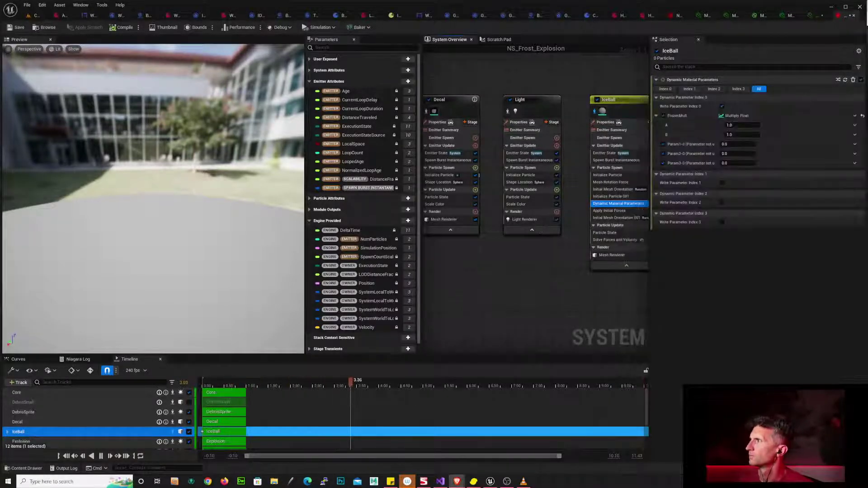
- Look at the Frost Grenade reference page in the browser, and return to Unreal Editor to view the NS_Frost_Explosion preview
drag(867, 41, 785, 35)
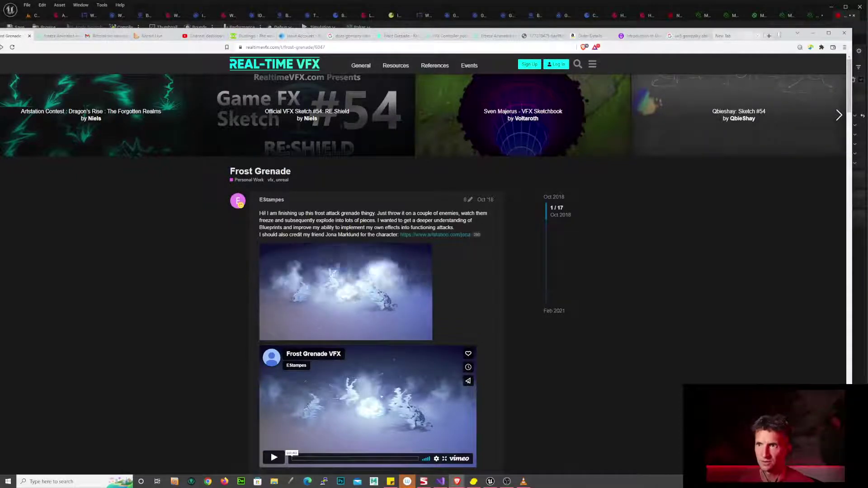
drag(759, 32, 867, 33)
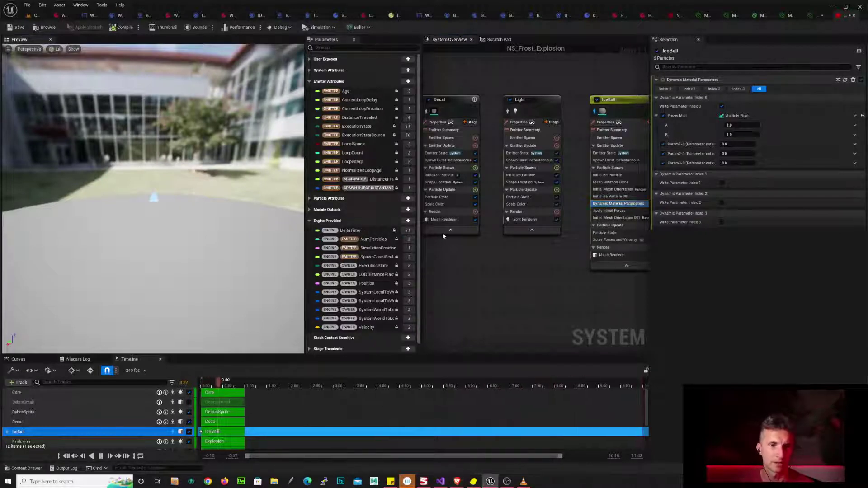
scroll(203, 221, up, 2)
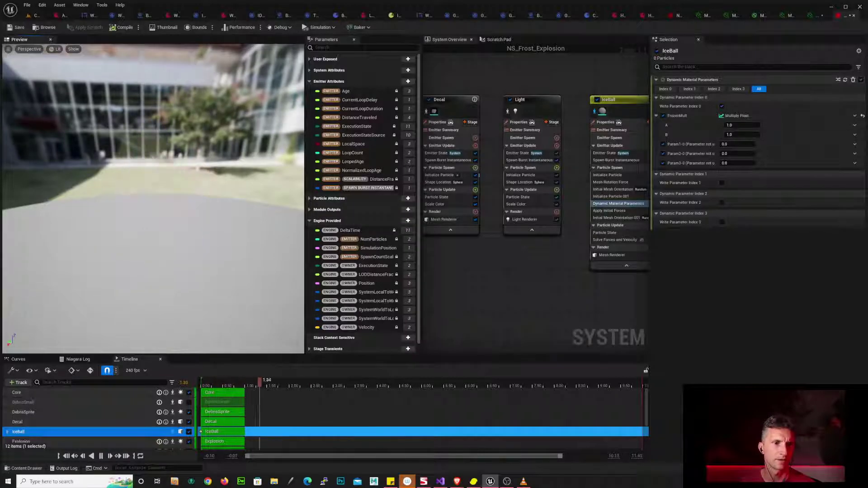
drag(196, 218, 175, 247)
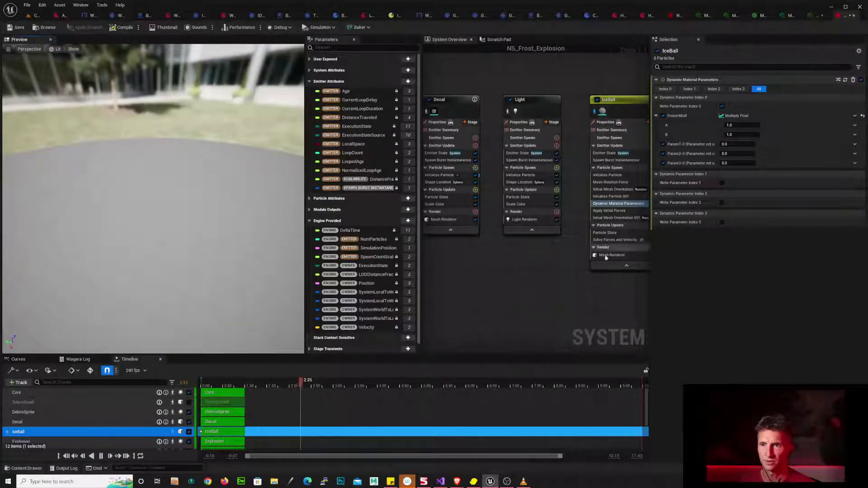
- Select the IceBall emitter and review its module settings through to Dynamic Material Parameters
right_drag(605, 256, 475, 260)
click(501, 111)
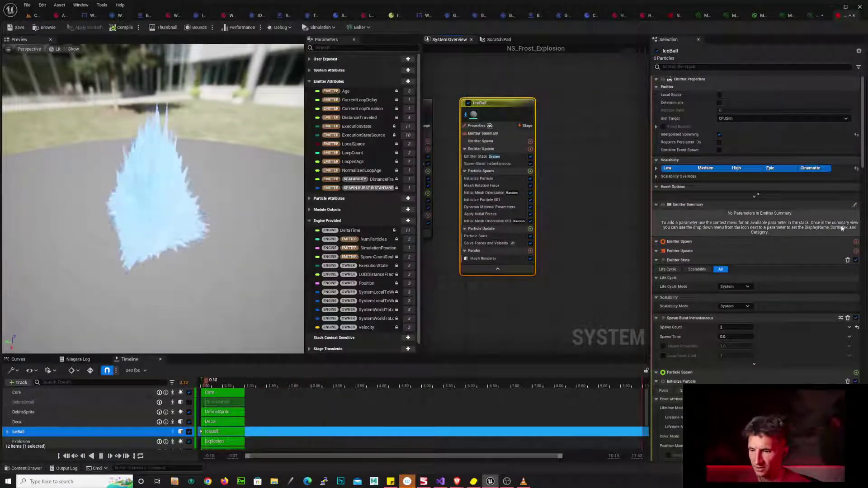
scroll(813, 224, down, 10)
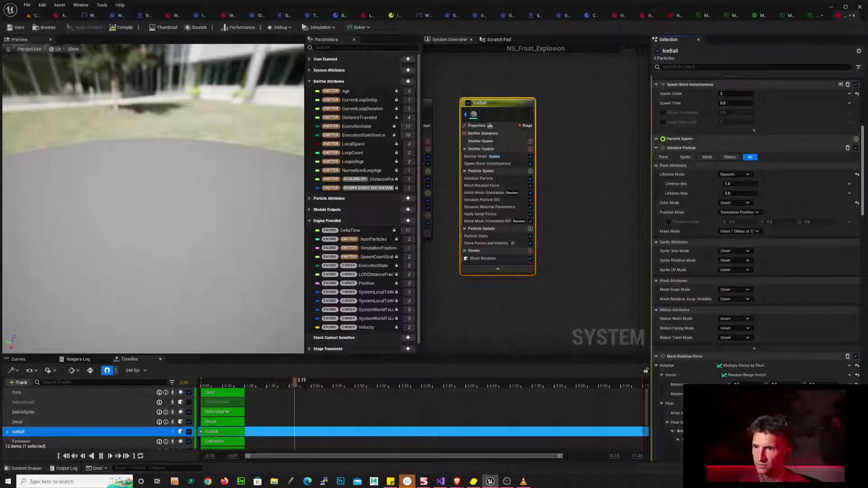
scroll(769, 226, down, 6)
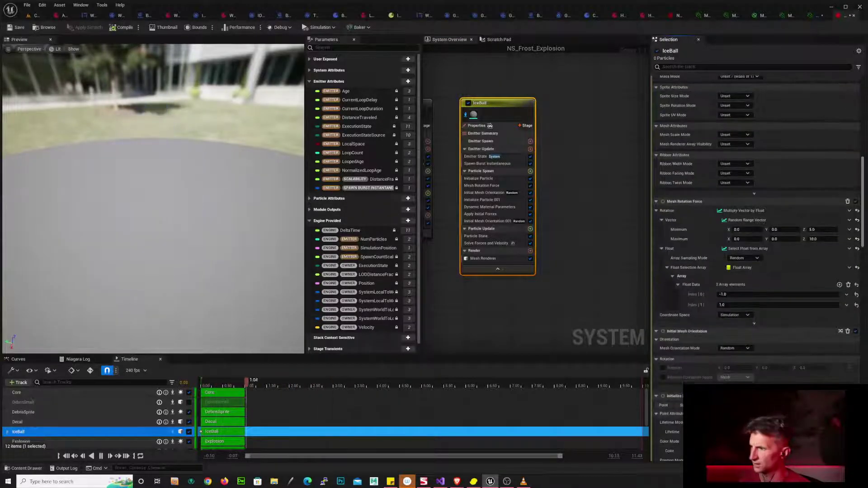
key(alt+Tab)
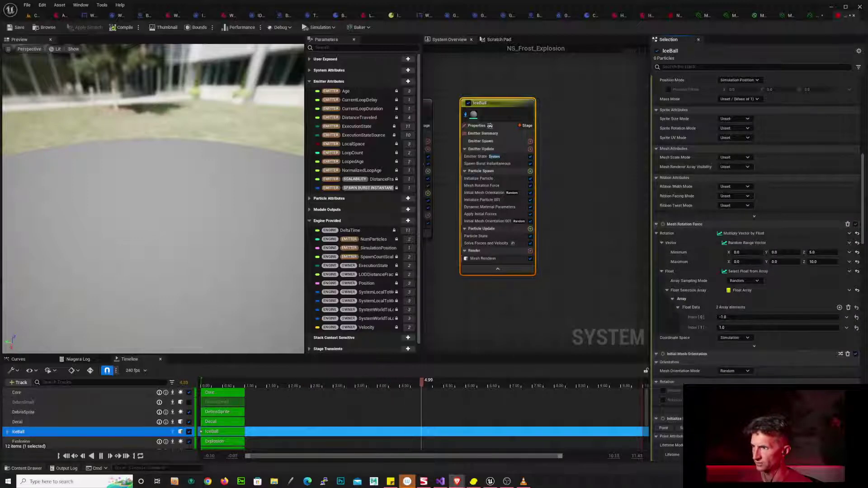
key(alt+Tab)
key(Tab)
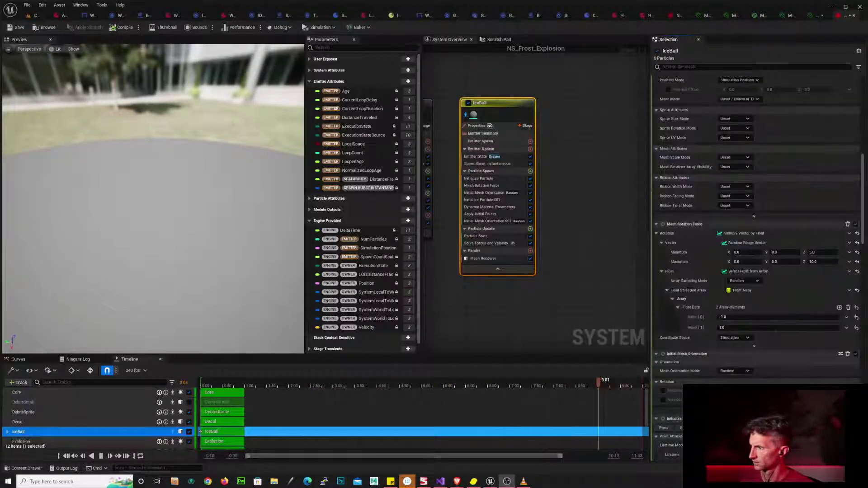
key(alt+Tab)
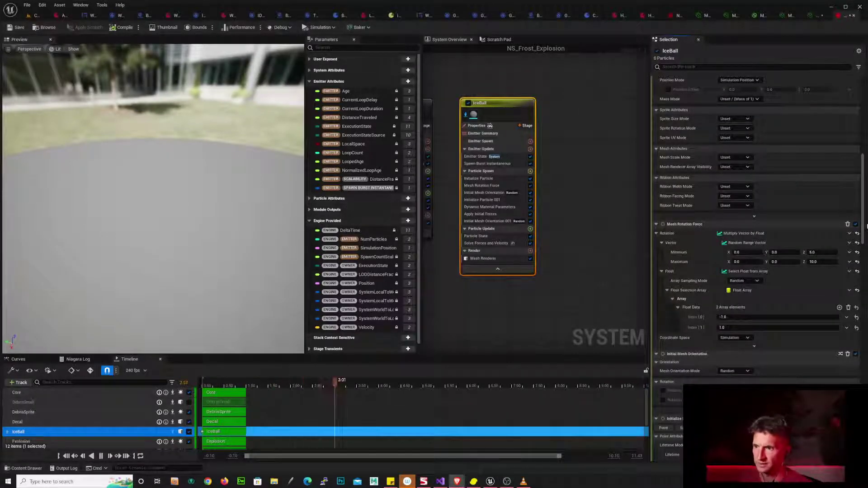
scroll(866, 230, down, 4)
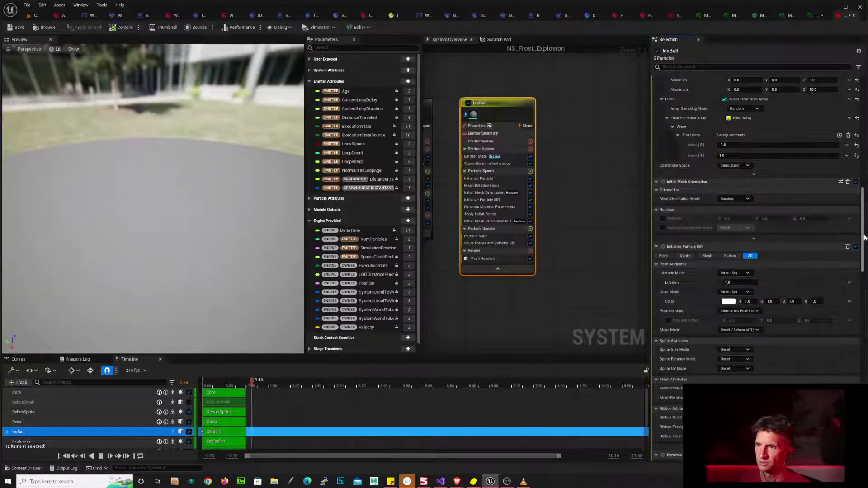
scroll(865, 238, down, 10)
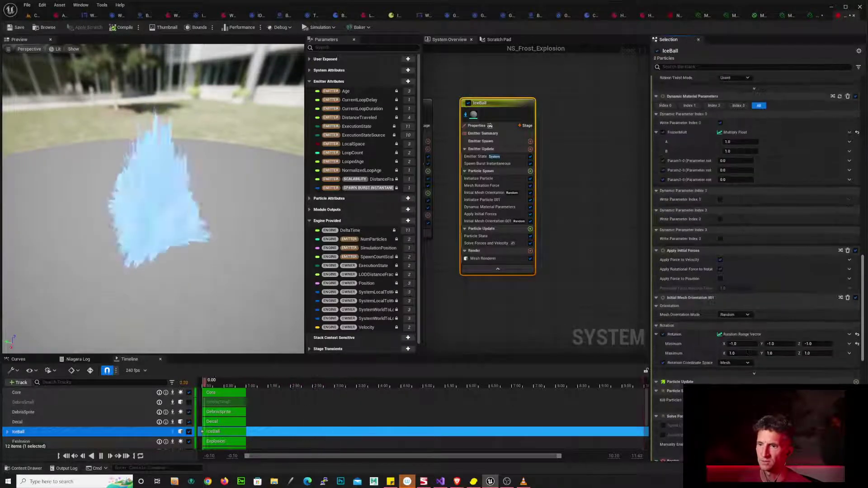
scroll(794, 232, up, 1)
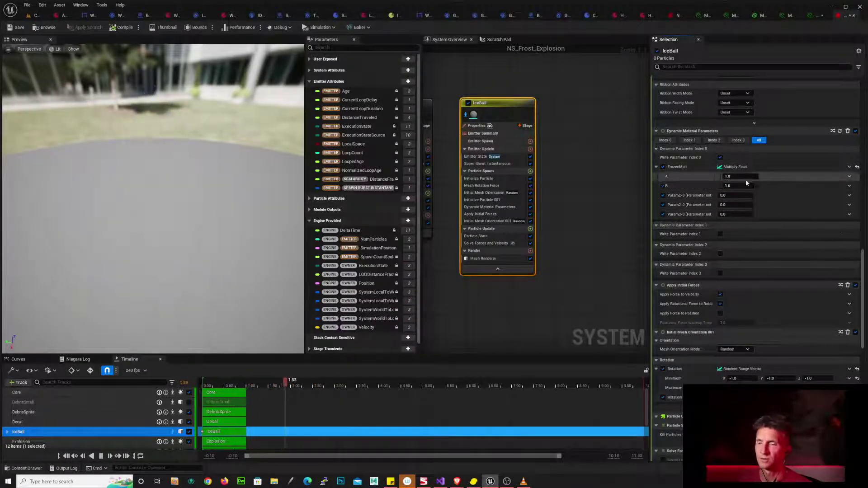
- Drive input A of the FrozenMult parameter with a Random Range Float, minimum 7 and maximum 10
click(850, 177)
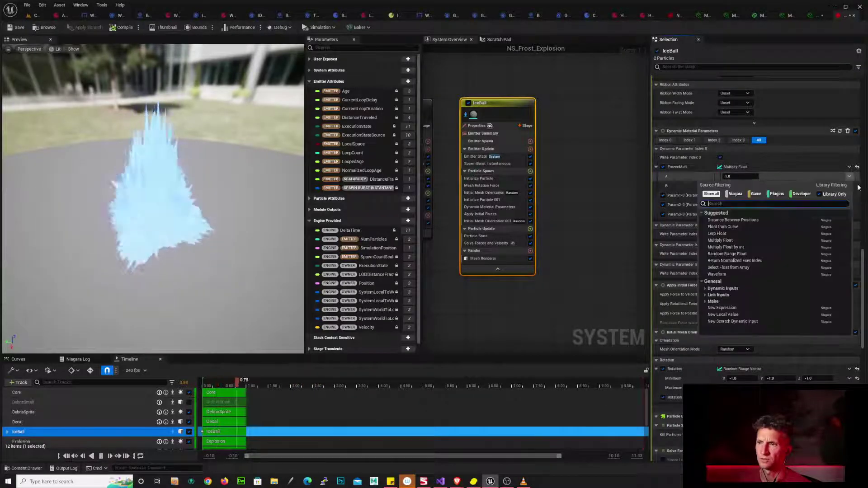
click(753, 255)
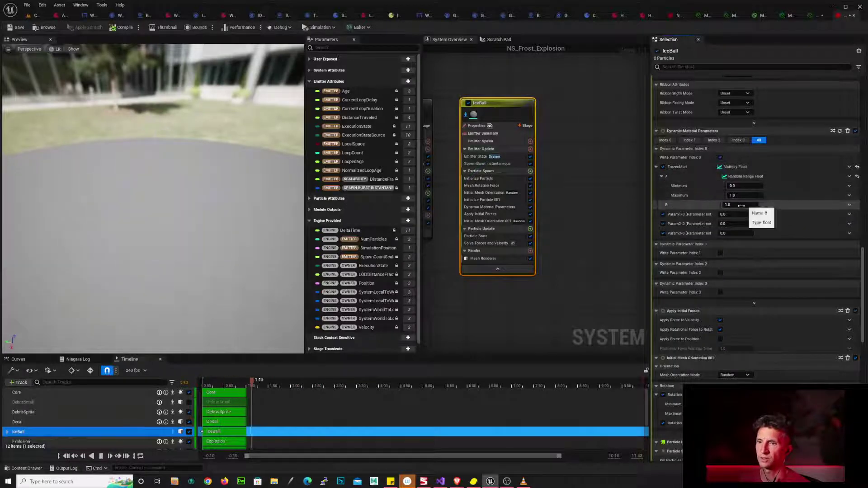
click(742, 186)
text(7)
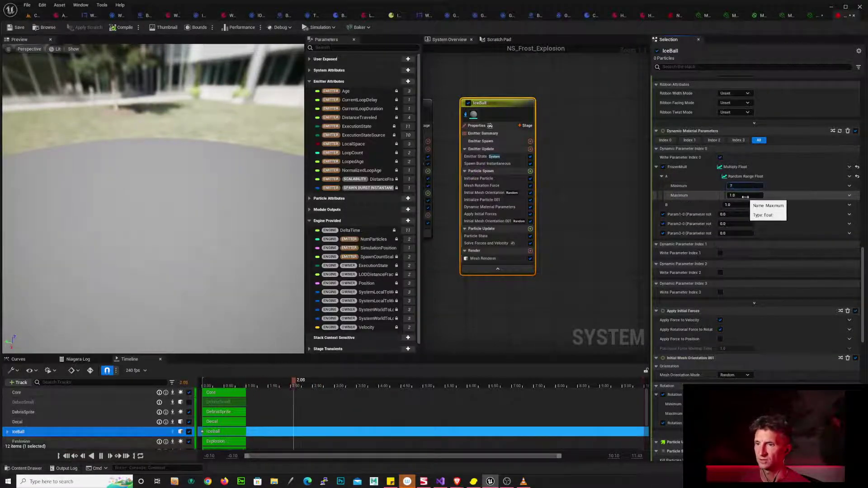
click(751, 196)
text(10)
key(Return)
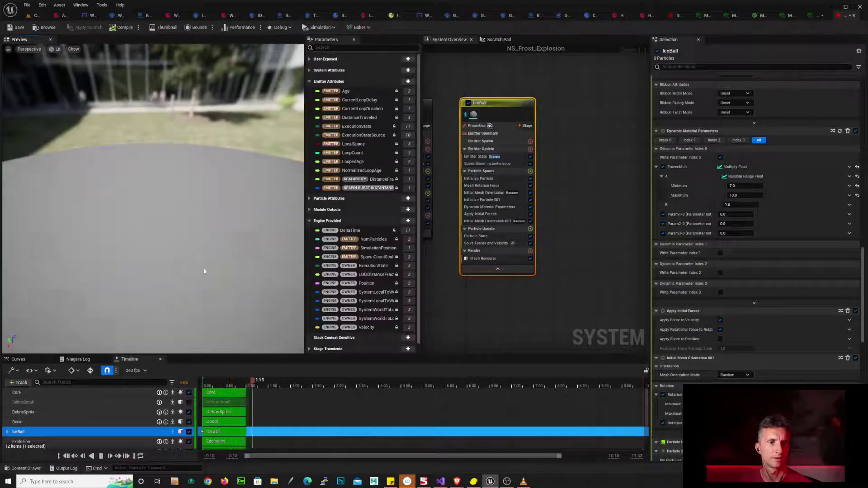
- Try larger values for input B of FrozenMult against the effect preview, and return B to 1.0
drag(272, 268, 228, 236)
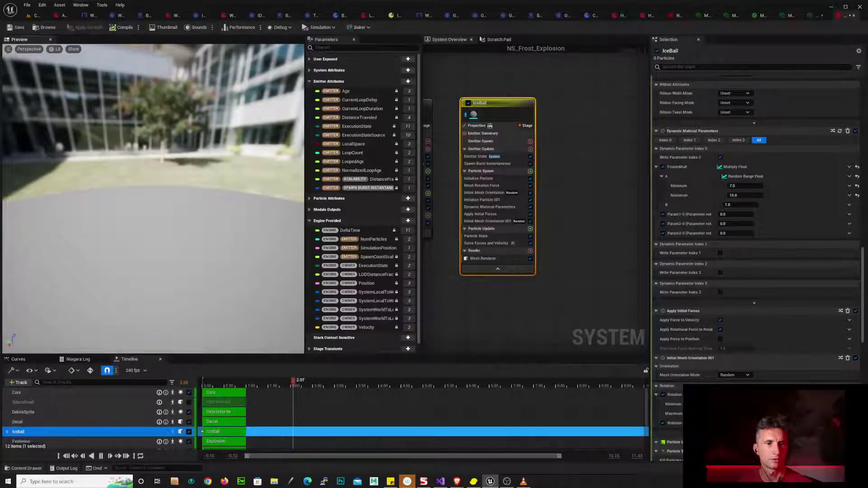
mouse_move(228, 229)
mouse_down()
mouse_move(221, 240)
mouse_move(219, 226)
mouse_up()
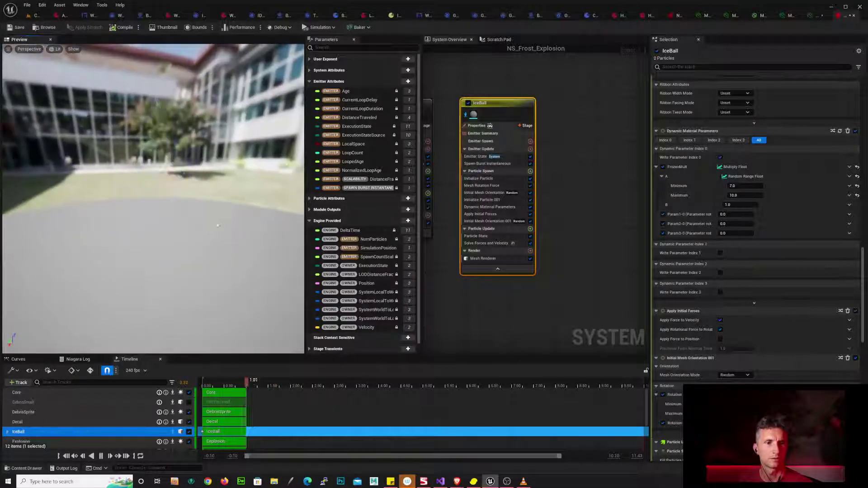
click(742, 205)
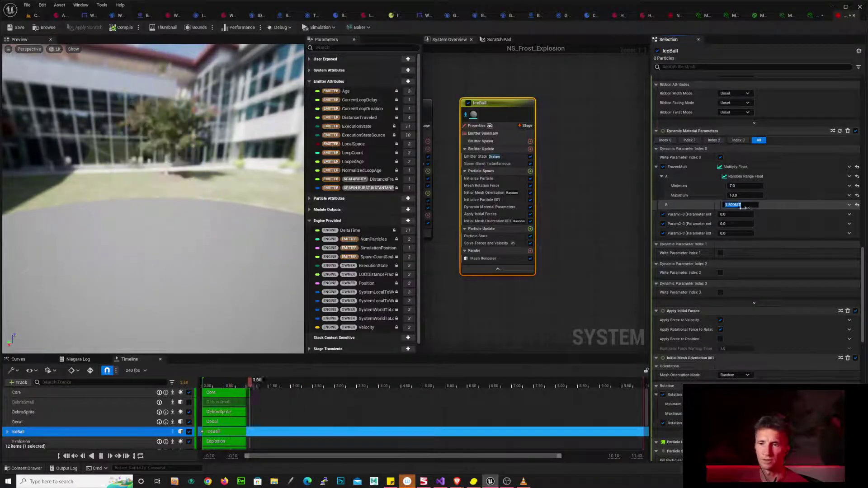
text(22)
key(Return)
text(1)
key(Return)
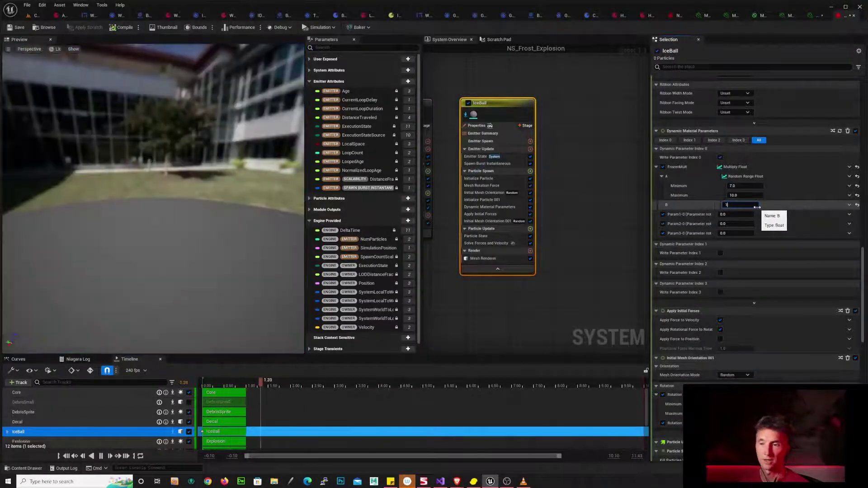
- Set the random range of FrozenMult's input A to minimum 0.7 and maximum 1.0
click(744, 186)
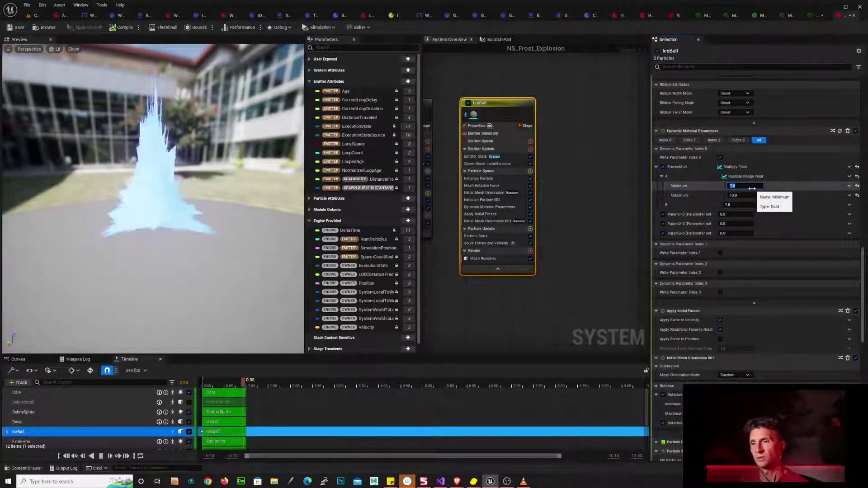
text(0.7)
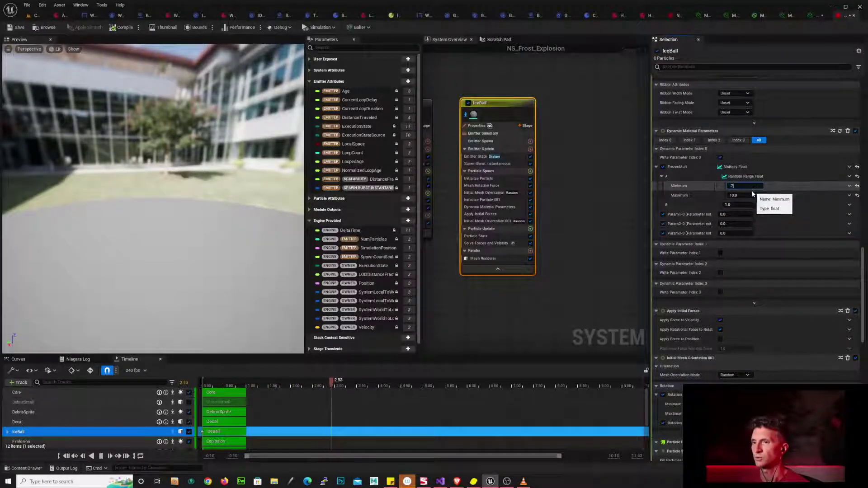
key(Tab)
text(1.0)
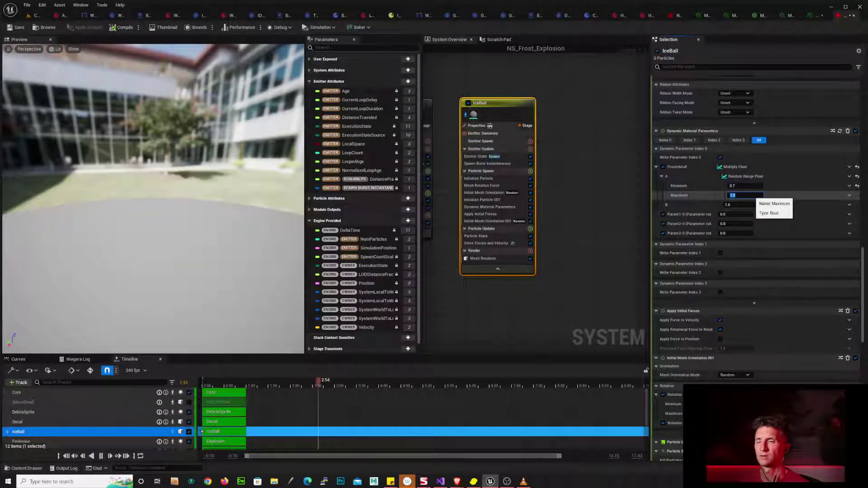
key(Tab)
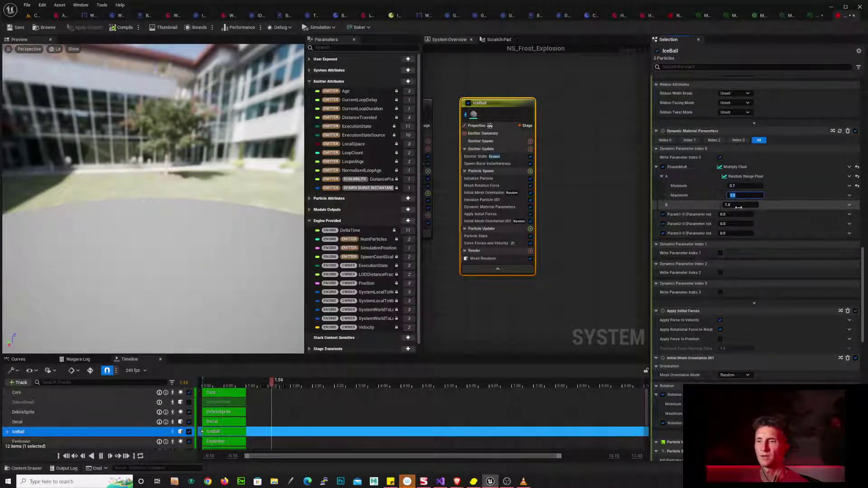
text(10)
key(Return)
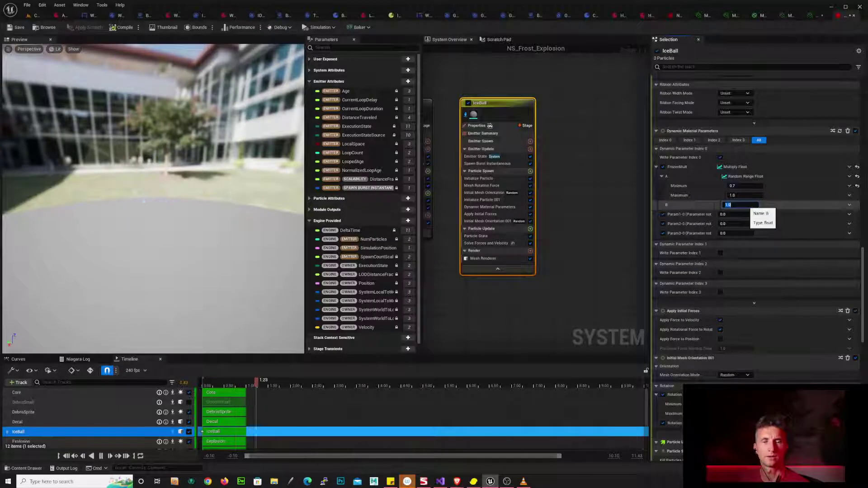
- Drive FrozenMult's input B with Float from Curve and set the curve key at time 1.0 to 5.0
click(849, 205)
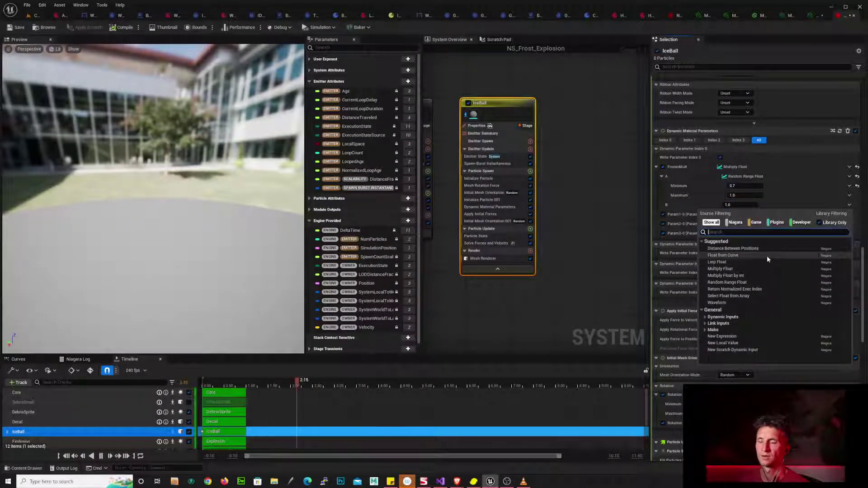
key(Escape)
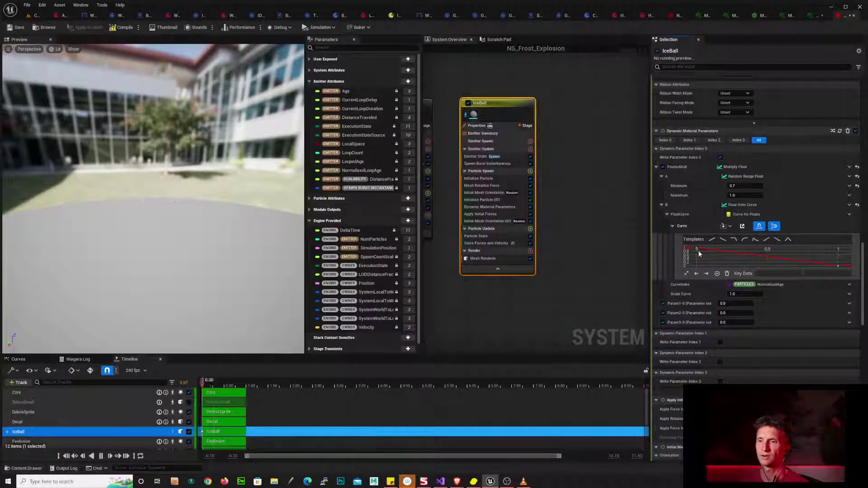
click(697, 249)
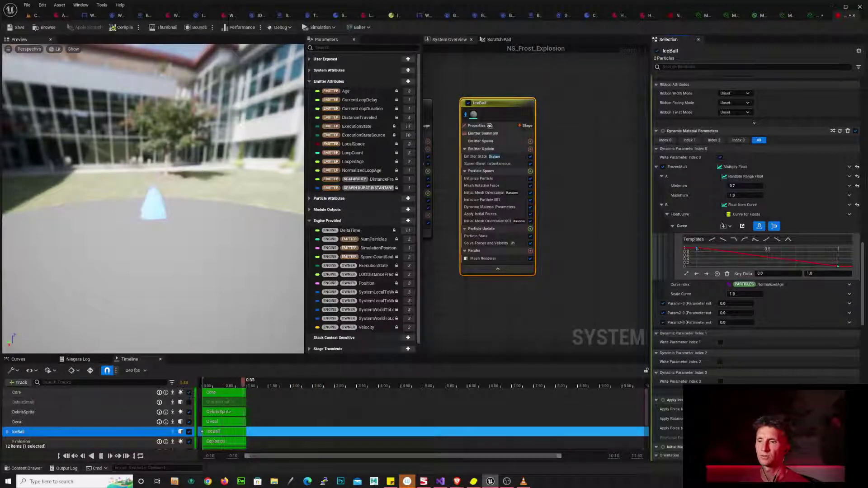
click(838, 267)
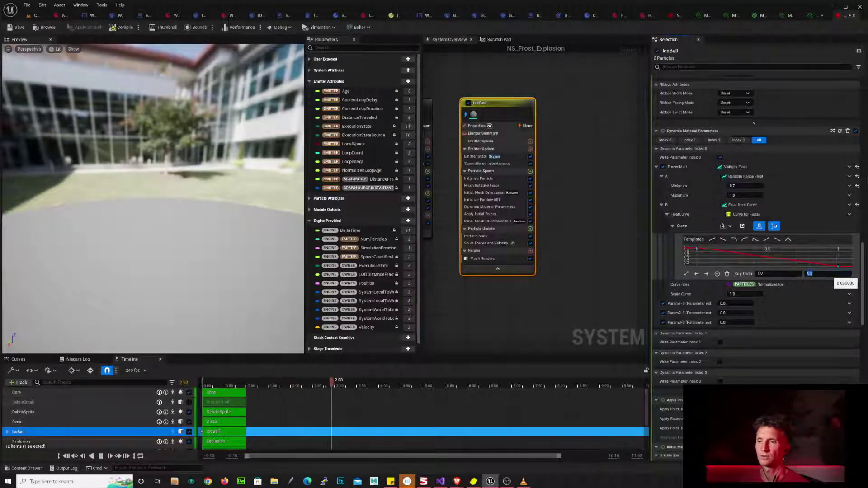
text(5)
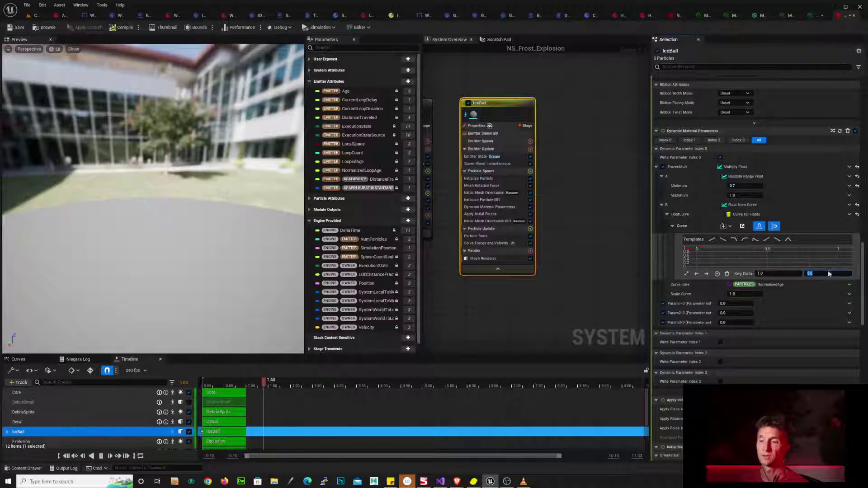
key(Return)
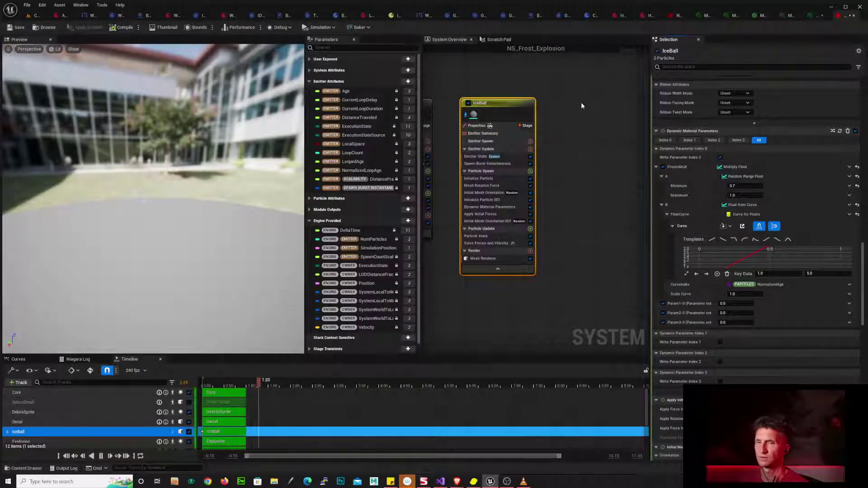
- Fit the whole float curve of input B in its graph and select the first key to inspect it
drag(864, 257, 853, 293)
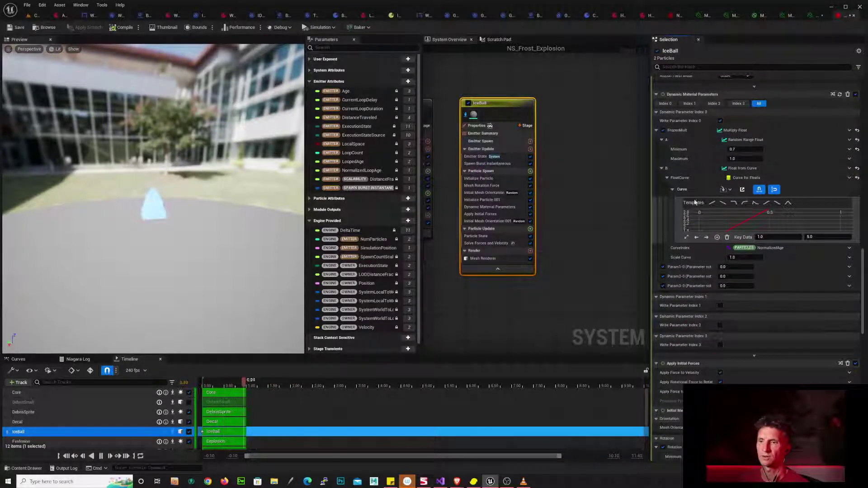
click(686, 237)
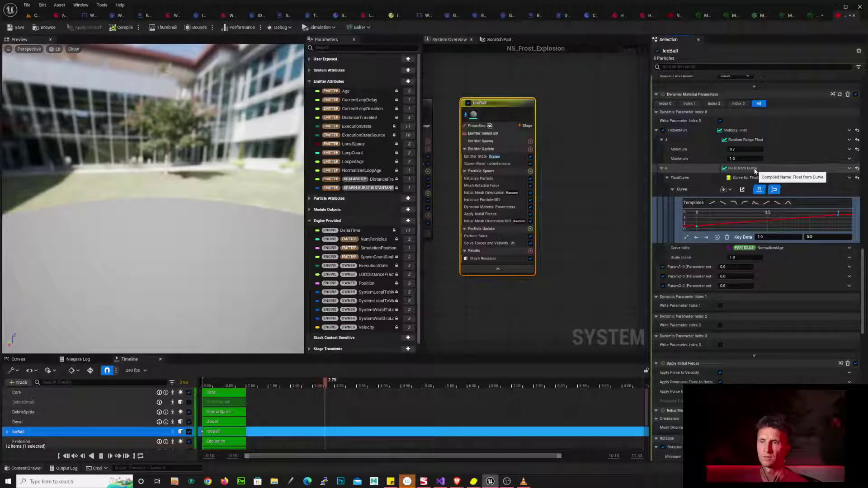
click(696, 237)
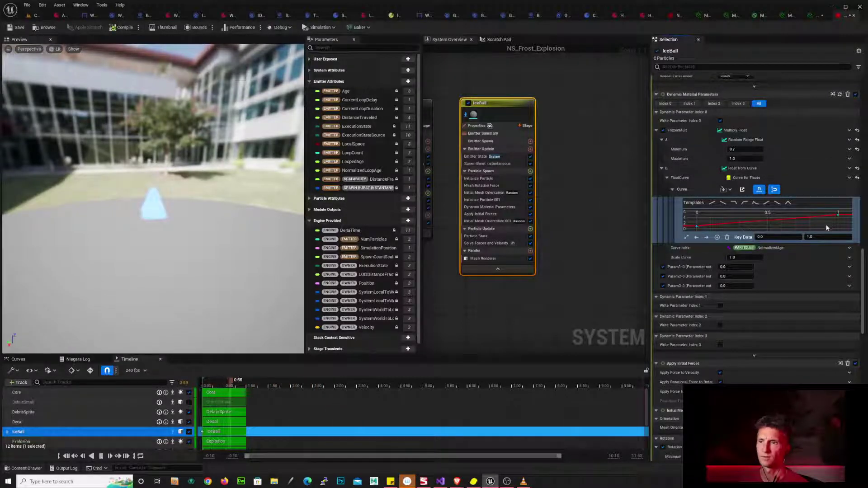
- Try values of 10 and 100 for the time 1.0 key in the float curve of FrozenMult's input B
click(838, 215)
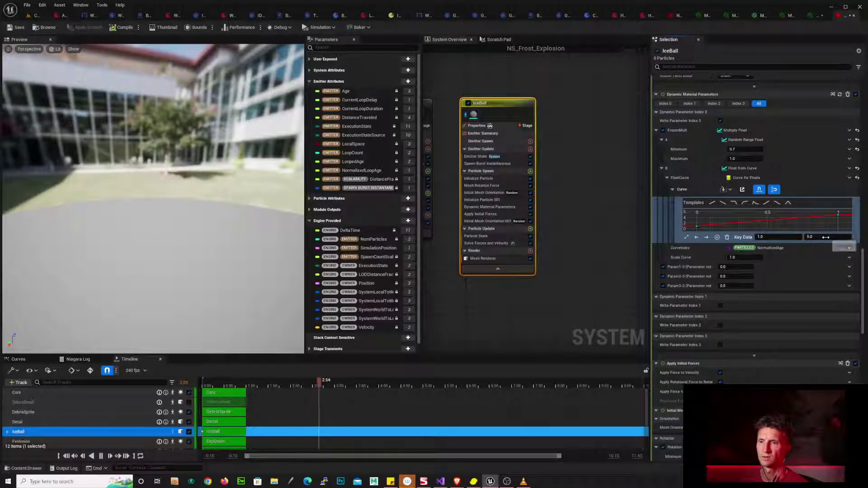
click(826, 237)
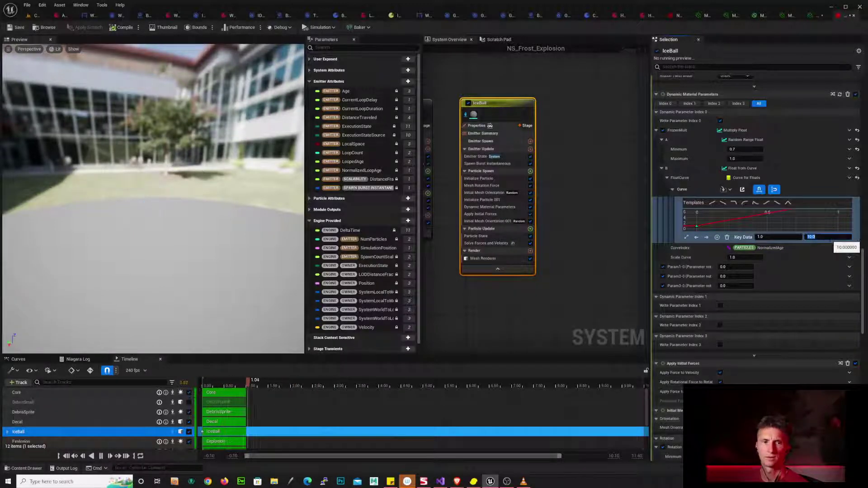
text(100)
key(Return)
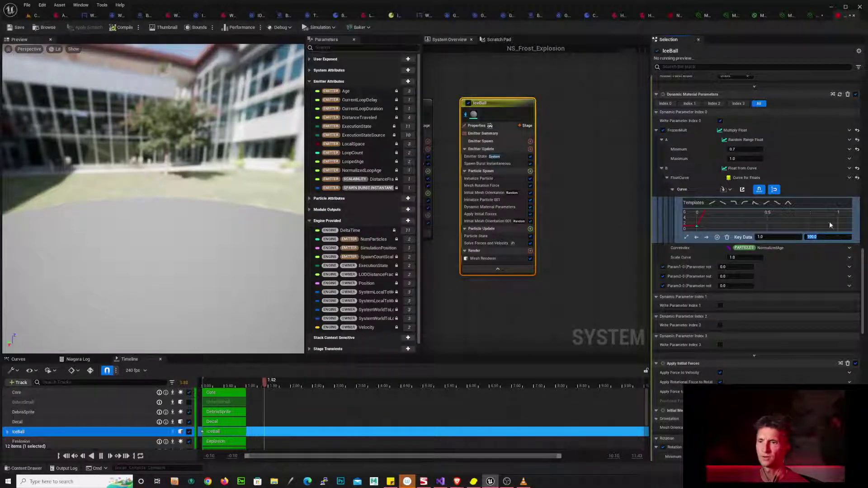
- Reset FrozenMult's input B to a constant value and set it to 14
click(858, 169)
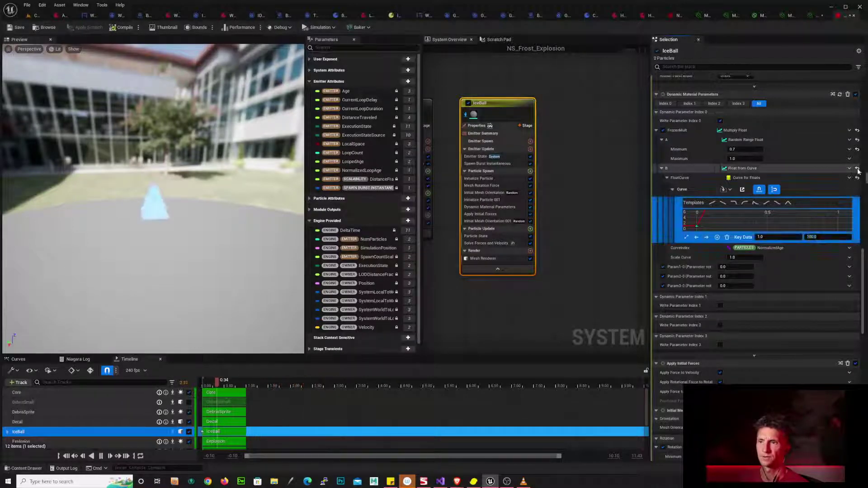
click(755, 168)
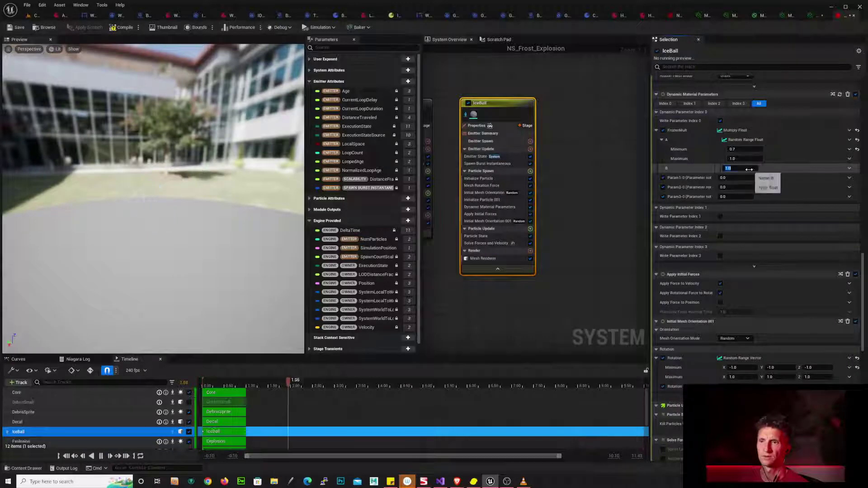
text(14)
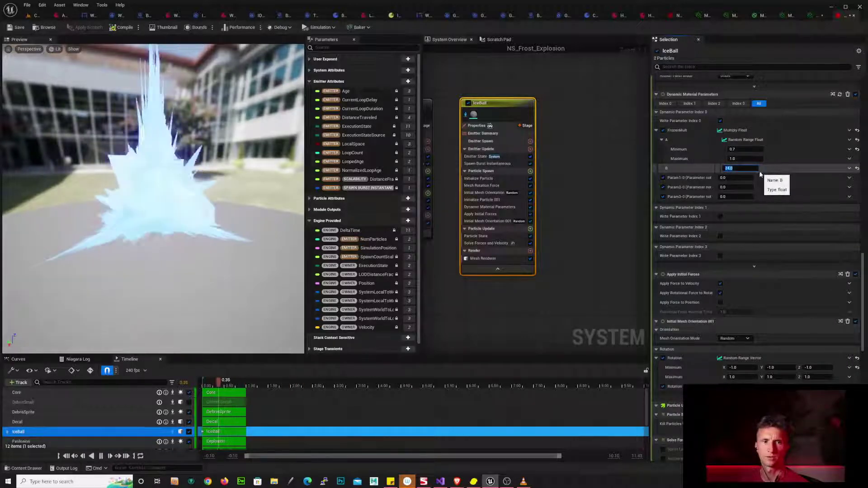
key(Return)
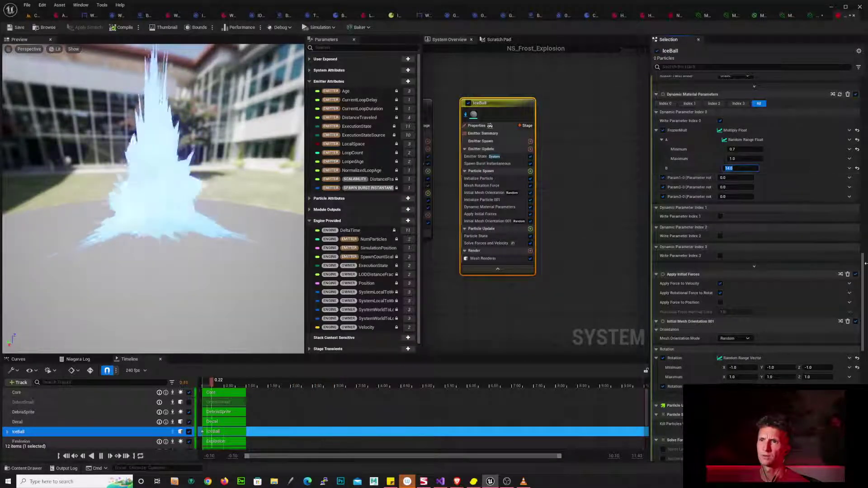
- Move the IceBall emitter's Dynamic Material Parameters module from Particle Spawn to Particle Update
drag(865, 264, 865, 259)
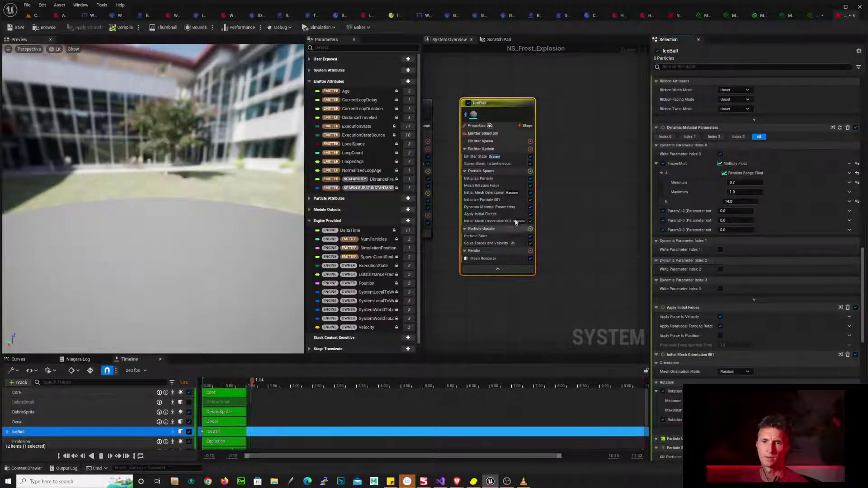
right_click(515, 199)
click(595, 172)
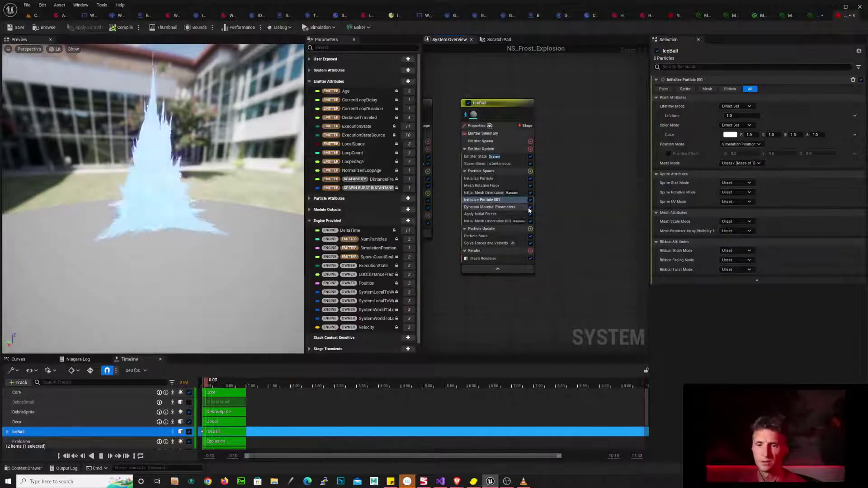
click(522, 208)
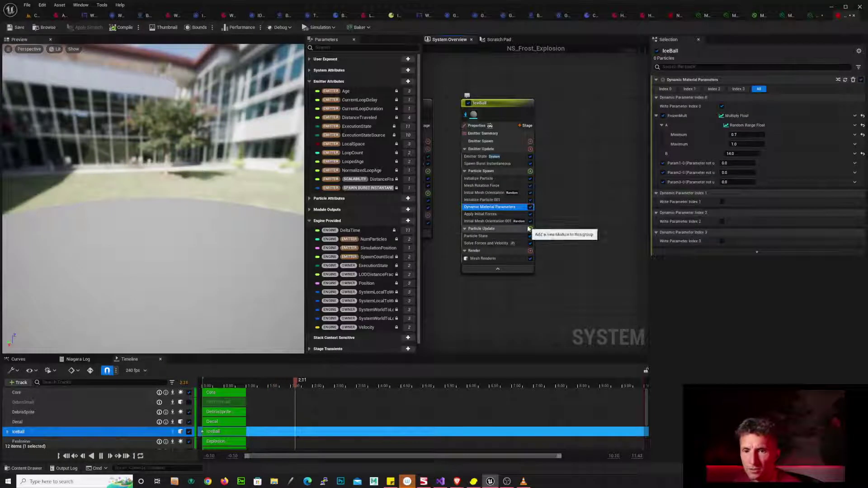
drag(533, 234, 514, 234)
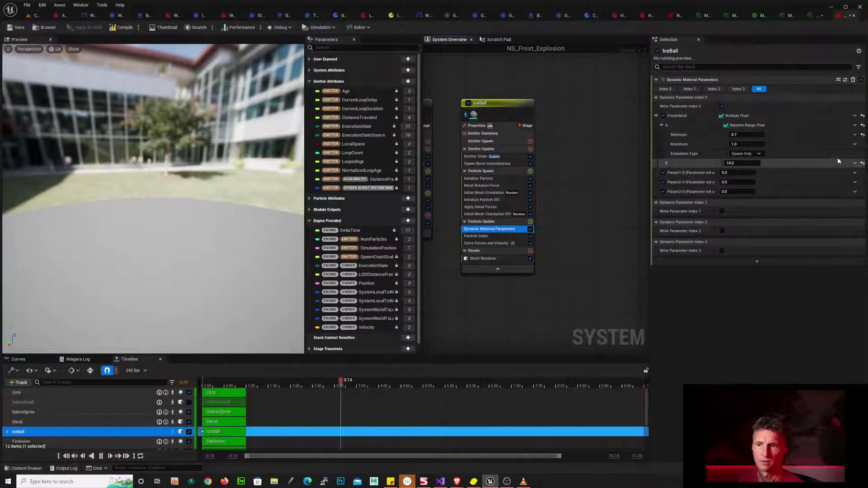
- Try the Every Frame evaluation type for input A's random range, and return it to Spawn Only
click(760, 153)
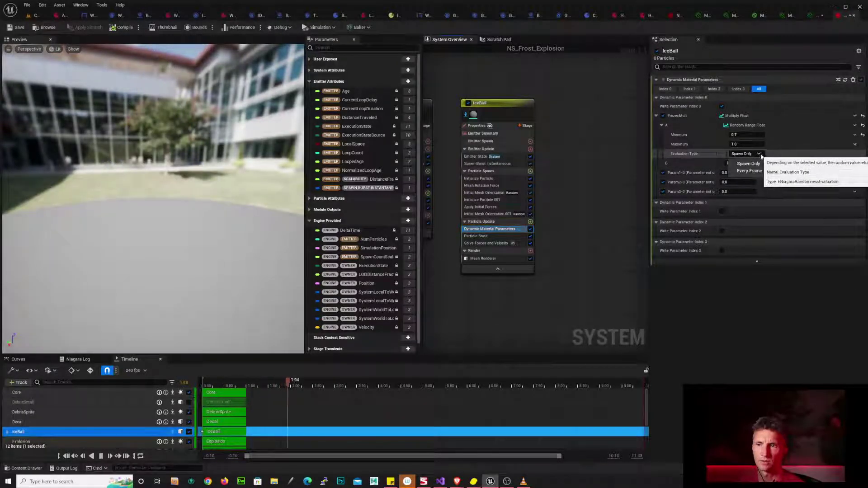
click(749, 171)
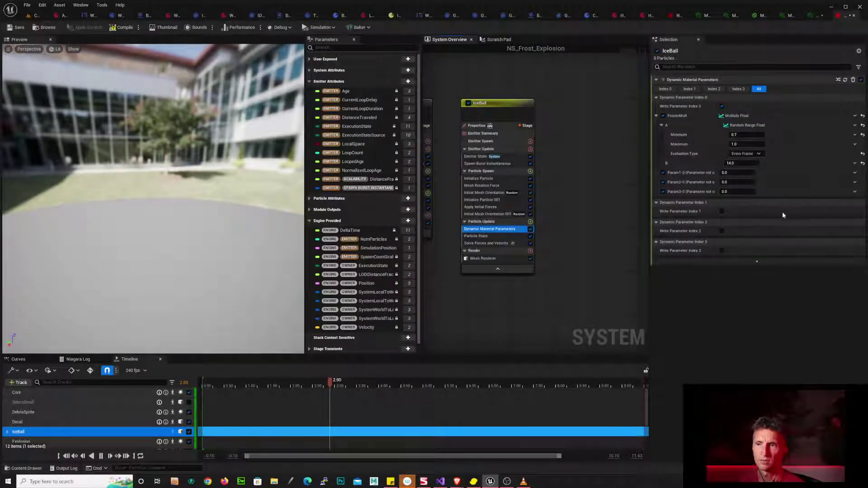
click(758, 154)
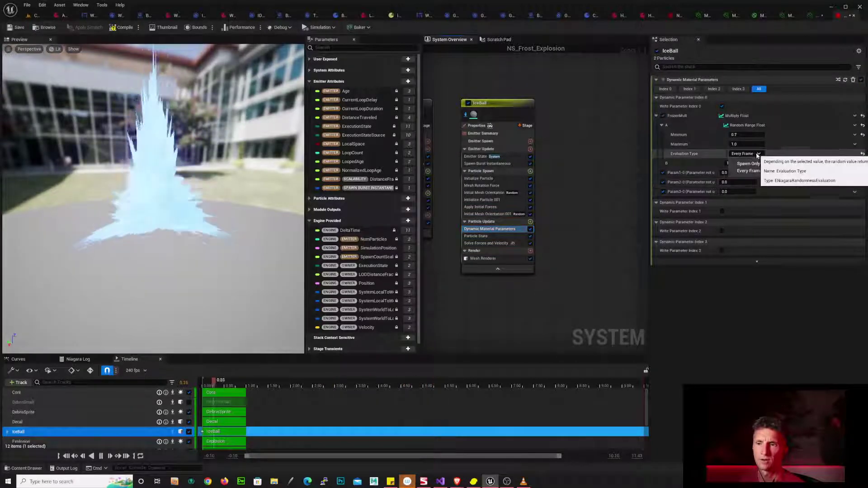
click(749, 163)
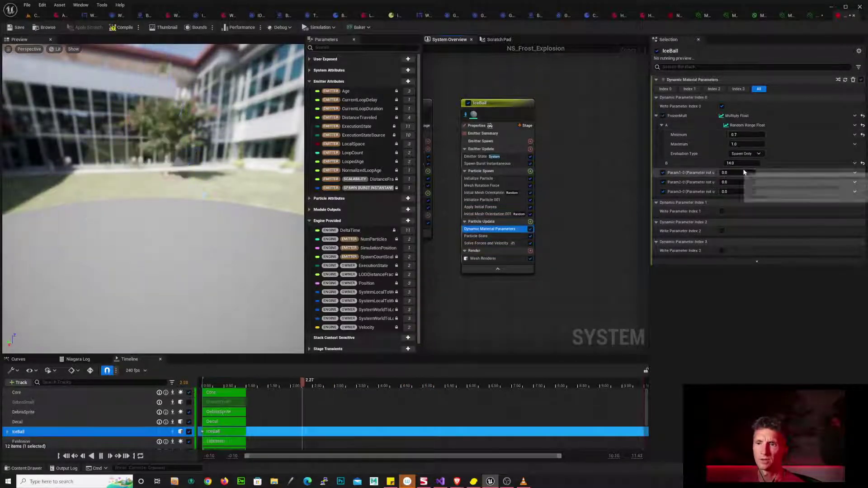
- Drive FrozenMult's input B with Float from Curve and set the curve key at time 1.0 to 10
click(854, 173)
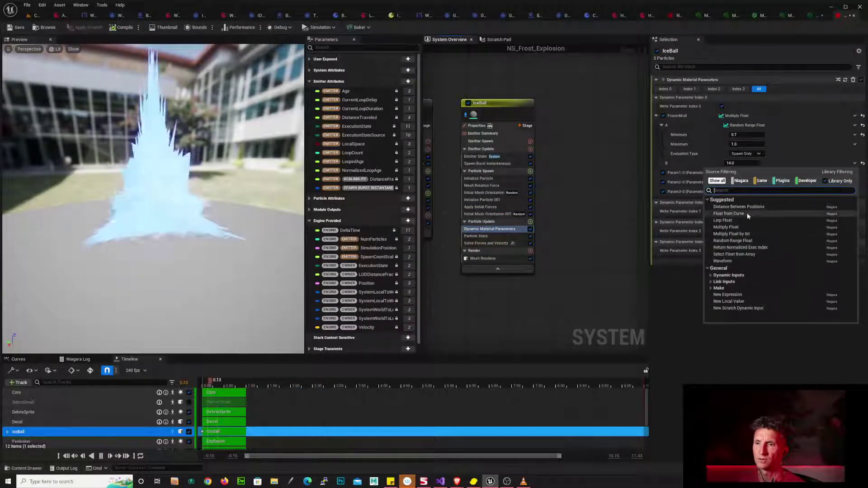
key(Escape)
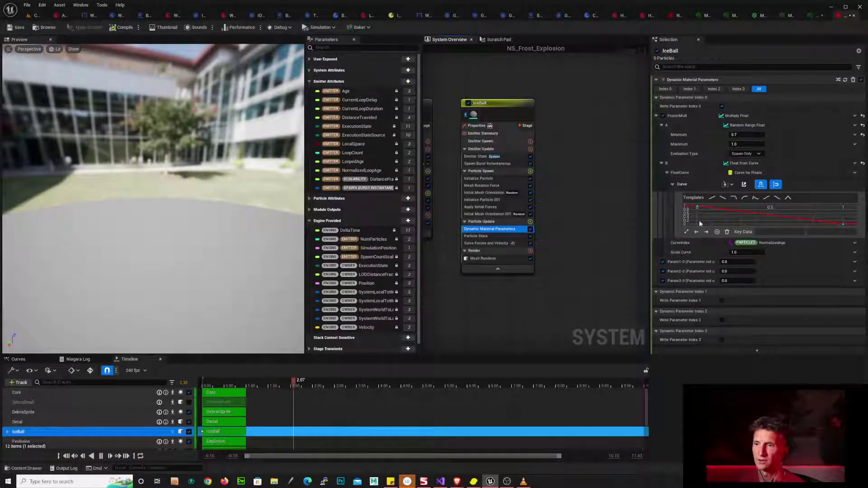
click(843, 224)
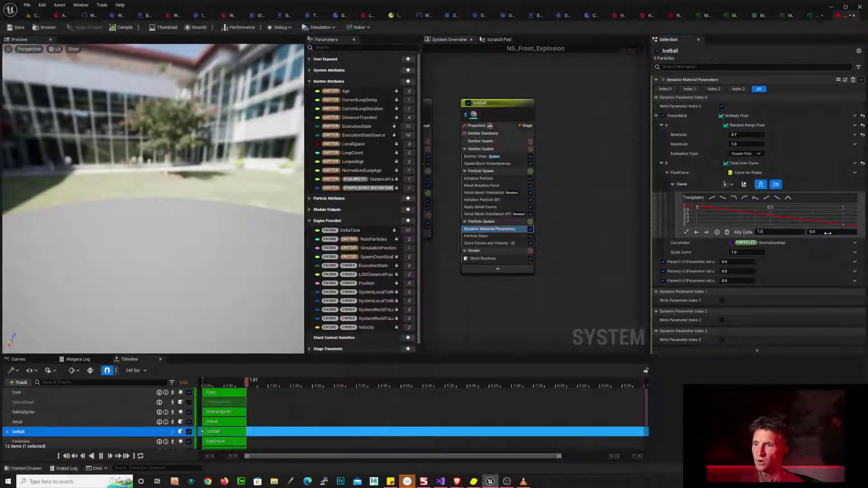
text(10)
key(Return)
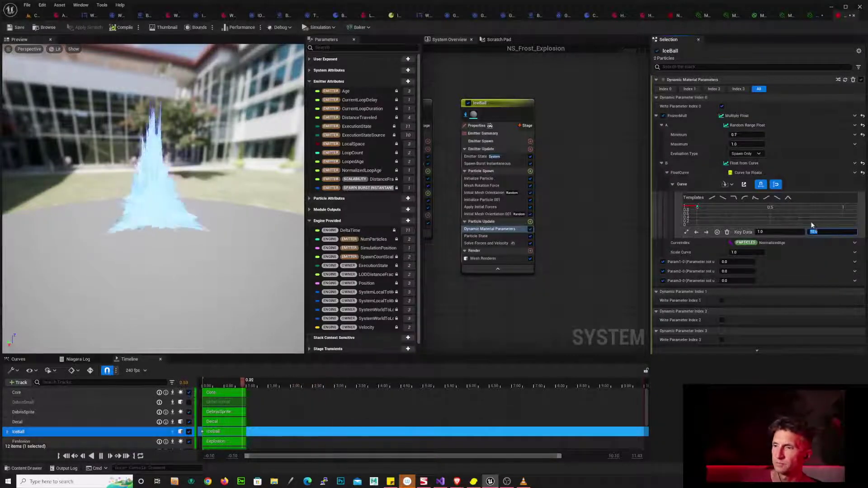
- Fit the float curve in its graph and add a key at time 0.1 raised to a value of about 11.25
click(686, 232)
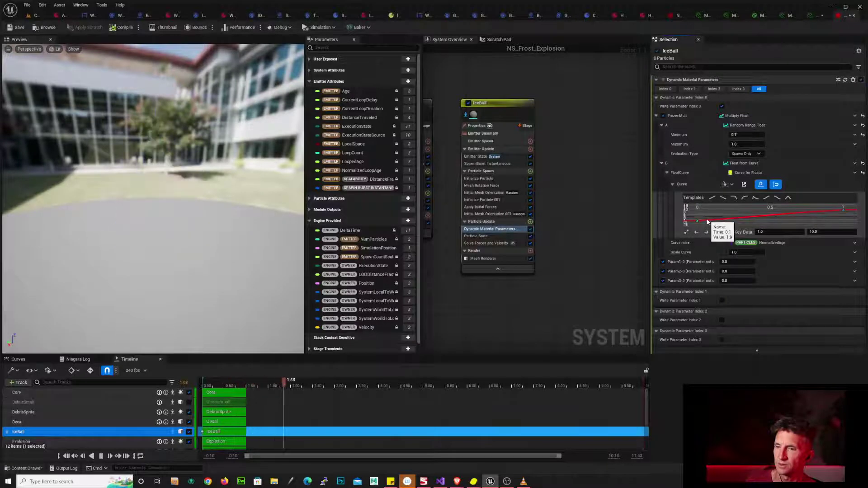
click(710, 221)
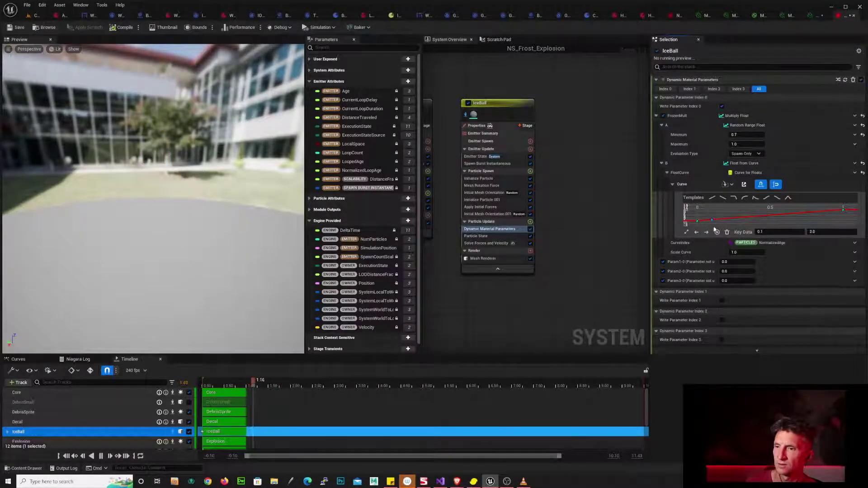
drag(712, 208, 720, 219)
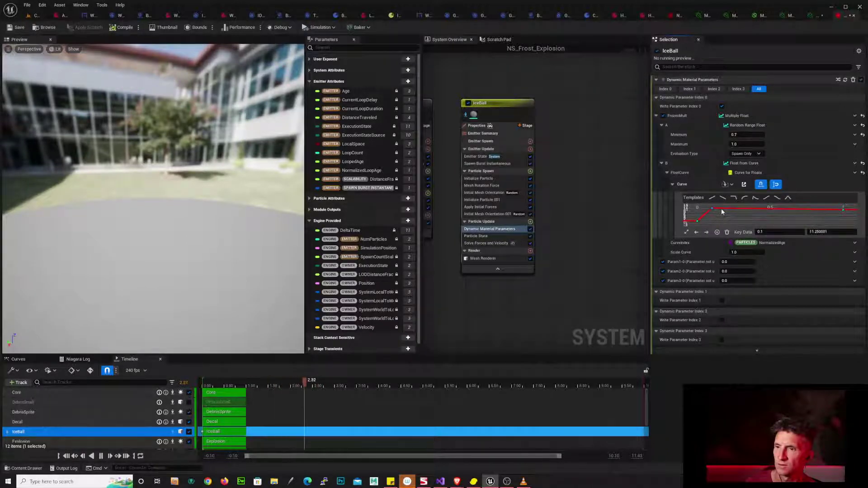
- Add a curve key at time 0.2, lower it to about 0.75, and check the Frost Grenade reference video in the browser
click(723, 213)
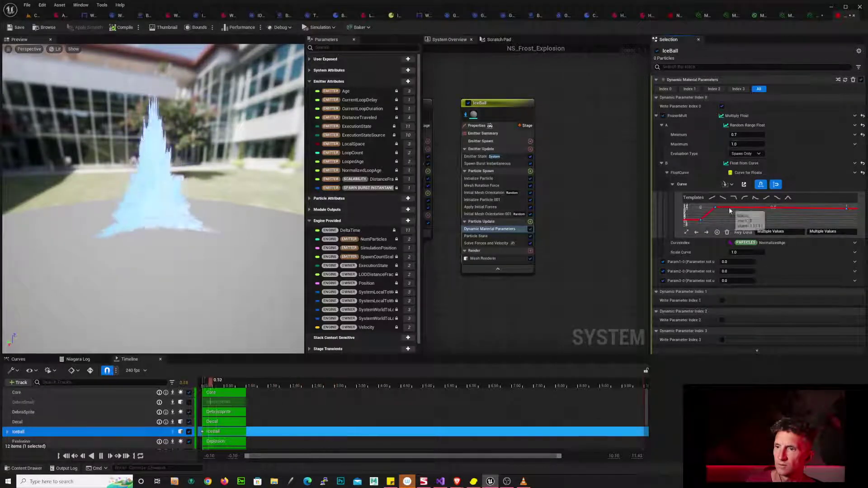
click(730, 208)
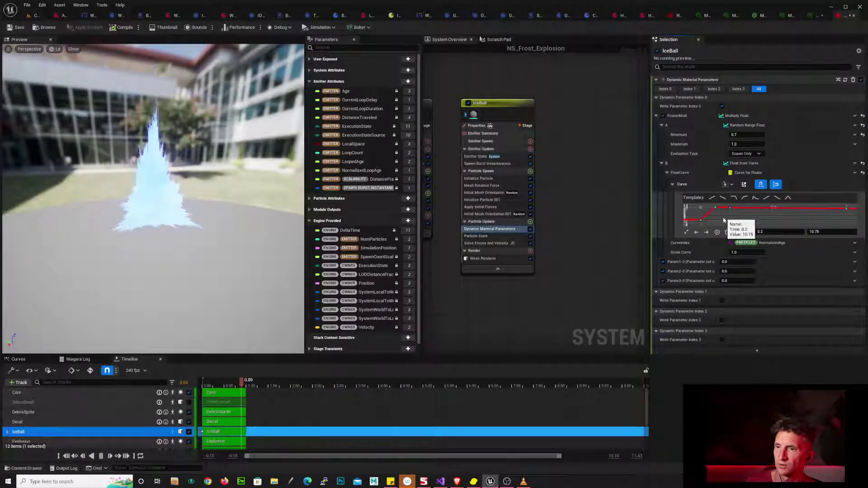
drag(724, 221, 725, 222)
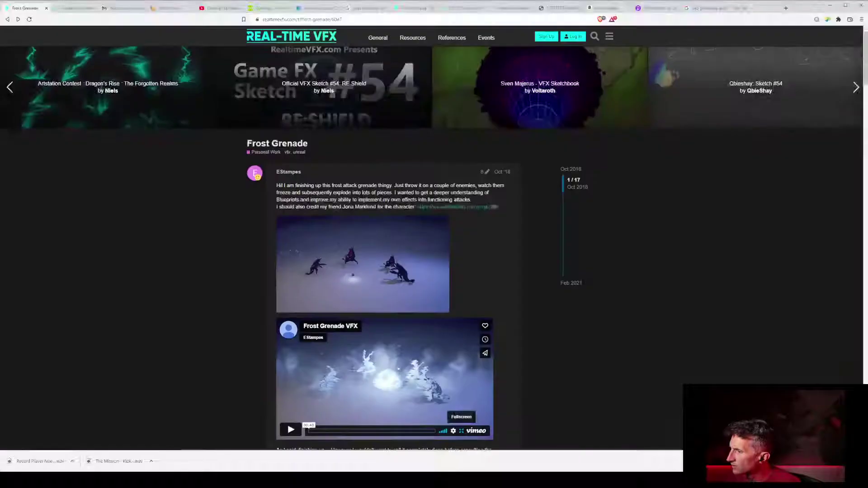
key(f)
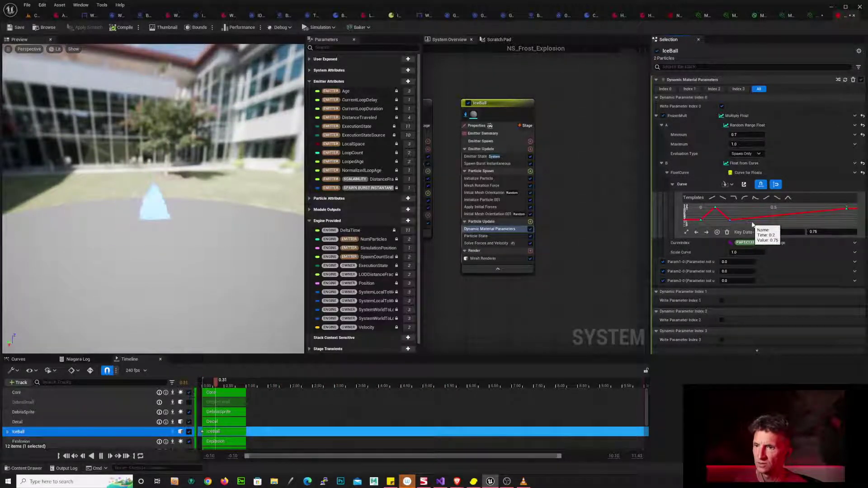
- Lower the curve key after the peak to about -1.5 and set its time to 0.5
mouse_move(752, 225)
mouse_down()
mouse_move(728, 223)
mouse_move(748, 223)
mouse_up()
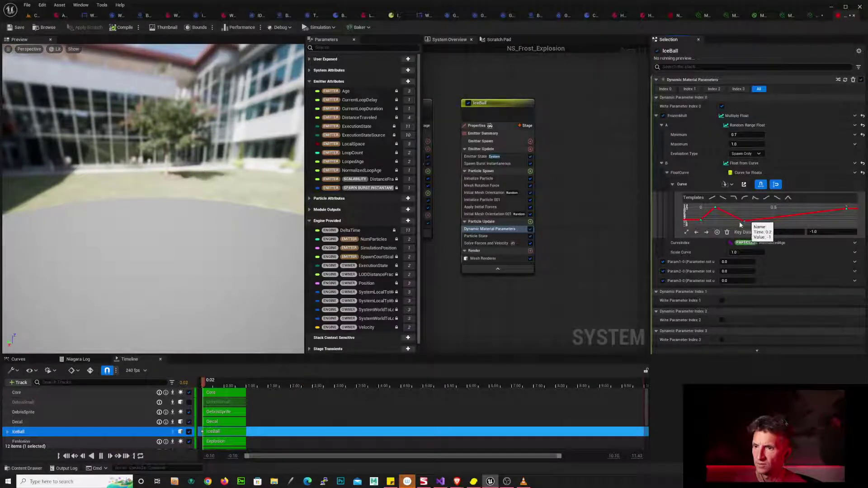
click(782, 232)
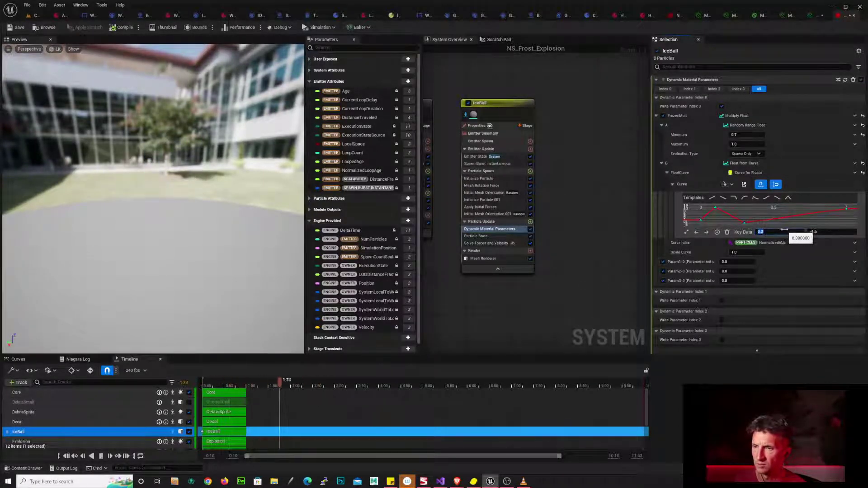
text(.5)
key(Return)
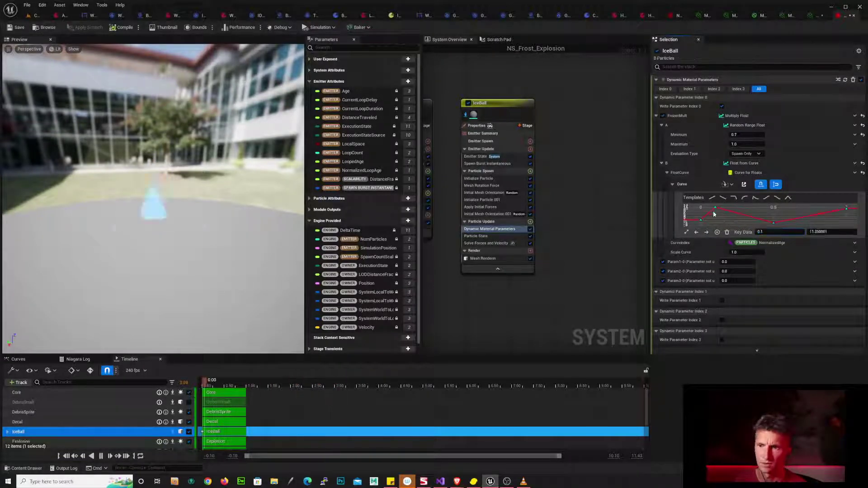
- Set the curve's peak key to time 0.05 and value 12
click(716, 207)
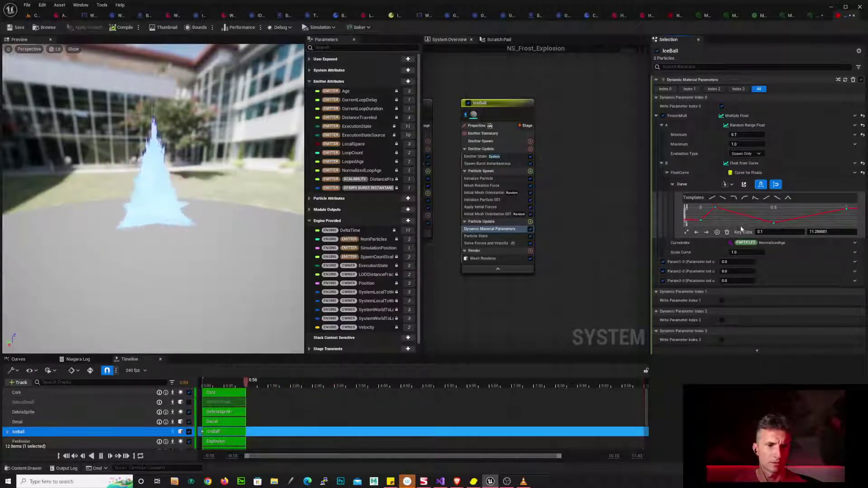
click(777, 234)
text(0.05)
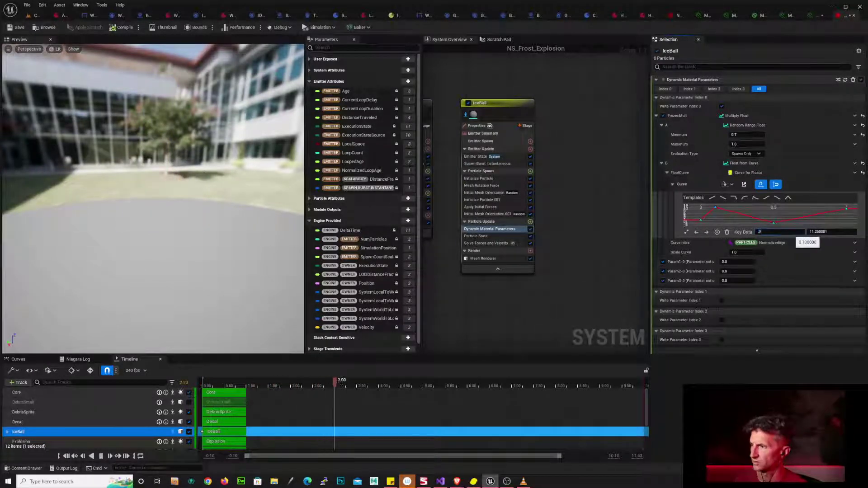
key(Return)
key(alt+Tab)
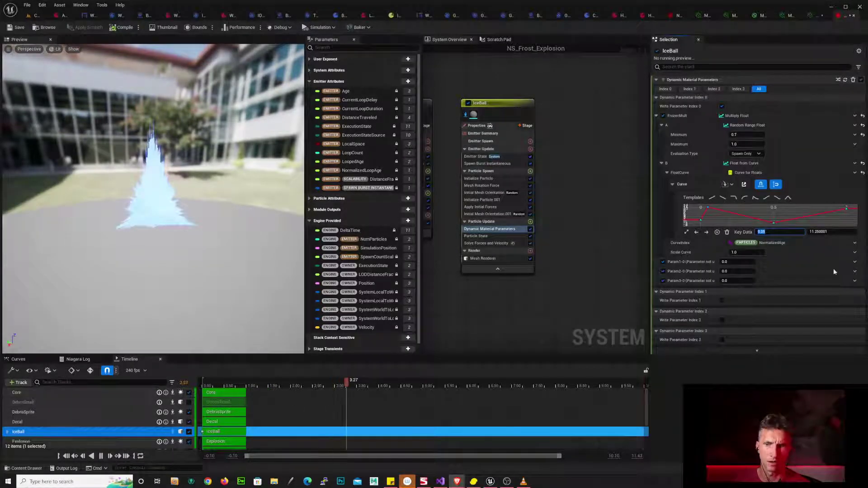
click(835, 232)
text(12)
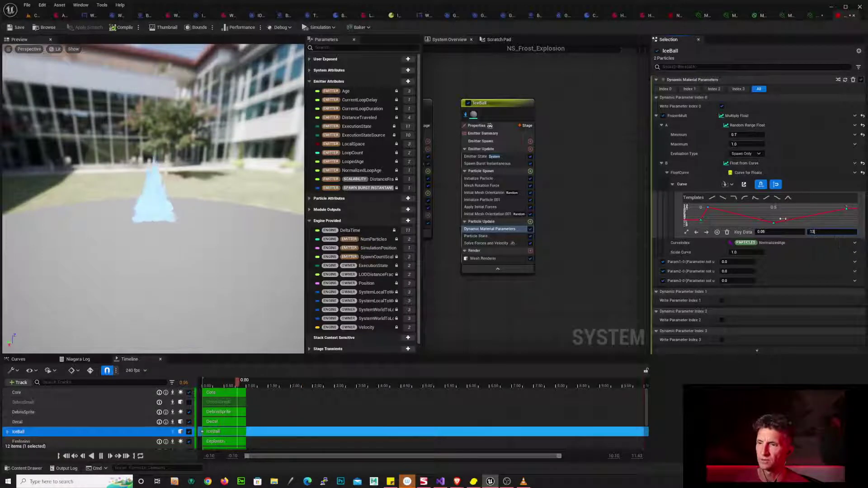
key(Return)
- Set the curve key after the peak to time 0.15 and raise its value through 1 and 2 to 5
click(774, 222)
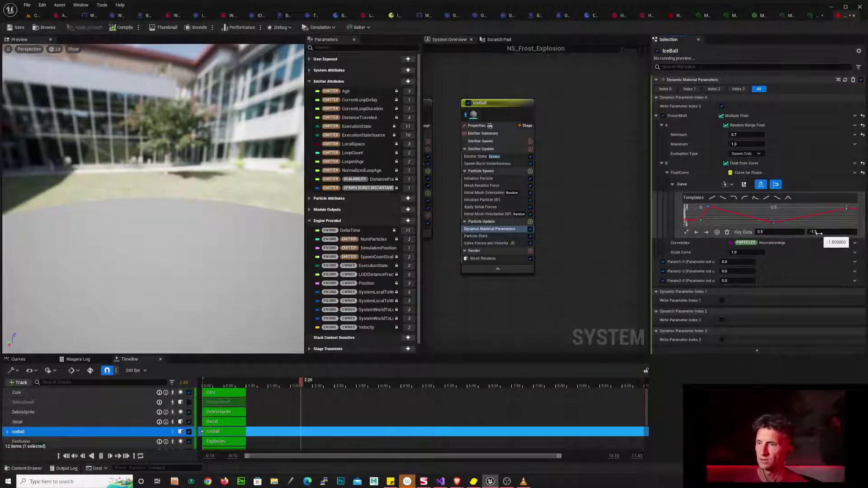
click(779, 232)
text(.15)
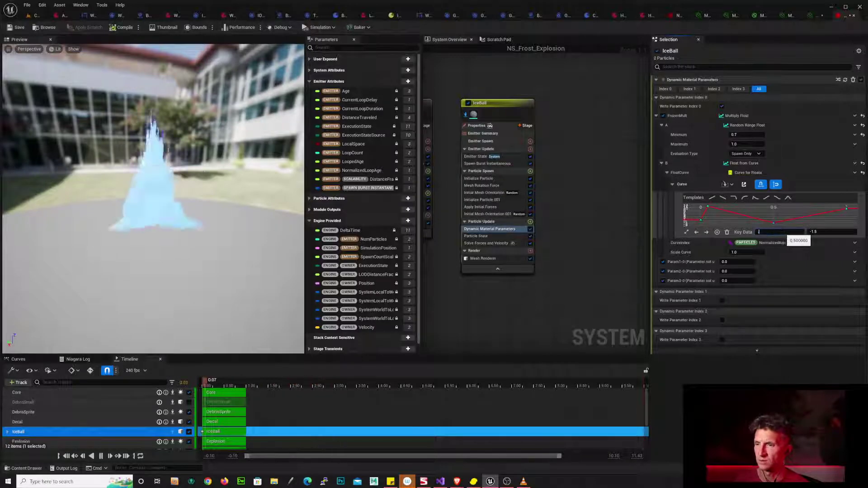
key(Return)
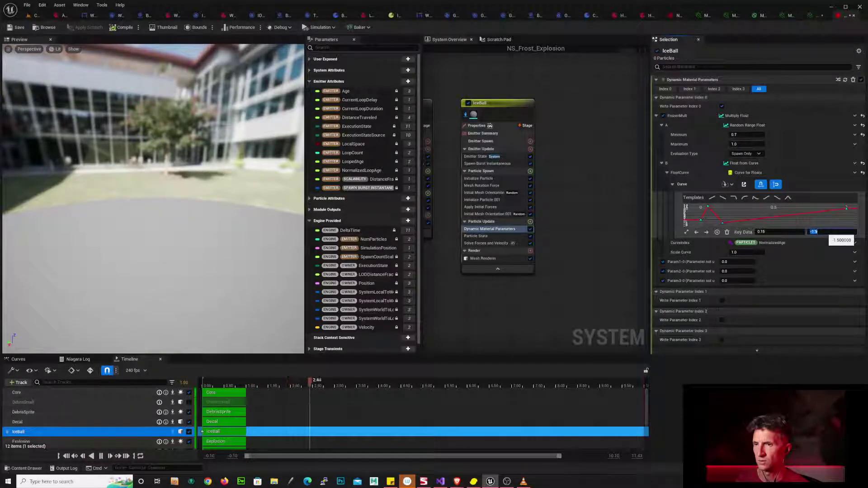
click(812, 231)
text(1)
key(Return)
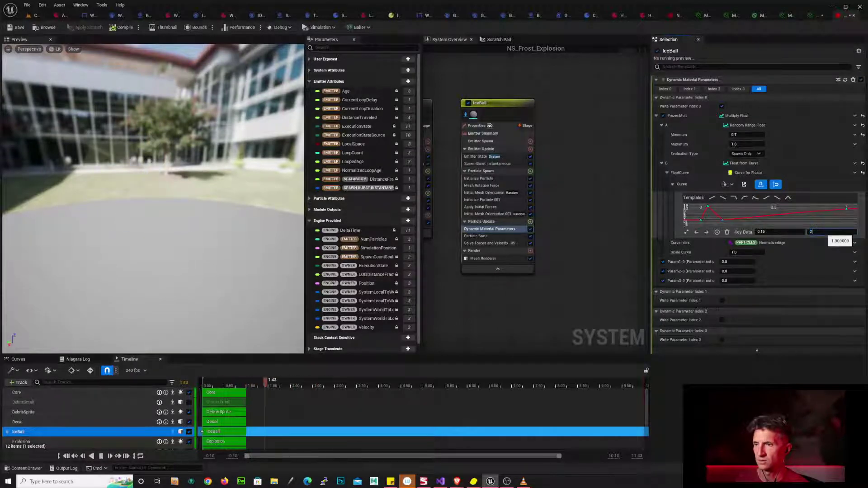
text(2)
key(Return)
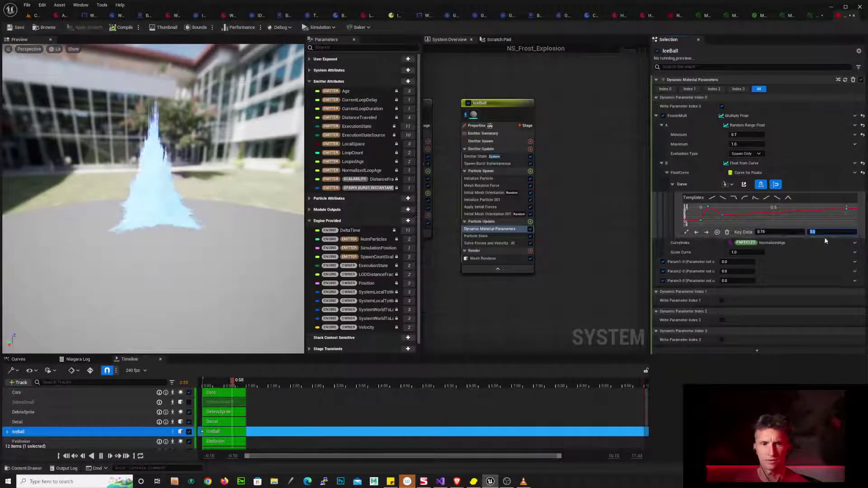
key(Return)
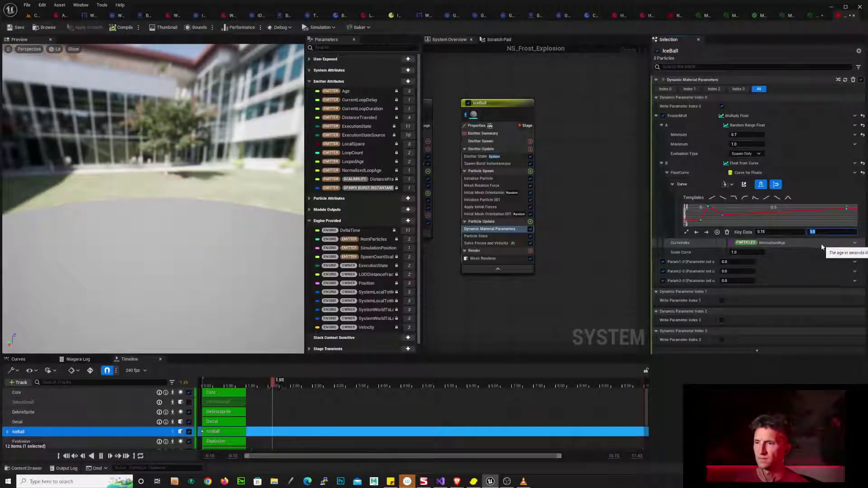
key(Return)
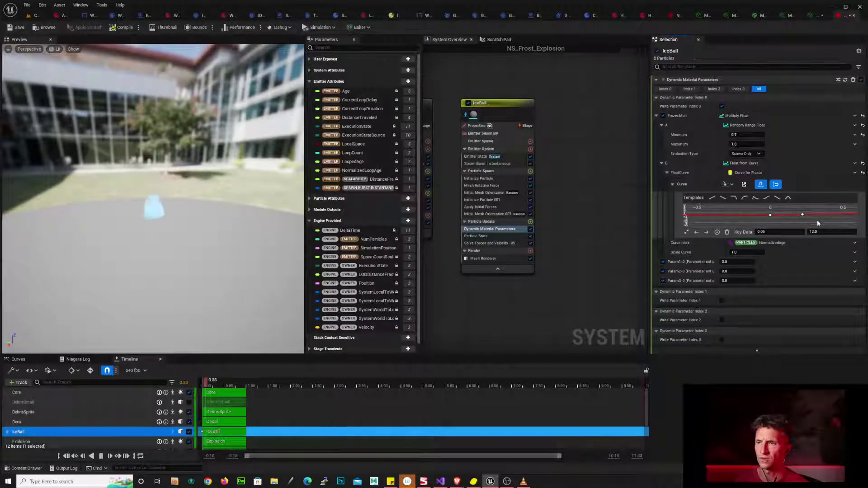
- Fit the float curve in its graph and set the peak key's interpolation to Auto
click(687, 232)
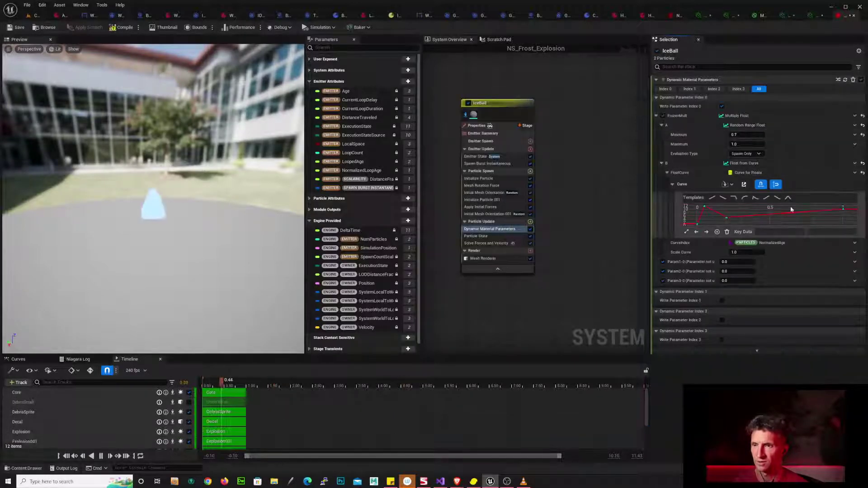
right_click(706, 208)
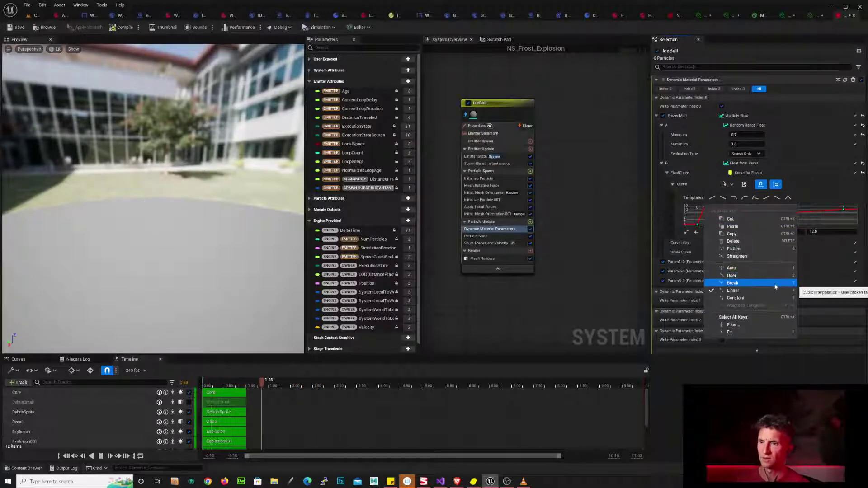
click(742, 267)
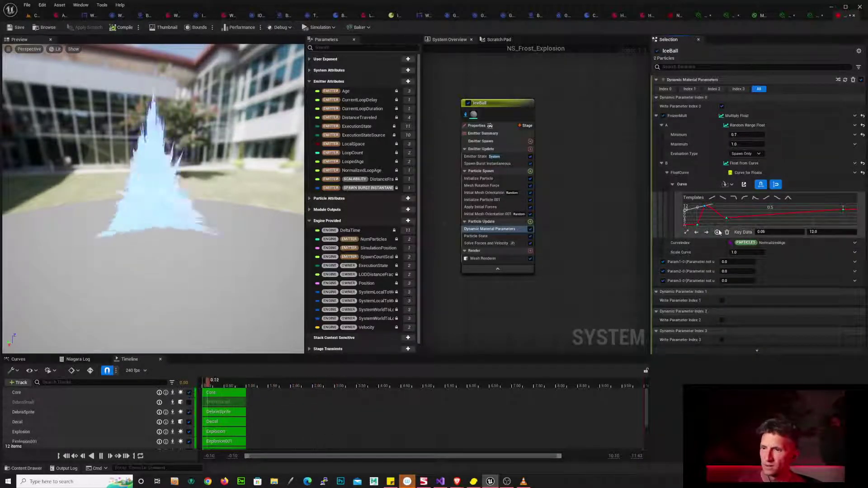
- Set the key after the peak to User interpolation and its time to 0.25
click(726, 218)
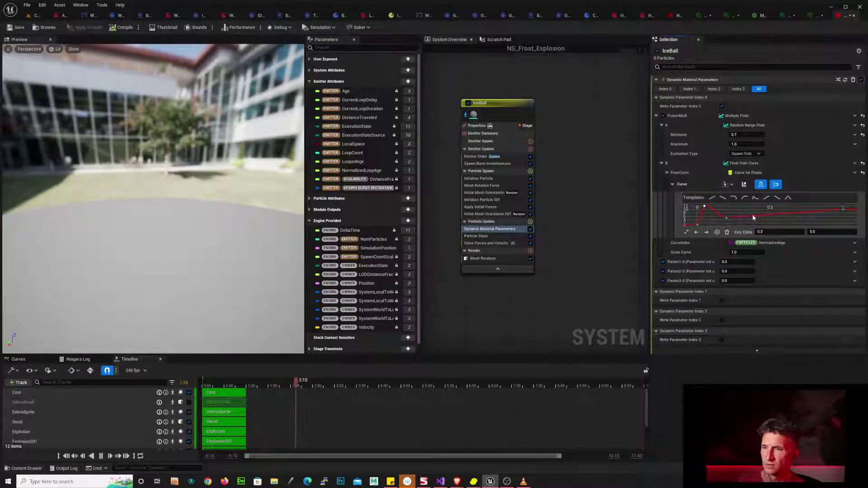
right_click(727, 221)
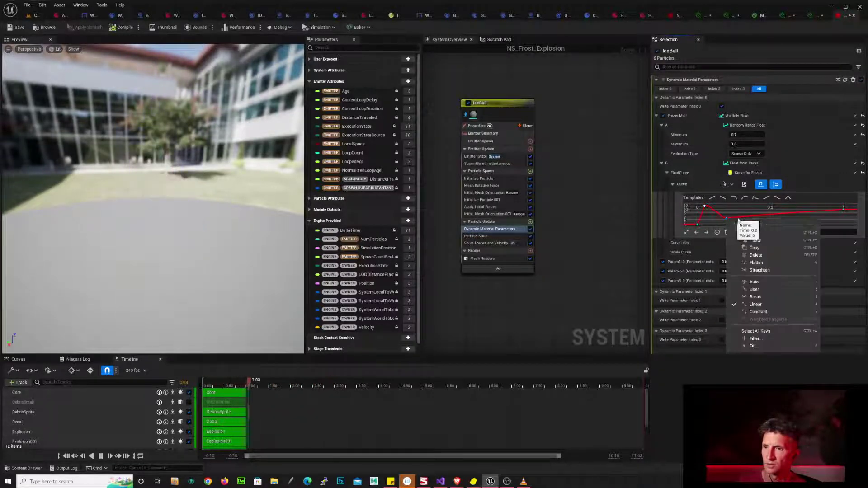
click(774, 290)
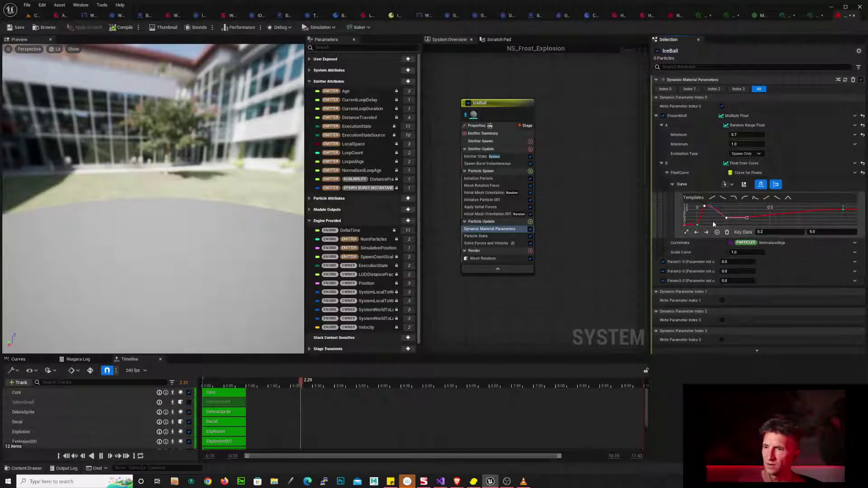
click(775, 232)
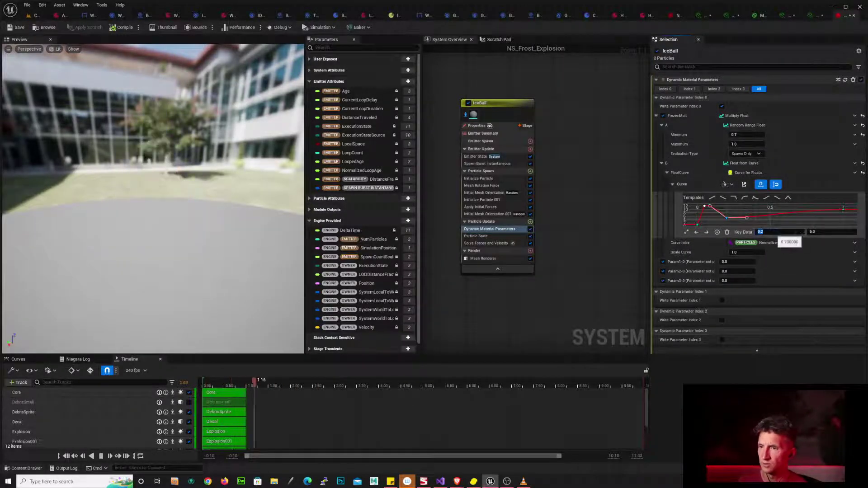
key(Return)
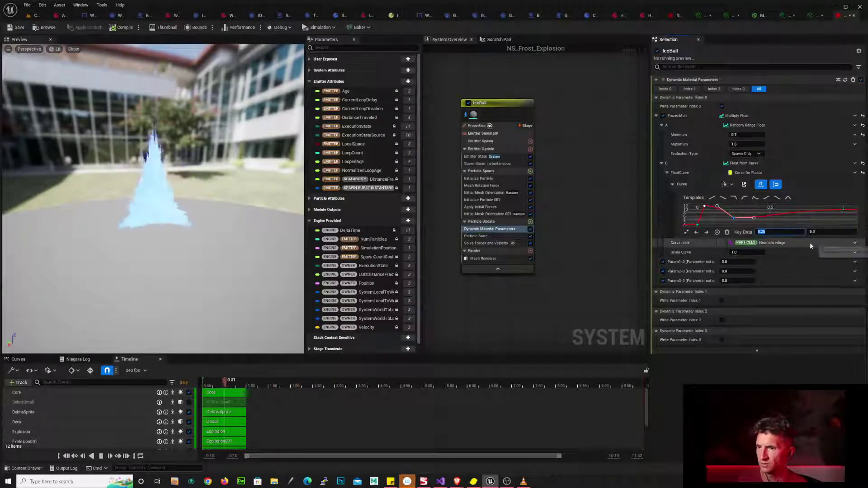
click(711, 218)
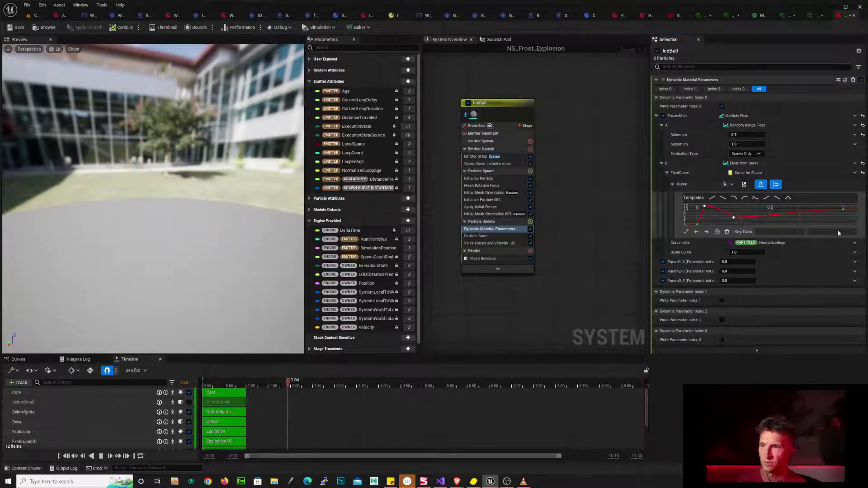
- Set the value of the curve's last key to 20 and check the reference video in the browser
click(843, 208)
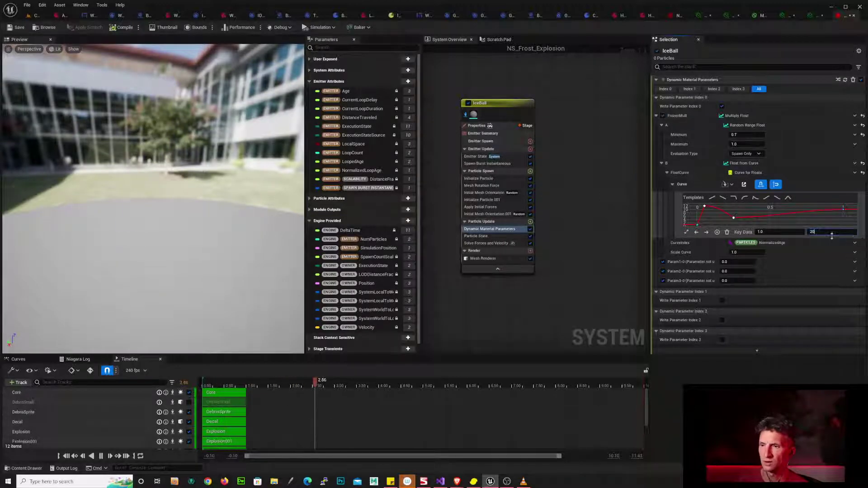
key(Return)
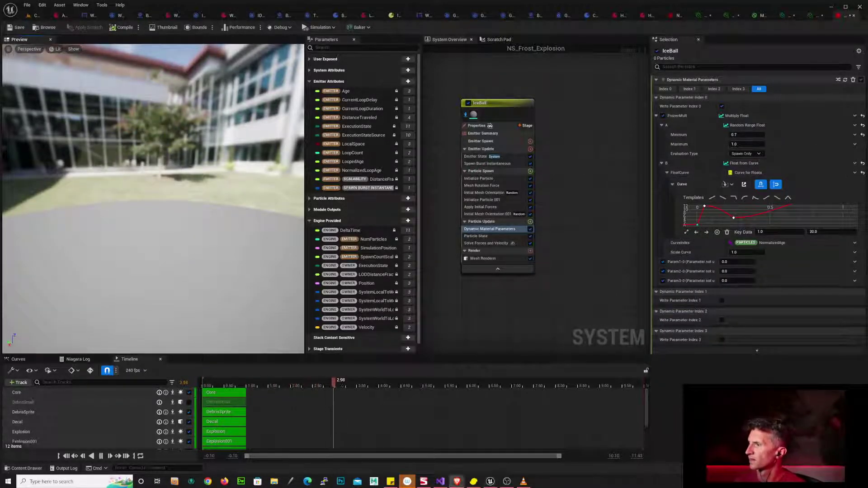
key(alt+Tab)
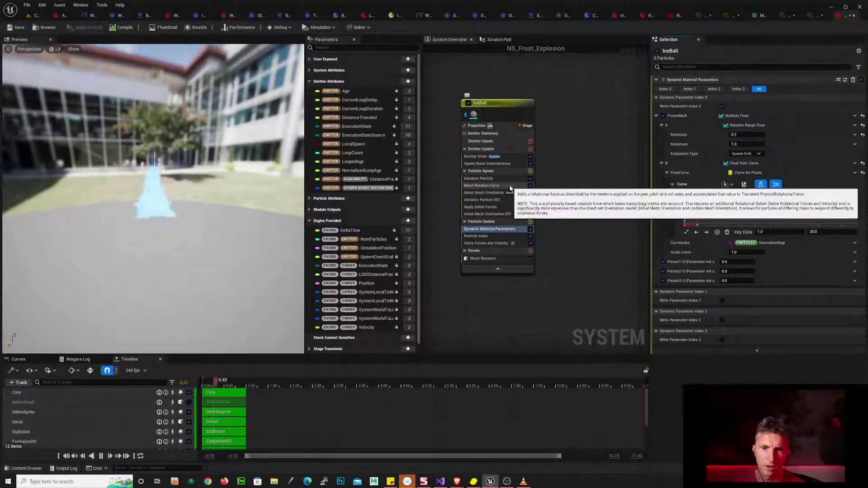
- Set Lifetime Min to 2 and Lifetime Max to 3 in the IceBall emitter's Initialize Particle module
click(503, 142)
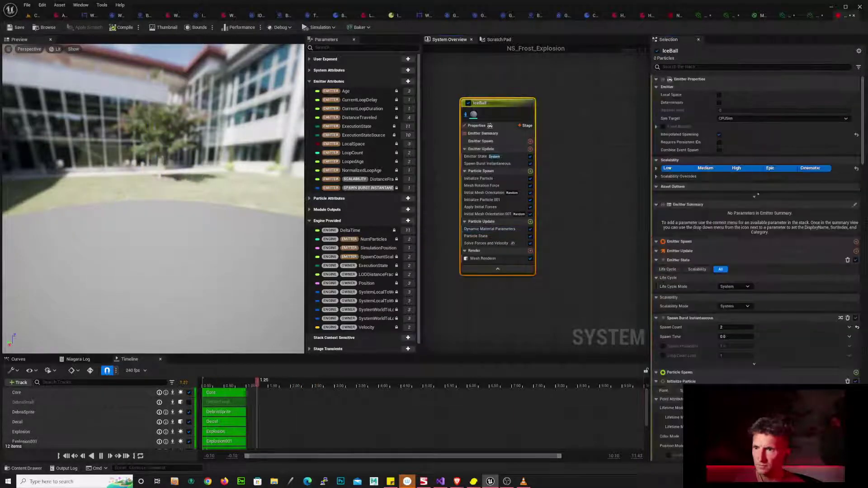
scroll(863, 158, down, 3)
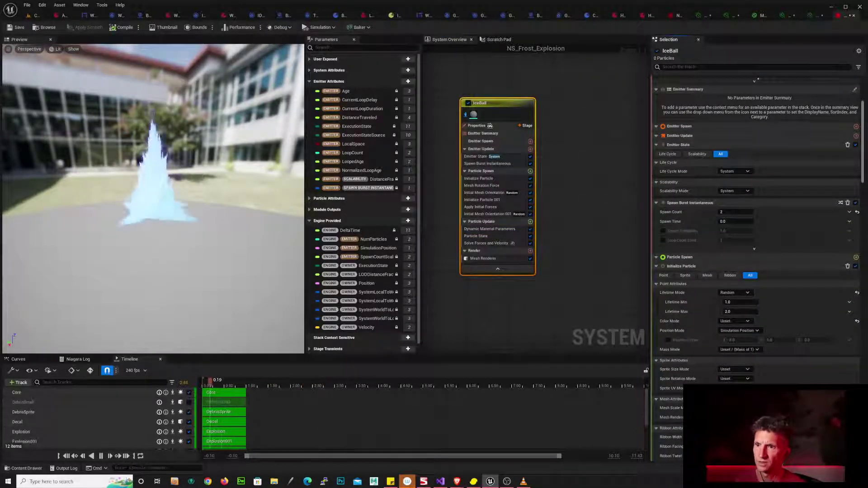
scroll(751, 226, down, 2)
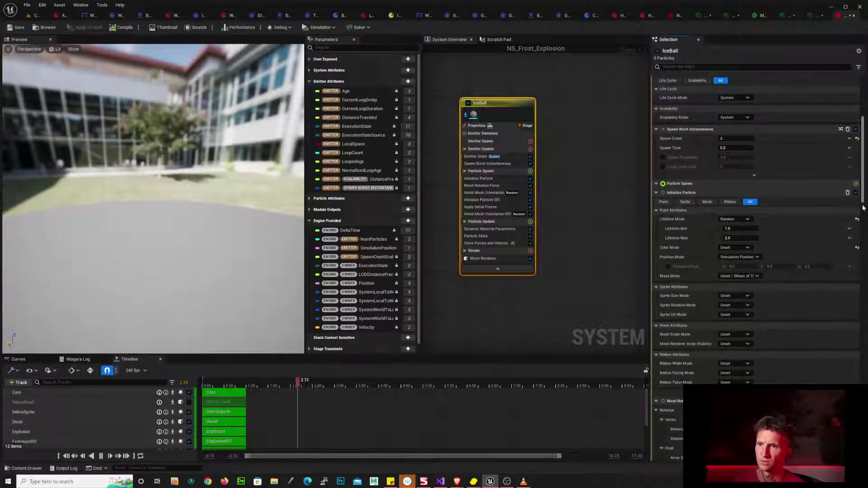
click(737, 218)
text(2)
click(745, 229)
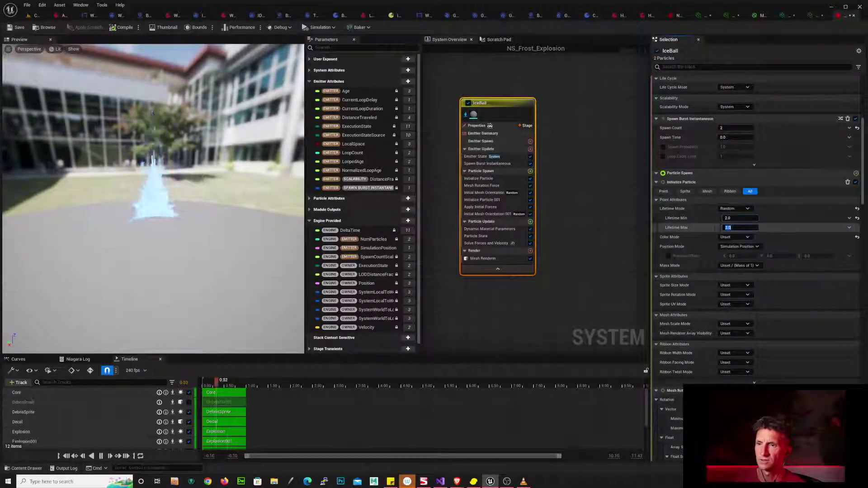
text(3)
key(Return)
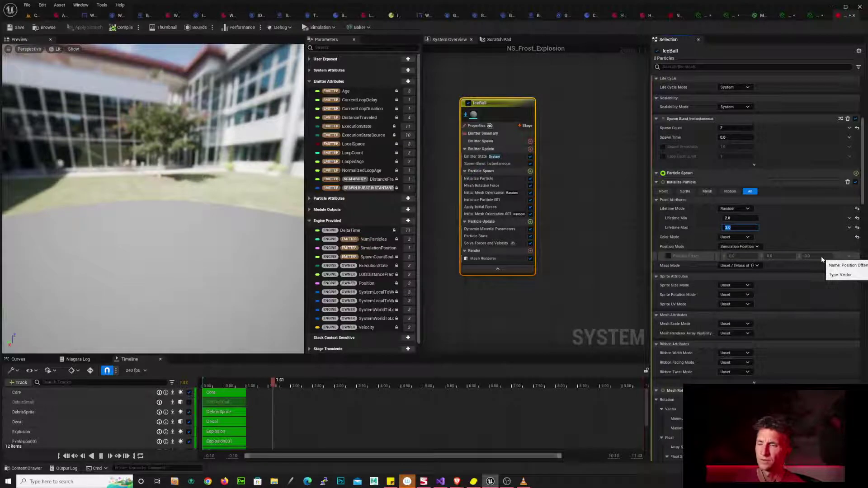
- Raise the IceBall particles' Lifetime Max to 4 and Lifetime Min to 3
text(4)
click(740, 219)
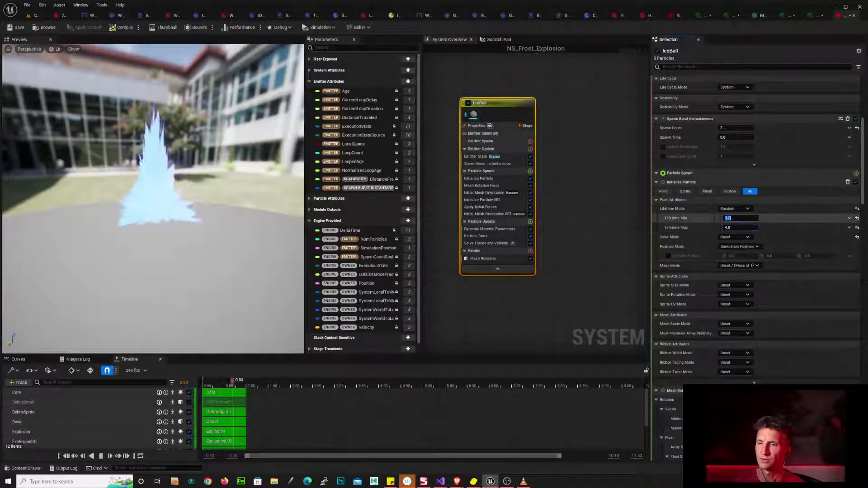
text(3)
key(Return)
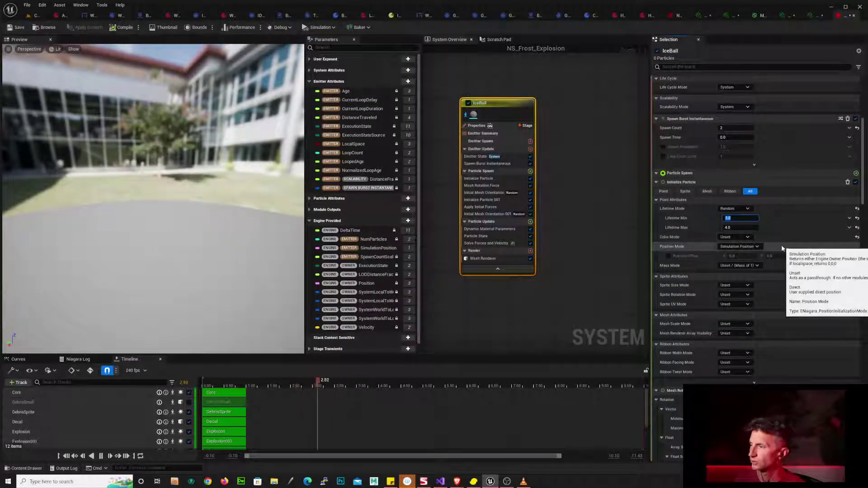
- Fit the FrozenMult float curve in Dynamic Material Parameters and set its last key's time to 3
scroll(834, 197, down, 5)
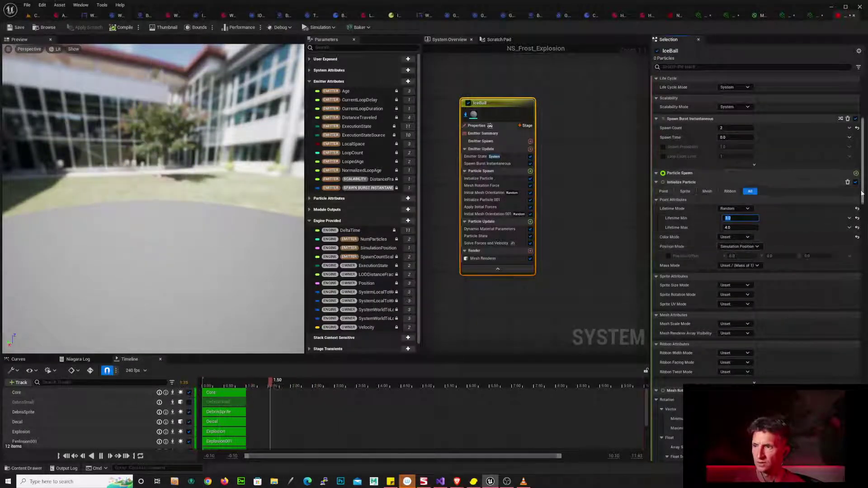
scroll(770, 282, down, 6)
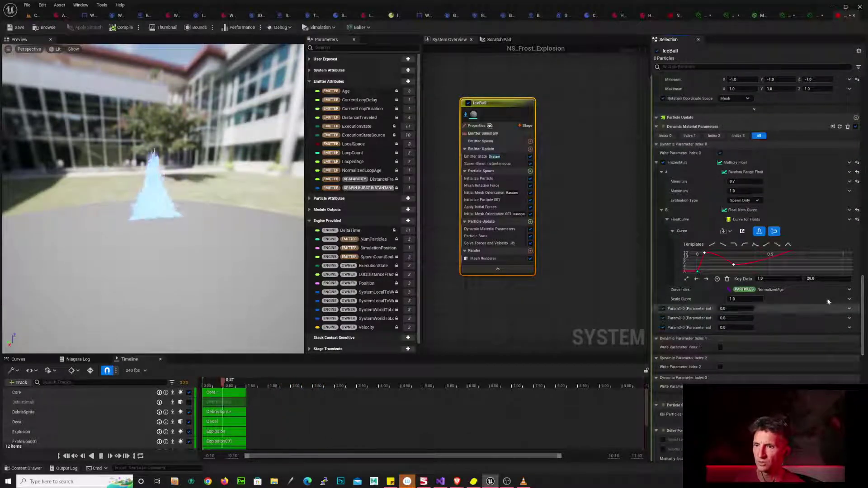
click(687, 280)
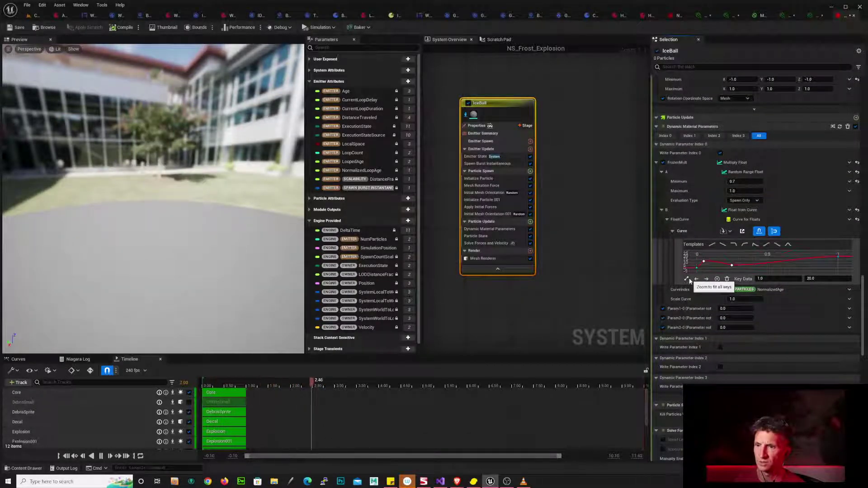
click(780, 278)
click(838, 257)
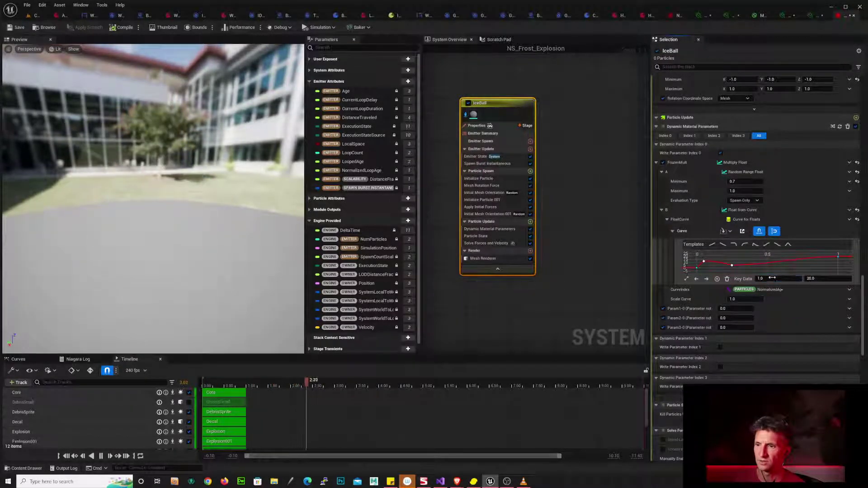
text(3)
key(Return)
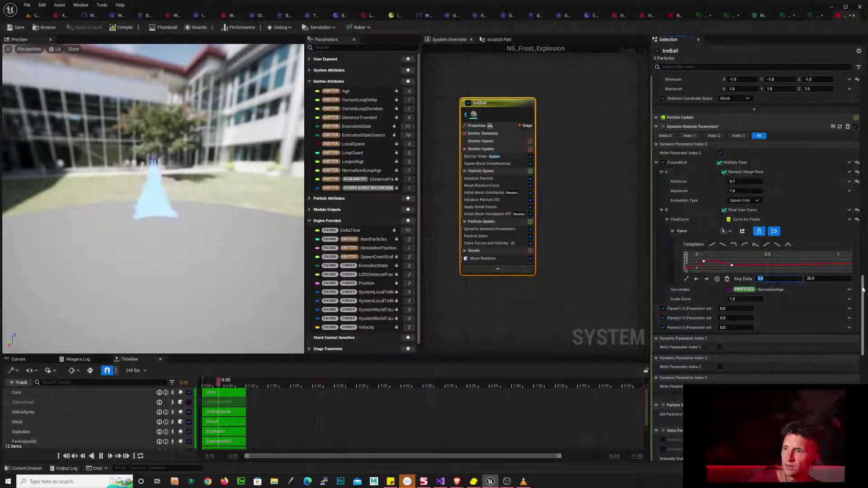
- Extend the IceBall emitter's bar in the timeline to about 3 seconds
drag(863, 317, 863, 88)
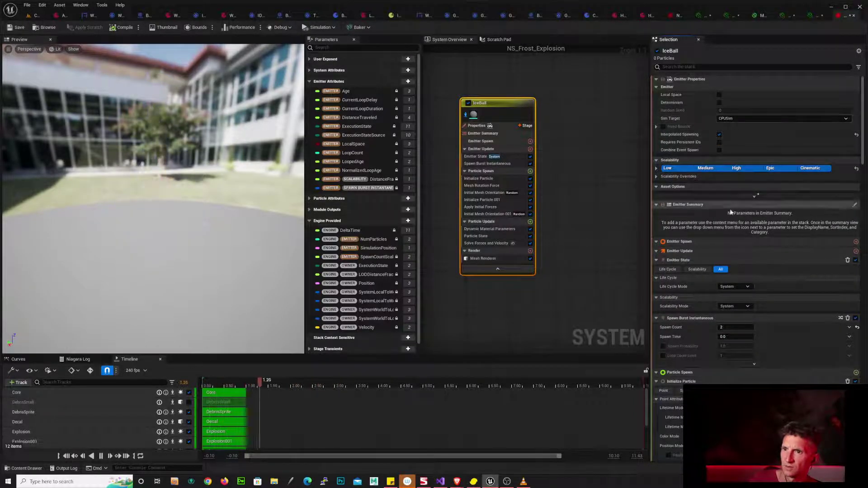
scroll(849, 249, down, 6)
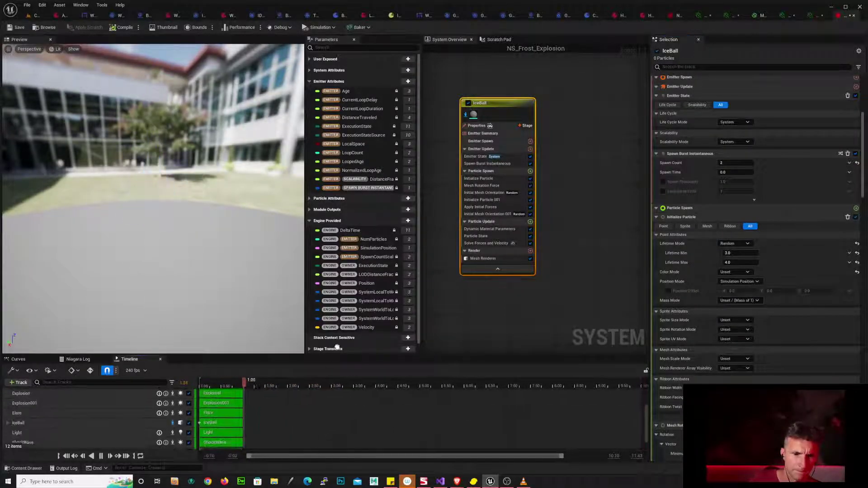
scroll(218, 416, down, 3)
scroll(252, 413, up, 1)
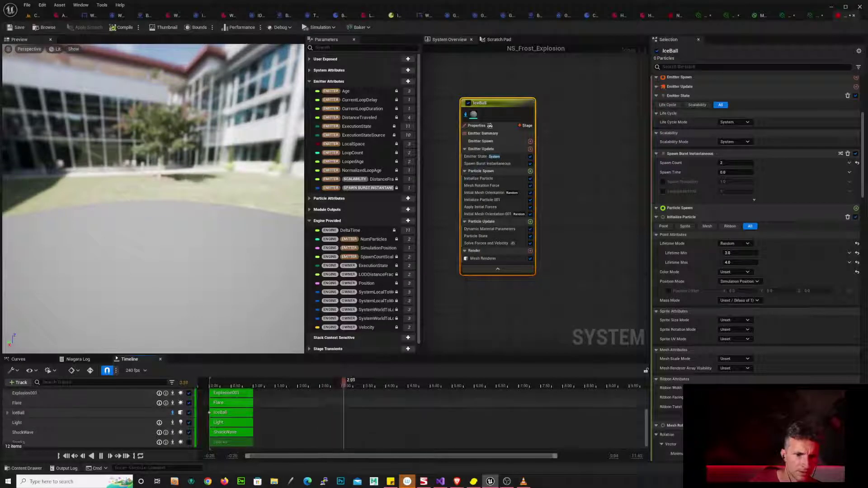
drag(252, 413, 341, 412)
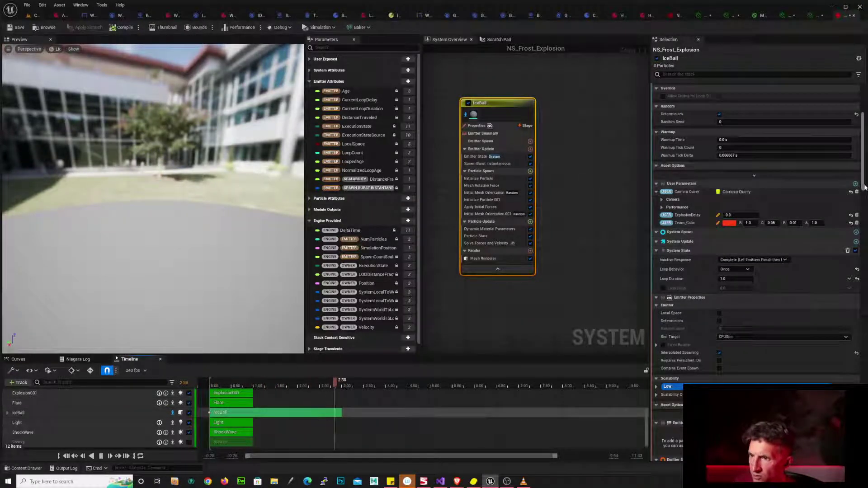
- Show only the Life Cycle settings of the IceBall emitter's Emitter State module
scroll(850, 181, down, 10)
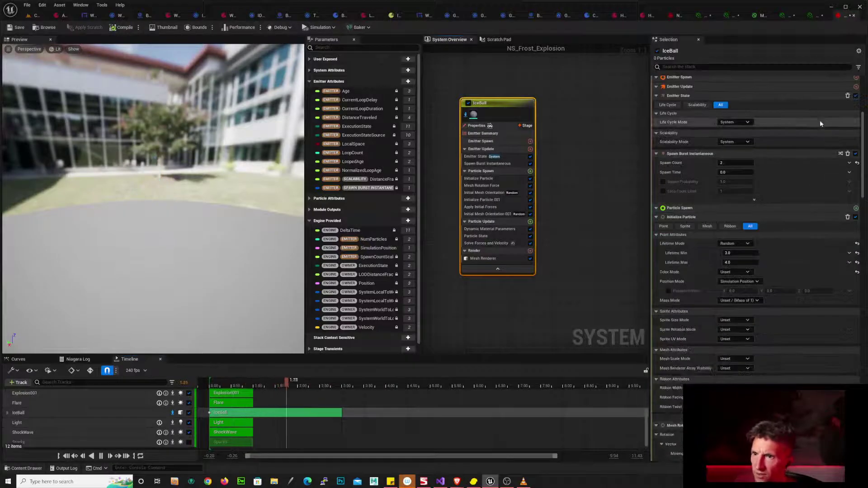
click(668, 104)
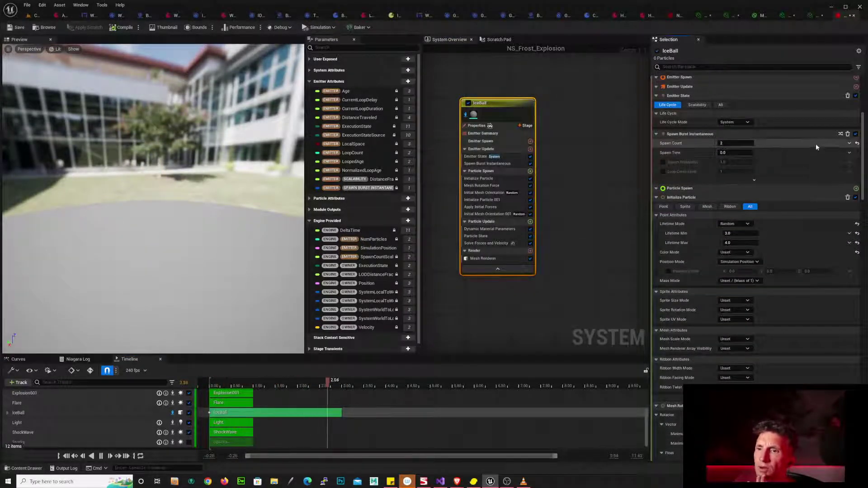
scroll(816, 143, up, 4)
scroll(809, 209, up, 4)
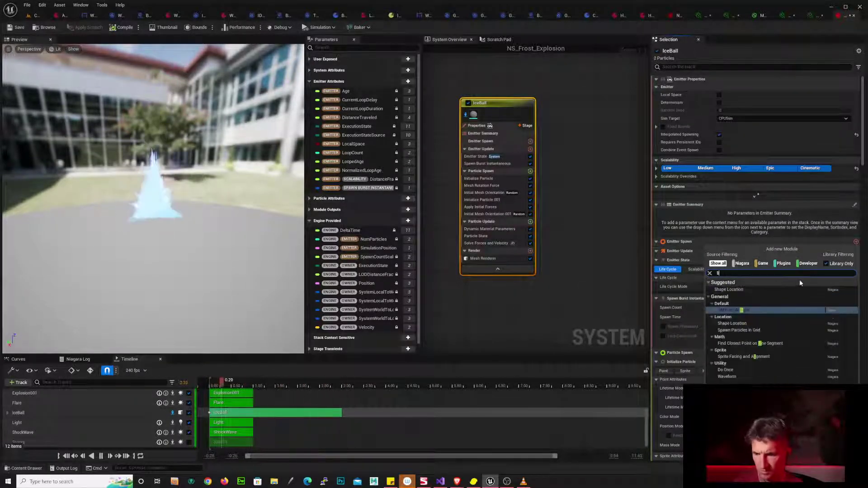
- Search the modules available for the IceBall emitter's Emitter Spawn and Emitter Update stages for "lif"
text(lif)
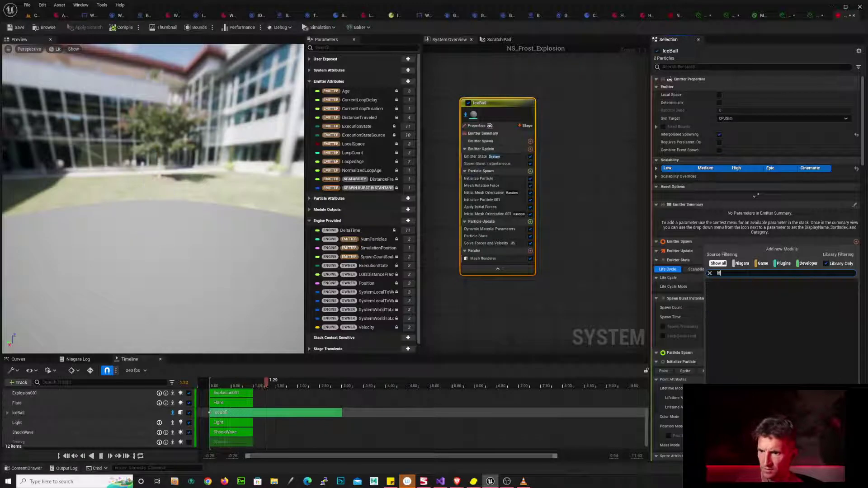
click(708, 232)
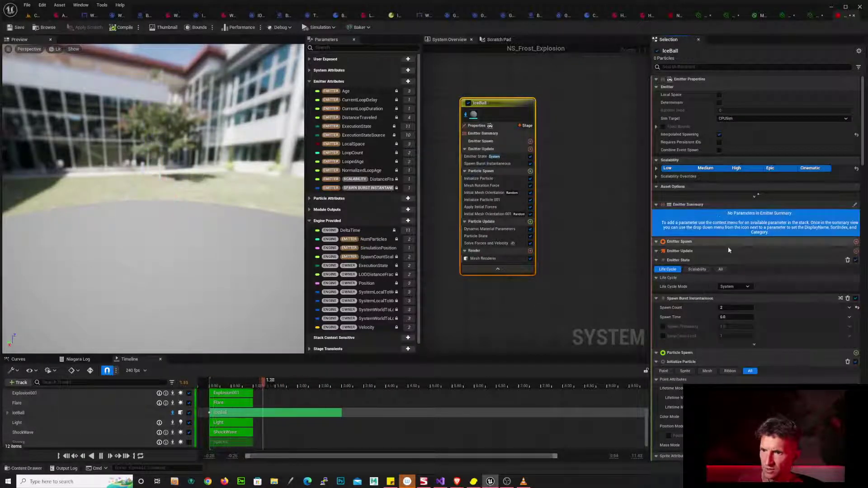
click(856, 251)
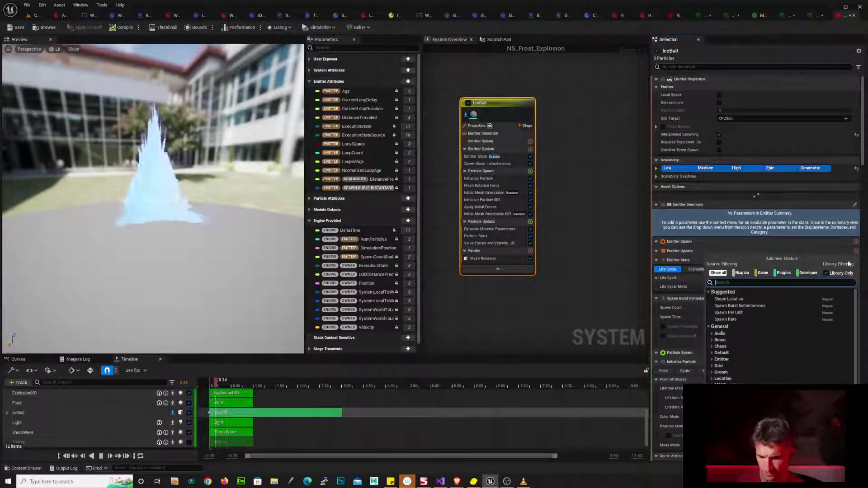
text(lif)
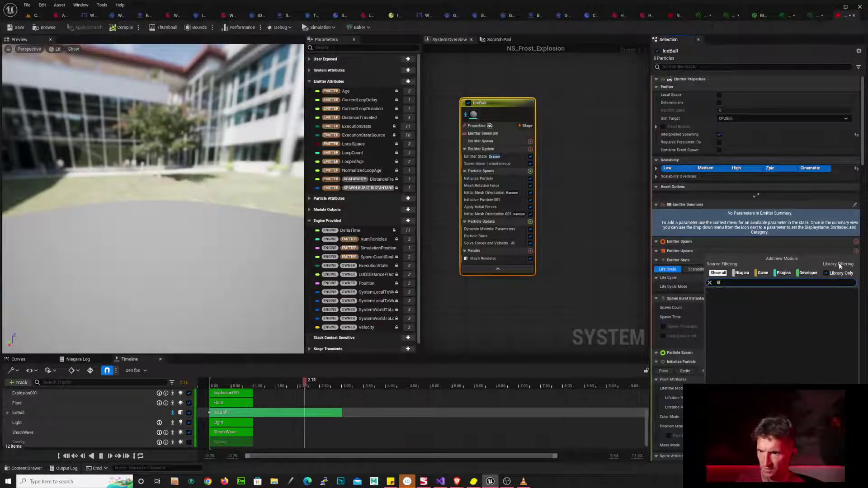
click(732, 231)
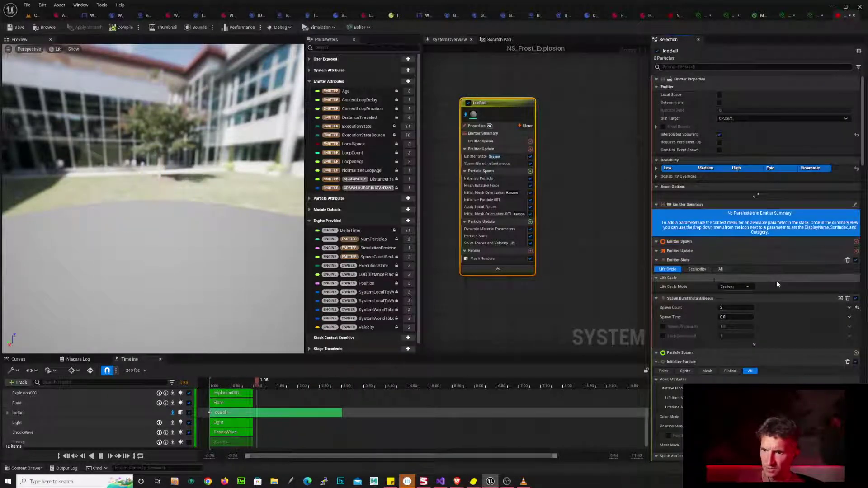
- Check IceBall's Life Cycle Mode options and select the NS_Frost_Explosion system node in the overview graph
click(747, 287)
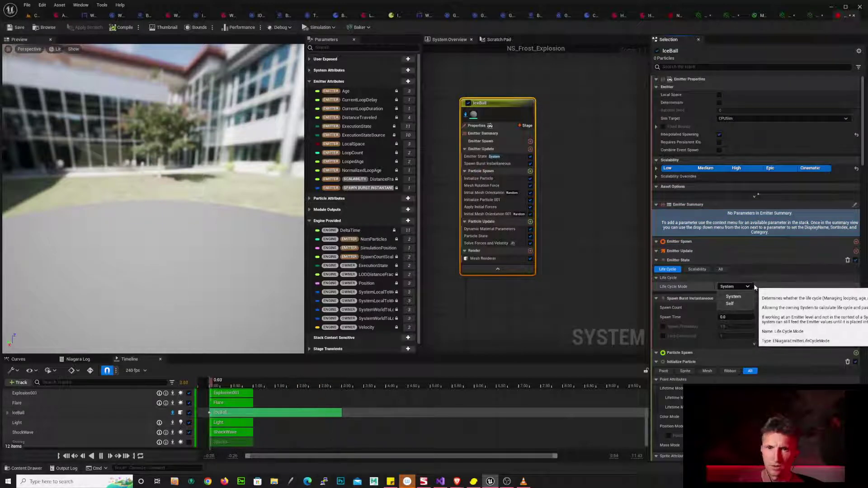
click(560, 306)
scroll(563, 296, down, 5)
scroll(562, 293, down, 2)
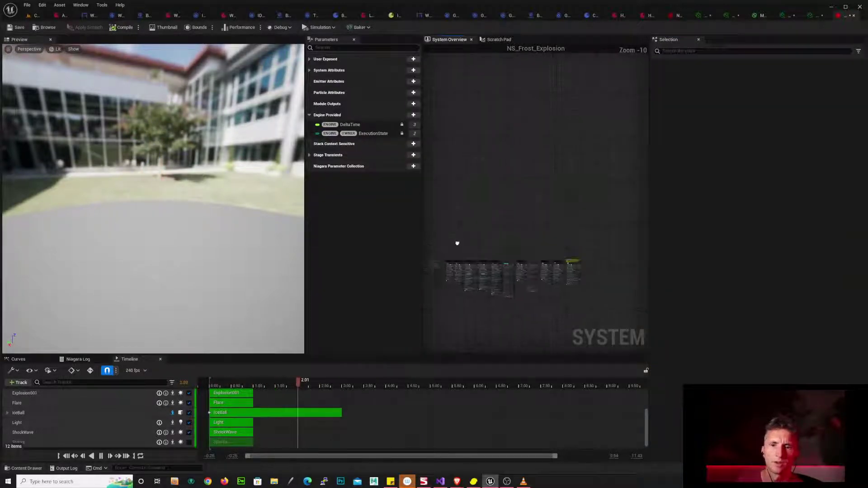
right_drag(457, 243, 550, 215)
scroll(550, 214, up, 3)
right_drag(486, 300, 491, 266)
scroll(524, 195, up, 5)
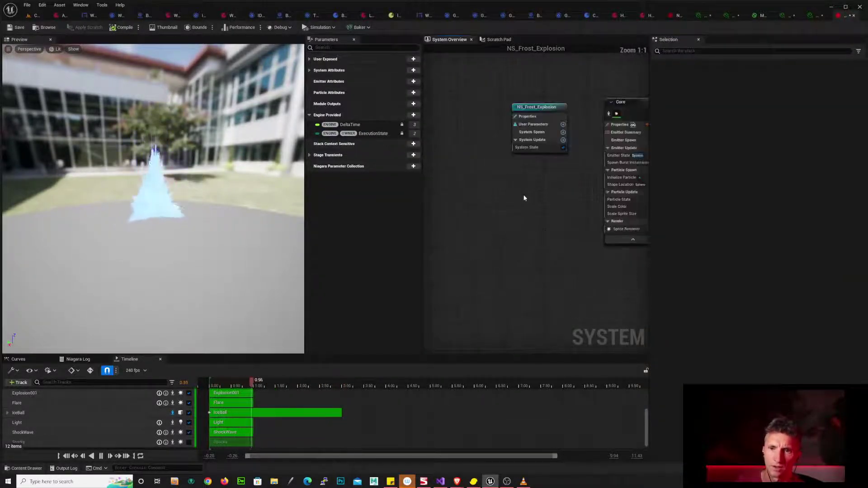
click(511, 172)
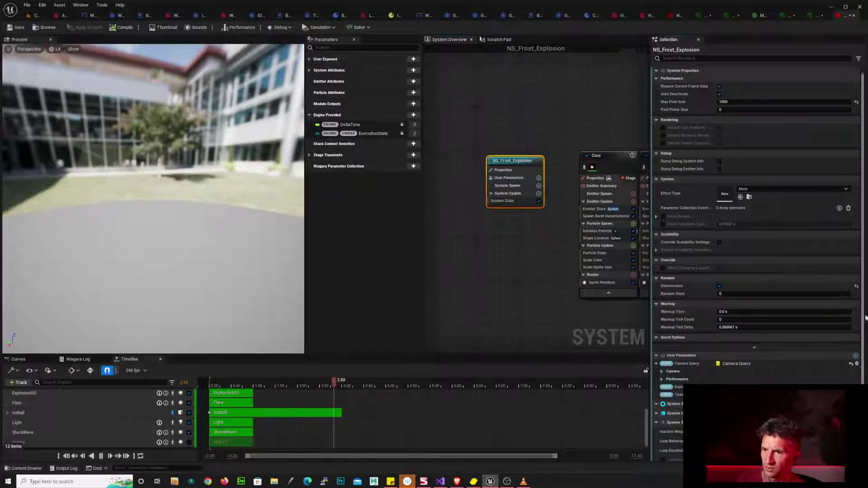
- Examine the NS_Frost_Explosion system's properties, including its scalability overrides, and search them for "life"
scroll(866, 325, down, 1)
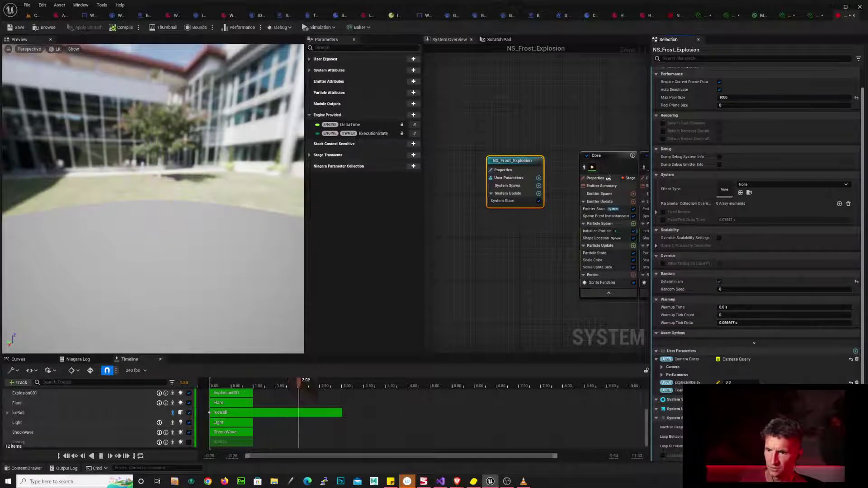
scroll(866, 358, up, 1)
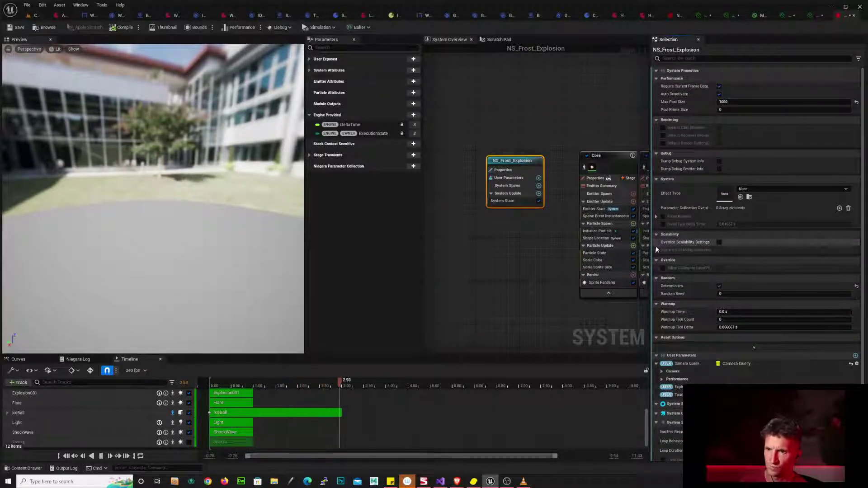
click(657, 250)
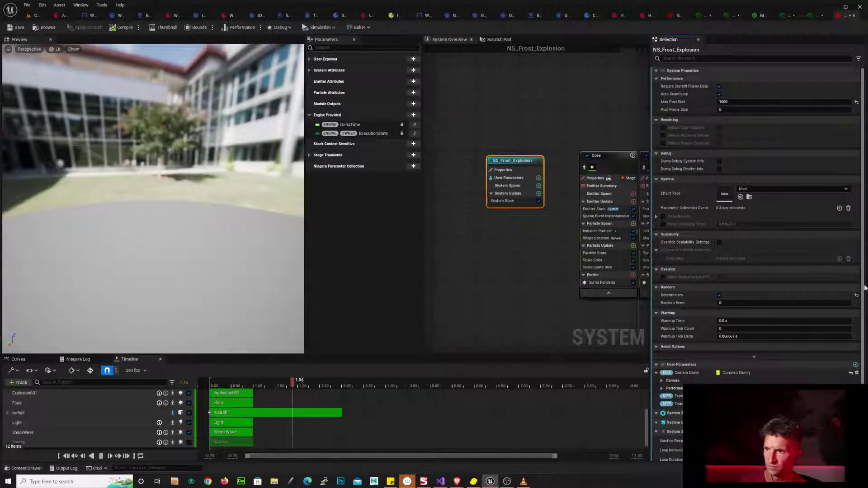
scroll(863, 305, down, 1)
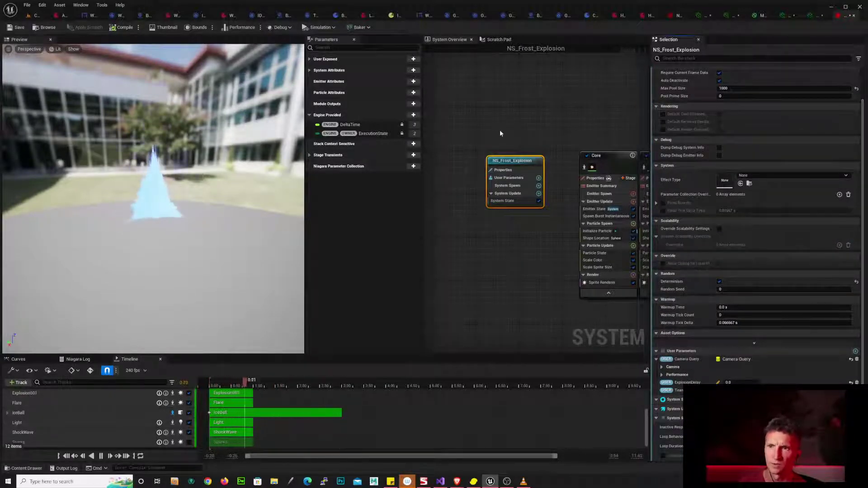
scroll(731, 68, up, 1)
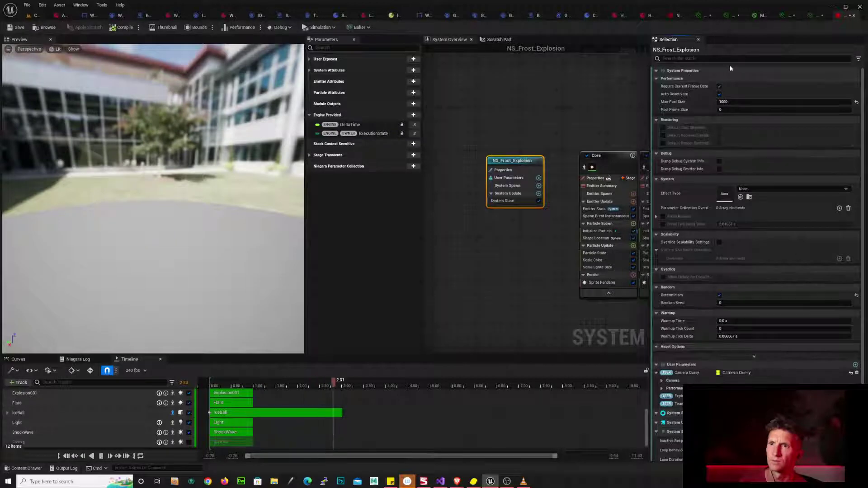
click(729, 59)
text(li)
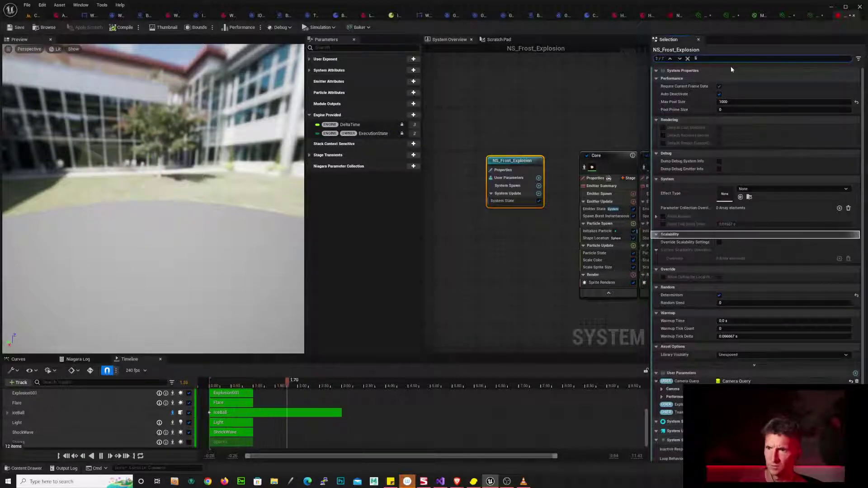
text(fe)
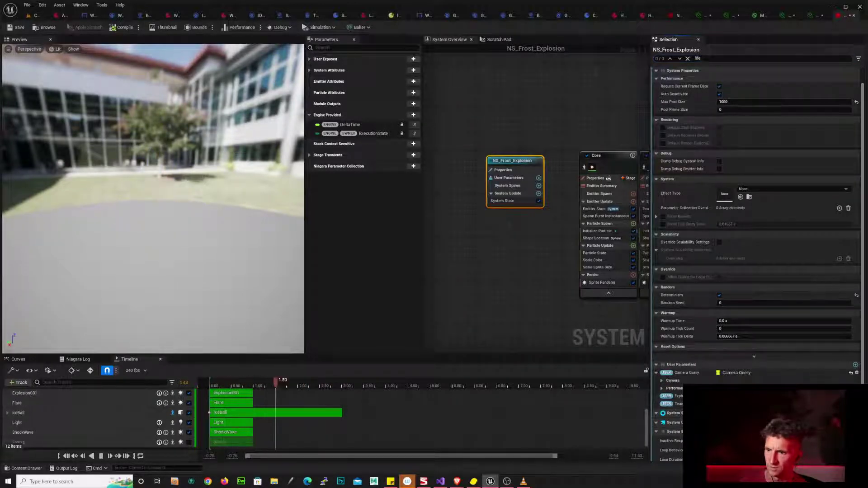
scroll(865, 238, down, 1)
scroll(756, 253, down, 1)
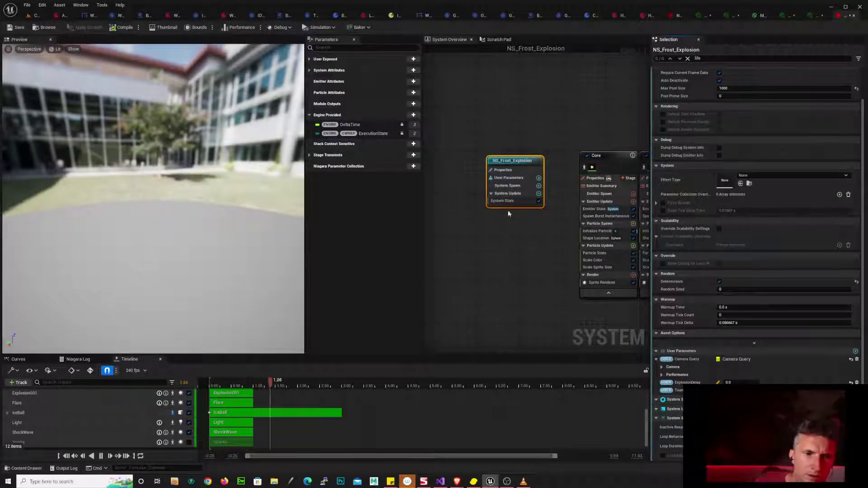
- Select the IceBall emitter in the overview graph and set its Life Cycle Mode to Self
right_drag(531, 287, 337, 259)
right_drag(597, 105, 382, 114)
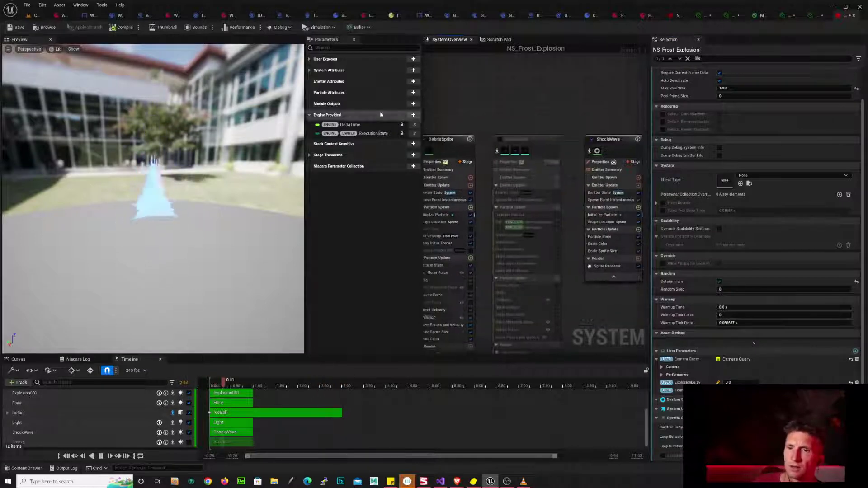
right_drag(566, 113, 383, 115)
right_drag(636, 101, 516, 109)
drag(561, 111, 613, 205)
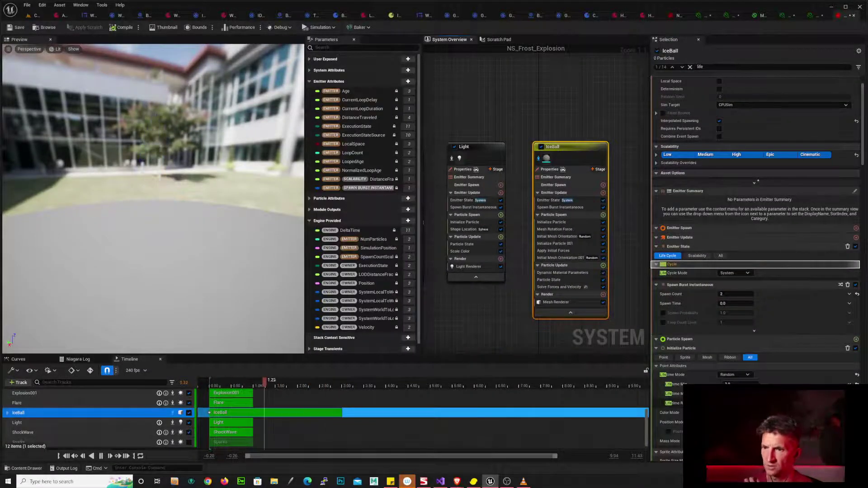
click(741, 273)
click(726, 289)
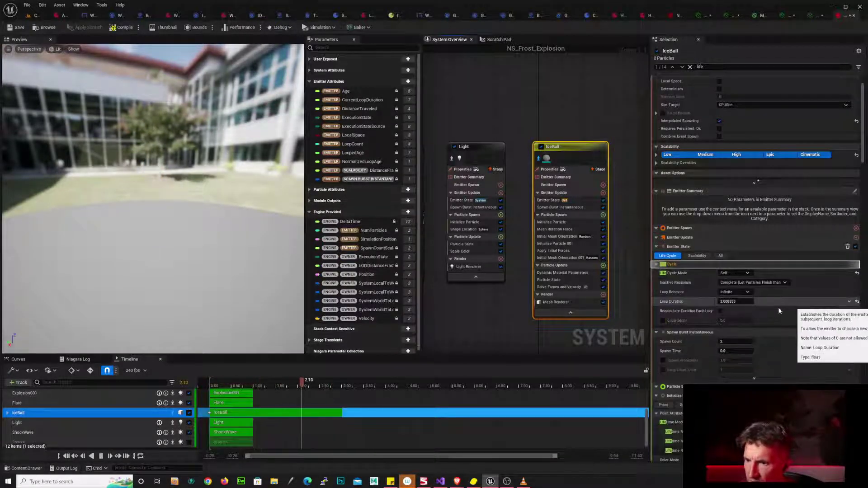
- Enter a Loop Duration of 3 in IceBall's Emitter State and raise it to 4
click(744, 301)
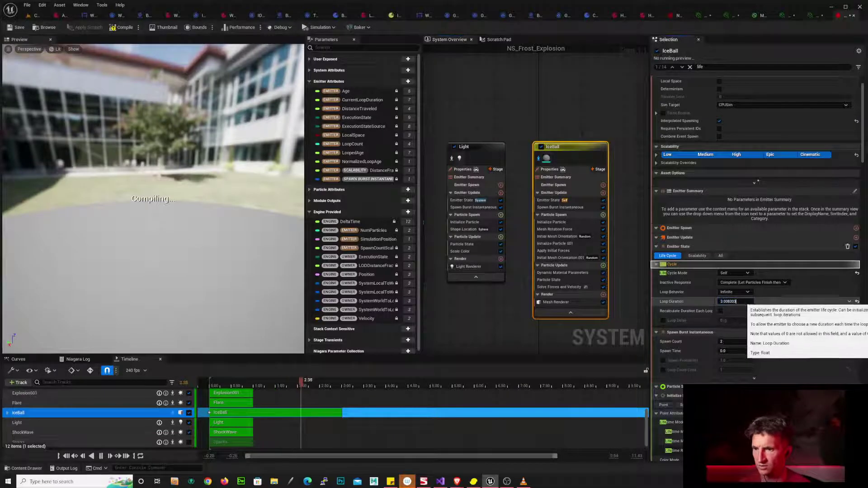
drag(745, 302, 717, 303)
text(3)
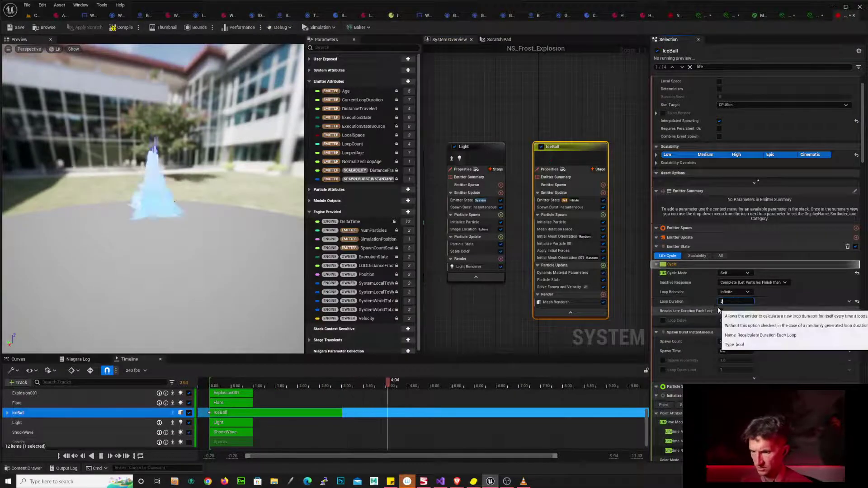
key(Return)
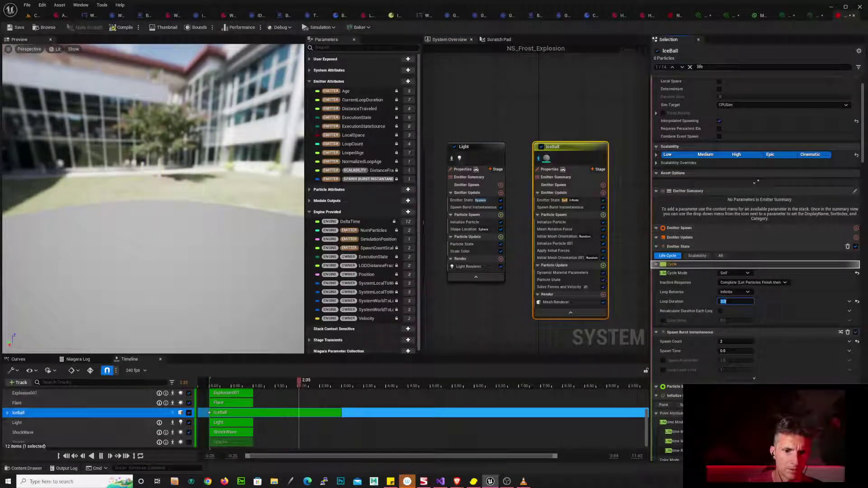
text(4)
key(Return)
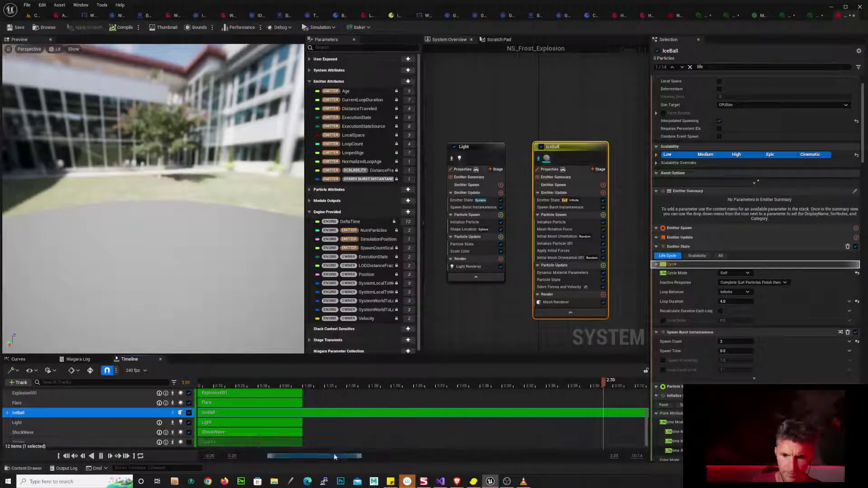
- Pause playback, widen the visible timeline to about 10 seconds and shorten the playback range to end at about 4.5 seconds
key(space)
drag(372, 457, 602, 456)
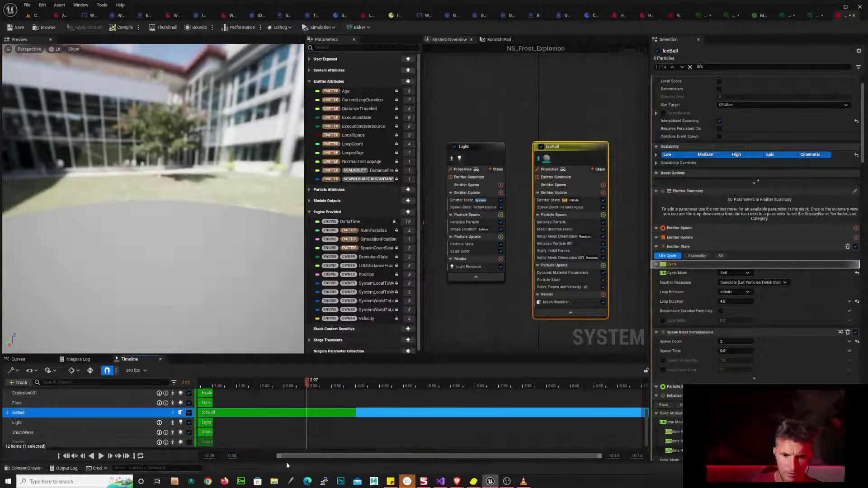
drag(280, 460, 214, 461)
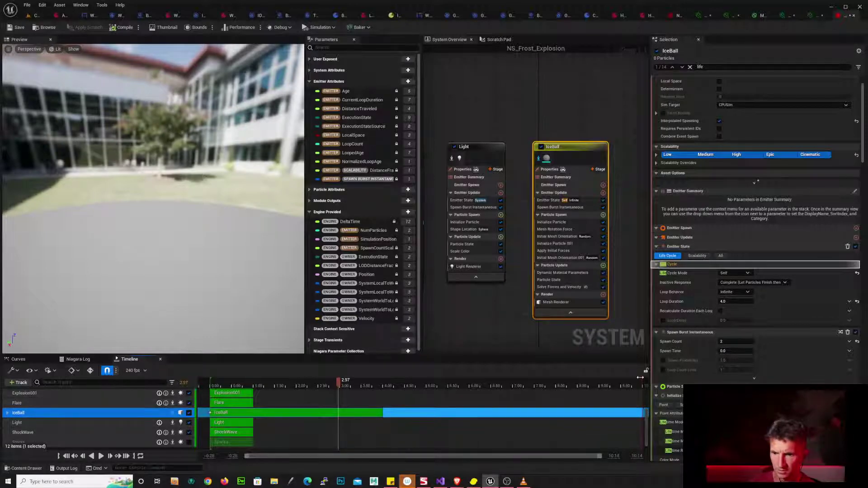
drag(639, 379, 433, 381)
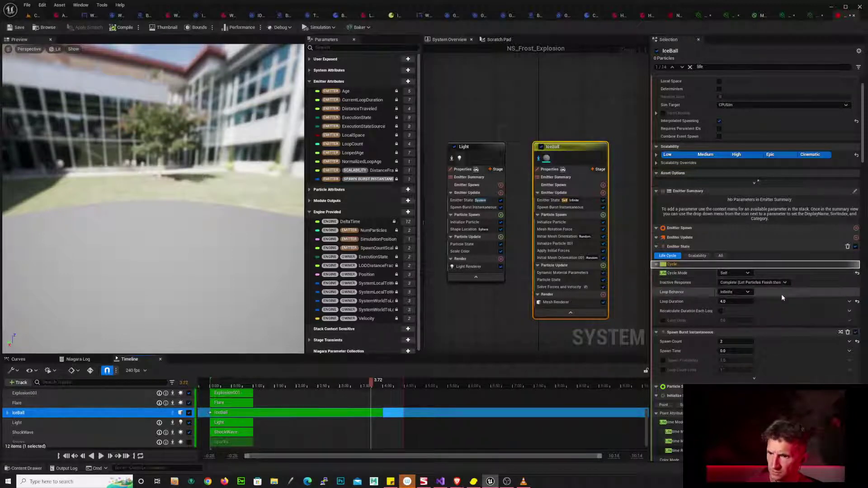
- Set the IceBall emitter's Loop Behavior to Once and go to the lifetime settings in Initialize Particle
click(749, 293)
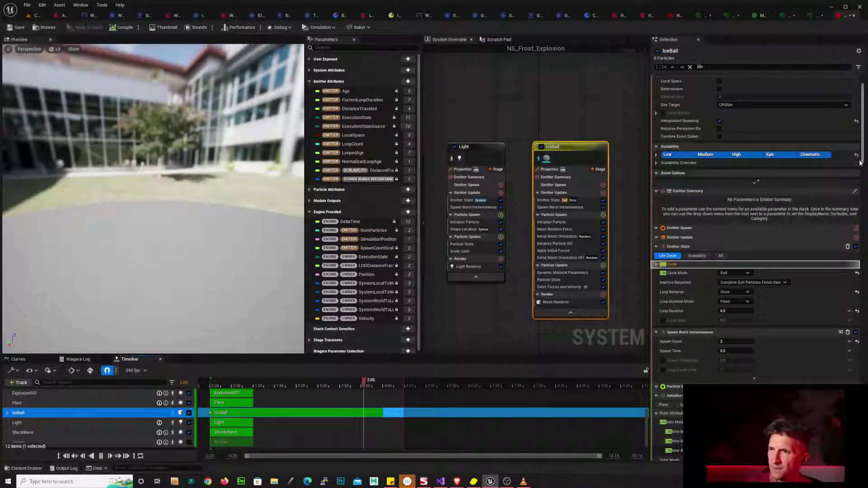
scroll(862, 165, down, 3)
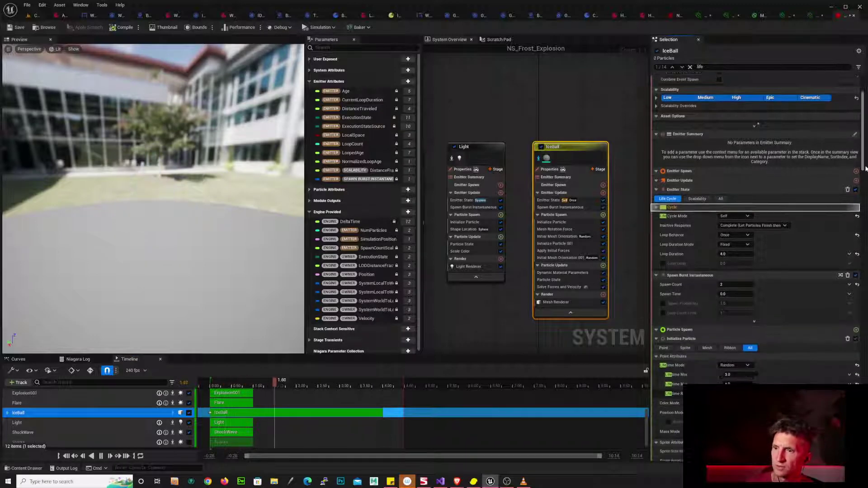
scroll(865, 169, down, 1)
scroll(866, 171, down, 1)
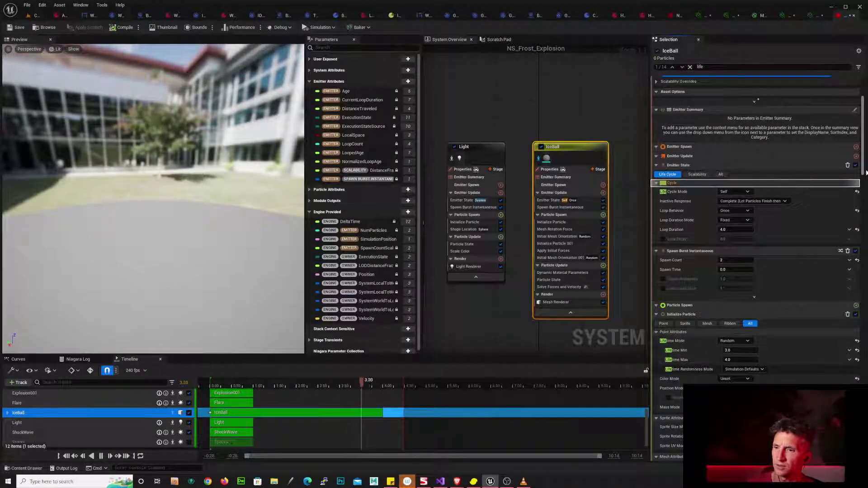
scroll(866, 172, down, 6)
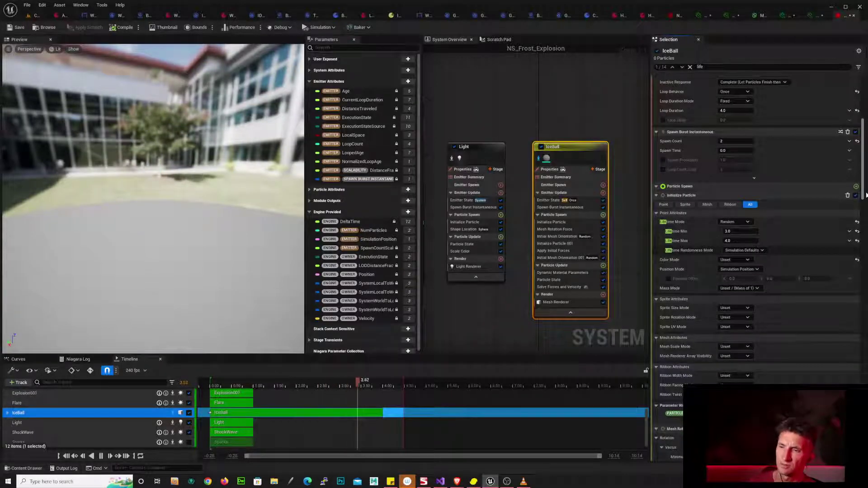
scroll(866, 195, down, 1)
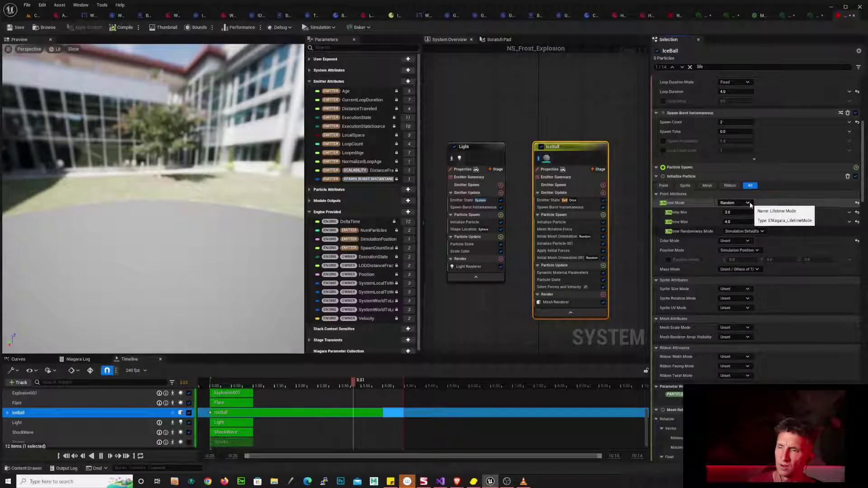
- Set the Lifetime Mode in Initialize Particle to Direct Set, clear the settings search, and set Lifetime to 4
click(749, 204)
click(745, 214)
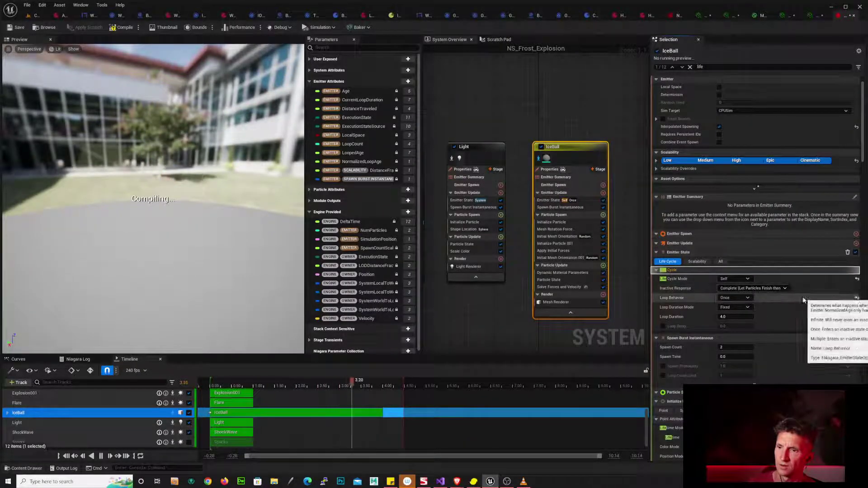
scroll(797, 258, down, 1)
scroll(797, 258, down, 4)
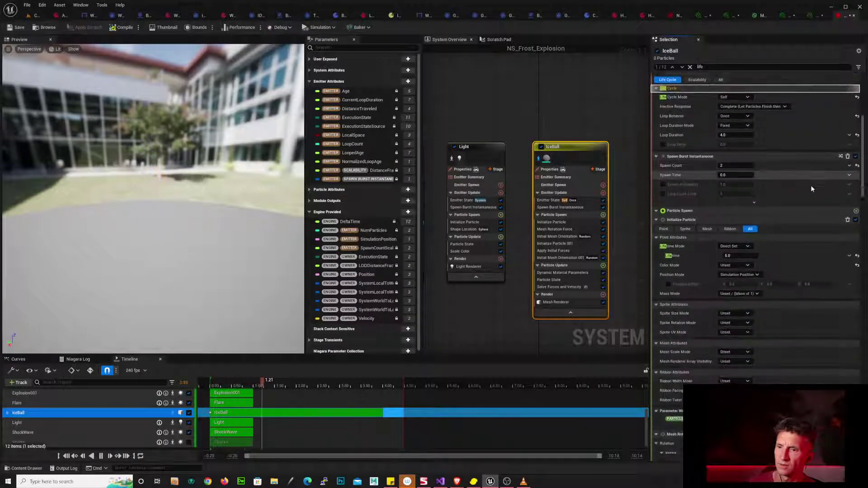
click(690, 68)
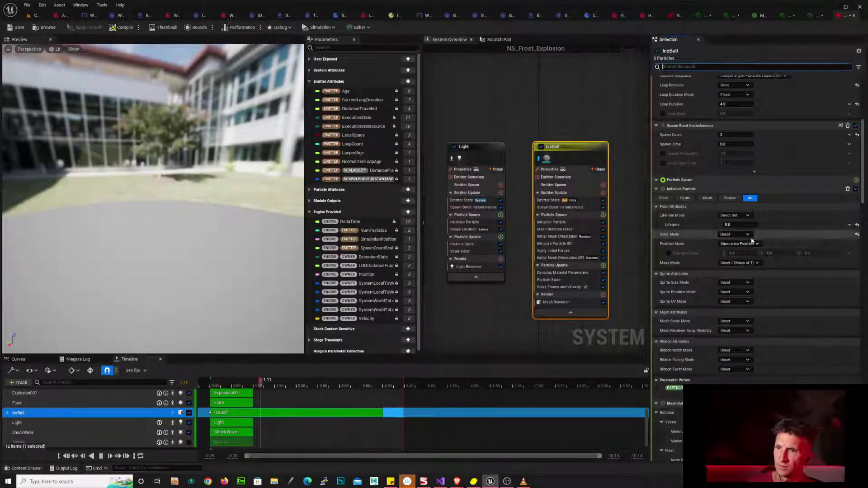
click(738, 225)
text(4)
key(Return)
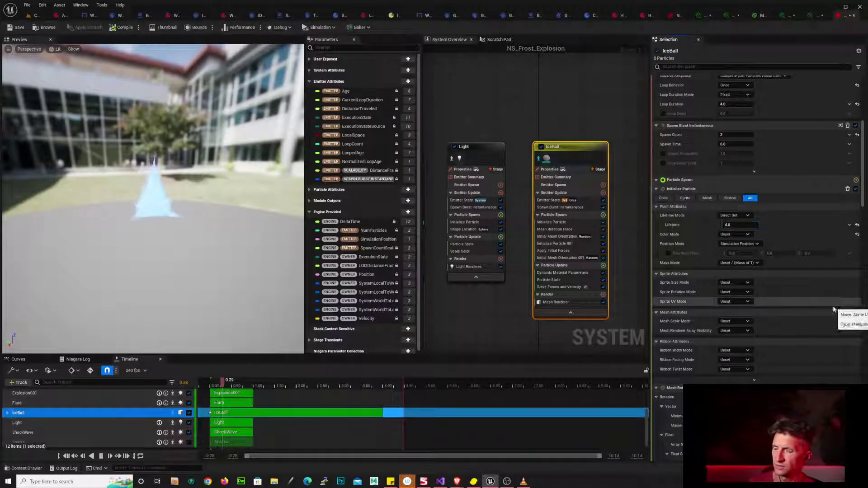
- Set the Lifetime in the IceBall emitter's Initialize Particle 001 module to 4
click(859, 219)
scroll(863, 208, down, 5)
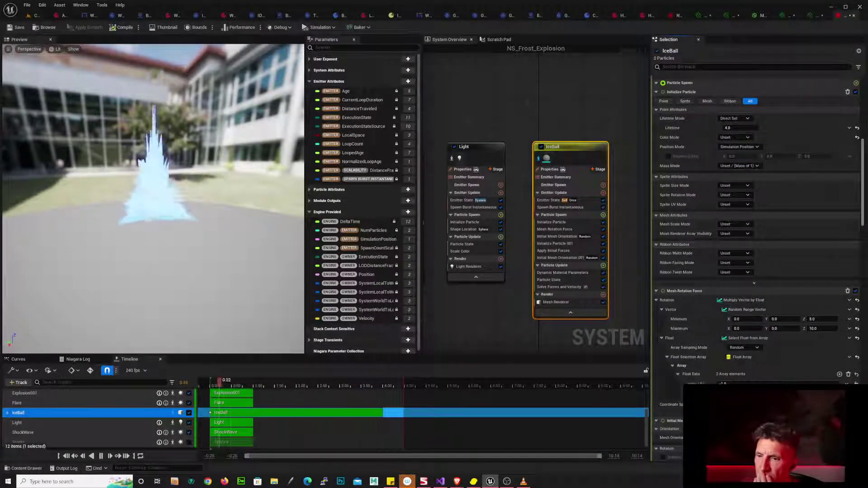
scroll(755, 226, down, 7)
scroll(755, 226, down, 3)
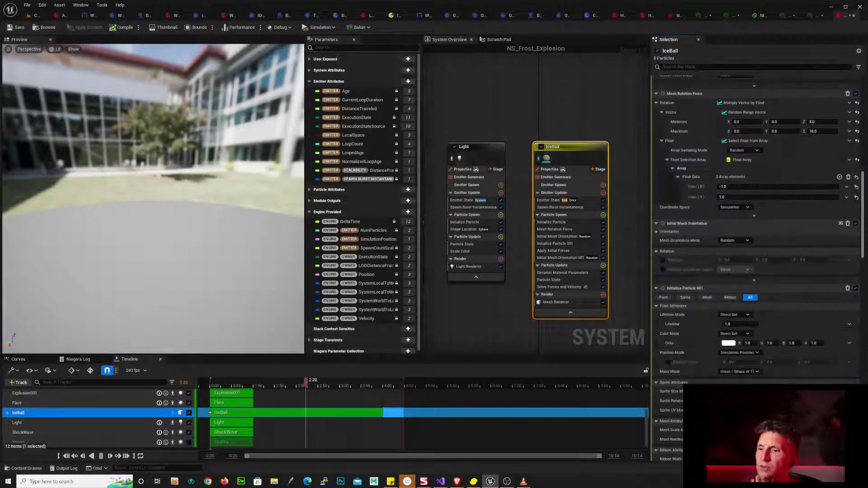
scroll(755, 226, down, 2)
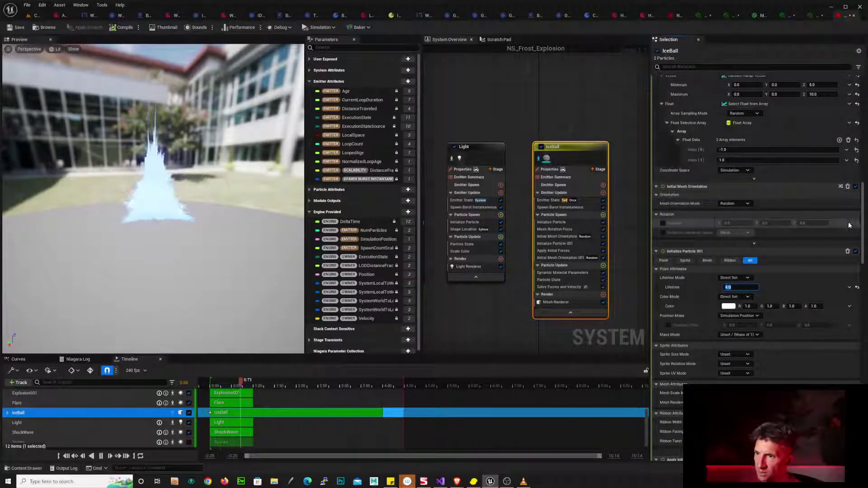
- Find the FrozenMult curve in the dynamic material parameters and link its Curve Index to Engine Time
scroll(863, 219, down, 10)
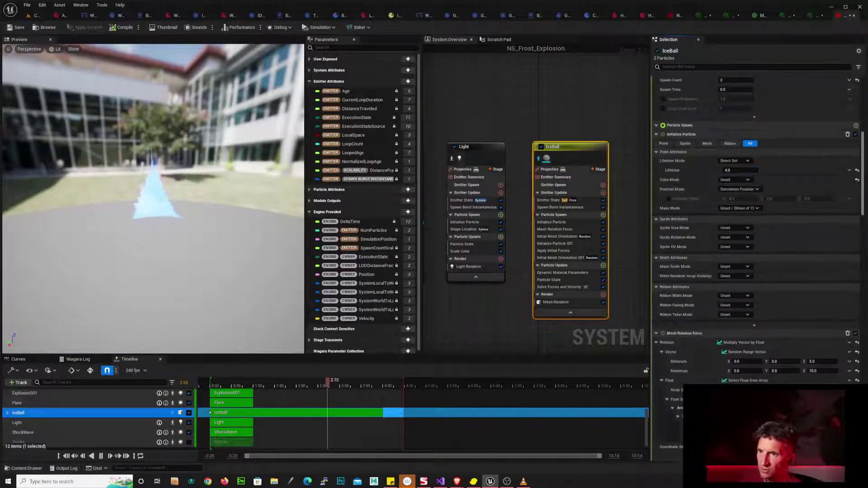
mouse_move(862, 347)
mouse_down()
mouse_move(862, 364)
mouse_move(863, 353)
mouse_up()
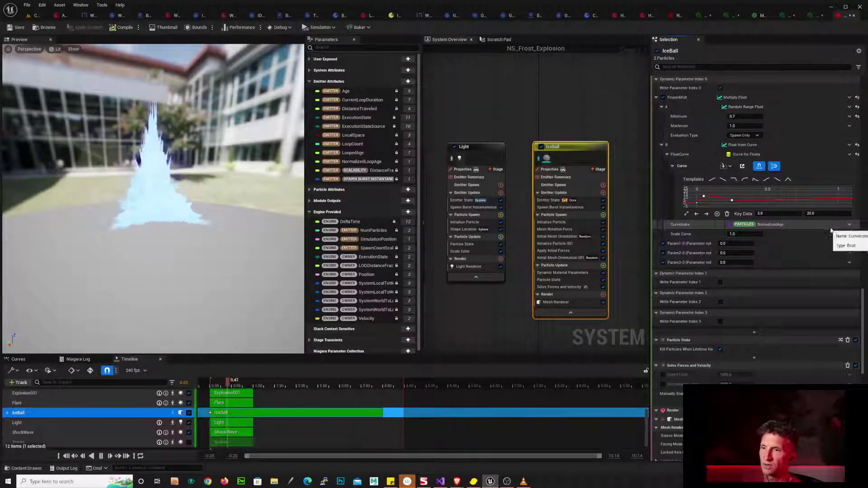
click(849, 225)
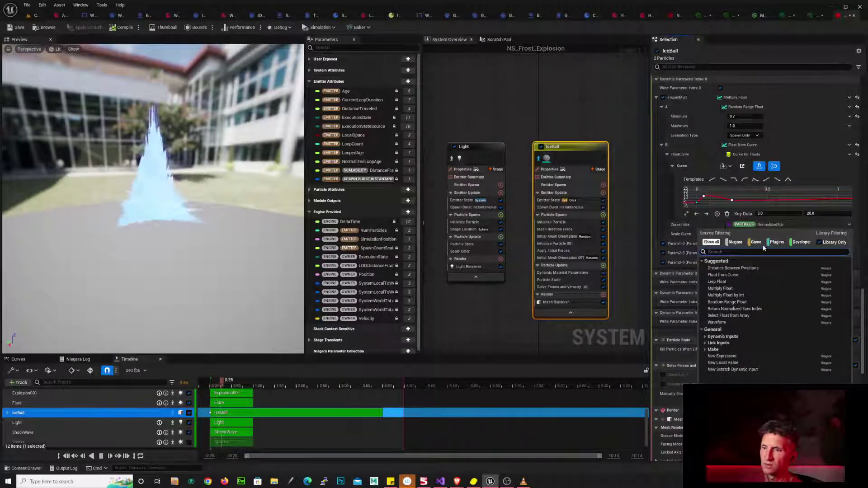
text(tim)
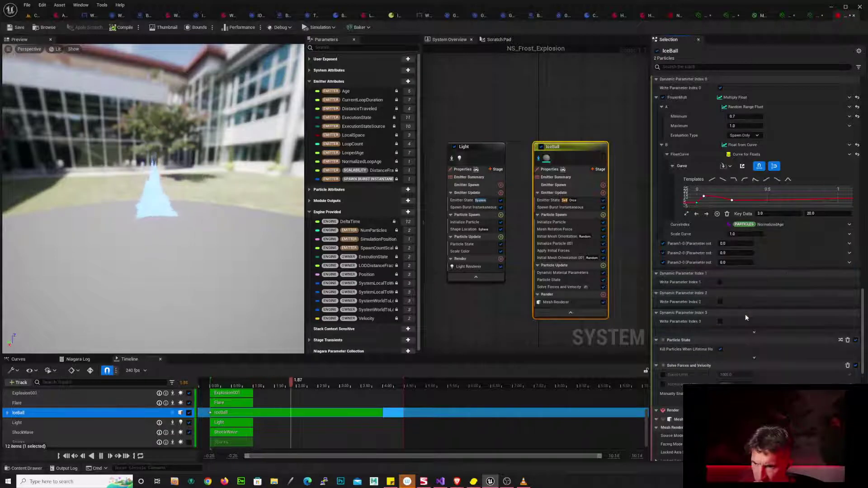
click(742, 314)
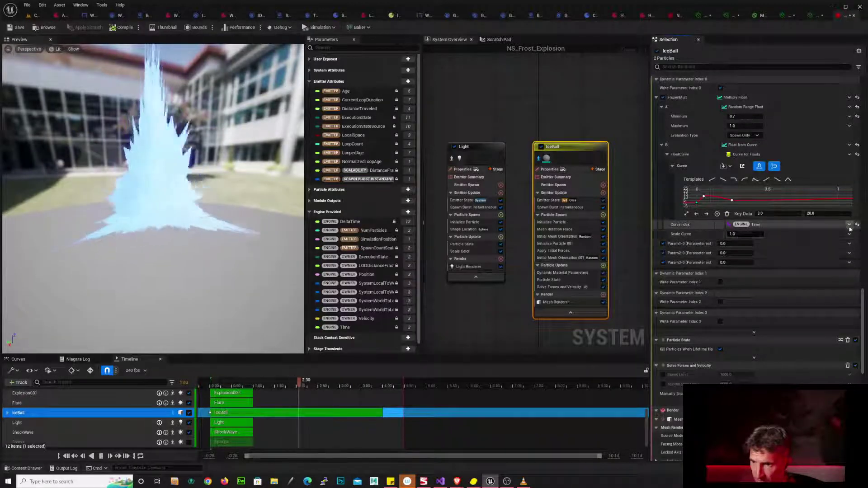
- Search the inputs available for the Curve Index for "age" and try linking it to the emitter's Age
click(849, 243)
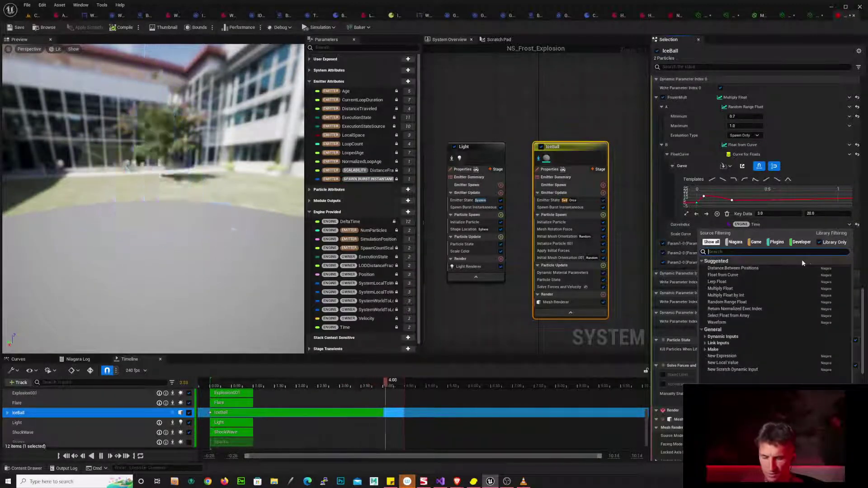
text(age)
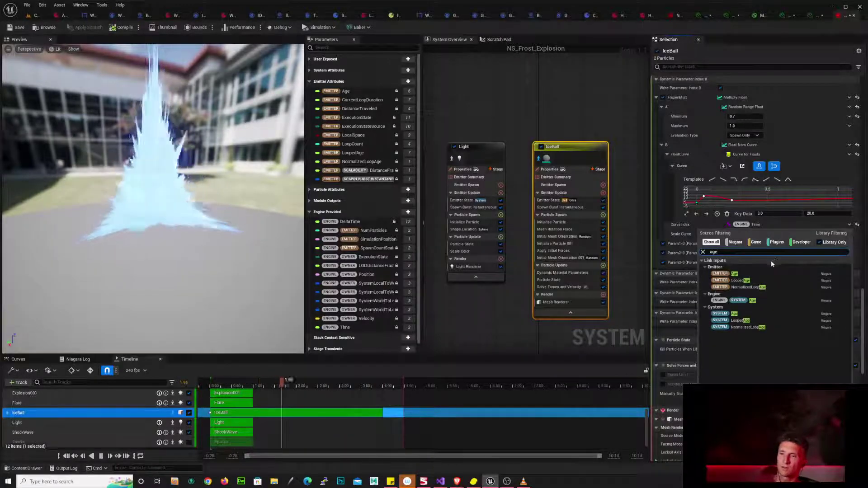
click(741, 275)
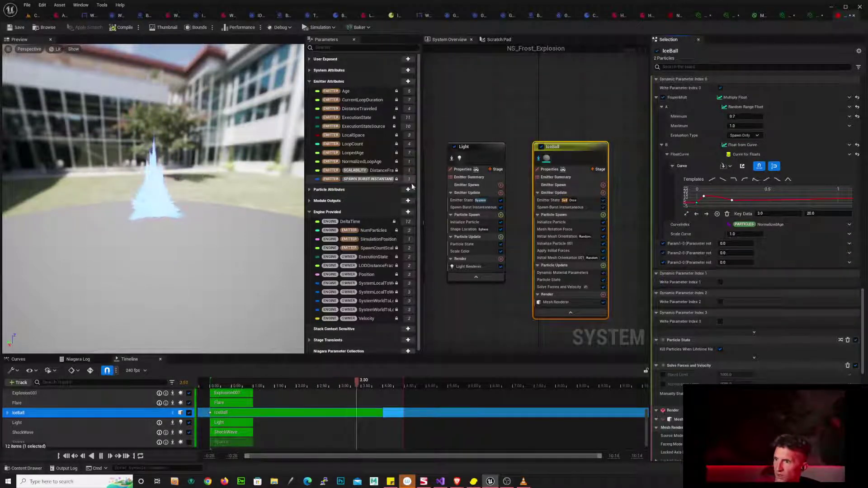
- Link the FrozenMult curve's Curve Index to Emitter Age from the list of emitter attributes
scroll(419, 182, down, 1)
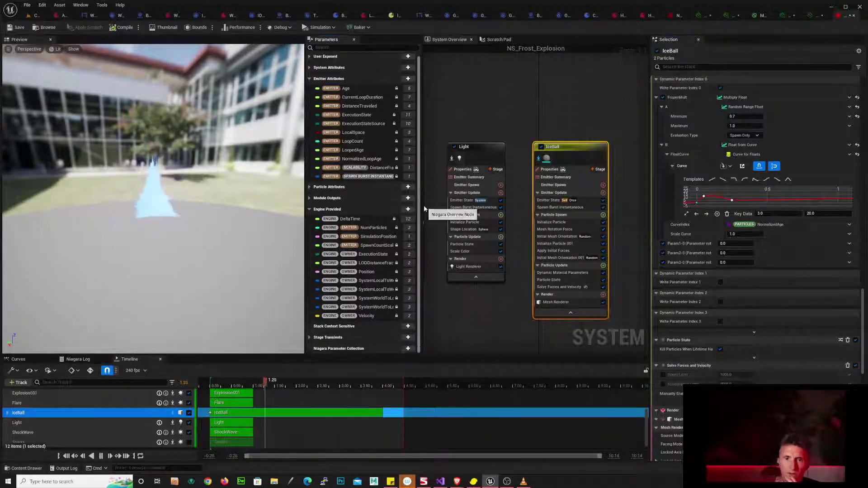
scroll(422, 172, up, 1)
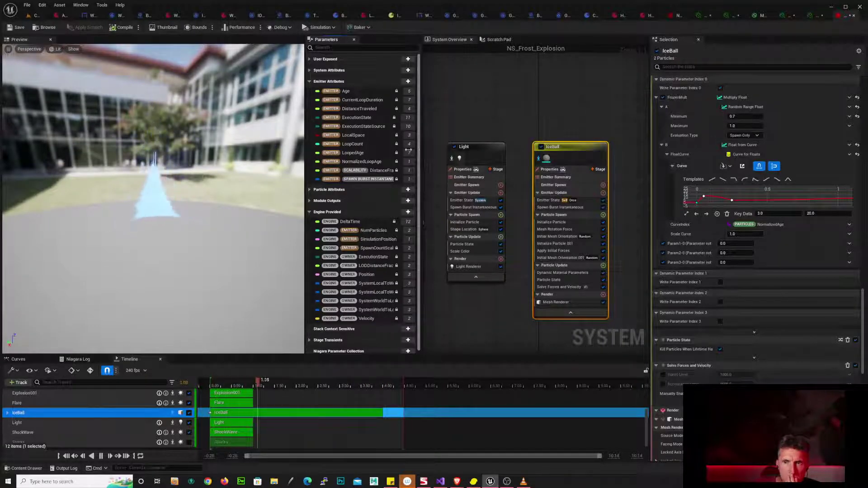
drag(346, 91, 746, 224)
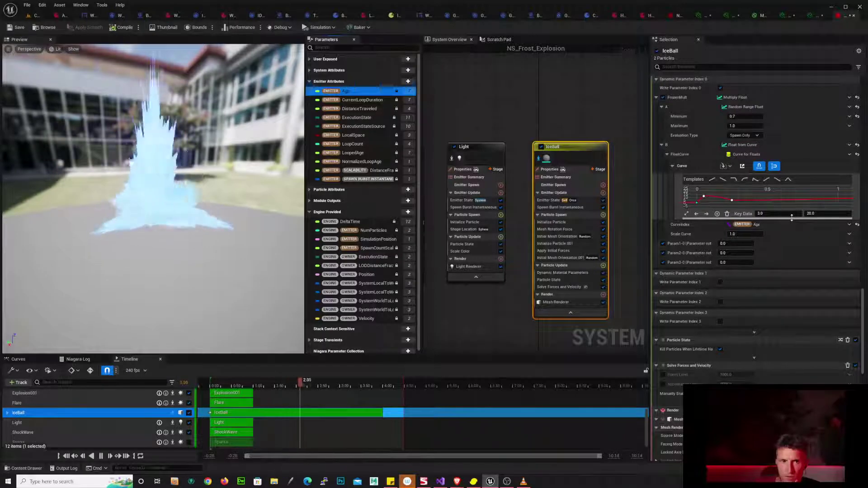
- Fit the FrozenMult curve in its graph and set the last key's time to 4
mouse_move(708, 197)
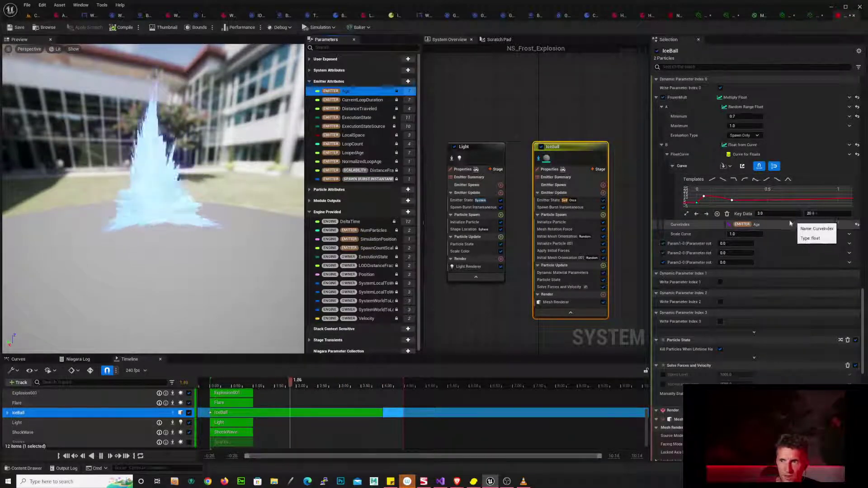
click(686, 214)
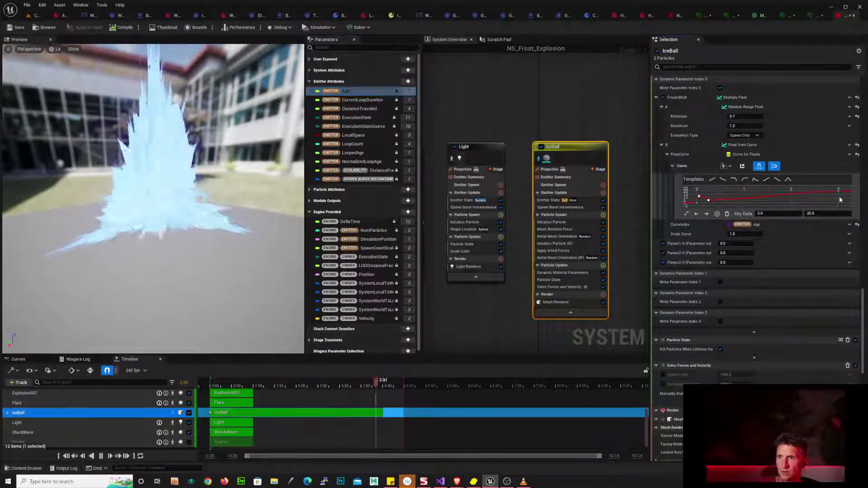
drag(836, 195, 847, 187)
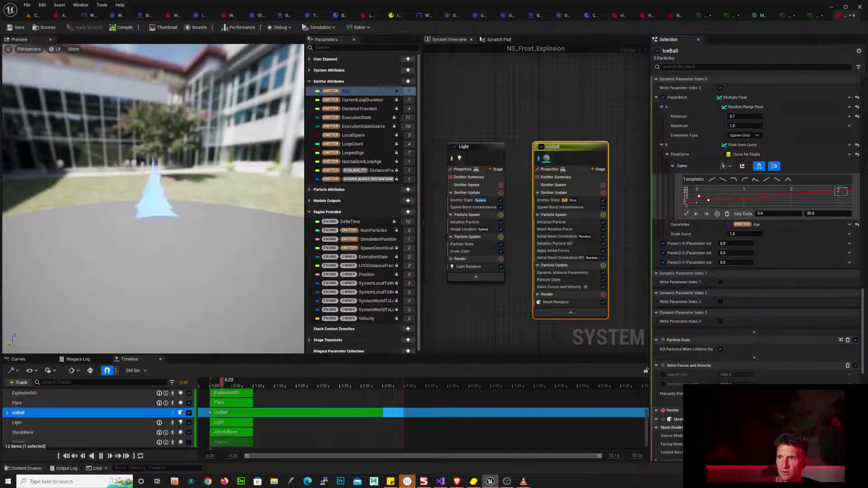
click(779, 214)
text(4)
key(Return)
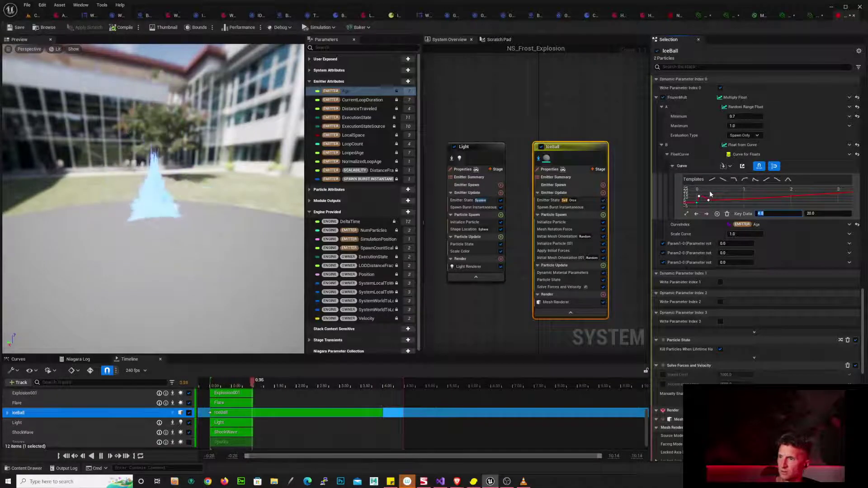
- Set the time of the FrozenMult curve's third key, the low point after the peak, to 0.5
drag(710, 191, 698, 197)
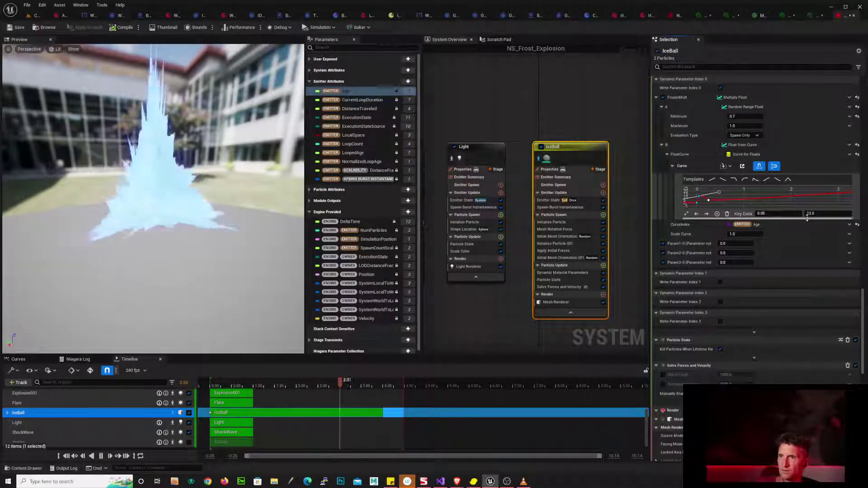
click(708, 201)
drag(764, 214, 780, 213)
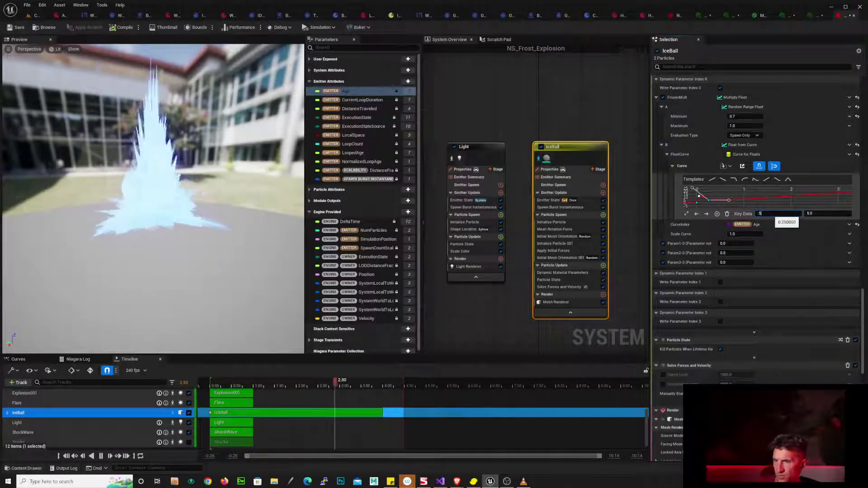
- Set the FrozenMult curve's second key, the early peak, to time 0.1 and value 15
click(699, 196)
click(699, 196)
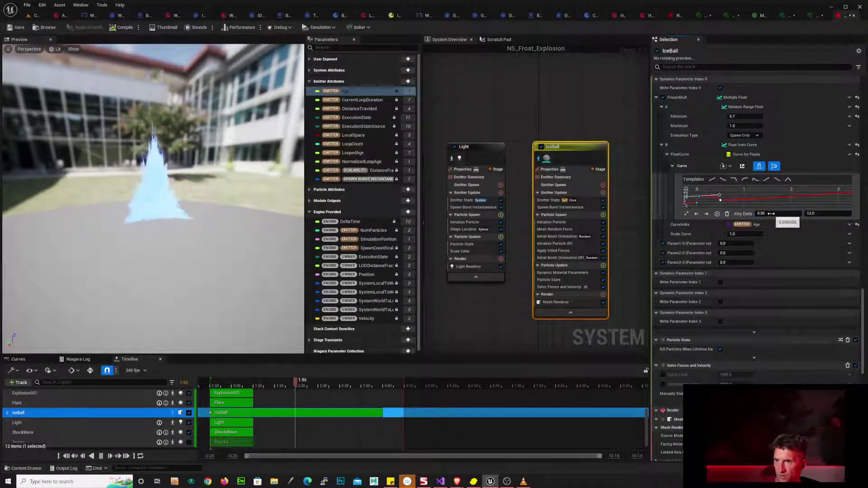
key(Return)
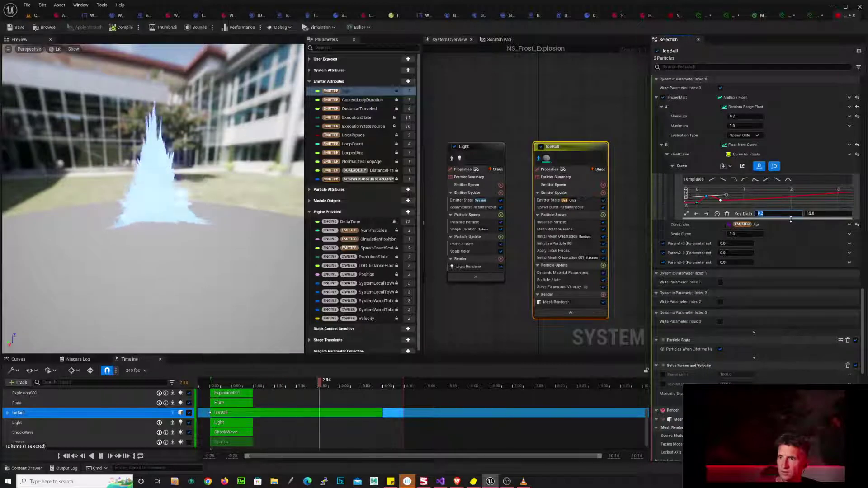
text(0.1)
key(Return)
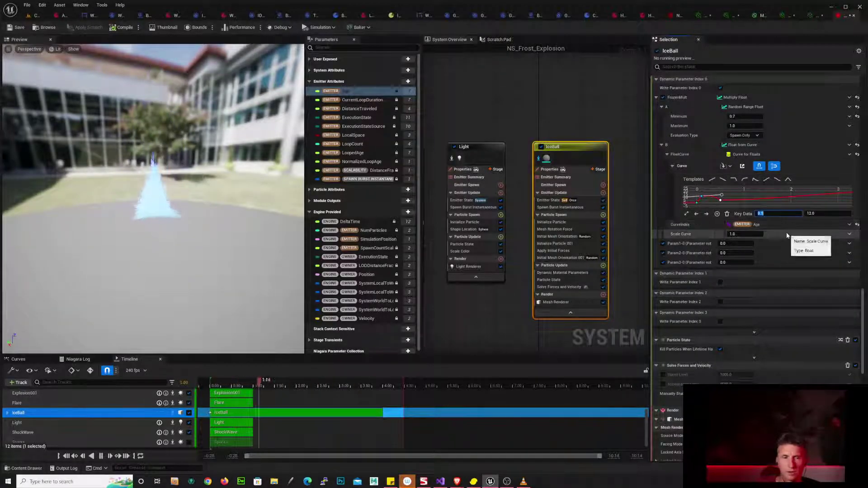
click(824, 214)
text(15)
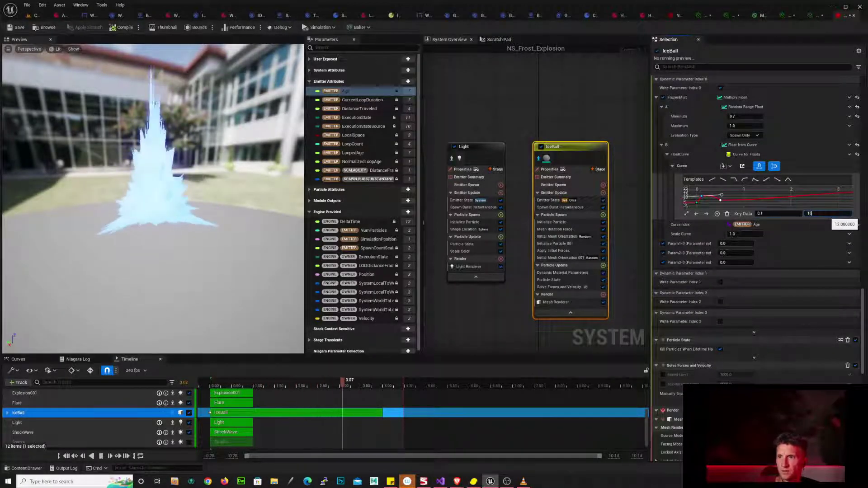
key(Return)
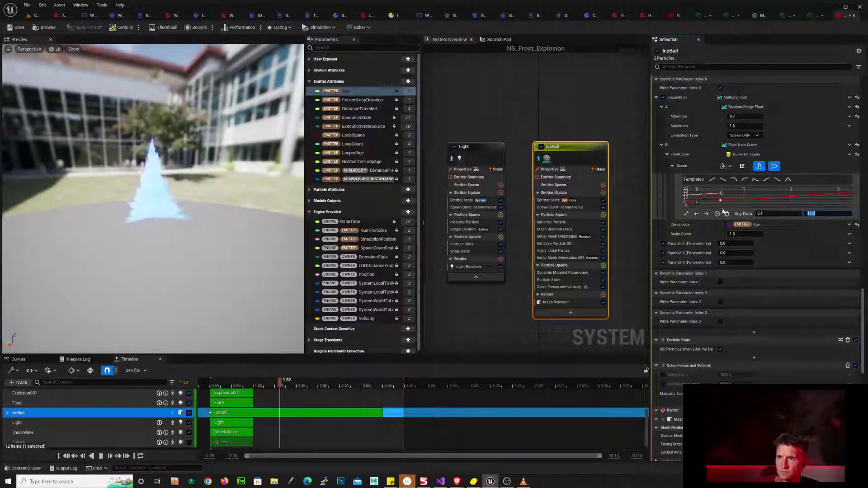
- Set the value of the FrozenMult curve's first key, at time 0, to 0
click(697, 203)
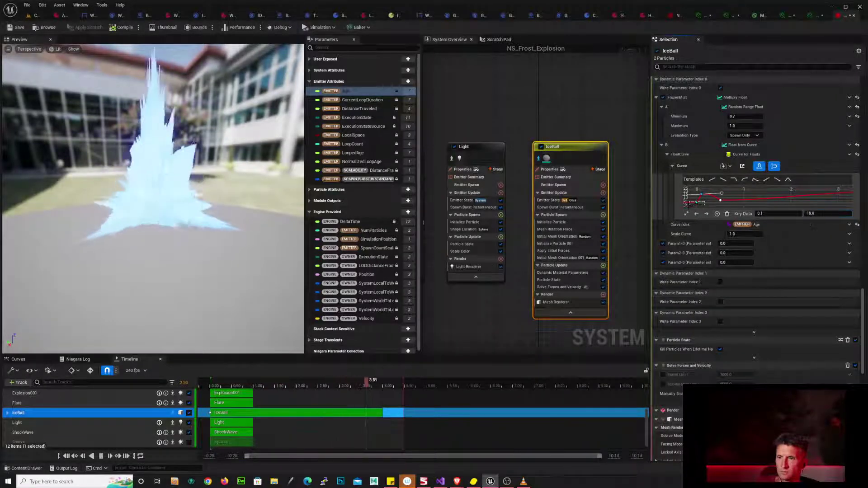
click(819, 214)
text(0)
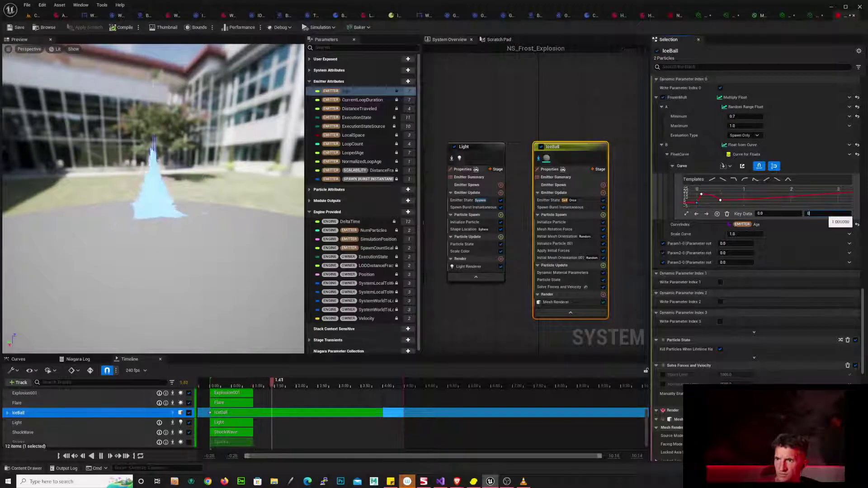
key(Return)
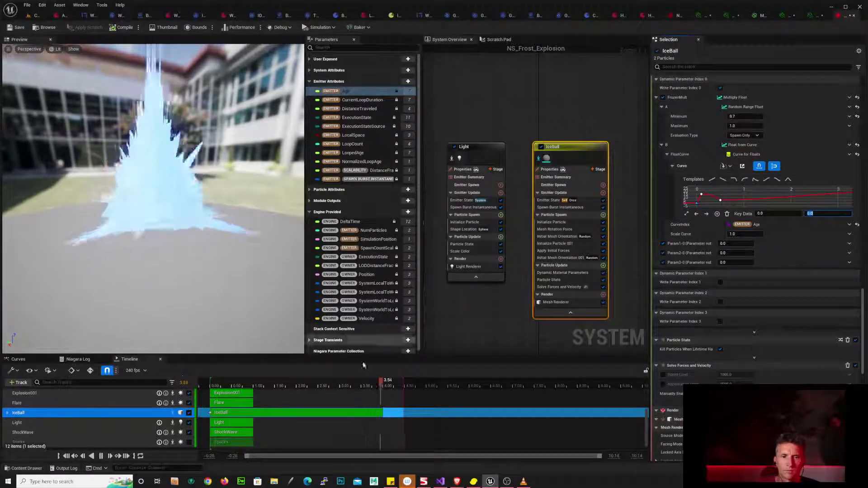
- Stop playback and scrub the timeline from the start to about 0.74 seconds to check the ice burst
click(49, 370)
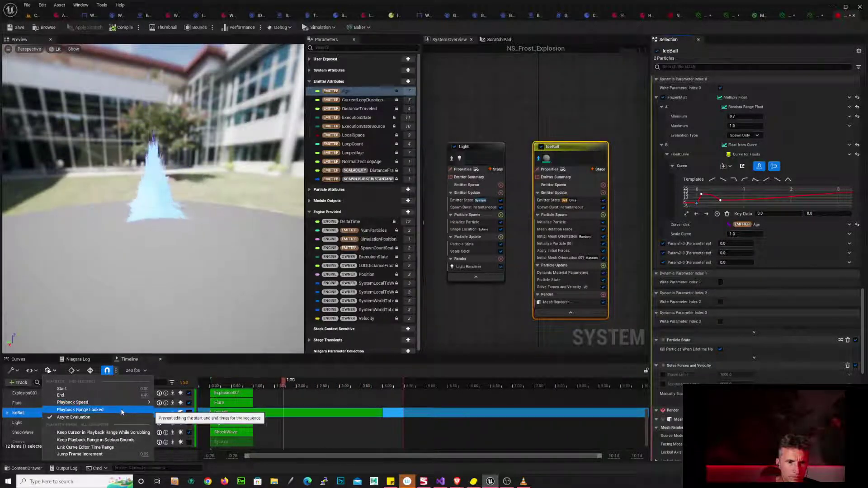
click(224, 380)
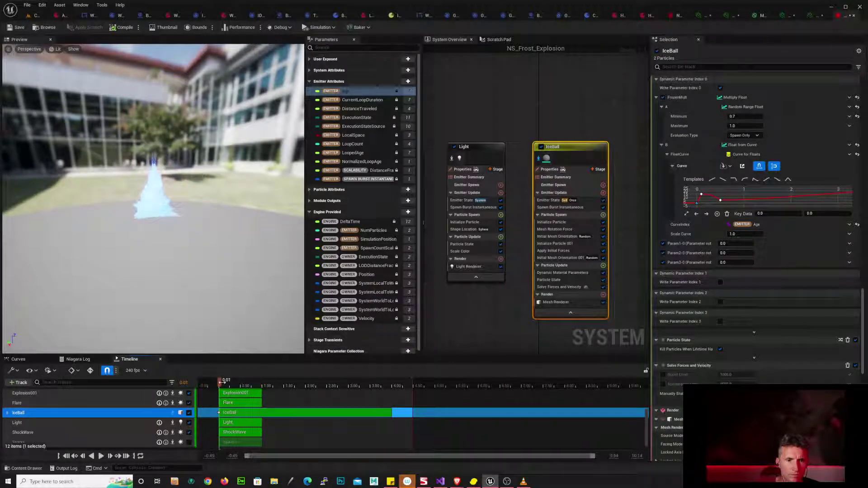
drag(219, 385, 243, 385)
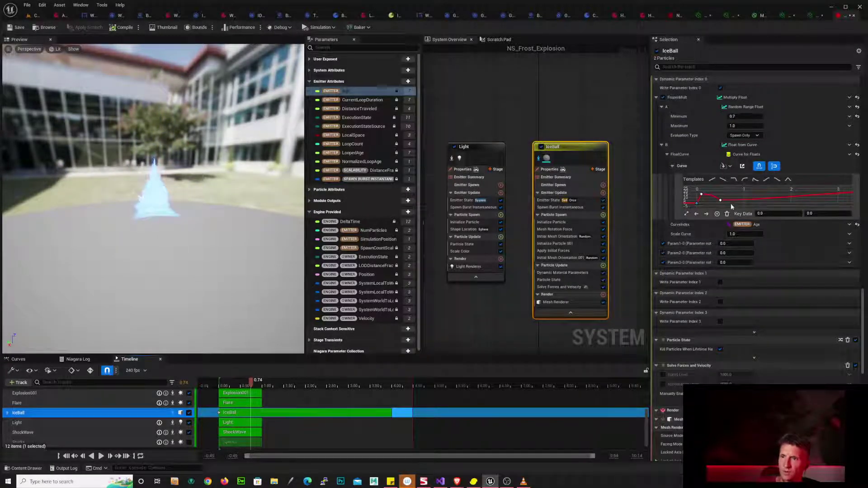
- Try bending the FrozenMult curve downward beside its key at 0.5 seconds and play the effect back
mouse_move(741, 201)
mouse_down()
mouse_move(719, 209)
mouse_move(741, 201)
mouse_move(729, 207)
mouse_up()
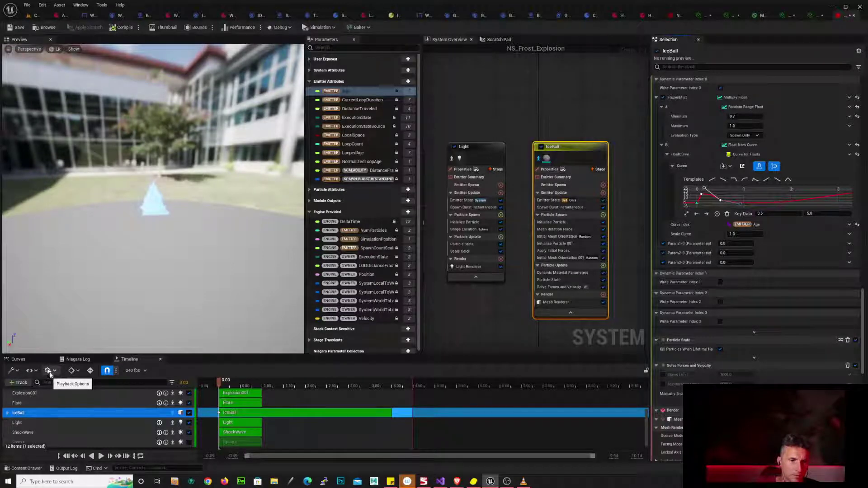
key(space)
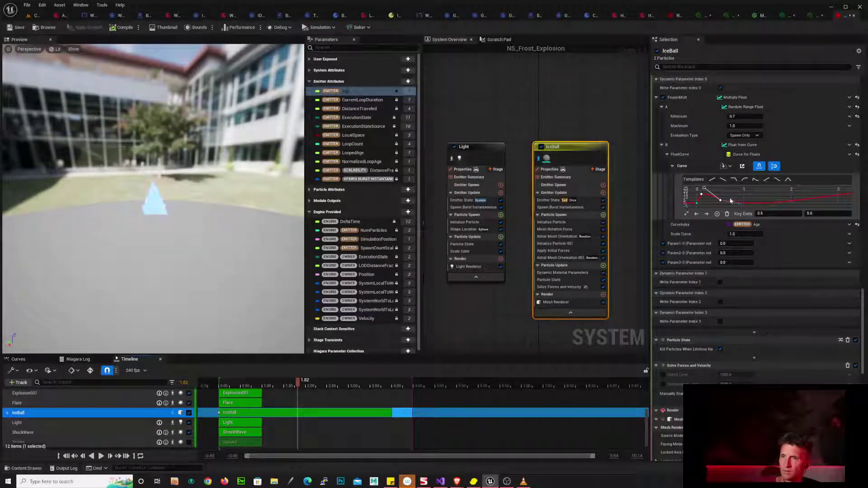
mouse_move(744, 207)
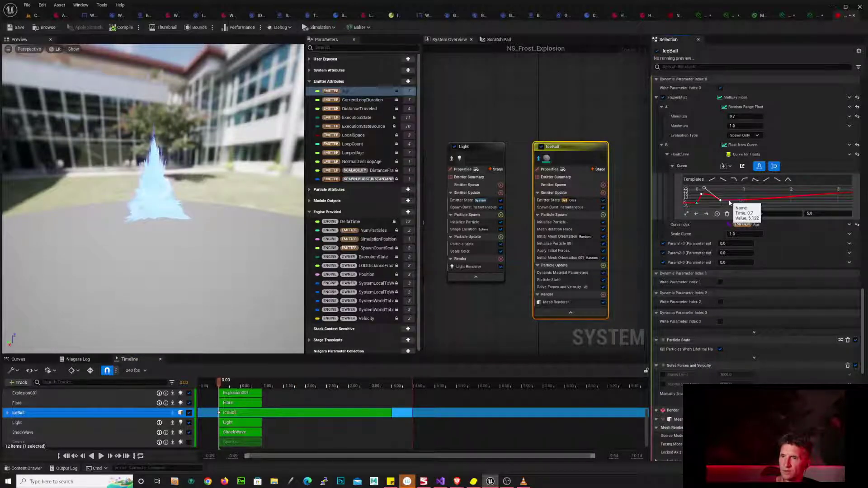
- Add a key to the FrozenMult curve just after the key at 0.5, at time 0.7 with value about -3.75
click(734, 207)
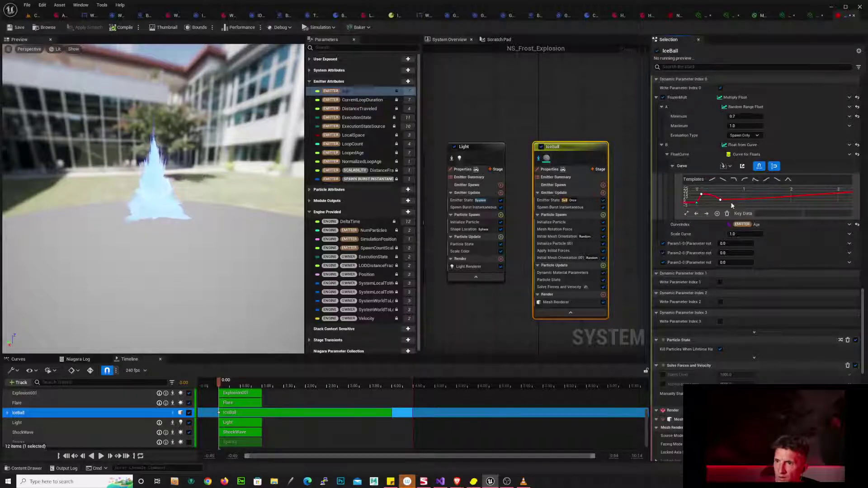
click(736, 201)
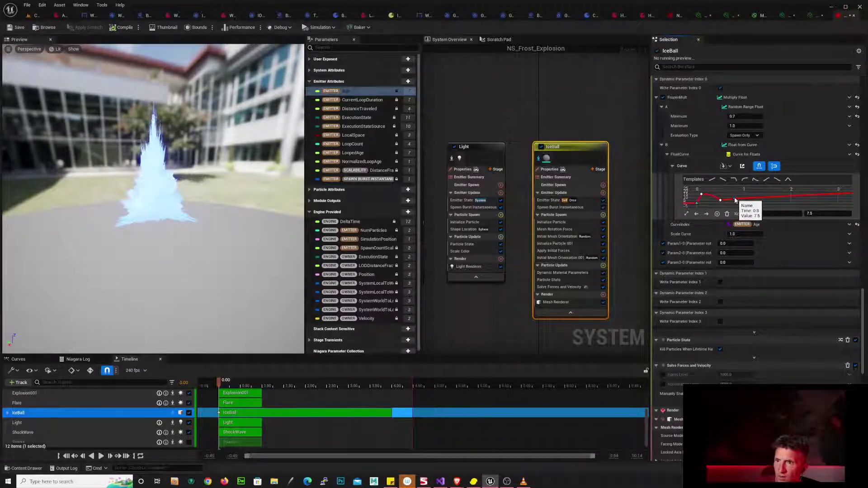
click(728, 204)
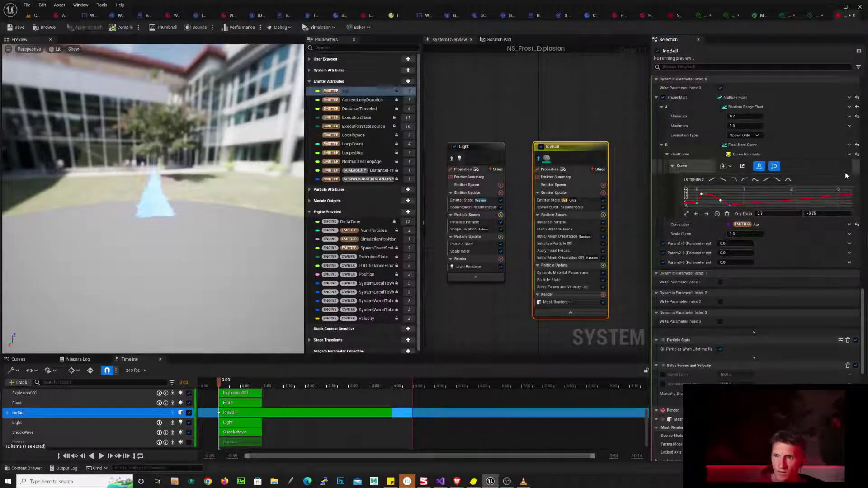
drag(725, 204, 730, 206)
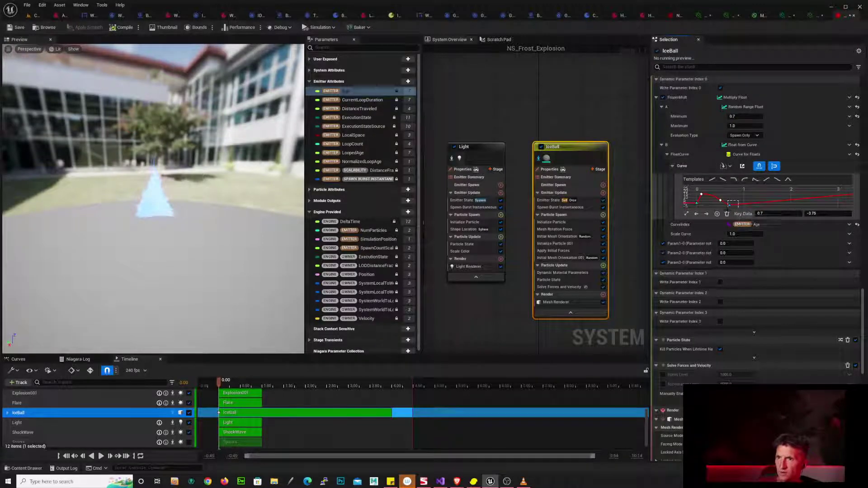
click(828, 214)
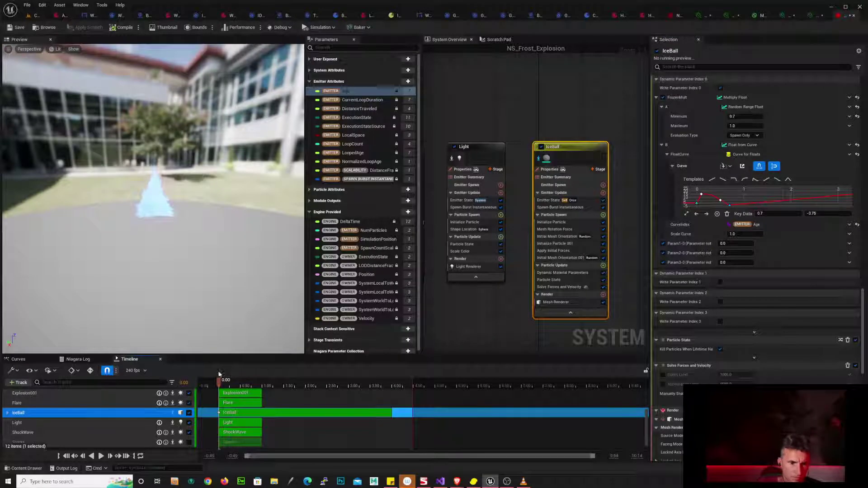
- Check the available playback speeds and play the effect to review how the ice shrinks
click(49, 371)
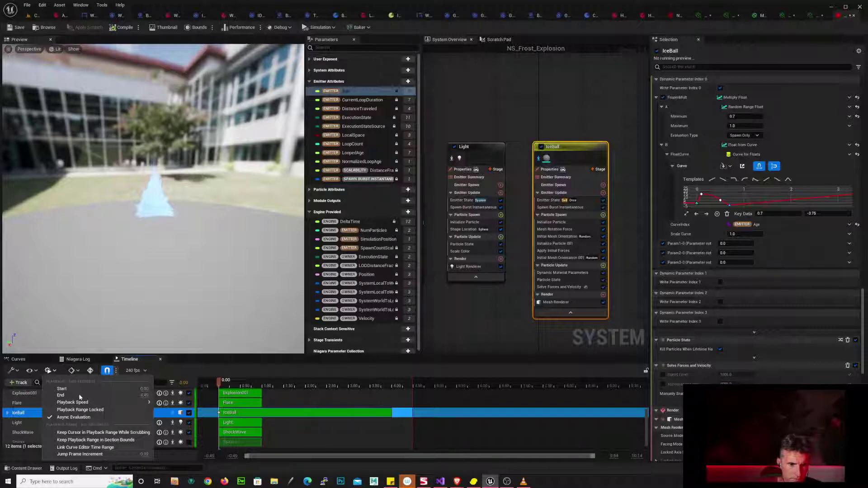
mouse_move(84, 403)
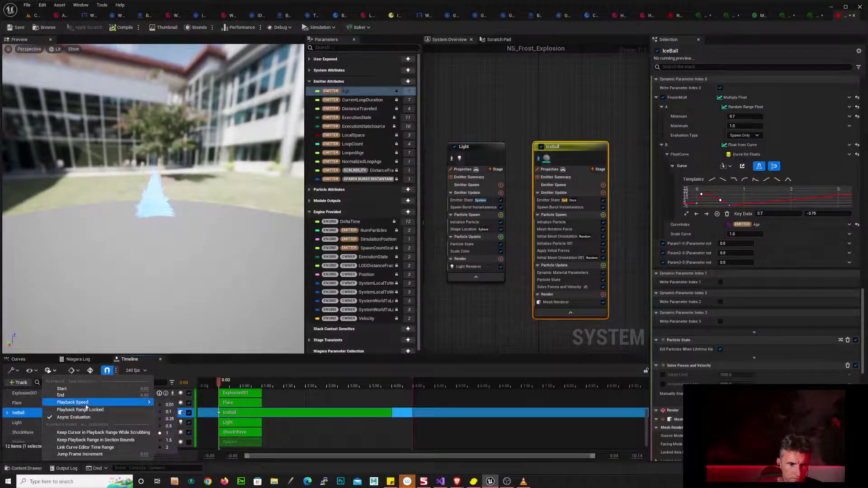
click(230, 386)
key(space)
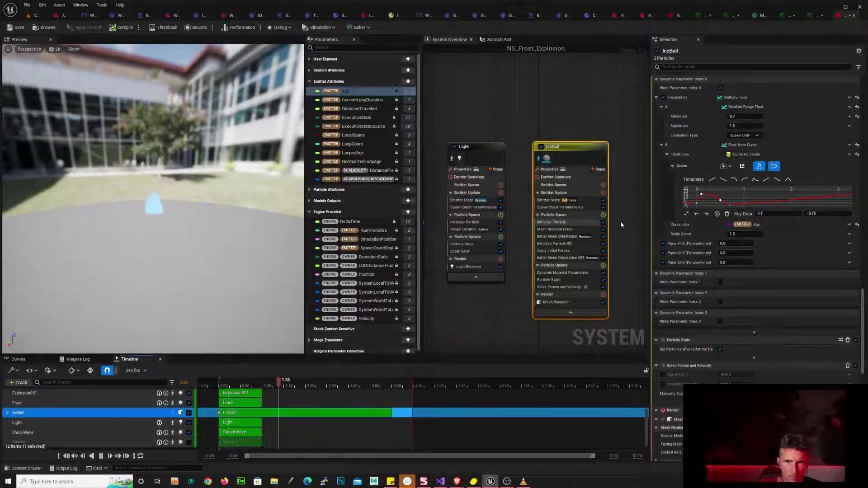
- Set the value of the FrozenMult curve's key at time 0.7 to 0
click(812, 213)
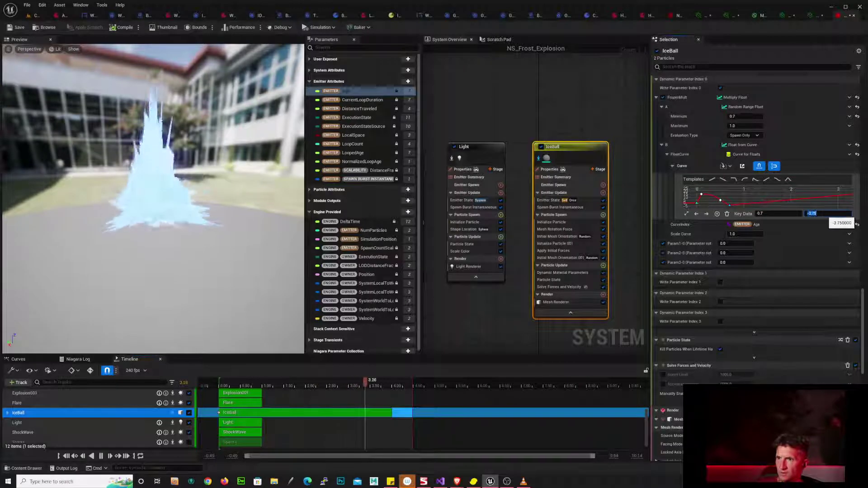
text(0)
key(Return)
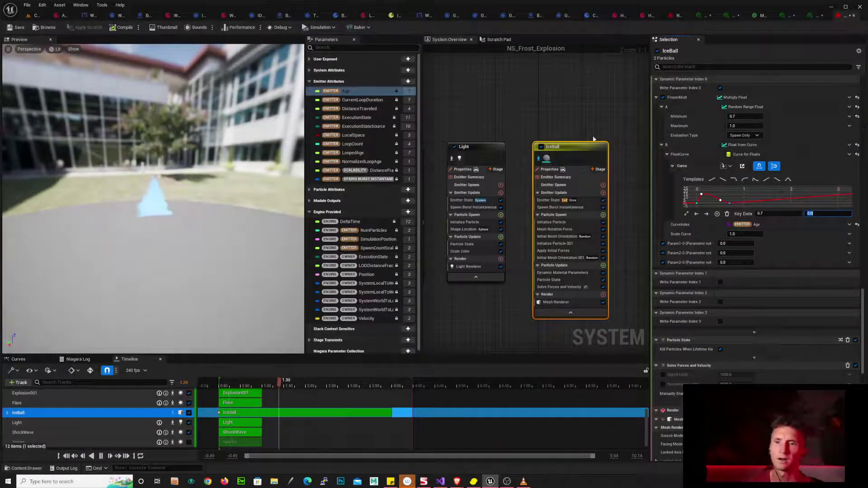
right_drag(583, 147, 587, 147)
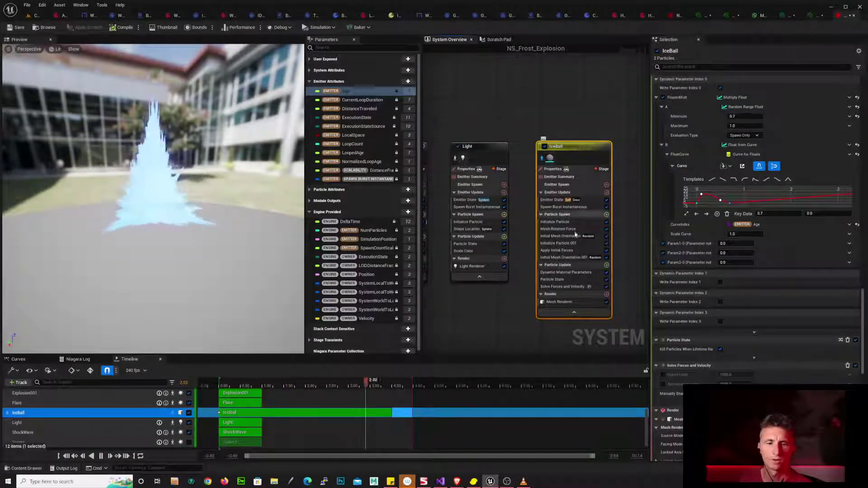
key(alt+Tab)
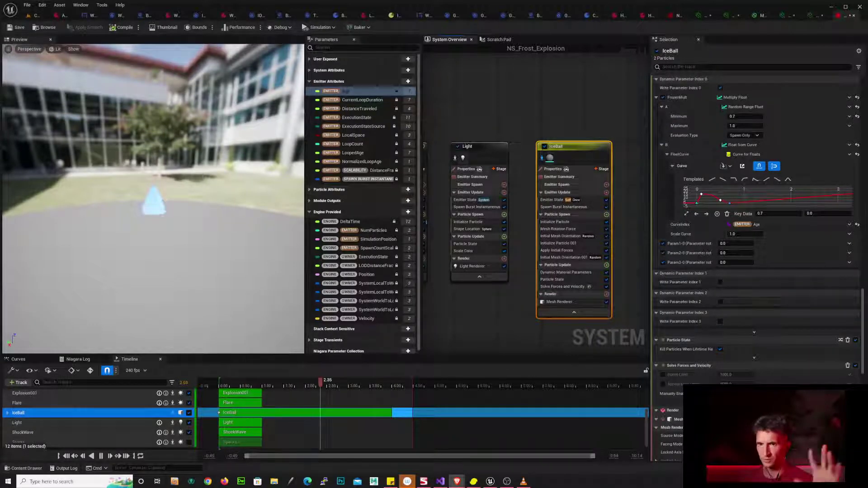
mouse_move(520, 111)
right_down()
mouse_move(591, 100)
mouse_move(597, 115)
right_up()
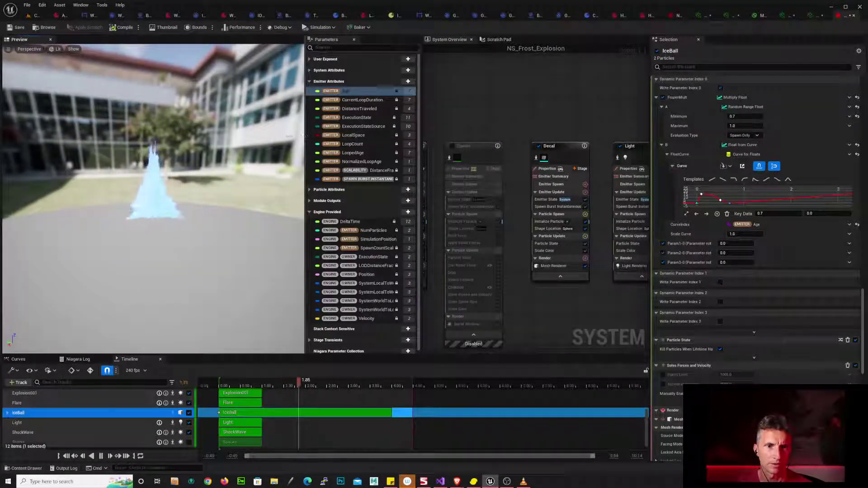
- Close the Parameters panel and widen the preview to give the ice effect more room
drag(305, 135, 237, 136)
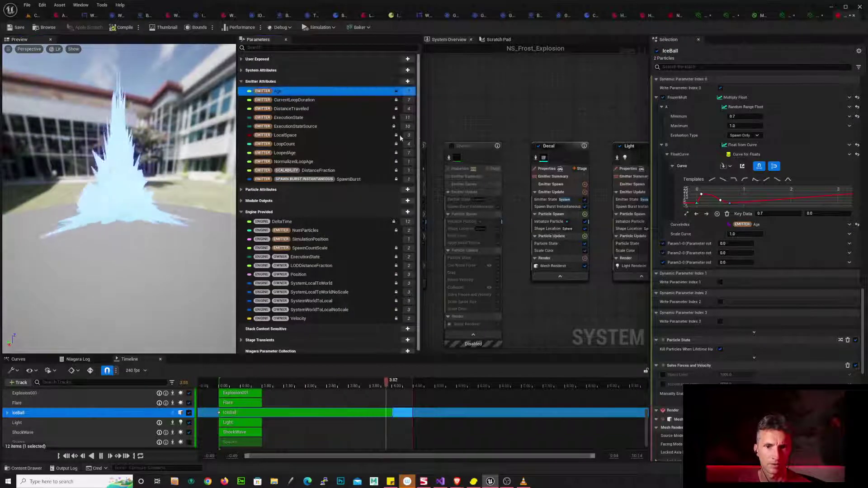
drag(420, 127, 320, 131)
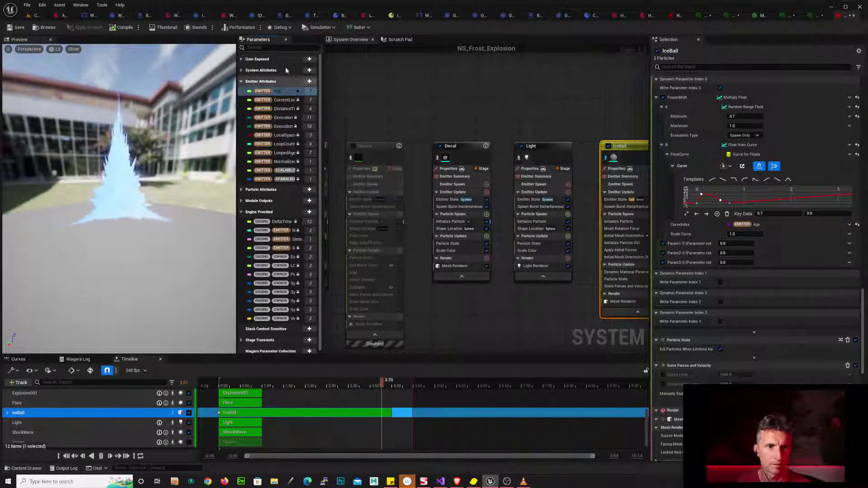
click(286, 40)
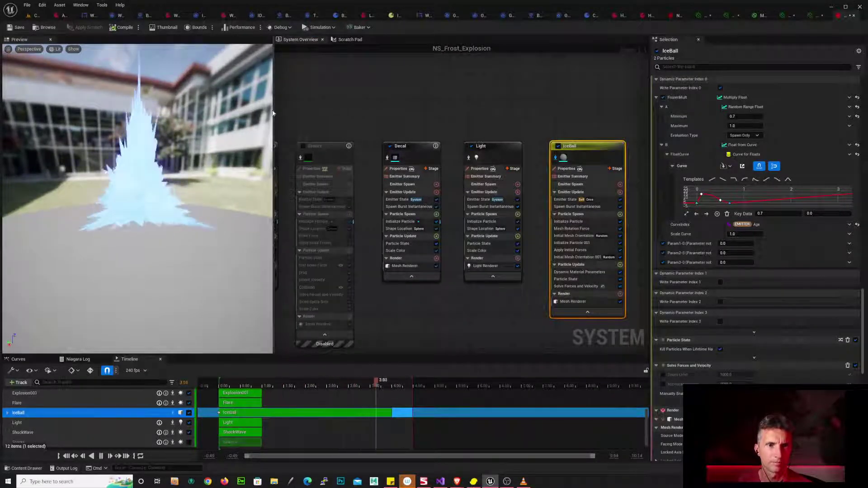
drag(273, 113, 384, 113)
- Look through the system's other emitters, including DebrisSprite and Decal, to review how they are set up
right_drag(465, 110, 631, 96)
right_drag(489, 94, 608, 83)
right_drag(496, 90, 566, 83)
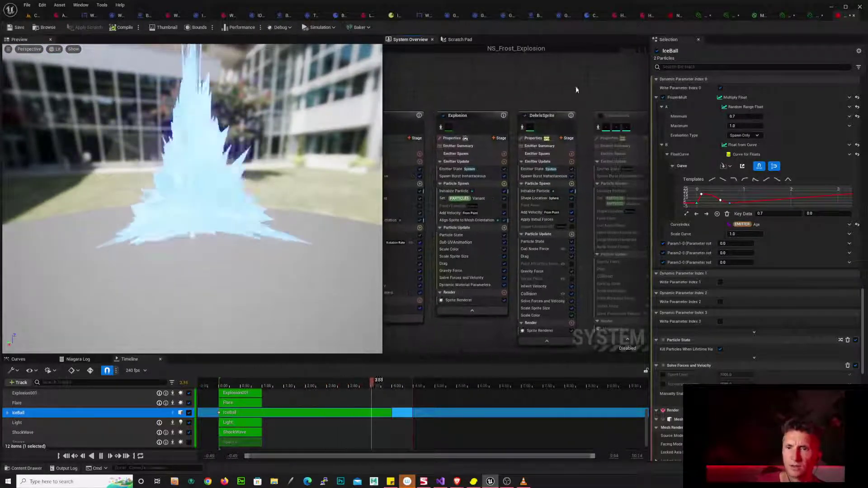
right_click(561, 118)
click(583, 137)
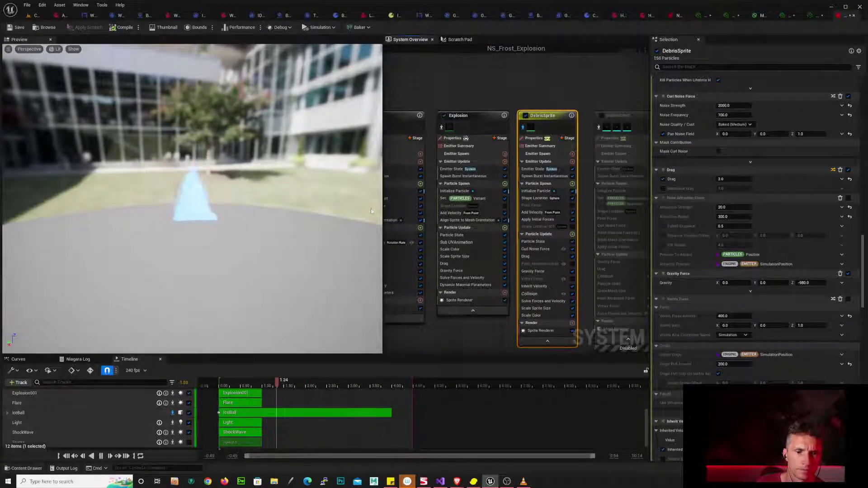
right_drag(556, 91, 486, 78)
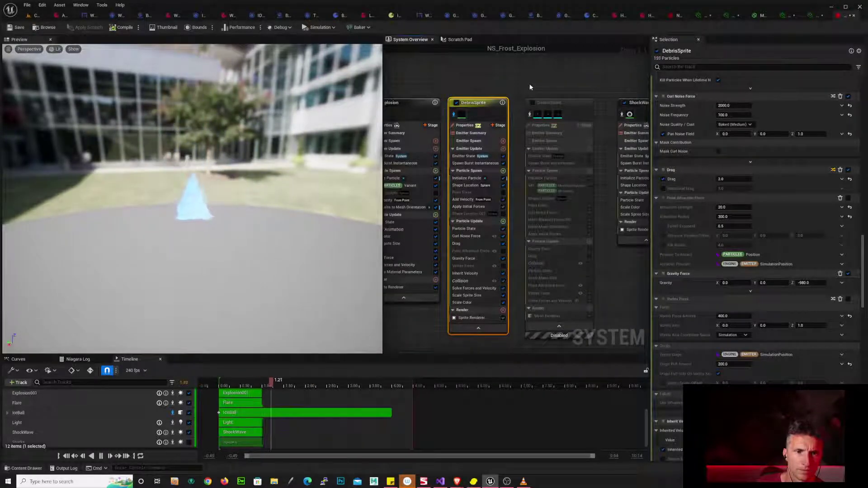
right_drag(596, 87, 388, 83)
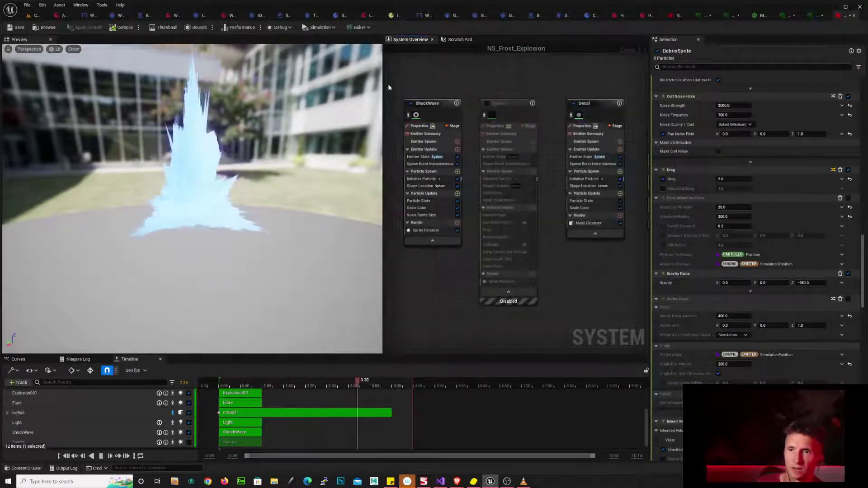
click(604, 110)
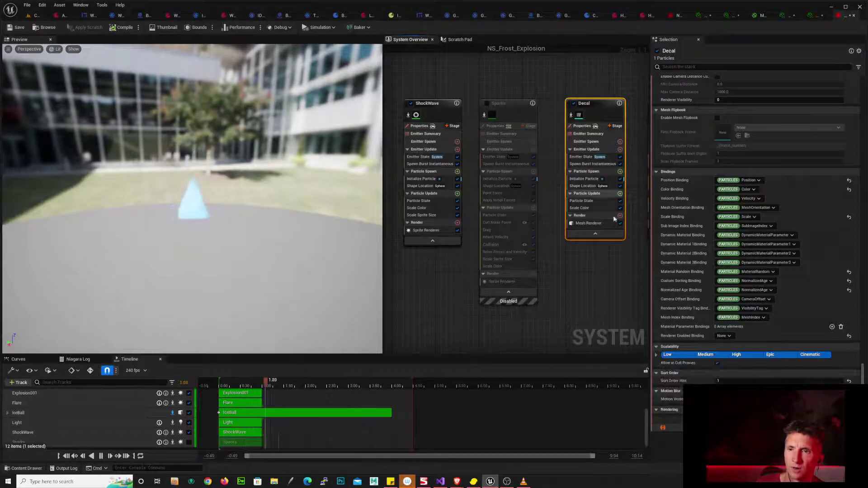
right_drag(598, 266, 276, 262)
- Examine the IceBall emitter's loop and spawn settings and its two Initialize Particle modules
click(465, 104)
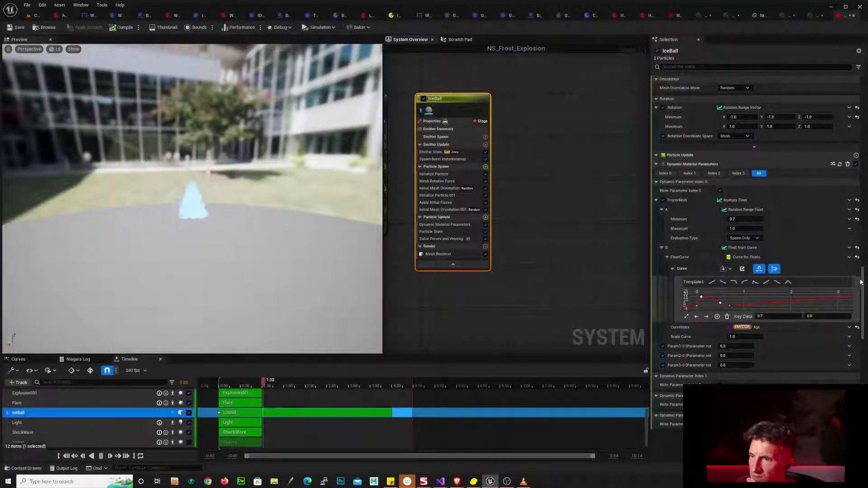
drag(864, 280, 866, 134)
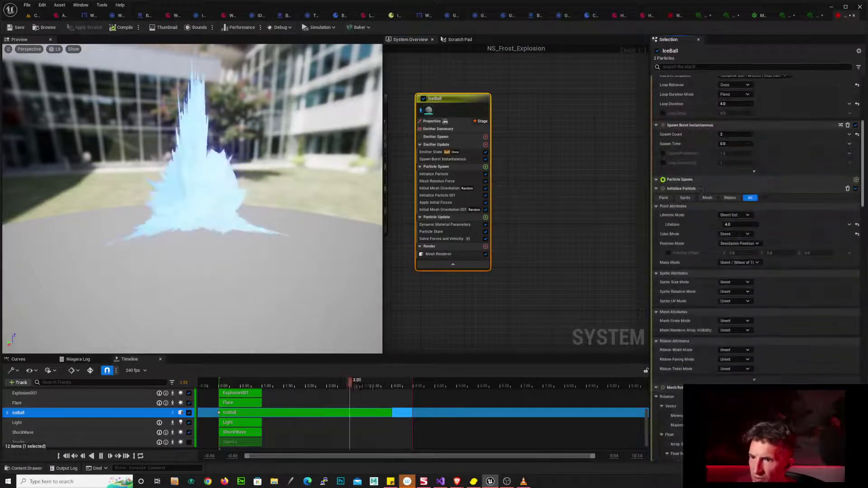
scroll(842, 124, up, 5)
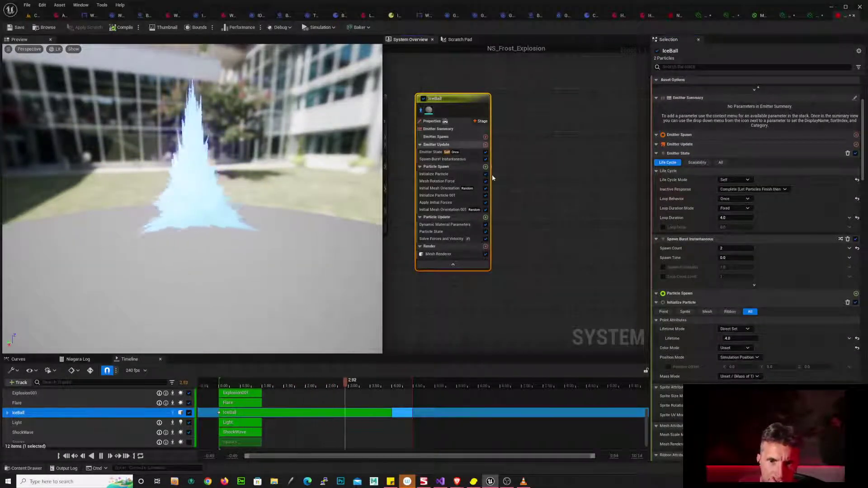
click(448, 174)
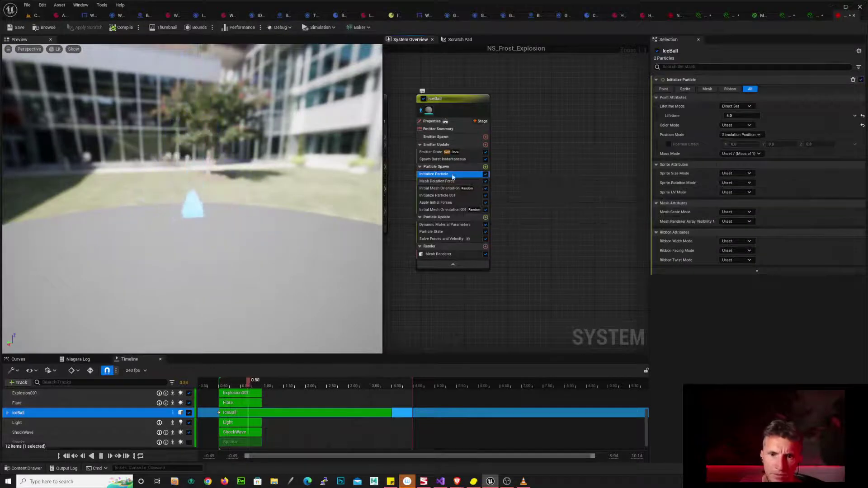
click(461, 196)
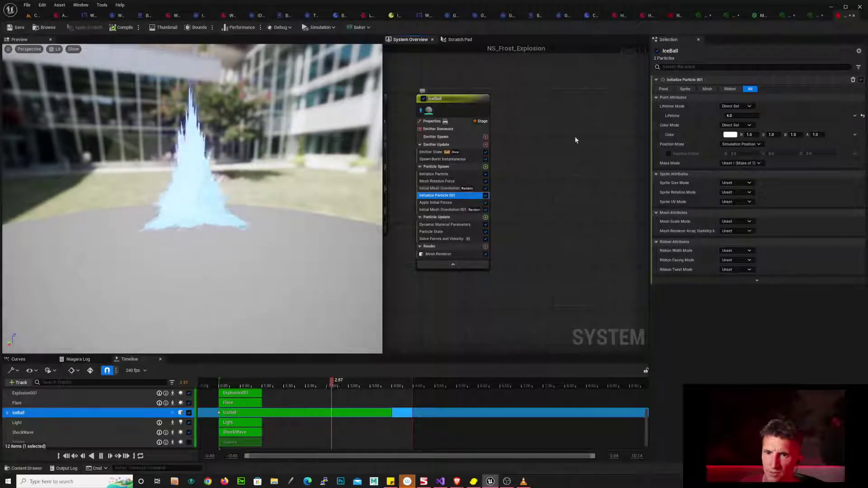
- Search the whole IceBall emitter for "scale" and review its modules down to the Mesh Renderer's mesh scale settings
click(448, 181)
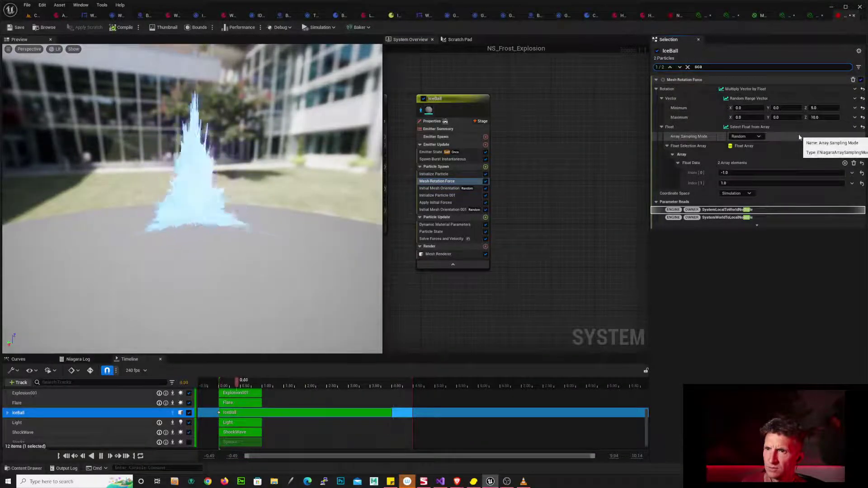
click(475, 102)
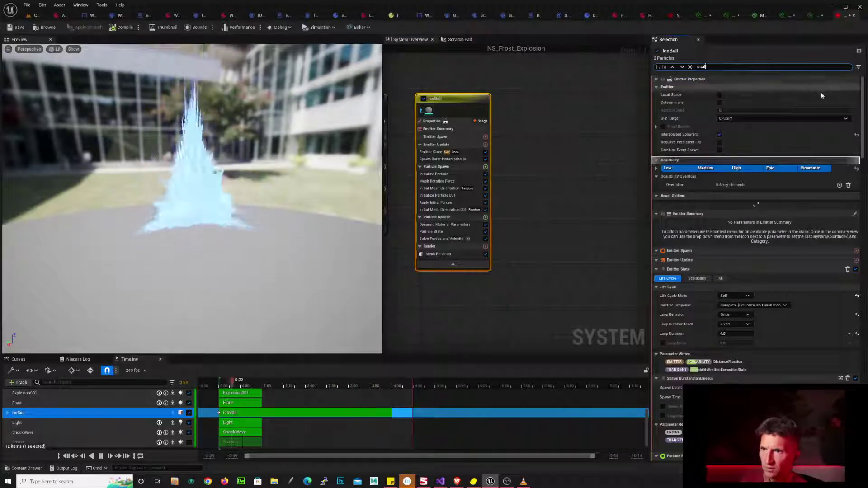
text(e)
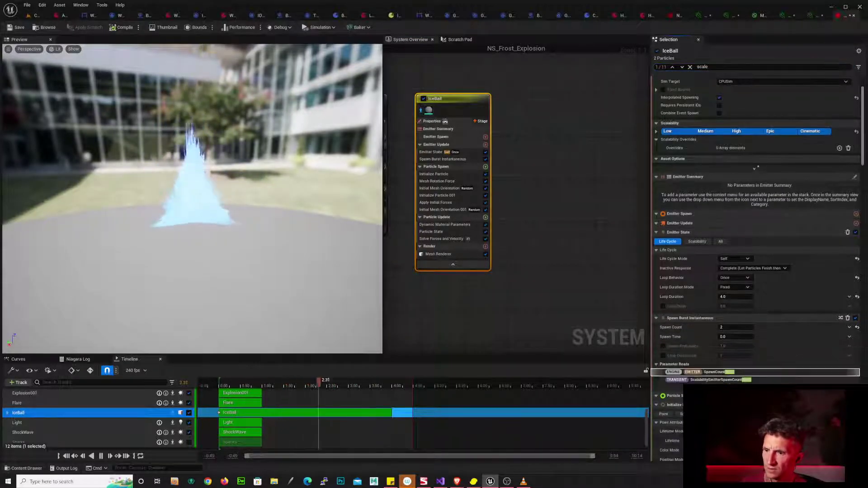
scroll(755, 204, down, 3)
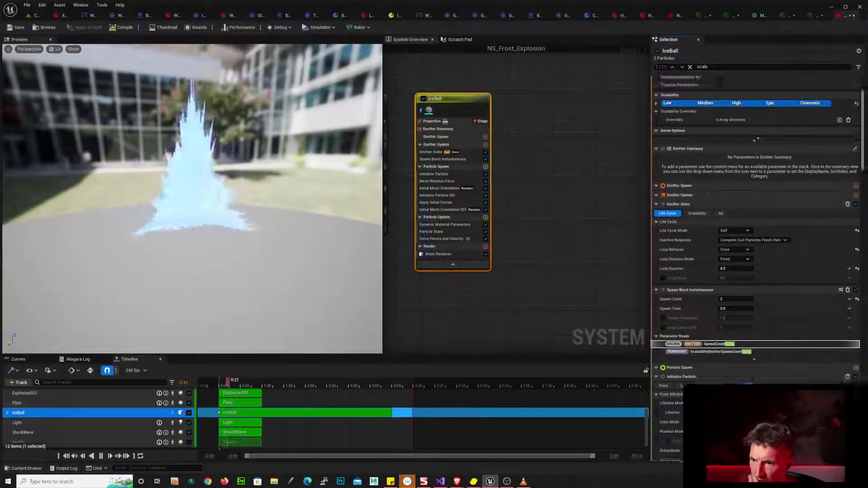
scroll(756, 226, down, 10)
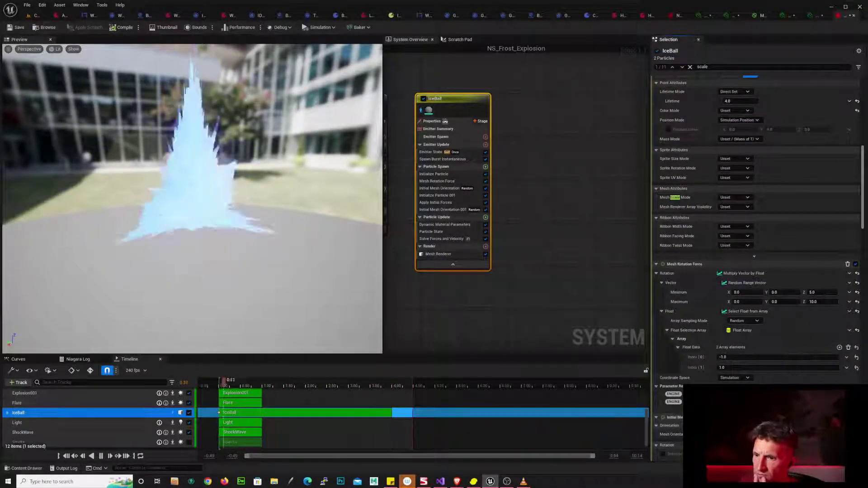
scroll(756, 226, down, 4)
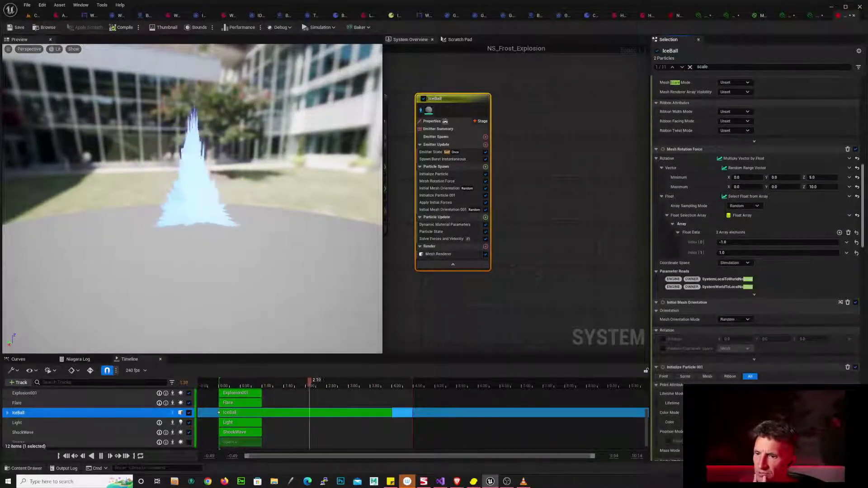
scroll(756, 226, down, 2)
scroll(755, 226, down, 2)
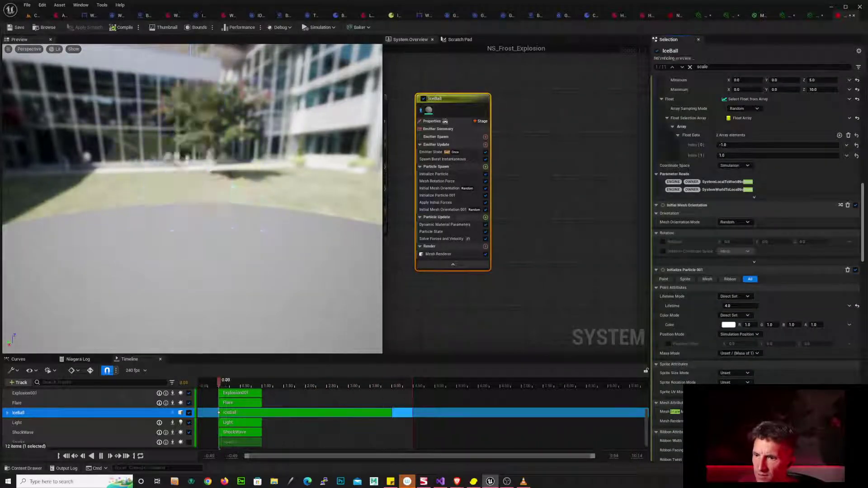
scroll(756, 226, down, 3)
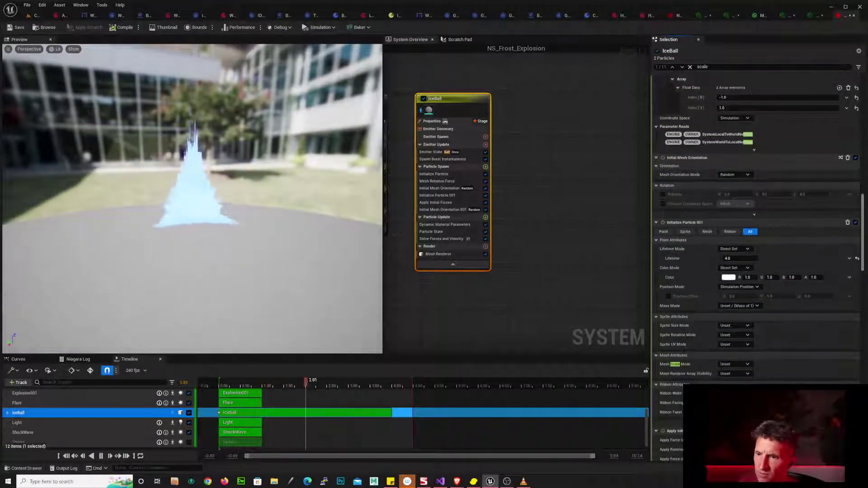
scroll(756, 226, down, 8)
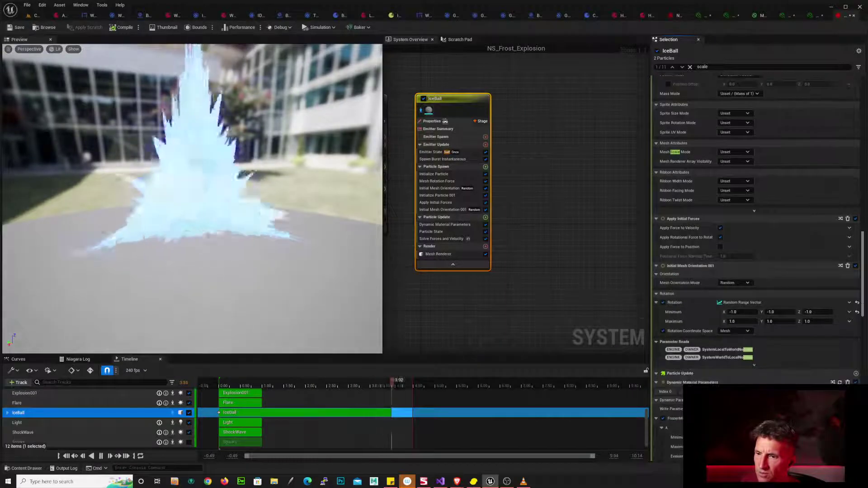
scroll(756, 226, down, 5)
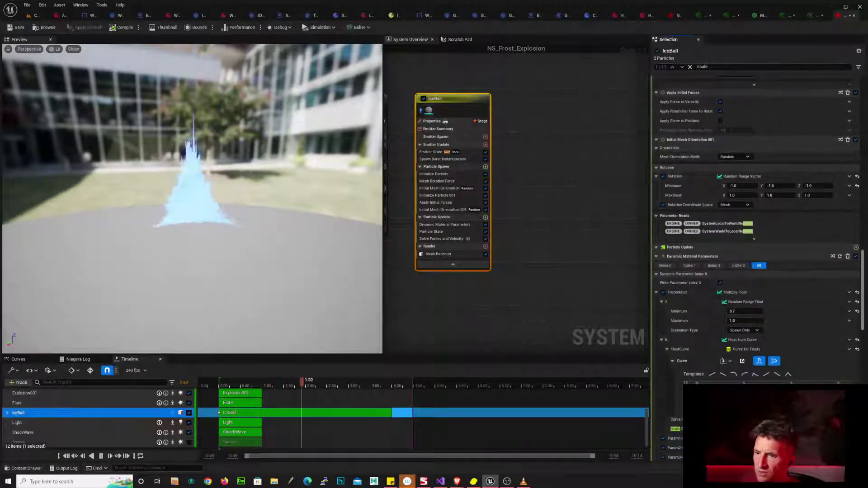
scroll(755, 226, down, 1)
scroll(755, 226, down, 4)
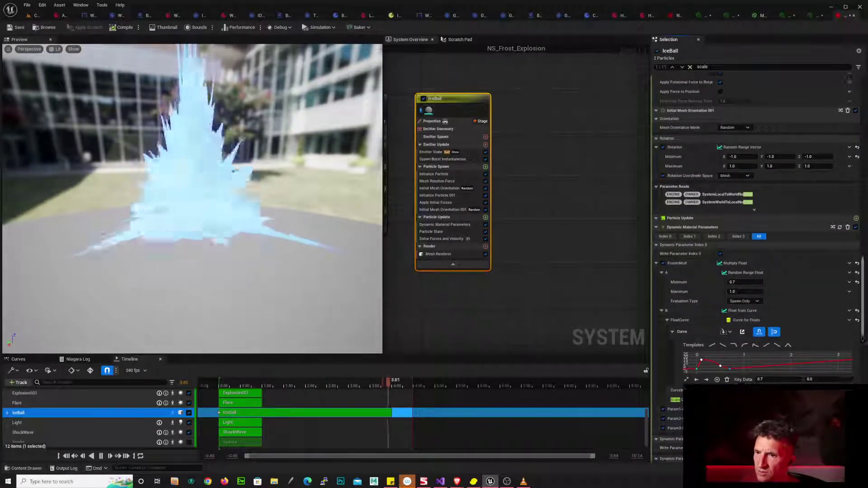
scroll(755, 226, down, 5)
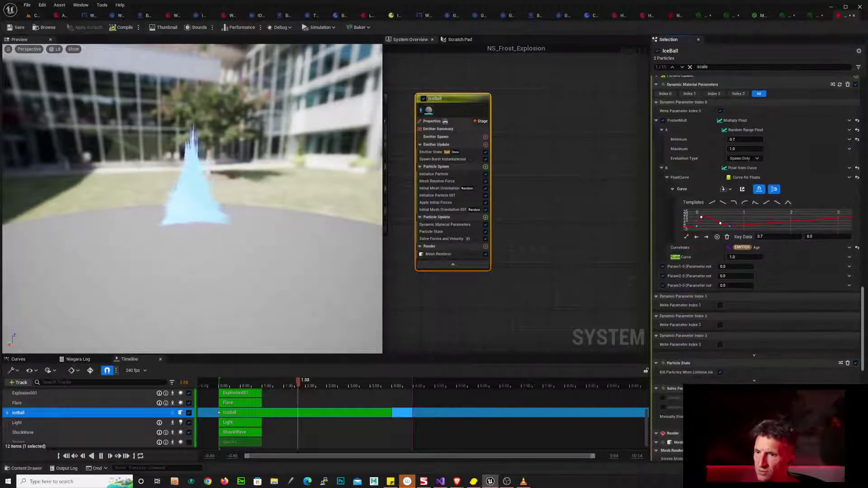
scroll(755, 226, down, 7)
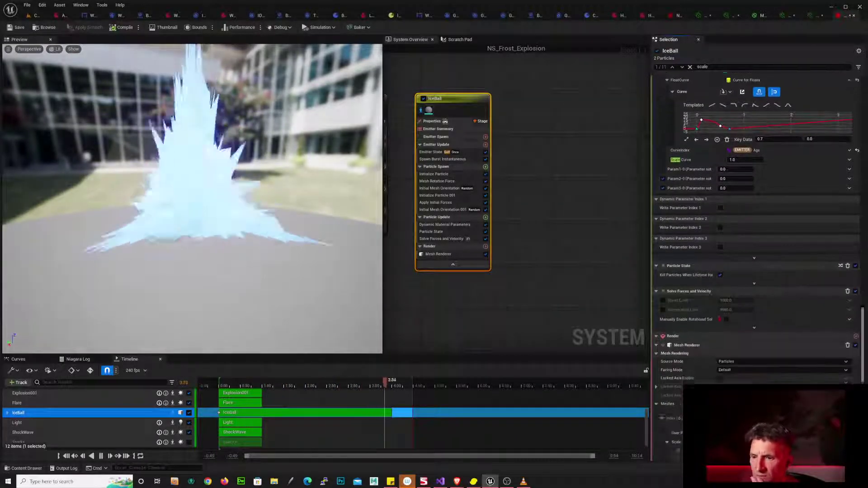
scroll(866, 311, down, 4)
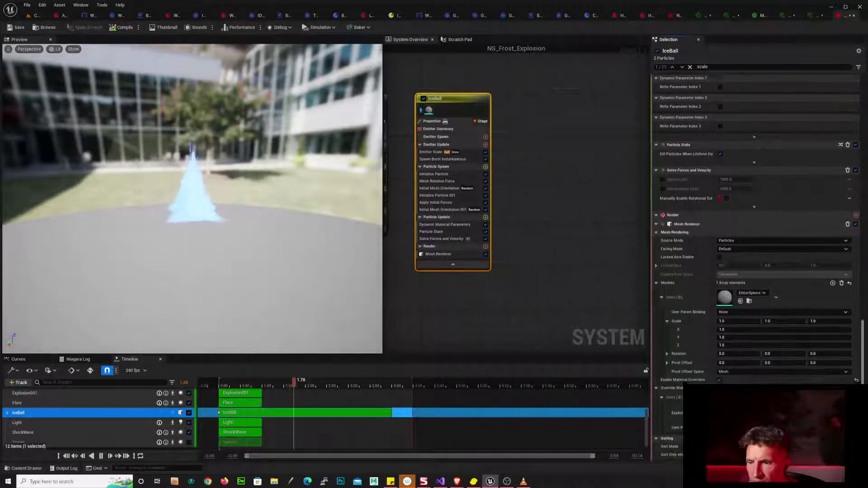
- Set the Mesh Renderer's mesh scale to 0.1 on X, Y and Z and clear the "scale" search filter
click(742, 276)
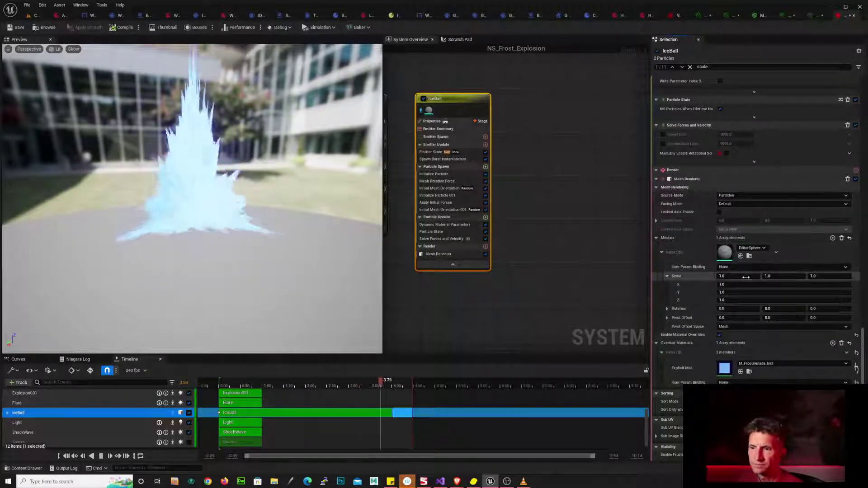
key(Return)
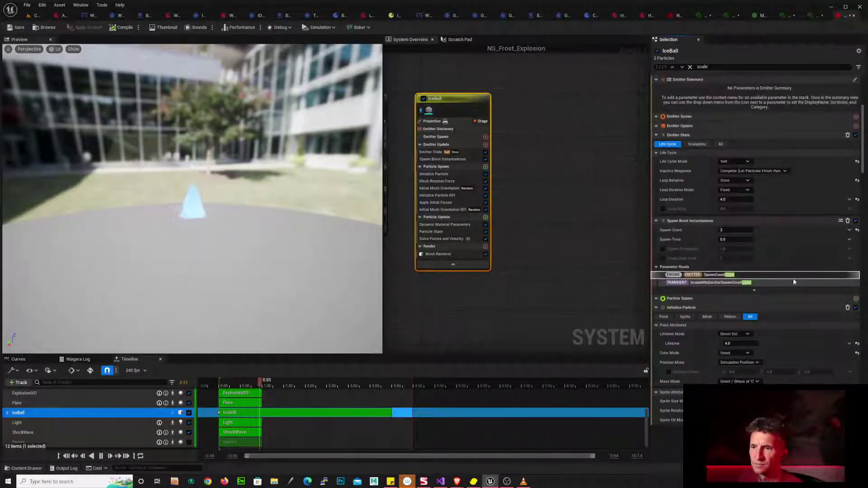
click(690, 67)
click(487, 255)
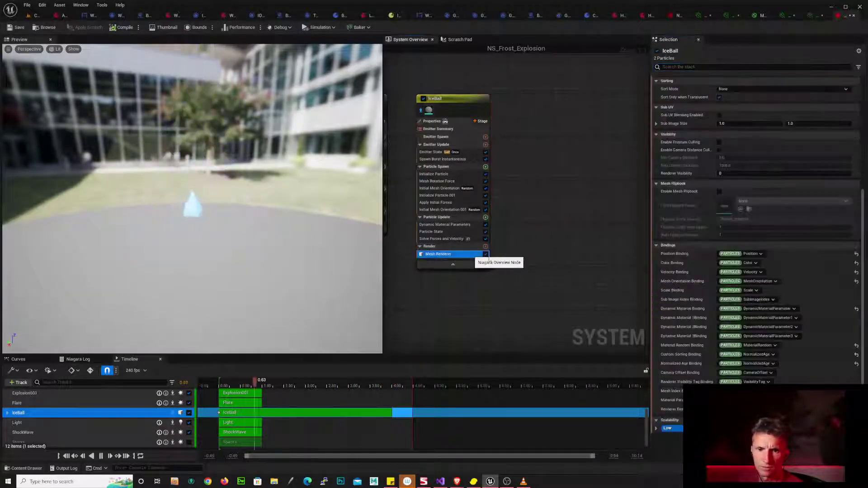
scroll(773, 230, up, 8)
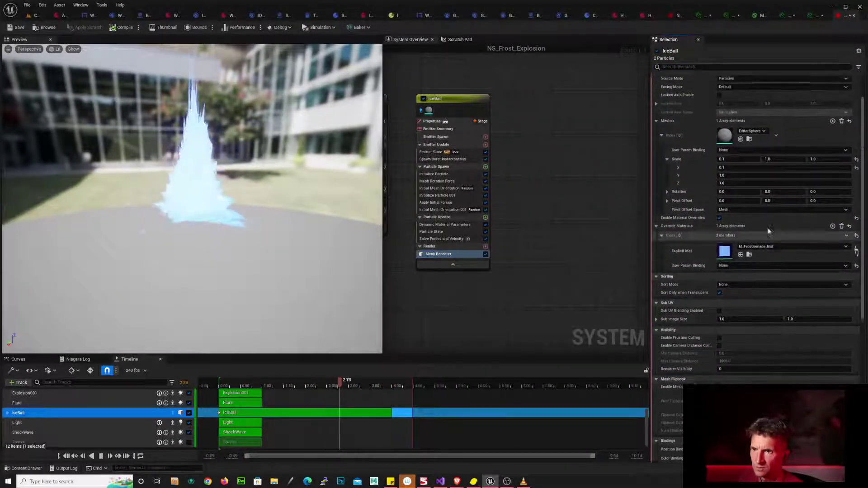
scroll(770, 230, up, 1)
click(778, 169)
text(0.1)
key(Tab)
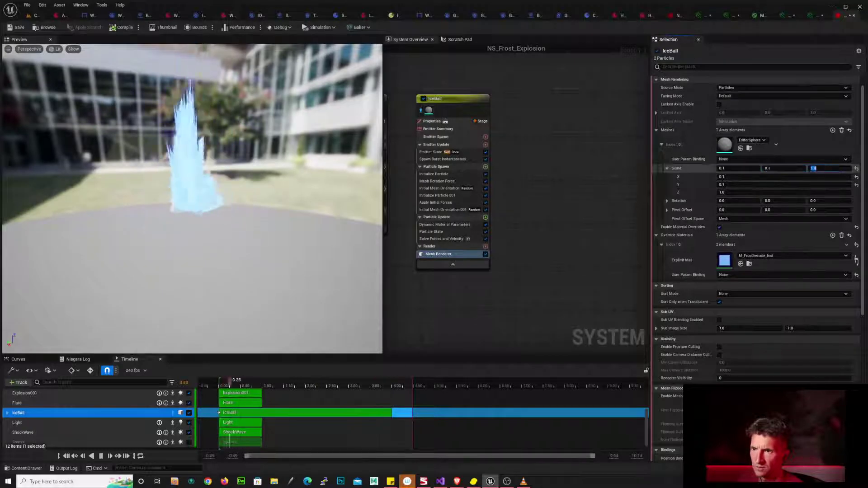
text(0.1)
key(Return)
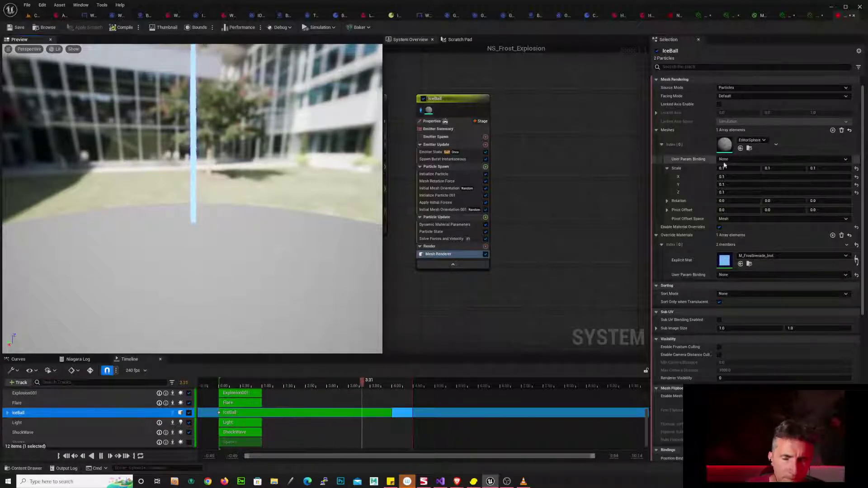
- Try a mesh scale of 0.5 on X and Y, and set all three axes to 0.2
click(746, 168)
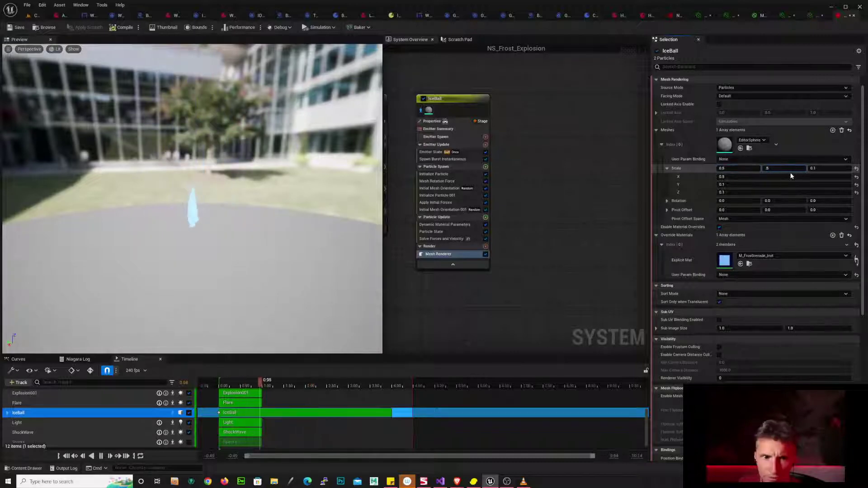
key(Return)
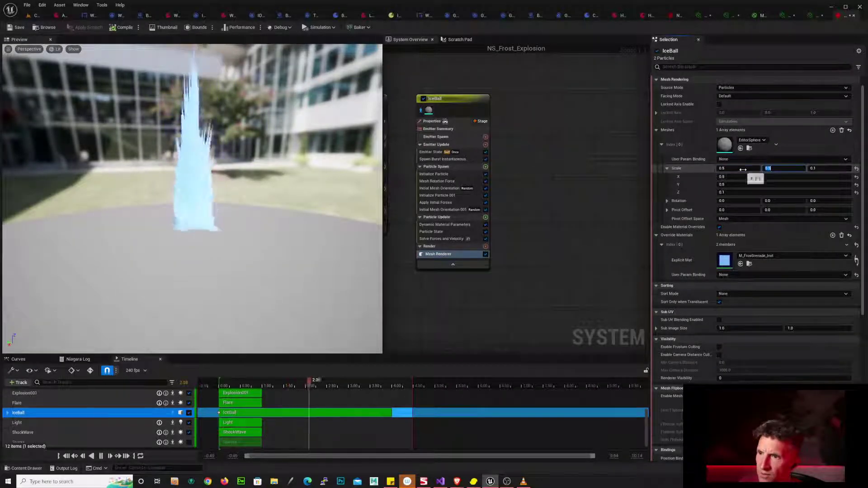
text(.2)
click(821, 169)
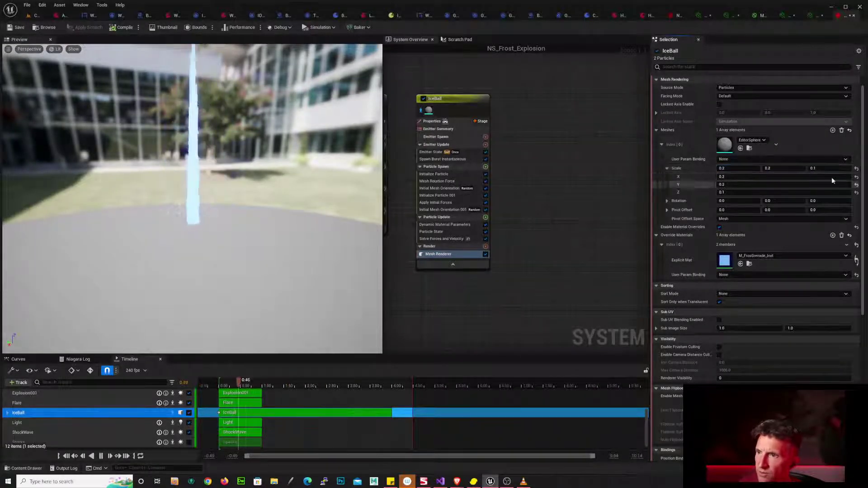
text(.2)
drag(866, 197, 865, 170)
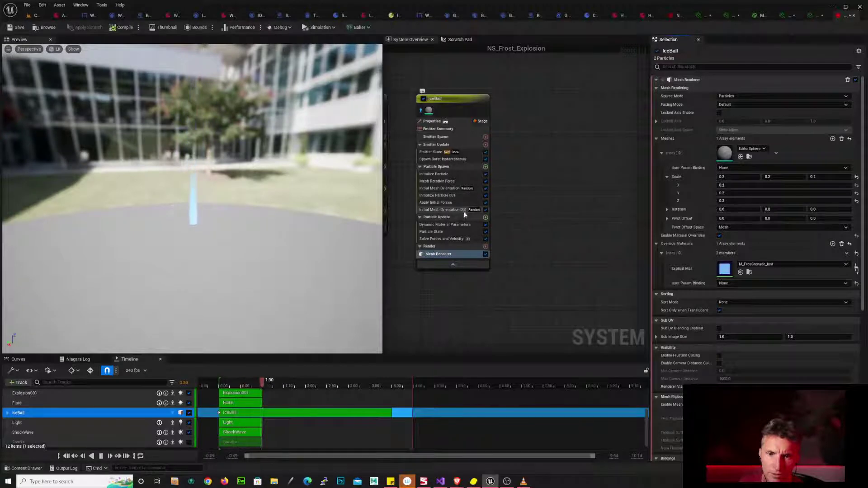
- In Dynamic Material Parameters, reduce the FrozenMult Scale Curve value to 0.1, 0.05 and finally 0.01
click(465, 225)
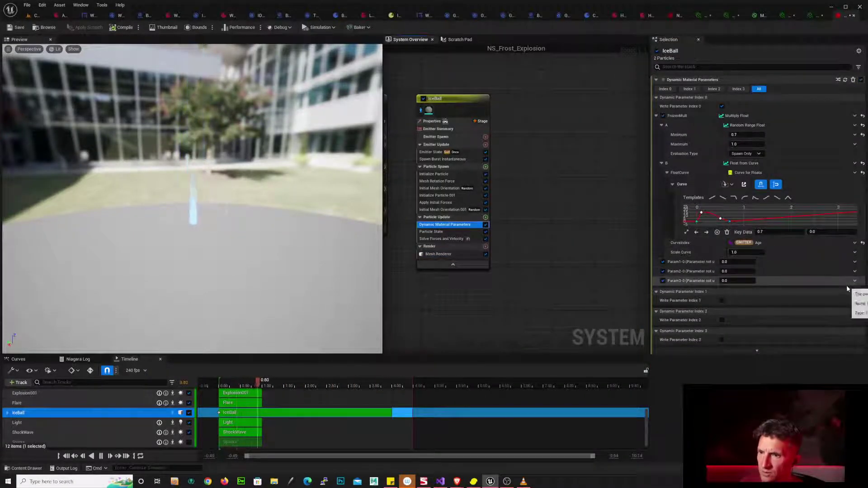
click(740, 252)
text(0.1)
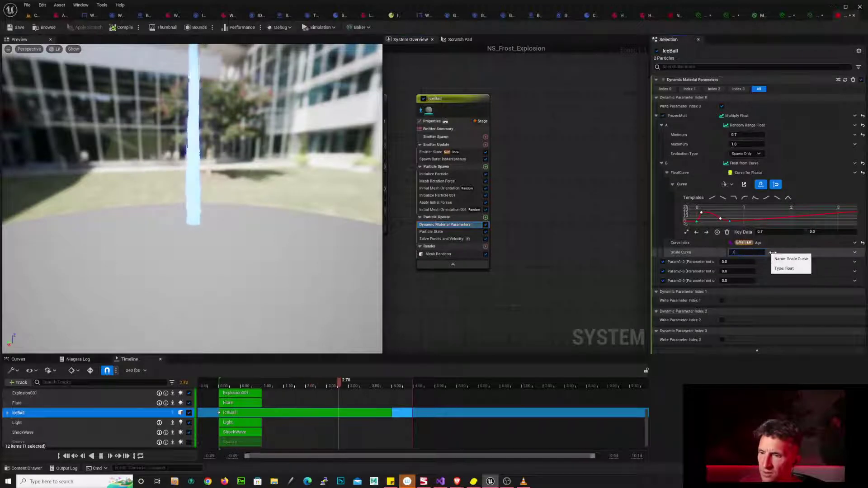
key(Return)
text(0.05)
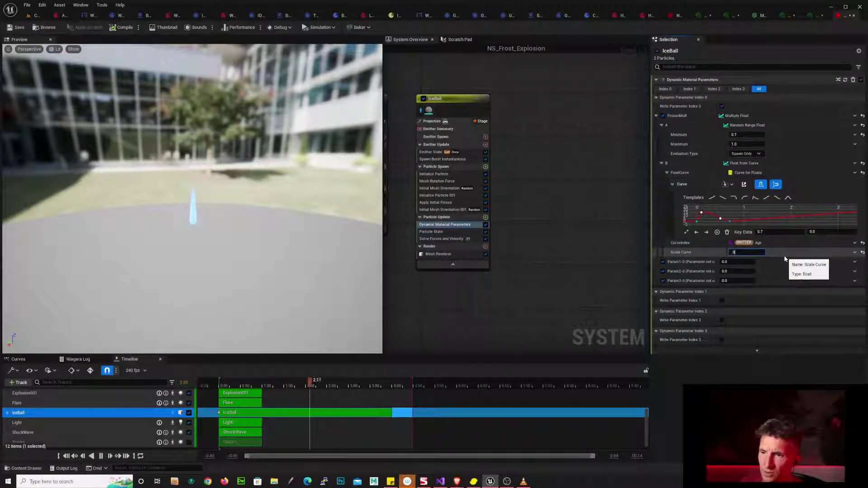
key(Return)
key(BackSpace)
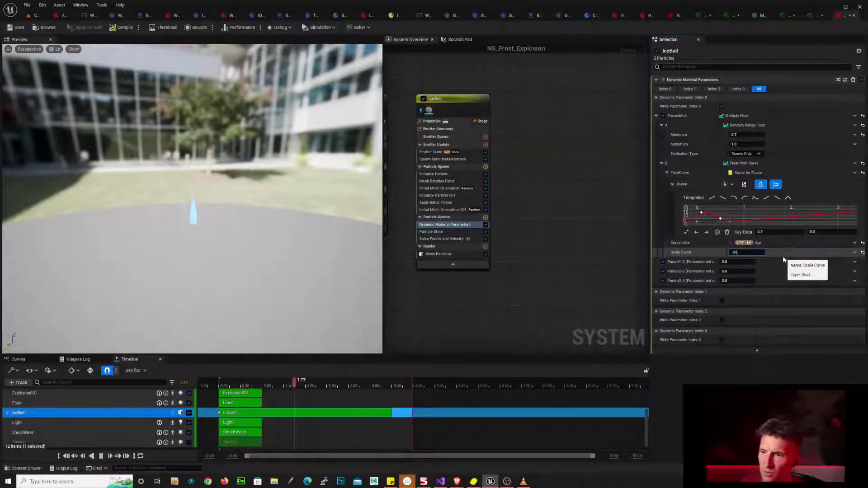
text(.01)
key(Return)
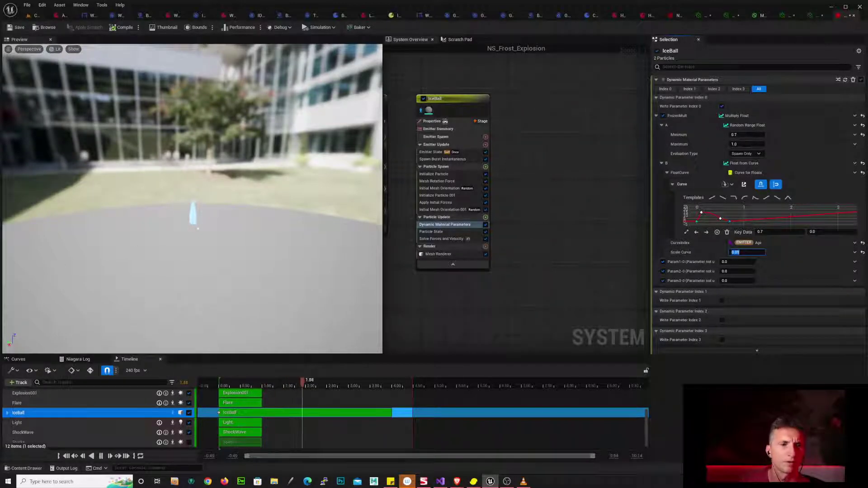
- Try a Scale Curve value of 0.001 for the FrozenMult curve and set it back to 1
right_drag(198, 228, 226, 212)
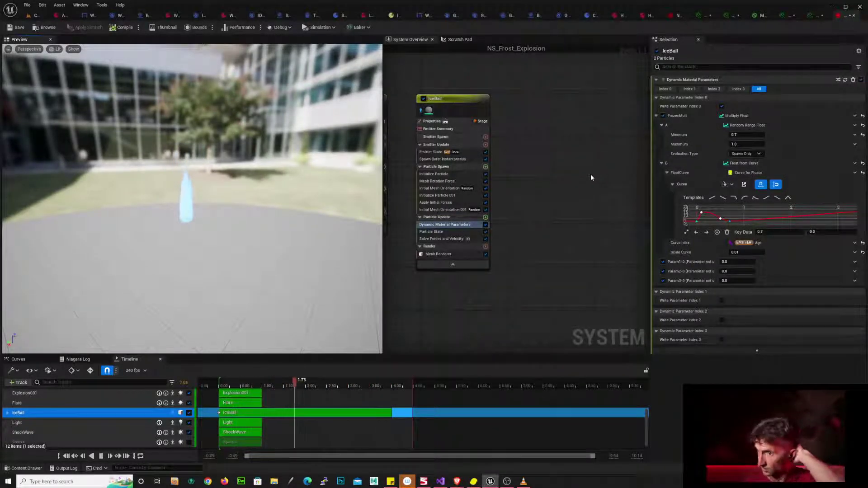
click(751, 136)
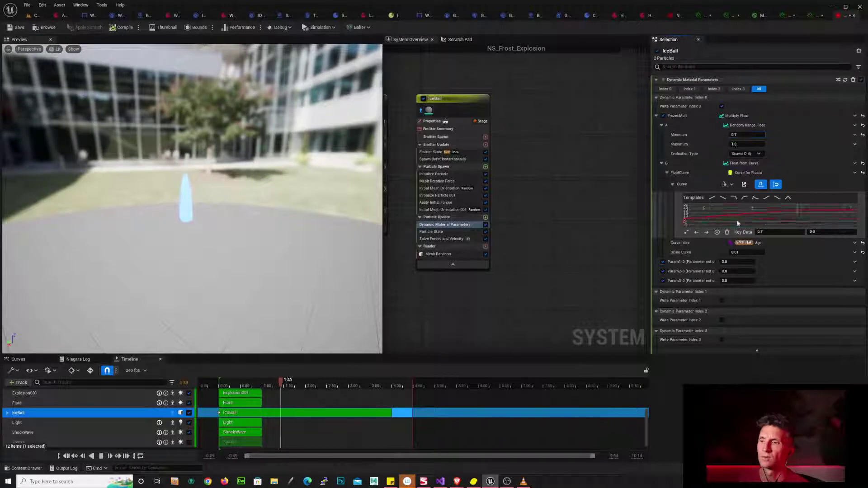
right_drag(738, 224, 671, 230)
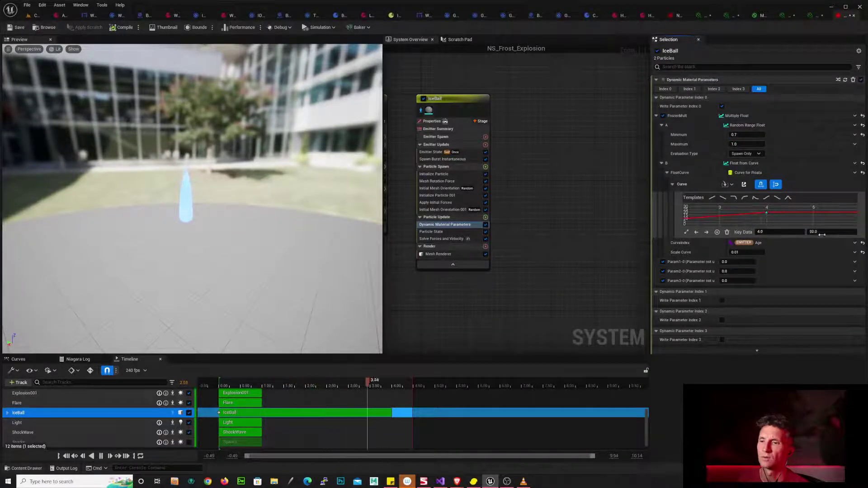
click(751, 252)
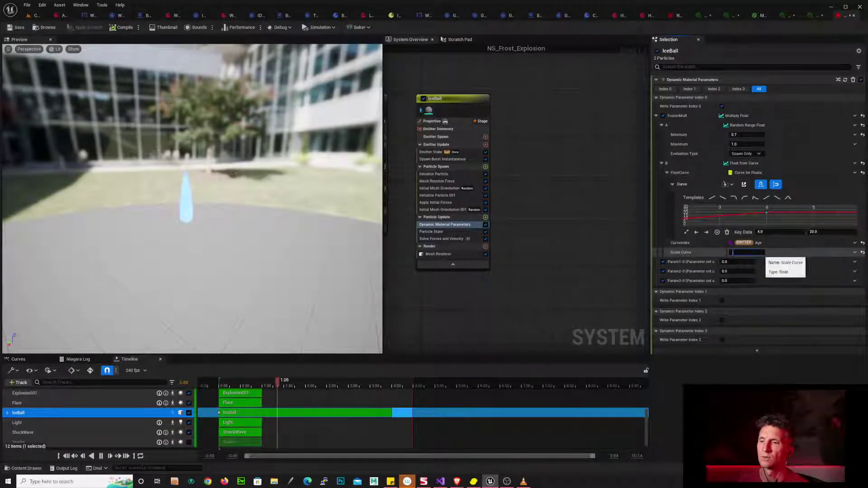
text(.001)
key(Return)
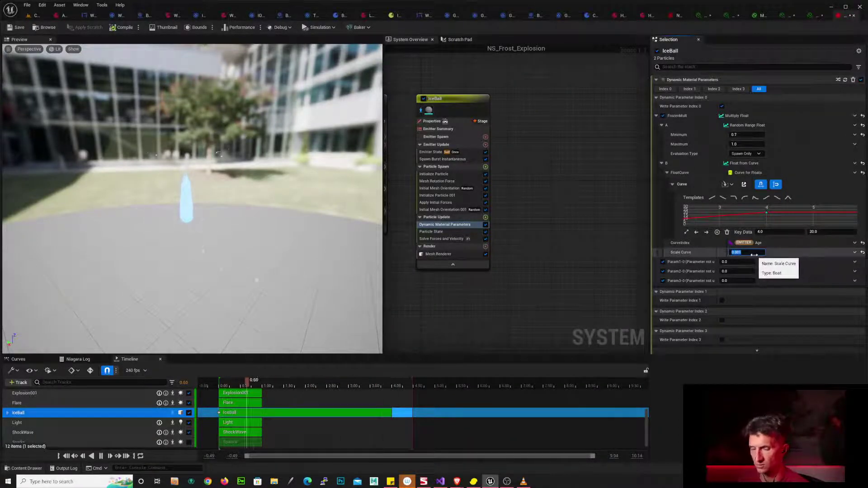
text(1)
key(Return)
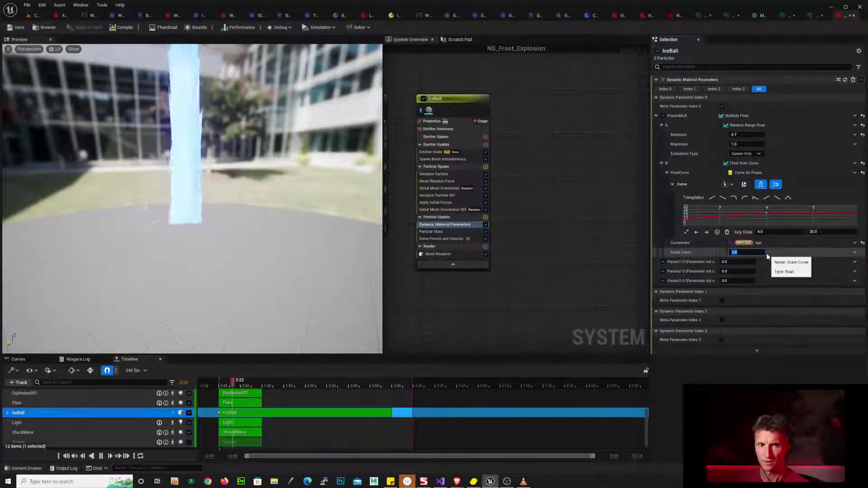
- In Dynamic Material Parameters, set the FrozenMult float curve's key at time 4.0 to a value of 1
click(468, 255)
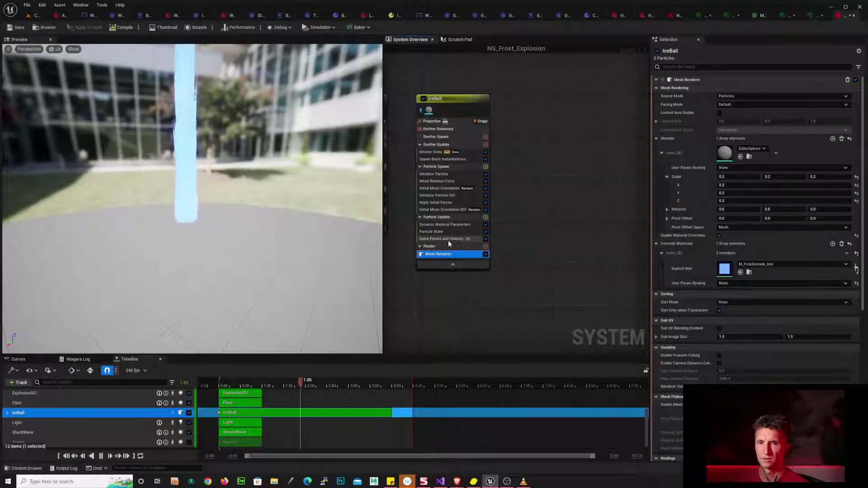
click(453, 225)
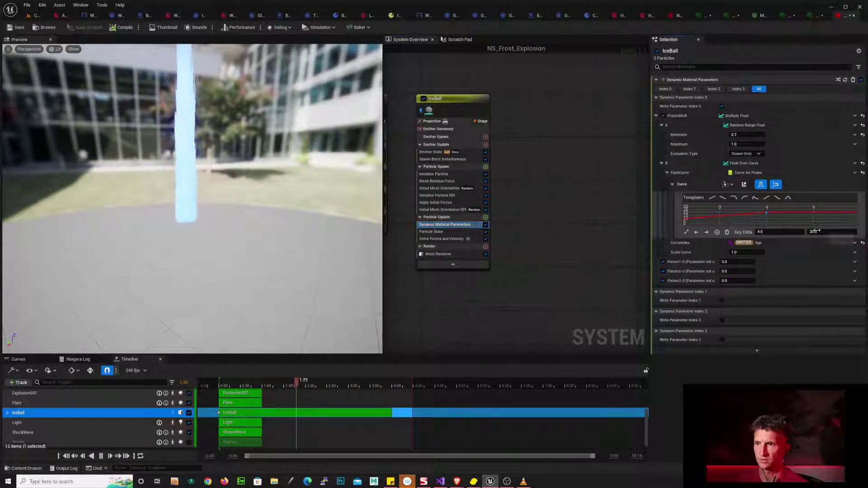
key(Return)
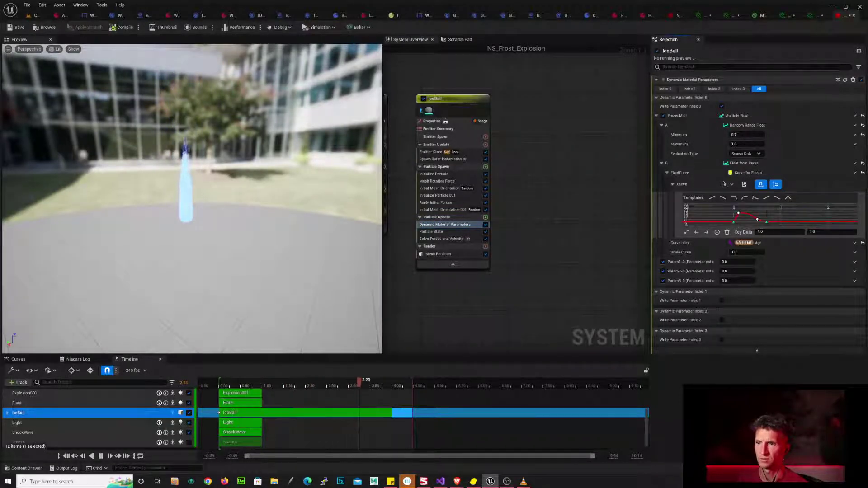
- Set the FrozenMult curve's key at time 0.1 to a value of 0.7 and the Scale Curve to 0.5
drag(776, 221, 764, 228)
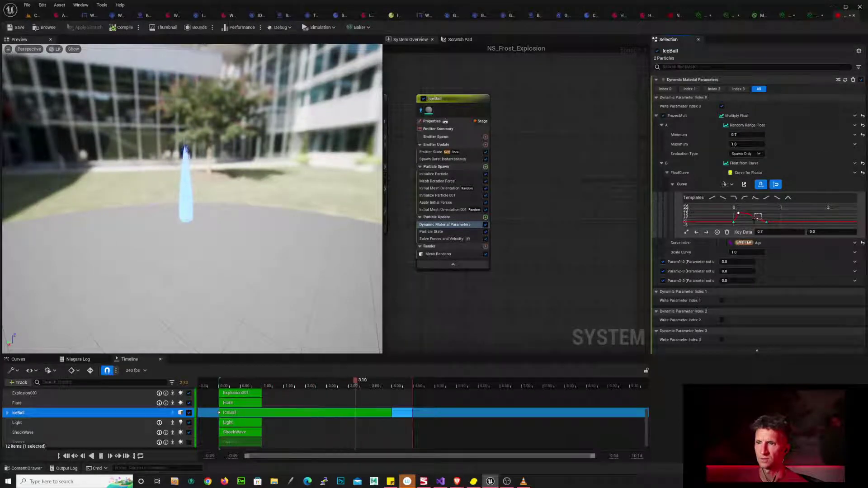
drag(755, 220, 735, 217)
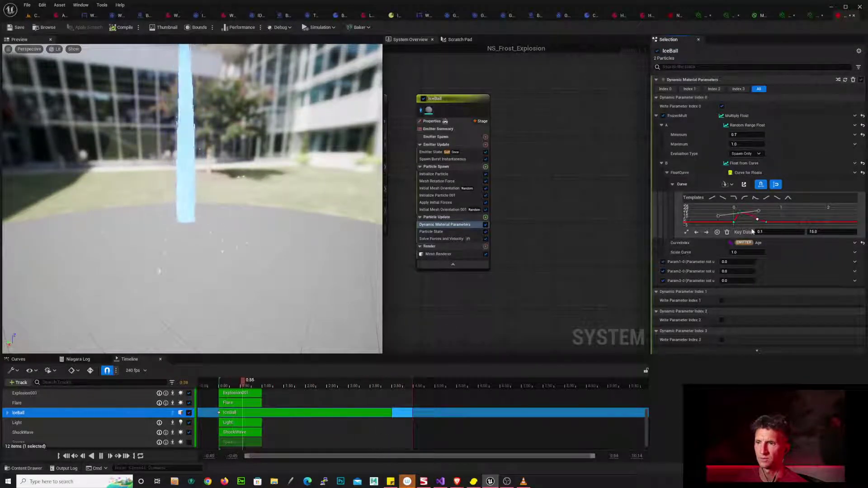
click(818, 234)
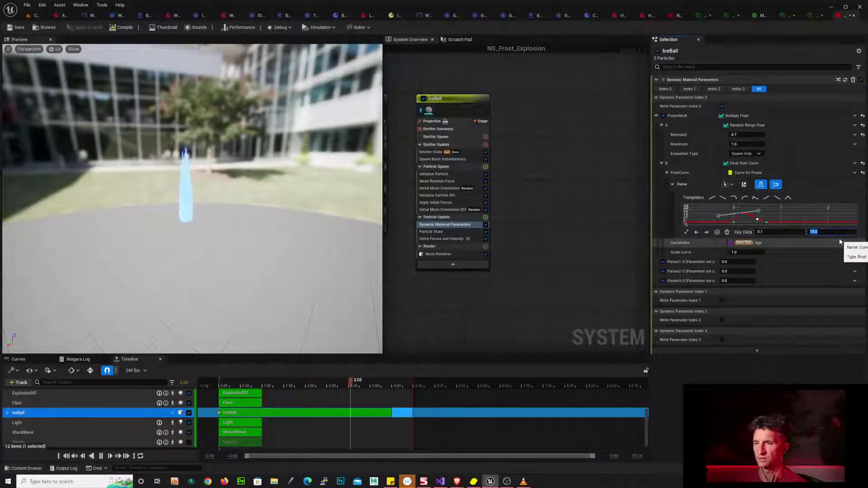
text(0.1)
key(Return)
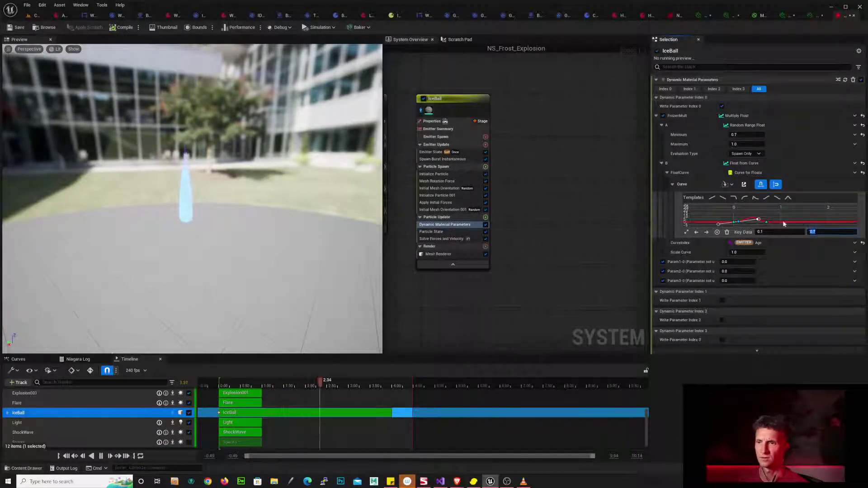
click(750, 252)
text(0.5)
key(Return)
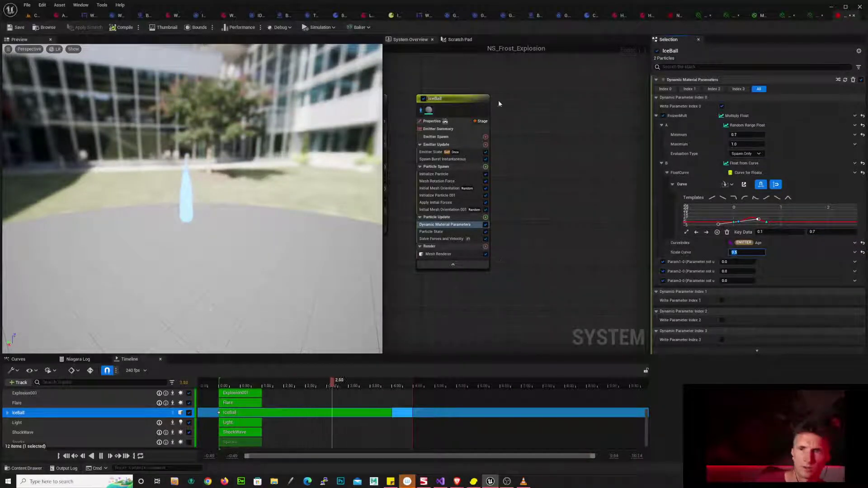
- In the ice ball's frost material instance, set the B component of the Centerpoint parameter to 0
key(alt+Tab)
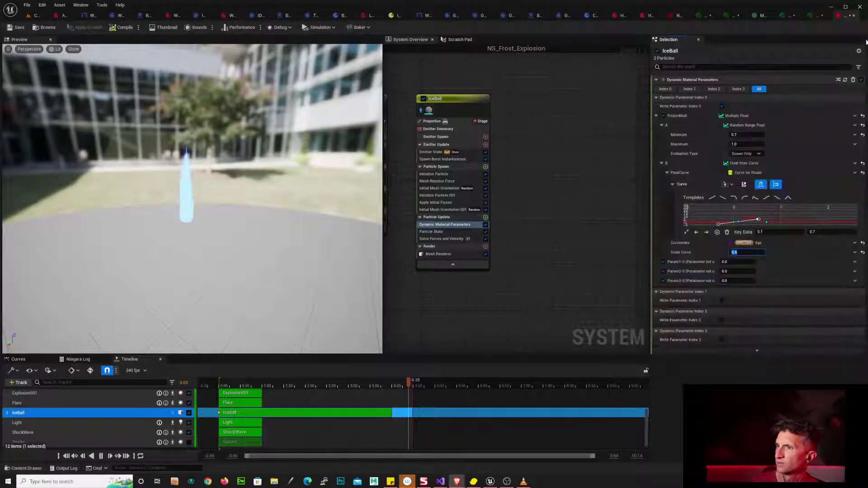
click(810, 17)
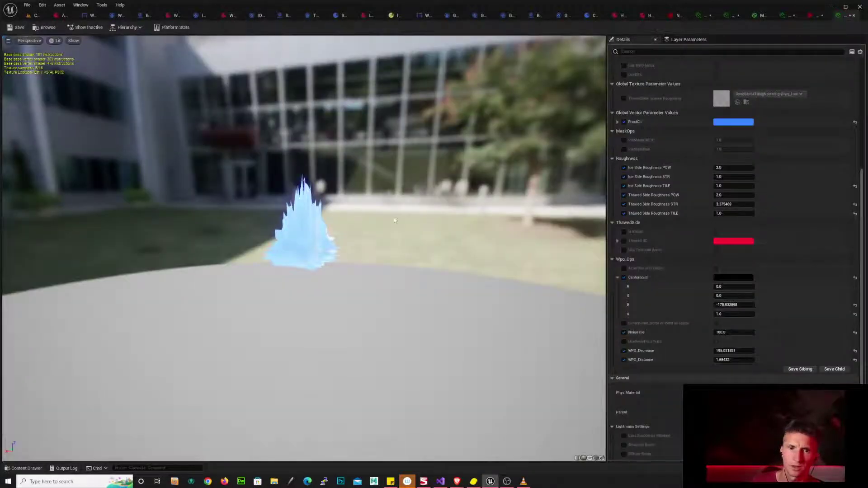
drag(393, 215, 437, 213)
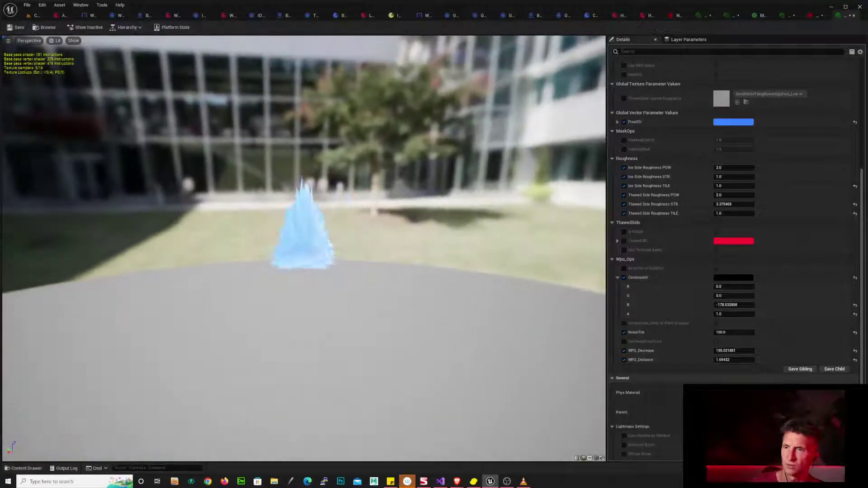
drag(862, 178, 861, 67)
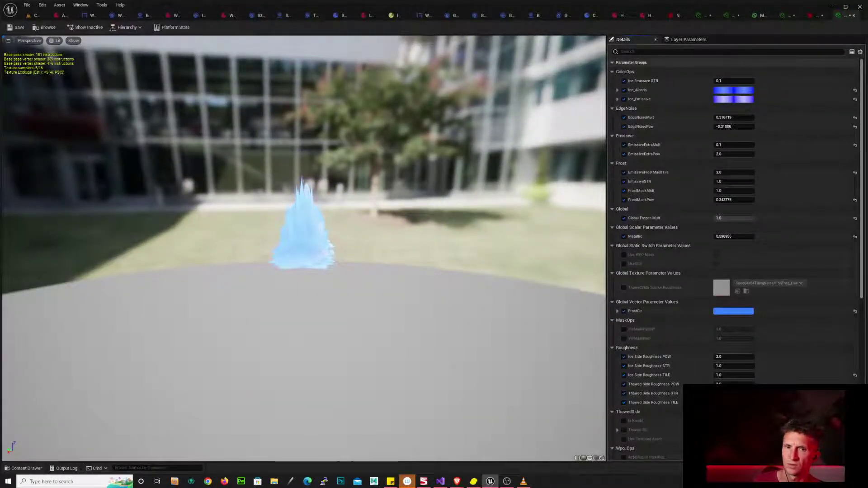
scroll(733, 181, down, 10)
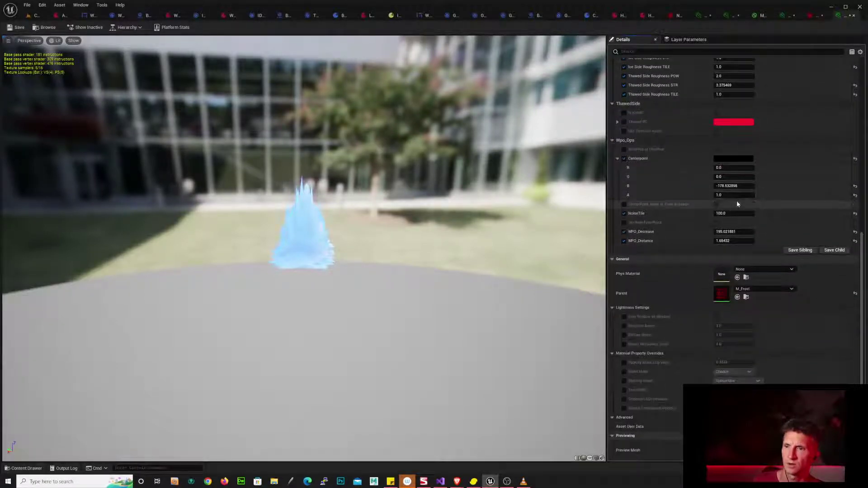
scroll(722, 186, down, 2)
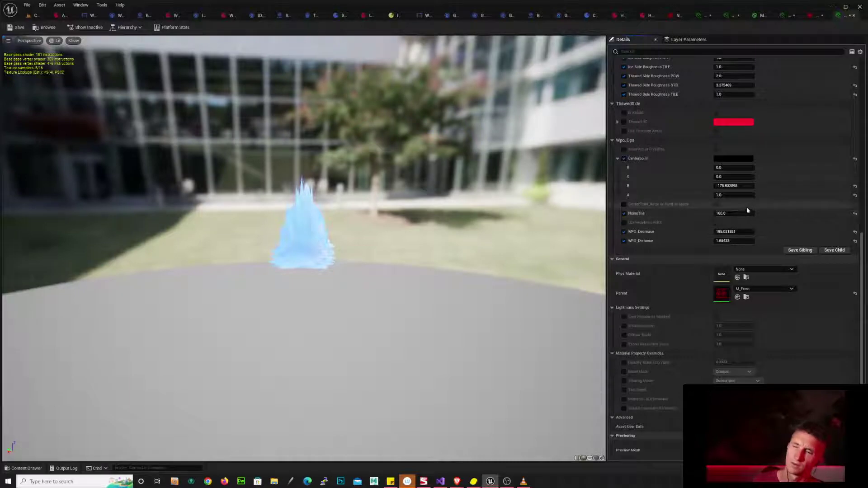
click(731, 186)
text(0)
key(Return)
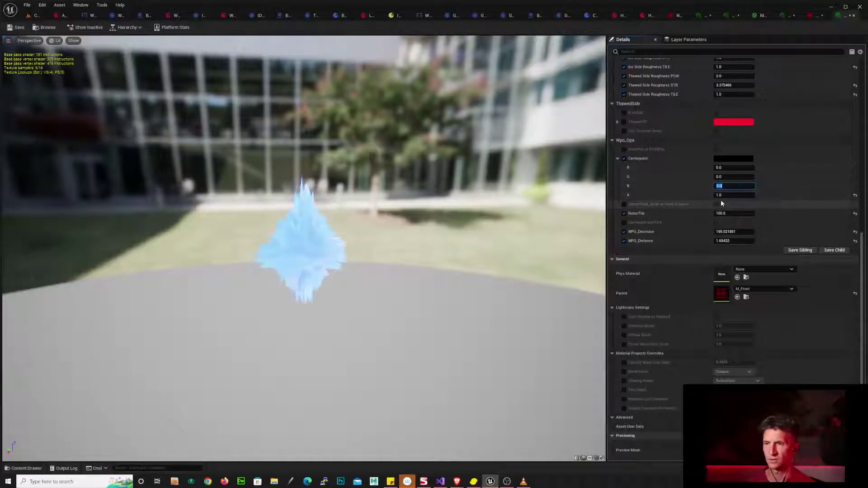
- Return to NS_Frost_Explosion and set the FrozenMult curve's key at time 4.0 to a value of 20
click(814, 16)
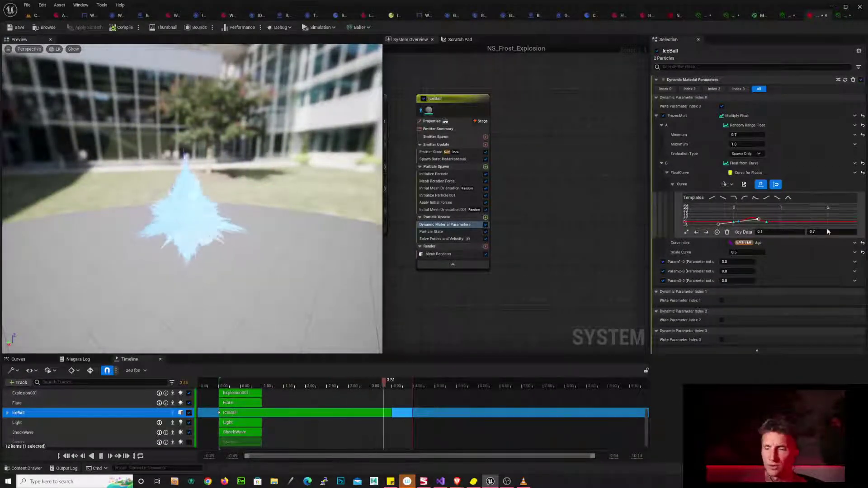
right_drag(818, 220, 731, 212)
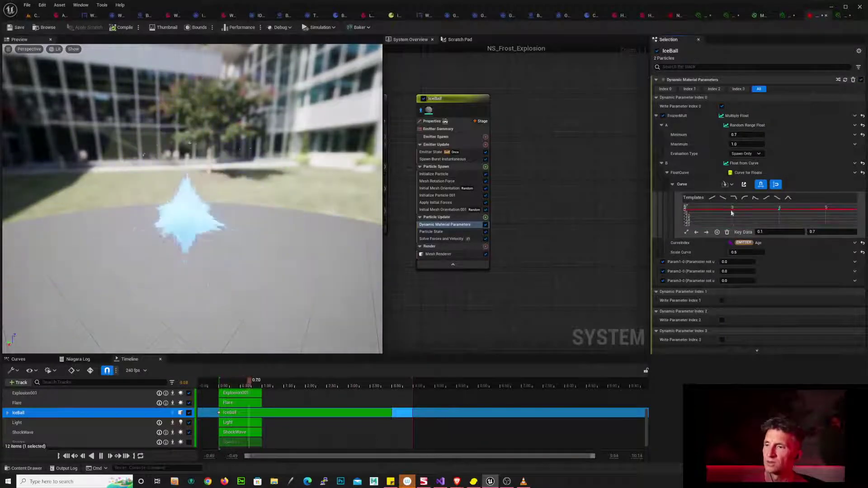
click(814, 231)
text(20)
key(Return)
right_drag(763, 220, 829, 228)
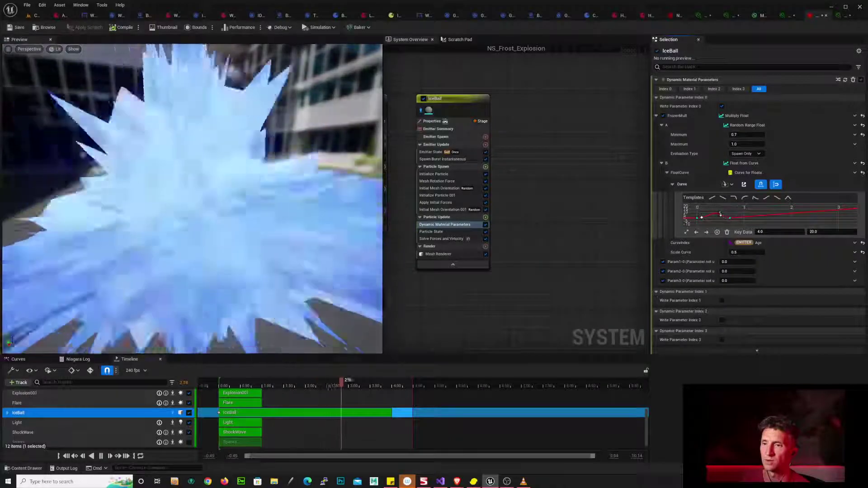
- Set the FrozenMult curve's key at time 0.1 to a value of 15 and check the burst in the preview
click(720, 214)
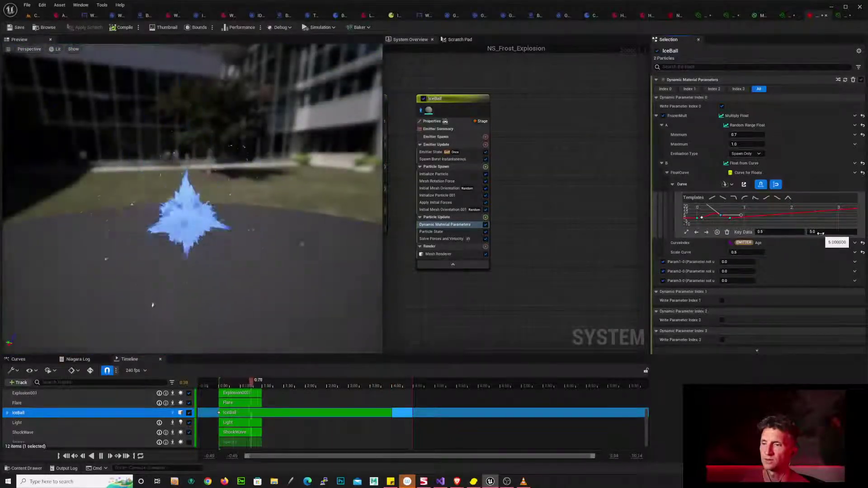
right_drag(704, 221, 770, 222)
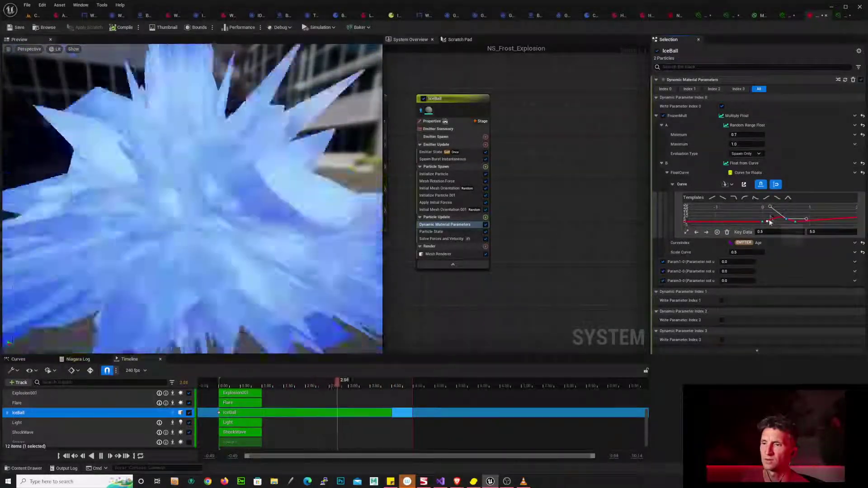
click(770, 221)
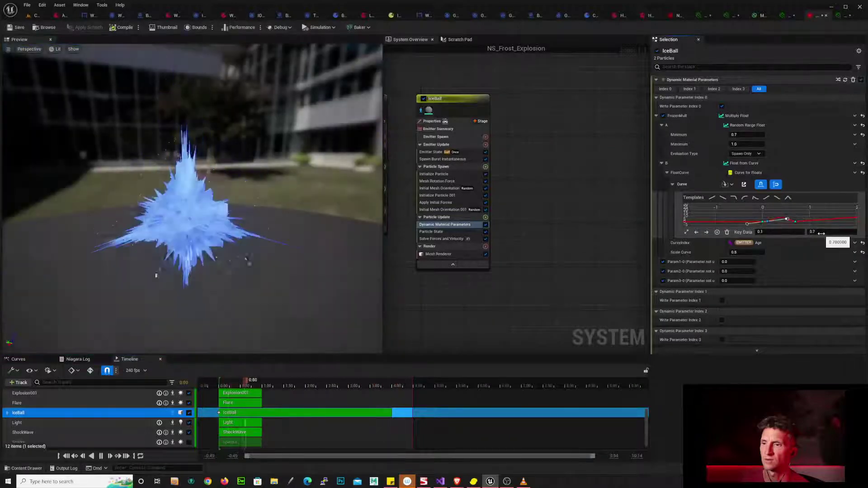
mouse_move(821, 233)
mouse_down()
mouse_move(835, 237)
mouse_move(807, 232)
mouse_up()
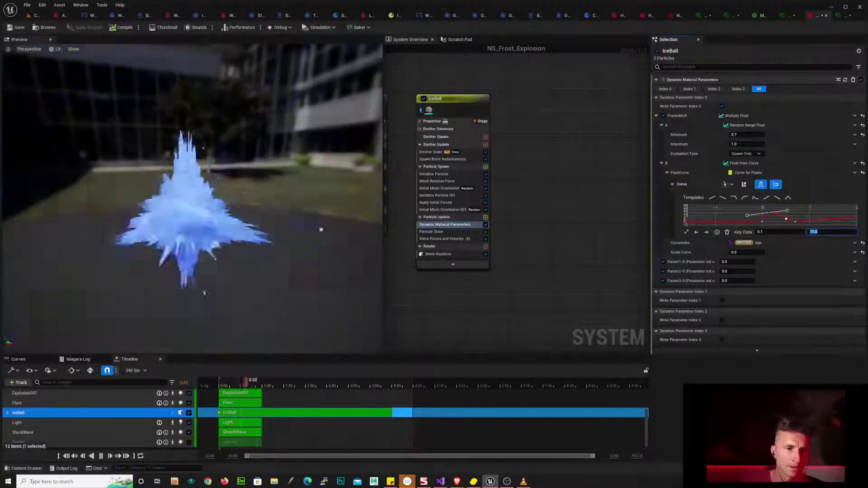
drag(321, 230, 609, 123)
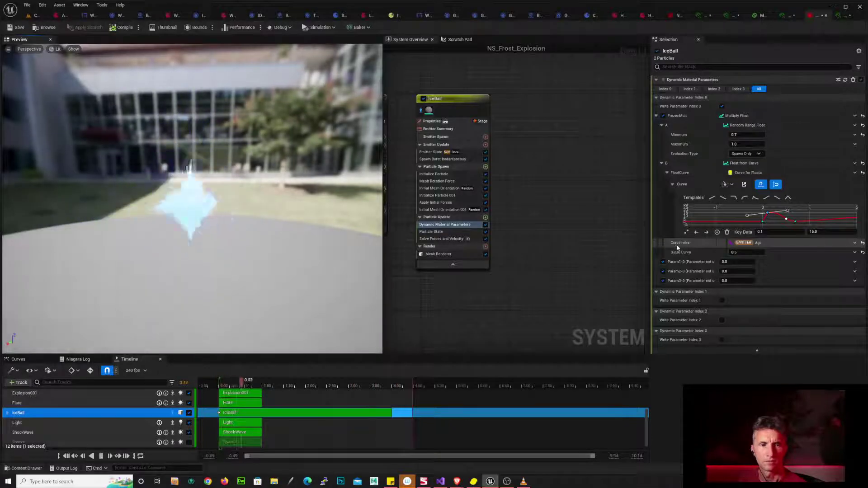
- Try very small Scale Curve values such as 0.05 for the FrozenMult curve, and set it to 1
click(759, 253)
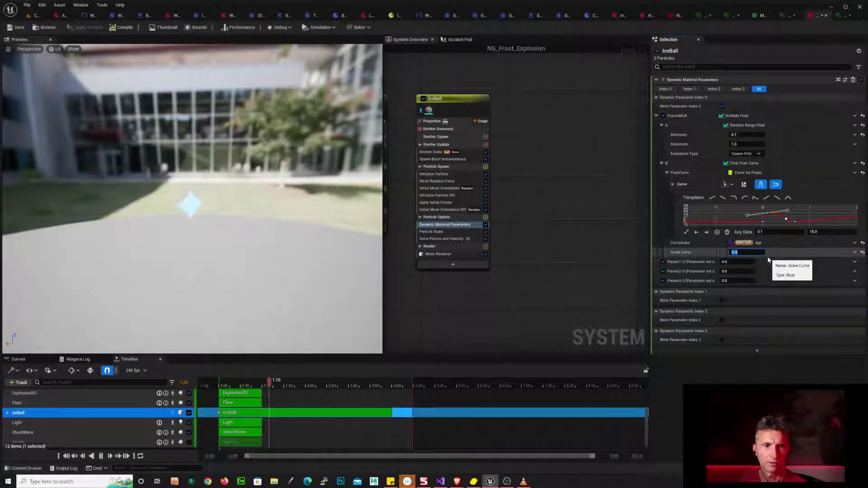
text(0.05)
key(Return)
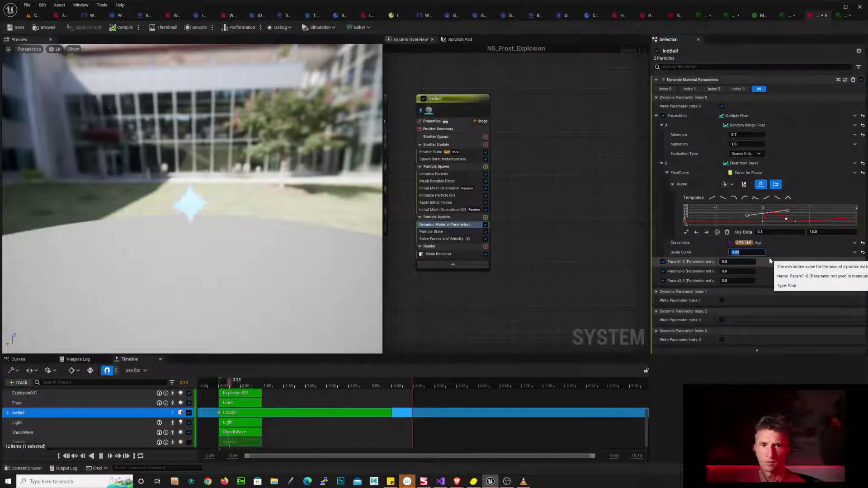
text(.08)
key(Return)
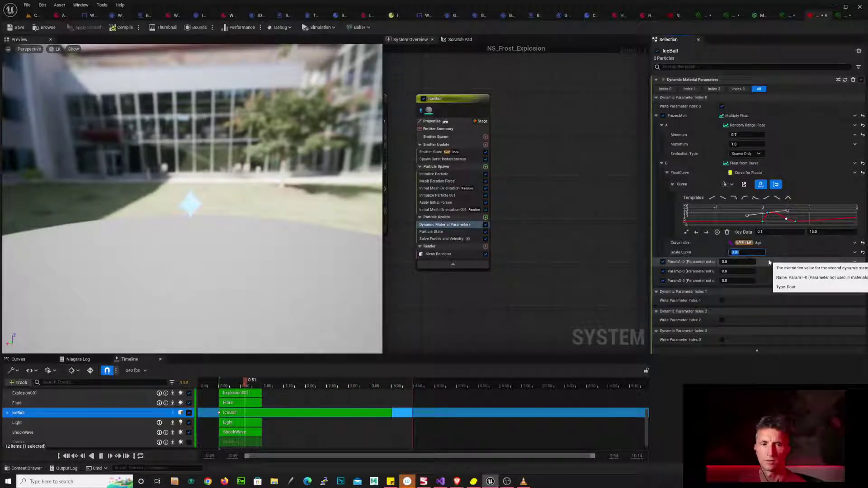
text(1.0)
key(Return)
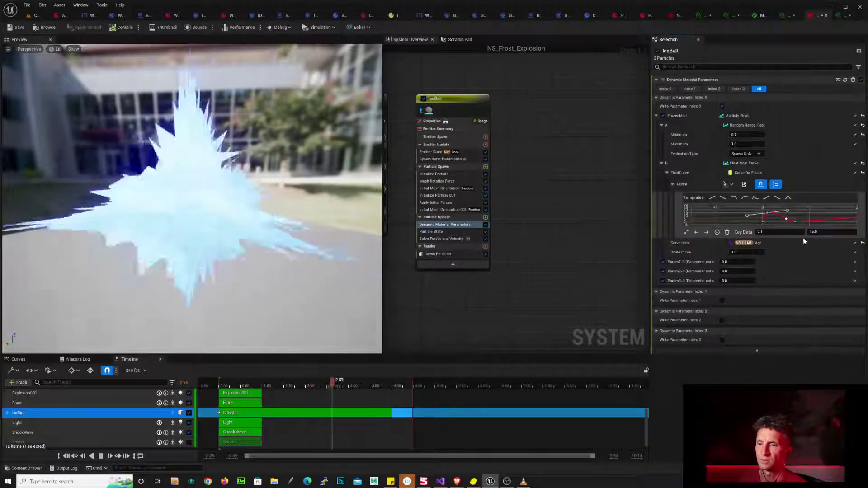
- Set the IceBall Mesh Renderer's mesh scale to 0.1 on X, Y and Z
click(446, 253)
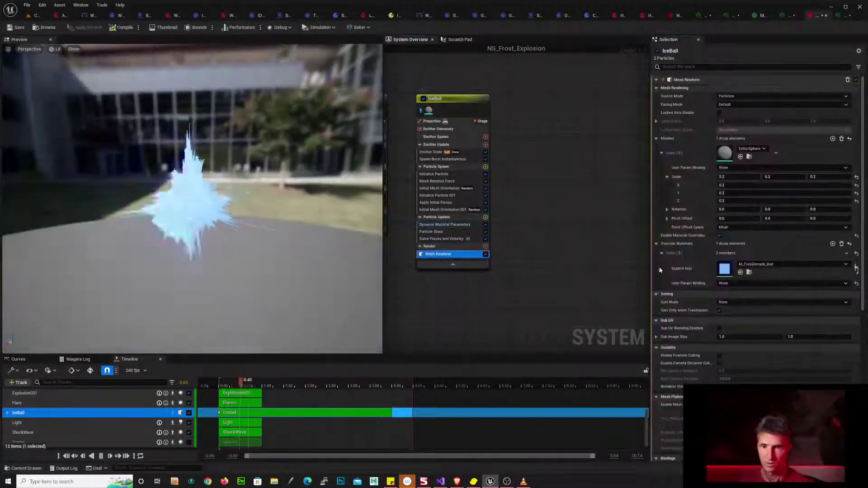
click(738, 178)
text(0.1)
key(Return)
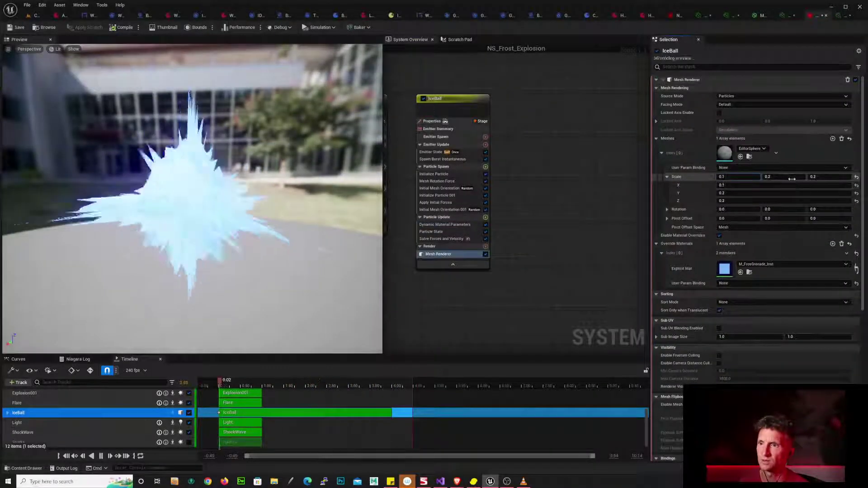
click(790, 178)
text(0.1)
click(831, 177)
text(0.1)
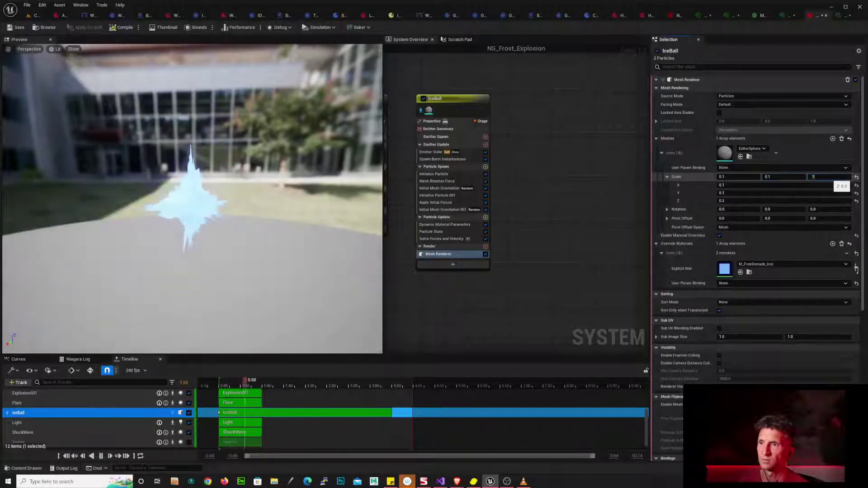
key(Return)
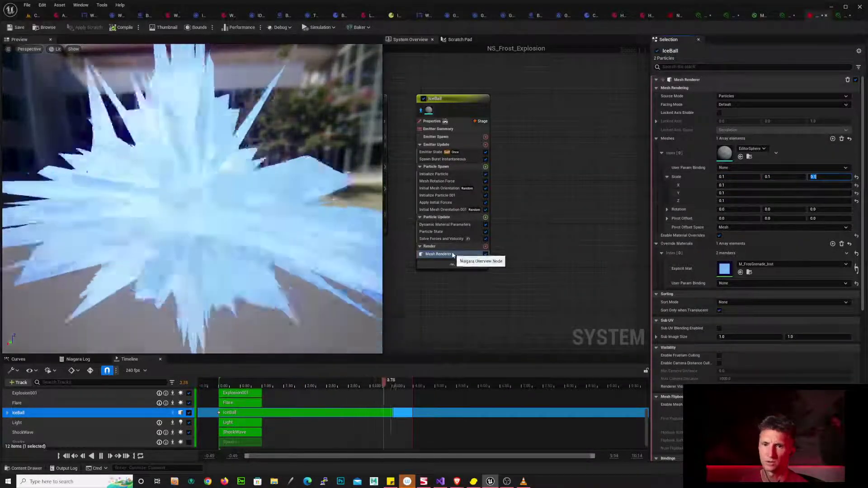
- Reduce the FrozenMult curve's Scale Curve below 1, readjust it once more, and check the spikes in the preview
click(448, 225)
click(748, 252)
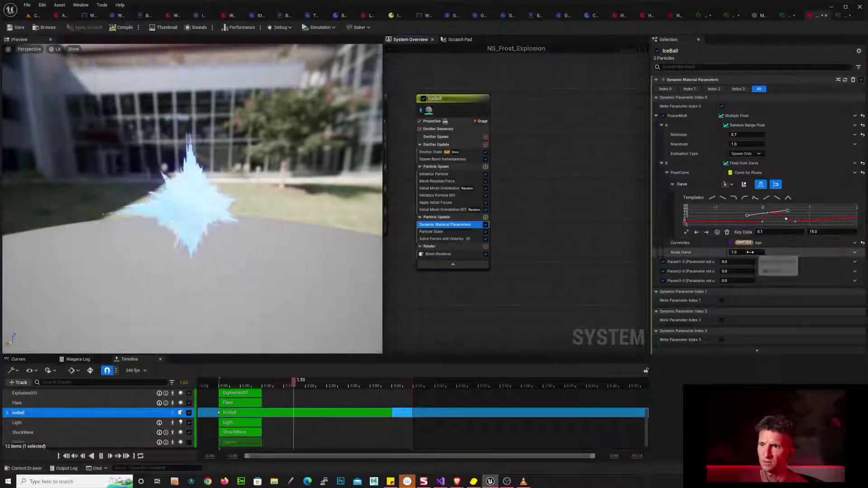
text(0.5)
key(Return)
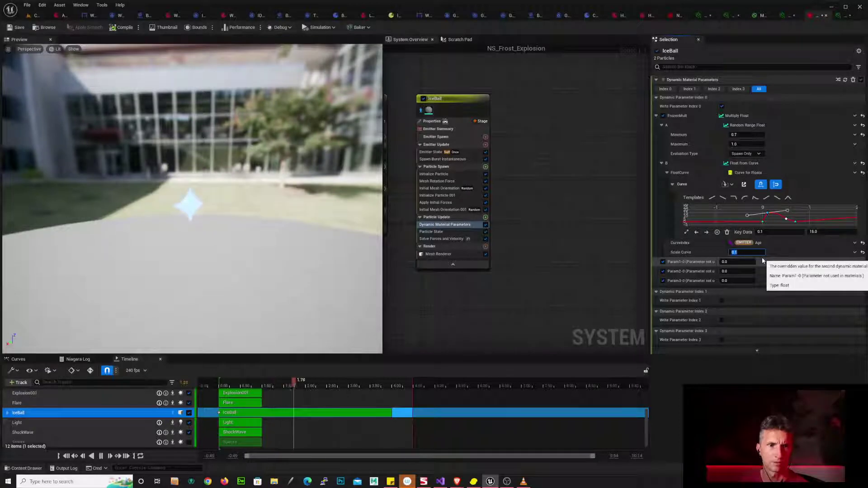
text(0.0)
key(Return)
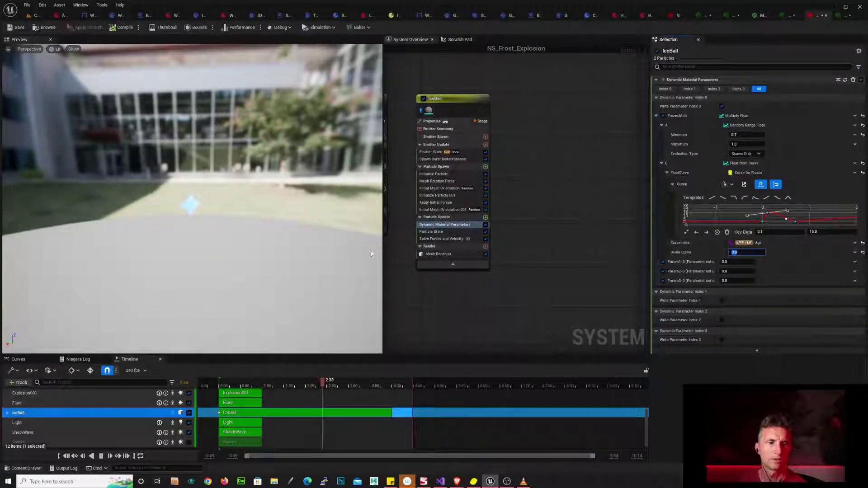
right_drag(250, 216, 249, 190)
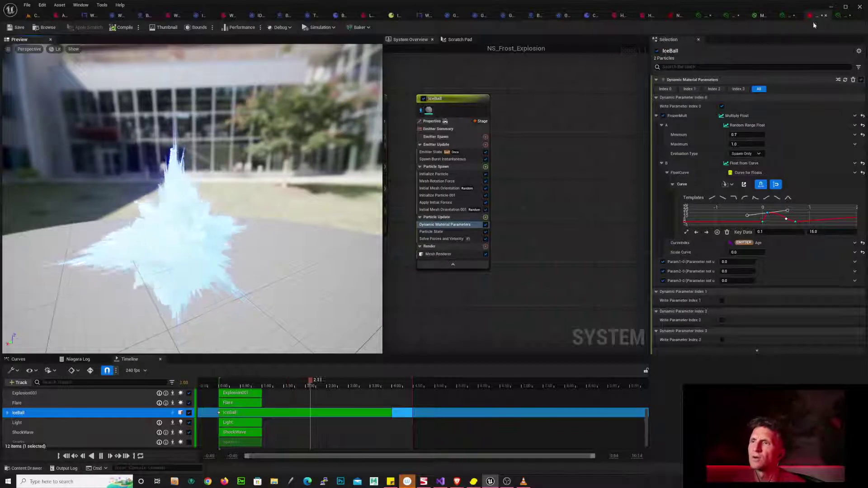
- Open the M_FrosGrenade_Inst material instance, try a Global Frozen Mult of 0, and return it to 1
click(840, 15)
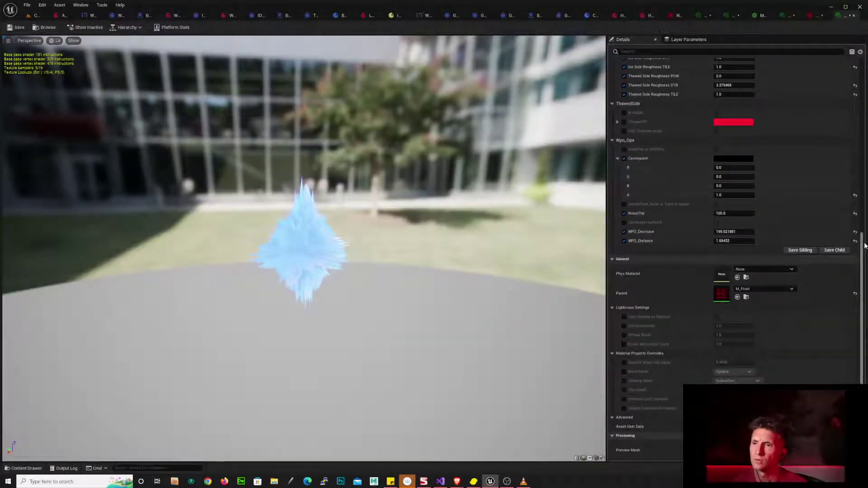
scroll(864, 248, up, 10)
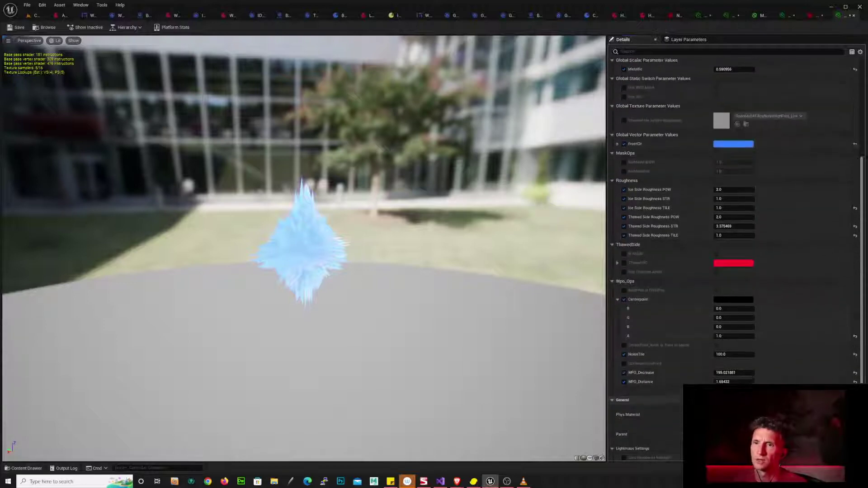
scroll(736, 257, up, 3)
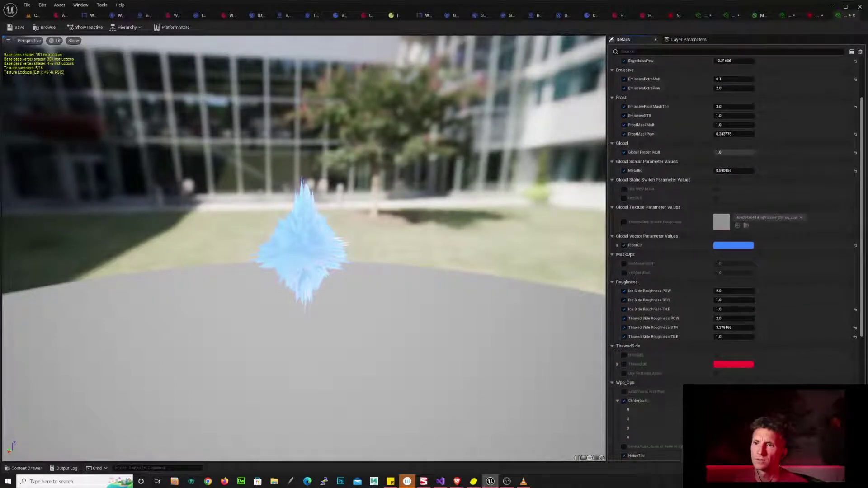
scroll(736, 258, down, 4)
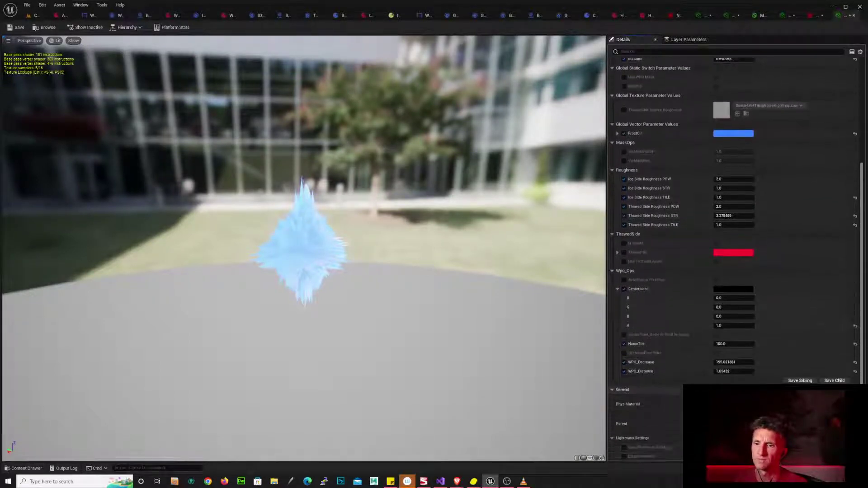
scroll(736, 289, down, 4)
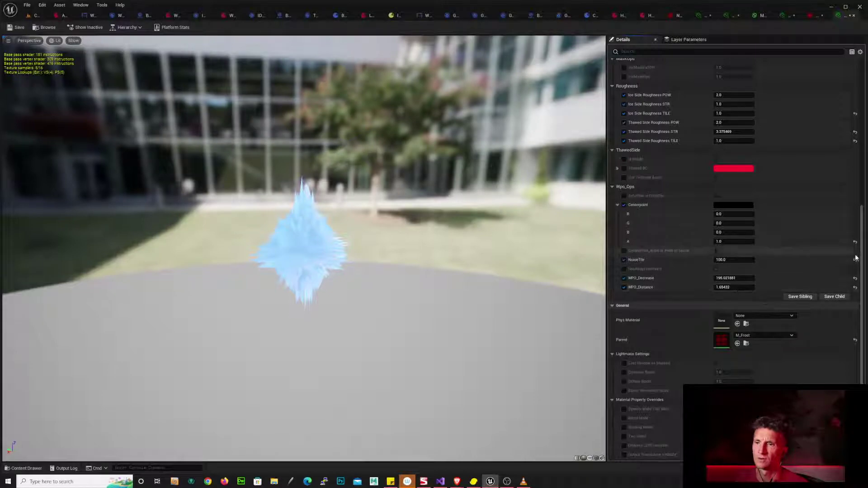
drag(864, 252, 865, 160)
click(735, 119)
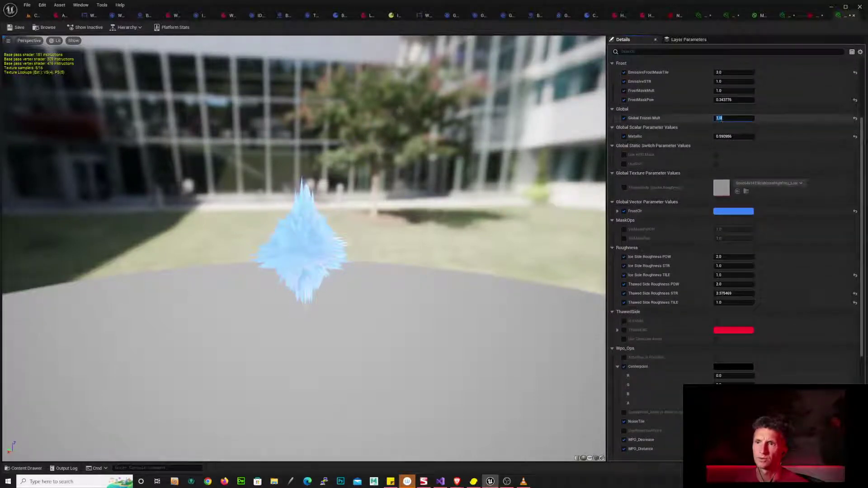
text(0)
key(Return)
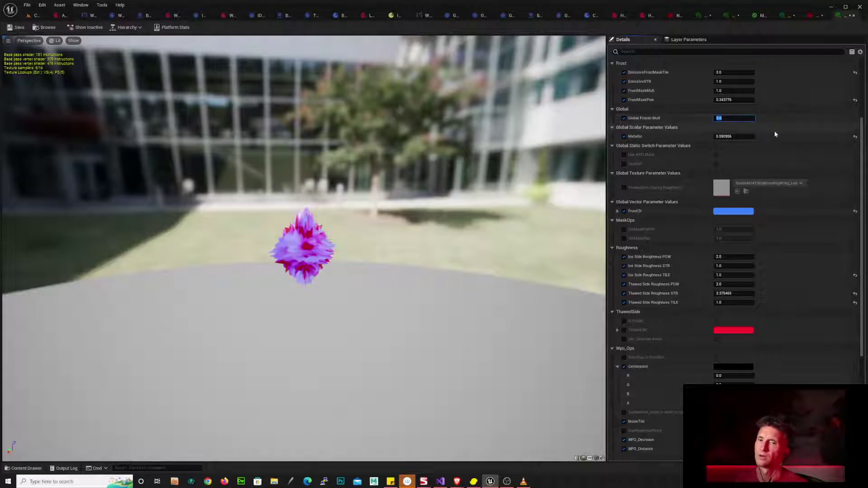
text(1)
key(Return)
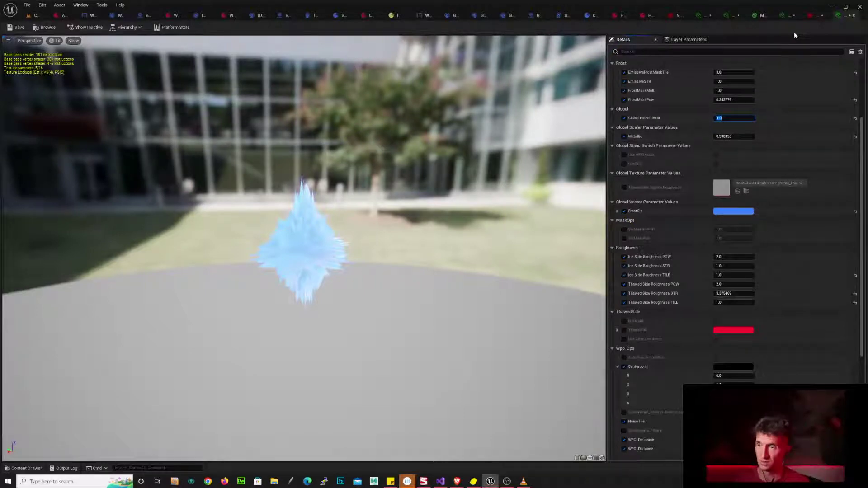
- Examine how the FrozenMult dynamic parameter and Global Frozen Mult feed the Blueprint Control nodes in the M_Frost material graph
key(ctrl+Tab)
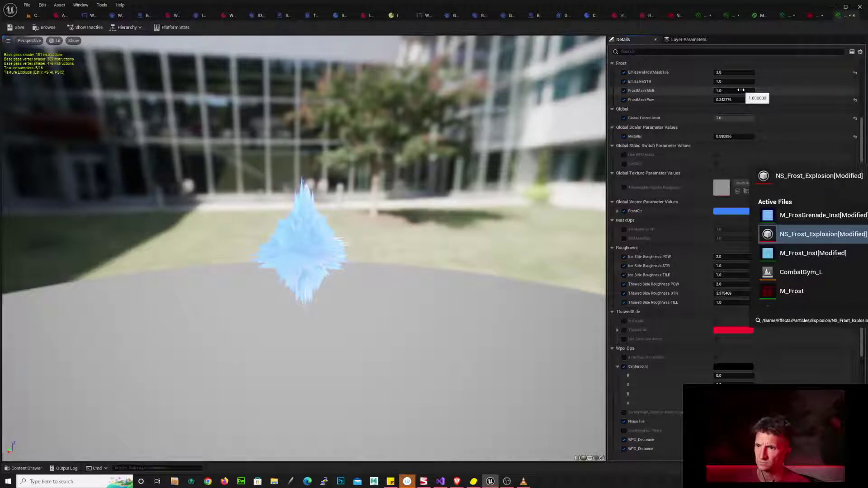
key(ctrl+Tab)
key(ctrl+Tab)
key(ctrl+Tab)
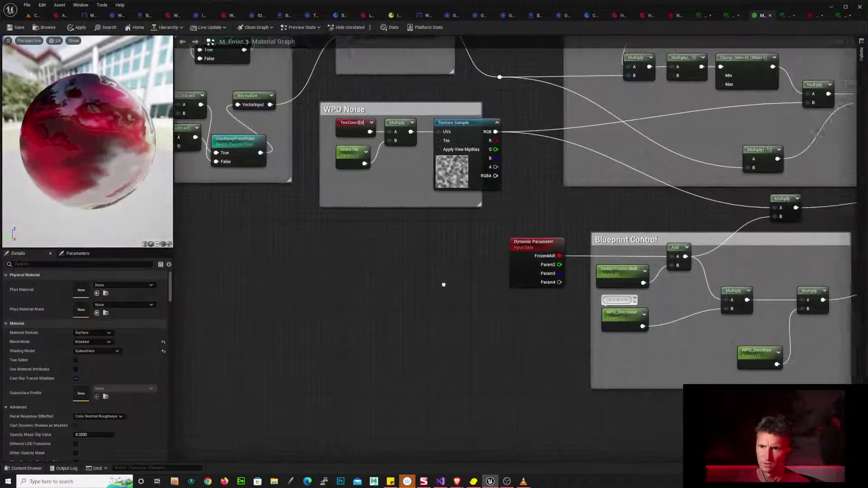
right_drag(443, 285, 303, 297)
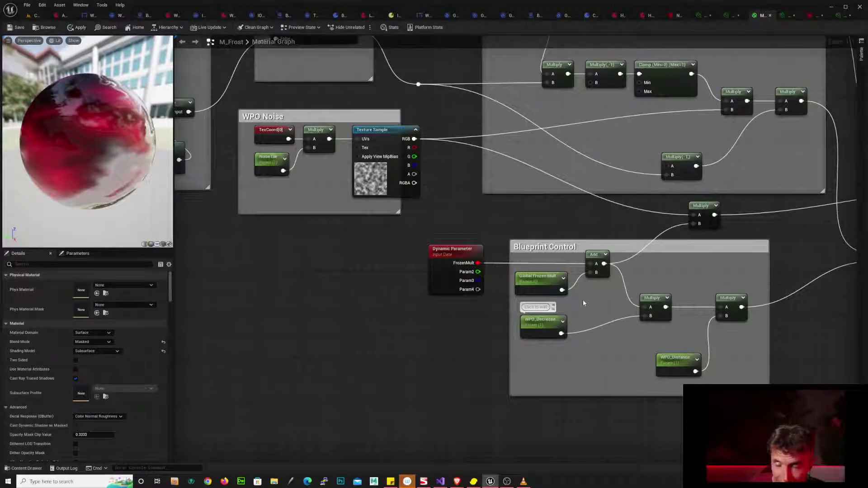
- Set Global Frozen Mult to 0 in the M_FrosGrenade_Inst material instance
key(ctrl+Tab)
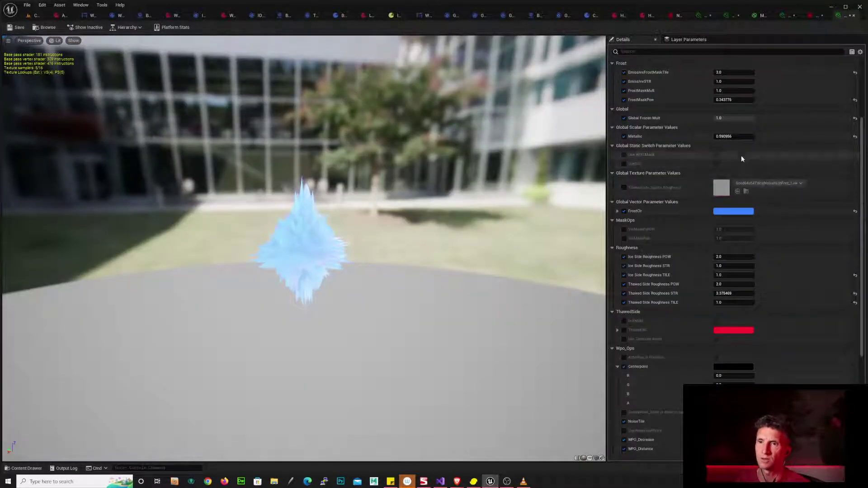
click(724, 118)
text(0)
key(Return)
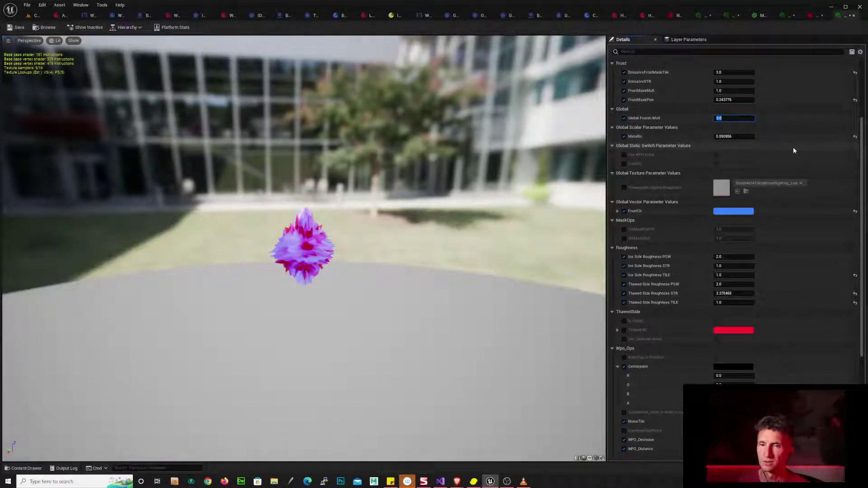
- In NS_Frost_Explosion, try FrozenMult Scale Curve values of 1 and 0.1, and set it to 0.05
click(813, 17)
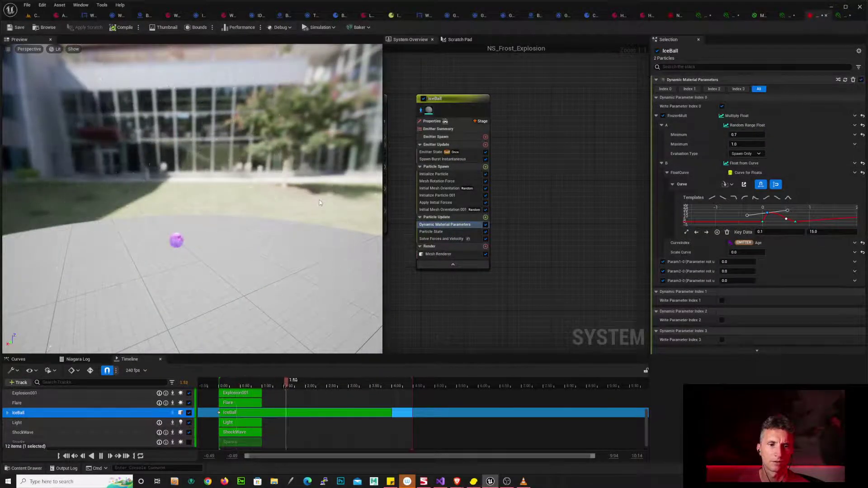
click(754, 253)
text(1)
key(Return)
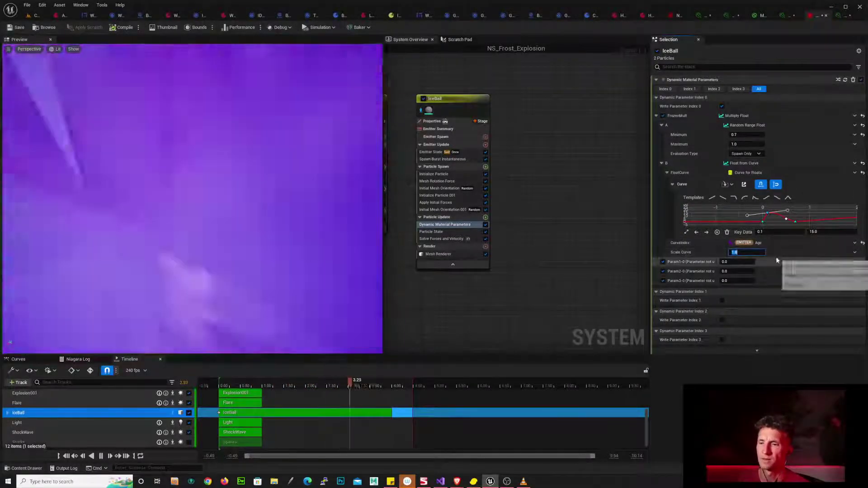
text(.1)
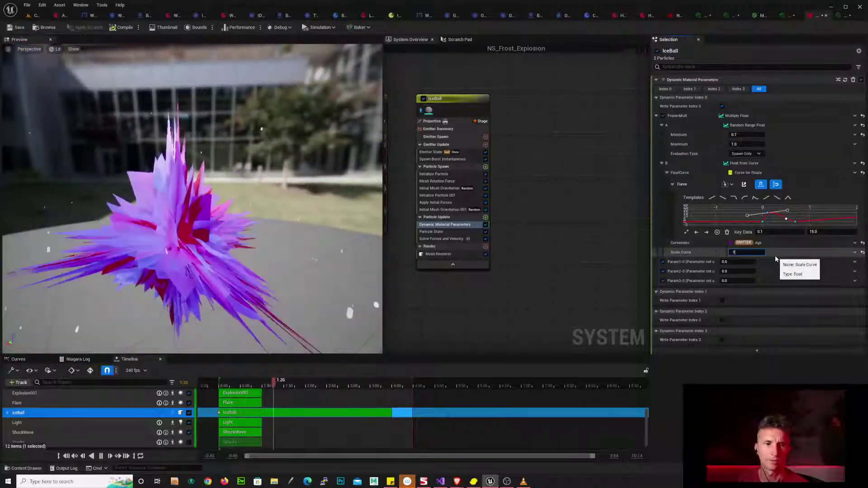
key(Return)
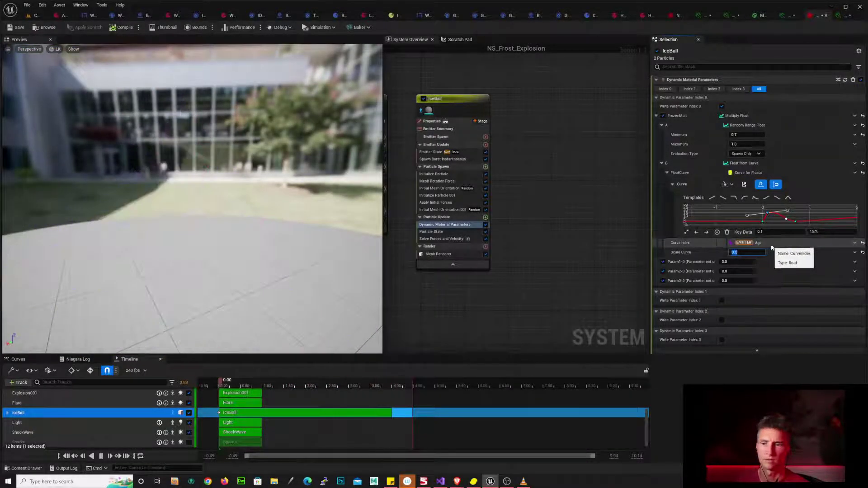
text(.05)
key(Return)
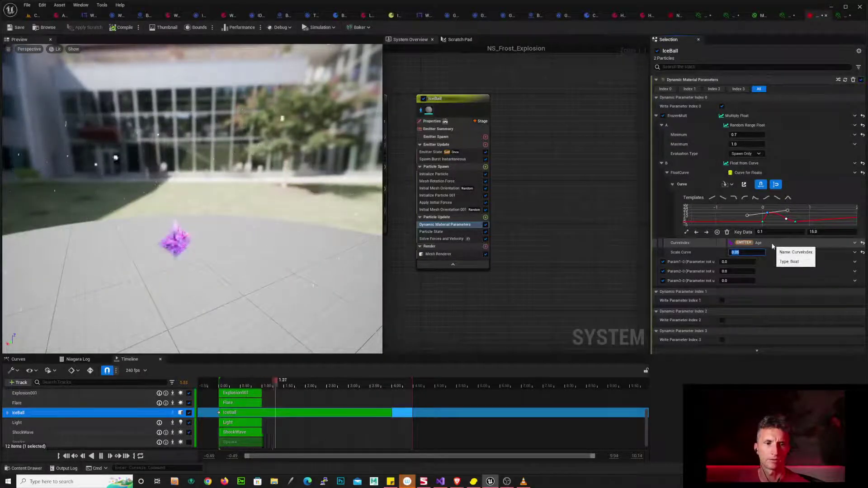
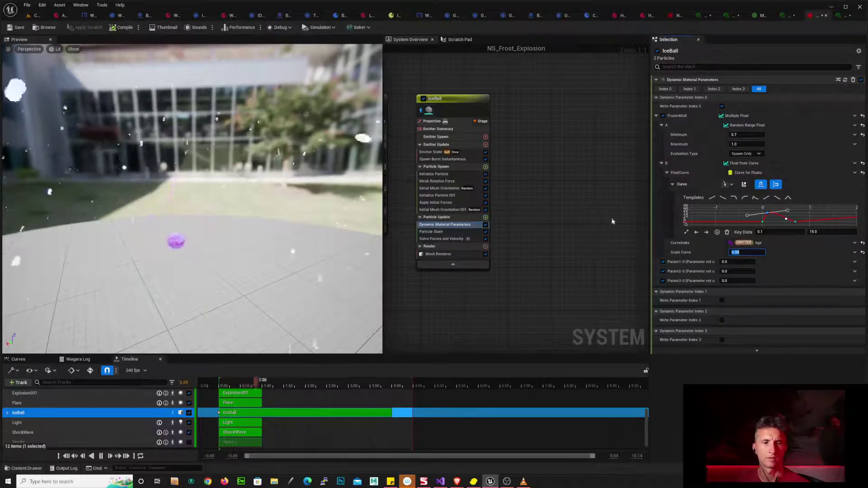
- Move the FrozenMult curve's key with value 5 to time 0.25
click(786, 219)
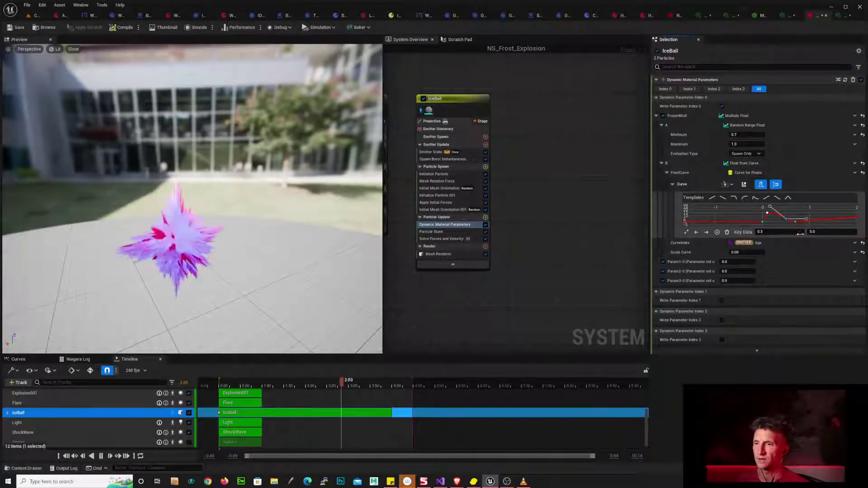
click(790, 233)
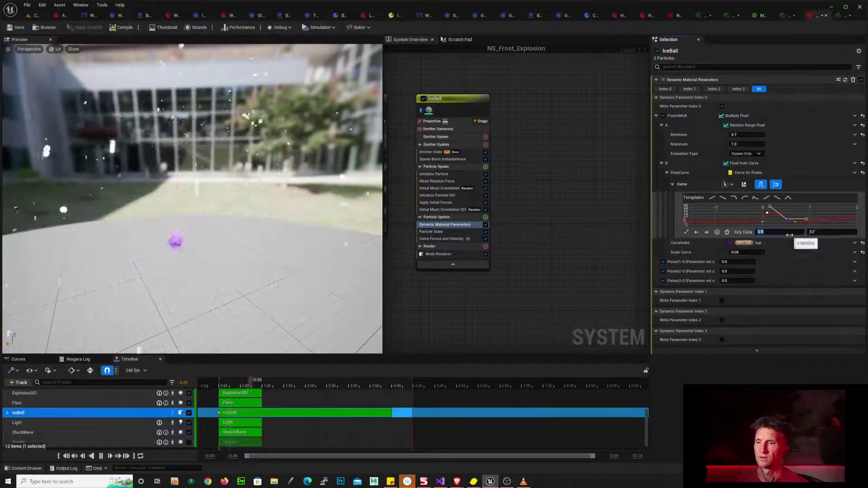
text(.0)
key(BackSpace)
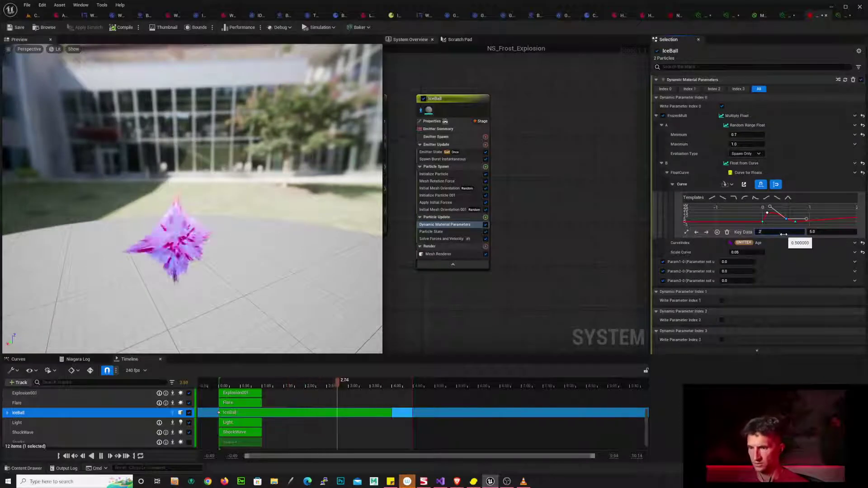
text(25)
key(Return)
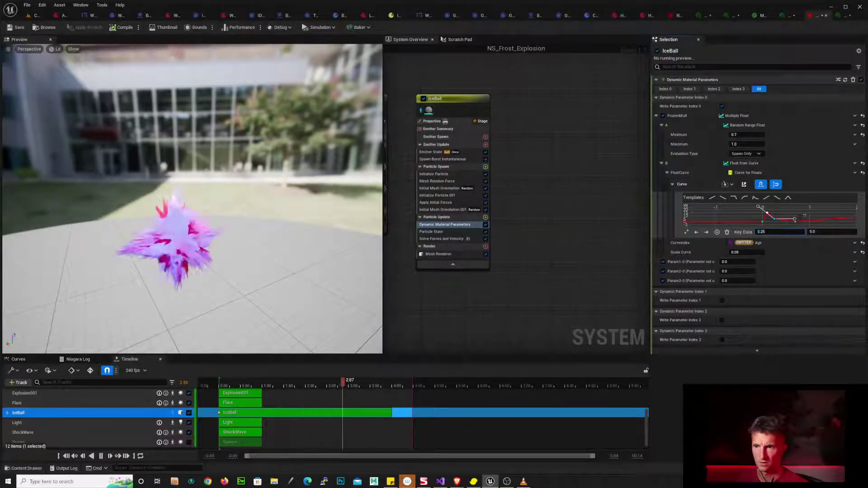
- Set the time of the FrozenMult curve's key with value 0 after the peak to 0.5 and check the burst in the preview
click(796, 222)
click(793, 232)
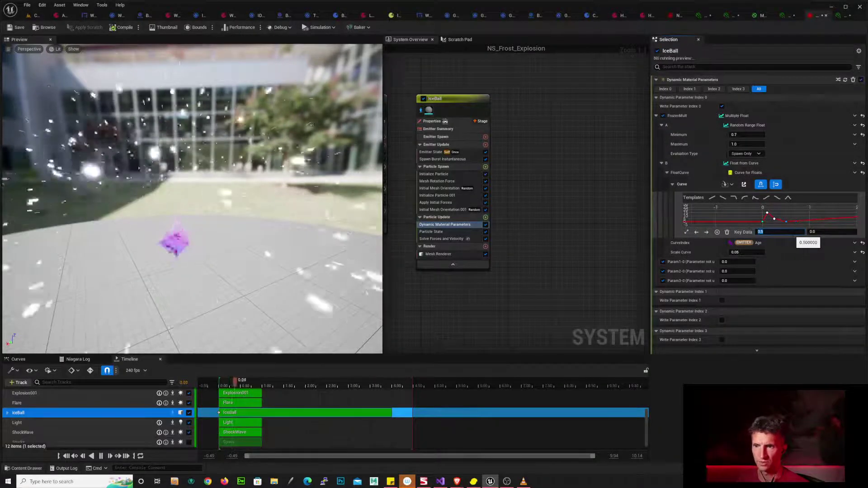
text(.5)
key(Return)
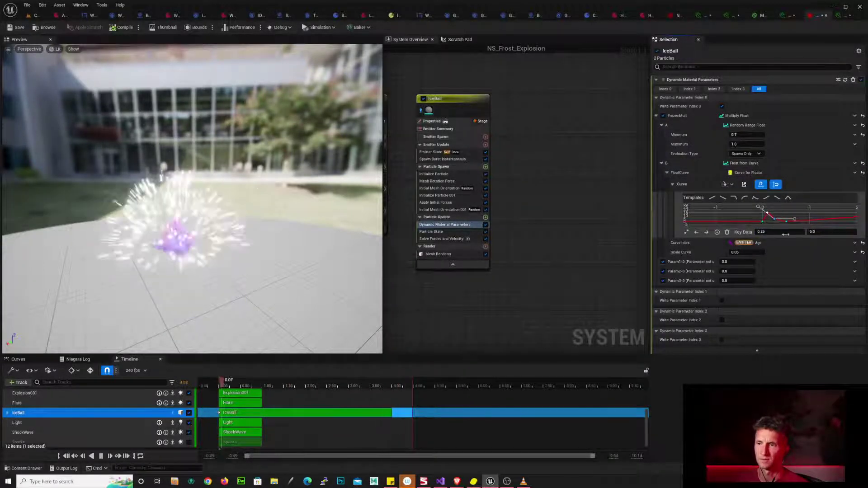
key(alt+Tab)
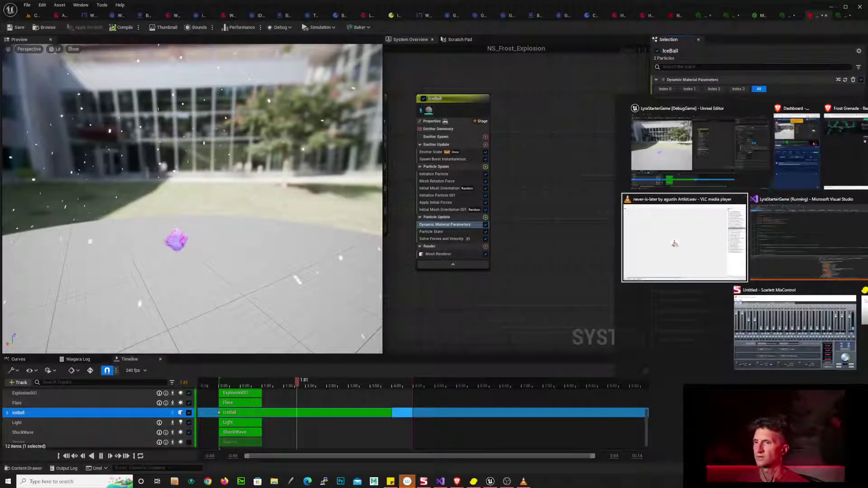
key(Escape)
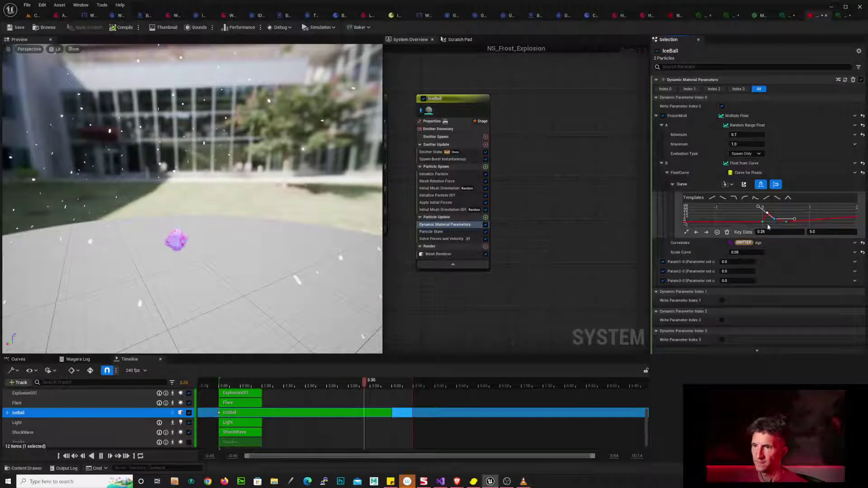
- Try a Scale Curve of 0.1 for the FrozenMult curve and return it to 0.05
click(749, 253)
text(1)
key(BackSpace)
text(0.1)
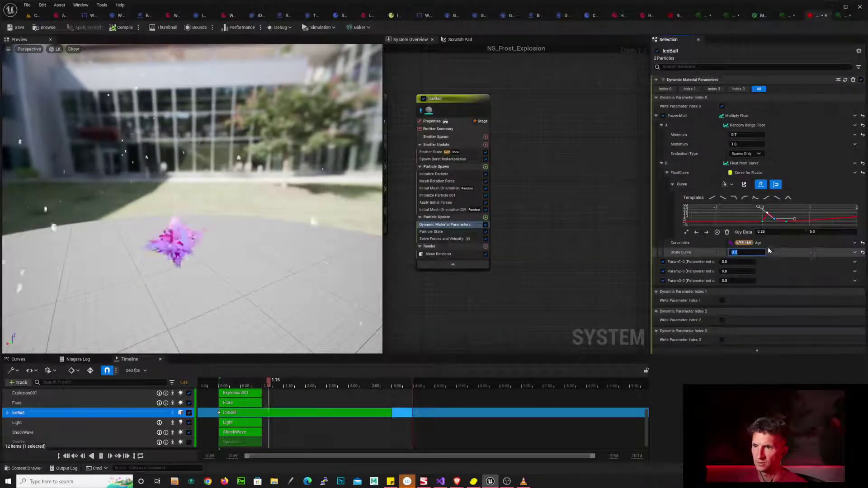
key(Return)
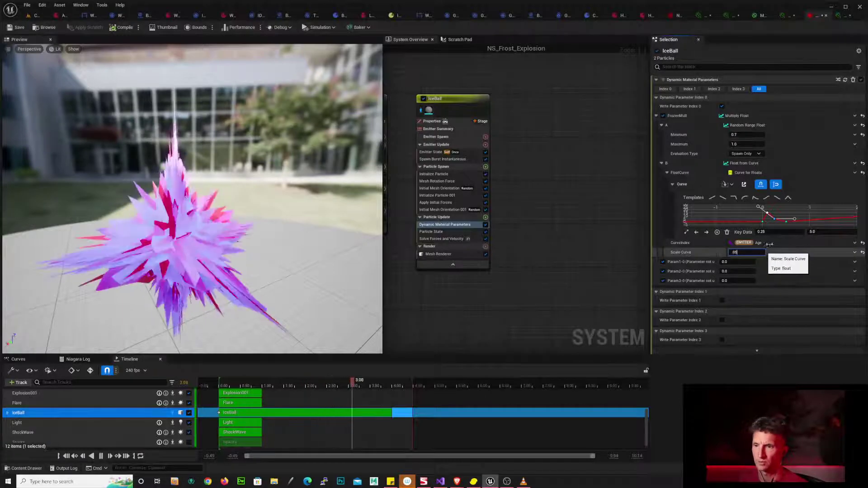
text(0.05)
key(Return)
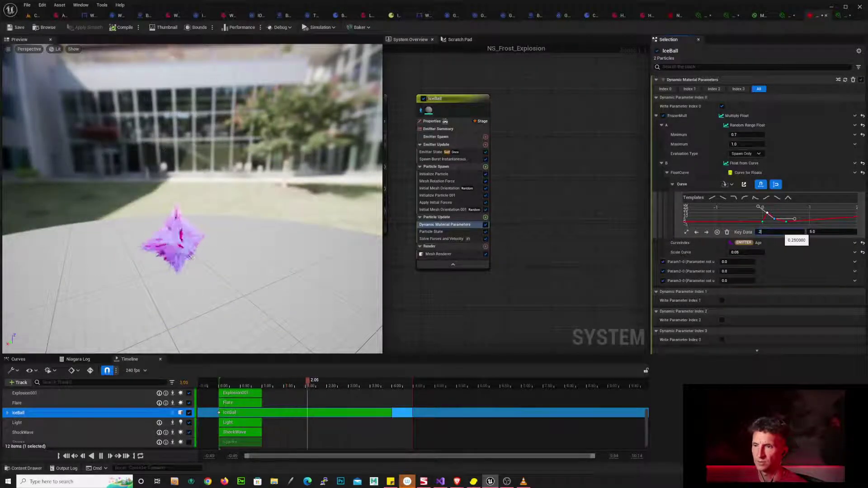
- Move the FrozenMult curve's key with value 5 to time 0.3 and the following key with value 0 to time 0.35
key(Return)
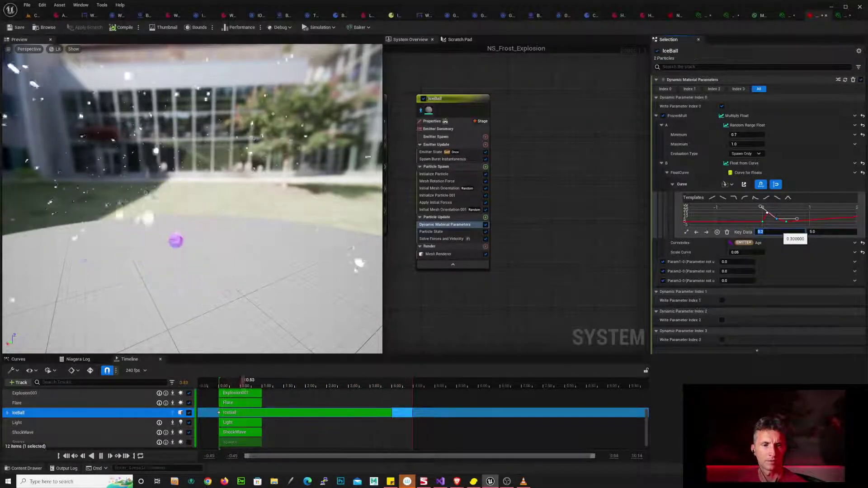
click(786, 221)
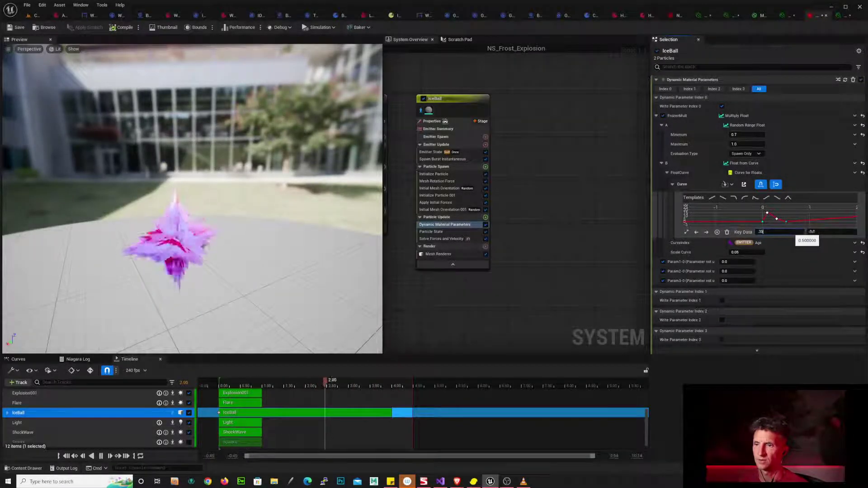
text(.35)
key(Return)
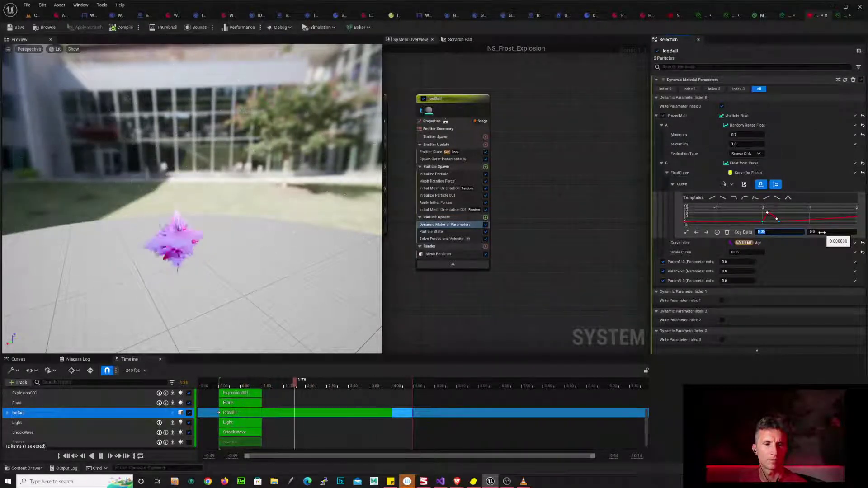
click(780, 222)
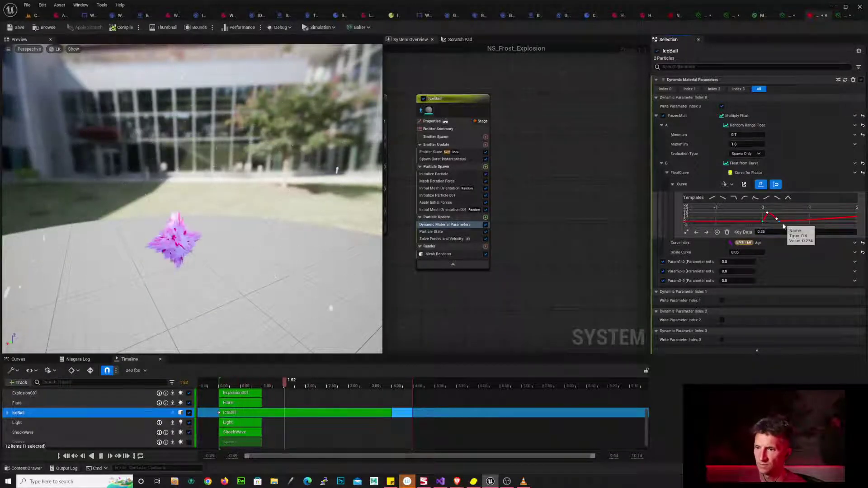
key(1)
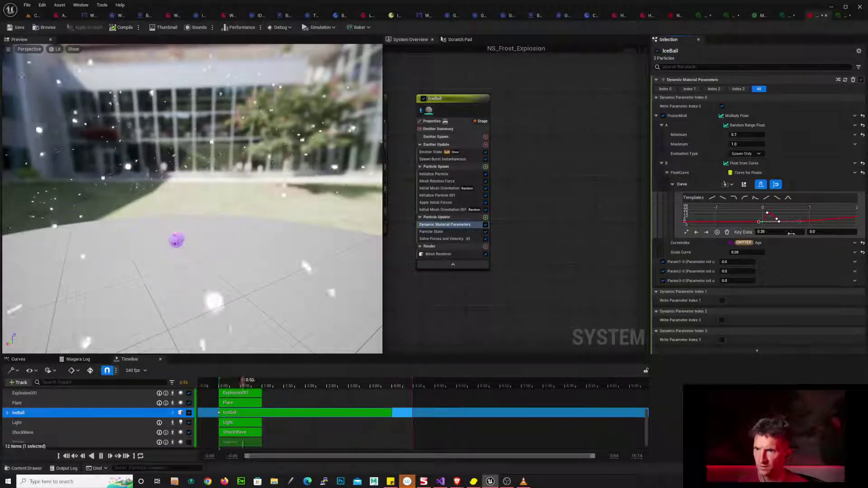
- Enlarge the FrozenMult curve graph and move the key with value 0 after the peak to time 0.4
drag(791, 238, 791, 309)
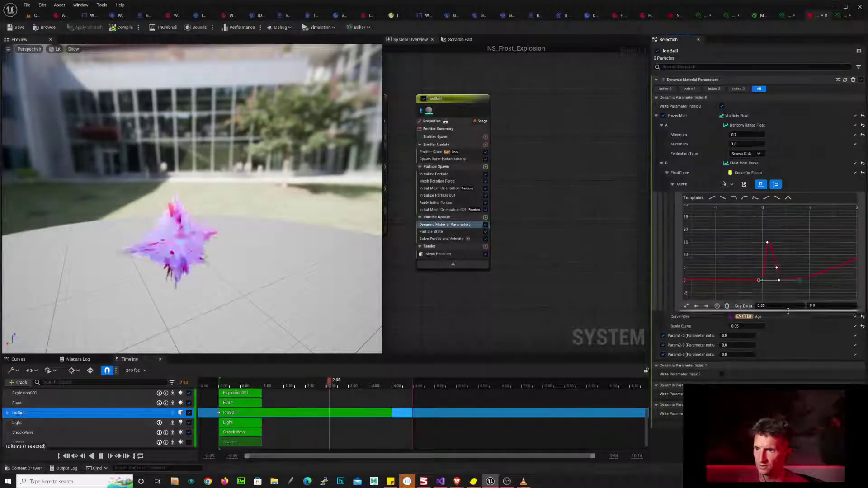
right_drag(800, 242, 744, 221)
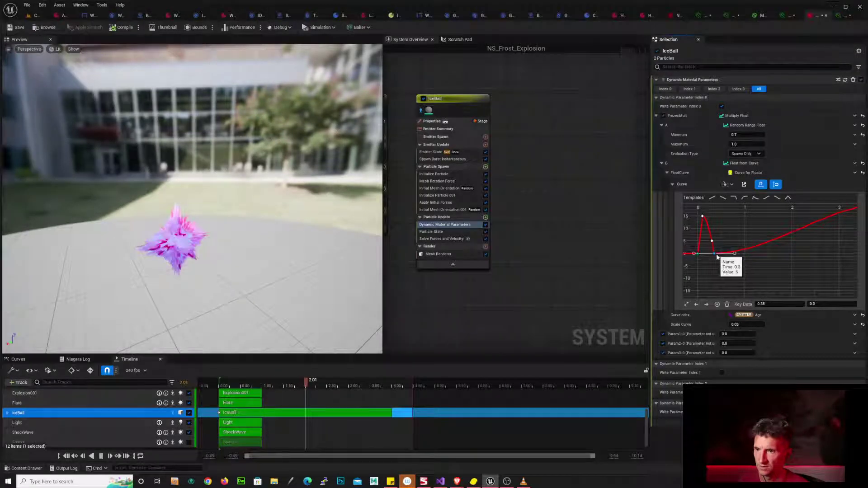
drag(717, 255, 717, 255)
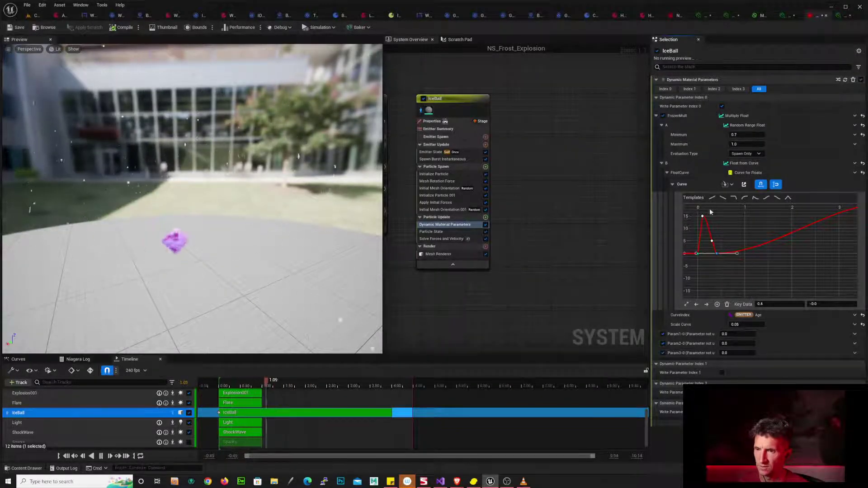
- Level the tangents of the FrozenMult curve's peak key at time 0.1 with value 15
right_drag(715, 208, 765, 231)
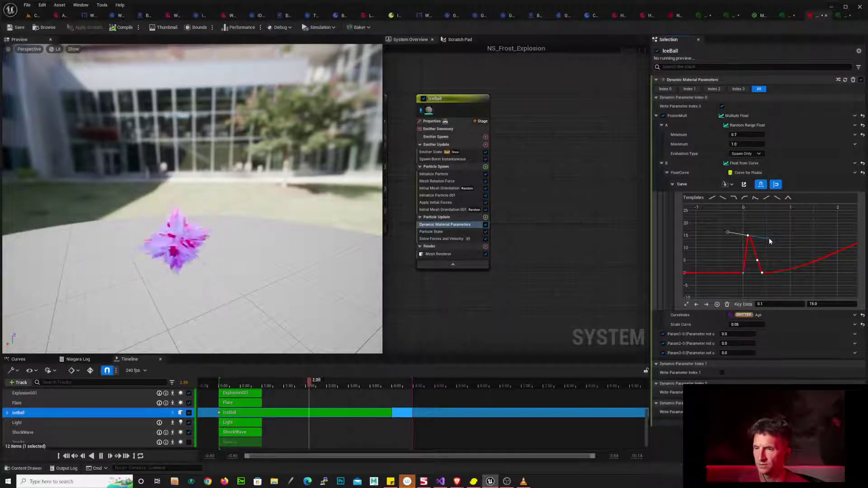
drag(769, 237, 768, 235)
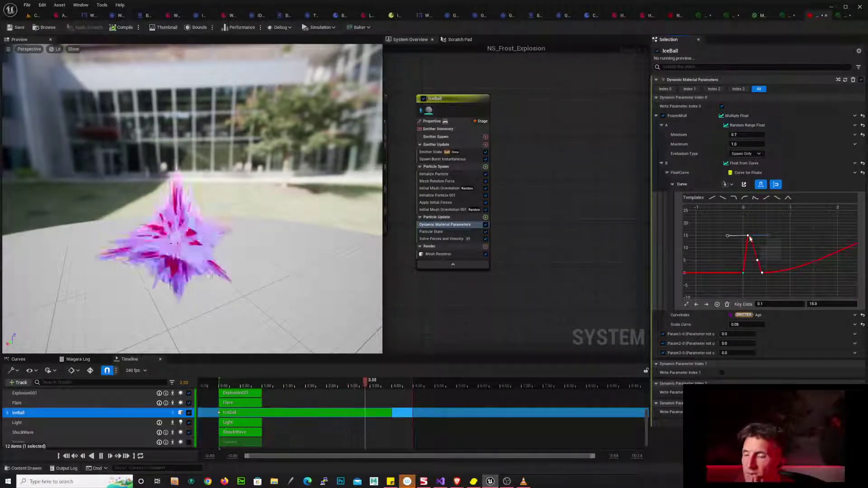
- Try to lower the FrozenMult curve's key at time 0 below zero and undo the change
click(744, 273)
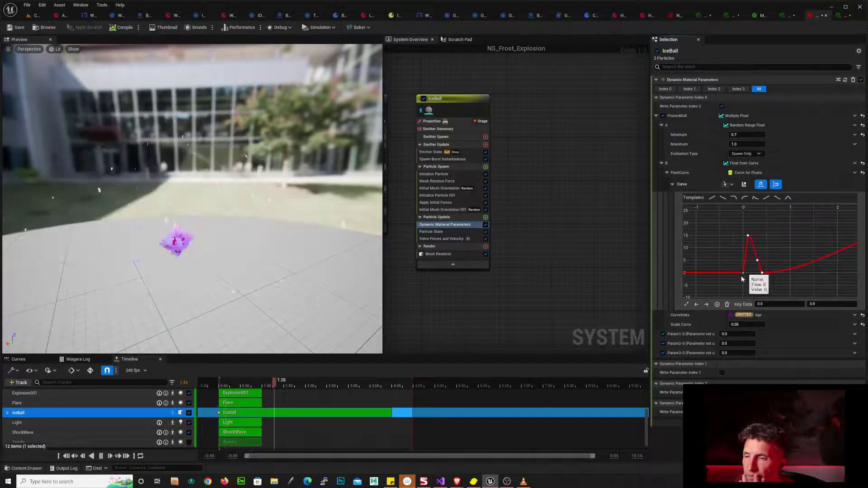
drag(747, 278, 749, 276)
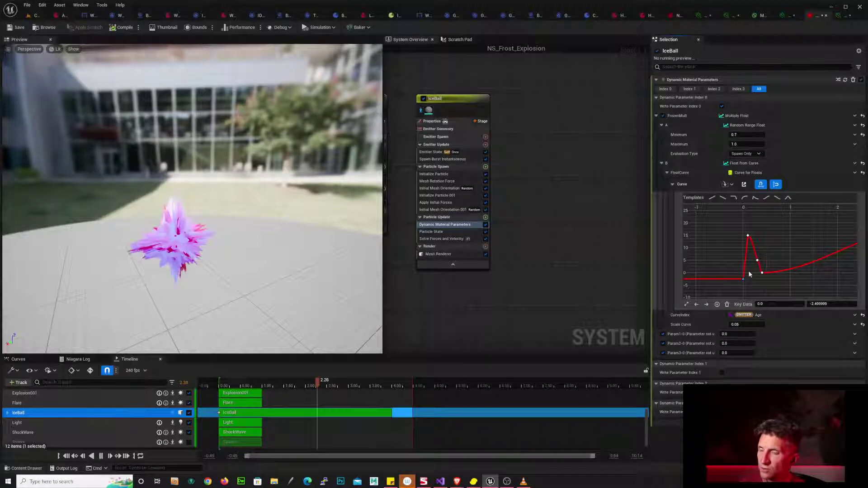
key(ctrl+z)
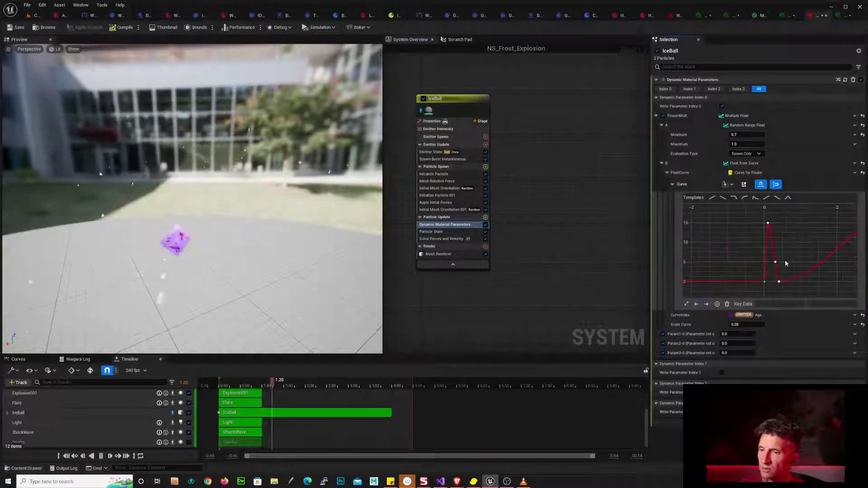
- Change the FrozenMult curve's key at time 0 to Break interpolation and check the peak key's tangents
right_click(766, 283)
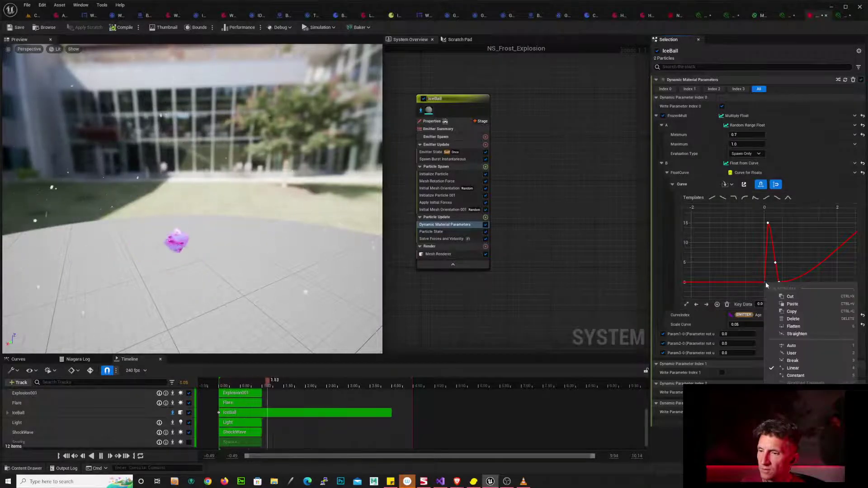
click(796, 361)
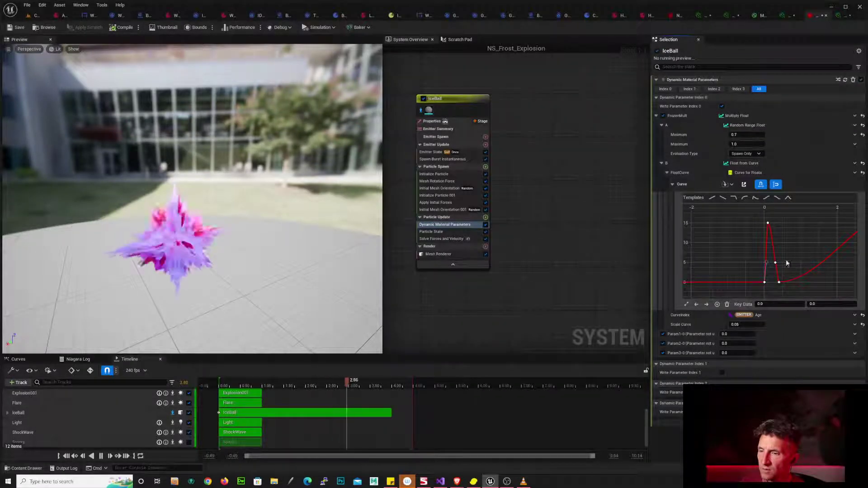
click(768, 223)
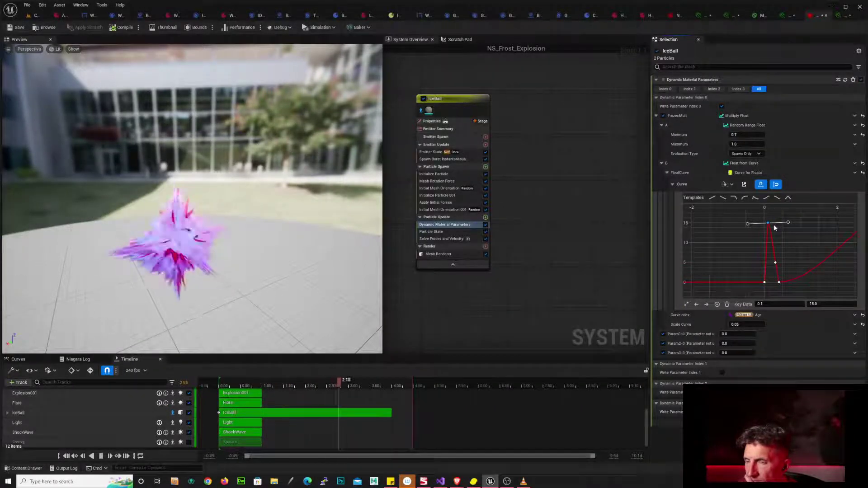
- Set the time of the FrozenMult curve's key with value 0 after the peak to 0.45 and of the key with value 5 to 0.25
click(776, 263)
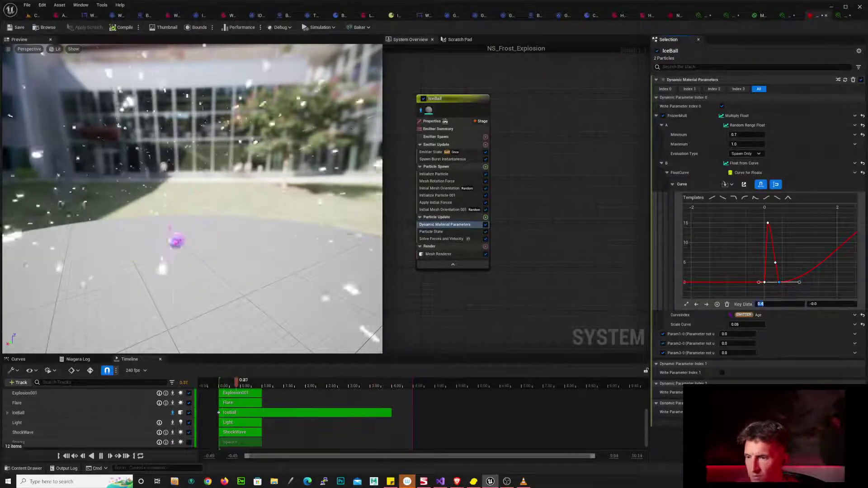
click(796, 305)
text(.45)
key(Return)
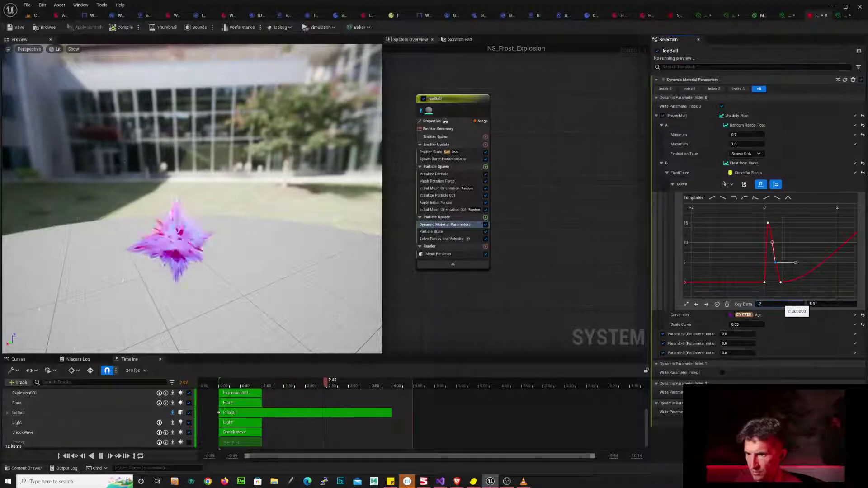
key(Return)
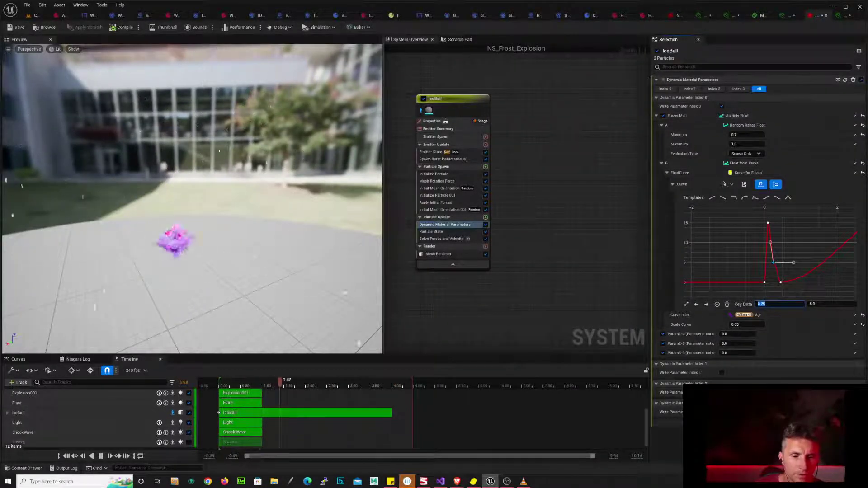
- Move Flare and the neighbouring emitter nodes ahead of Explosion001 closer to the system node in the overview
scroll(438, 304, down, 6)
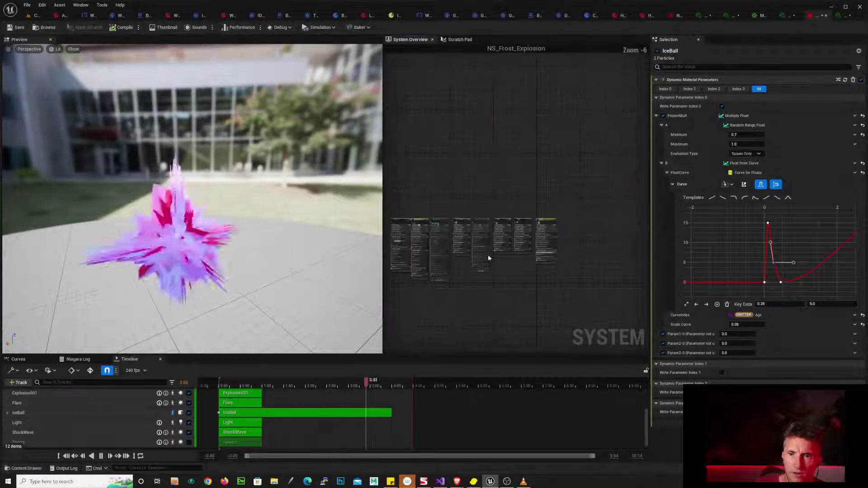
scroll(421, 196, up, 5)
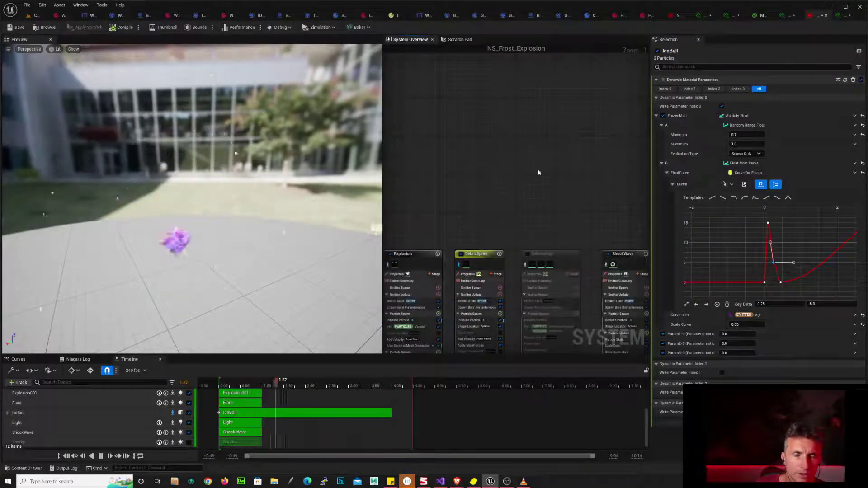
right_drag(515, 212, 678, 130)
scroll(564, 138, down, 2)
right_drag(552, 126, 520, 132)
drag(436, 165, 403, 155)
drag(520, 162, 462, 157)
drag(561, 166, 503, 166)
right_drag(503, 166, 339, 182)
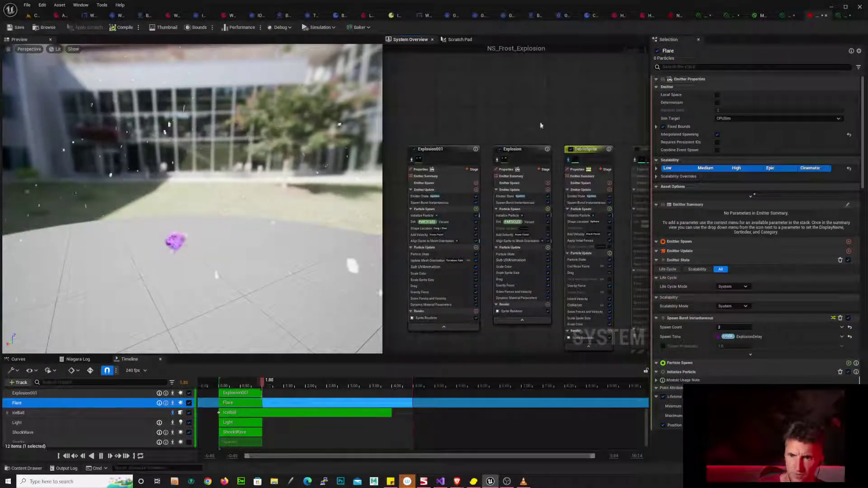
- Duplicate the DebrisSprite emitter in the system overview
mouse_move(616, 130)
right_down()
mouse_move(504, 129)
mouse_move(470, 116)
right_up()
scroll(534, 111, down, 4)
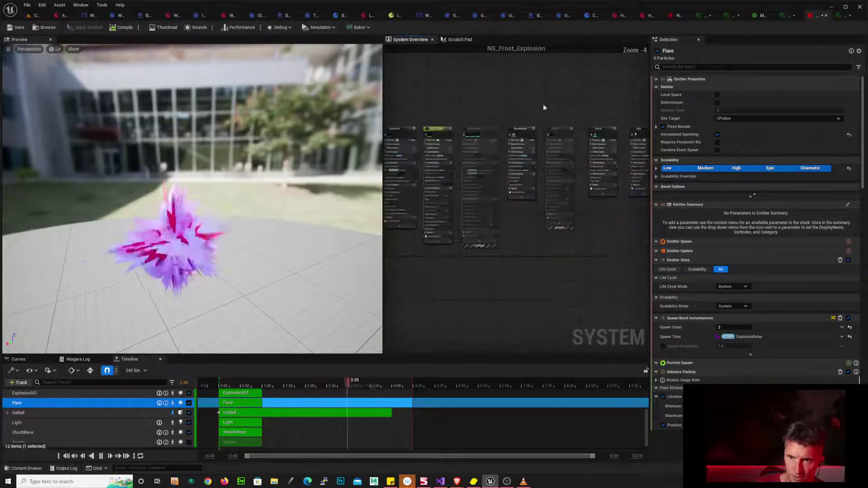
click(425, 134)
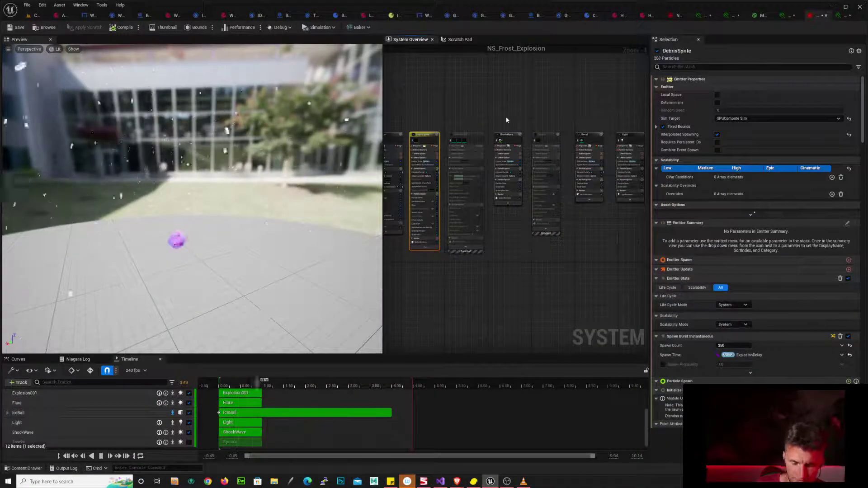
right_drag(439, 108, 569, 112)
scroll(569, 114, up, 3)
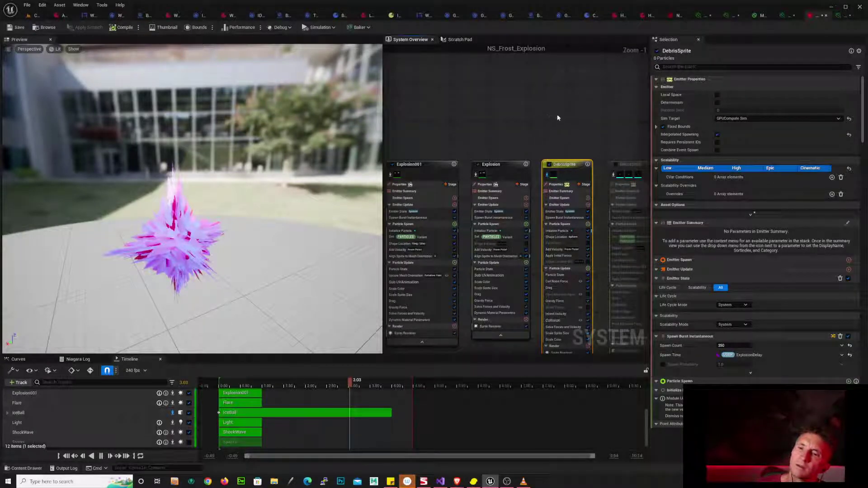
key(ctrl+d)
right_drag(550, 121, 545, 110)
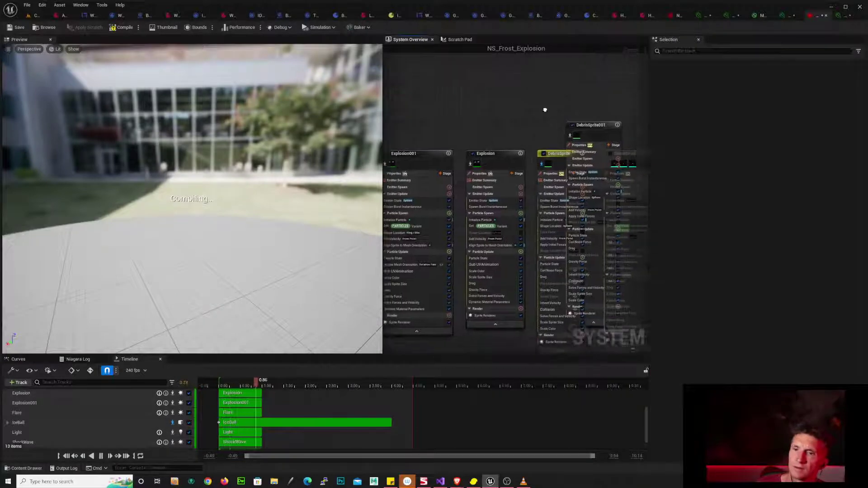
- Place the duplicated DebrisSprite001 emitter in the free space above the row of other emitters
scroll(580, 111, down, 3)
drag(571, 111, 457, 178)
right_drag(506, 70, 526, 144)
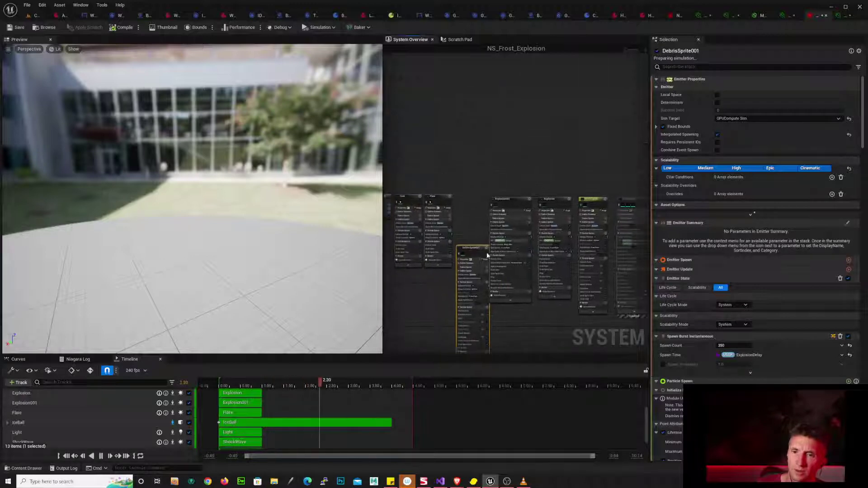
drag(479, 250, 475, 72)
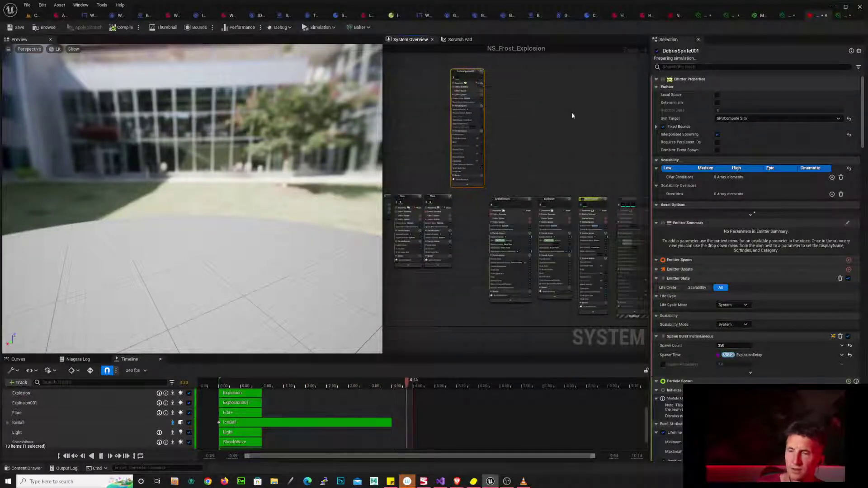
- Move the IceBall emitter from the end of the row to beside DebrisSprite001
right_drag(602, 139, 384, 161)
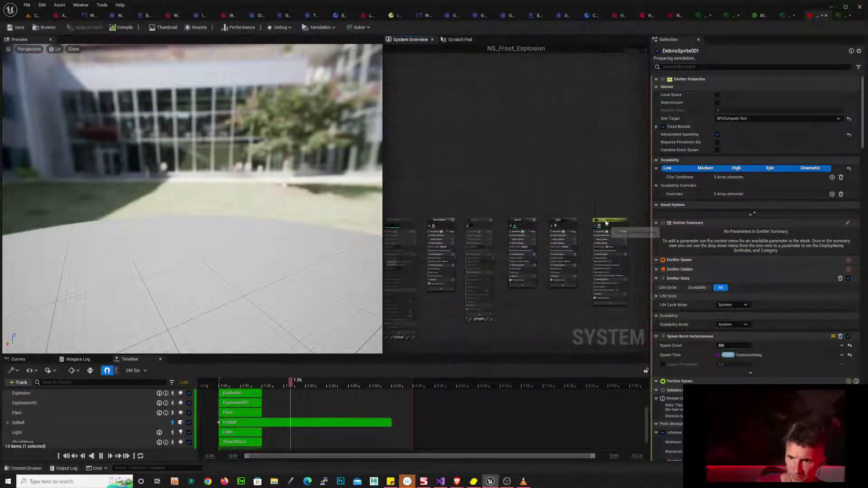
drag(606, 222, 425, 100)
right_drag(500, 106, 625, 141)
drag(622, 138, 465, 133)
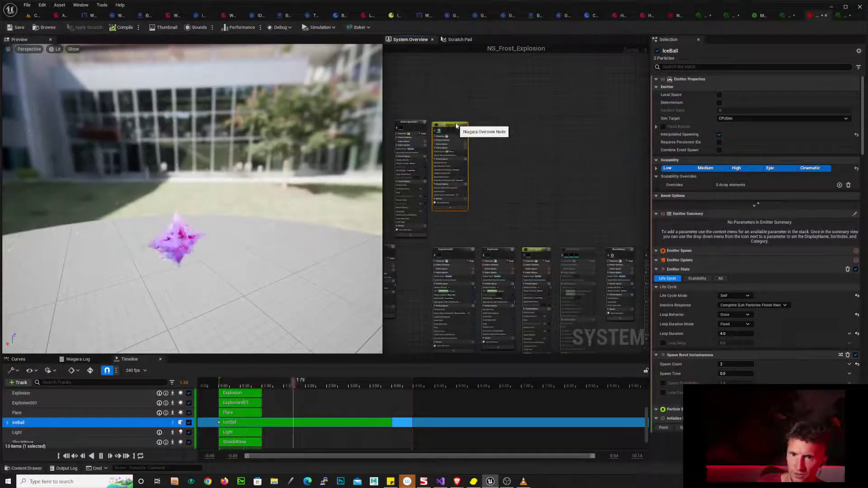
right_drag(533, 181, 553, 148)
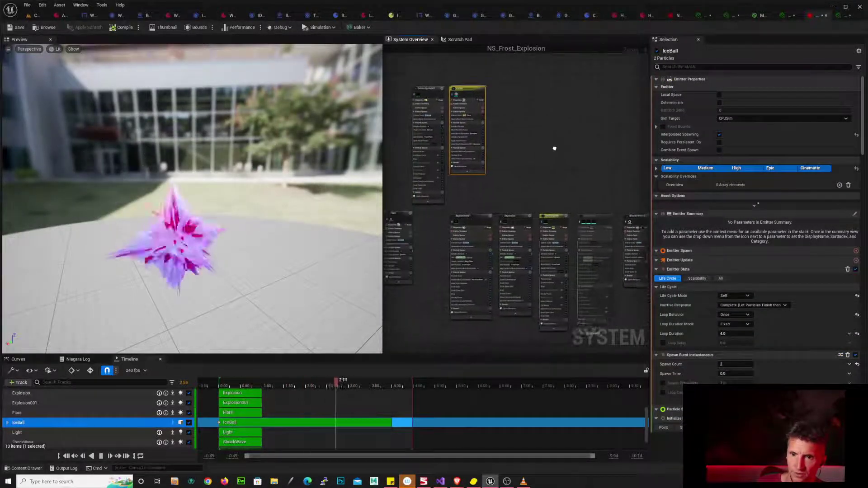
- Turn off isolation for the original DebrisSprite emitter and isolate DebrisSprite001 along with IceBall
right_click(558, 216)
click(580, 236)
right_drag(514, 102, 585, 160)
right_click(507, 151)
click(525, 169)
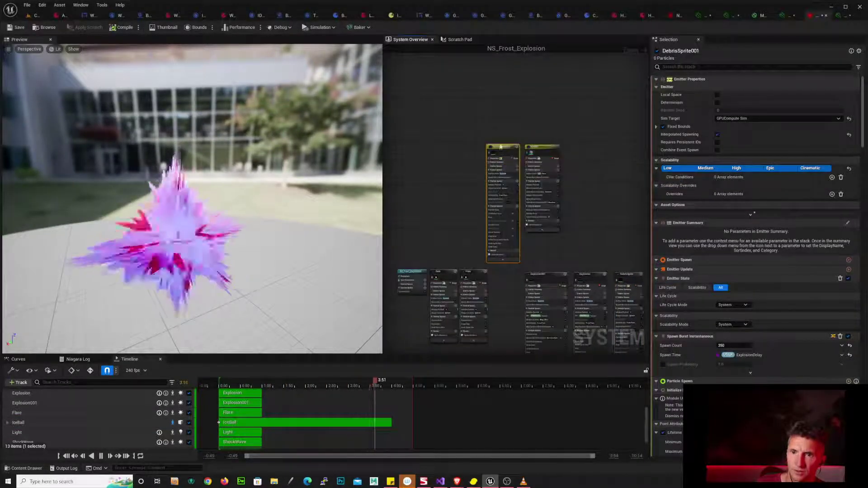
- Delete the disabled Point Force module from DebrisSprite001's Particle Spawn stack and reselect the emitter
scroll(438, 132, up, 3)
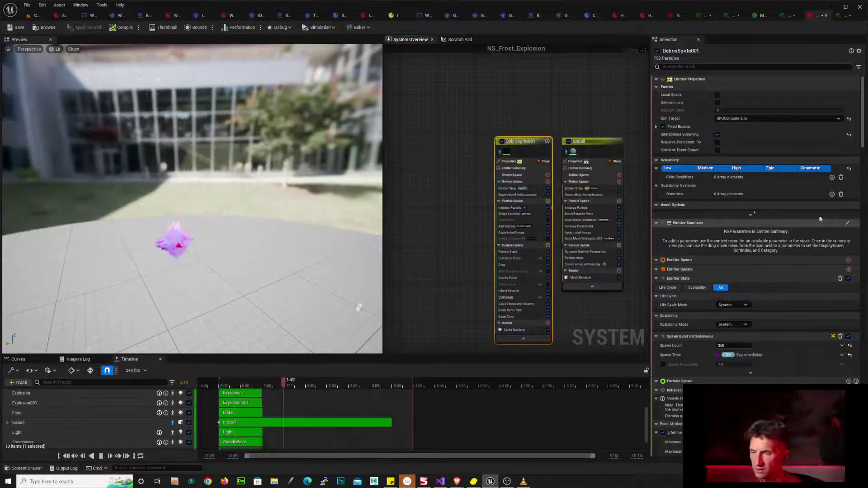
scroll(753, 222, down, 4)
scroll(756, 253, down, 3)
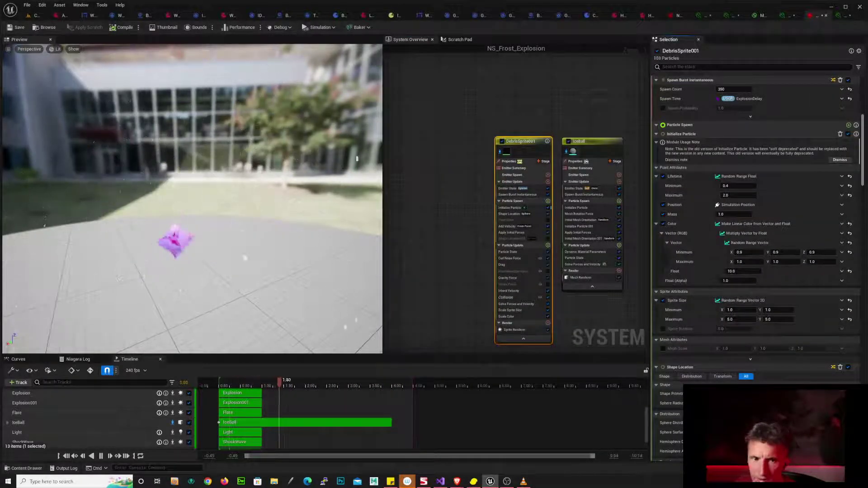
scroll(755, 226, down, 1)
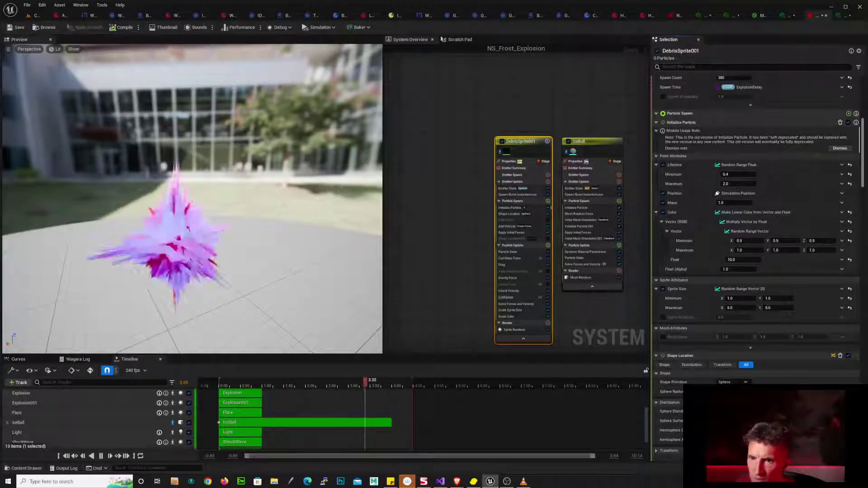
scroll(756, 226, down, 3)
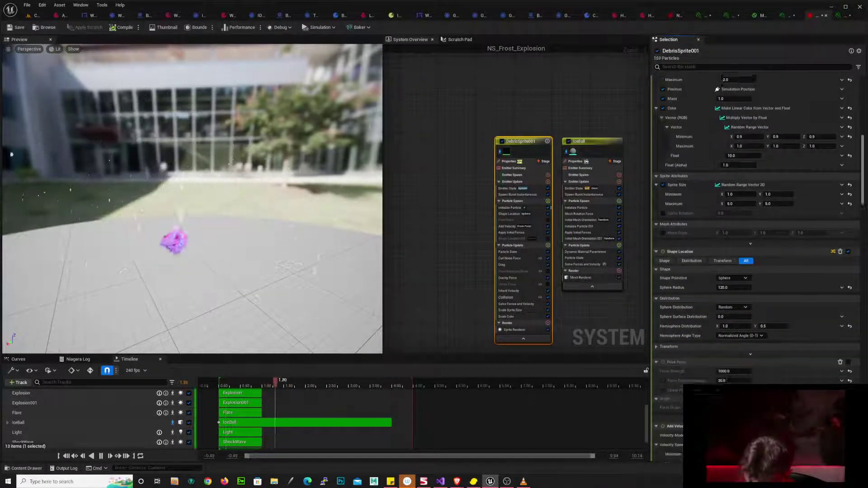
scroll(867, 209, down, 2)
drag(867, 210, 866, 226)
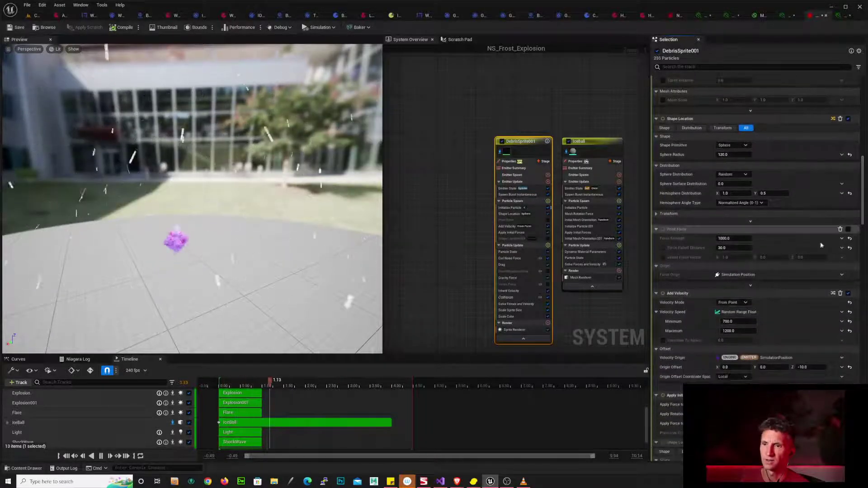
click(841, 229)
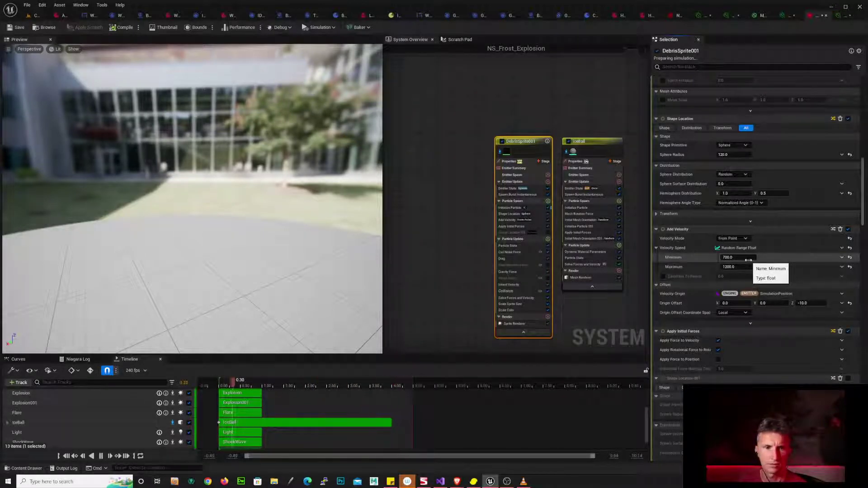
click(555, 104)
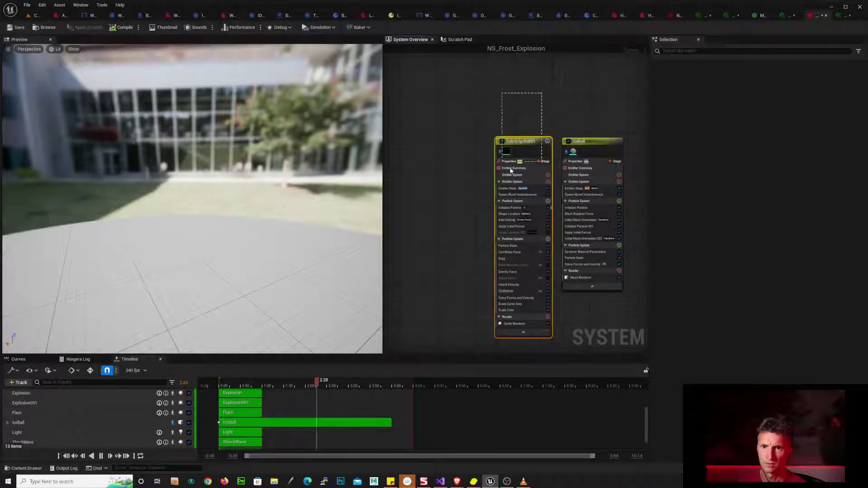
drag(511, 171, 503, 163)
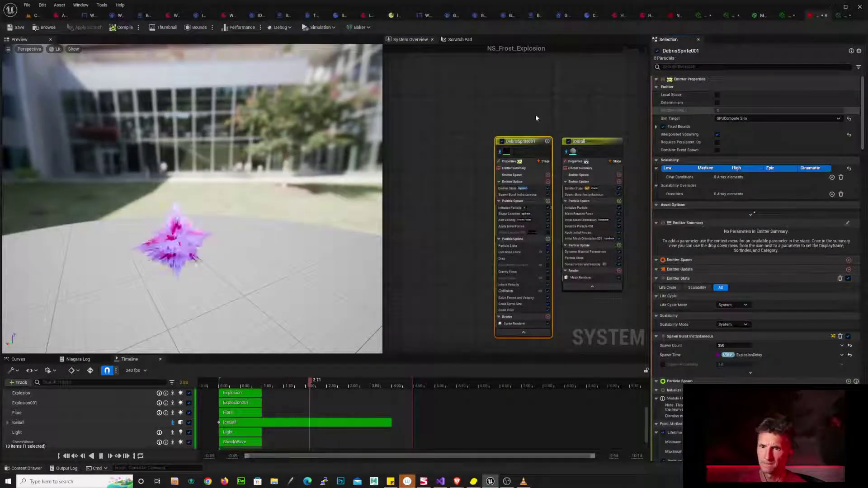
- Set the Spawn Burst Instantaneous spawn count of DebrisSprite001 to 150
scroll(764, 243, down, 2)
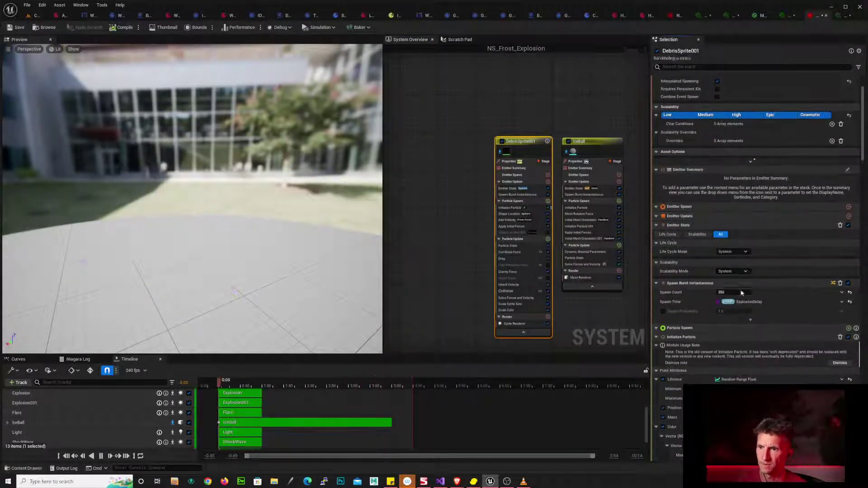
double_click(728, 293)
text(150)
key(Return)
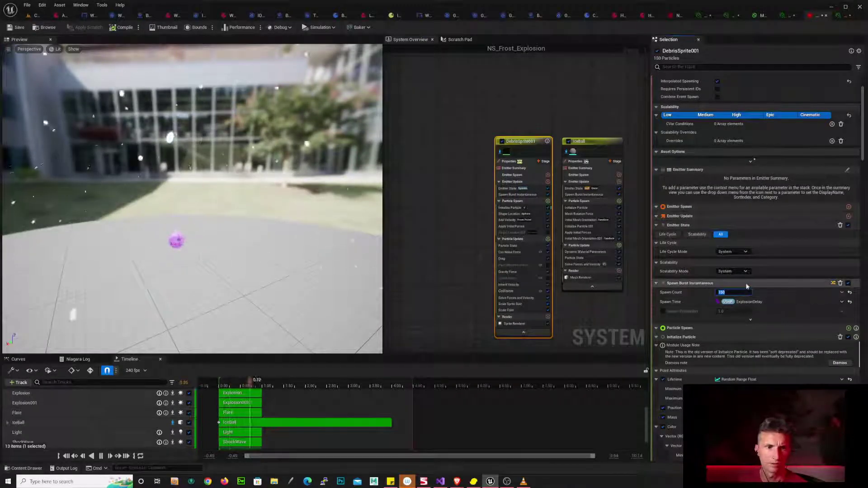
- Set the maximum of DebrisSprite001's random sprite size to 2.5 in both X and Y in Initialize Particle
scroll(765, 265, down, 10)
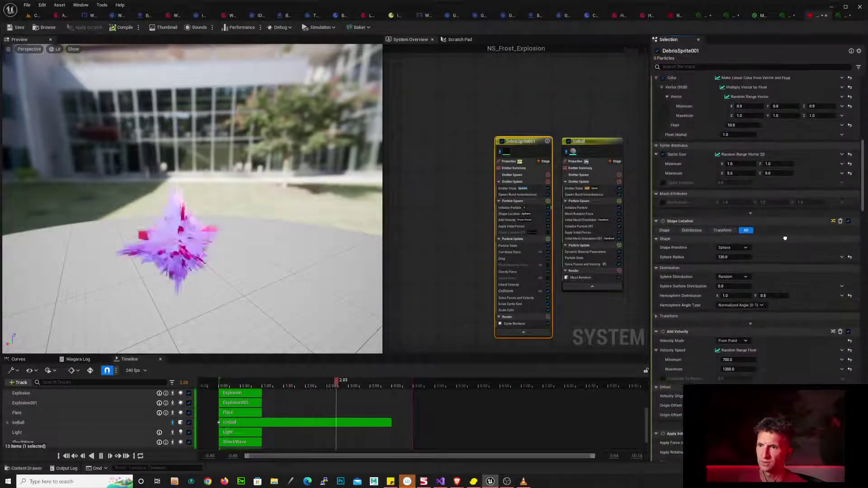
scroll(785, 277, up, 1)
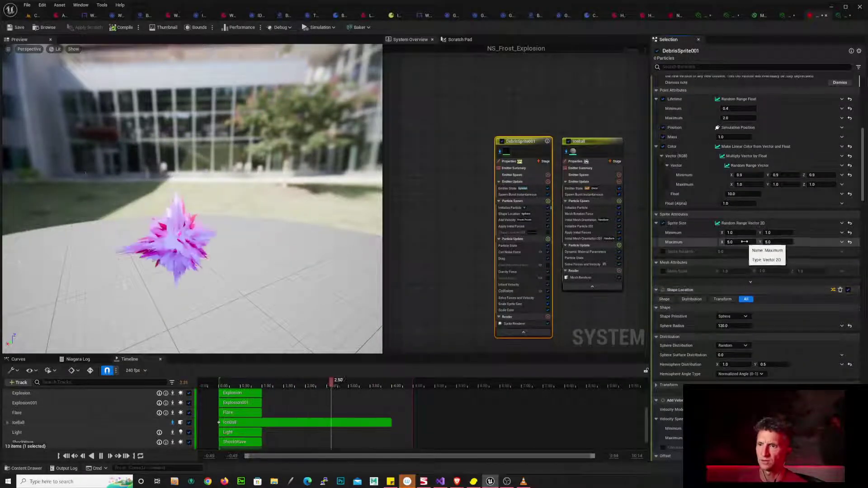
text(2.5)
click(779, 243)
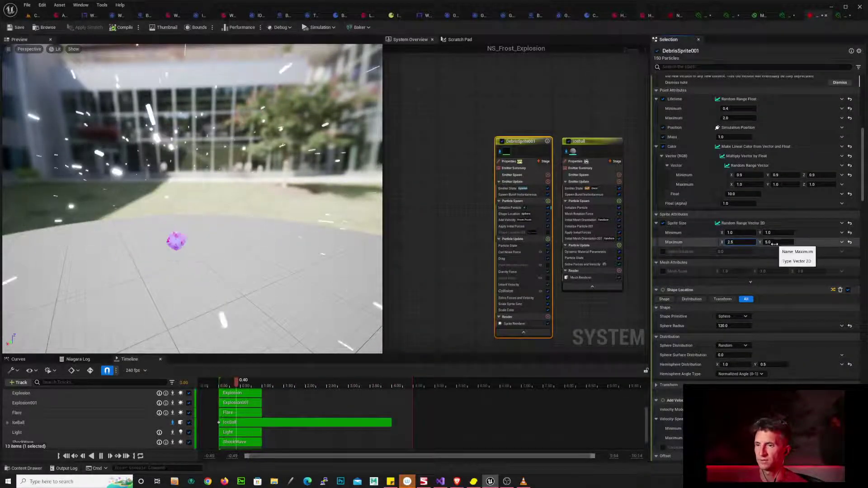
text(2.5)
key(Return)
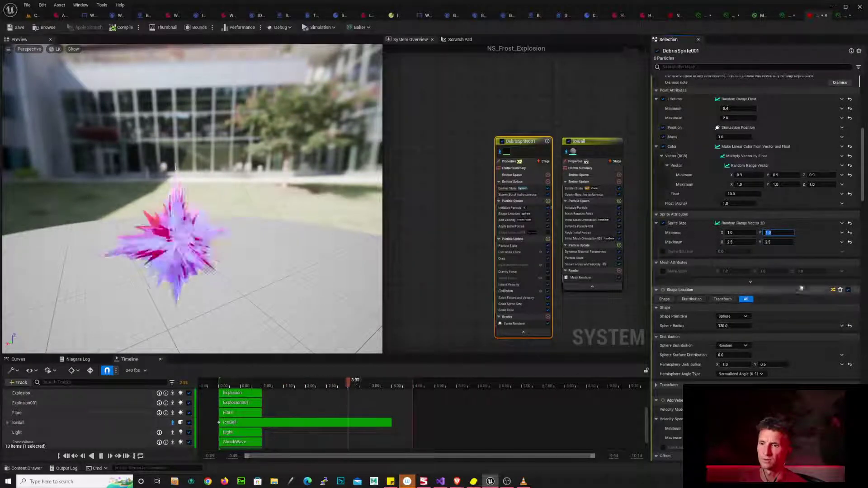
- Set the sphere radius of DebrisSprite001's disabled Shape Location 001 module to 20
scroll(801, 287, down, 6)
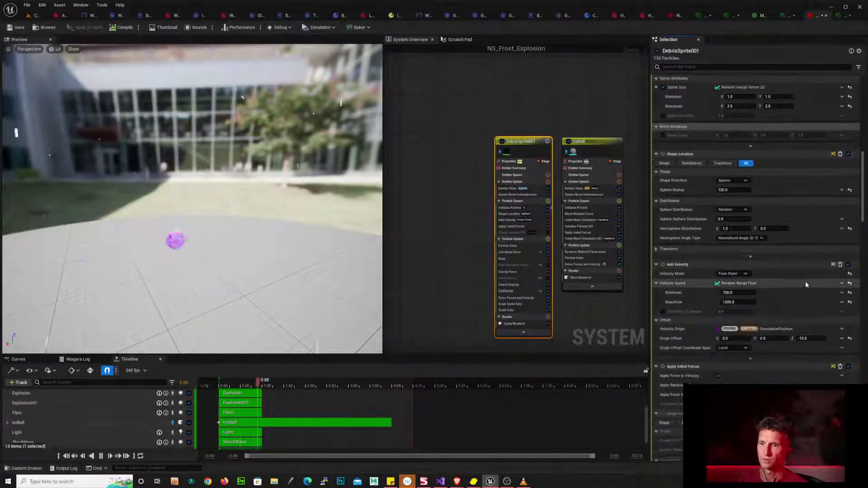
scroll(805, 282, down, 2)
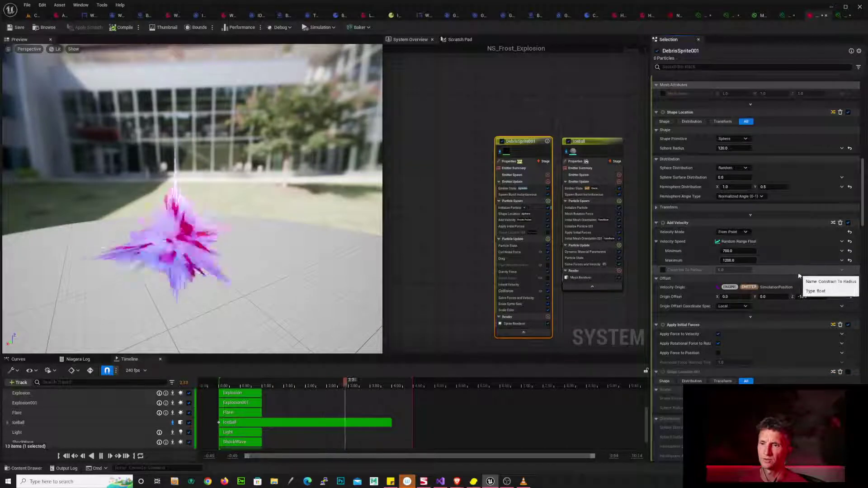
scroll(806, 246, down, 2)
scroll(808, 223, down, 2)
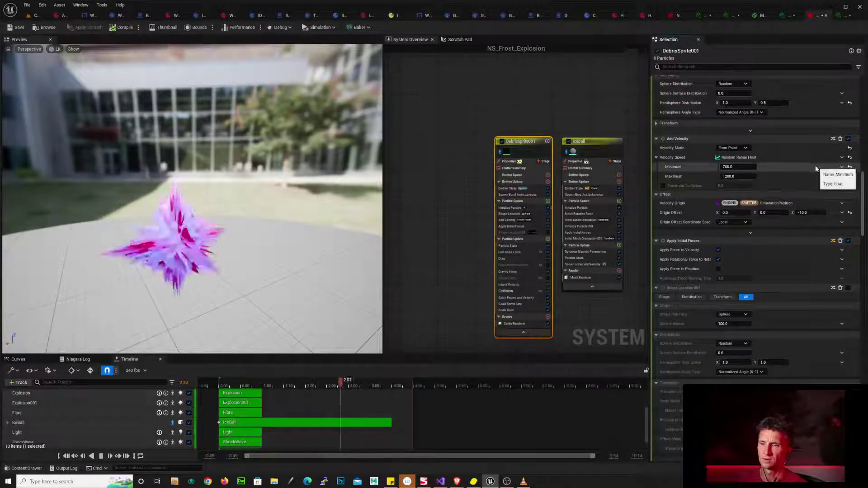
click(728, 324)
text(20)
key(Return)
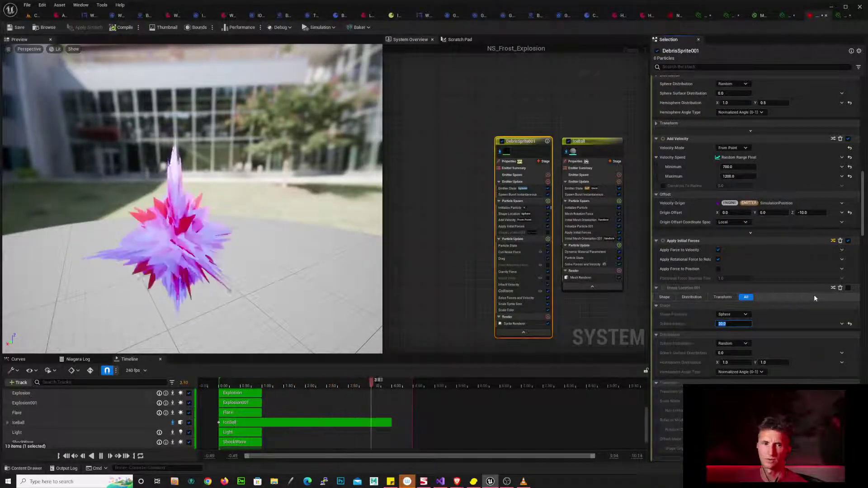
- Delete the disabled Shape Location 001 and Vortex Force modules from the DebrisSprite001 emitter
scroll(807, 297, down, 3)
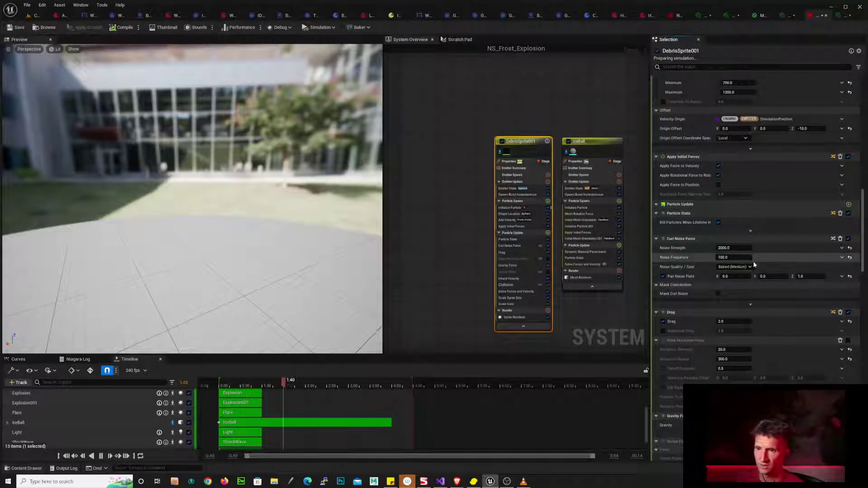
click(849, 239)
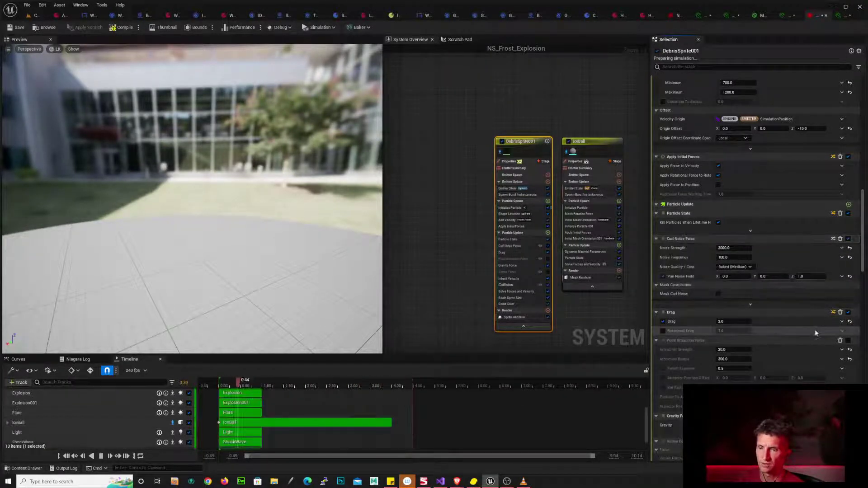
right_drag(808, 359, 807, 284)
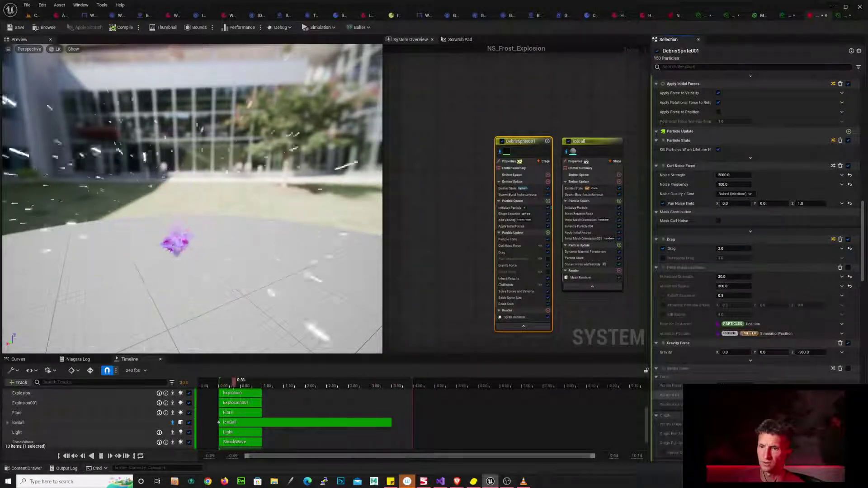
right_drag(798, 362, 799, 311)
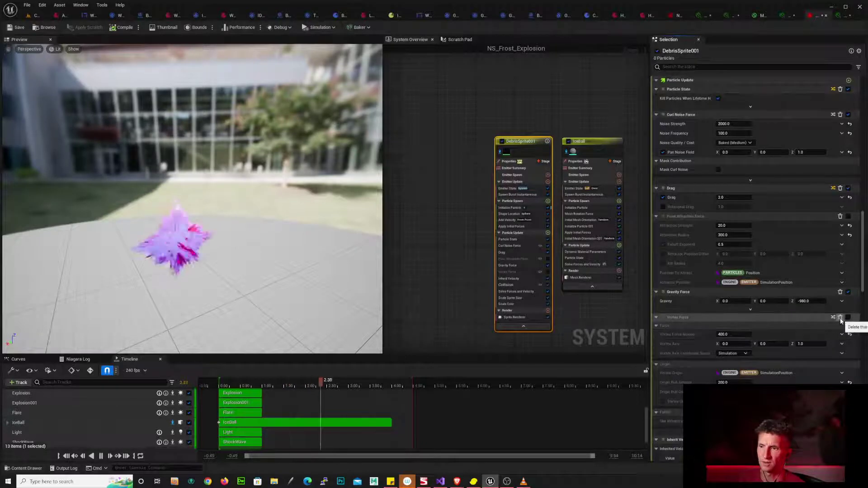
click(840, 317)
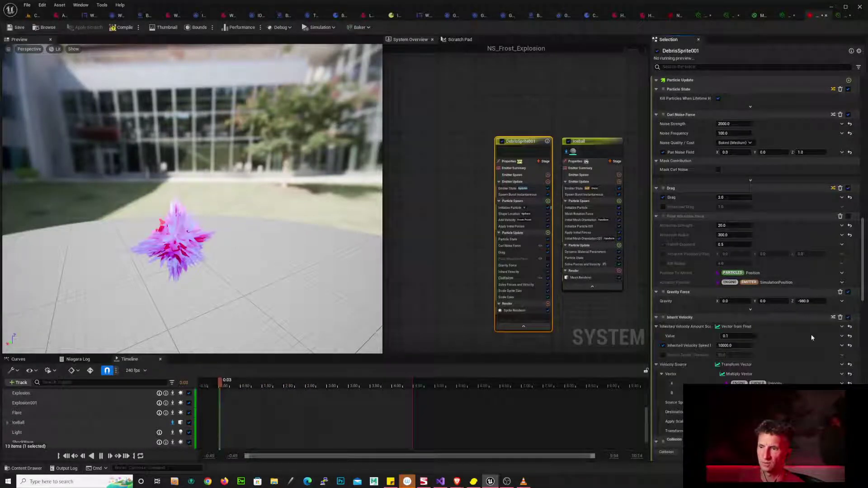
- Disable Curl Noise Force on DebrisSprite001 and set its Add Velocity speed range to a minimum of 350 and a maximum of 600
scroll(812, 268, down, 3)
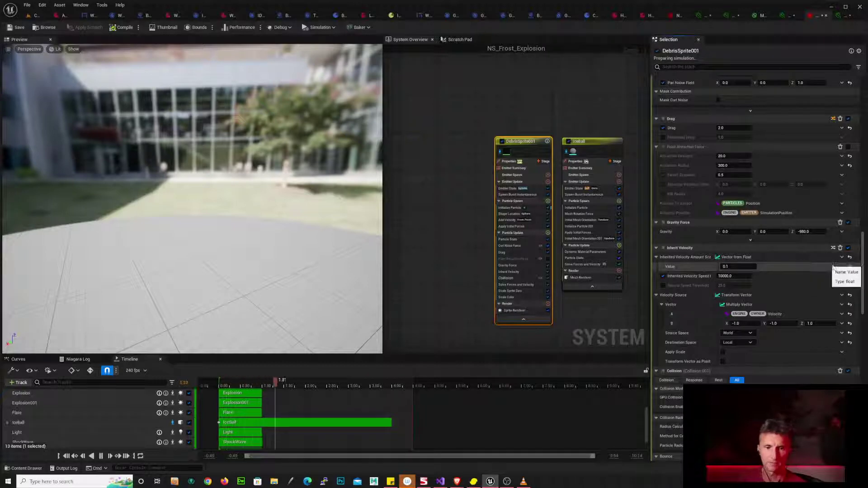
scroll(801, 235, up, 5)
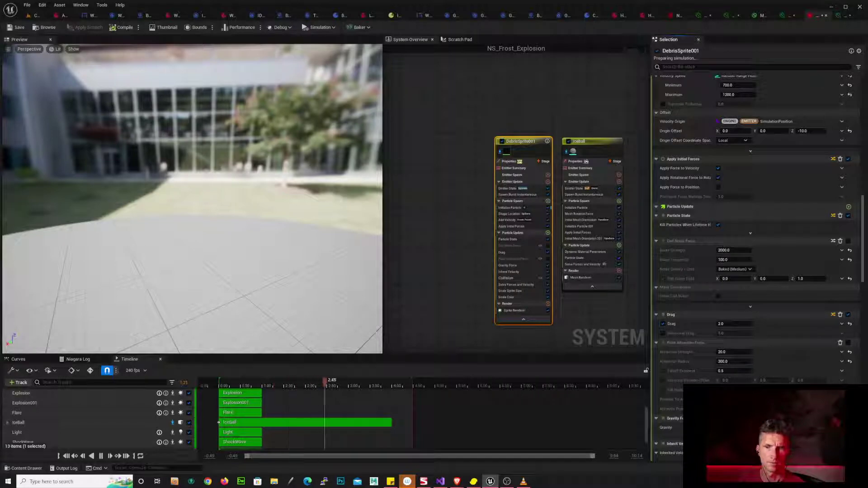
scroll(808, 244, up, 2)
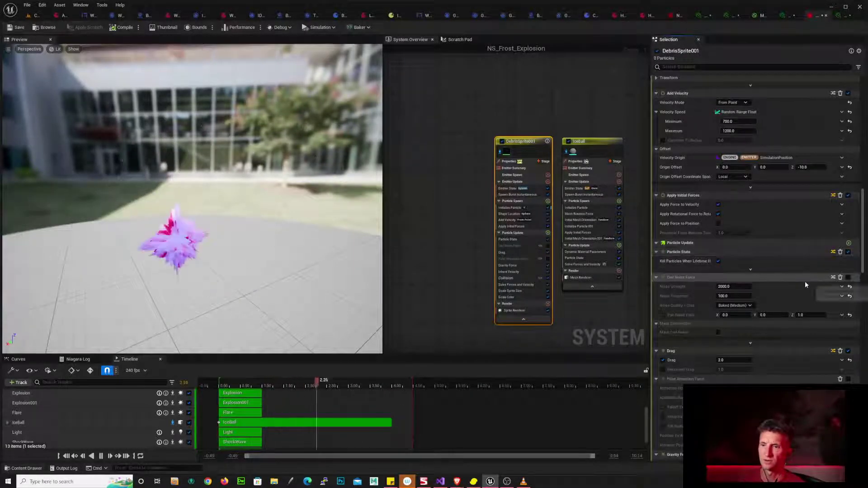
scroll(806, 281, up, 3)
scroll(788, 272, up, 2)
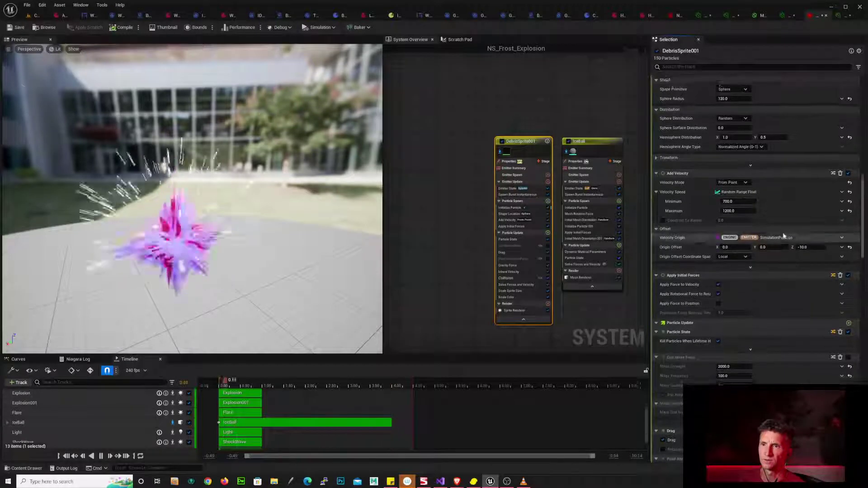
click(748, 202)
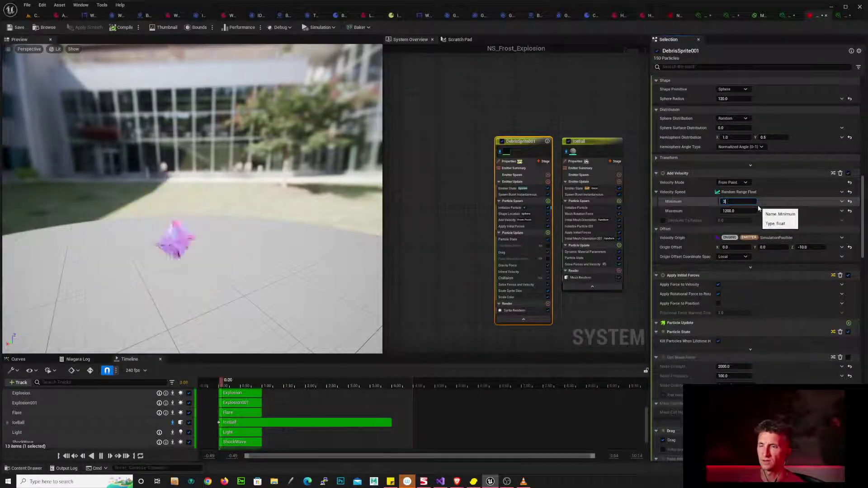
text(350)
click(749, 211)
text(6)
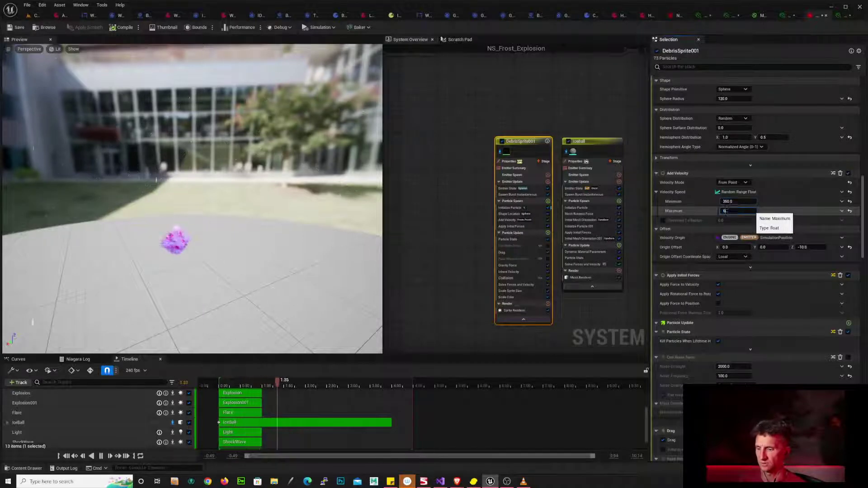
text(00)
key(Return)
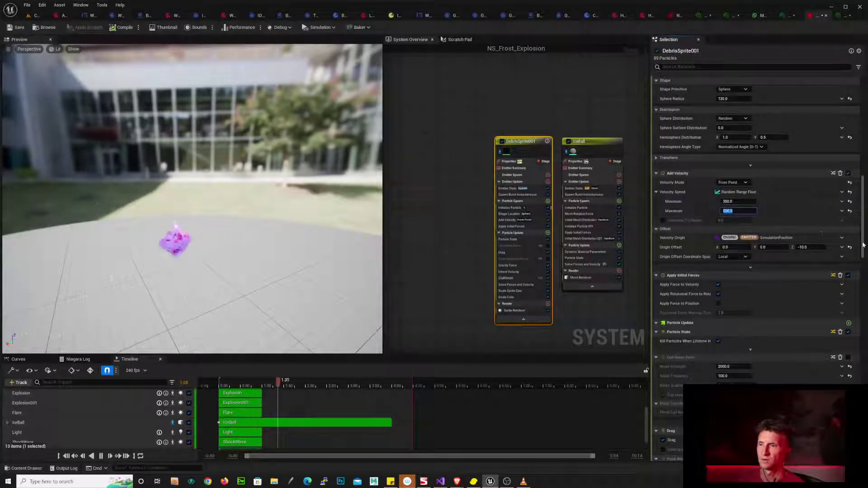
- Set the sphere radius of DebrisSprite001's Shape Location module to 20
drag(863, 242, 866, 241)
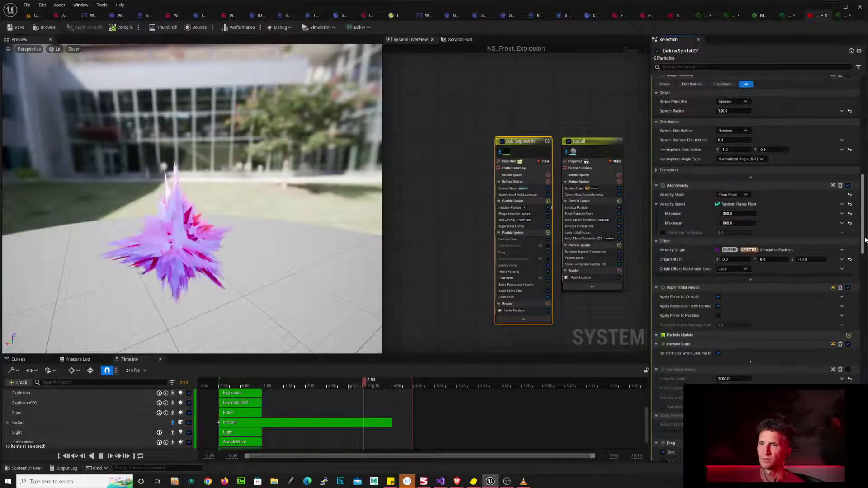
scroll(776, 162, up, 5)
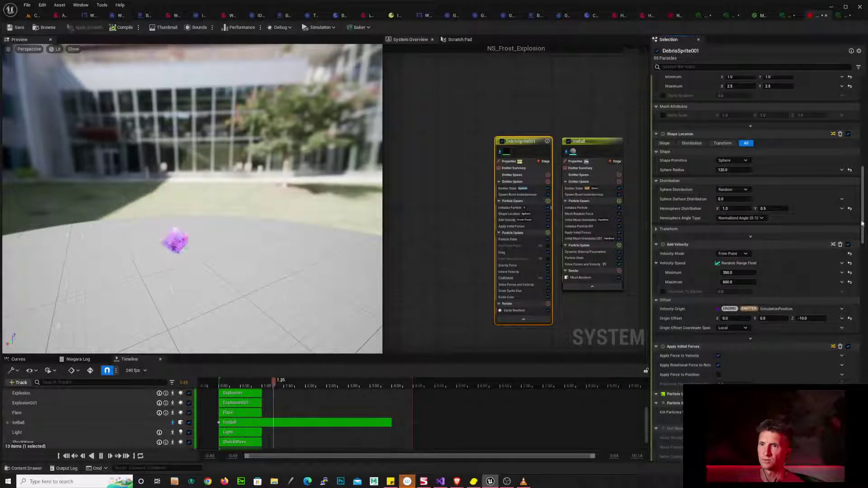
click(733, 170)
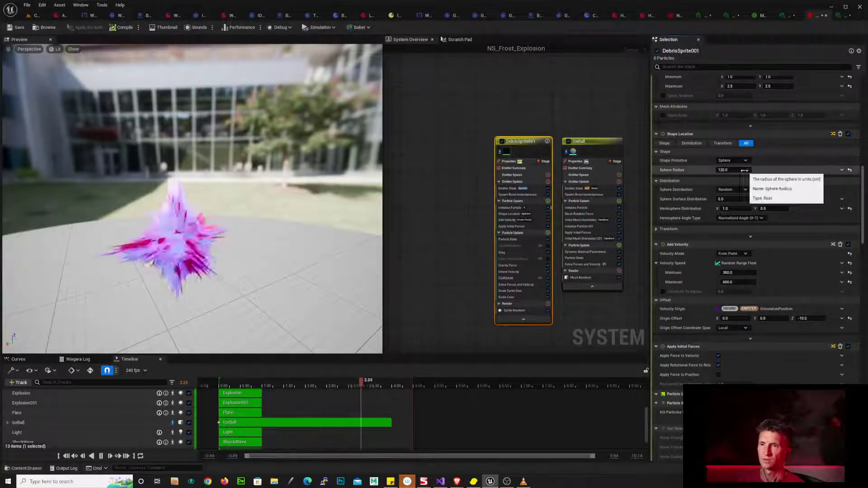
text(20)
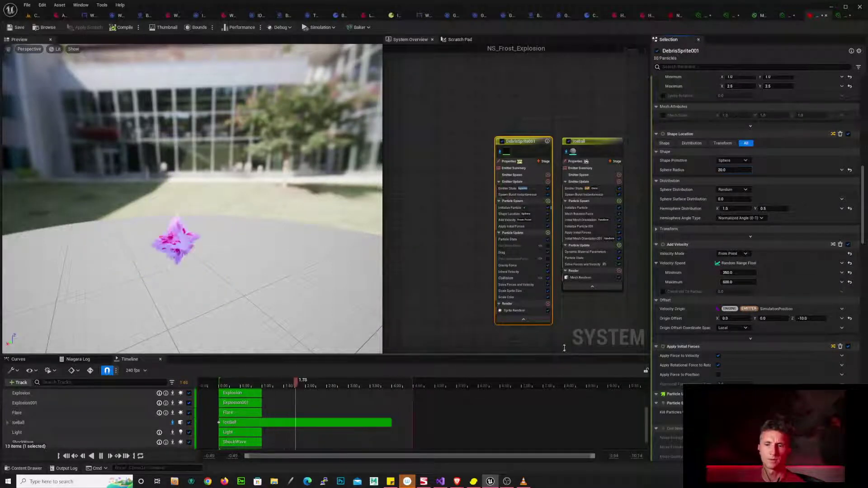
- Enlarge the timeline area and move the IceBall emitter's spawn burst key to about 1.00 s
drag(564, 348, 565, 286)
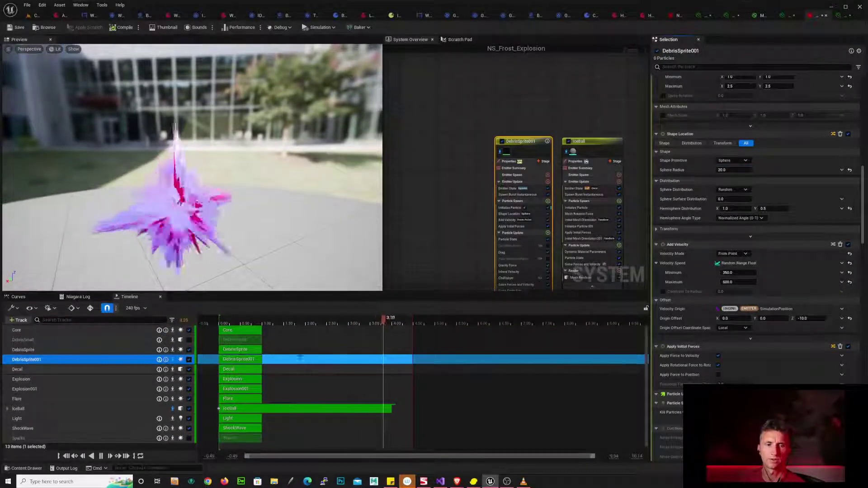
right_drag(328, 403, 347, 374)
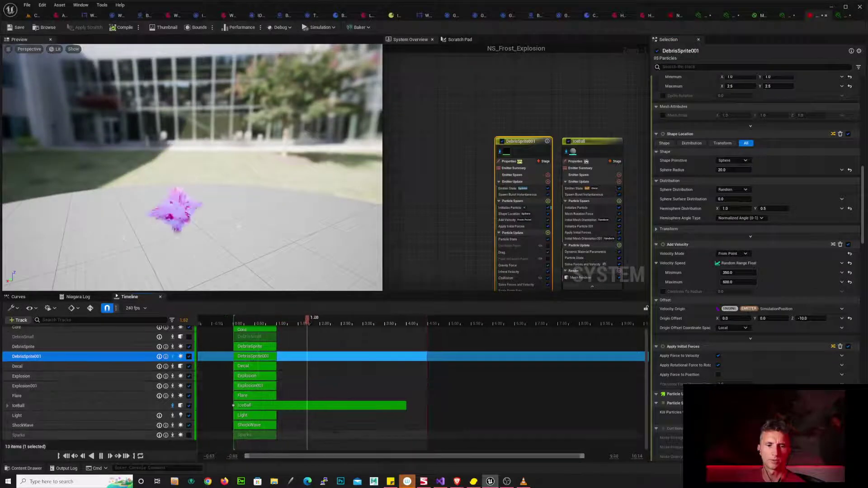
drag(363, 438, 250, 331)
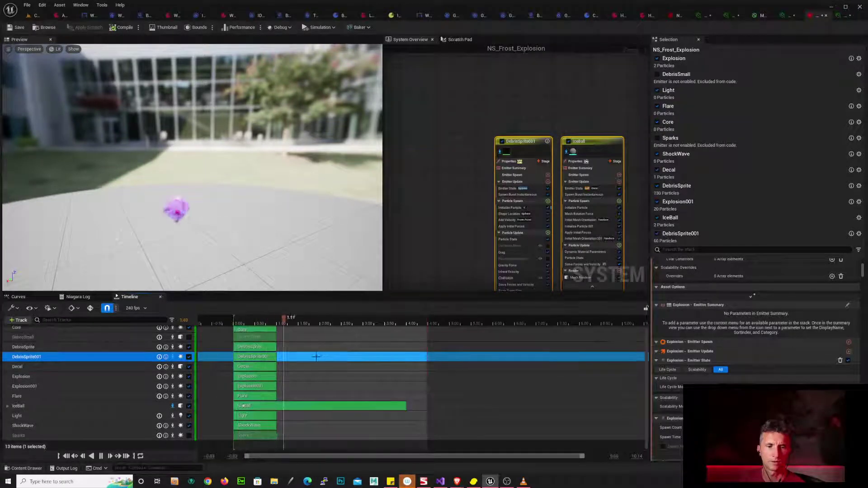
click(457, 320)
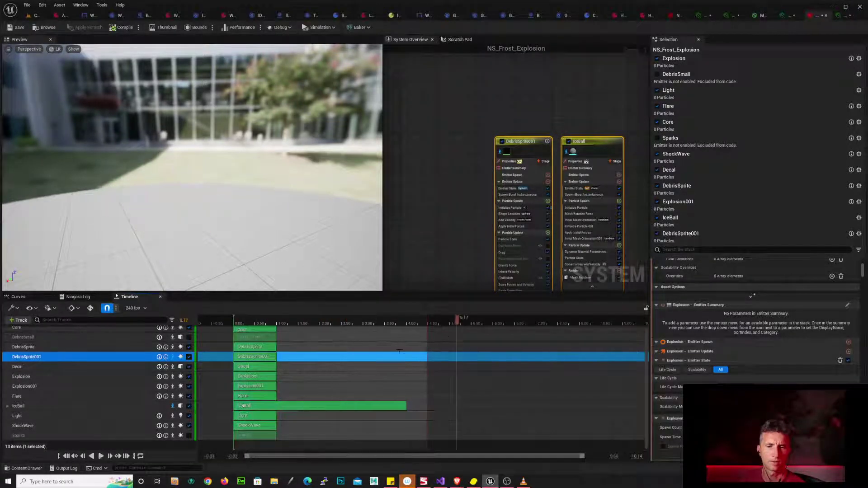
click(420, 283)
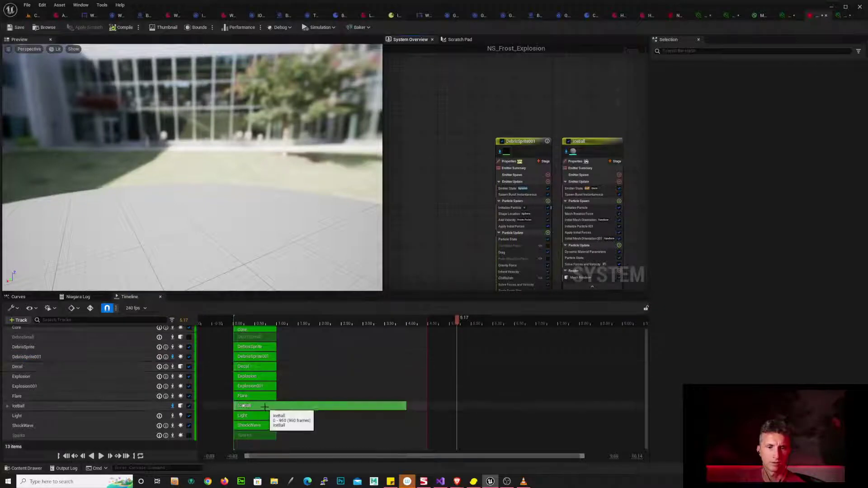
click(317, 406)
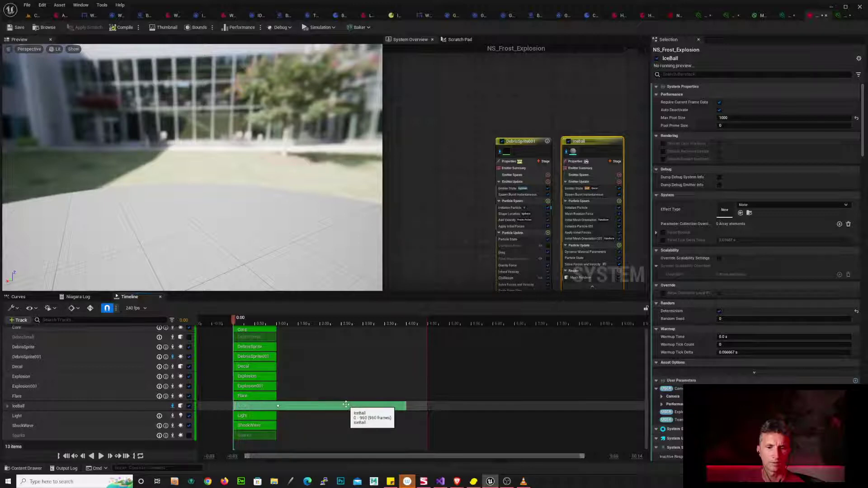
click(429, 235)
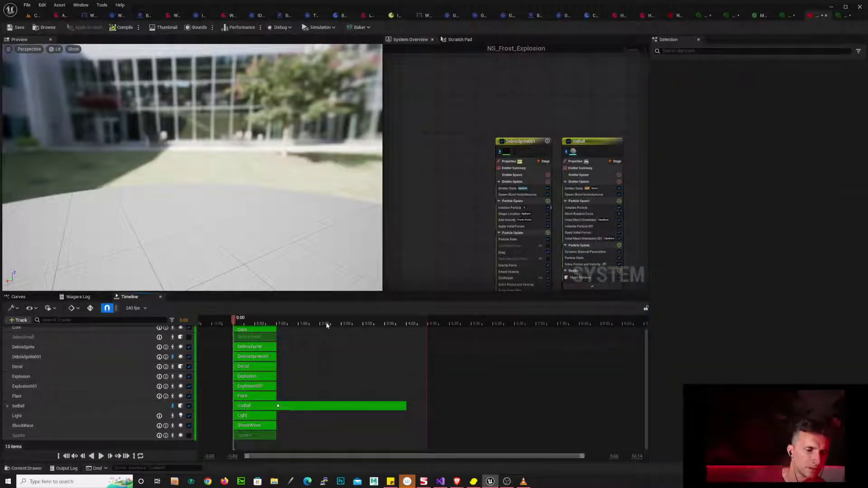
- Expand the IceBall track and set the timeline's playback start to about -0.50 s
click(7, 407)
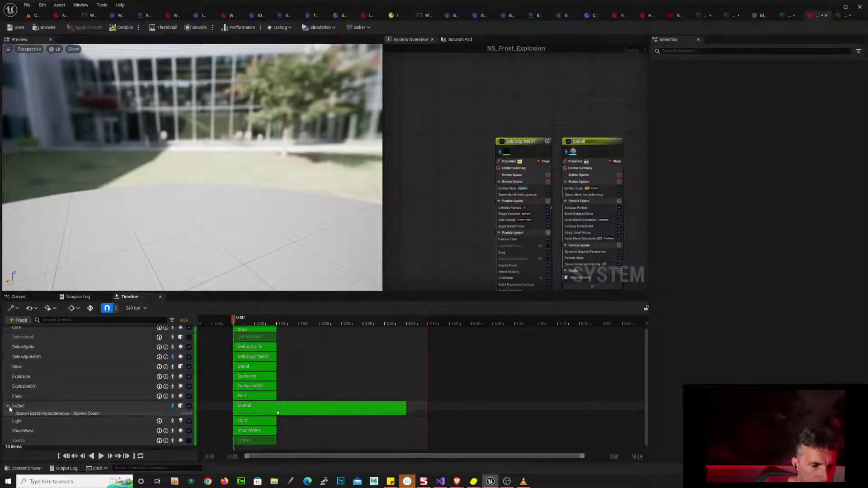
click(47, 407)
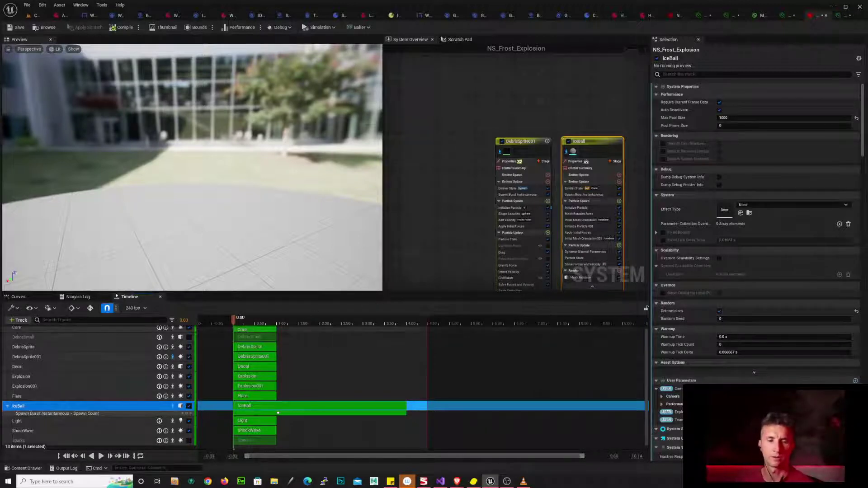
click(211, 455)
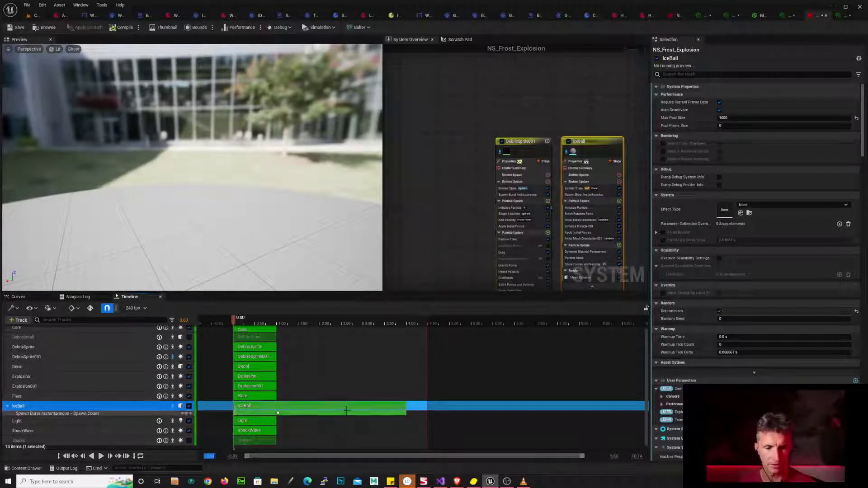
click(393, 387)
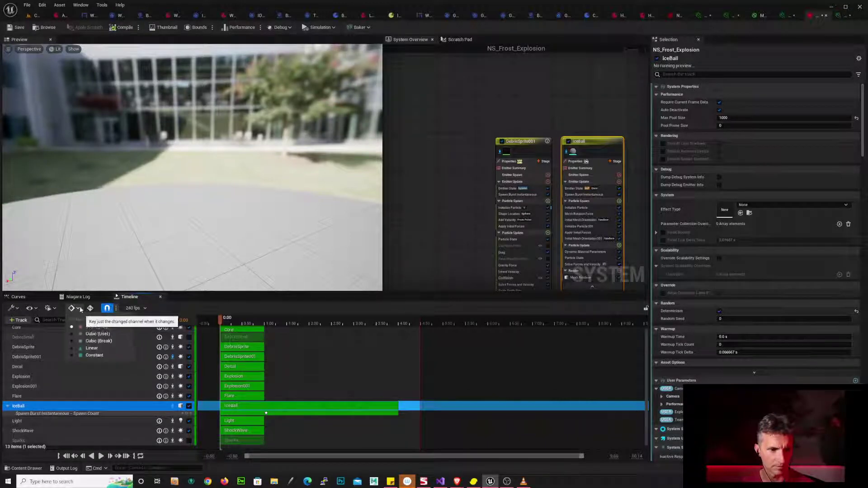
click(50, 309)
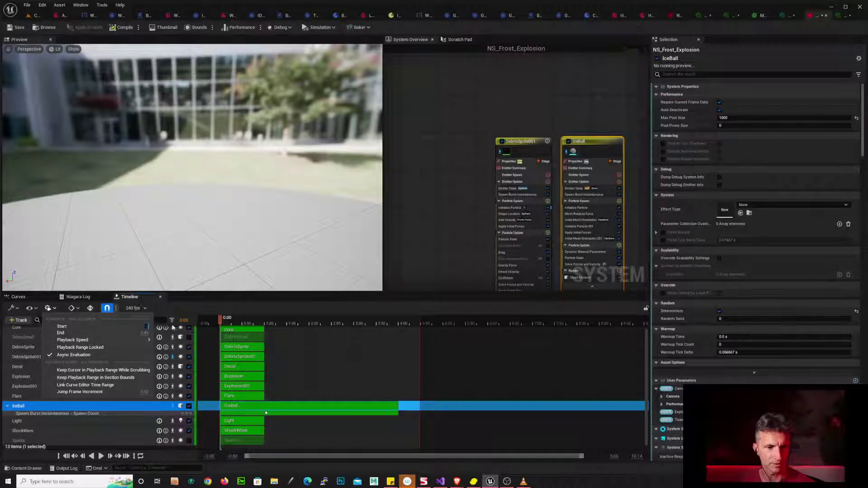
key(Return)
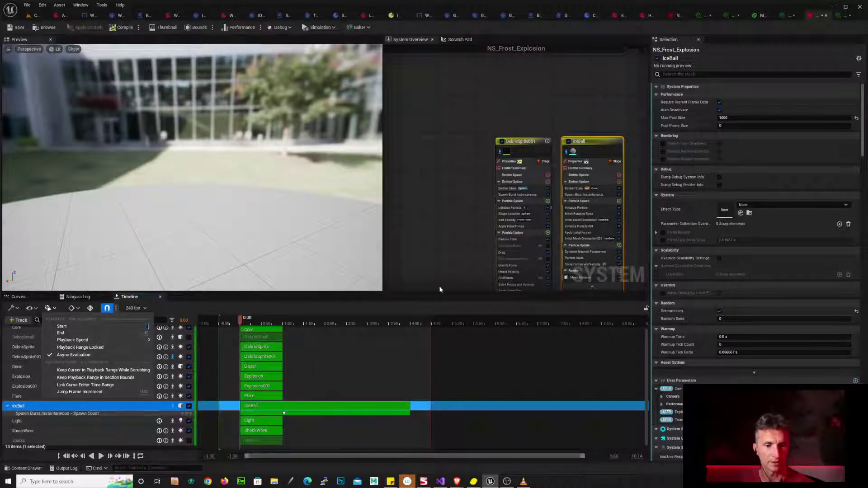
click(313, 308)
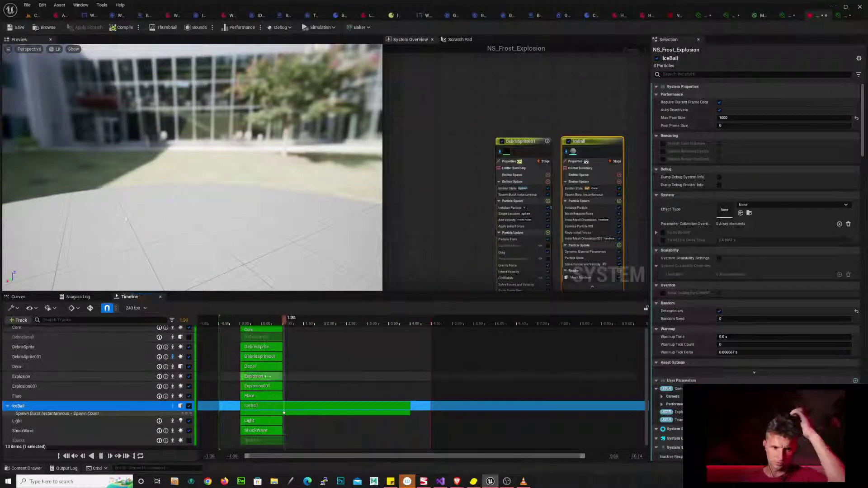
- Collapse the IceBall track and return the timeline's playback start to 0
click(7, 406)
key(F2)
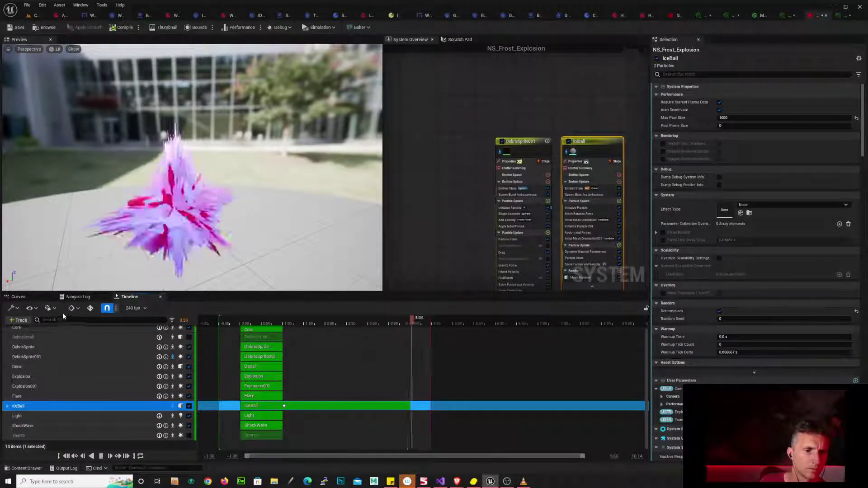
click(49, 308)
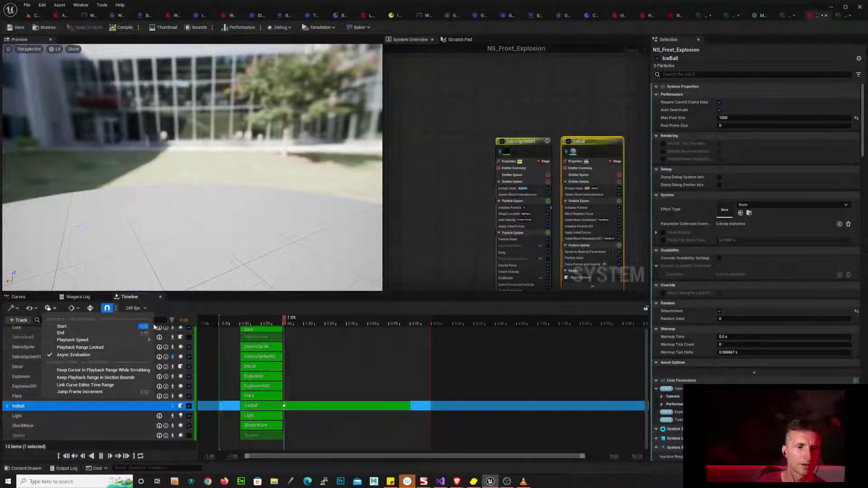
click(335, 317)
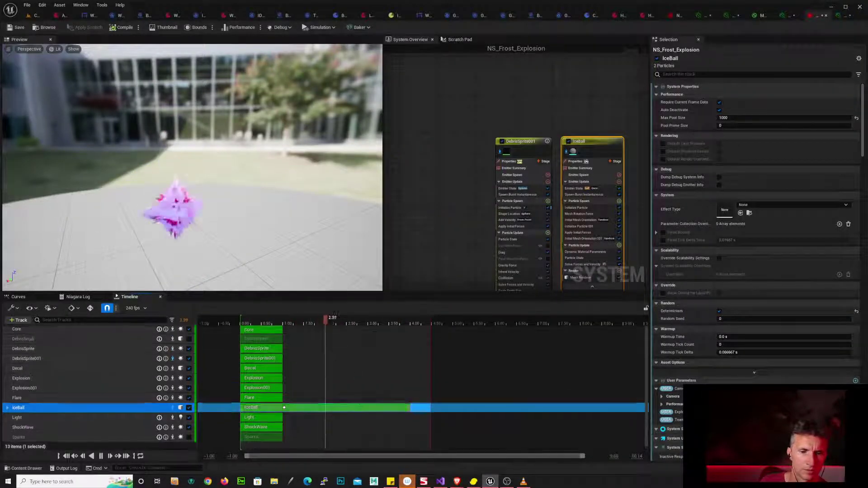
- Select the DebrisSprite001 emitter and disable it
click(523, 110)
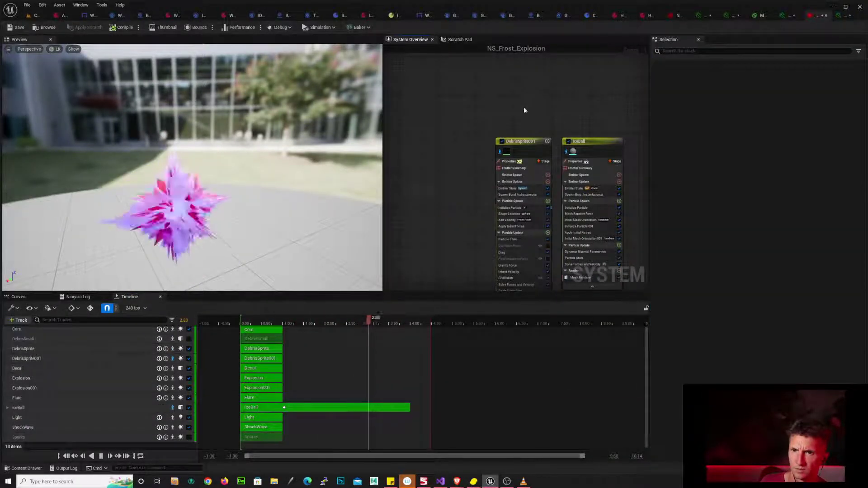
click(508, 142)
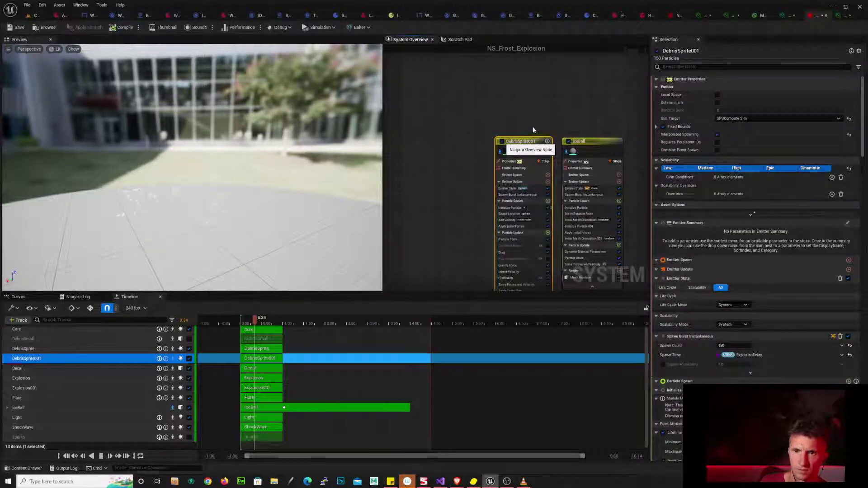
click(502, 141)
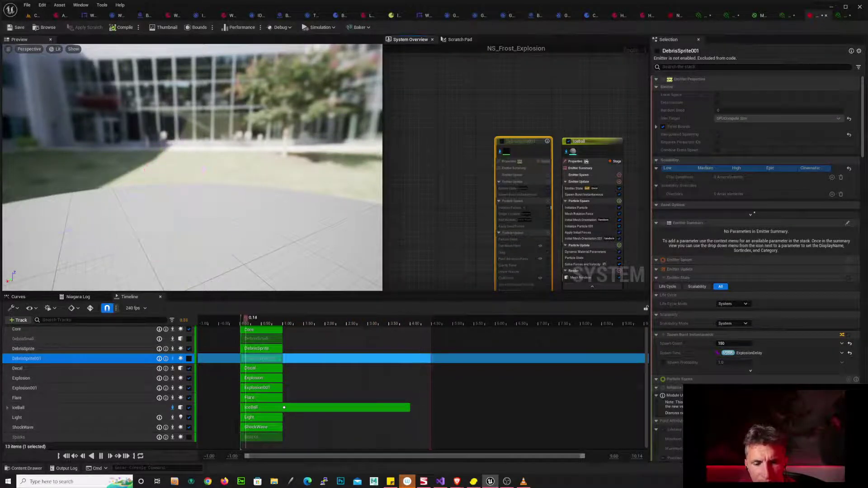
- Move the IceBall emitter's spawn burst key back to 0.0 s and re-enable the DebrisSprite001 emitter
click(283, 407)
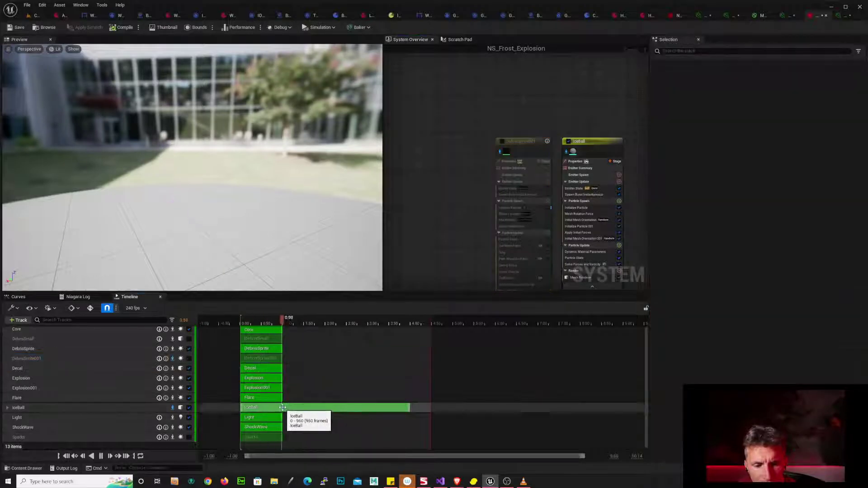
drag(248, 408, 237, 408)
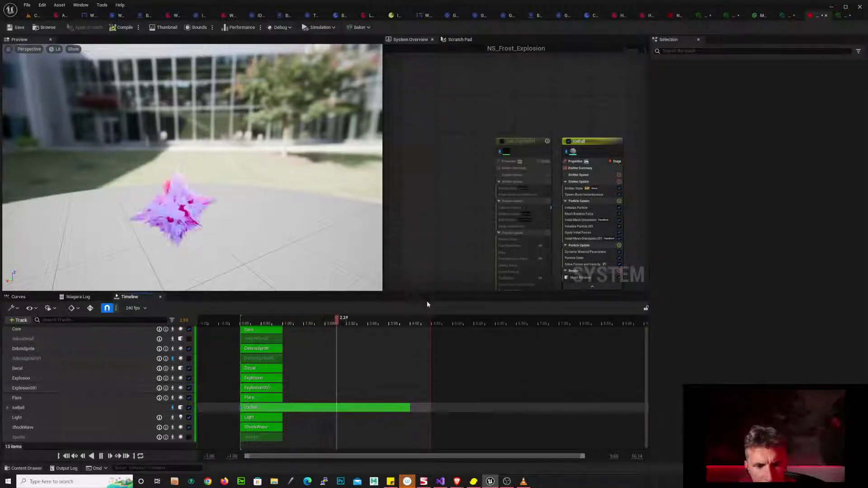
mouse_move(506, 241)
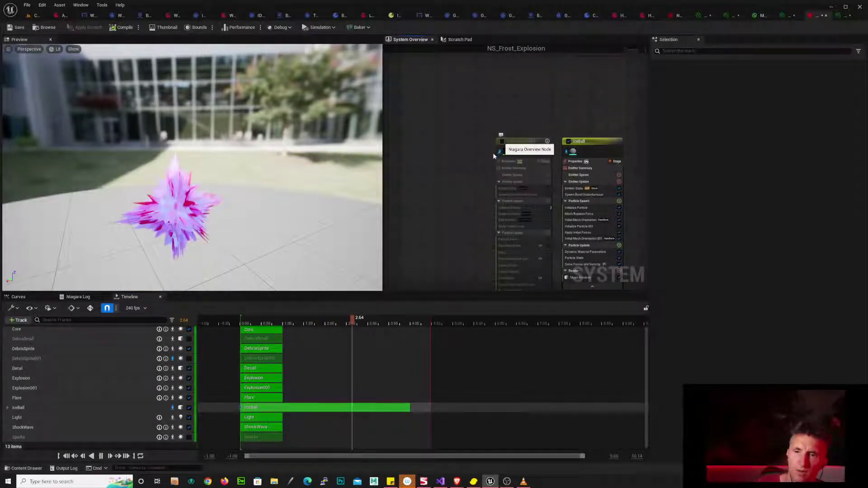
click(502, 141)
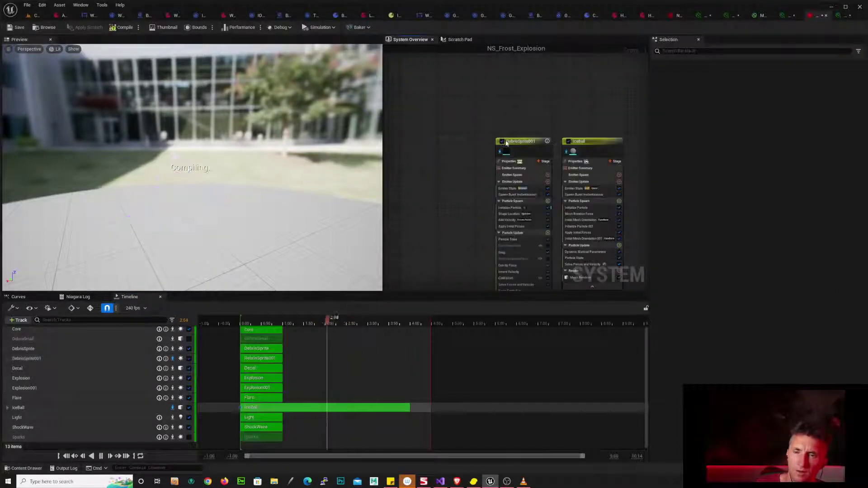
- Set the timeline's playback start to -0.5 s
click(55, 309)
click(144, 326)
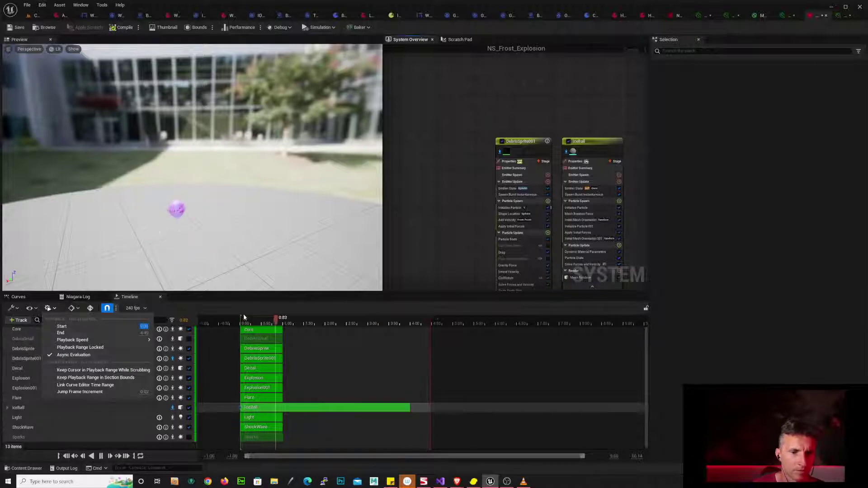
text(-0.5)
key(Return)
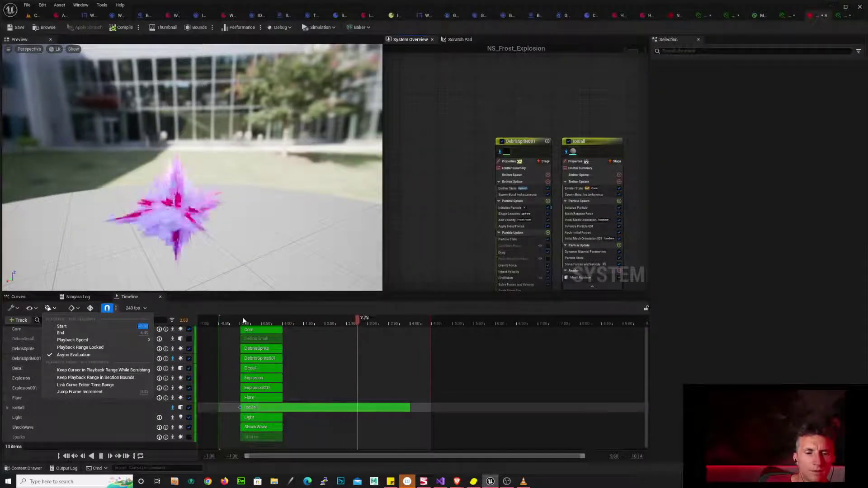
click(243, 319)
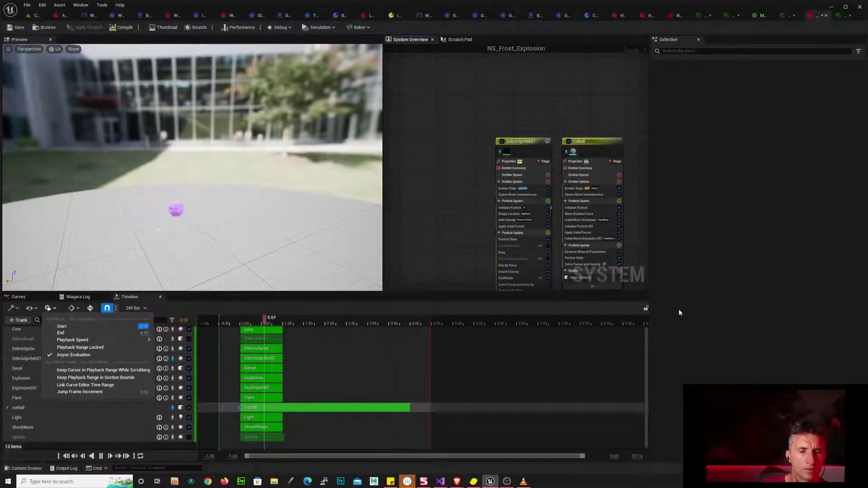
click(186, 311)
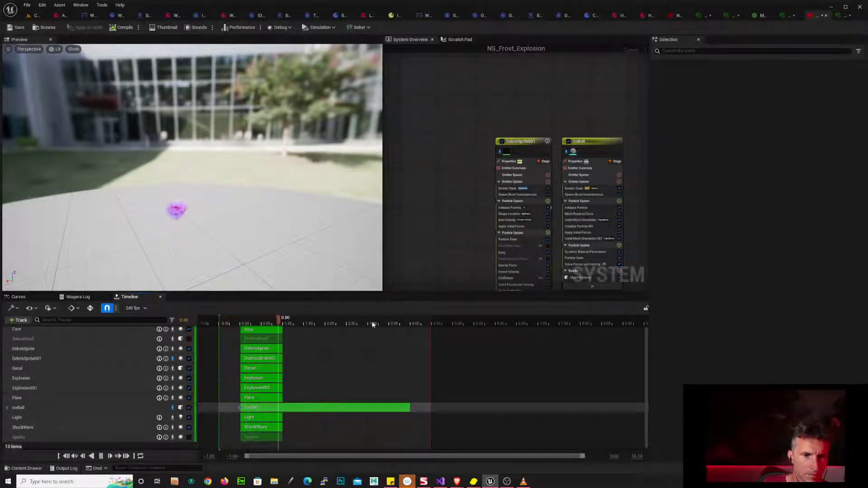
- Scrub the timeline around 0 s and replay the effect to check when the ice ball and debris appear
key(space)
mouse_move(232, 321)
mouse_down()
mouse_move(218, 318)
mouse_move(237, 319)
mouse_up()
key(space)
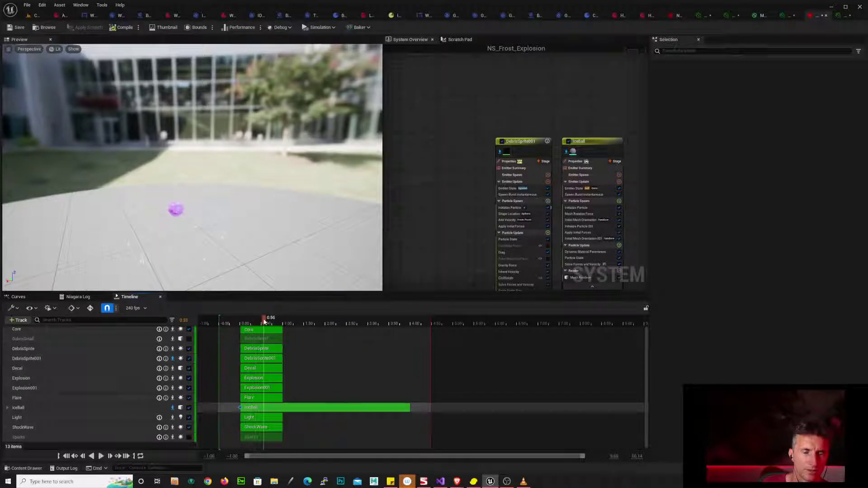
key(space)
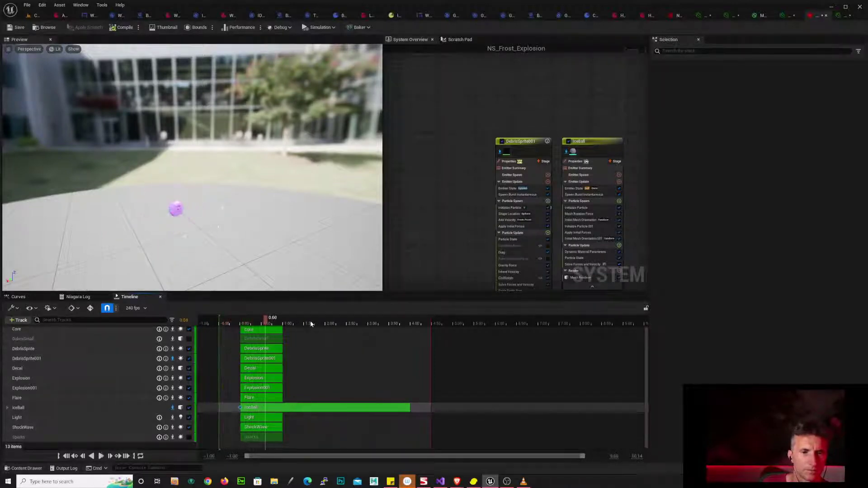
drag(270, 321, 234, 322)
key(space)
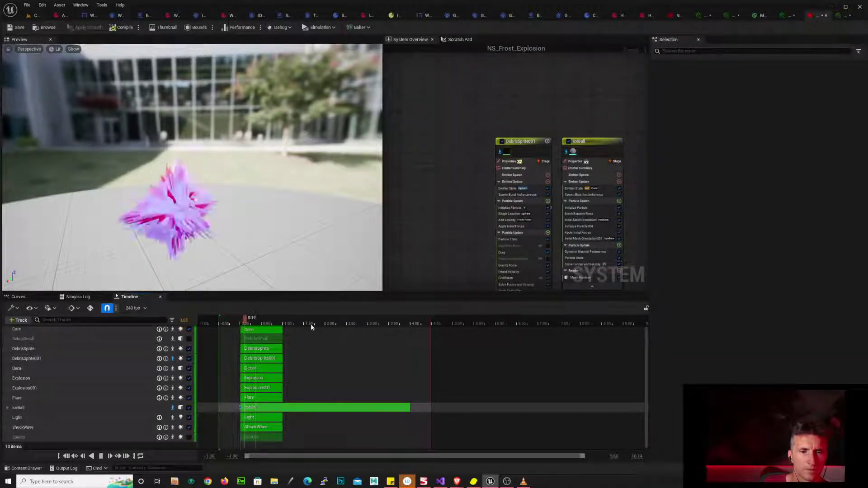
key(space)
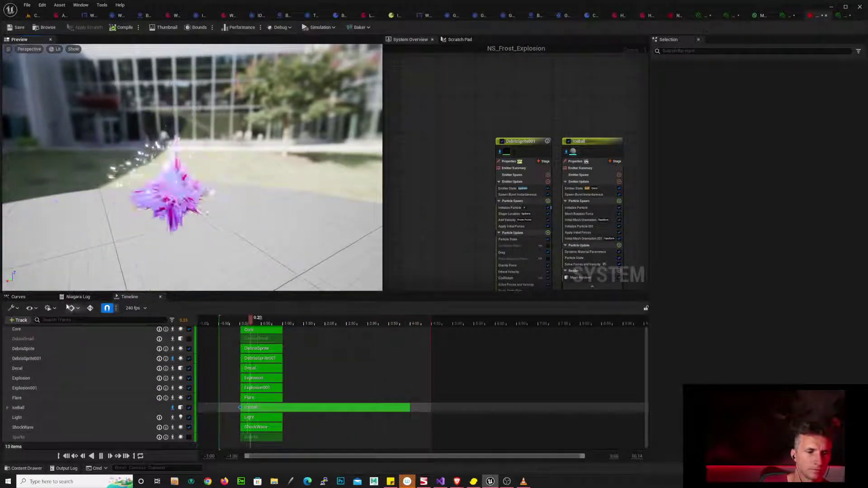
- Return the timeline's playback start to 0 and scrub through the explosion from its beginning
click(49, 308)
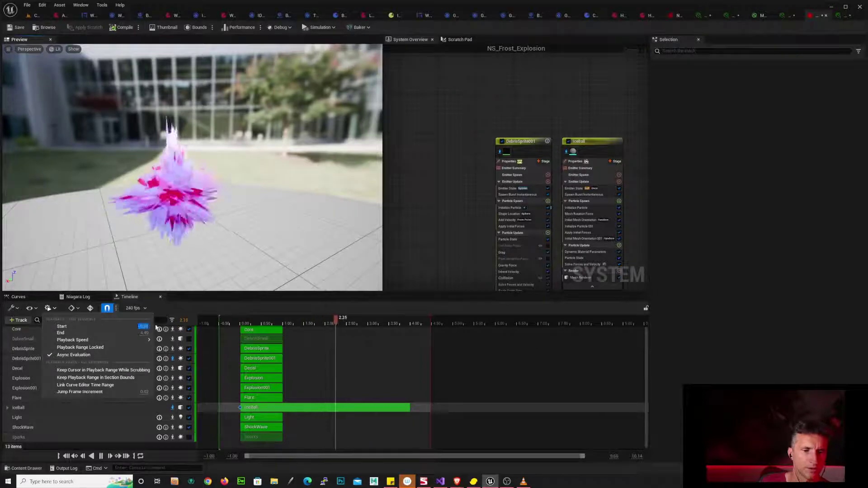
drag(220, 320, 240, 322)
click(231, 319)
click(230, 319)
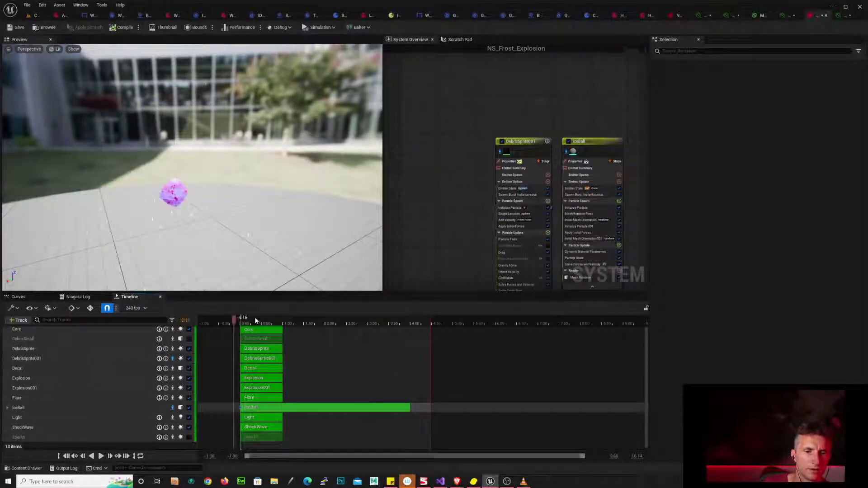
click(234, 322)
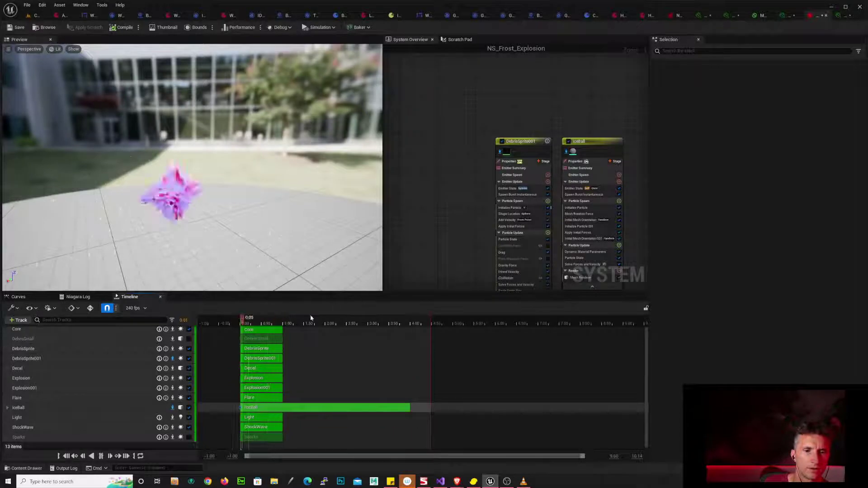
click(234, 323)
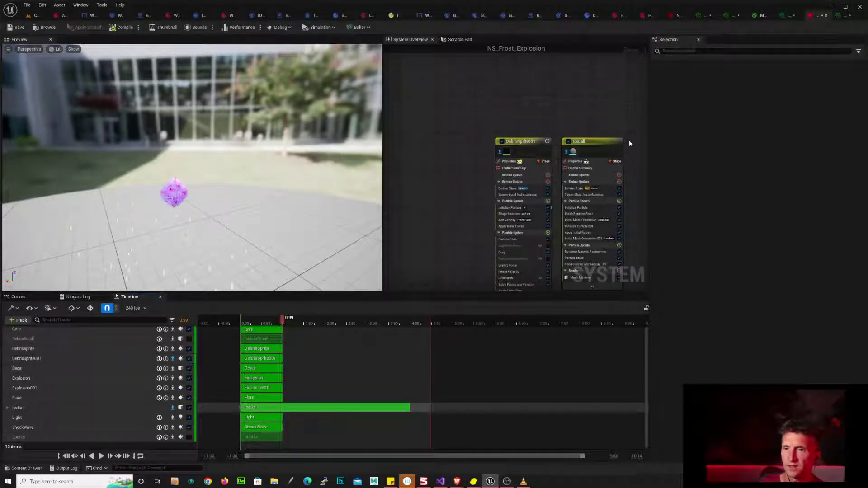
- In IceBall's Dynamic Material Parameters, set the time of the FrozenMult curve's low key after the spike to 0.35
right_drag(629, 141, 558, 129)
click(525, 130)
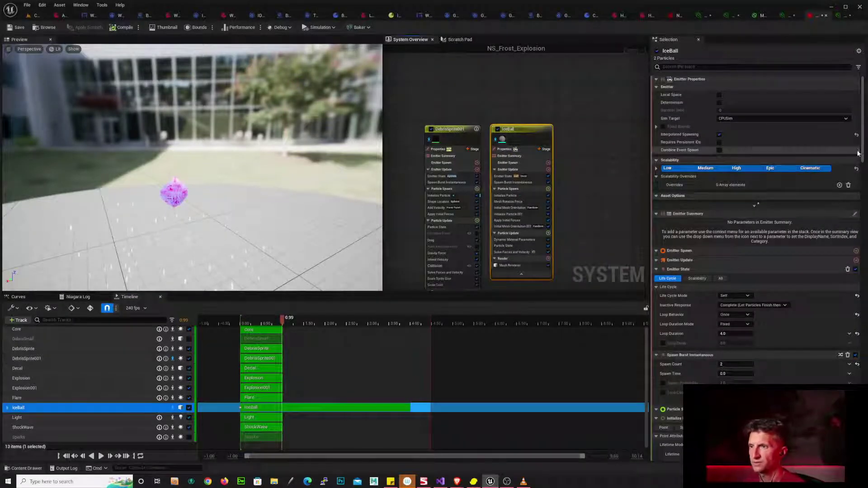
scroll(780, 289, down, 15)
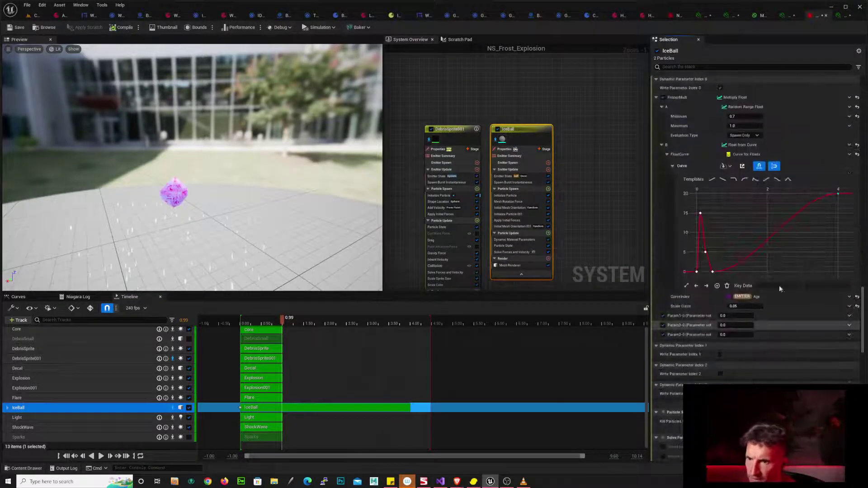
click(713, 272)
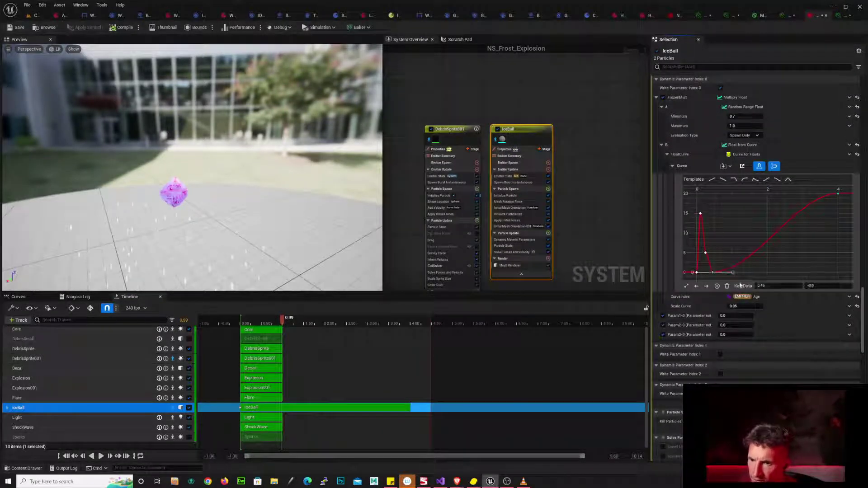
click(793, 286)
text(0.4)
key(Return)
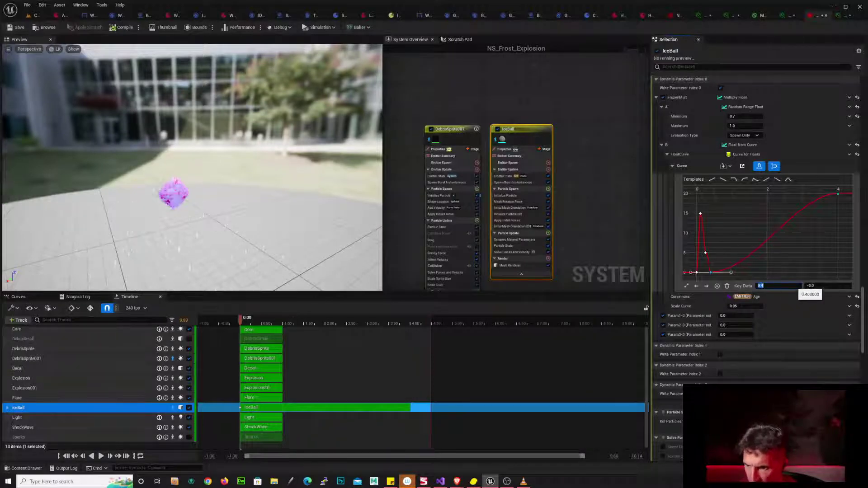
text(.35)
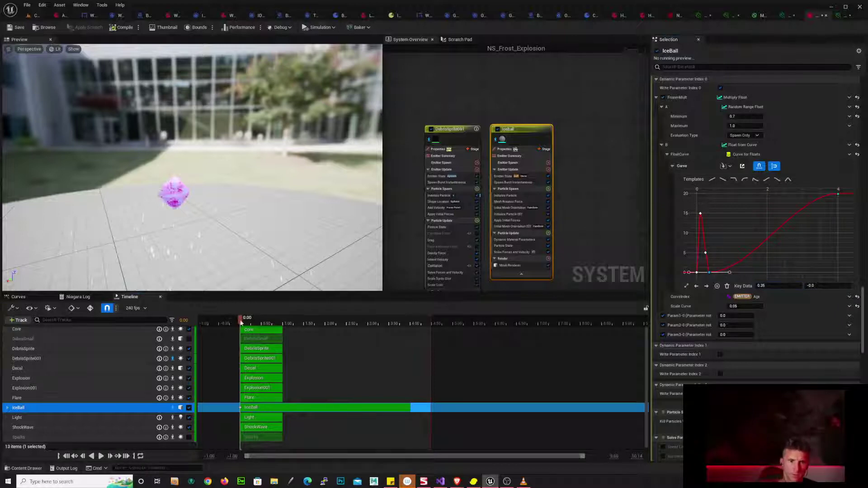
- Replay the effect several times from just before 0 s to examine the ice ball's growth timing against the debris
key(space)
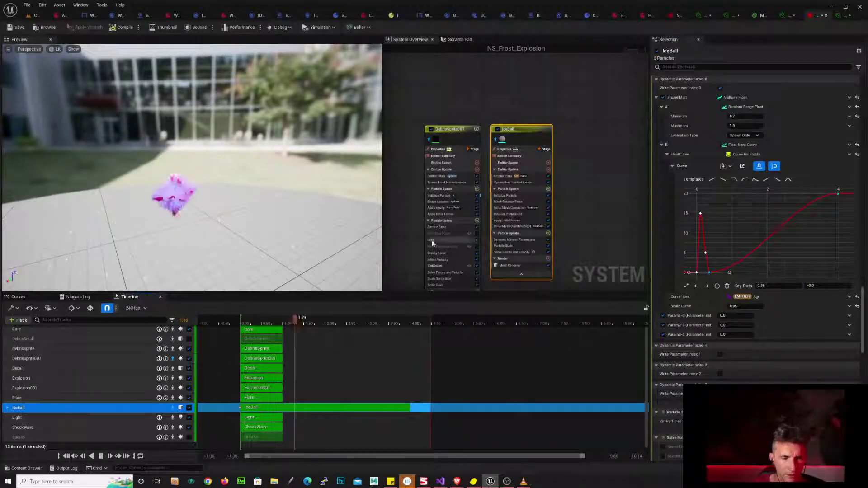
key(space)
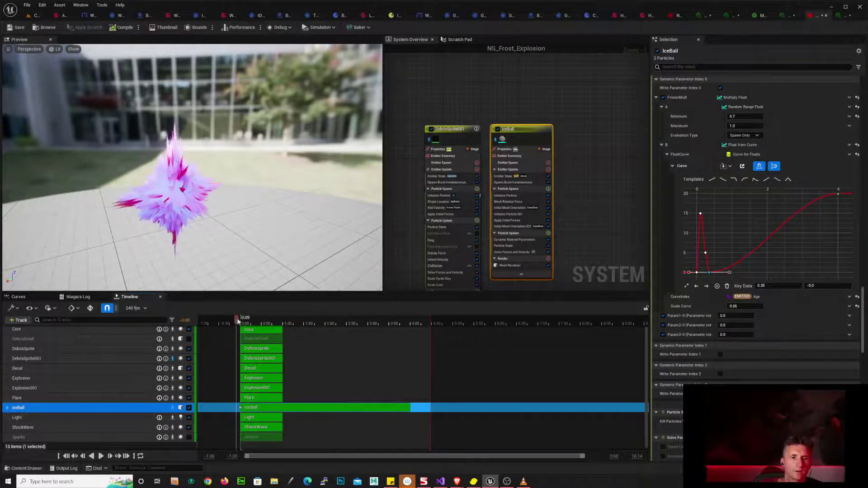
key(space)
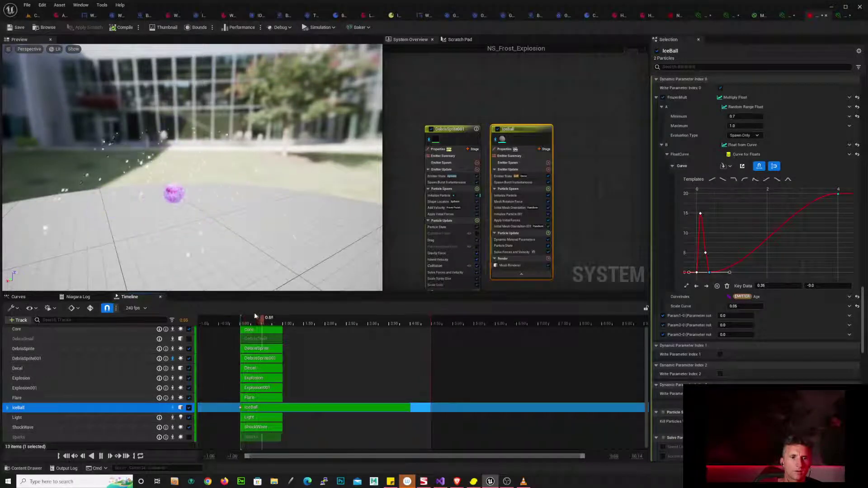
key(space)
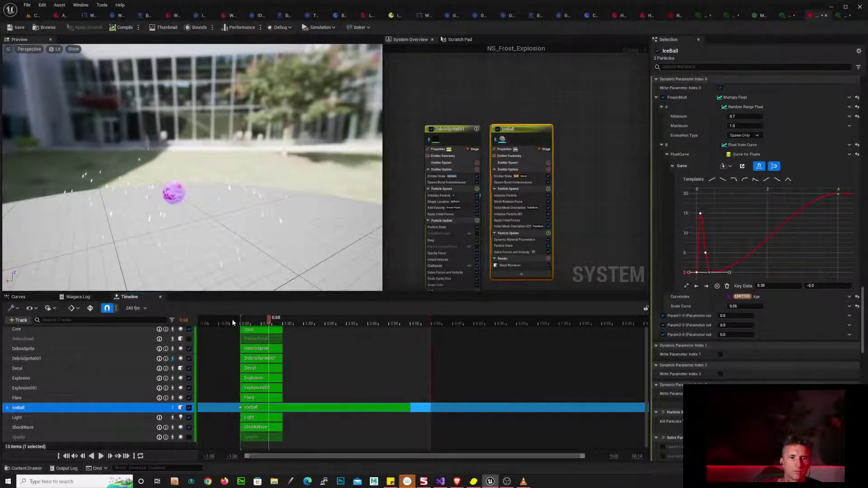
click(233, 322)
key(space)
key(space)
drag(229, 322, 262, 317)
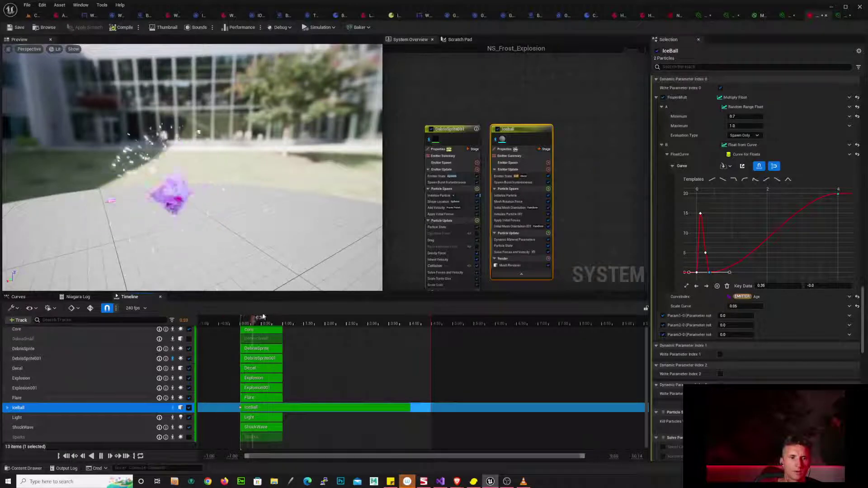
- Set the minimum Velocity Speed in DebrisSprite001's Add Velocity module to 50 and replay the explosion from its start
right_drag(548, 109, 609, 86)
drag(541, 86, 477, 190)
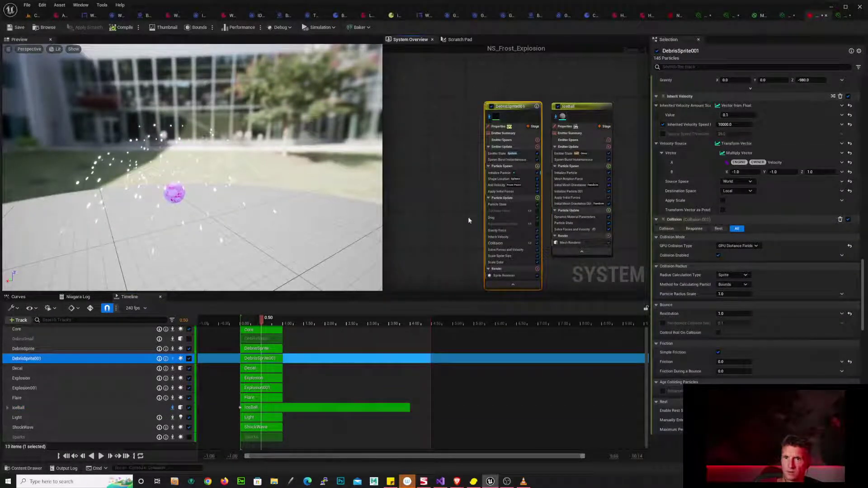
right_drag(468, 216, 432, 175)
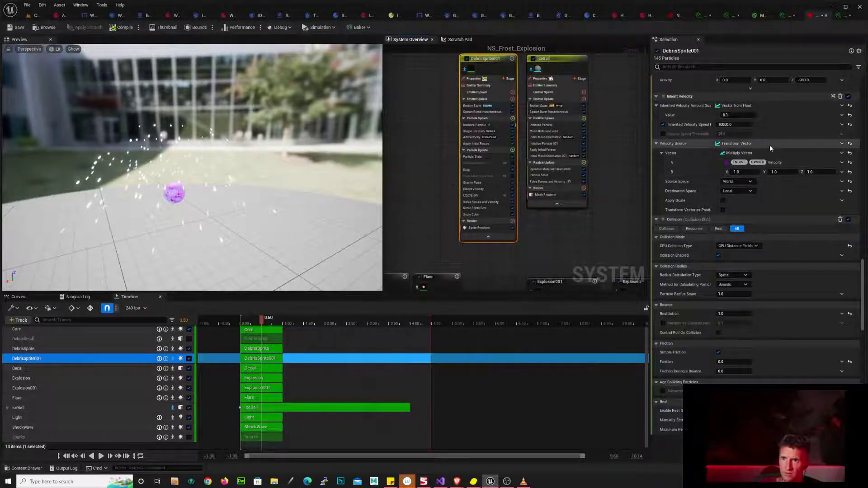
scroll(805, 300, up, 5)
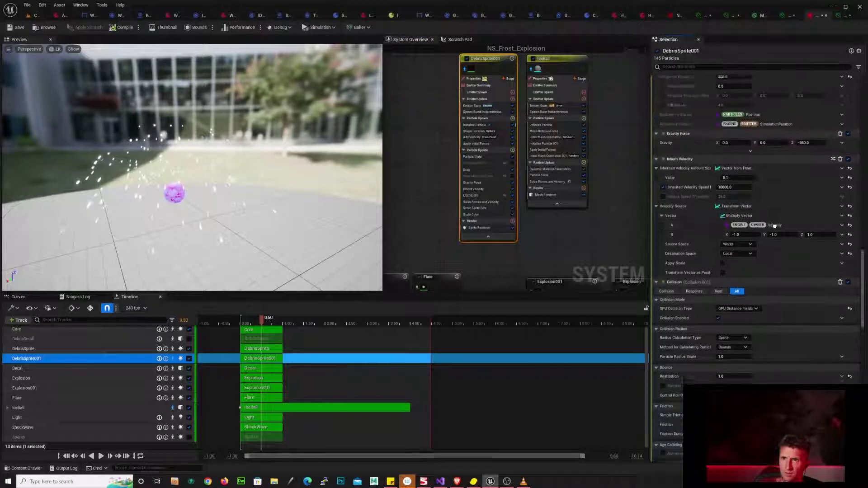
scroll(804, 300, up, 6)
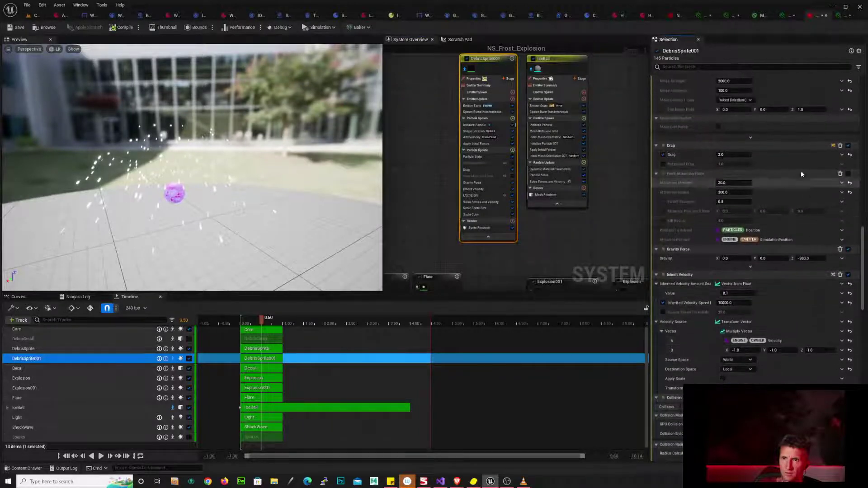
right_drag(794, 245, 795, 243)
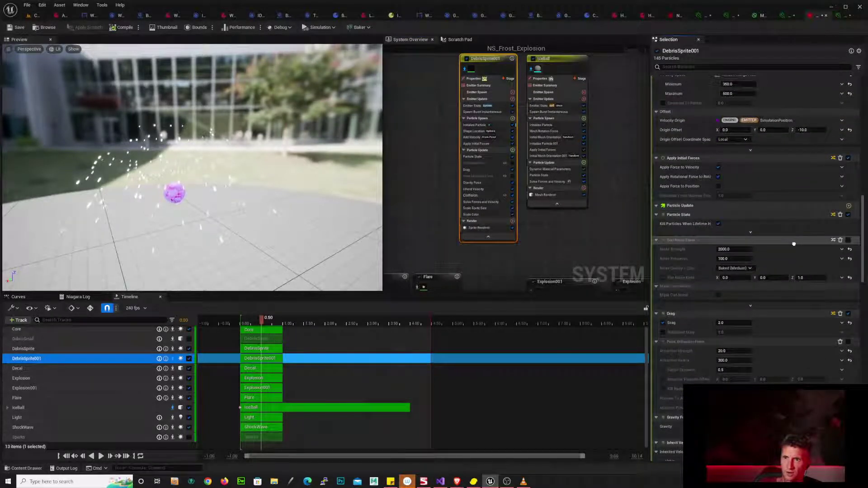
right_drag(789, 202, 789, 234)
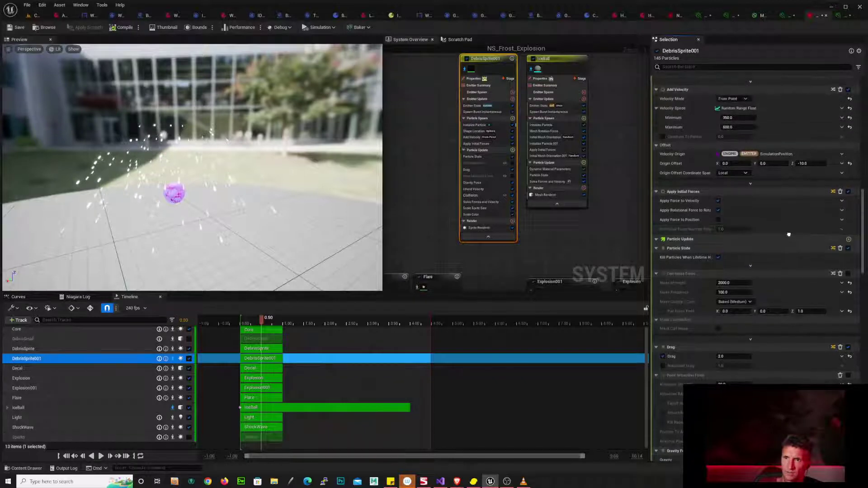
scroll(789, 234, up, 2)
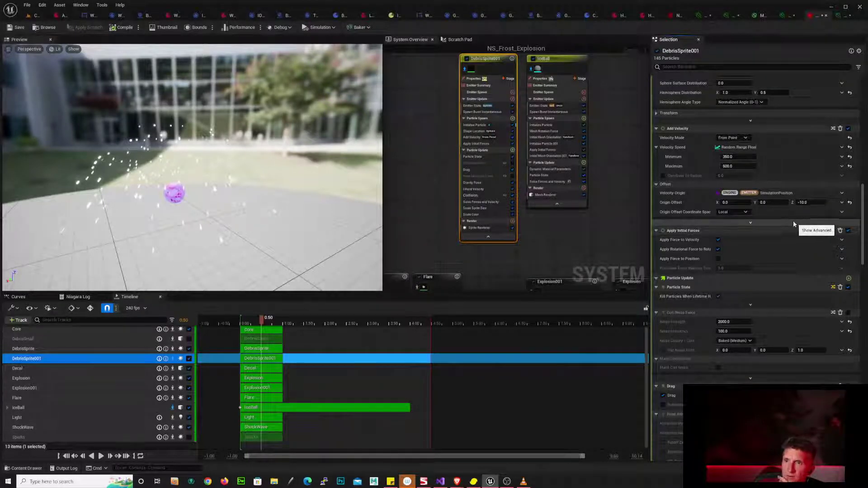
click(739, 157)
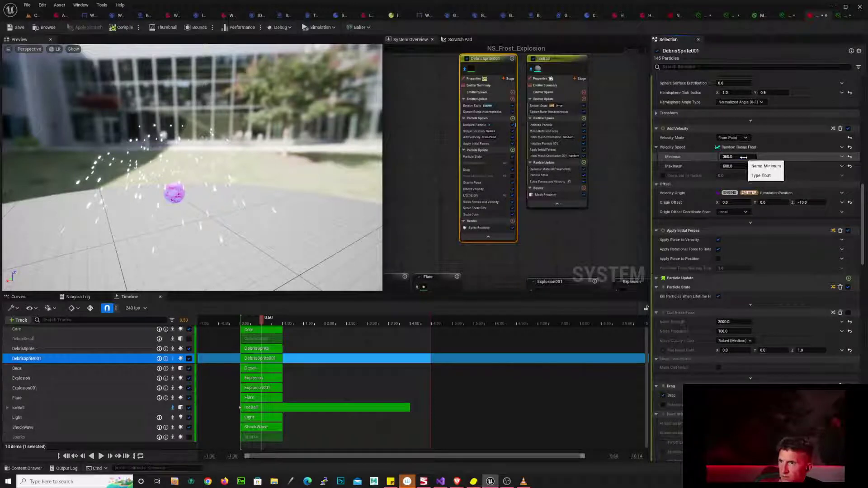
text(50)
key(Return)
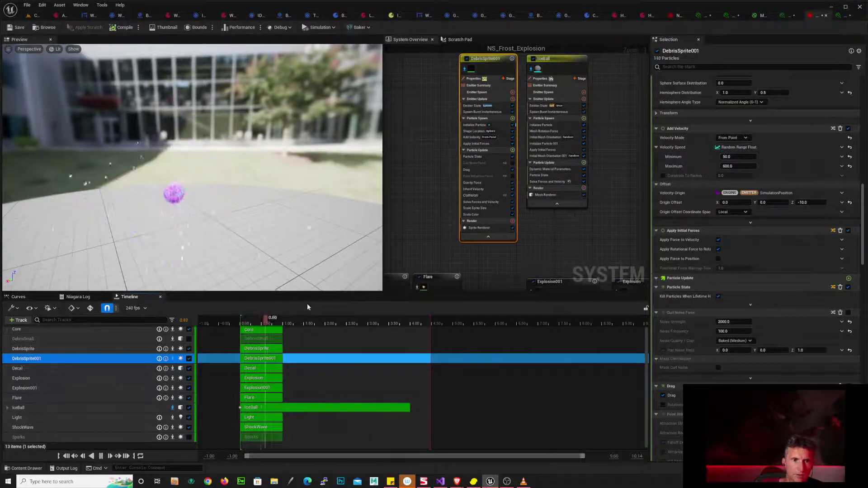
click(230, 323)
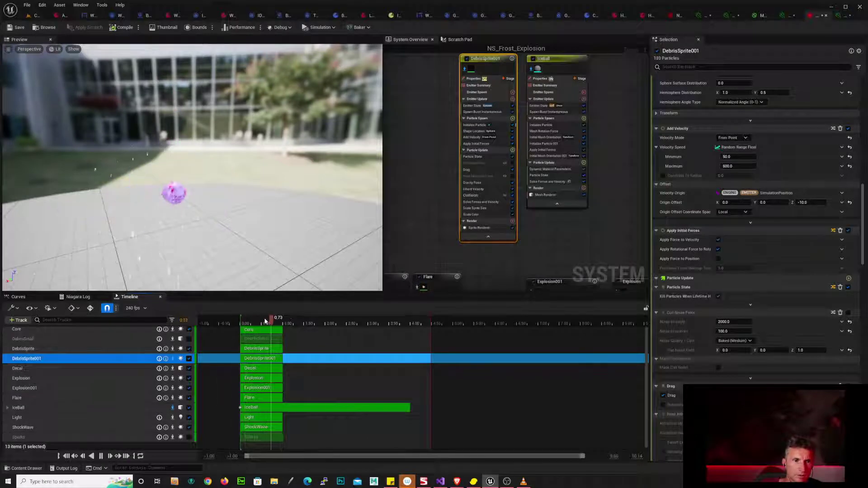
drag(234, 320, 261, 320)
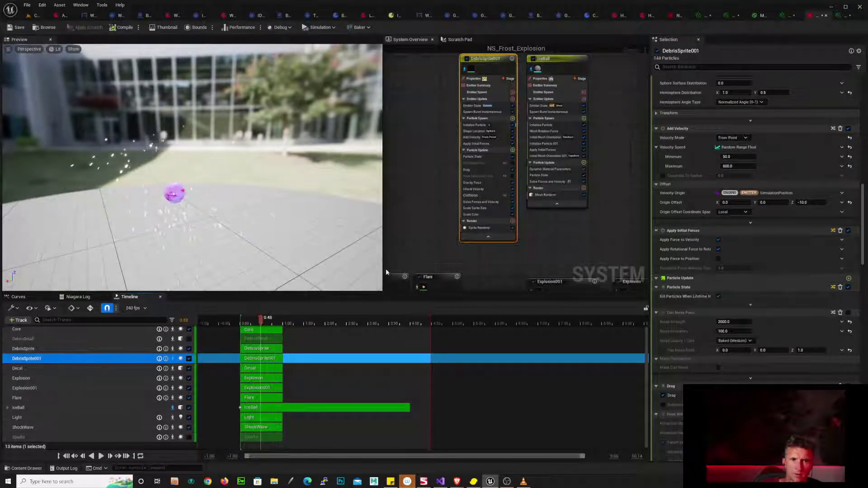
- Set the maximum Velocity Speed in DebrisSprite001's Add Velocity to 1000 and view the debris spread from farther away
click(741, 167)
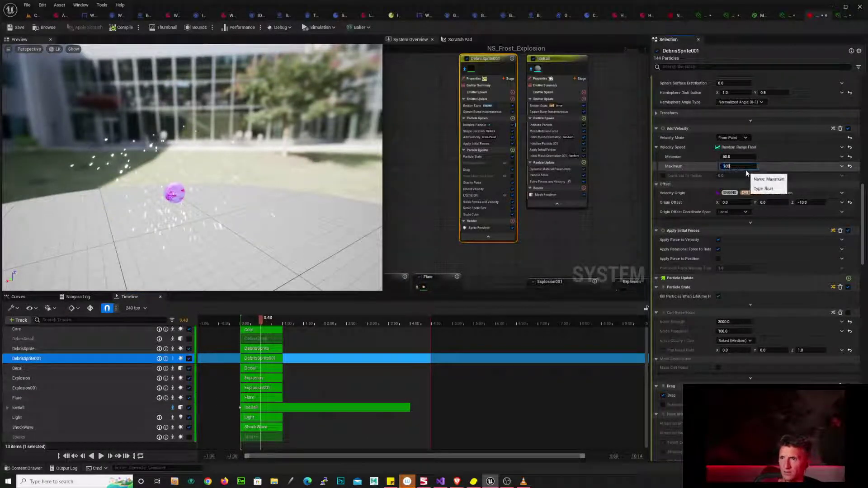
key(Return)
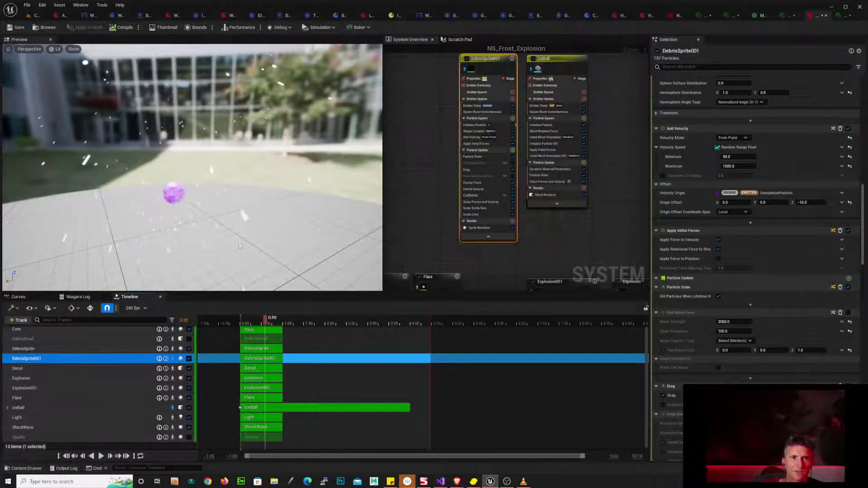
scroll(240, 246, down, 5)
drag(240, 245, 204, 242)
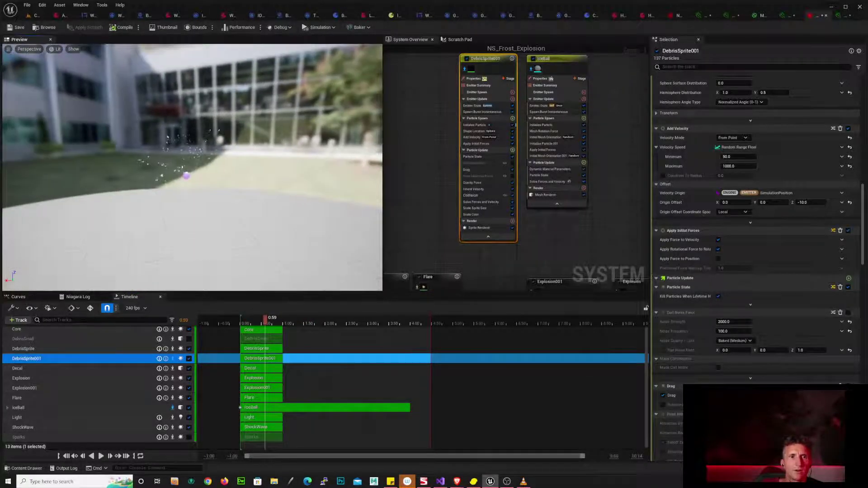
- Raise DebrisSprite001's maximum Velocity Speed to 2000 and replay the effect from just before 0 s
click(749, 167)
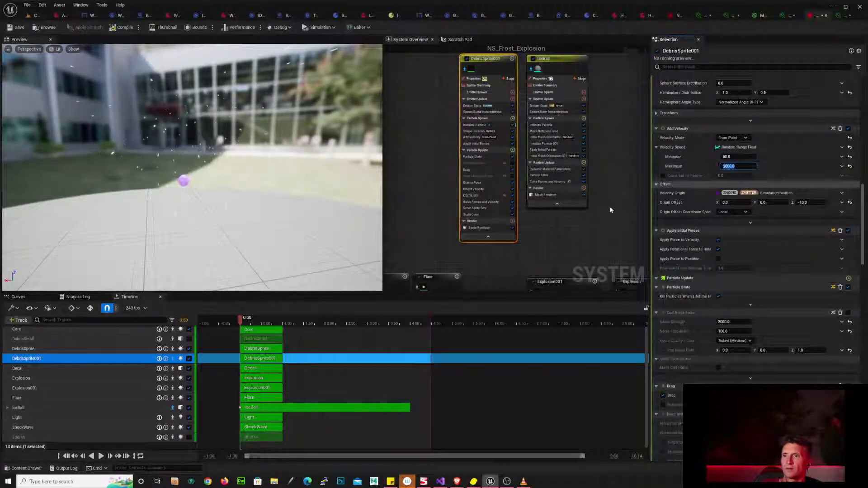
key(Return)
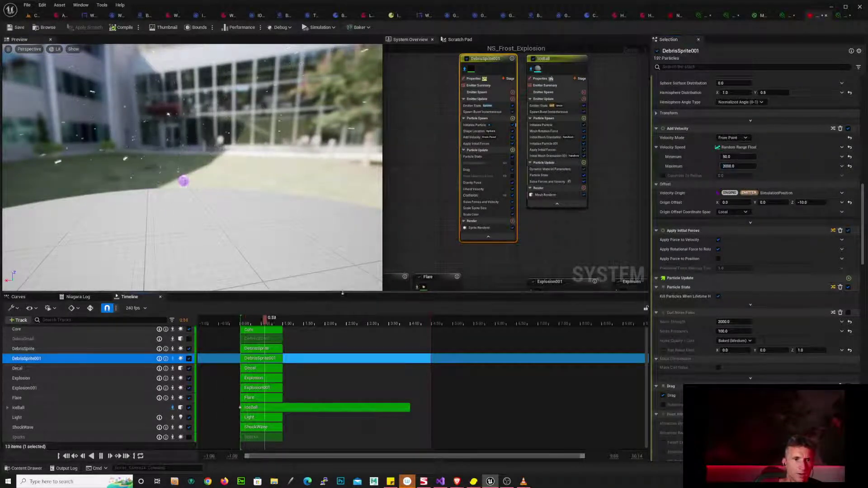
key(space)
click(232, 325)
key(space)
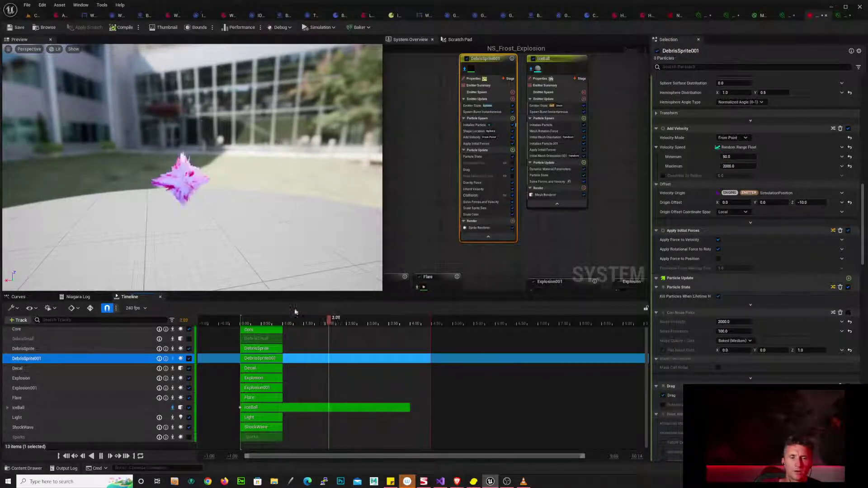
key(space)
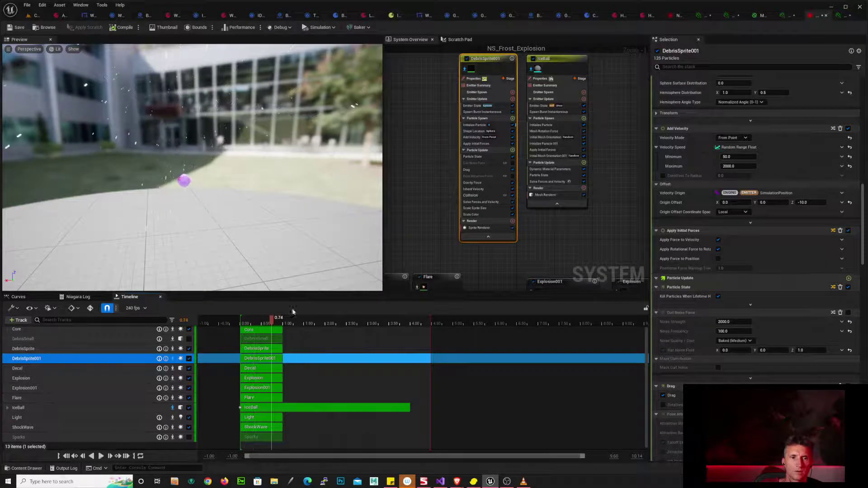
- Set DebrisSprite001's maximum Velocity Speed to 1500 and play the effect to check the debris spread
click(749, 168)
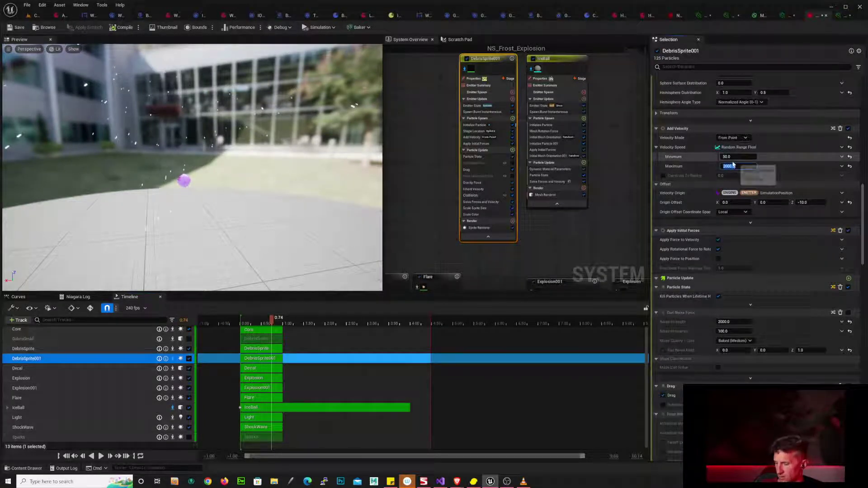
text(1500)
key(Return)
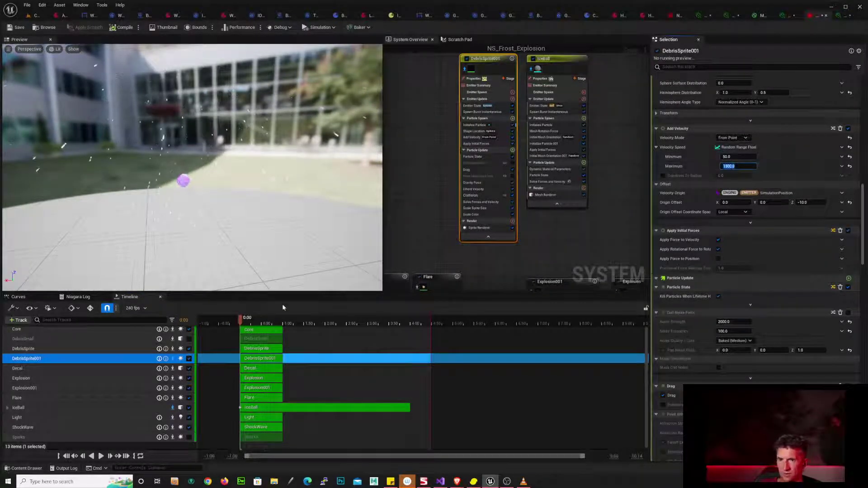
key(space)
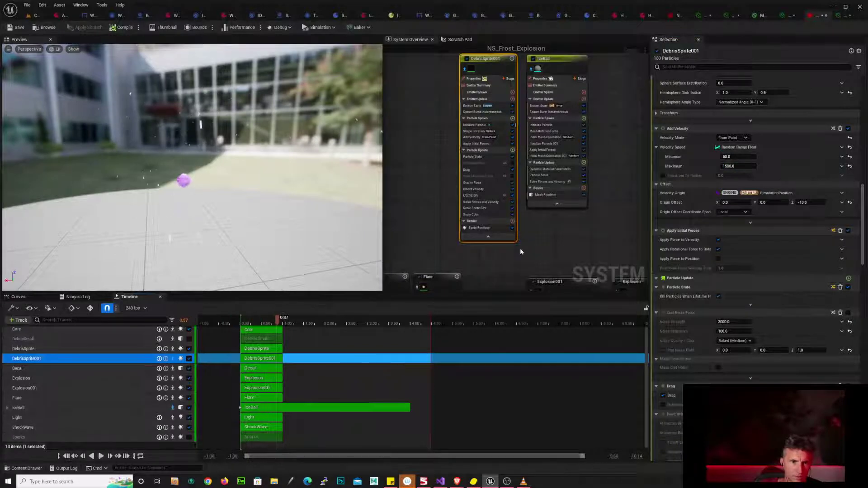
- Set the minimum Velocity Speed in DebrisSprite001's Add Velocity module to 750
click(738, 157)
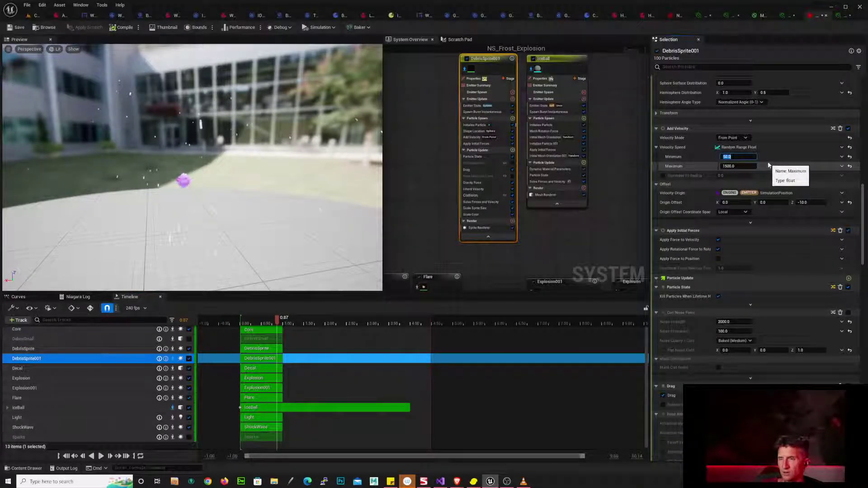
text(75)
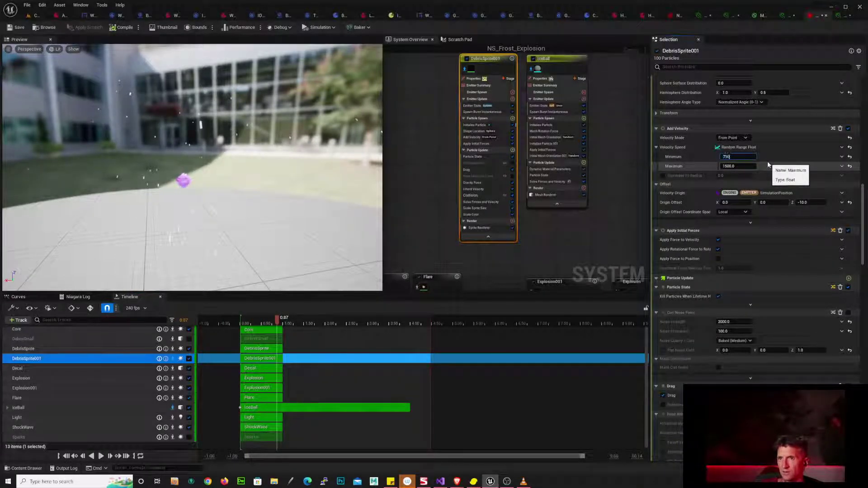
text(0)
key(Return)
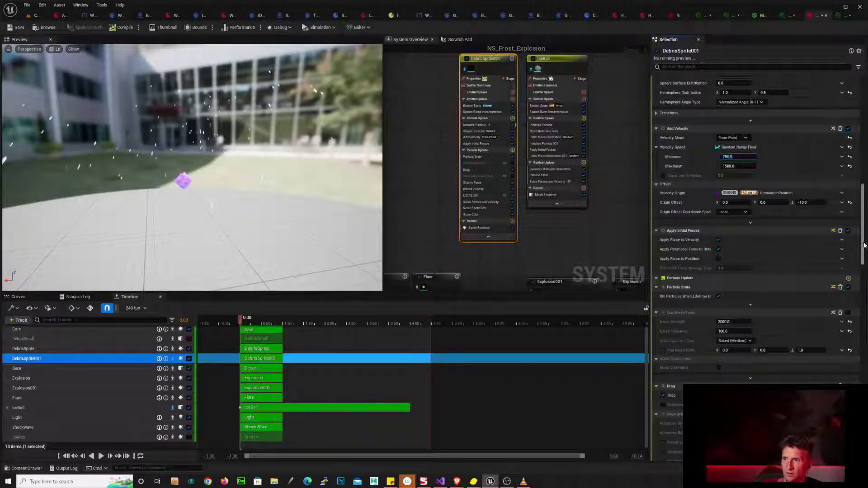
- Check the Gravity Force and Drag module settings of the DebrisSprite001 emitter
click(489, 183)
click(848, 89)
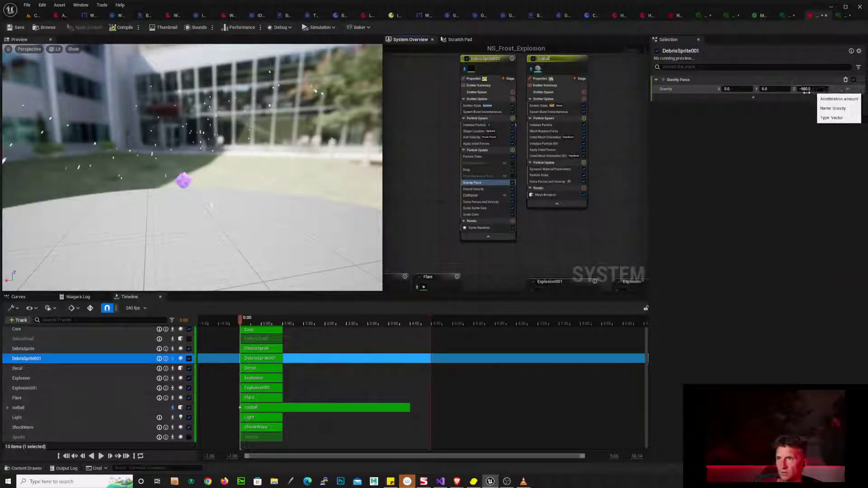
click(619, 191)
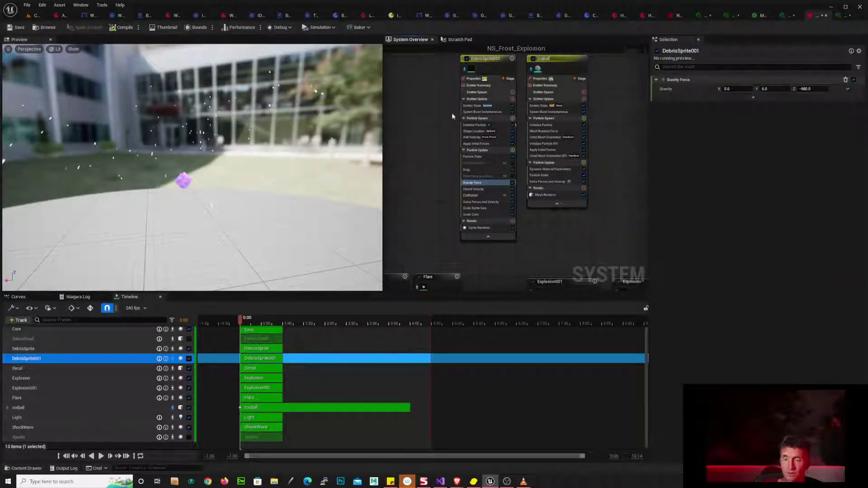
click(486, 171)
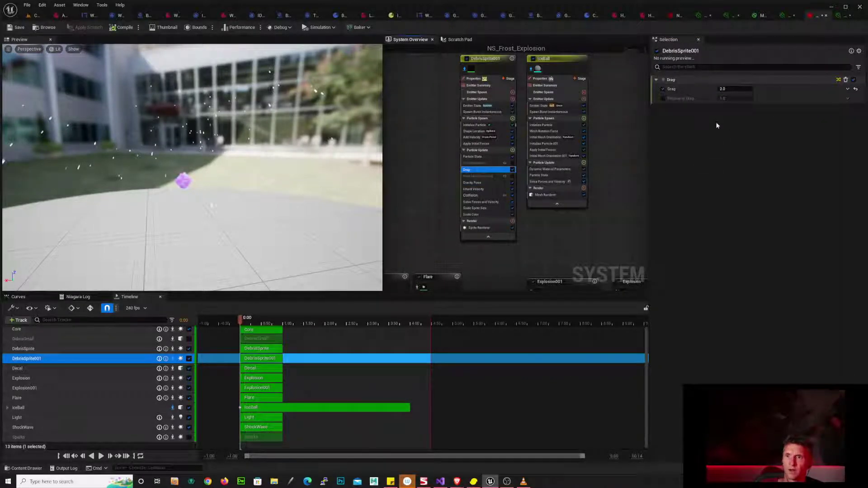
right_drag(596, 138, 556, 168)
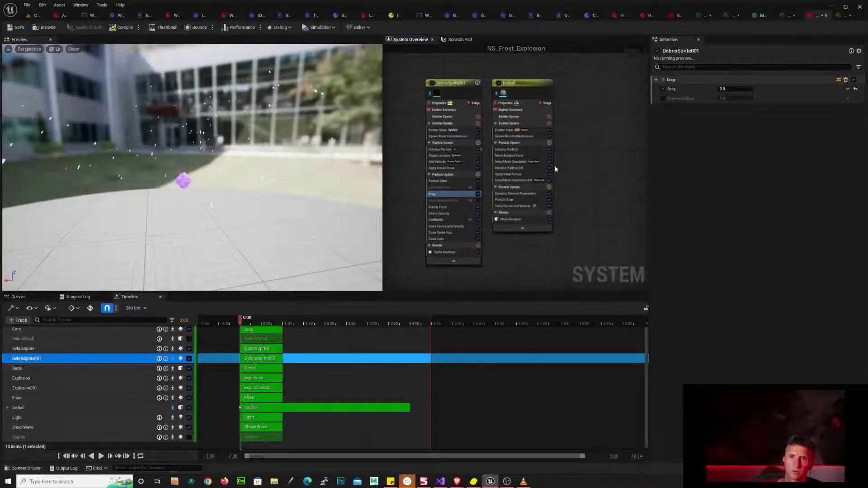
- Set the maximum Velocity Speed in DebrisSprite001's Add Velocity module to 1000 and replay the explosion
click(444, 162)
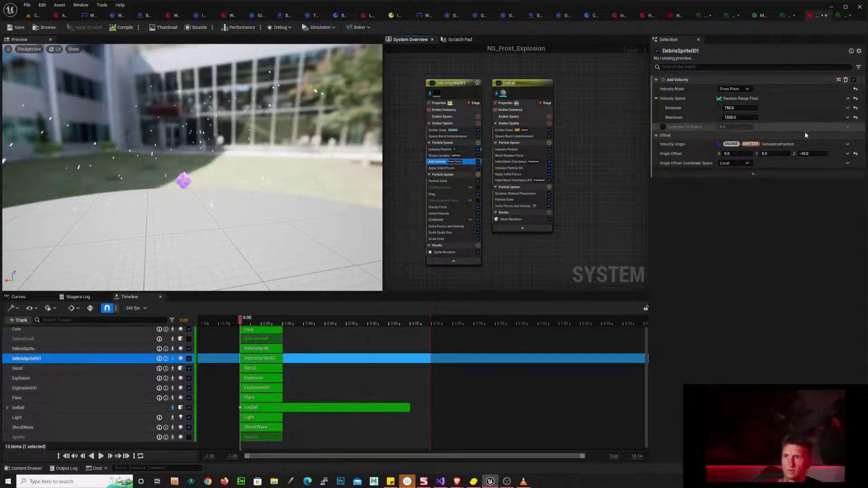
click(733, 108)
click(740, 118)
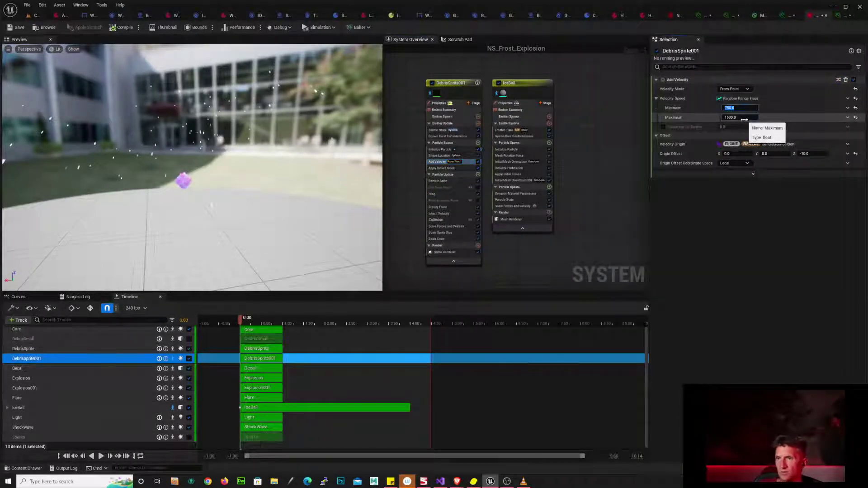
text(1000)
key(Return)
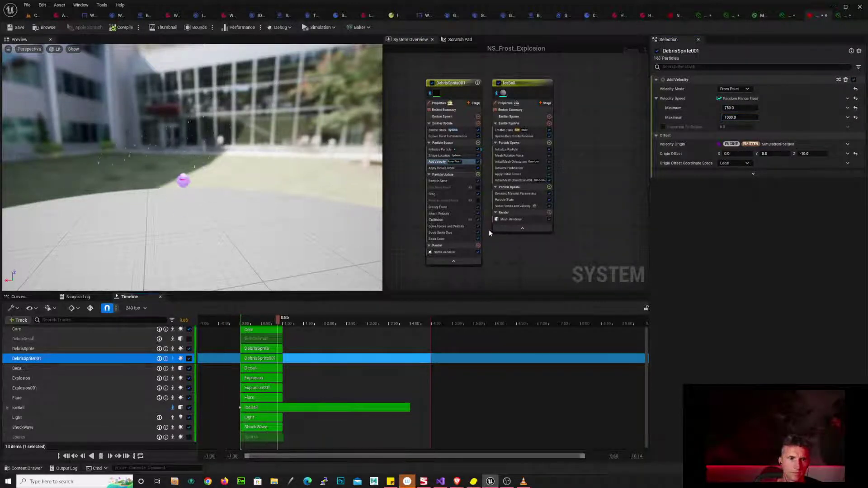
key(space)
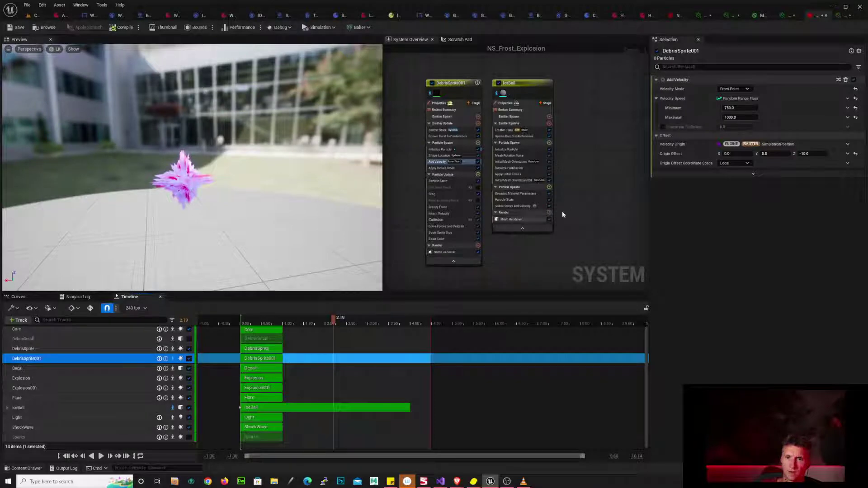
- Set the Sphere Radius in DebrisSprite001's Shape Location module to 100
scroll(564, 212, up, 1)
right_drag(584, 176, 617, 180)
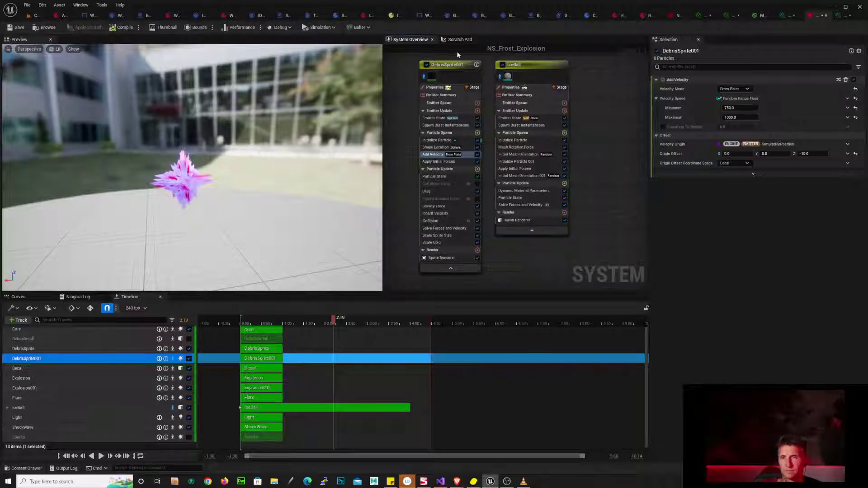
click(457, 65)
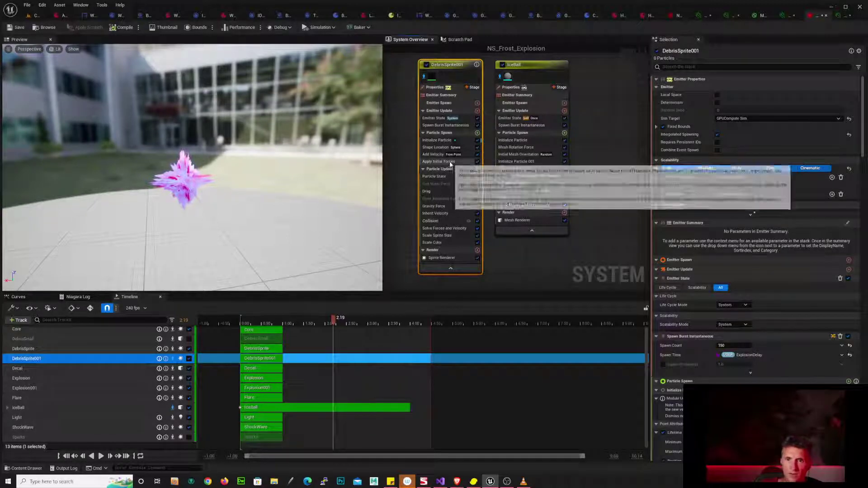
click(445, 148)
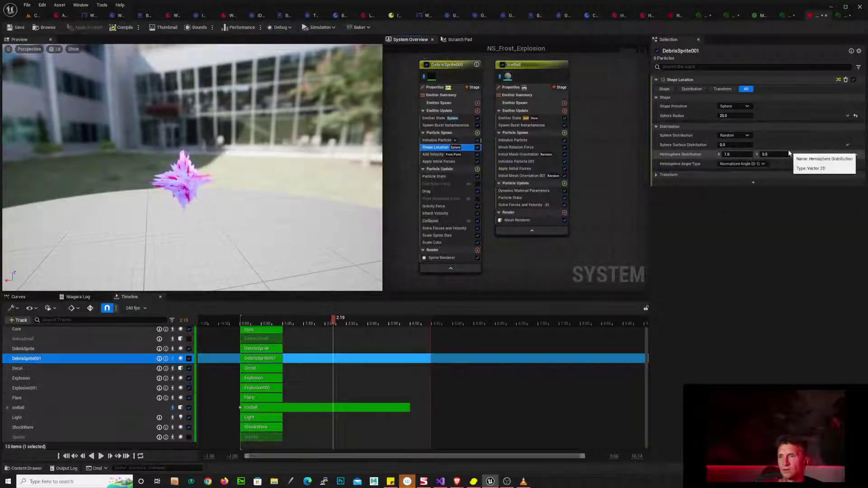
click(735, 117)
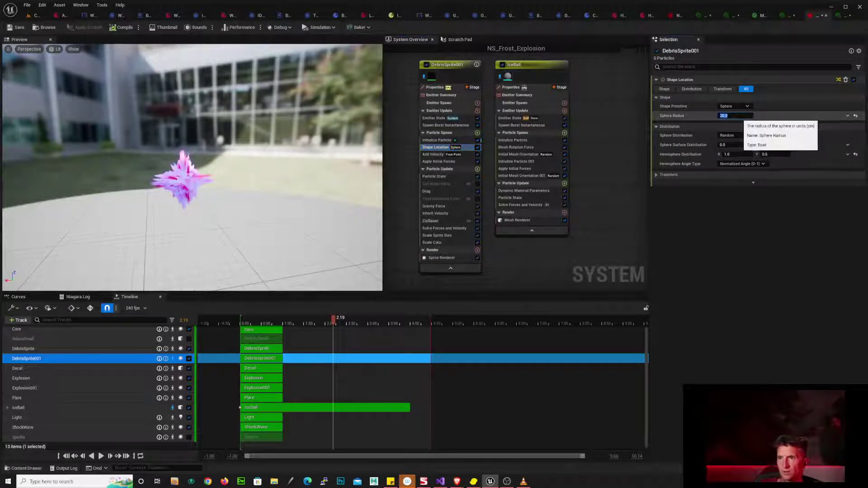
text(100)
key(Return)
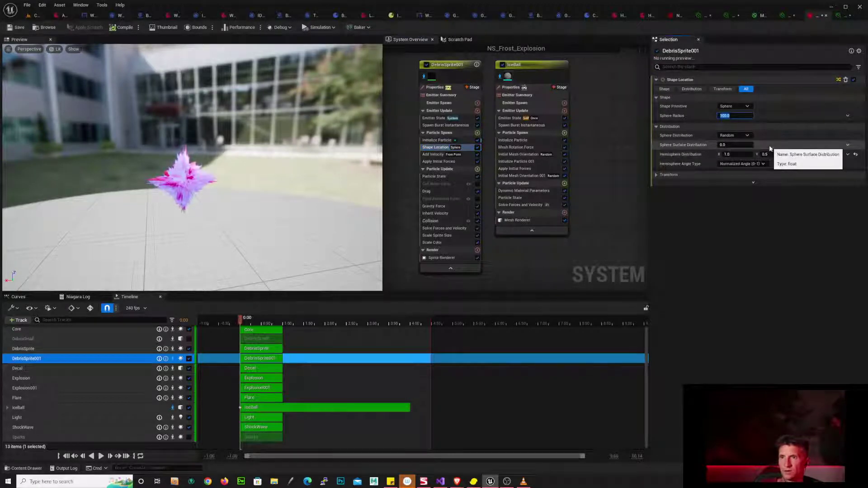
- Set the Sphere Surface Distribution in DebrisSprite001's Shape Location module to 1 and scrub the timeline to check the debris
click(746, 136)
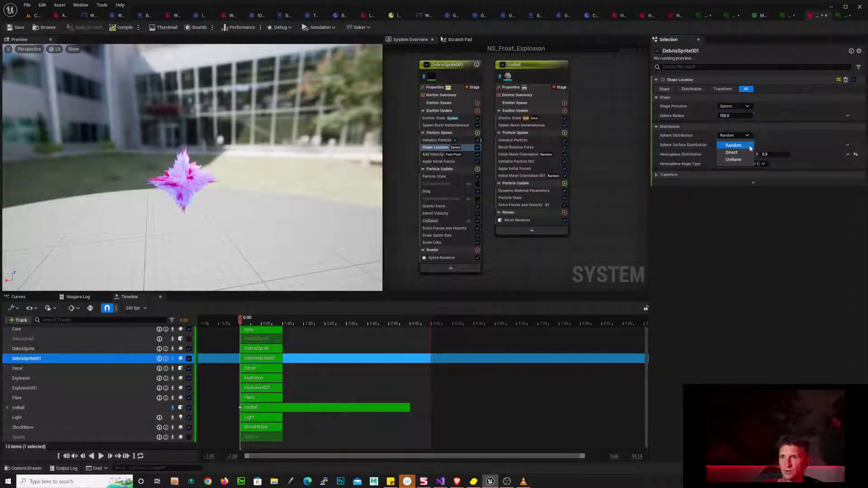
click(729, 229)
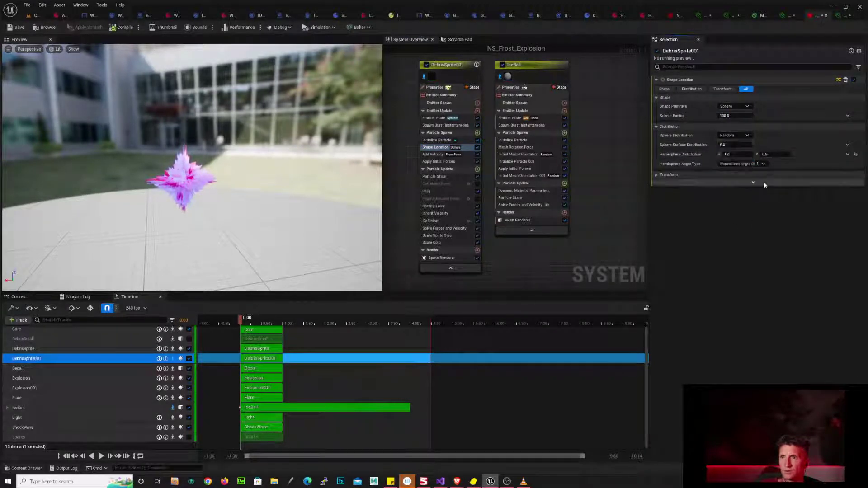
click(725, 146)
text(1)
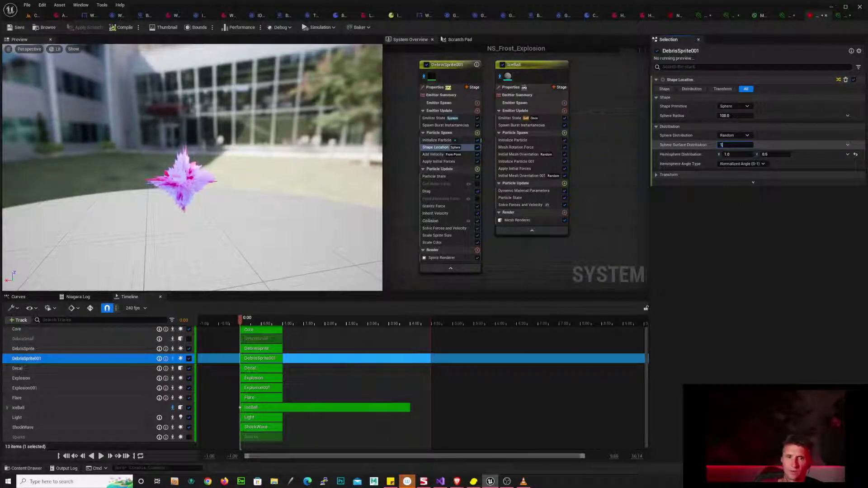
key(Return)
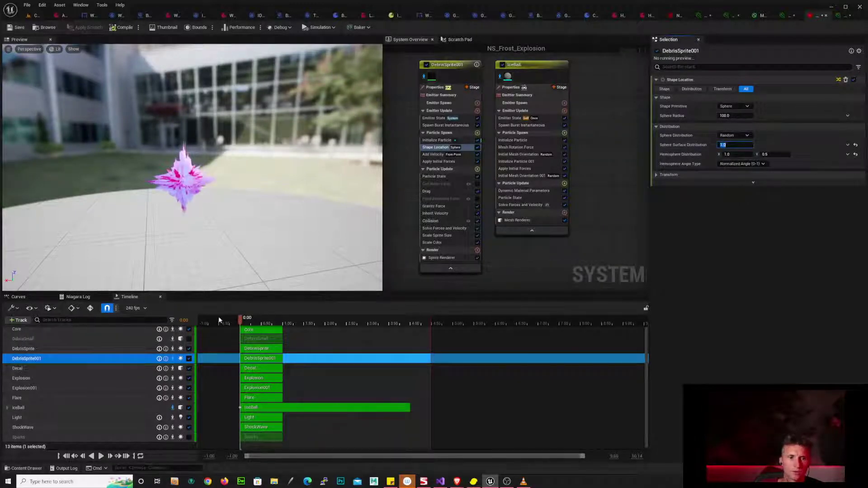
drag(244, 317, 276, 314)
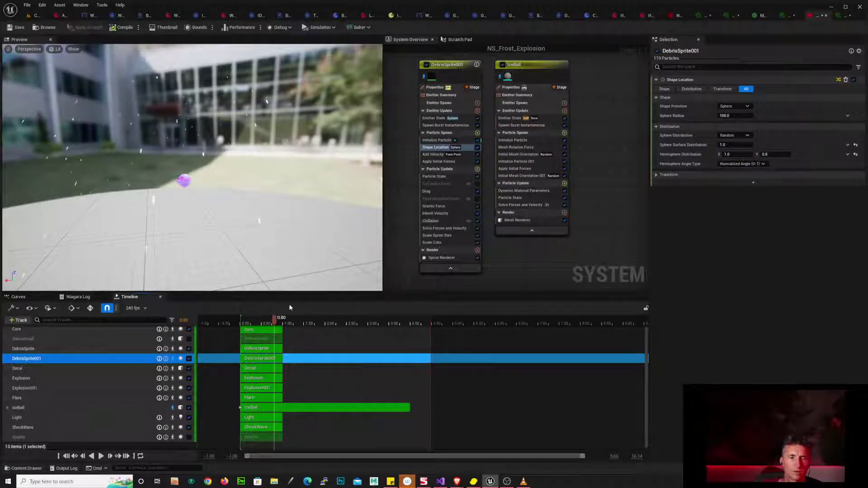
- Set DebrisSprite001's Sphere Surface Distribution to 0 and replay the explosion from several viewing angles
click(737, 145)
text(0)
key(Return)
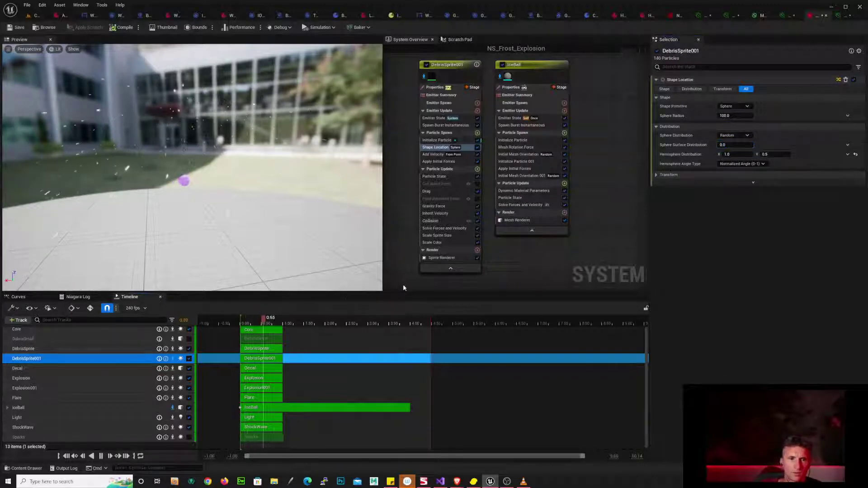
drag(230, 325, 251, 320)
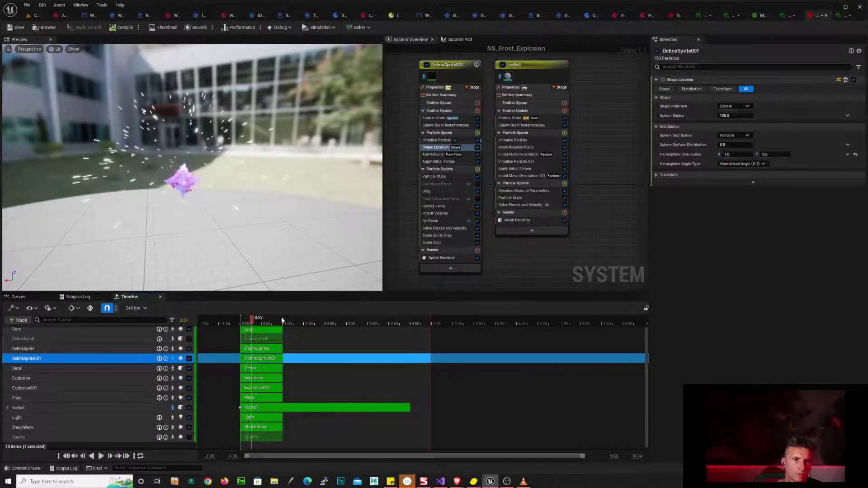
drag(253, 217, 159, 224)
drag(232, 320, 251, 316)
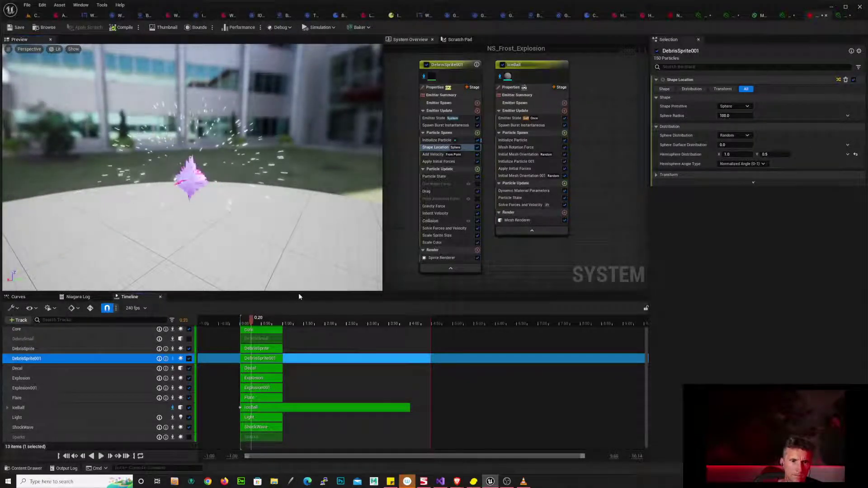
drag(285, 235, 95, 229)
click(230, 322)
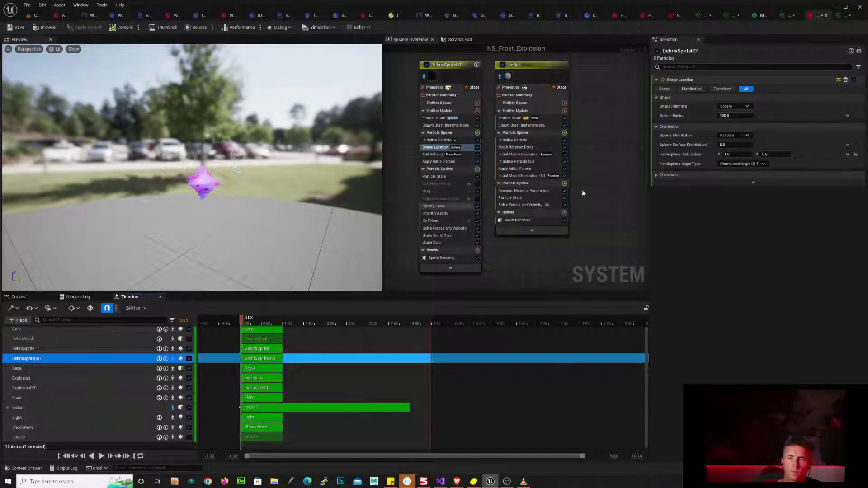
- Set DebrisSprite001's Sphere Radius to 200, replay the burst, and raise the radius further to about 250
text(20)
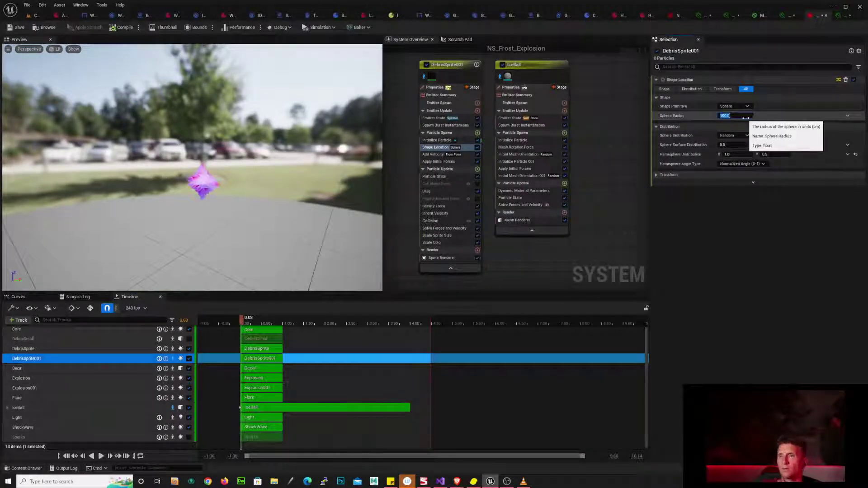
text(0)
key(Return)
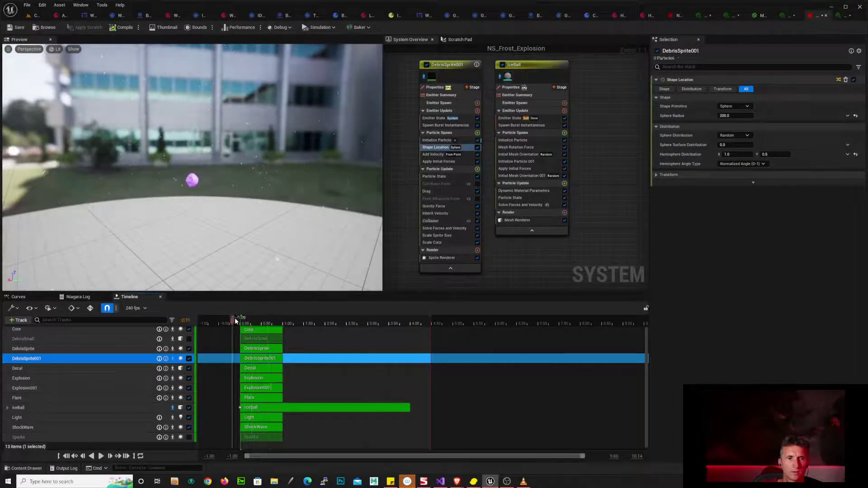
drag(239, 325, 256, 320)
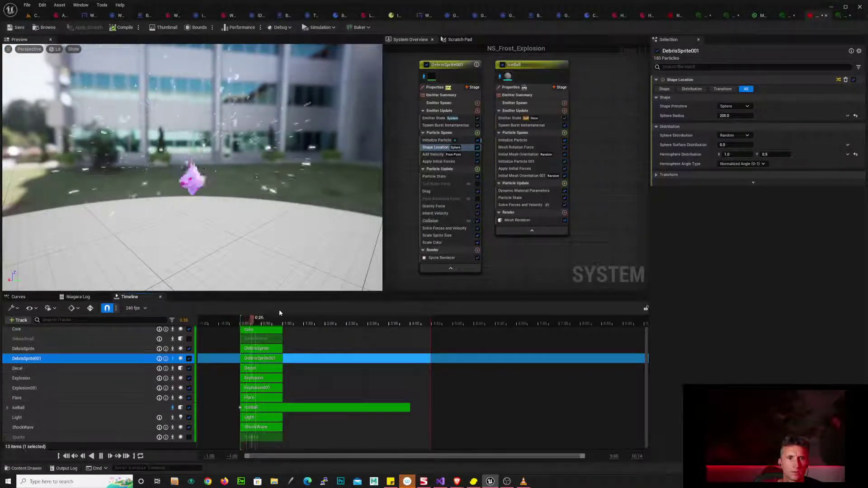
drag(745, 116, 796, 116)
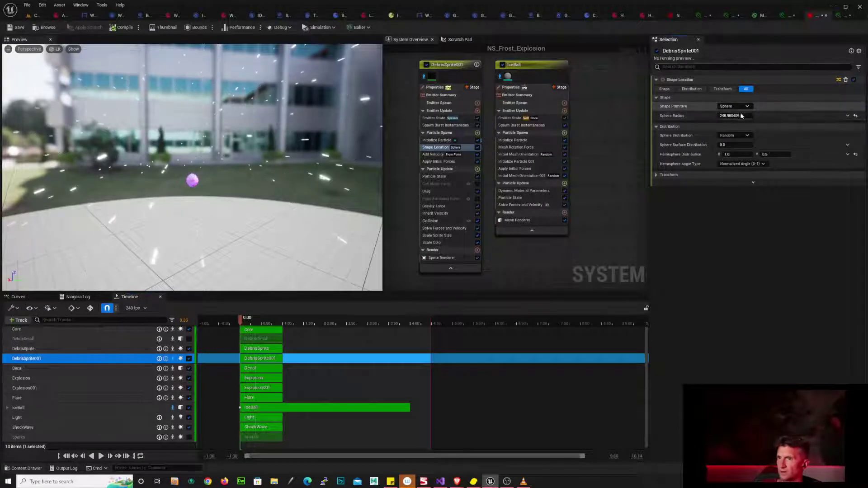
- Set the Sphere Radius in DebrisSprite001's Shape Location module to 20 and replay the explosion to check the spread
click(735, 116)
text(20)
key(Return)
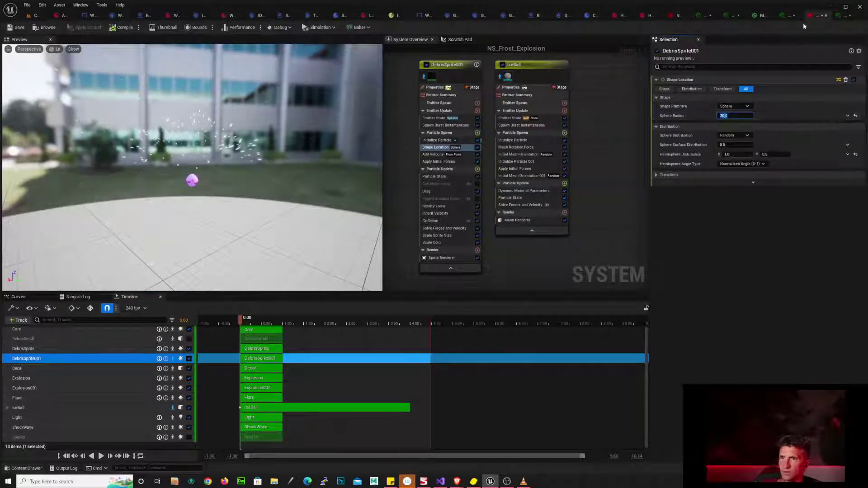
click(232, 319)
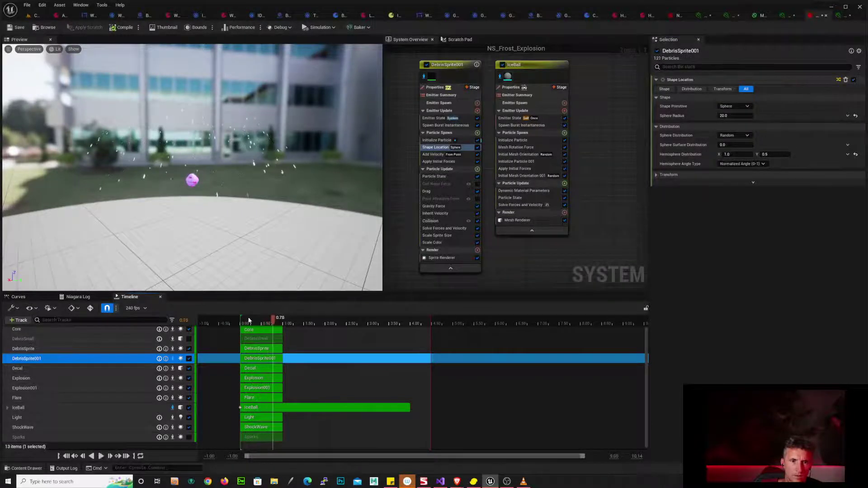
click(232, 320)
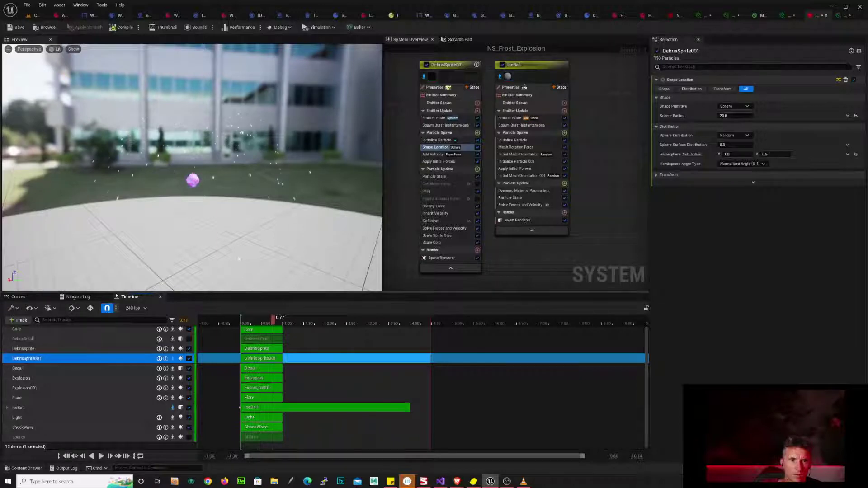
drag(226, 209, 263, 211)
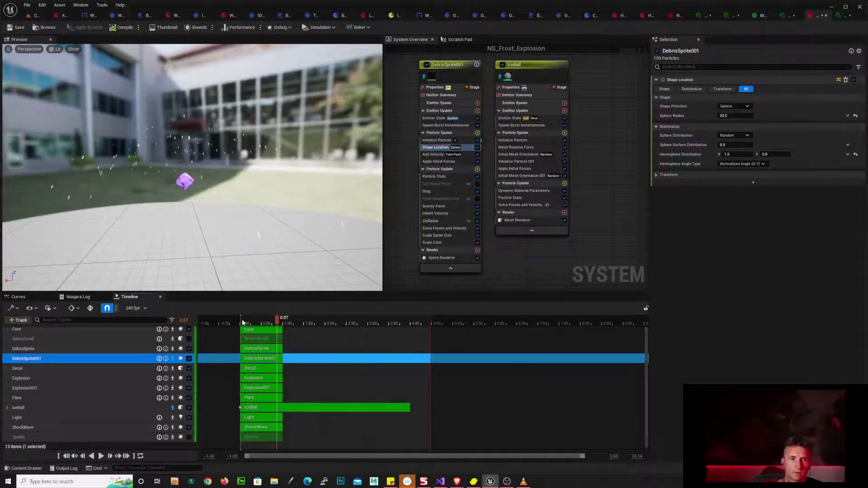
key(space)
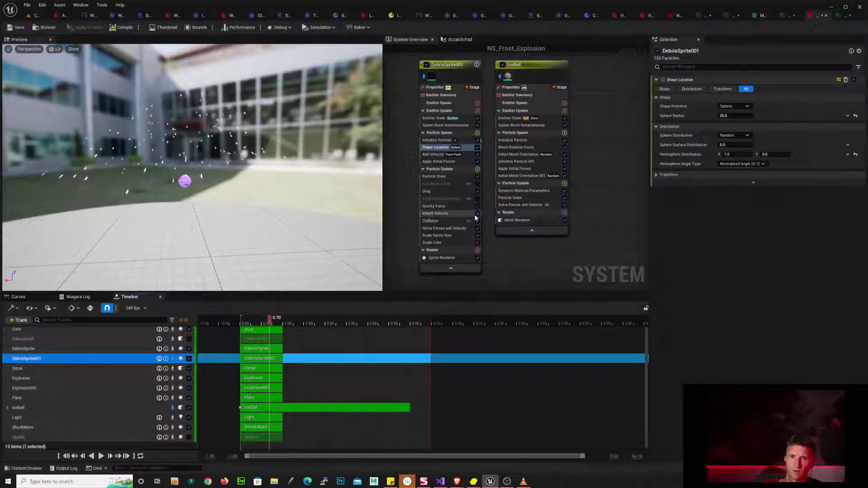
- Enable the Curl Noise Force module in DebrisSprite001's Particle Update and replay the explosion to check the debris motion
click(479, 184)
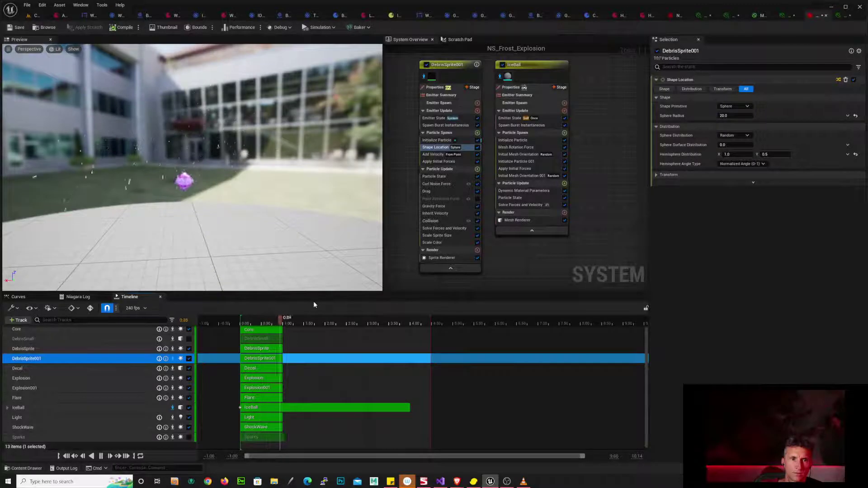
key(space)
click(239, 324)
key(space)
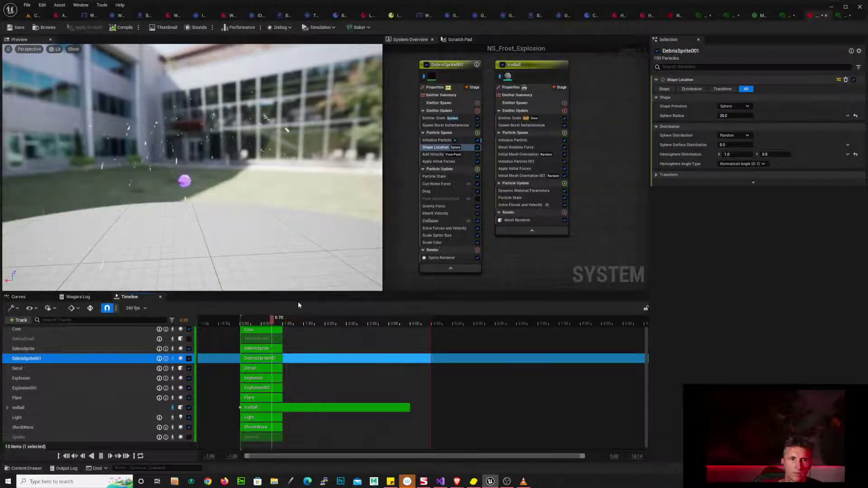
drag(290, 274, 288, 302)
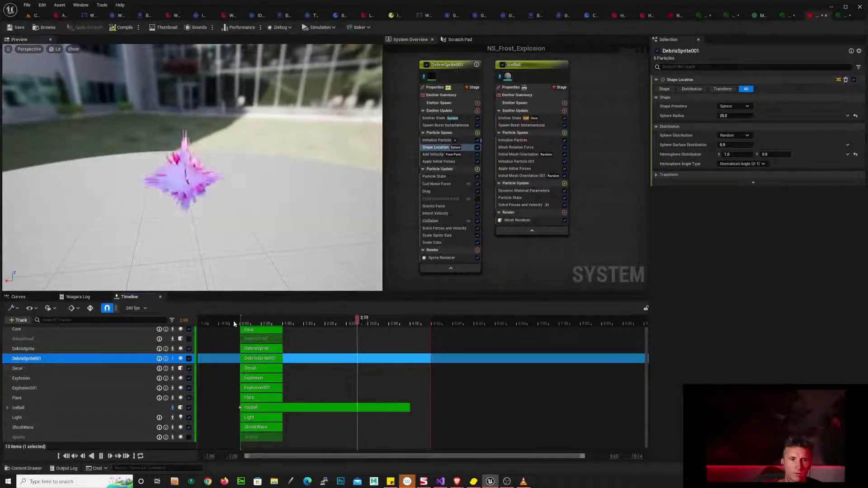
click(237, 323)
key(space)
key(space)
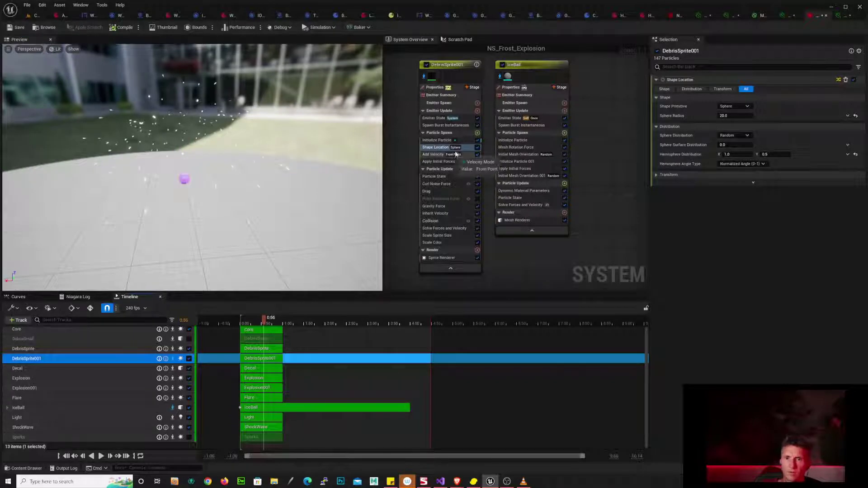
- Set DebrisSprite001's Curl Noise Force to a Noise Frequency of 200 and a Noise Strength of 1000
click(447, 183)
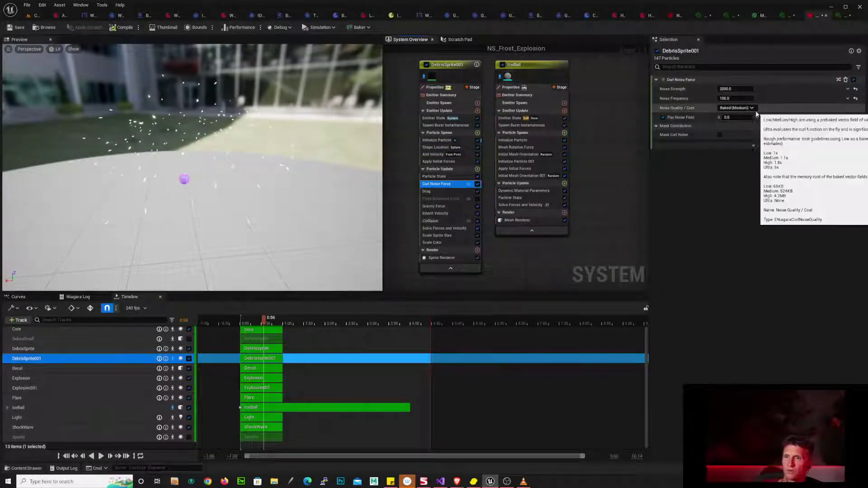
click(741, 99)
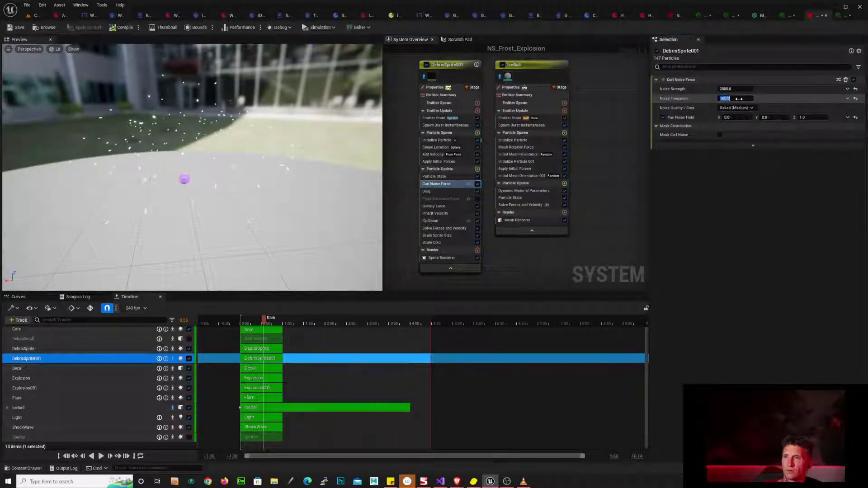
text(200)
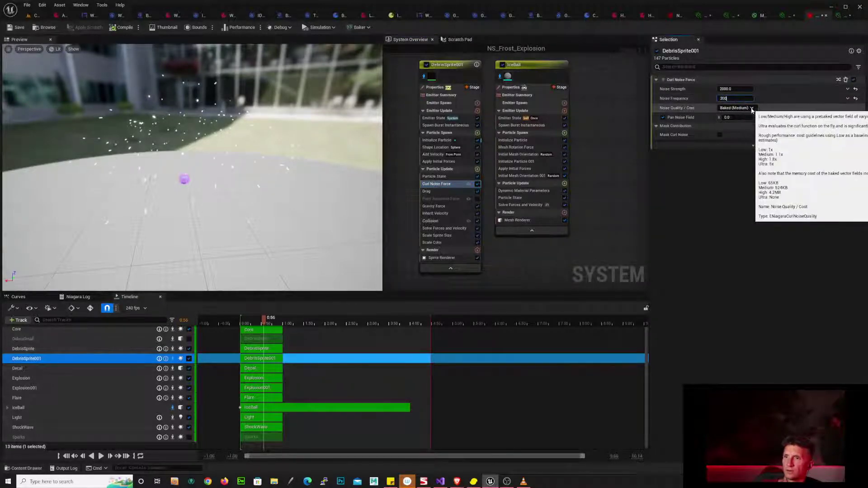
click(732, 89)
text(1000)
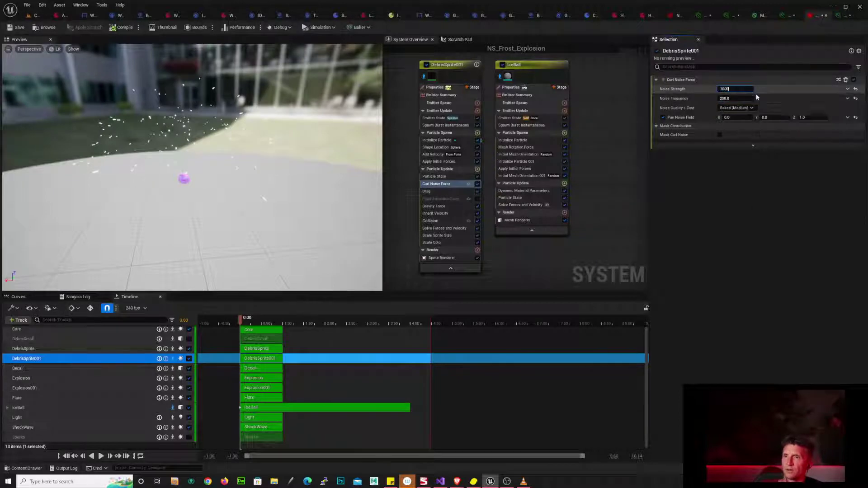
key(Return)
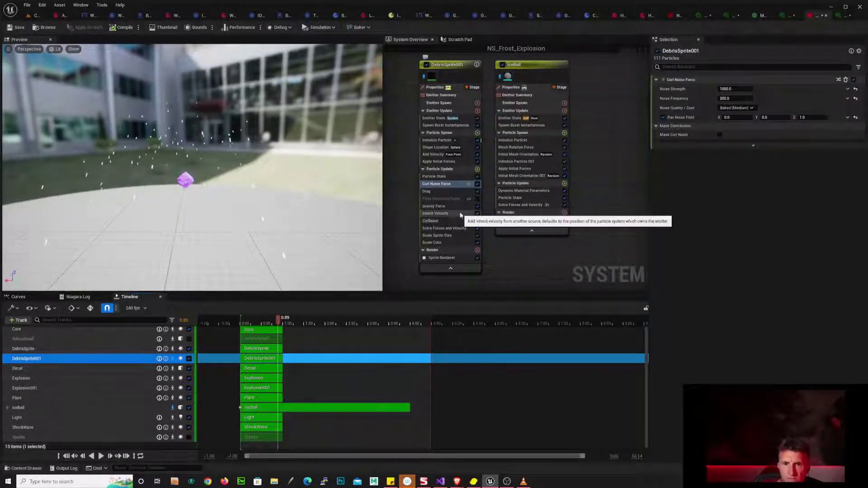
- Set the maximum Velocity Speed in DebrisSprite001's Add Velocity module to 1500
click(453, 155)
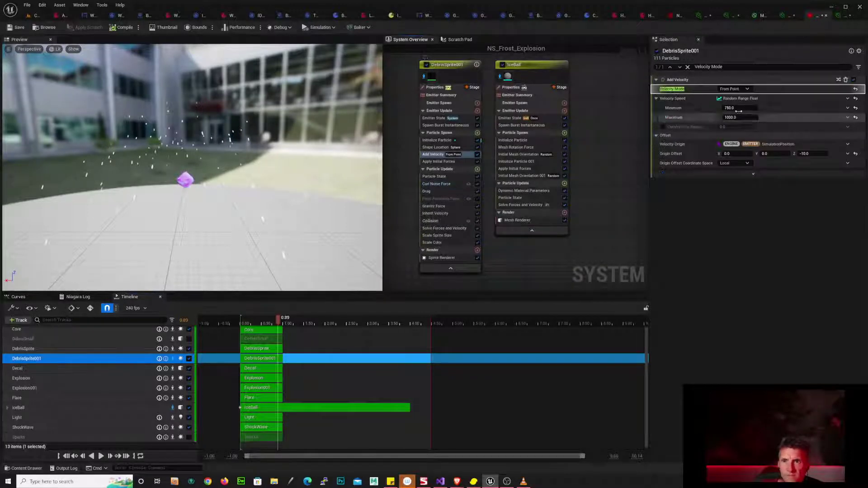
click(739, 118)
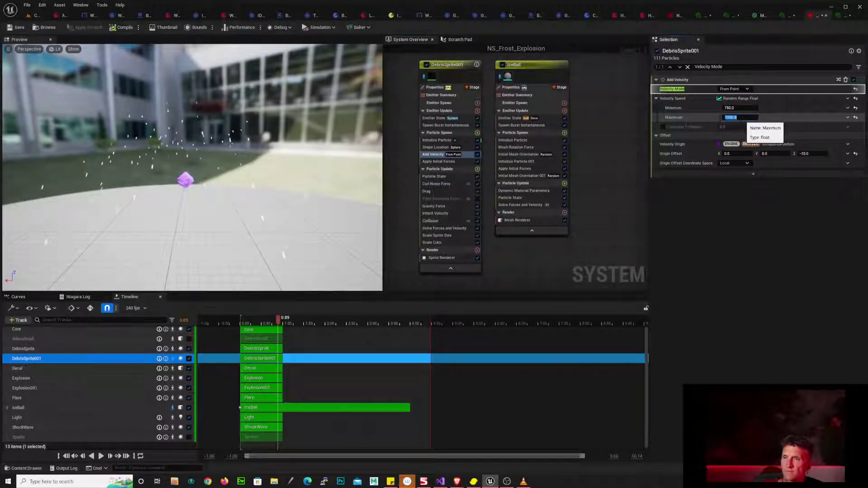
text(1500)
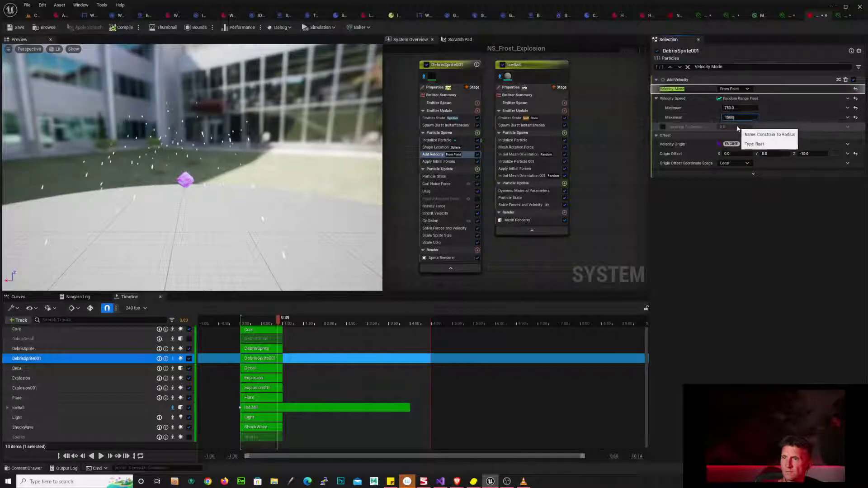
key(Return)
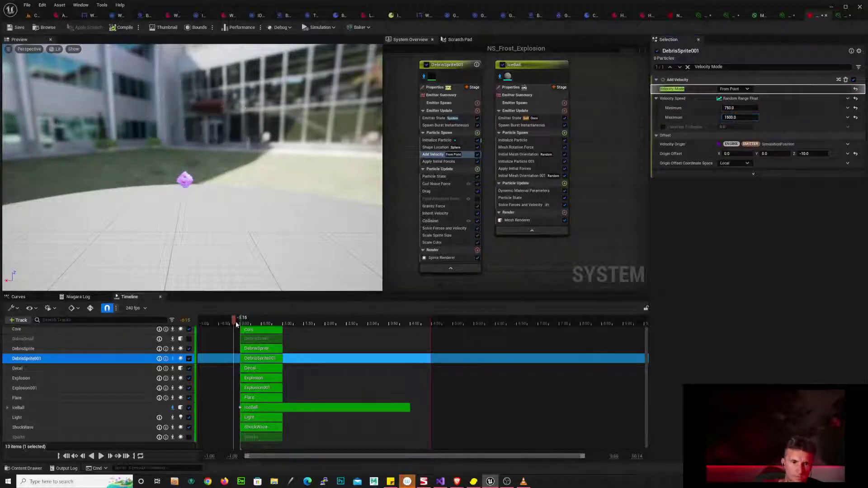
- Set the maximum Velocity Speed in DebrisSprite001's Add Velocity module to 1250 and replay the explosion to check the spread
click(729, 117)
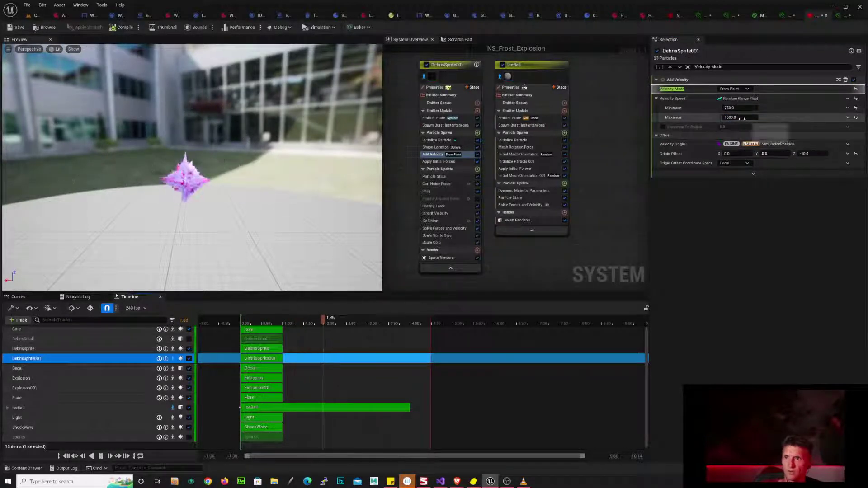
text(1250)
key(Return)
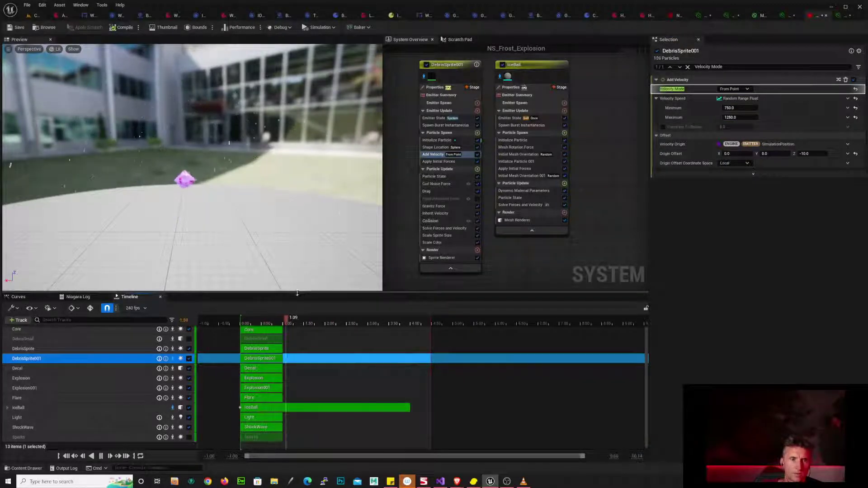
click(253, 322)
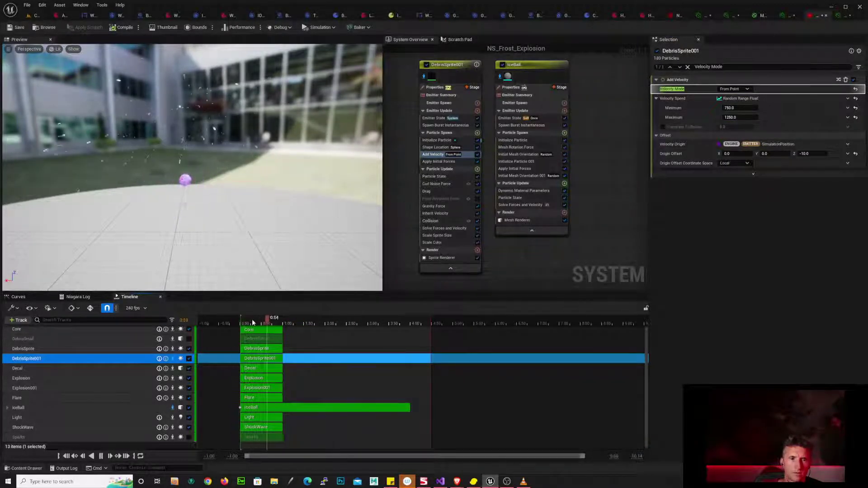
click(243, 321)
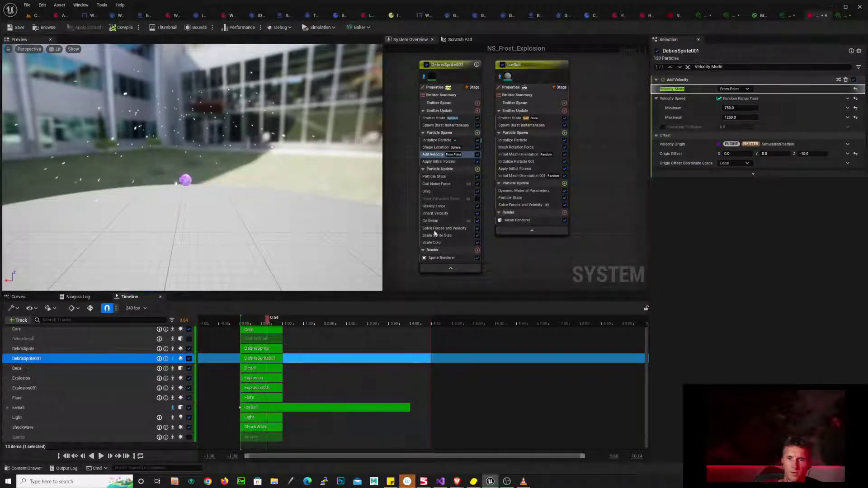
- Set the Noise Strength of DebrisSprite001's Curl Noise Force to 2000 and replay the explosion to check the debris motion
click(436, 184)
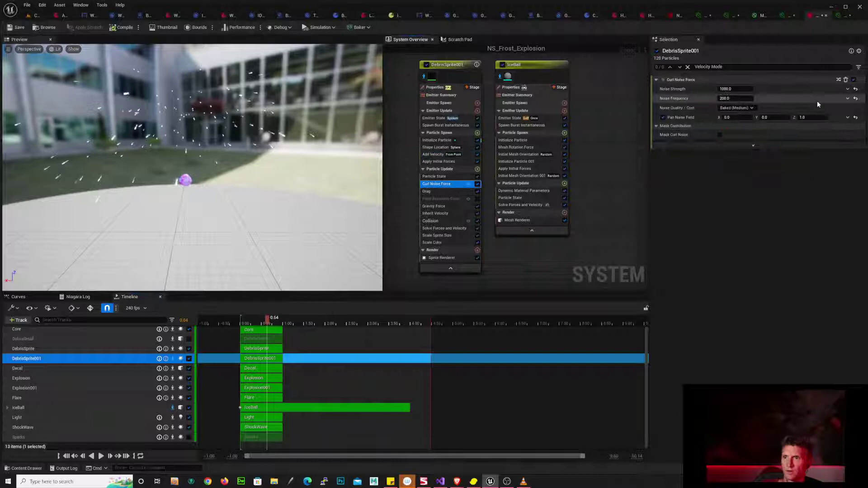
click(735, 89)
text(2000)
key(Return)
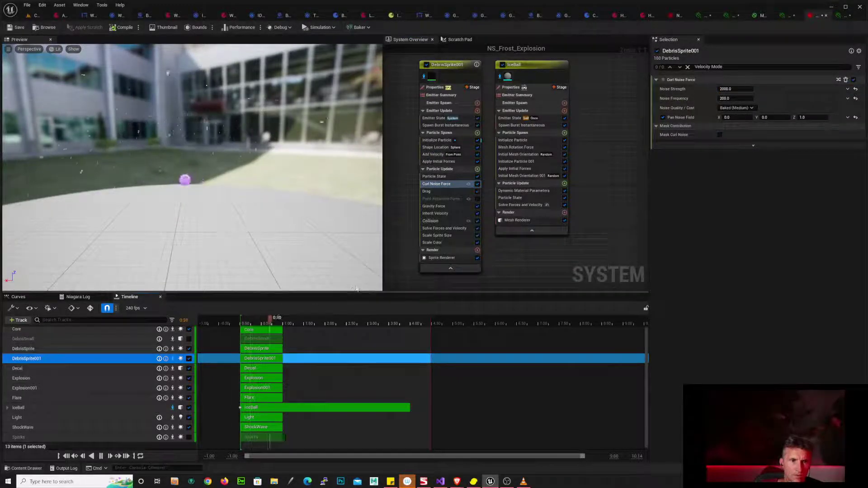
click(235, 318)
key(space)
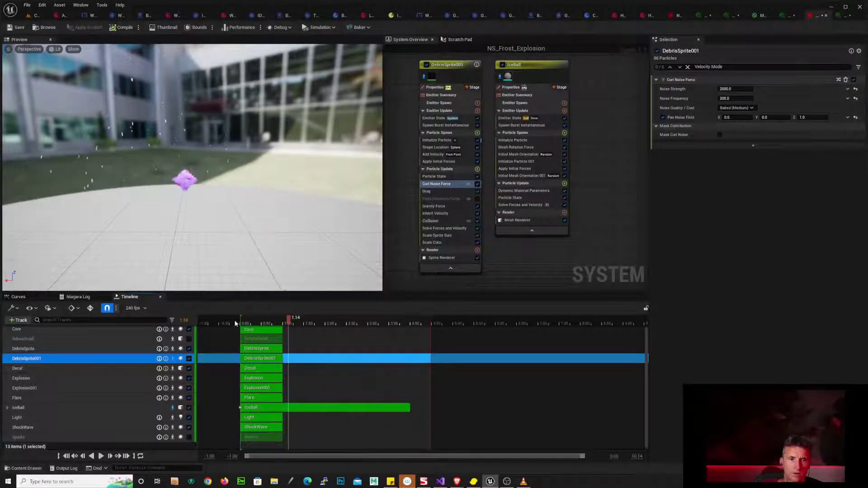
click(234, 321)
key(space)
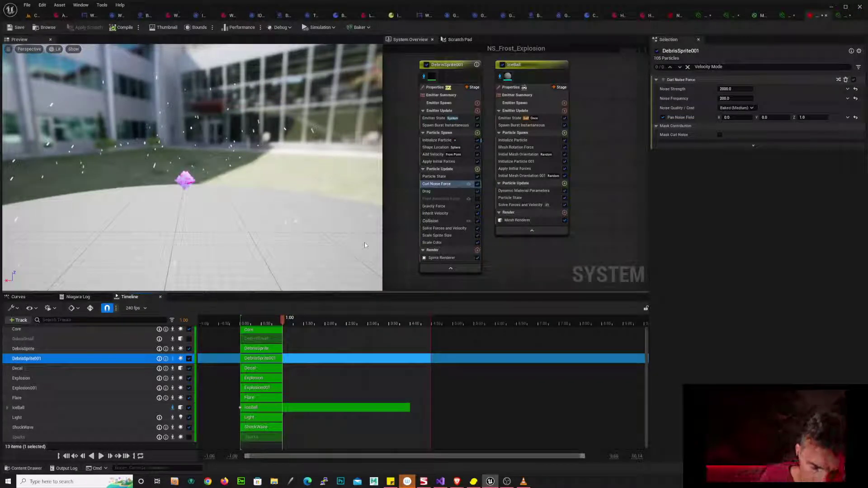
- Switch to the Brave browser and open the Frost Grenade thread's embedded reference video on its Vimeo page
key(alt+Tab)
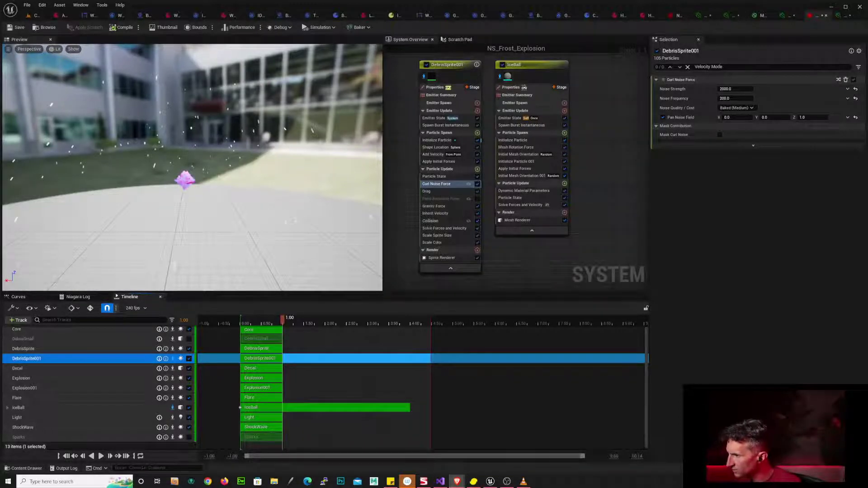
key(alt+Tab)
key(alt+Tab)
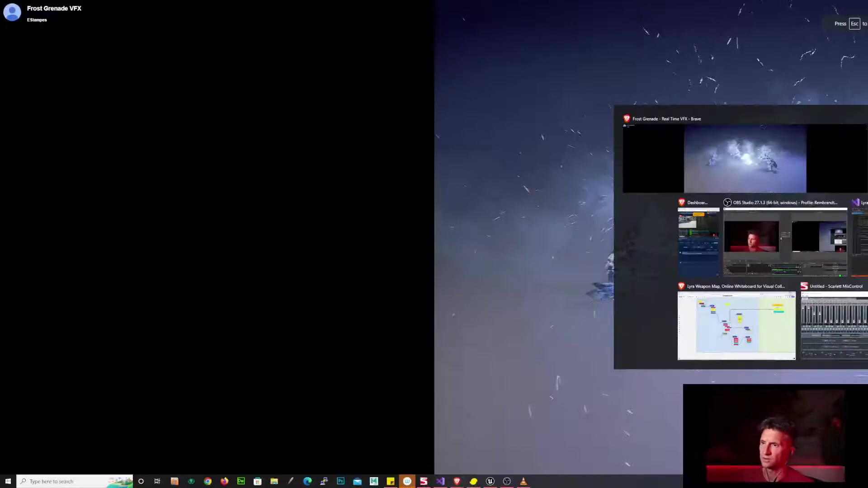
key(alt+Tab)
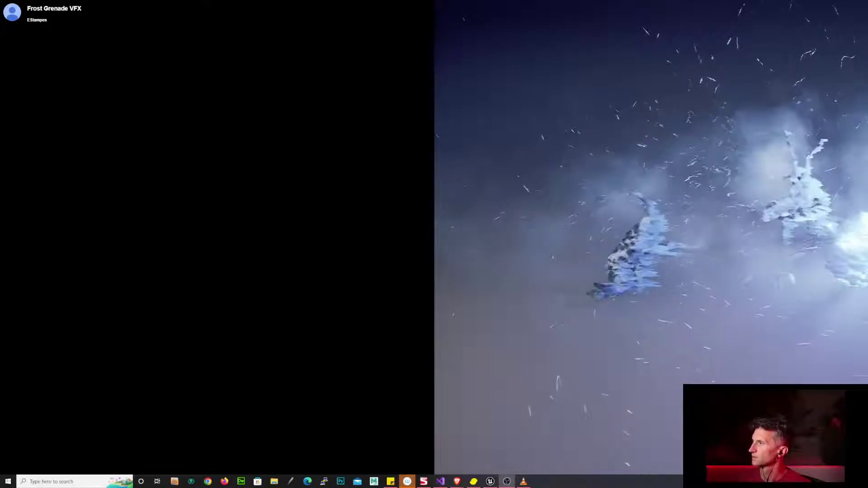
key(alt+Tab)
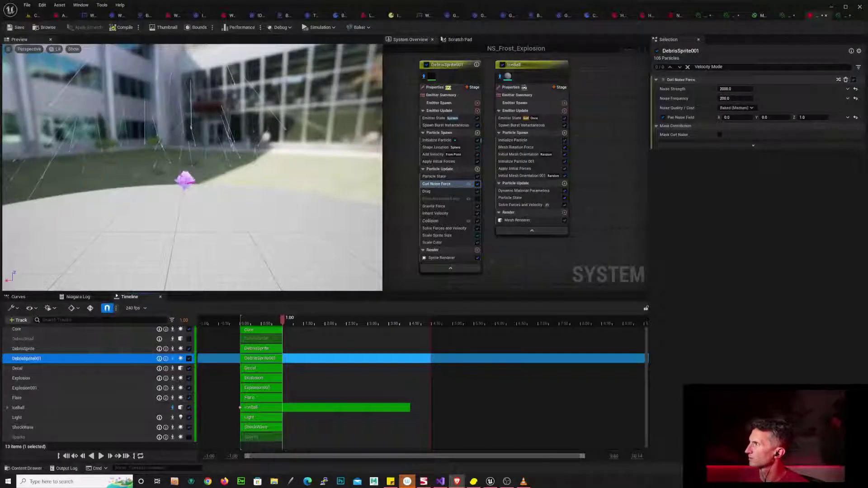
key(alt+Tab)
right_click(680, 322)
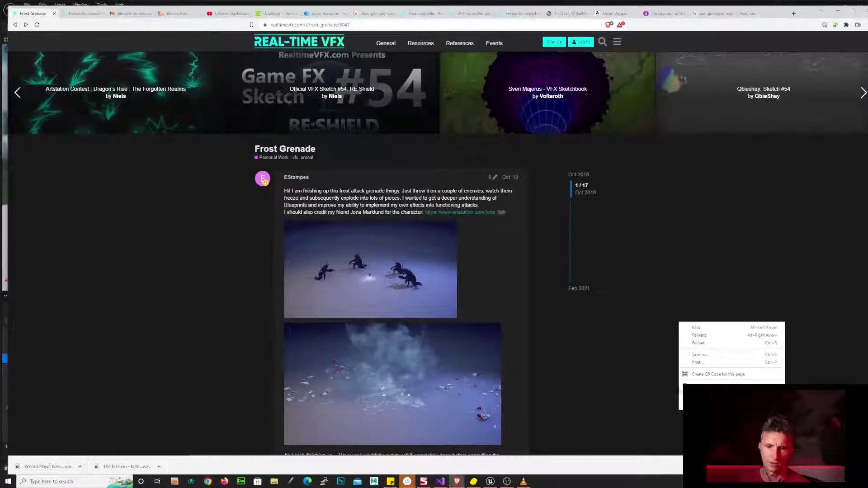
click(576, 330)
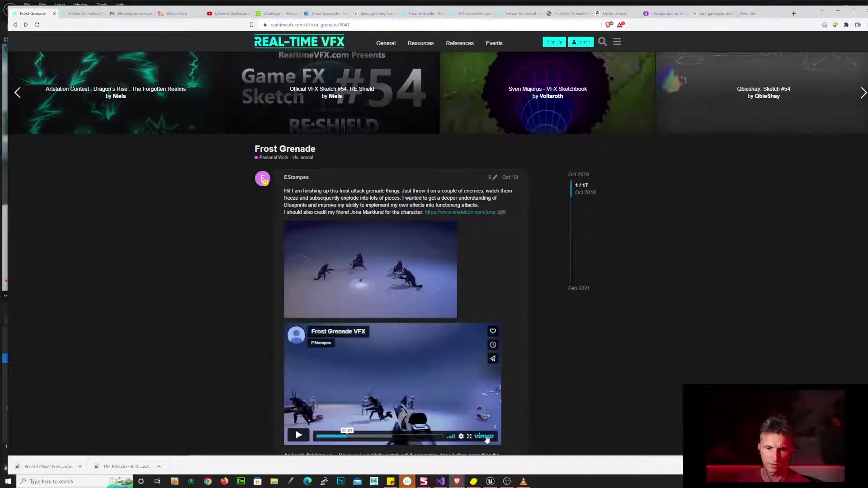
click(485, 437)
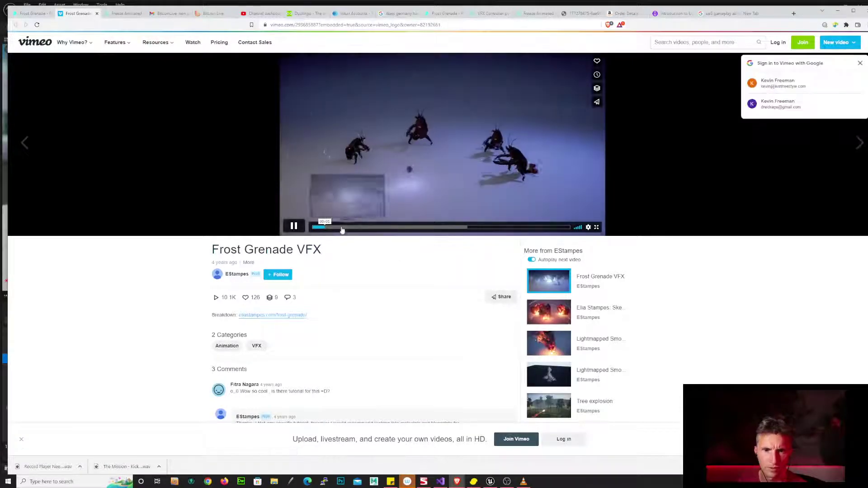
- Replay the opening seconds of the Frost Grenade VFX video several times to examine how the burst and its debris develop
click(295, 227)
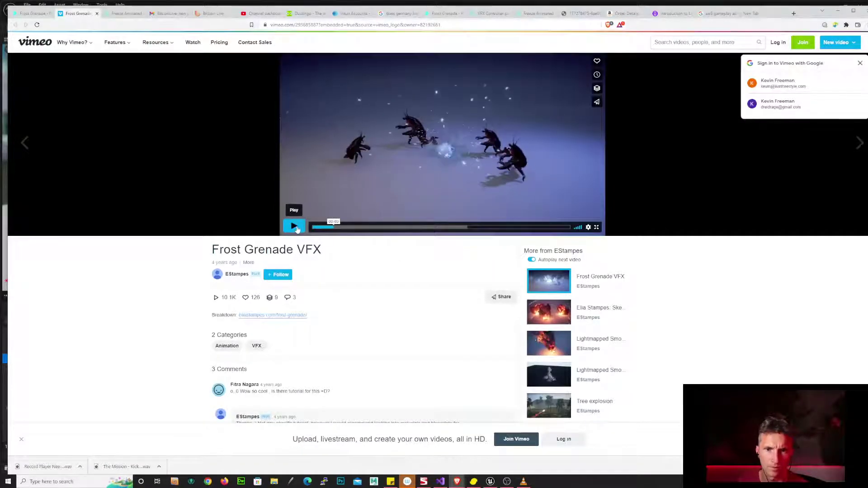
click(324, 227)
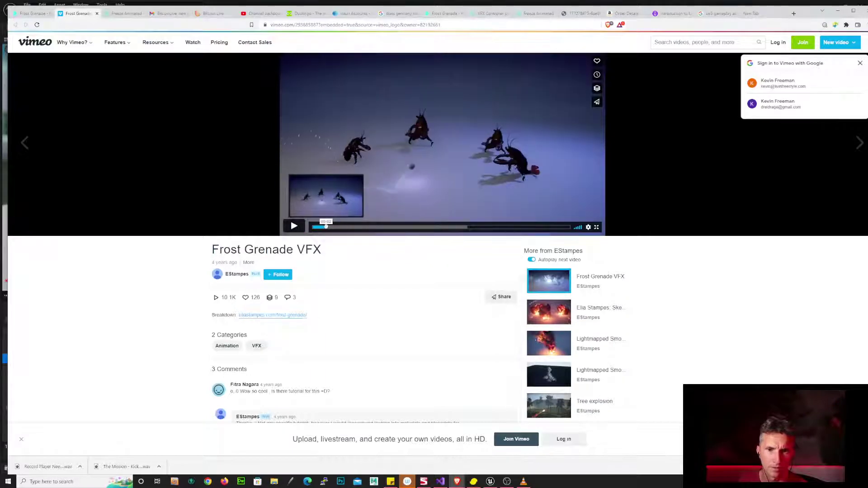
drag(326, 226, 333, 227)
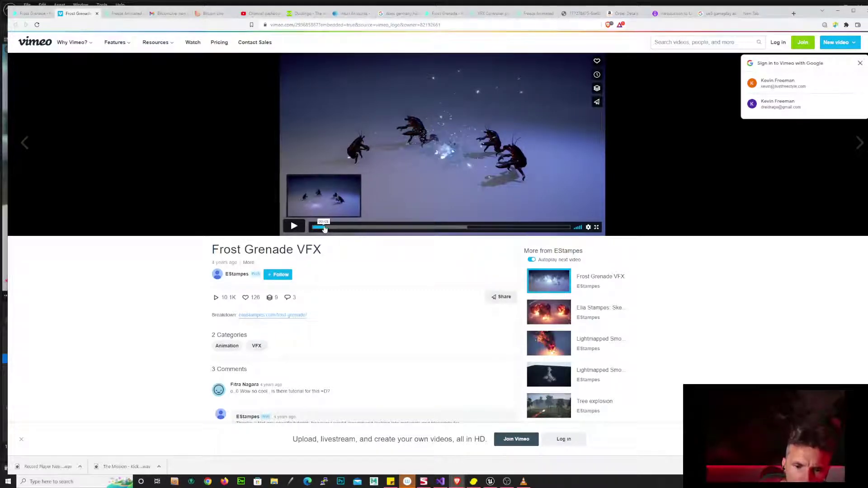
click(330, 227)
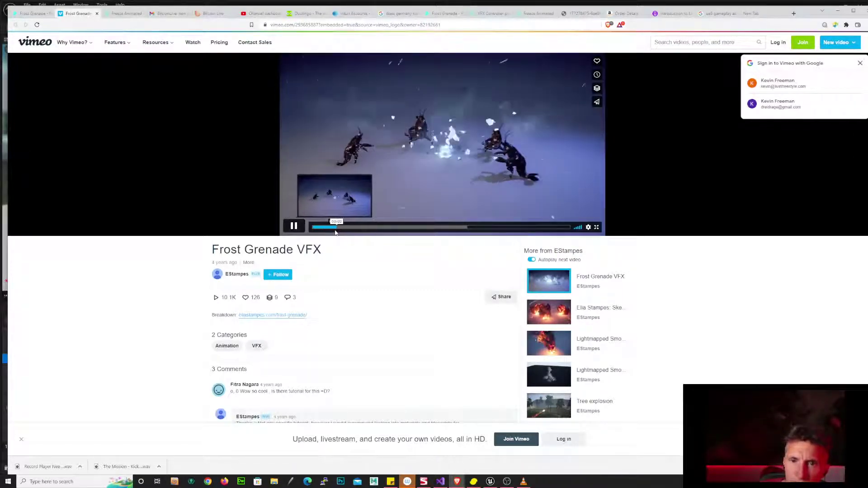
key(space)
click(330, 228)
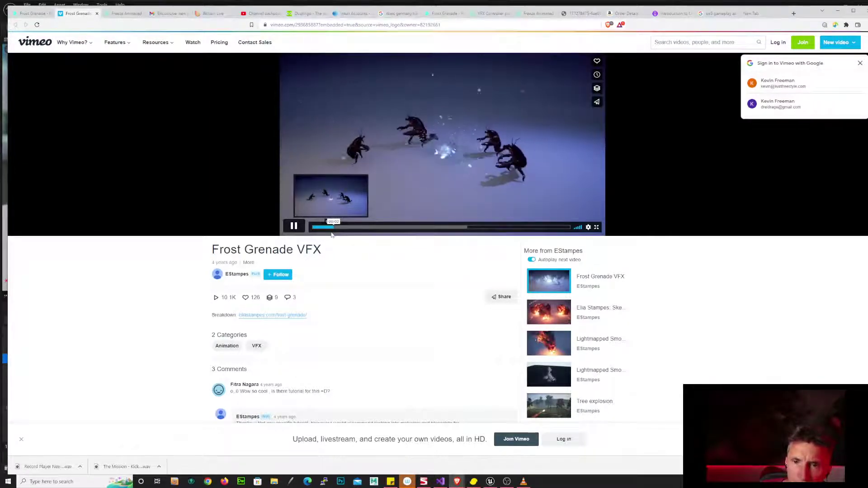
click(323, 229)
key(space)
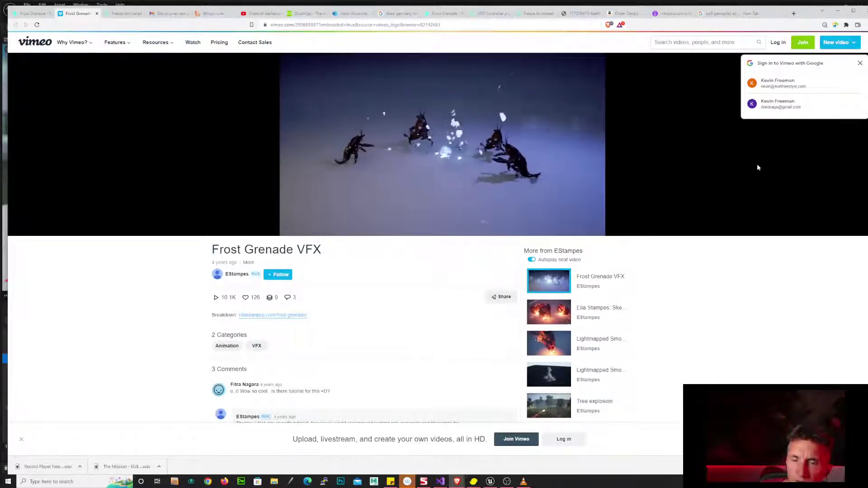
key(space)
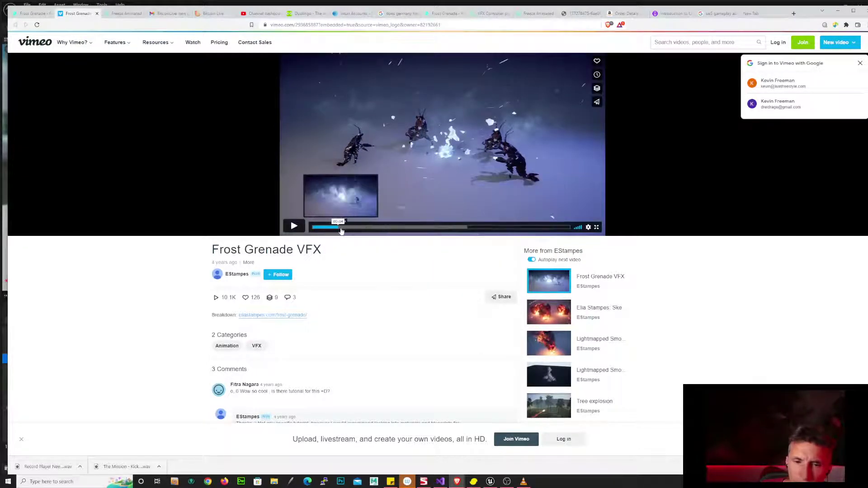
click(326, 228)
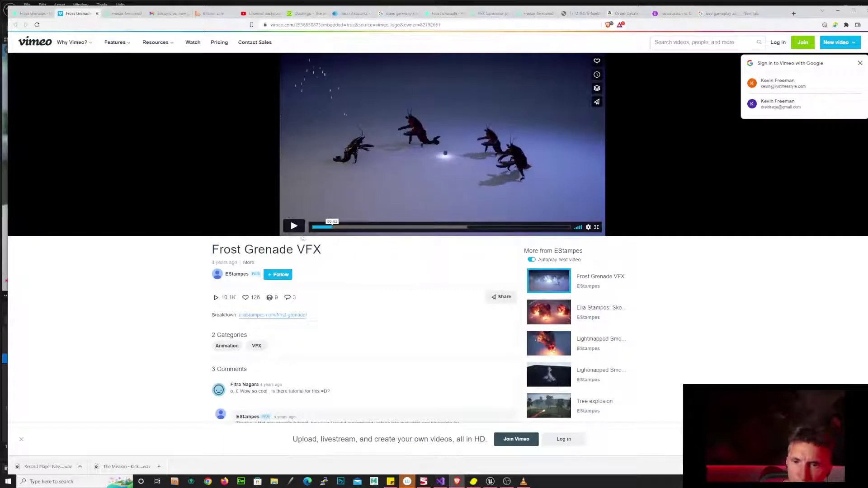
key(space)
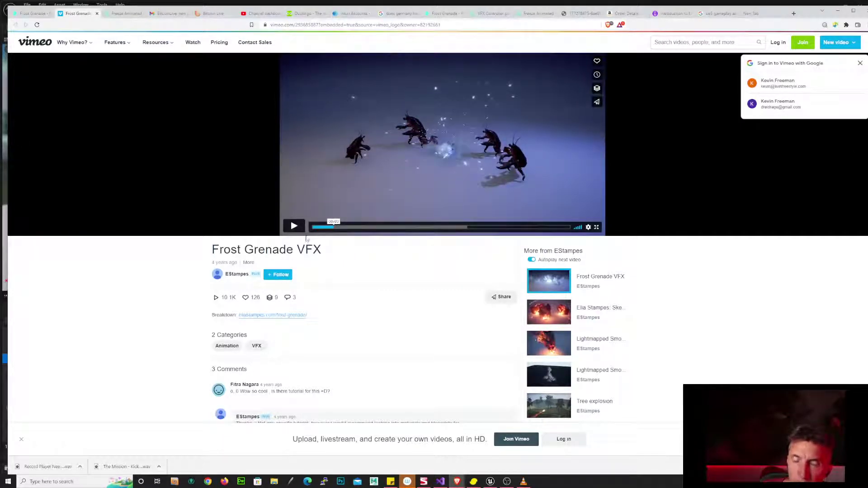
- Rewind the reference video to about 00:01 and advance it in short bursts to study the ice ball's growth and particle spread at detonation
click(323, 228)
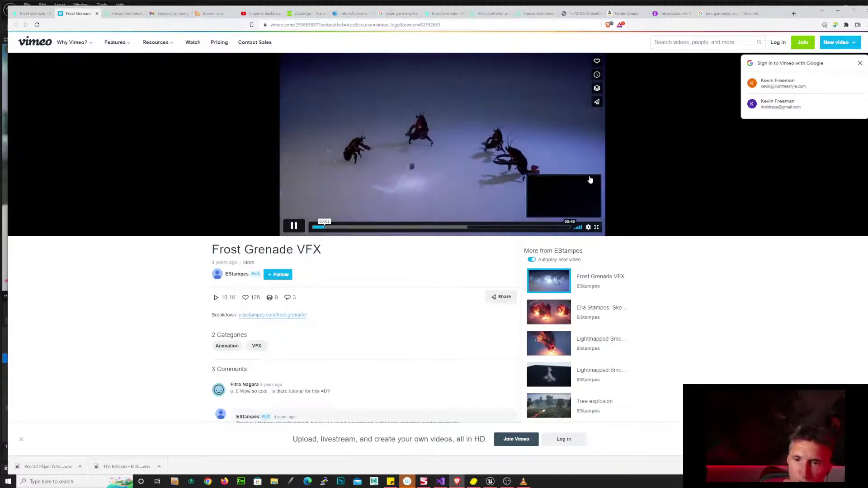
key(space)
key(space)
key(space)
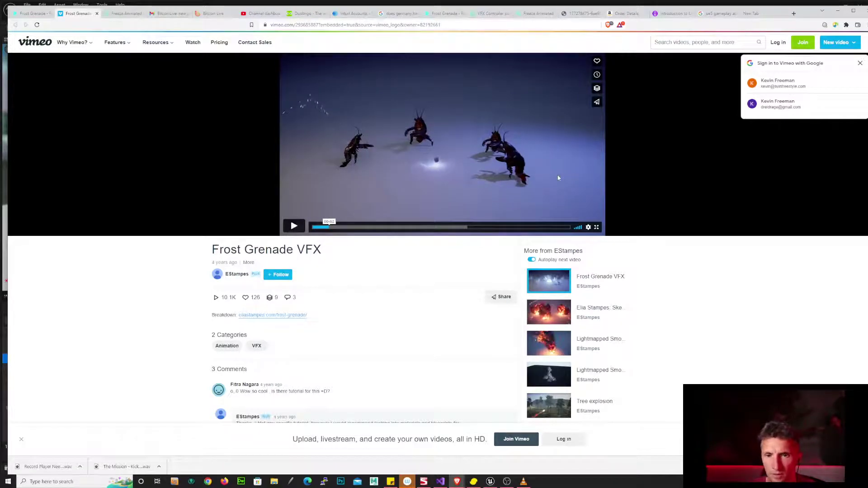
key(space)
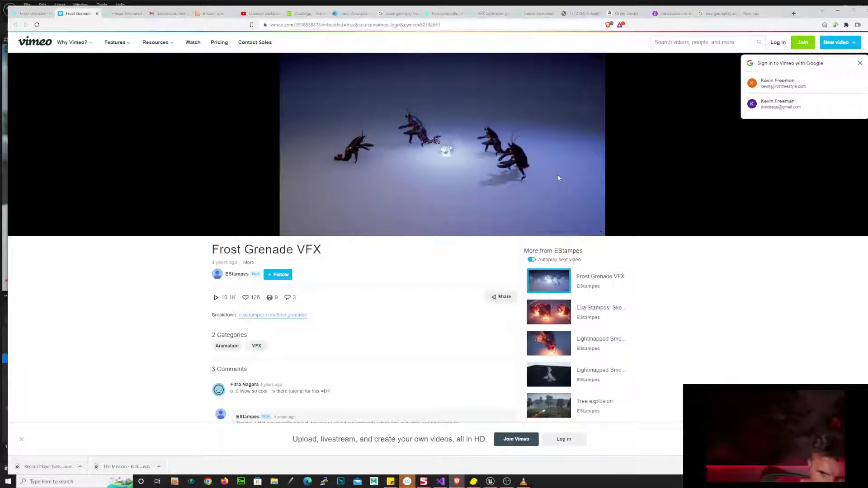
key(space)
key(space)
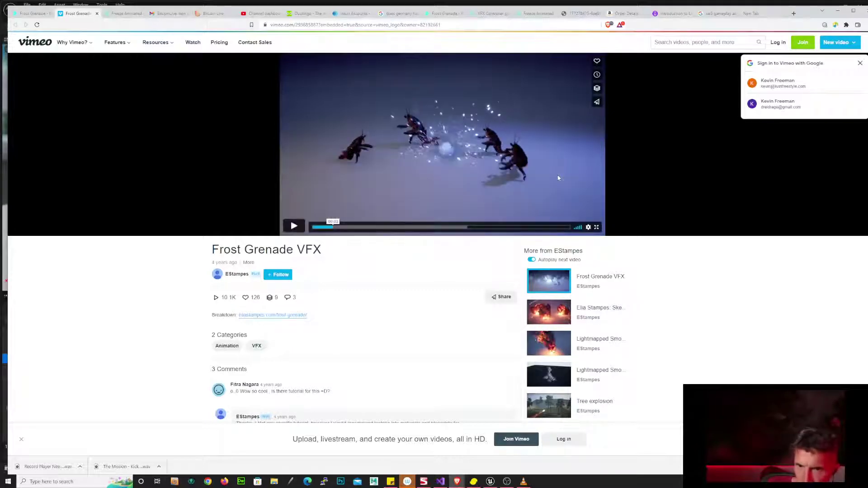
key(space)
key(space)
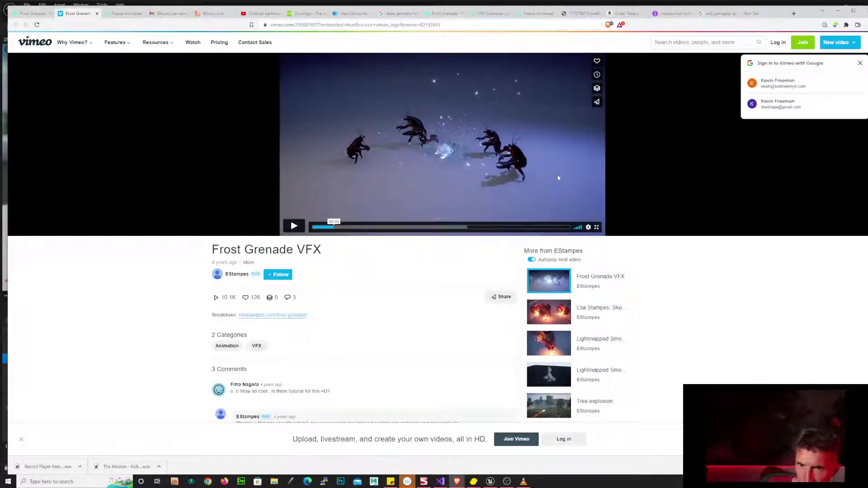
key(space)
key(space)
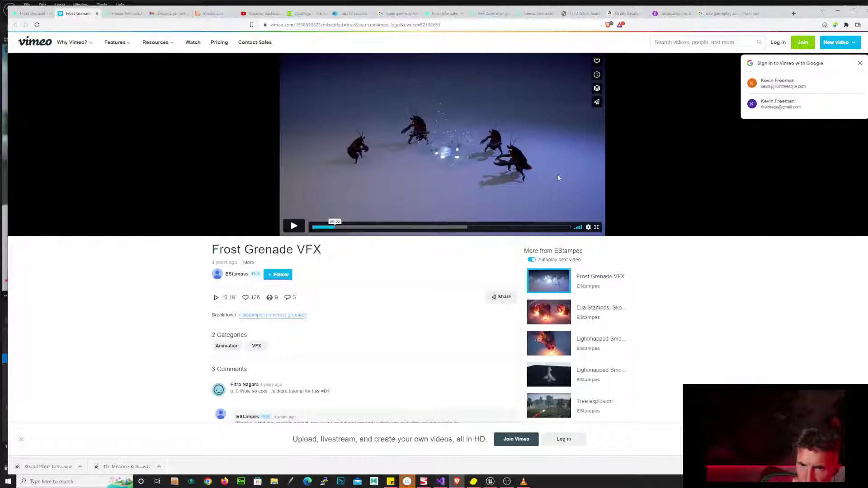
key(space)
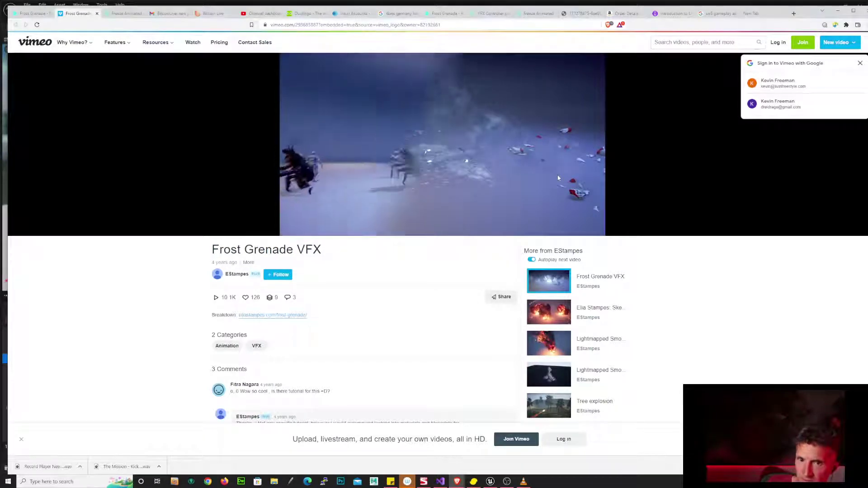
- Play the Frost Grenade VFX video in short bursts to examine the next detonation and its debris
key(space)
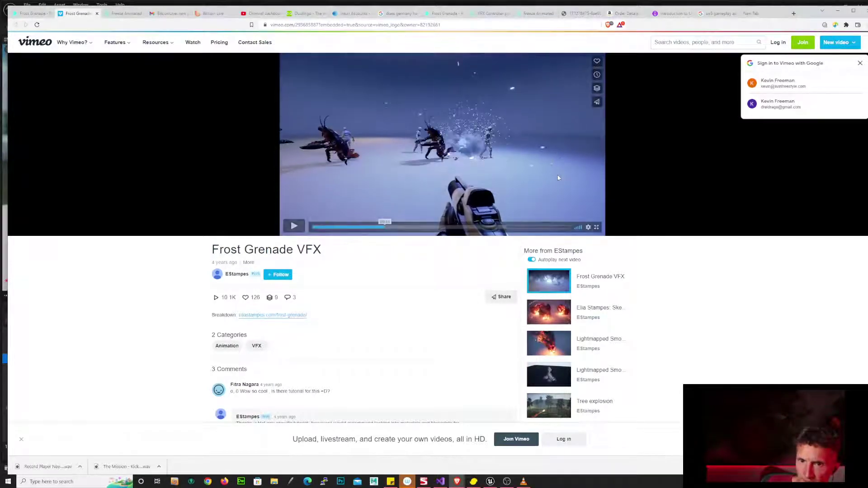
key(space)
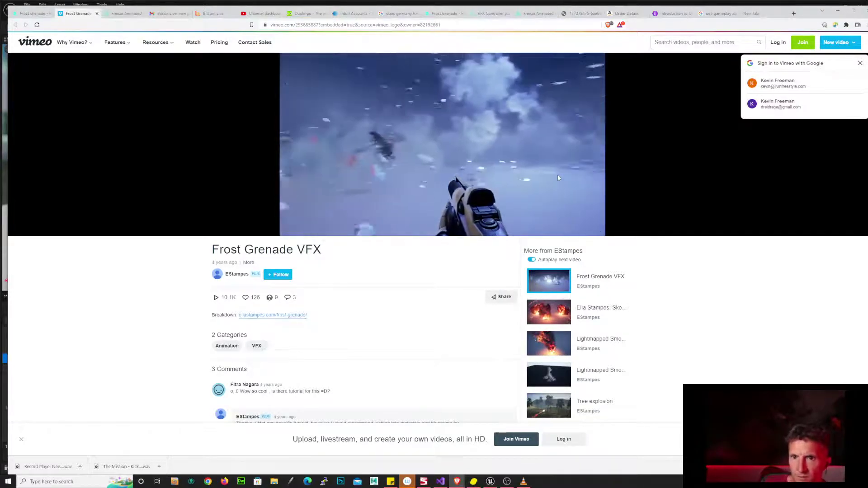
click(558, 177)
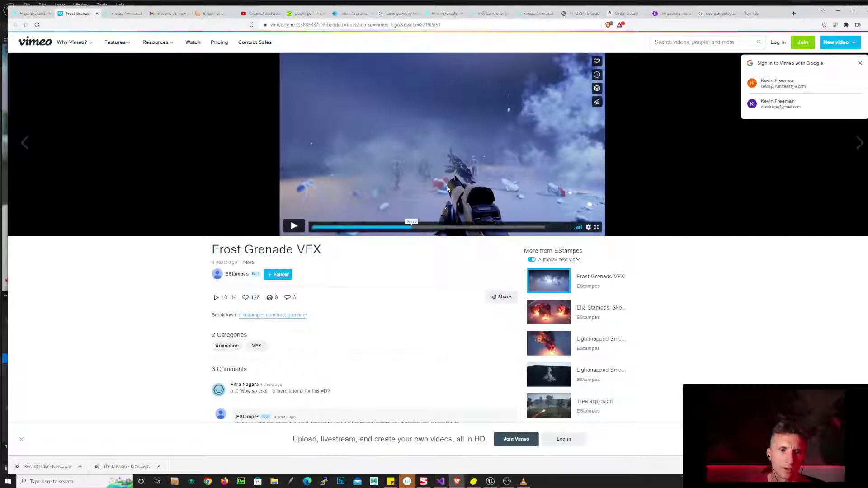
- Return to the NS_Frost_Explosion system in Unreal Editor and replay the explosion from the start for comparison
click(838, 10)
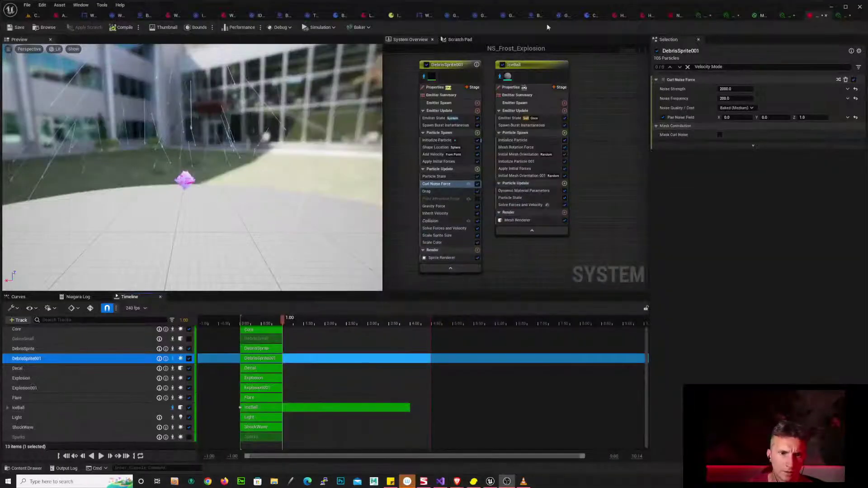
click(235, 319)
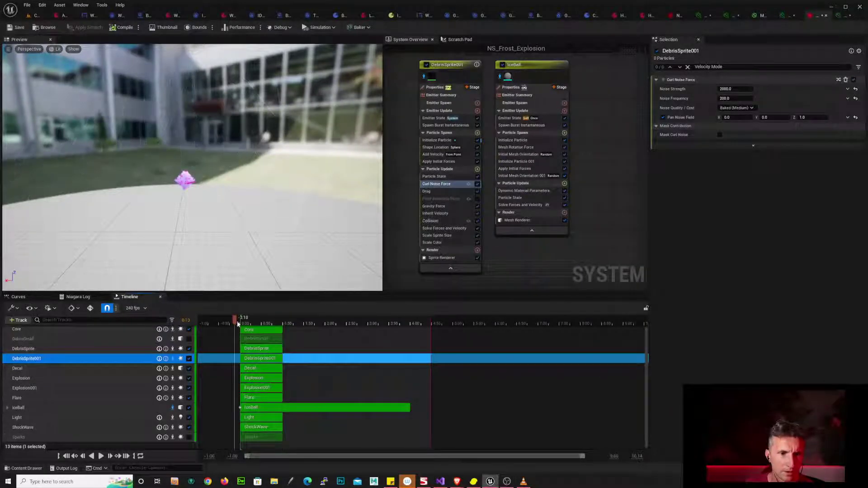
key(space)
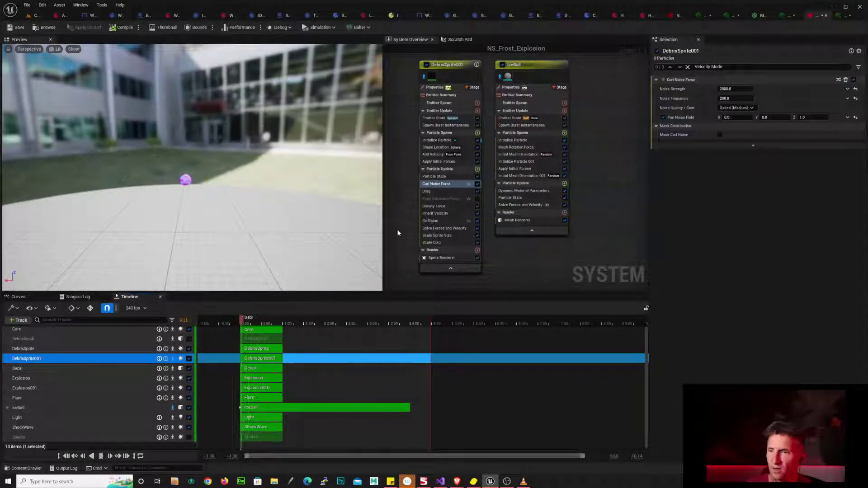
key(space)
- Show the FrozenMult float curve in the IceBall emitter's Dynamic Material Parameters and calculate 1 ÷ 30 in Calculator
click(543, 68)
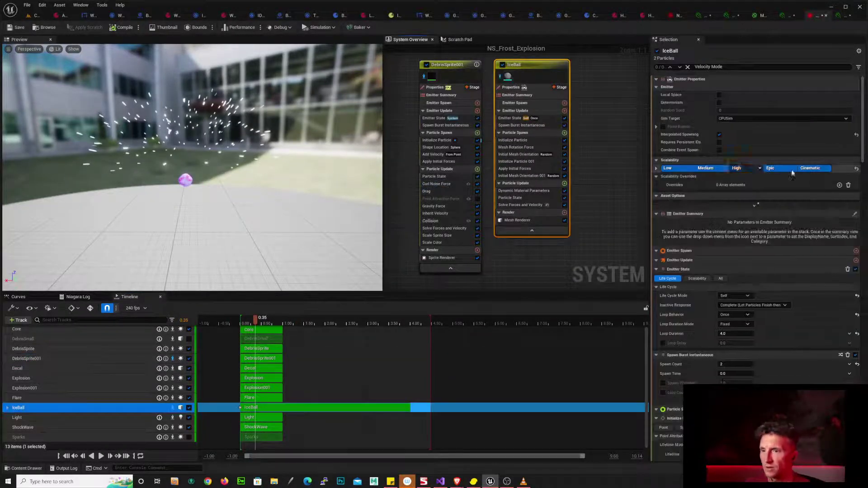
drag(865, 155, 848, 322)
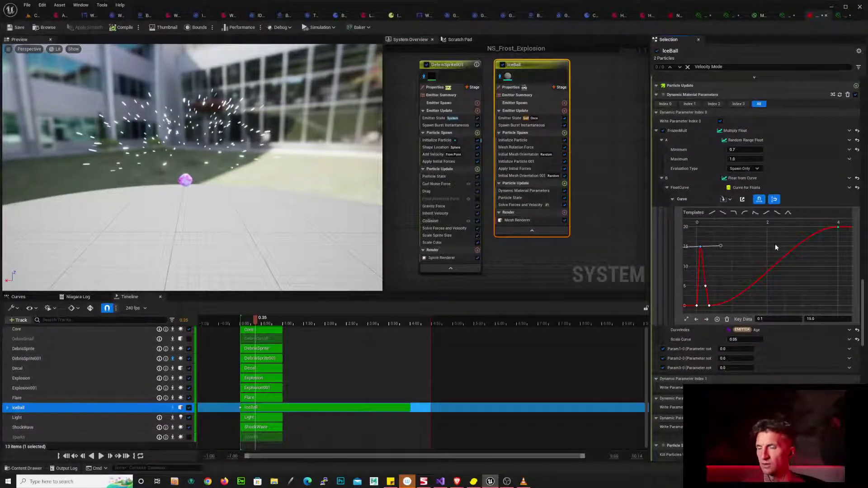
click(46, 482)
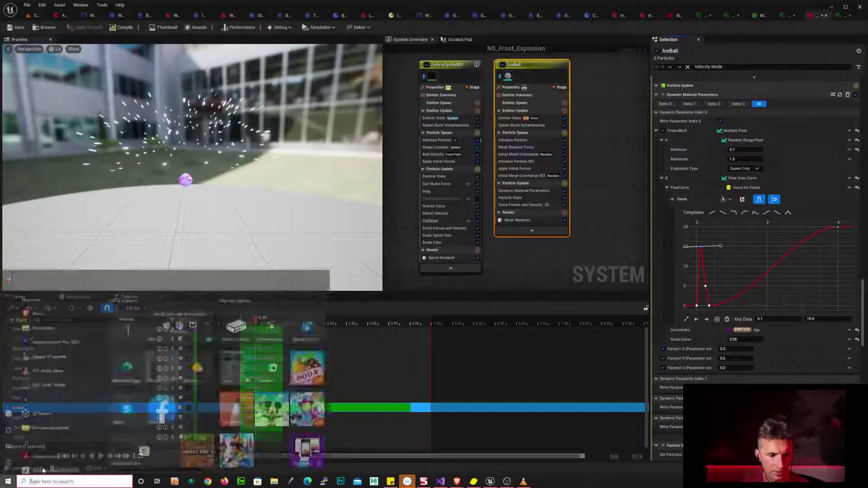
text(calc)
key(Return)
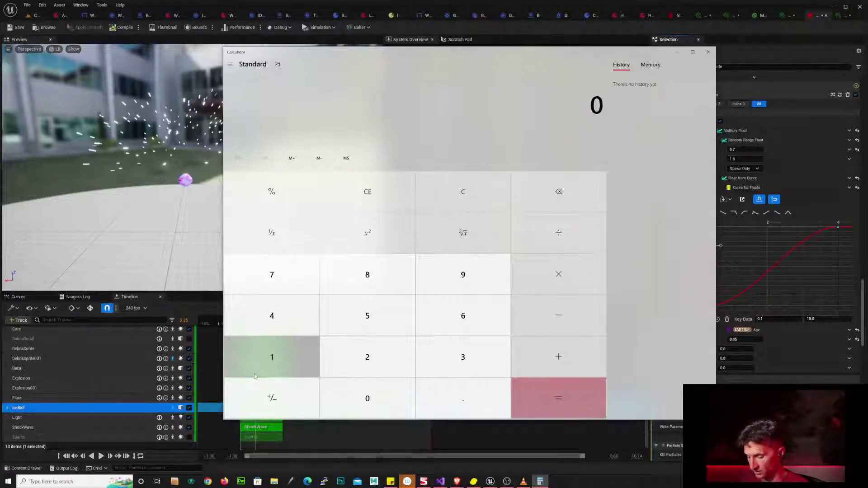
click(255, 376)
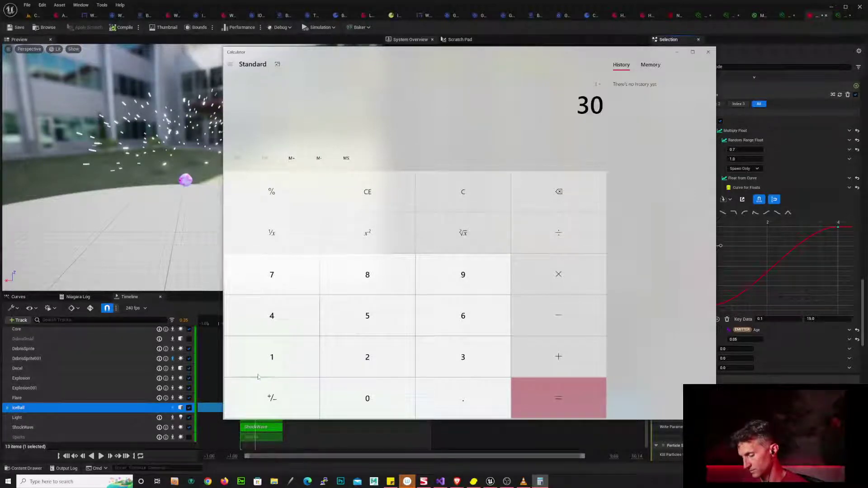
key(Return)
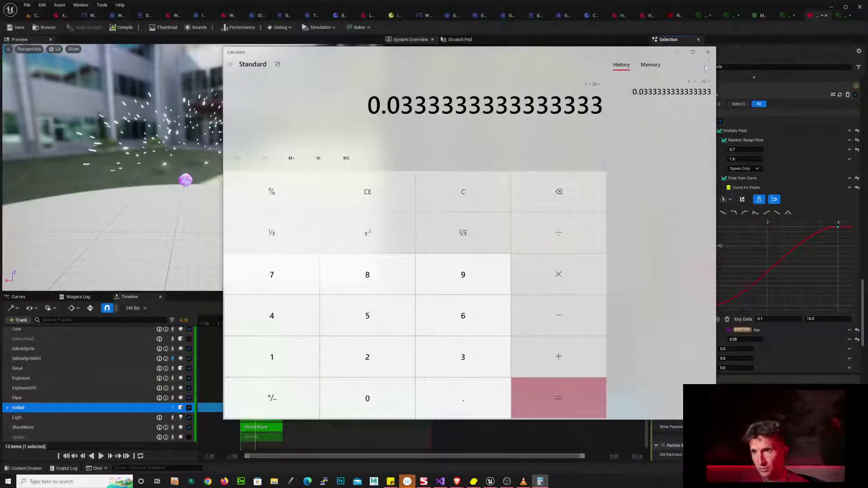
click(708, 52)
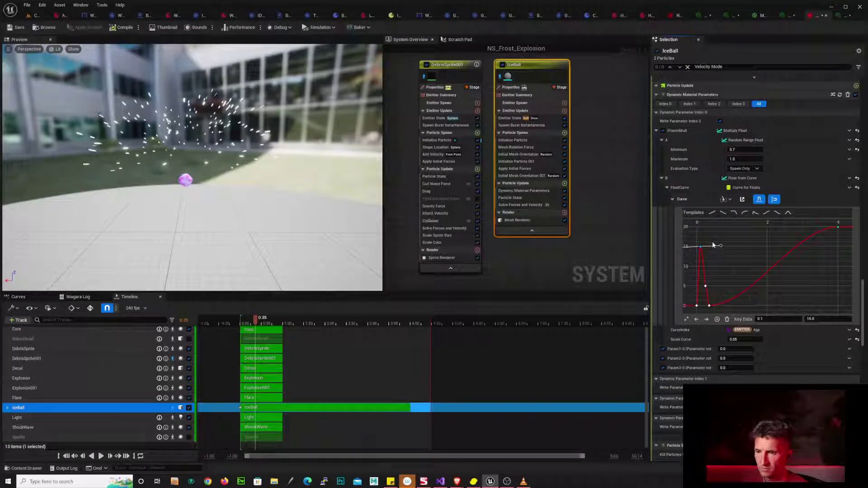
- Set the time of the FrozenMult curve's peak key to 0.07
click(770, 319)
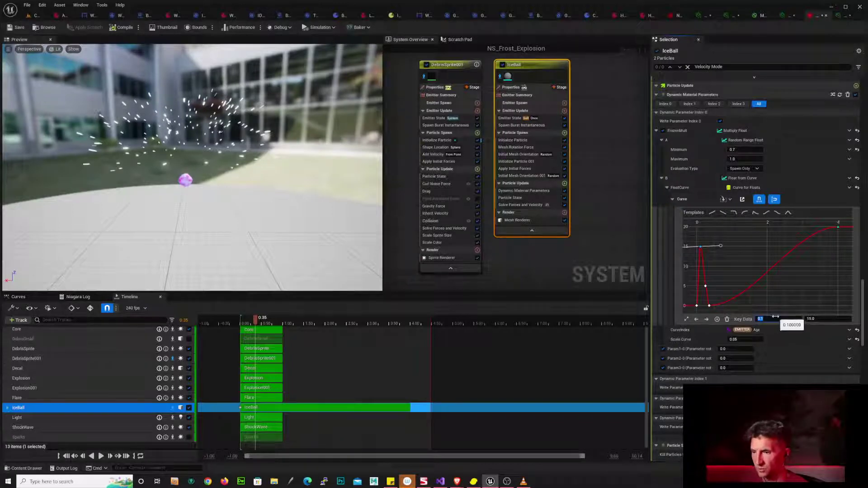
text(.07)
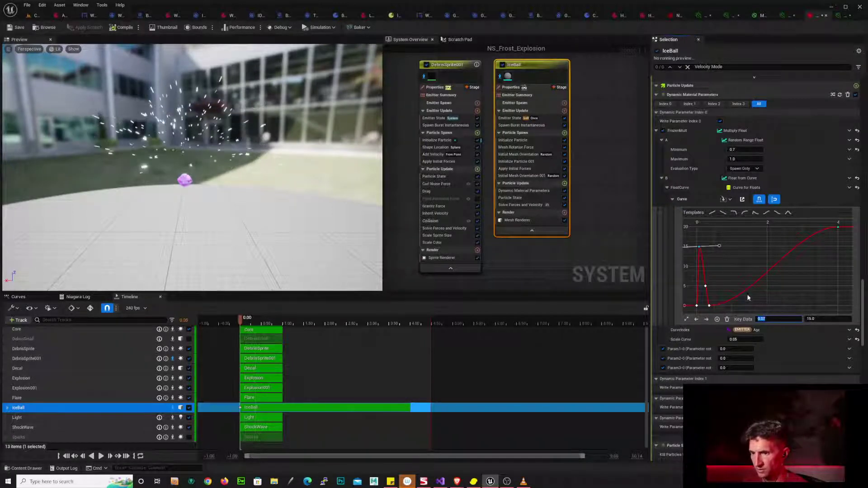
key(Return)
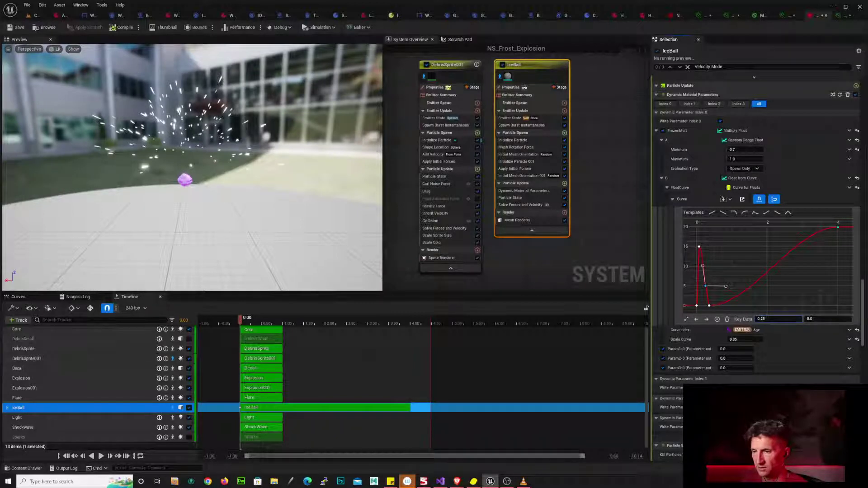
- Set the FrozenMult curve's key of value 5 to time 0.2 and the following zero-value key to time 0.25
key(Delete)
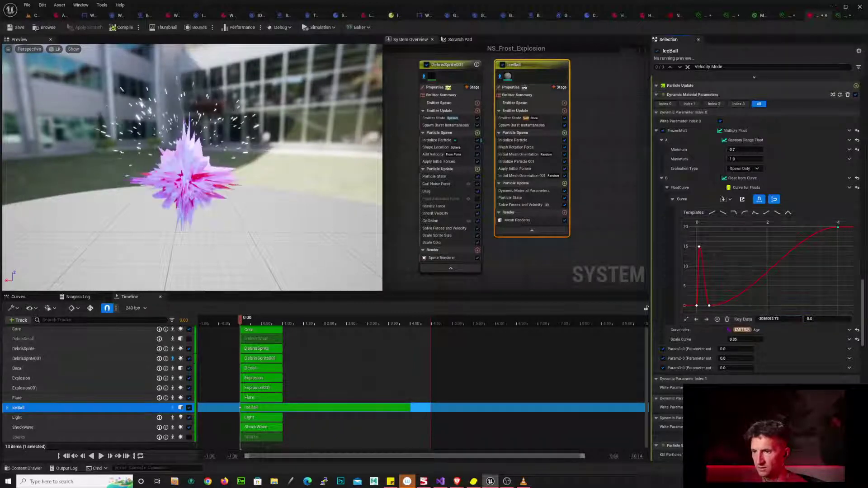
key(ctrl+z)
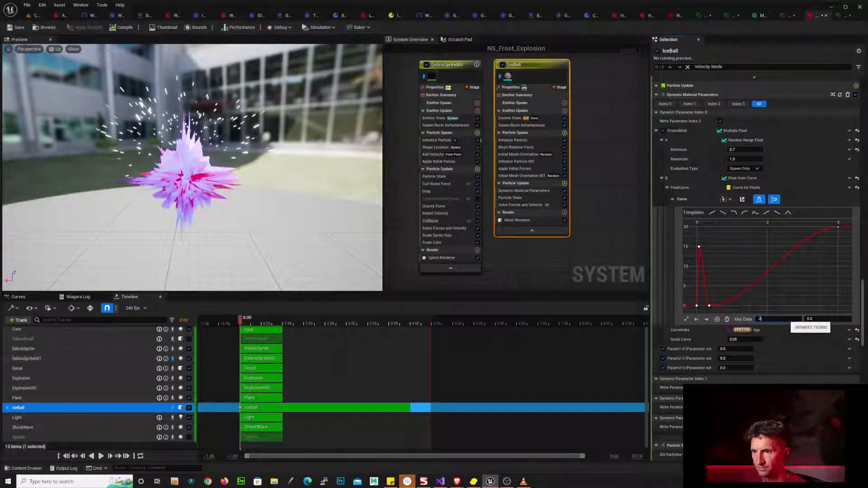
drag(719, 310, 719, 310)
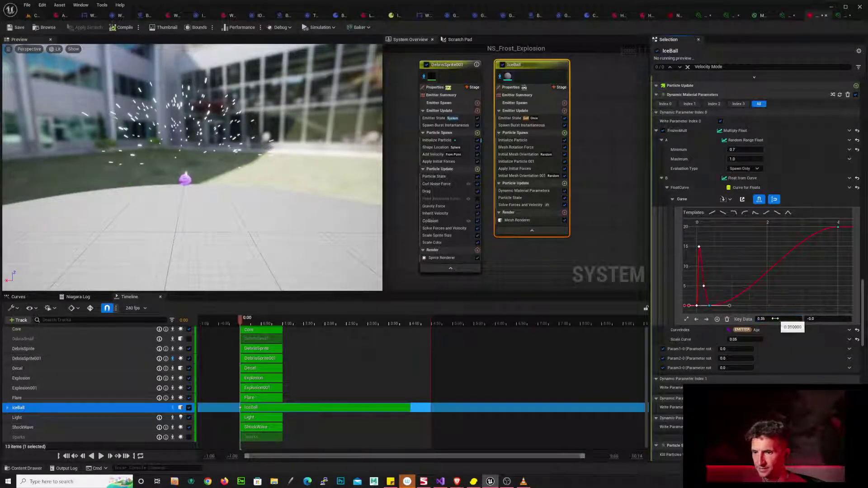
click(777, 319)
text(.25)
key(Return)
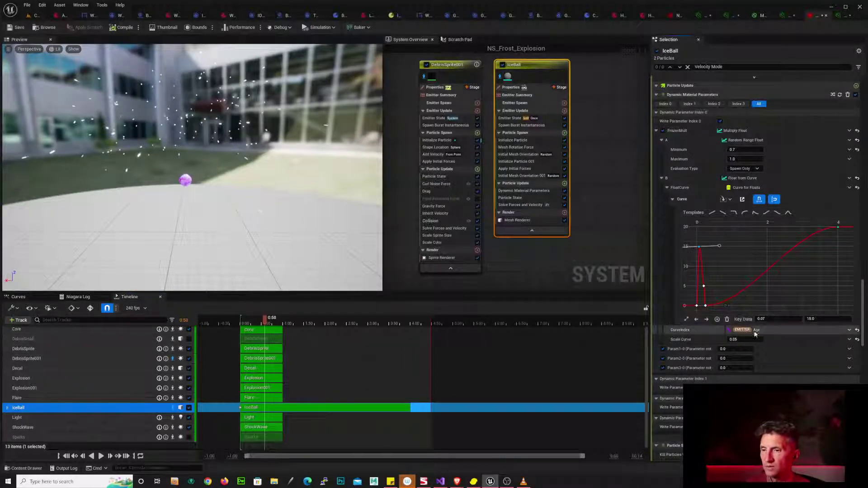
- Set the time of the FrozenMult curve's peak key to 0.1 and replay the explosion to check the ice ball's growth
click(777, 320)
key(Return)
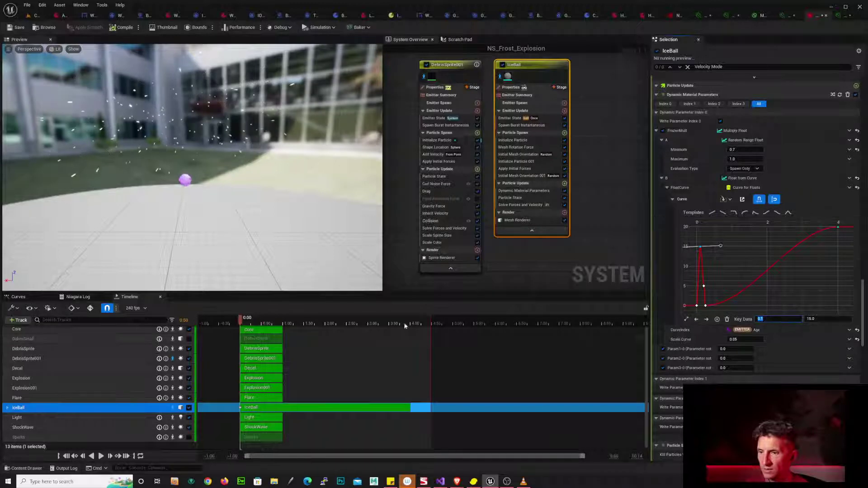
click(225, 323)
key(space)
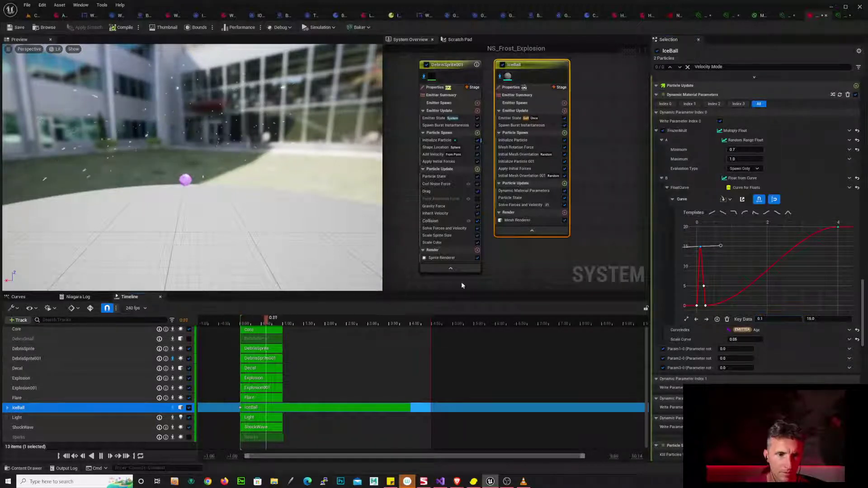
mouse_move(291, 323)
mouse_down()
mouse_move(268, 323)
mouse_move(274, 325)
mouse_up()
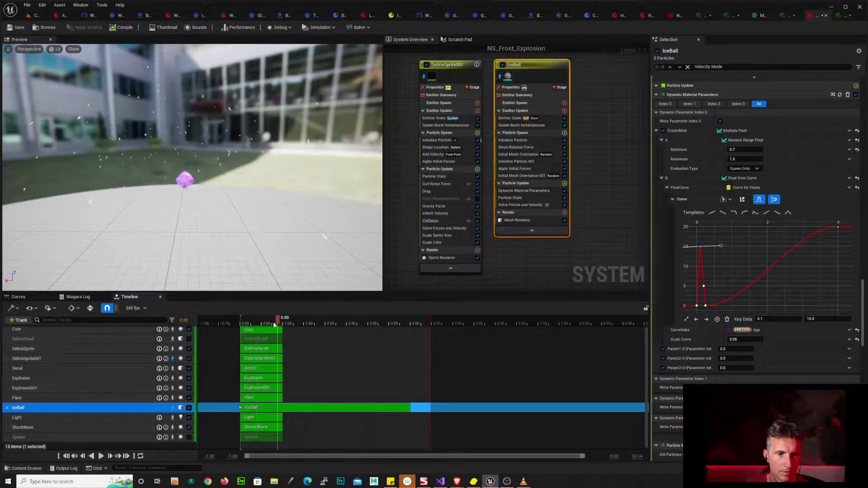
click(232, 322)
key(space)
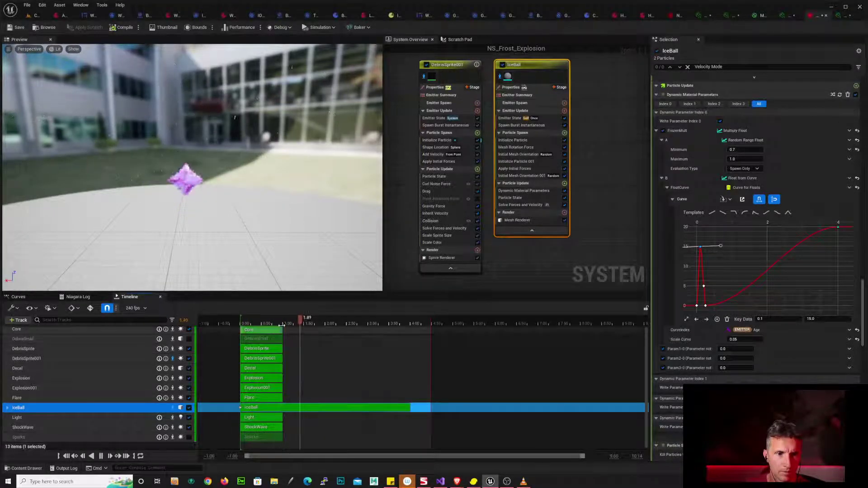
key(space)
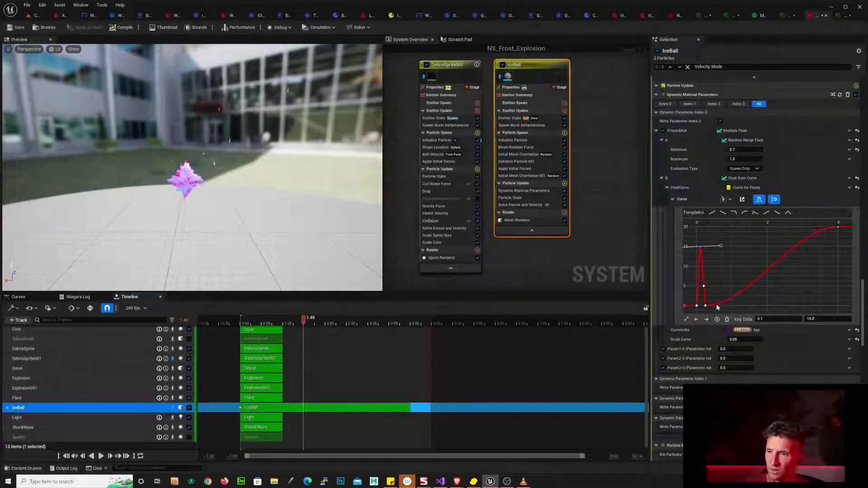
- Add FrozenMult curve keys at time 0.5 with a value of about 1.25 and at time 0.7 with value 0, and replay the effect
right_drag(718, 290, 745, 274)
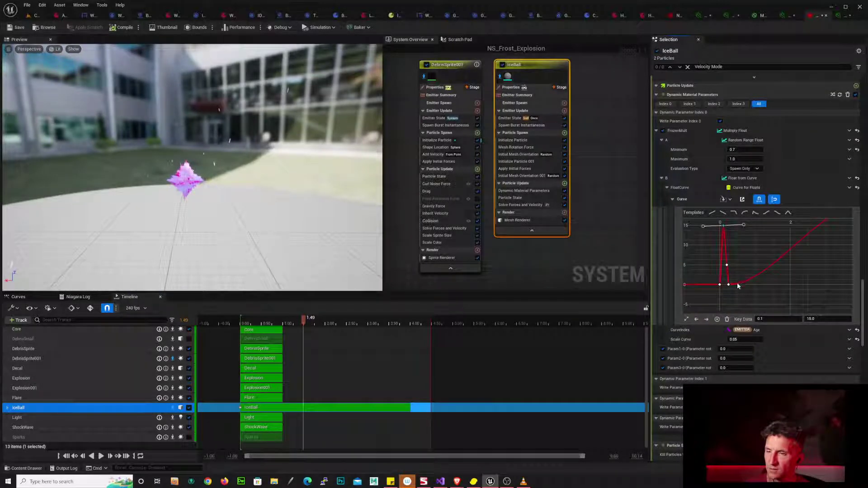
mouse_move(739, 287)
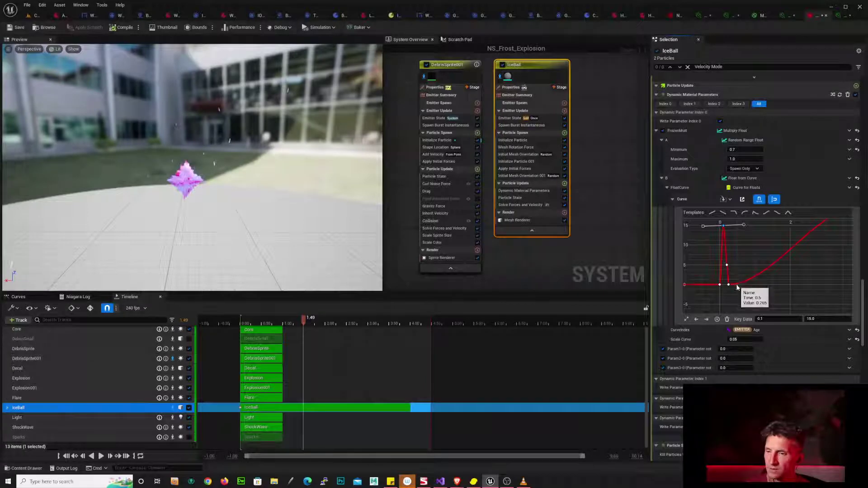
right_click(743, 287)
click(733, 291)
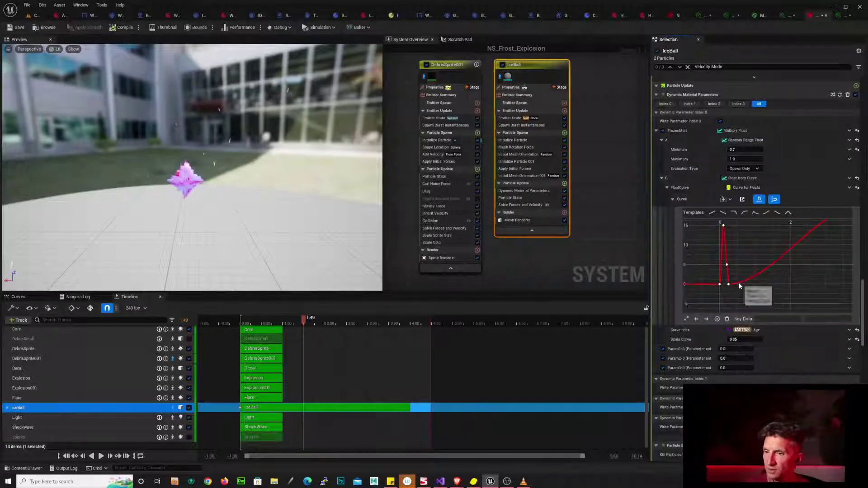
middle_click(739, 285)
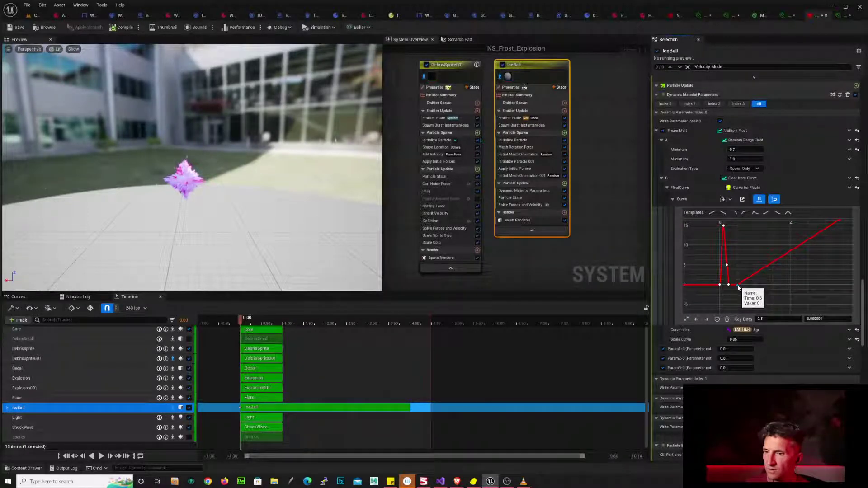
mouse_move(738, 284)
mouse_down()
mouse_move(746, 277)
mouse_move(744, 283)
mouse_up()
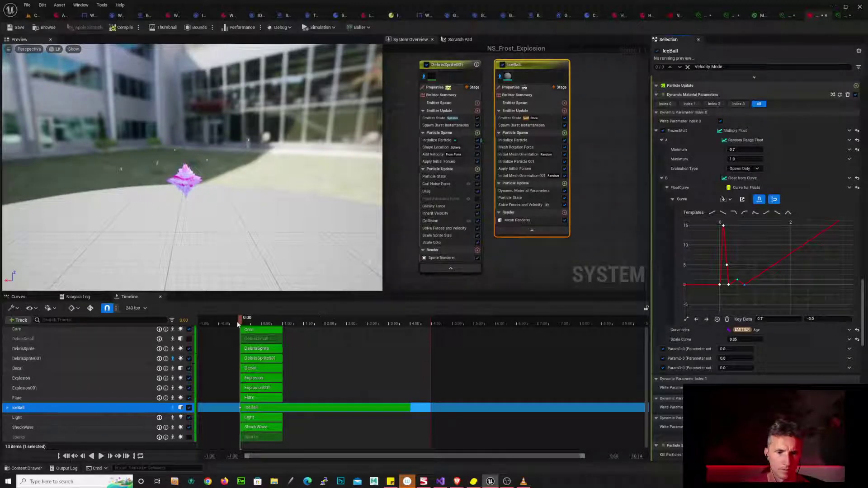
key(space)
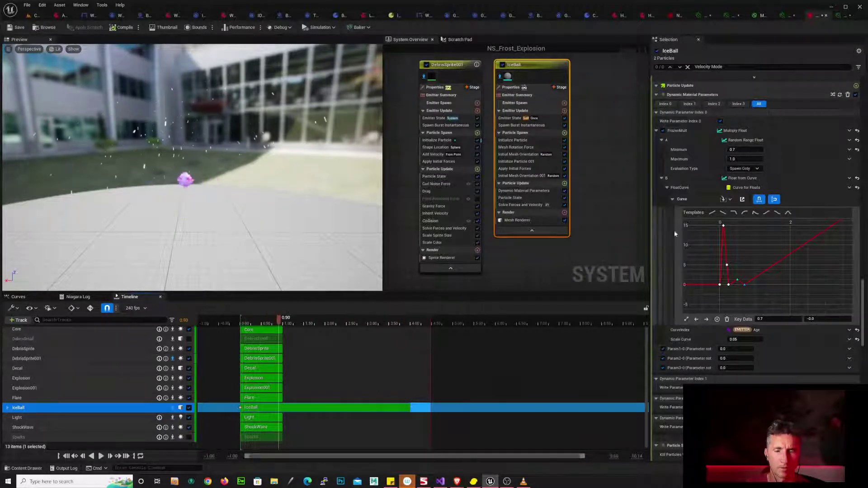
- Set the value of the FrozenMult curve's key at time 0.5 to 5 for a second spike
click(737, 280)
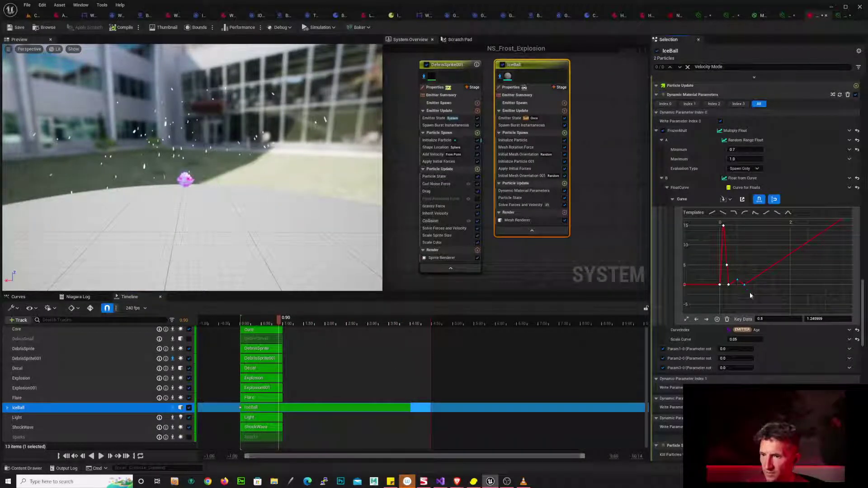
click(825, 319)
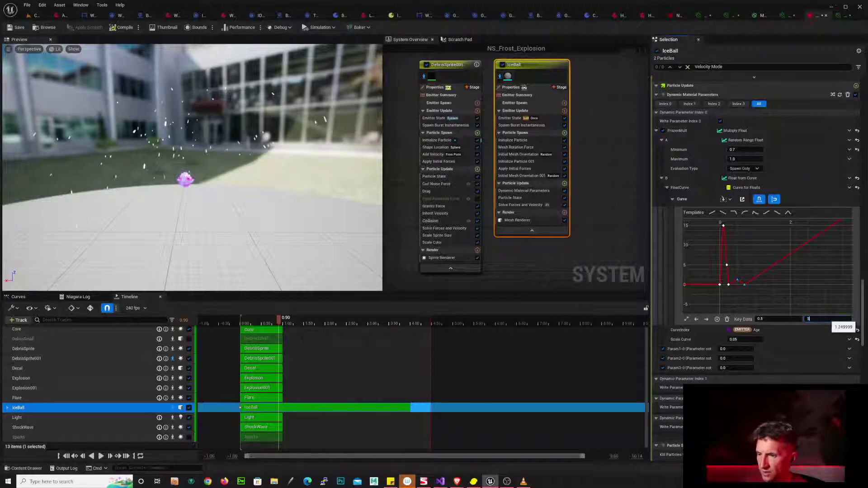
key(Return)
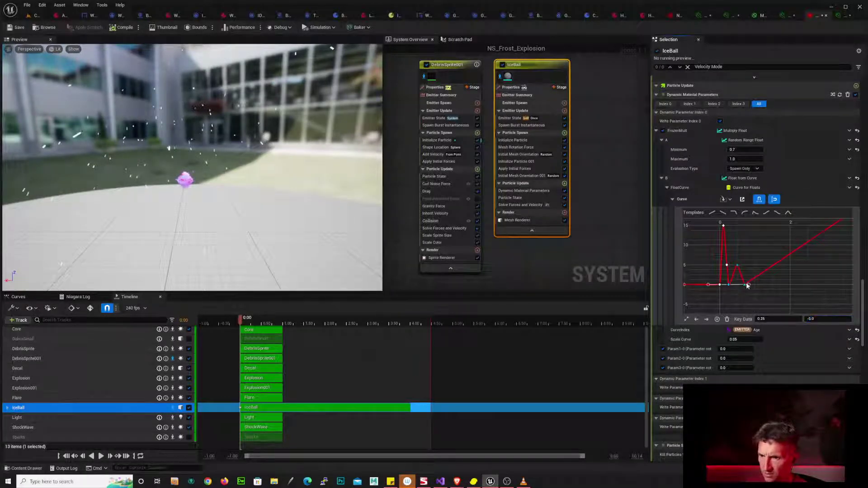
drag(743, 266, 742, 267)
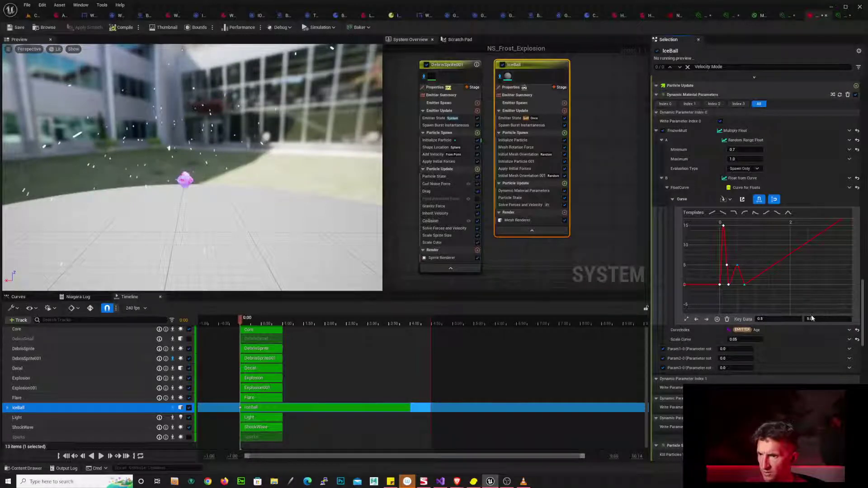
- Move the FrozenMult curve's second-spike key to time 0.35 and the zero-value key after it to time 0.45
click(830, 319)
click(766, 320)
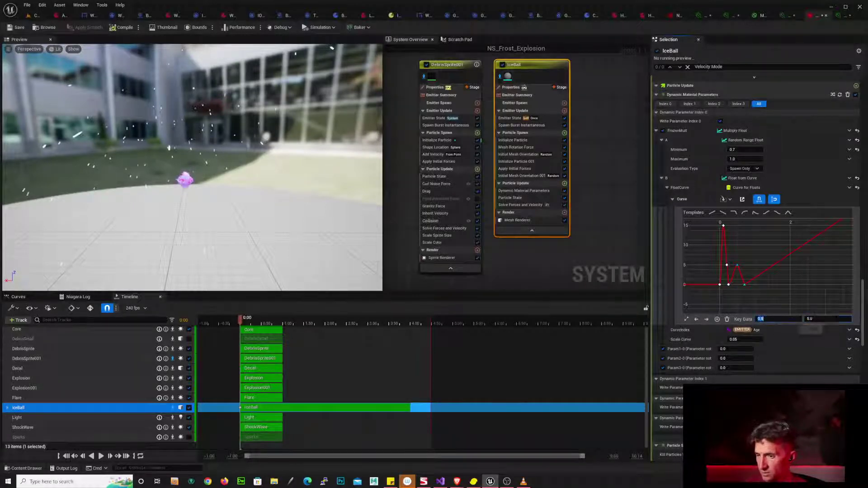
text(0.35)
key(Return)
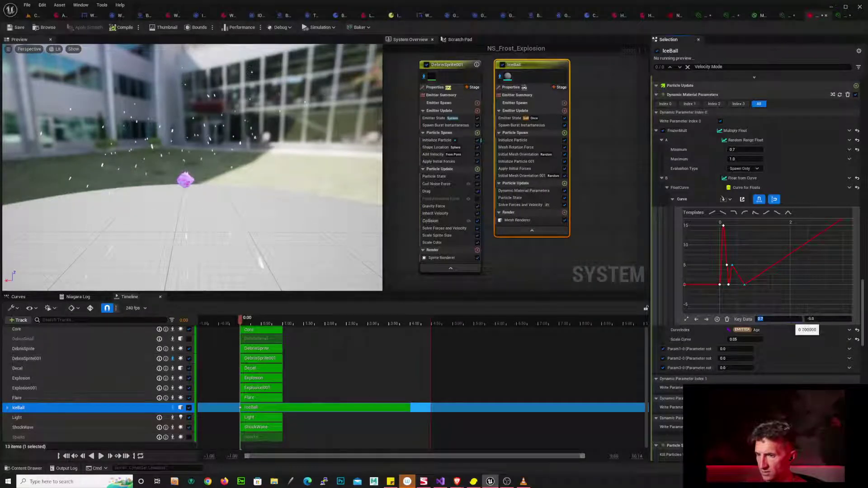
text(.45)
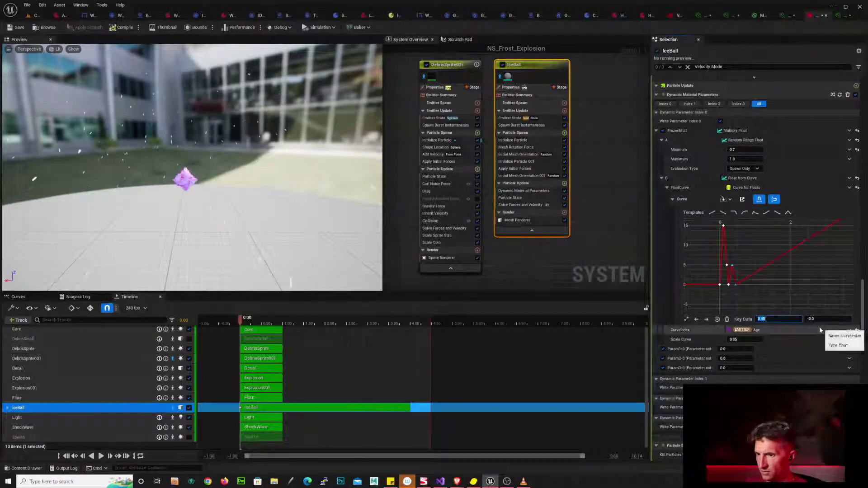
key(Return)
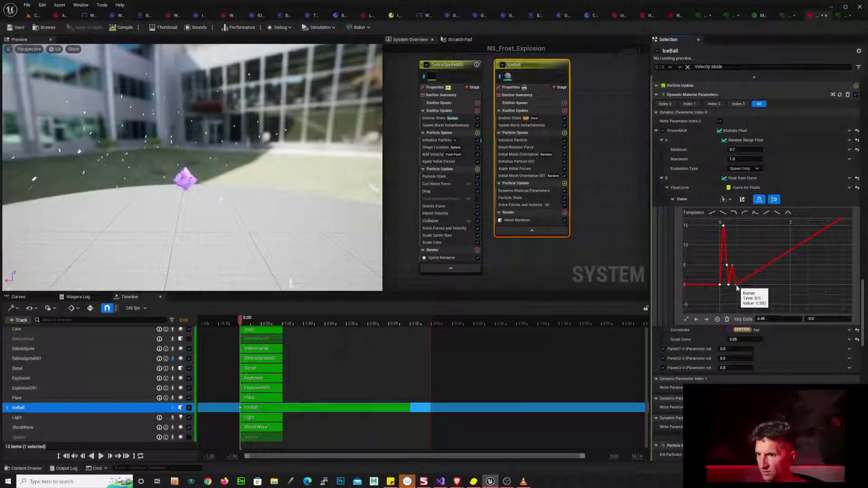
- Switch the FrozenMult curve's key at time 0.45 to User interpolation with flat tangents and replay the effect
right_click(736, 287)
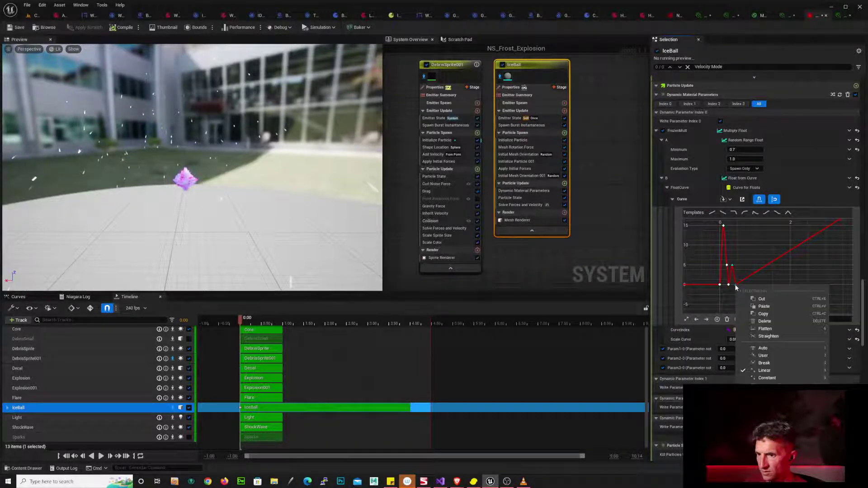
click(782, 355)
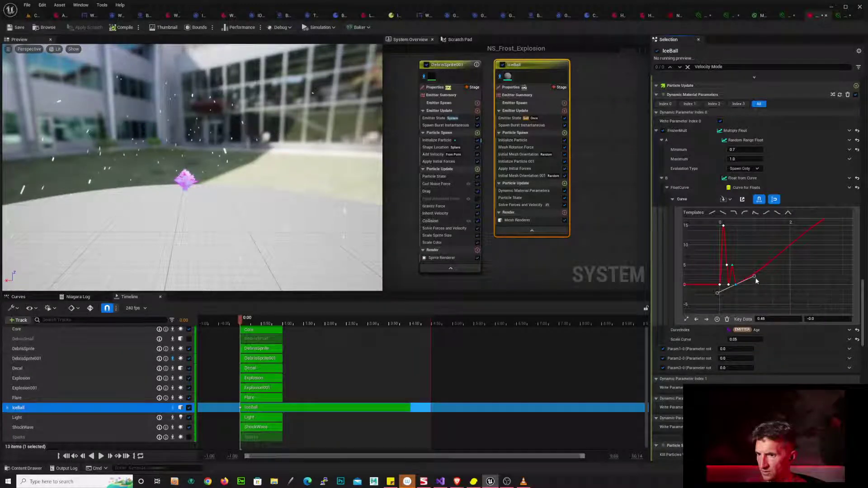
key(6)
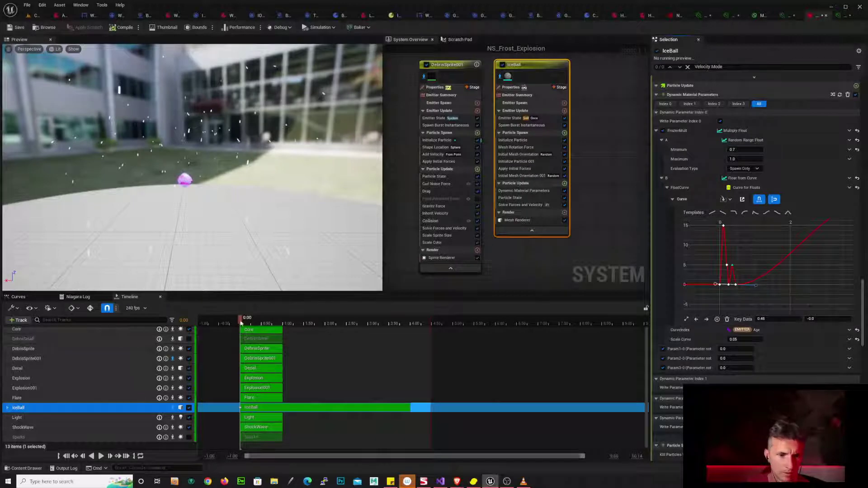
key(space)
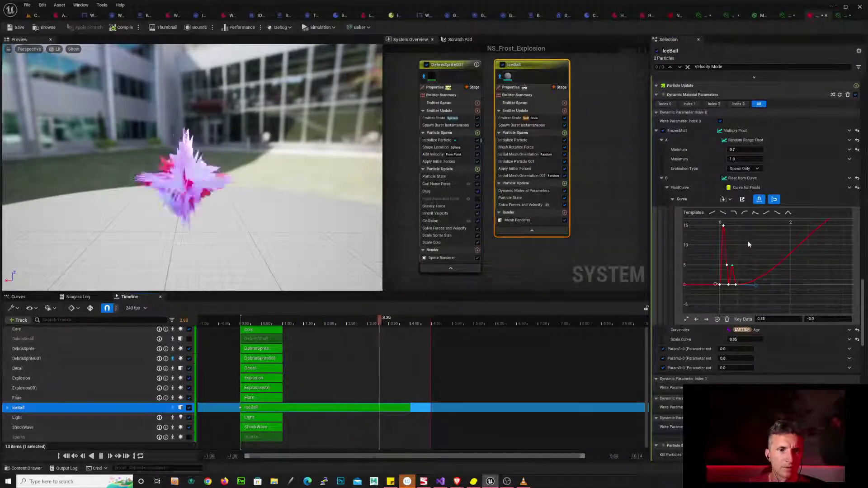
key(space)
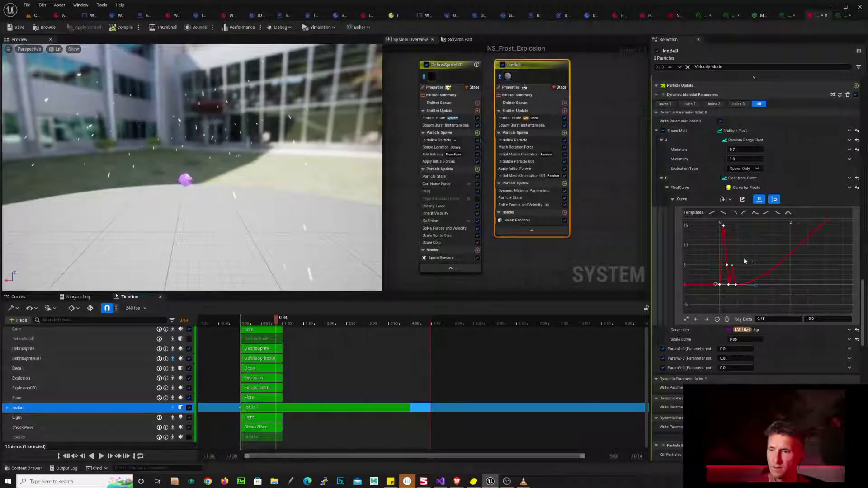
- Set the value of the FrozenMult curve's key at time 0.35 to 2.5 and replay the effect
click(733, 265)
click(810, 319)
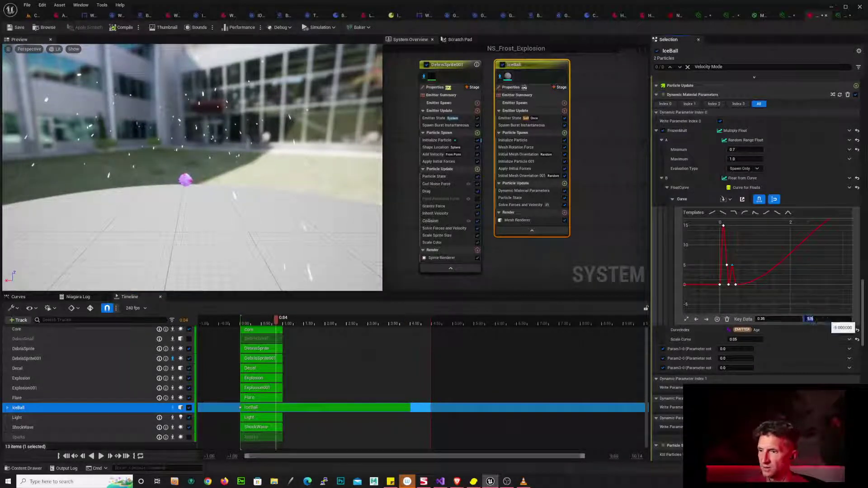
text(2.5)
key(Return)
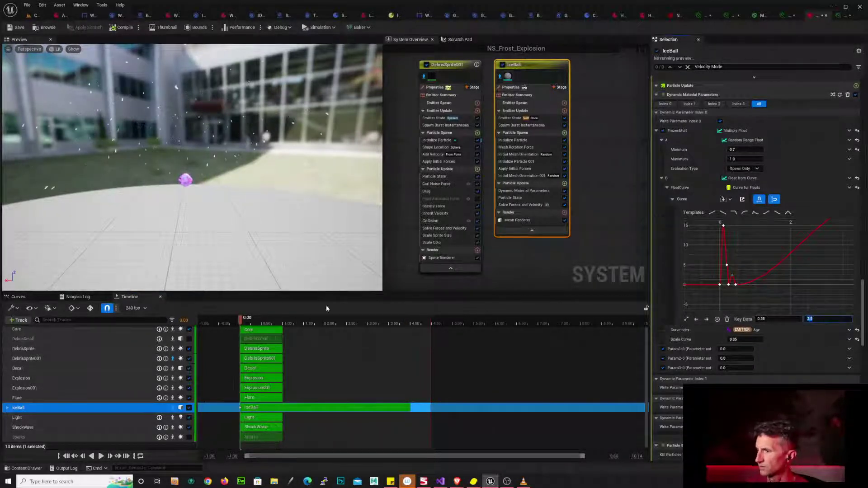
click(232, 318)
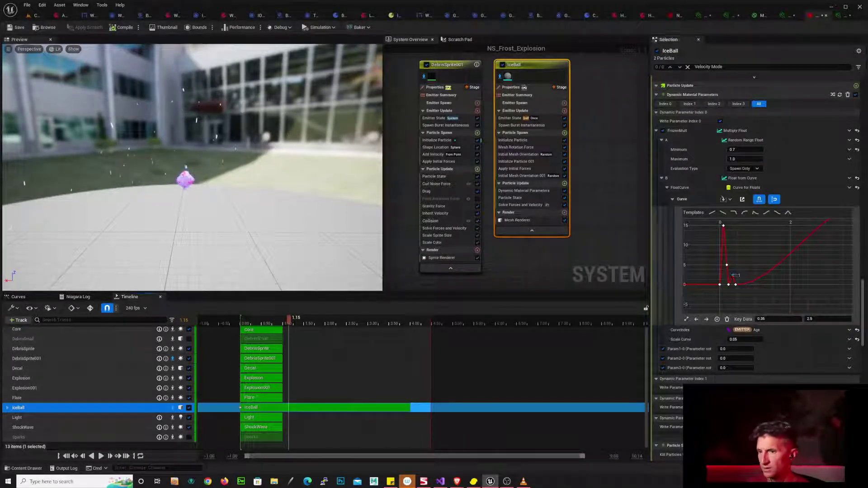
- Lower the FrozenMult curve's key at time 0.35 to a value of 2 and check the ice ball's growth
click(822, 317)
text(2)
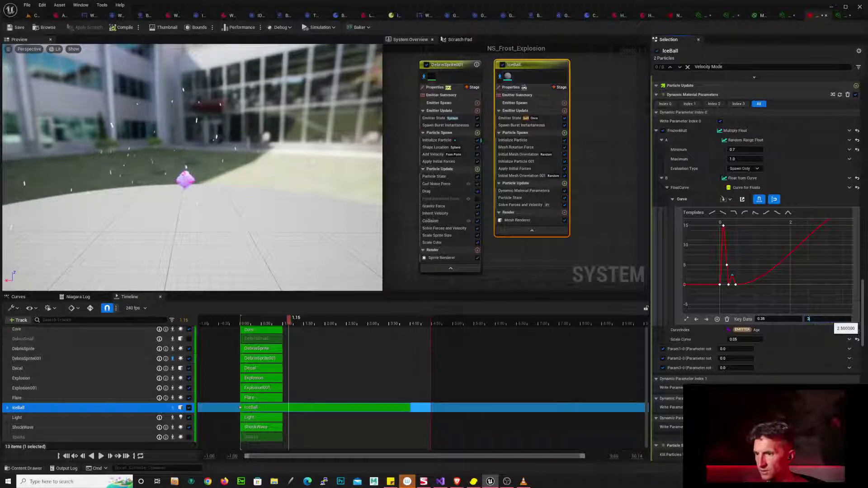
key(Return)
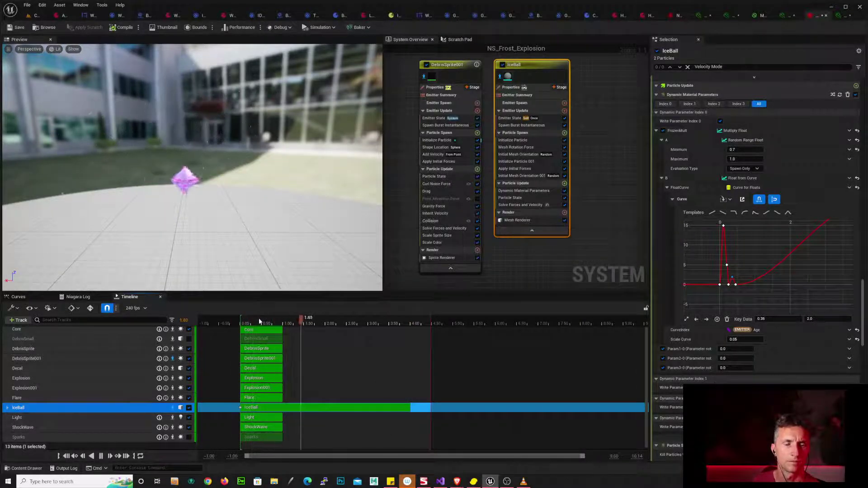
key(space)
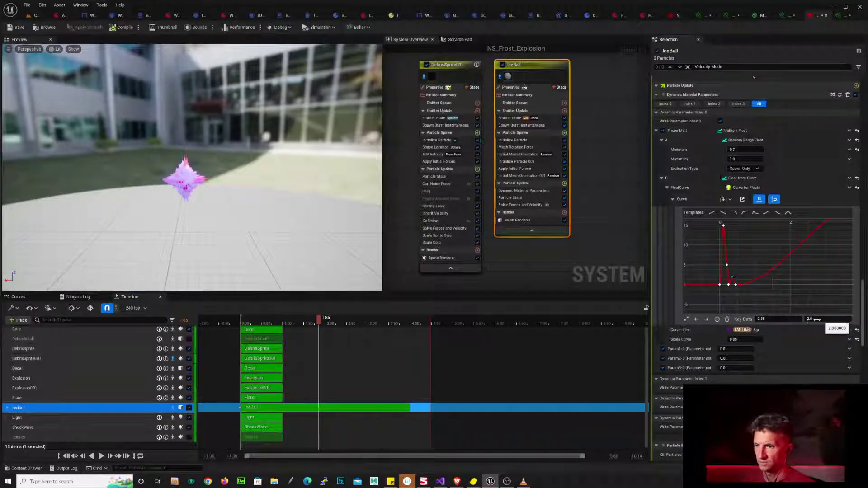
- Set the FrozenMult curve's key at time 0.35 to a value of 1.5 and replay the explosion from the start
click(828, 321)
key(Return)
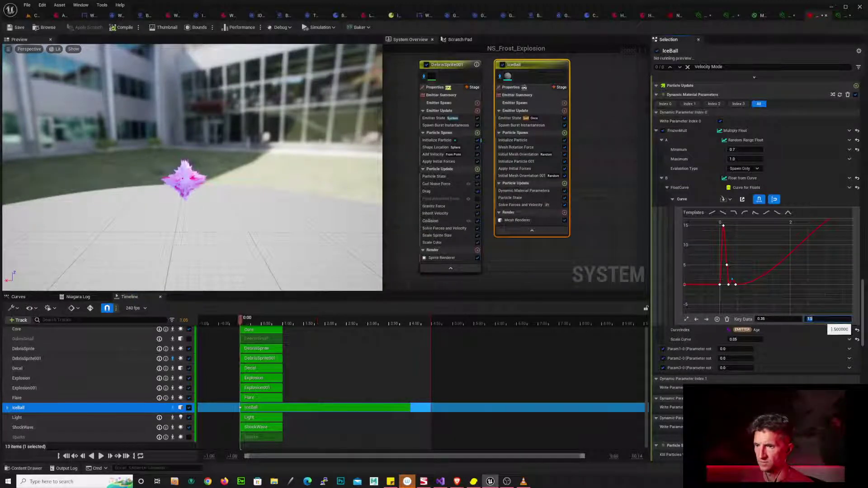
click(239, 319)
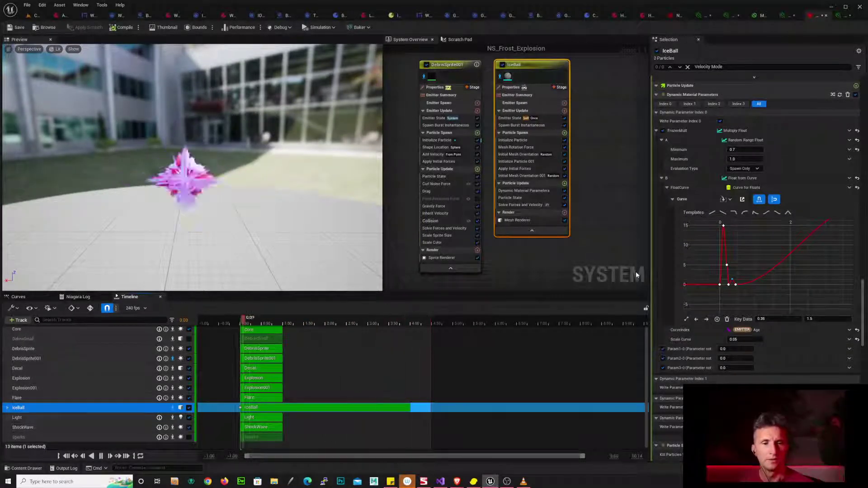
- Override the Thawed BC color in the ice ball's material instance with a light blue
key(ctrl+Tab)
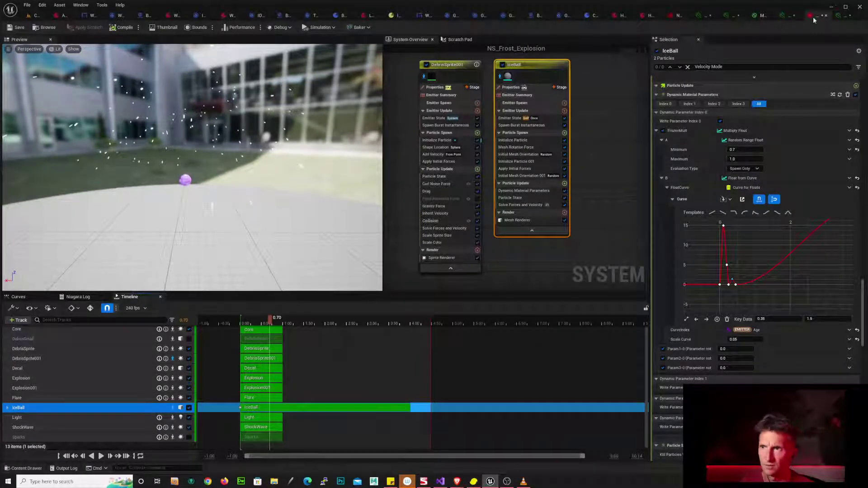
click(842, 16)
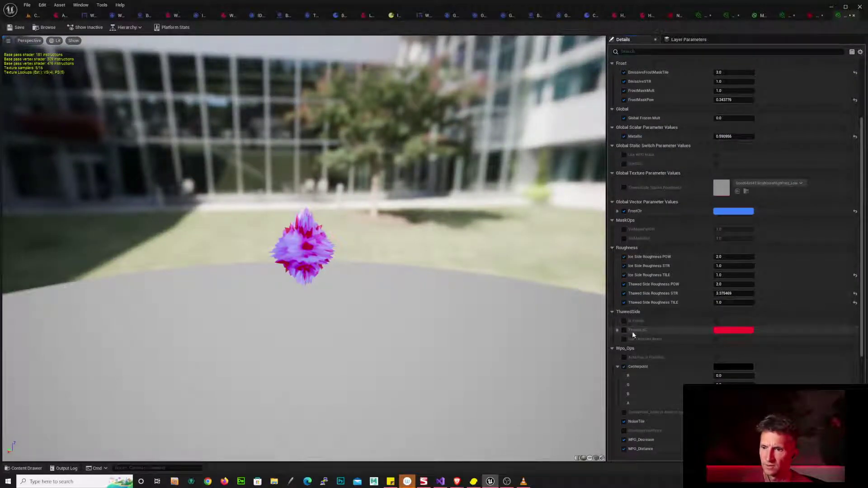
click(722, 332)
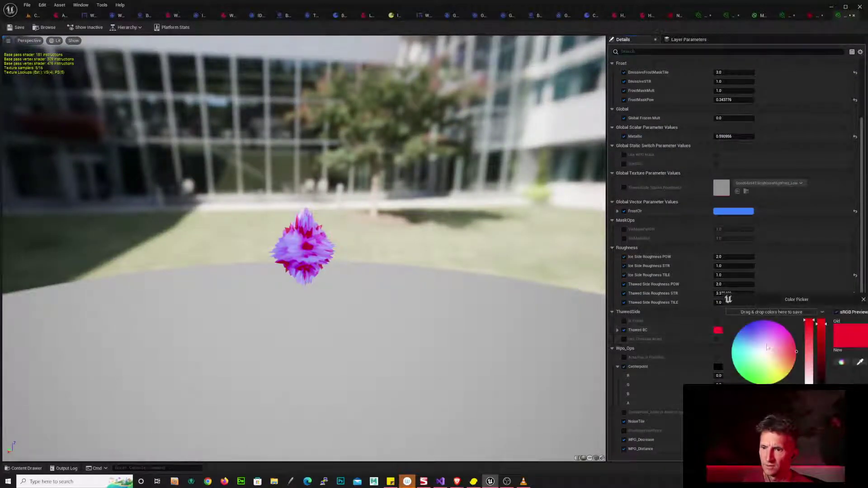
click(748, 338)
drag(749, 338, 740, 337)
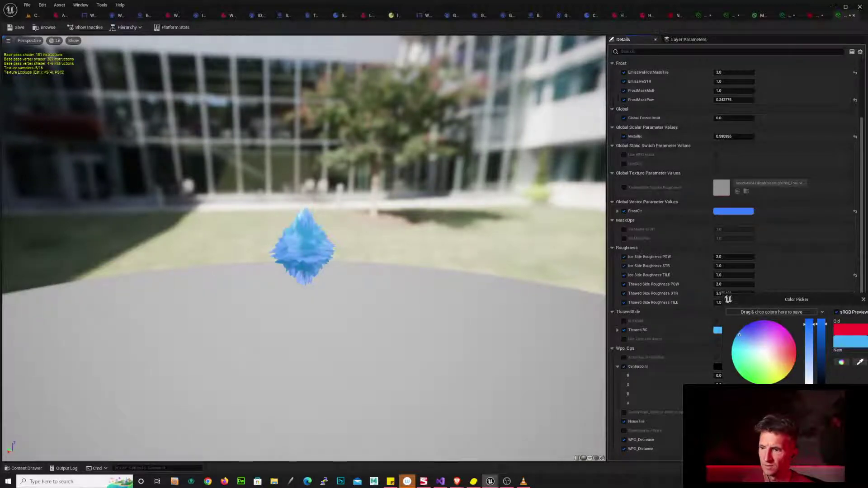
click(717, 357)
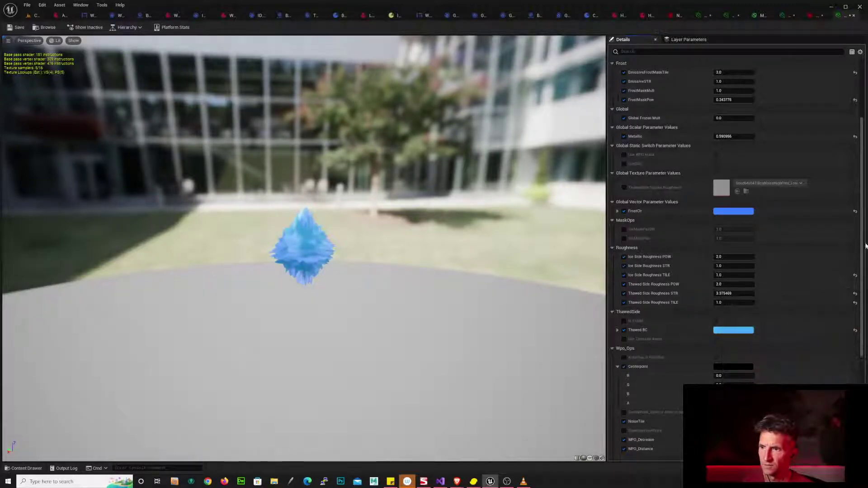
scroll(867, 357, down, 5)
scroll(866, 357, up, 6)
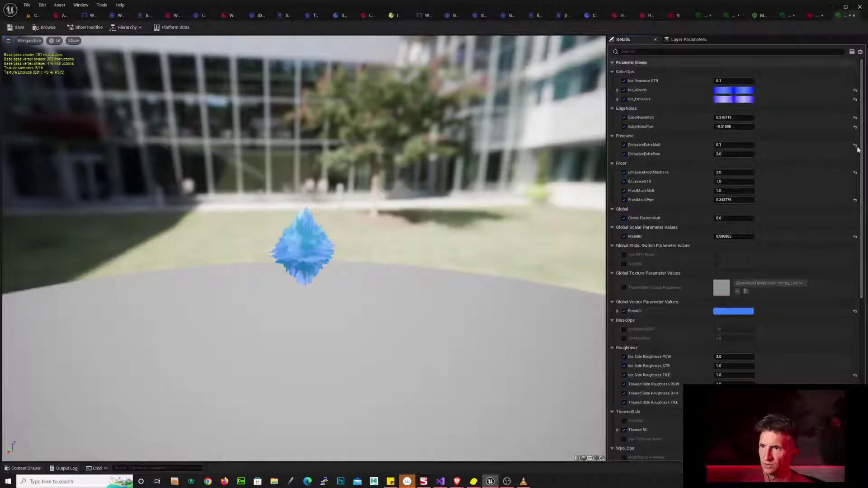
- Save all unsaved assets and replay NS_Frost_Explosion to check the ice ball's new color
click(813, 15)
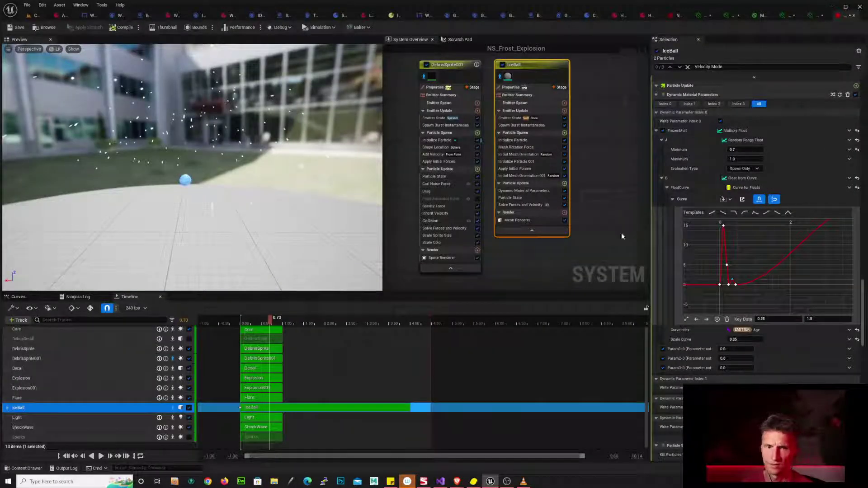
click(814, 16)
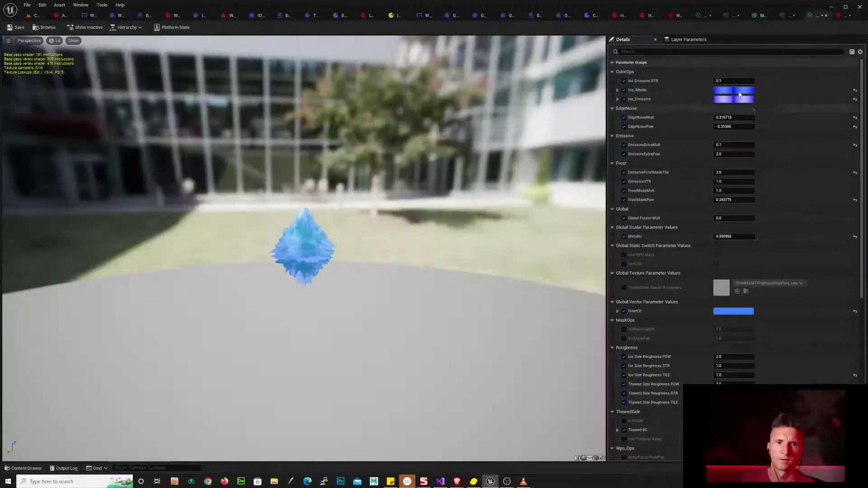
click(30, 8)
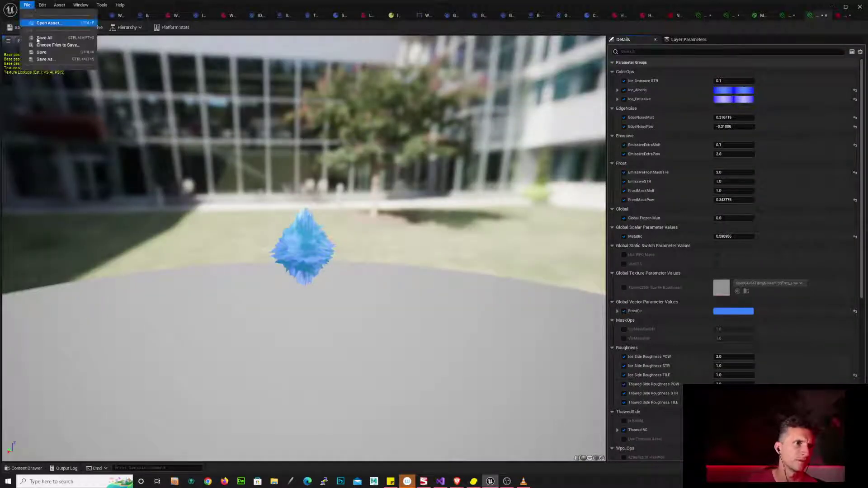
click(63, 44)
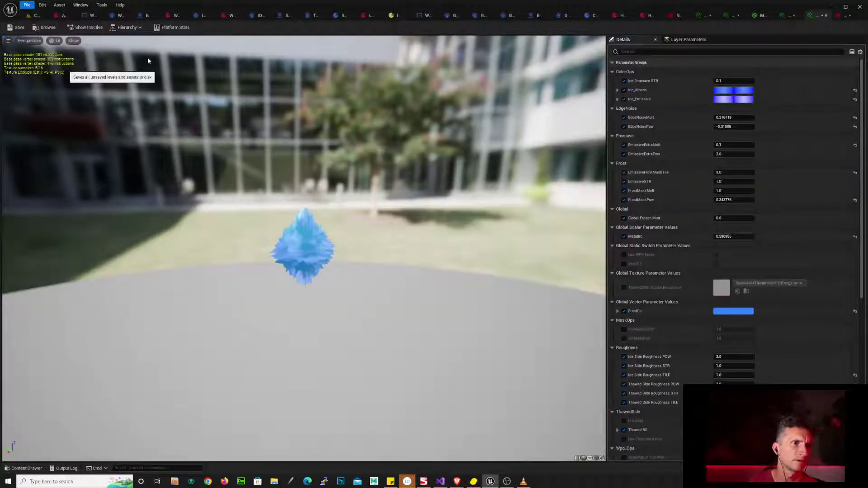
click(842, 18)
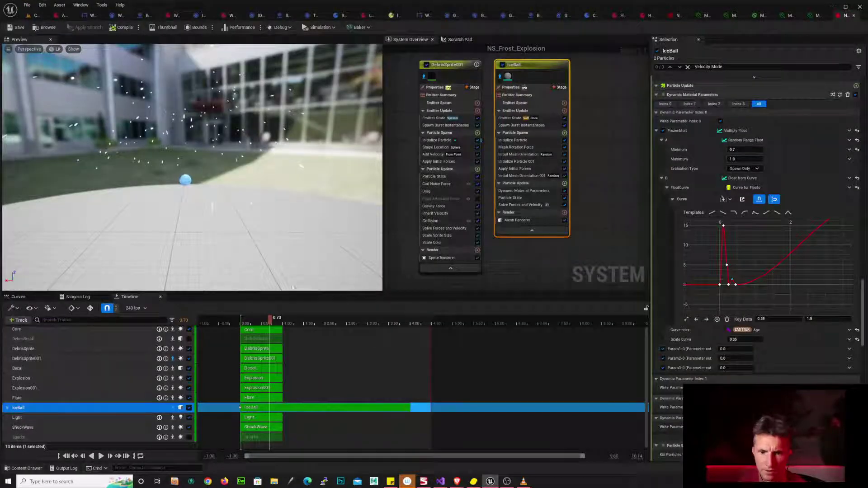
key(space)
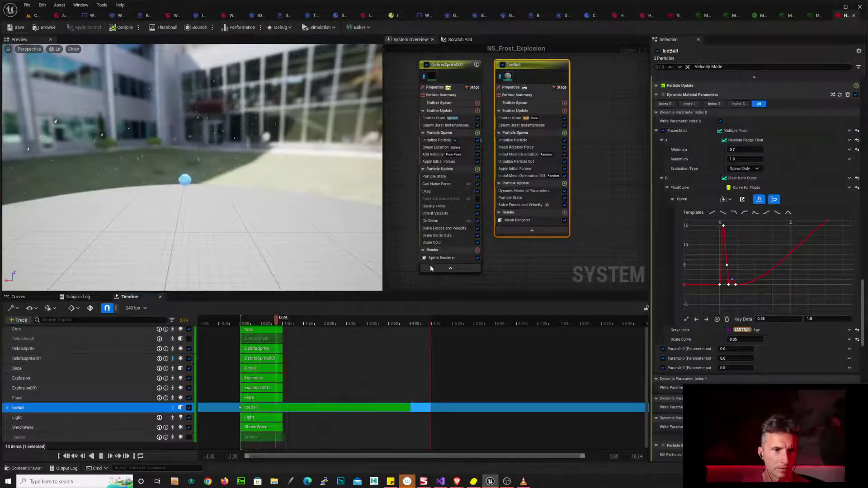
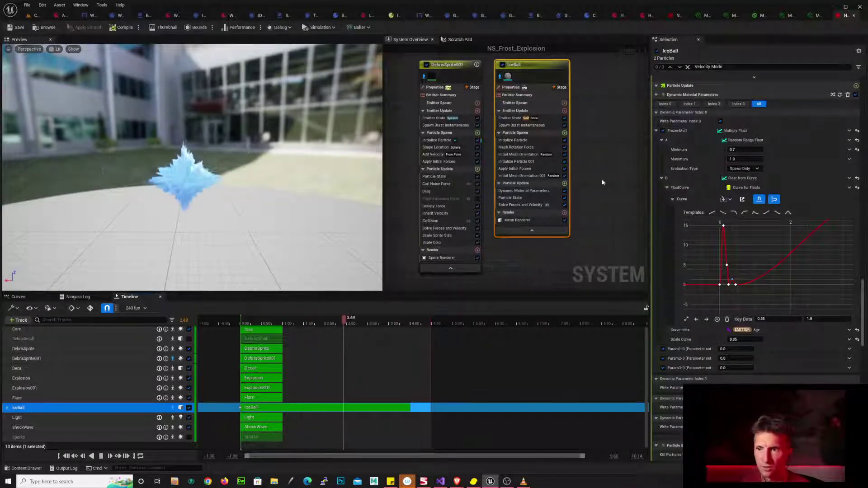
- Set the Drag of the DebrisSprite001 emitter to 3
click(445, 65)
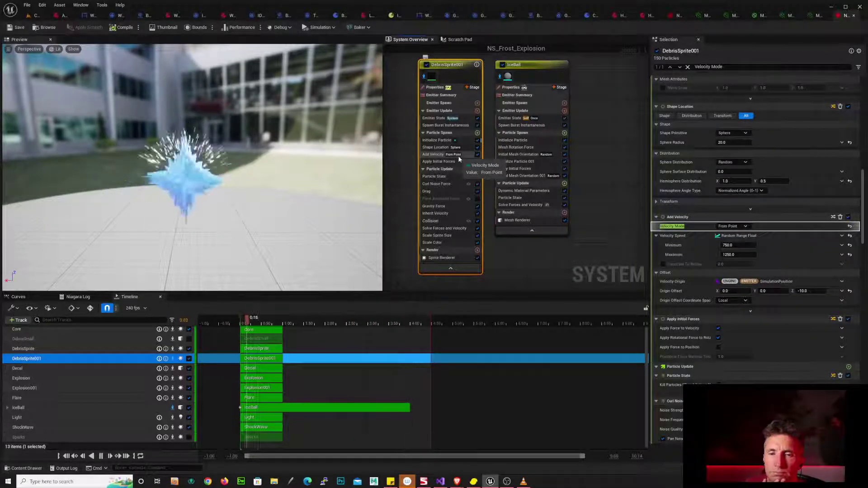
click(454, 191)
click(739, 89)
text(3)
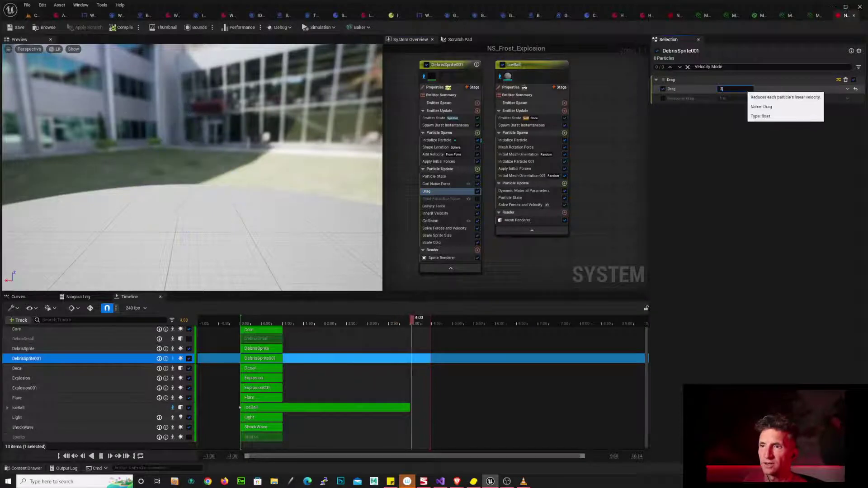
key(Return)
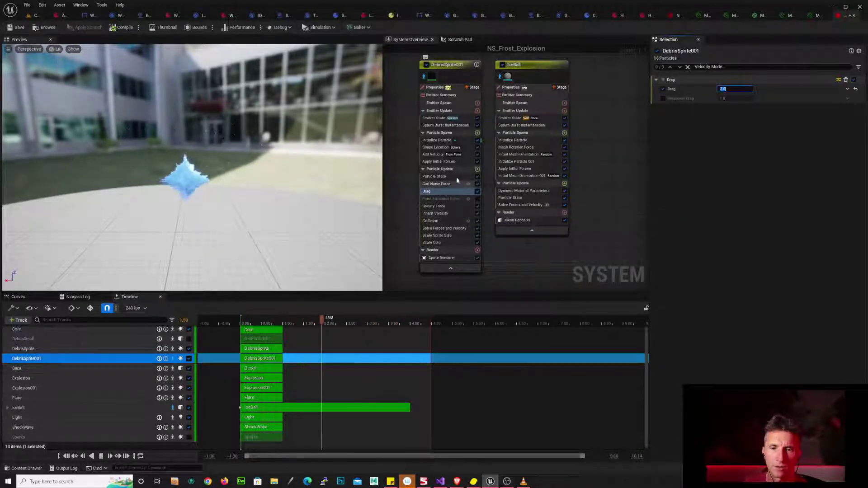
- Set the Z origin offset of DebrisSprite001's Add Velocity module to 0
click(454, 155)
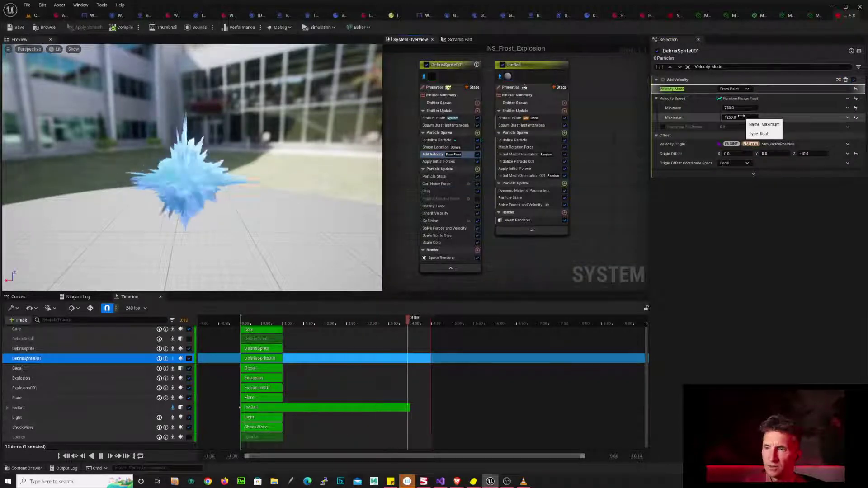
click(822, 157)
text(0)
key(Return)
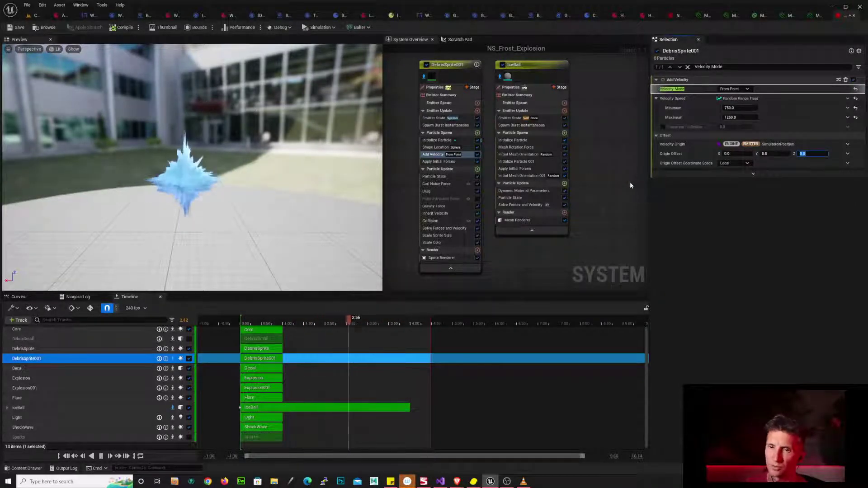
- Set the Sphere Surface Distribution of DebrisSprite001's Shape Location to 1 and scrub through the start of the effect
click(447, 147)
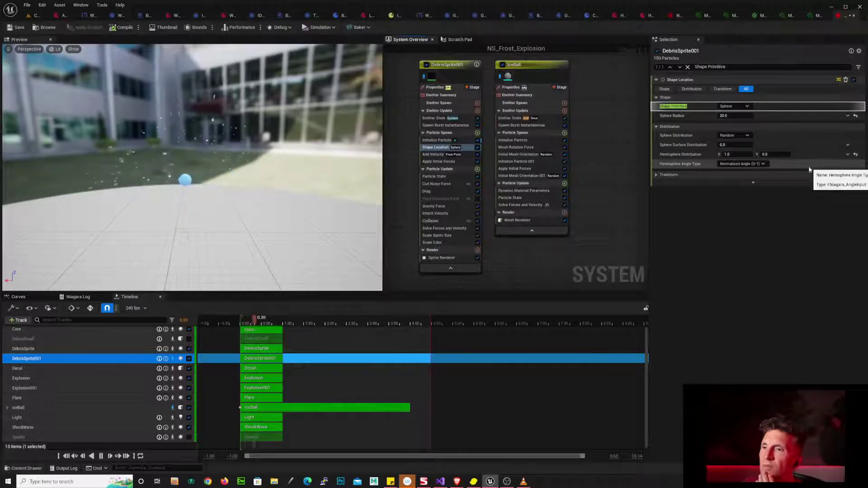
click(741, 146)
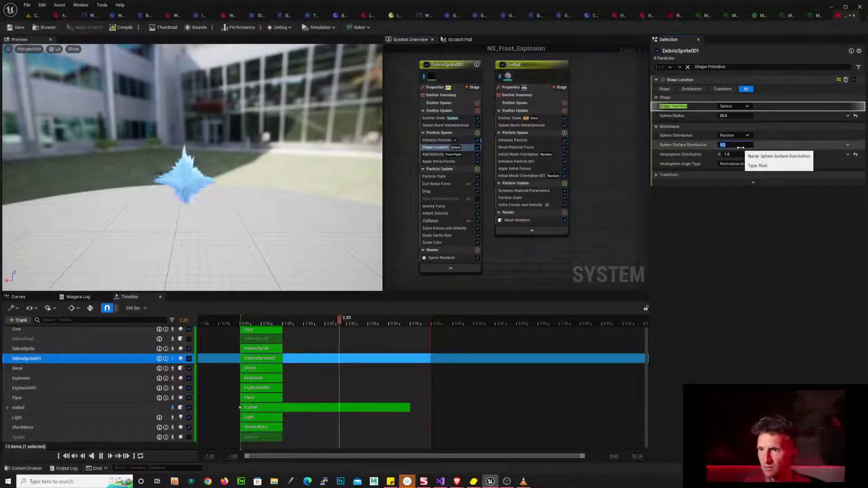
text(1)
key(Return)
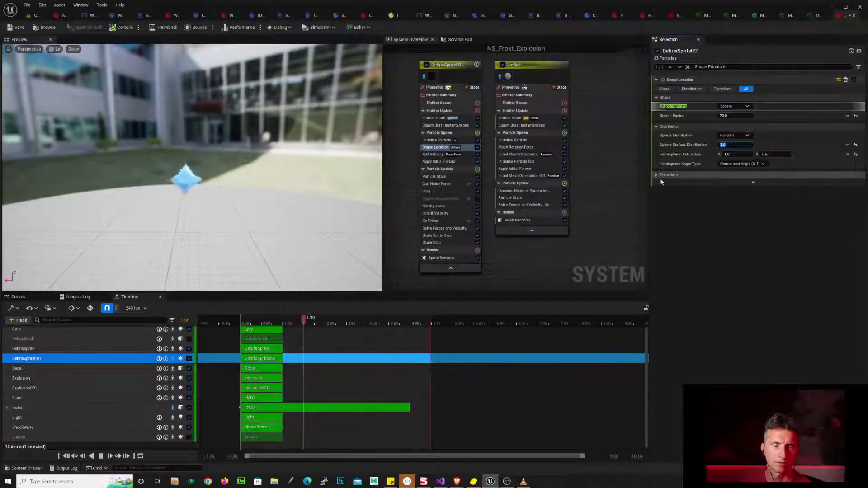
drag(226, 181, 226, 208)
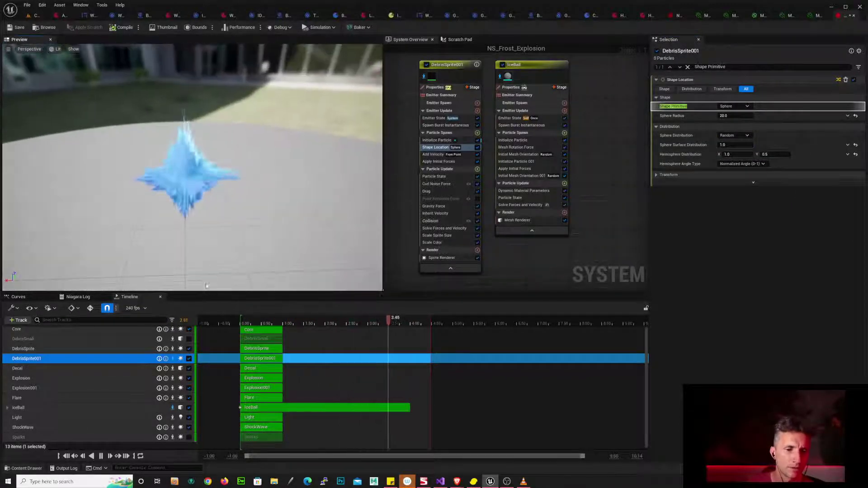
click(235, 325)
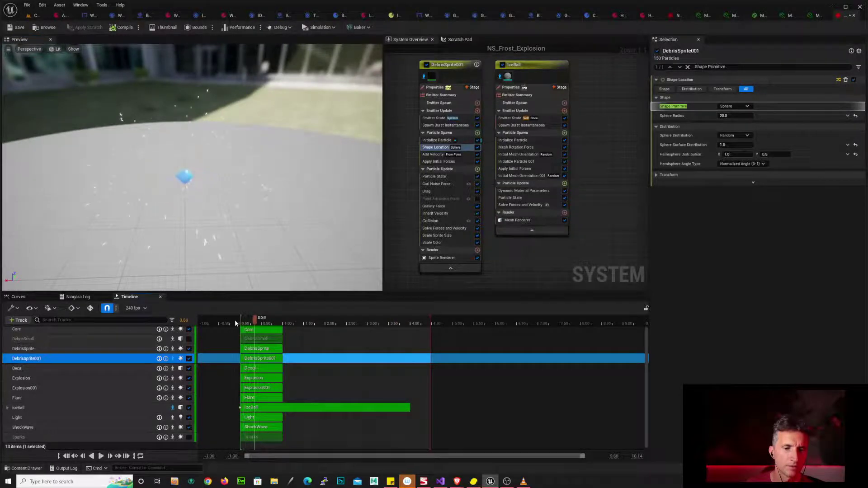
click(236, 323)
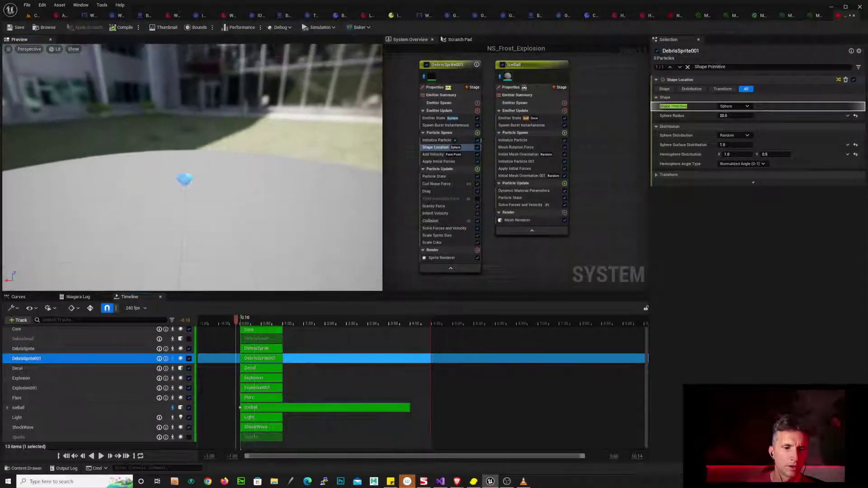
drag(241, 318, 251, 320)
- Set the Sphere Radius of DebrisSprite001's Shape Location to 100 and scrub the first frames to check the particle spread
click(728, 116)
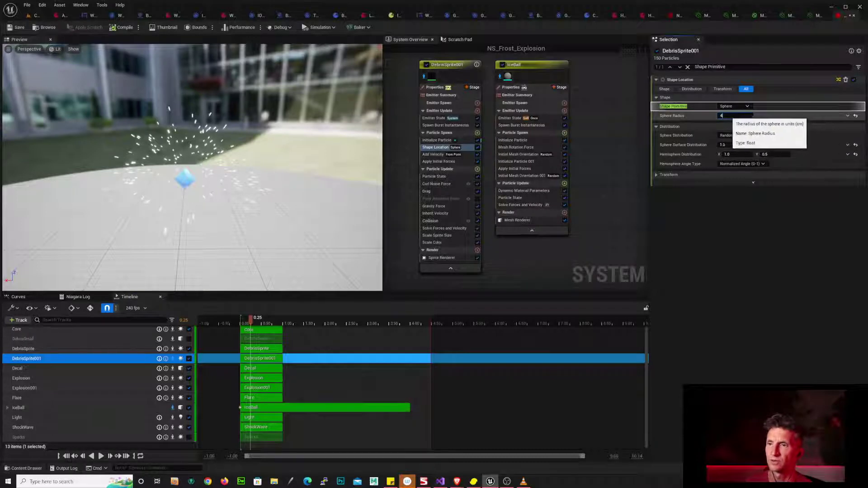
text(400)
key(Return)
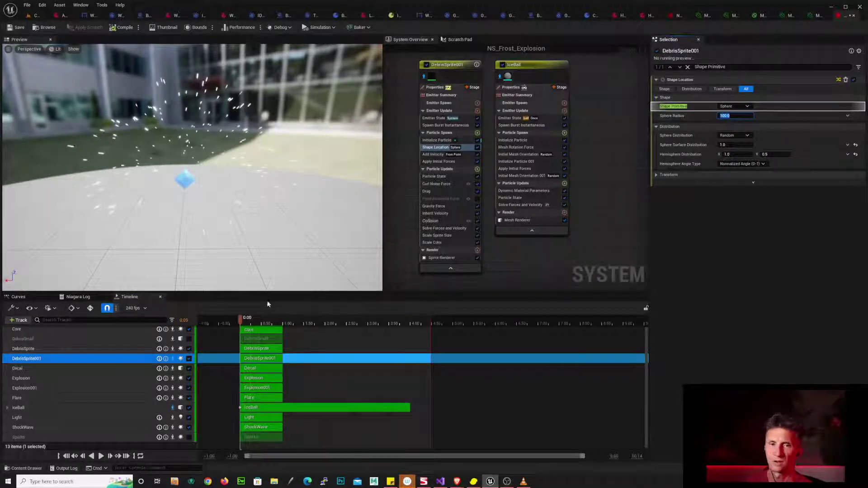
click(233, 320)
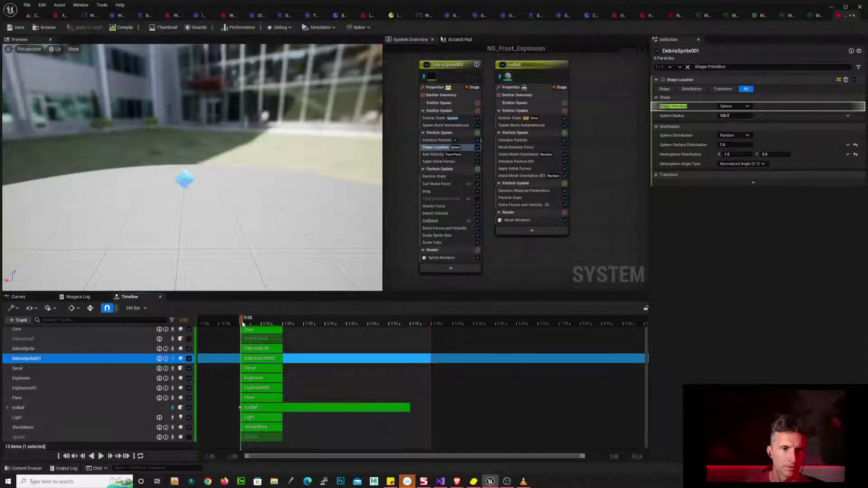
drag(243, 322, 244, 321)
drag(244, 253, 143, 168)
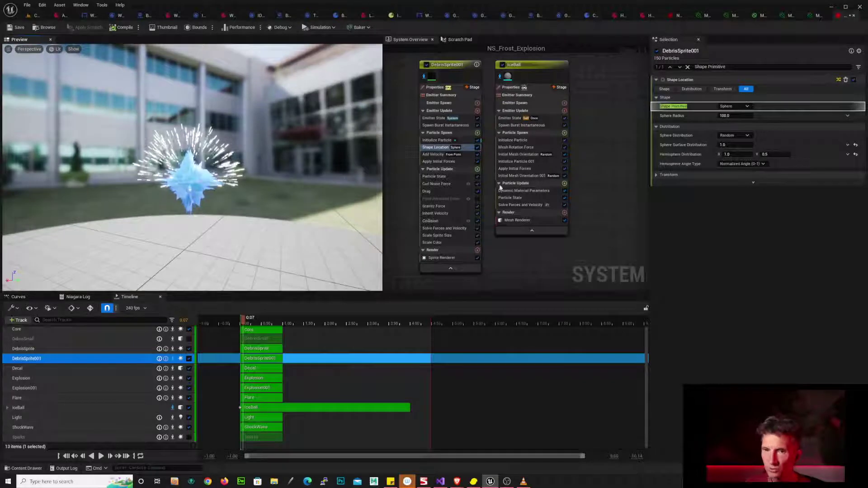
- Disable the Shape Location module of DebrisSprite001 and replay the explosion to check the debris burst
click(478, 147)
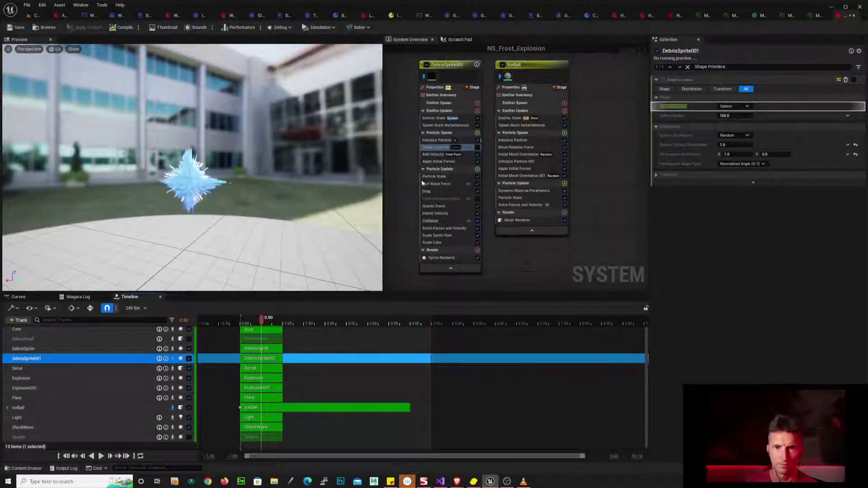
click(241, 320)
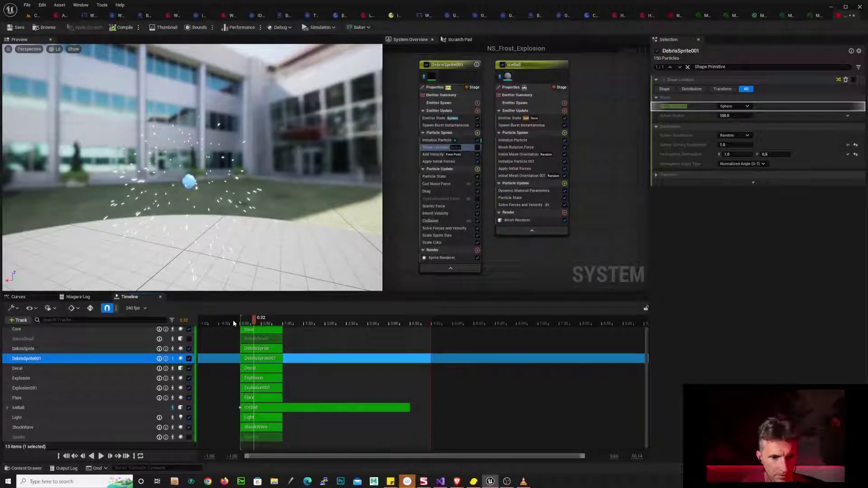
click(236, 322)
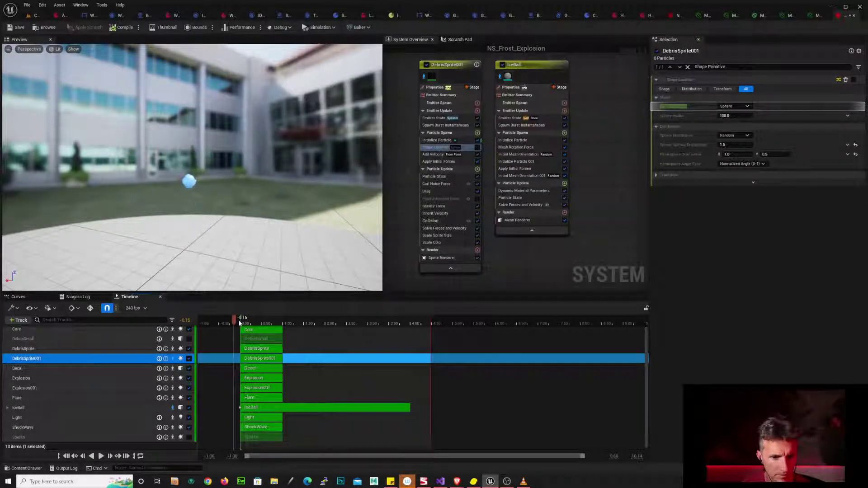
drag(240, 323, 251, 322)
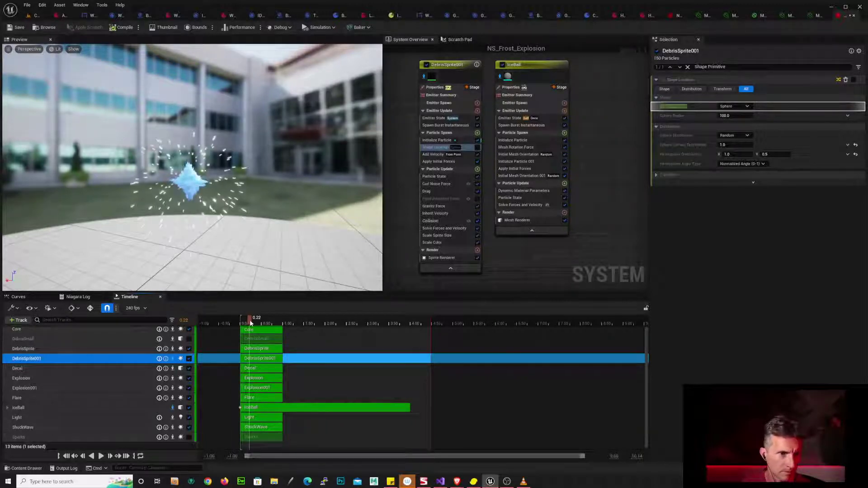
click(236, 320)
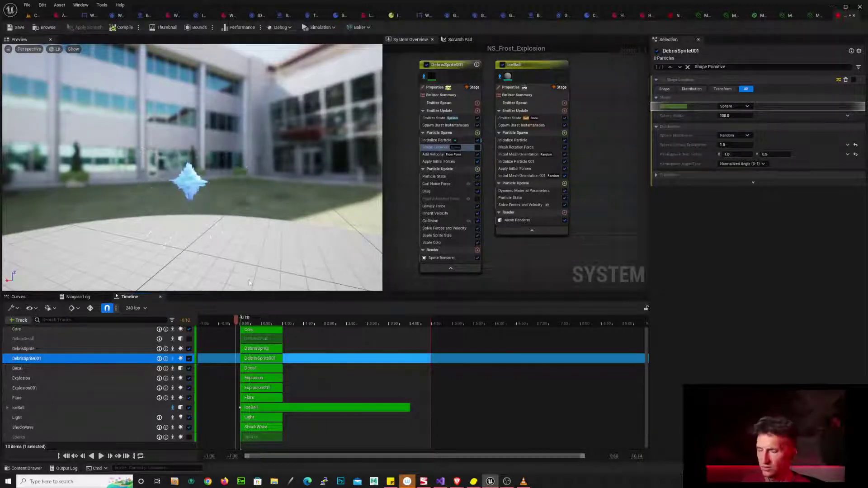
key(space)
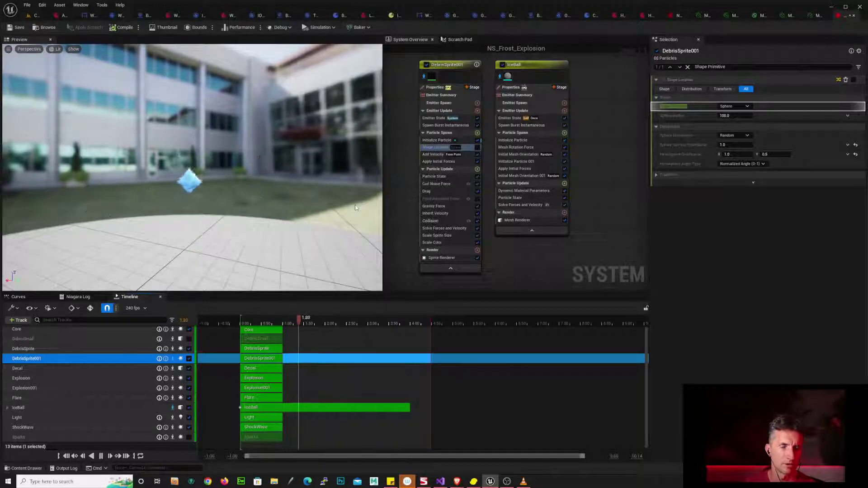
key(space)
- Find the disabled DebrisSmall emitter in the system graph and paste a duplicate of it
scroll(588, 239, down, 10)
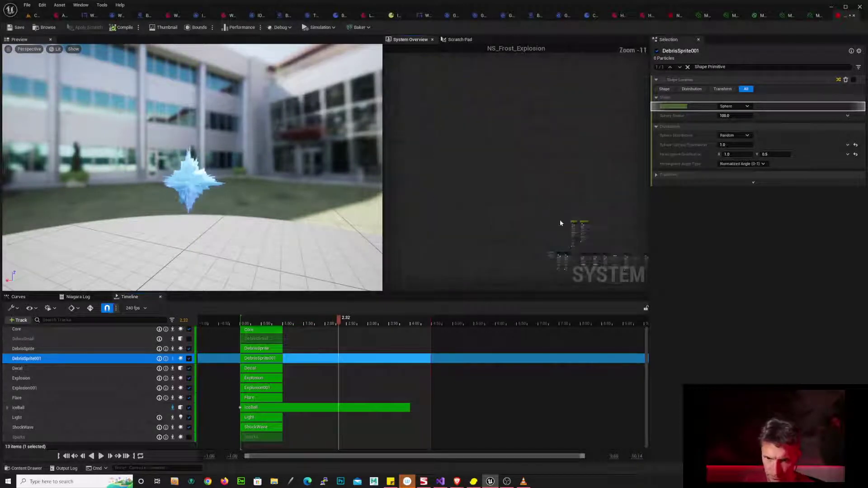
scroll(511, 176, up, 7)
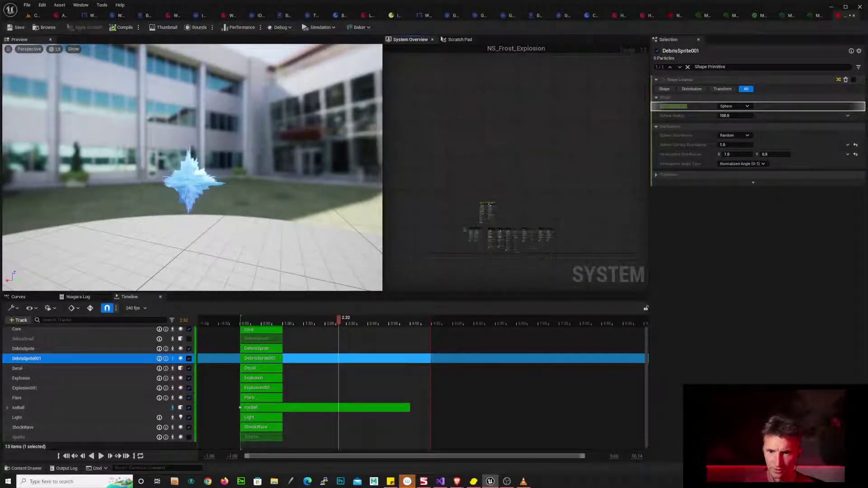
click(487, 223)
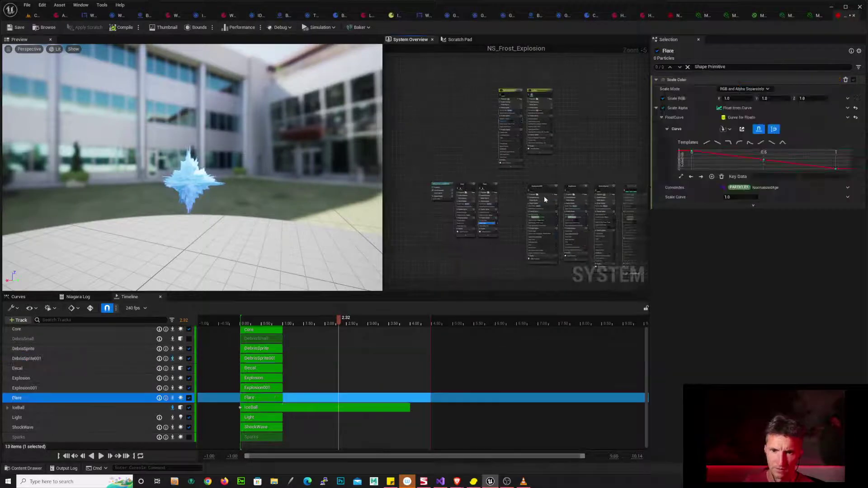
scroll(511, 184, up, 6)
right_drag(557, 190, 410, 148)
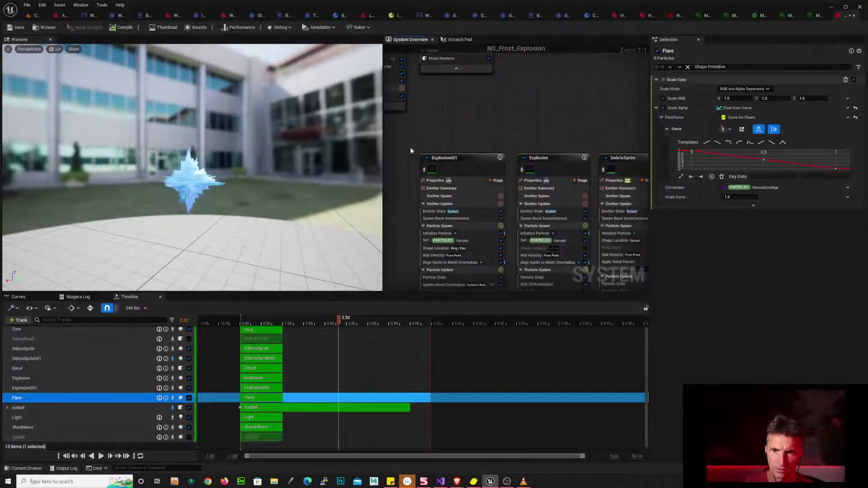
right_drag(576, 129, 430, 133)
click(569, 164)
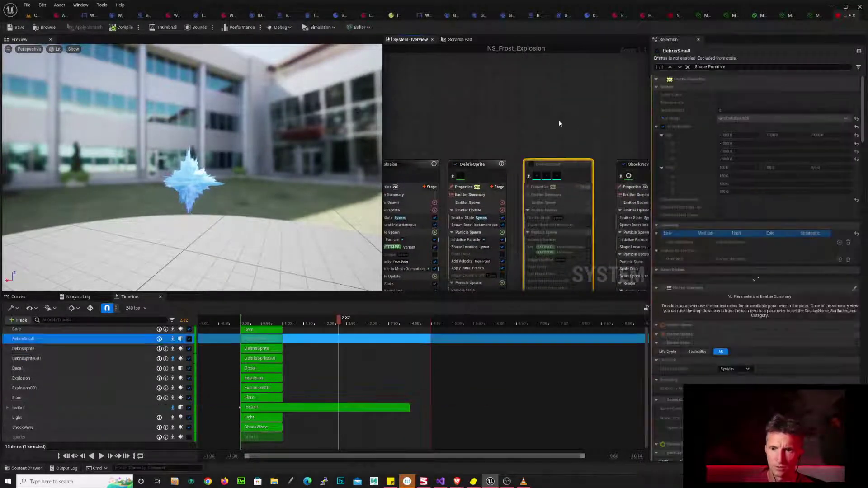
right_drag(569, 163, 579, 280)
right_drag(561, 226, 573, 161)
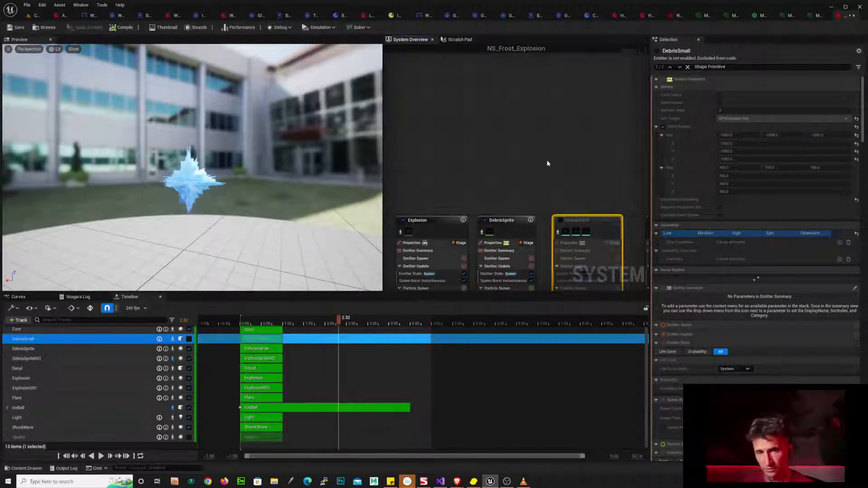
key(ctrl+v)
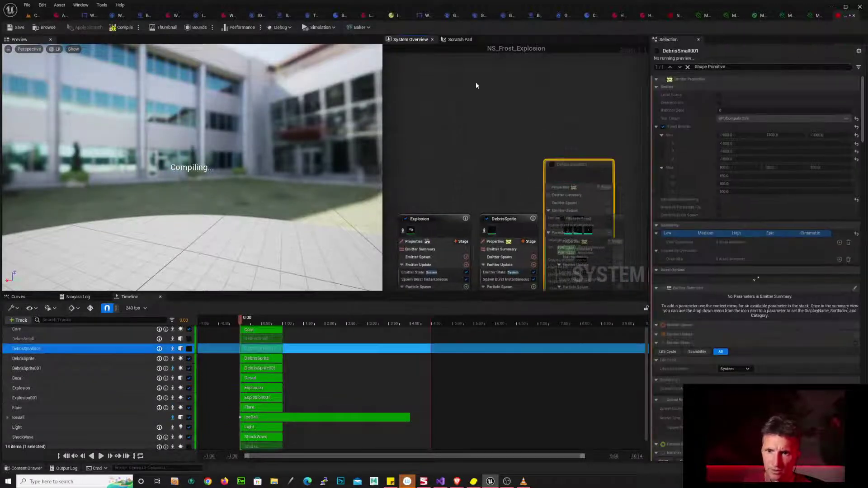
- Place the DebrisSmall copy beside the IceBall emitter in the system graph
right_drag(560, 123, 611, 209)
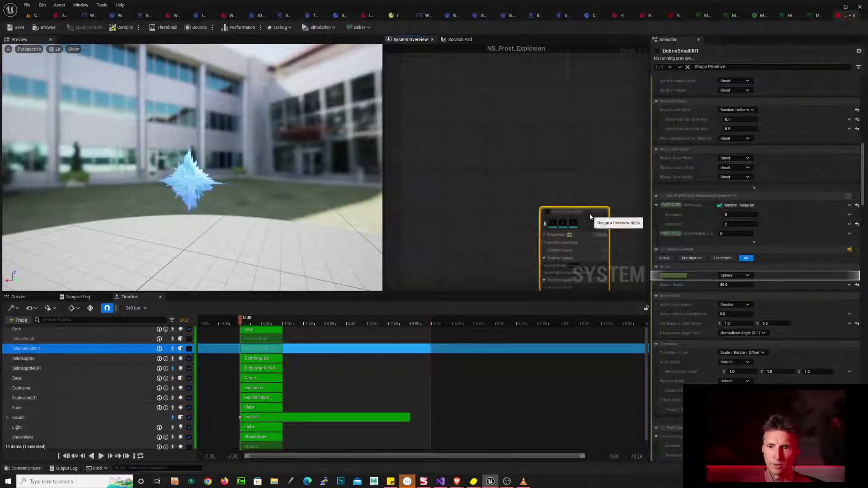
drag(590, 211, 421, 92)
right_drag(540, 118, 647, 153)
right_drag(632, 93, 560, 103)
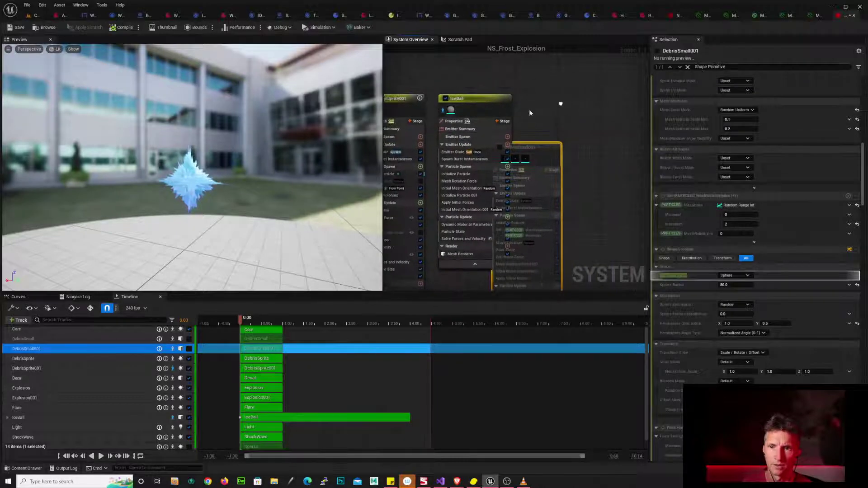
drag(533, 150, 569, 102)
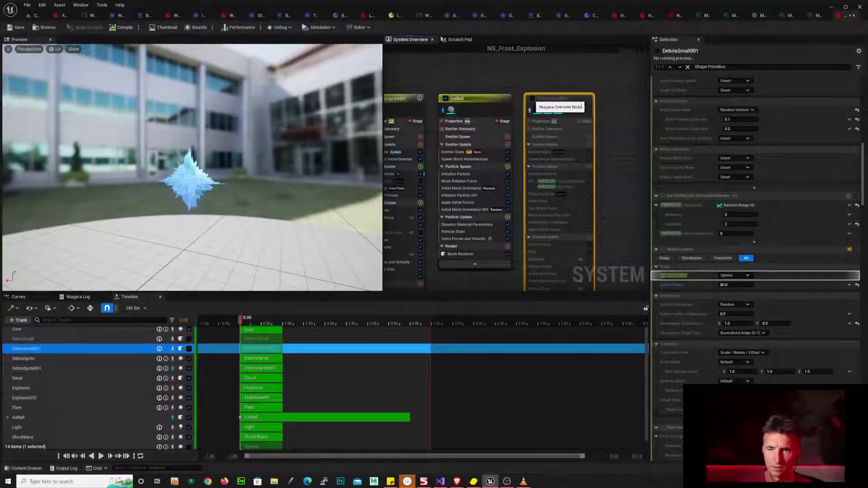
- Enable the DebrisSmall copy and add it to the isolated emitters
click(532, 99)
right_click(568, 99)
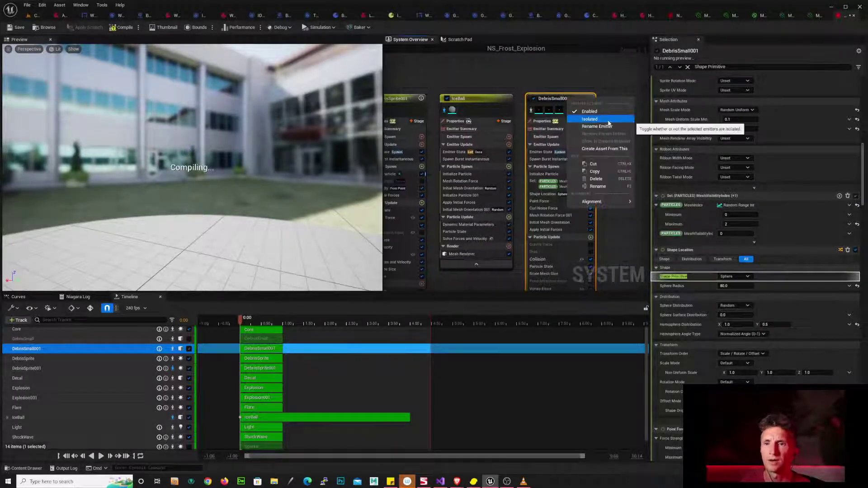
click(608, 122)
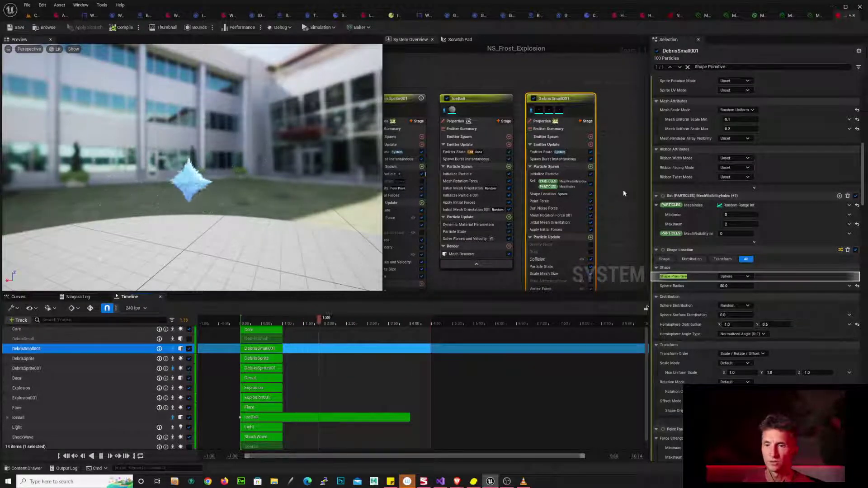
- Disable Vortex Force and enable Gravity Force and Drag in the DebrisSmall copy
right_drag(623, 190, 615, 163)
right_drag(620, 194, 615, 160)
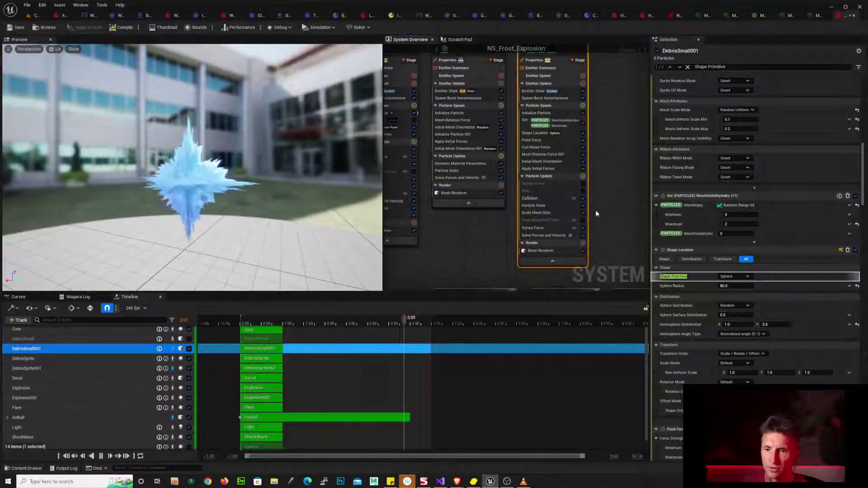
click(583, 228)
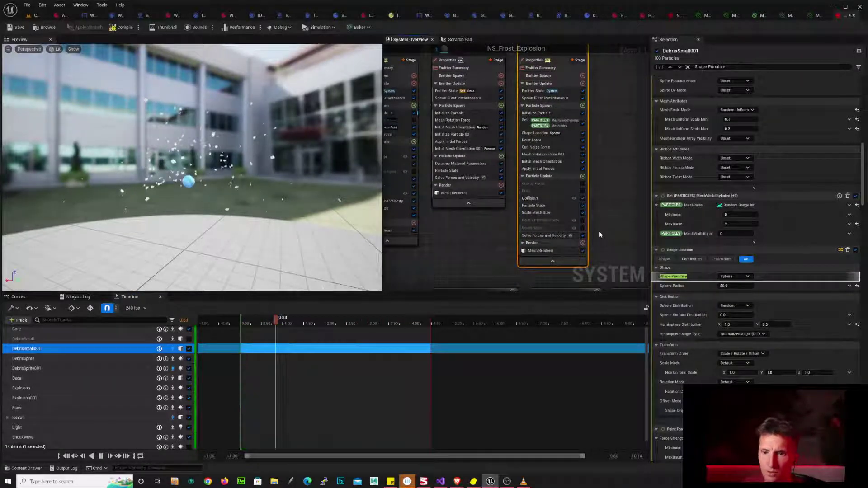
click(583, 190)
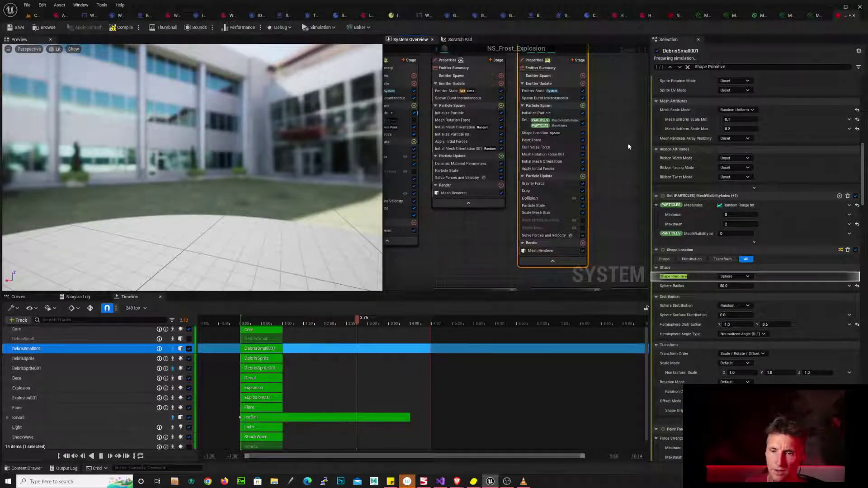
right_drag(631, 141, 619, 164)
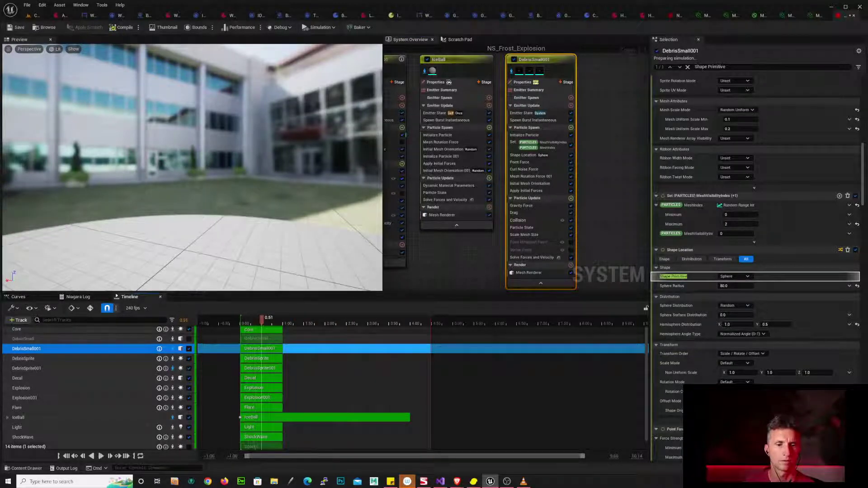
- Replay the effect from before its start, pausing to examine the small debris motion around the ice ball
key(space)
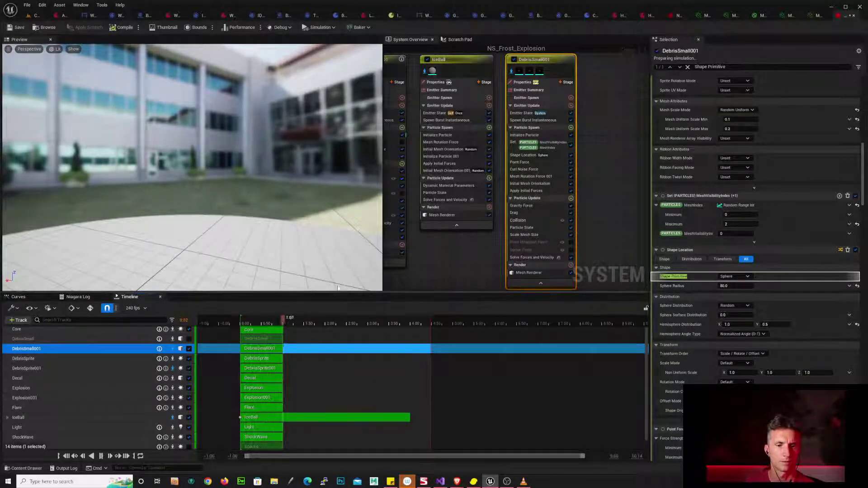
click(233, 320)
key(space)
key(space)
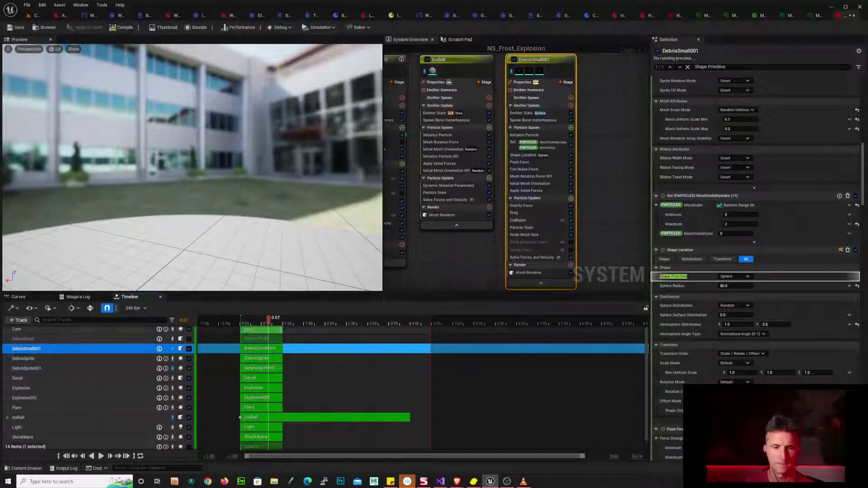
key(space)
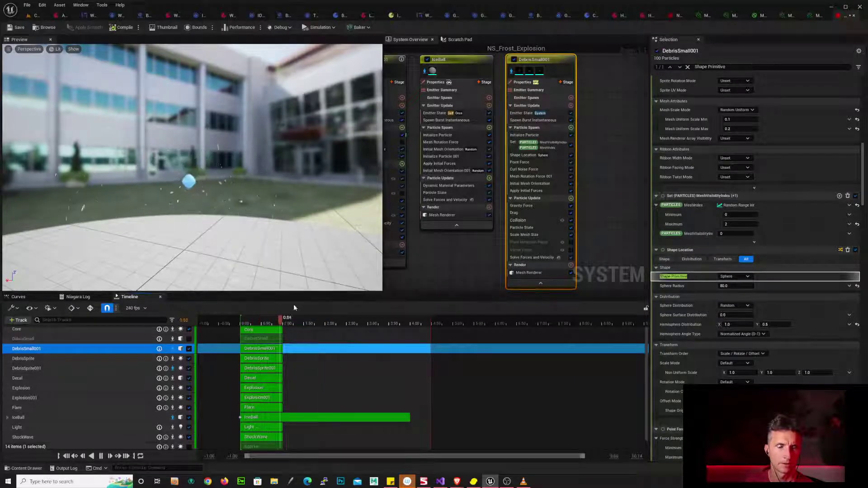
- Replay the effect from before its start and scrub the burst's first second to examine the small debris from another angle
click(231, 320)
drag(266, 267, 376, 276)
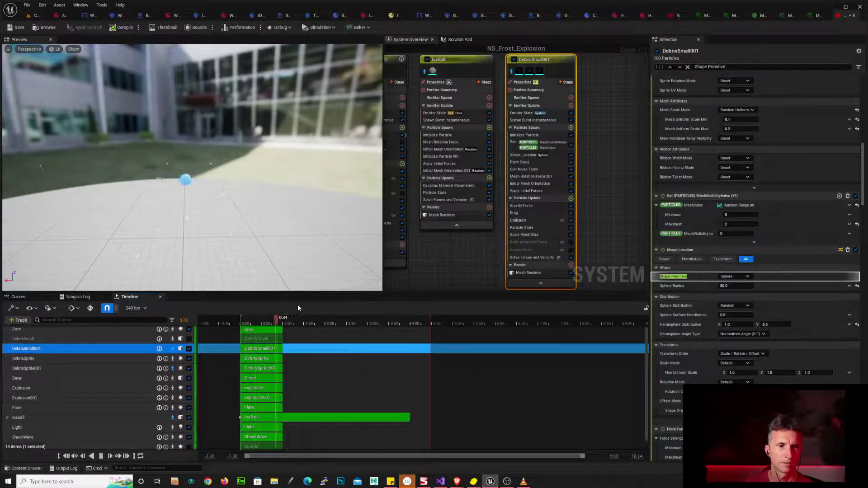
drag(240, 323, 272, 323)
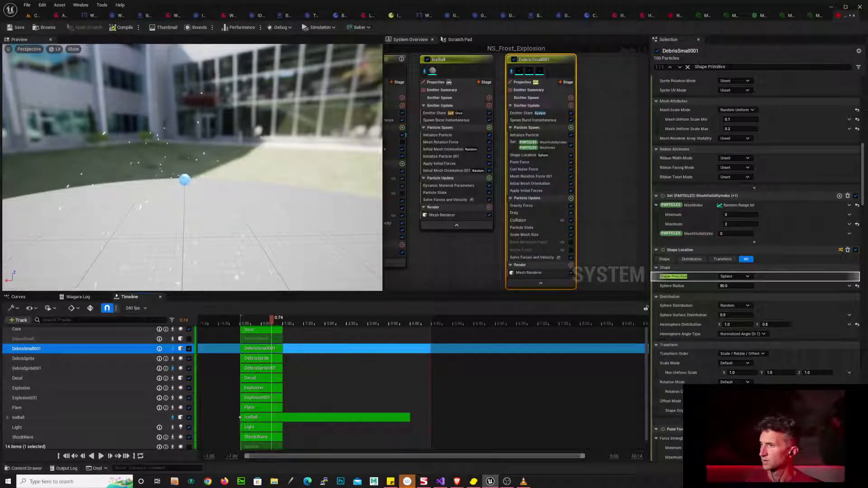
- Switch to the browser and play the Frost Grenade VFX reference in short bursts to study the initial debris around the grenade
key(alt+Tab)
key(alt+Tab)
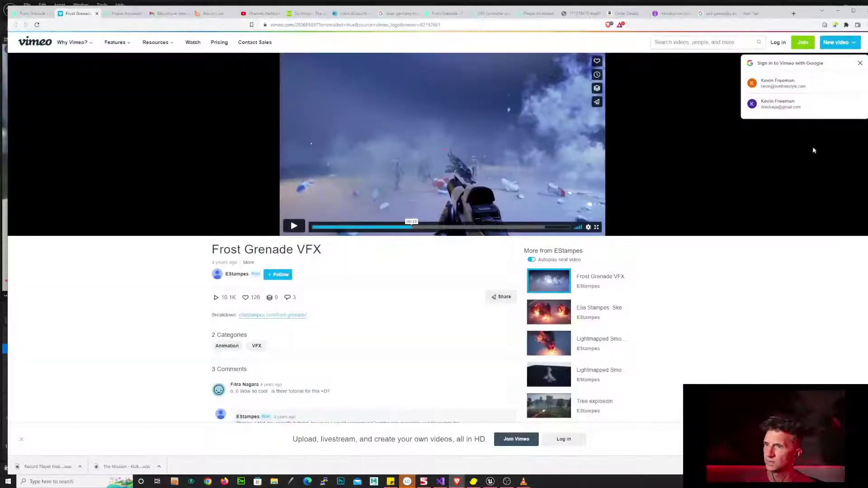
click(331, 228)
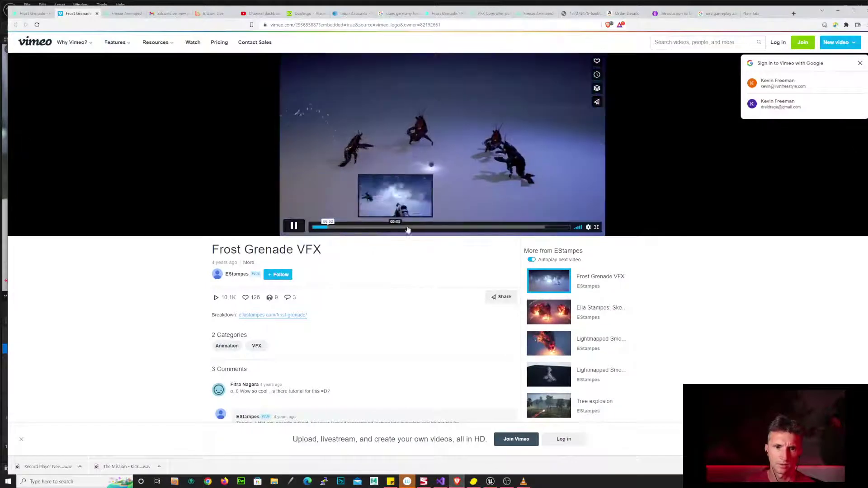
key(space)
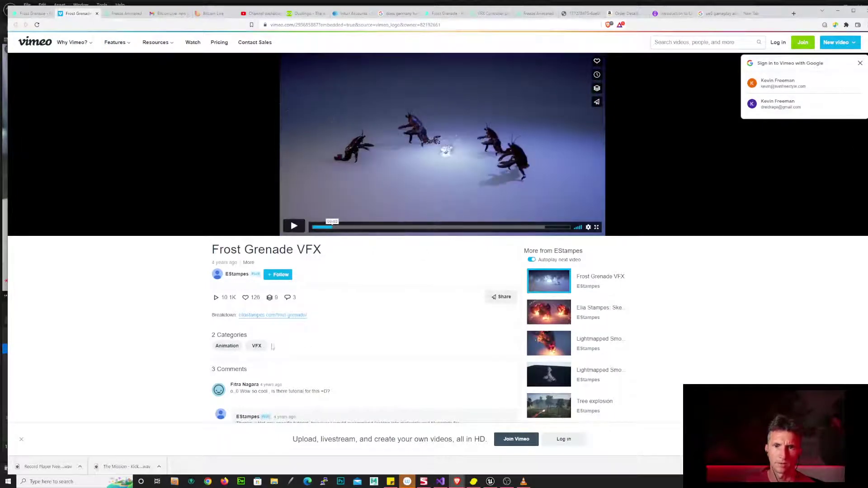
click(419, 182)
click(419, 182)
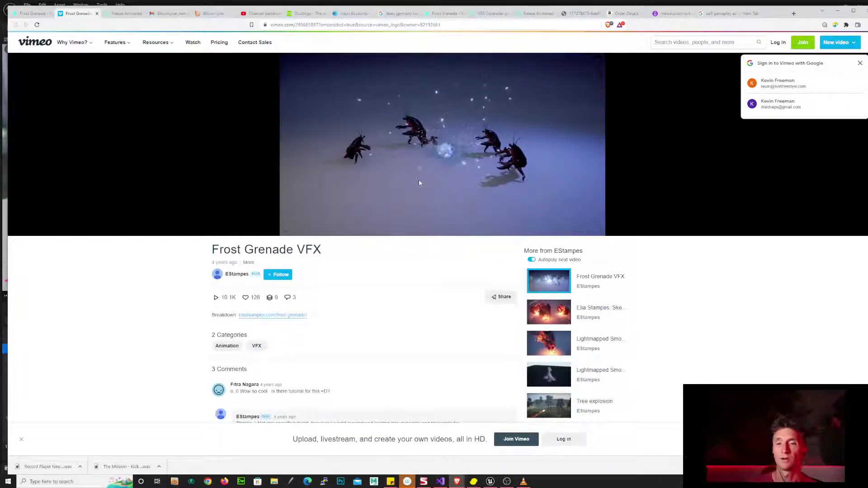
click(419, 181)
click(418, 181)
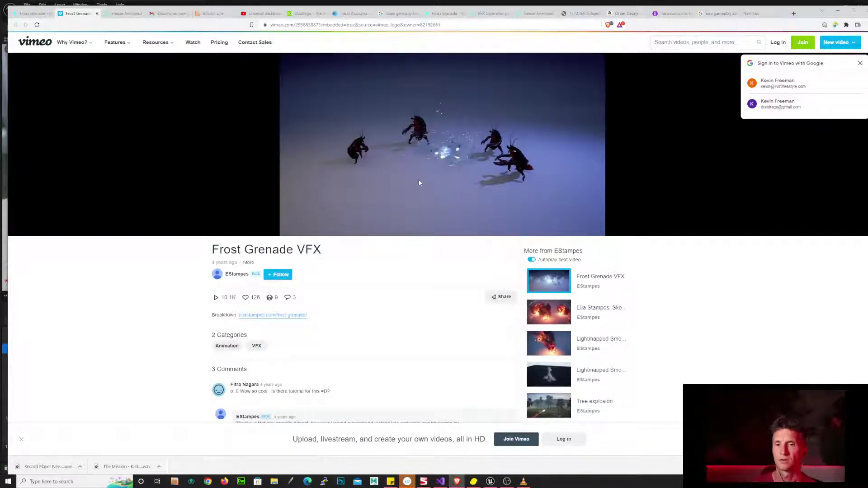
click(419, 183)
click(419, 182)
click(419, 183)
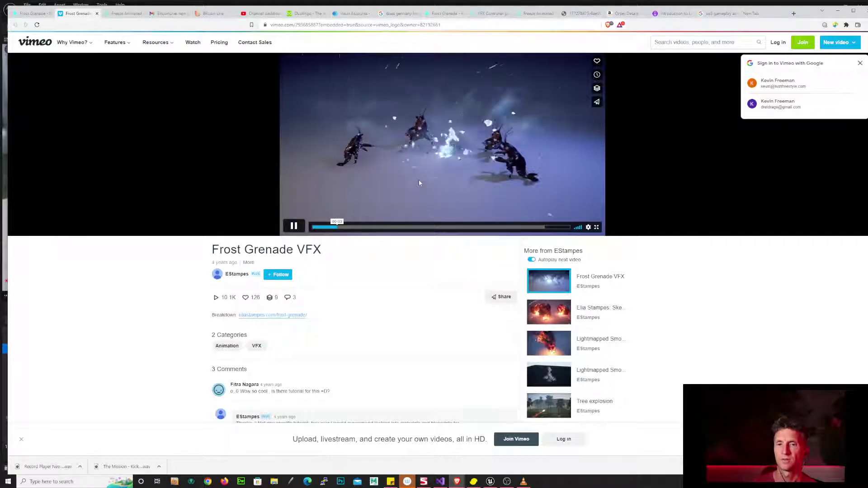
click(419, 183)
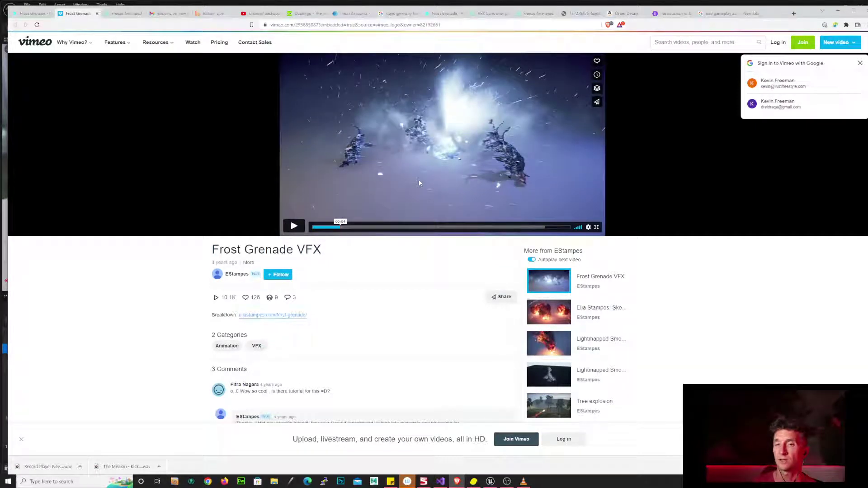
- Advance the reference video in short bursts from the freezing creatures to the final explosion, examining each stage
click(419, 180)
click(419, 180)
click(418, 180)
click(418, 181)
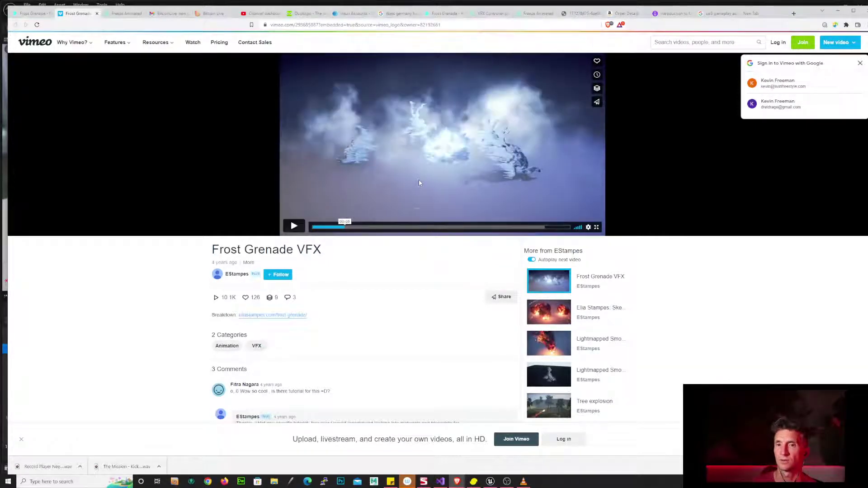
click(419, 183)
click(420, 183)
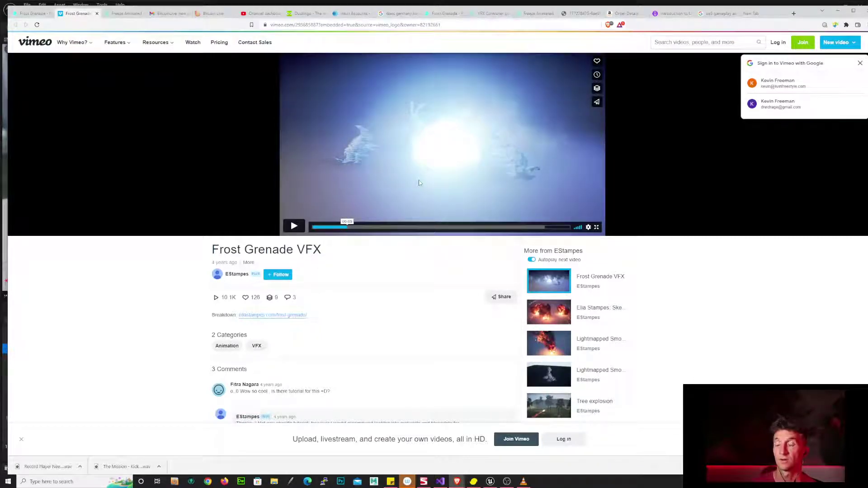
click(419, 182)
click(419, 183)
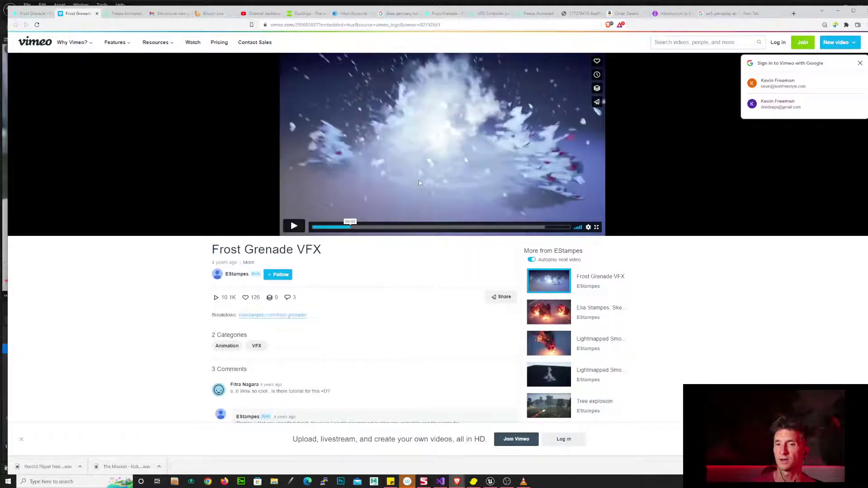
click(419, 183)
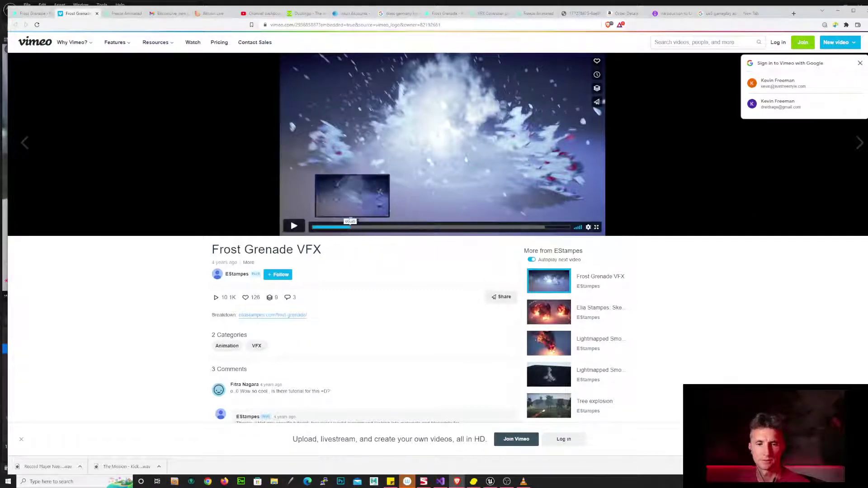
- Replay the reference's freezing phase several times, pausing to examine the debris and mist around the growing ice ball
click(330, 228)
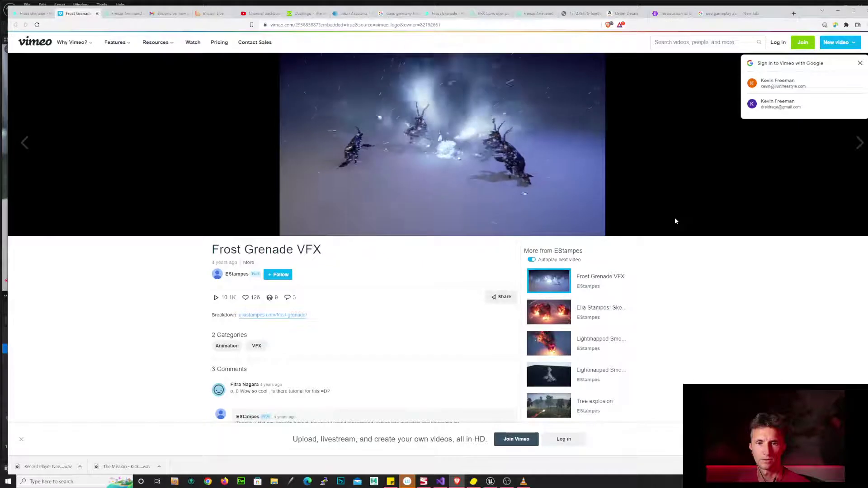
key(space)
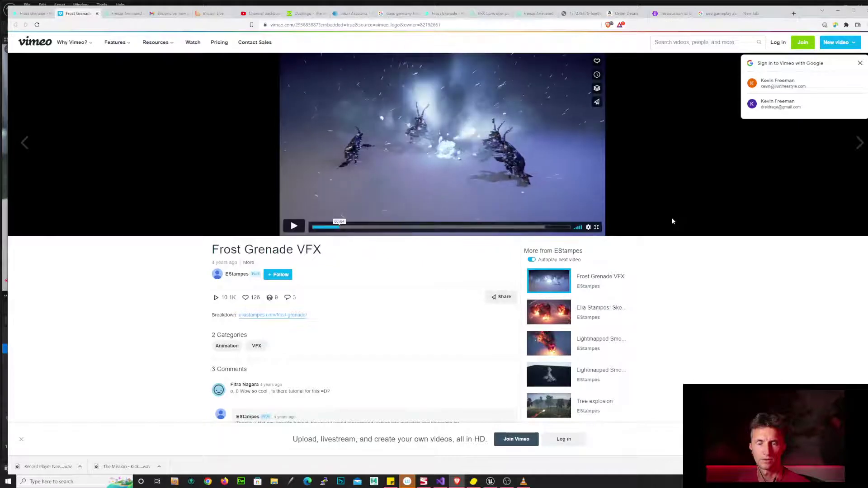
click(332, 228)
key(space)
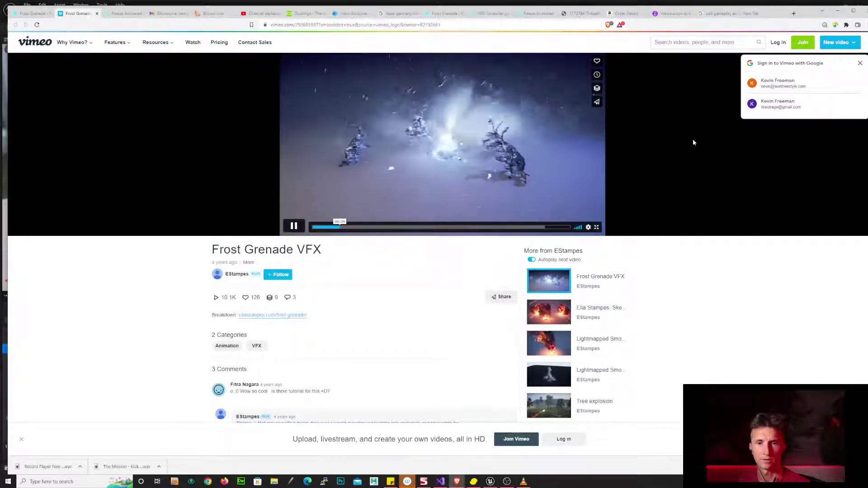
key(space)
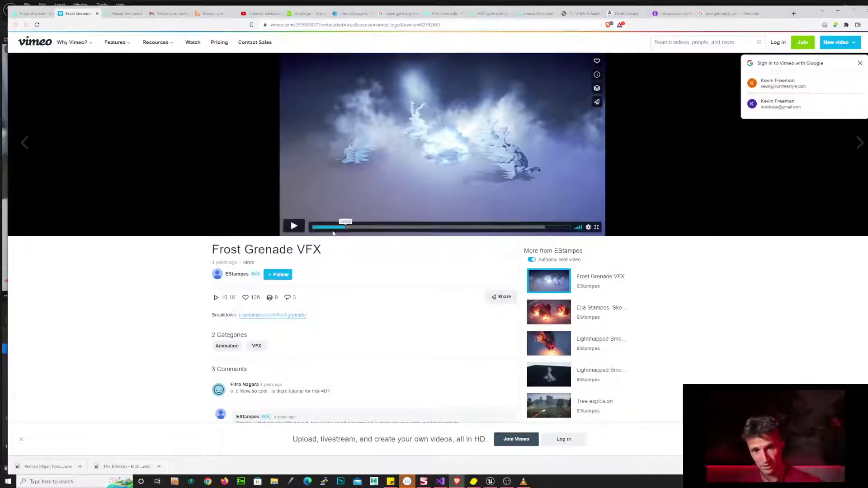
click(333, 228)
key(space)
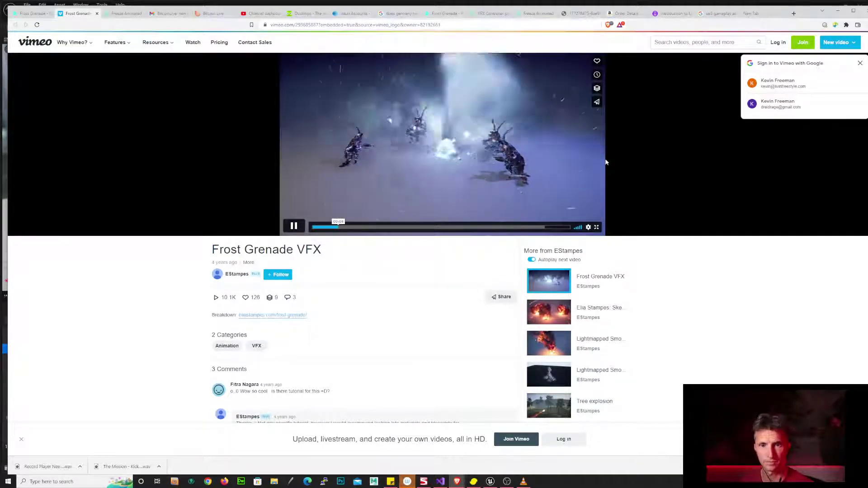
key(space)
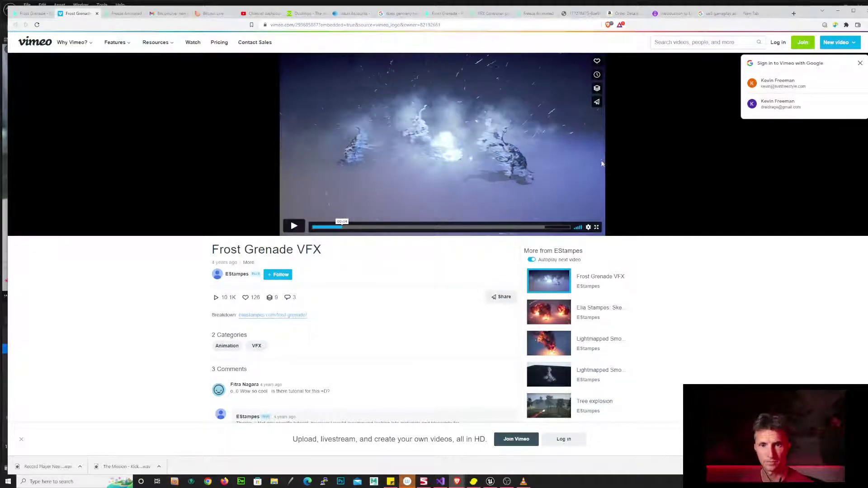
- Play the reference from the first sparks to the fully frozen creatures, pausing repeatedly to follow the ice chunks' motion
click(331, 227)
key(space)
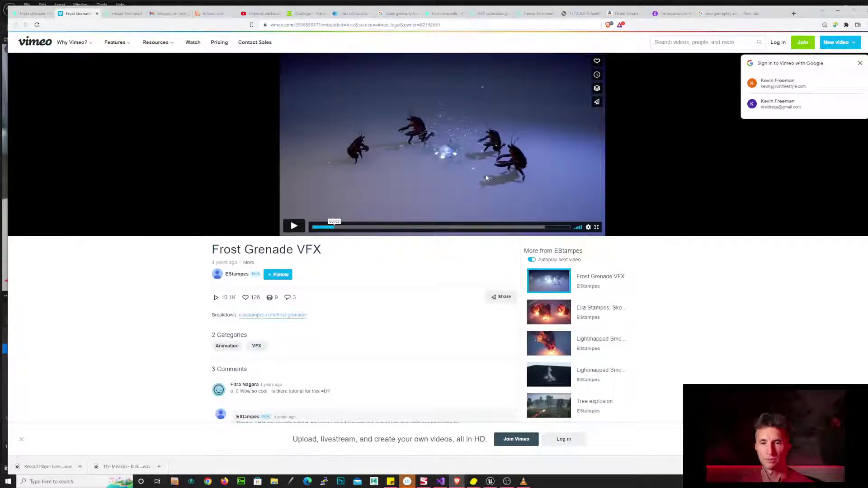
key(space)
key(space)
key(space)
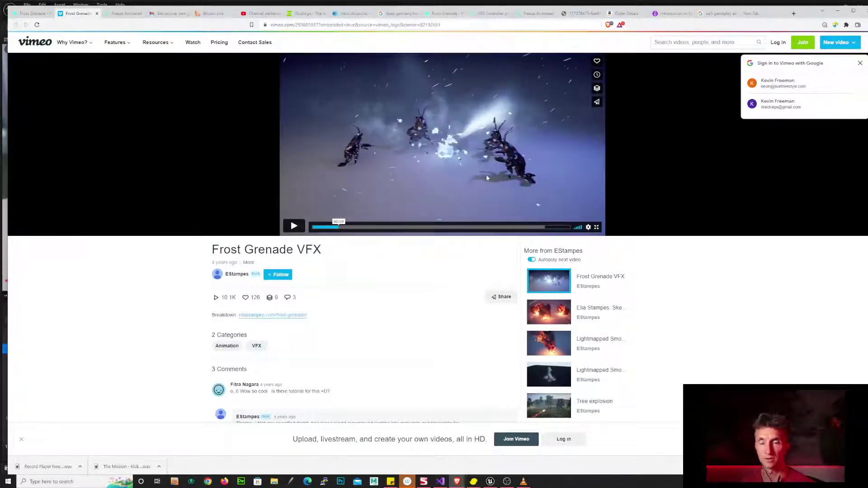
click(372, 212)
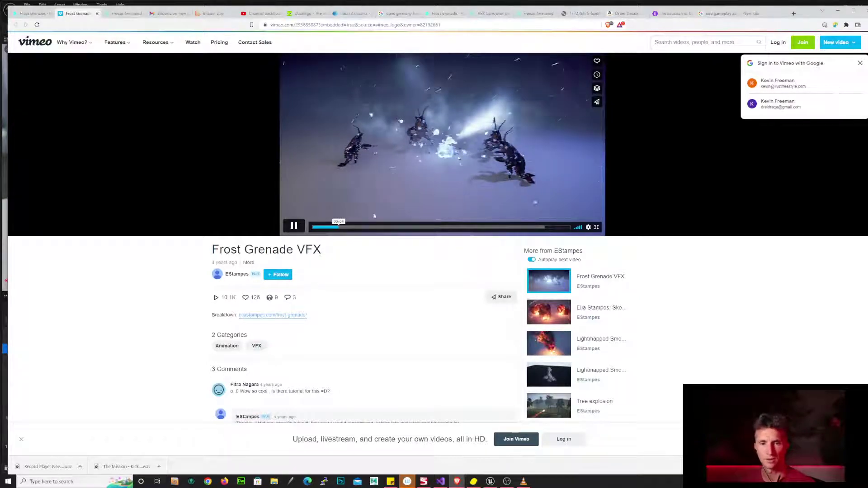
click(390, 208)
click(392, 209)
click(395, 208)
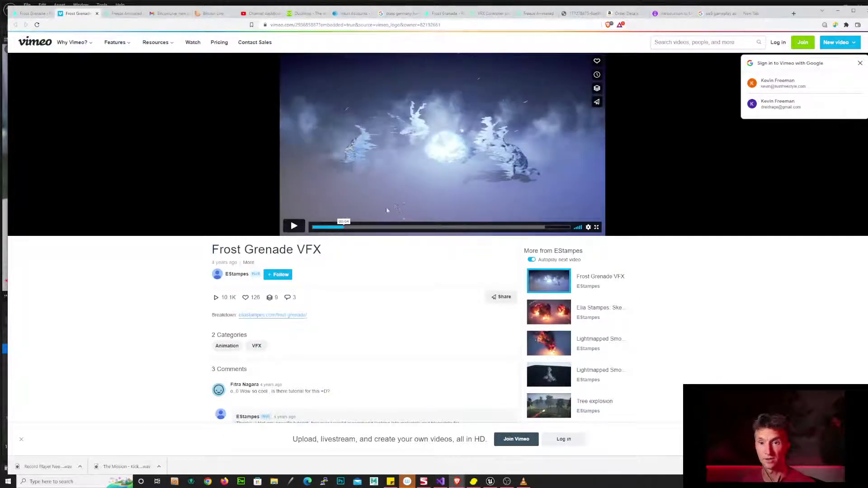
- Replay the reference from just before the grenade activates, pausing where the ice chunks hang around the ice ball
click(329, 227)
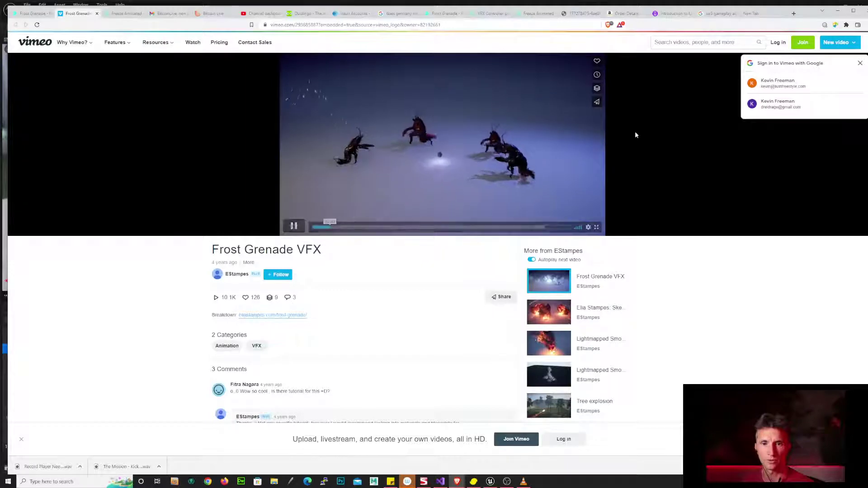
key(space)
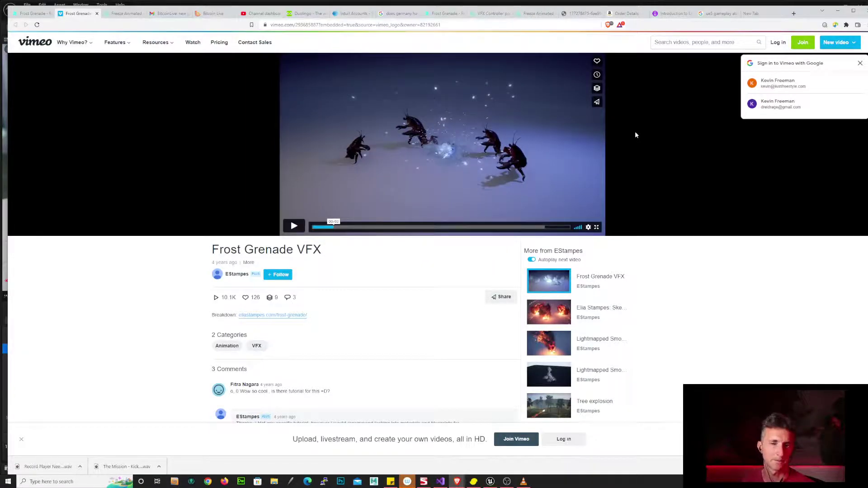
key(space)
key(space)
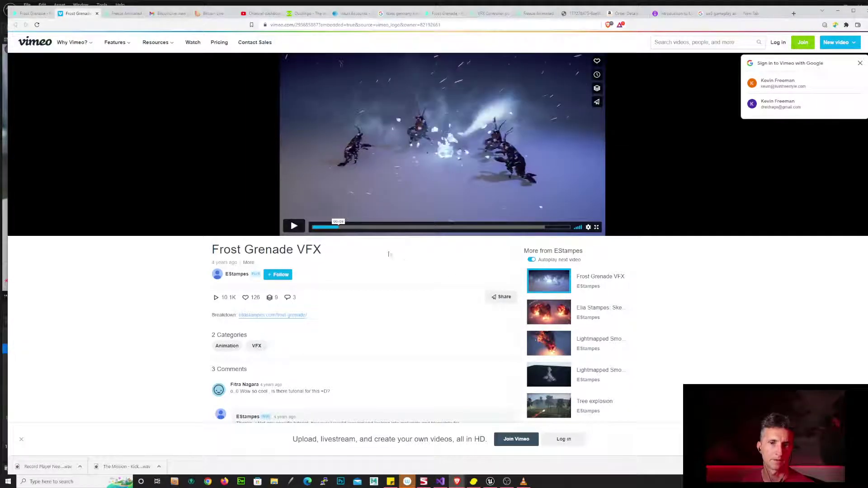
click(320, 227)
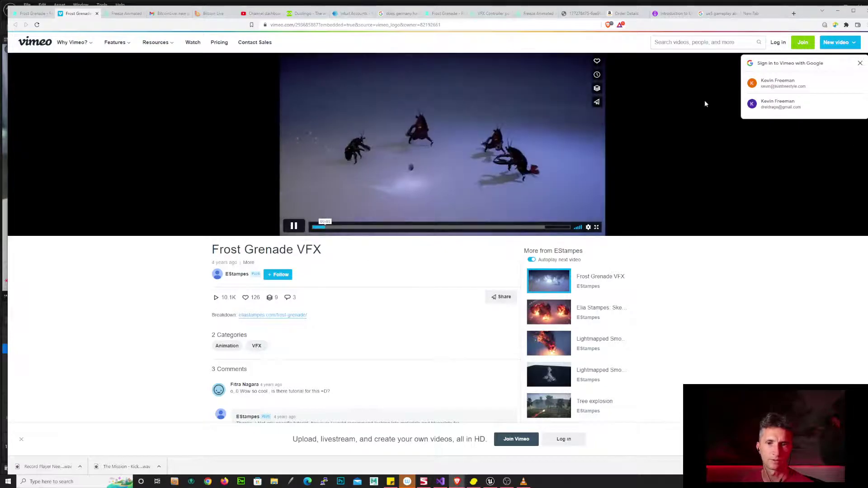
key(space)
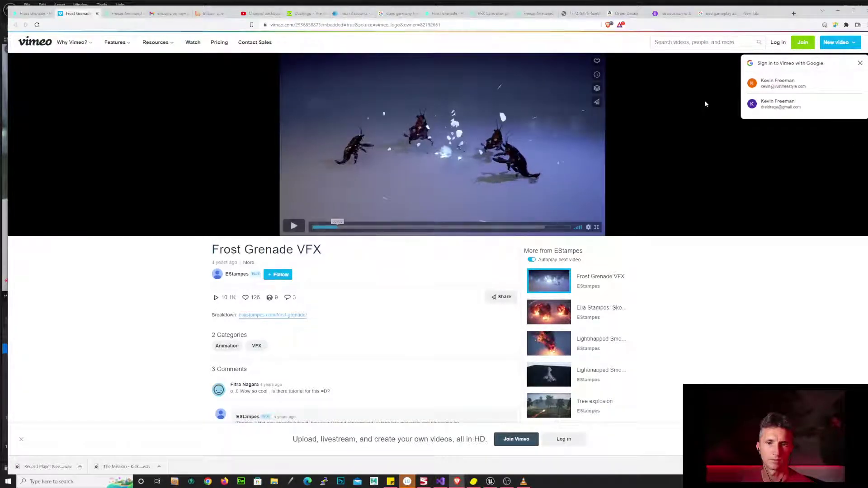
- Switch back to Unreal Editor and set the DebrisSmall copy's Gravity Force Z value to -98
key(alt+Tab)
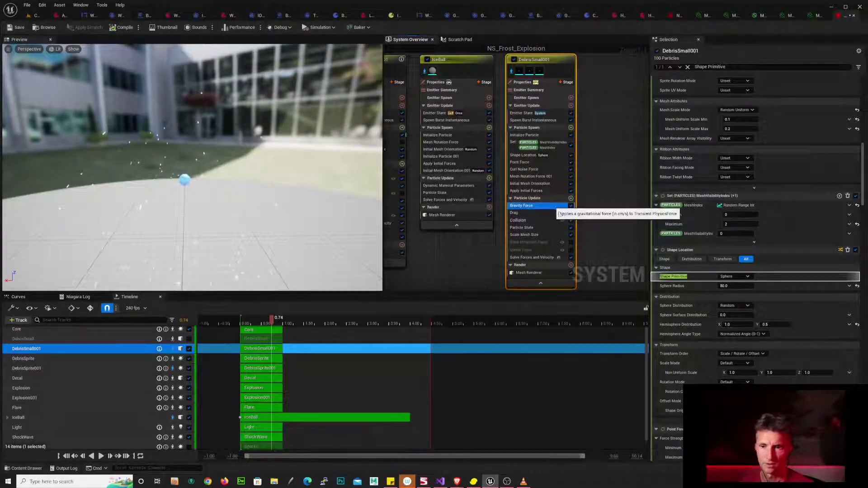
click(521, 206)
click(814, 88)
text(-)
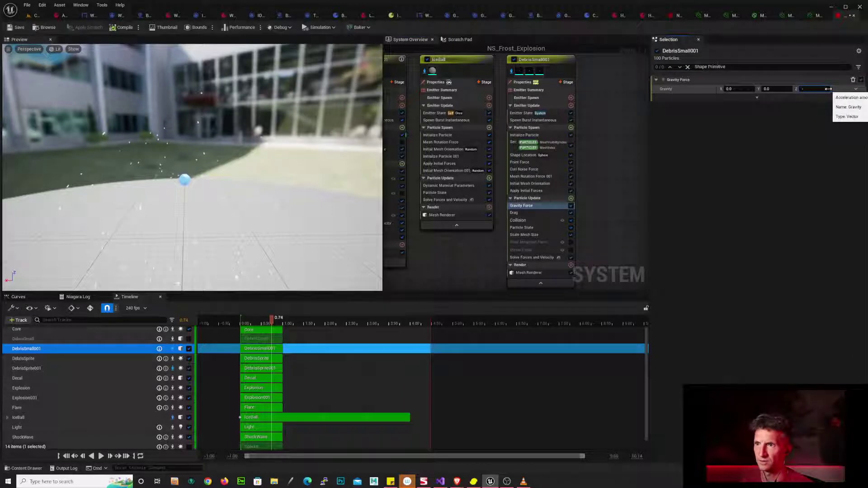
text(98)
key(Return)
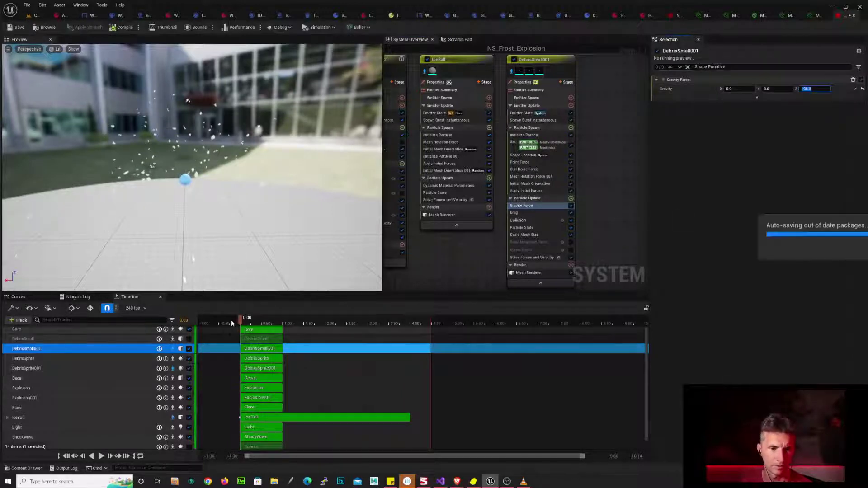
- Replay the effect from before its start to check how the small debris falls around the growing ice ball
click(235, 319)
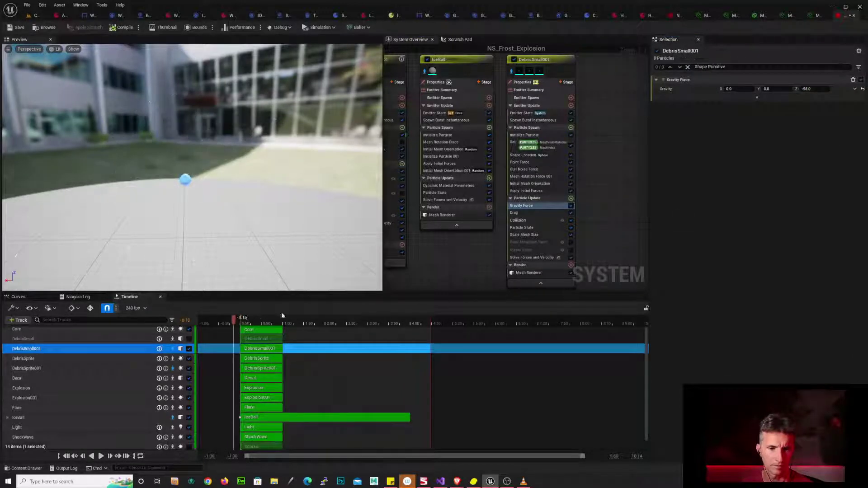
key(space)
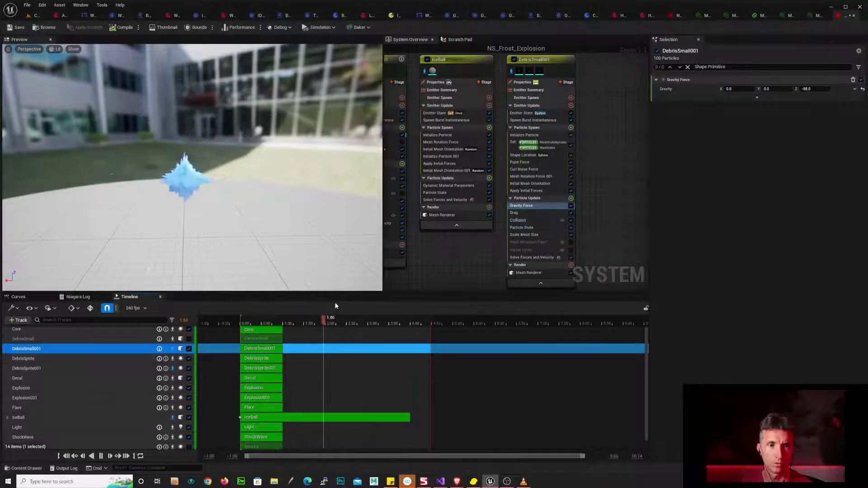
key(space)
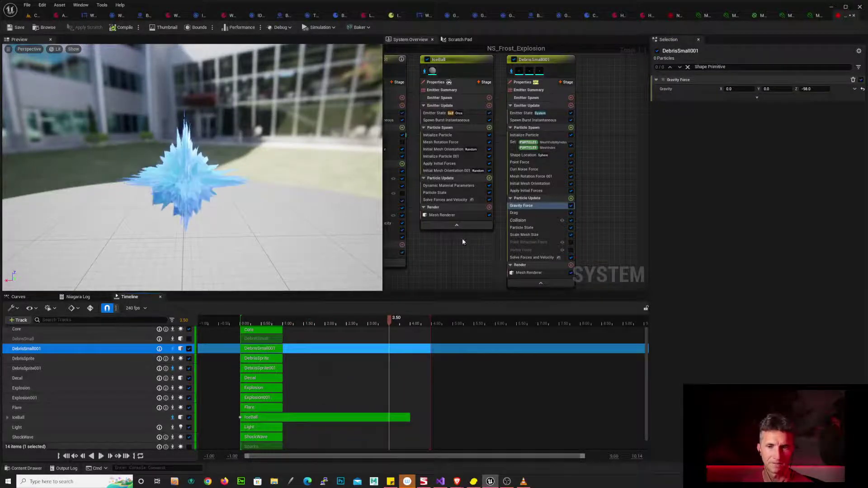
- Set the Gravity Force Z value of the DebrisSmall001 emitter to -980
click(554, 213)
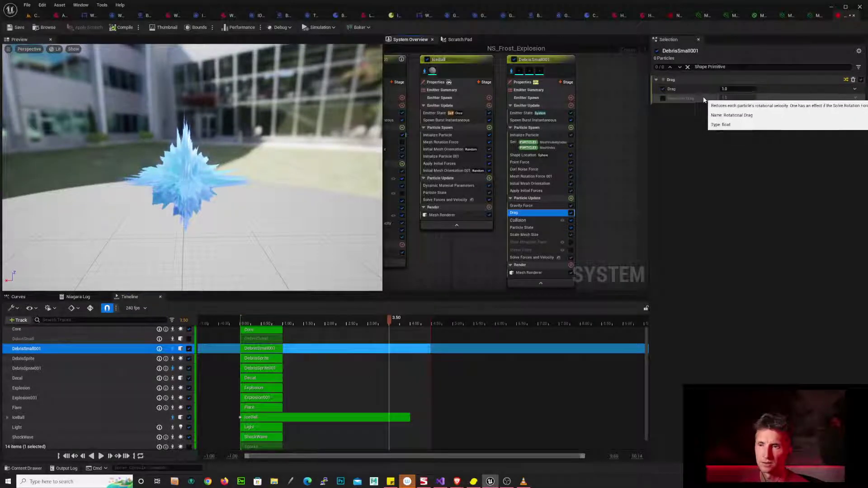
click(557, 206)
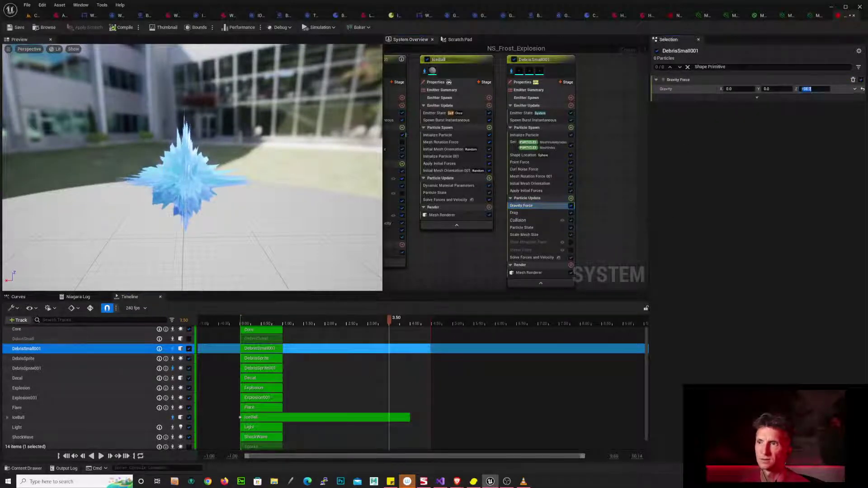
click(808, 89)
text(-980)
key(Return)
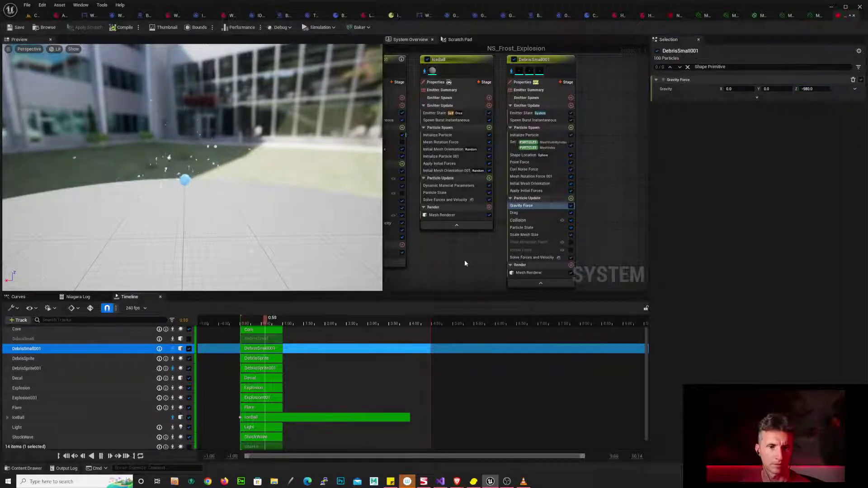
key(space)
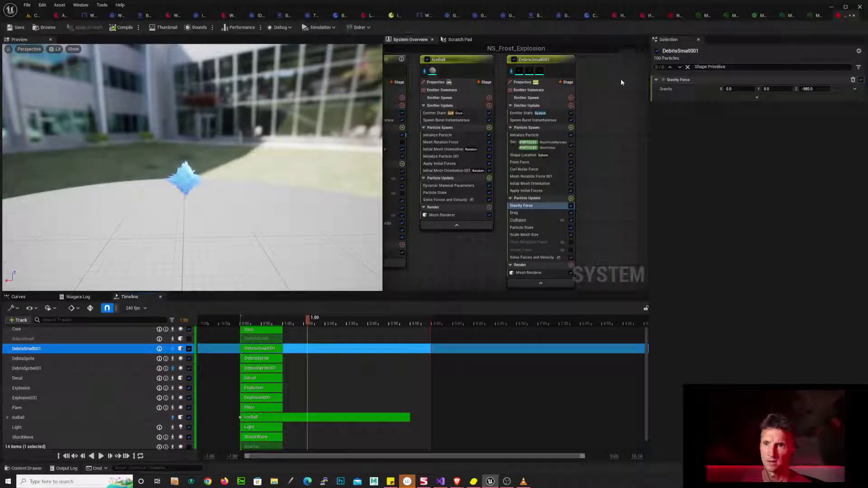
- Set the Spawn Burst Instantaneous spawn count of the DebrisSmall001 emitter to 50
click(543, 59)
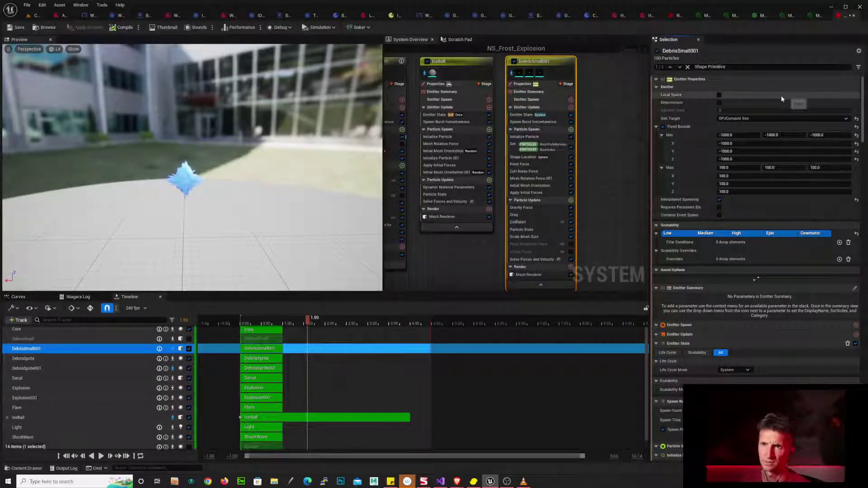
scroll(800, 128, down, 3)
scroll(798, 149, down, 1)
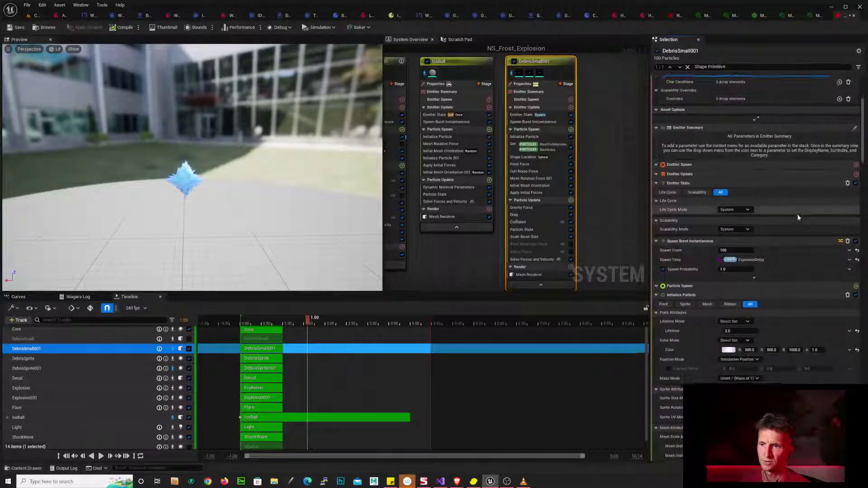
click(746, 248)
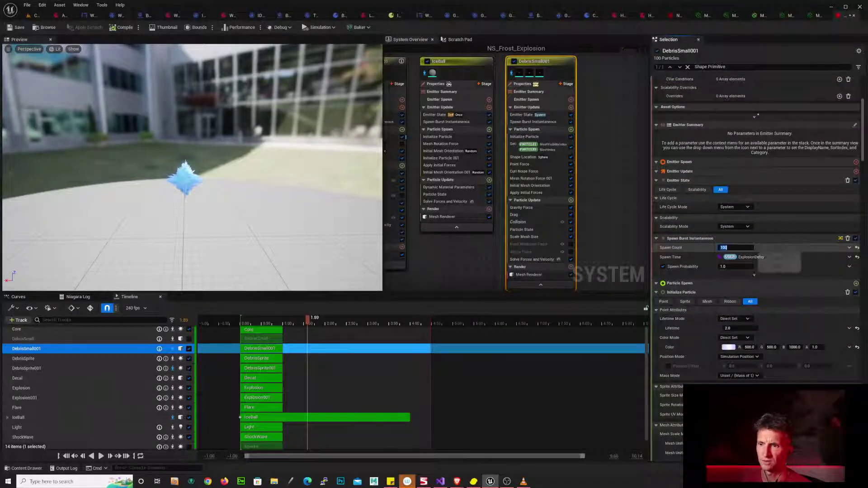
text(50)
key(Return)
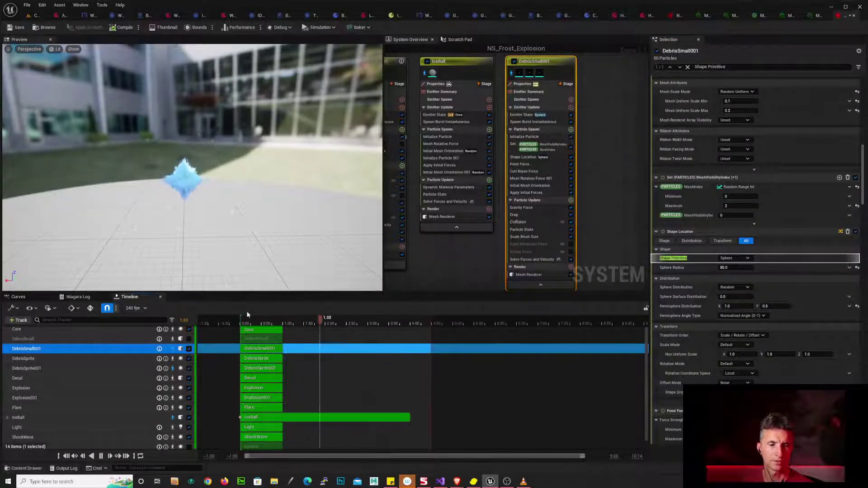
- Replay the effect from before its start to check the small debris with the reduced spawn count
key(space)
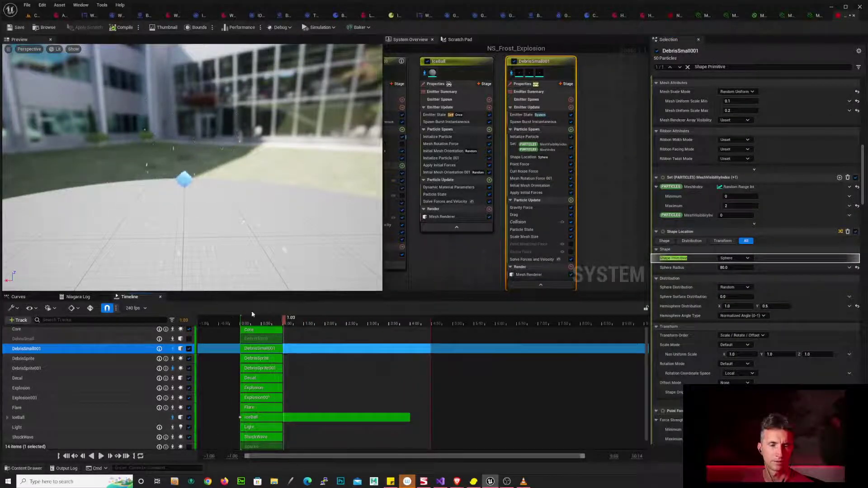
click(233, 322)
key(space)
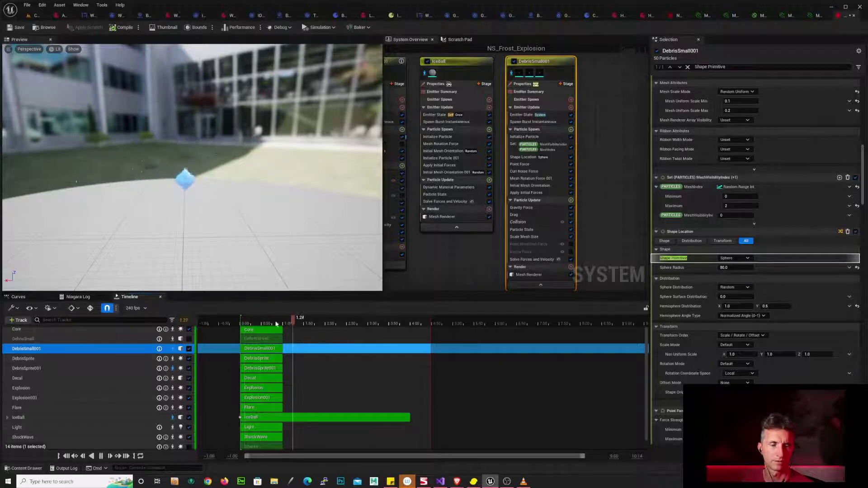
key(space)
click(235, 323)
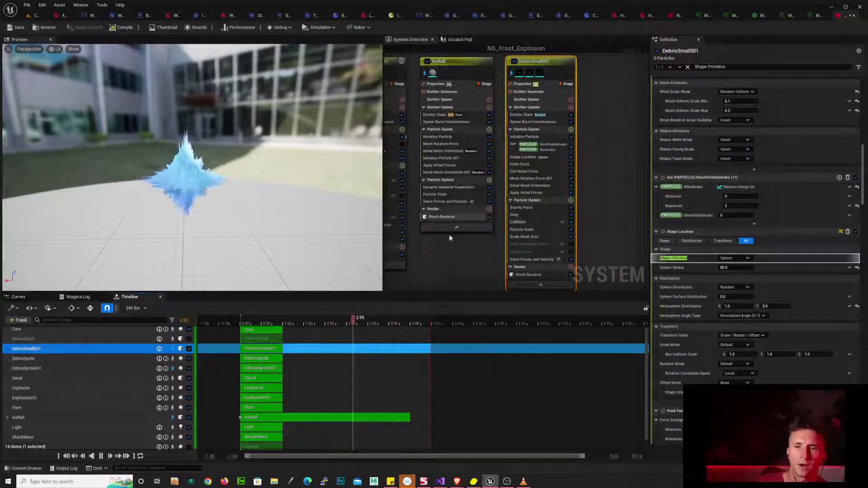
- Duplicate the Explosion001 emitter and place the copy in the empty area beside the DebrisSmall001 emitter
scroll(511, 215, down, 6)
right_drag(437, 251, 438, 192)
scroll(438, 191, up, 6)
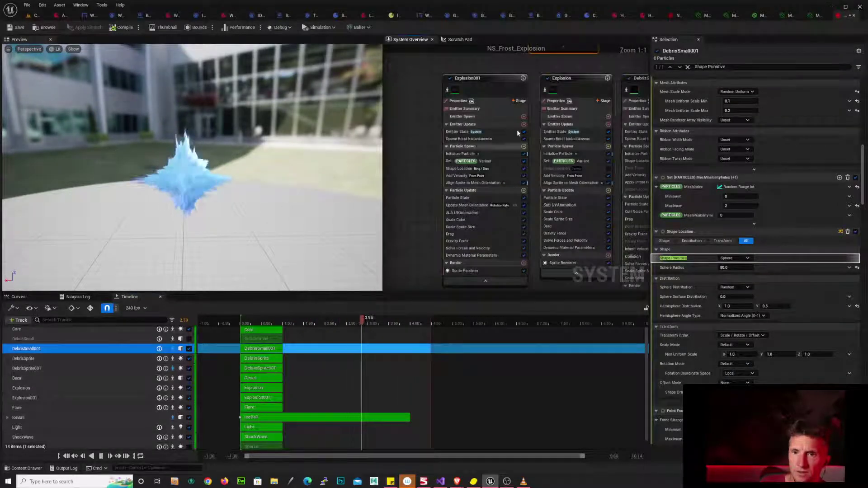
click(502, 79)
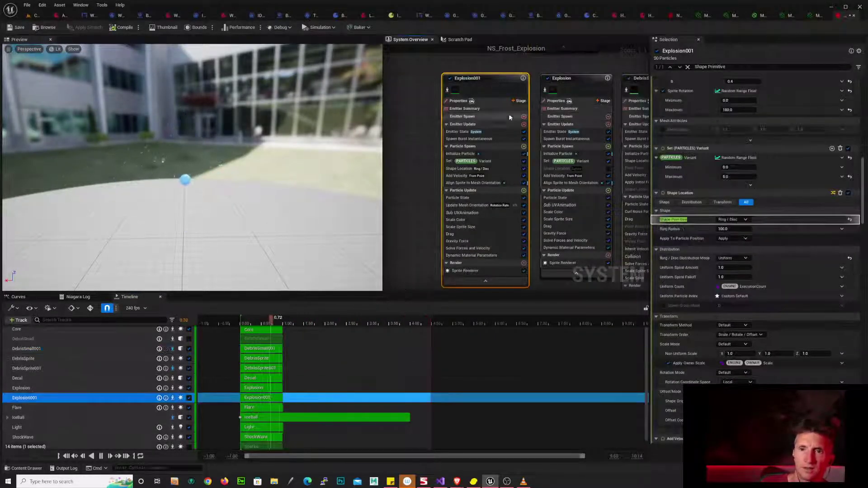
right_drag(545, 82, 464, 192)
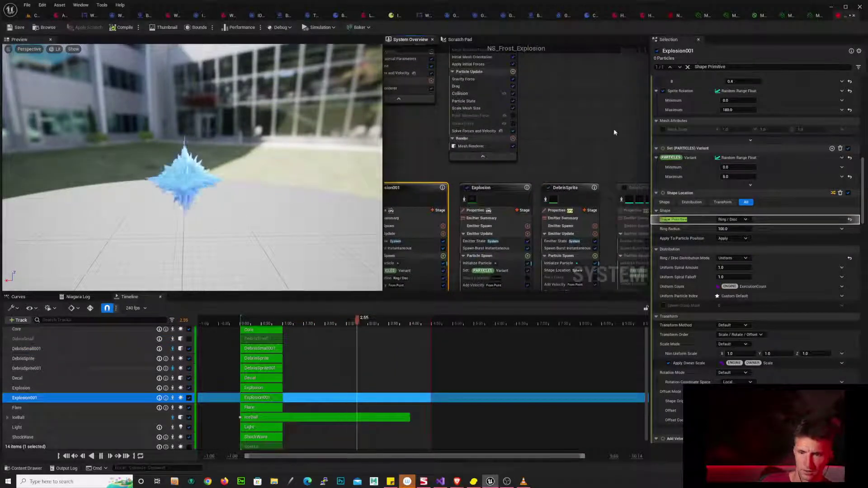
right_drag(560, 176, 448, 254)
mouse_move(502, 140)
right_down()
mouse_move(471, 166)
mouse_move(497, 138)
right_up()
click(469, 148)
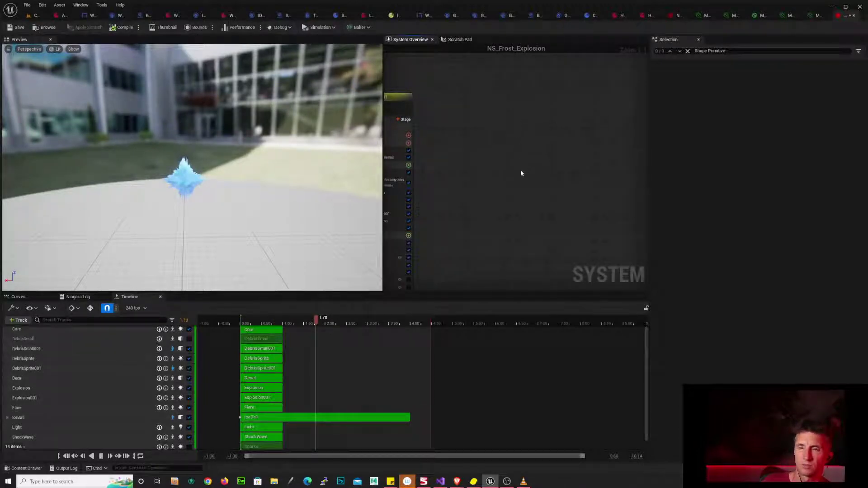
key(ctrl+v)
drag(579, 123, 523, 102)
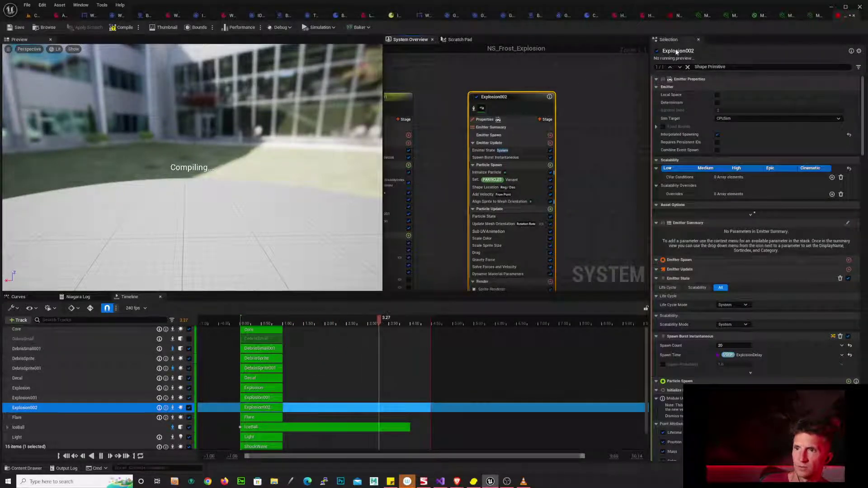
- Rename the copied explosion emitter as SmokeVacuum and isolate it so its smoke plays alongside the ice ball
right_click(520, 97)
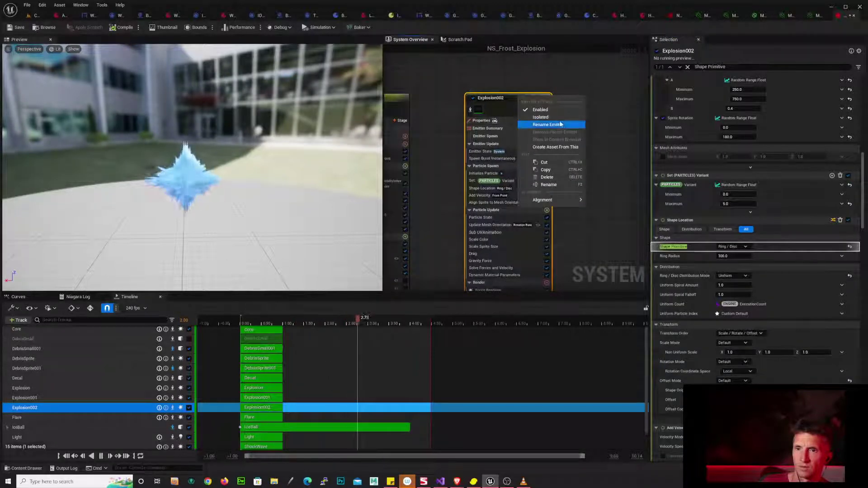
click(583, 121)
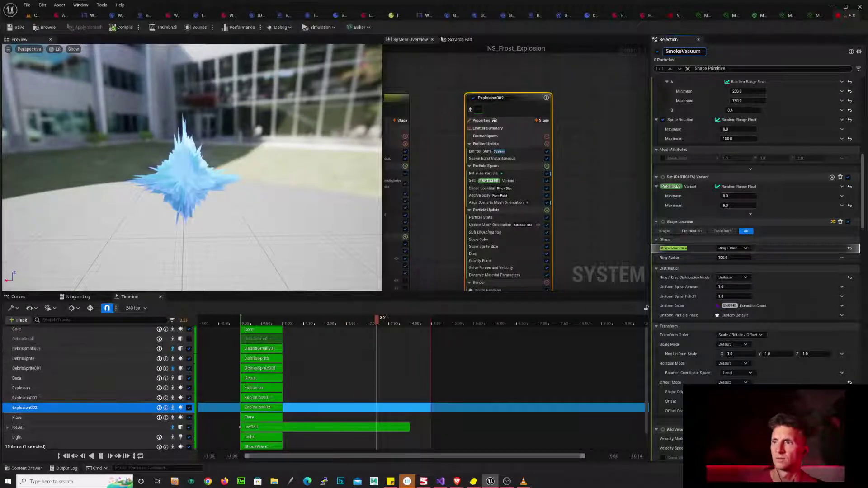
key(Return)
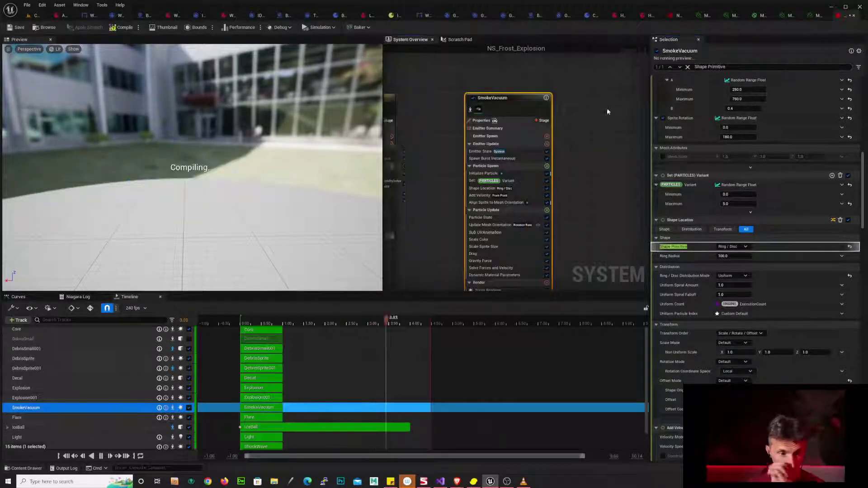
right_click(520, 103)
click(545, 122)
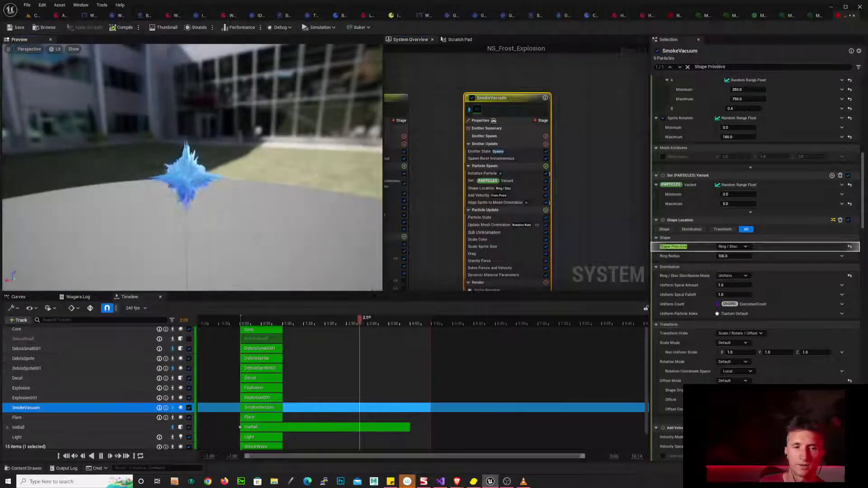
drag(133, 129, 120, 125)
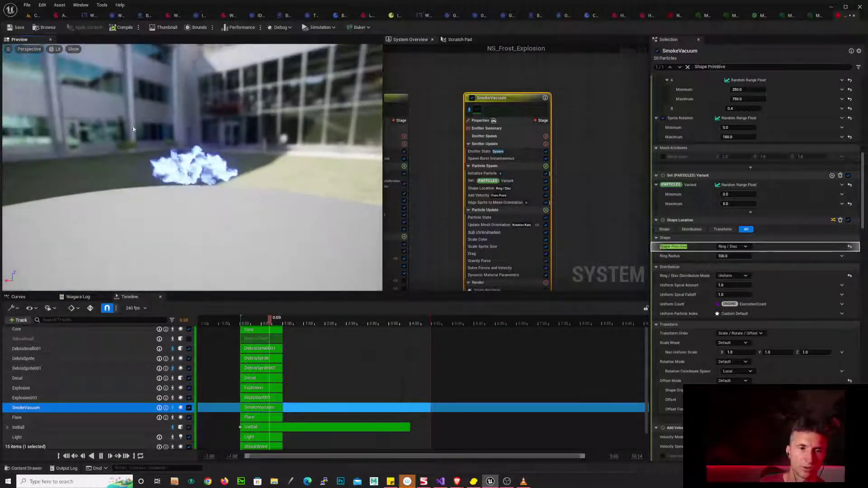
drag(350, 195, 368, 195)
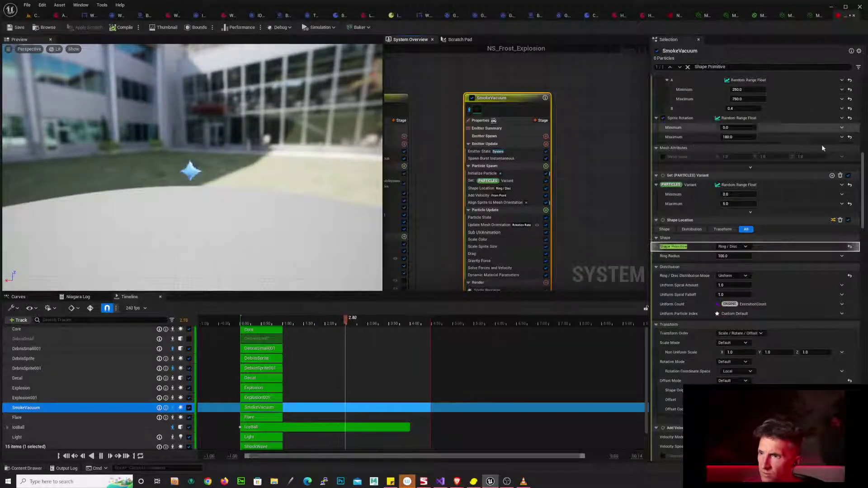
- Delete the Gravity Force module from the SmokeVacuum emitter's Particle Update group
drag(862, 159, 846, 312)
right_drag(596, 229, 593, 181)
click(507, 212)
key(Delete)
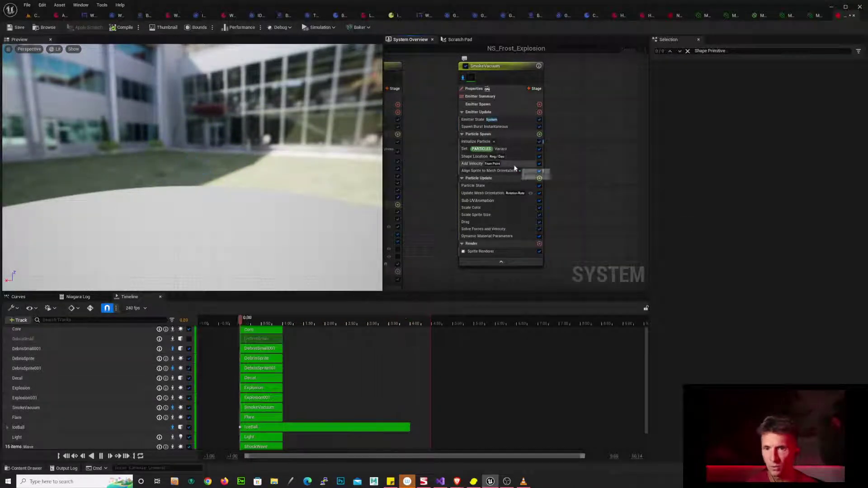
- Set the Ring Radius in SmokeVacuum's Shape Location module to 1500 and view the smoke ring from above
click(512, 159)
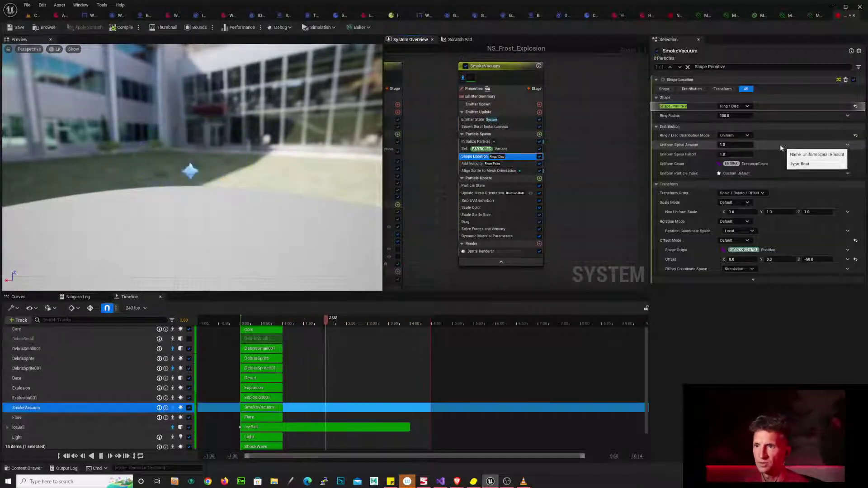
click(743, 119)
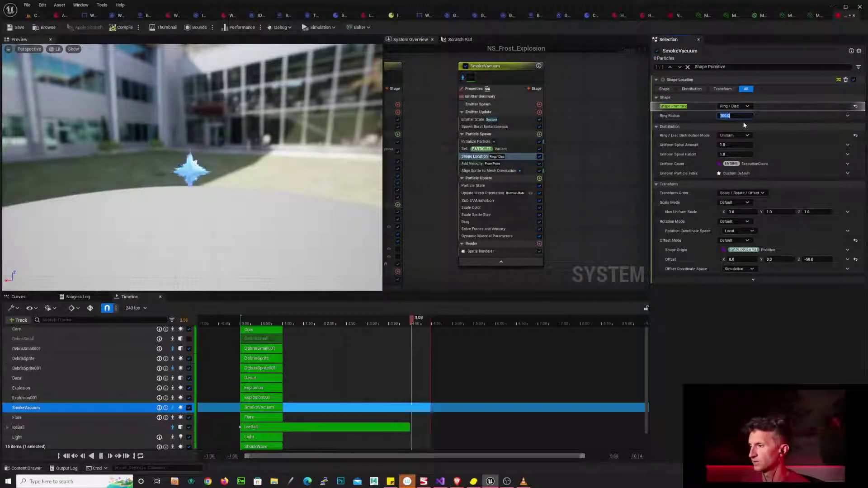
key(Return)
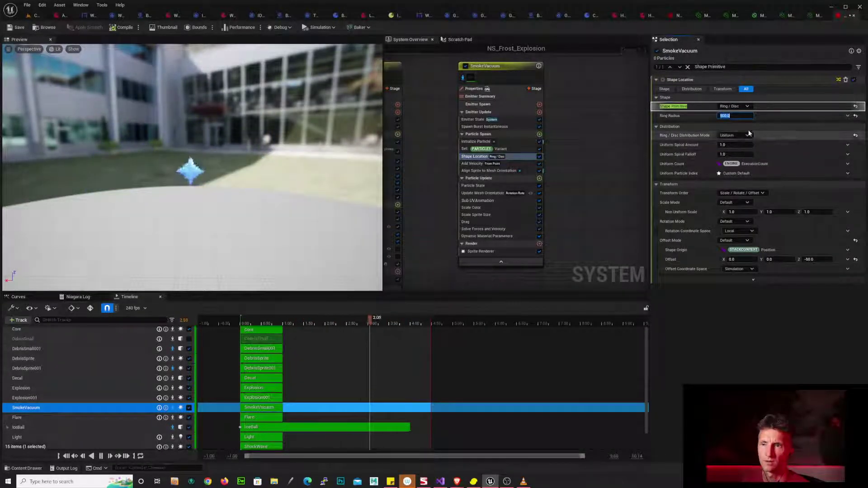
text(1500)
key(Return)
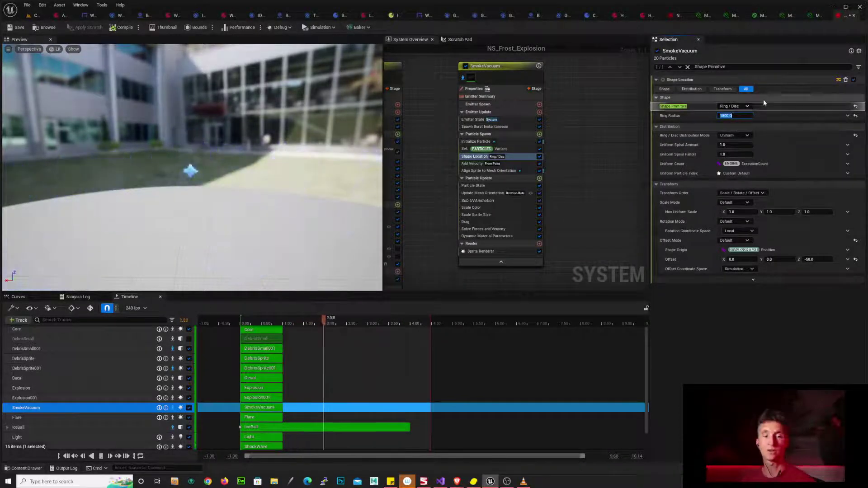
drag(189, 183, 190, 231)
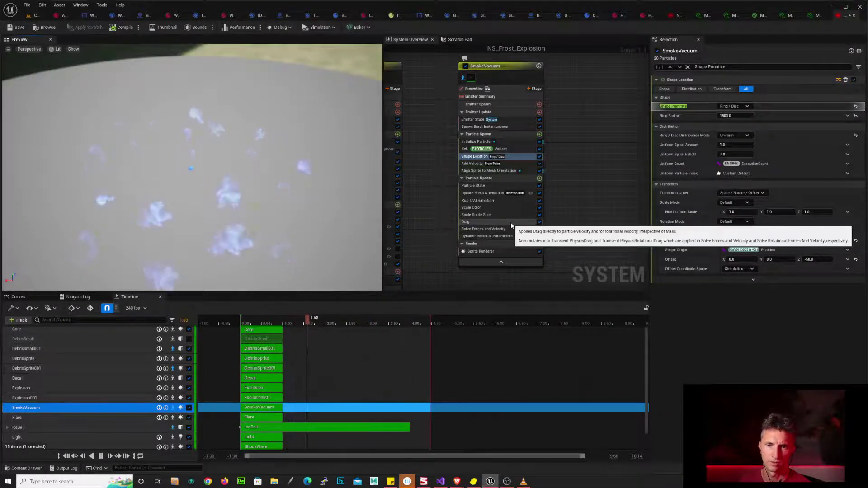
- Replace SmokeVacuum's Add Velocity module with a Line Attraction Force module in Particle Update
click(517, 164)
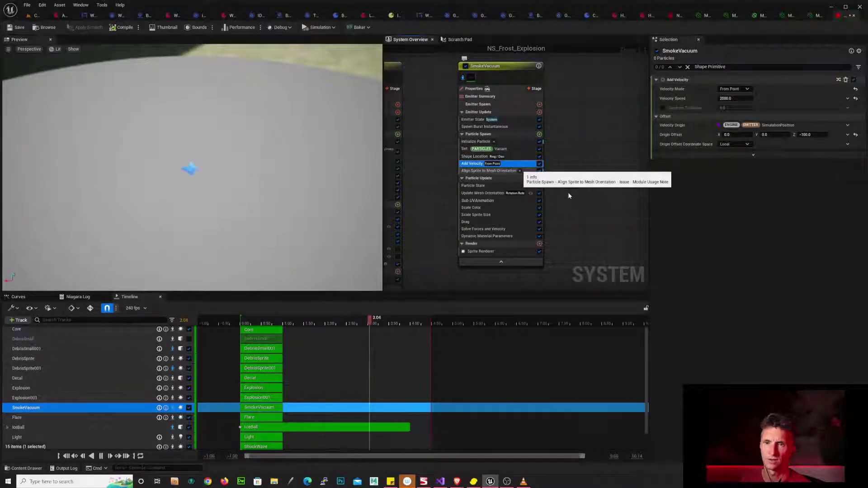
key(Delete)
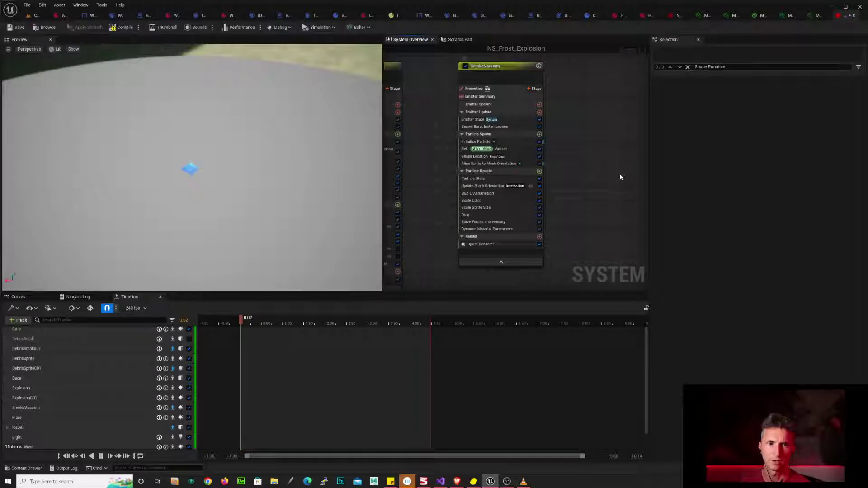
click(539, 171)
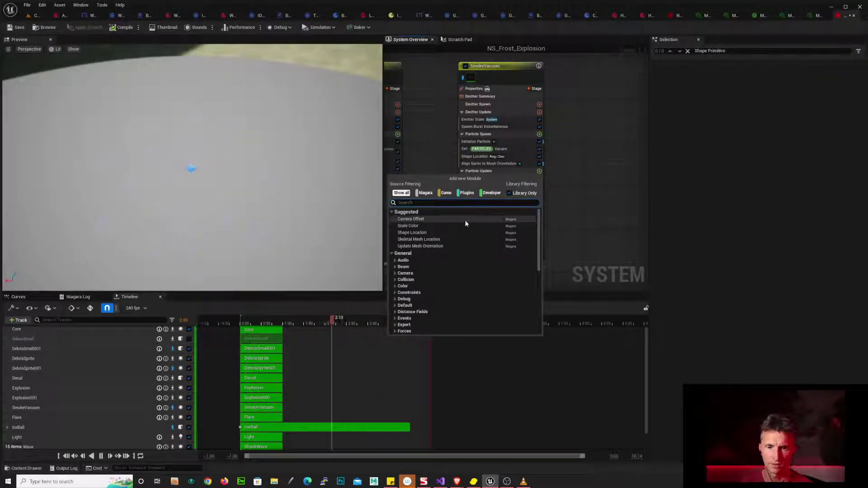
text(force)
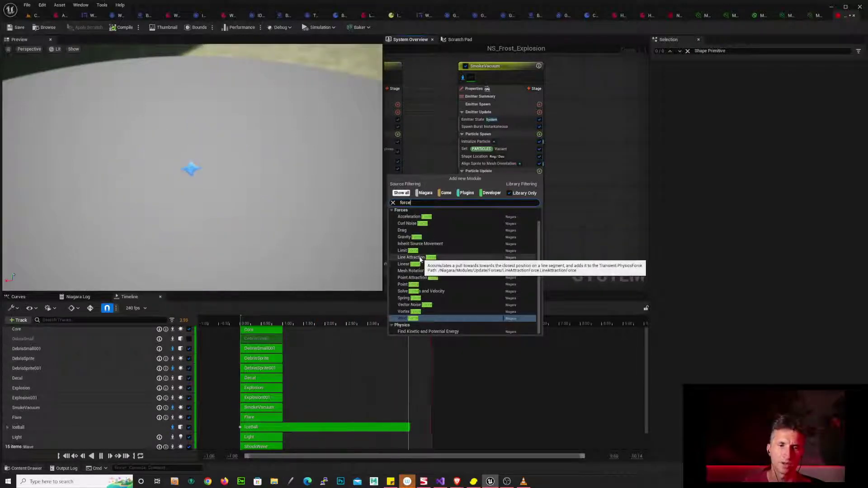
click(411, 257)
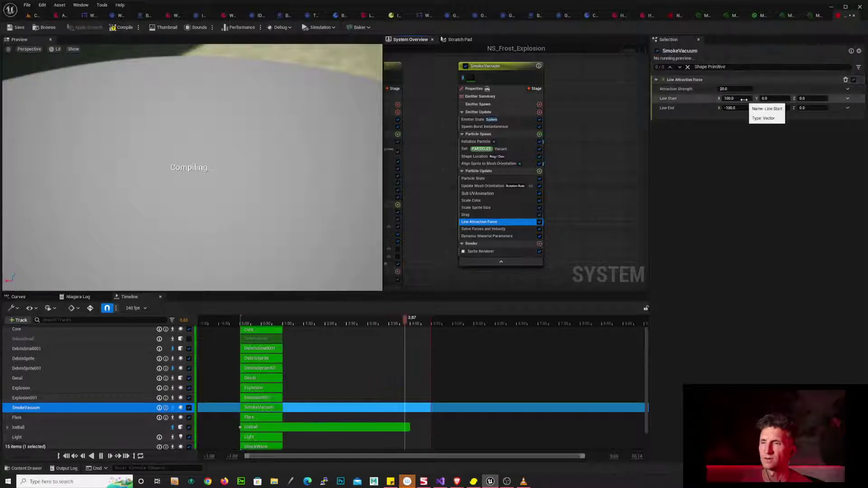
- Make the Line Attraction Force's line vertical, with Line Start at 0, 0, 100 and Line End at 0, 0, -100
click(810, 99)
text(10)
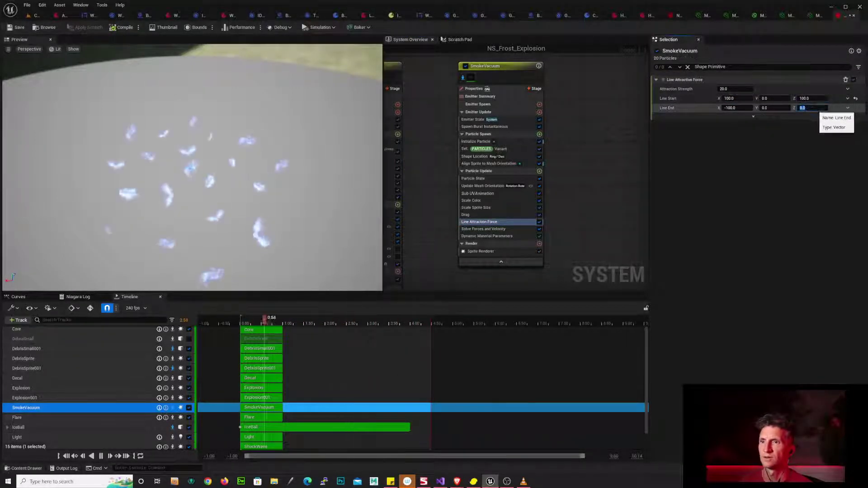
text(-100)
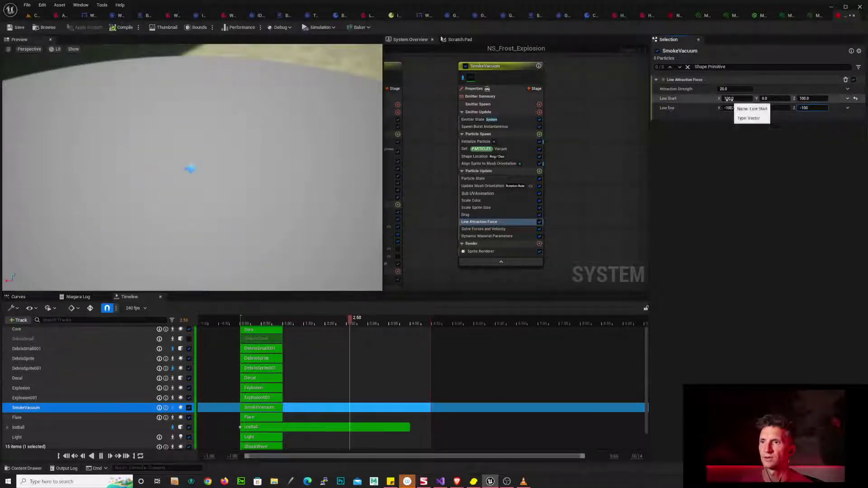
click(729, 98)
click(743, 108)
text(0)
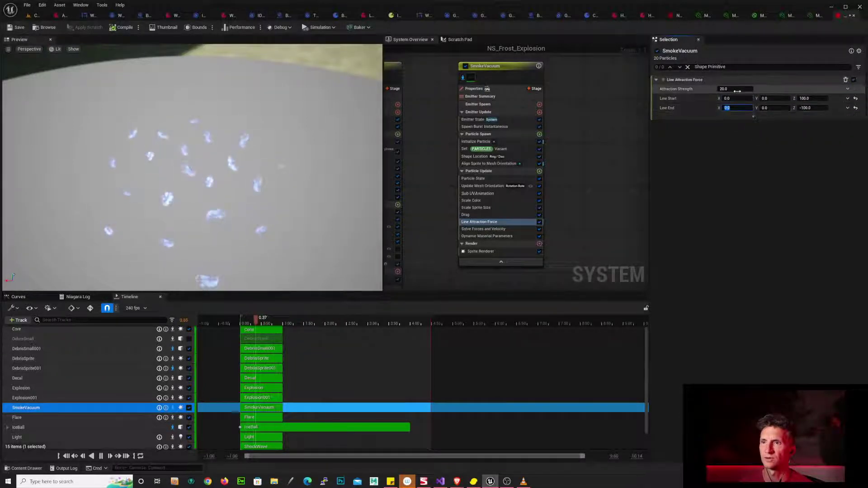
- Tune the Line Attraction Force's Attraction Strength through 2000 and 4000 up to 5000, viewing the inward-pulled smoke from the side
click(736, 89)
text(2000)
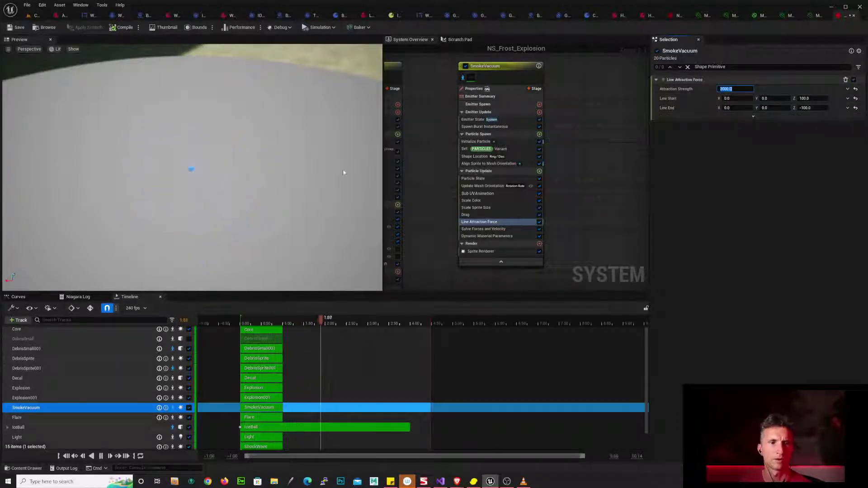
drag(343, 169, 285, 114)
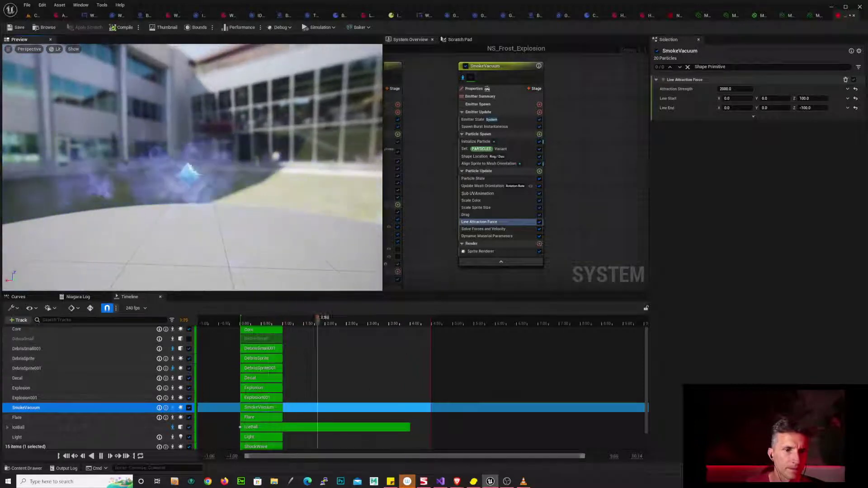
click(737, 89)
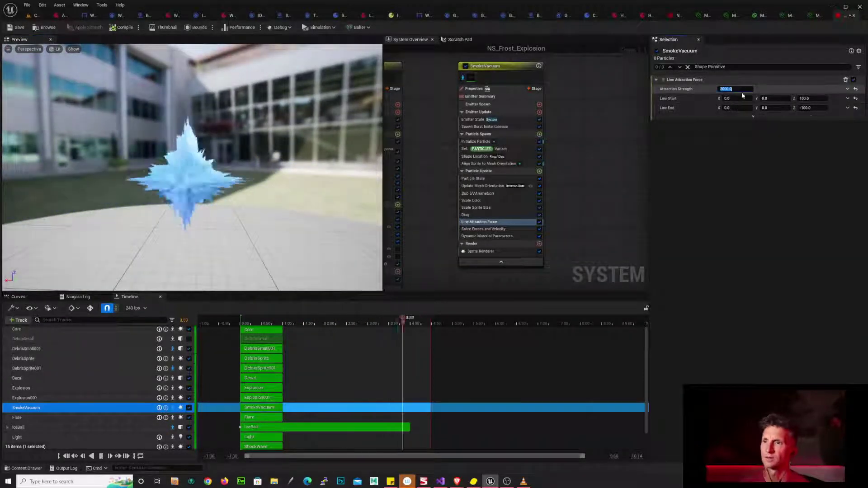
text(4000)
key(Return)
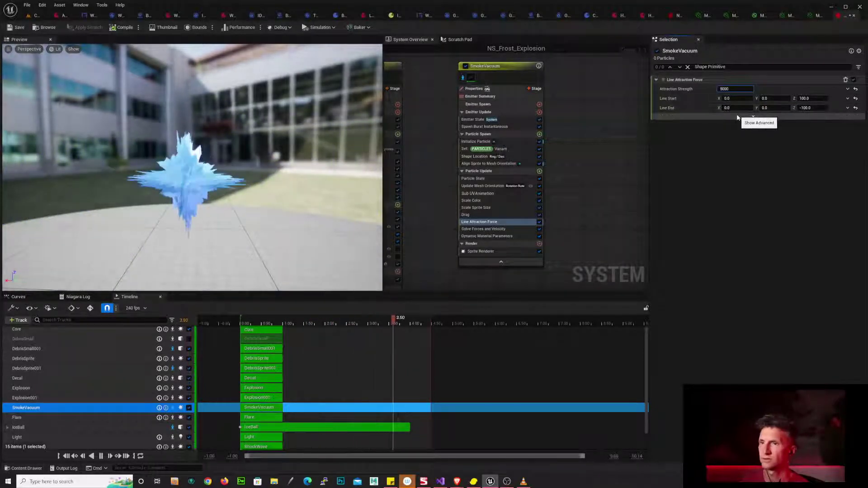
text(5000)
key(Return)
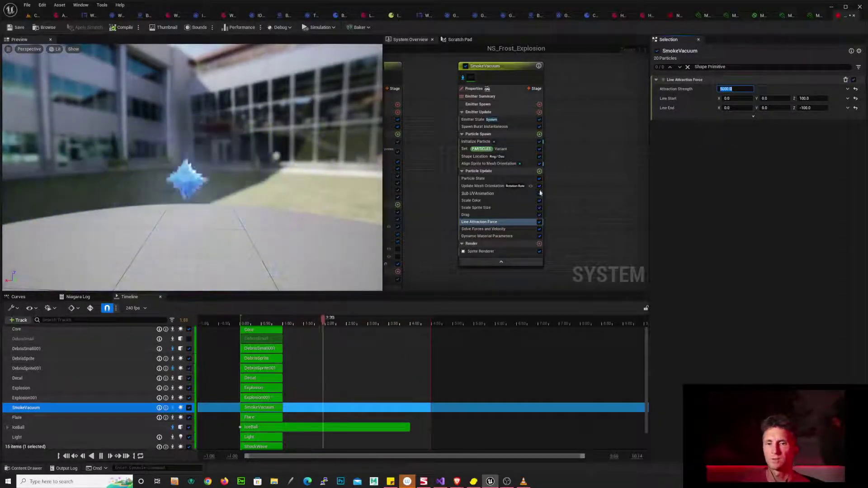
- Add a Kill Particles in Volume module to SmokeVacuum's Particle Update group and reduce its Sphere Radius
click(539, 171)
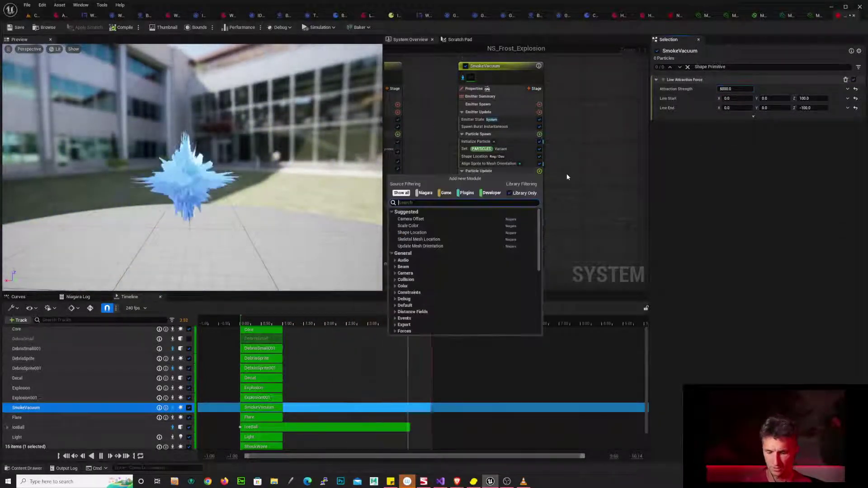
text(kill)
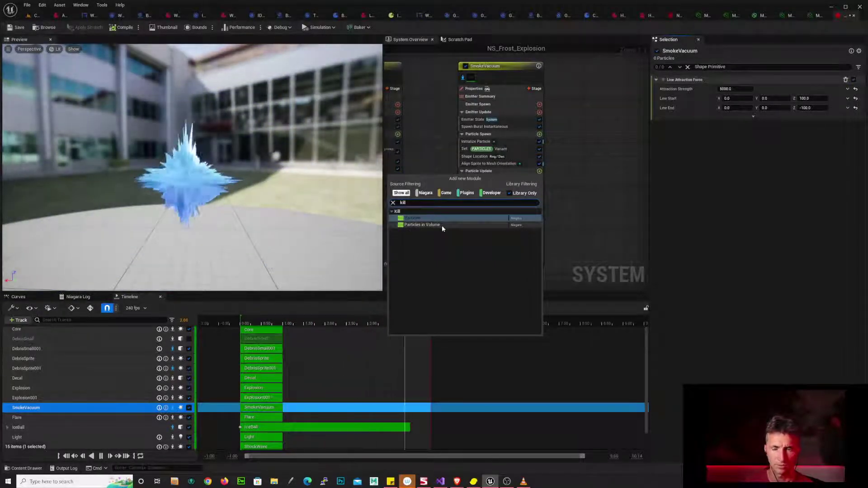
click(441, 226)
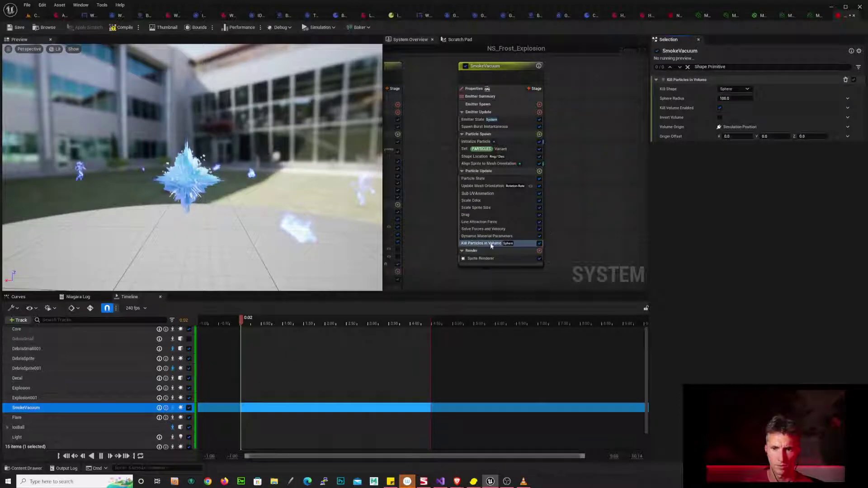
click(741, 99)
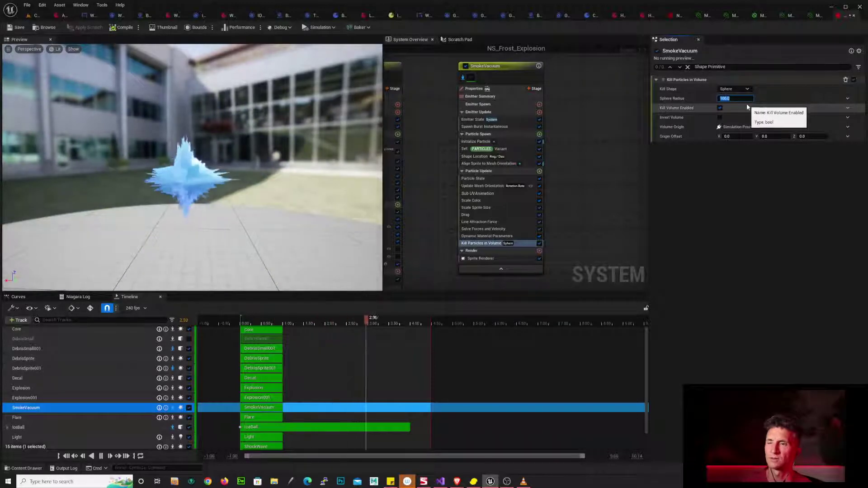
key(Return)
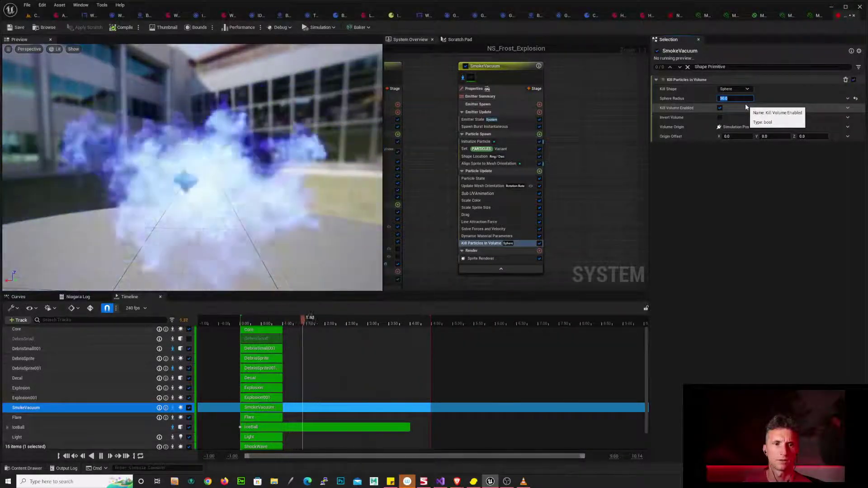
- Change the Kill Particles in Volume module's Kill Shape to Box and set the Box Size to 10 in X and Y
click(734, 89)
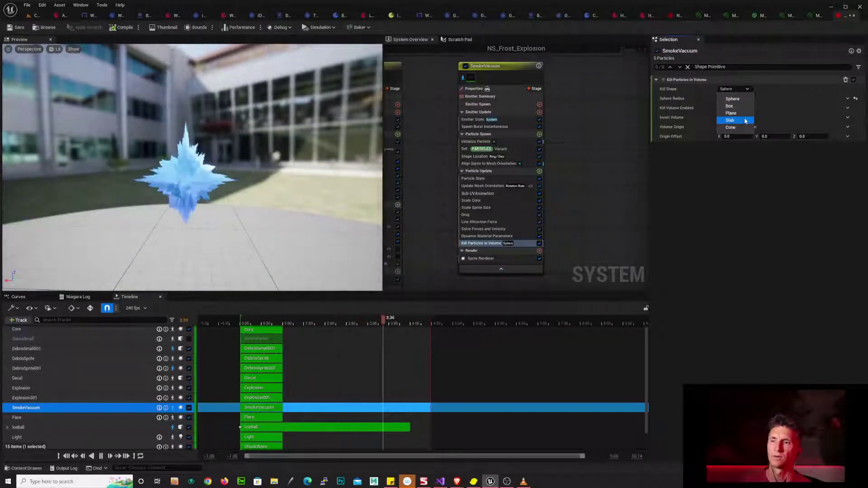
click(743, 106)
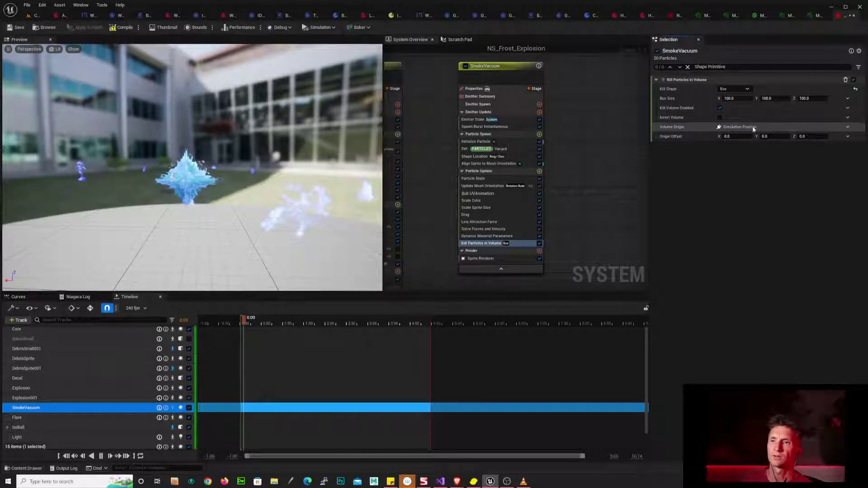
click(741, 99)
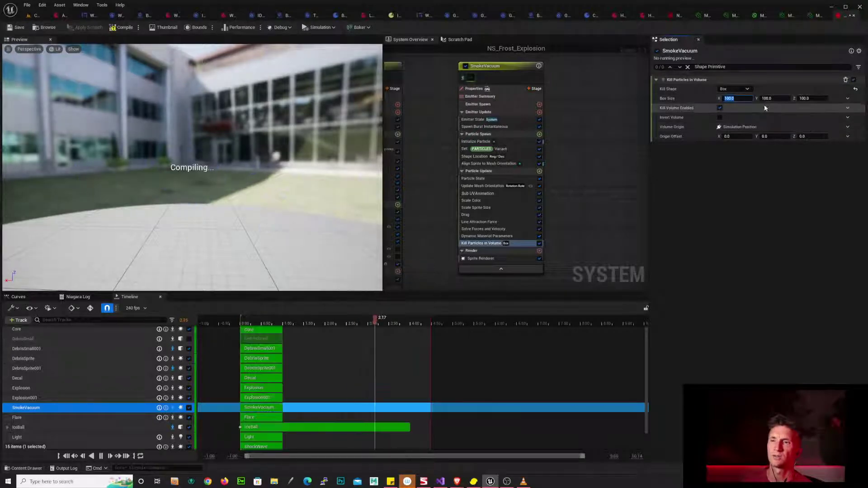
text(10)
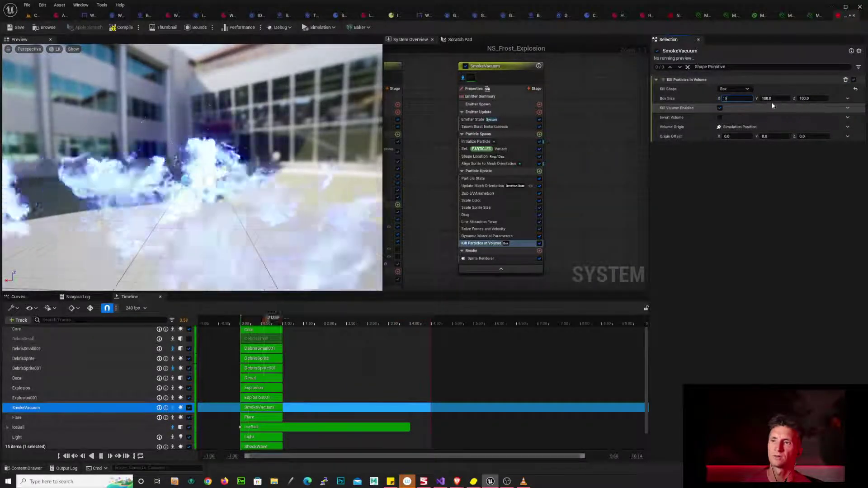
key(Tab)
text(10)
key(Return)
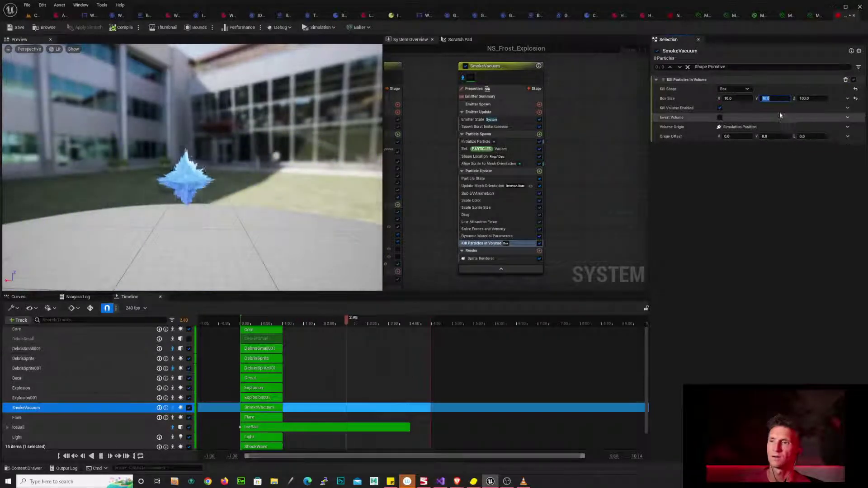
- Set the Kill Particles in Volume box size to 20 in X and Y and 200 in Z
text(20)
key(Return)
click(742, 98)
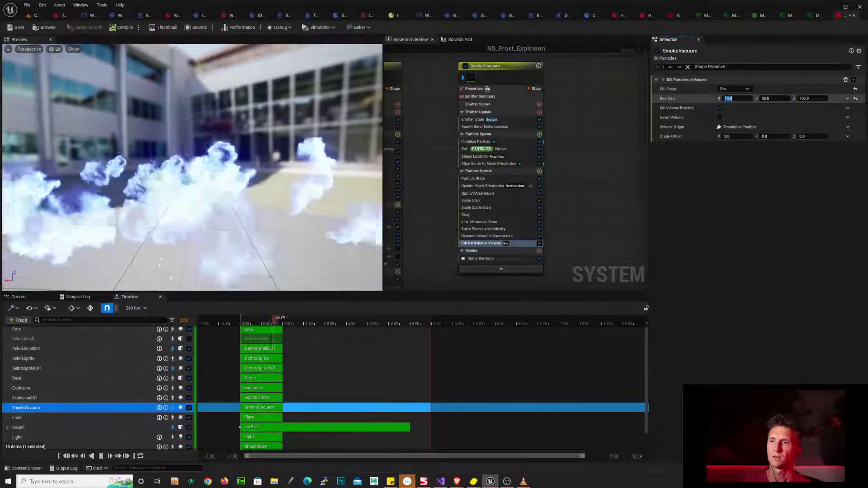
text(20)
key(Return)
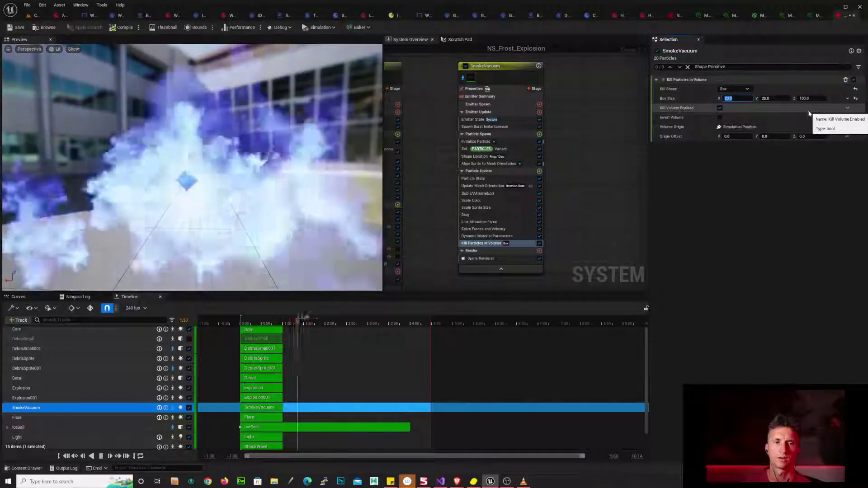
click(814, 98)
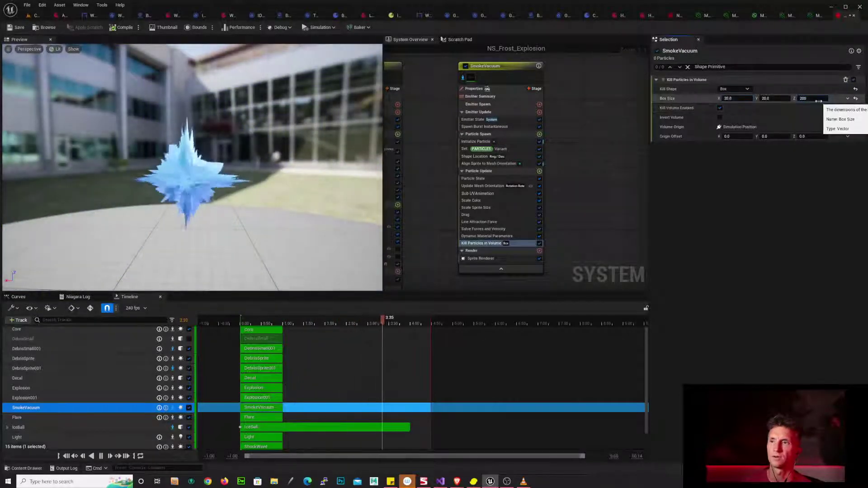
key(Return)
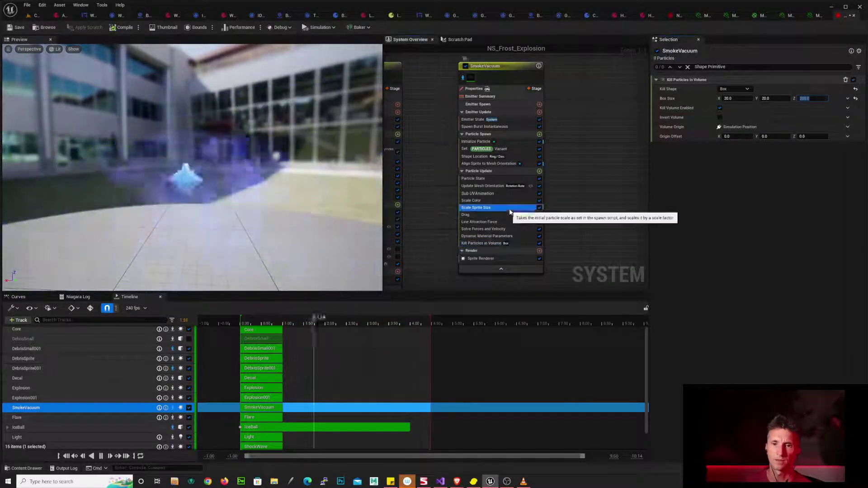
- Set the first key of SmokeVacuum's Scale Sprite Size curve, at time 0, to a value of 3
click(510, 209)
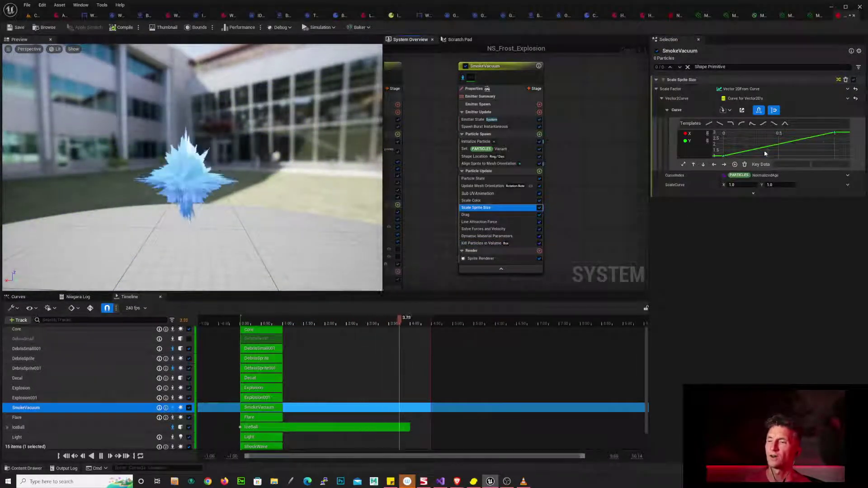
click(724, 156)
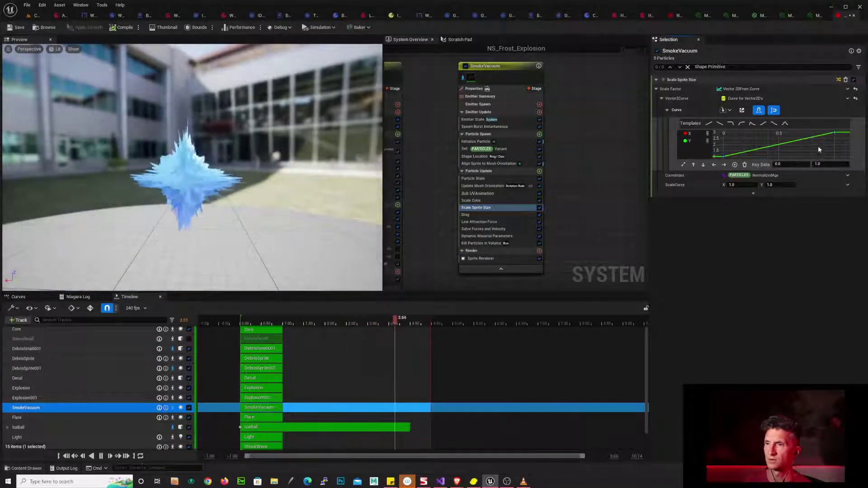
click(835, 133)
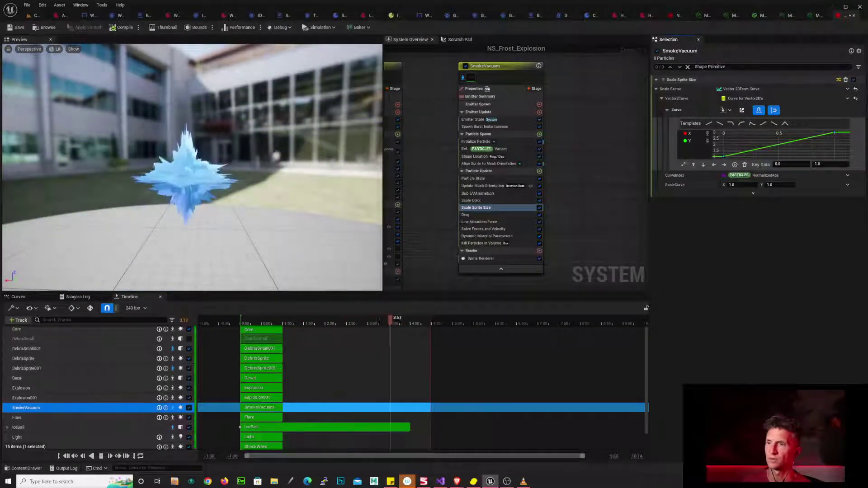
click(824, 165)
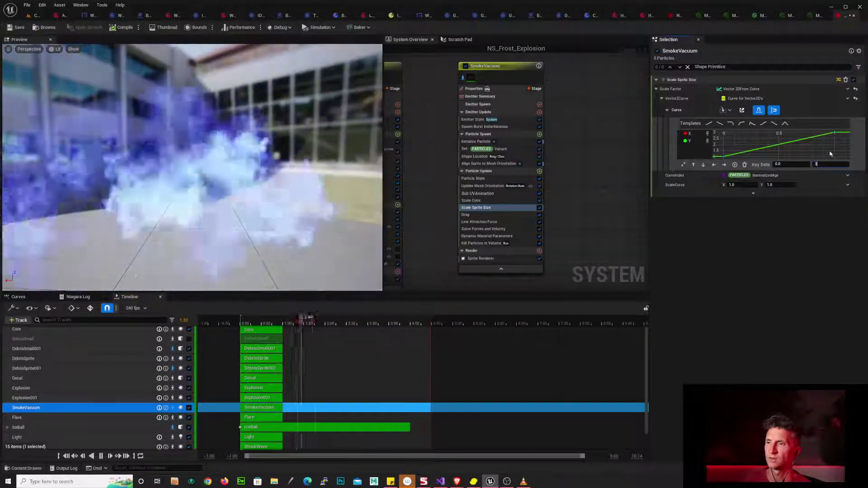
text(3)
key(Return)
- Set the Scale Sprite Size curve's last key, at time 1, to a value of 1
drag(824, 150, 842, 130)
click(831, 164)
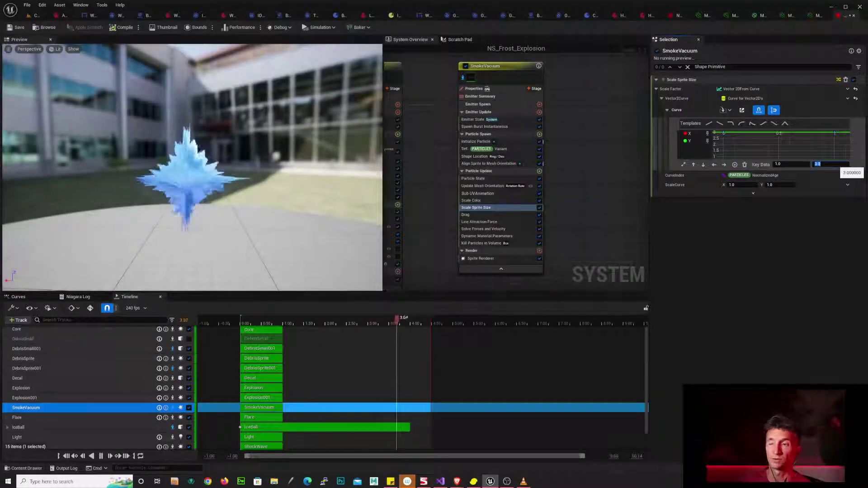
text(1)
key(Return)
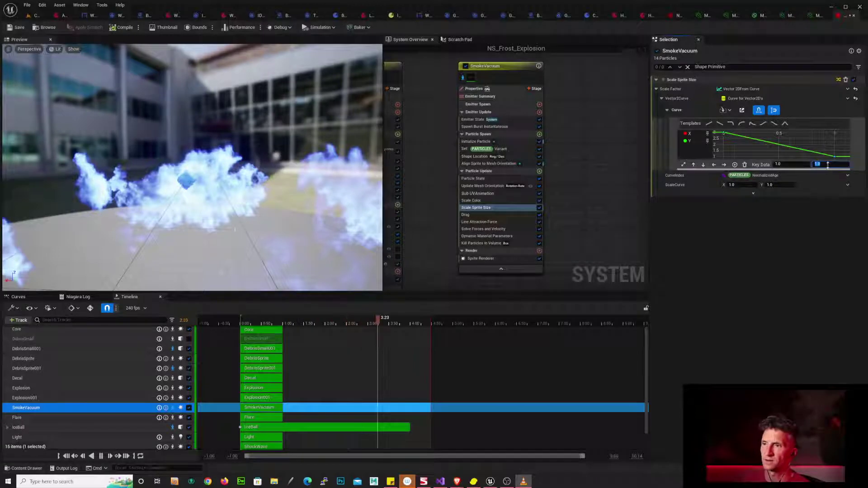
- Try a value of 0 for the Scale Sprite Size curve's last key and return it to 1
text(0)
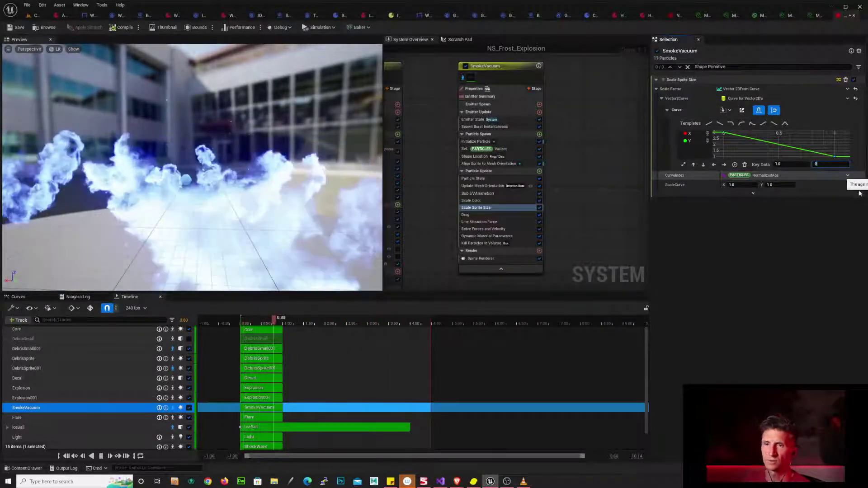
key(Return)
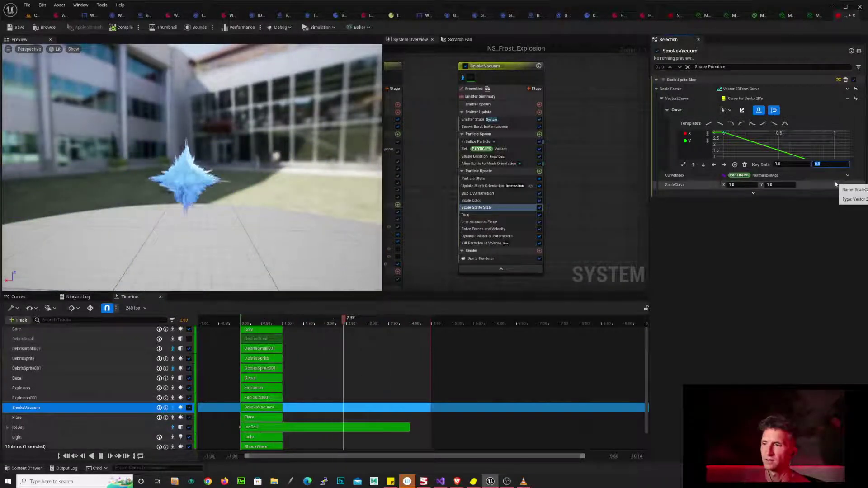
text(1)
key(Return)
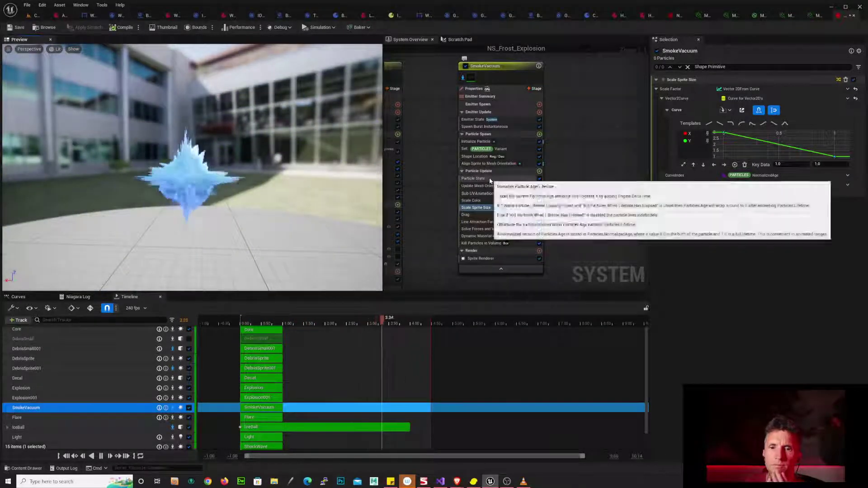
- Set the Ring Radius of SmokeVacuum's Shape Location module to 1000 and check the effect in the preview
click(480, 156)
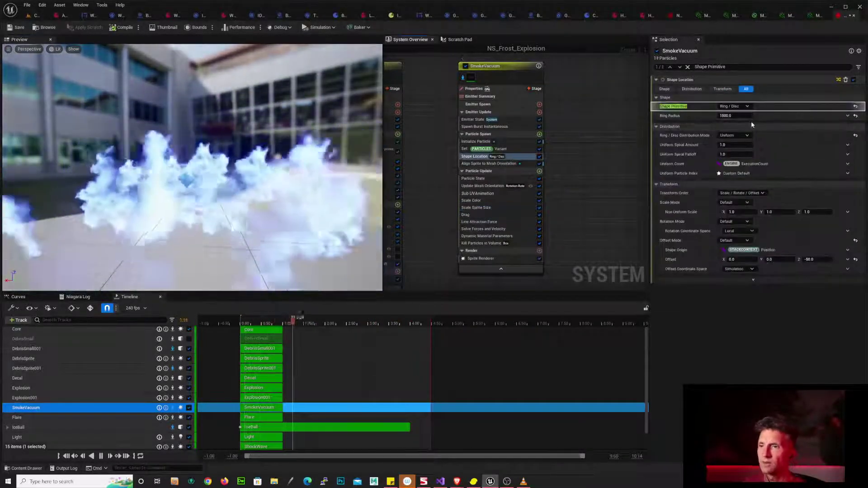
drag(277, 224, 275, 259)
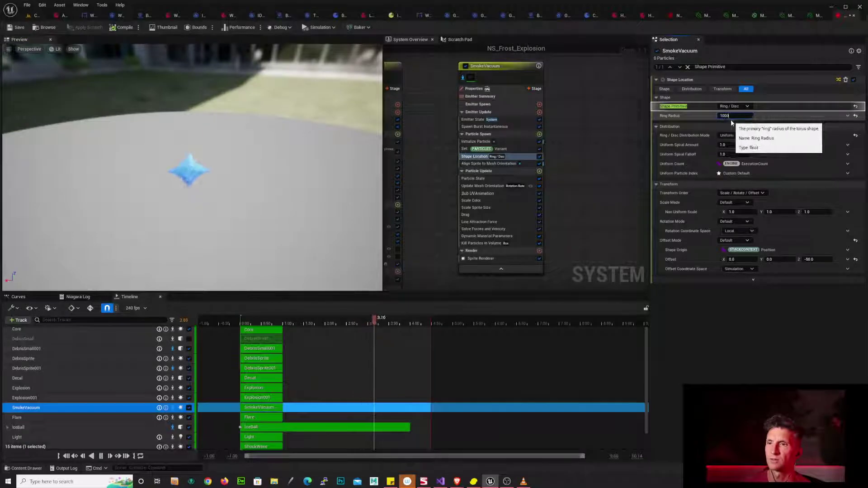
key(Return)
drag(274, 217, 271, 185)
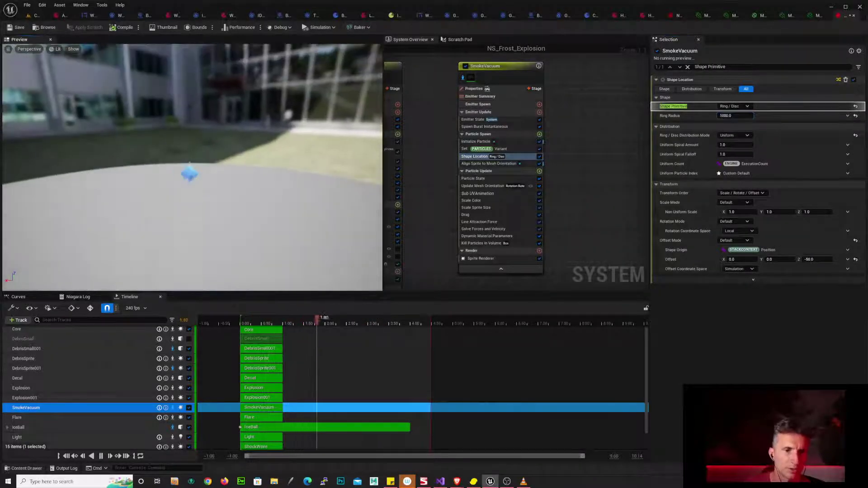
drag(189, 218, 197, 201)
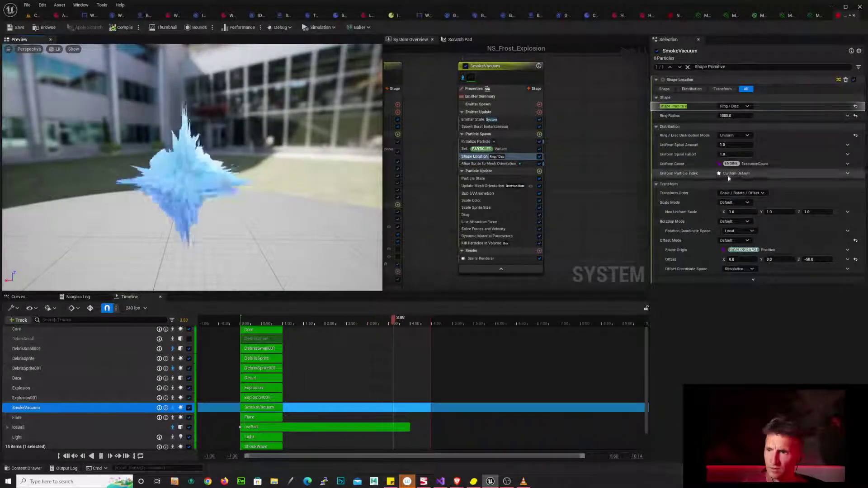
- Make SmokeVacuum's Initialize Particle colour white, trying blue at 0 before setting the red and blue channels to 1
click(530, 77)
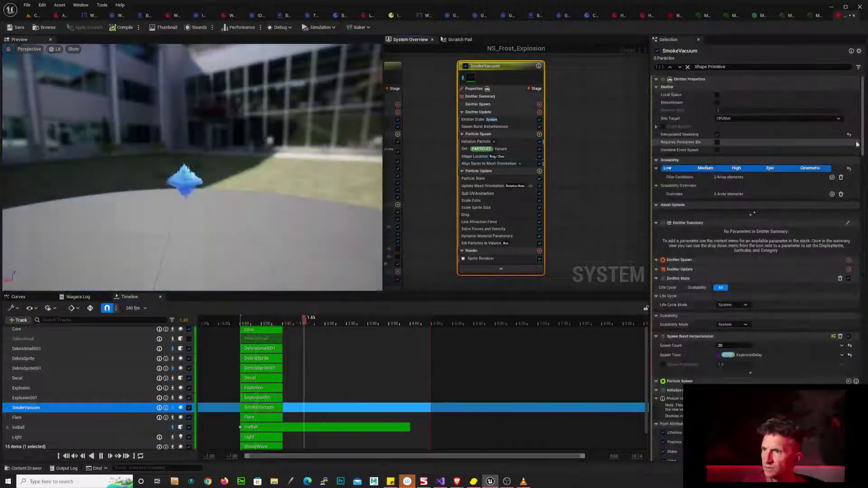
drag(862, 145, 863, 196)
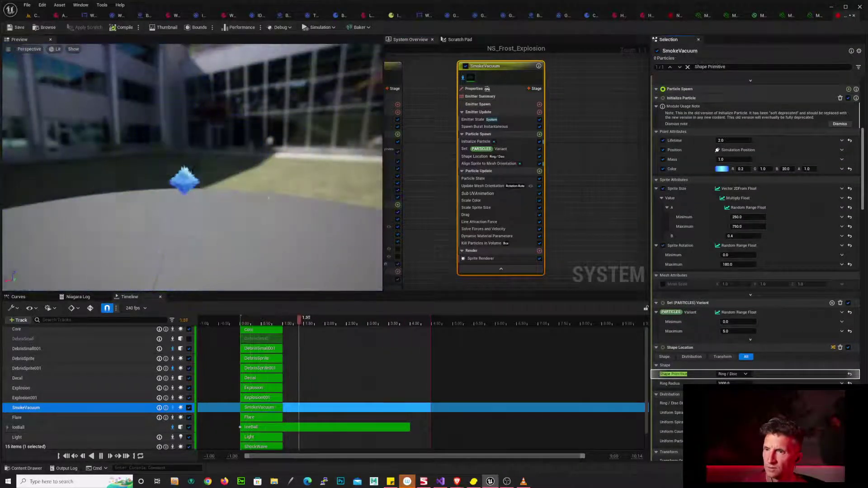
right_drag(732, 167, 732, 170)
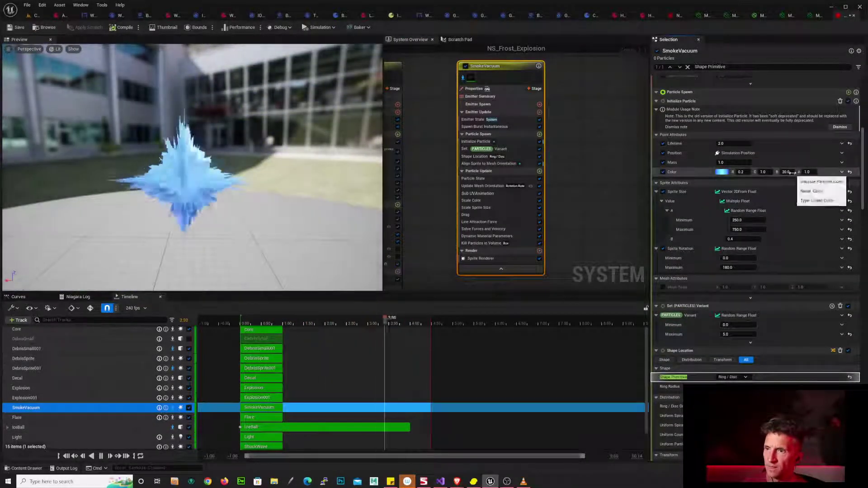
text(0)
key(Return)
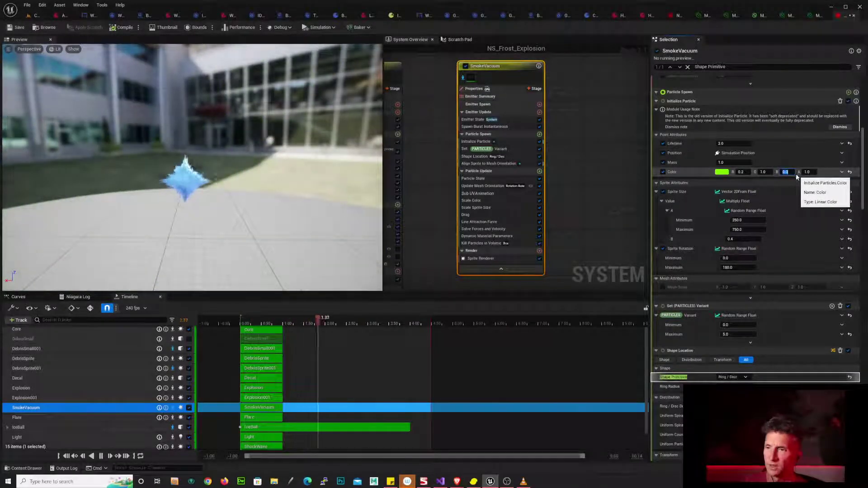
key(Return)
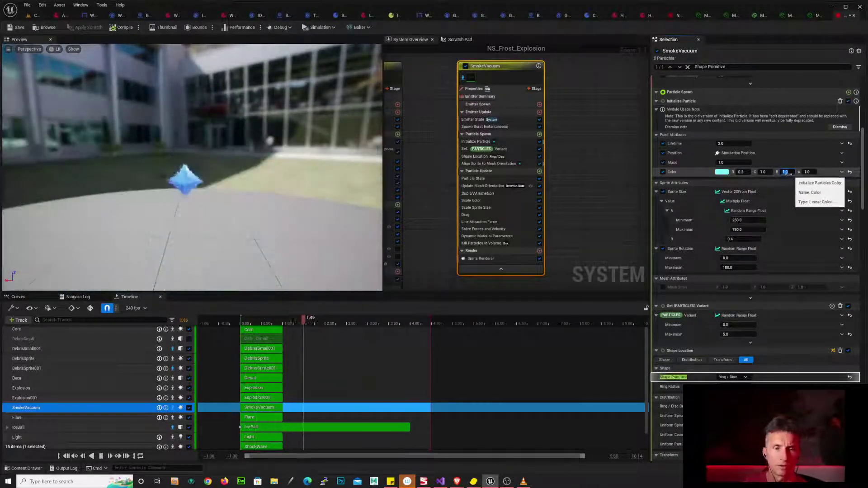
text(1)
key(Return)
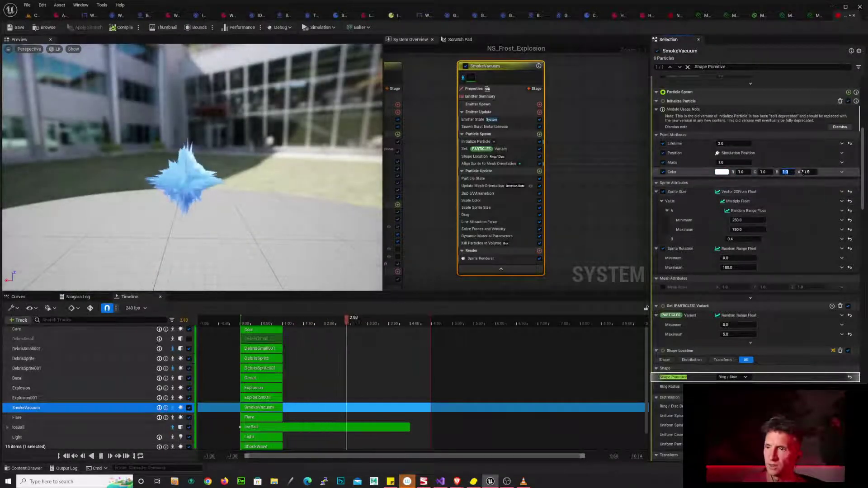
- Raise the blue channel of the Initialize Particle colour gradually to 5
text(2)
key(Return)
text(3)
key(Return)
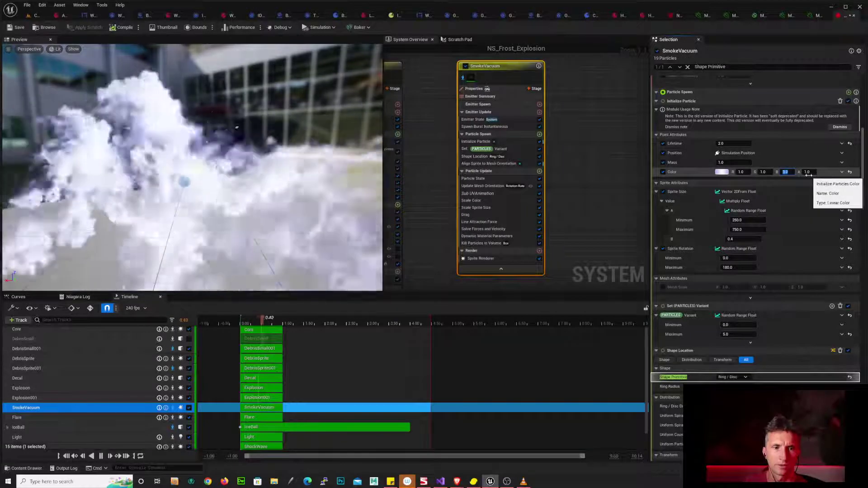
text(4)
text(5)
key(Return)
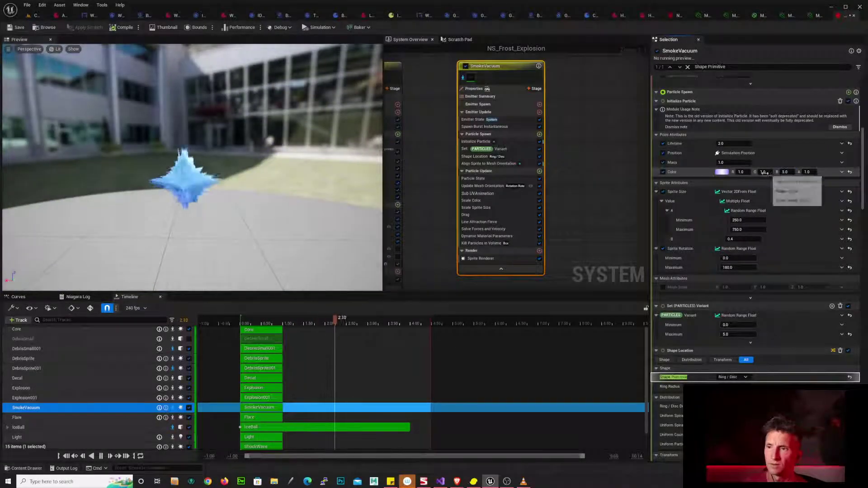
- Set the red and green channels of the Initialize Particle colour to 0.5
click(748, 171)
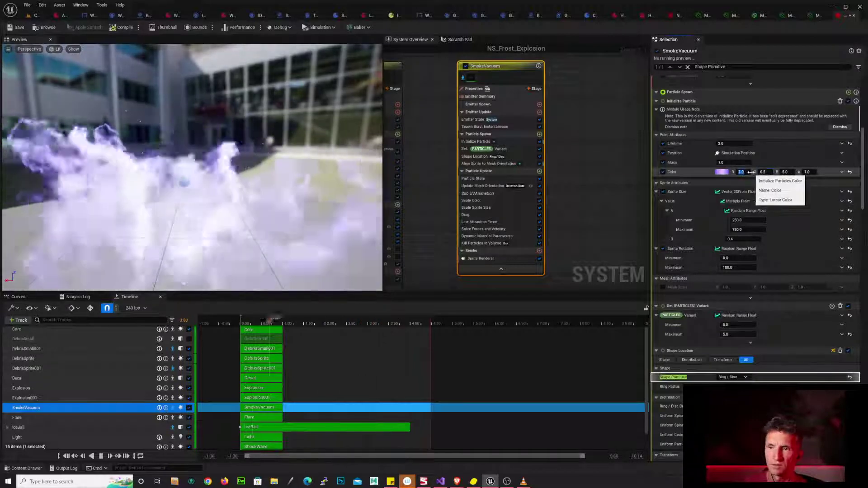
text(.5)
key(Return)
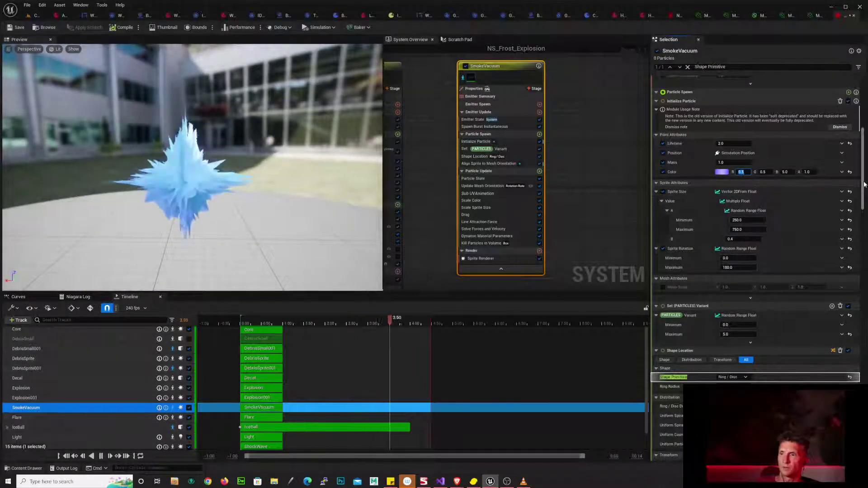
- Reset Spawn Time in SmokeVacuum's Spawn Burst Instantaneous to remove the ExplosionDelay link, and clear the stack search
drag(863, 167, 860, 139)
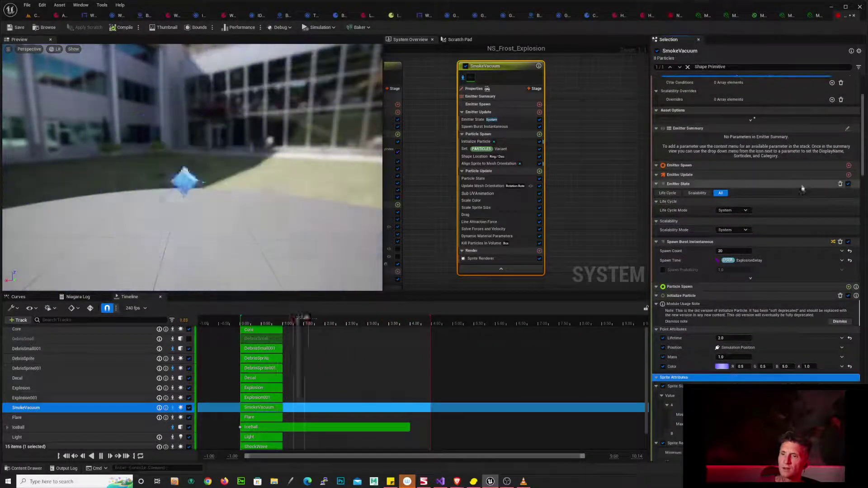
scroll(825, 213, down, 3)
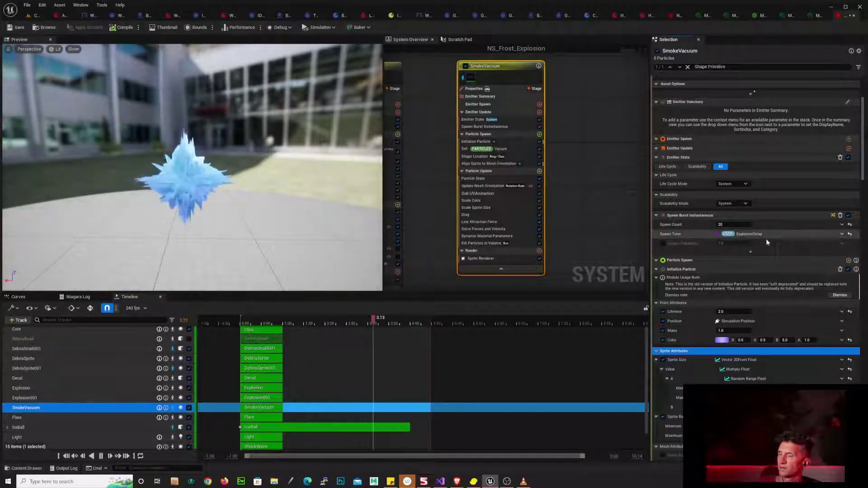
click(851, 234)
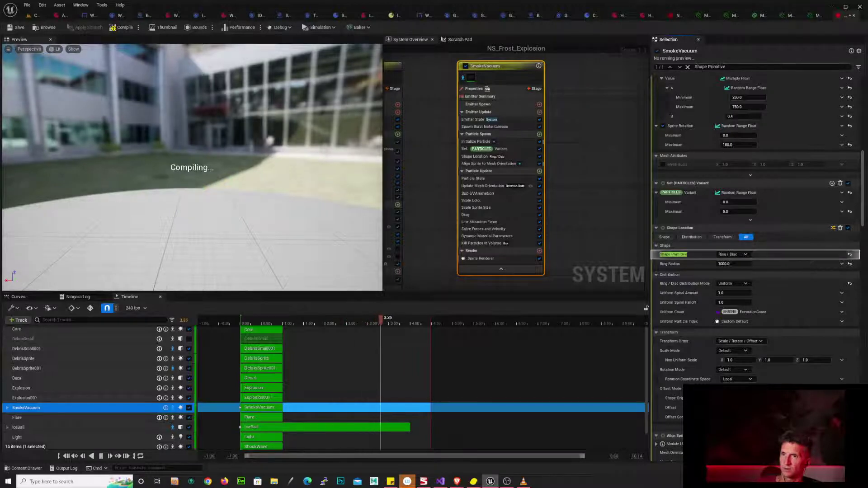
scroll(807, 237, up, 10)
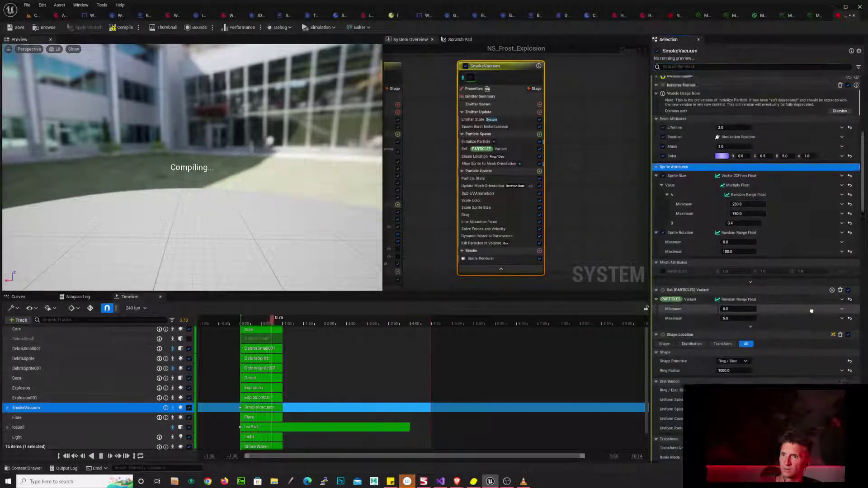
scroll(812, 295, up, 3)
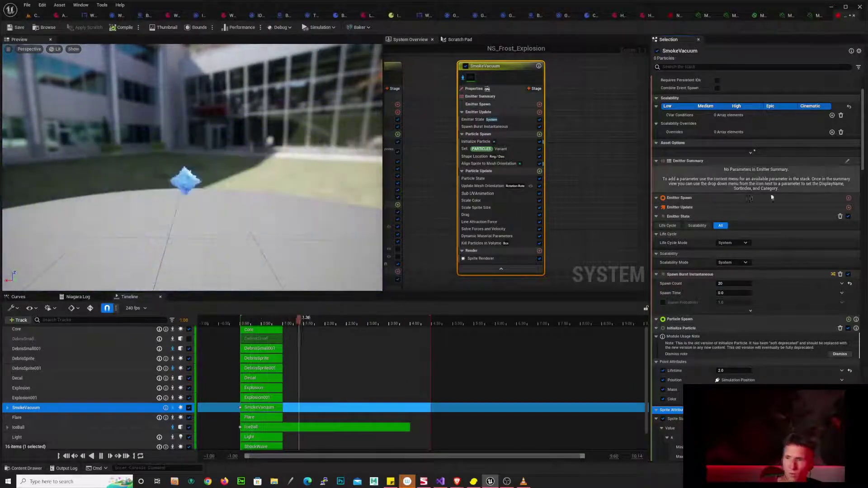
- Try a Spawn Time of 1 for SmokeVacuum's instantaneous burst and settle on 0.5
click(742, 293)
text(1)
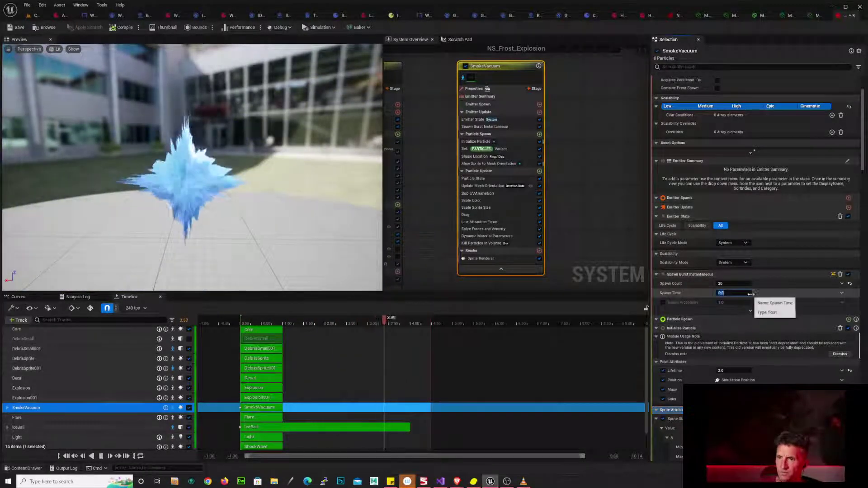
key(Return)
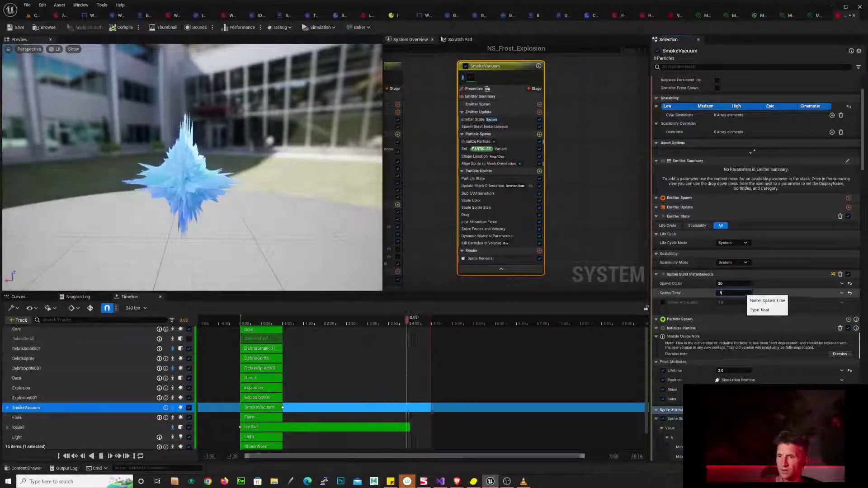
text(0.5)
key(Return)
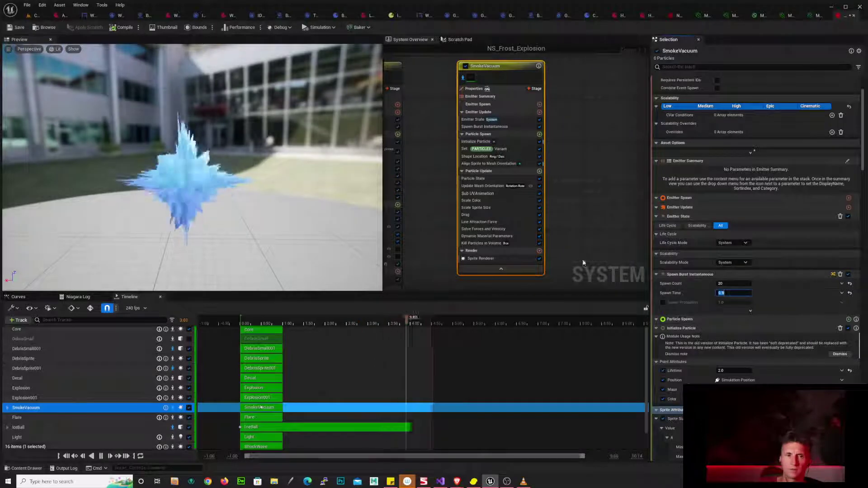
- Switch to the Vimeo page in the browser and replay the Frost Grenade VFX reference, then return to Unreal Editor
key(alt+Tab)
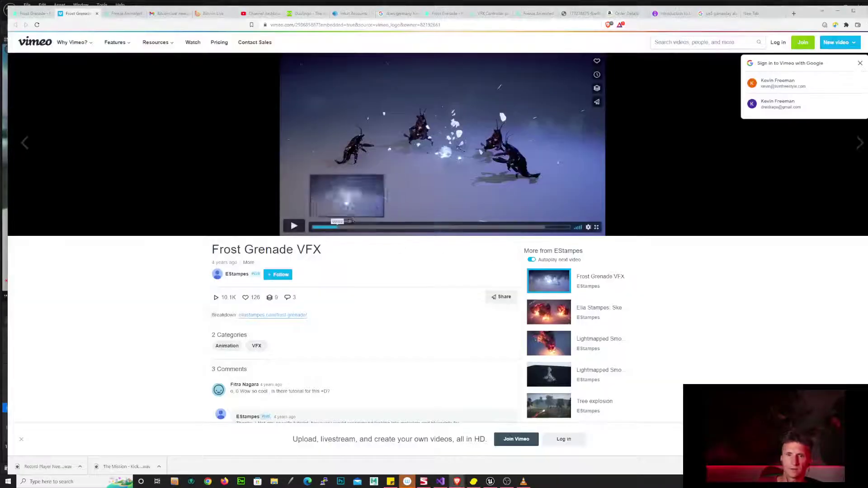
key(space)
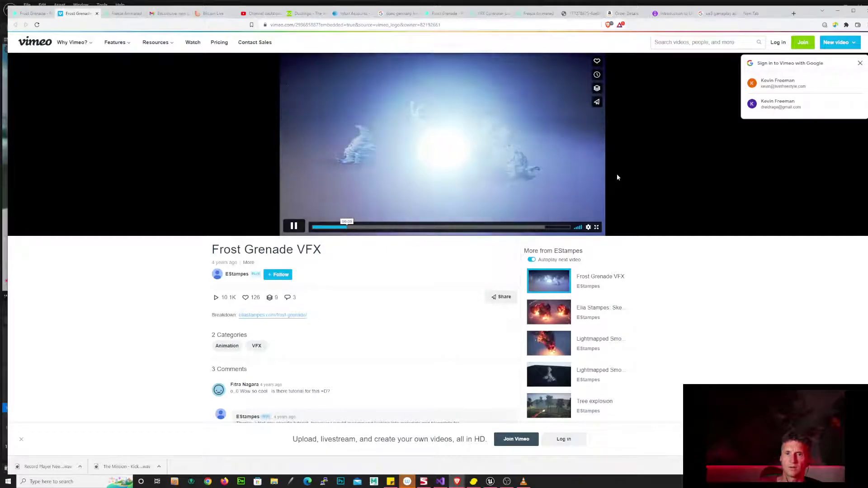
key(space)
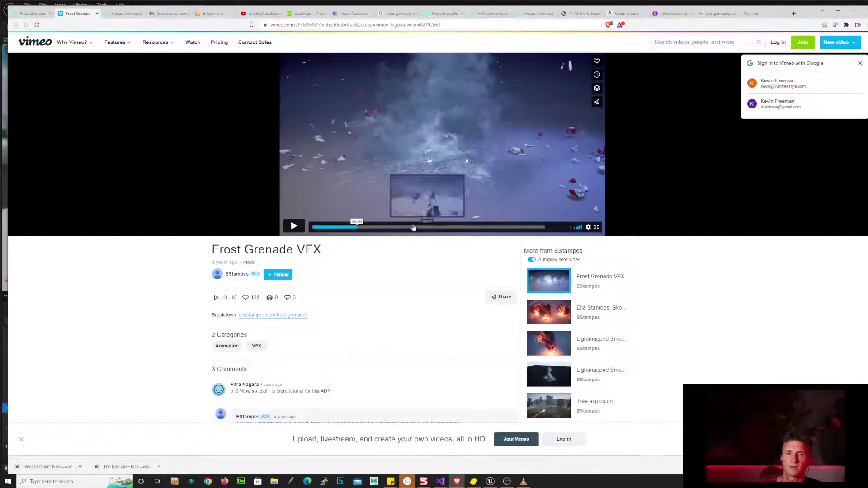
click(317, 228)
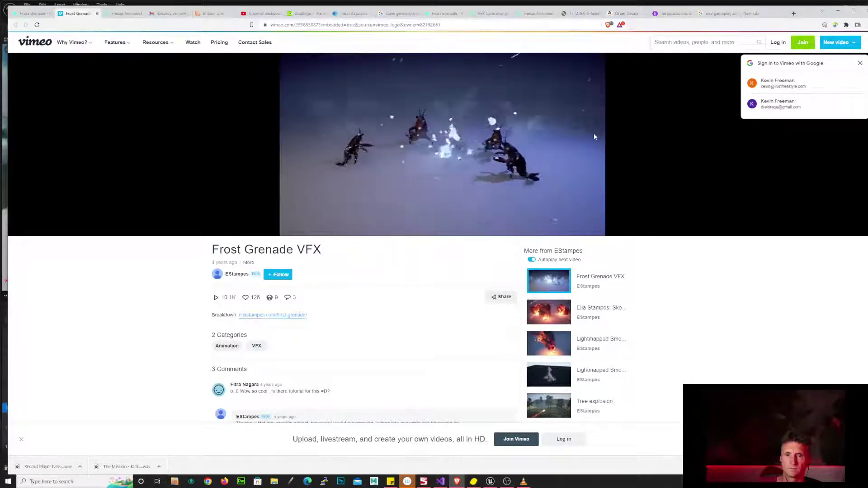
key(space)
key(alt+Tab)
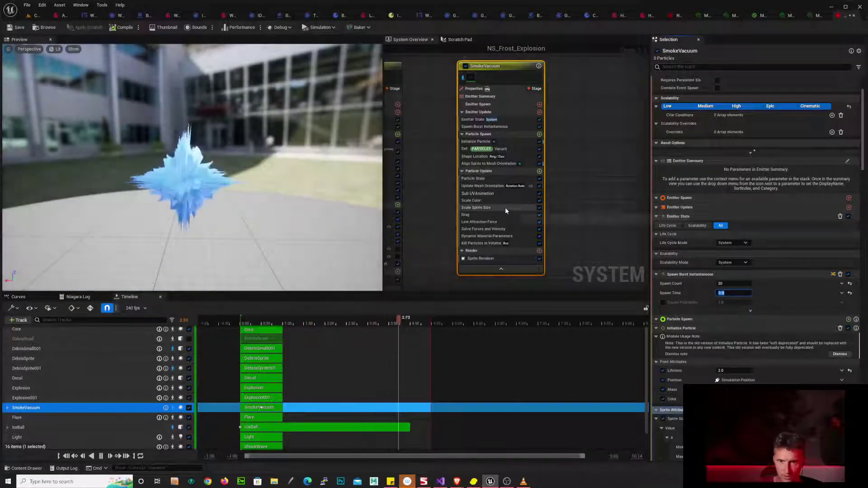
- Replace the Line Attraction Force module in SmokeVacuum's Particle Update with a Point Attraction Force
click(503, 222)
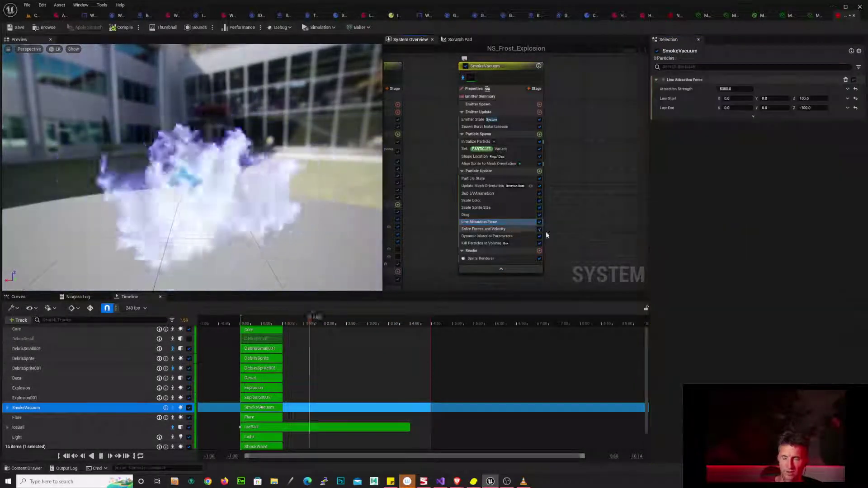
mouse_move(521, 224)
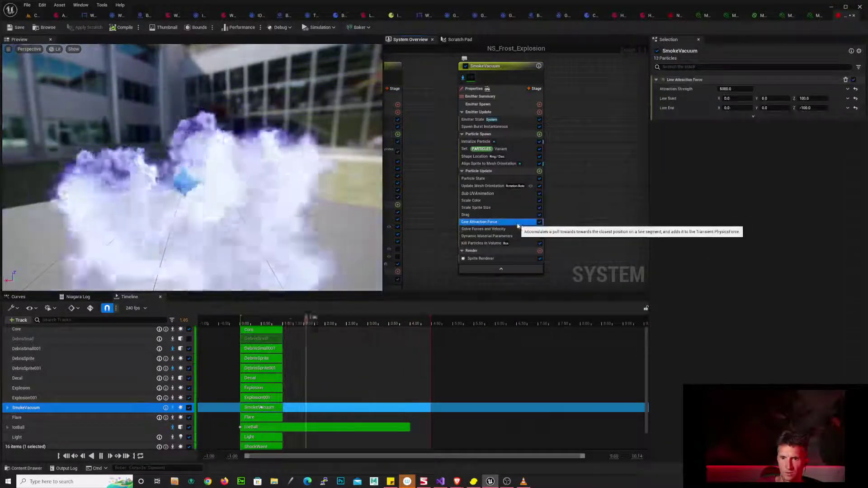
key(Delete)
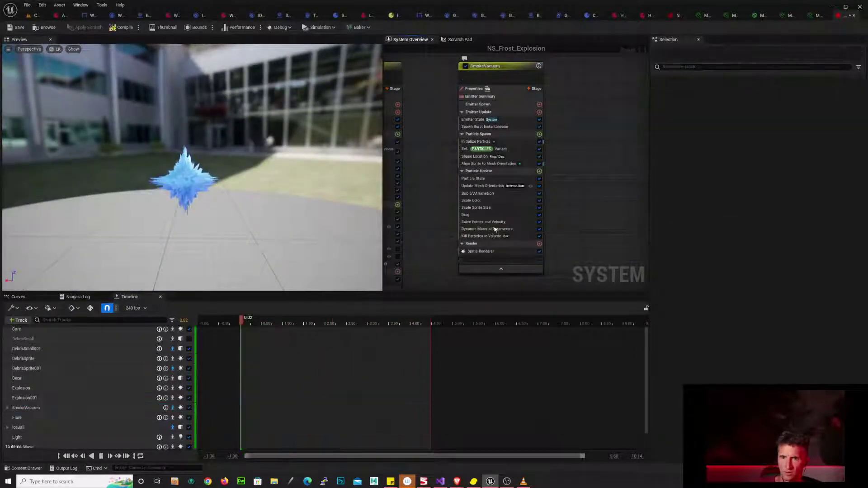
click(540, 171)
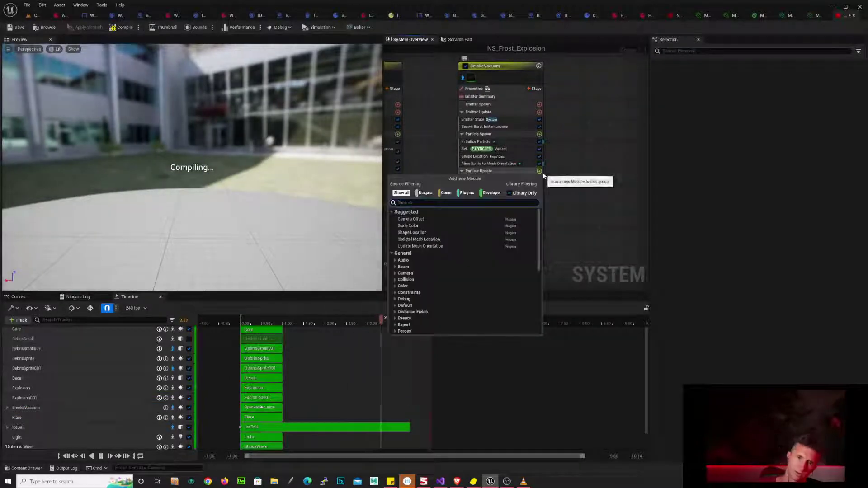
text(force)
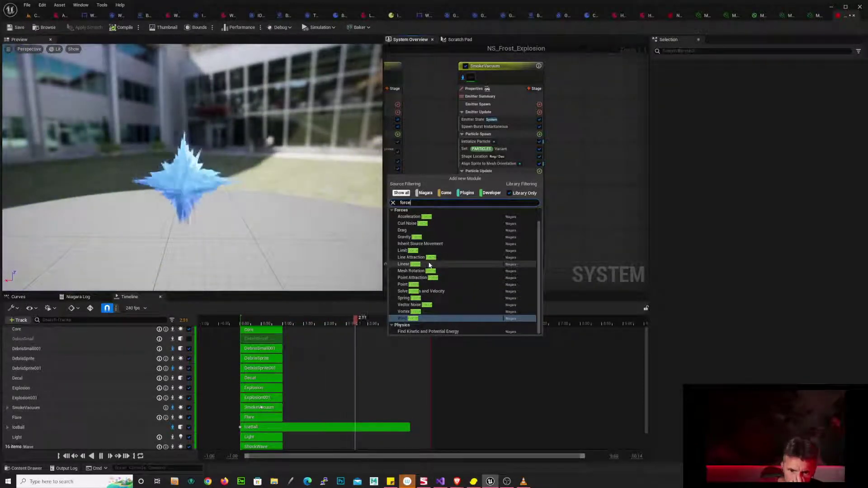
click(425, 279)
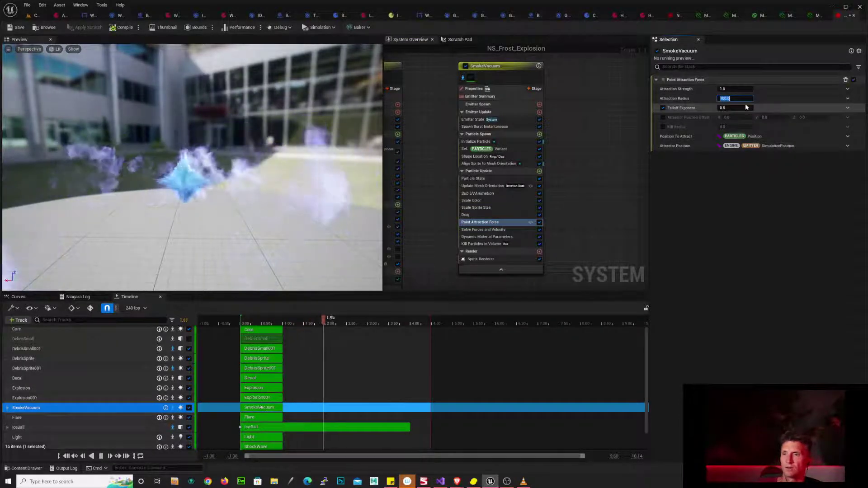
- Set the Point Attraction Force's Attraction Radius to 1500 and its Attraction Strength to 300, trying 800 first
text(00)
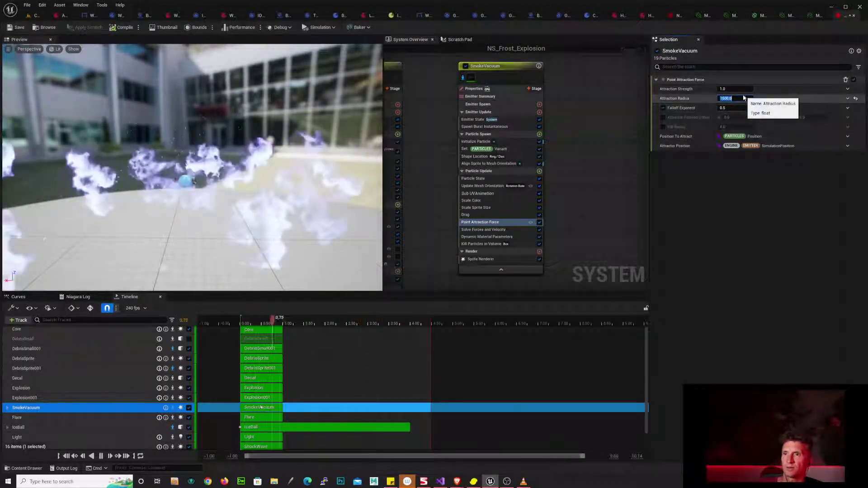
click(737, 88)
text(15)
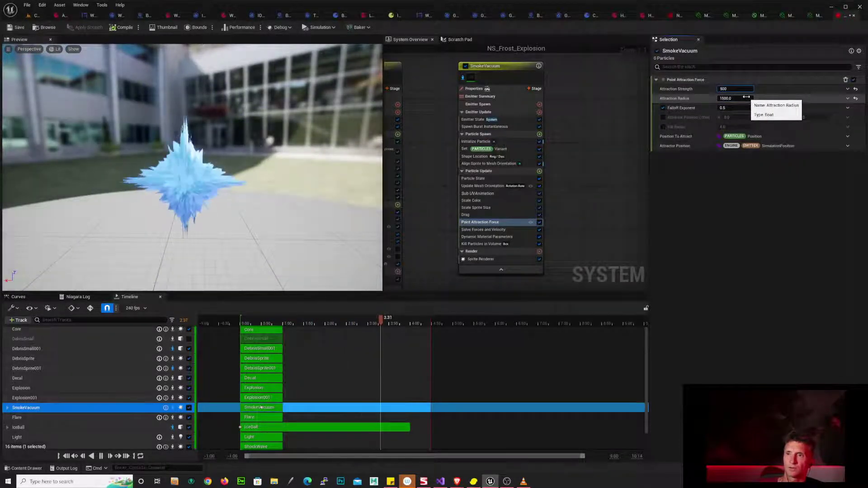
text(00)
key(Return)
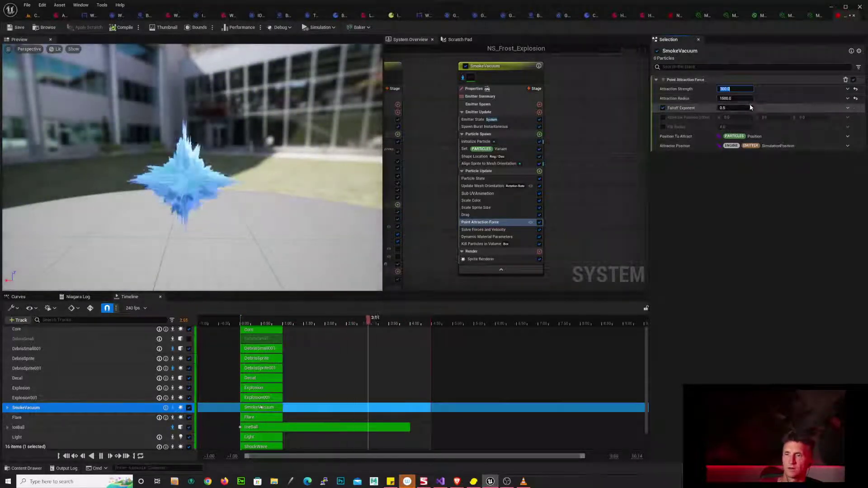
- Drive the Attraction Strength with a Random Range Float, setting its minimum to 5 and maximum to 300
click(847, 90)
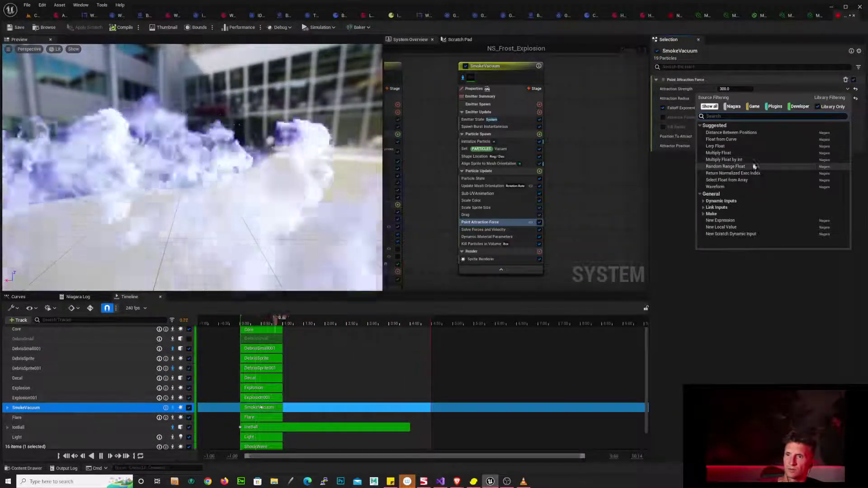
key(Escape)
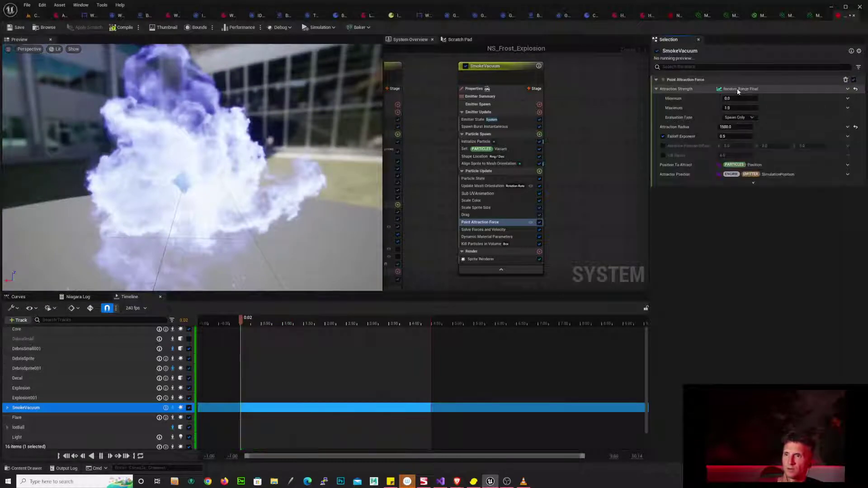
click(727, 99)
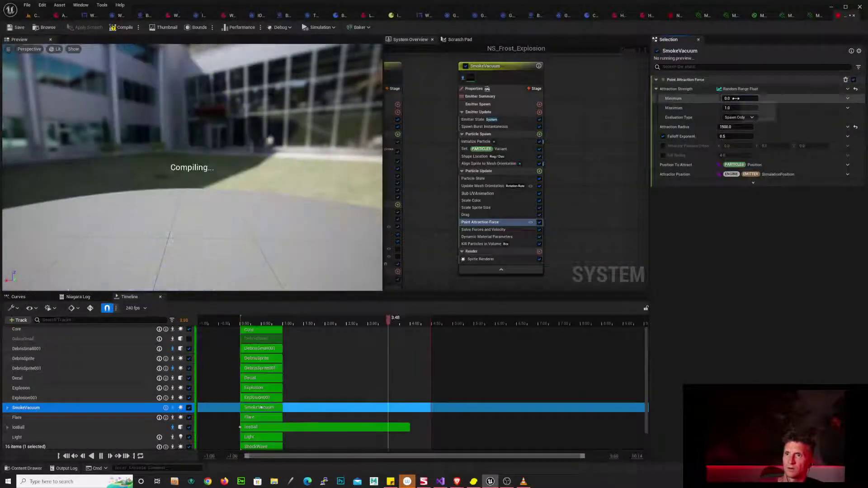
text(300)
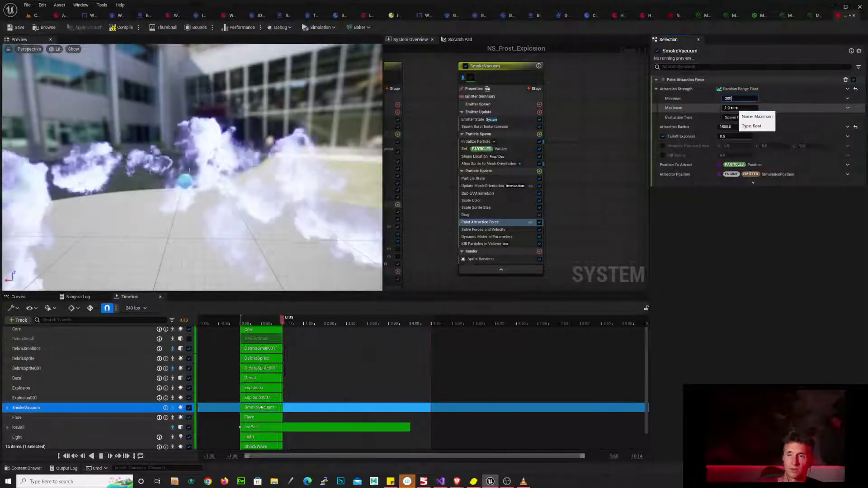
click(757, 108)
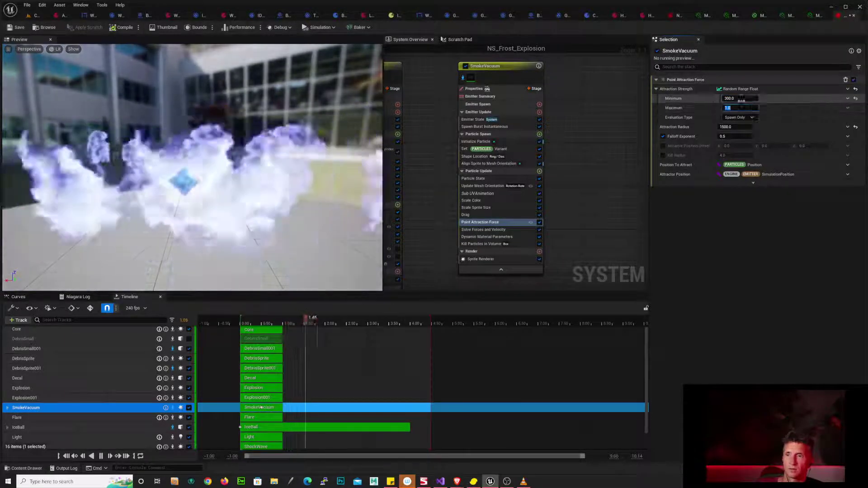
click(739, 99)
text(5)
click(739, 108)
text(300)
key(Return)
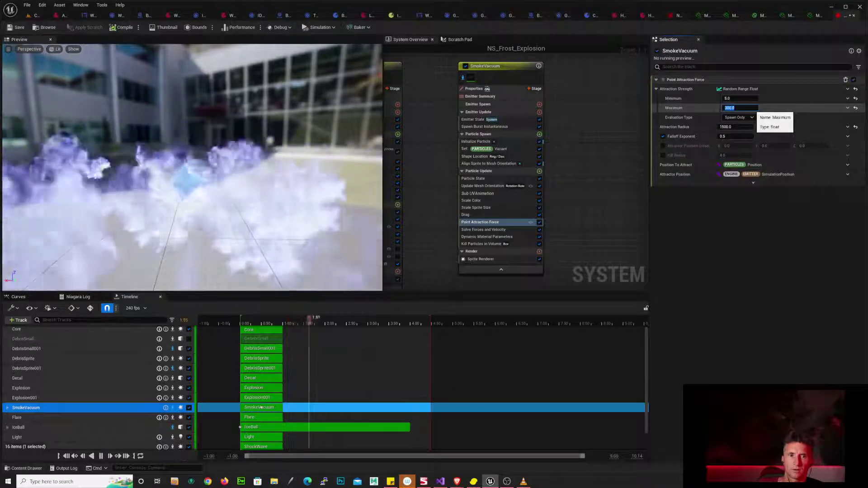
- Raise the Attraction Strength minimum to 100 and on to 200, and adjust the maximum of the random range
text(100)
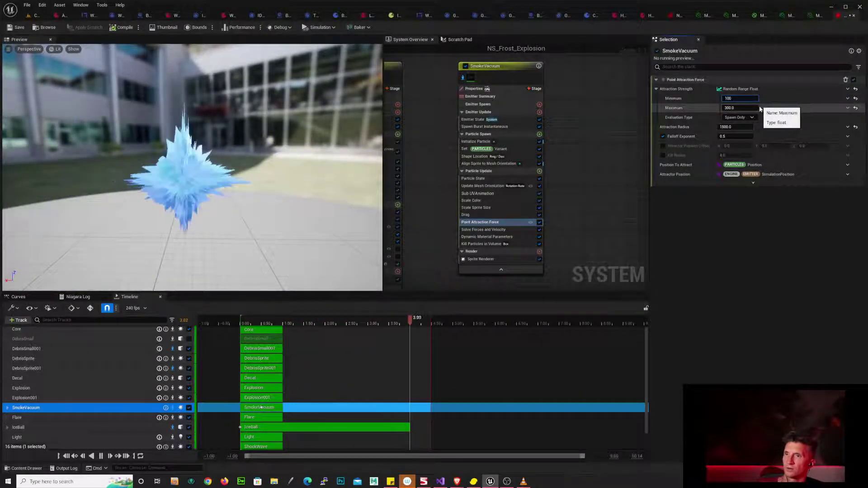
key(Return)
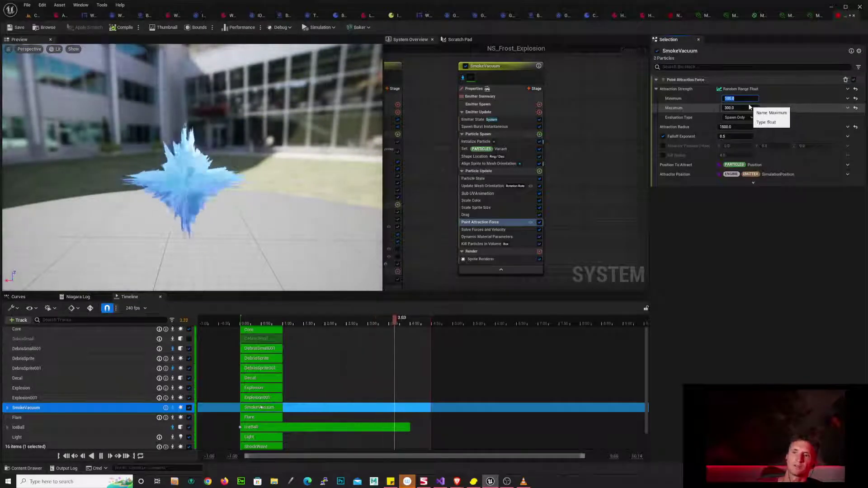
click(747, 107)
text(2500)
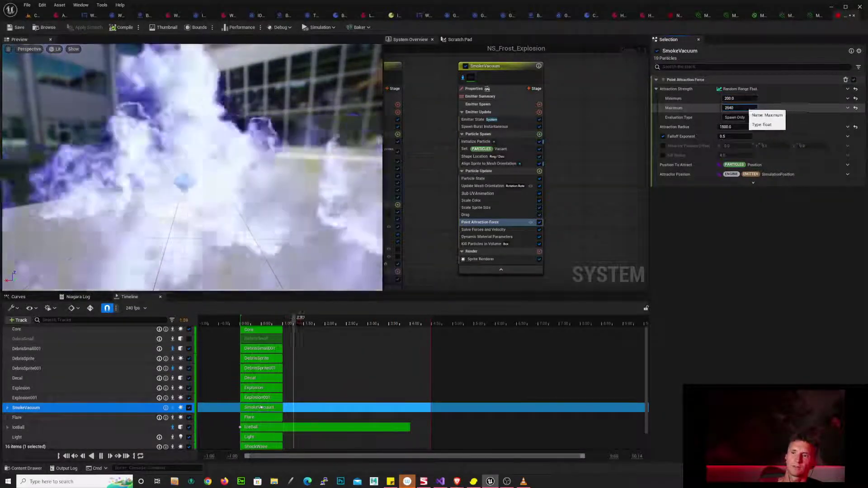
key(Return)
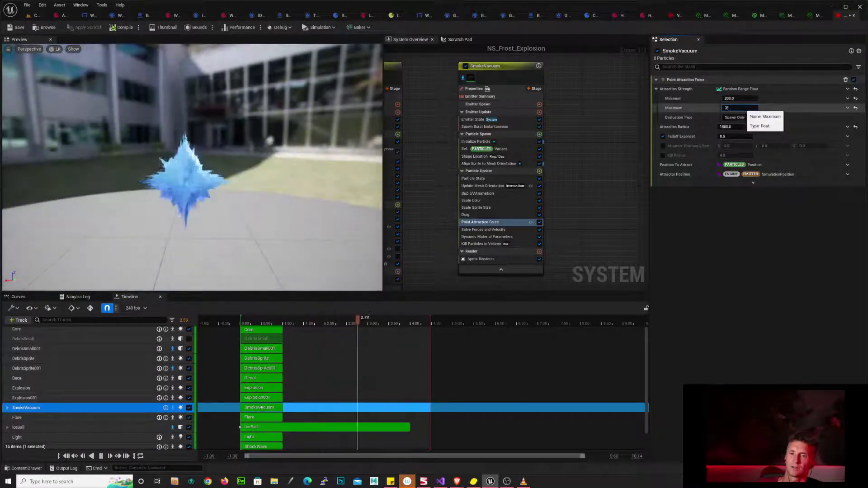
key(Return)
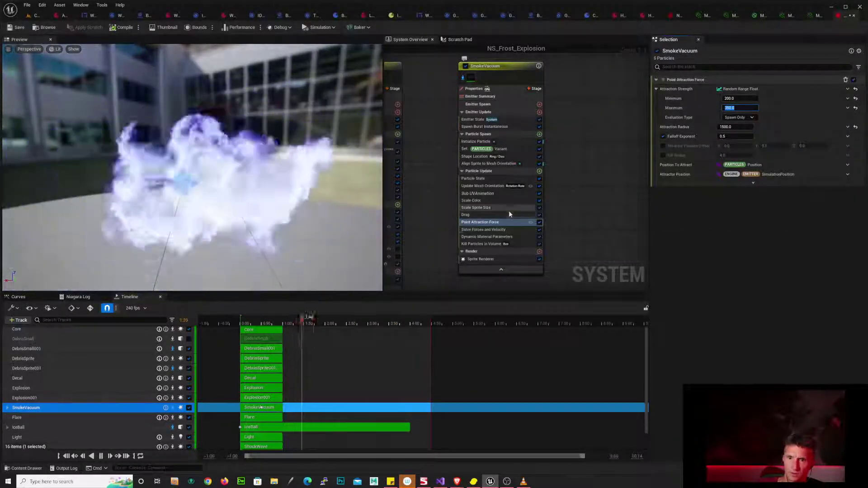
- Smooth the start of SmokeVacuum's Scale Sprite Size curve with Auto tangents and set the end key's tangents to Break
click(507, 209)
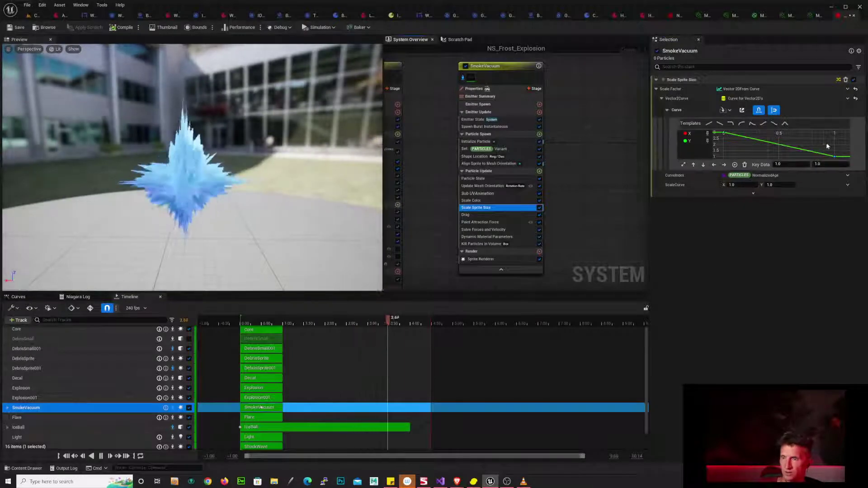
mouse_move(811, 134)
right_down()
mouse_move(830, 148)
mouse_move(815, 149)
right_up()
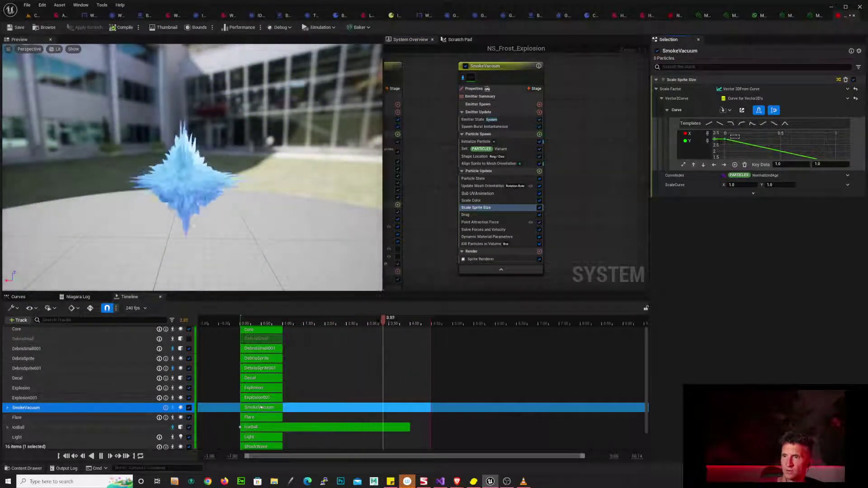
right_click(726, 143)
click(771, 202)
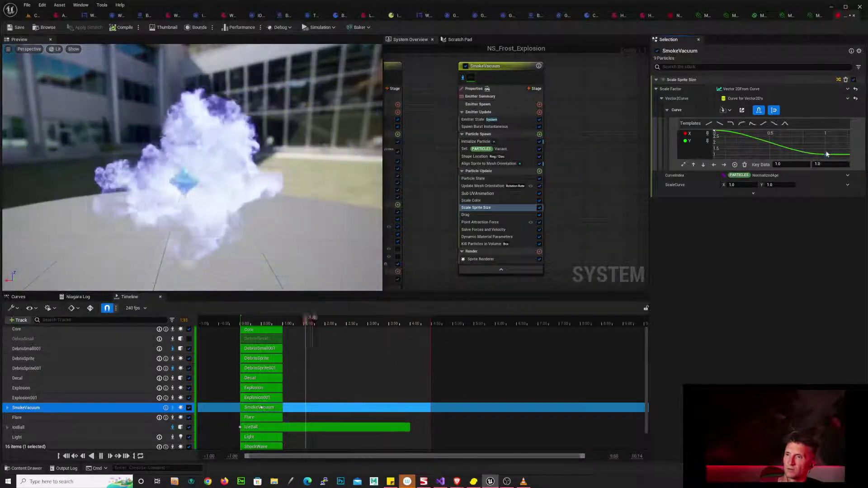
right_click(826, 156)
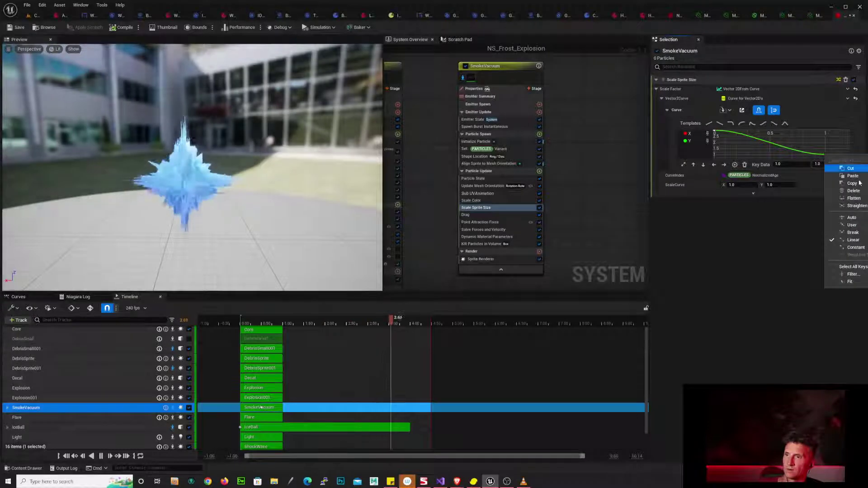
click(854, 232)
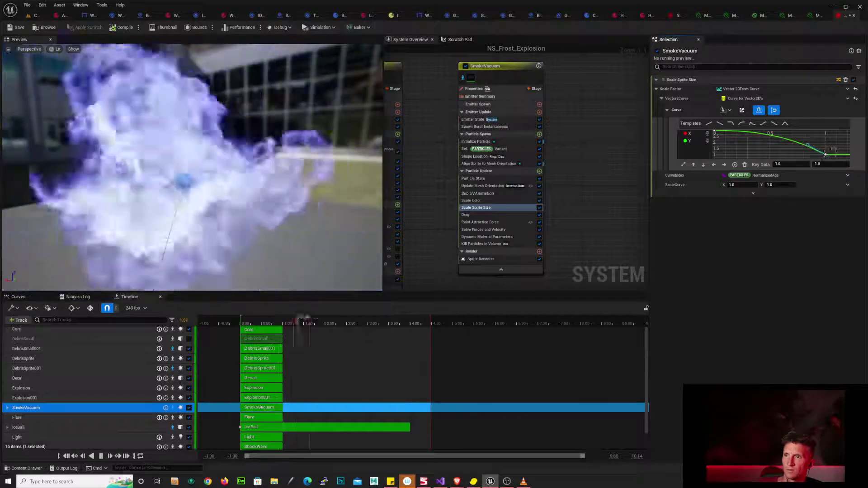
- Set the value of the Scale Sprite Size curve's end key at time 1 to 0
click(829, 165)
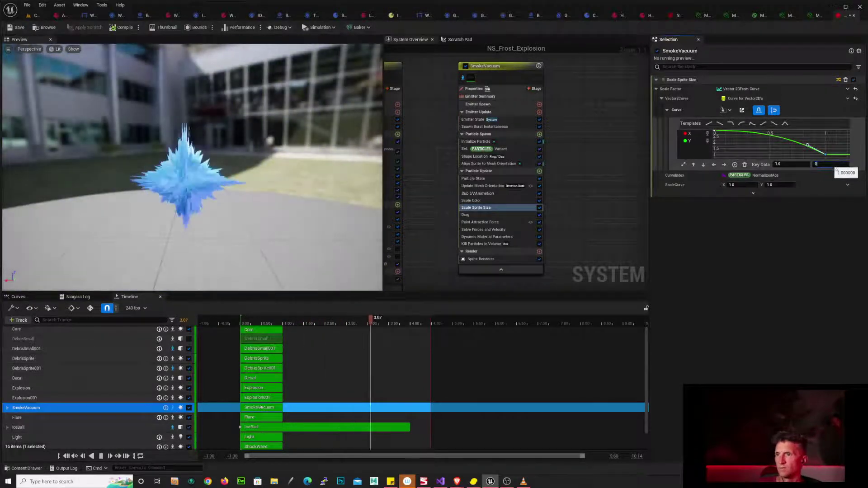
text(0)
key(Return)
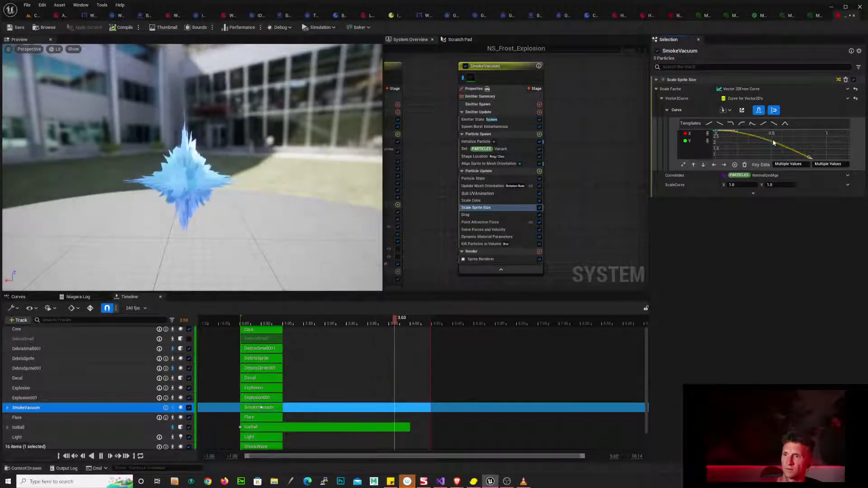
- Add a Scale Sprite Size key on the Y curve at time 0.5 with value 2.125, and move the SmokeVacuum track below ShockWave
click(772, 143)
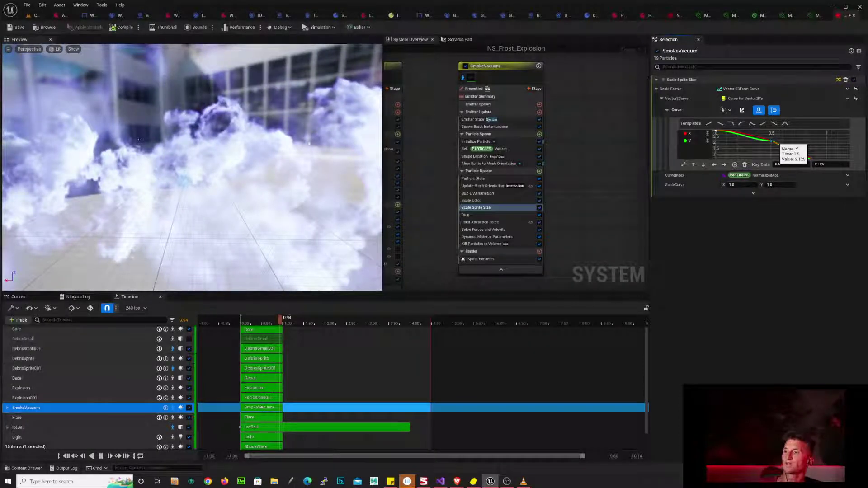
drag(261, 408, 261, 447)
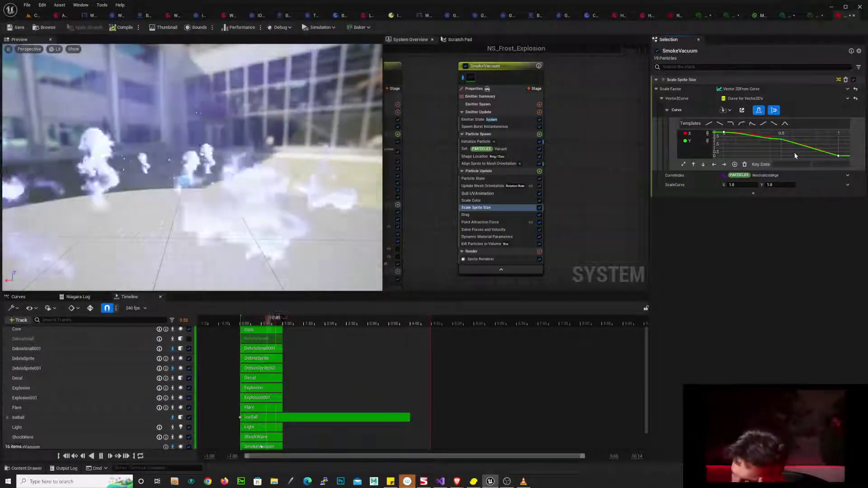
click(781, 139)
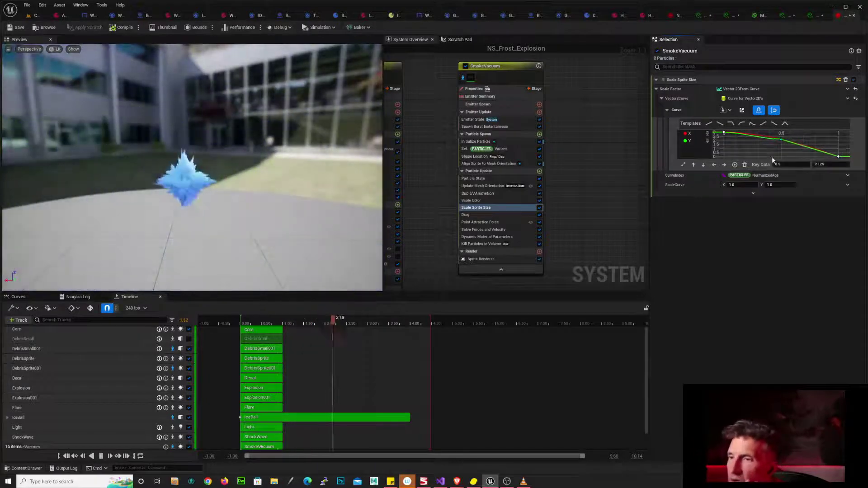
- Delete the Scale Sprite Size curve's Y key at time 0.5 and add a new one there with value 1.875
click(745, 164)
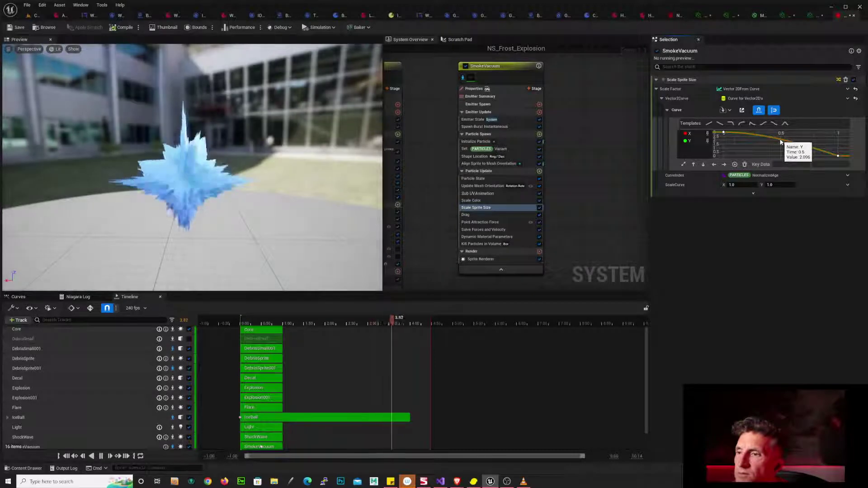
mouse_move(781, 145)
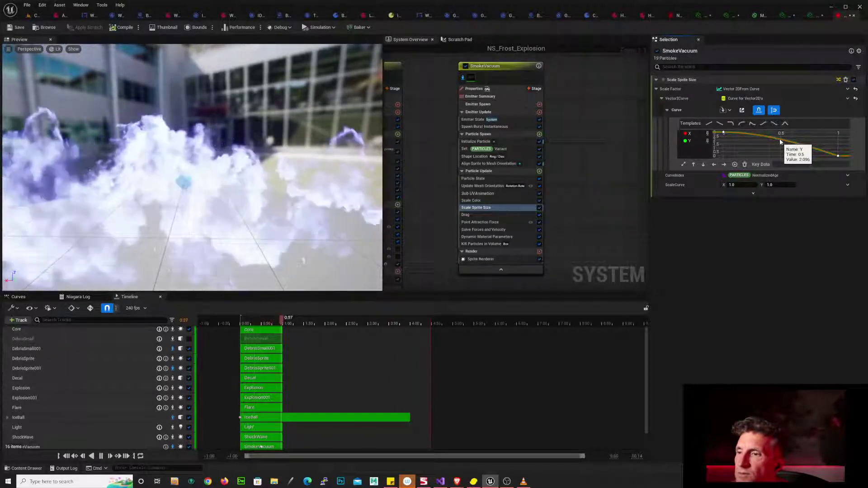
drag(782, 142, 784, 149)
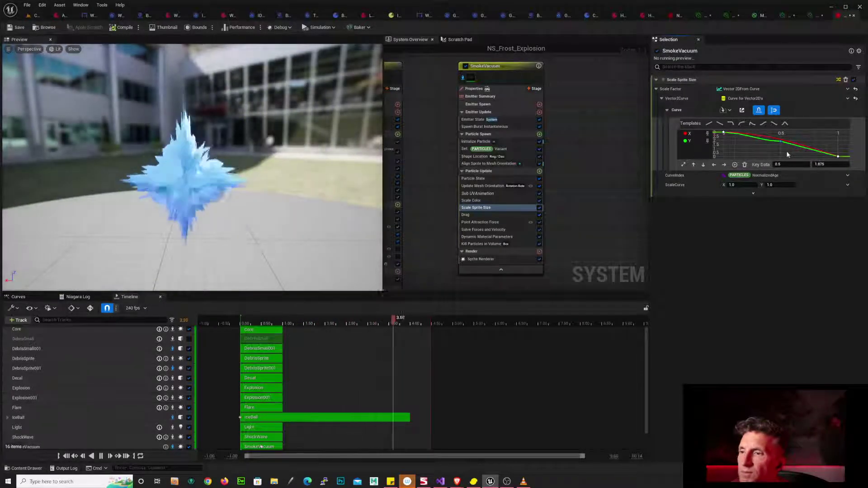
- Set the value of the Y key at time 0.5 to 2.5 and its tangents to Auto
click(821, 165)
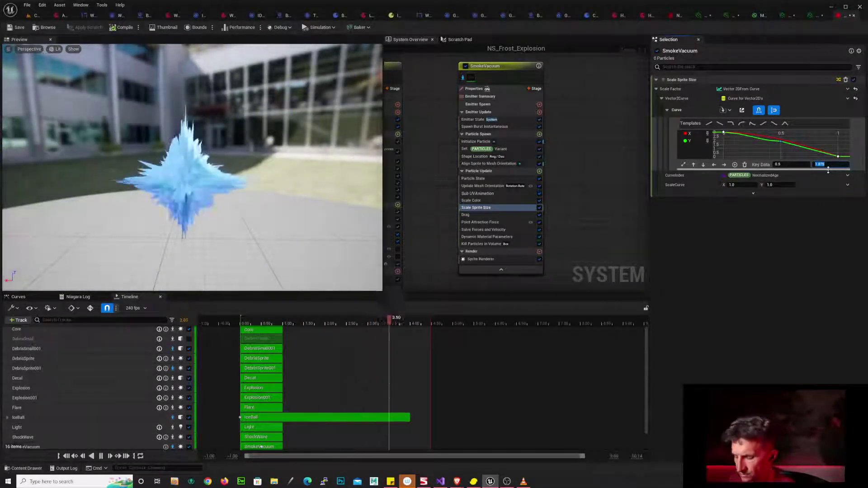
key(Return)
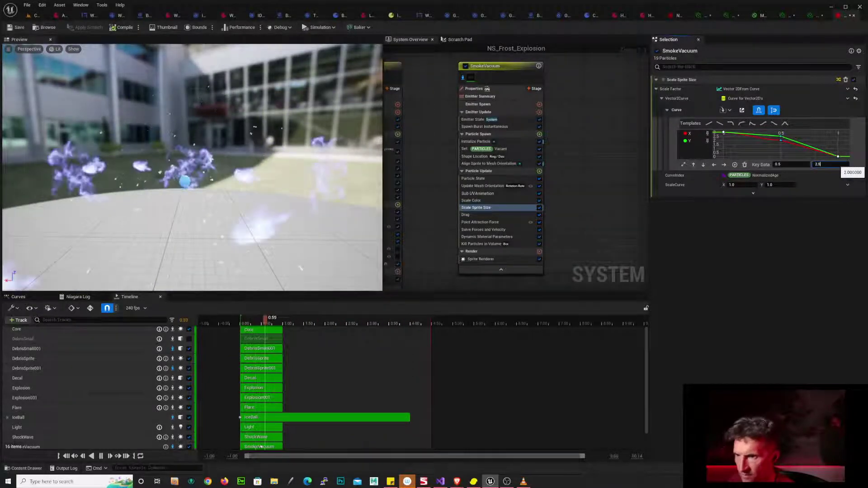
key(Return)
right_click(781, 138)
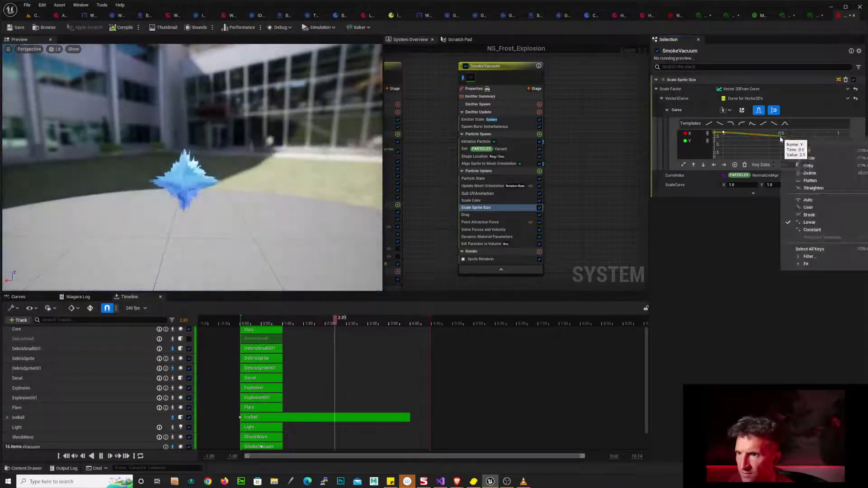
click(840, 198)
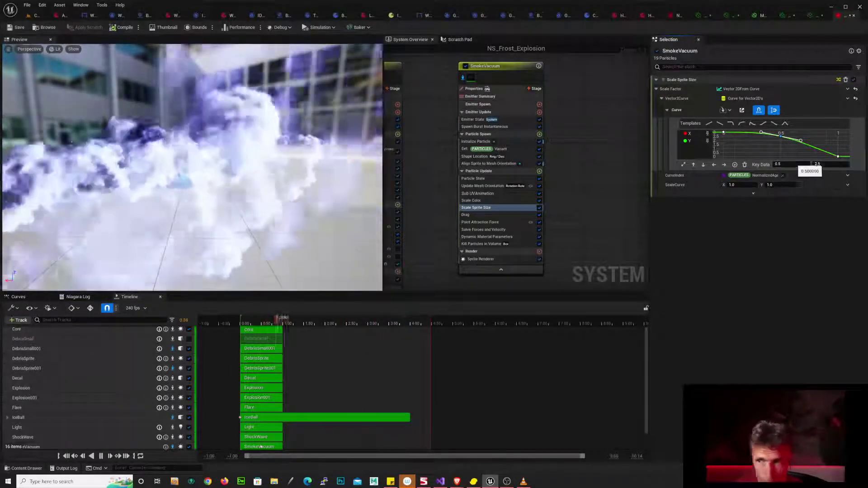
- Switch to the browser, review the explosion moment in the Frost Grenade VFX reference video on Vimeo, and return to the Niagara editor
key(alt+Tab)
click(805, 156)
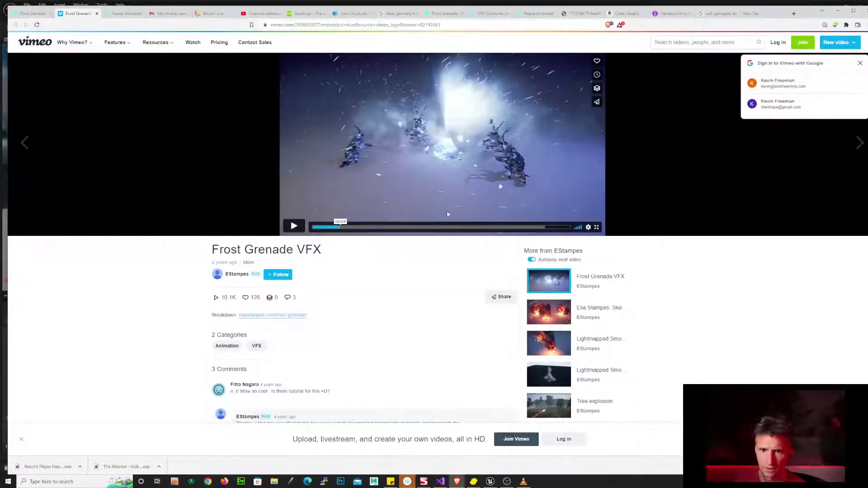
click(332, 227)
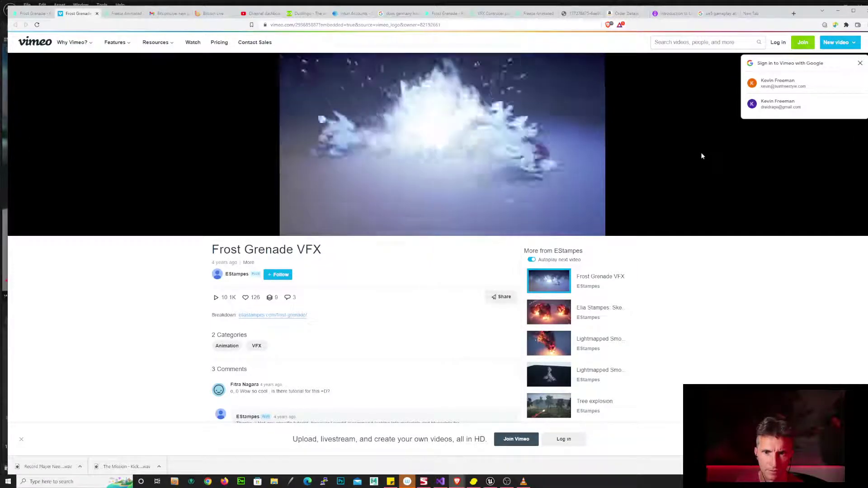
click(674, 156)
click(333, 227)
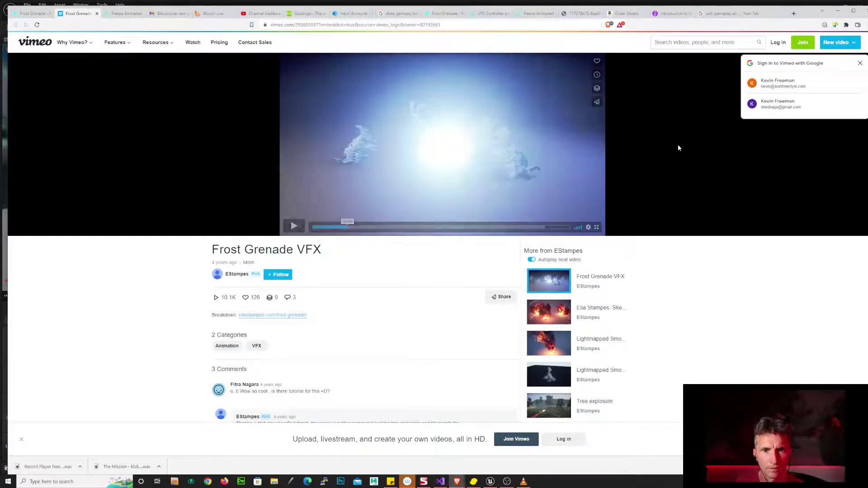
key(alt+Tab)
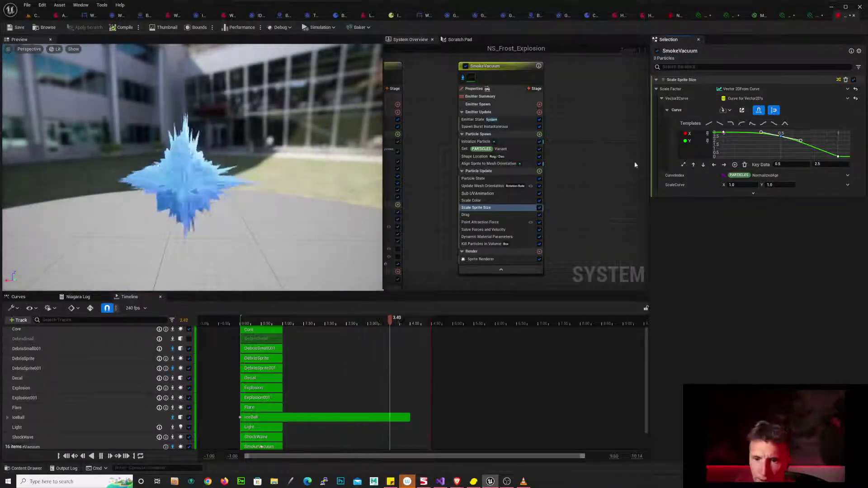
- Display SmokeVacuum's Scale Color as curves and move the Alpha curve's first key to time 0 with value 0
click(479, 200)
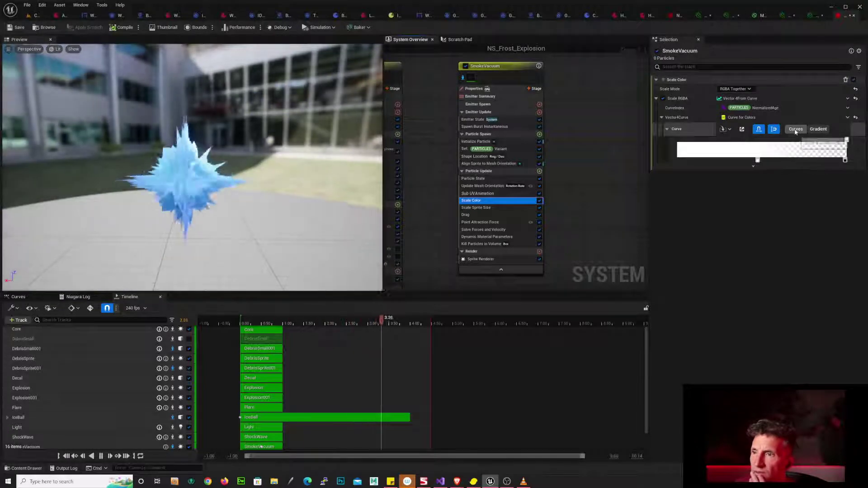
click(796, 129)
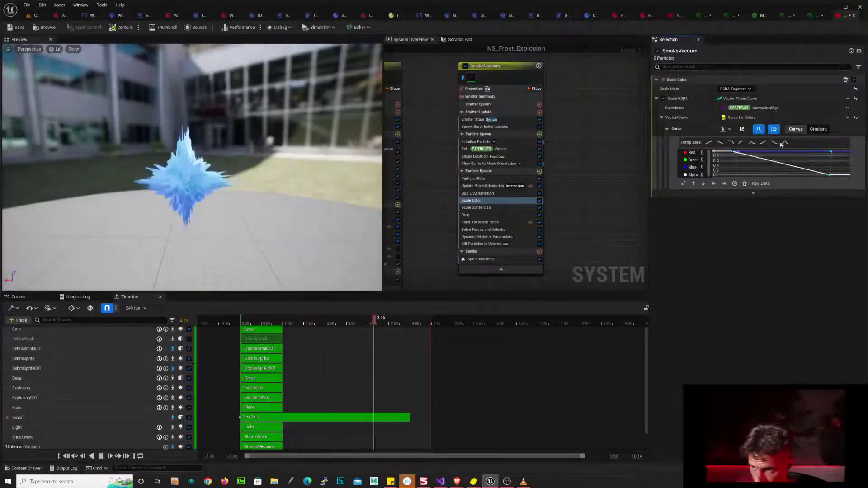
click(733, 152)
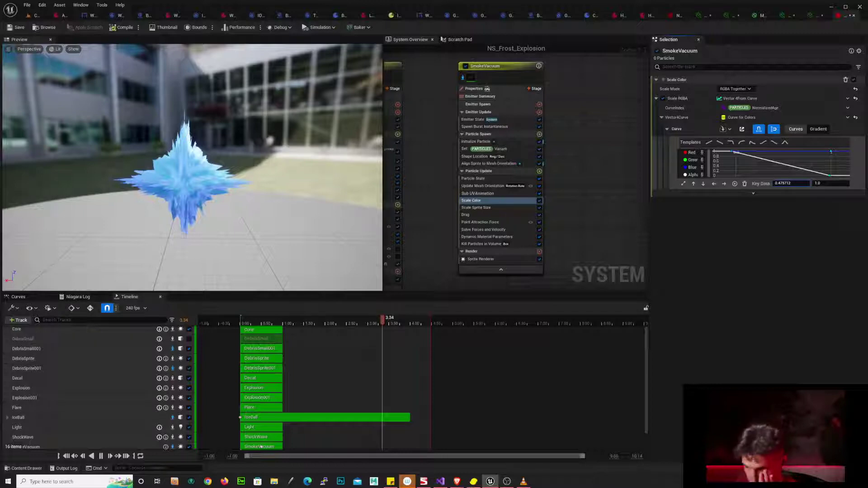
drag(793, 184, 729, 183)
click(801, 183)
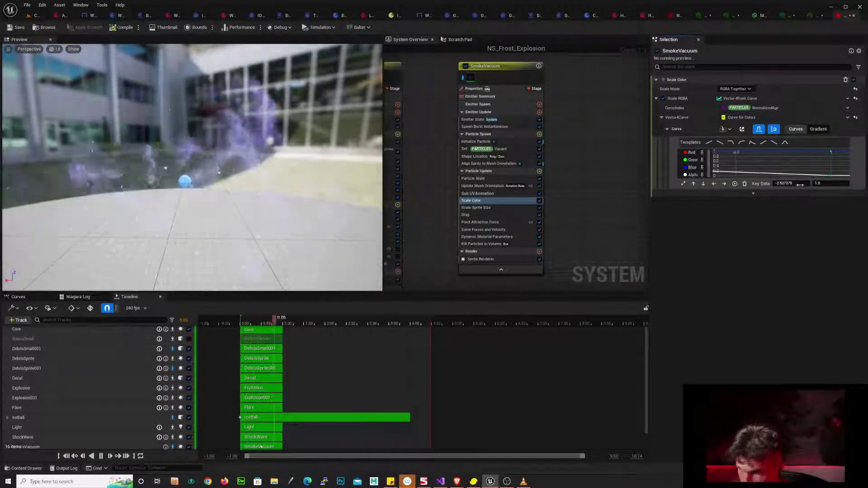
text(0)
key(Tab)
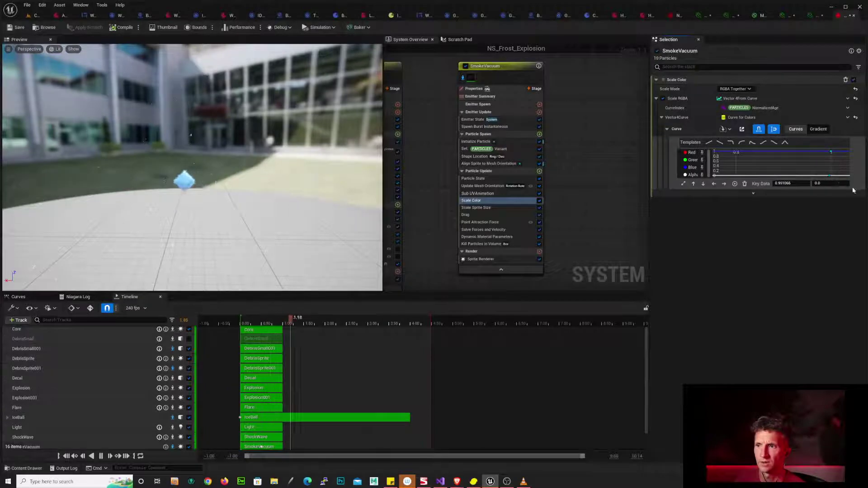
- Move the Scale Color Alpha curve's last key to time 1 with value 1
click(802, 184)
text(1)
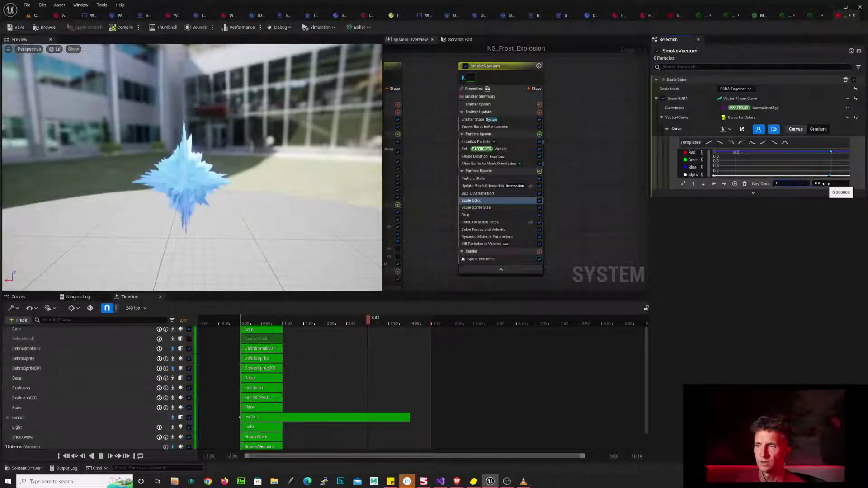
text(1)
key(Return)
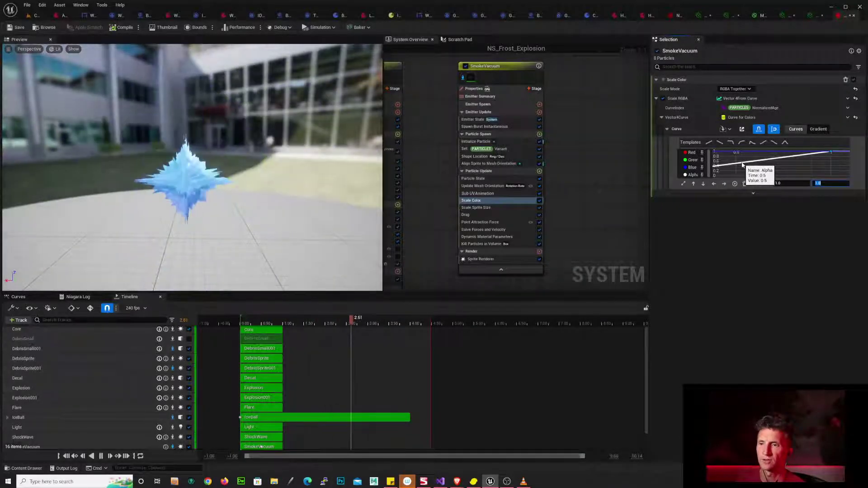
- Add an Alpha key at time 0.5 with value 0.8 and smooth the Alpha curve with Auto tangents
click(744, 165)
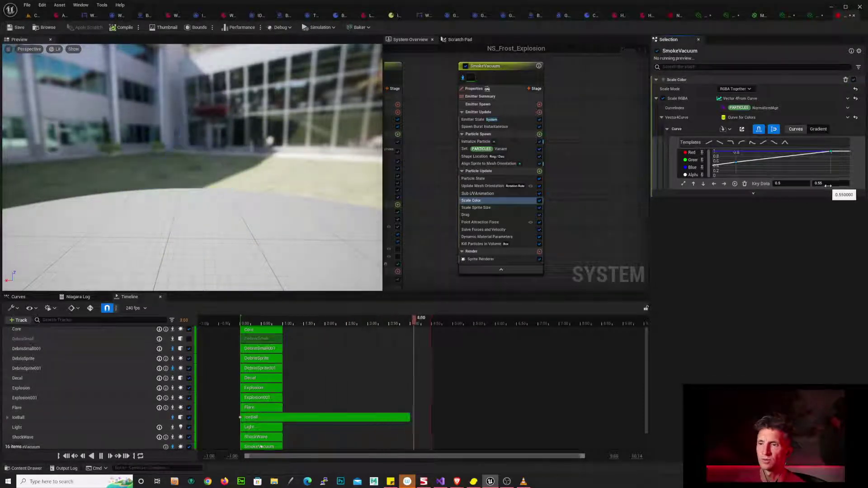
text(0.8)
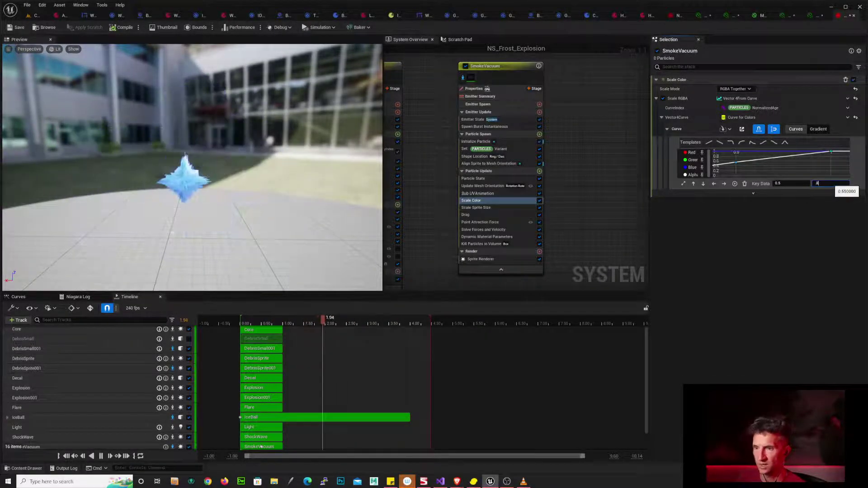
key(Return)
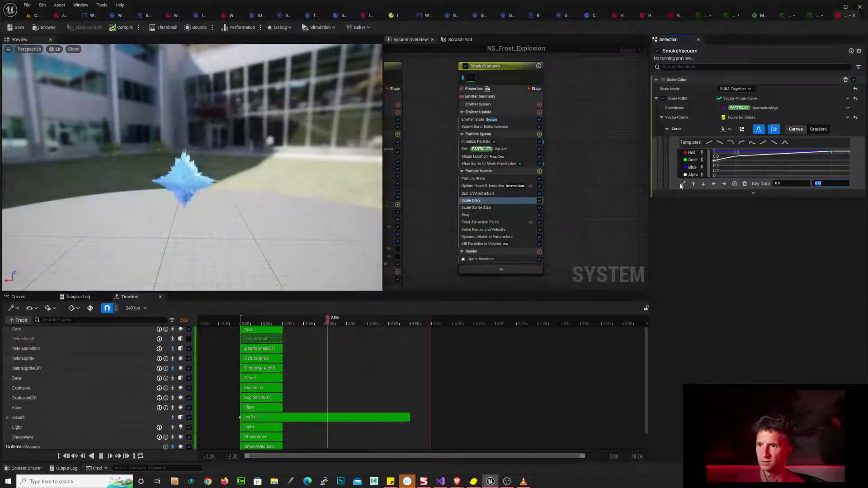
click(683, 185)
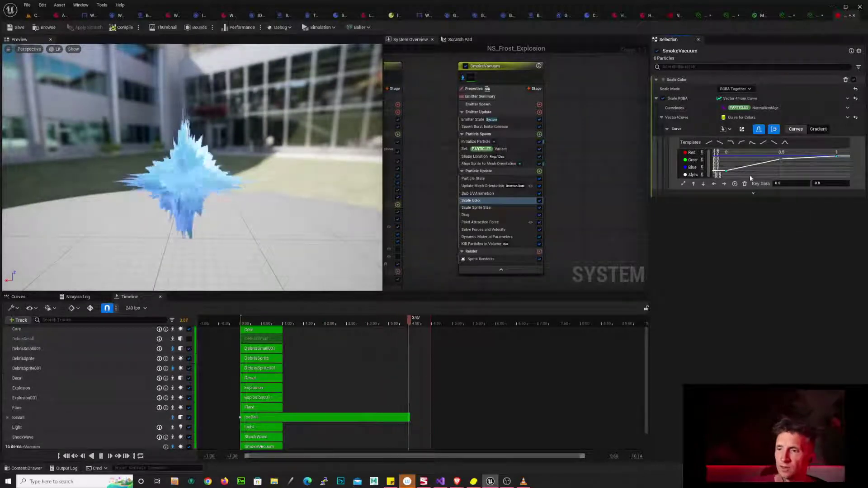
click(726, 171)
key(1)
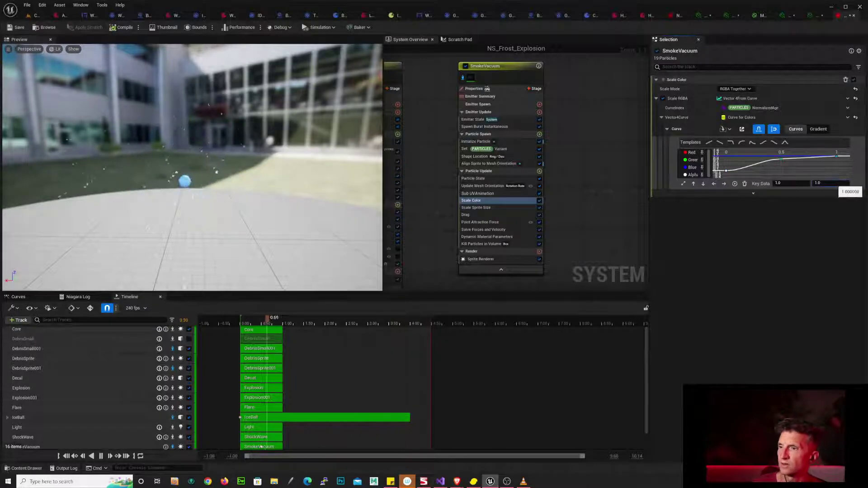
- Set the Alpha curve's end key at time 1 to value 0 and add a key at time 0.8 with value 0.25
text(0)
key(Return)
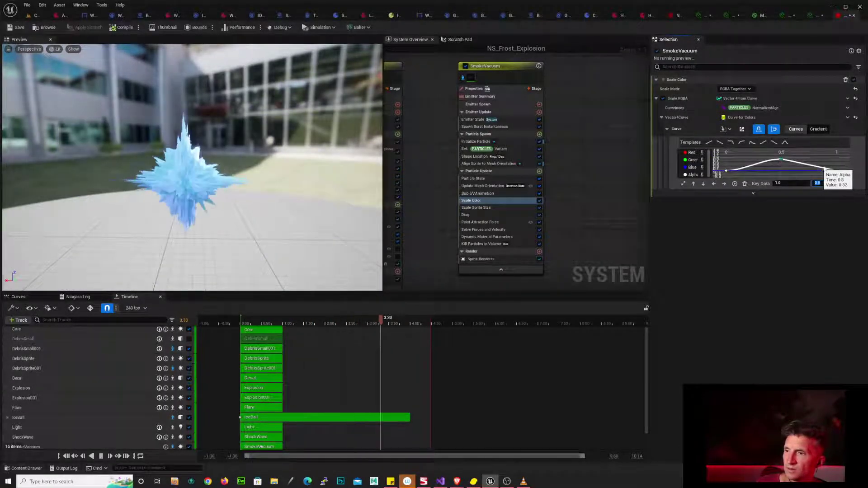
middle_click(824, 169)
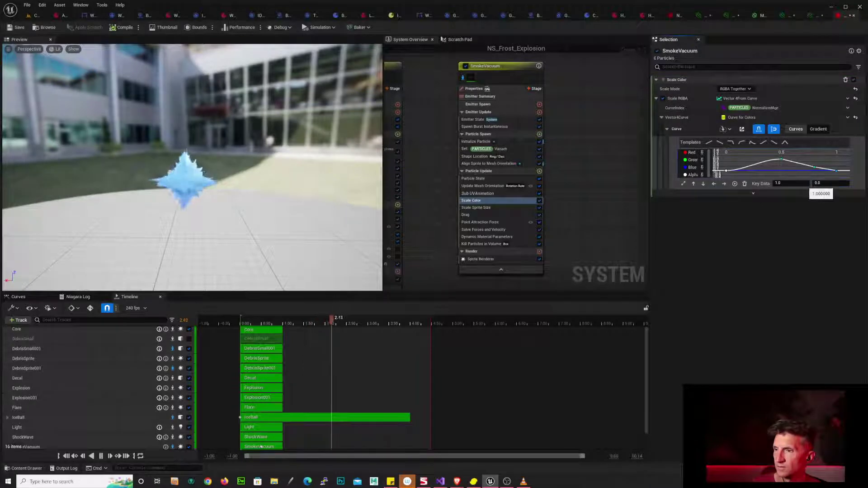
text(1)
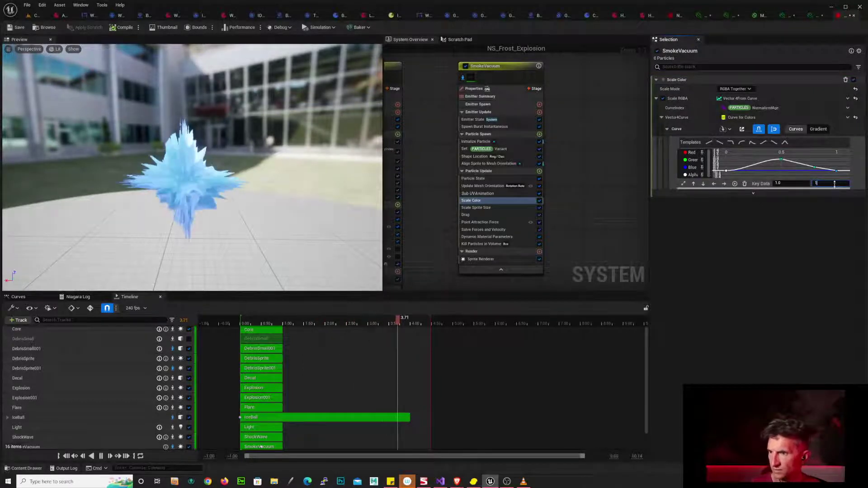
key(Return)
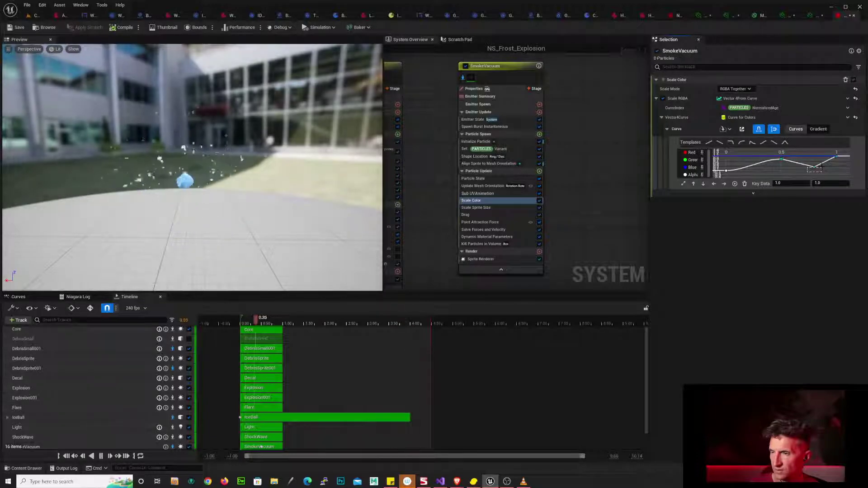
drag(822, 167, 823, 163)
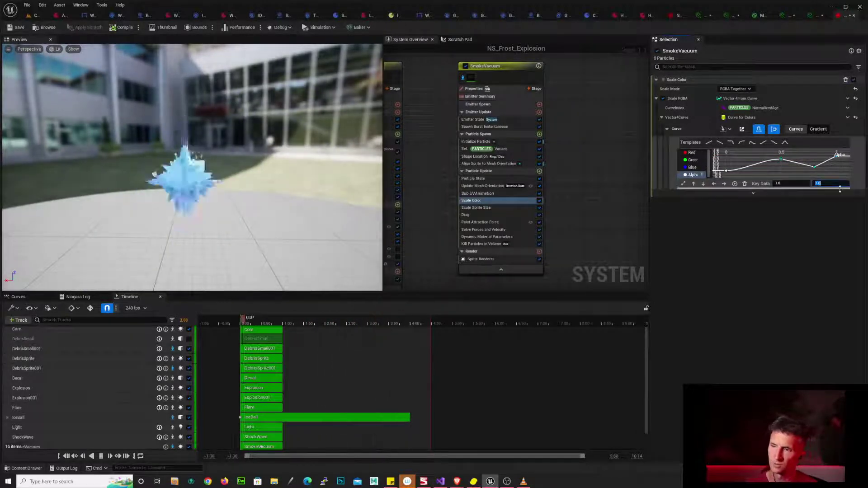
key(Return)
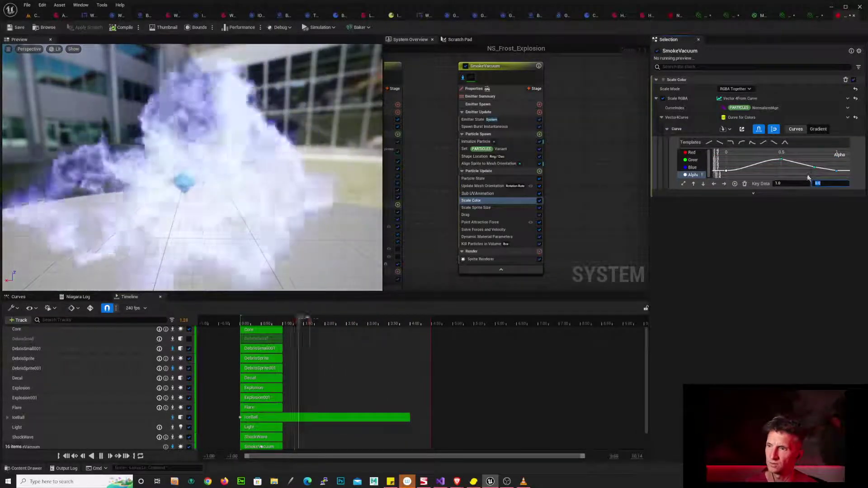
- Set the value of the Scale Color Alpha key at time 0.8 to 1
click(814, 167)
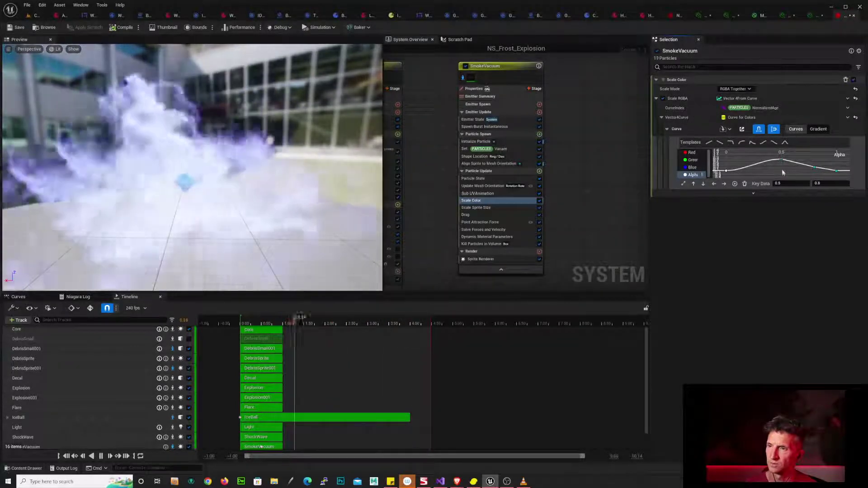
drag(800, 174, 816, 166)
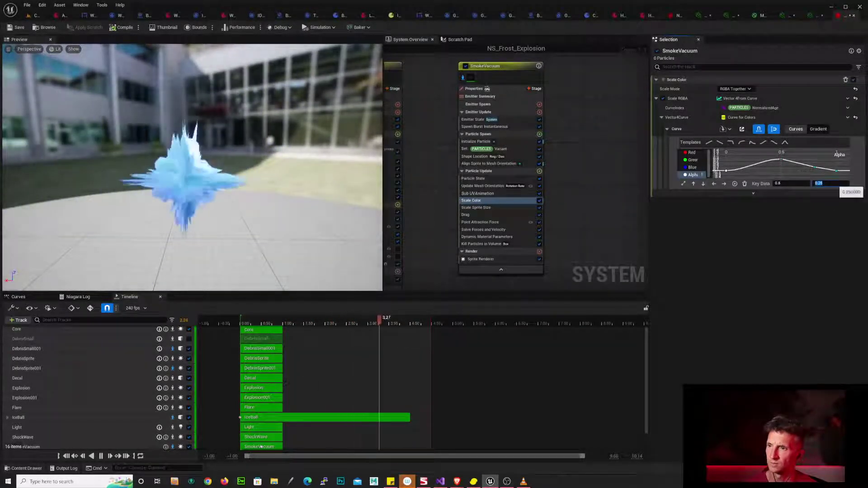
text(1)
key(Return)
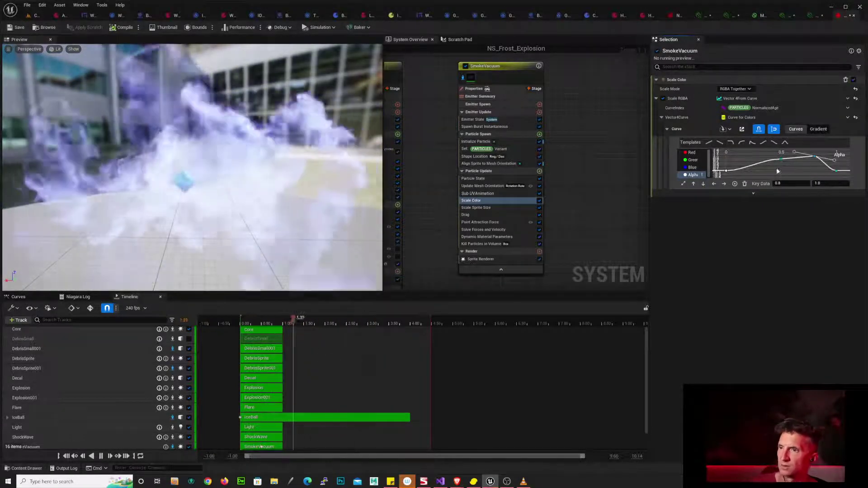
- Apply Auto tangents to the Alpha keys at times 0.5 and 0.8, and disable SmokeVacuum's Scale Color module
drag(777, 168, 822, 153)
key(1)
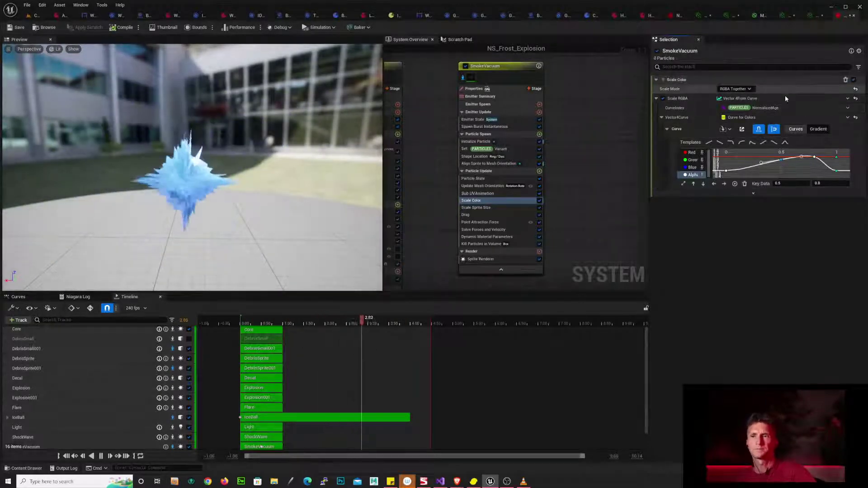
click(853, 80)
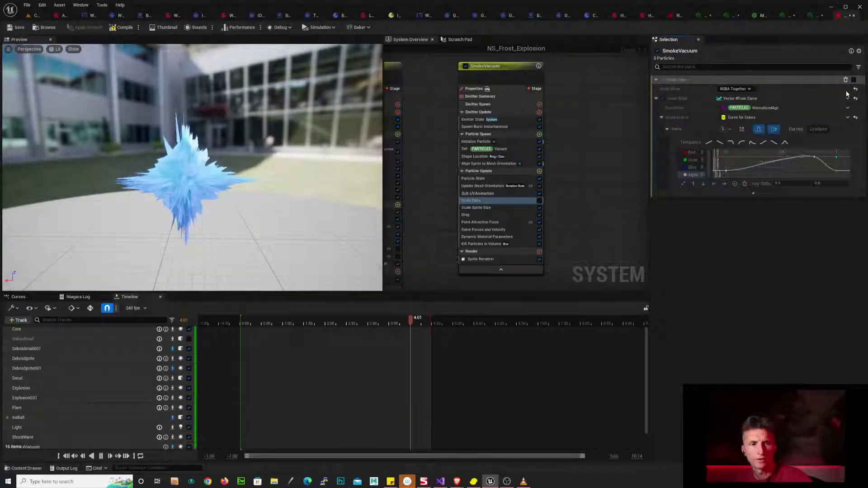
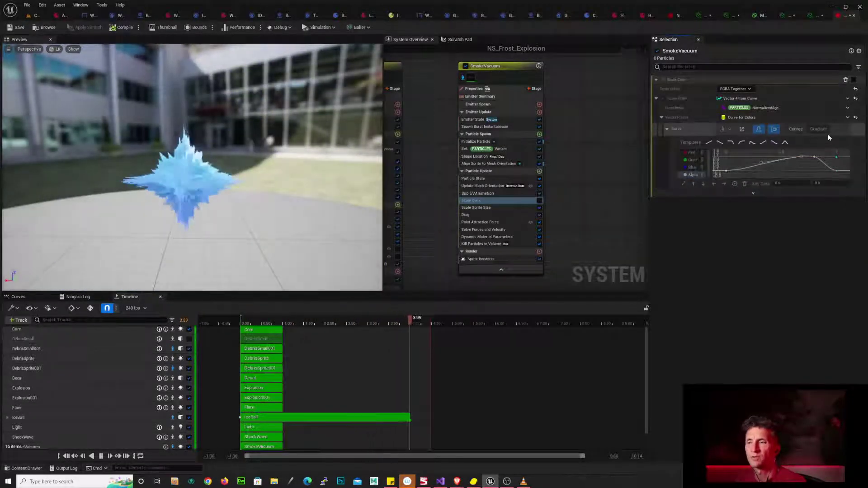
- Re-enable SmokeVacuum's Scale Color module and move its Alpha key with value 0.8 to time 0.25
click(829, 138)
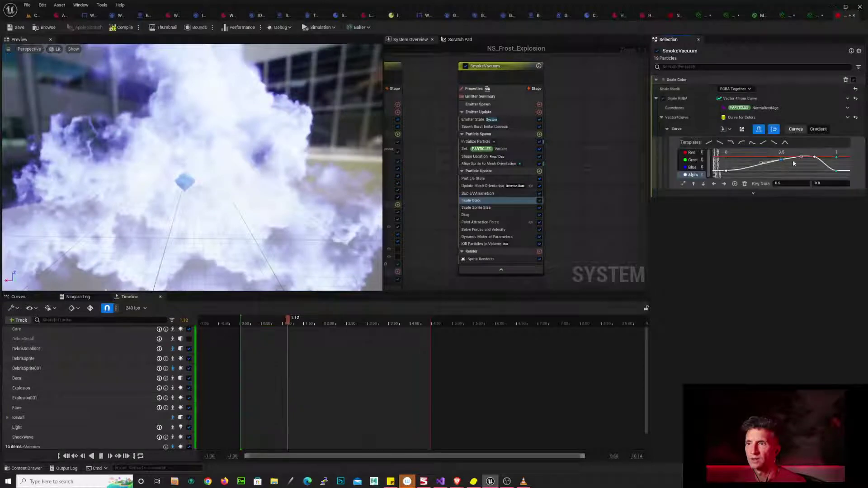
click(797, 156)
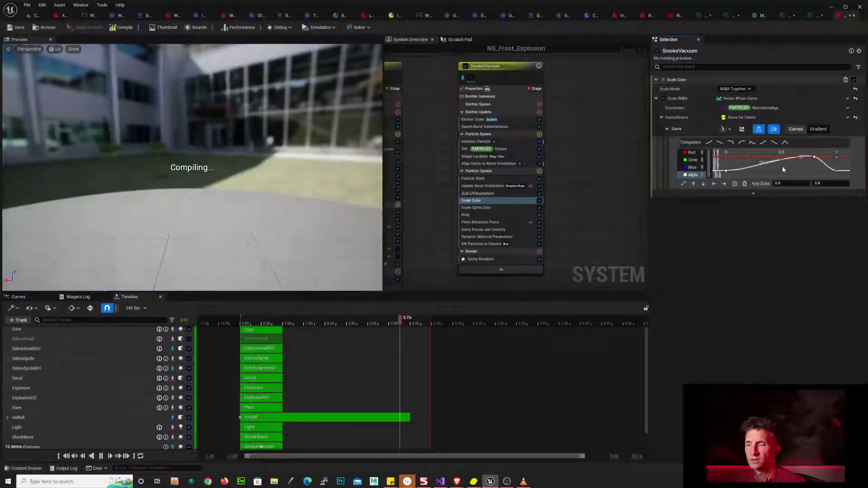
click(792, 183)
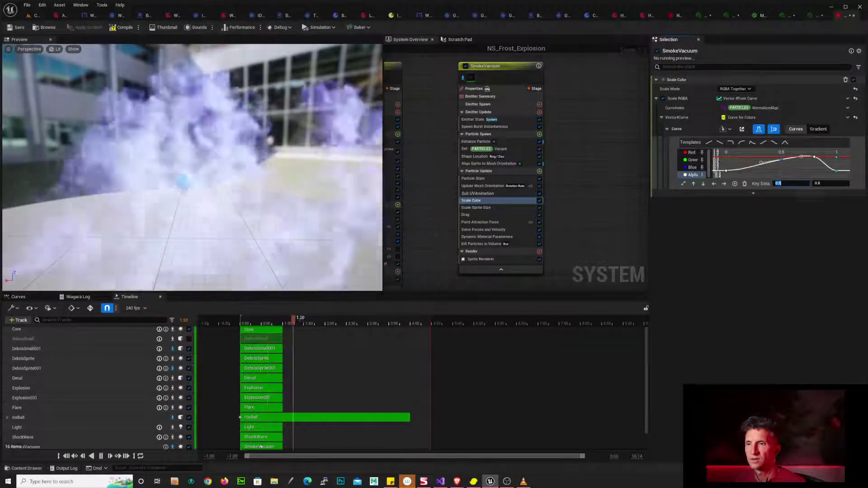
text(25)
key(Return)
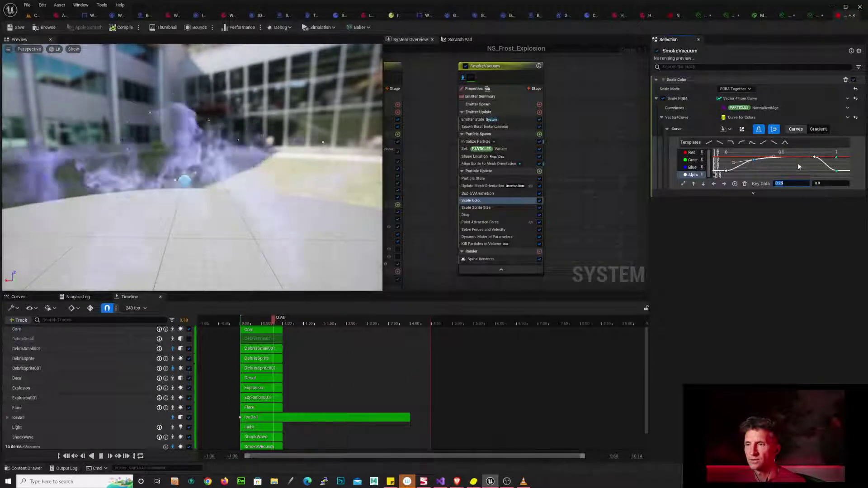
- Move the Alpha key with value 1 to time 0.5 and the curve's zero-value end key to time 0.7
click(799, 184)
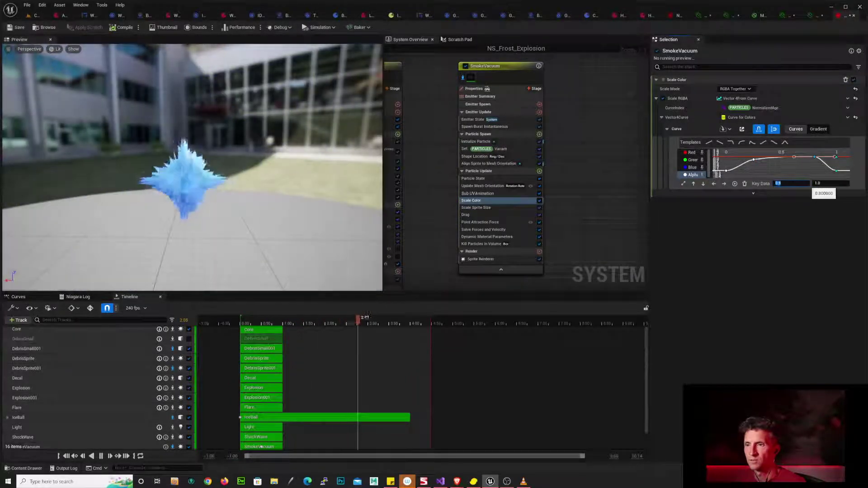
text(1)
key(Return)
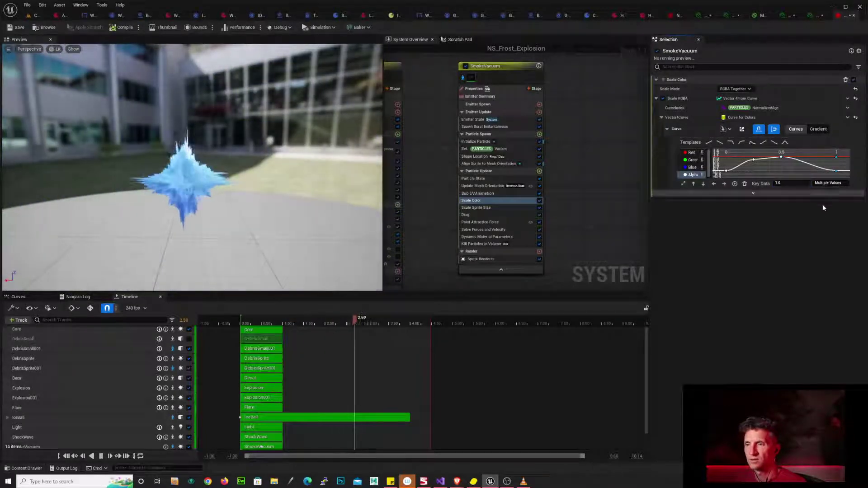
click(837, 170)
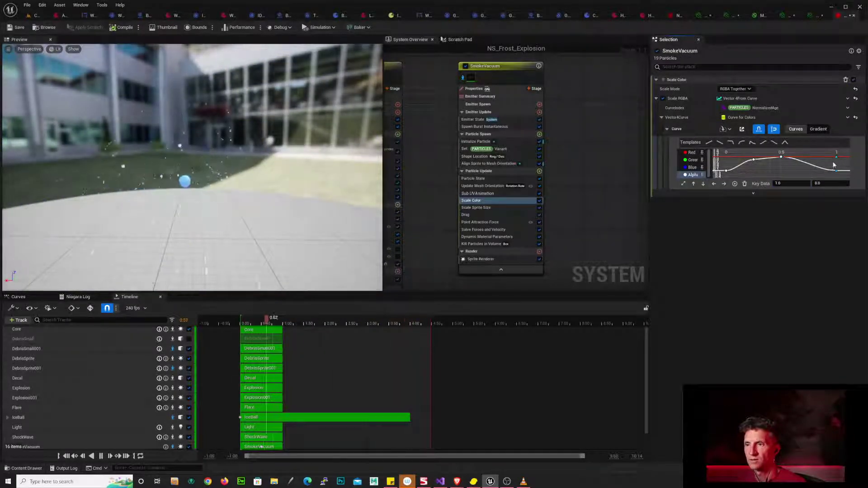
click(792, 183)
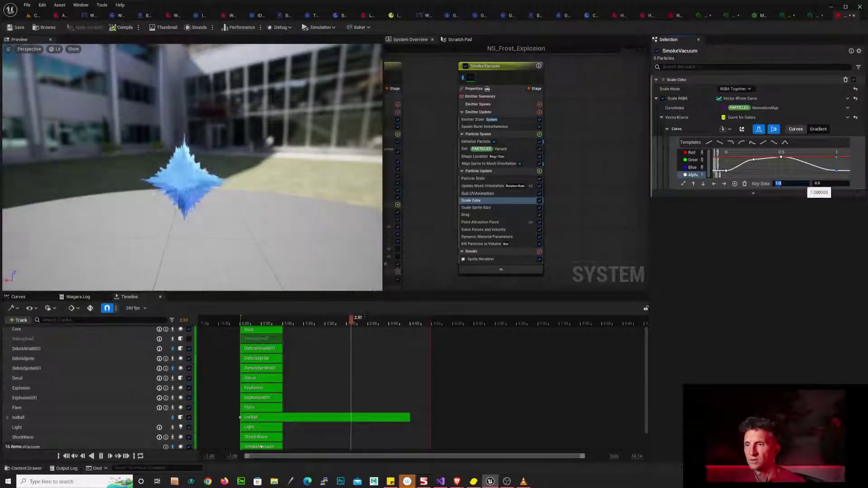
text(0.7)
key(Return)
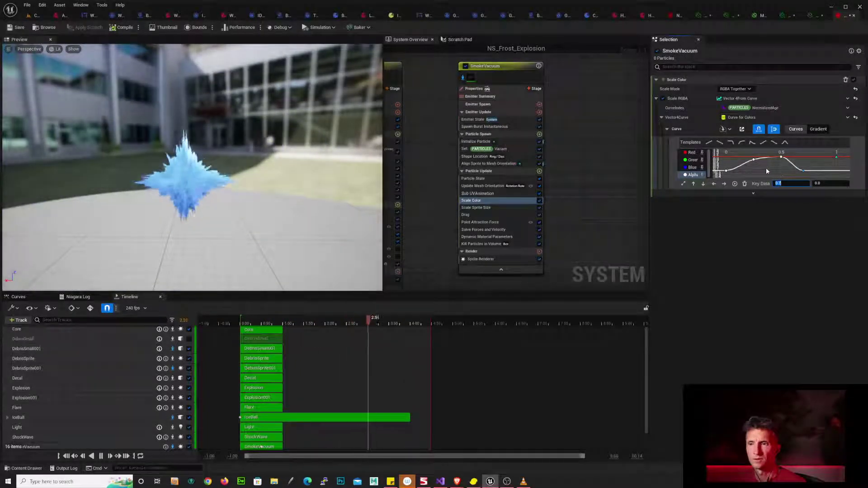
- Set the value of the Scale Color Alpha key at time 0.25 to 0.5
drag(800, 153, 799, 153)
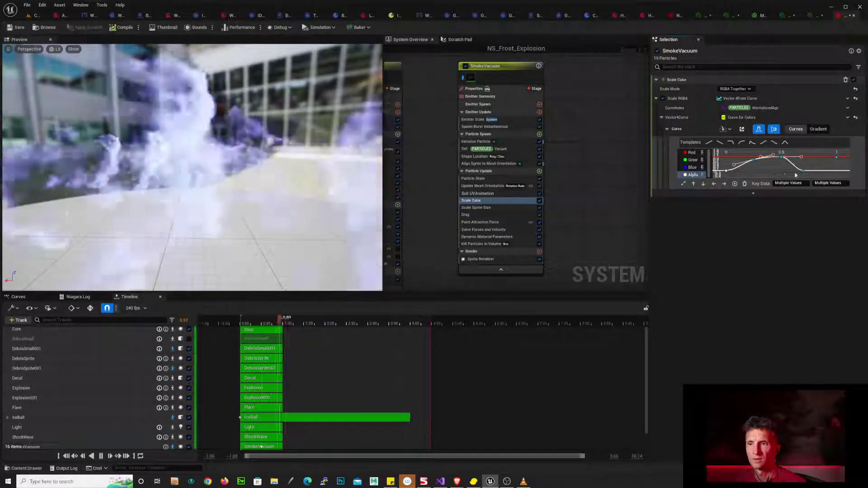
click(750, 174)
click(754, 159)
click(818, 183)
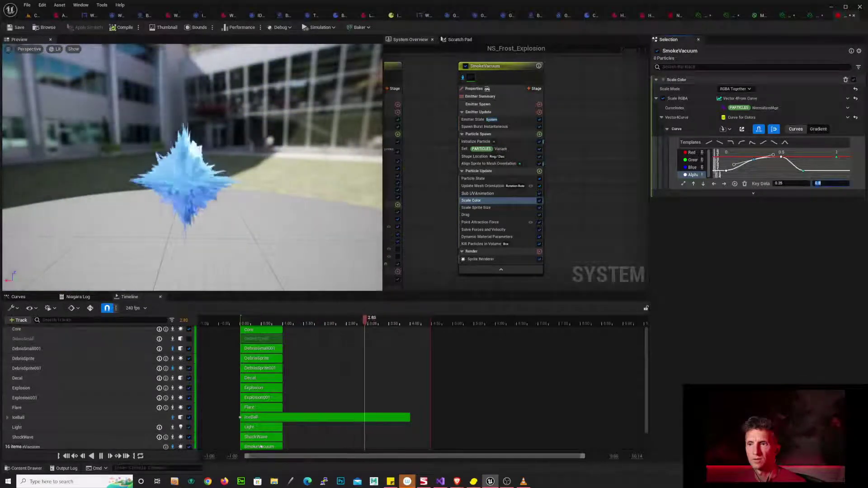
text(.5)
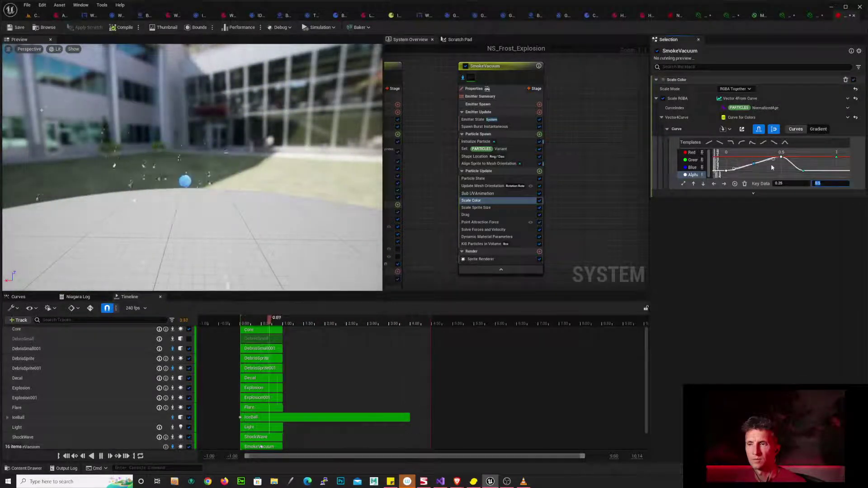
- Set the value of the Scale Color Alpha key at time 0.5 to 0.7
click(781, 157)
click(833, 183)
text(.7)
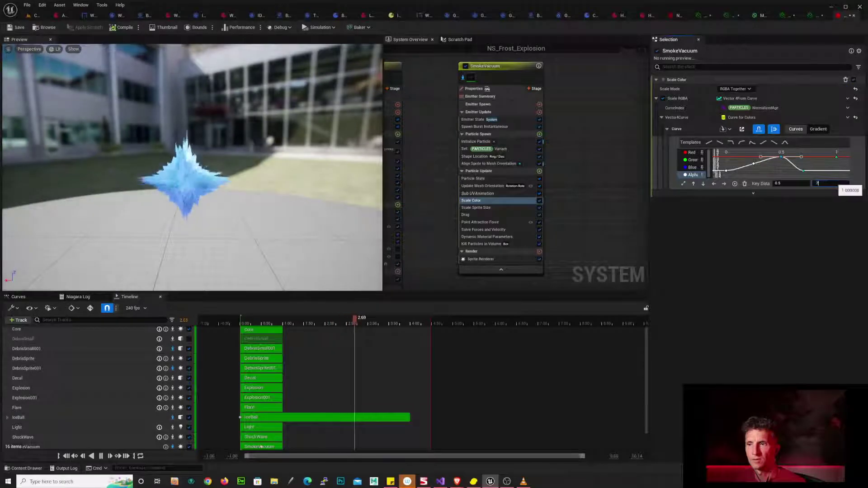
key(Return)
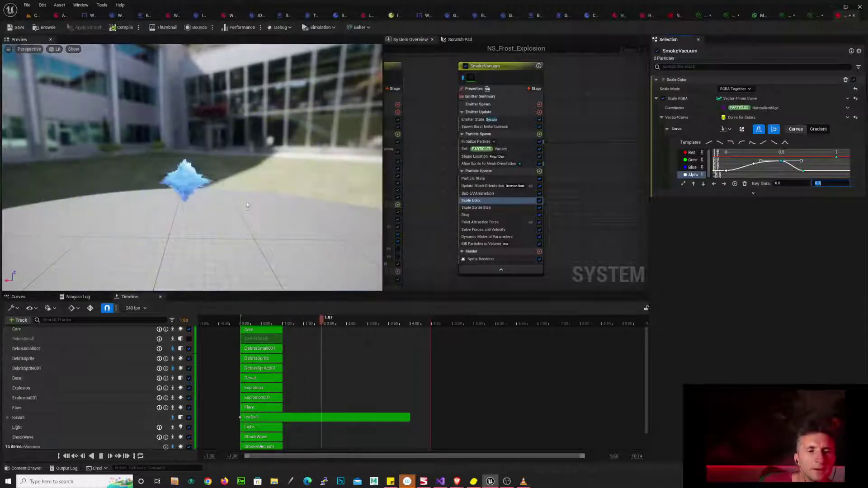
- Set the particle Lifetime in SmokeVacuum's Initialize Particle module to 3
drag(247, 206, 241, 235)
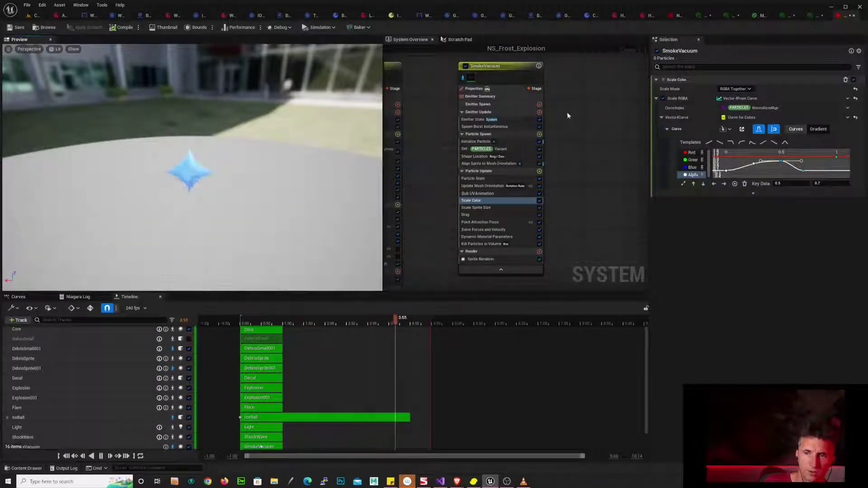
click(588, 69)
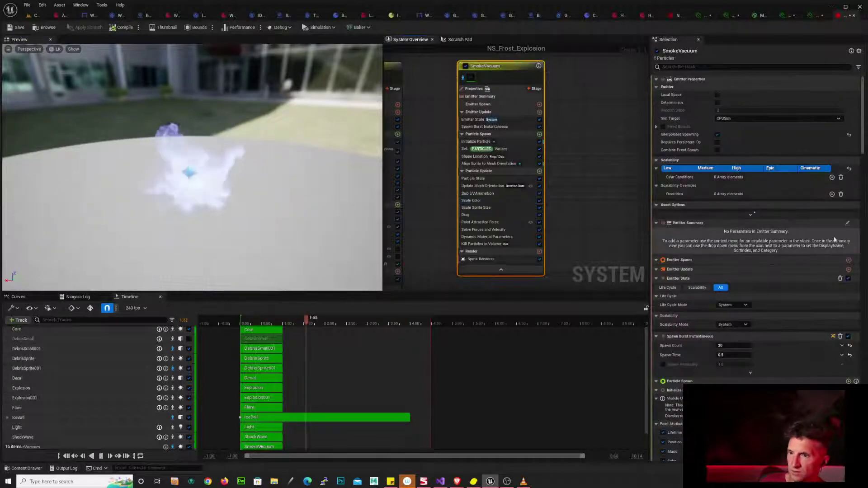
right_drag(826, 214, 826, 134)
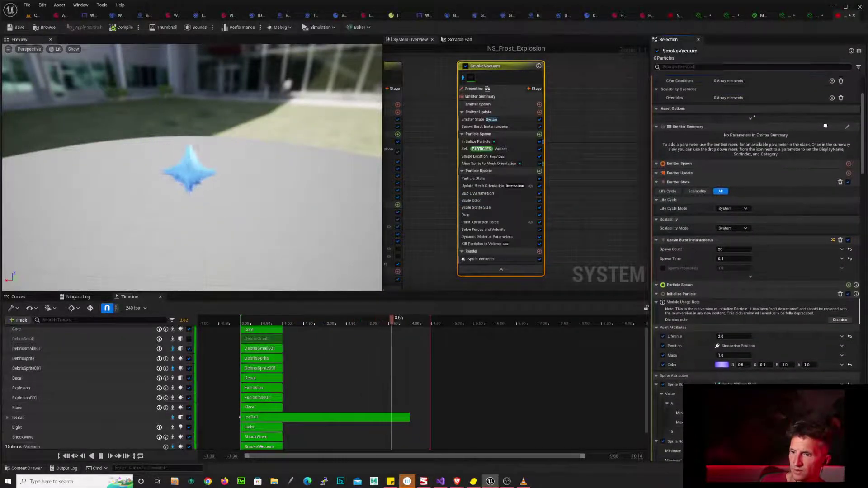
click(737, 336)
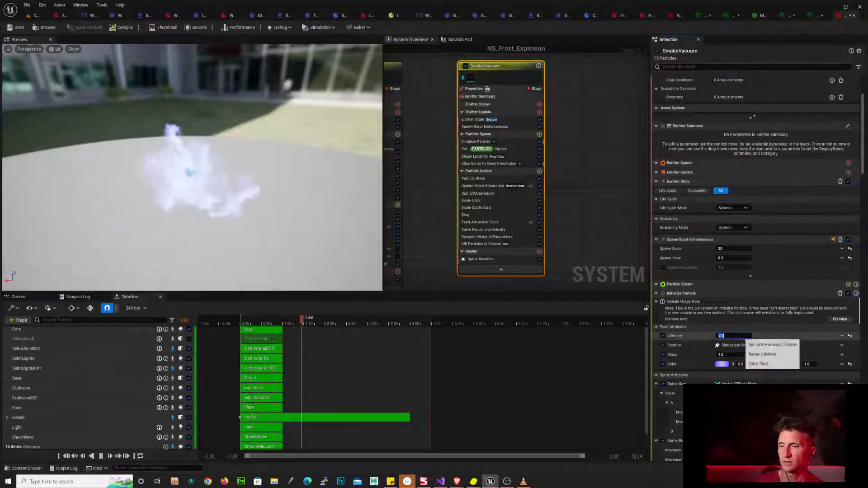
text(3)
key(Return)
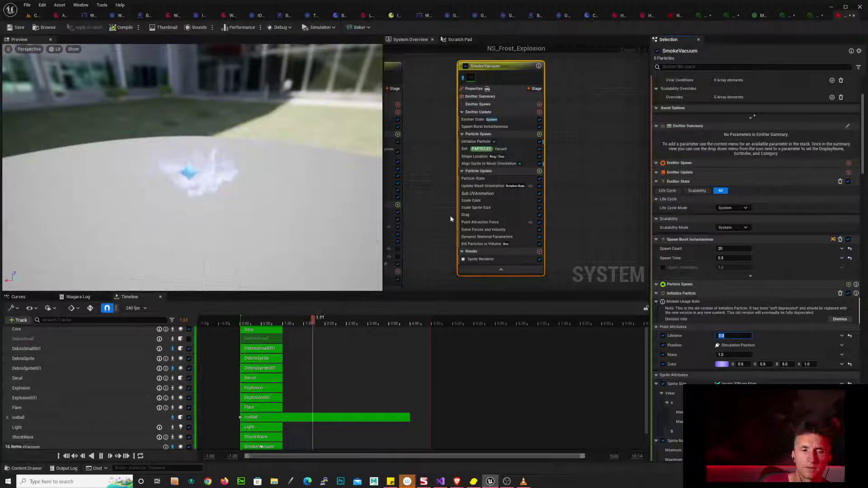
- Set the Point Attraction Force's Attraction Strength range to a minimum of 100 and a maximum of 200
drag(238, 229, 313, 193)
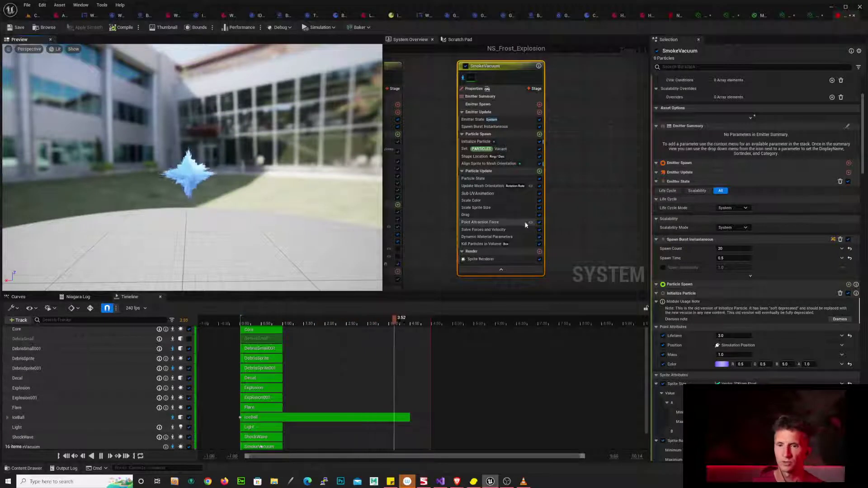
click(498, 222)
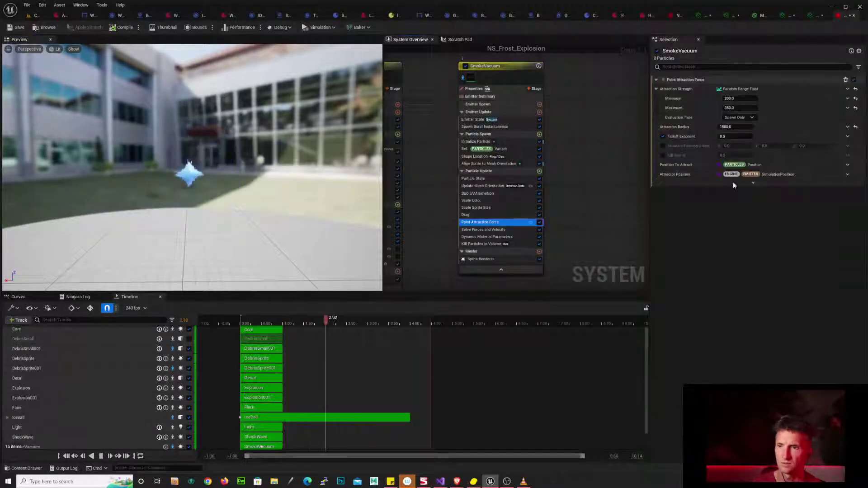
click(739, 98)
text(100)
click(747, 108)
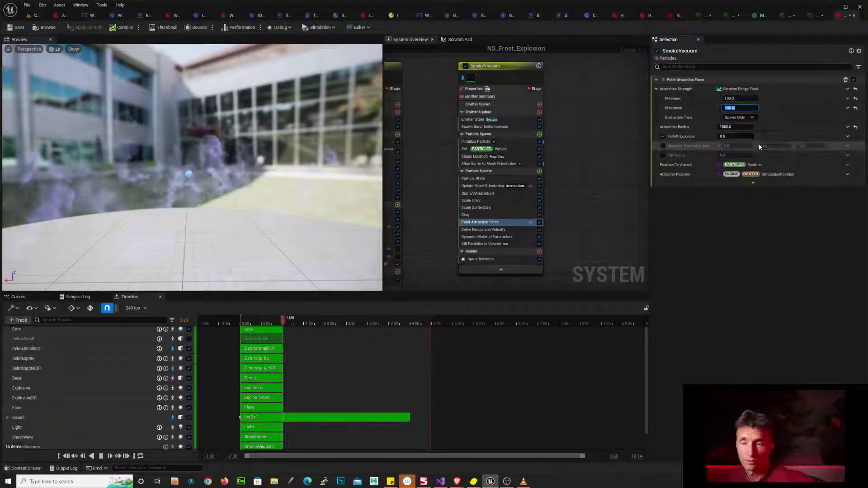
- Set the Attraction Strength range to a minimum of 200 and a maximum of 350
click(750, 99)
text(200)
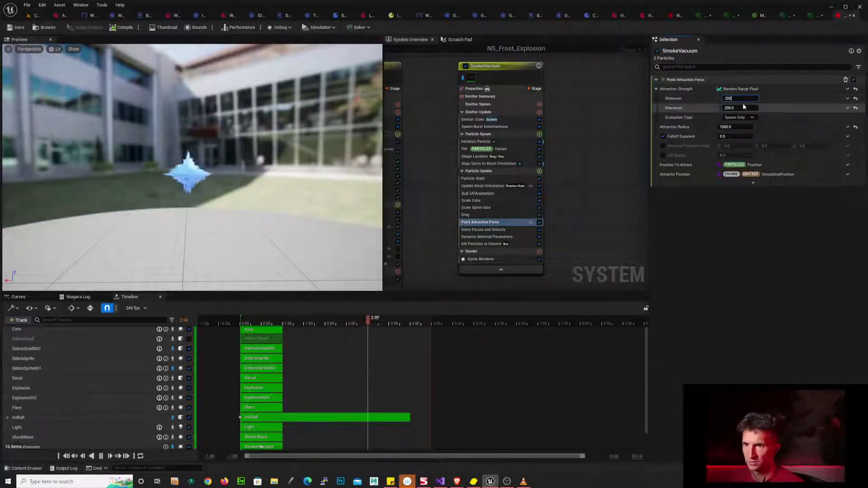
click(752, 108)
text(350)
key(Return)
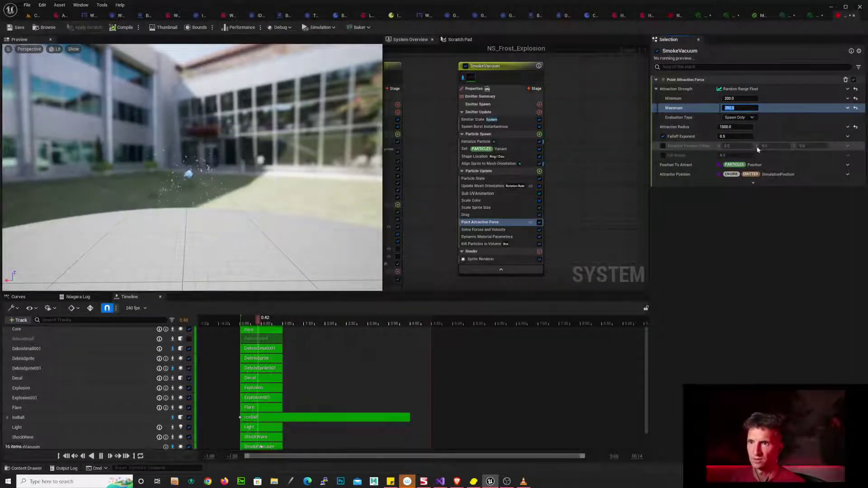
- Move the Scale Color Alpha key with value 0.5 to time 0.15
click(511, 201)
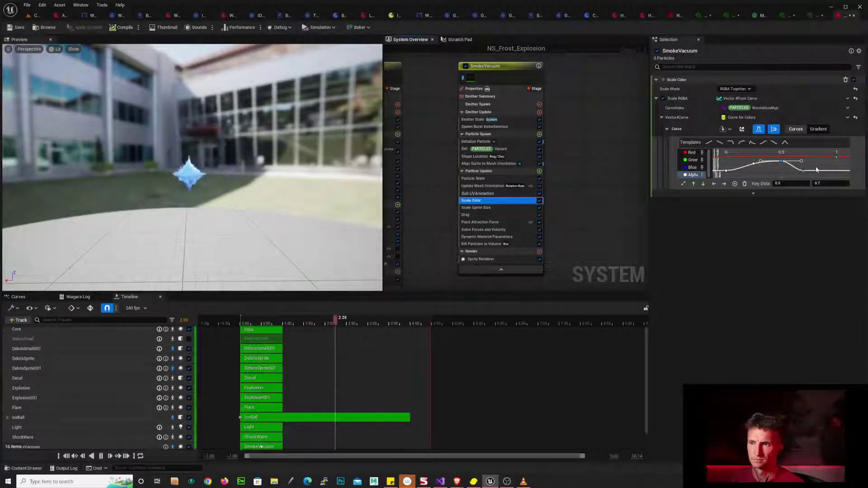
drag(744, 172, 760, 164)
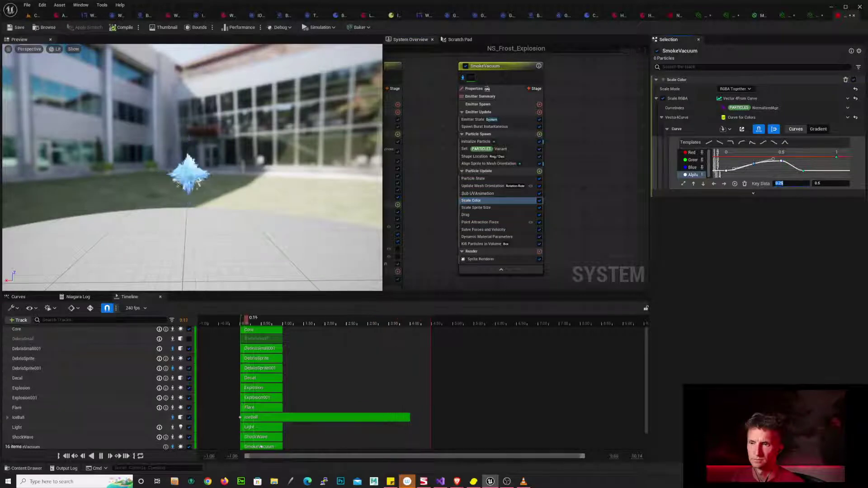
text(0.15)
key(Return)
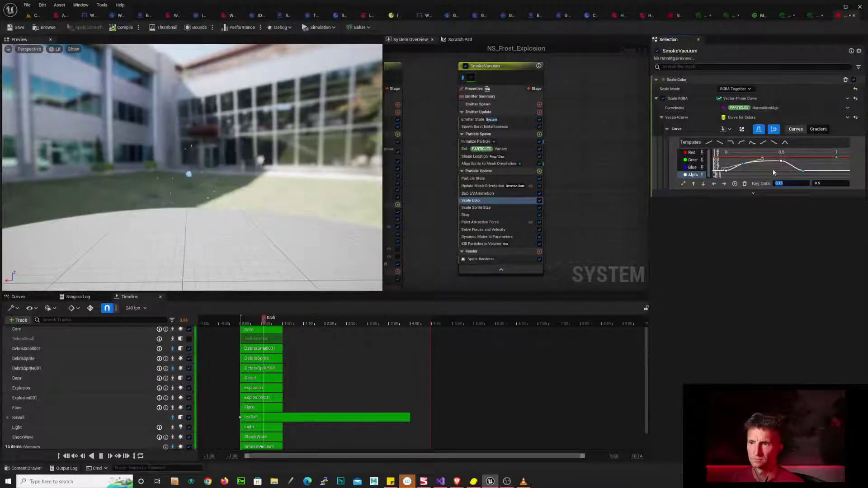
- Move the Scale Color Alpha key with value 0.7 to time 0.35
click(781, 161)
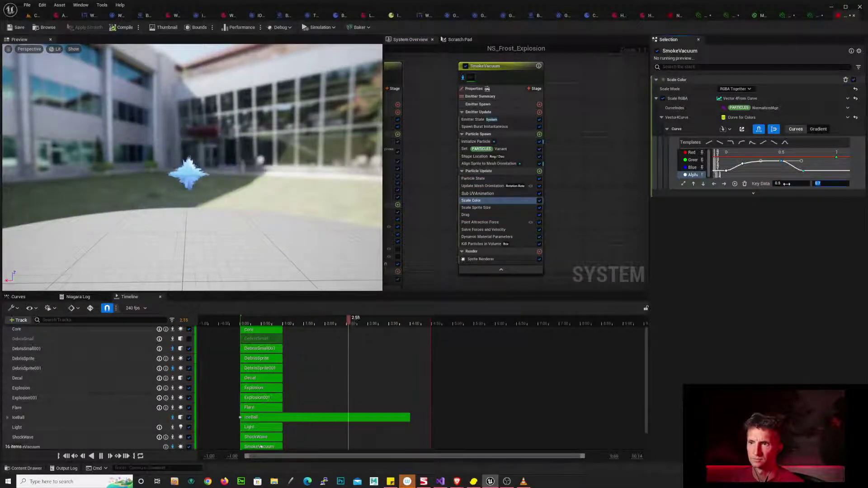
click(808, 186)
text(.3)
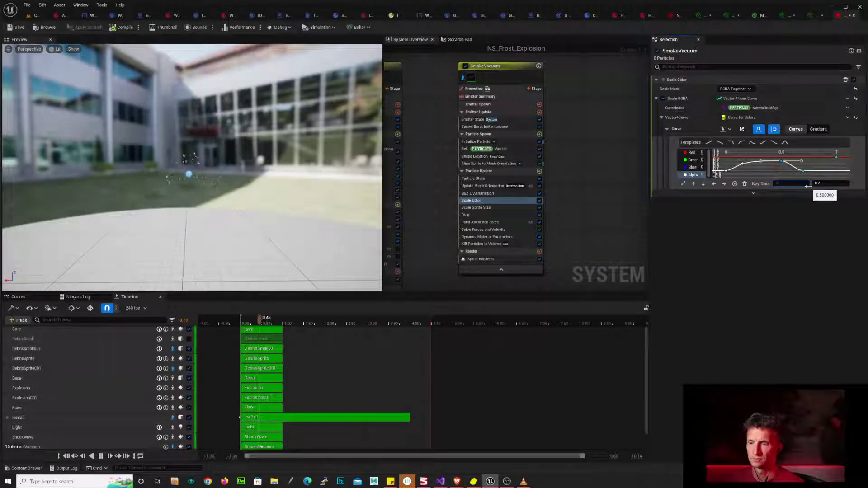
text(5)
key(Return)
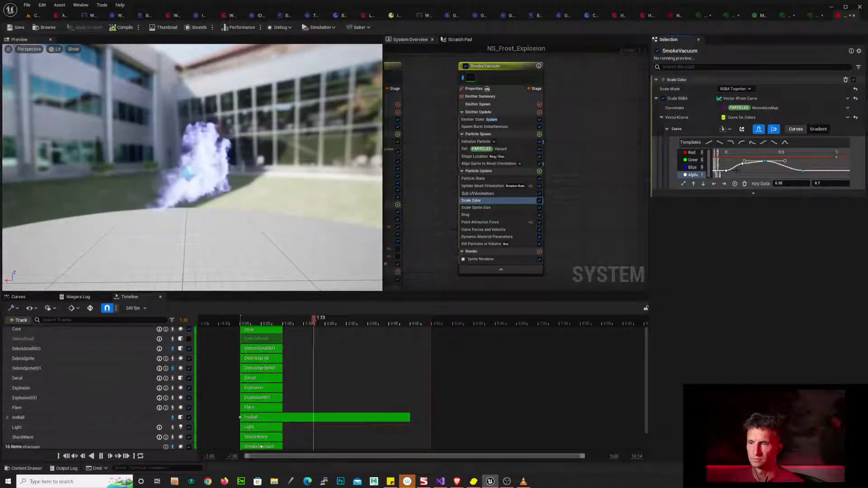
- Move the Alpha curve's zero-value end key to time 0.5
click(743, 164)
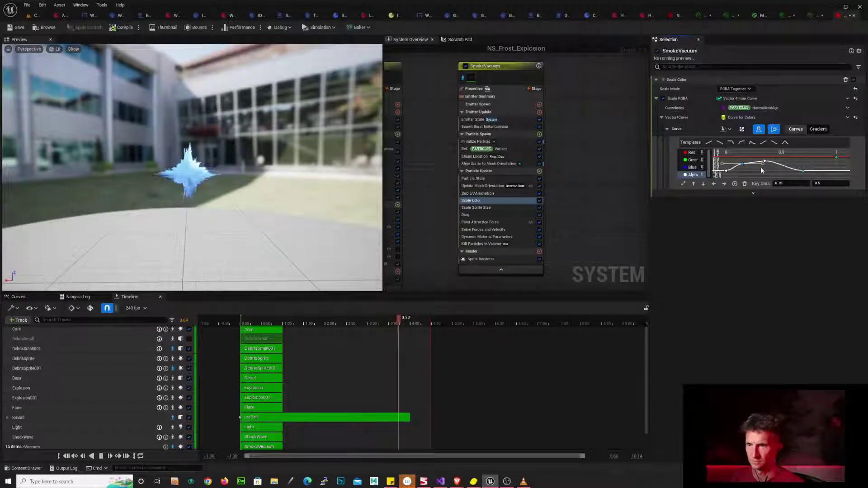
mouse_move(764, 163)
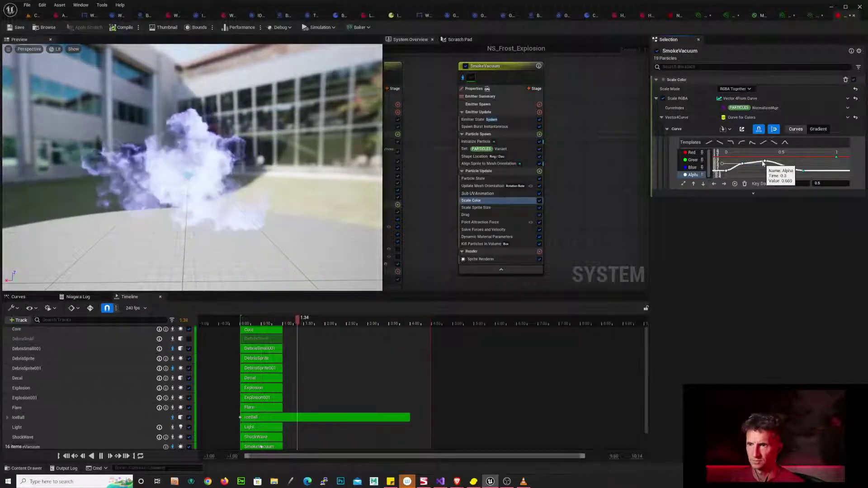
click(803, 171)
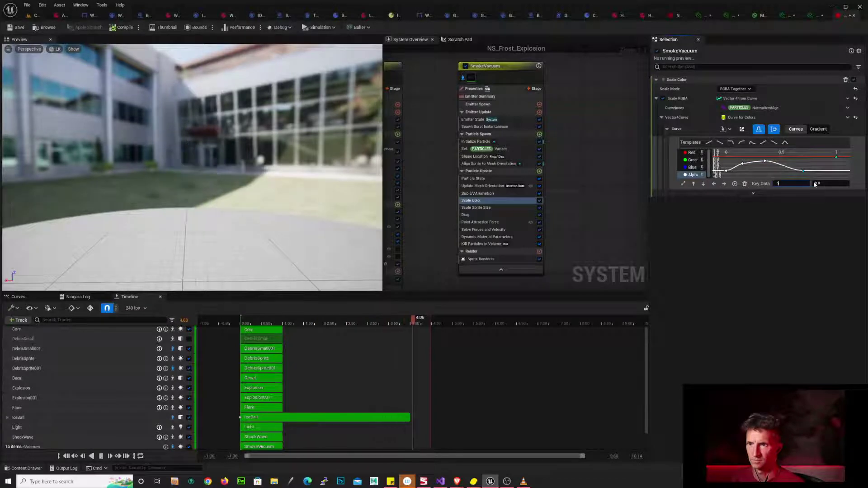
key(Return)
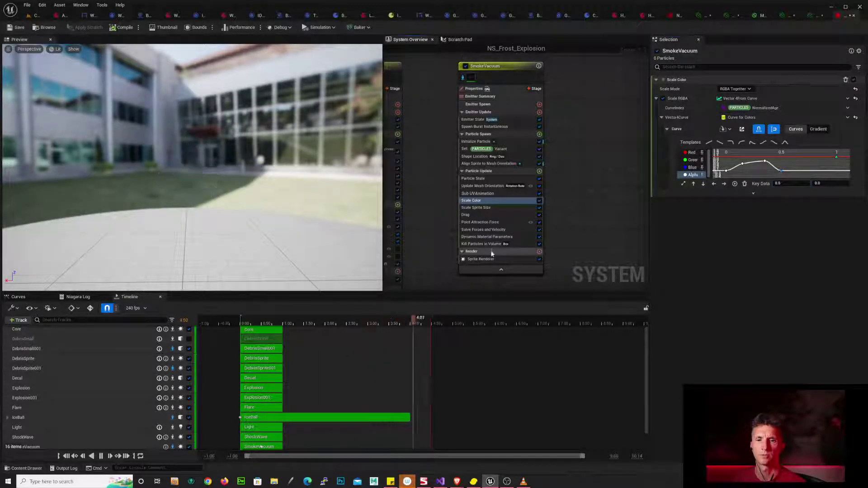
- Set the Kill Particles in Volume module's kill shape to Sphere with a radius of 10
click(510, 245)
click(733, 89)
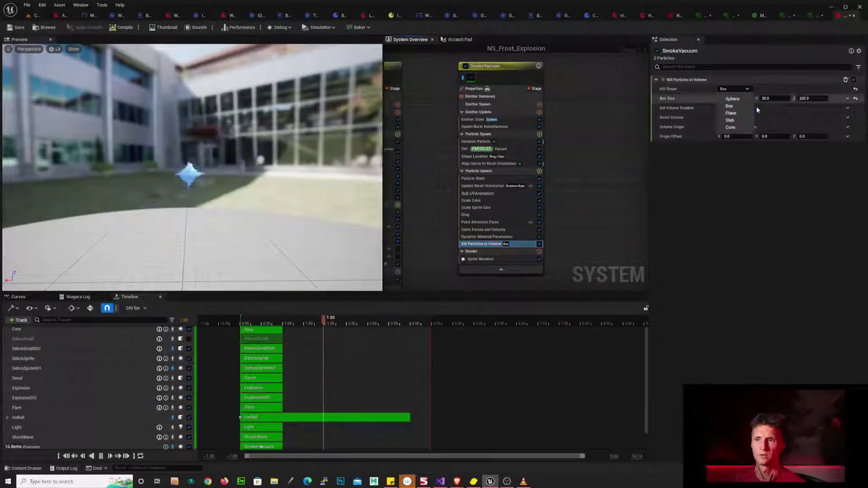
click(742, 100)
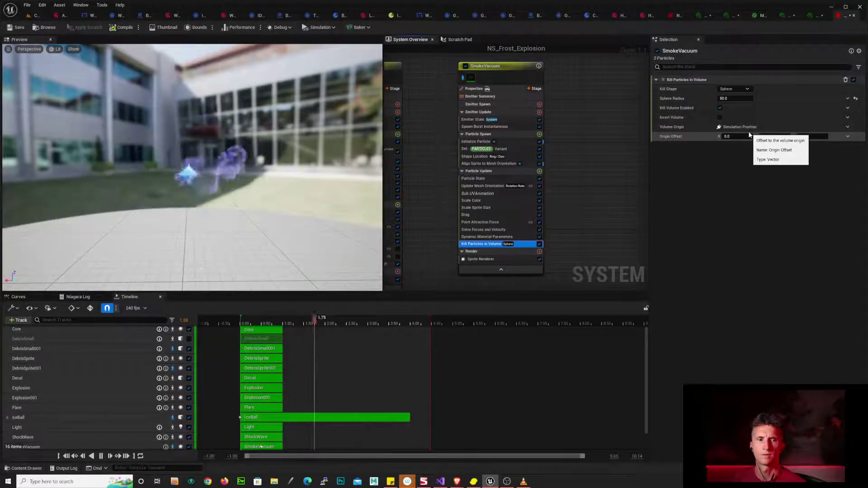
click(732, 98)
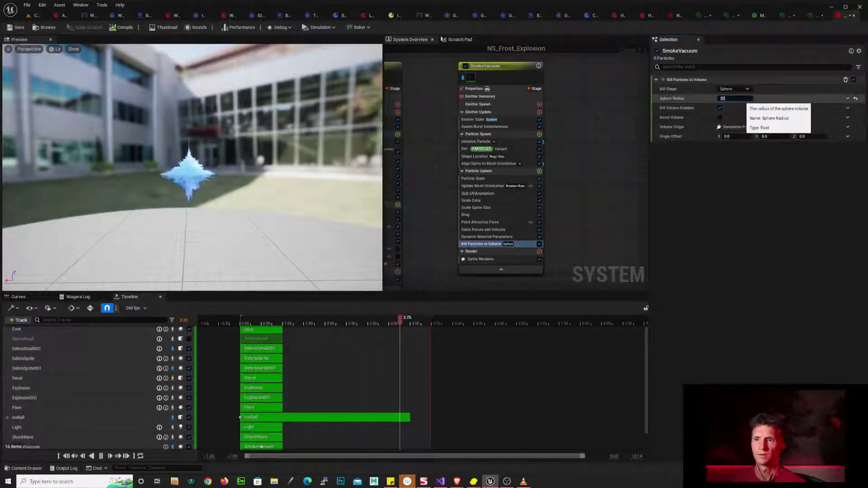
text(20)
key(Return)
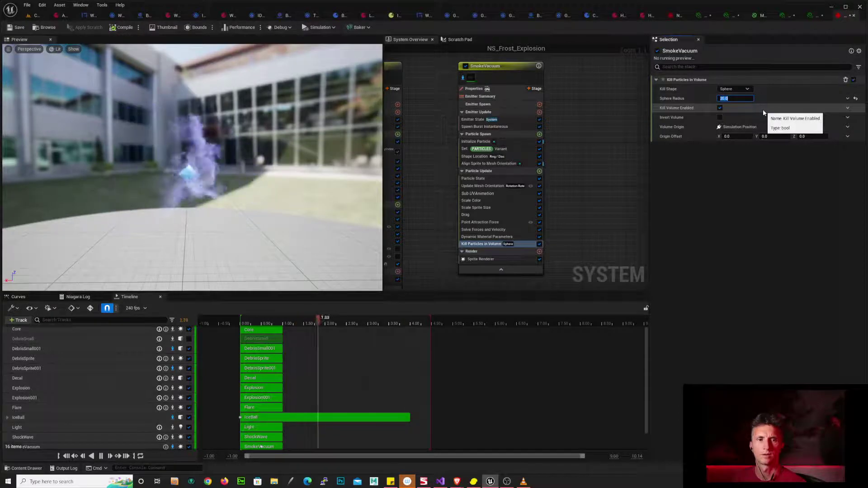
text(1)
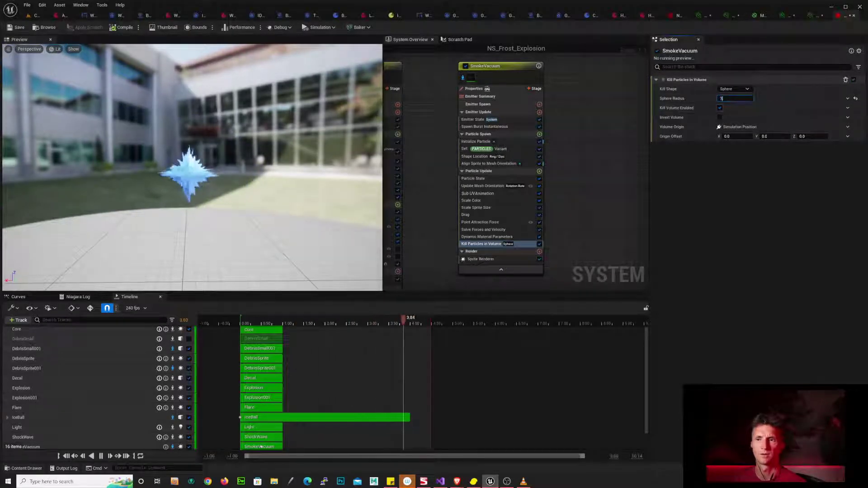
text(0)
key(Return)
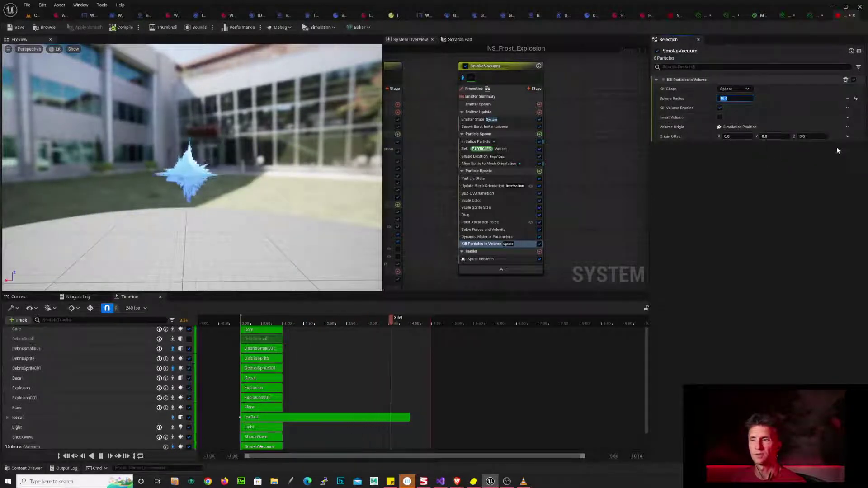
- Switch to the Vimeo reference, replay the Frost Grenade VFX explosion to study its smoke, and return to the Niagara editor
key(alt+Tab)
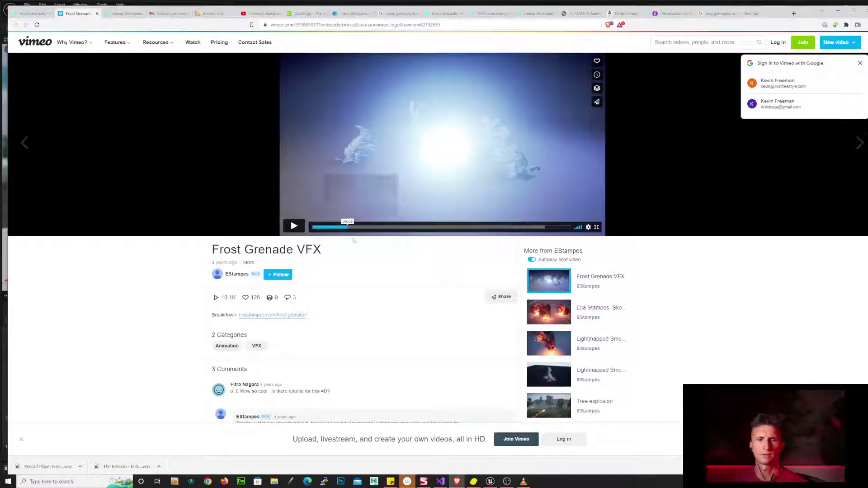
click(326, 228)
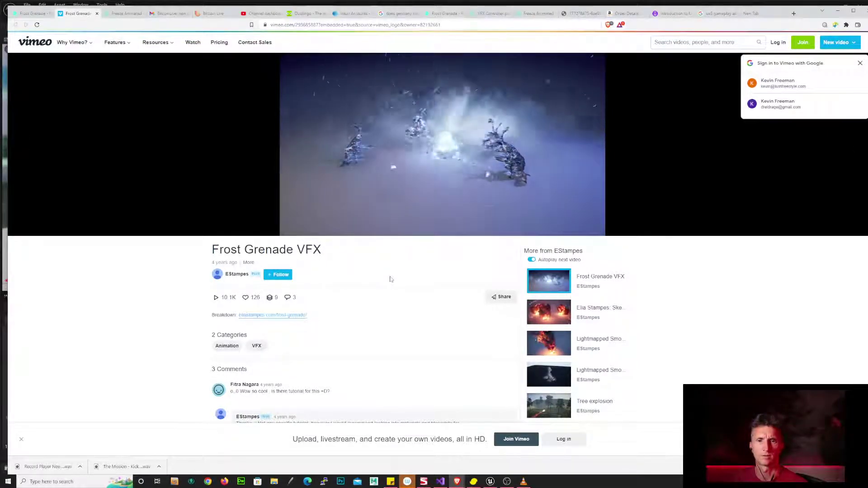
click(543, 127)
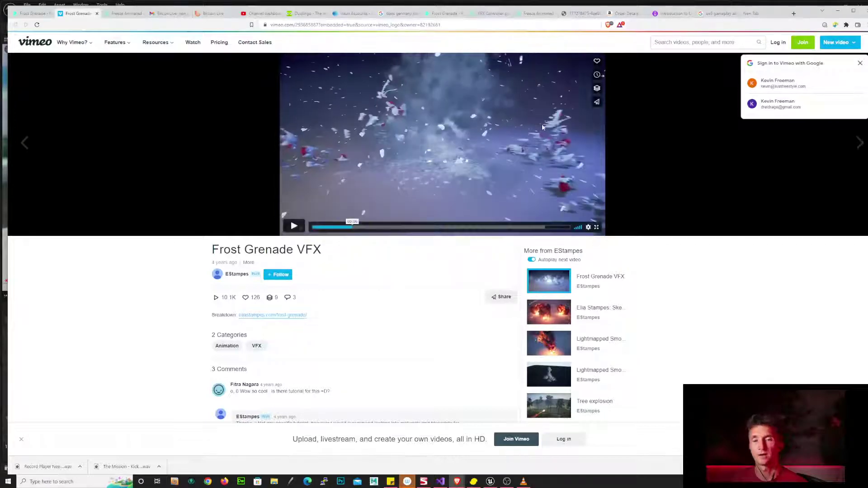
key(alt+Tab)
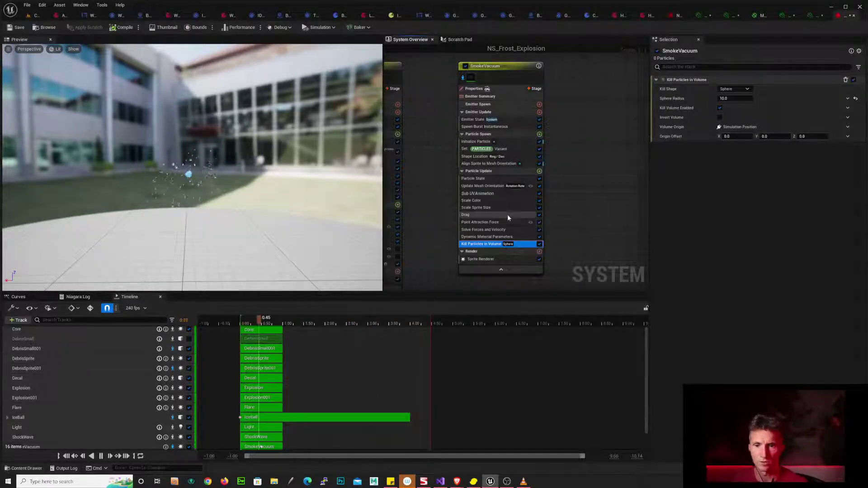
- Set the Scale Color Alpha curve's end key to time 1 and value 1
click(520, 201)
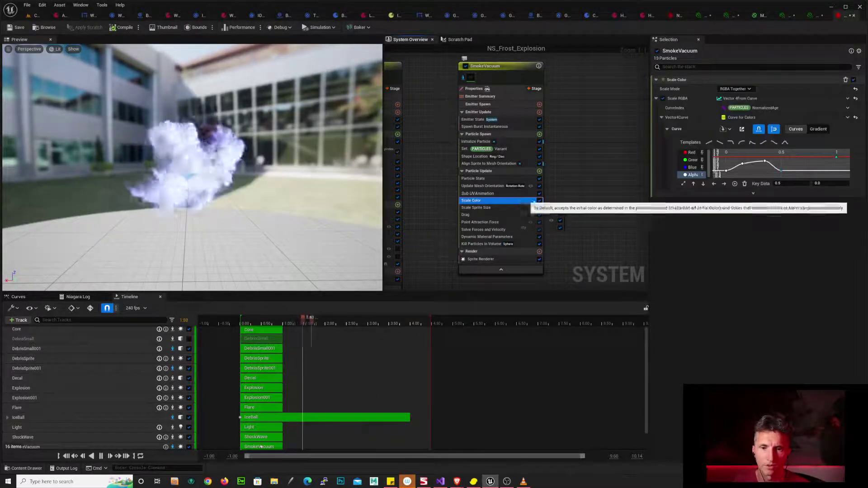
click(781, 171)
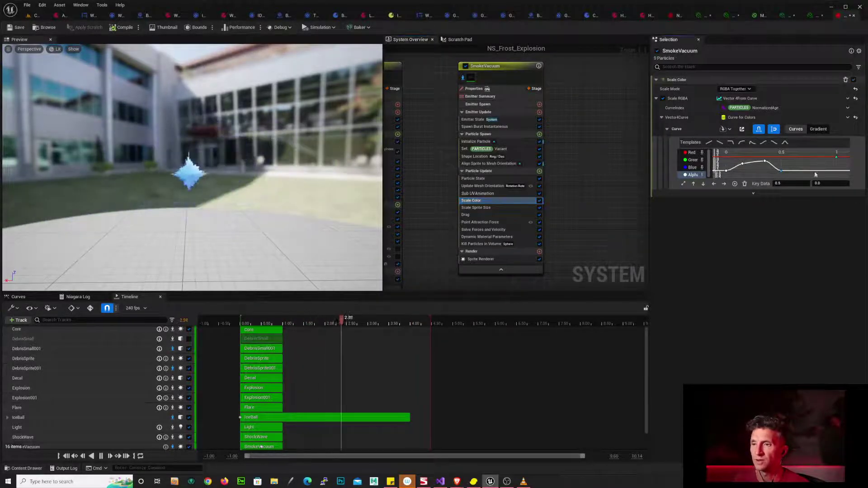
text(1)
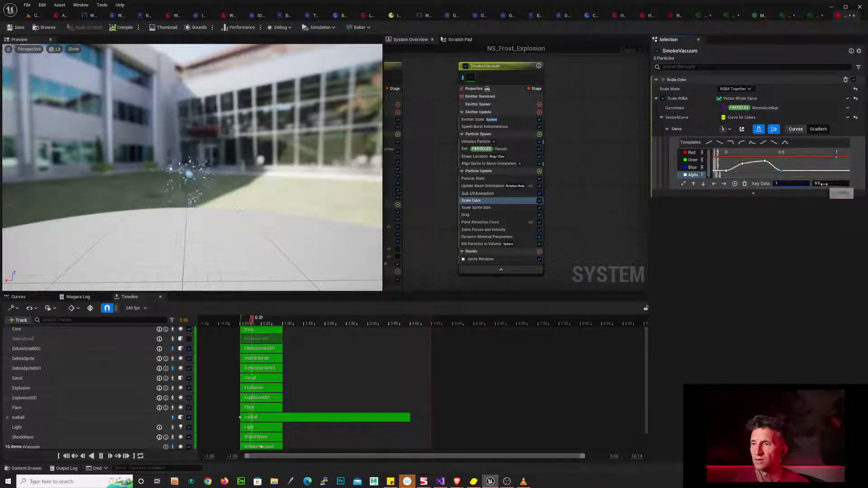
click(827, 184)
text(1)
key(Return)
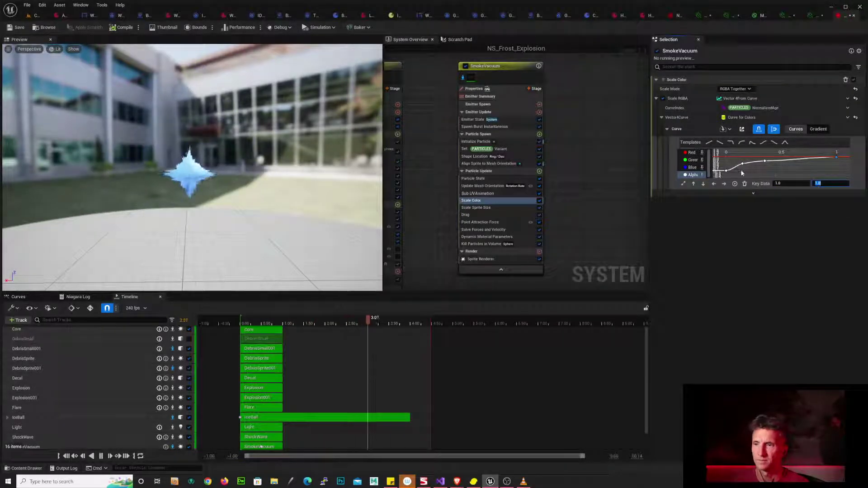
- Delete the Alpha key at time 0.15 and move the key with value 0.7 to time 0.5
drag(770, 170, 765, 167)
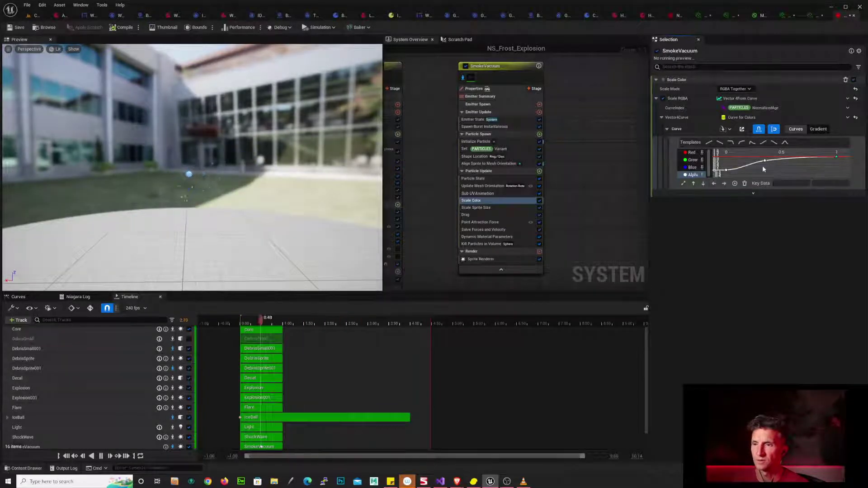
click(765, 161)
click(795, 183)
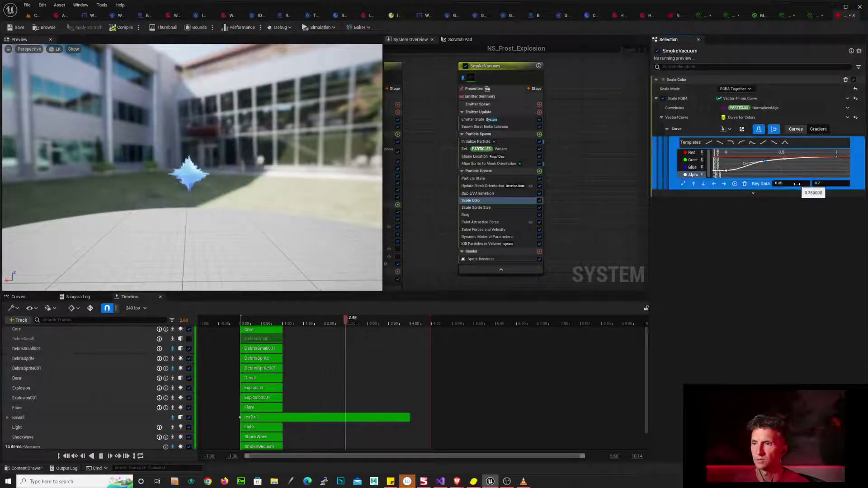
text(.5)
key(Return)
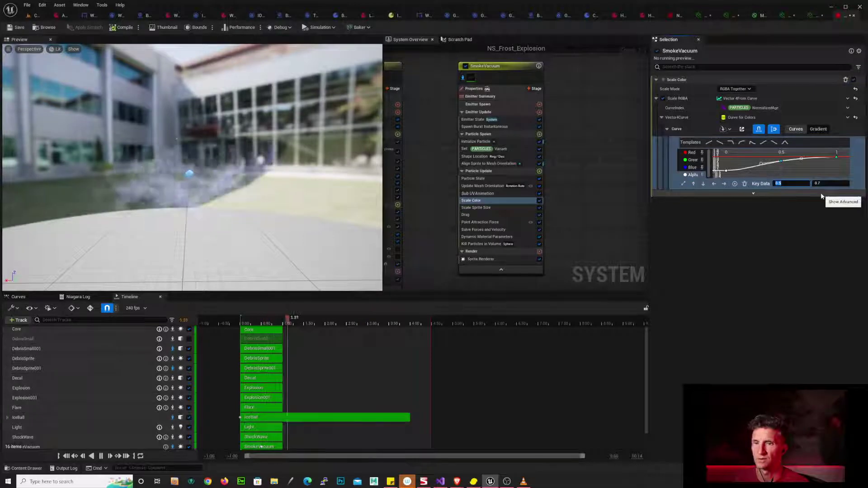
- Try moving the Scale Sprite Size curve's zero-value end key to time 0.5, and return it to time 1
click(506, 208)
click(838, 156)
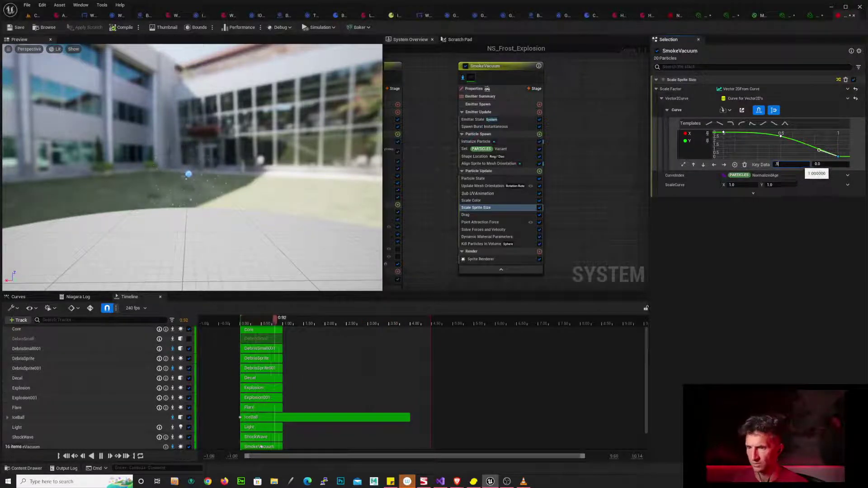
key(Return)
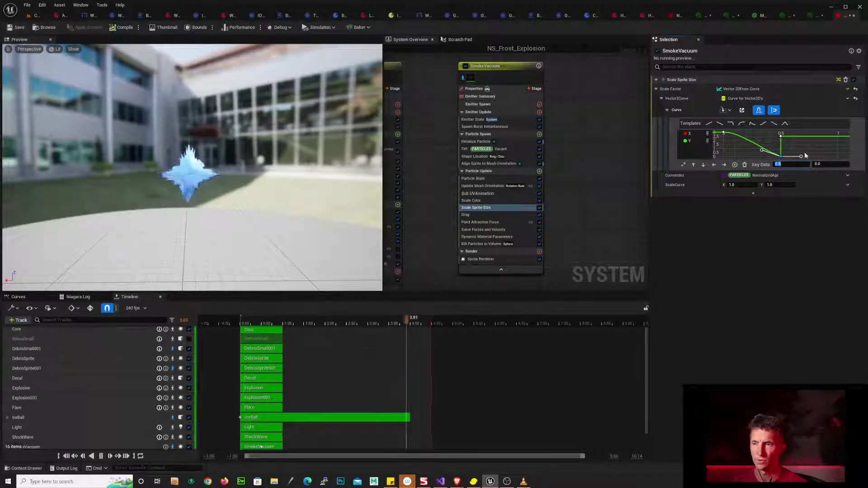
text(.5)
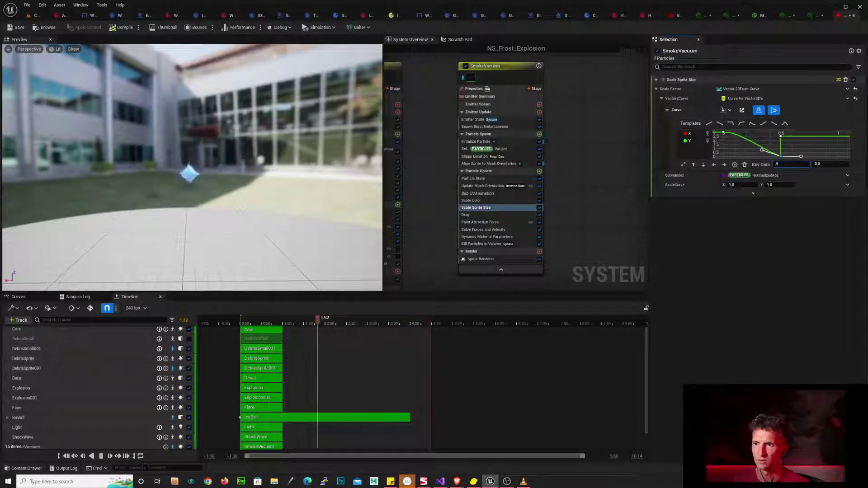
key(Return)
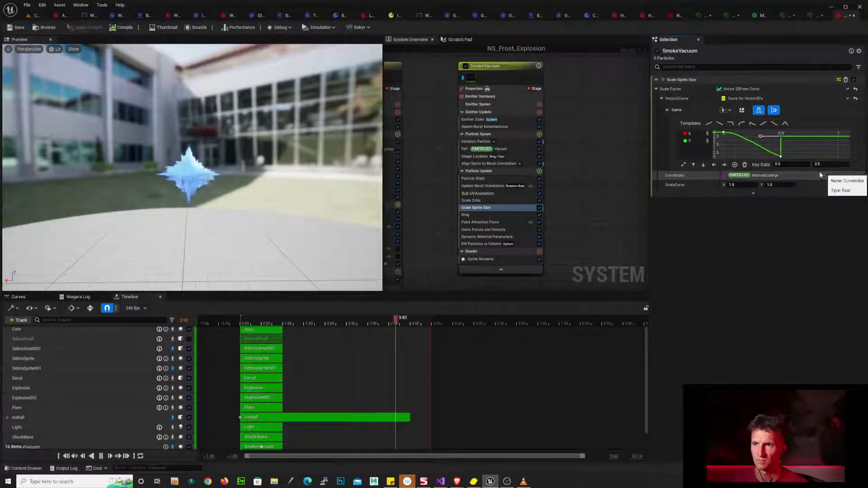
drag(773, 160, 772, 161)
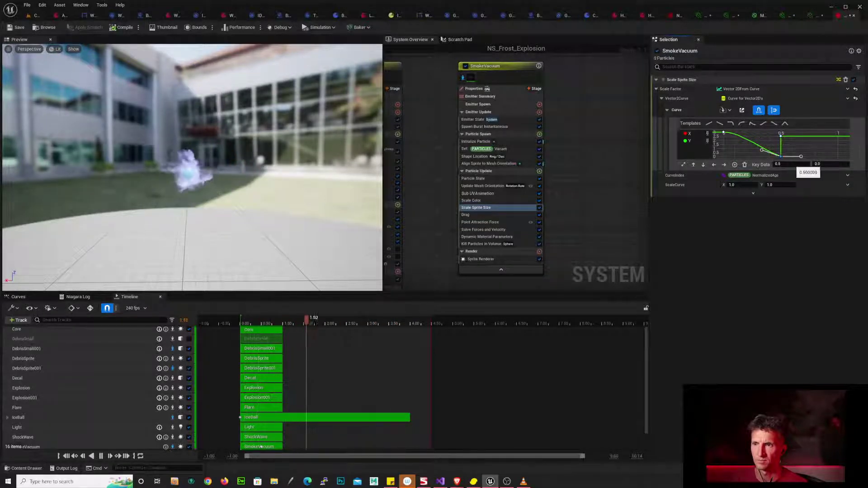
key(Return)
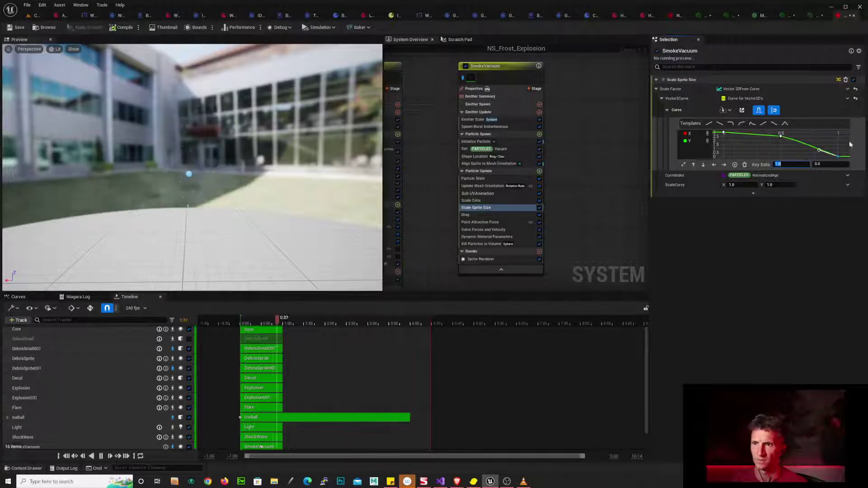
- Move the Scale Sprite Size key with value 2.5 to time 0.3 and the zero-value end key to time 0.5
click(776, 154)
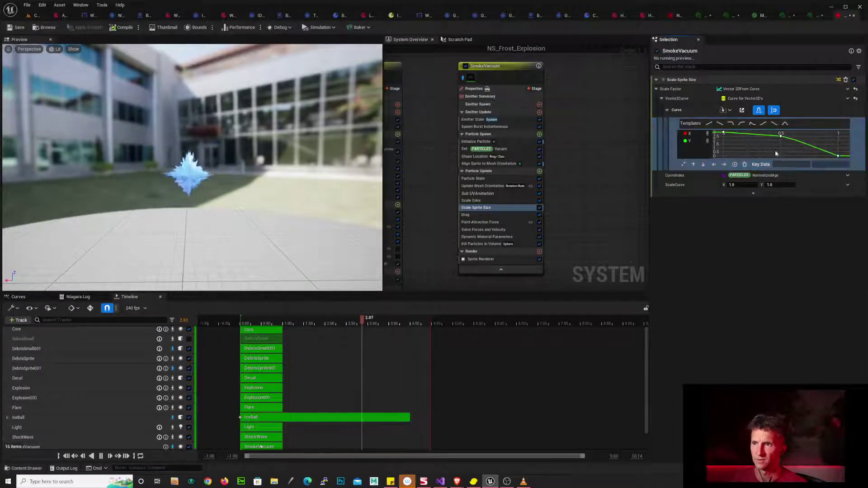
drag(807, 128, 807, 129)
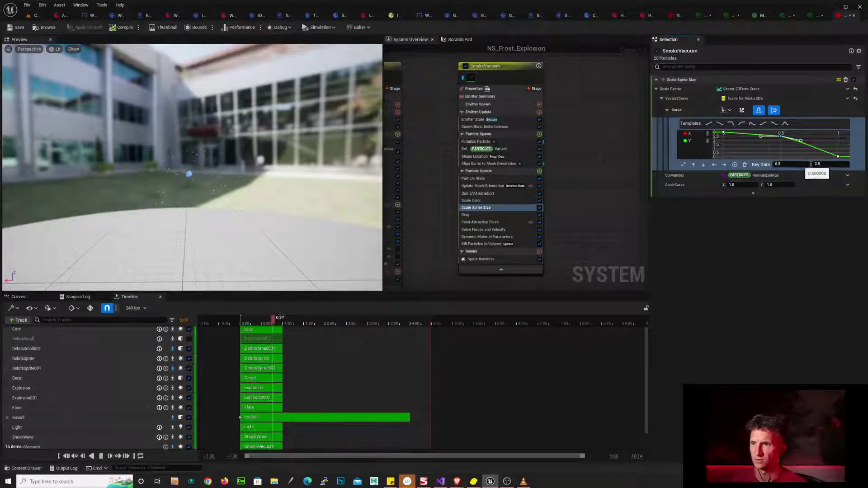
click(807, 165)
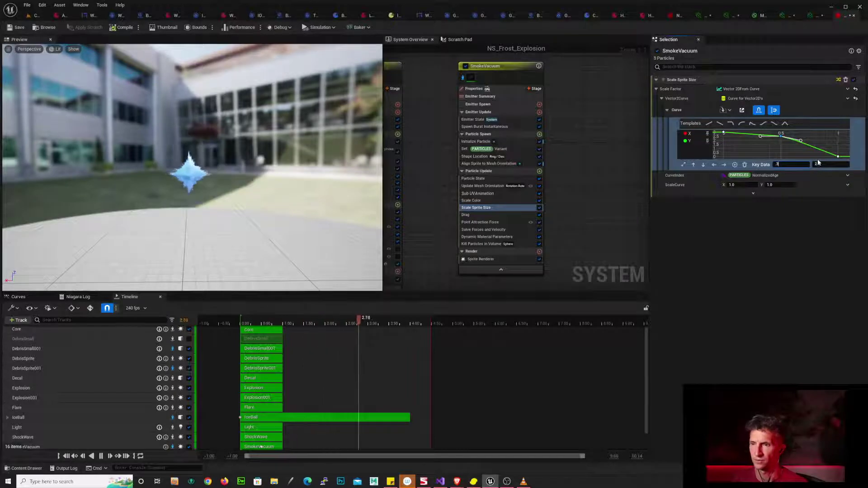
key(Return)
drag(829, 150, 847, 164)
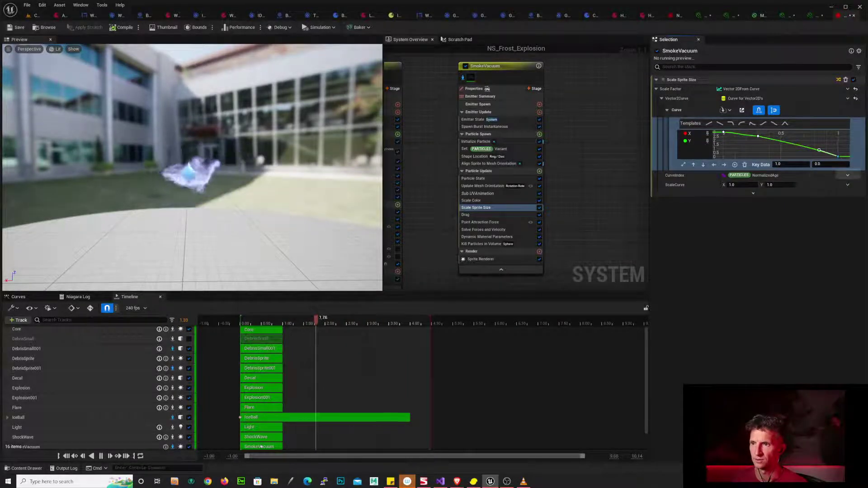
key(BackSpace)
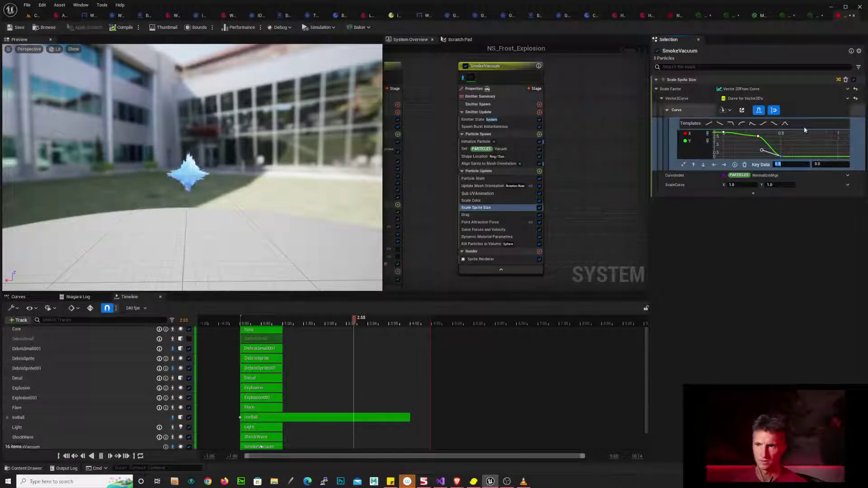
- Steepen the tangent of the Scale Sprite Size key at time 0.3 and set its value to 2
click(758, 135)
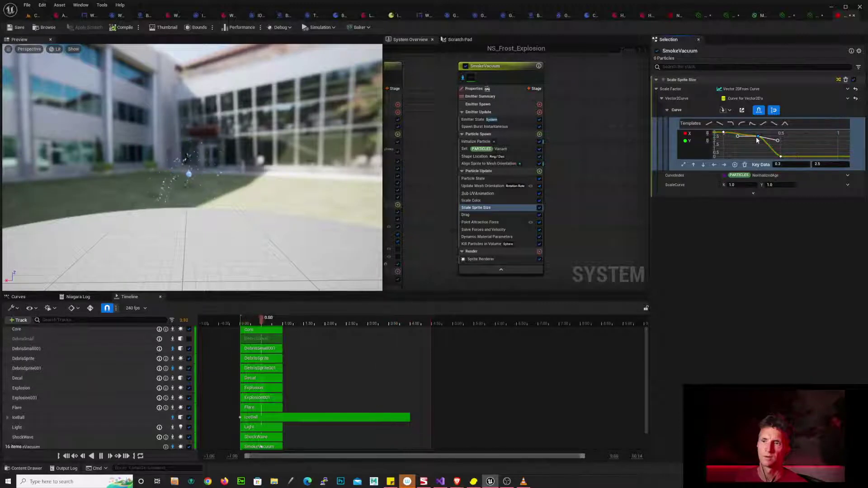
right_click(758, 140)
click(778, 201)
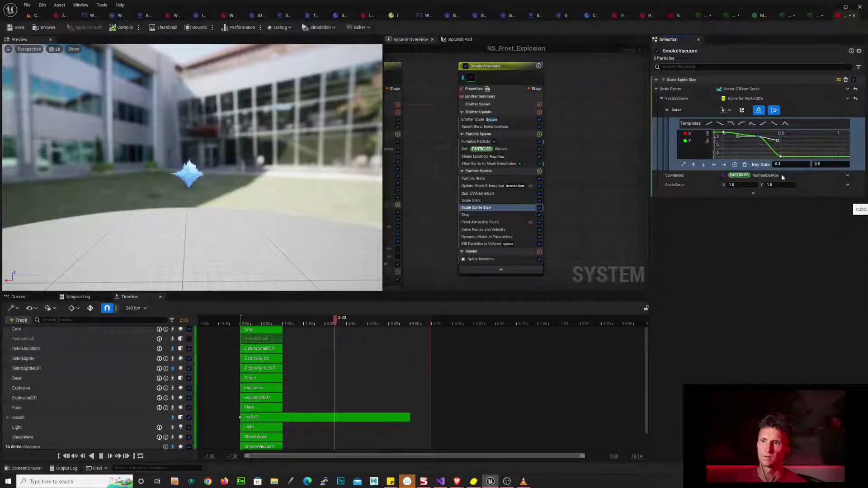
drag(778, 140, 776, 144)
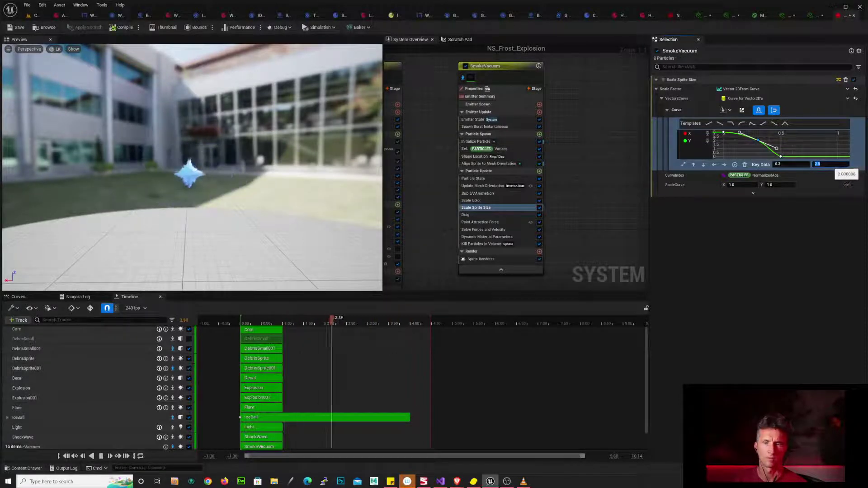
click(816, 164)
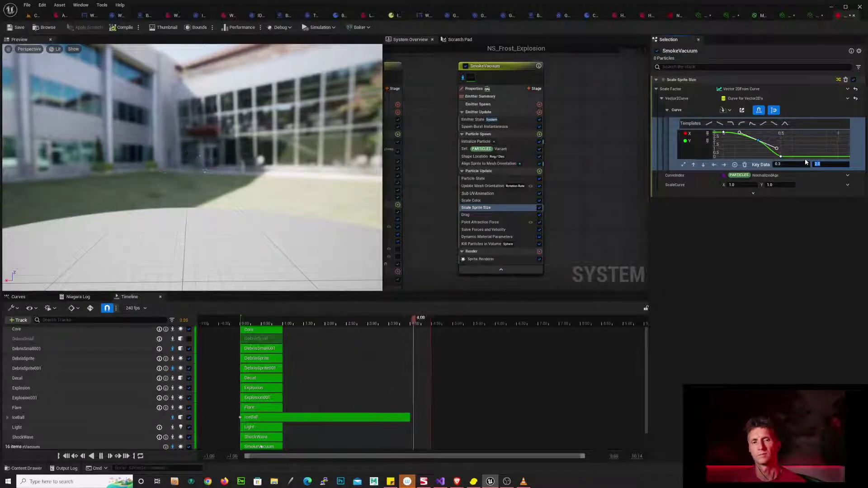
- Select the whole SmokeVacuum emitter and review its emitter state, burst spawn and Initialize Particle settings
click(543, 78)
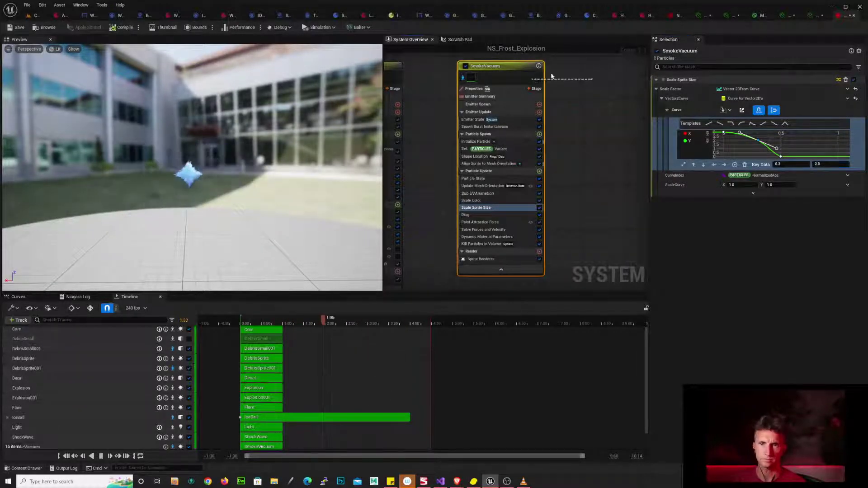
scroll(820, 185, down, 3)
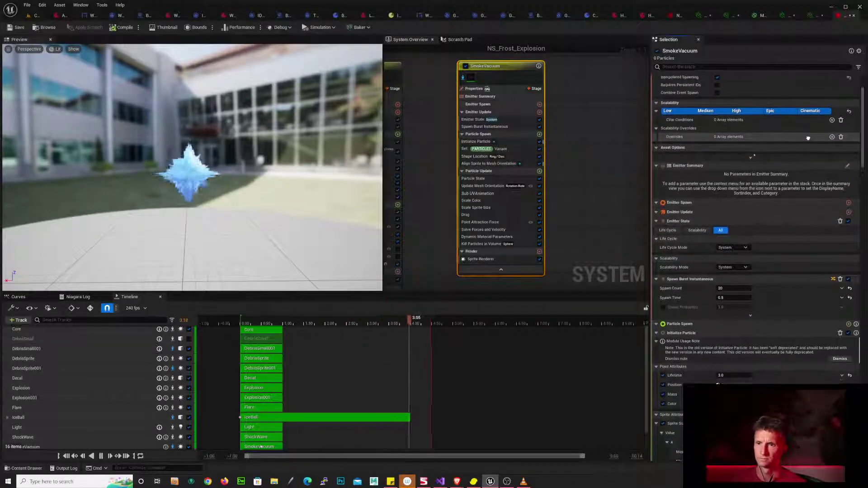
scroll(809, 131, down, 3)
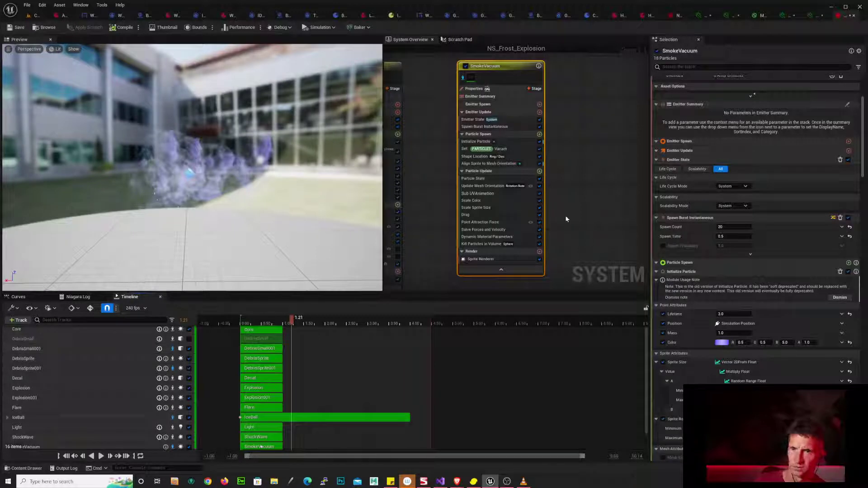
- Set SmokeVacuum's Life Cycle Mode to Self and its Loop Duration to 4, after trying 3
right_drag(537, 398, 491, 322)
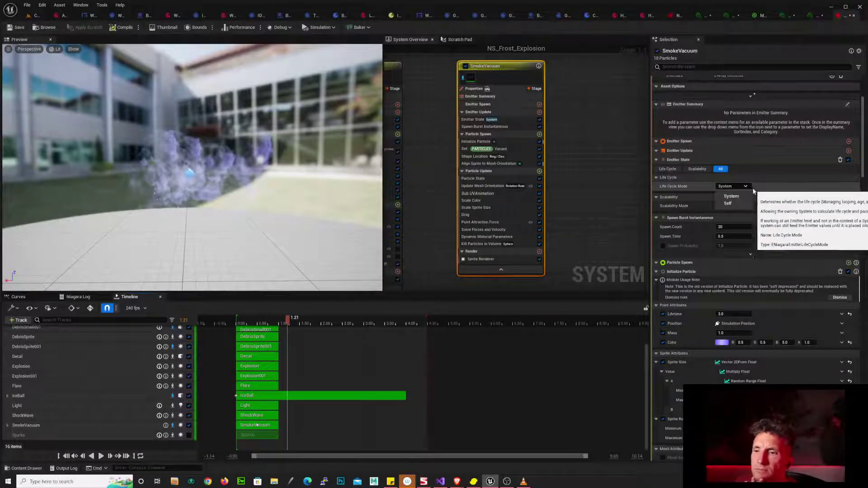
click(733, 186)
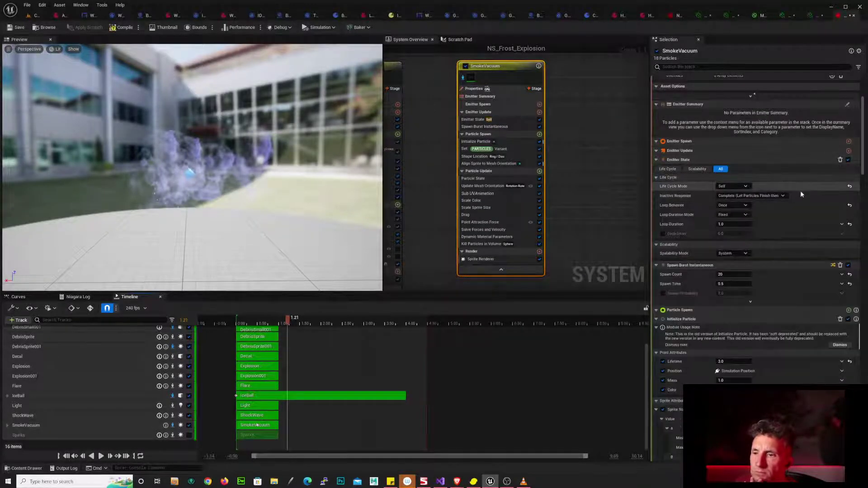
click(741, 224)
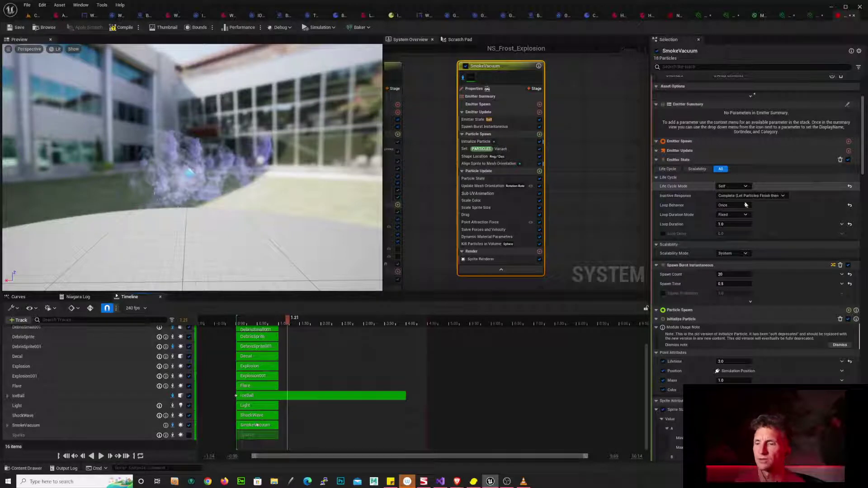
text(3)
key(Return)
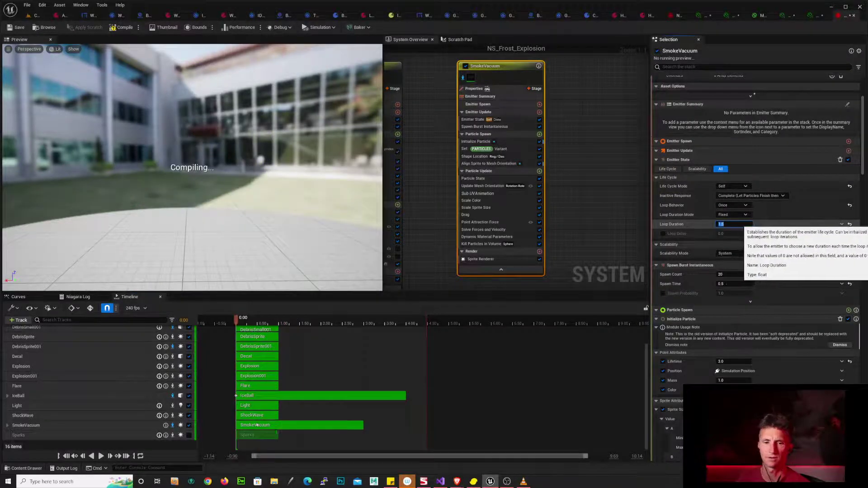
text(4)
key(Return)
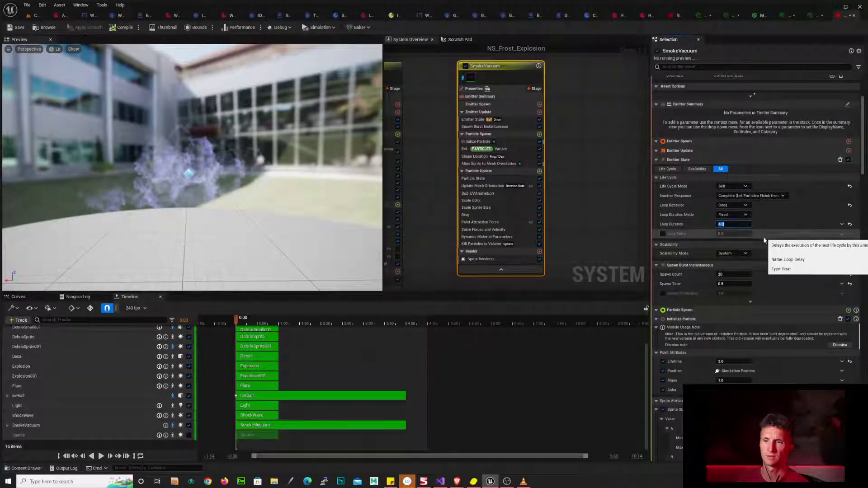
- Enable Loop Delay in SmokeVacuum's Emitter State, undoing the change once and restoring it
click(665, 234)
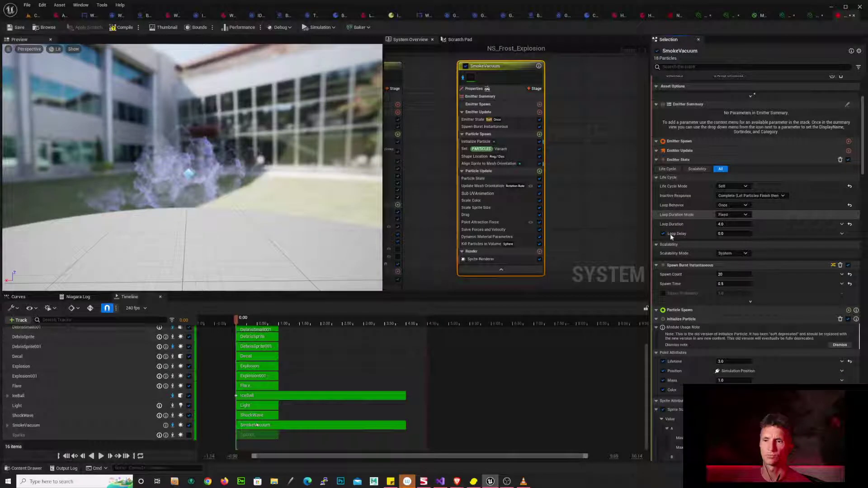
key(ctrl+z)
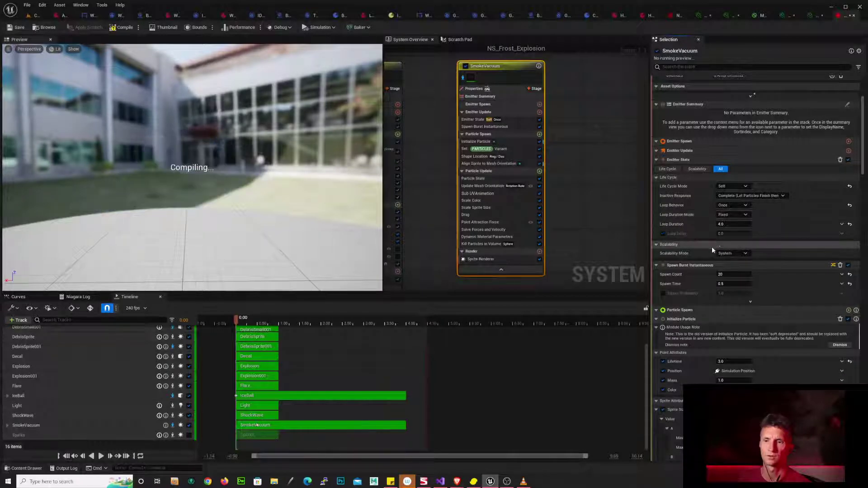
key(ctrl+z)
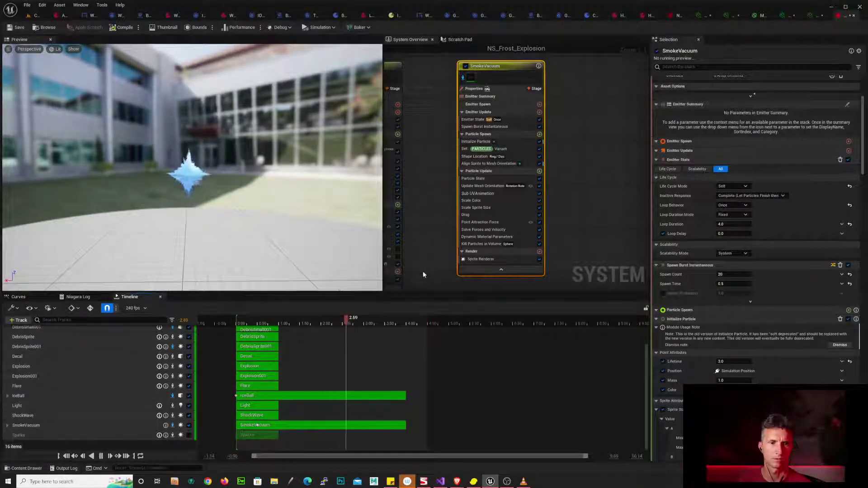
- Scrub the timeline from the burst to the end of SmokeVacuum's bar and review the emitter properties
key(space)
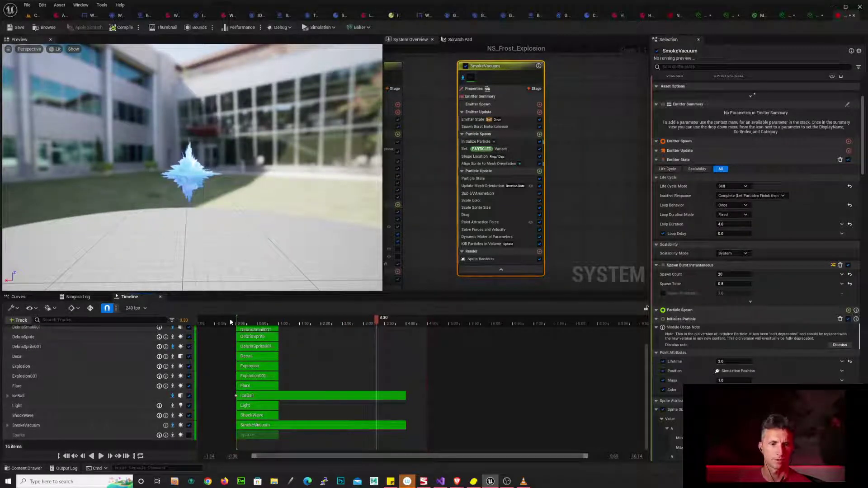
drag(230, 322, 251, 321)
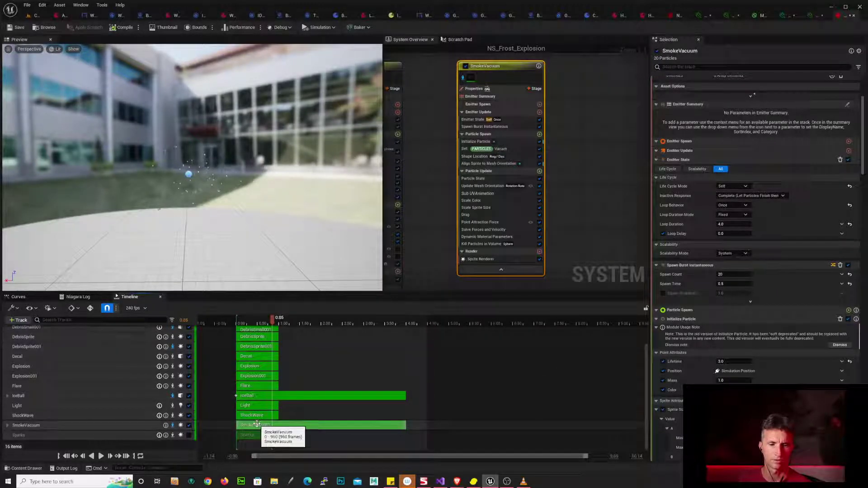
drag(272, 318, 407, 316)
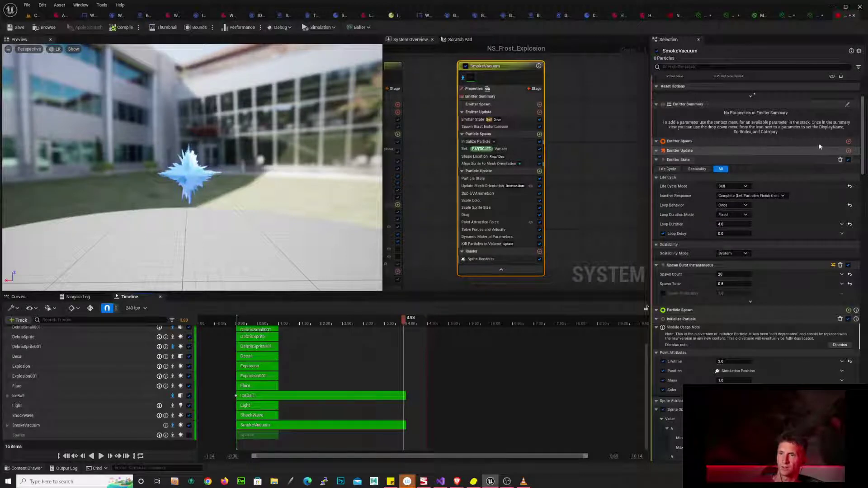
scroll(814, 254, up, 5)
right_drag(793, 139, 793, 263)
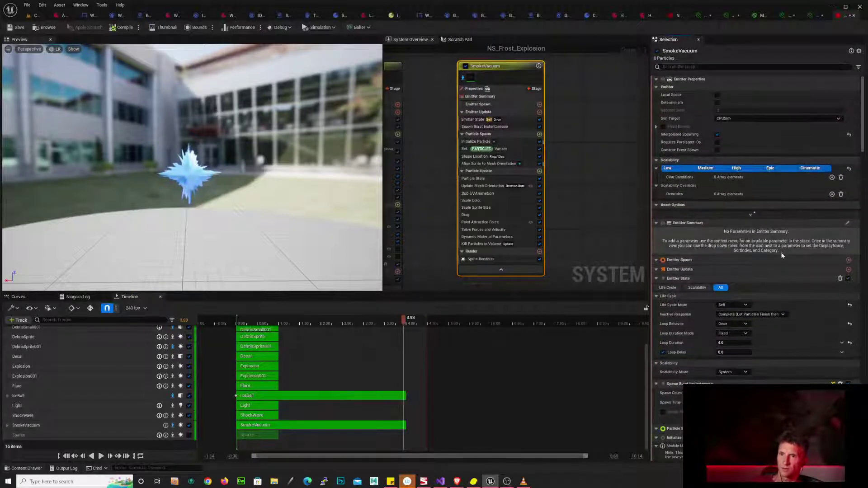
- Replace the Spawn Burst Instantaneous module in SmokeVacuum's Emitter Update with a Spawn Rate module
click(496, 127)
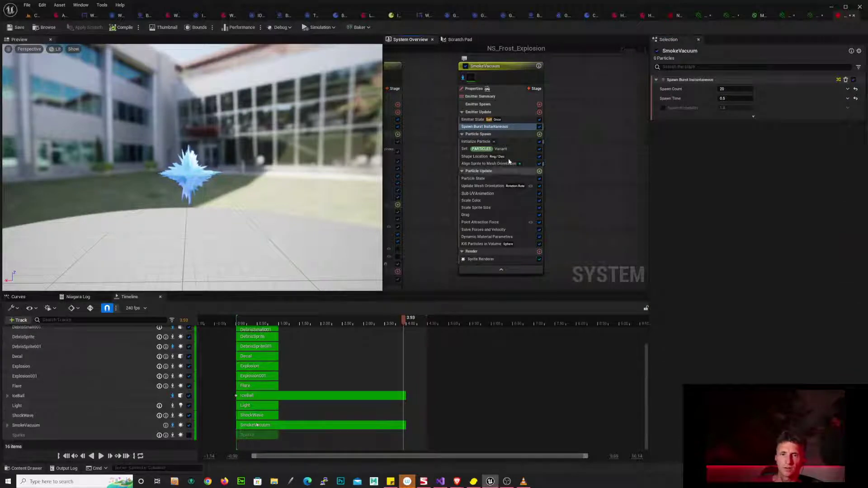
click(508, 120)
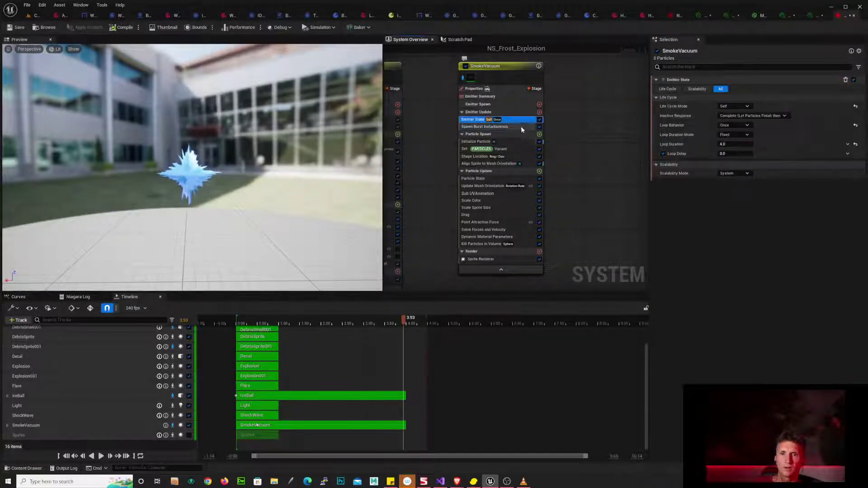
click(525, 127)
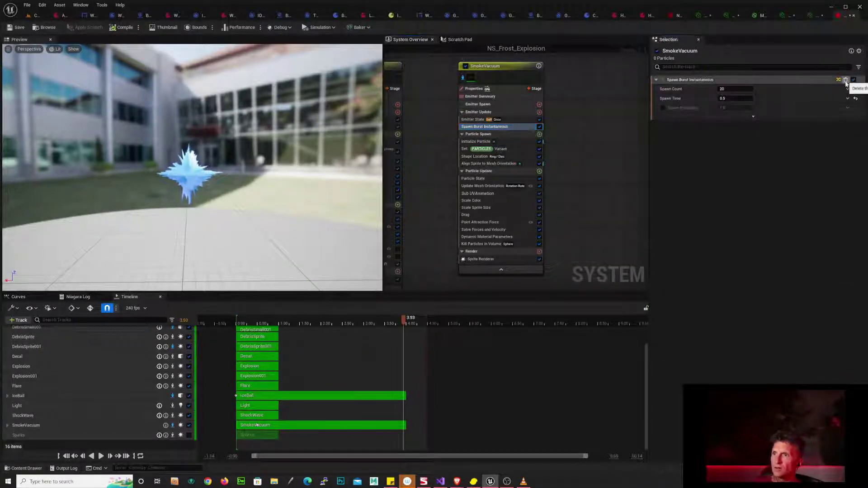
key(Delete)
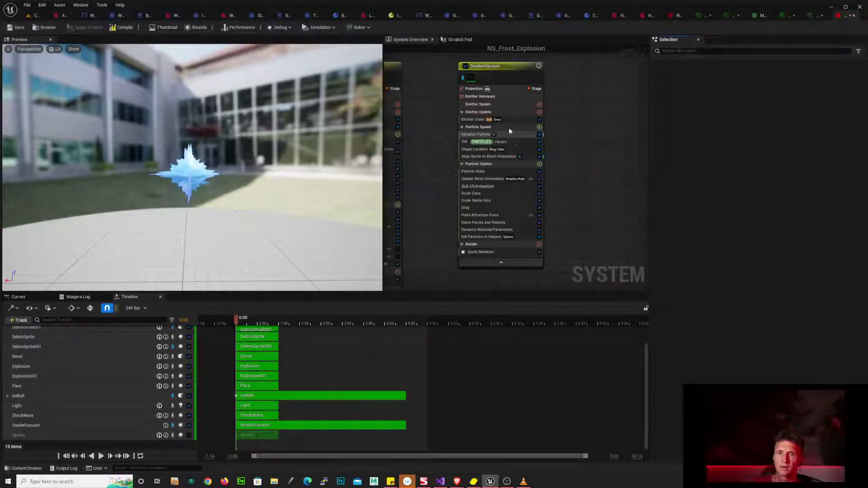
click(540, 113)
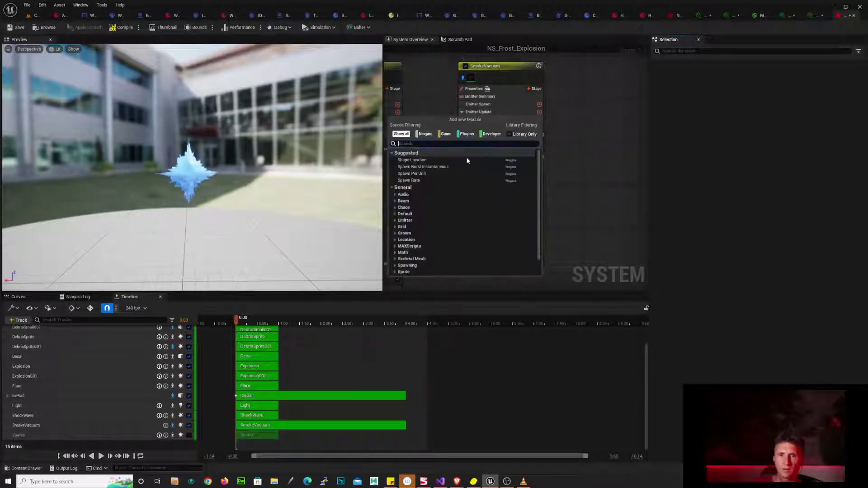
click(410, 181)
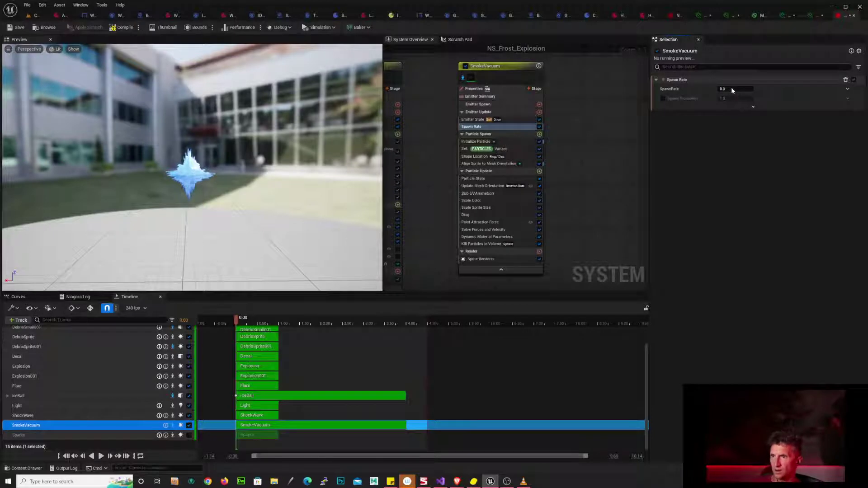
- Try SpawnRate values of 10 and 20 for SmokeVacuum and check the playback from a higher angle
click(729, 90)
text(5)
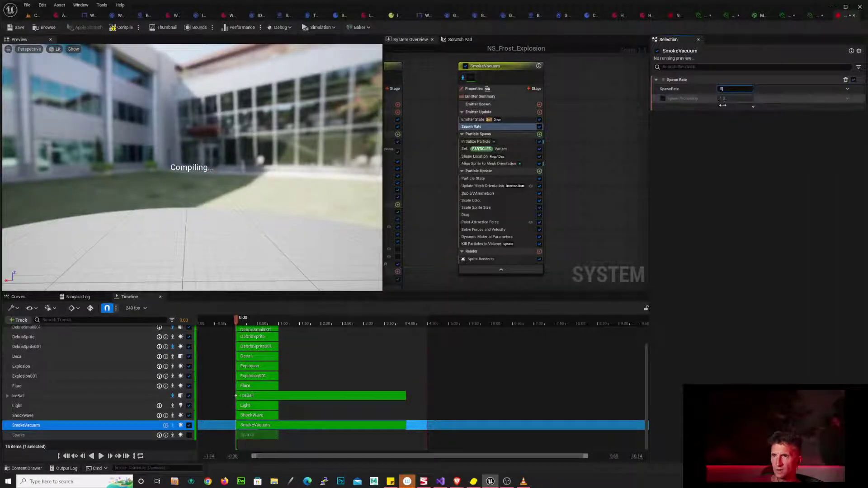
key(Return)
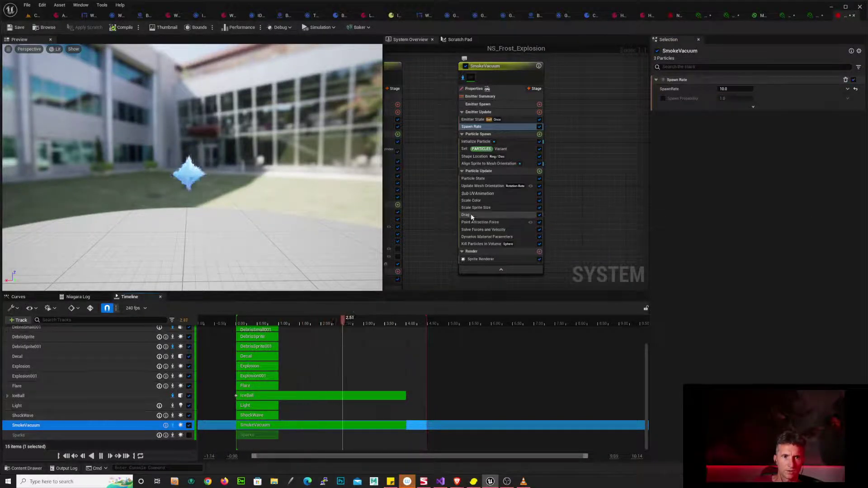
click(739, 89)
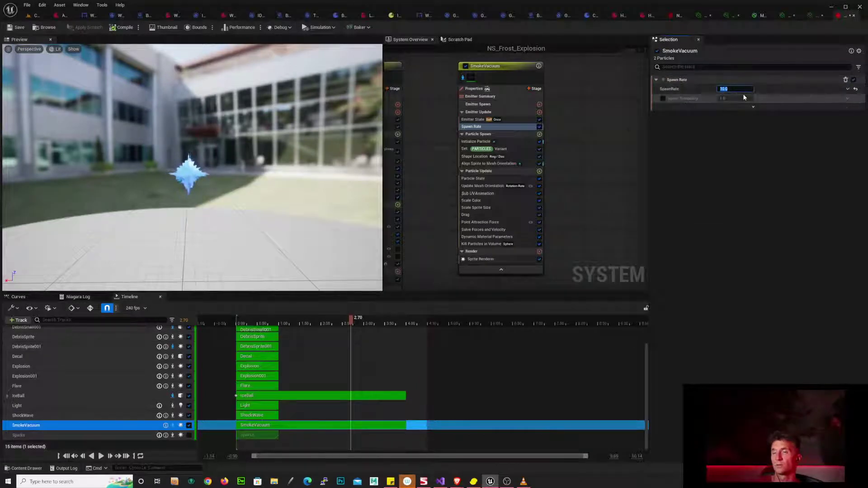
text(20)
key(Return)
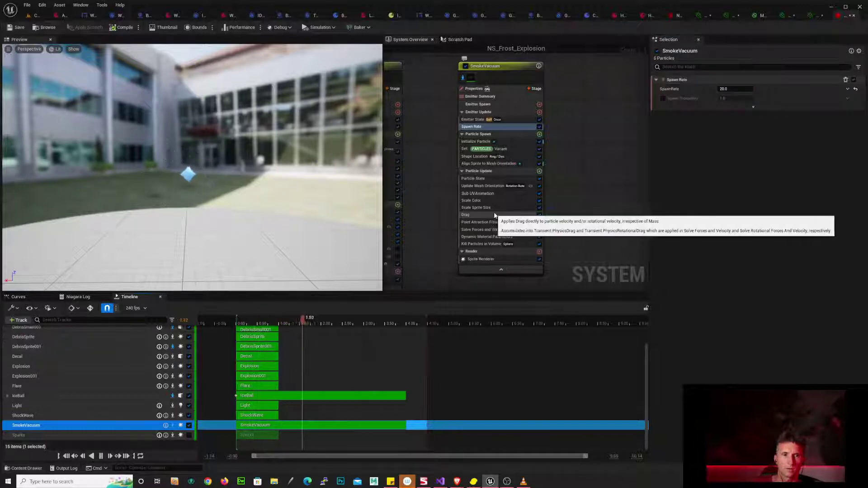
drag(317, 195, 303, 235)
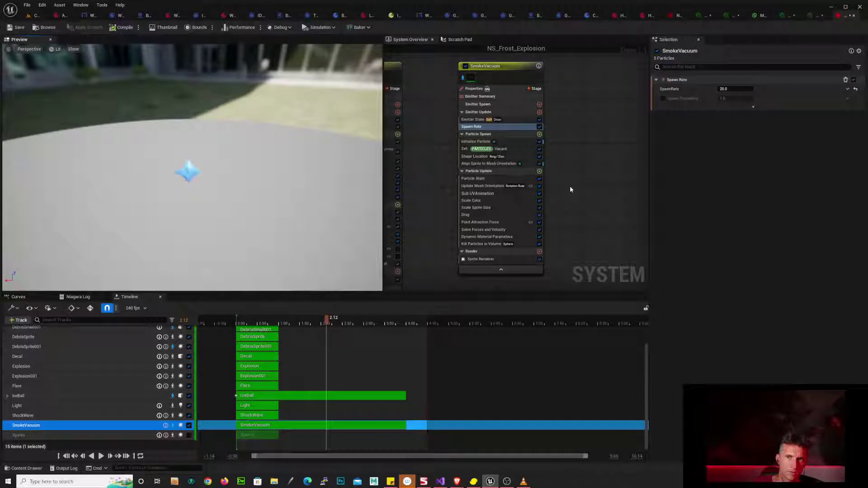
- Try a SpawnRate of 100 for SmokeVacuum, replay the effect and inspect the smoke from a lower angle
click(736, 89)
text(100)
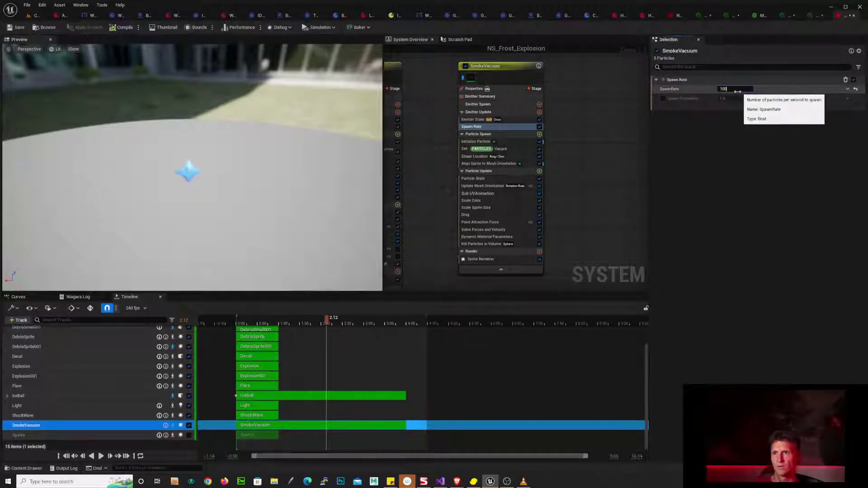
key(Return)
drag(230, 322, 225, 321)
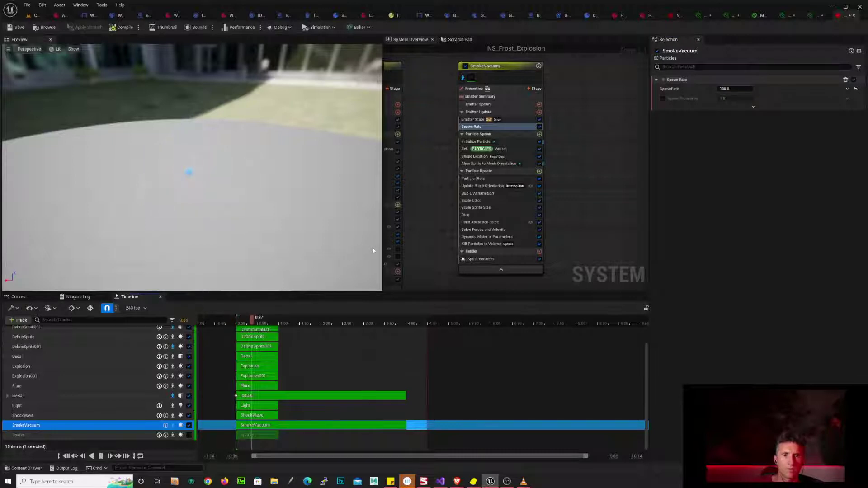
drag(264, 219, 335, 231)
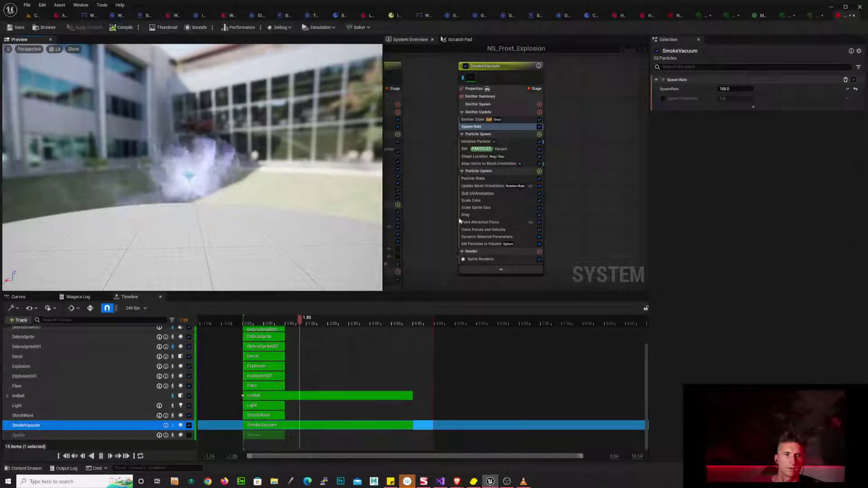
- Set SmokeVacuum's SpawnRate to 200 and inspect the smoke from above in the preview
click(740, 89)
text(200)
key(Return)
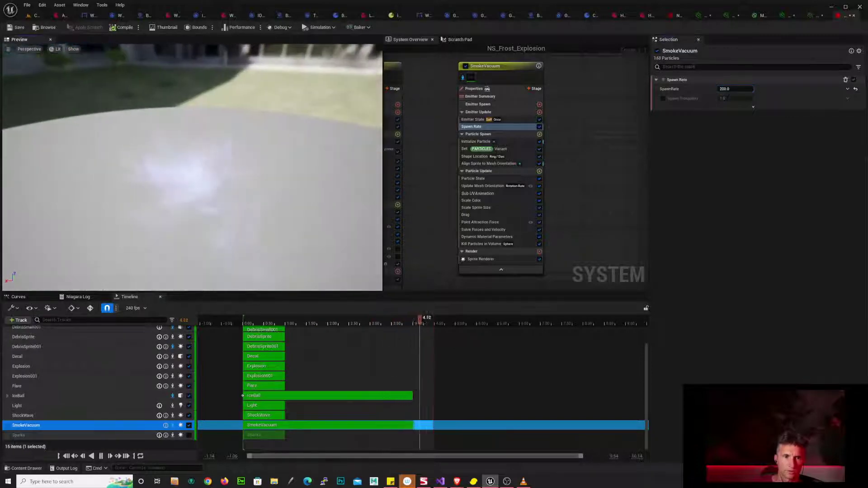
drag(284, 143, 314, 176)
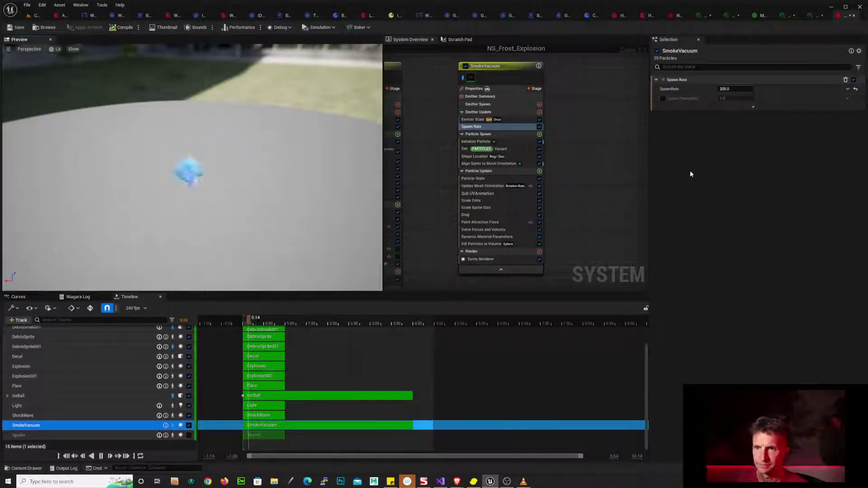
- Review the whole SmokeVacuum emitter's life cycle, spawn rate, Initialize Particle and Shape Location settings, and look over the neighbouring emitters in the graph
drag(597, 86, 483, 70)
right_drag(806, 204, 799, 121)
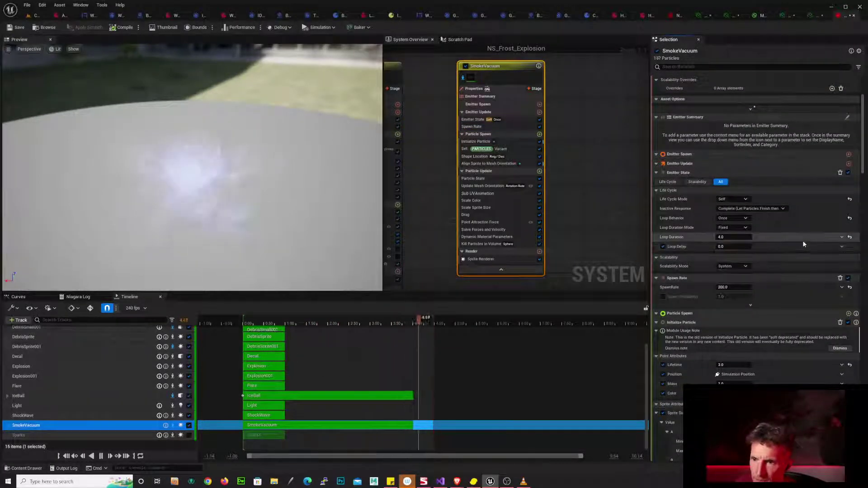
right_drag(804, 242, 804, 158)
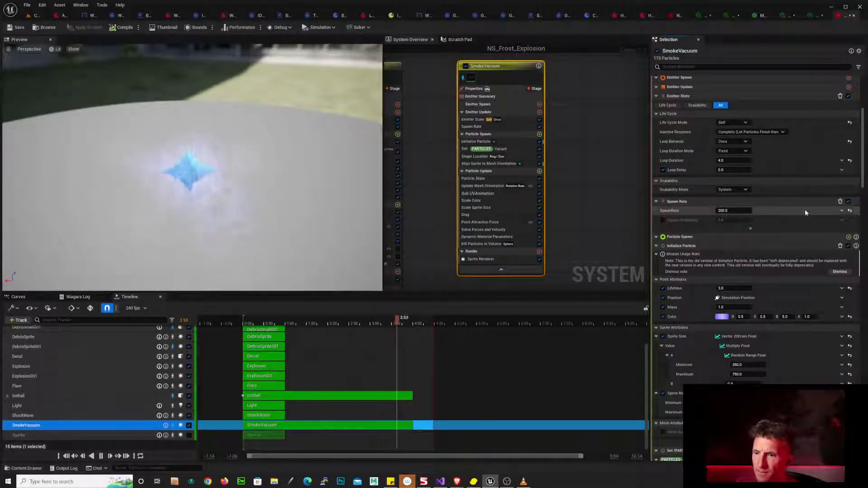
right_drag(807, 210, 809, 155)
scroll(808, 154, down, 5)
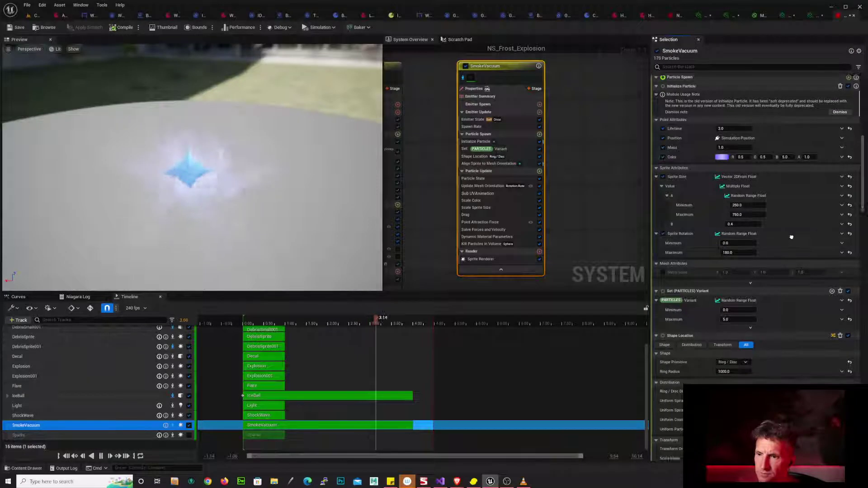
scroll(791, 231, down, 1)
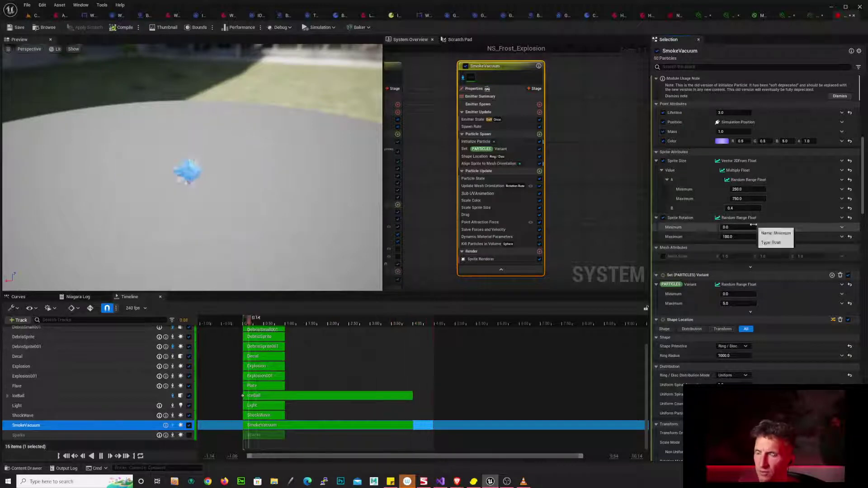
scroll(613, 190, down, 1)
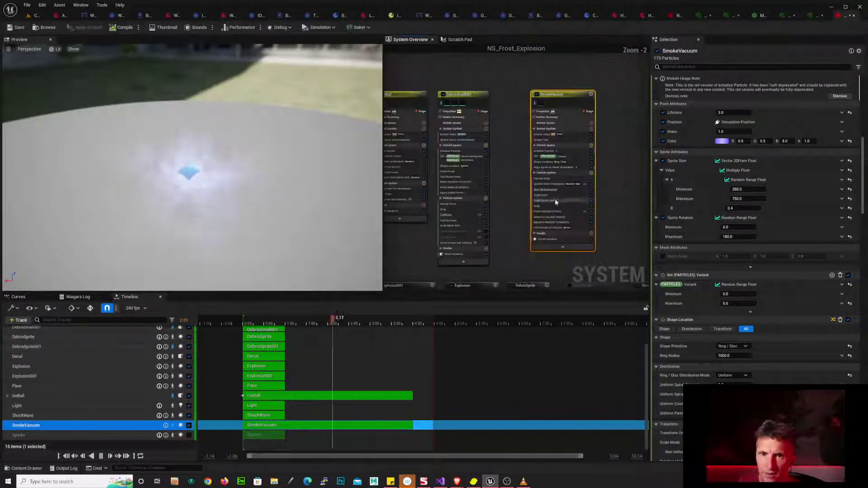
right_drag(410, 240, 607, 221)
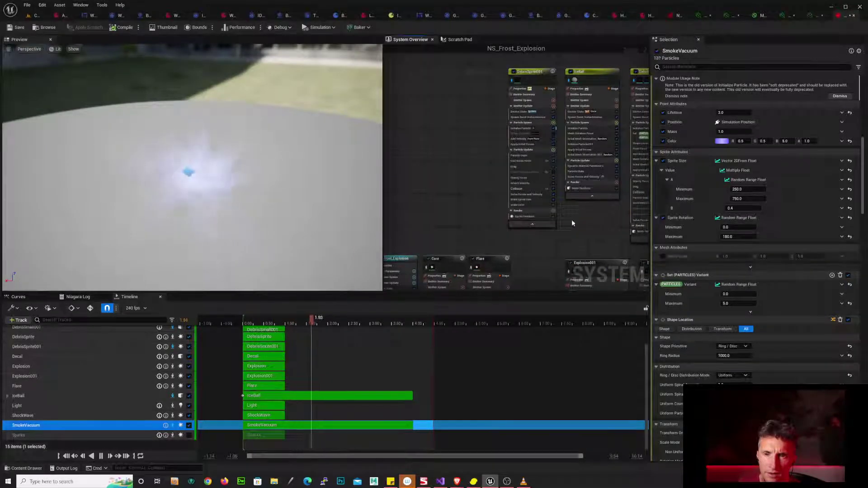
right_drag(537, 252, 455, 174)
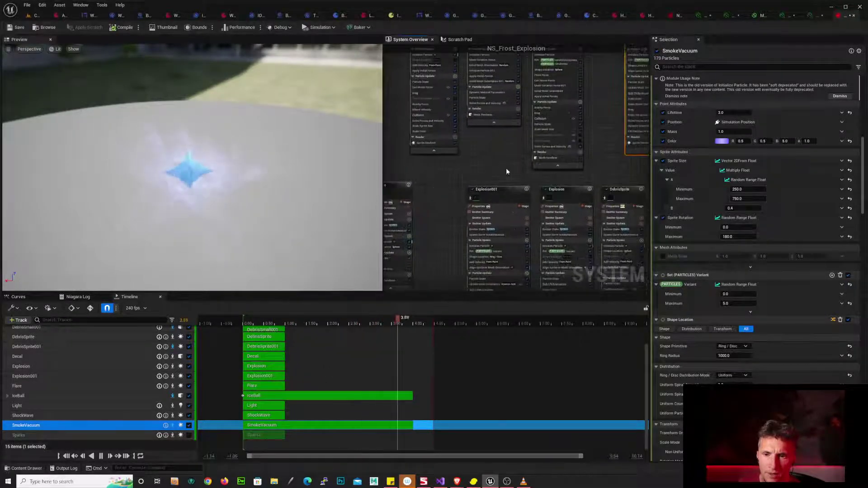
- Compare the Explosion001 and DebrisSprite emitters' Initialize Particle and Shape Location settings, and look over the neighbouring emitters in the graph
click(497, 192)
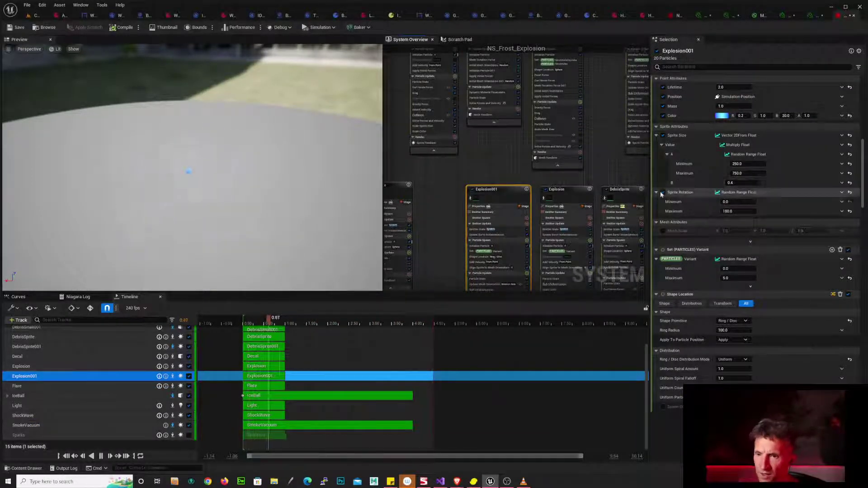
right_drag(605, 179, 490, 146)
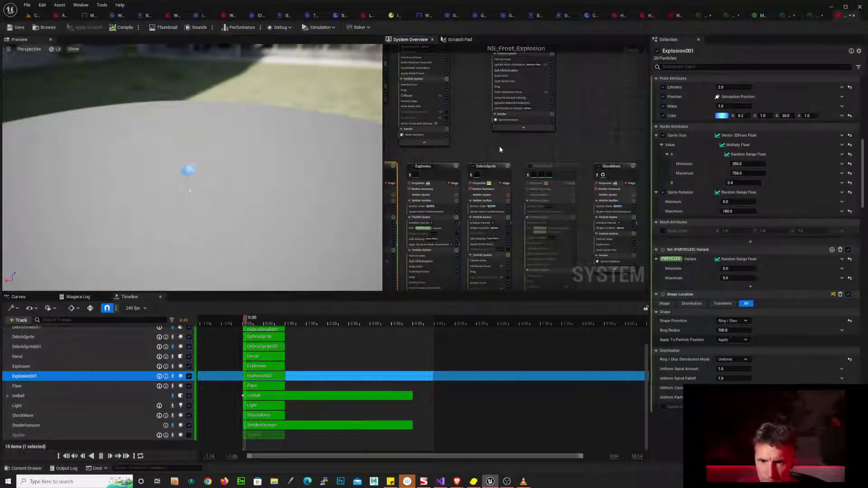
drag(492, 149, 487, 172)
right_drag(490, 151, 593, 196)
right_drag(461, 198, 524, 167)
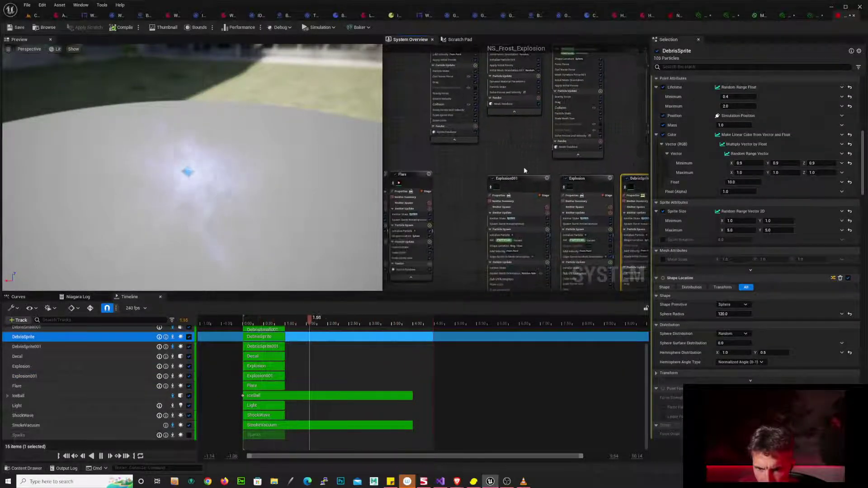
click(529, 178)
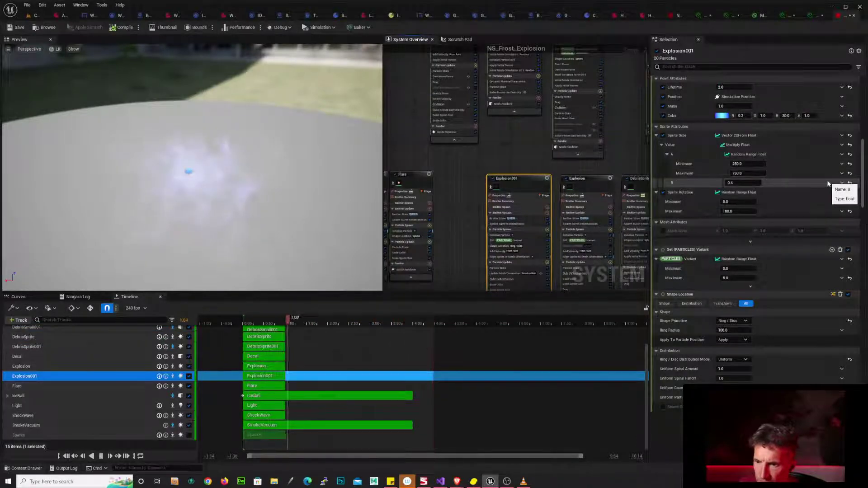
right_drag(512, 144, 496, 255)
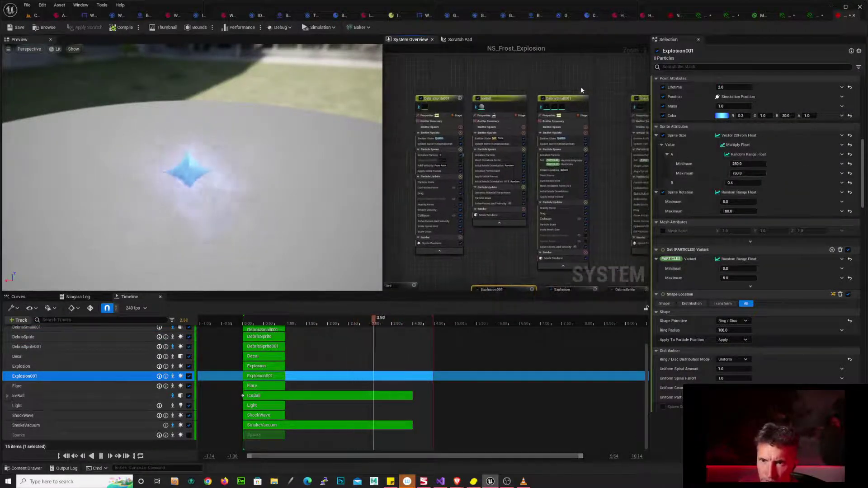
right_drag(633, 149, 490, 163)
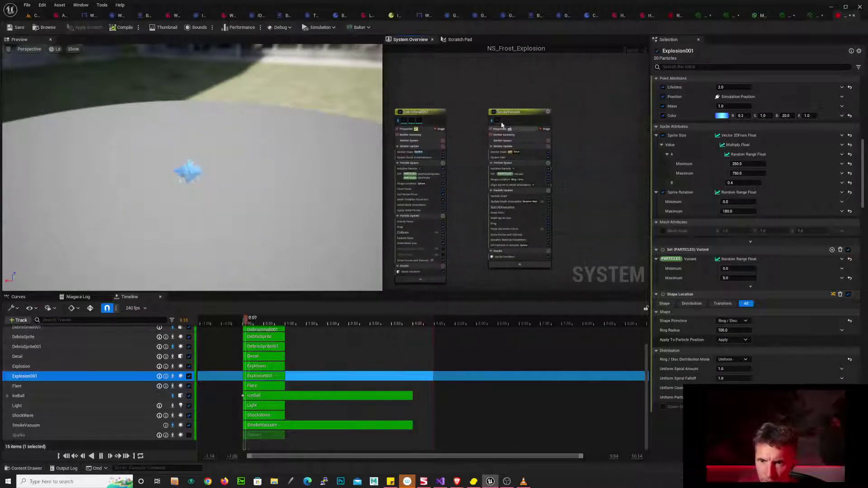
- Try Custom Facing Vector as the Facing Mode of SmokeVacuum's Sprite Renderer, then restore Face Camera
click(528, 149)
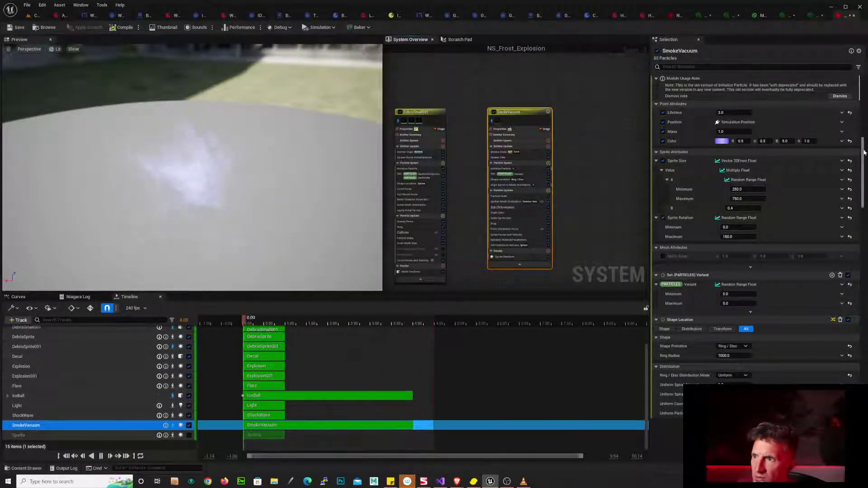
scroll(805, 102, down, 10)
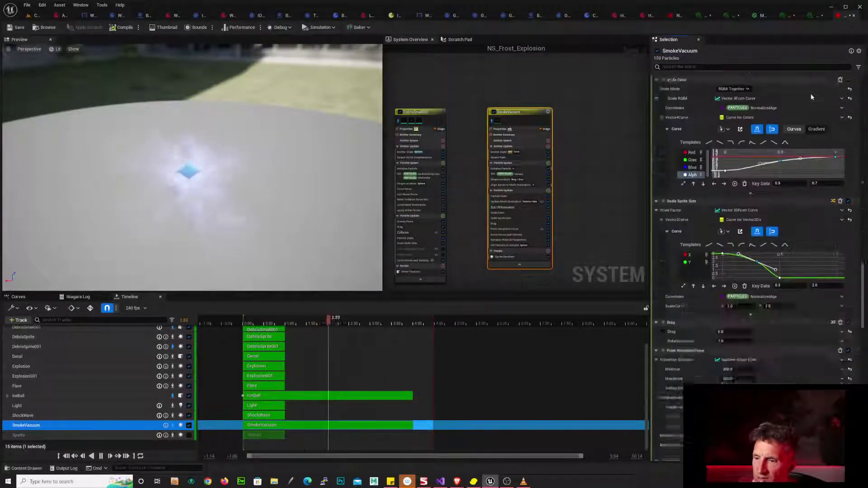
scroll(812, 97, down, 15)
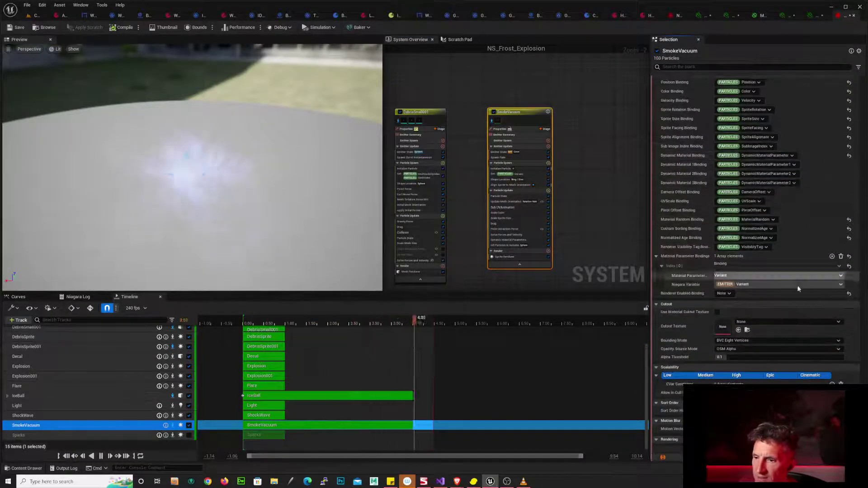
scroll(802, 202, up, 10)
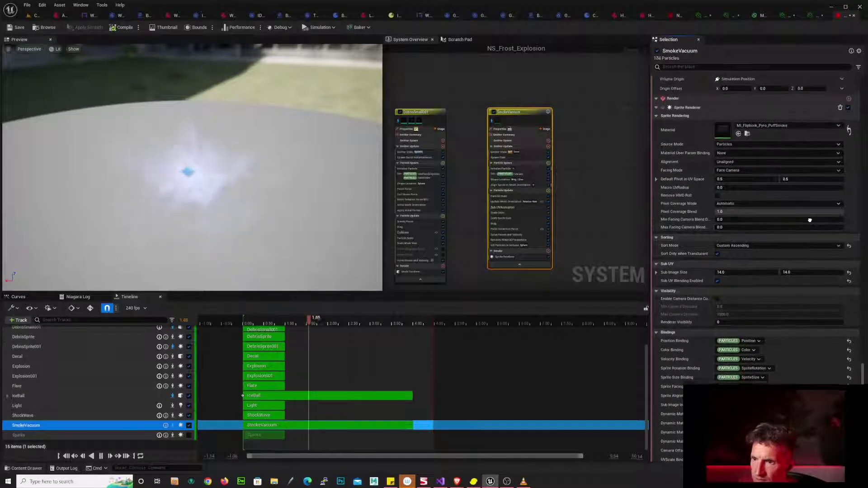
scroll(810, 220, up, 2)
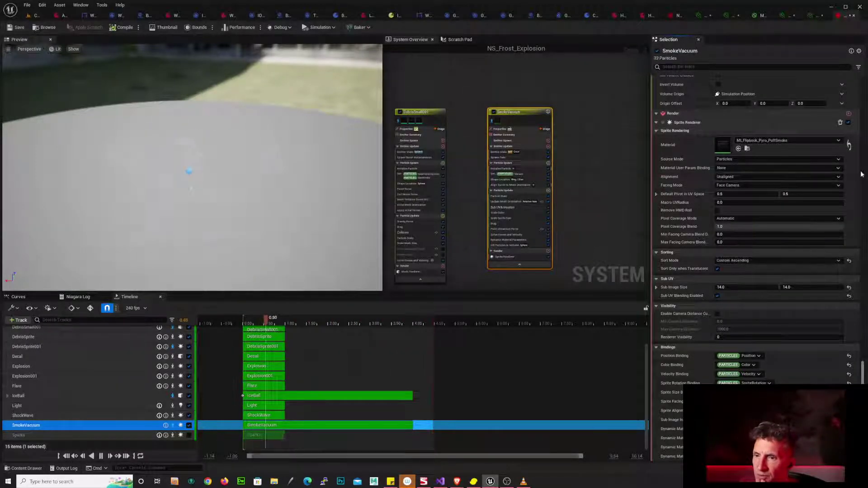
click(840, 186)
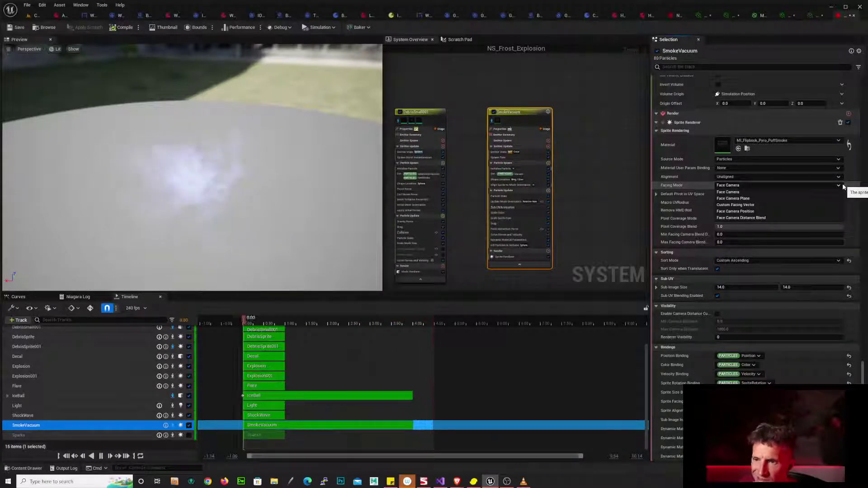
click(764, 206)
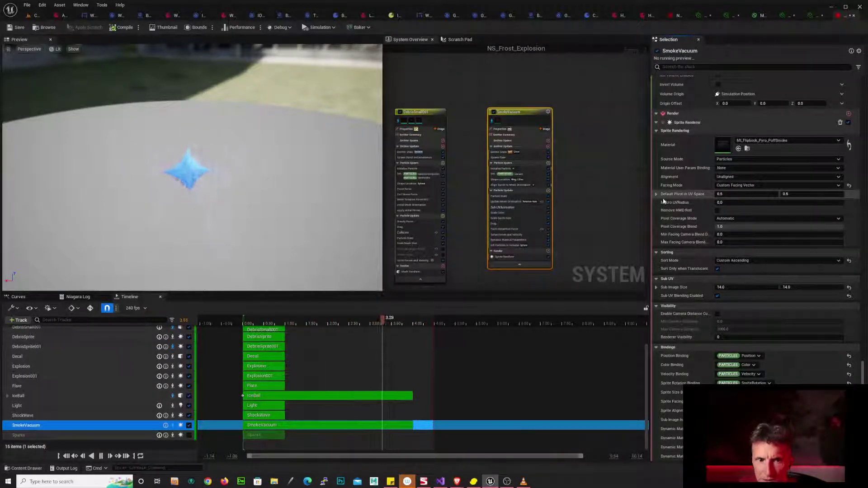
click(838, 185)
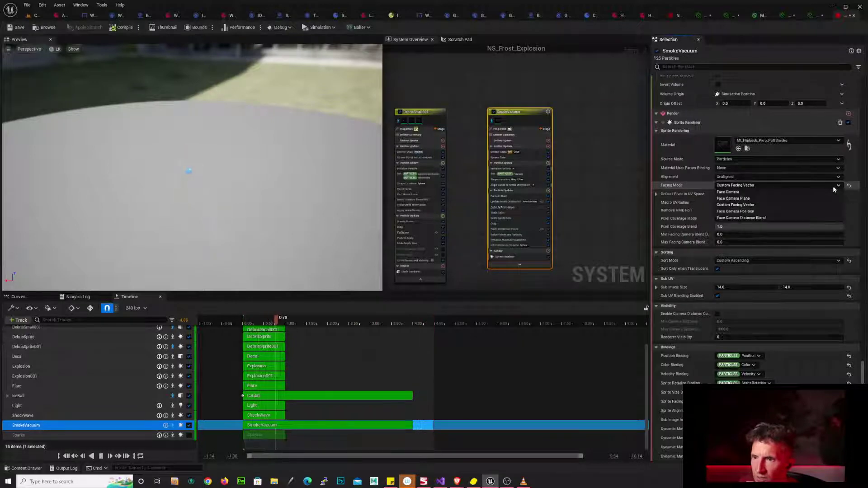
click(747, 193)
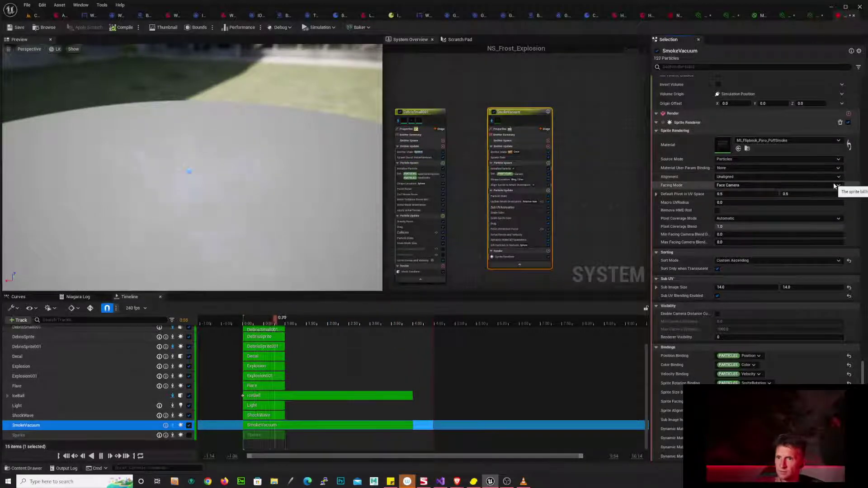
- Set the Rotation Rate of SmokeVacuum's Update Mesh Orientation module to 0 and disable the module
scroll(857, 185, up, 2)
scroll(858, 187, up, 15)
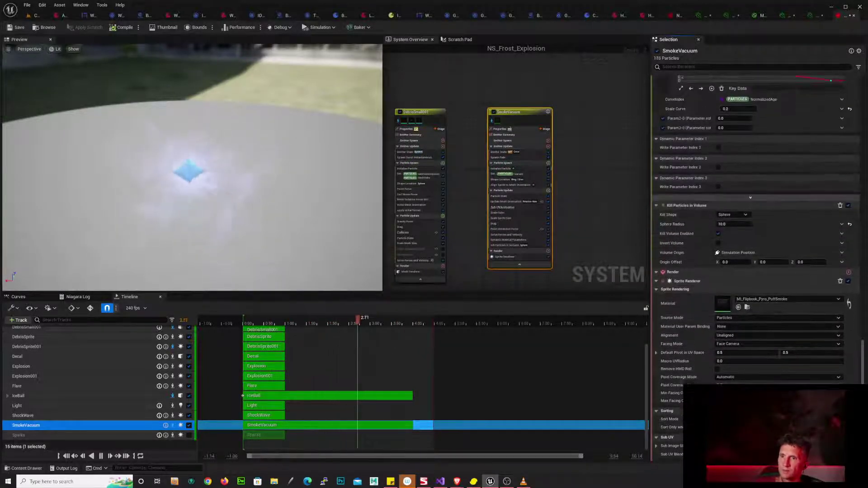
scroll(825, 218, up, 7)
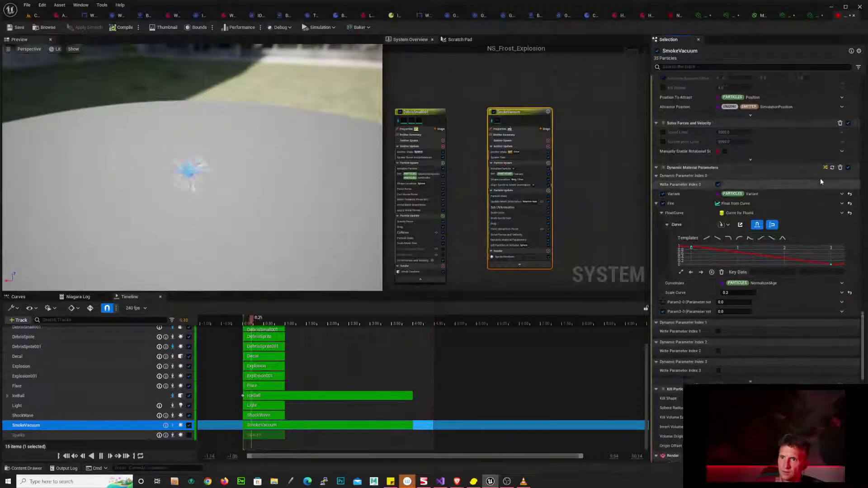
scroll(821, 199, up, 6)
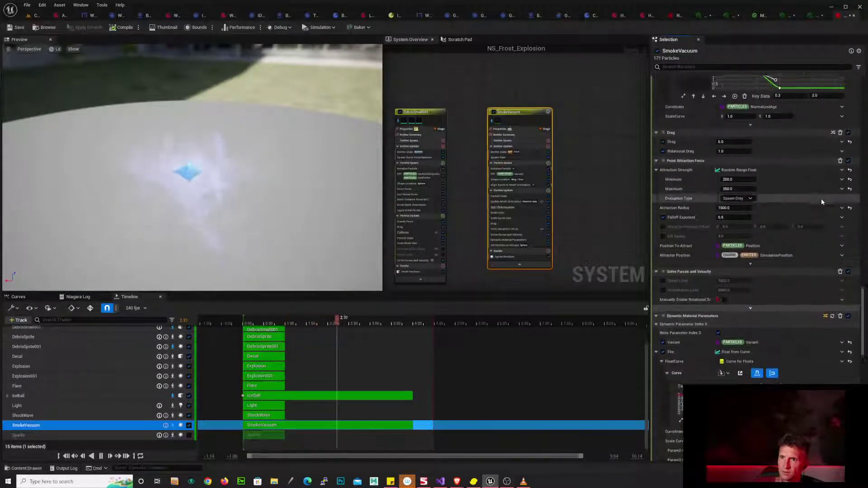
scroll(816, 206, up, 7)
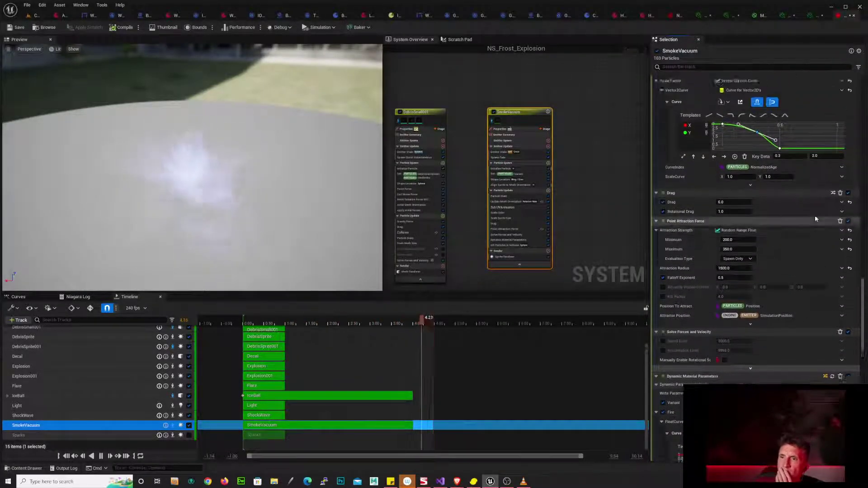
scroll(570, 199, up, 2)
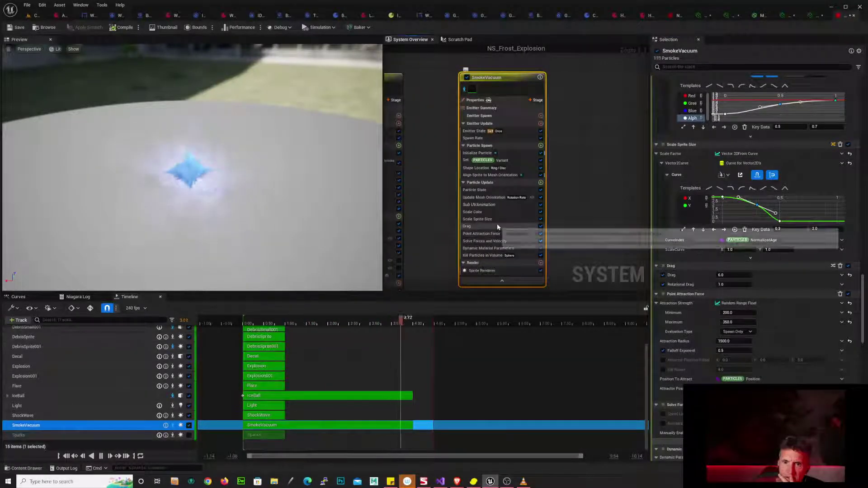
click(496, 197)
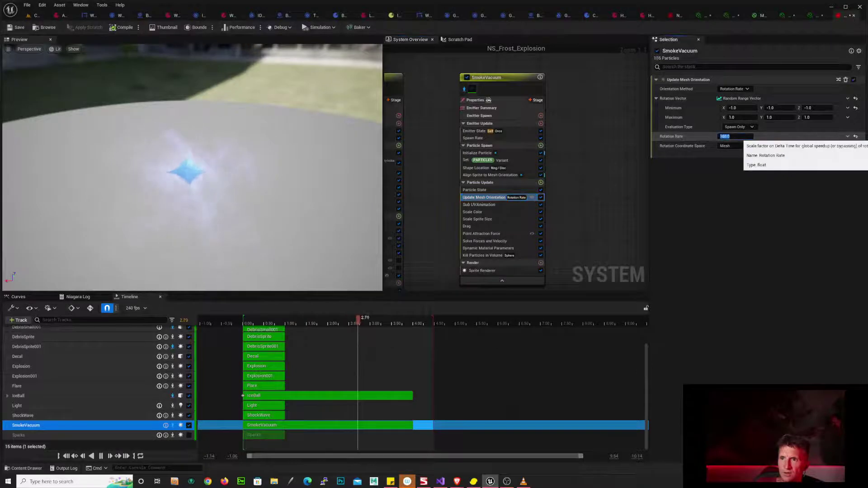
click(736, 136)
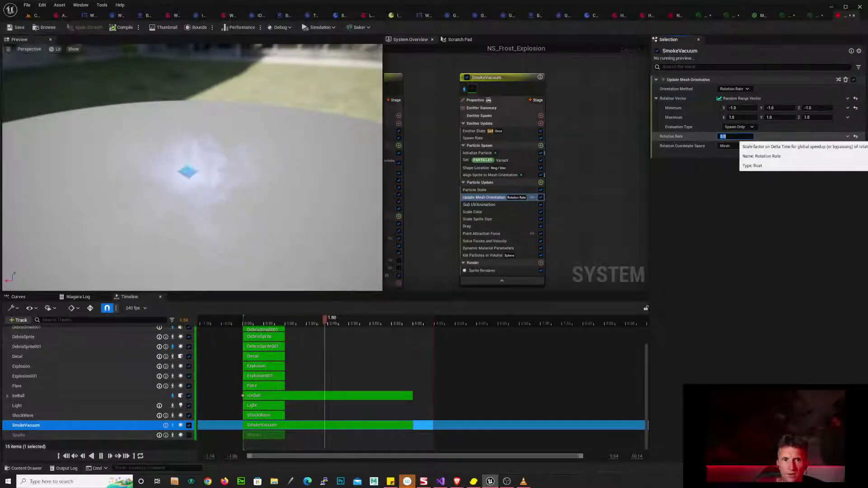
click(853, 80)
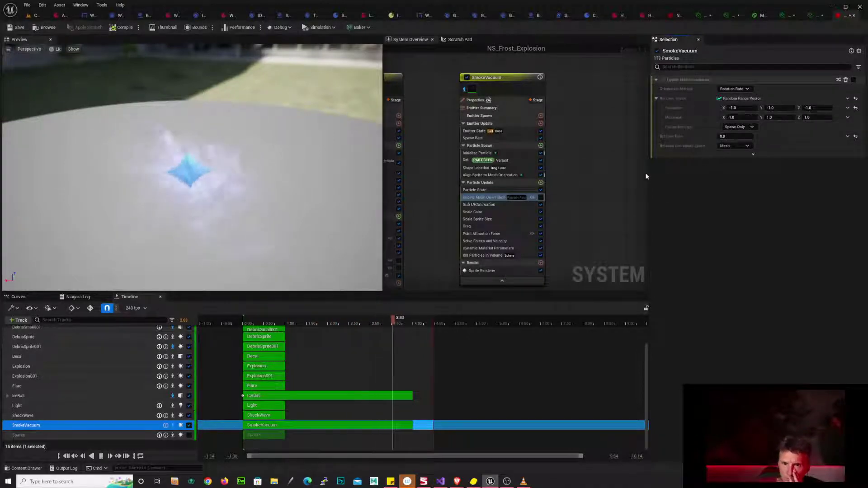
- Set X and Z of the second Mesh Orientation Relative Sprite vector to 1 in SmokeVacuum's Align Sprite to Mesh Orientation module
click(524, 175)
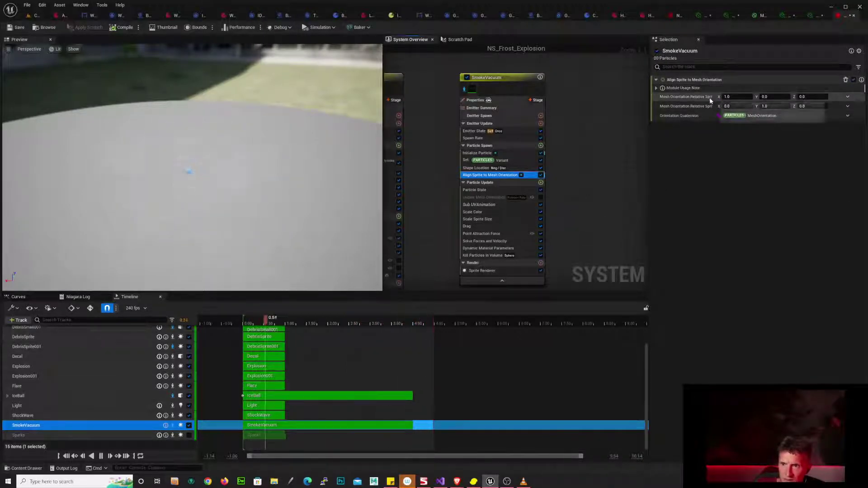
click(744, 107)
text(1)
click(801, 107)
text(1)
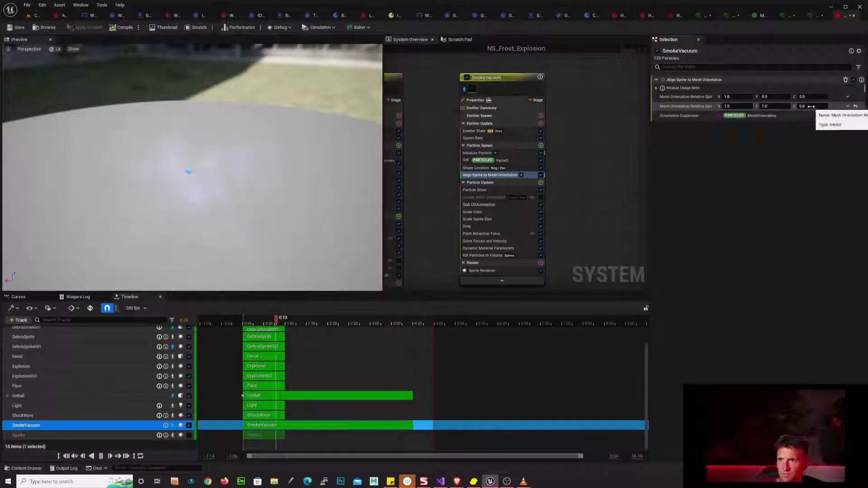
- Set the Mesh Orientation Relative Sprite Facing Vector to -1, -1, -1
click(748, 96)
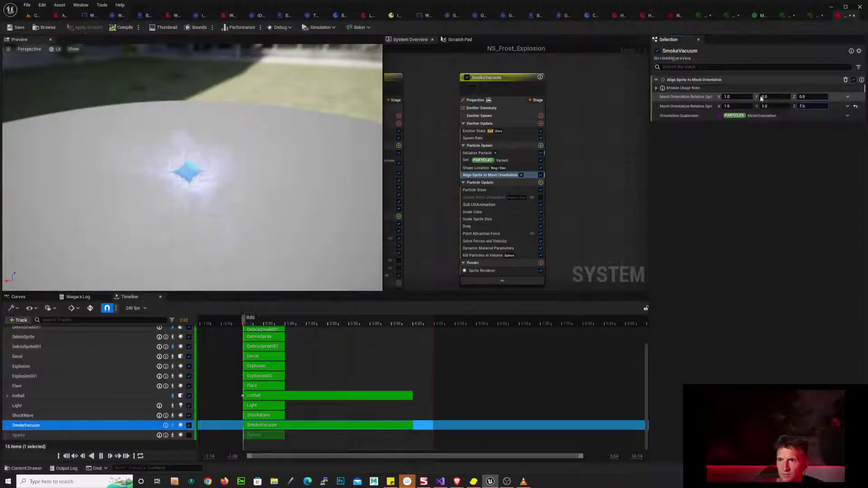
text(-1)
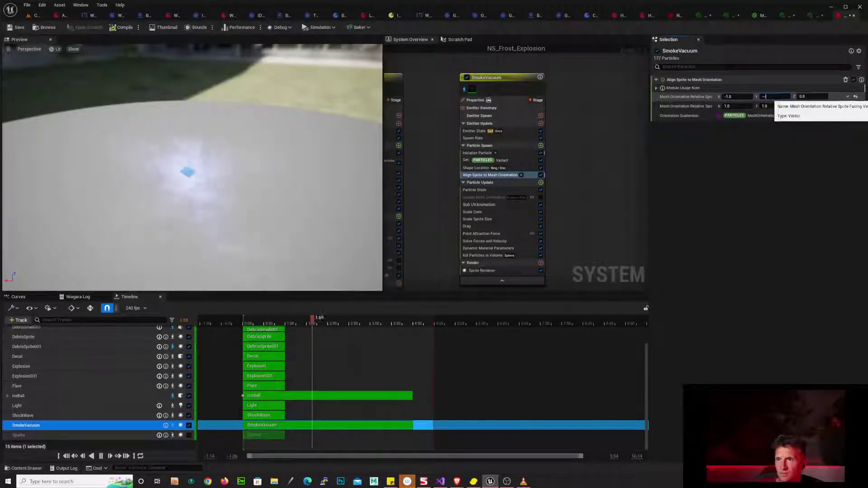
key(Tab)
text(-1)
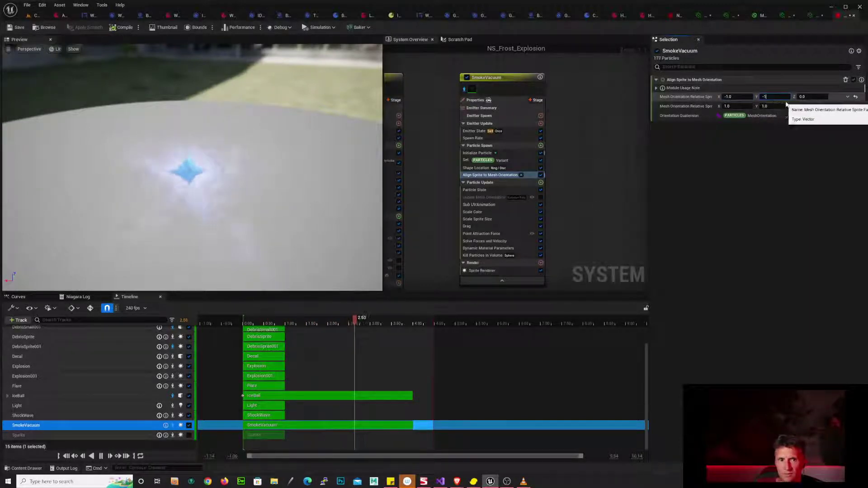
key(Return)
click(813, 96)
text(-1)
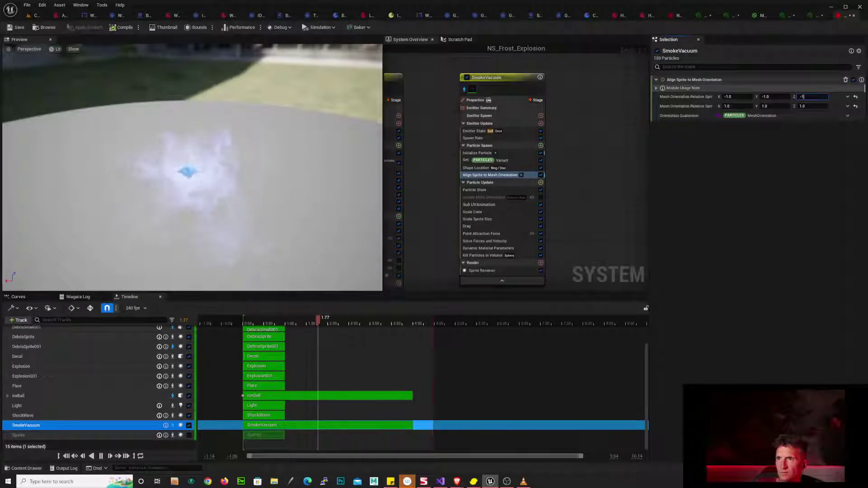
key(Return)
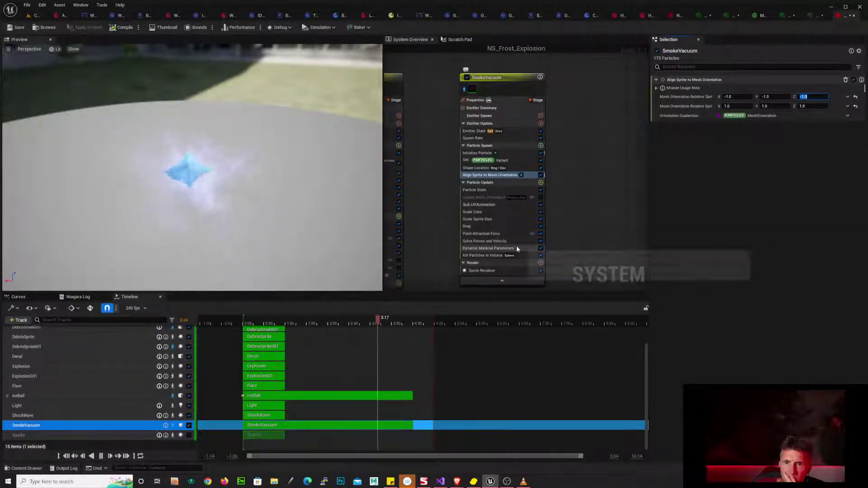
- Re-enable SmokeVacuum's Update Mesh Orientation module and try increasing Rotation Rate values, including 500 and finally 50000
click(493, 199)
mouse_move(493, 205)
mouse_down()
mouse_move(494, 175)
mouse_move(500, 199)
mouse_move(543, 204)
mouse_move(493, 215)
mouse_up()
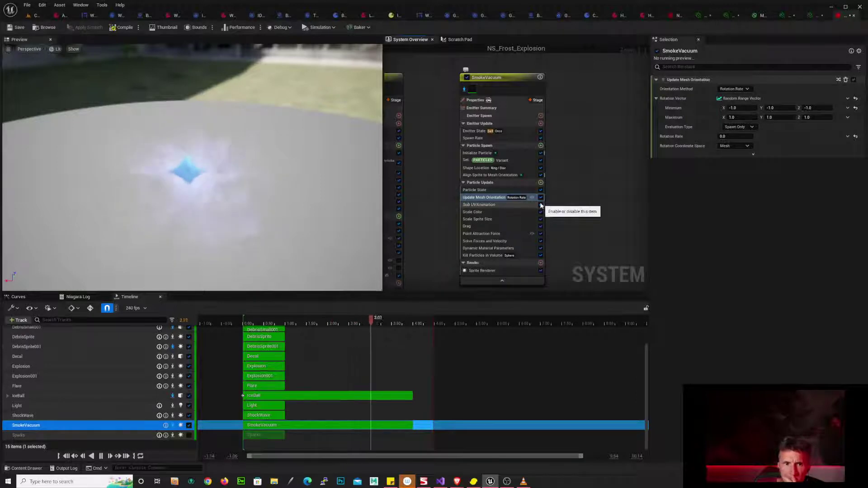
click(493, 197)
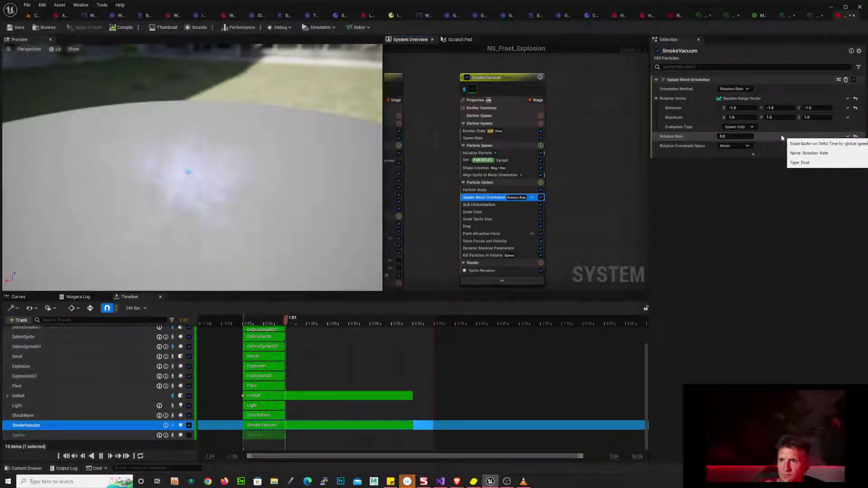
click(742, 136)
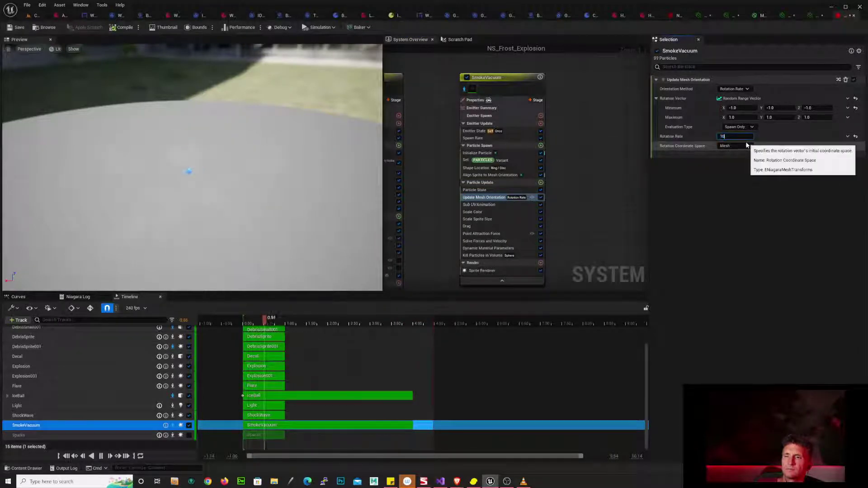
text(180)
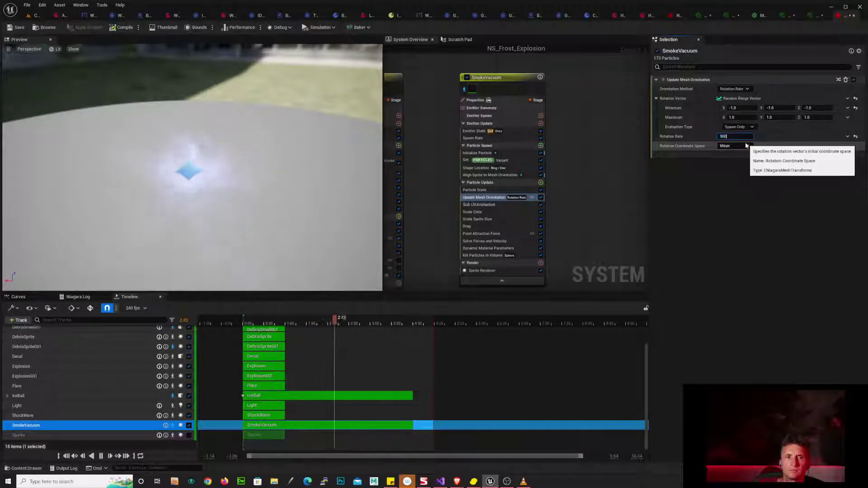
text(00)
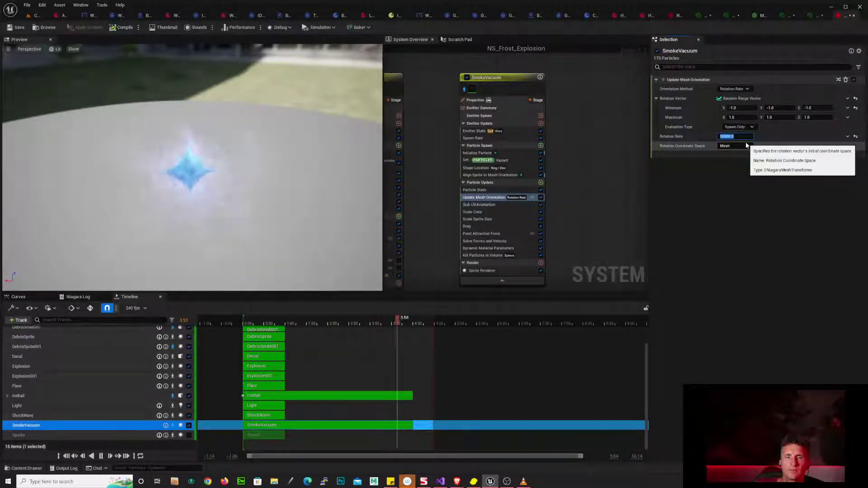
- Set the Update Mesh Orientation rotation vector's Evaluation Type to Every Frame and the Rotation Rate to 10
click(739, 127)
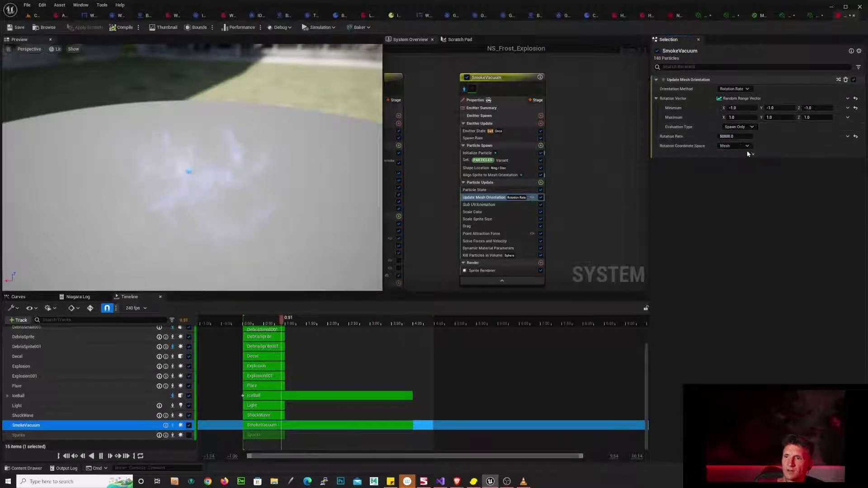
click(747, 152)
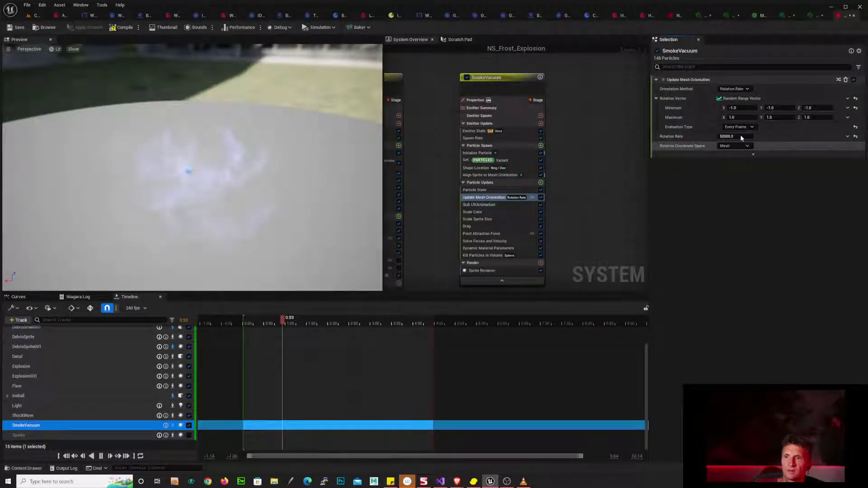
click(737, 136)
text(1)
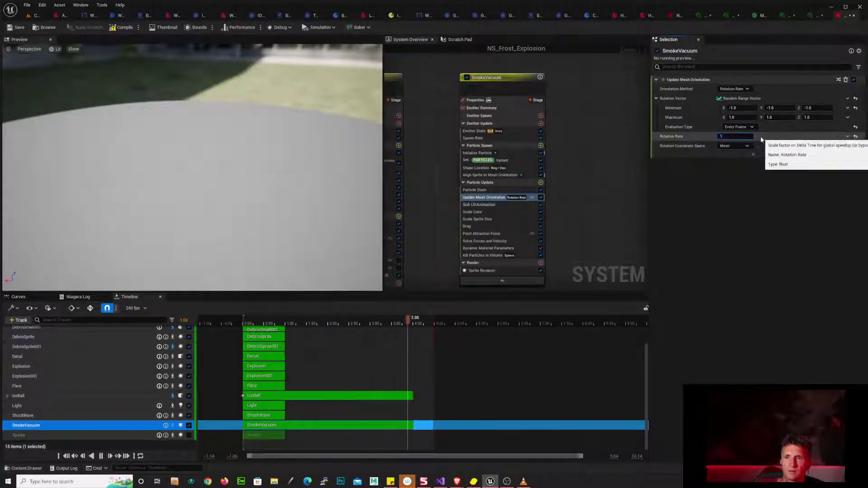
text(0)
key(Return)
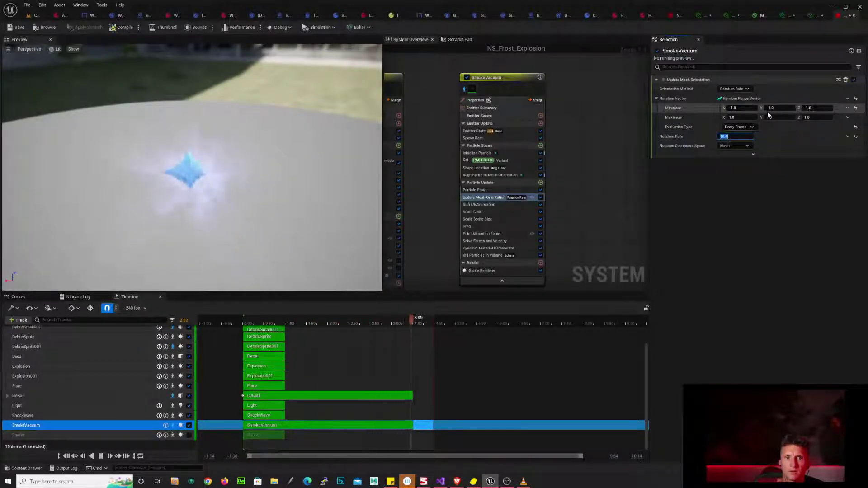
- Try increasing Rotation Rate values in Update Mesh Orientation, including 20, 100 and finally 2000
text(20)
key(Return)
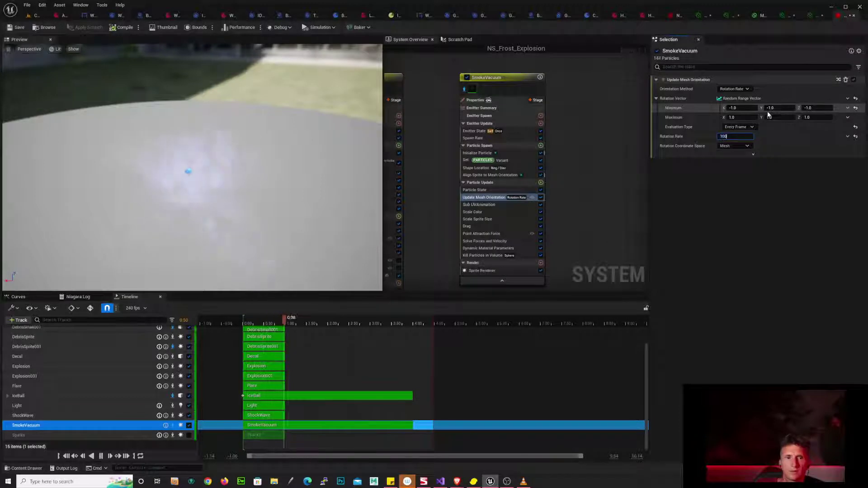
text(100)
key(Return)
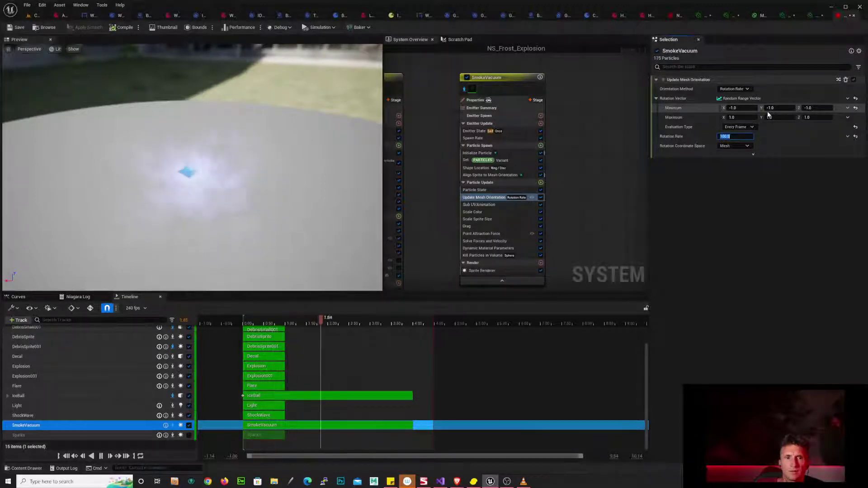
key(Return)
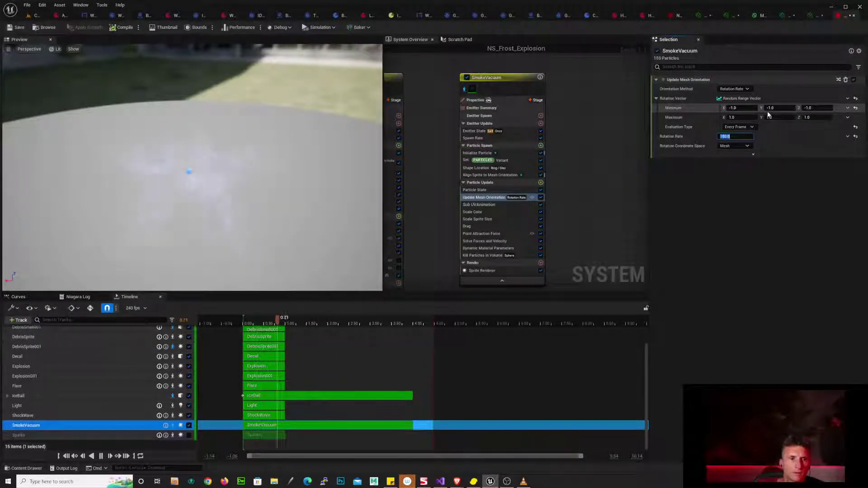
key(Return)
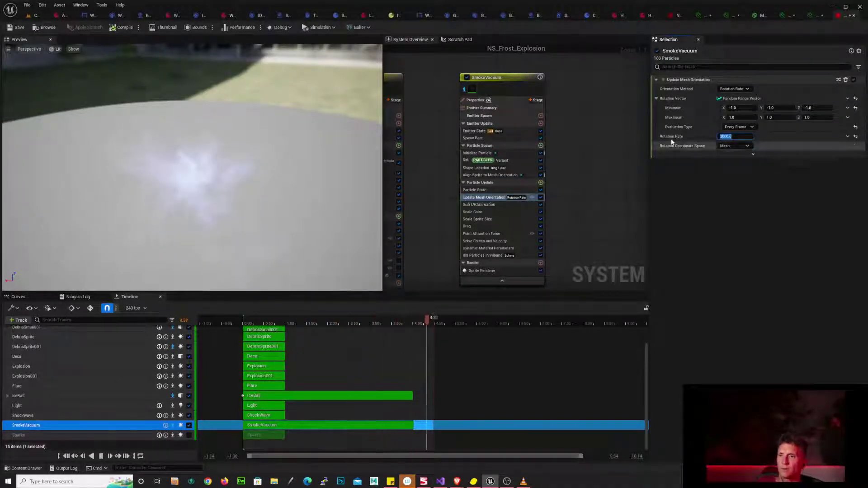
- Disable SmokeVacuum's Point Attraction Force and set the rotation vector's Evaluation Type back to Spawn Only
click(540, 234)
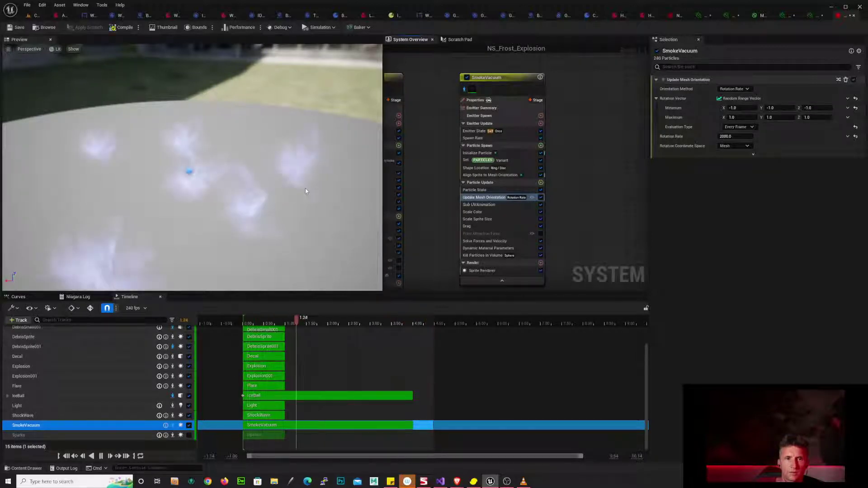
drag(305, 188, 336, 195)
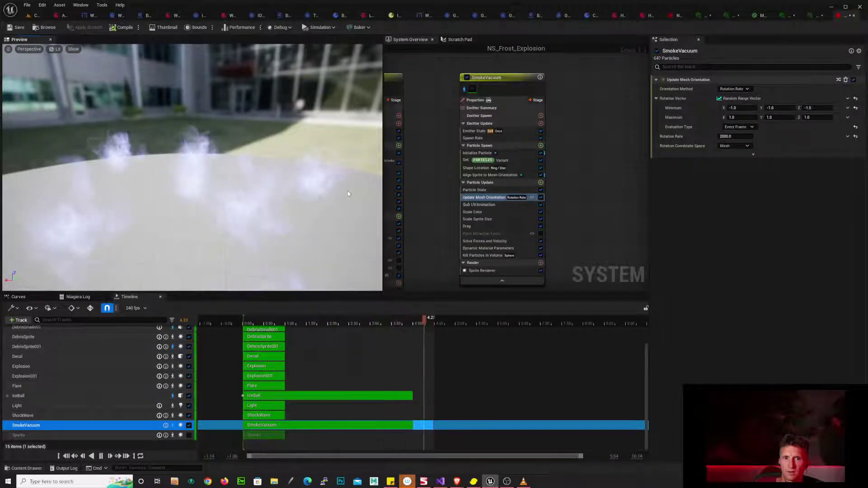
click(739, 127)
click(737, 137)
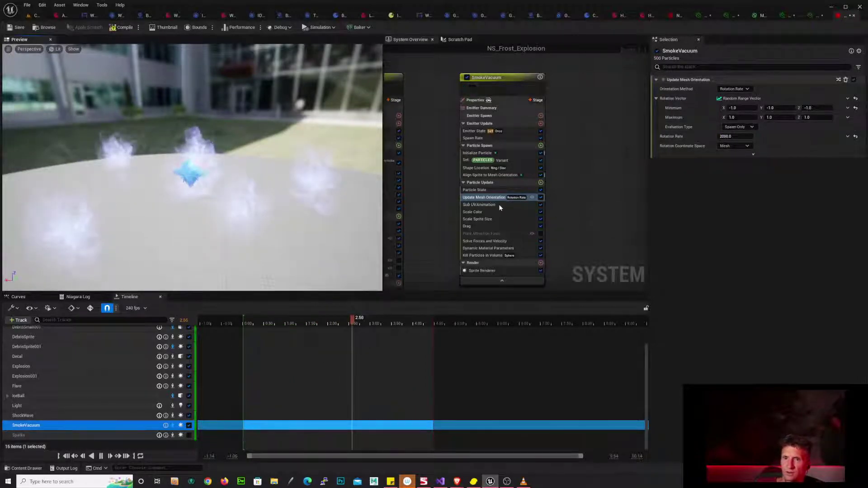
- Delete the Update Mesh Orientation and Align Sprite to Mesh Orientation modules from SmokeVacuum
click(489, 199)
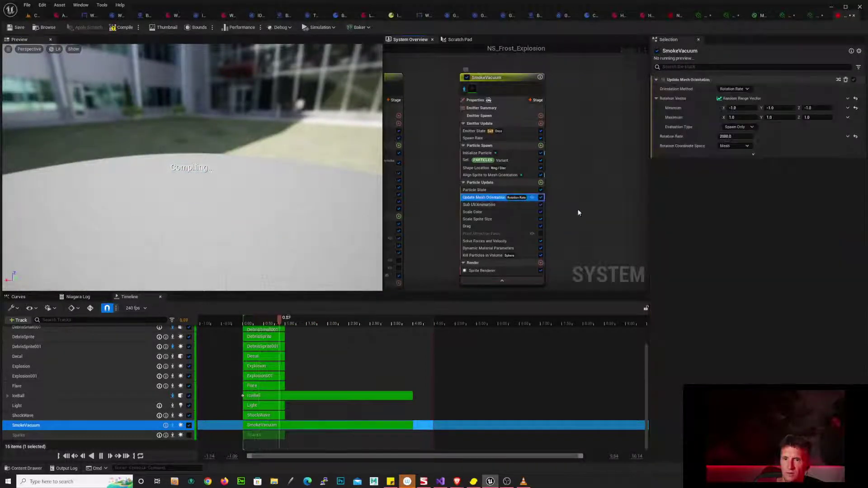
key(Delete)
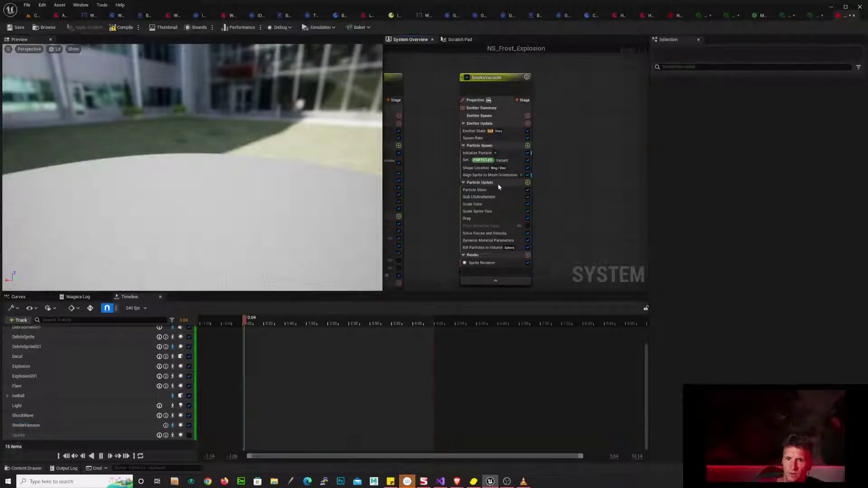
click(499, 175)
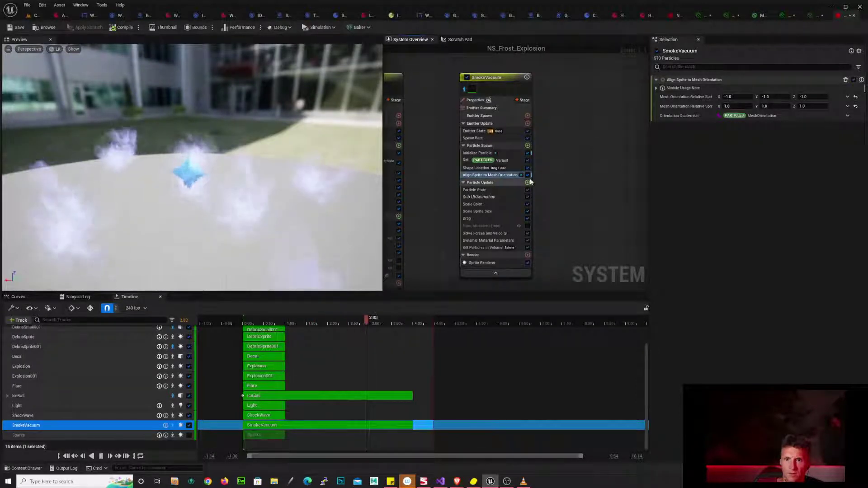
click(527, 175)
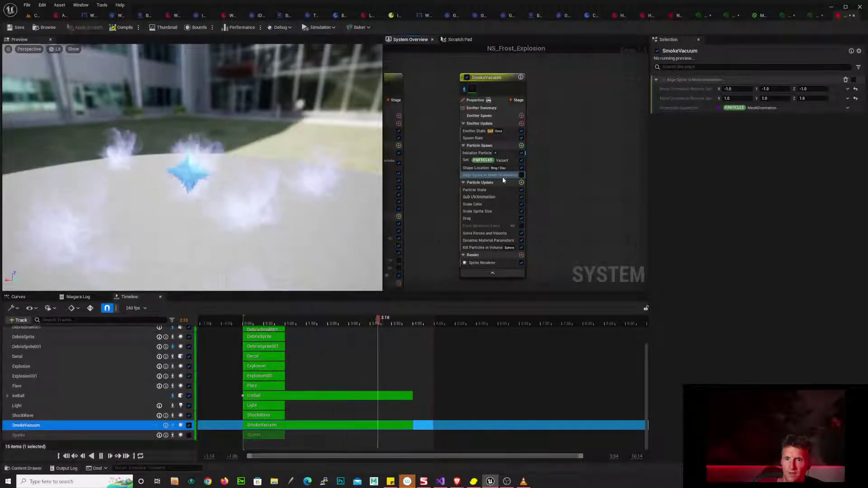
key(Delete)
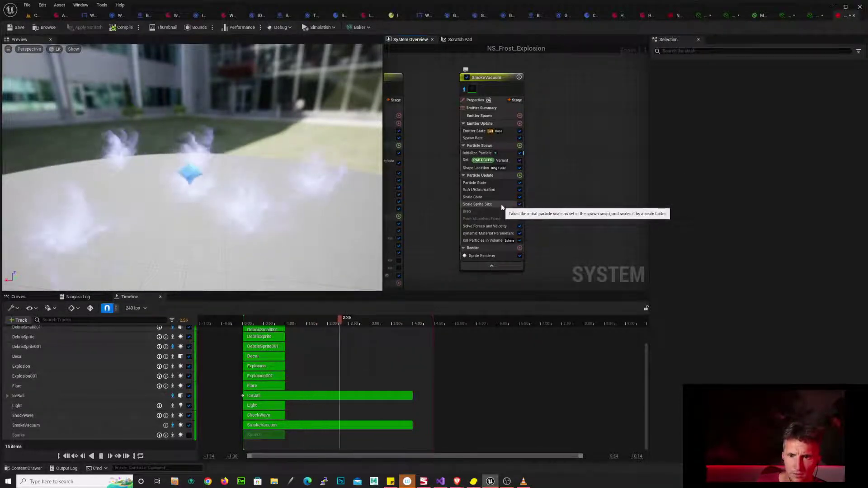
- In SmokeVacuum's Initialize Particle module, set the Sprite Size random range Minimum to 50 and try a different multiplier B
click(514, 161)
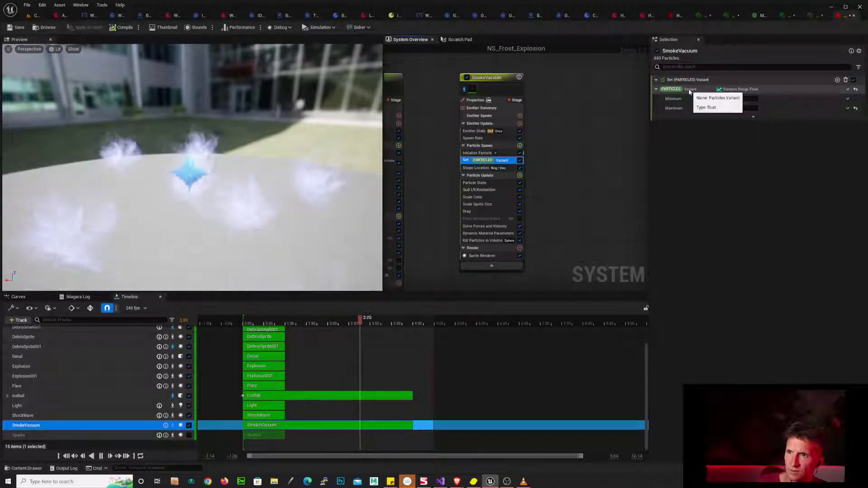
click(502, 154)
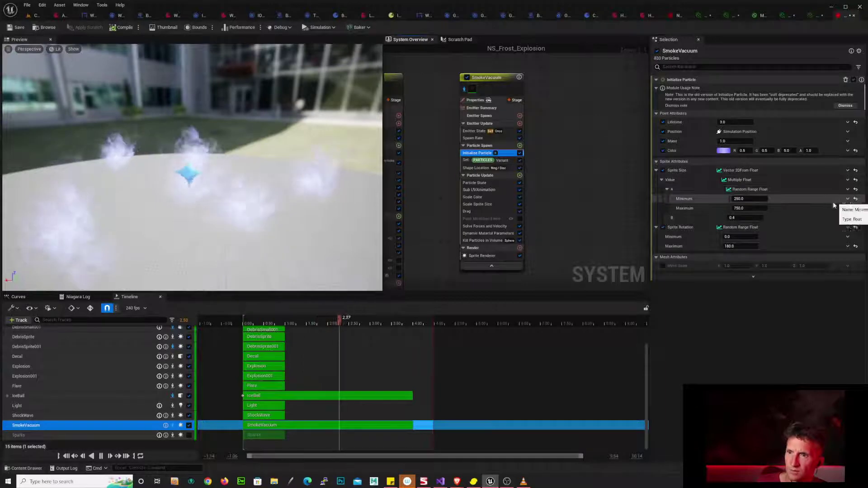
click(749, 199)
text(50)
key(Return)
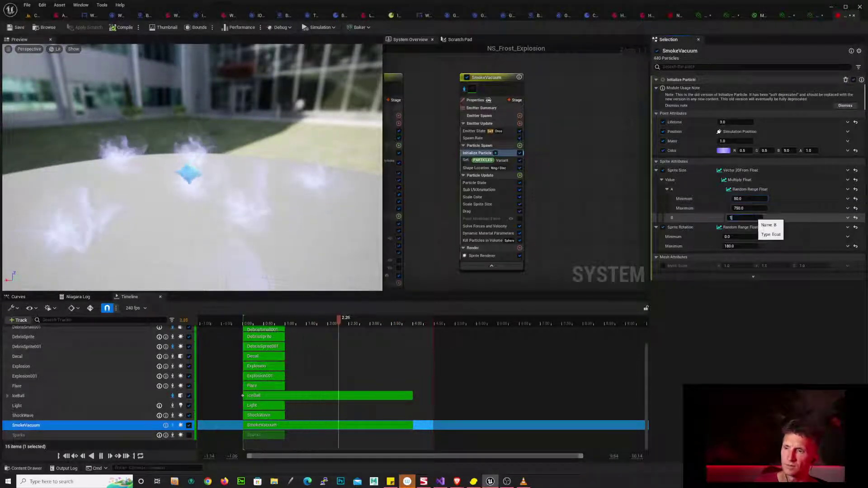
key(Return)
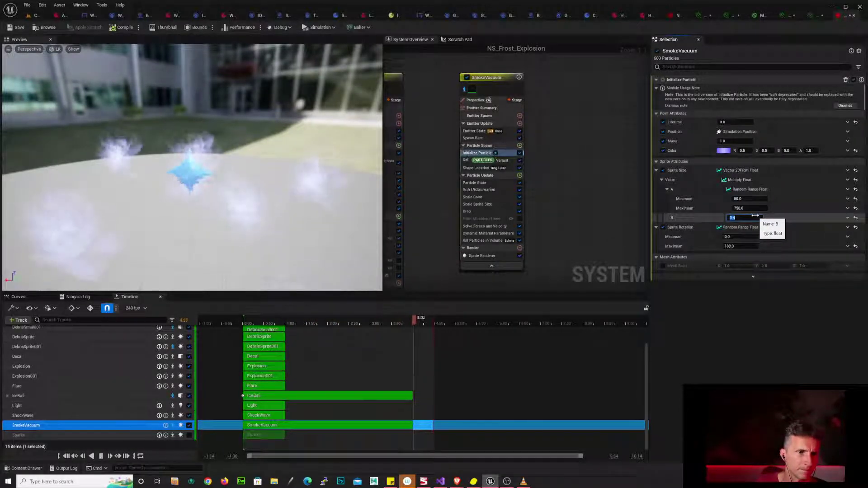
- Try 11 as the Sprite Size Minimum and reset Sprite Size to its default X and Y values of 10
click(753, 199)
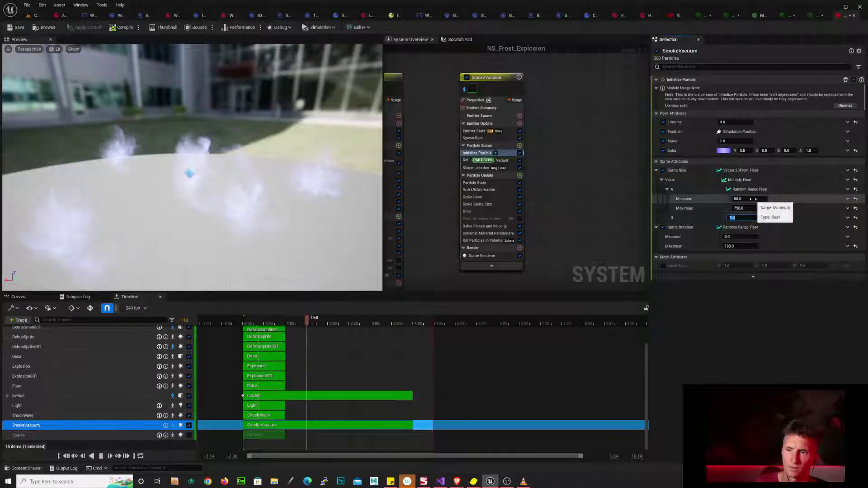
text(11)
key(Return)
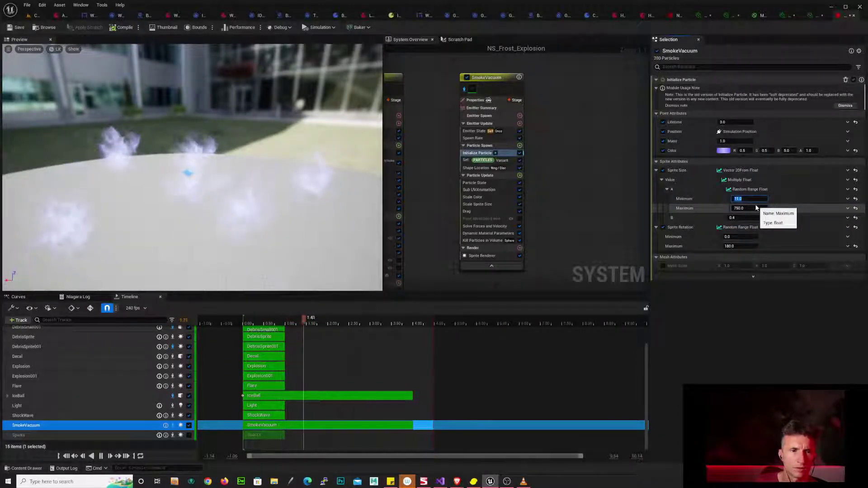
key(Return)
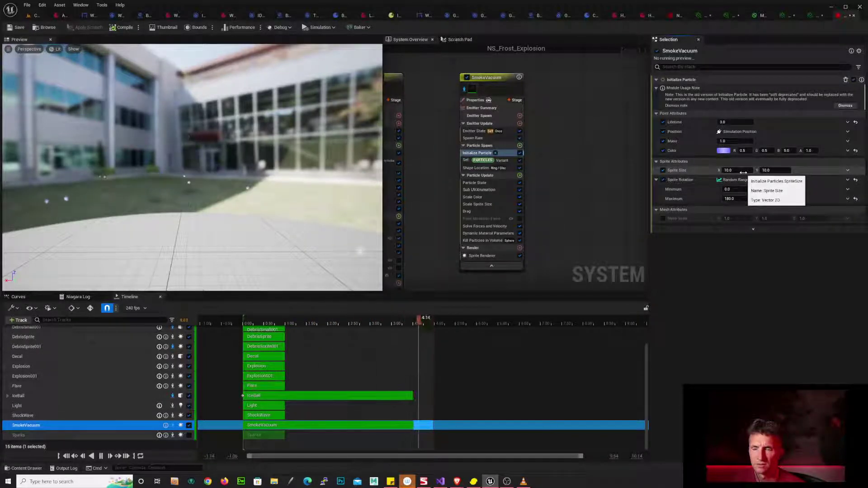
- Try driving Initialize Particle's Sprite Size with the Multiply Vector 2D dynamic input
click(847, 171)
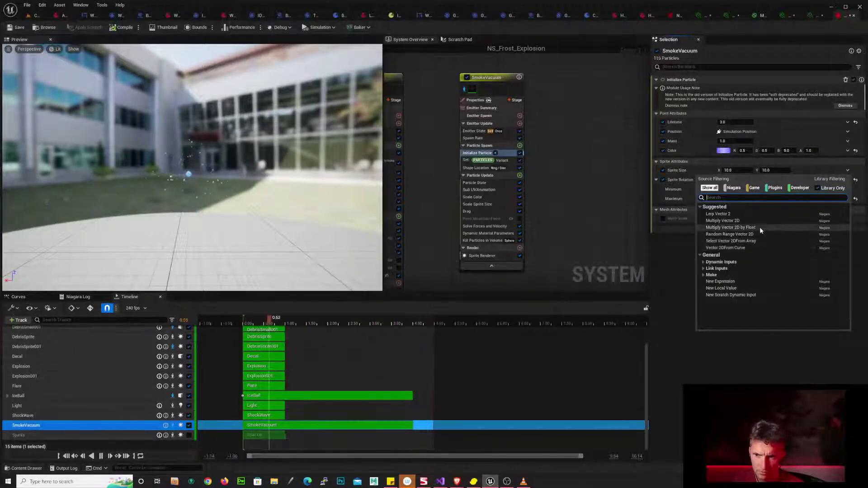
click(704, 263)
scroll(853, 261, down, 3)
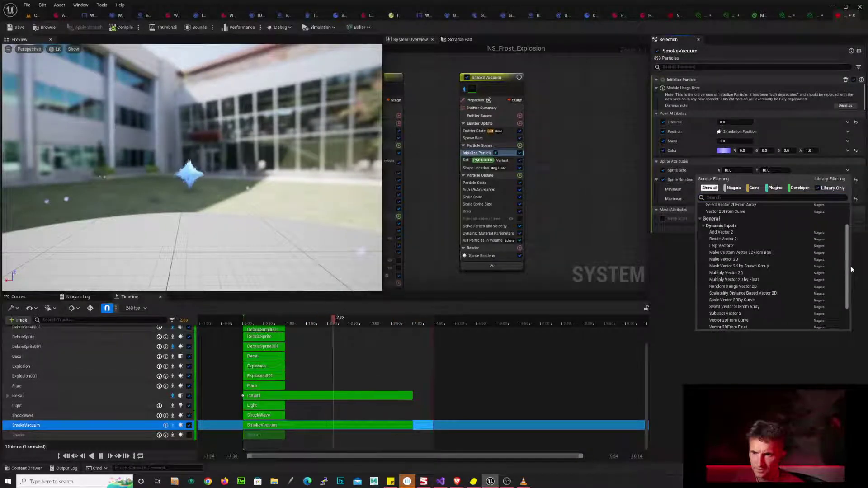
click(763, 273)
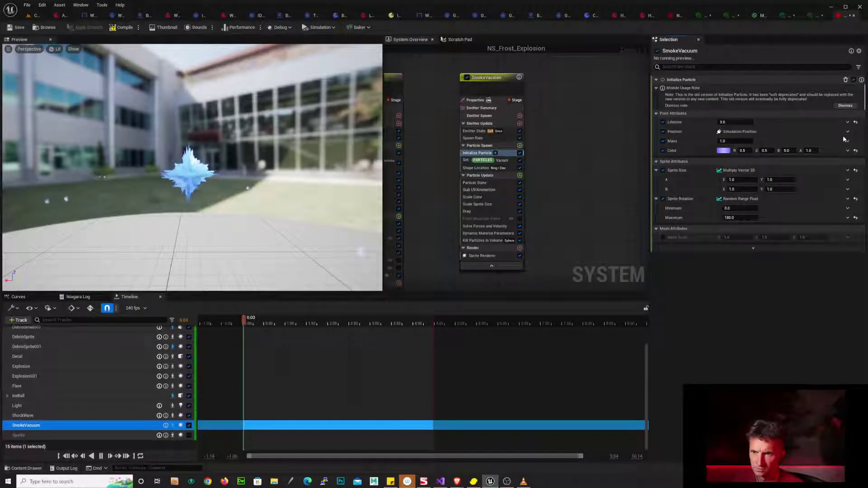
- Try Multiply Vector 2D by Float for input B of the Sprite Size multiplication, and reset Sprite Size to its default
click(848, 189)
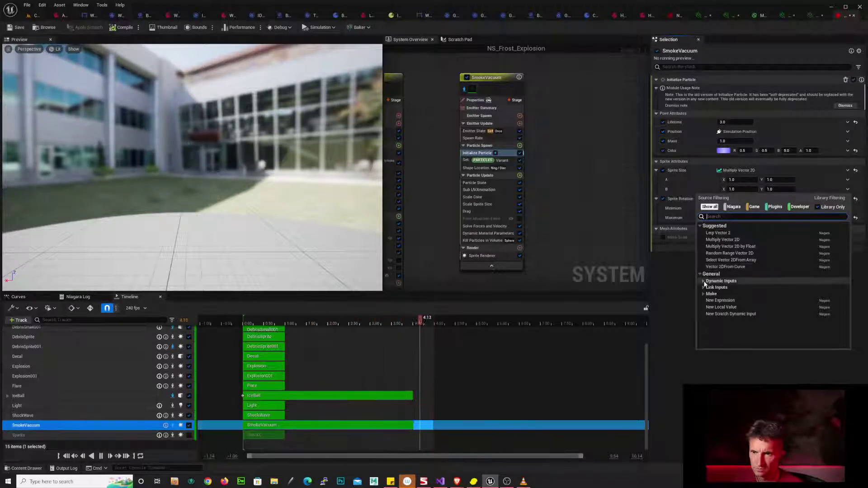
click(740, 281)
scroll(848, 276, down, 2)
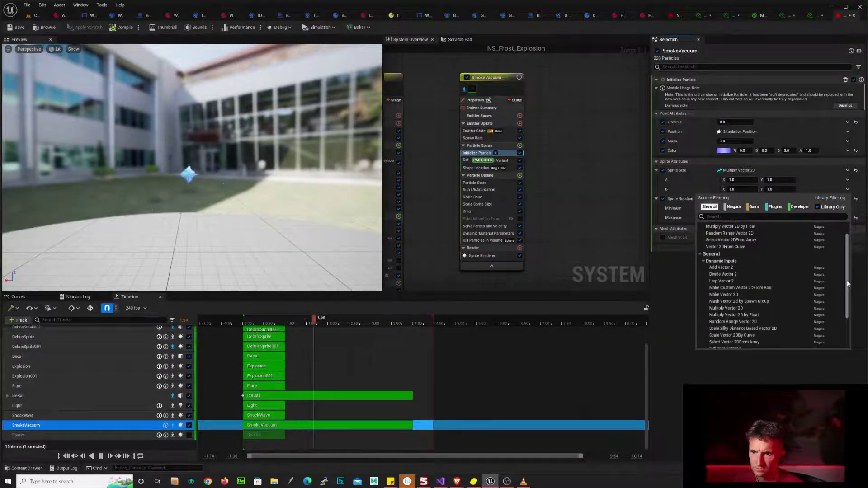
scroll(848, 284, down, 1)
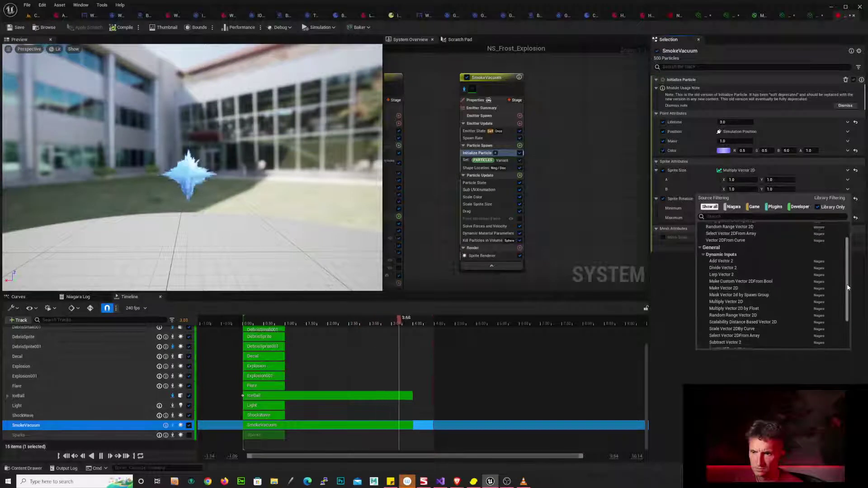
click(749, 311)
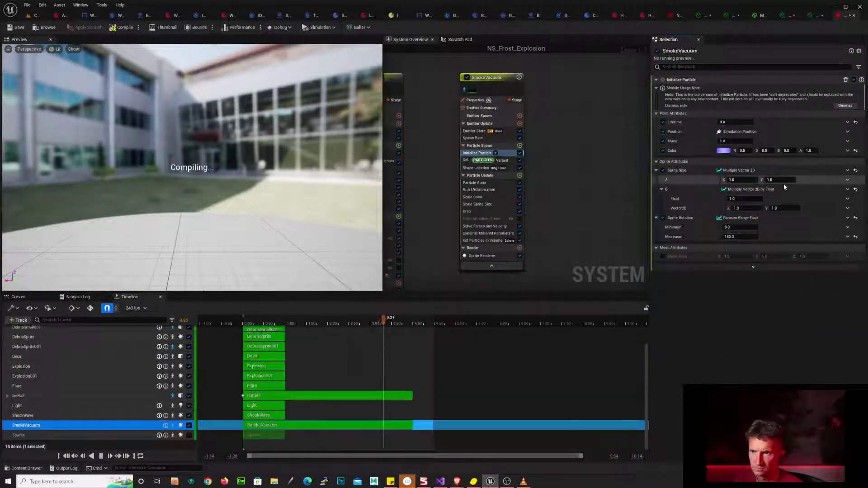
click(855, 171)
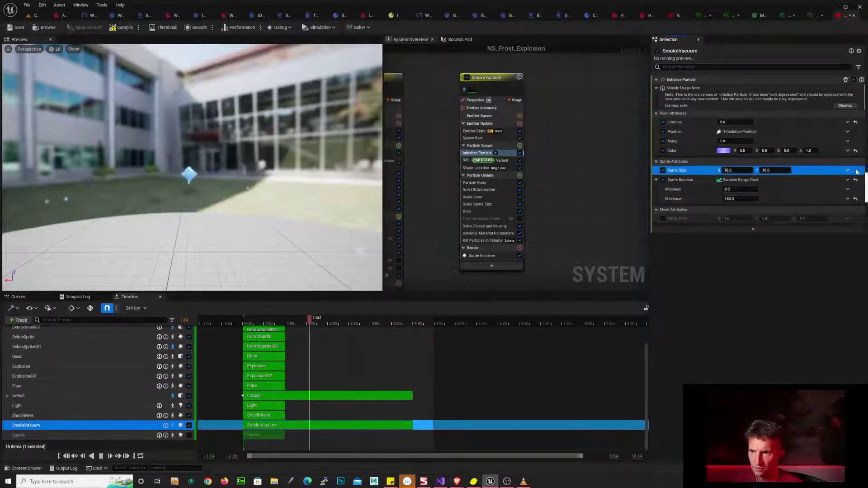
- Drive Sprite Size with Multiply Vector 2D by Float, using Random Range Vector 2D for its Vector2D input
click(848, 170)
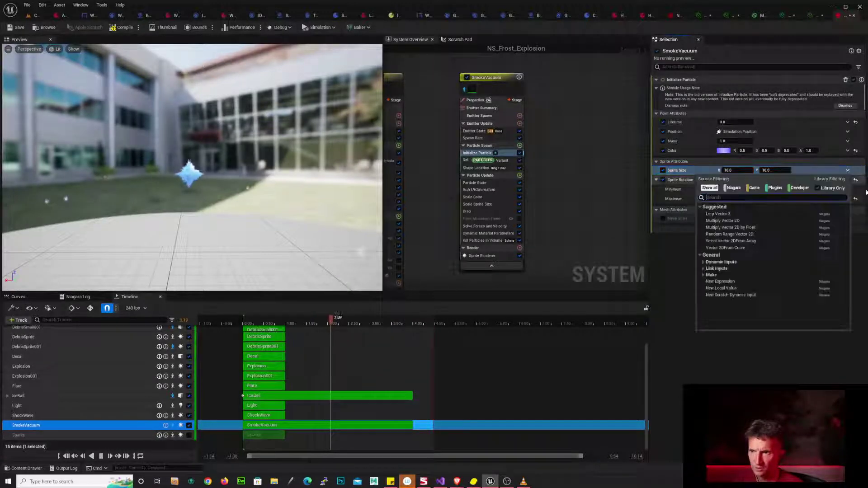
click(719, 262)
scroll(768, 263, down, 2)
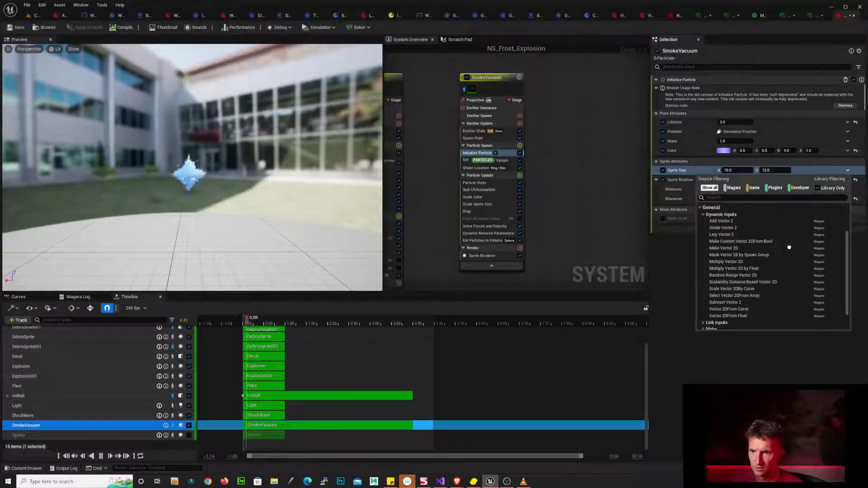
click(765, 268)
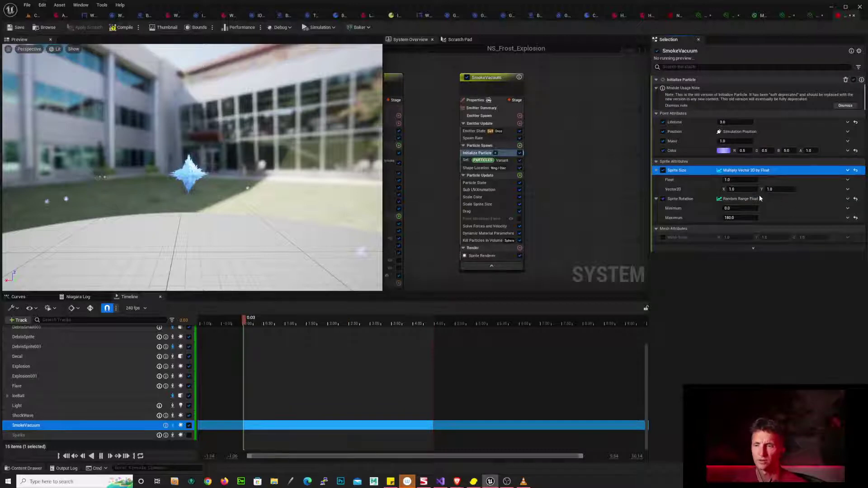
click(848, 190)
key(Escape)
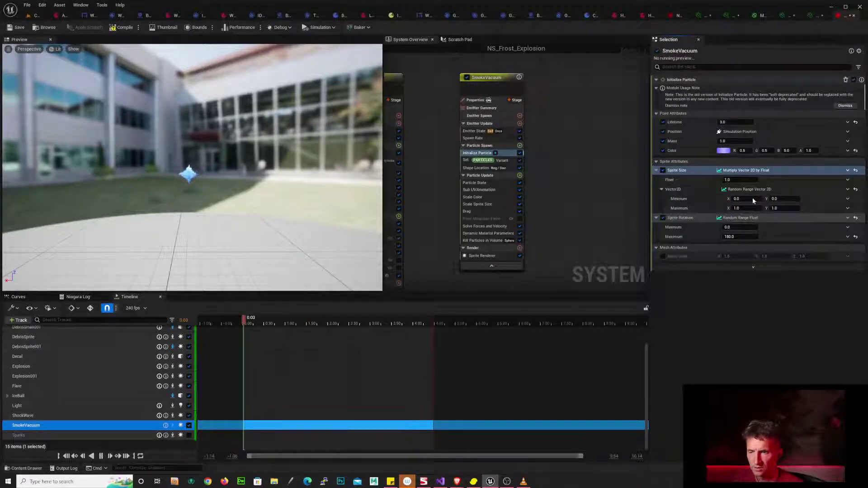
- Try 10 for both X and Y of the Random Range Vector 2D Minimum that drives Sprite Size
click(749, 200)
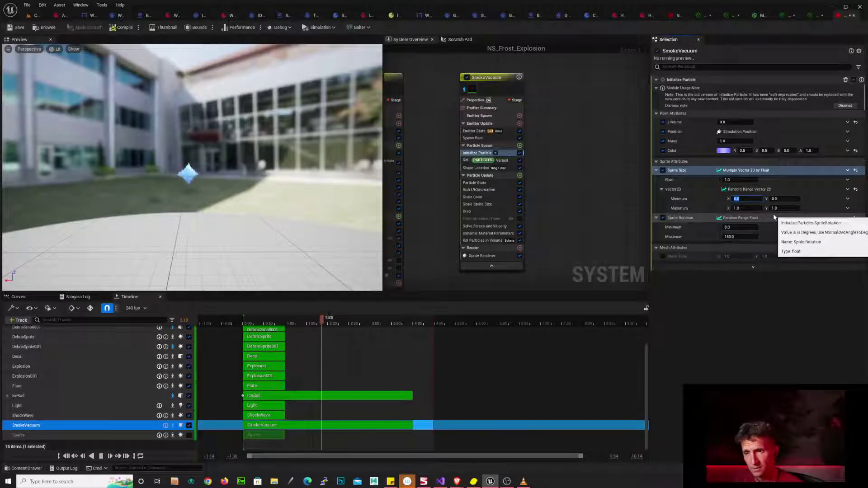
text(20)
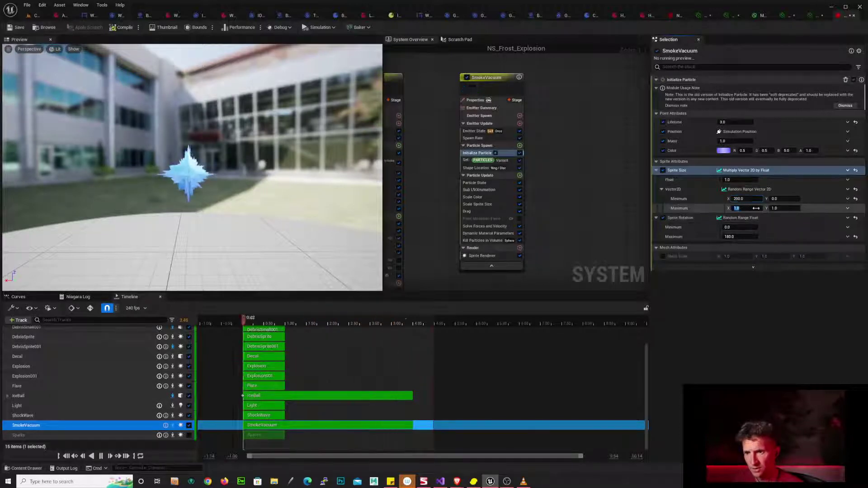
text(0)
key(Return)
text(10)
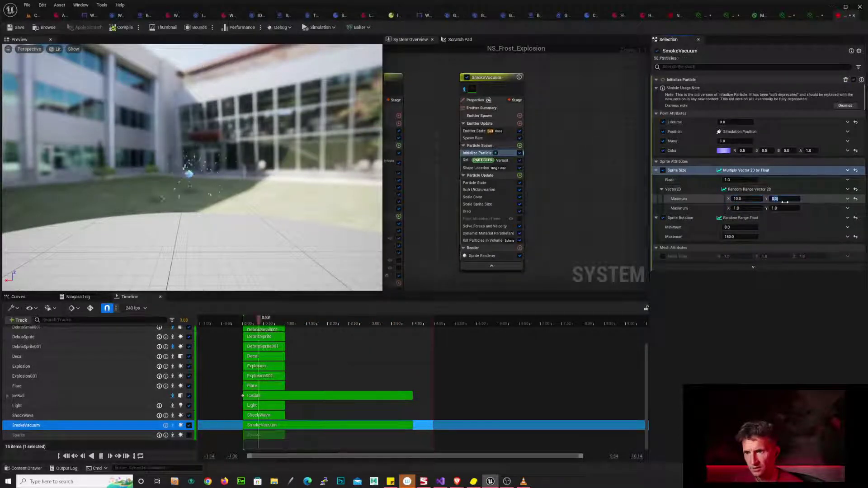
text(10)
- Try 500 for both Y and X of the Sprite Size random range's Maximum
click(785, 208)
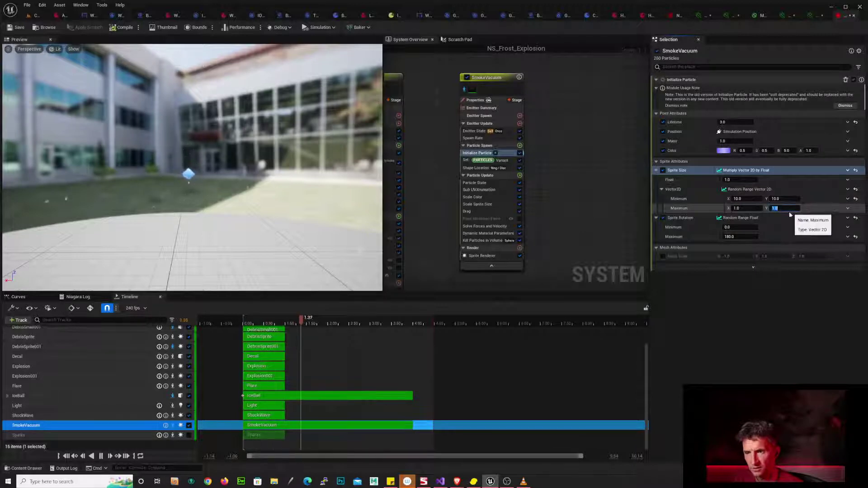
text(500)
click(745, 209)
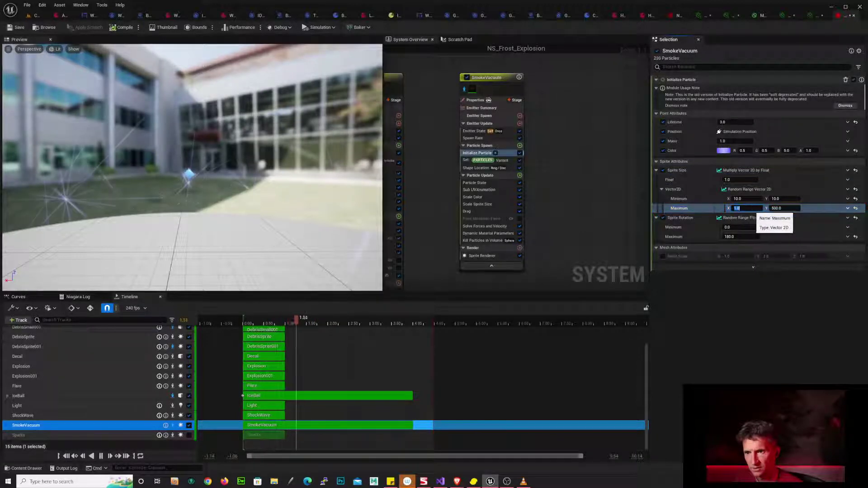
text(500)
key(Return)
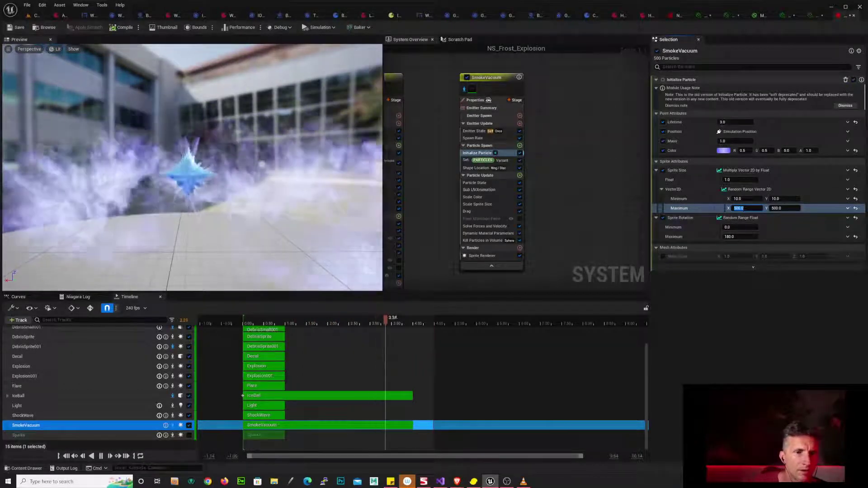
- Try lowering the Sprite Size random range's Minimum to 1 for both X and Y
drag(272, 181, 325, 187)
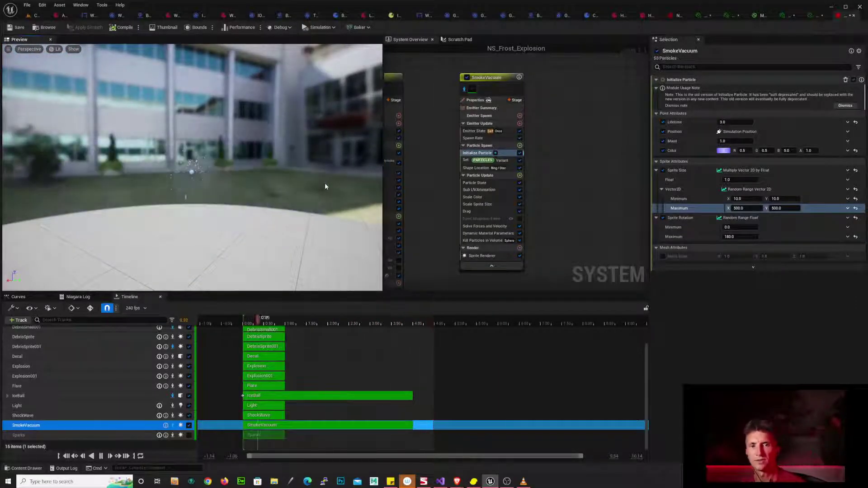
click(751, 198)
text(1)
key(Return)
click(794, 199)
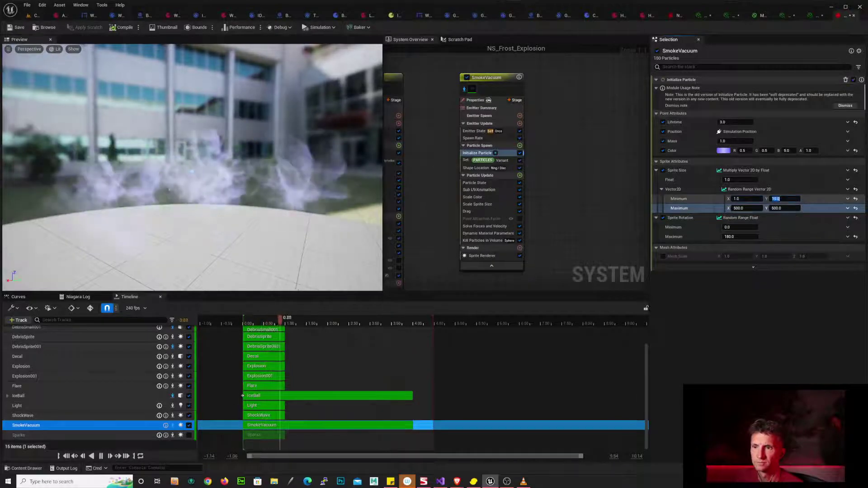
text(1)
key(Return)
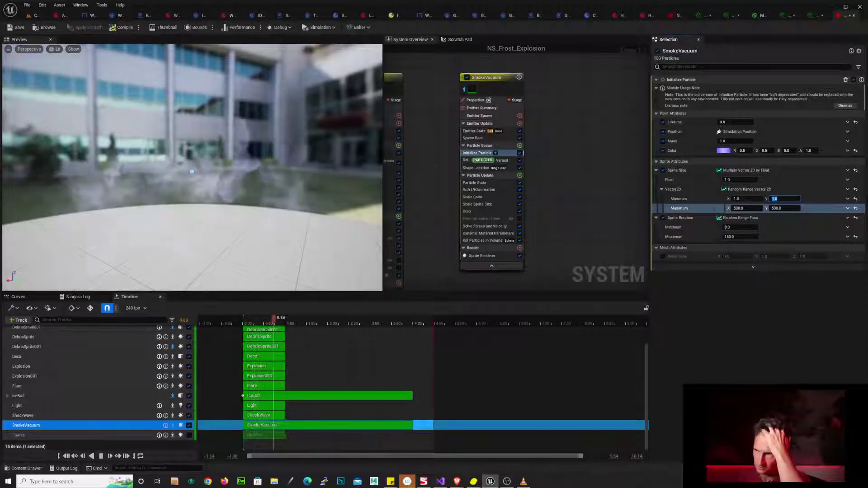
- Switch to the web browser and search in a new tab for "all sprites same size niagara ue5"
key(alt+Tab)
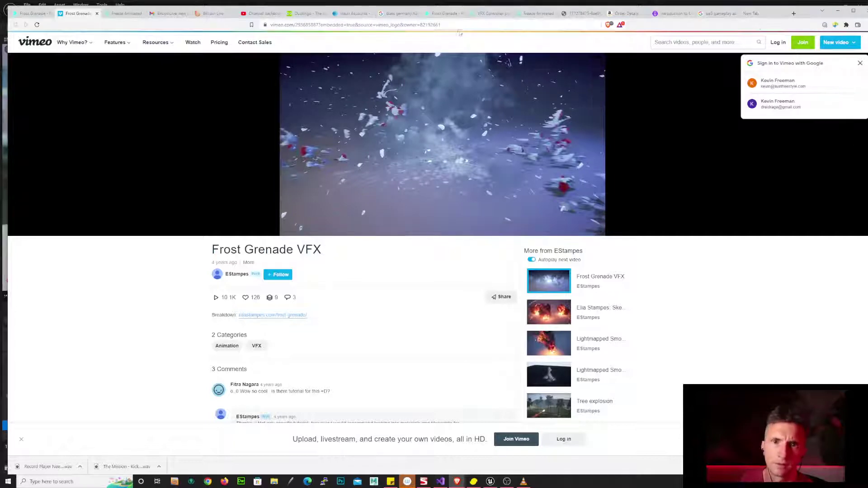
click(546, 25)
key(ctrl+t)
text(ll)
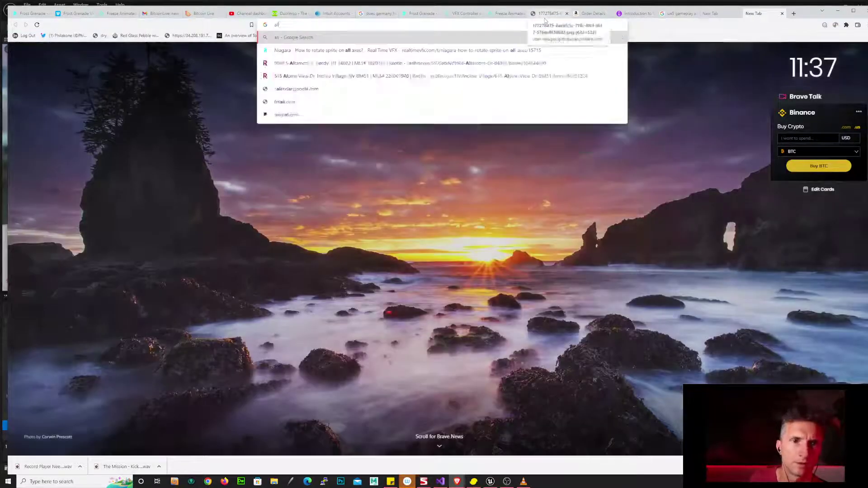
text( sprites s)
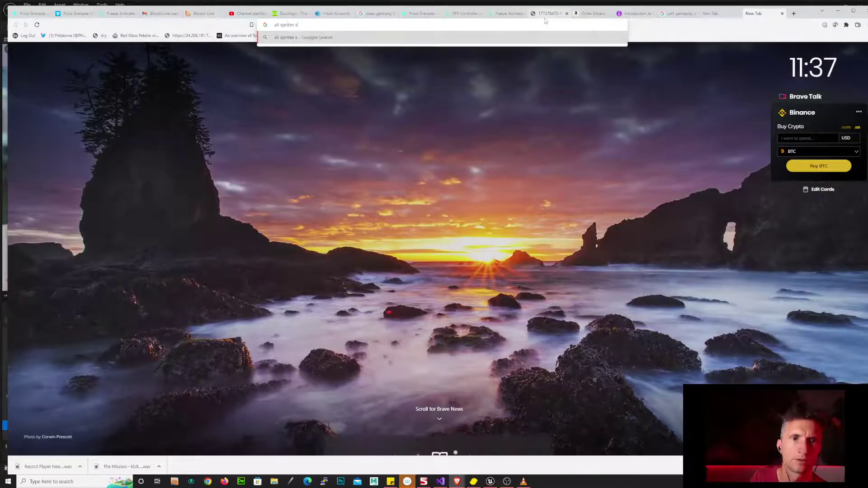
text(ame size niagara u)
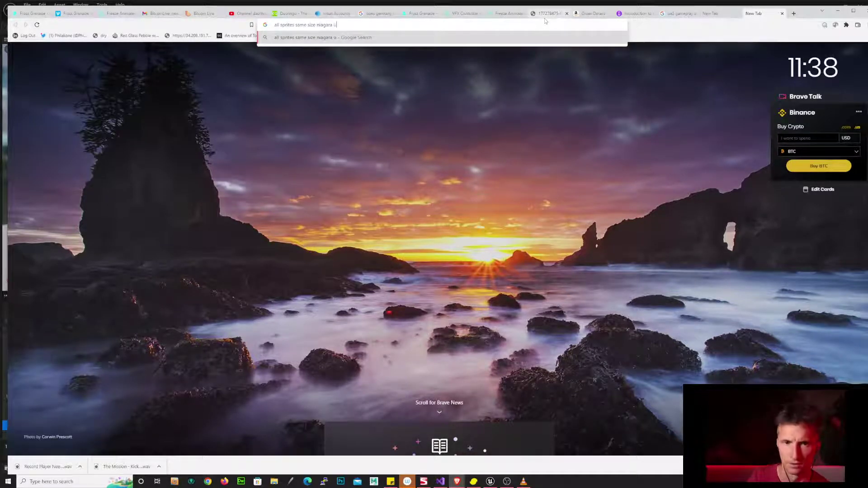
text(e5)
key(Return)
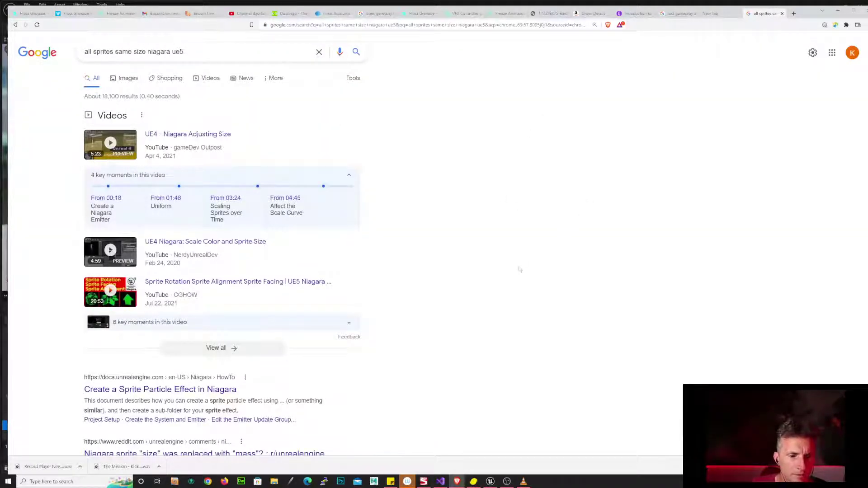
- Open the Reddit result about Niagara sprite "size" being replaced with "mass" and read the post with its full discussion
scroll(520, 270, down, 4)
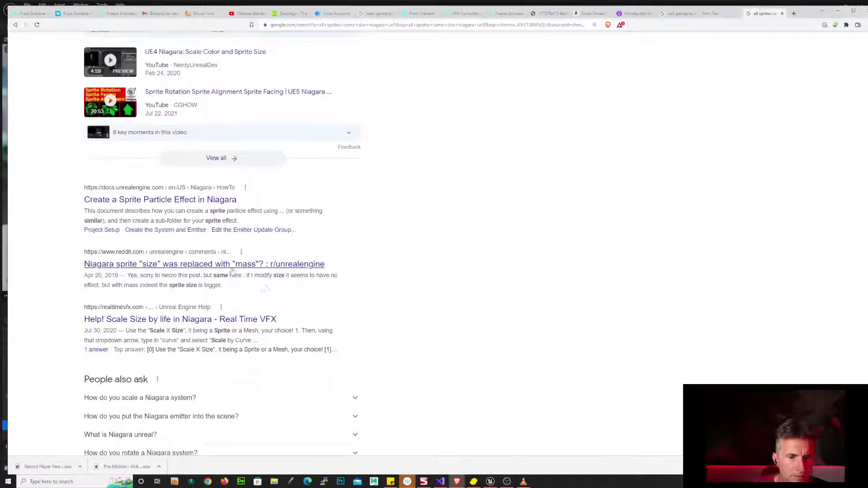
click(268, 265)
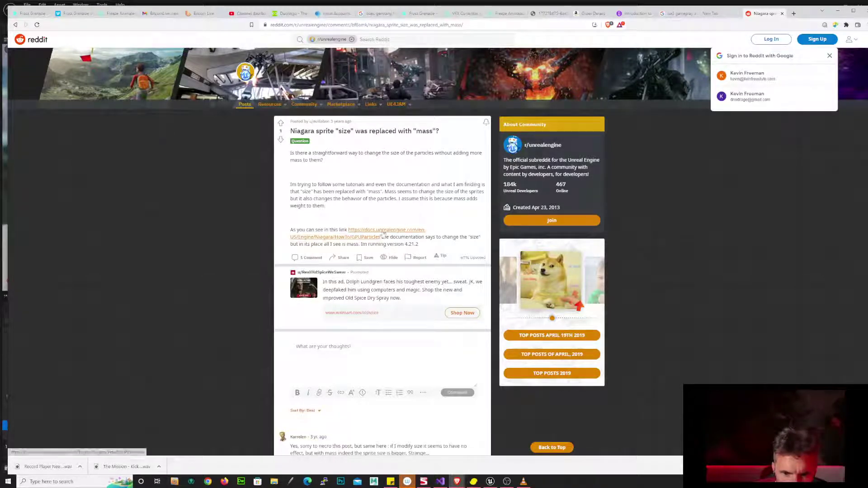
right_click(166, 332)
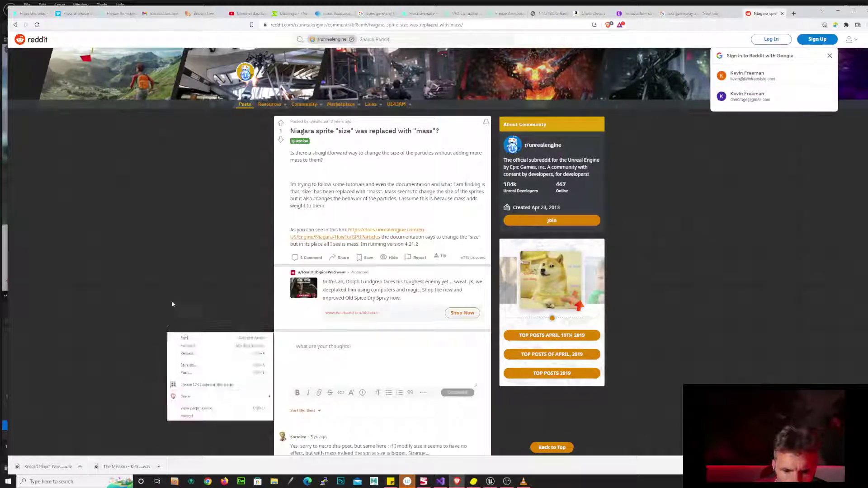
click(157, 285)
scroll(172, 287, down, 3)
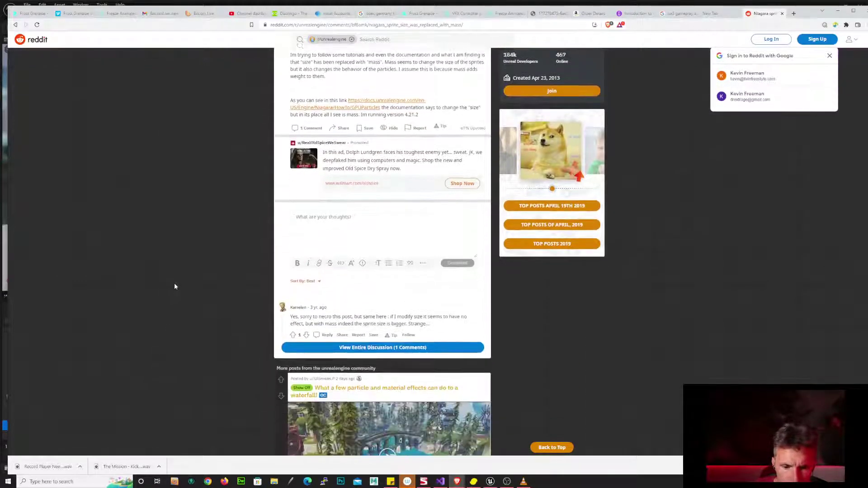
click(370, 343)
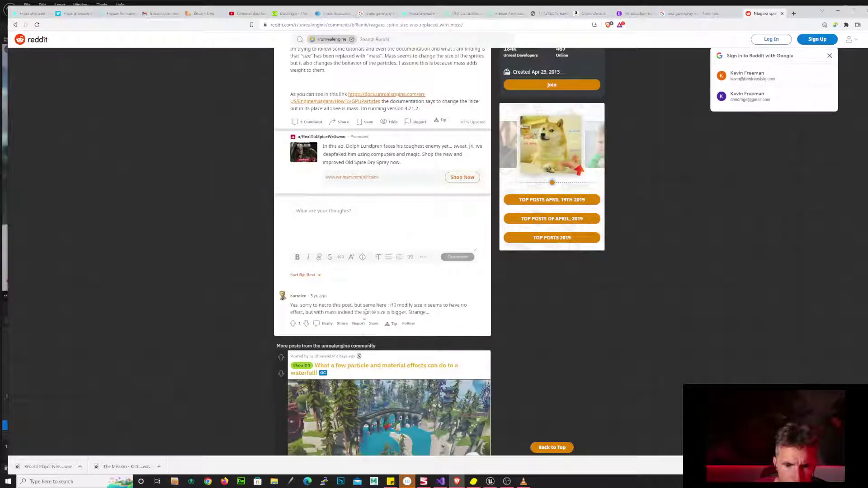
- Switch back to the Unreal Niagara editor, reset Sprite Size to its default, and set its X and Y to 100
key(alt+Tab)
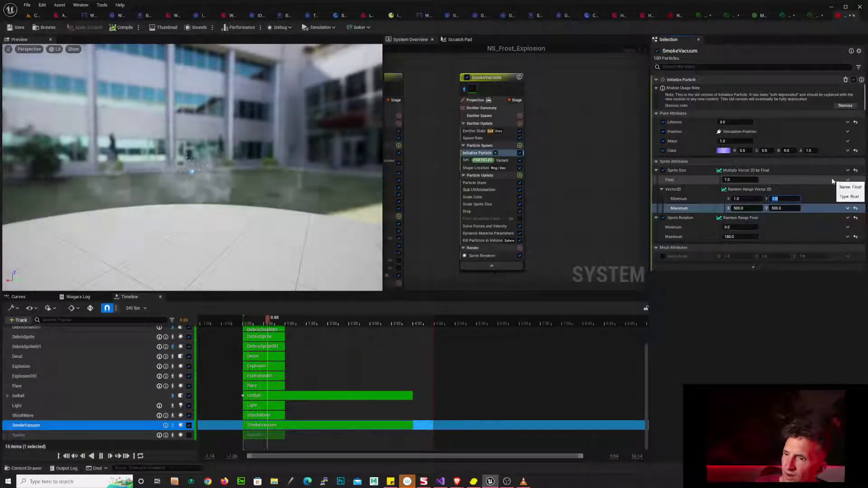
click(858, 172)
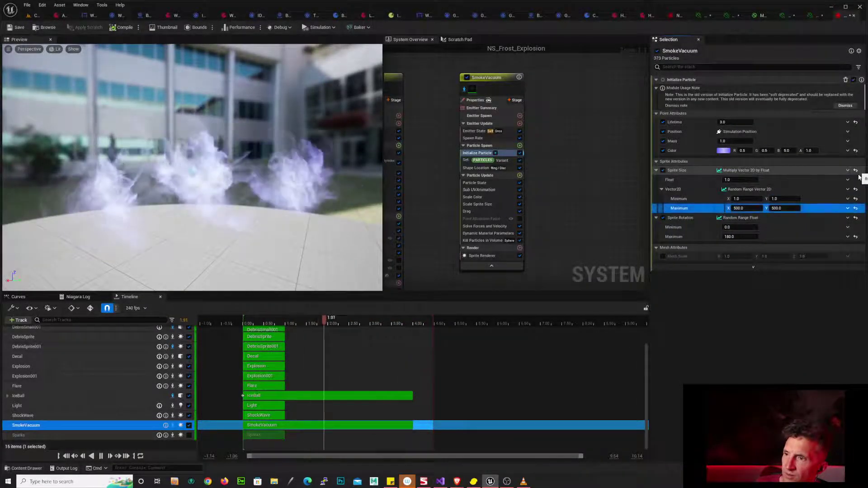
click(858, 173)
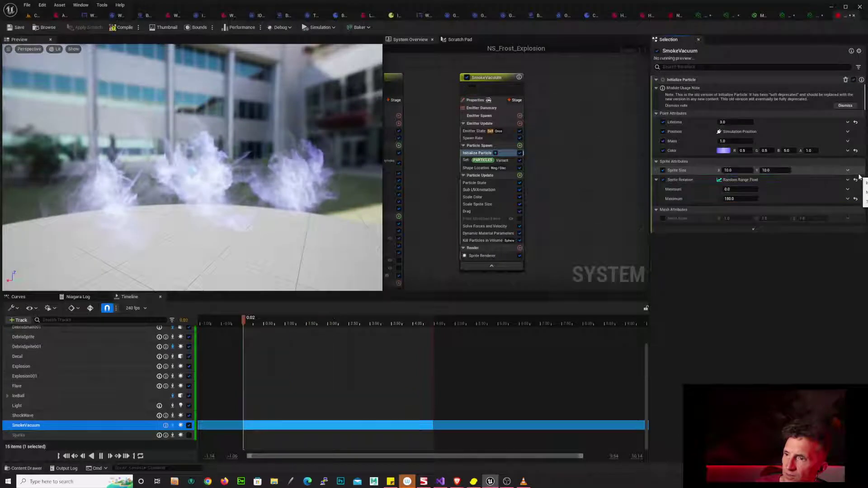
click(743, 172)
text(100)
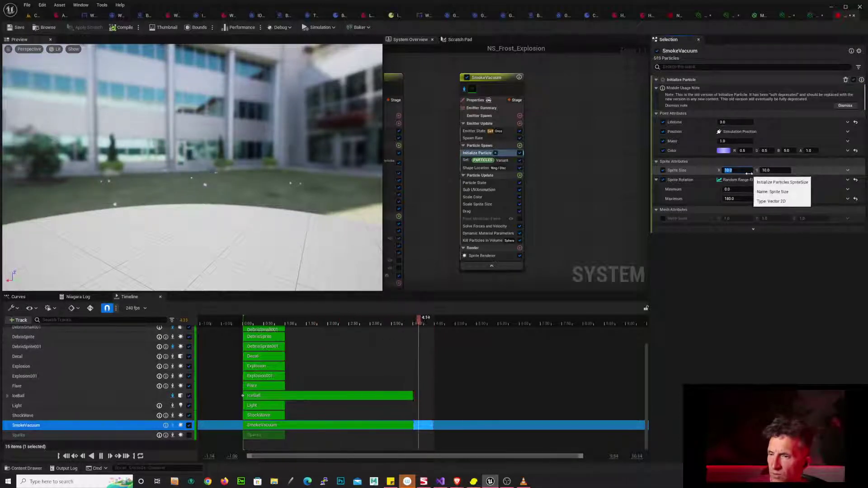
key(Tab)
text(10)
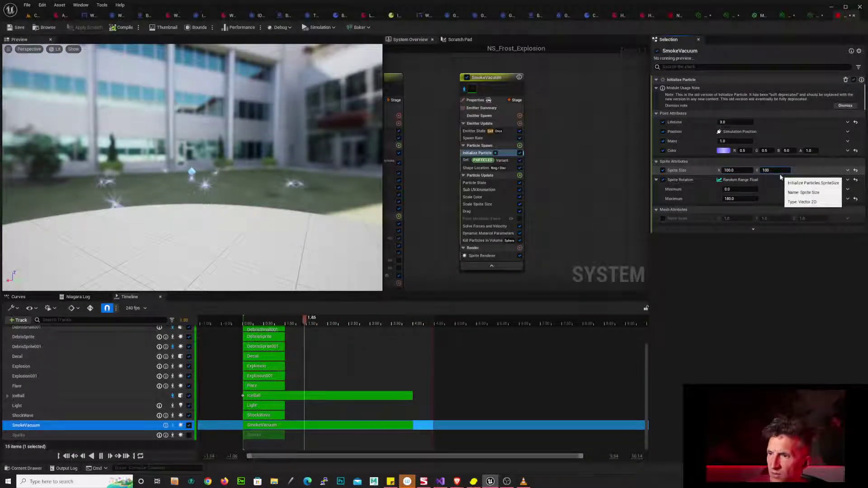
click(741, 171)
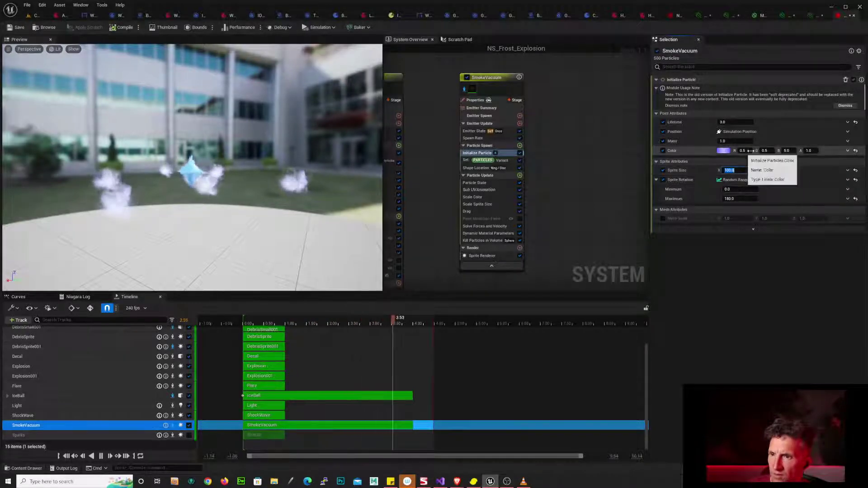
- Drive Initialize Particle's Mass with Random Range Float, using a Minimum of 1 and a Maximum of 100
click(847, 143)
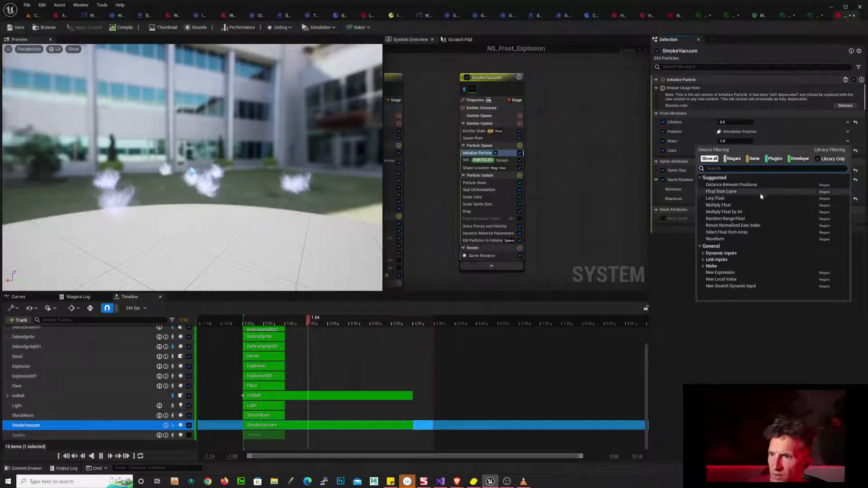
click(753, 218)
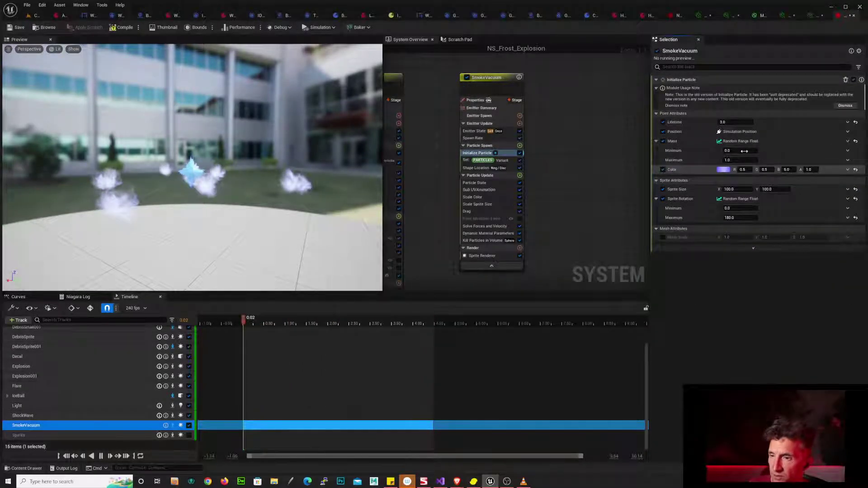
click(745, 151)
text(1)
key(Return)
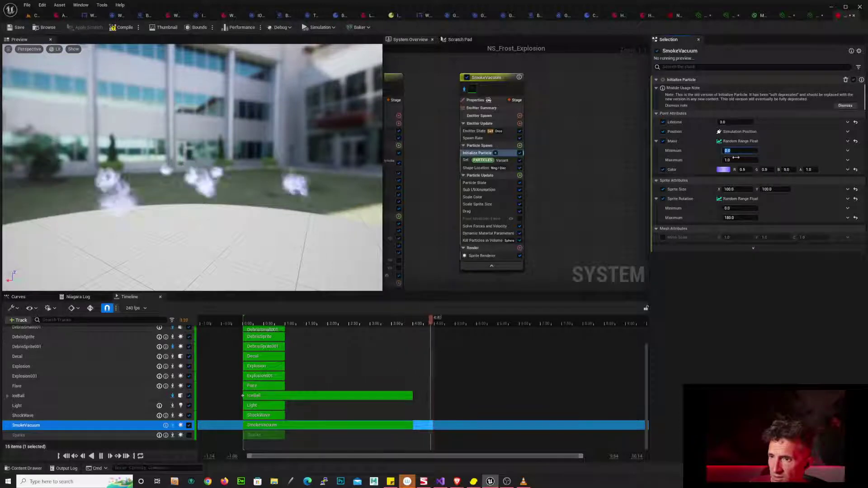
drag(747, 159, 765, 163)
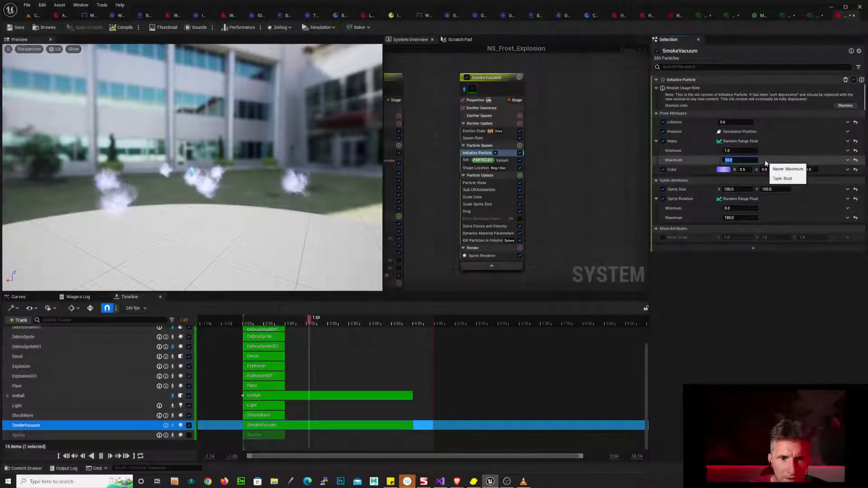
text(100)
key(Return)
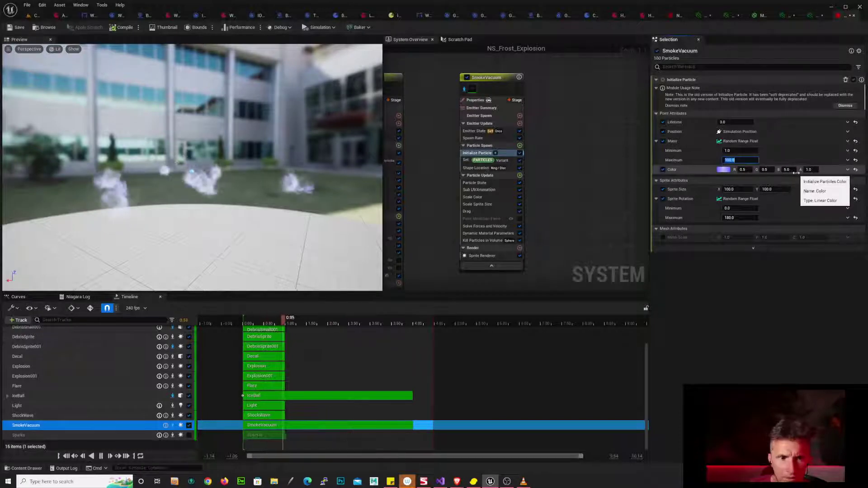
- Reset Sprite Size to its default and raise the Mass range's Maximum to 1000
click(856, 189)
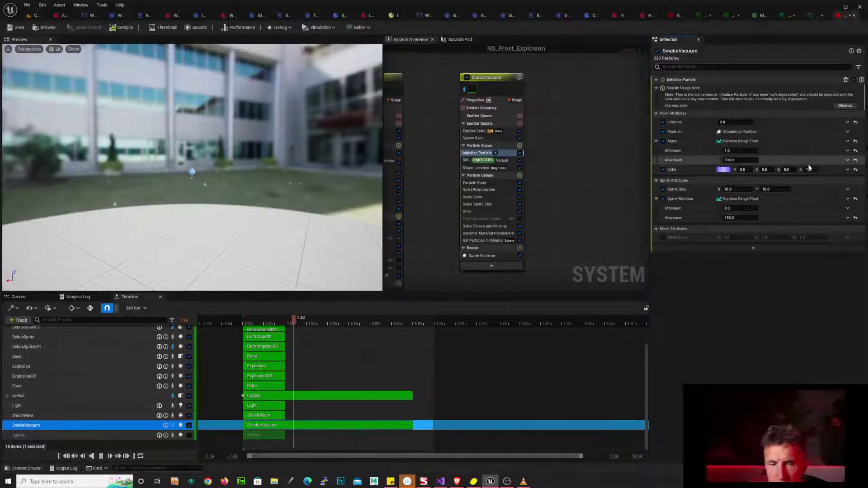
click(751, 161)
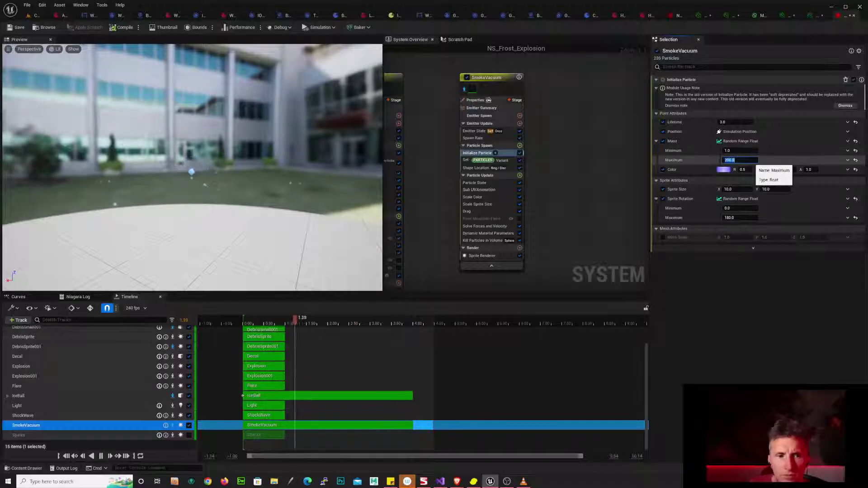
text(1000)
key(Return)
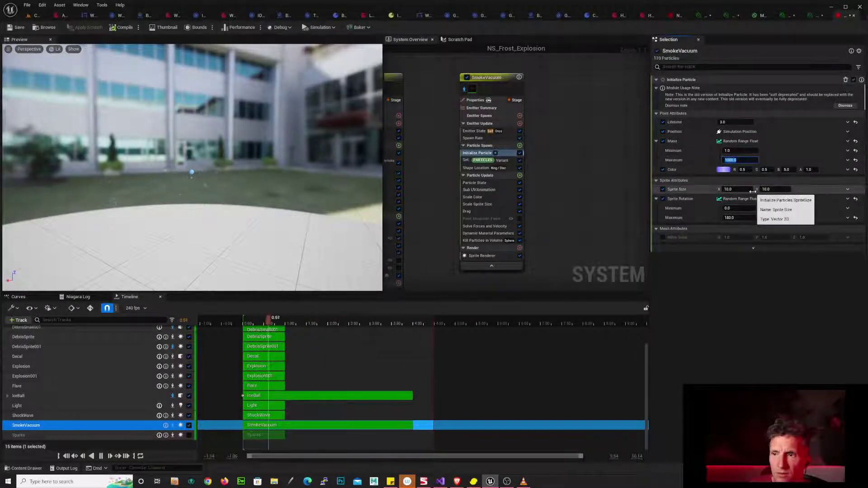
- Set Sprite Size to 100 in both X and Y in Initialize Particle
click(741, 190)
text(100)
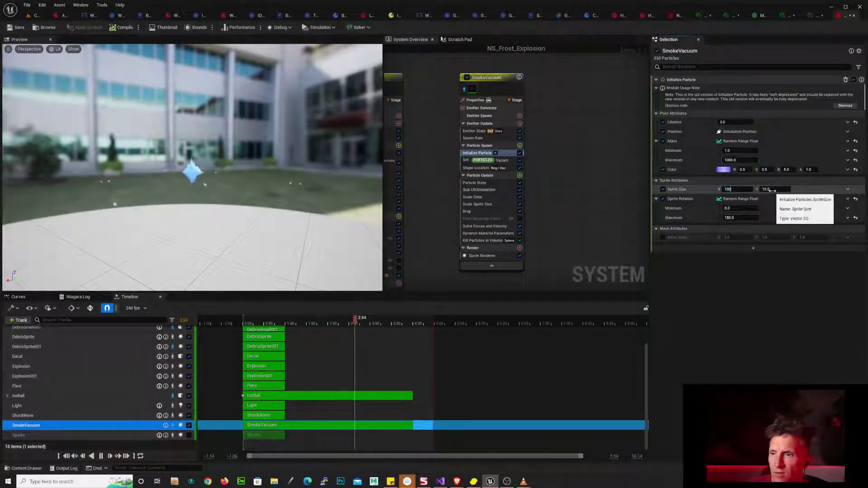
click(773, 190)
text(100)
key(Return)
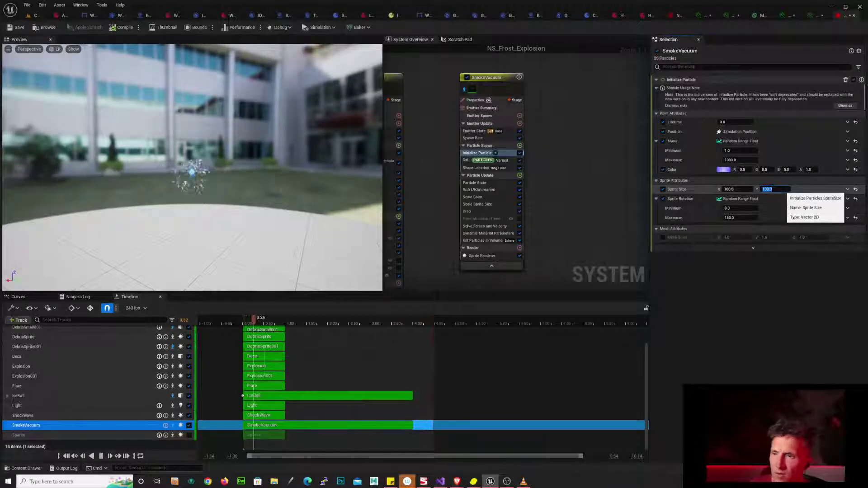
- Reset Initialize Particle's Mass to its default and drive Sprite Size with Random Range Vector 2D
click(856, 160)
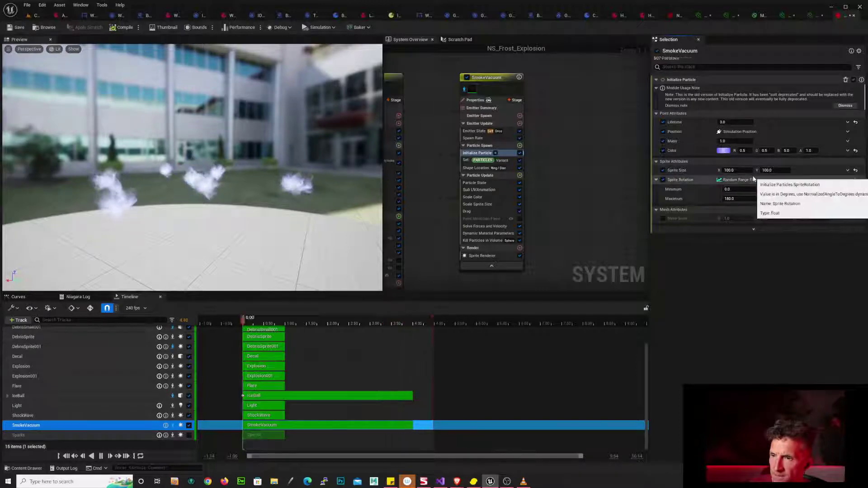
click(847, 173)
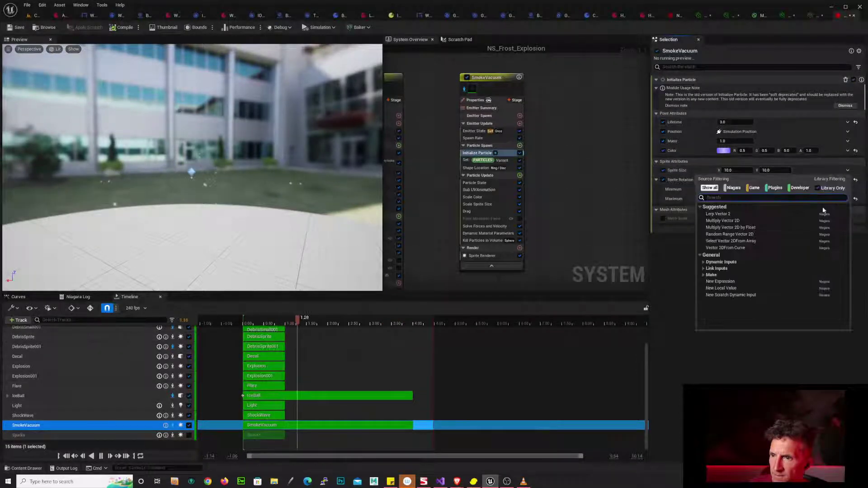
click(753, 237)
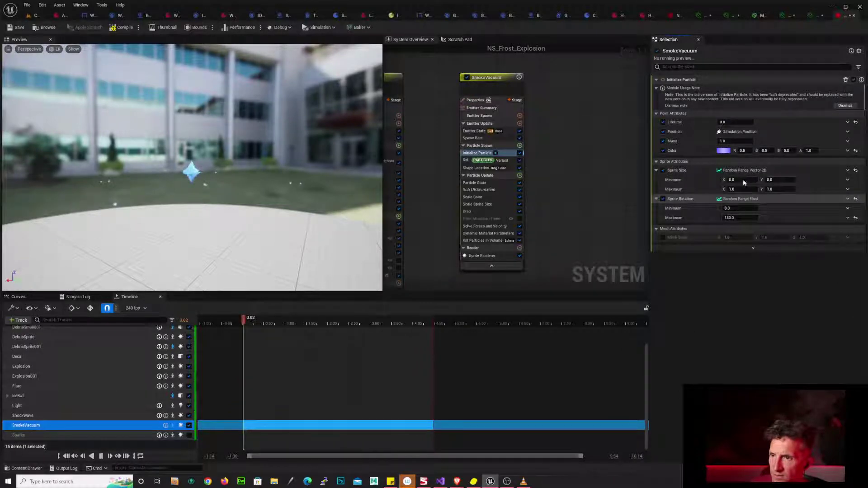
- Set the Sprite Size range to a Minimum of 200 and a Maximum of 500 in both X and Y
click(744, 179)
text(200)
key(Tab)
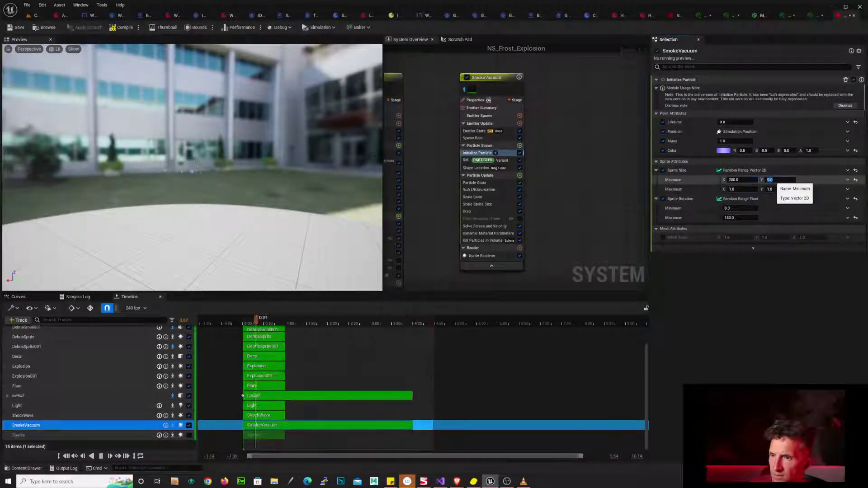
text(200)
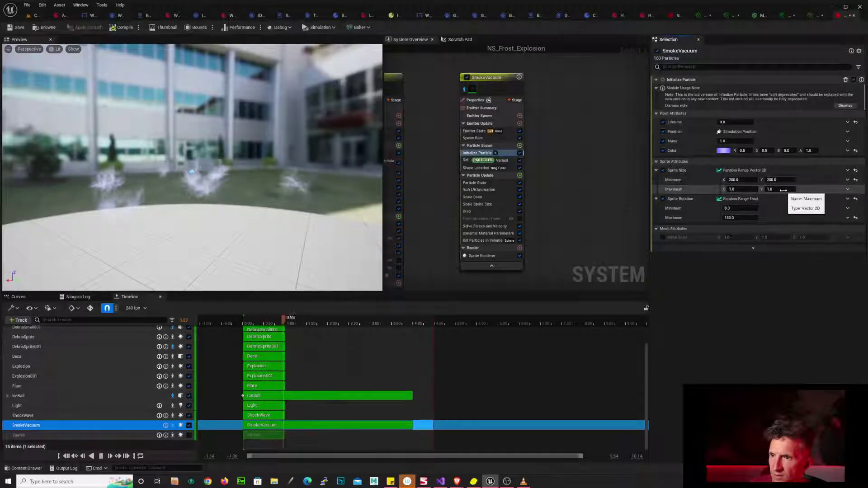
click(788, 190)
text(500)
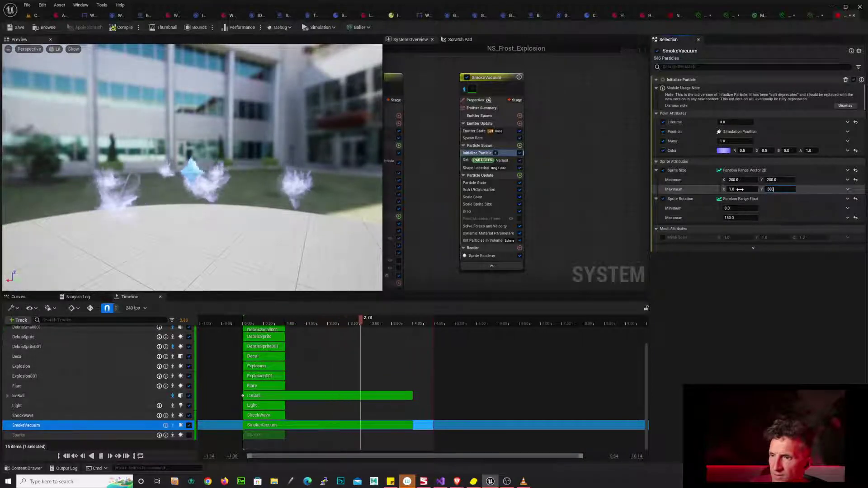
click(743, 190)
text(500)
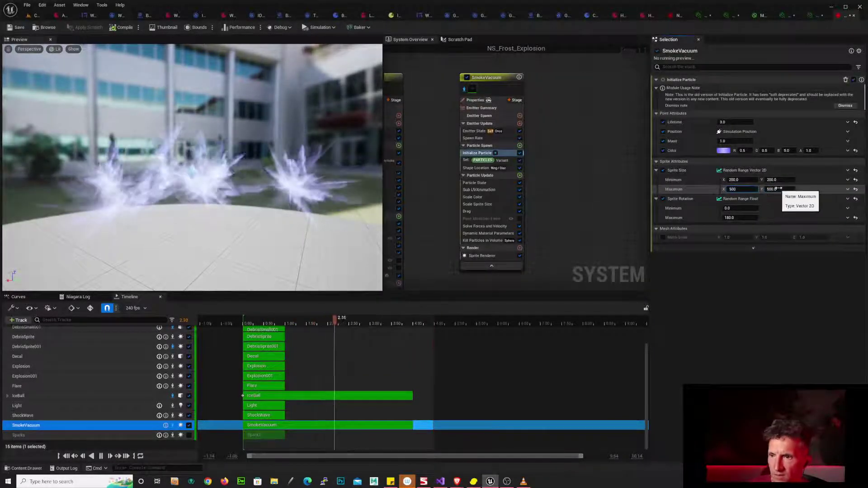
key(Return)
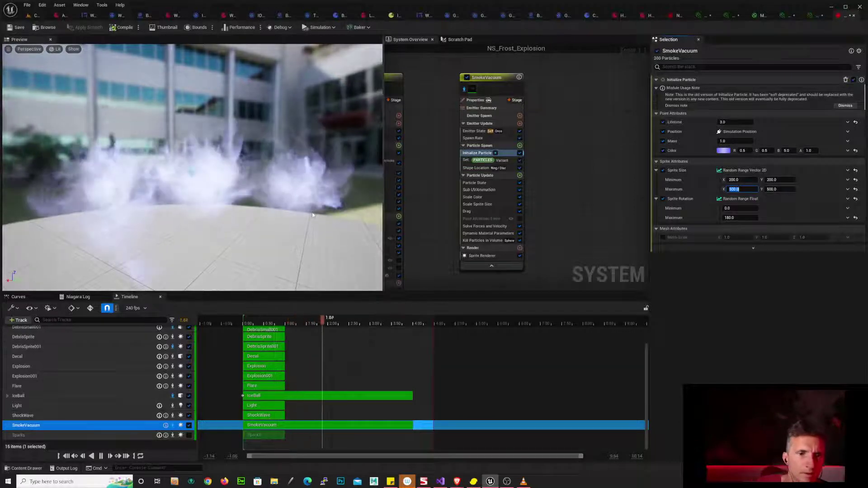
- Disable the Scale Sprite Size module in SmokeVacuum's Particle Update
click(212, 185)
drag(212, 182, 335, 184)
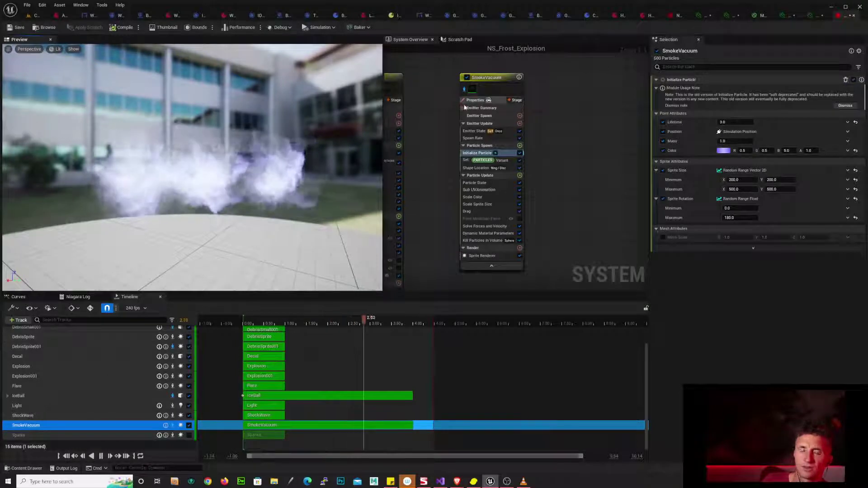
click(498, 205)
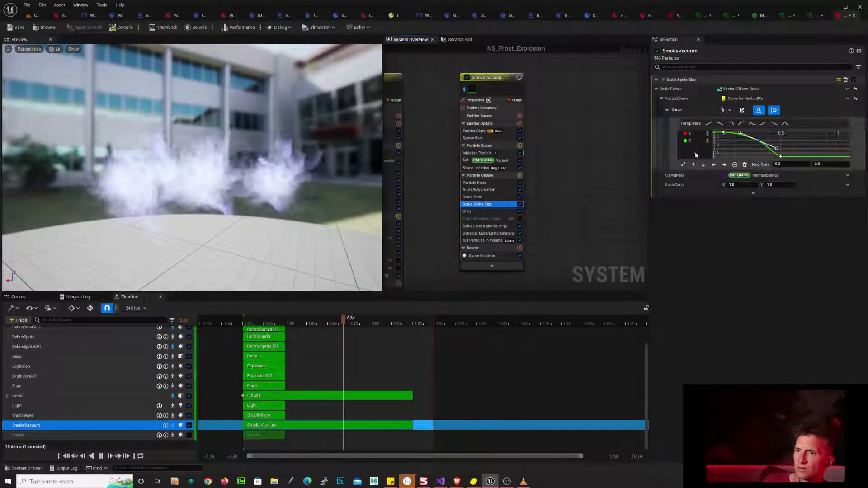
click(854, 80)
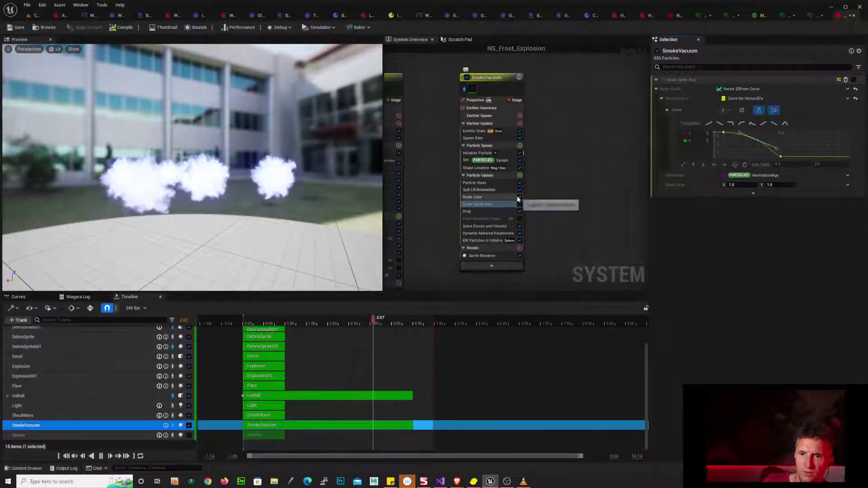
- Search the Particle Spawn modules for size and add Calculate Size and Rotational Inertia by Mass
click(513, 183)
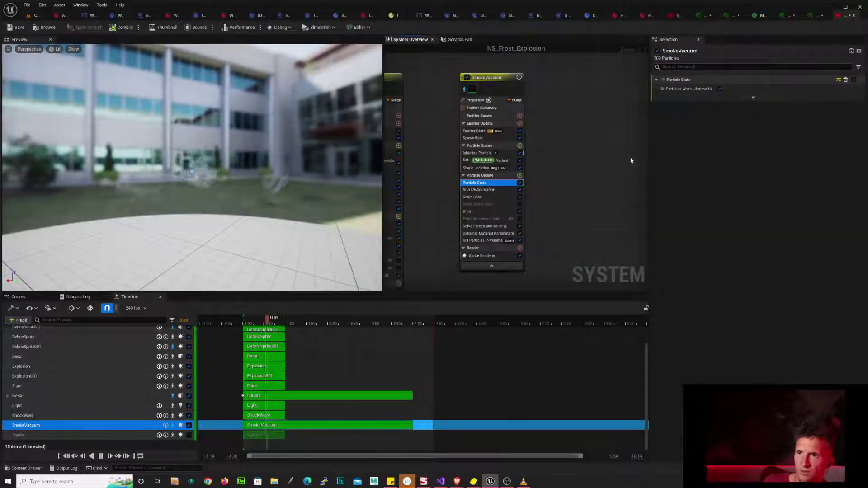
click(510, 169)
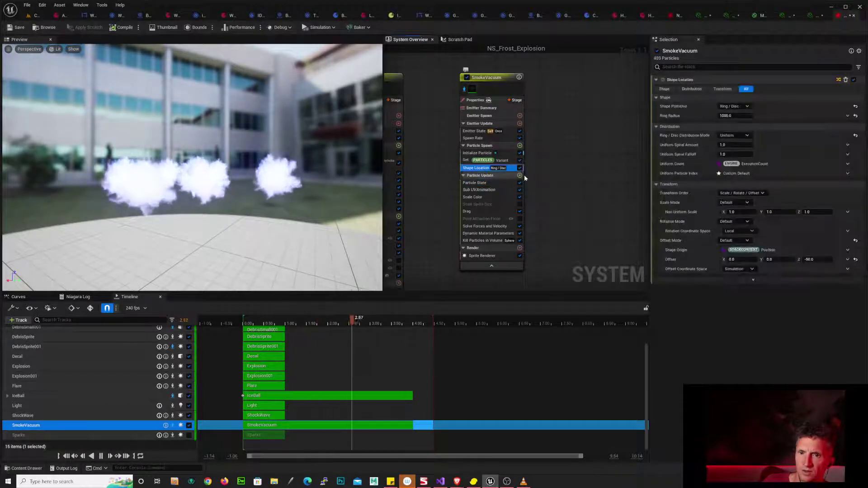
click(507, 153)
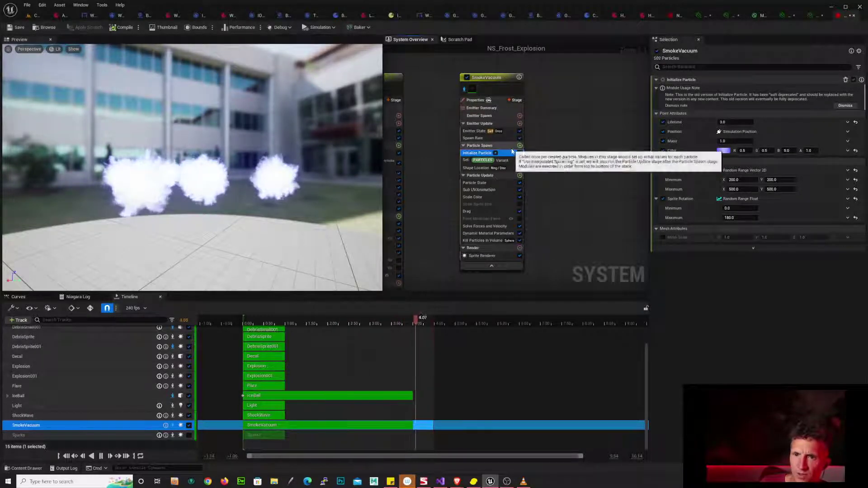
click(519, 146)
text(s)
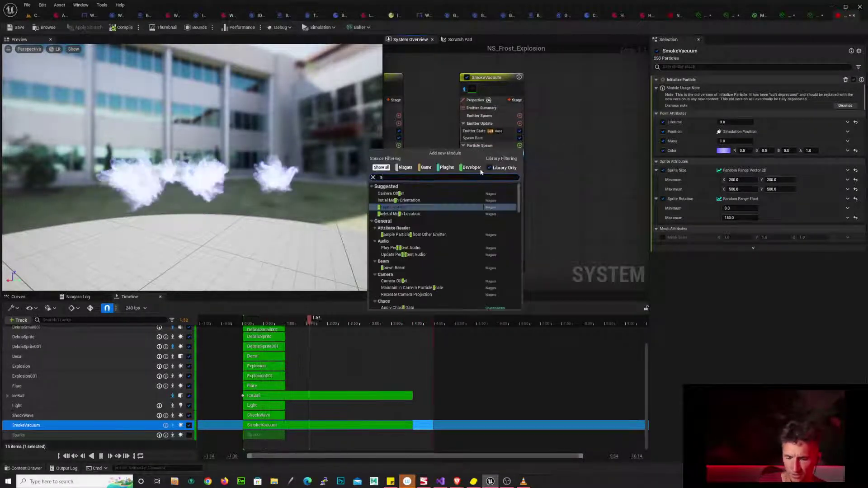
text(ize)
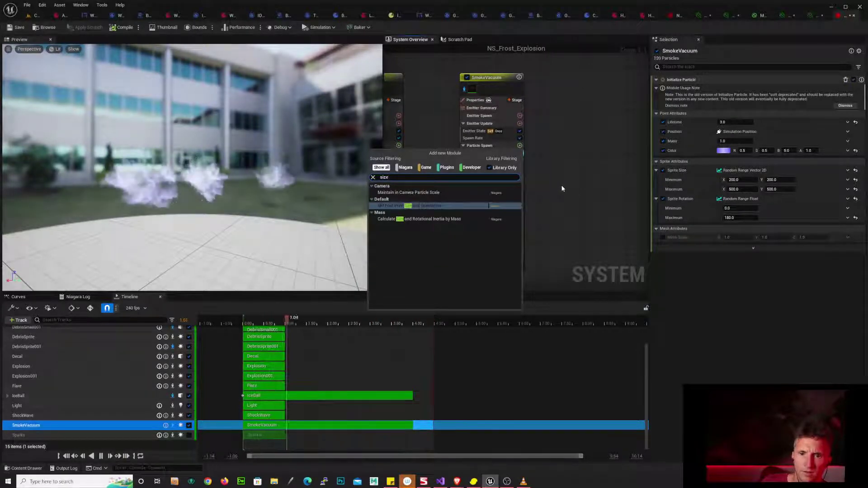
click(452, 219)
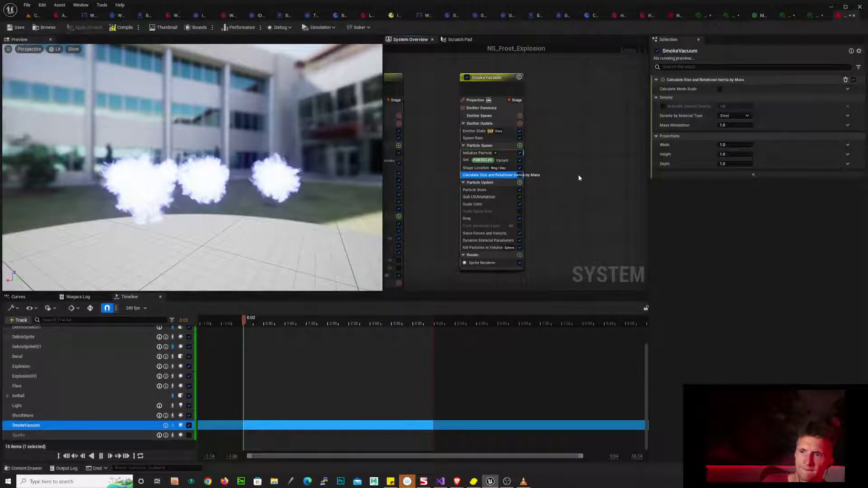
- Check the Density by Material Type options of the mass-based size module and delete the module from Particle Spawn
click(747, 117)
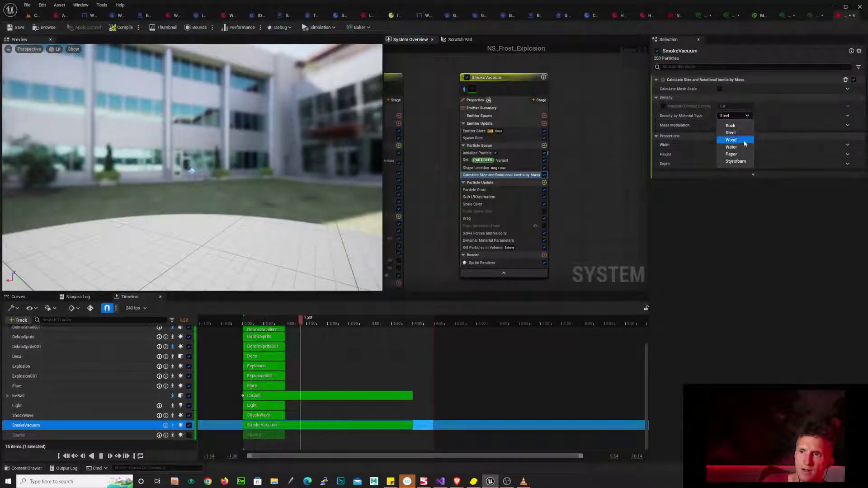
click(599, 171)
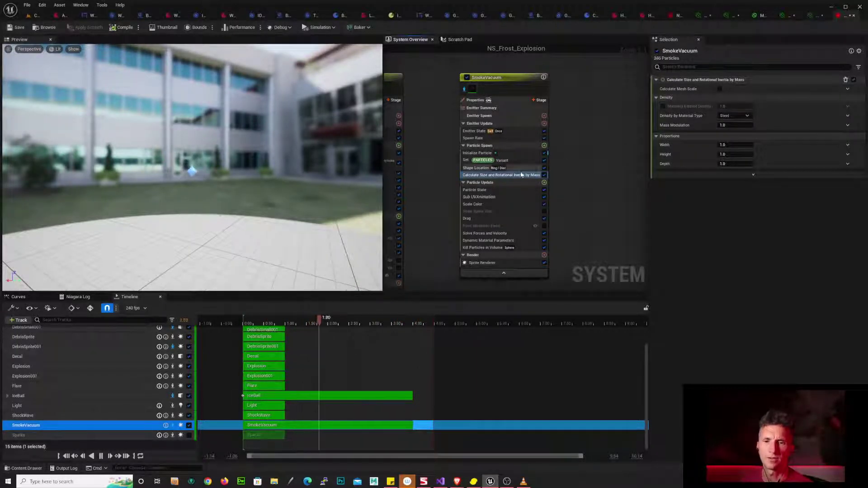
key(Delete)
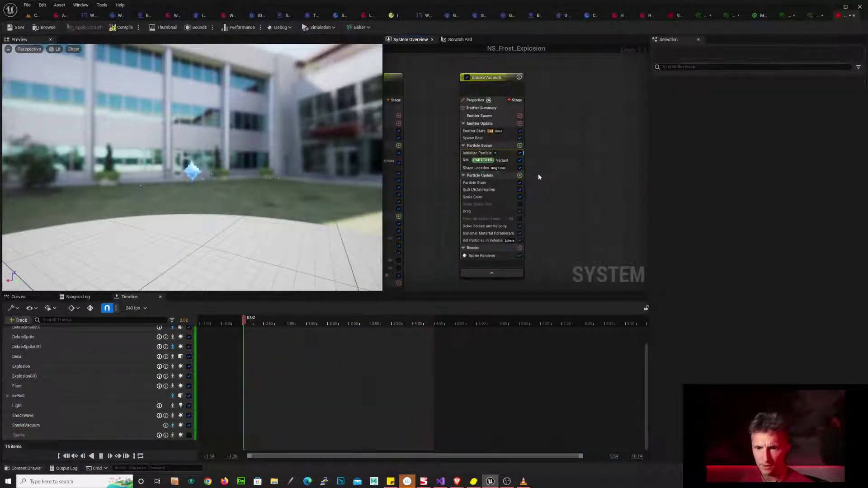
- Examine SmokeVacuum's Sprite Renderer settings, from material and sorting through the bindings and cutout options
click(497, 256)
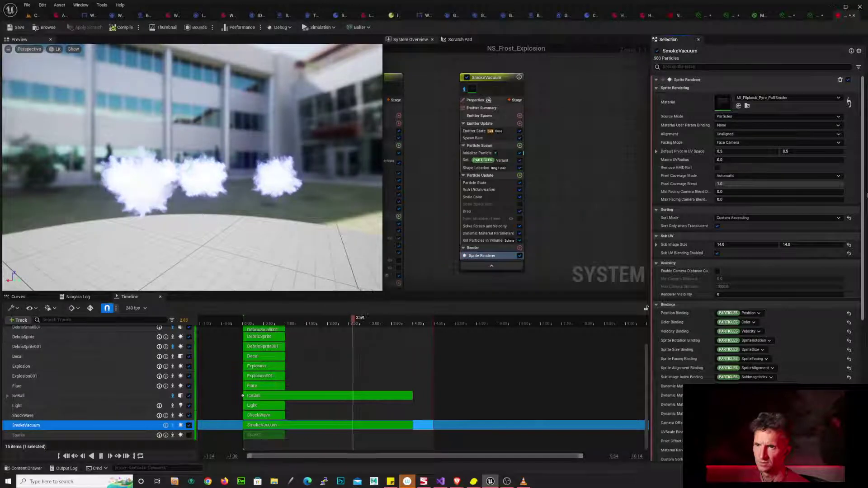
scroll(858, 225, down, 2)
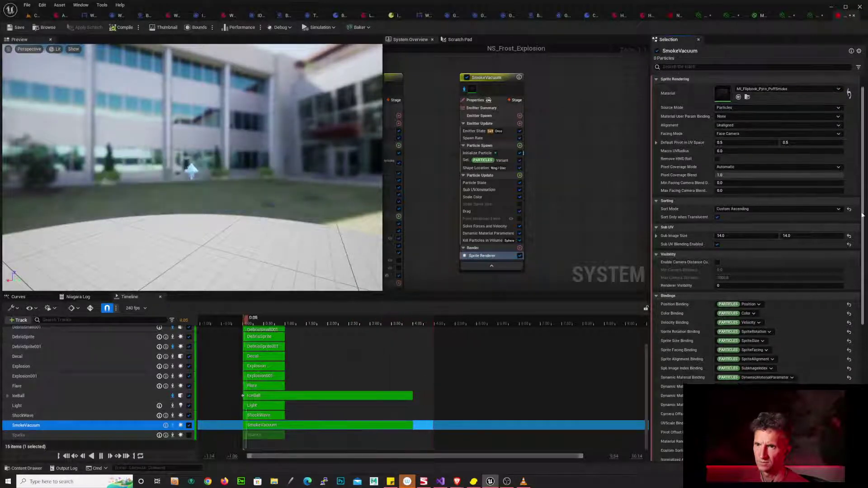
scroll(858, 227, down, 3)
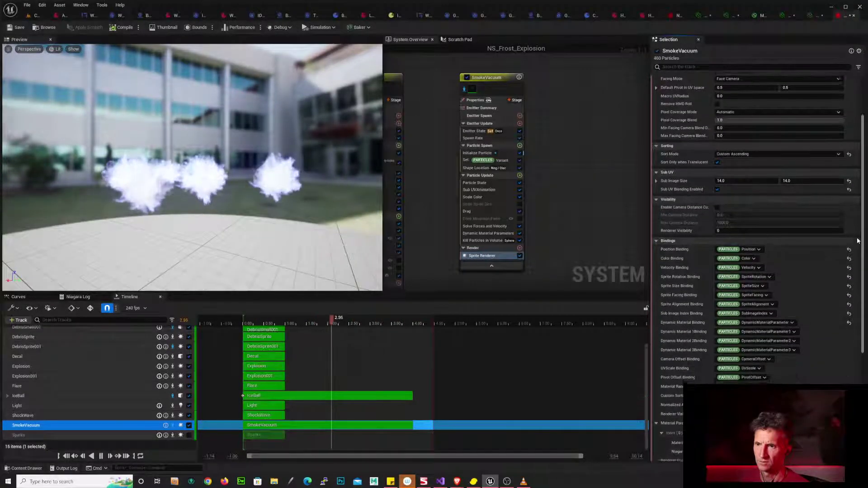
scroll(856, 252, down, 1)
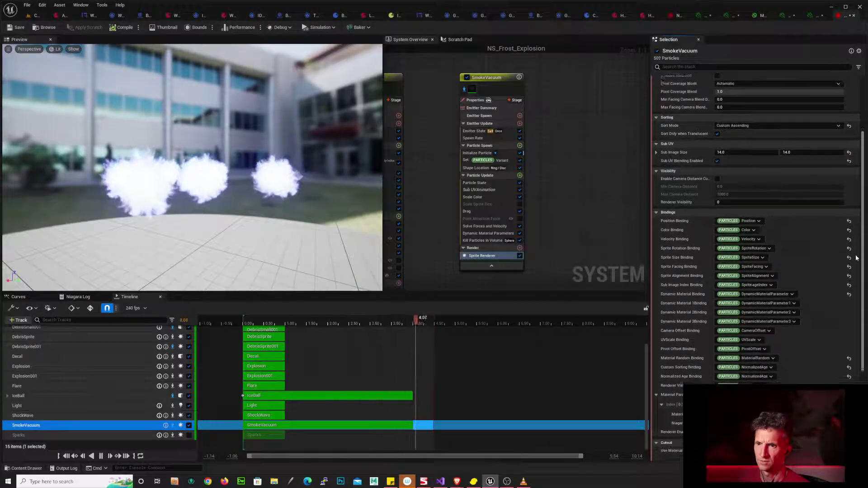
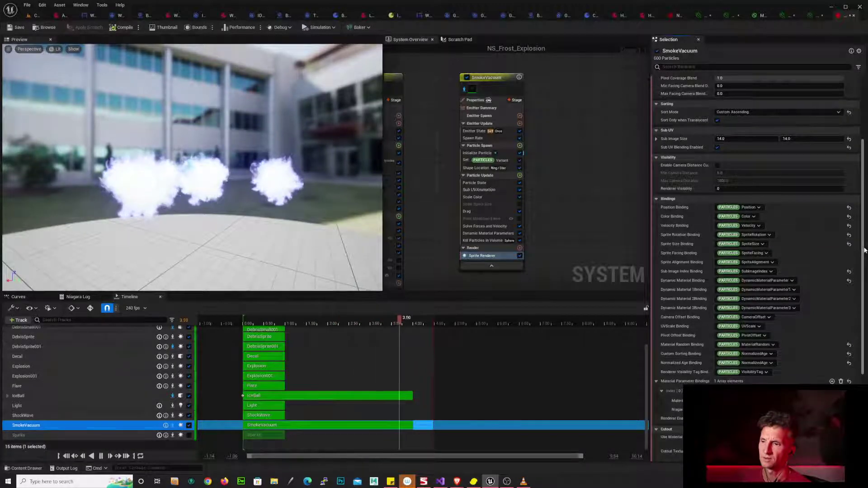
scroll(769, 246, down, 3)
scroll(756, 226, down, 3)
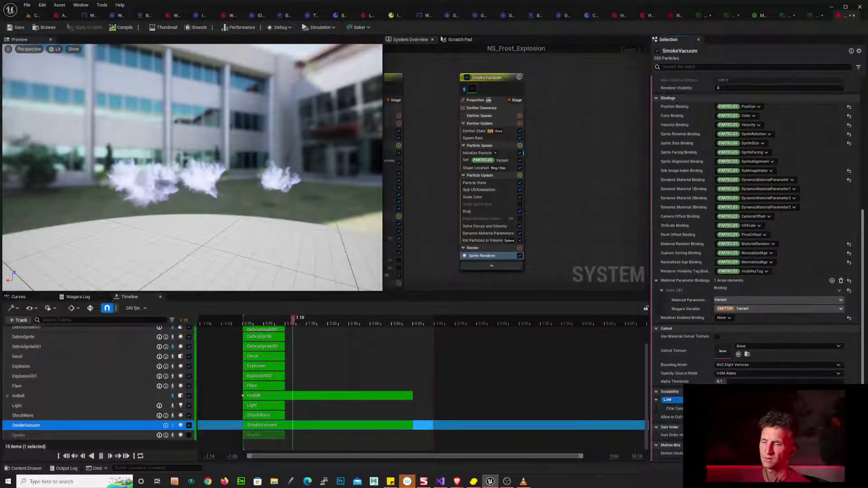
scroll(842, 162, up, 10)
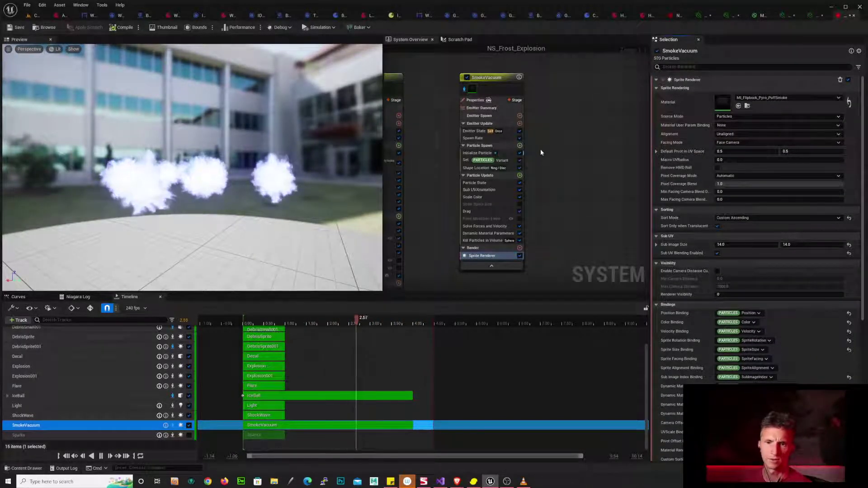
- Lower the Sprite Size range's Minimum to 1 in both X and Y in Particle Spawn
click(502, 146)
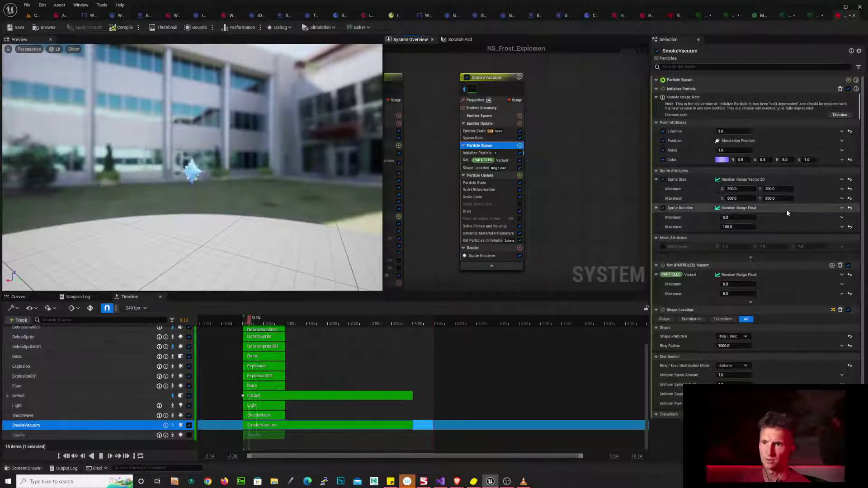
click(742, 189)
text(1)
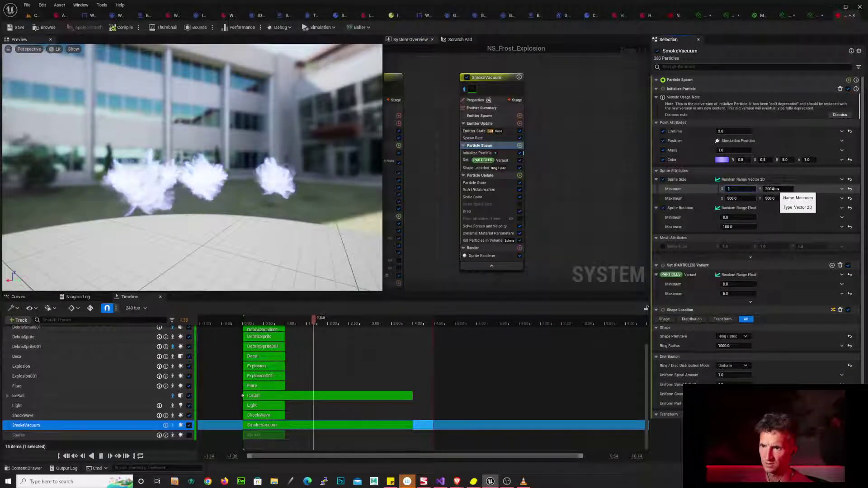
key(Tab)
key(Return)
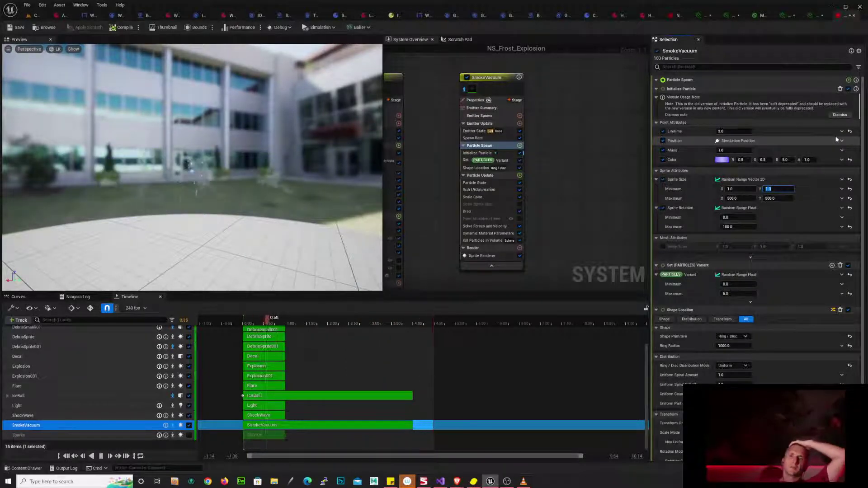
click(865, 137)
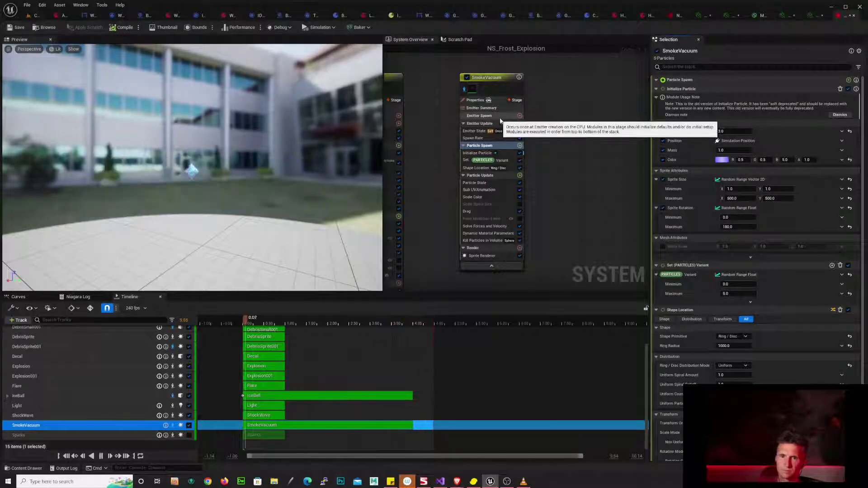
- Try Self as the Scalability Mode in SmokeVacuum's Emitter State and reset it to the default
click(482, 124)
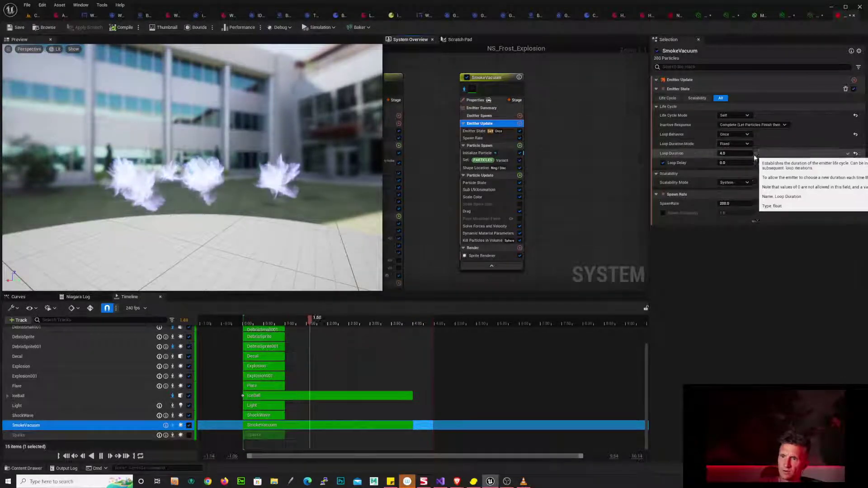
click(743, 183)
click(733, 194)
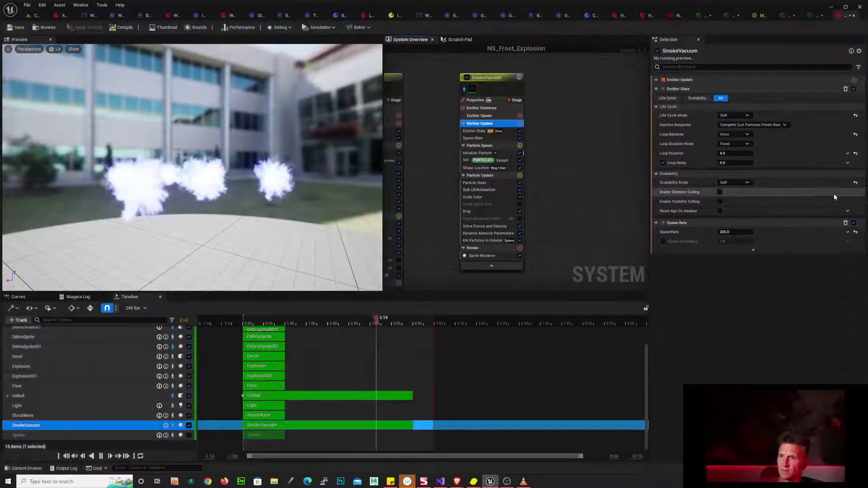
click(856, 183)
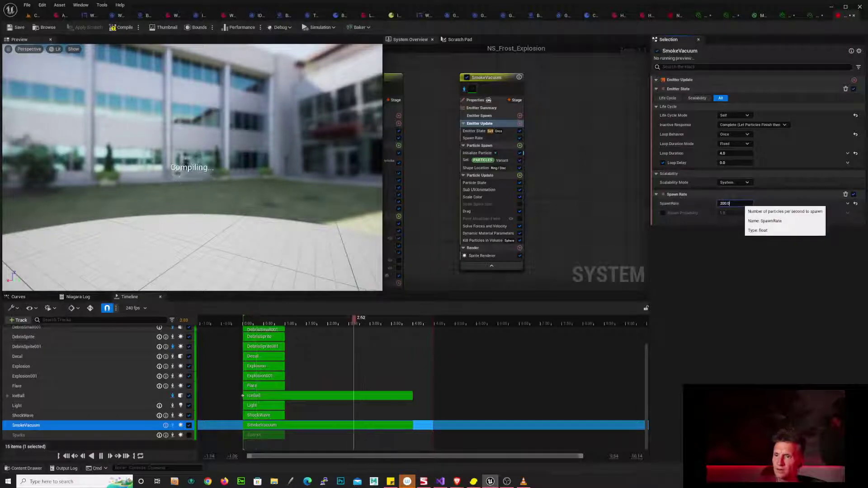
- Try a SpawnRate of 10 for SmokeVacuum, check the preview, and set the SpawnRate back to 200
click(742, 204)
key(Return)
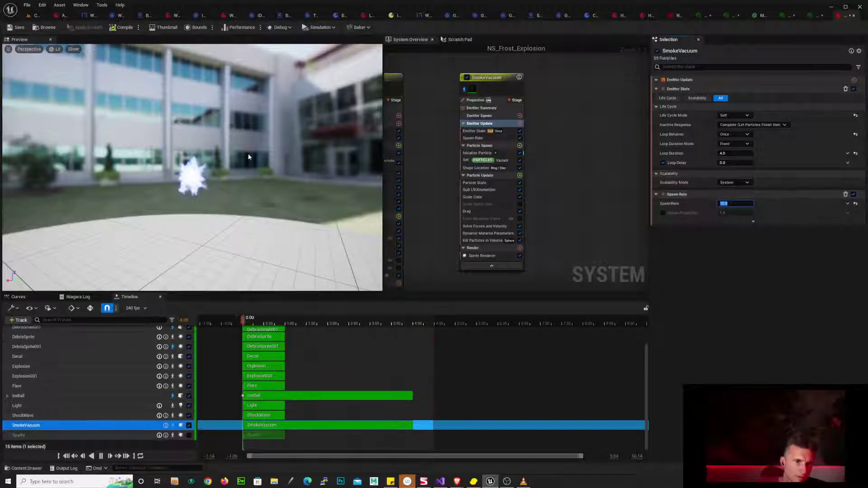
mouse_move(248, 157)
mouse_down()
mouse_move(323, 165)
mouse_move(254, 166)
mouse_up()
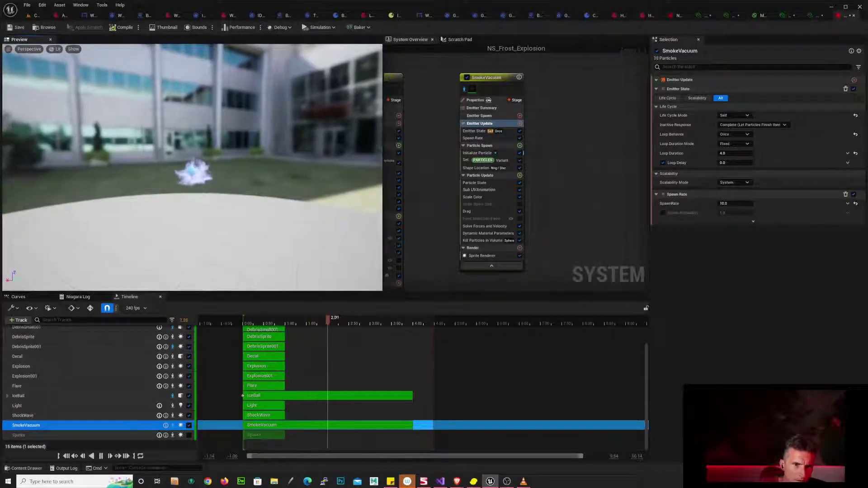
click(733, 204)
text(200)
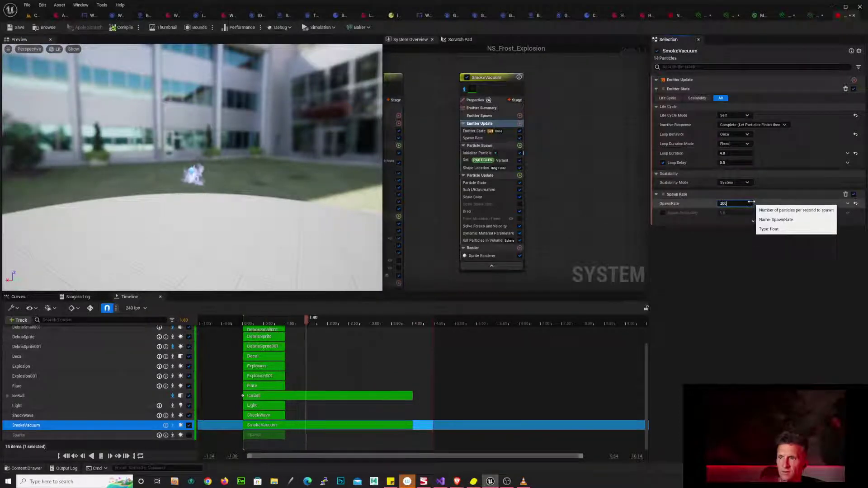
key(Return)
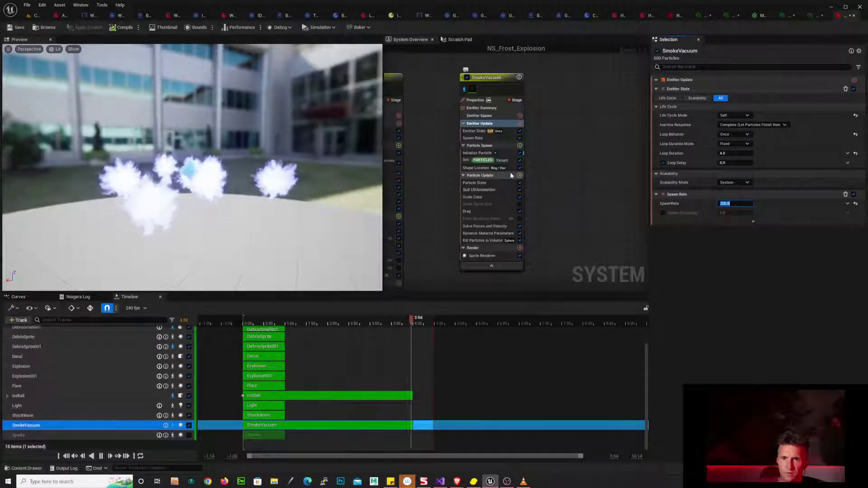
- Set the Ring / Disc Distribution Mode of SmokeVacuum's Shape Location module to Random
click(493, 168)
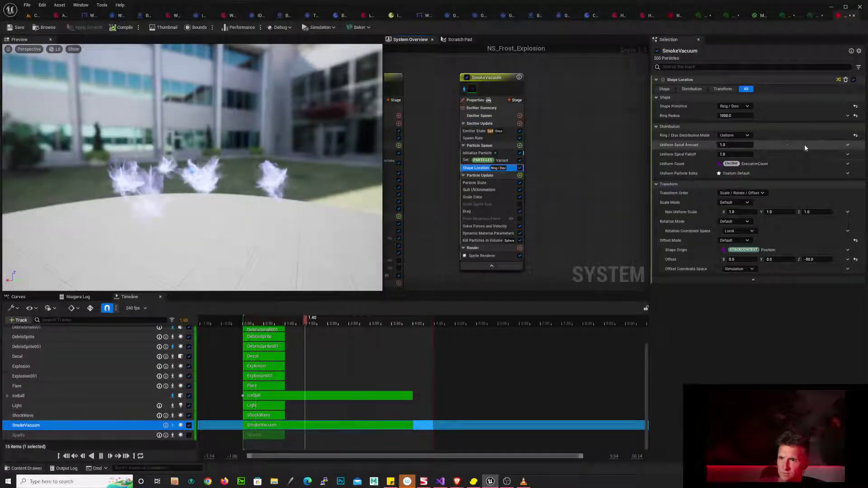
click(747, 136)
click(751, 153)
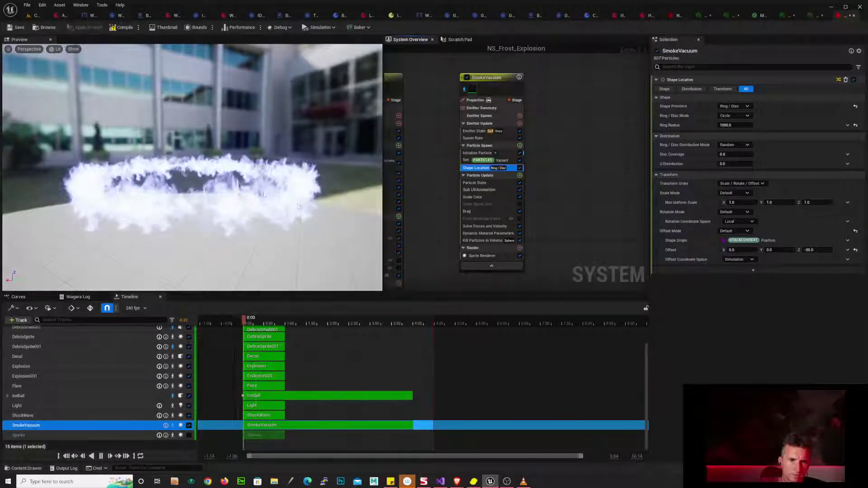
drag(286, 194, 281, 224)
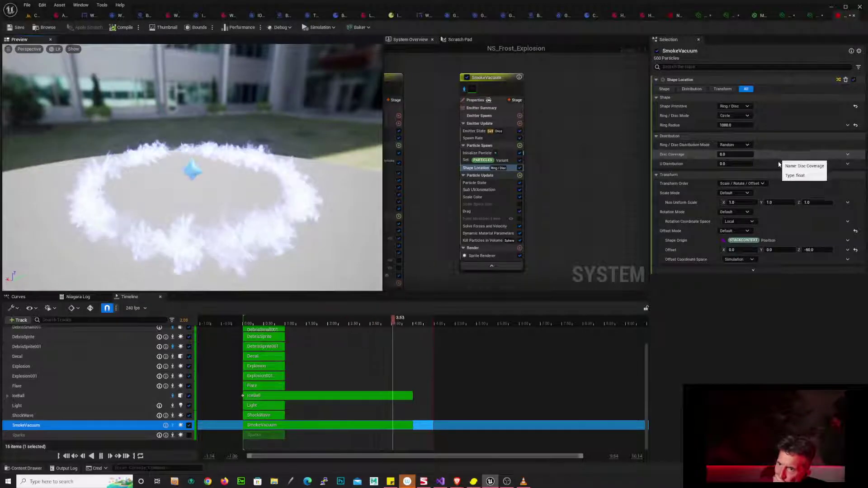
- Try Shape Location's Non Uniform Scale Z at 10 and 100, and restore it to 1
click(747, 194)
click(751, 195)
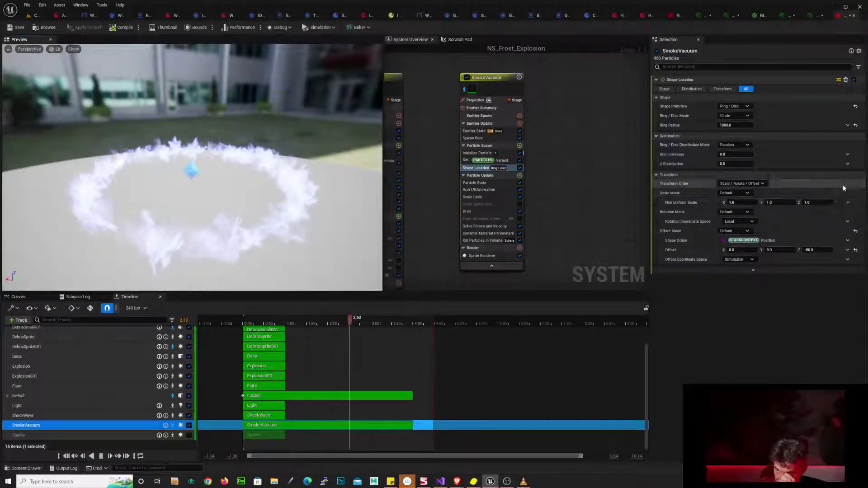
click(776, 202)
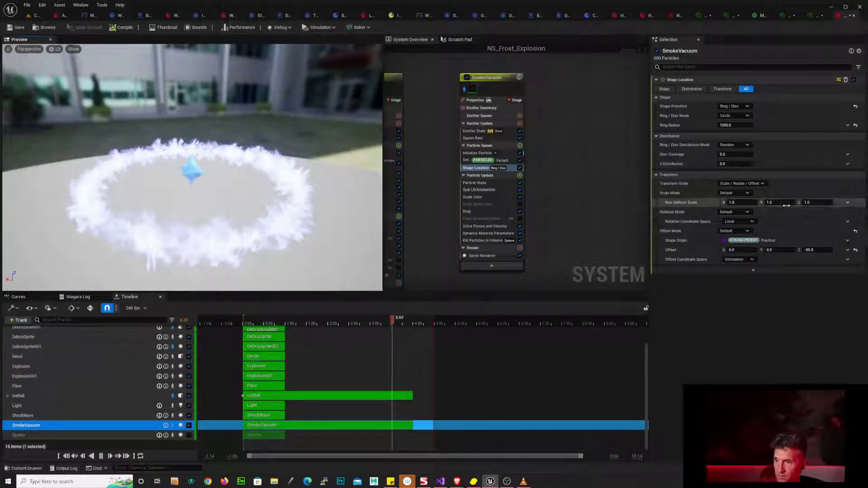
click(822, 203)
text(10)
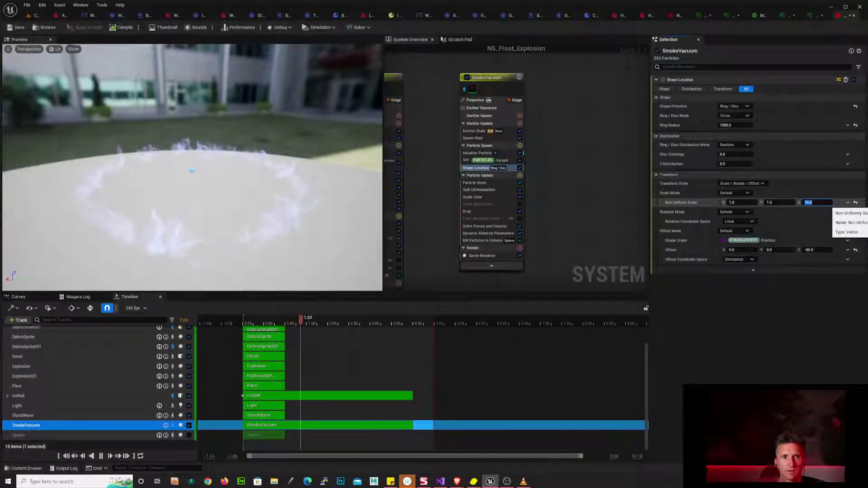
text(100)
key(Return)
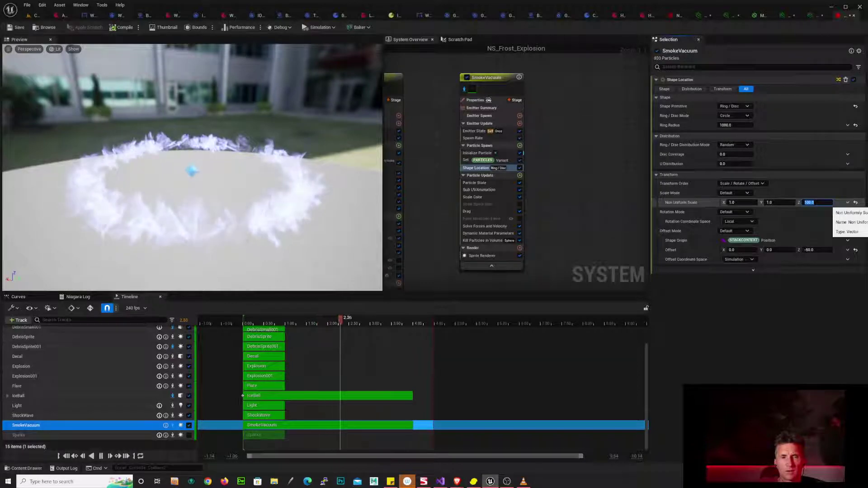
text(1)
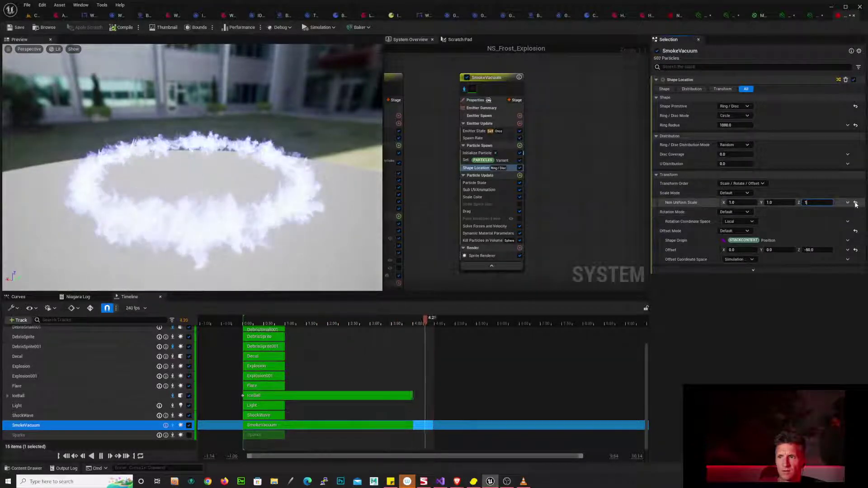
- Try a Non Uniform Scale Y of 100 in SmokeVacuum's Shape Location module
click(789, 203)
text(100)
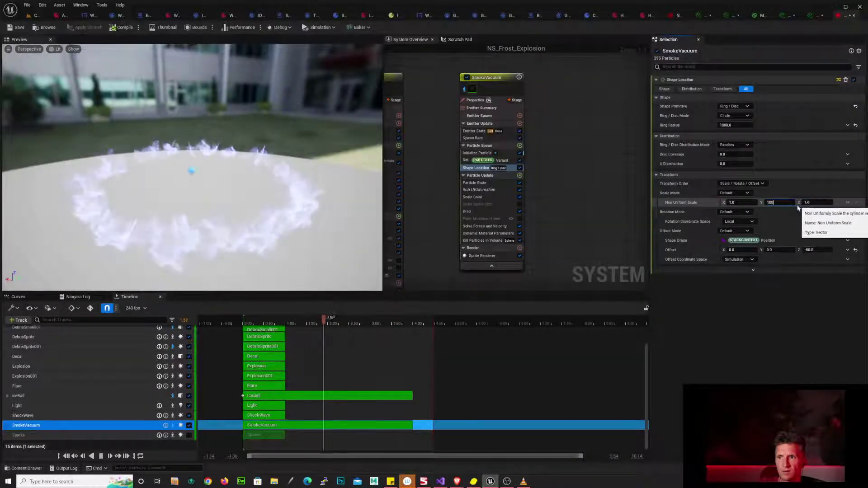
key(Return)
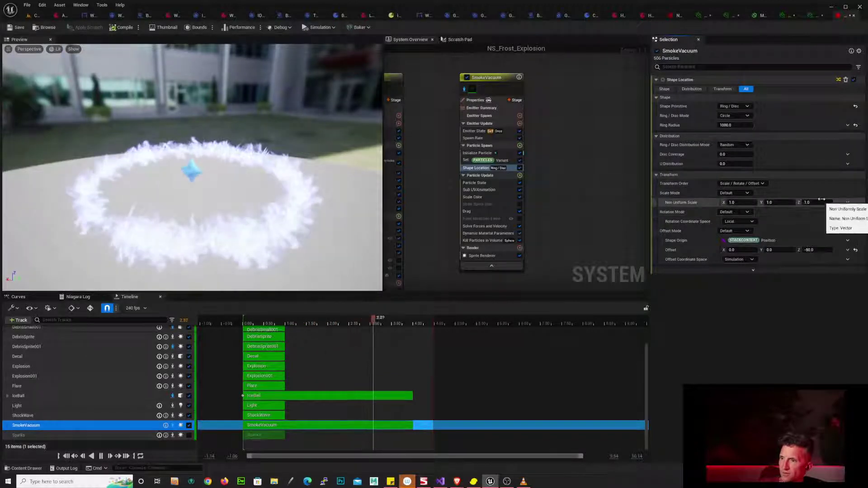
- Try disabling the Set Variant module in SmokeVacuum's Particle Spawn stage, and show that module's settings
click(520, 161)
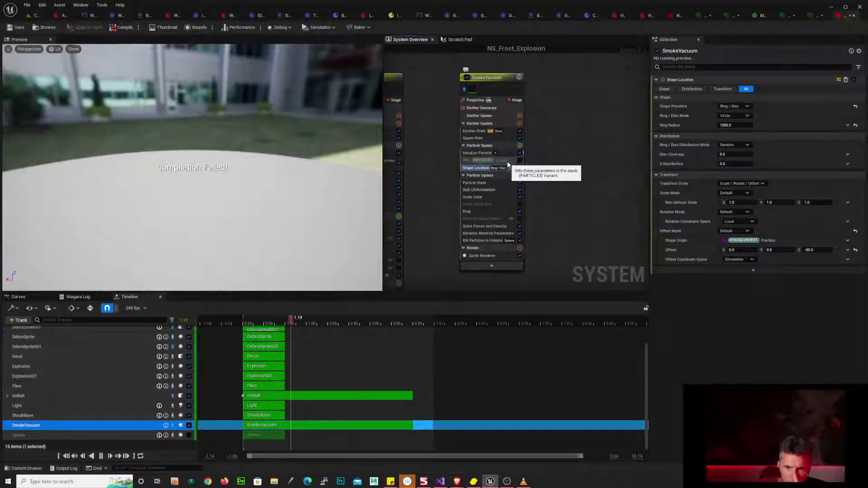
click(512, 162)
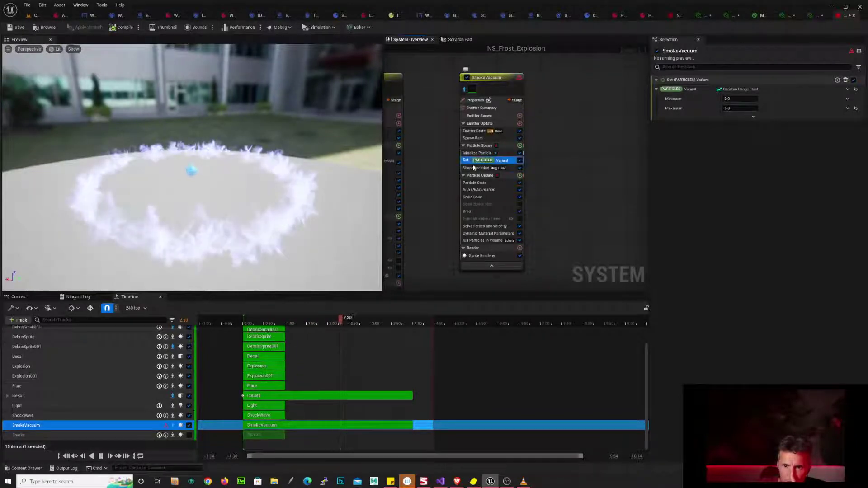
right_drag(417, 172, 458, 167)
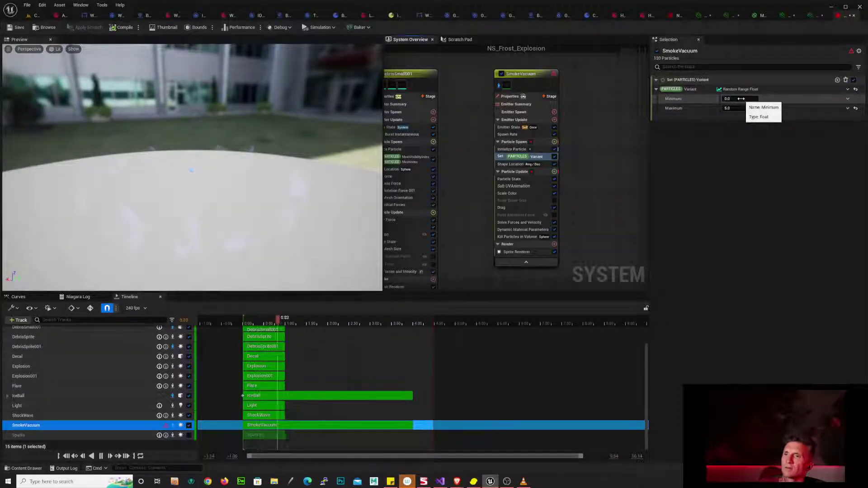
- Set both the minimum and maximum of the particle Variant's random range to 1
click(742, 99)
text(1)
click(739, 109)
text(1)
key(Return)
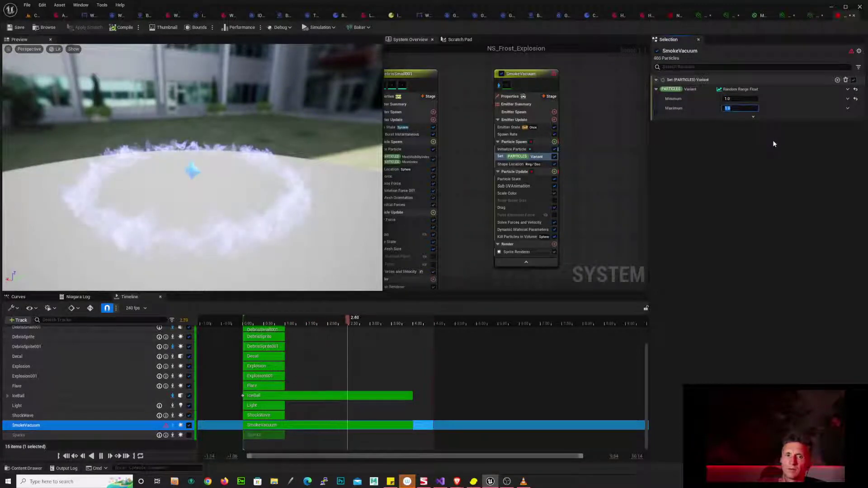
- Set the particle Variant's random range to a minimum of 0 and a maximum of 100
click(753, 117)
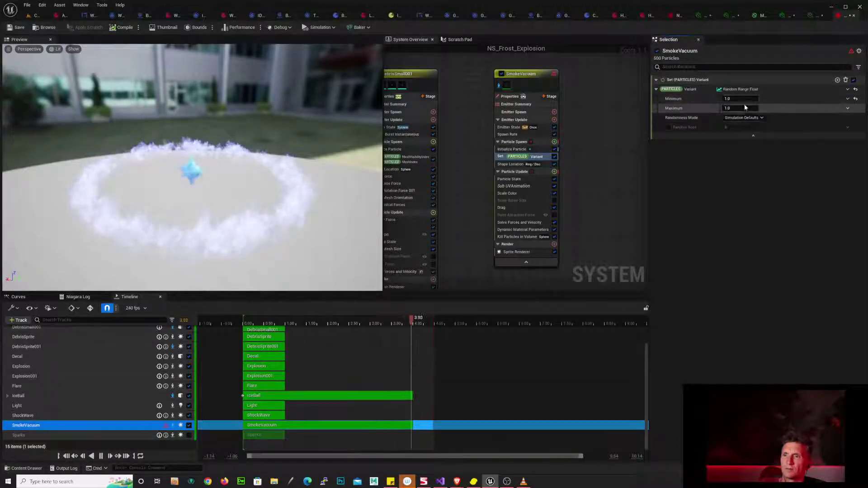
text(100)
key(Return)
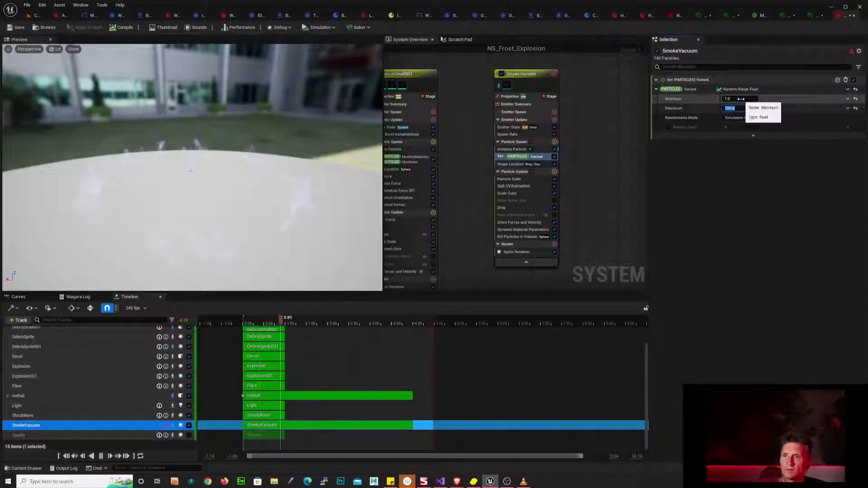
click(741, 98)
text(0)
key(Return)
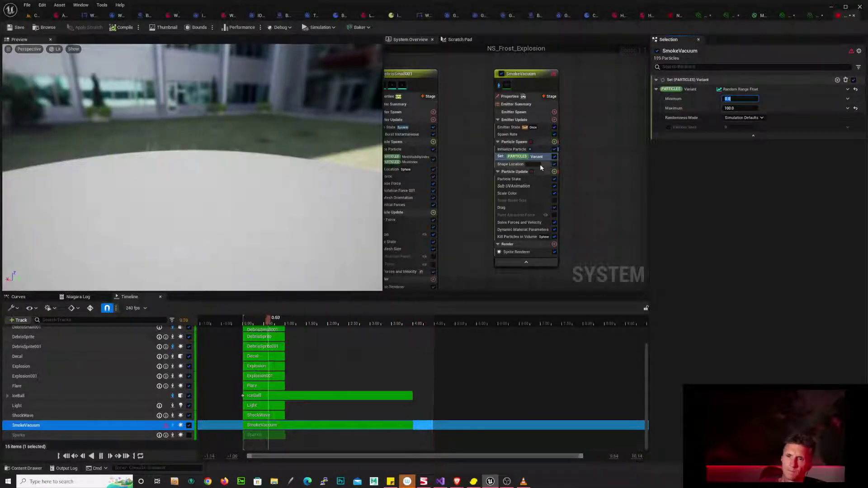
- Try a Mesh Scale Z of 100 in SmokeVacuum's Initialize Particle module, and restore it to 1
click(515, 149)
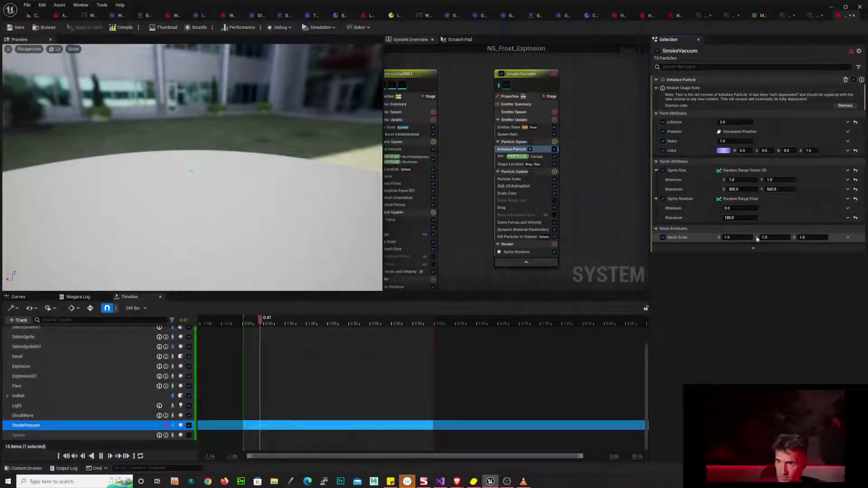
click(806, 238)
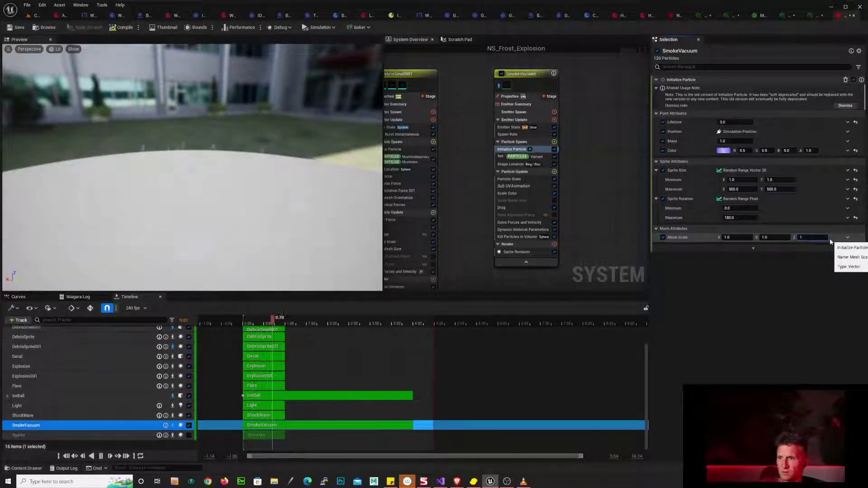
key(Return)
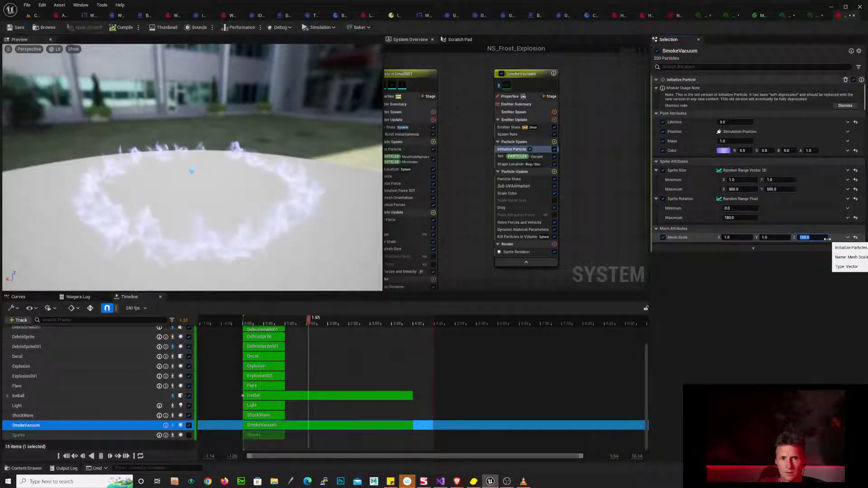
text(1)
key(Return)
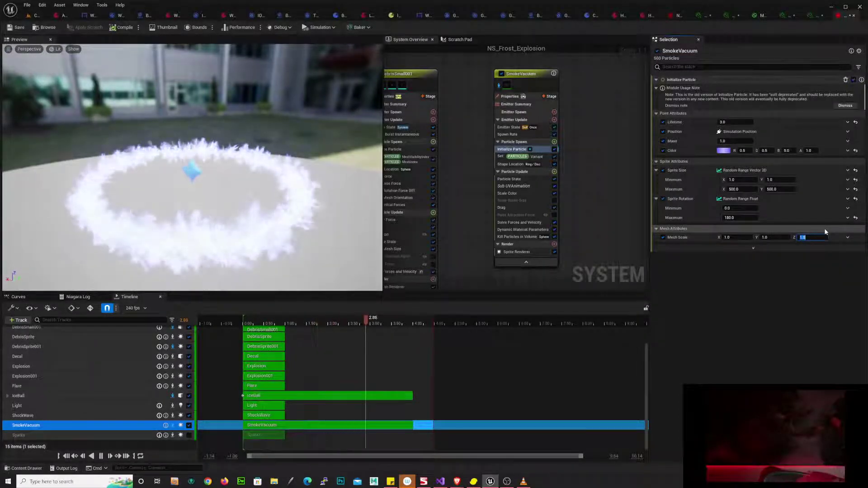
- Switch to the web browser, return from the Reddit post to the Google results, and examine them for help with identical Niagara sprite sizes
key(alt+Tab)
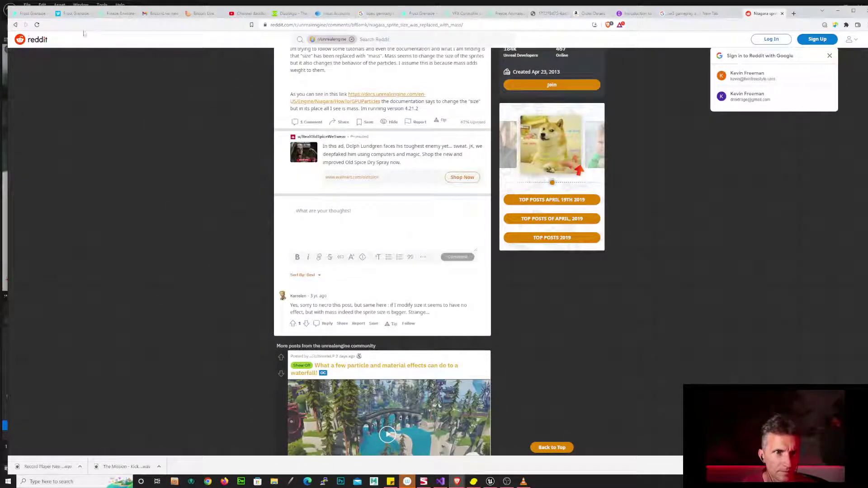
click(15, 25)
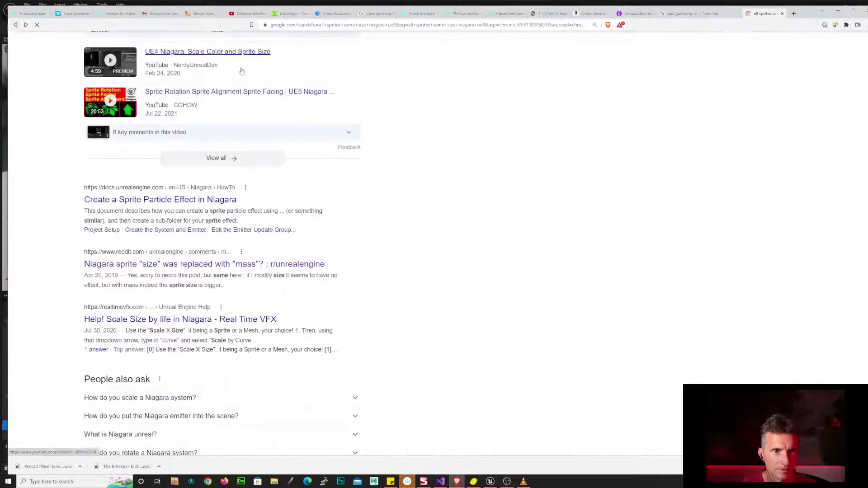
scroll(483, 101, up, 4)
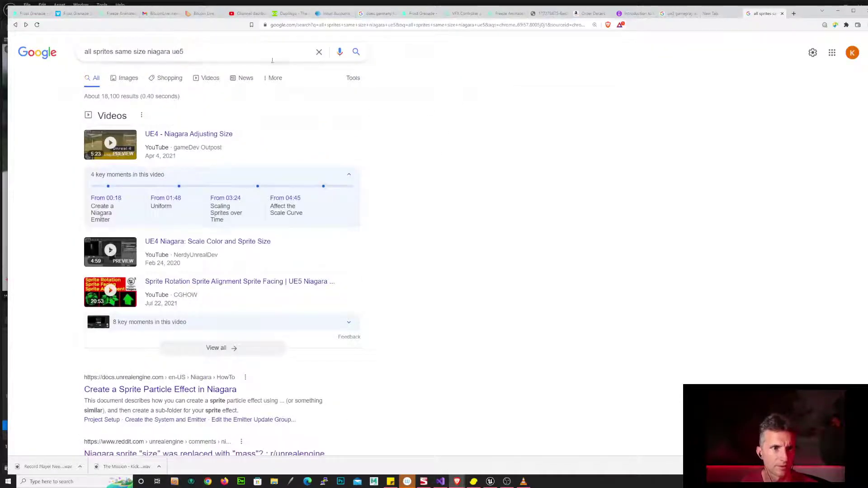
scroll(507, 217, down, 3)
scroll(493, 209, down, 2)
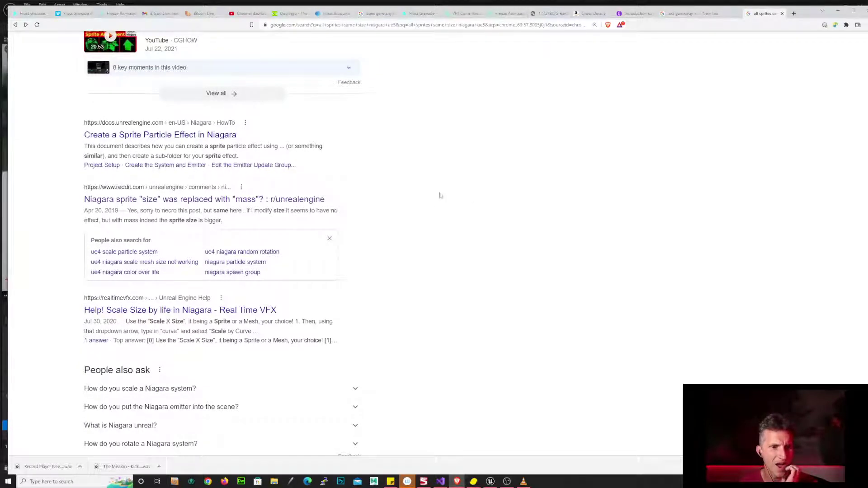
scroll(424, 199, down, 2)
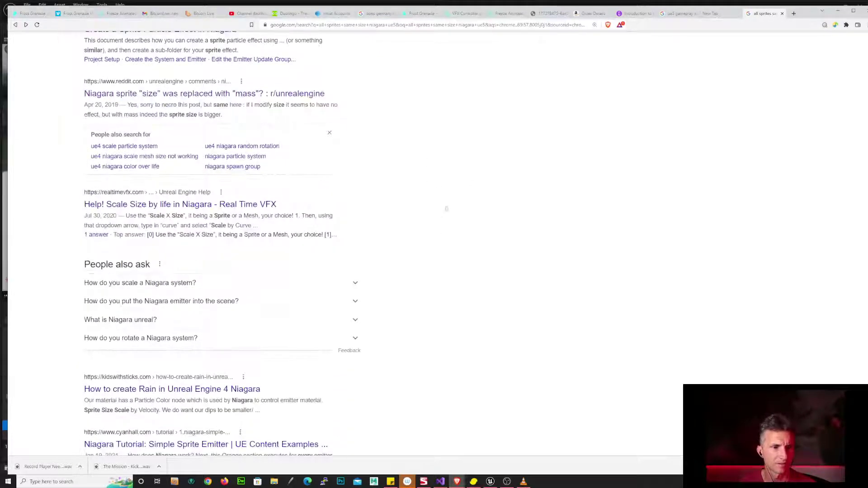
scroll(446, 208, down, 2)
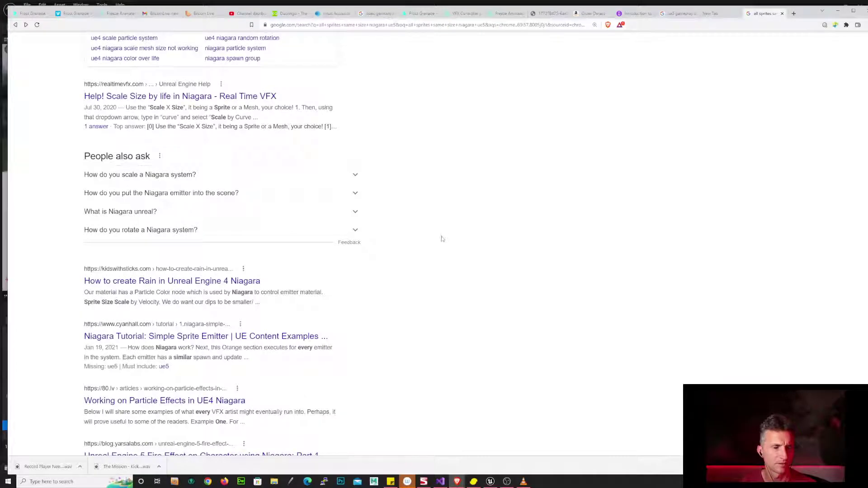
scroll(441, 232, down, 2)
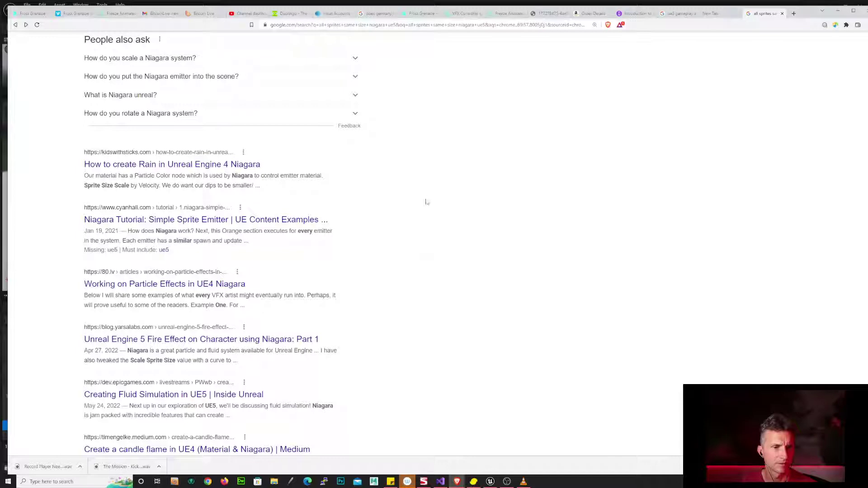
scroll(426, 202, down, 1)
scroll(460, 103, up, 10)
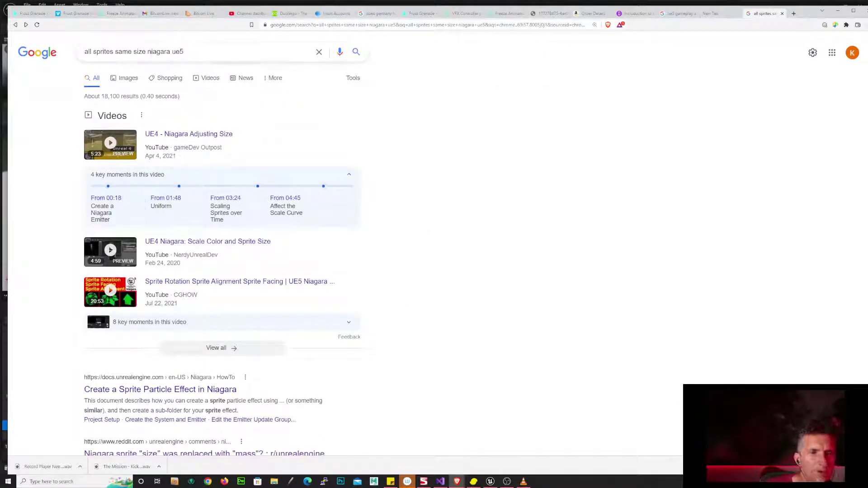
- Refine the Google search to "all sprites same size on spawn niagara ue5"
click(146, 52)
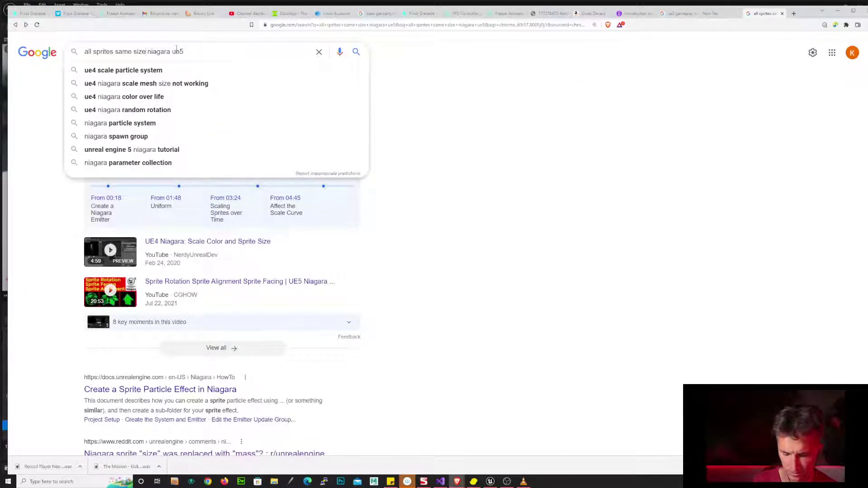
text(on spa)
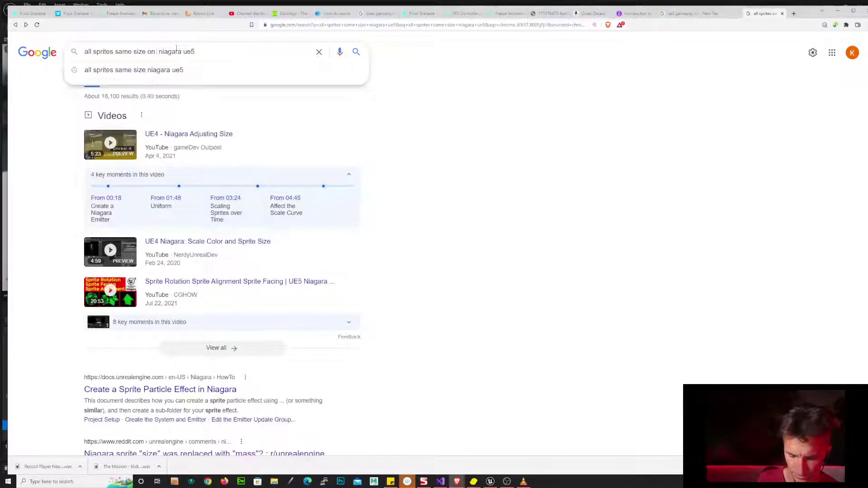
text(wn)
key(Return)
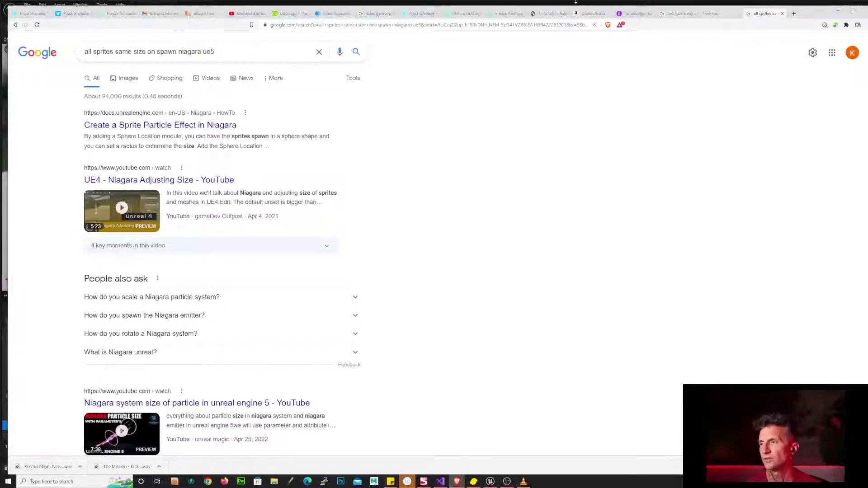
- Switch back to Unreal Engine and paste a copy of the DebrisSprite emitter into an empty area of the NS_Frost_Explosion graph
key(alt+Tab)
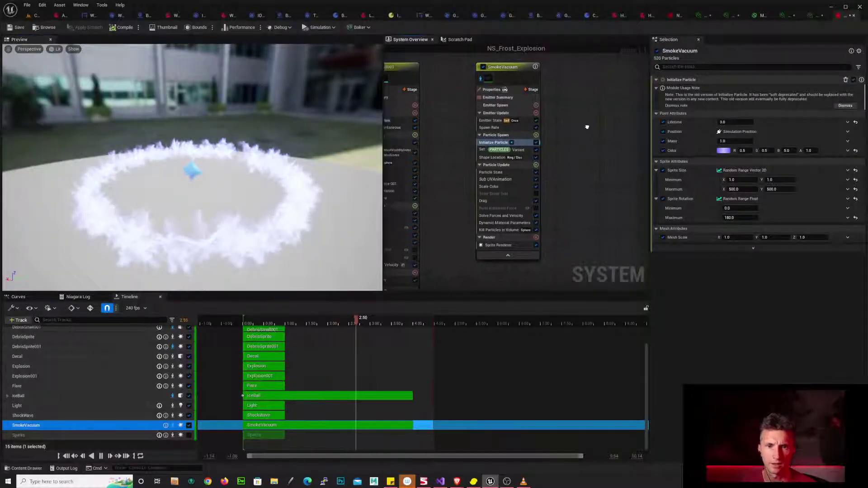
right_drag(590, 140, 531, 137)
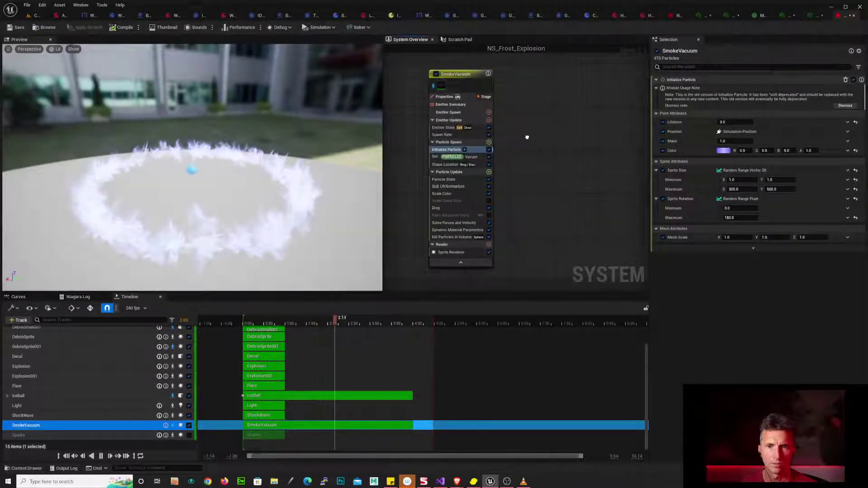
scroll(532, 133, down, 5)
scroll(465, 134, up, 3)
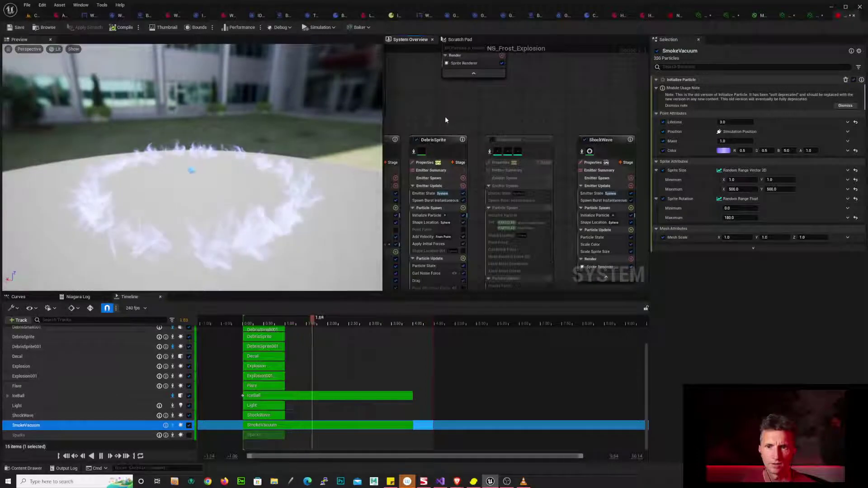
click(426, 149)
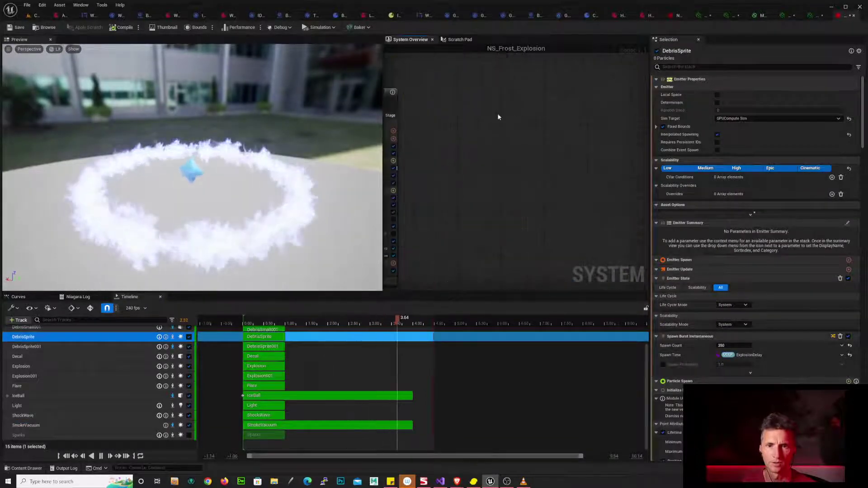
click(513, 113)
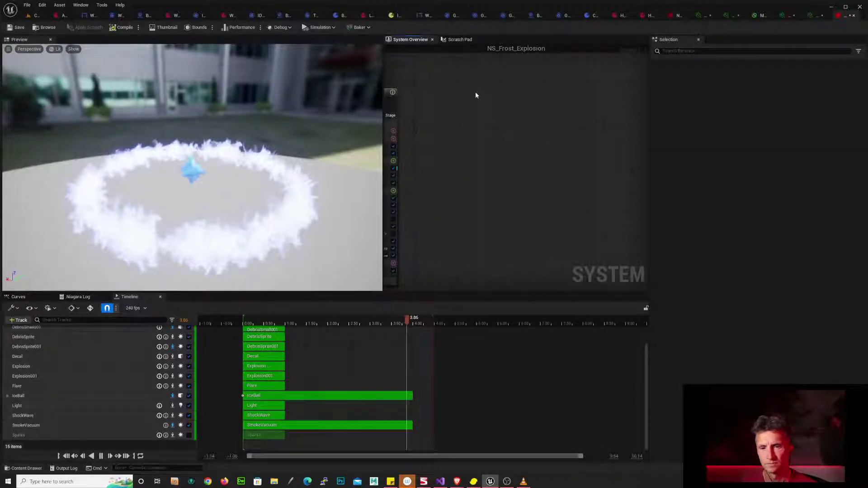
key(ctrl+v)
click(530, 121)
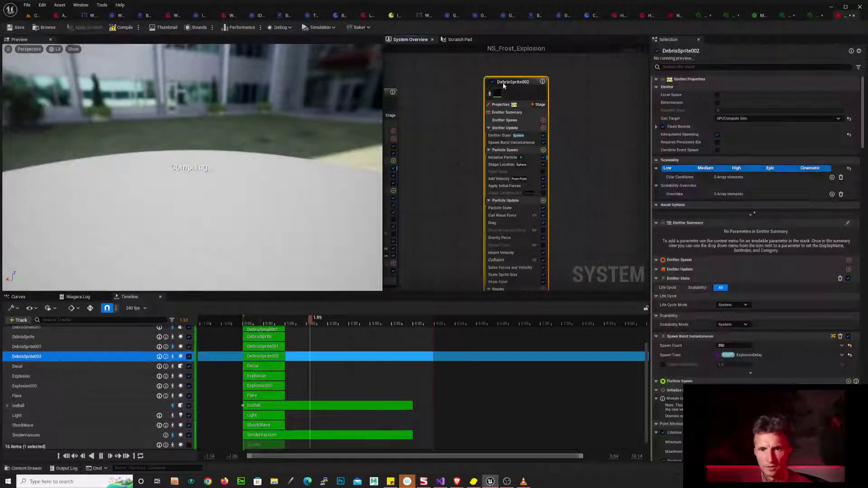
- Disable the SmokeVacuum, DebrisSmall001 and IceBall emitters
right_drag(455, 115, 638, 116)
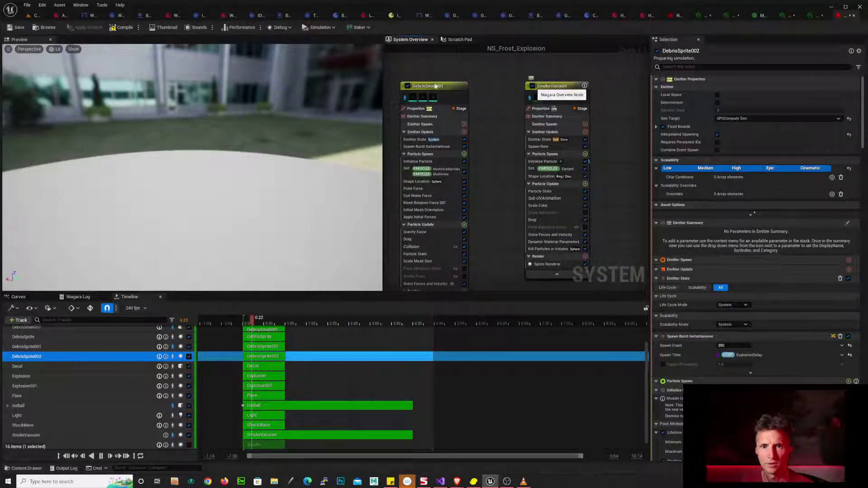
click(534, 87)
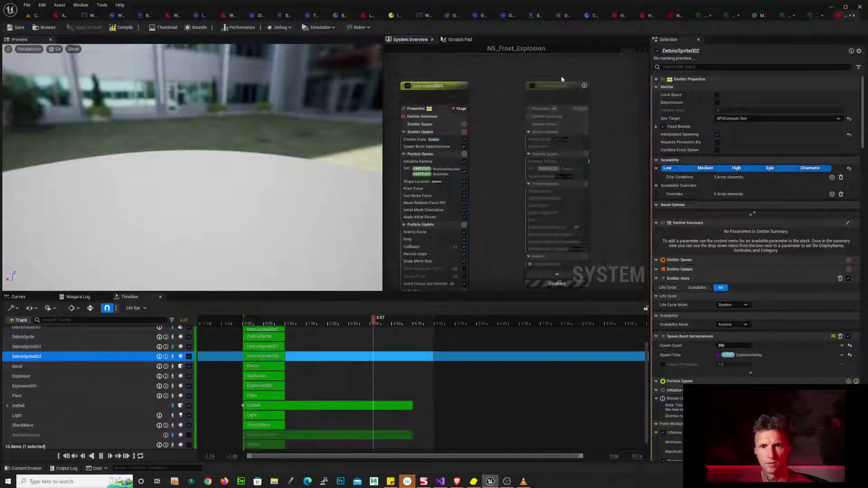
right_click(532, 80)
click(511, 78)
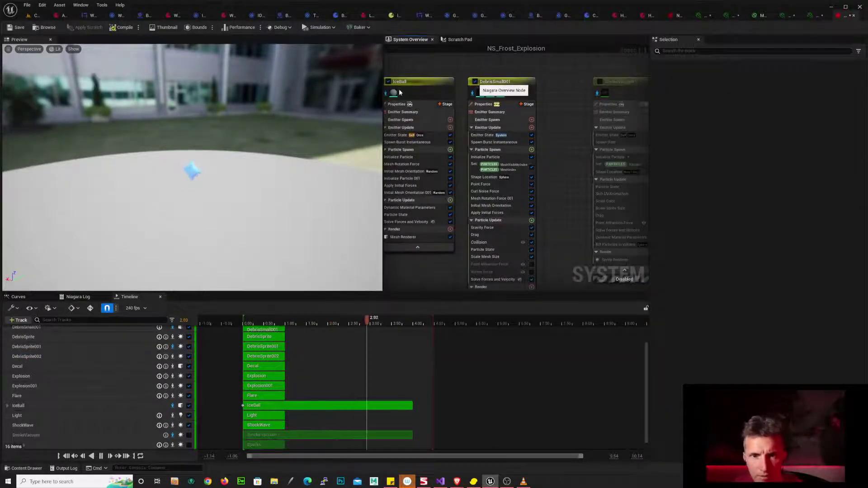
click(475, 81)
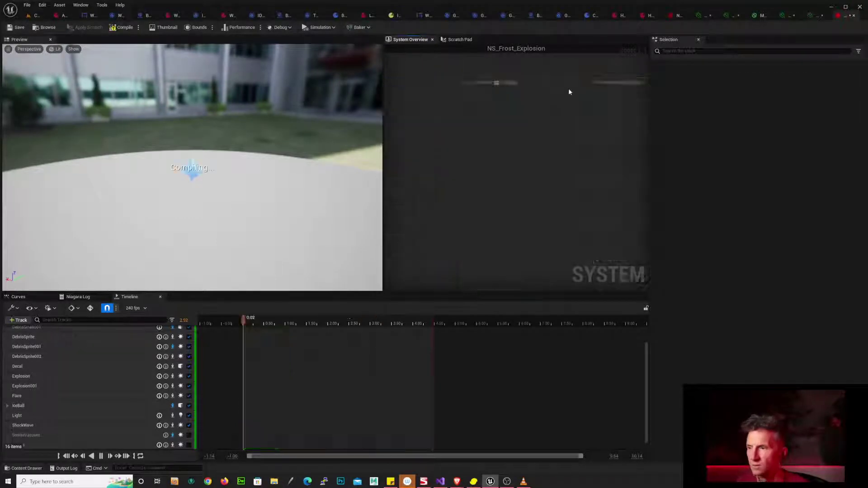
click(388, 81)
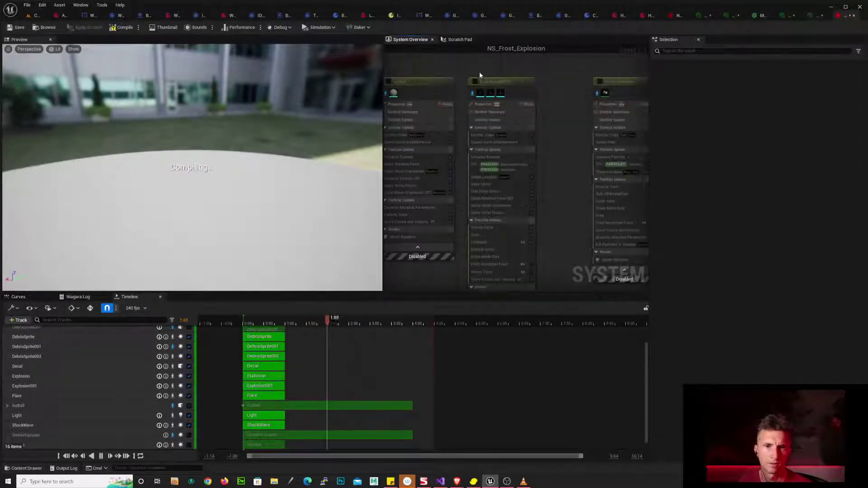
- Isolate the copied emitter, DebrisSprite002
right_drag(547, 67, 534, 105)
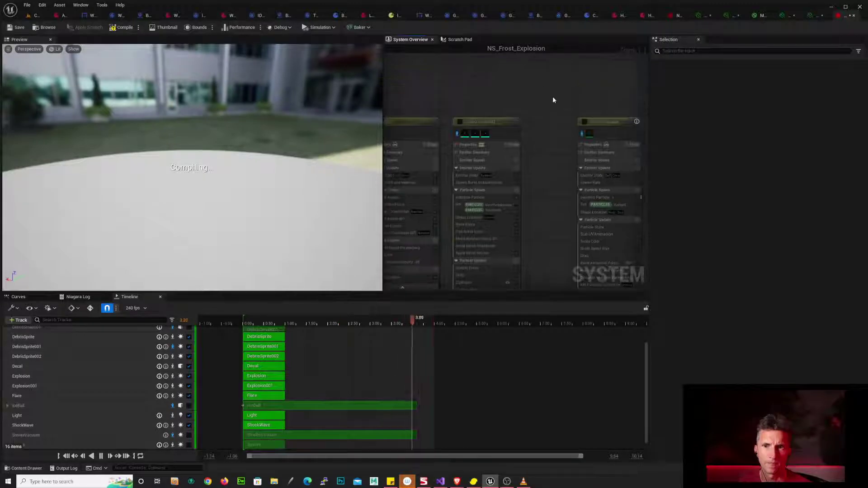
right_drag(584, 83, 401, 73)
right_drag(500, 143, 440, 113)
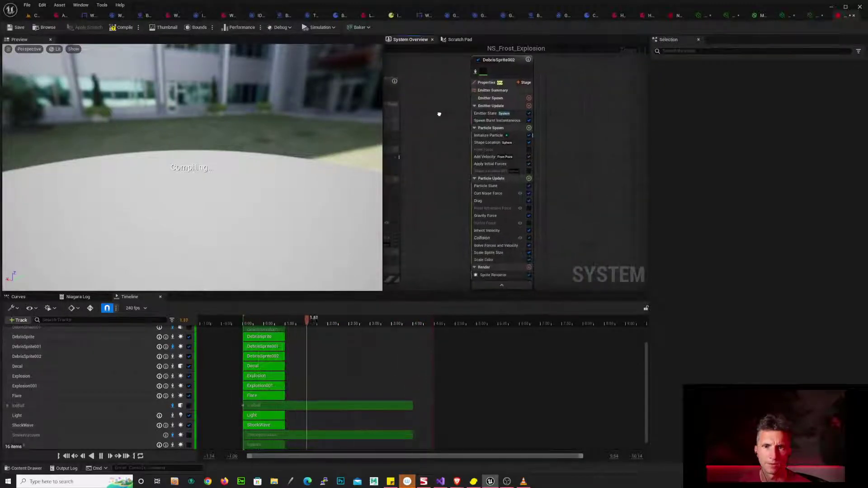
right_click(516, 60)
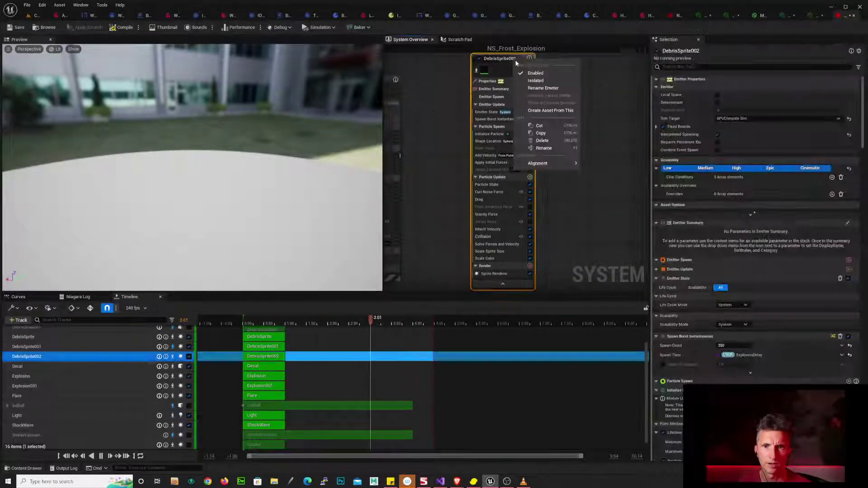
click(539, 81)
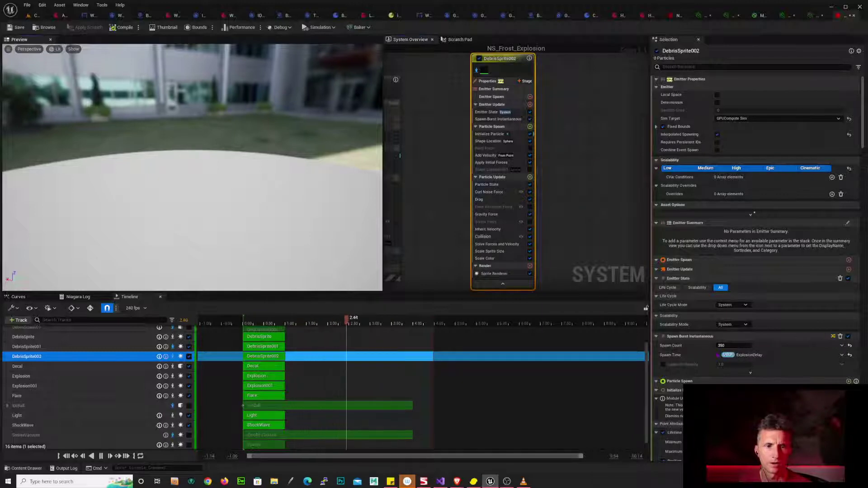
- Set the maximum random Sprite Size to 50 in X and Y in DebrisSprite002's Initialize Particle module
click(497, 274)
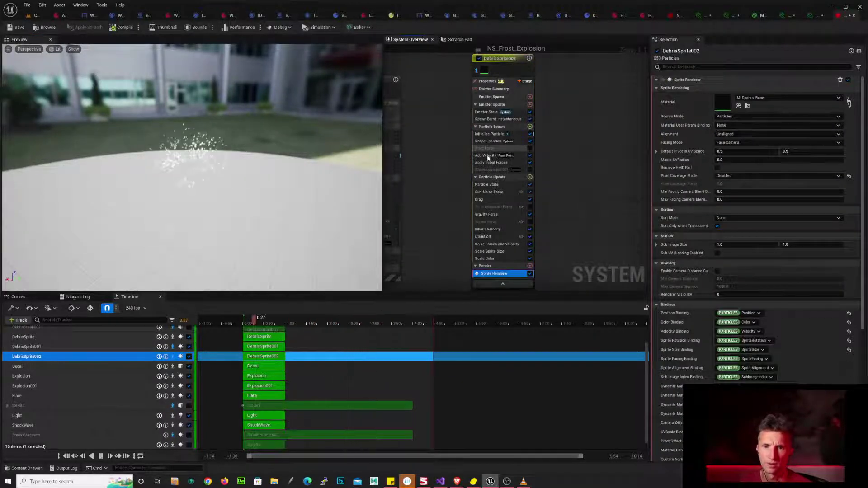
click(490, 119)
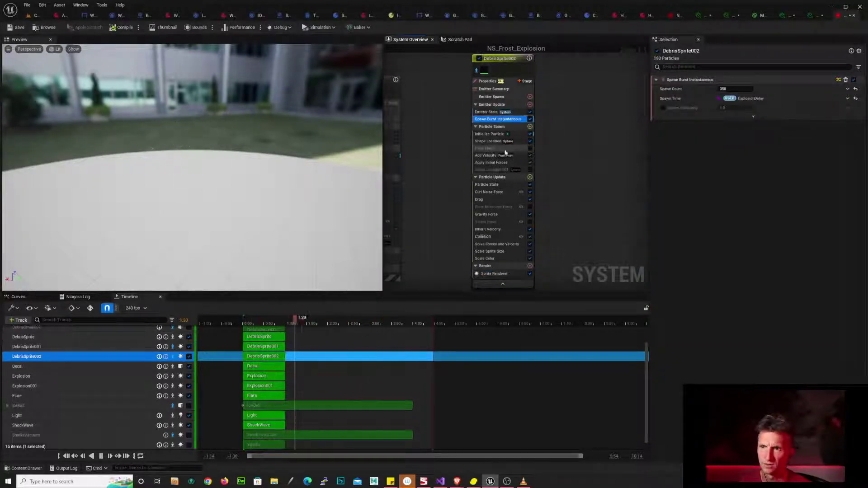
click(493, 135)
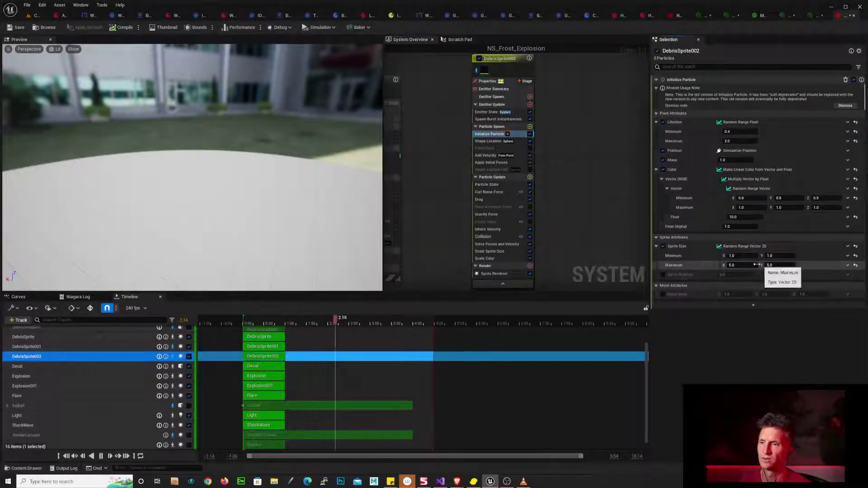
text(2)
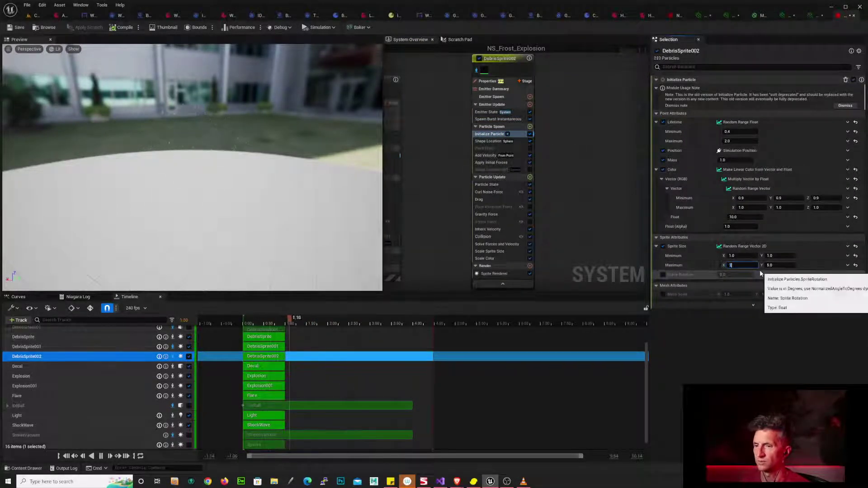
key(BackSpace)
text(50)
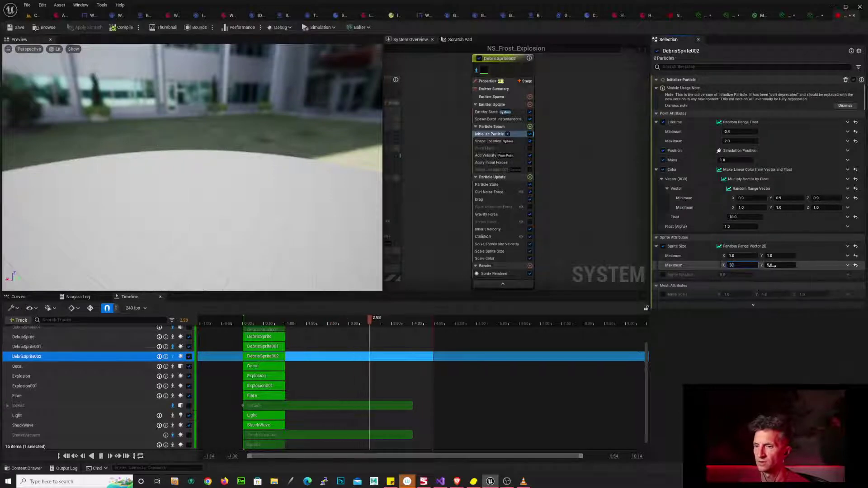
click(773, 265)
text(50)
key(Return)
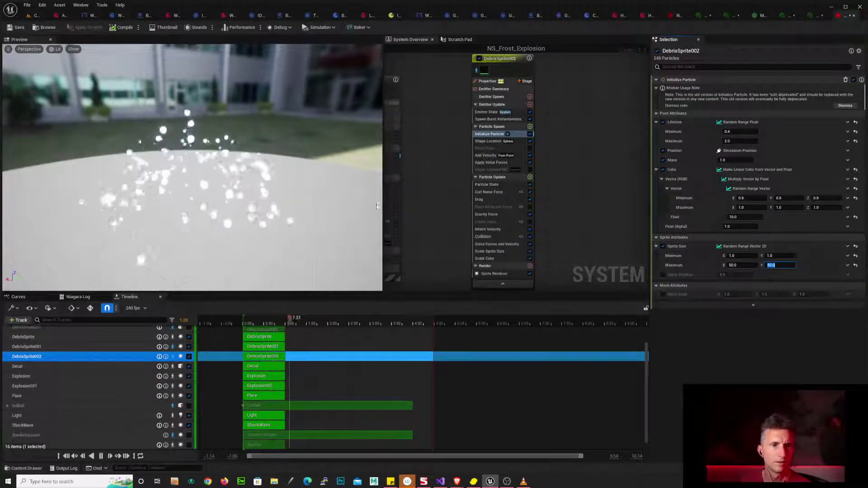
- Examine DebrisSprite002's particles in the preview and review its Initialize Particle and Shape Location settings
drag(260, 206, 273, 198)
scroll(423, 221, down, 11)
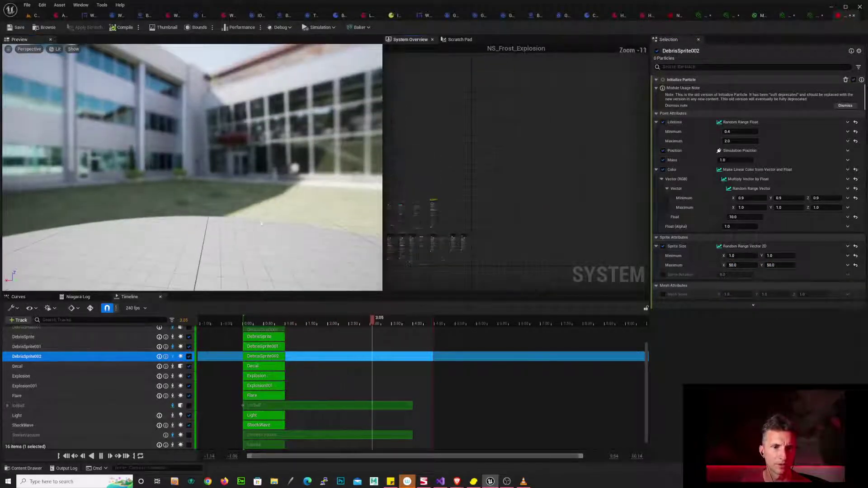
scroll(482, 200, up, 5)
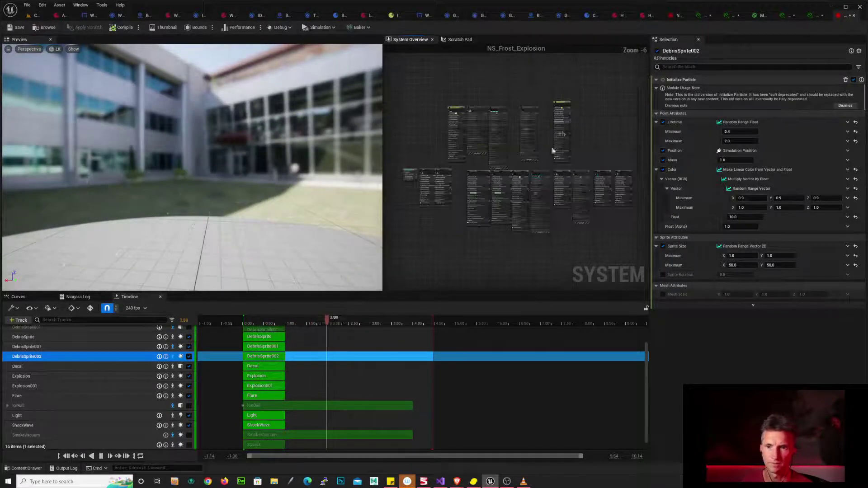
click(567, 105)
key(f)
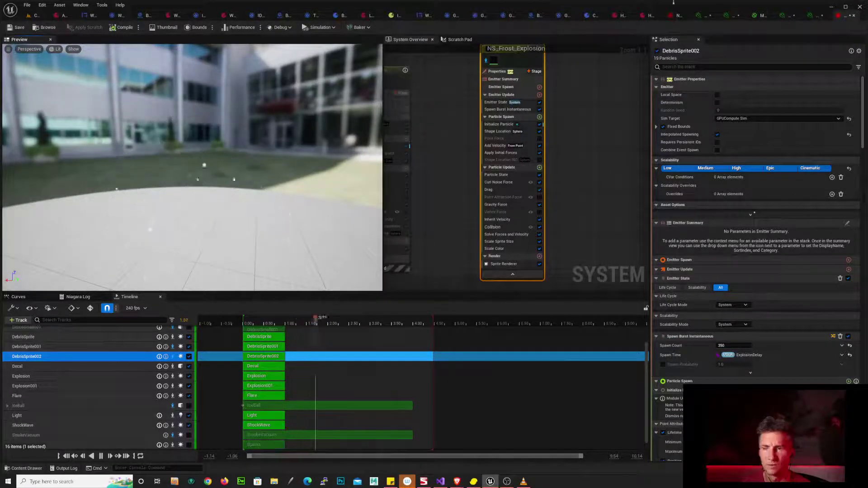
scroll(747, 178, down, 10)
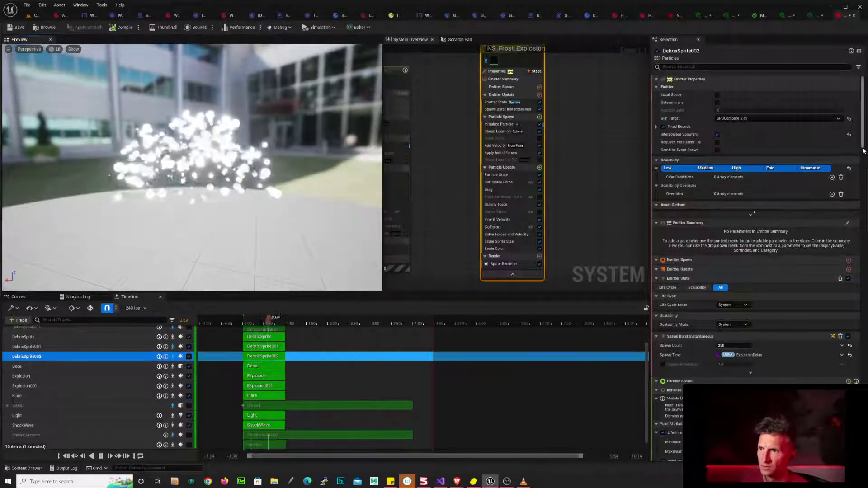
scroll(747, 178, down, 1)
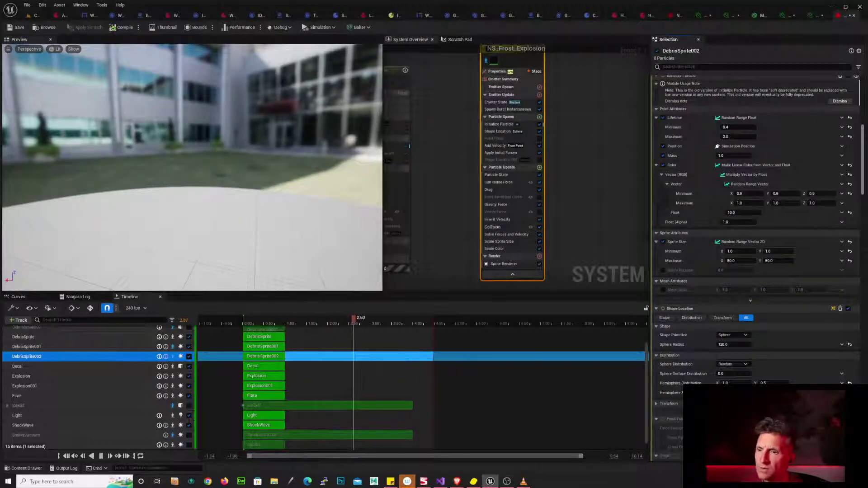
scroll(747, 178, down, 1)
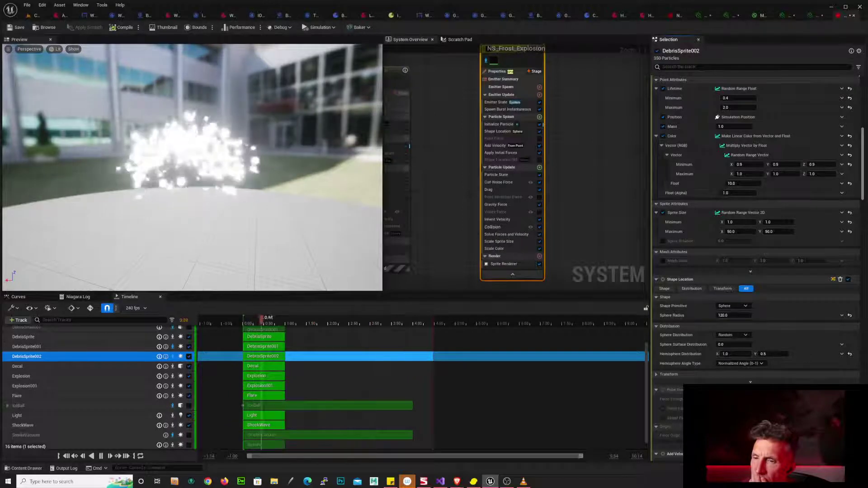
- Select SmokeVacuum's Particle Spawn group and re-enable the SmokeVacuum emitter
right_drag(456, 176, 572, 179)
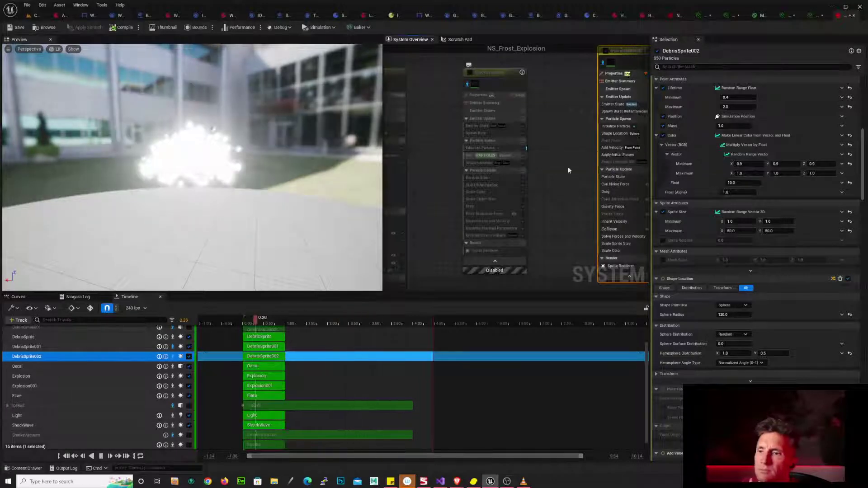
scroll(706, 254, up, 3)
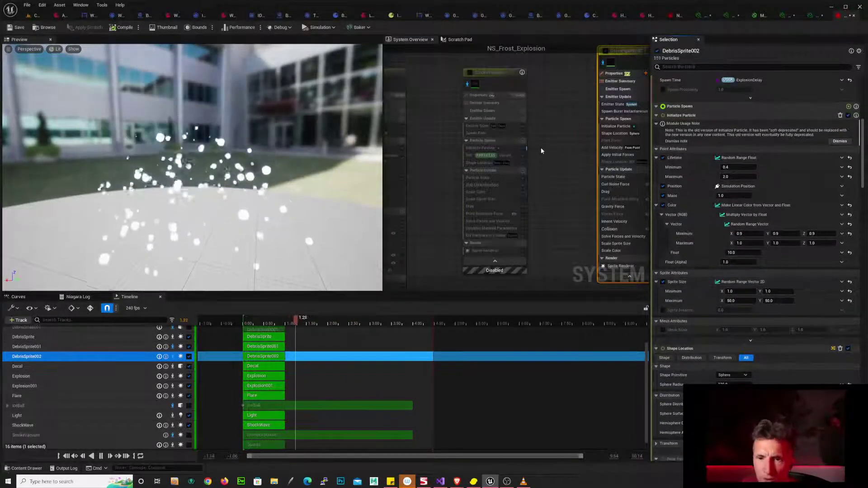
click(527, 145)
click(516, 141)
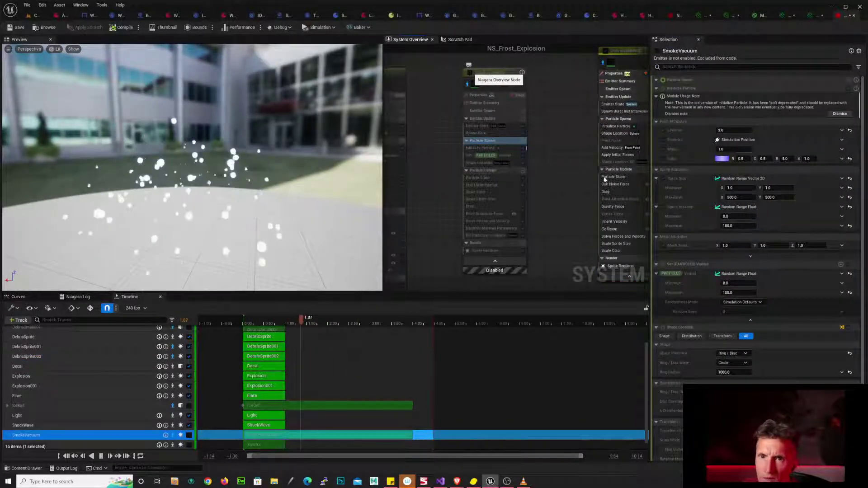
click(468, 68)
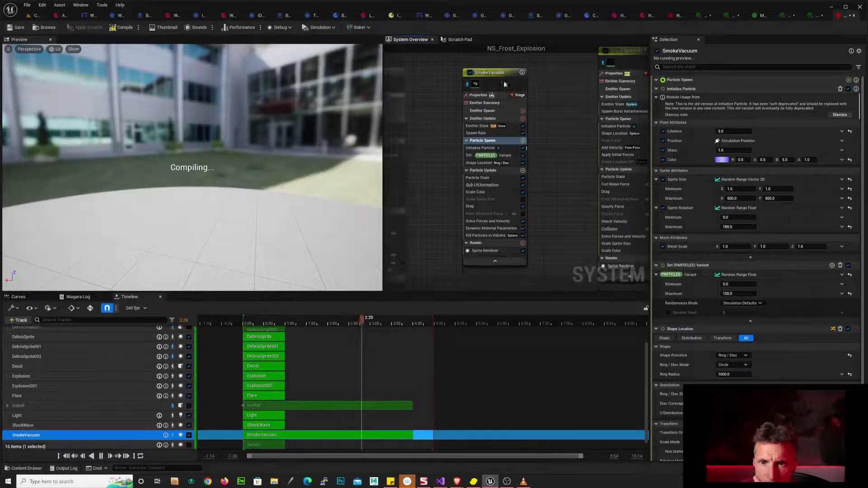
- Search the modules available for SmokeVacuum's Particle Spawn group for "sprite", and close the list without adding one
click(523, 141)
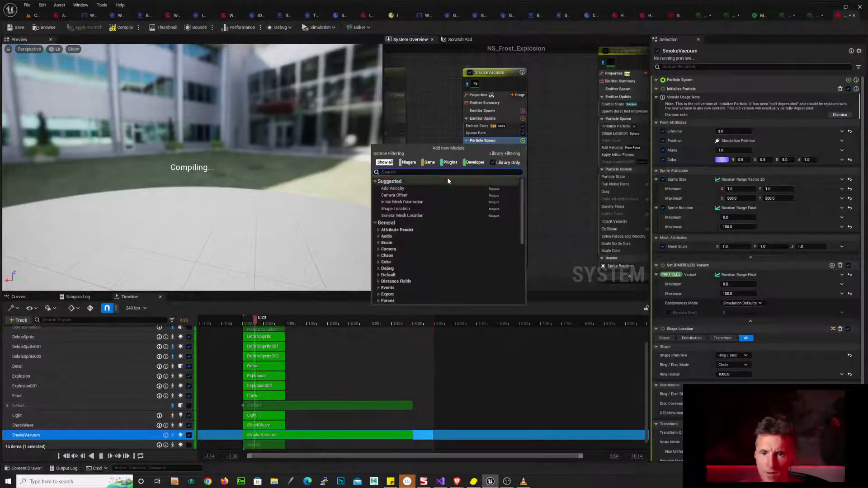
text(spri)
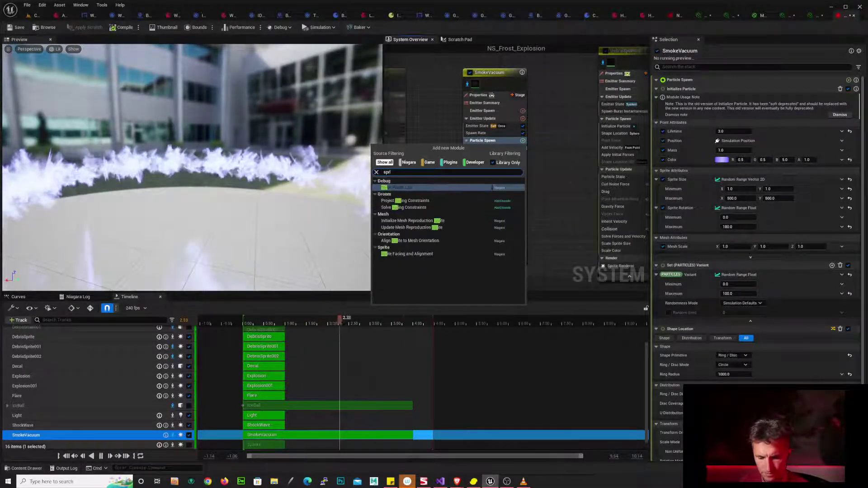
text(te)
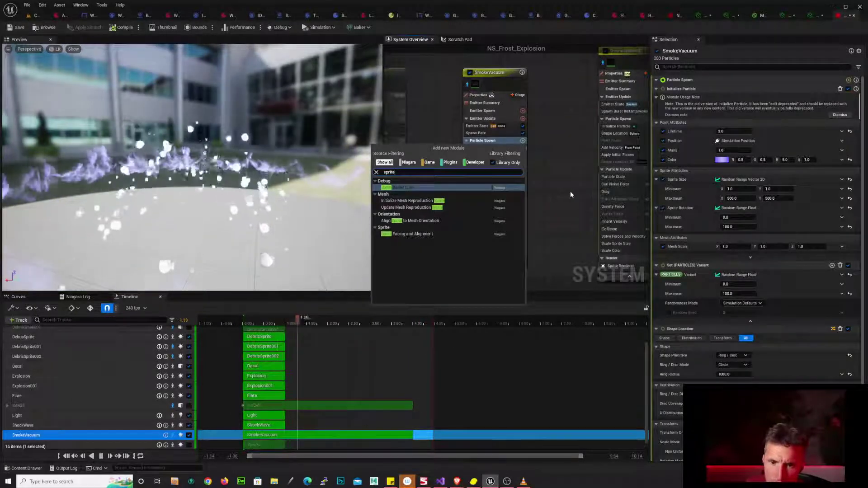
click(571, 191)
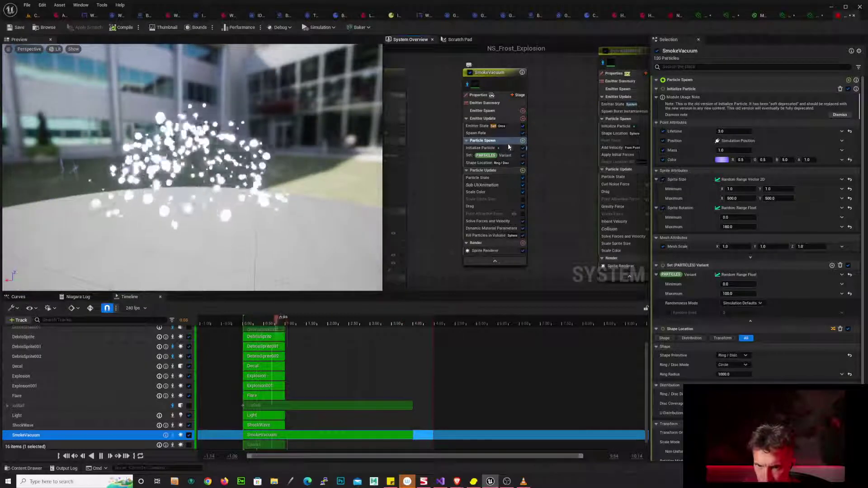
- Compare the Particle Spawn and Initialize Particle settings of SmokeVacuum with those of DebrisSprite002
right_drag(558, 156, 521, 157)
click(475, 142)
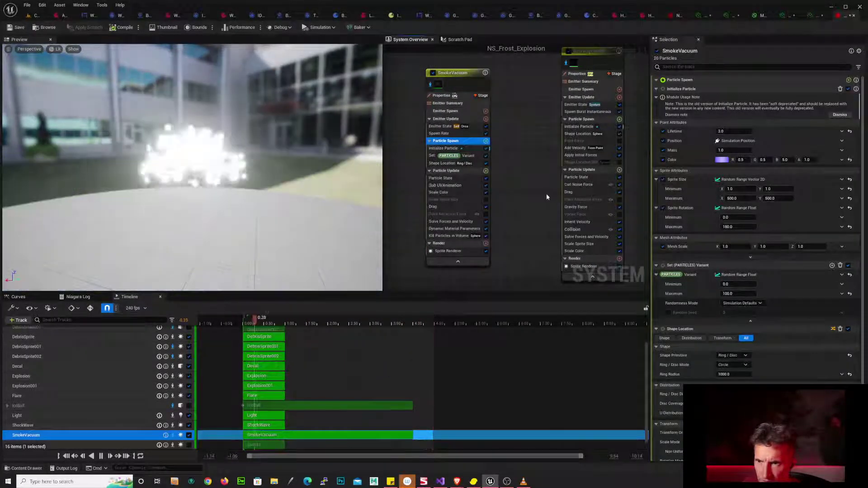
right_drag(569, 170, 559, 176)
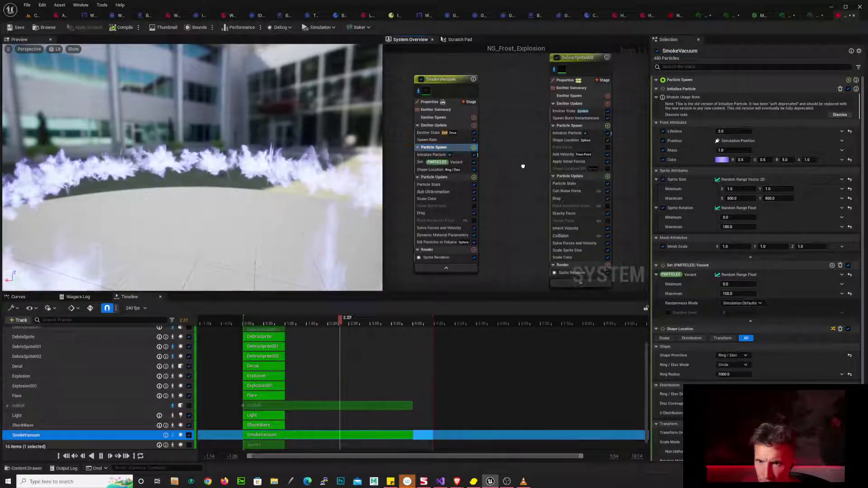
click(573, 126)
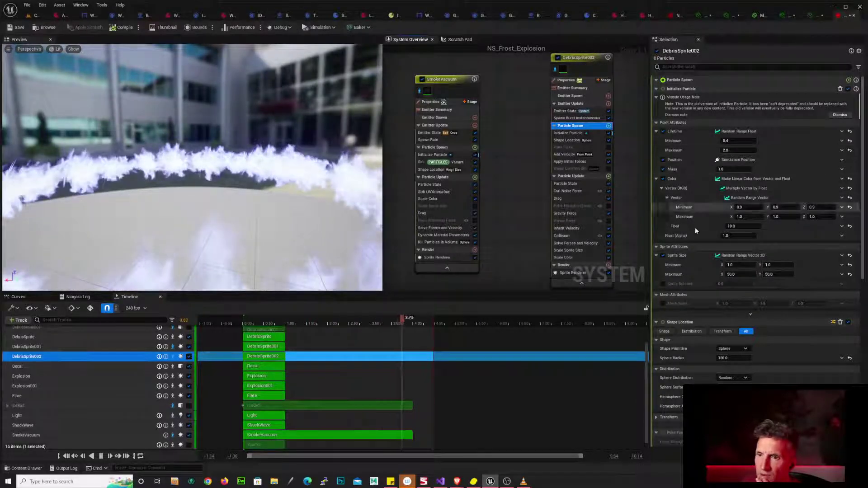
click(454, 148)
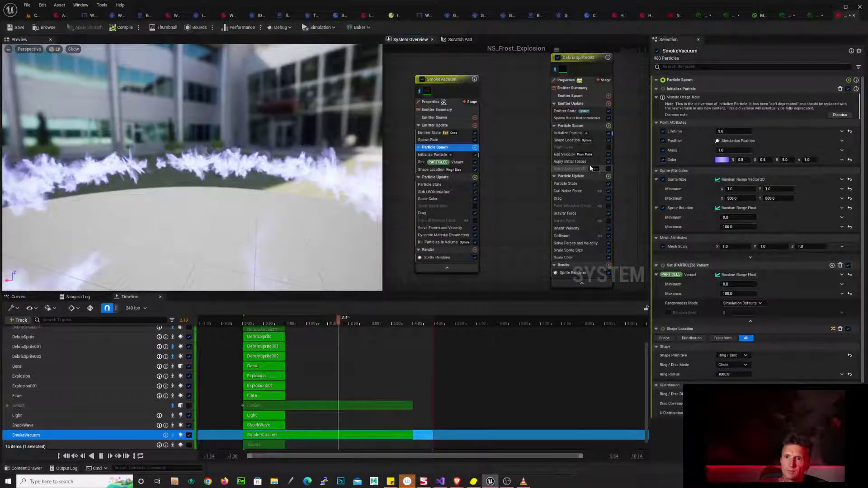
click(569, 133)
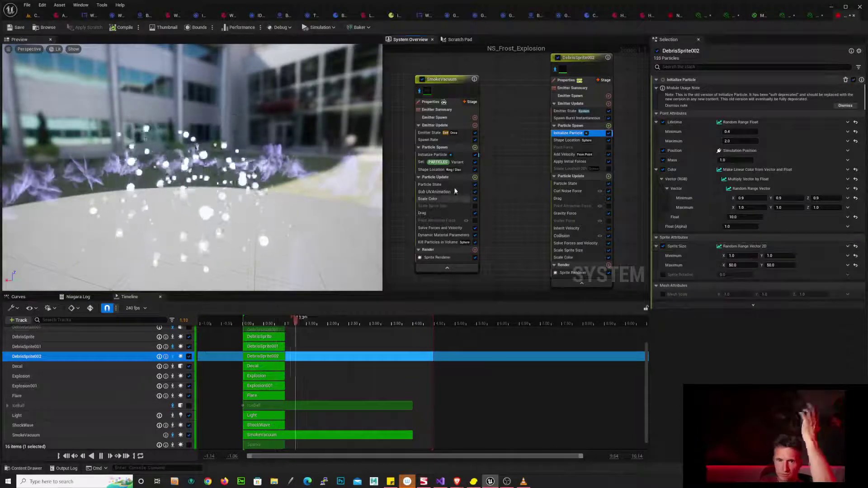
click(455, 155)
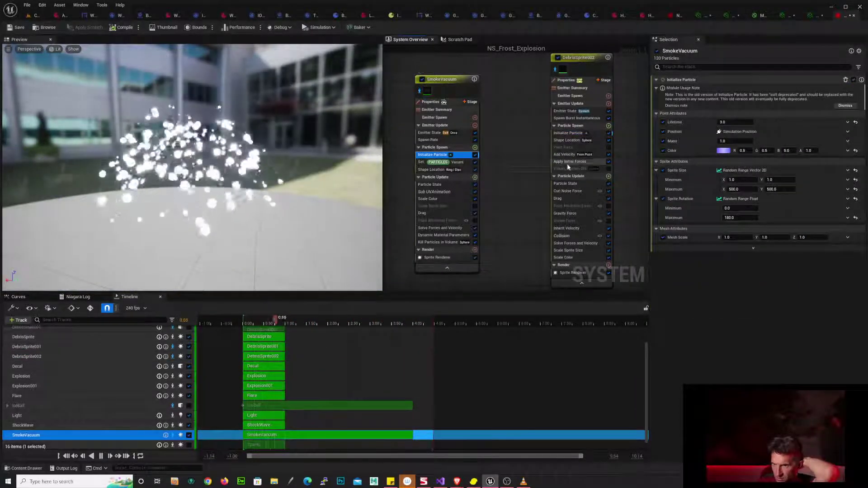
click(588, 134)
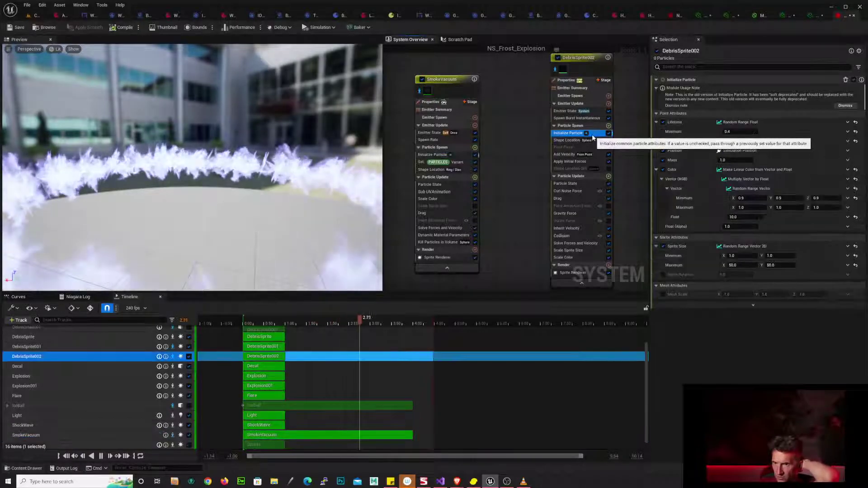
- Turn off Sprite Rotation in SmokeVacuum's Initialize Particle module
click(462, 155)
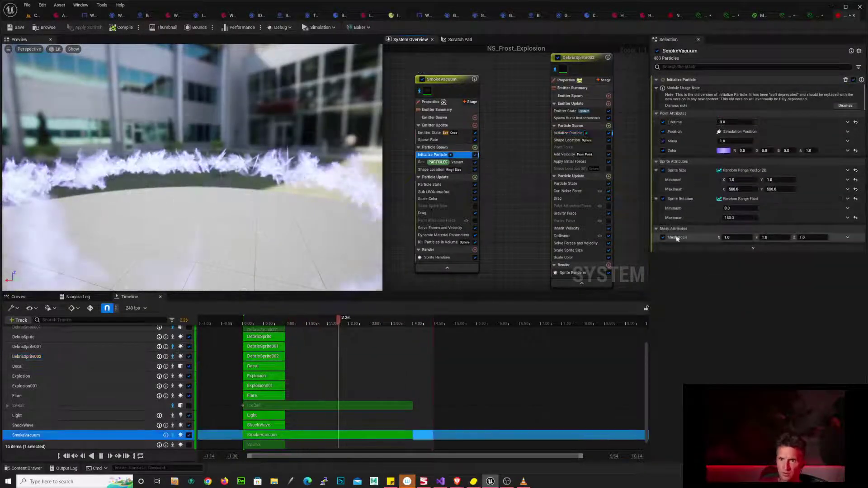
click(663, 199)
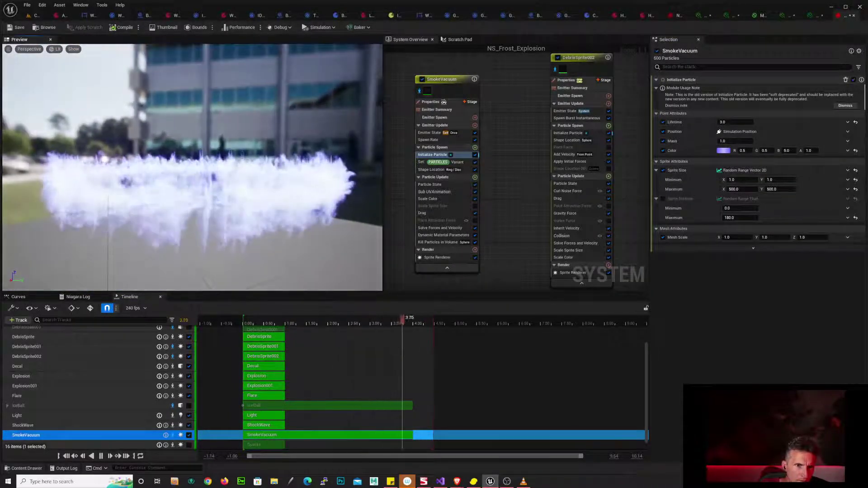
drag(193, 154, 204, 220)
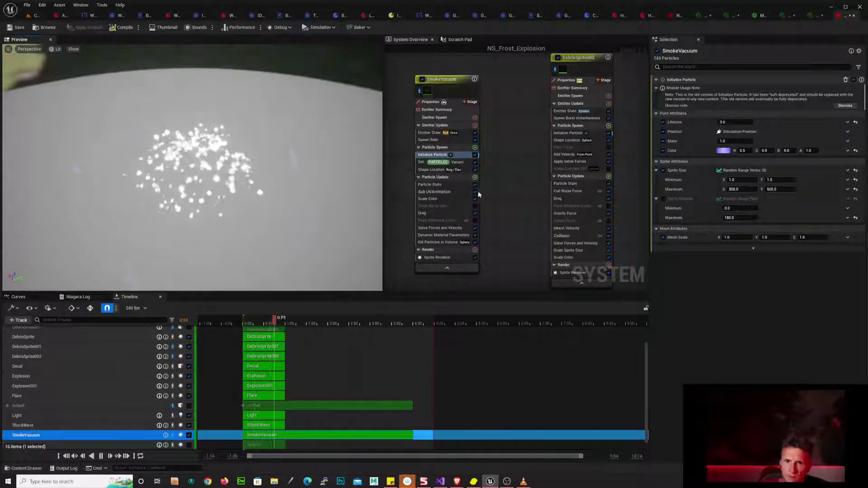
- Disable the Drag module in SmokeVacuum's Particle Update group and review its Sub UVAnimation and Scale Color settings
click(461, 192)
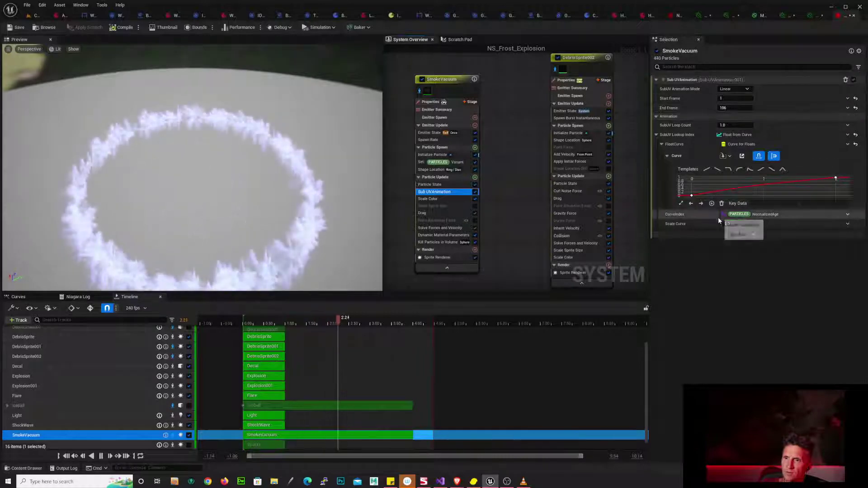
right_click(461, 221)
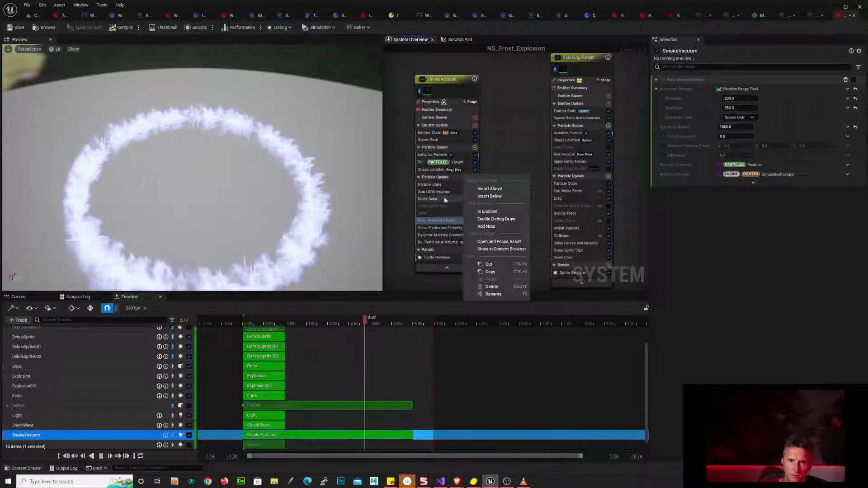
click(466, 185)
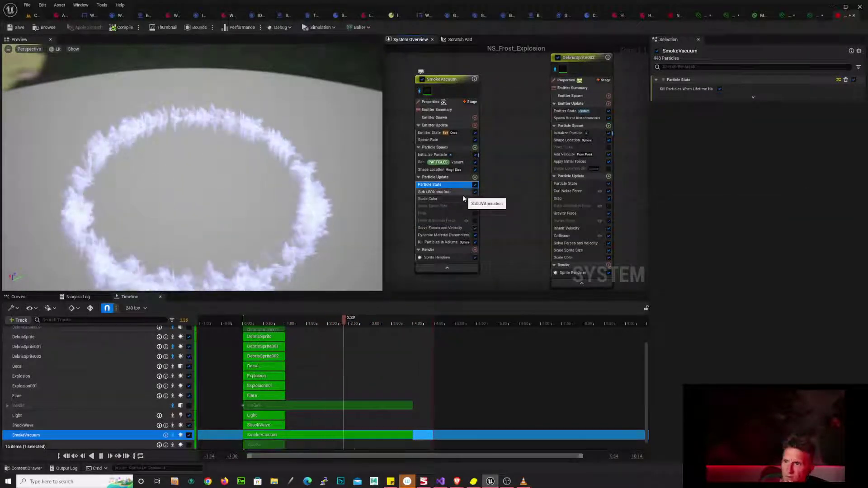
click(461, 199)
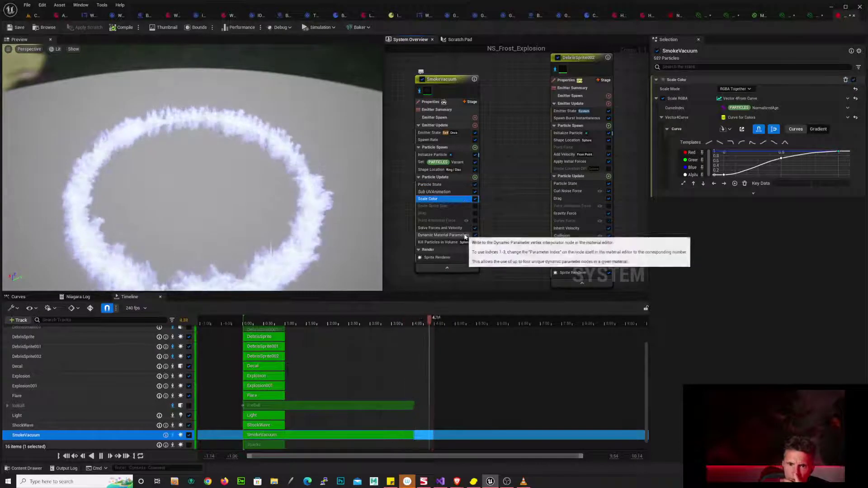
- Assign SmokeVacuum's sprite material MI_Flipbook_Pyro_PuffSmoke to DebrisSprite002's Sprite Renderer
click(462, 259)
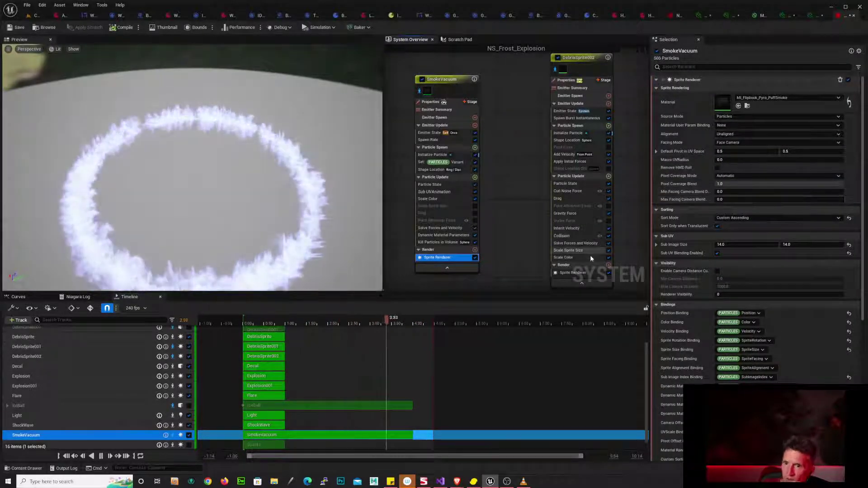
click(581, 274)
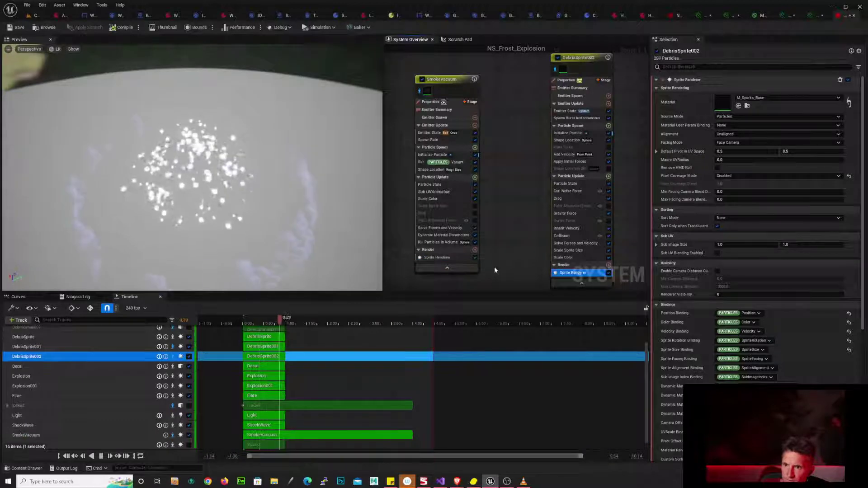
click(460, 261)
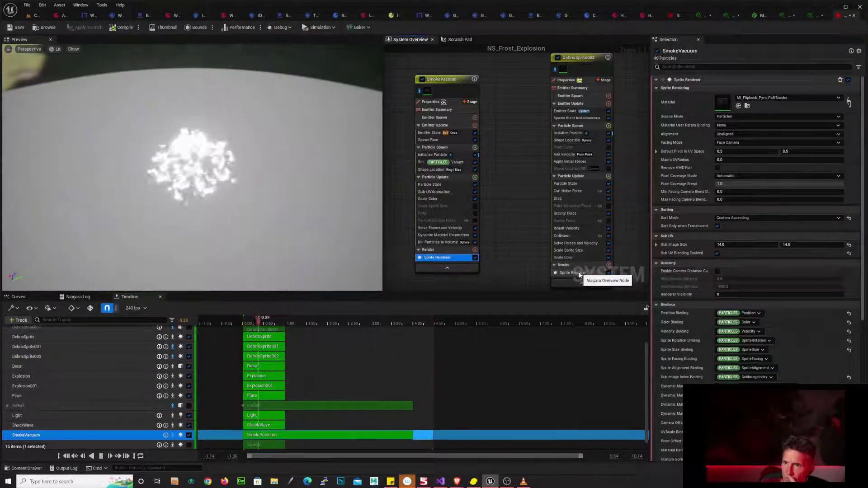
click(747, 105)
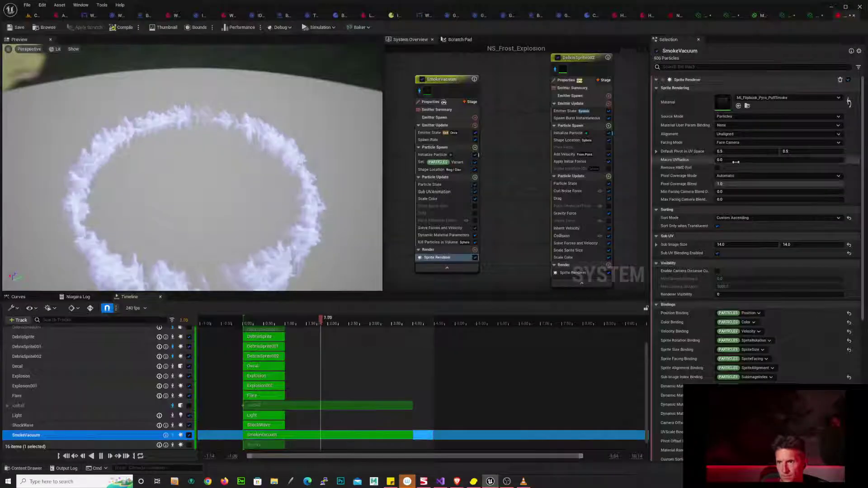
click(580, 274)
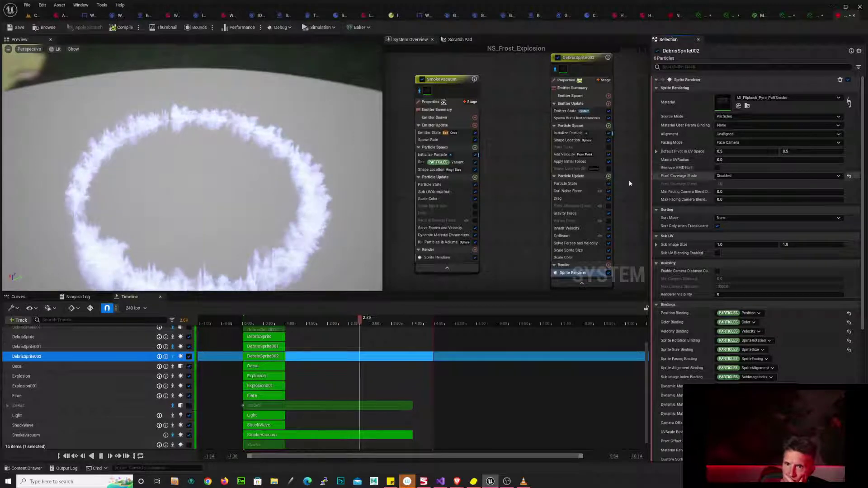
- Compare both Sprite Renderers and set SmokeVacuum's Pixel Coverage Mode to Disabled
click(466, 258)
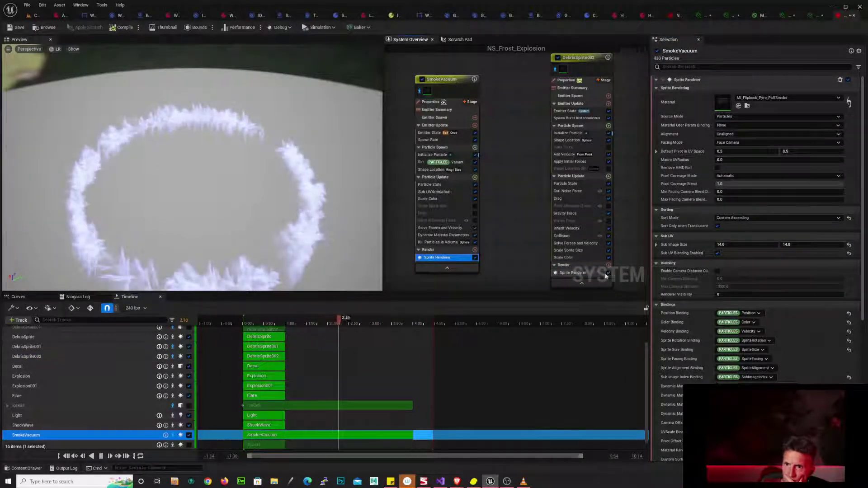
click(581, 273)
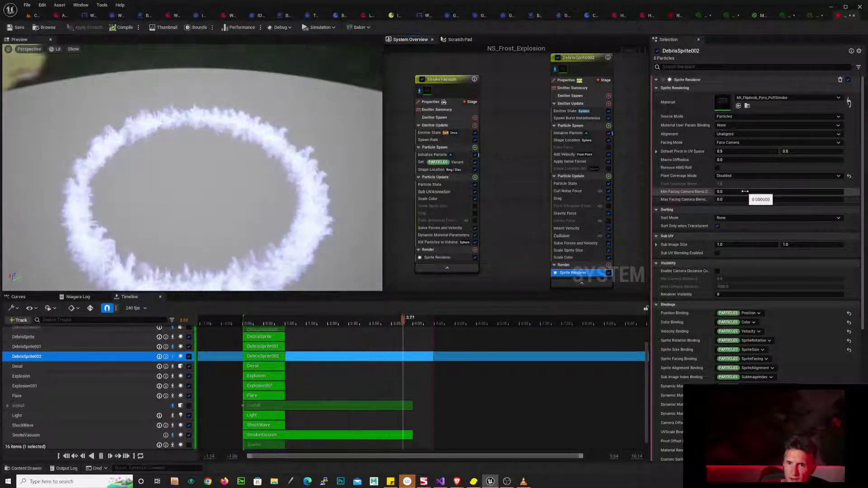
click(449, 260)
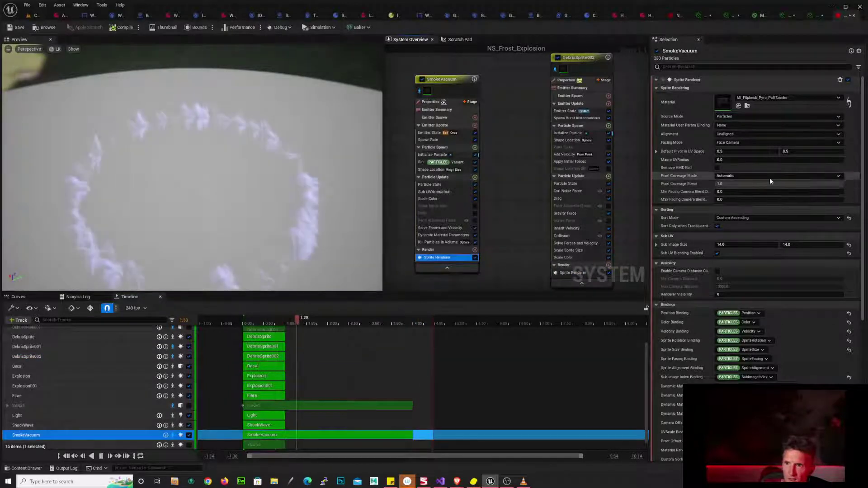
click(769, 176)
click(740, 194)
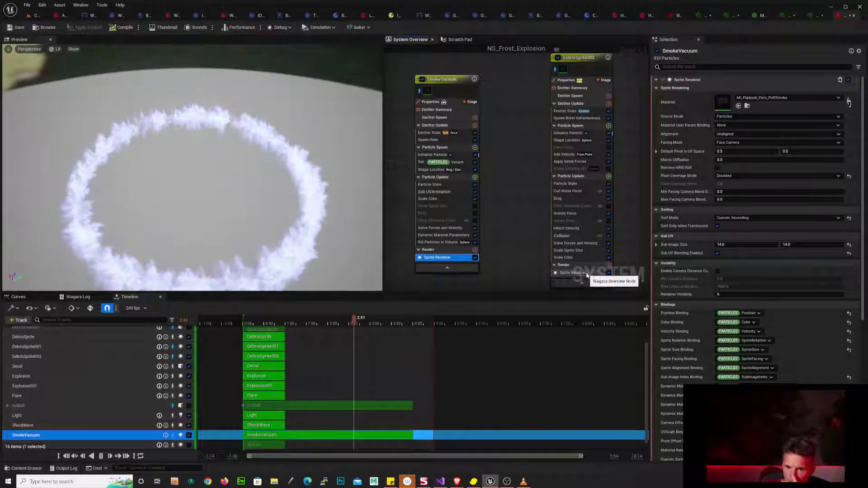
- Compare the renderers' sorting settings and set DebrisSprite002's Sort Mode to Custom Ascending
click(586, 273)
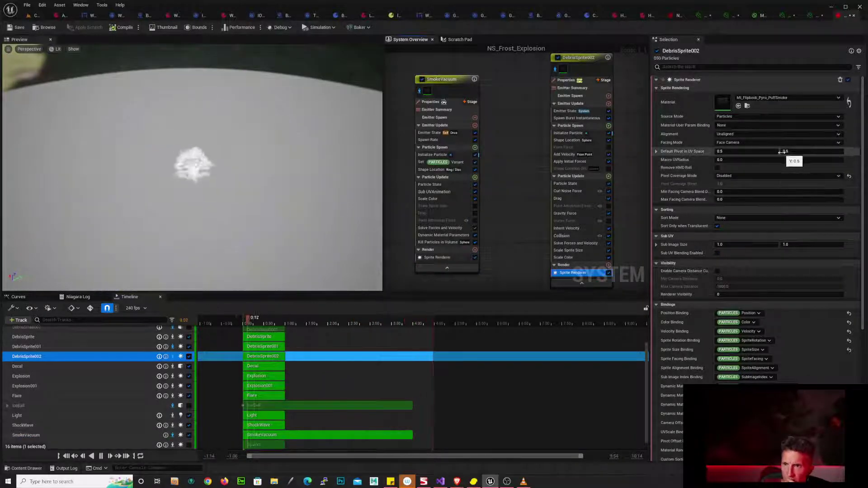
click(453, 259)
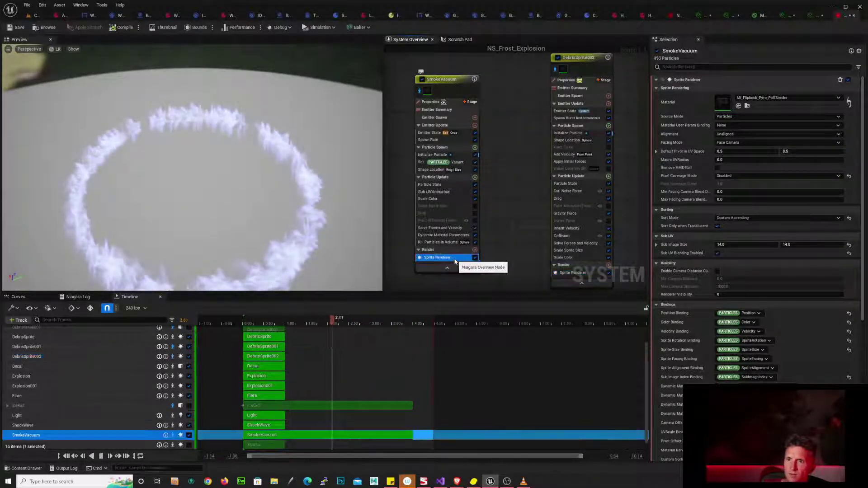
click(588, 273)
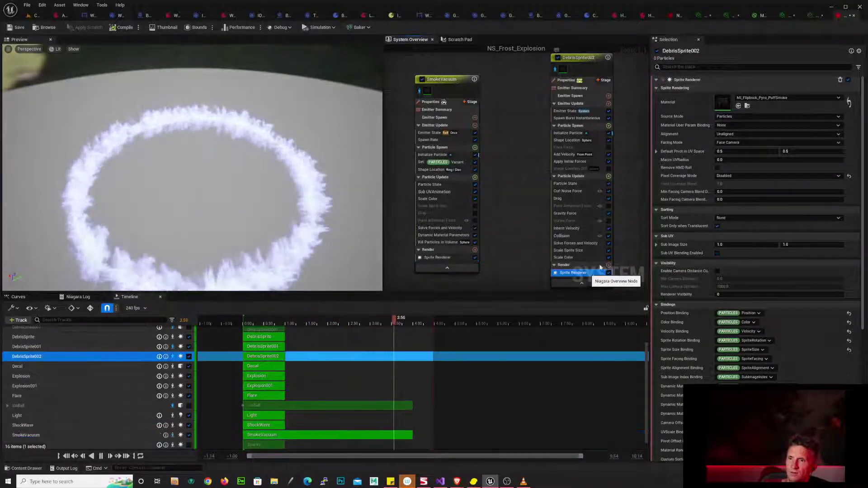
click(776, 218)
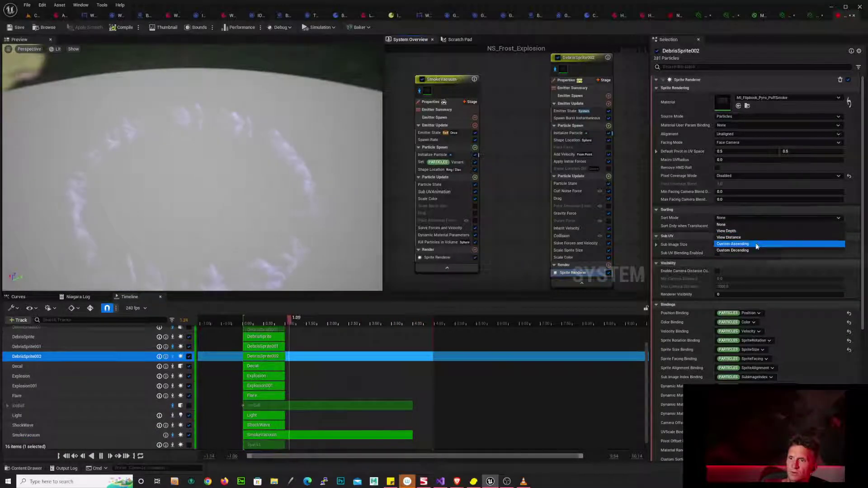
click(758, 244)
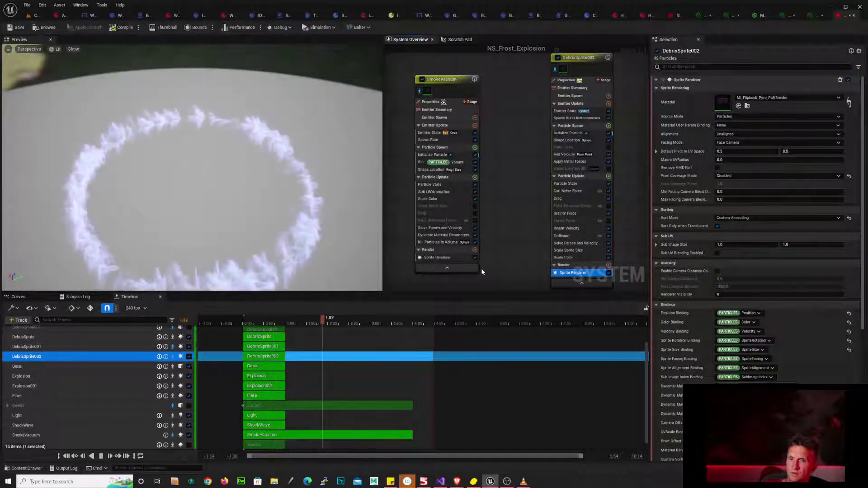
- Set DebrisSprite002's Sub Image Size to 14 by 14 and enable Sub UV Blending in its Sprite Renderer
click(453, 257)
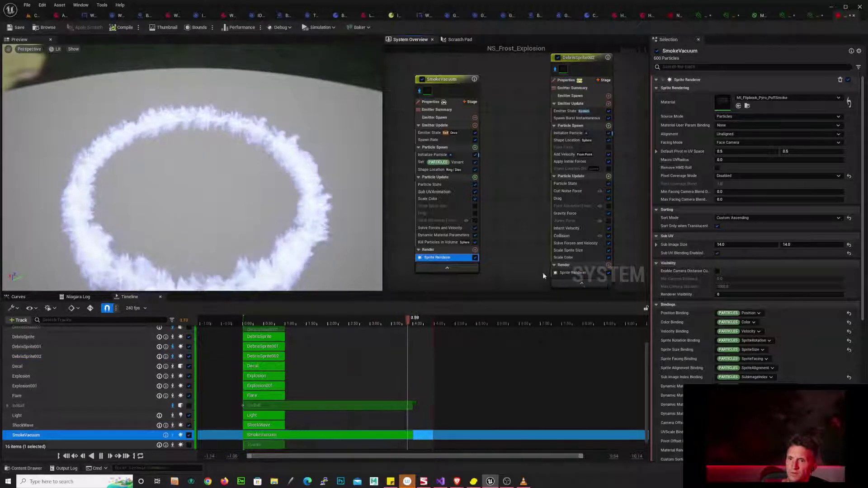
click(571, 272)
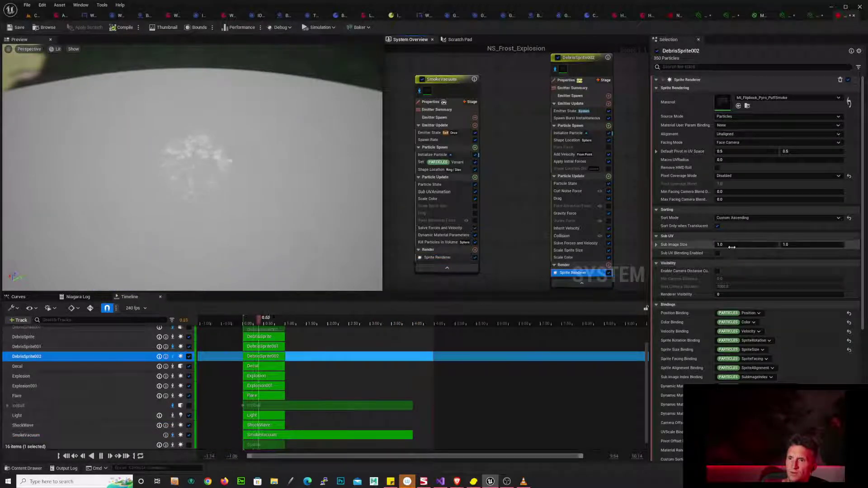
click(801, 245)
text(14)
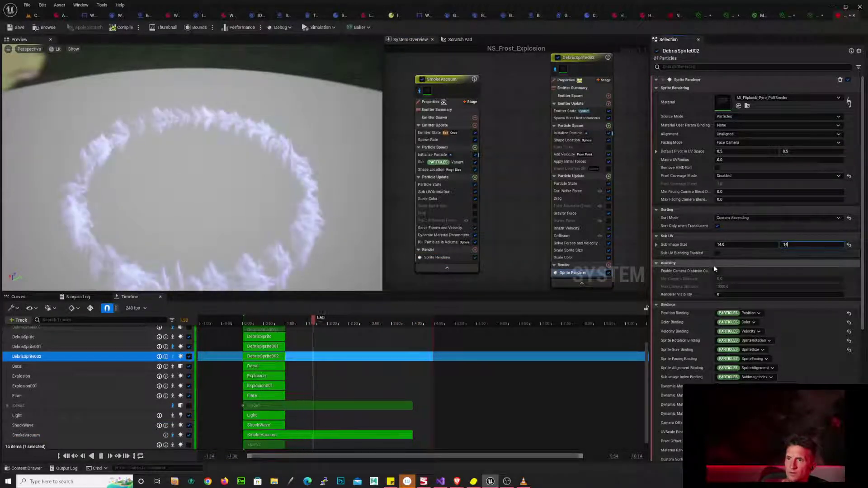
click(717, 254)
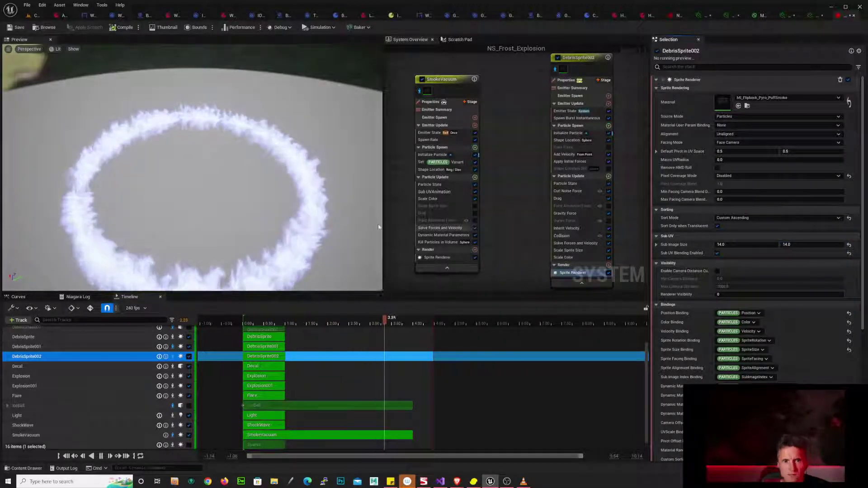
- Disable the SmokeVacuum emitter and open DebrisSprite002's Sprite Renderer settings
drag(248, 210, 249, 165)
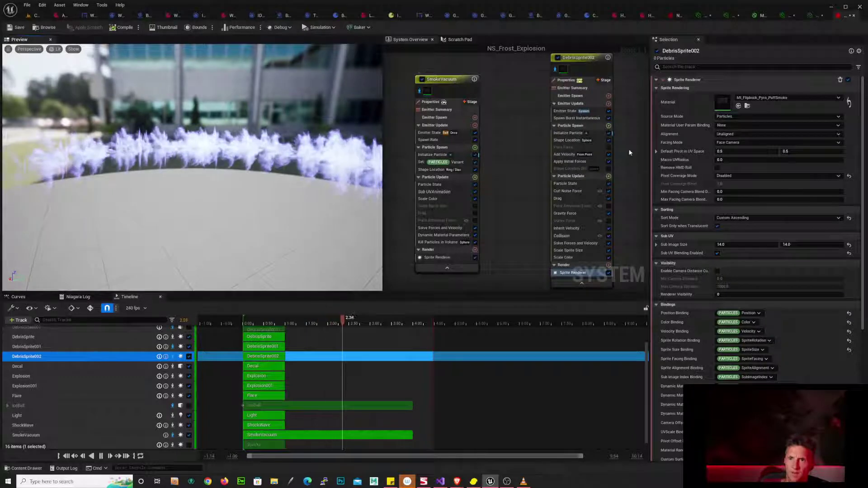
click(420, 81)
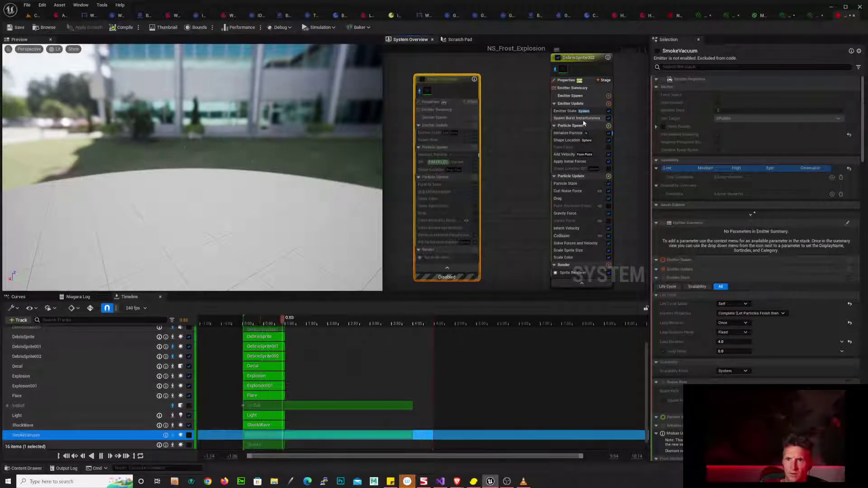
click(582, 274)
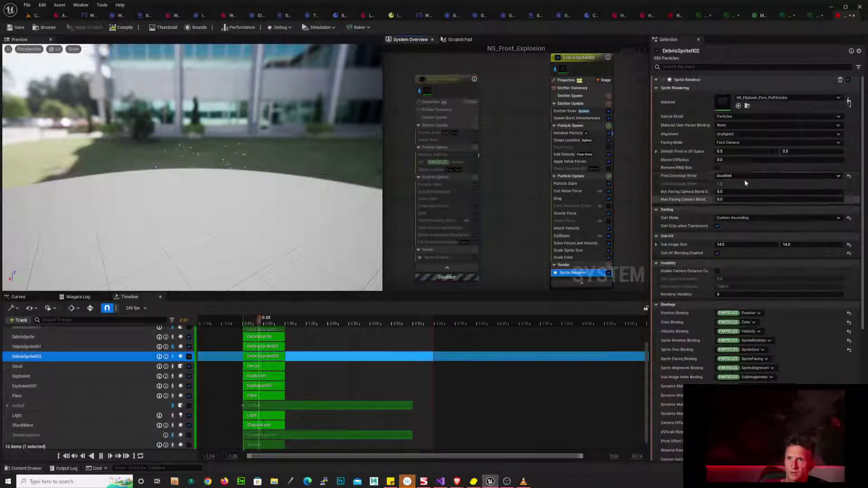
- Set DebrisSprite002's Sort Mode to None and its random Sprite Size range to 500 × 500 minimum and 1000 × 1000 maximum
click(762, 218)
click(732, 225)
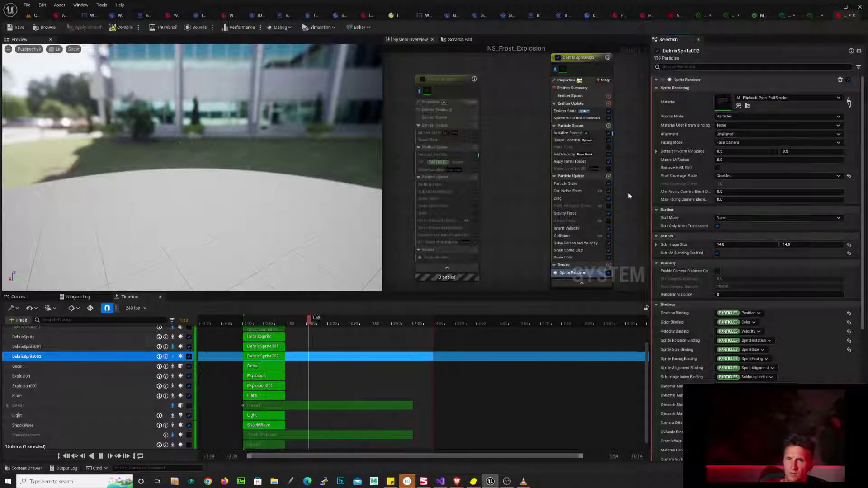
click(584, 134)
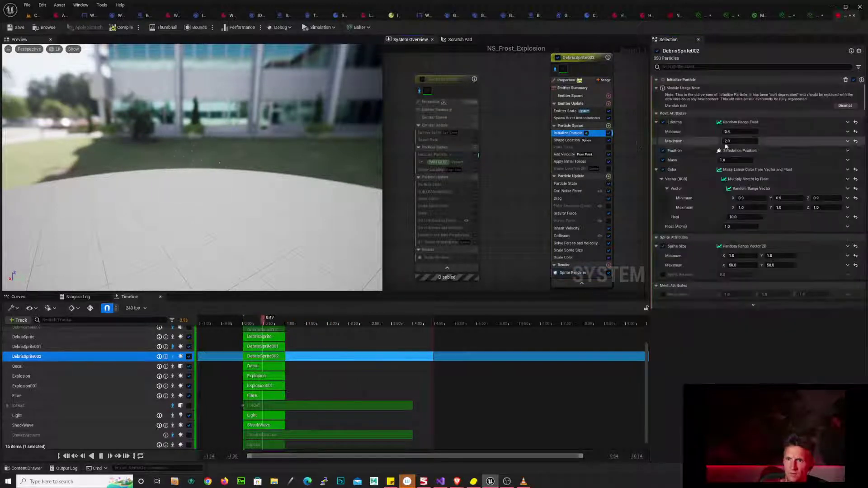
click(742, 256)
text(500)
click(742, 266)
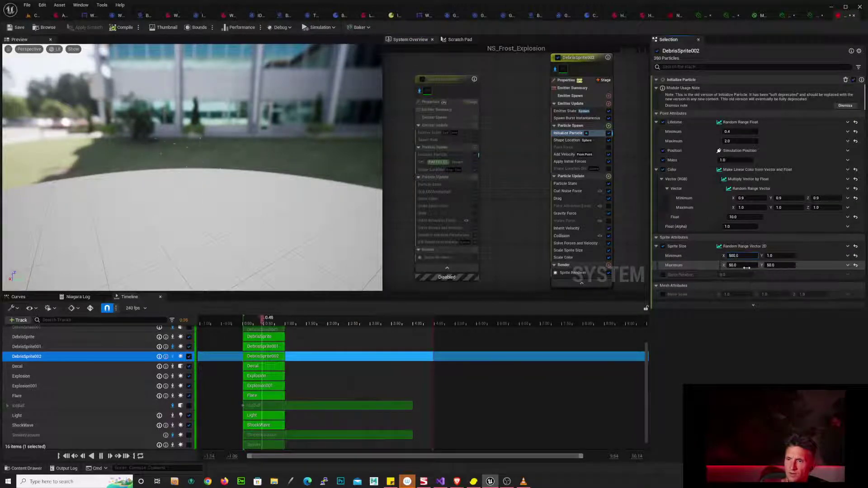
text(1000)
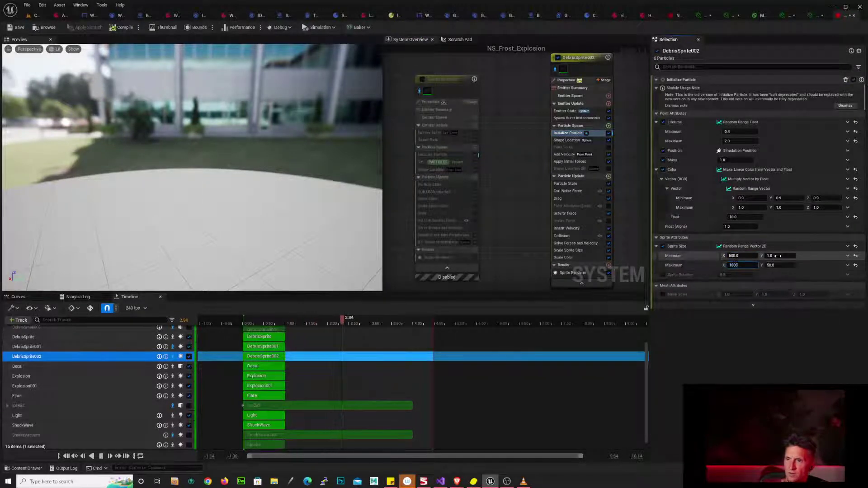
text(05)
text(00)
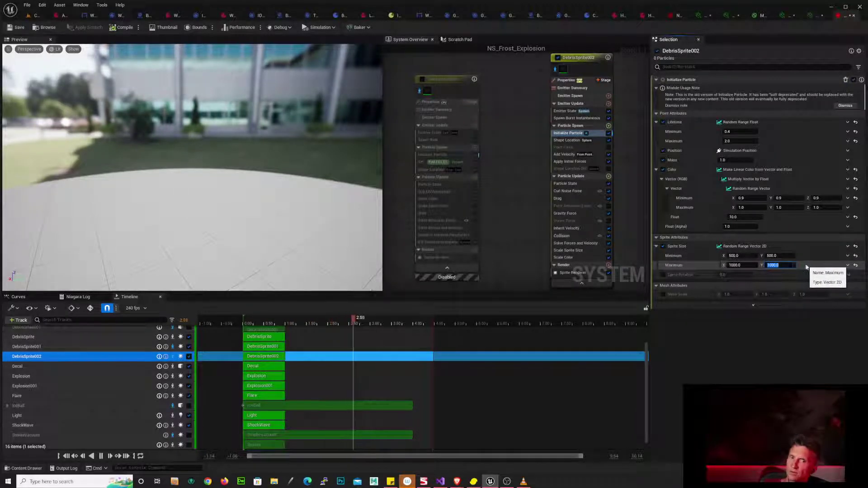
key(Return)
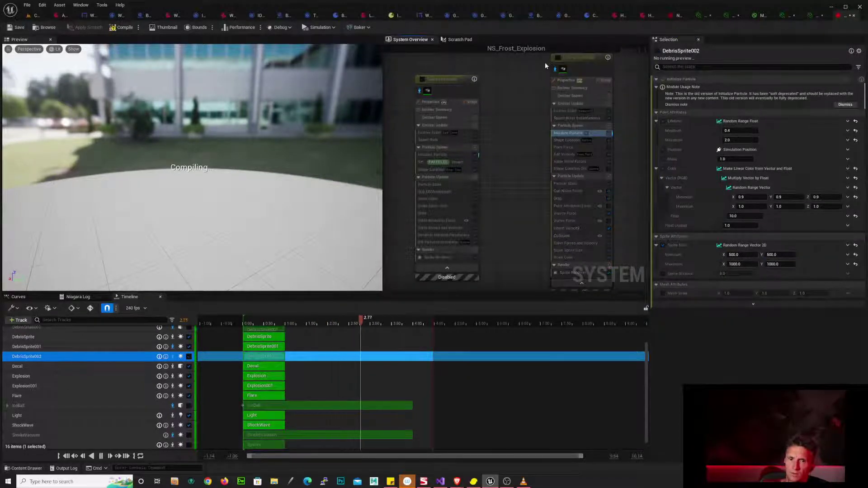
- Turn the DebrisSprite002 emitter off and back on, and disable the DebrisSprite001 emitter
click(558, 57)
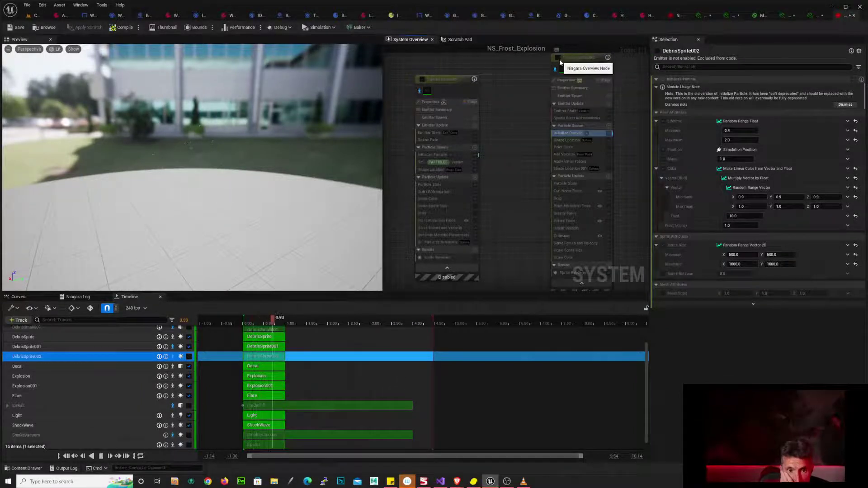
scroll(484, 175, down, 5)
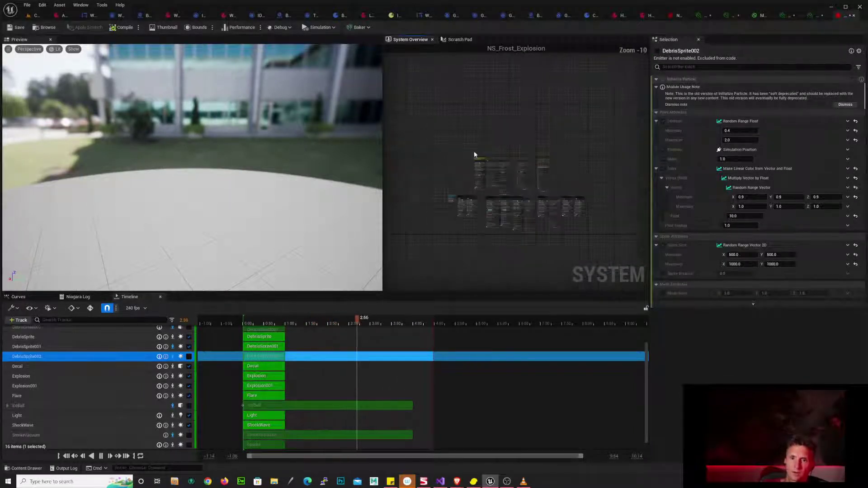
scroll(553, 154, up, 7)
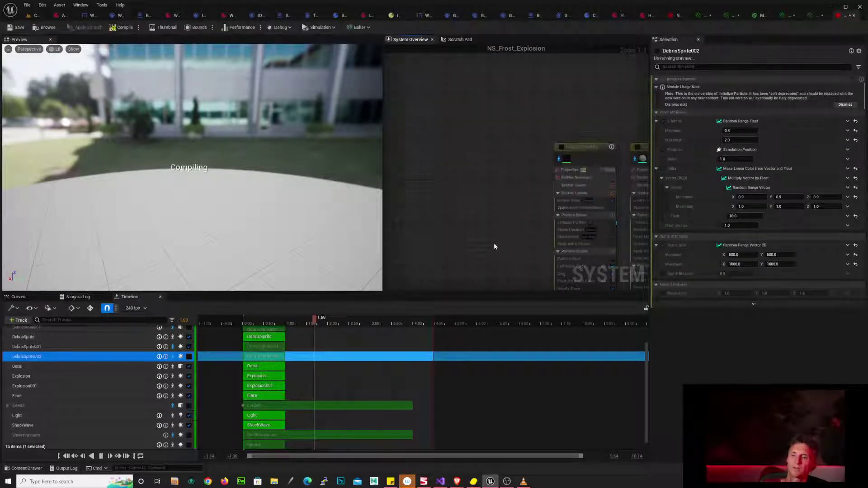
right_drag(494, 245, 385, 203)
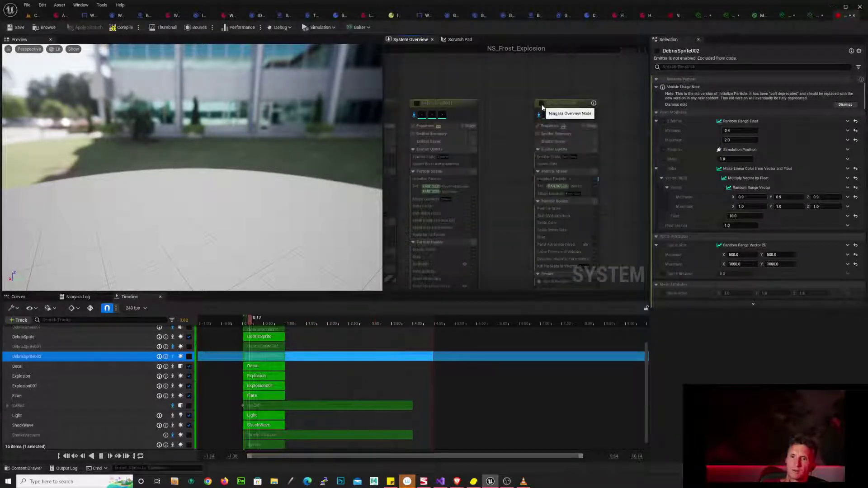
click(543, 104)
right_drag(511, 112, 447, 100)
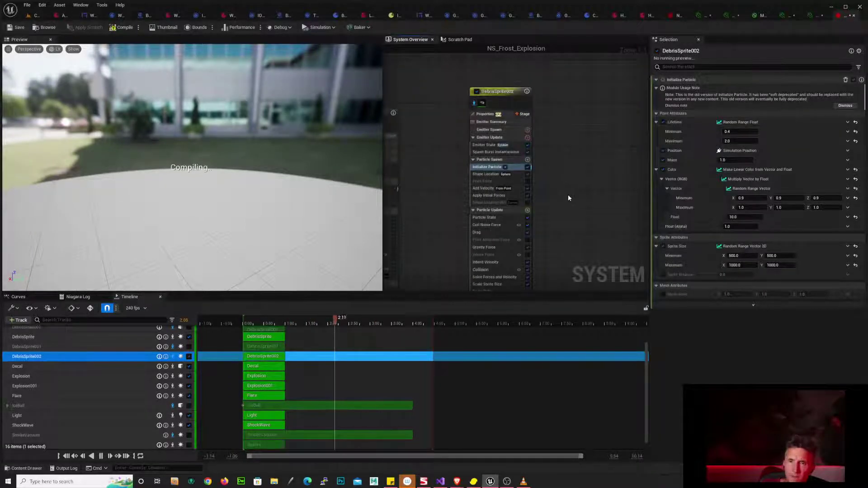
- Compare the SmokeVacuum and DebrisSprite002 Sprite Renderers and set DebrisSprite002's Sort Mode to Custom Ascending
right_drag(568, 195, 648, 150)
click(481, 247)
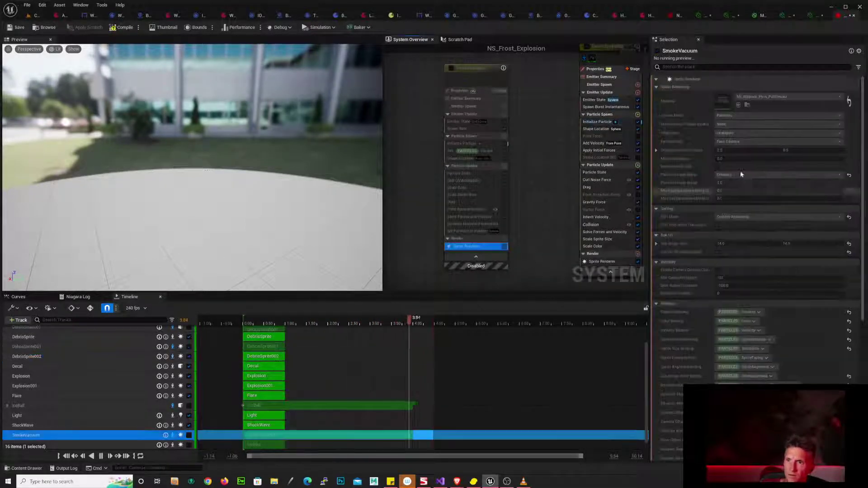
click(621, 264)
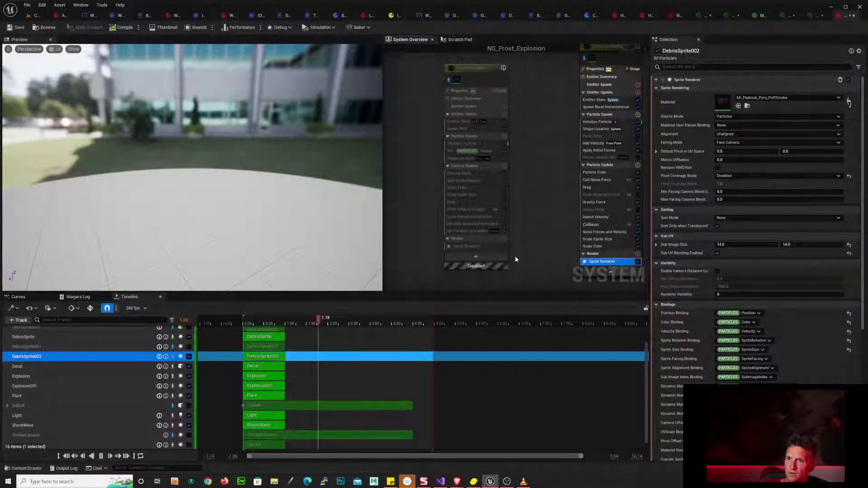
click(482, 247)
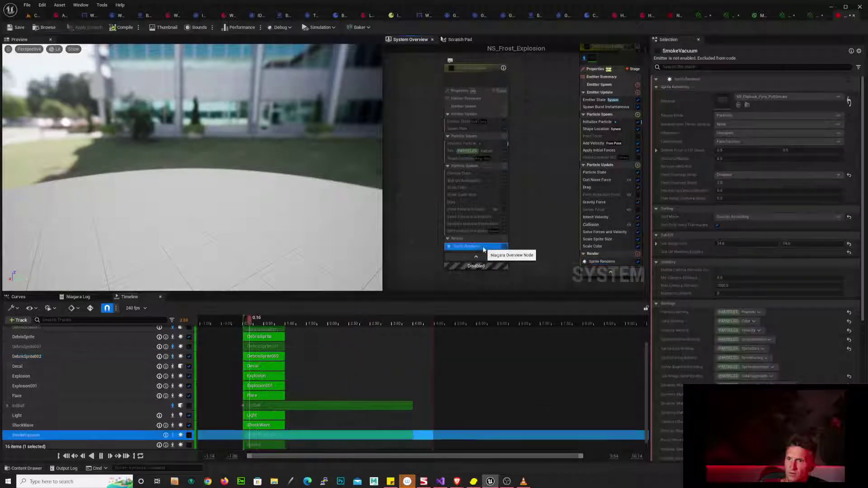
click(616, 262)
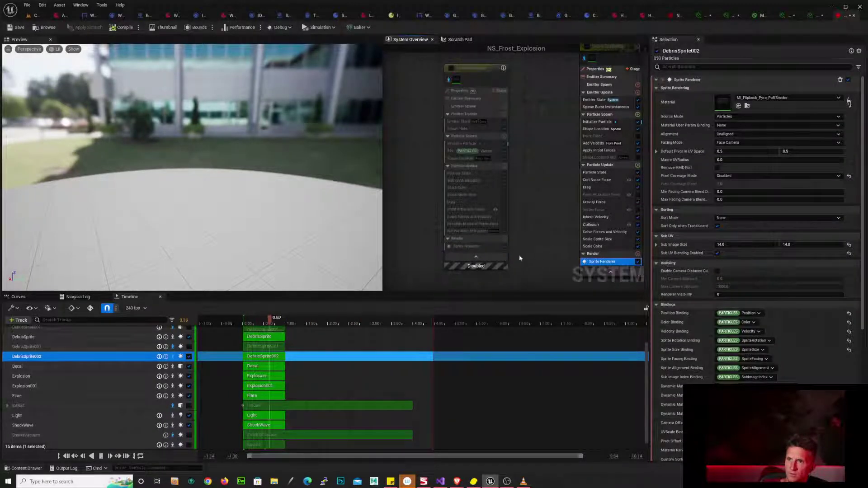
click(487, 248)
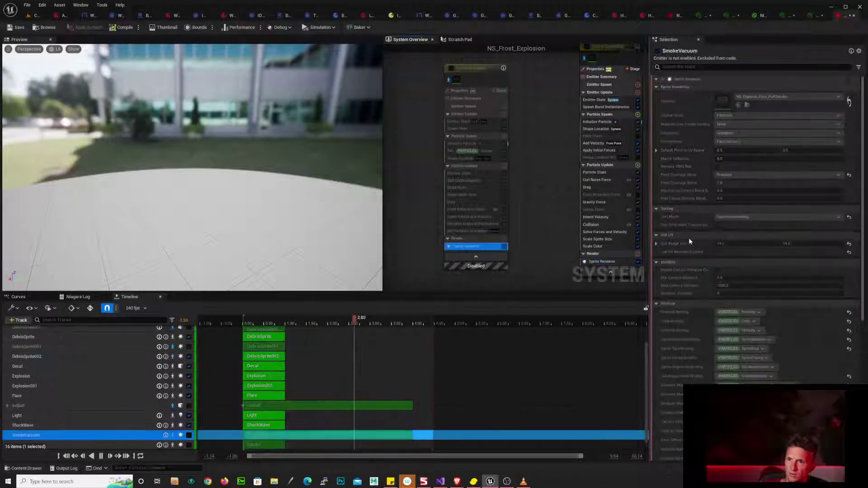
click(769, 218)
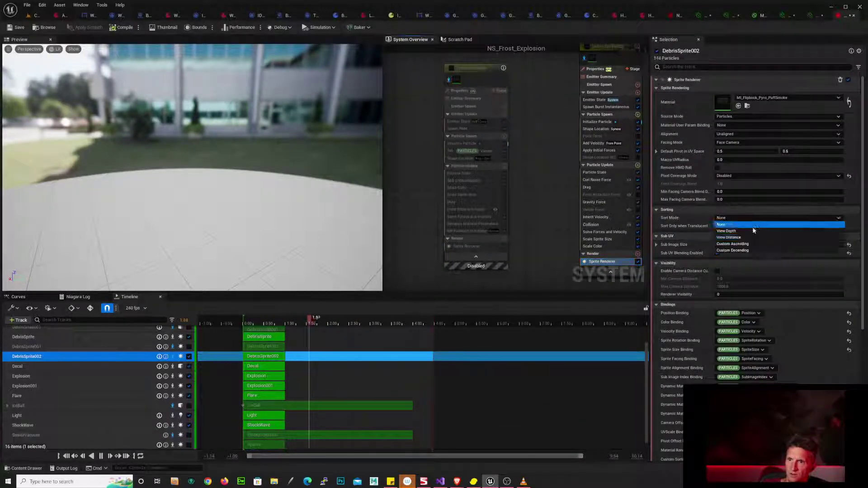
click(729, 246)
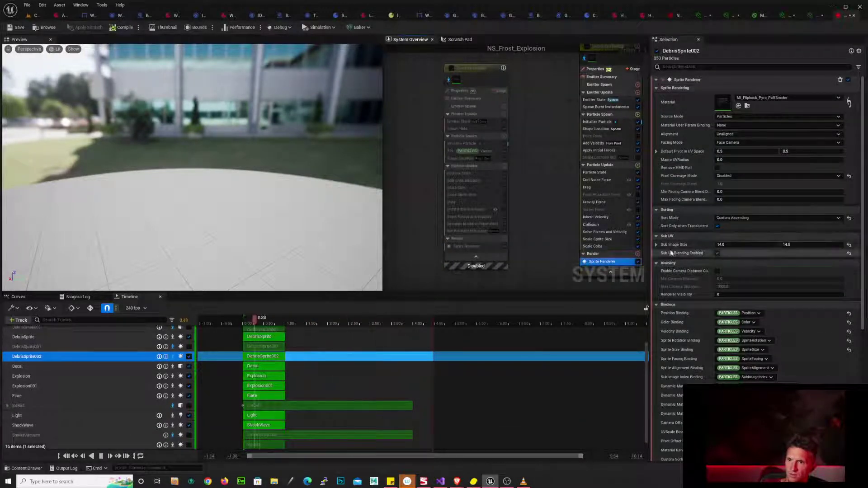
- Compare the Sub UV, Visibility and Bindings settings of the SmokeVacuum and DebrisSprite002 Sprite Renderers
click(496, 260)
click(485, 123)
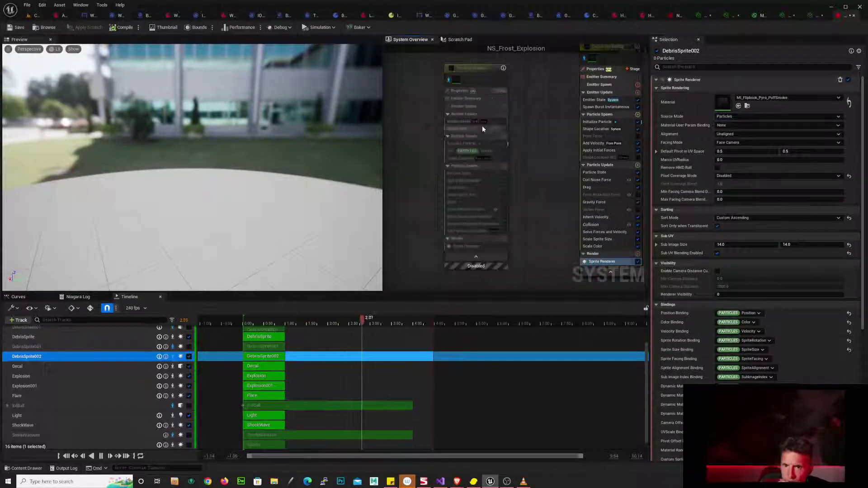
click(492, 246)
scroll(711, 244, down, 4)
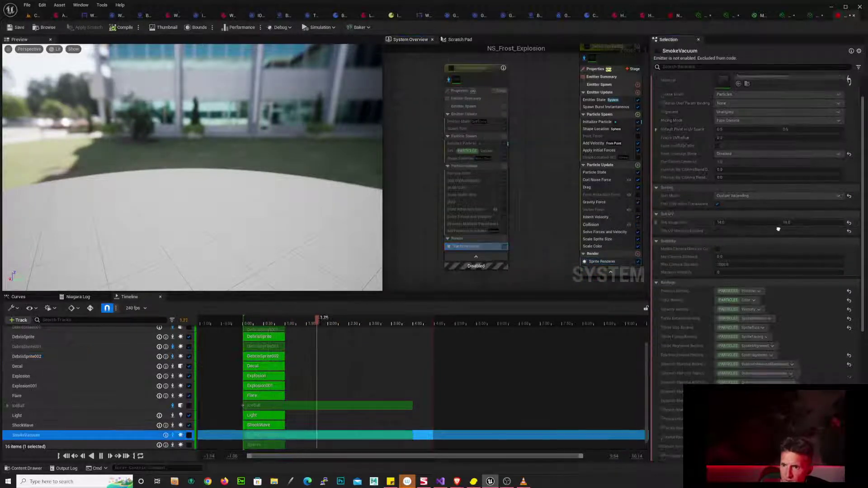
click(618, 262)
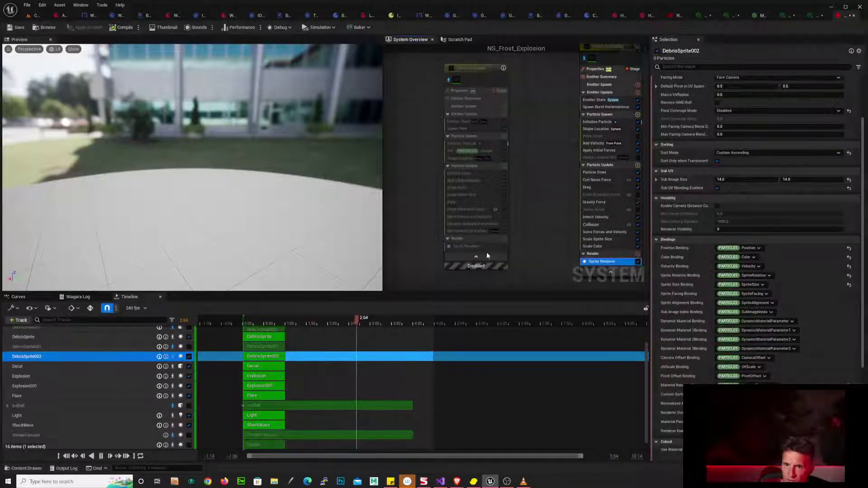
click(490, 249)
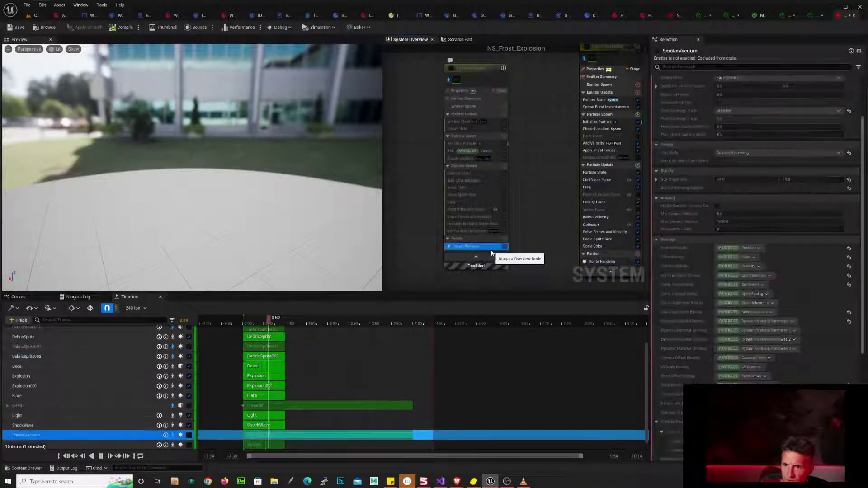
click(616, 255)
scroll(695, 240, down, 1)
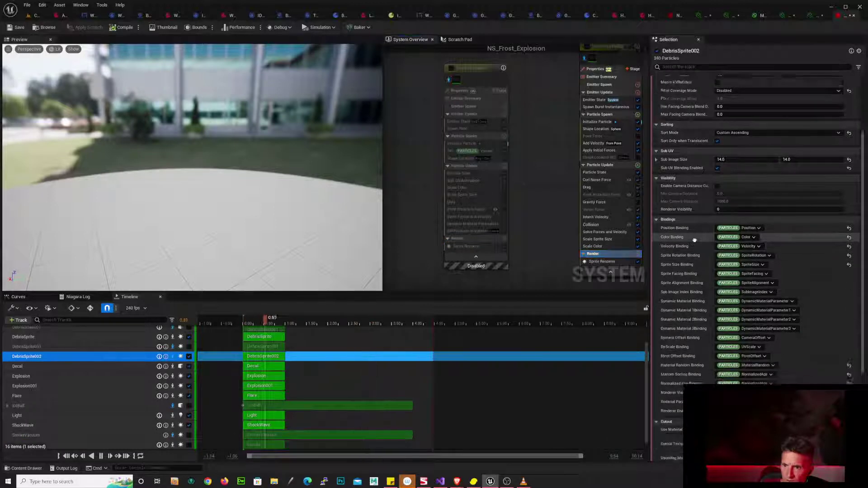
scroll(695, 240, down, 5)
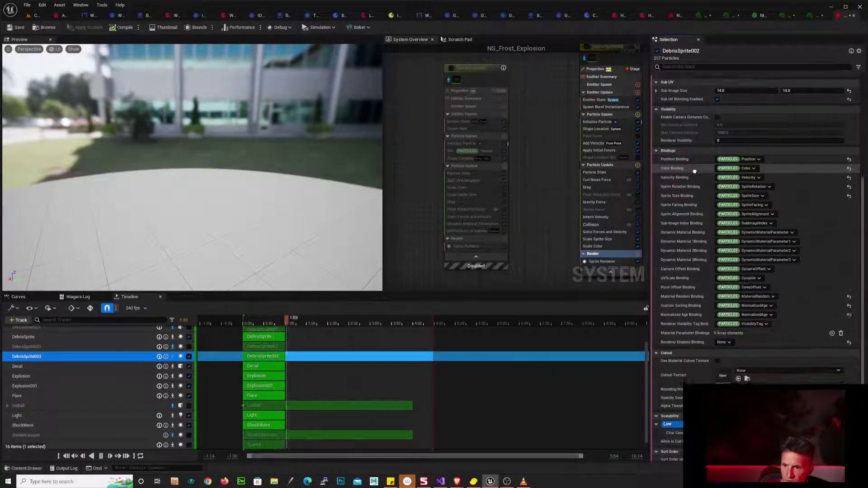
click(490, 249)
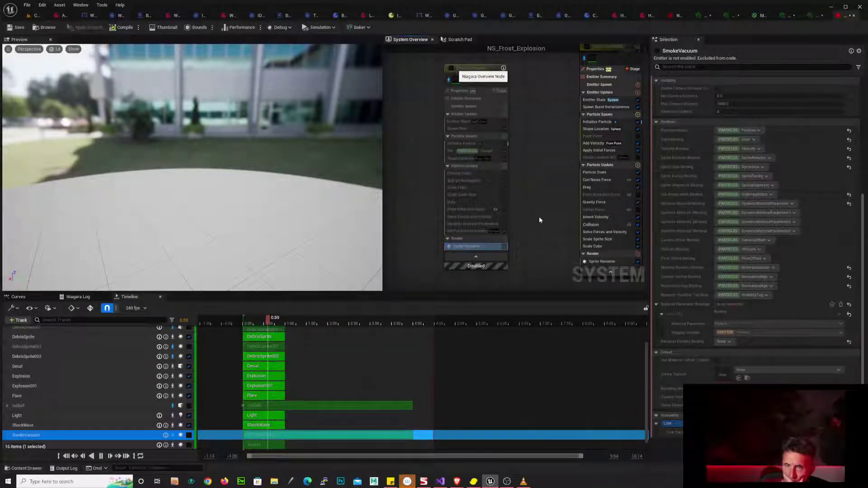
- Enable the SmokeVacuum emitter and add a Material Parameter Bindings element to DebrisSprite002's Sprite Renderer
right_drag(530, 277, 537, 236)
click(565, 232)
click(654, 324)
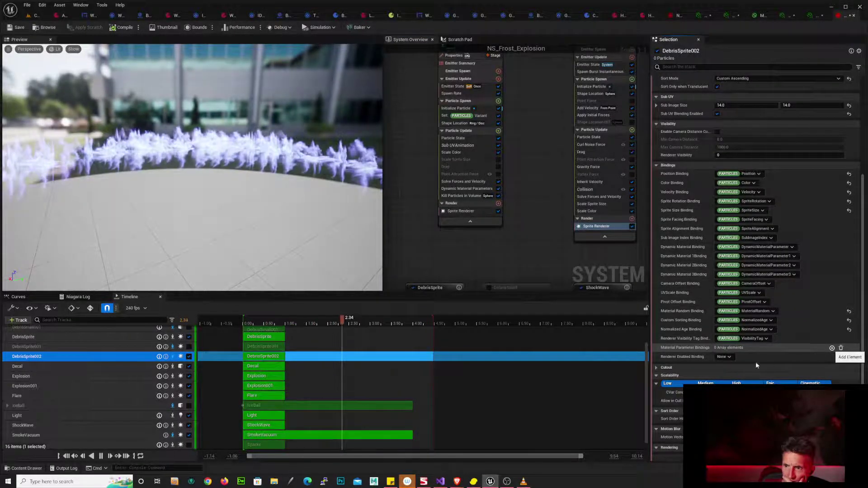
click(657, 348)
click(662, 358)
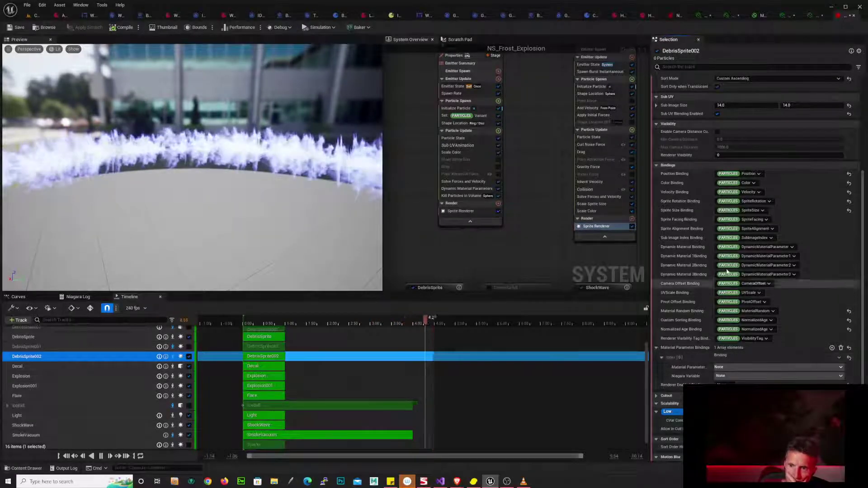
- Check SmokeVacuum's Material Parameter Binding, and search the parameter choices of DebrisSprite002's new binding for "var"
click(465, 211)
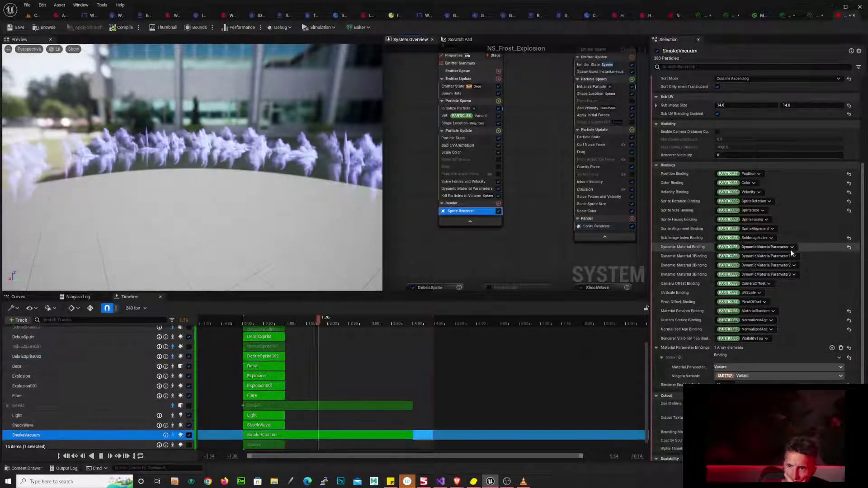
click(604, 226)
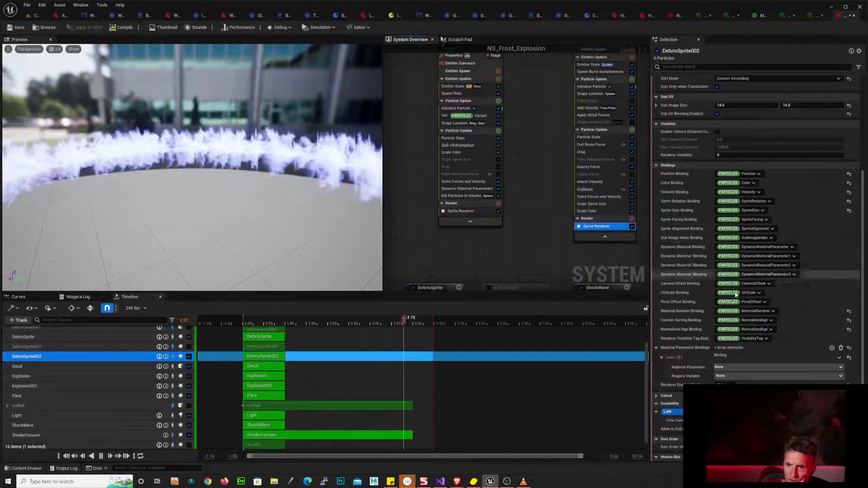
click(754, 368)
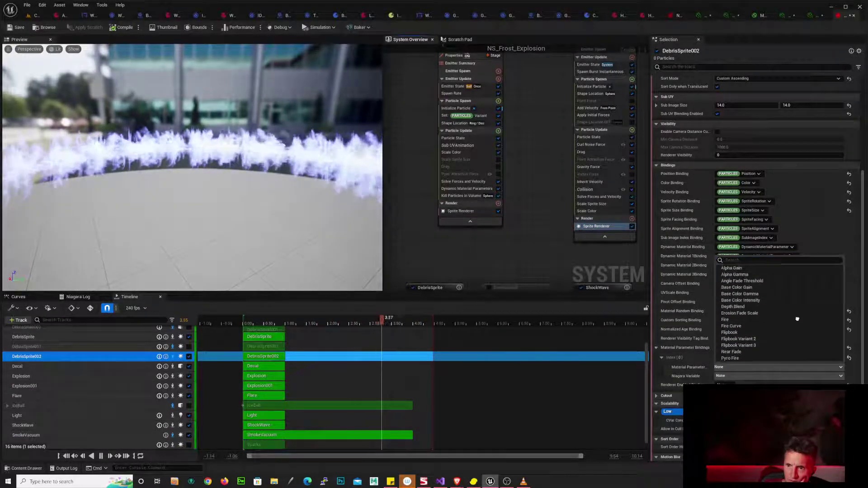
scroll(798, 316, down, 1)
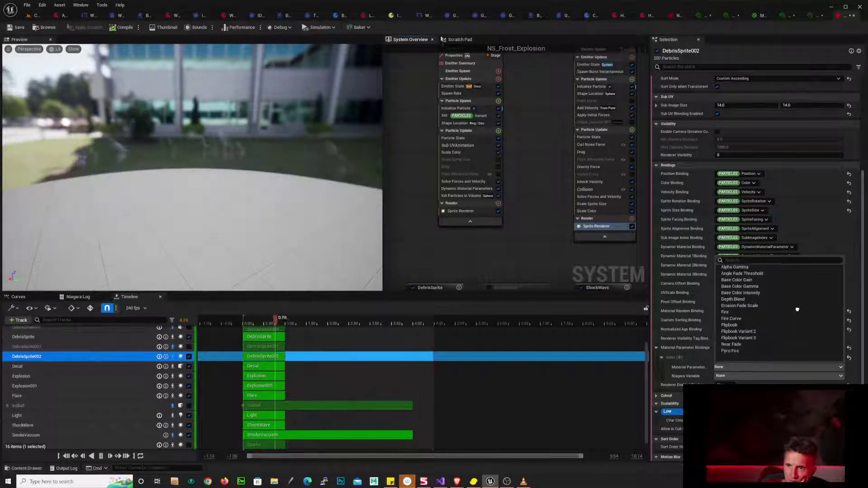
scroll(797, 323, up, 1)
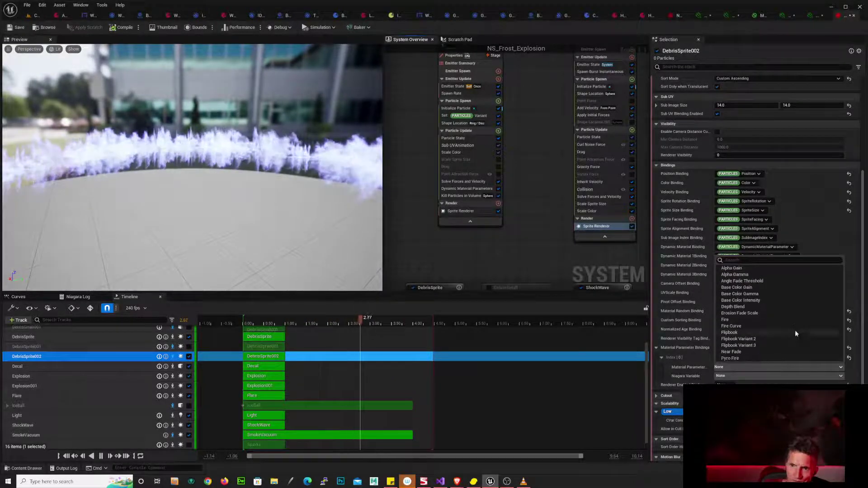
scroll(794, 346, up, 2)
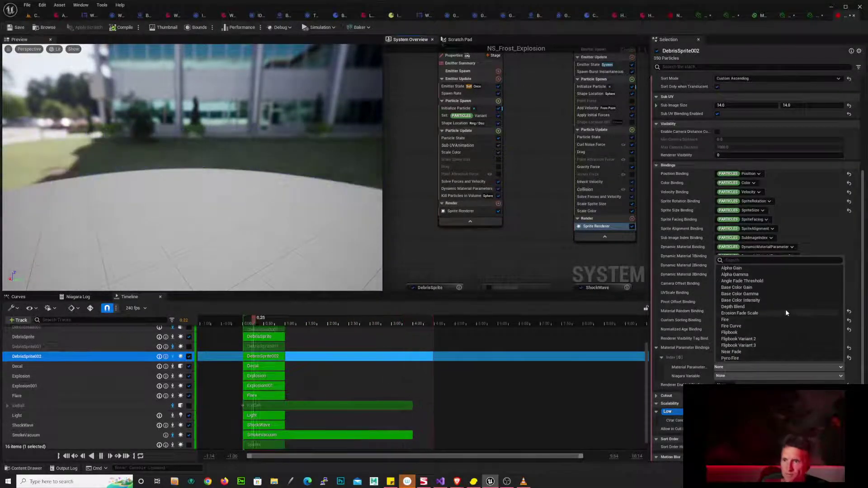
key(Escape)
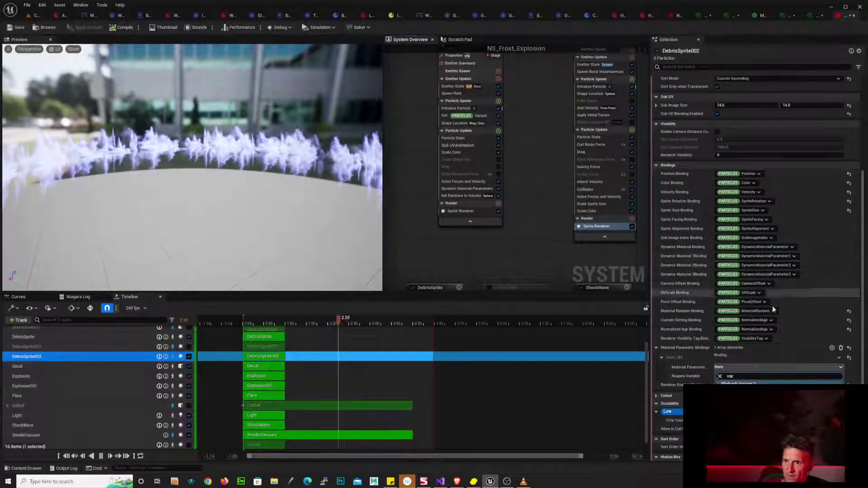
click(752, 376)
text(var)
key(Escape)
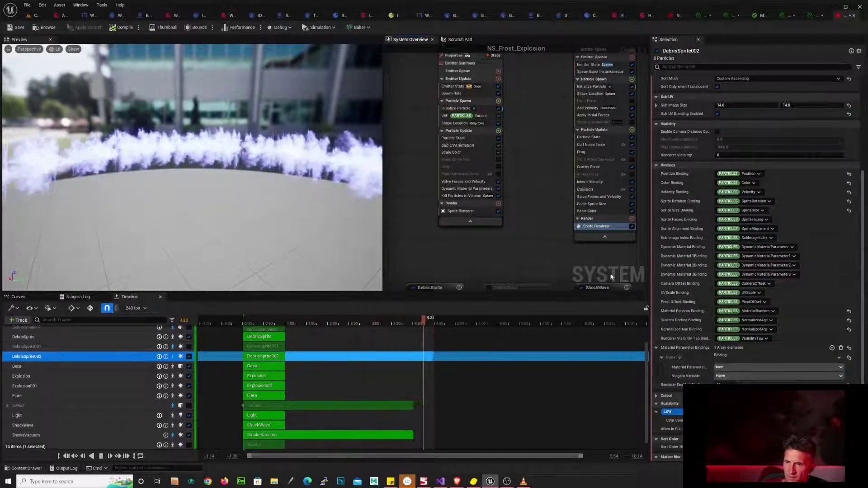
- Compare the Material Parameter Bindings of the SmokeVacuum and DebrisSprite002 Sprite Renderers and check the Niagara Variable choices for DebrisSprite002's new binding
click(489, 212)
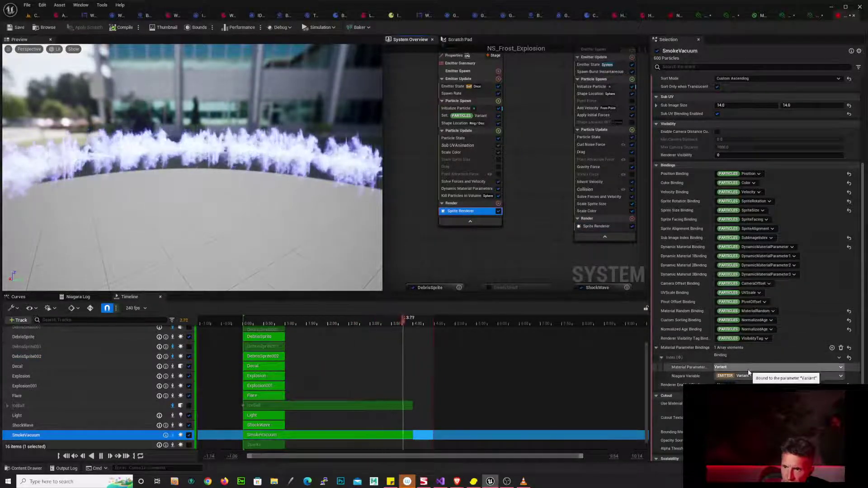
click(595, 226)
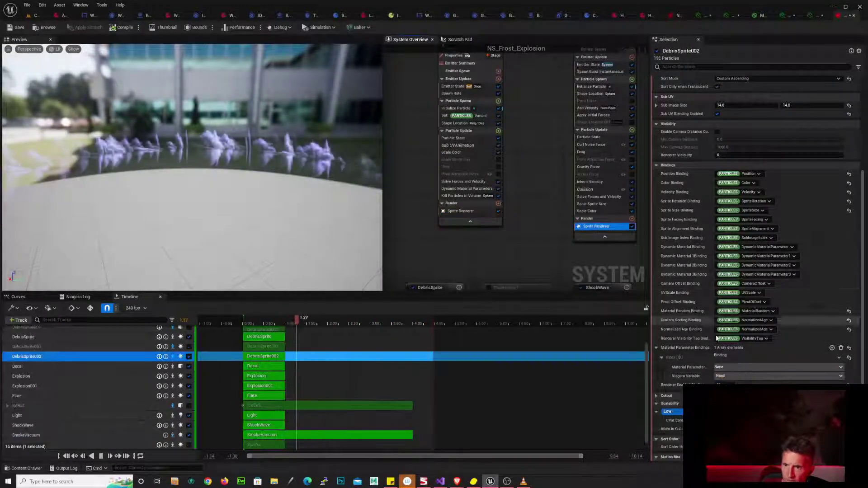
click(763, 377)
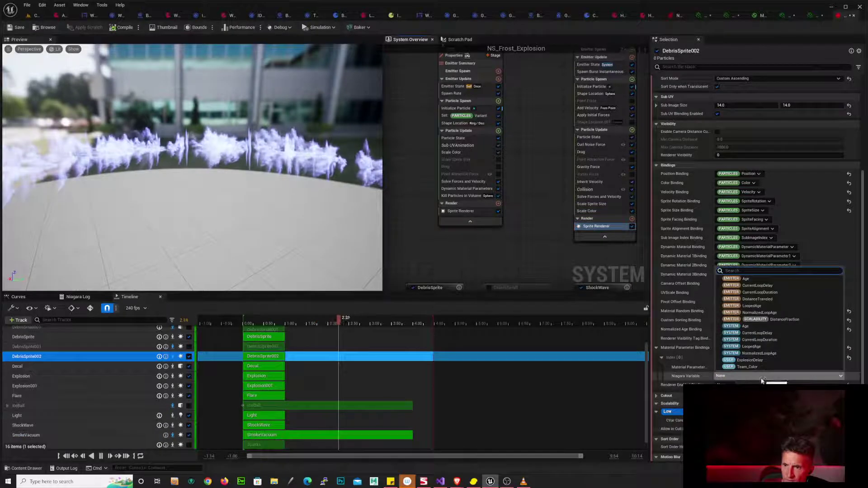
click(787, 356)
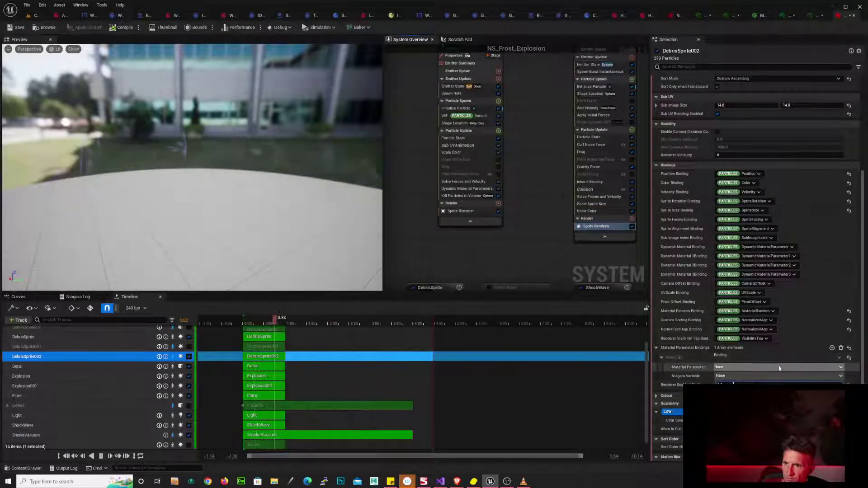
click(721, 384)
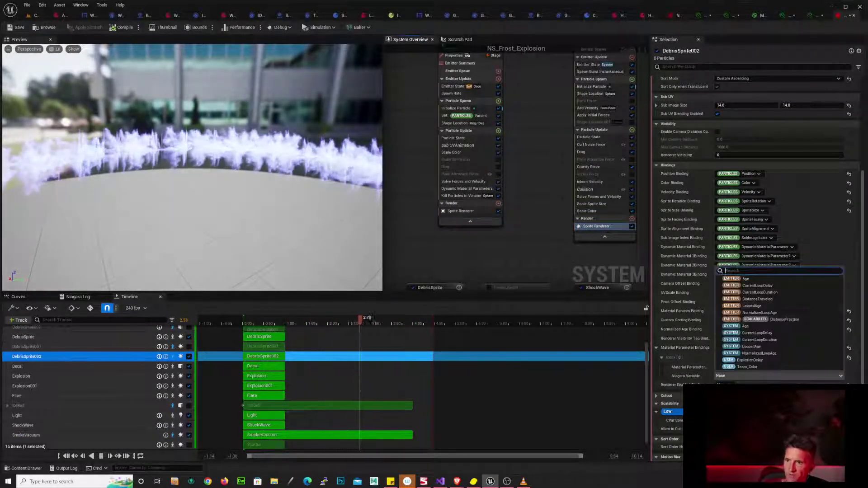
click(533, 263)
click(485, 213)
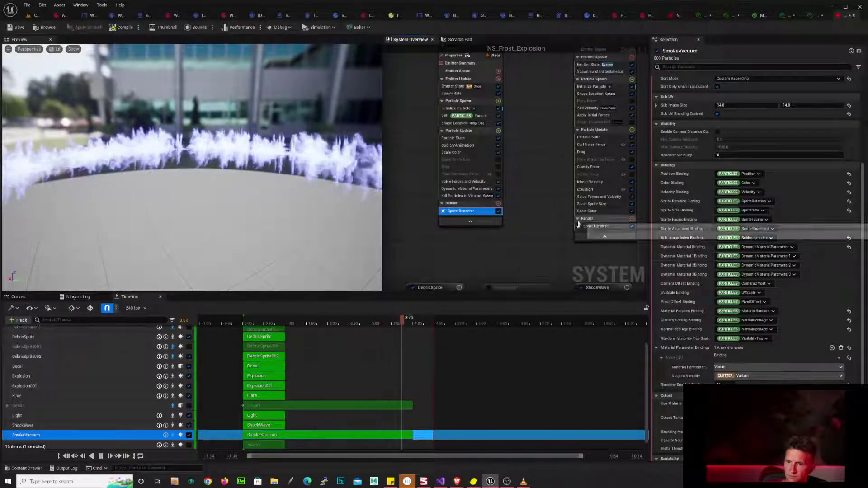
click(605, 227)
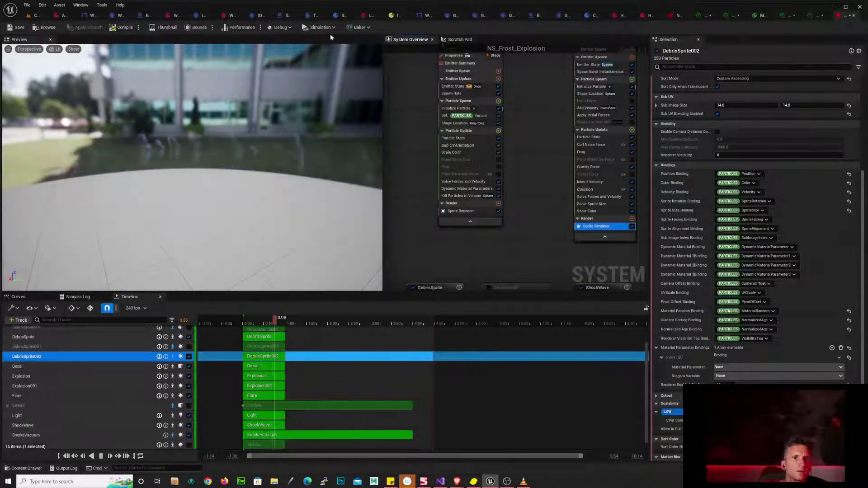
- Display the system's Parameters list, search it for "var", and clear the search
click(82, 5)
click(104, 46)
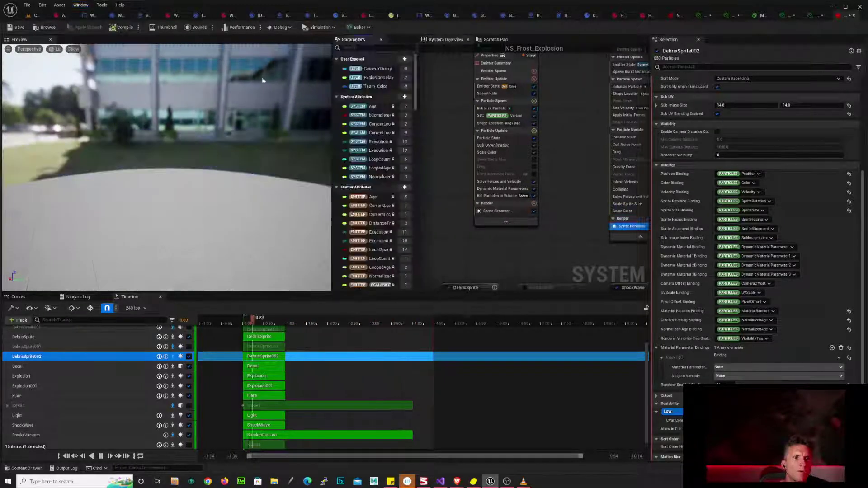
click(376, 48)
text(var)
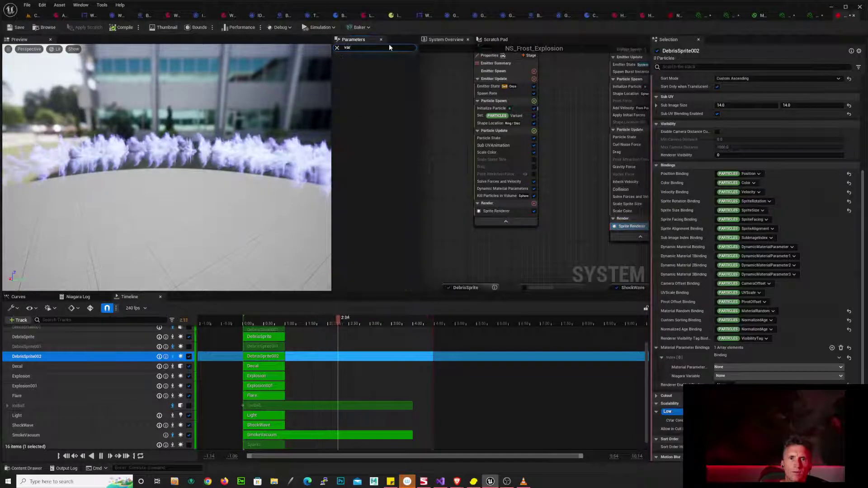
click(337, 48)
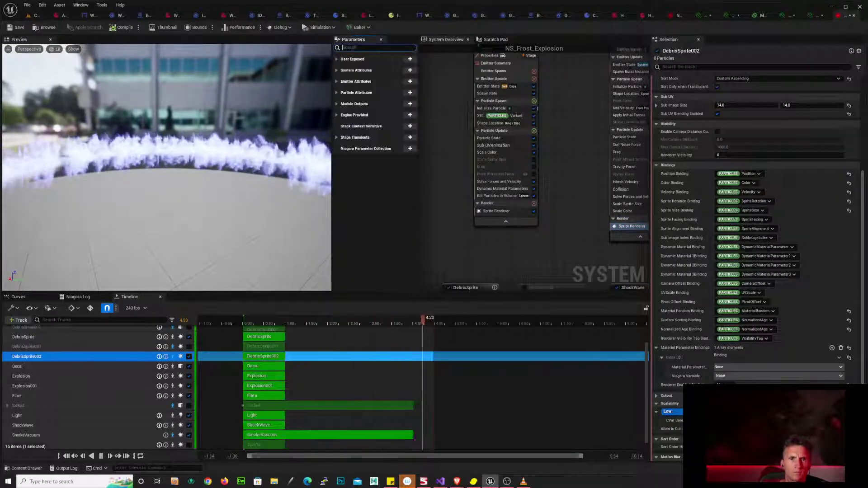
- Examine the emitter attributes, module outputs, engine-provided, stage transient and user-exposed parameters for a Variant parameter
click(337, 82)
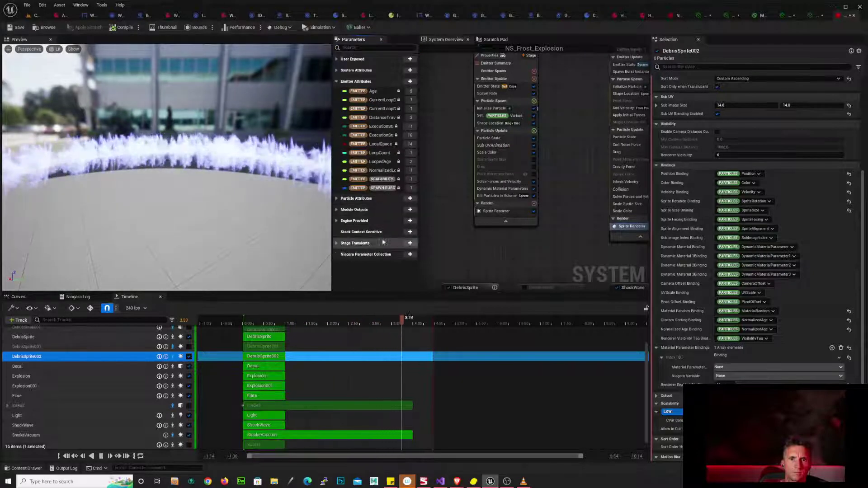
click(337, 210)
scroll(346, 215, down, 8)
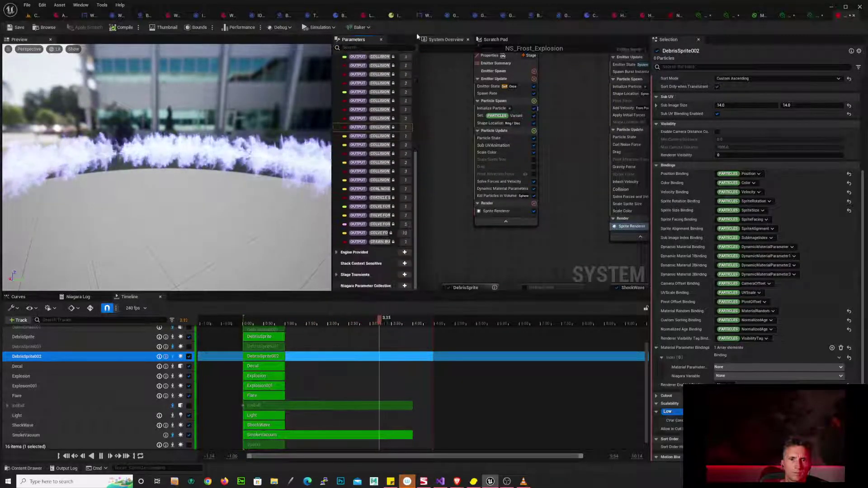
click(337, 252)
scroll(362, 204, down, 4)
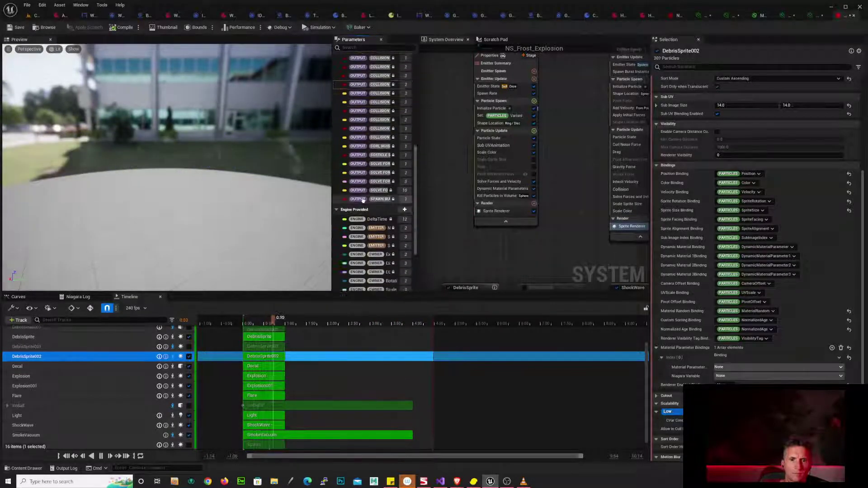
scroll(363, 156, down, 3)
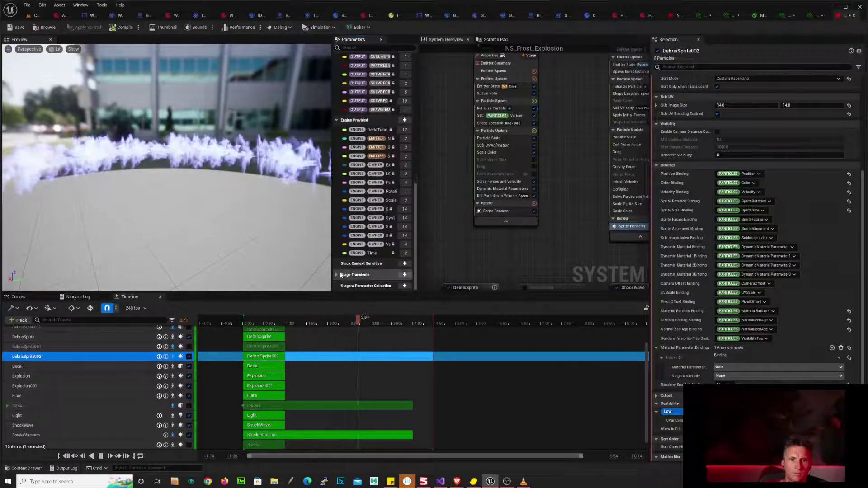
scroll(354, 270, down, 14)
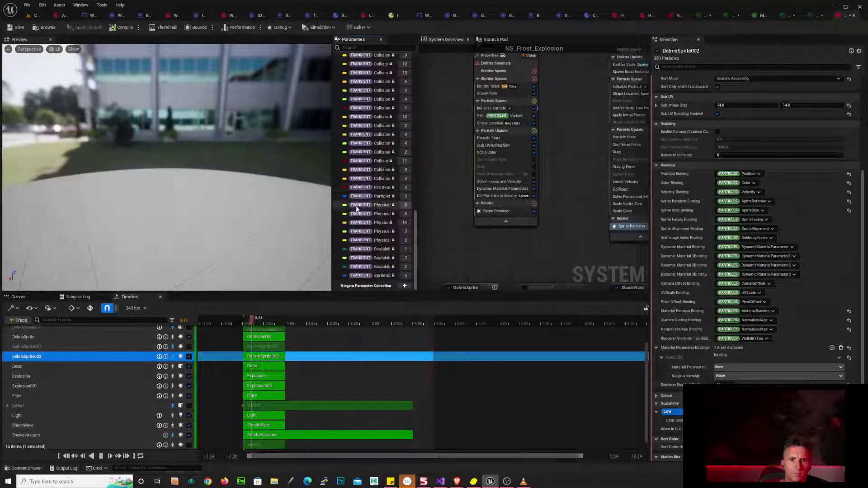
scroll(372, 119, up, 20)
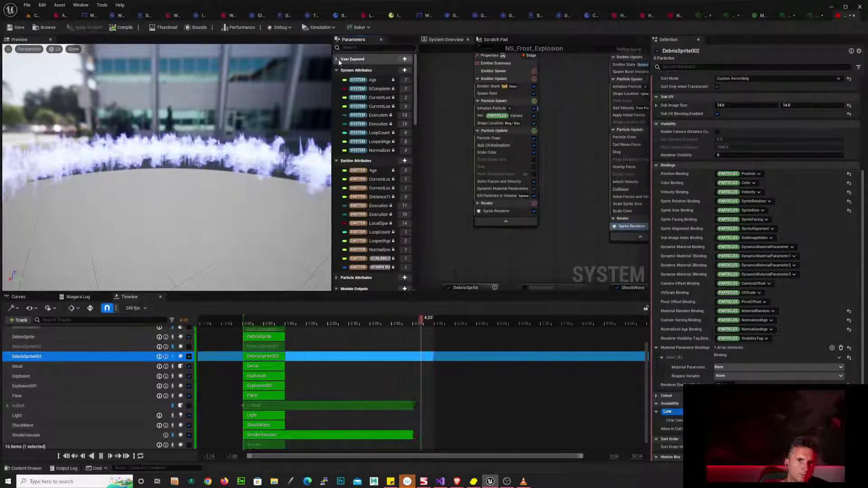
click(340, 60)
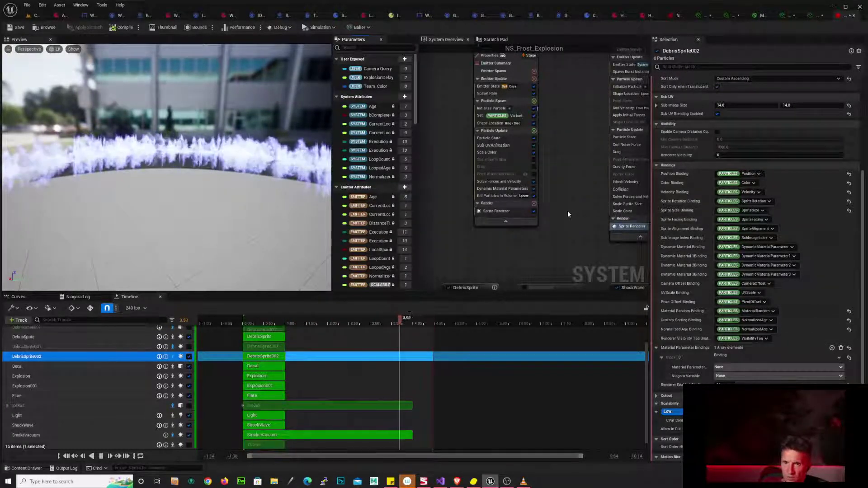
- Recheck the Variant binding of SmokeVacuum's Sprite Renderer against the empty binding of DebrisSprite002's Sprite Renderer
right_drag(568, 214, 526, 244)
click(470, 241)
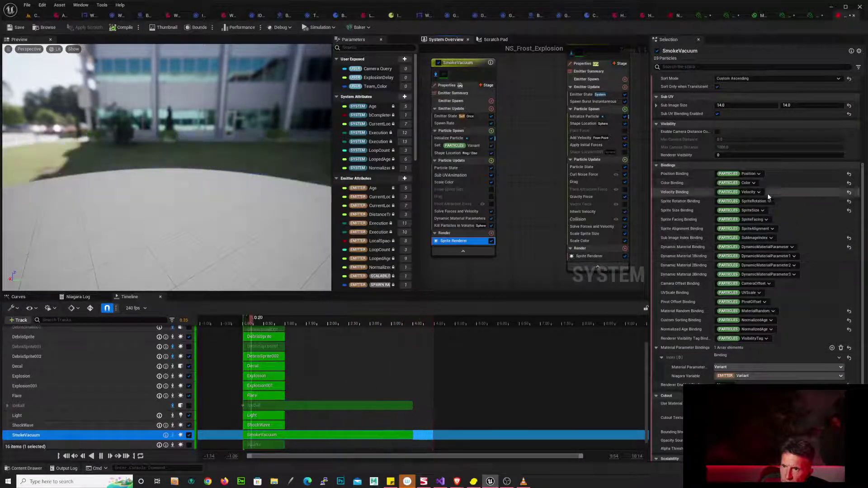
click(605, 257)
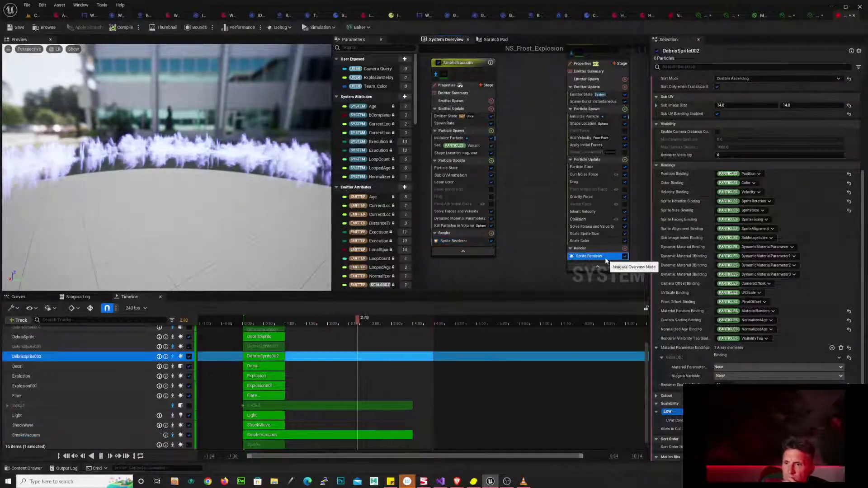
click(466, 242)
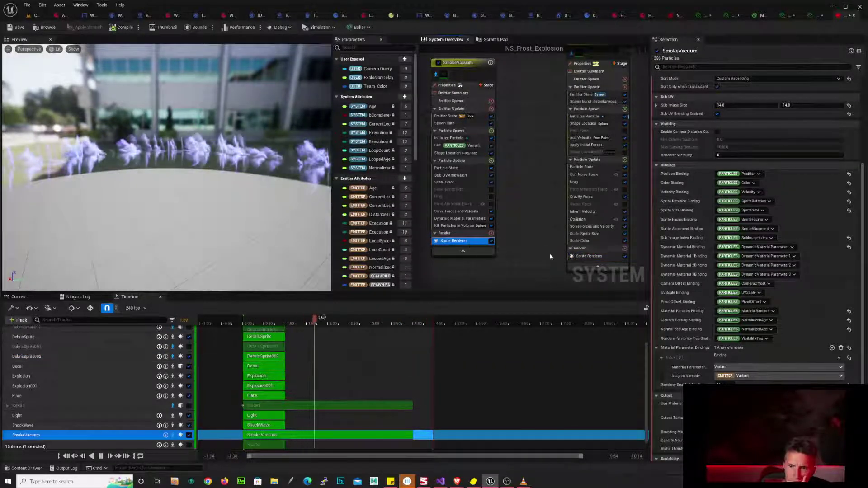
click(606, 257)
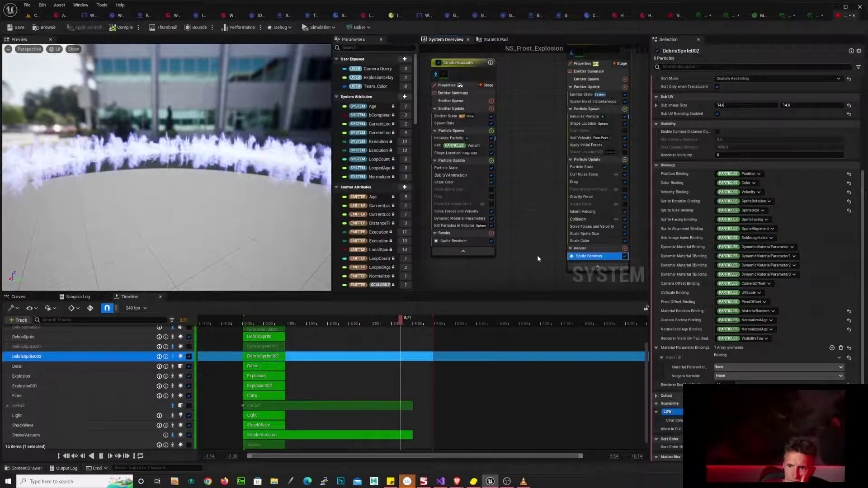
click(467, 241)
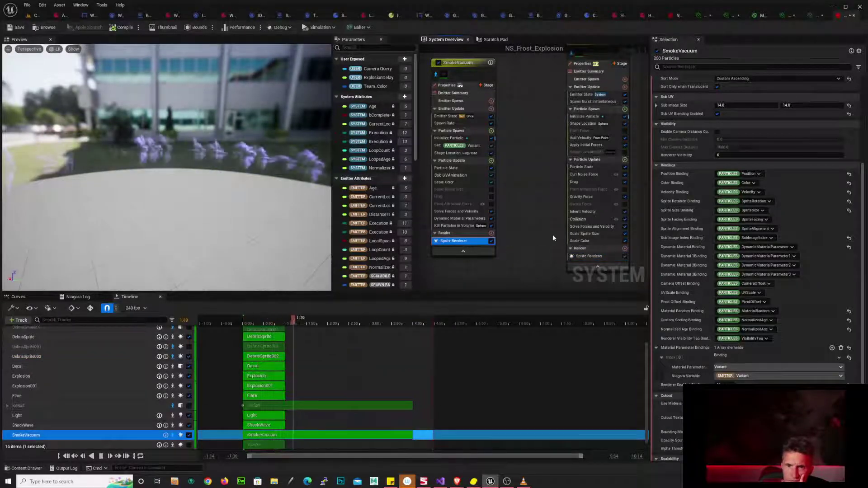
- Search all of the SmokeVacuum emitter's settings for "varia" to locate where Variant is defined
click(473, 62)
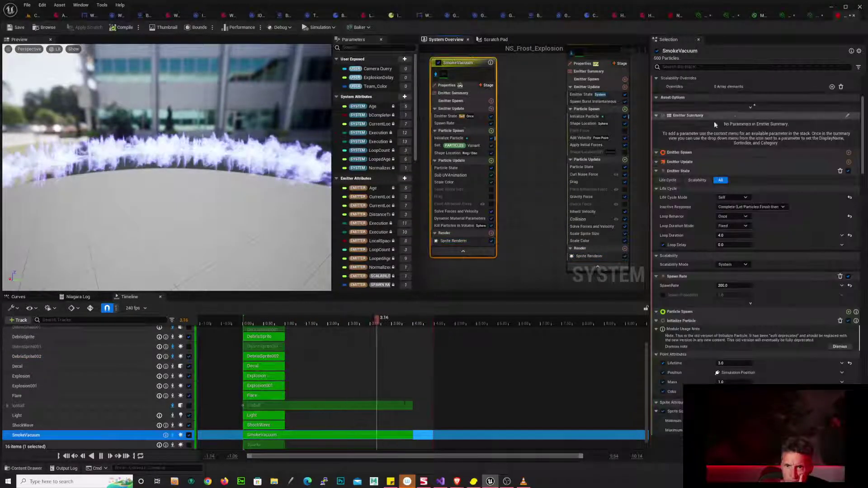
text(var)
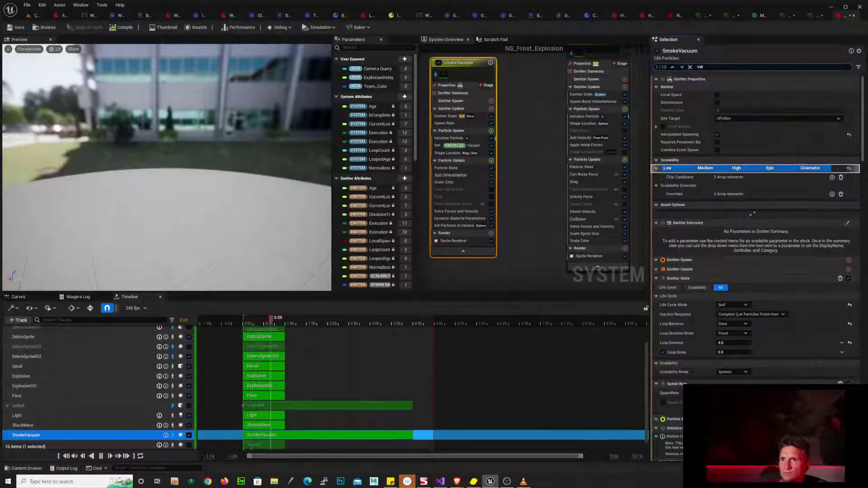
text(ia)
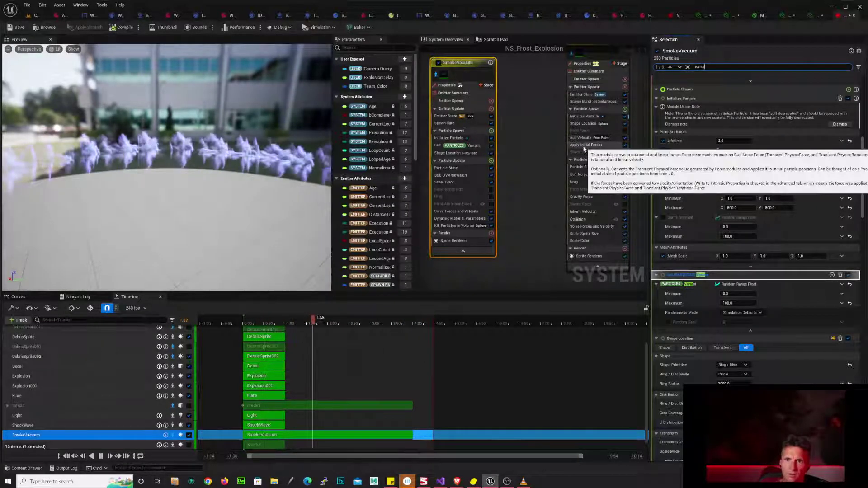
click(607, 112)
click(625, 109)
text(set)
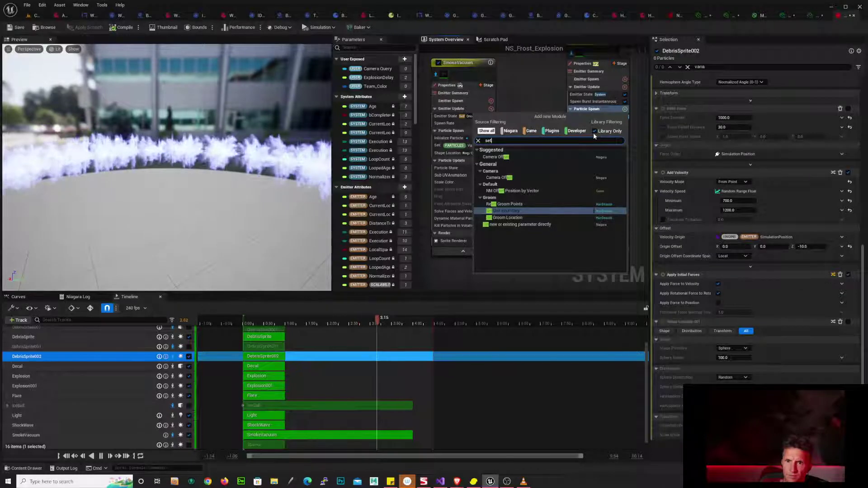
text( p)
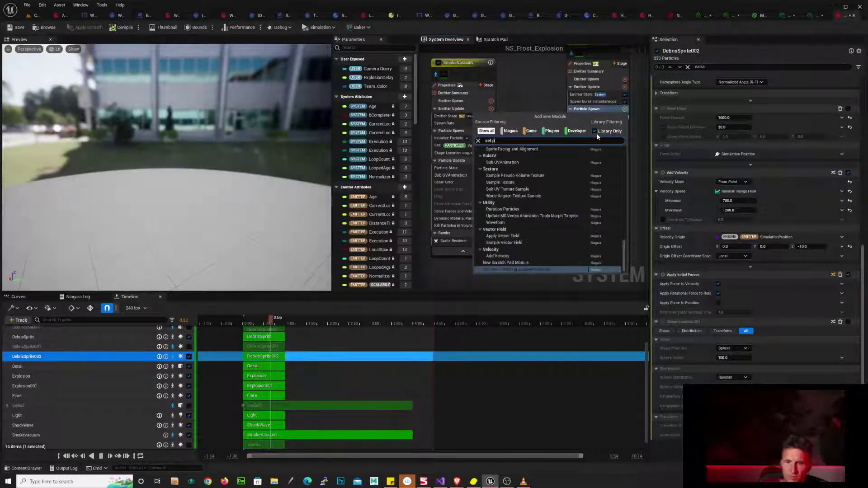
text(art)
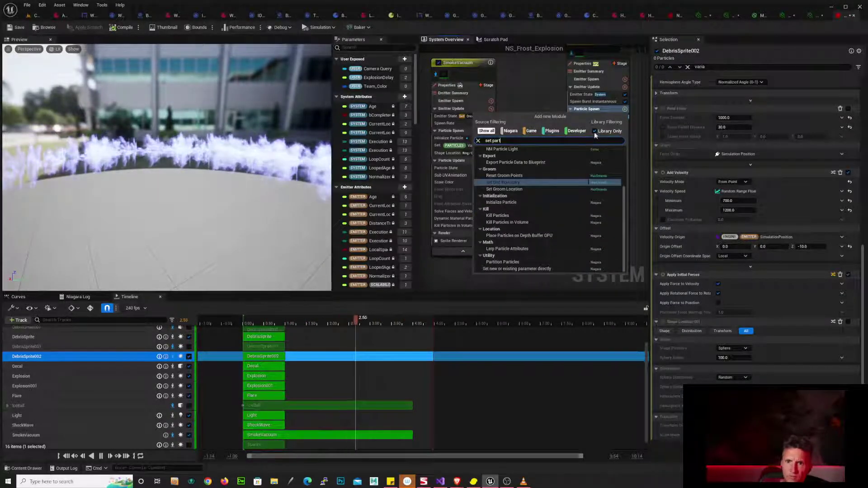
text(ic)
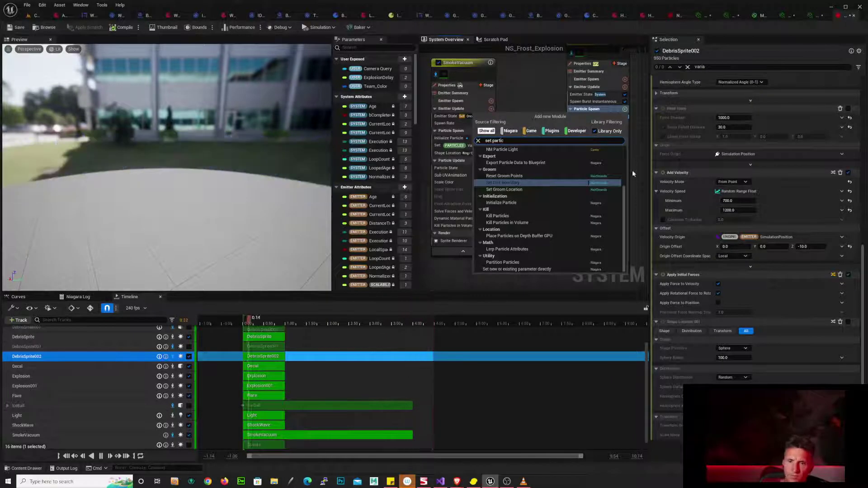
scroll(626, 196, up, 3)
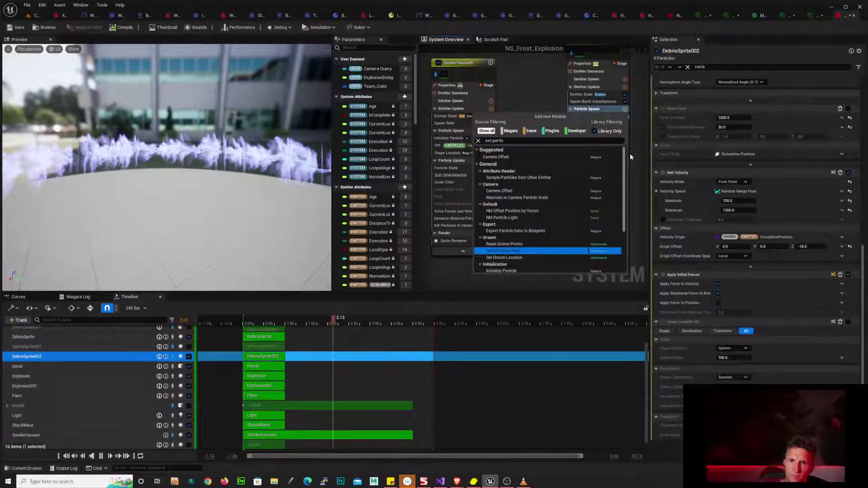
scroll(631, 157, down, 3)
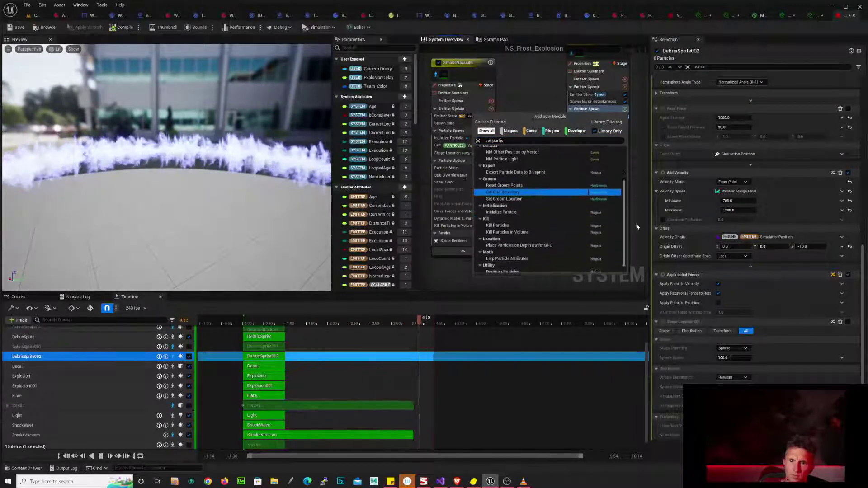
scroll(636, 231, down, 1)
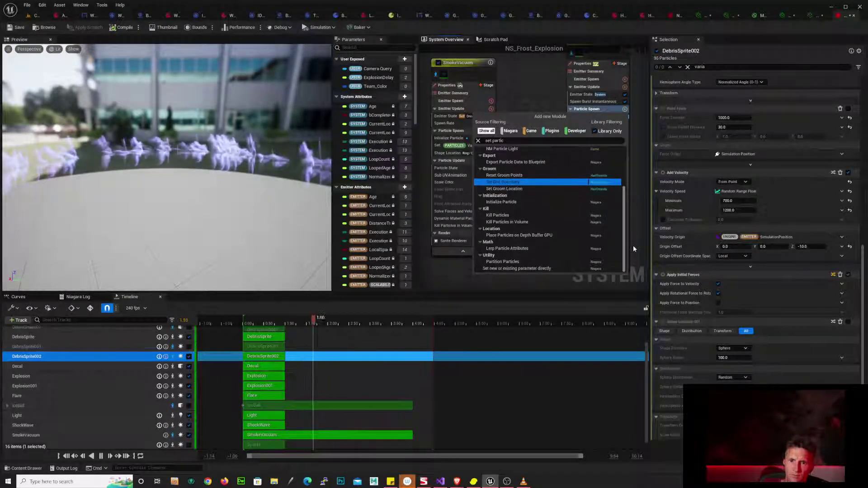
click(452, 278)
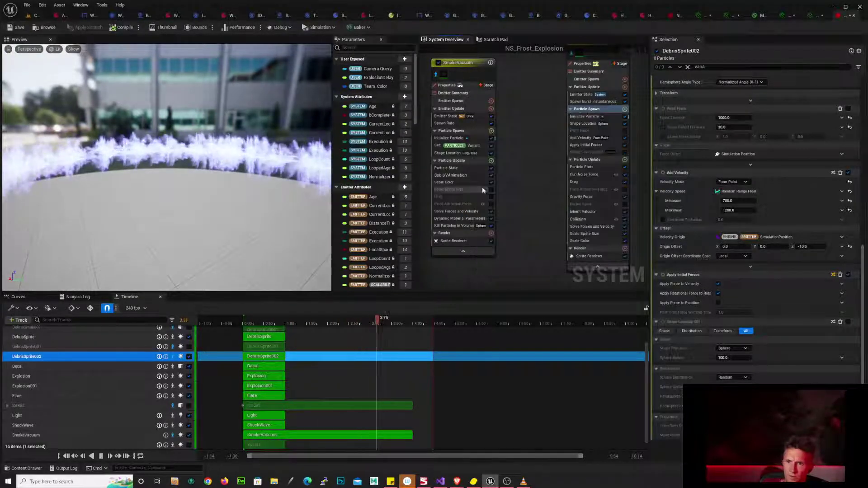
- Copy SmokeVacuum's Set Variant module into the Particle Spawn stage of DebrisSprite002
click(452, 145)
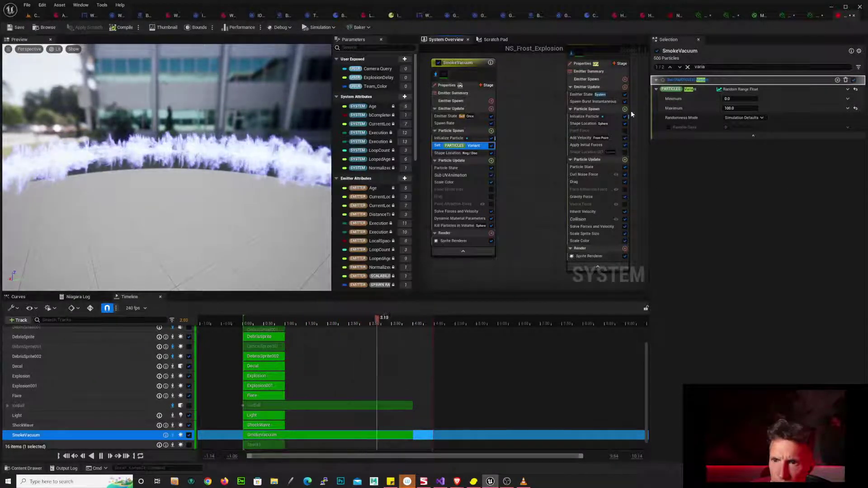
right_click(480, 148)
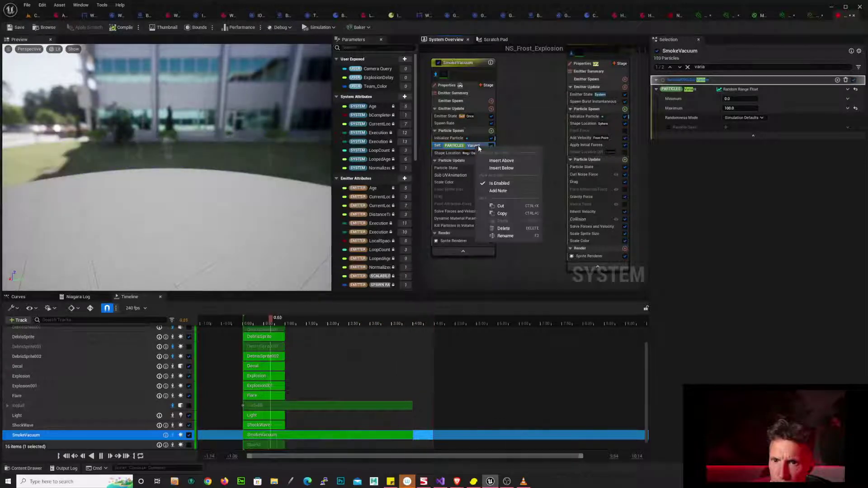
click(503, 214)
click(616, 111)
right_click(616, 111)
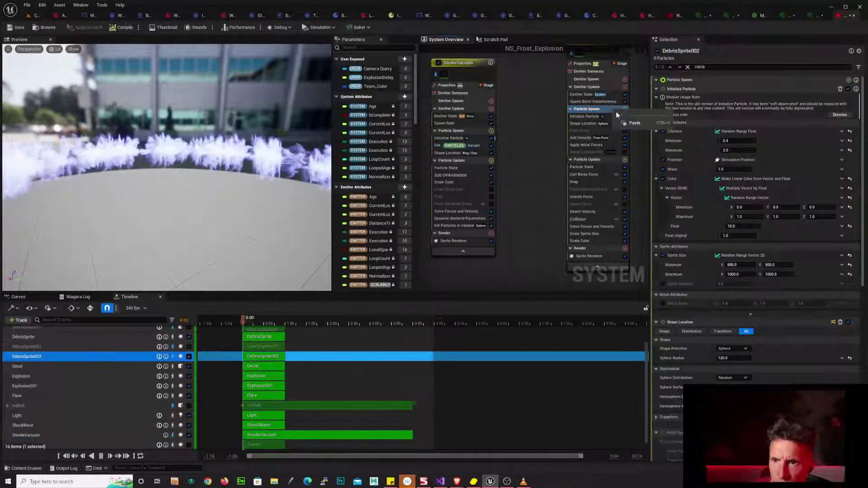
click(638, 122)
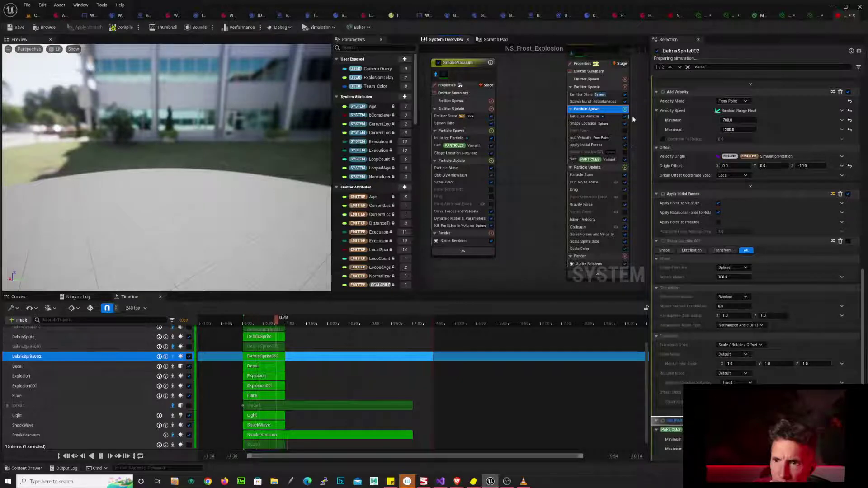
- Check the Niagara variable and material parameter choices in DebrisSprite002's Sprite Renderer binding, and compile the system
click(592, 263)
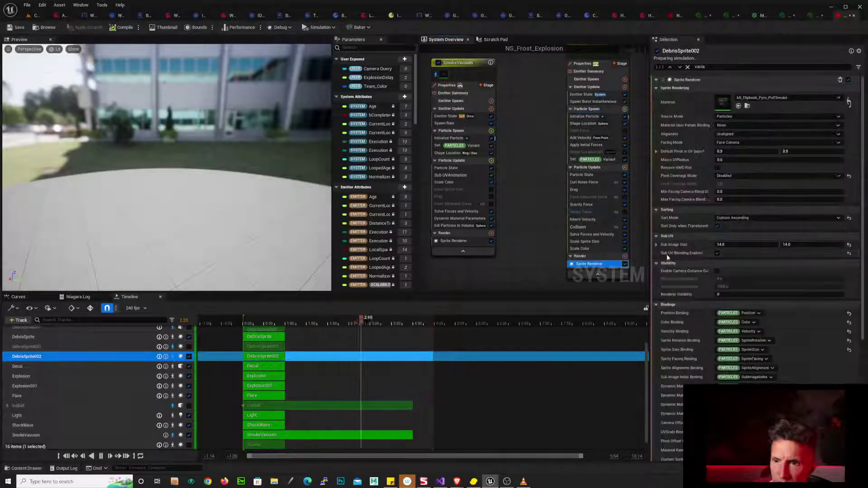
scroll(841, 294, down, 6)
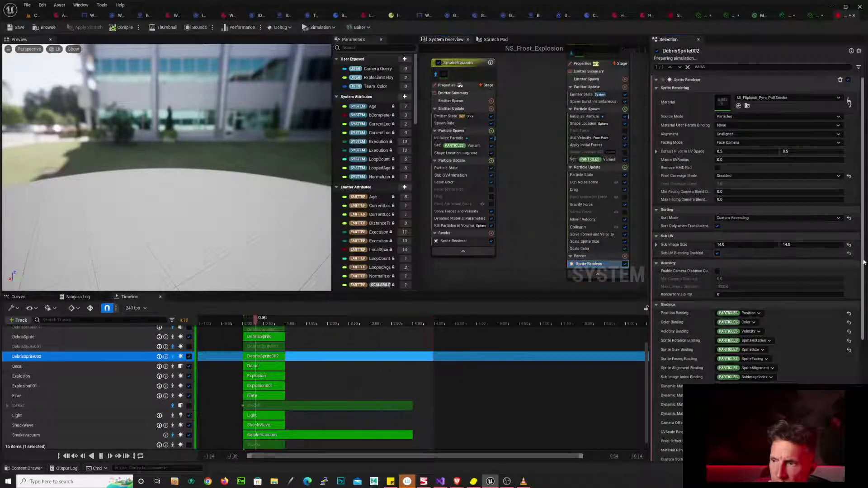
click(785, 349)
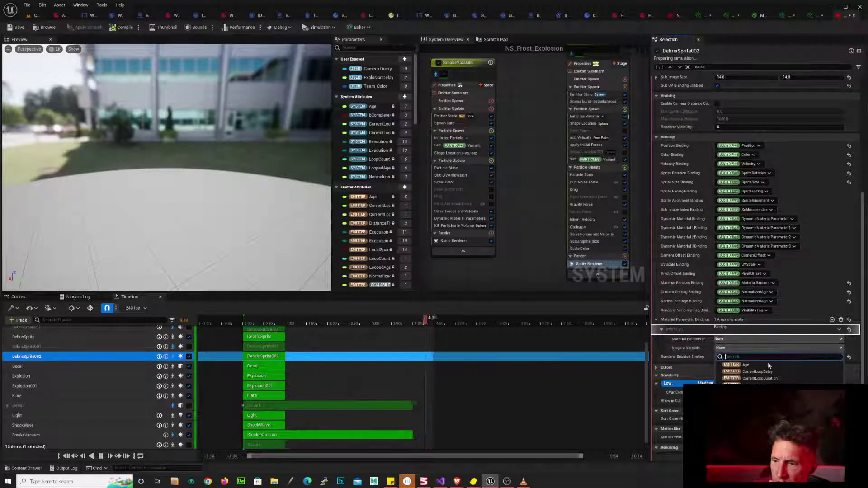
click(798, 340)
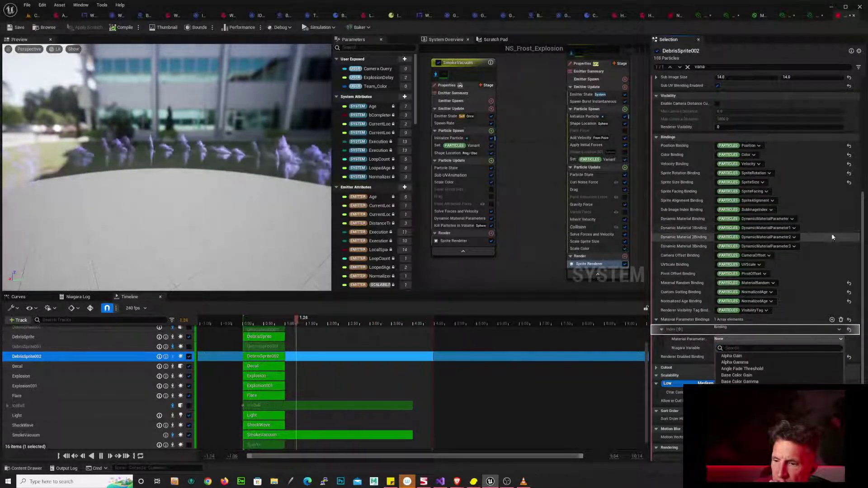
click(123, 29)
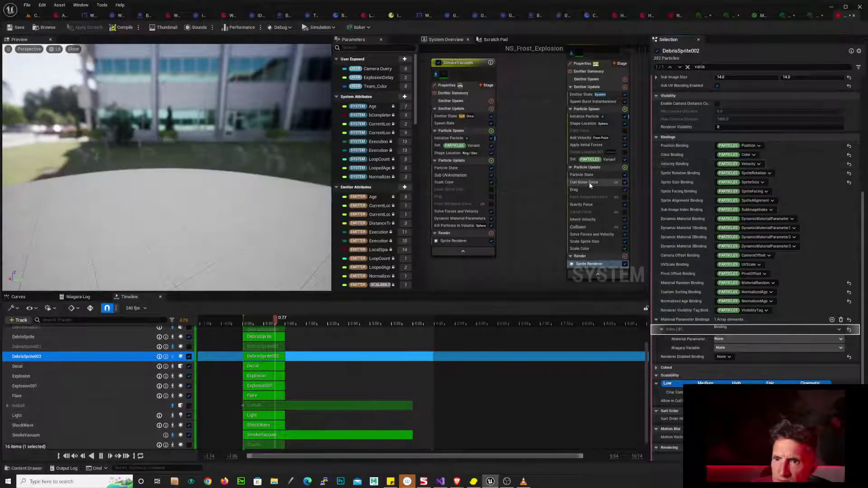
- Compare the Set Variant modules of DebrisSprite002 and SmokeVacuum, including their random range and randomness mode
right_drag(540, 145, 532, 125)
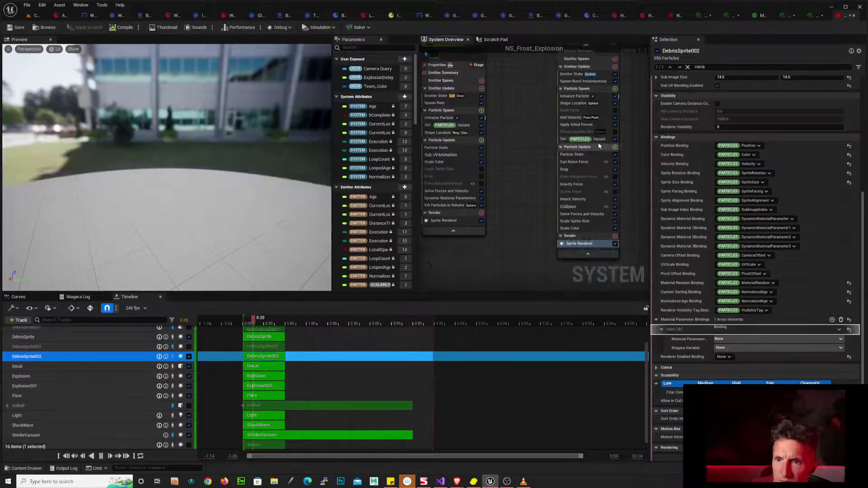
click(592, 140)
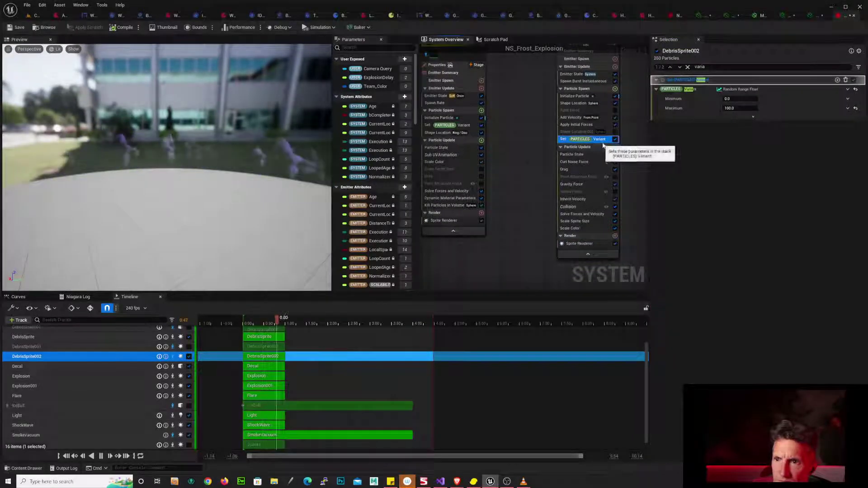
click(468, 126)
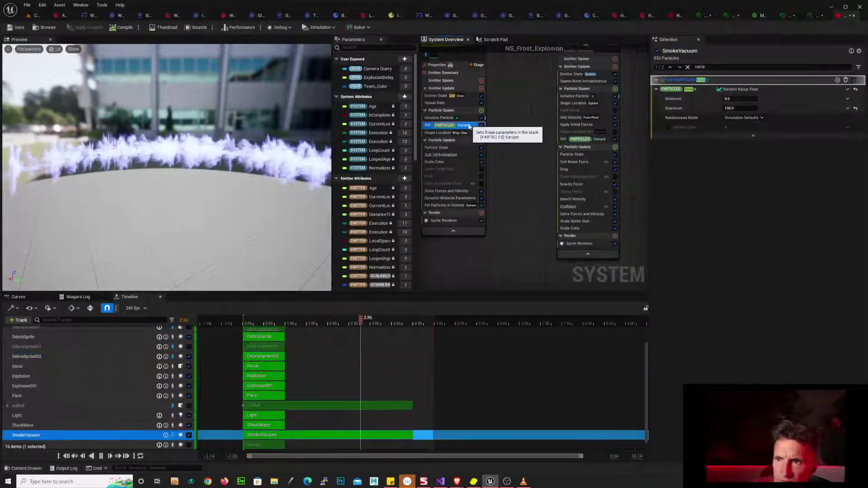
click(588, 139)
click(754, 117)
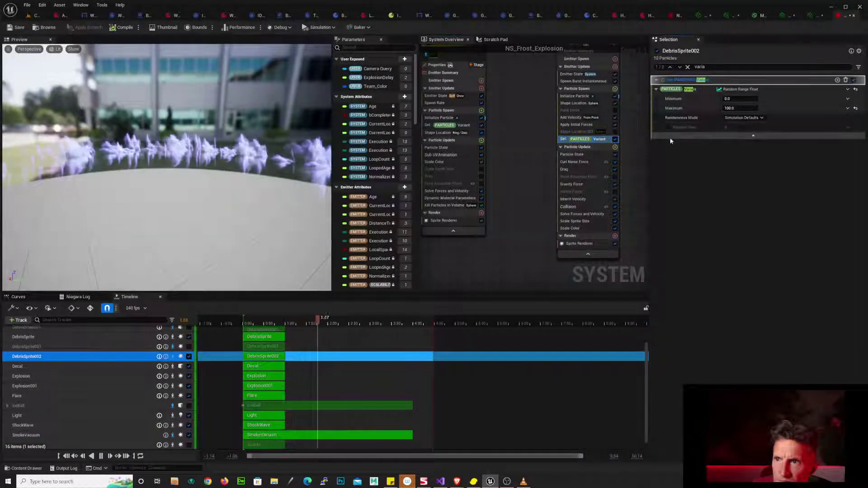
click(462, 126)
click(600, 139)
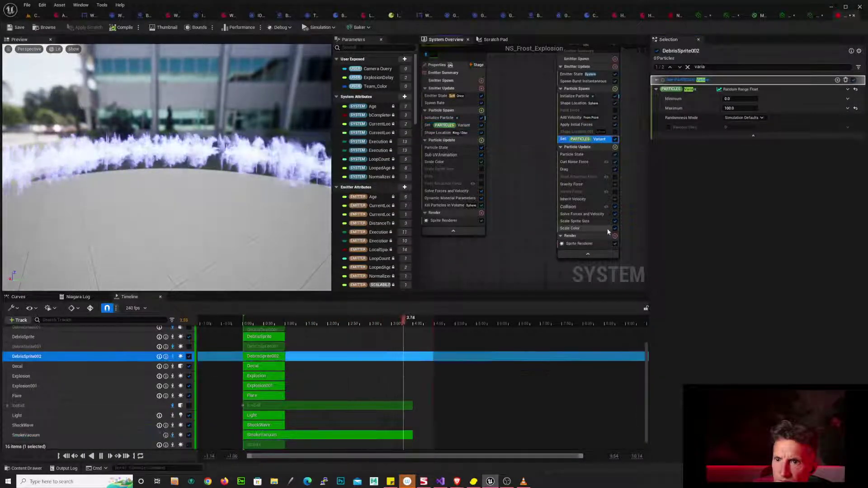
- Reset the material parameter bindings of DebrisSprite002's Sprite Renderer, add a new binding, and set its material parameter to Flipbook
click(596, 246)
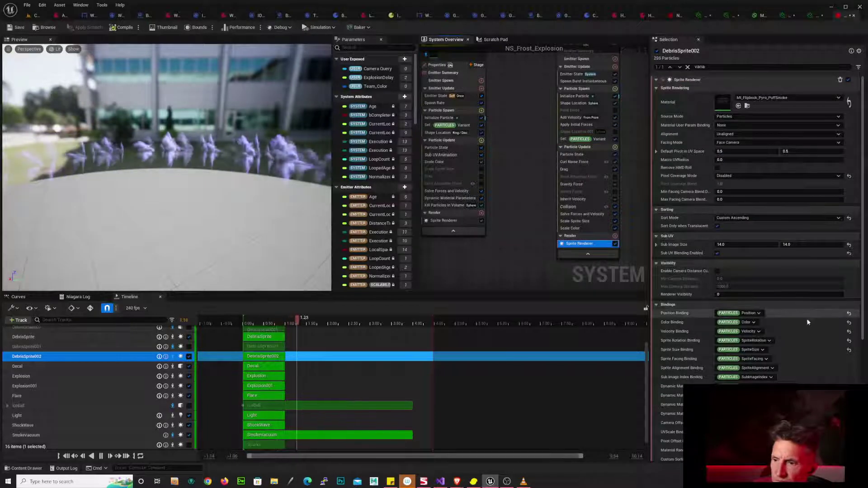
scroll(817, 265, down, 3)
scroll(817, 264, down, 3)
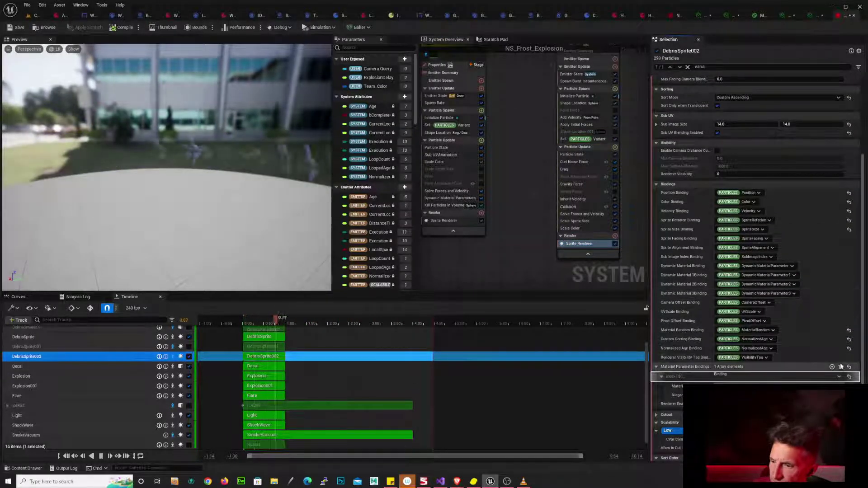
click(852, 369)
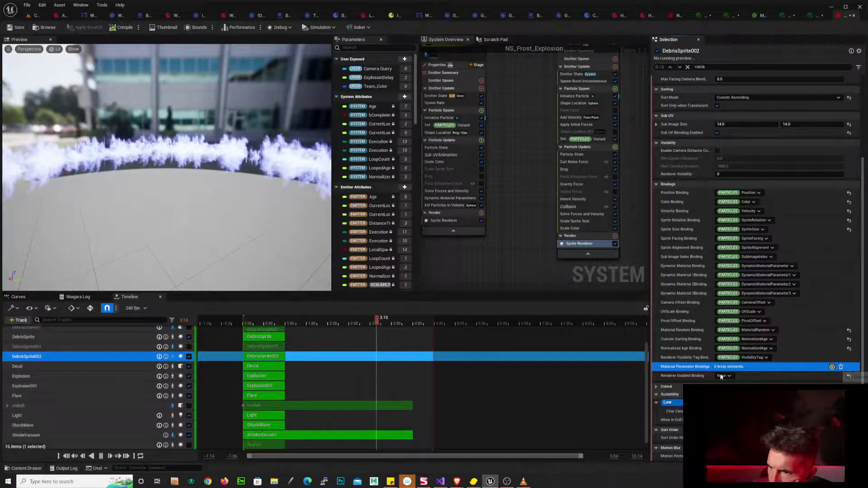
click(832, 366)
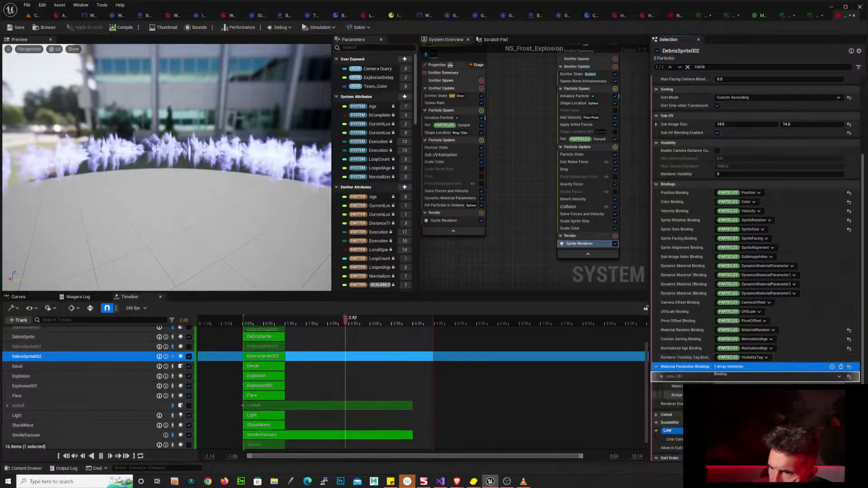
click(839, 376)
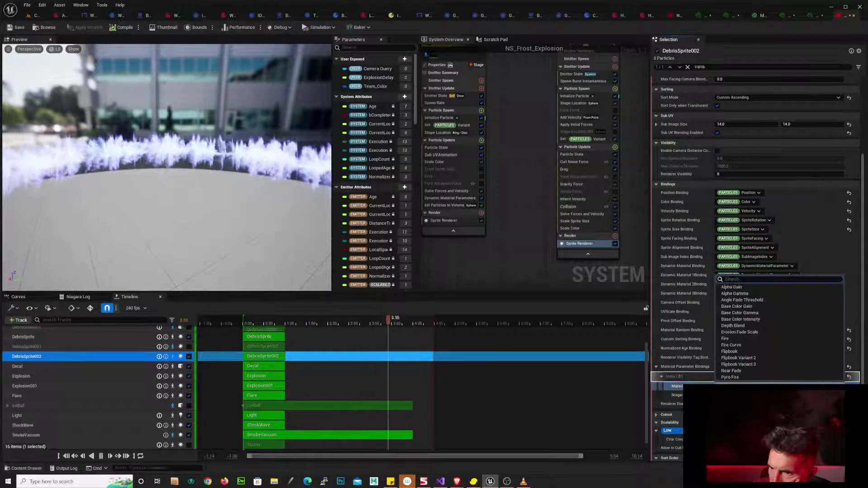
click(744, 352)
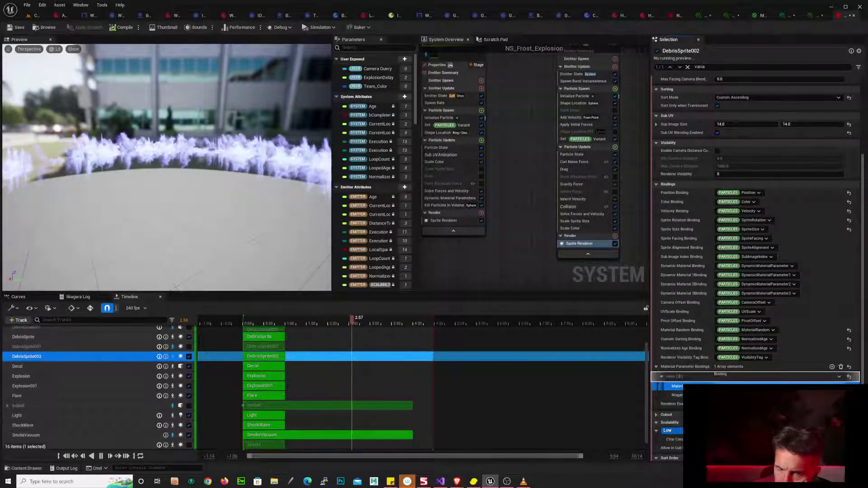
click(745, 387)
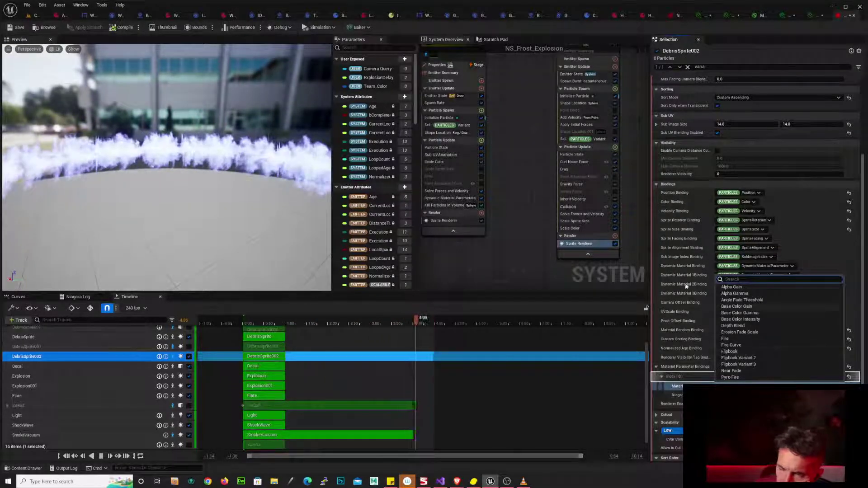
- Compare the bindings and sprite rendering settings of SmokeVacuum's Sprite Renderer with those of DebrisSprite002
click(445, 222)
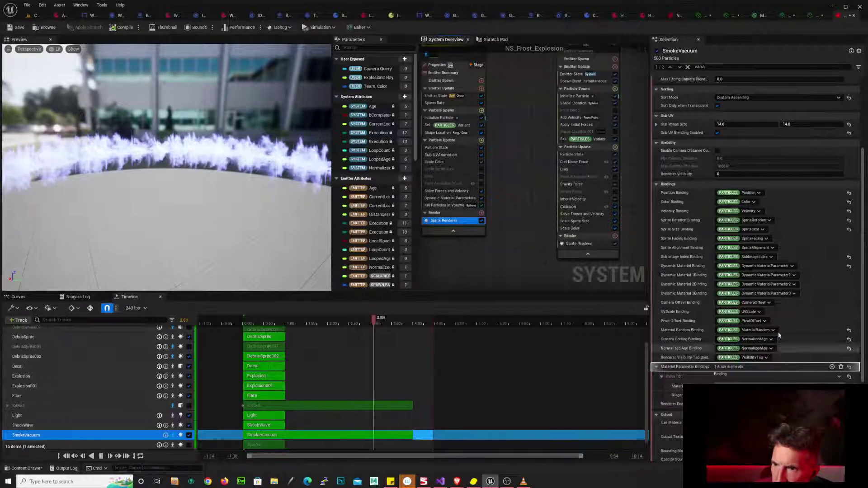
scroll(863, 309, up, 4)
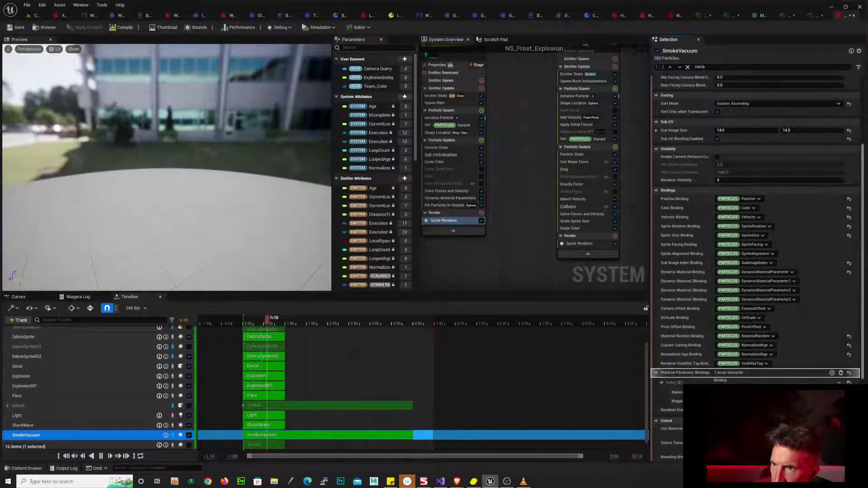
scroll(662, 94, up, 2)
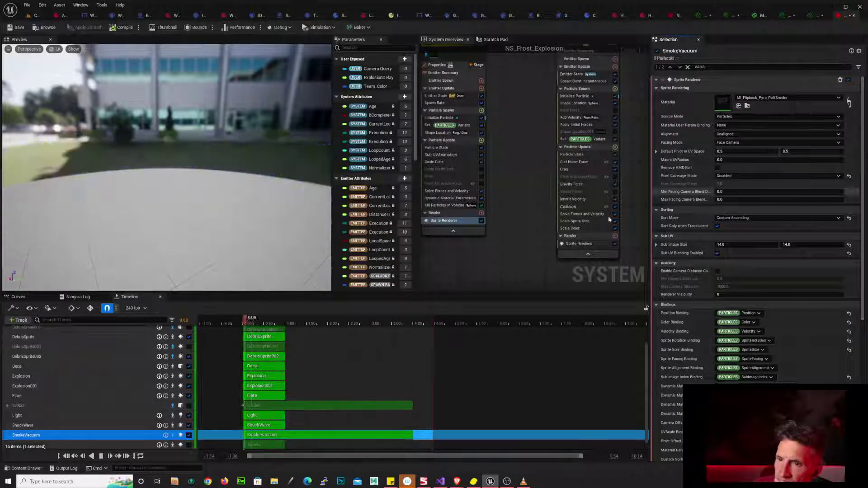
click(589, 247)
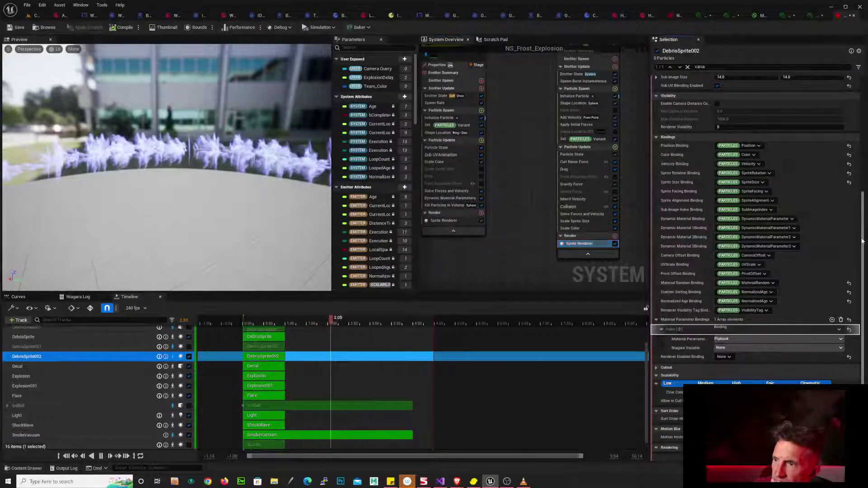
scroll(843, 169, up, 8)
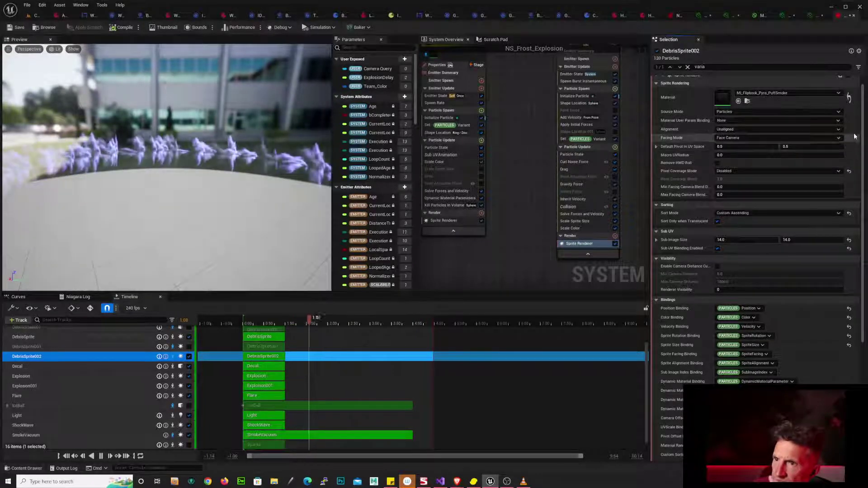
click(783, 123)
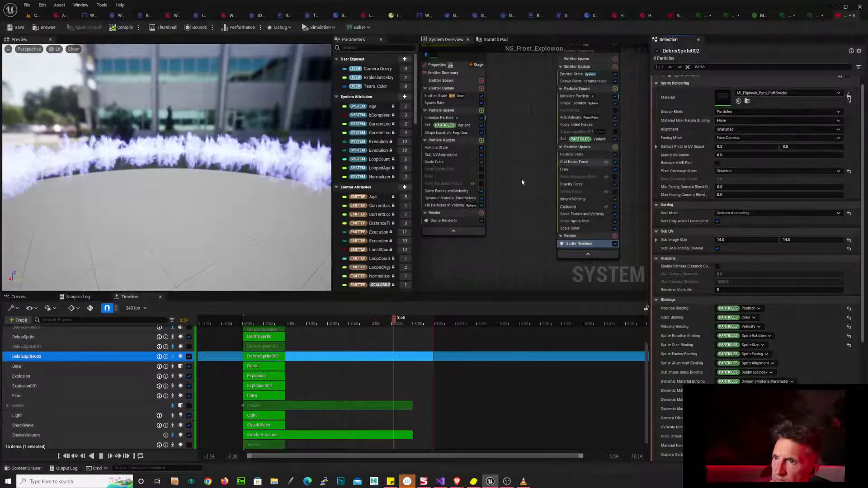
- Recheck SmokeVacuum's Variant material parameter binding against DebrisSprite002's renderer and clear the "varia" settings search
click(448, 220)
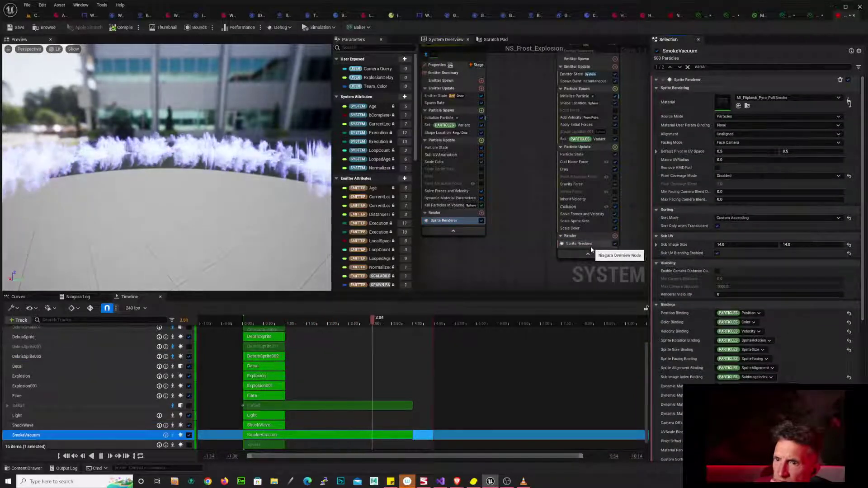
click(590, 245)
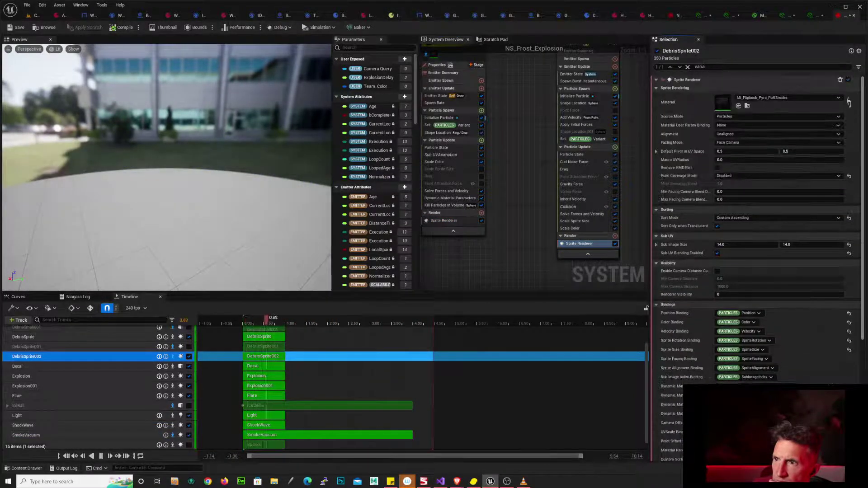
click(463, 221)
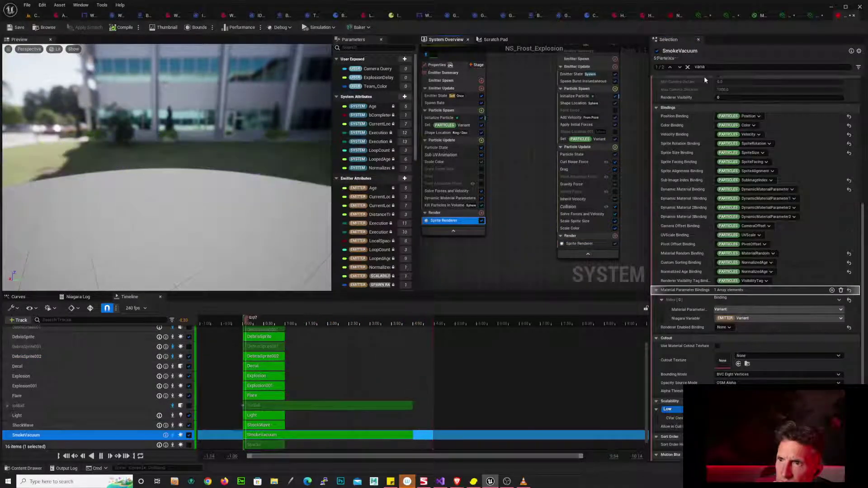
click(688, 68)
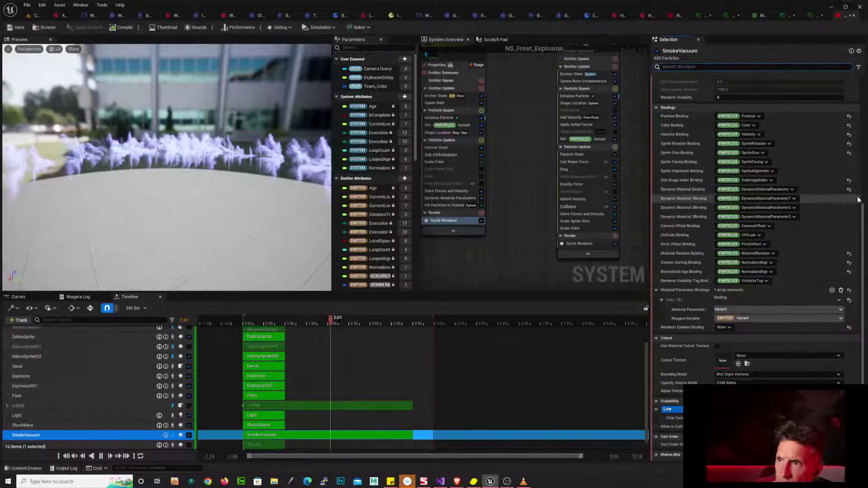
scroll(863, 200, up, 5)
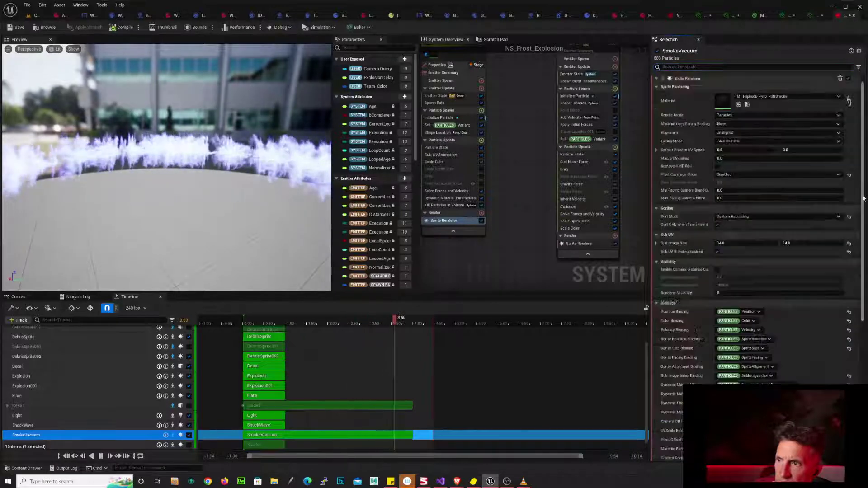
- Alternate between the two emitters' Sprite Renderers to compare their material, sorting, Sub UV and particle binding settings
click(590, 245)
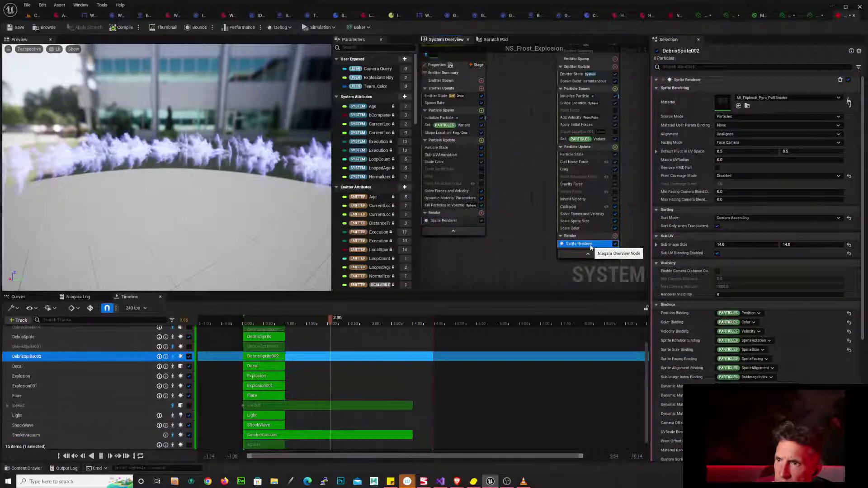
click(461, 221)
click(596, 246)
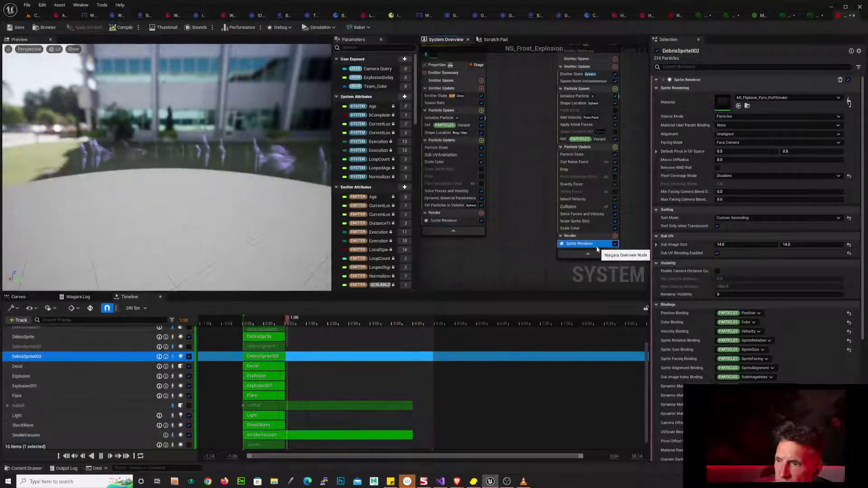
click(465, 222)
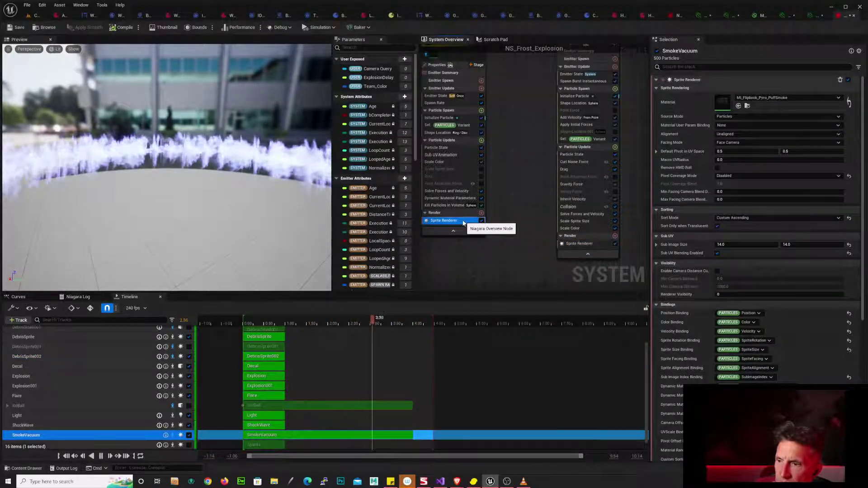
- Compare the Sub Image Index and material parameter bindings of the SmokeVacuum and DebrisSprite002 Sprite Renderers
click(596, 247)
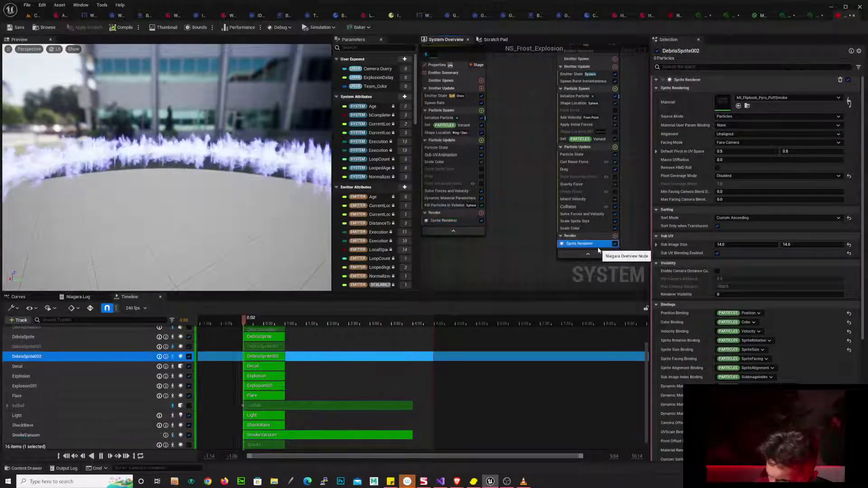
click(467, 222)
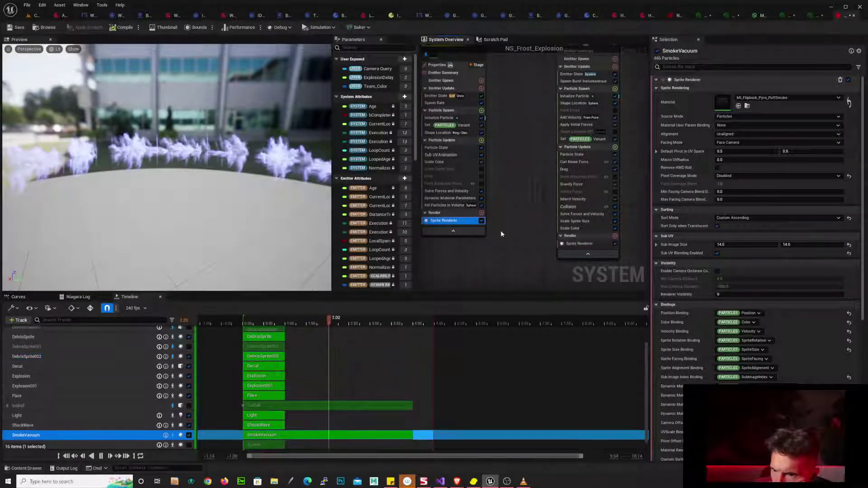
click(800, 379)
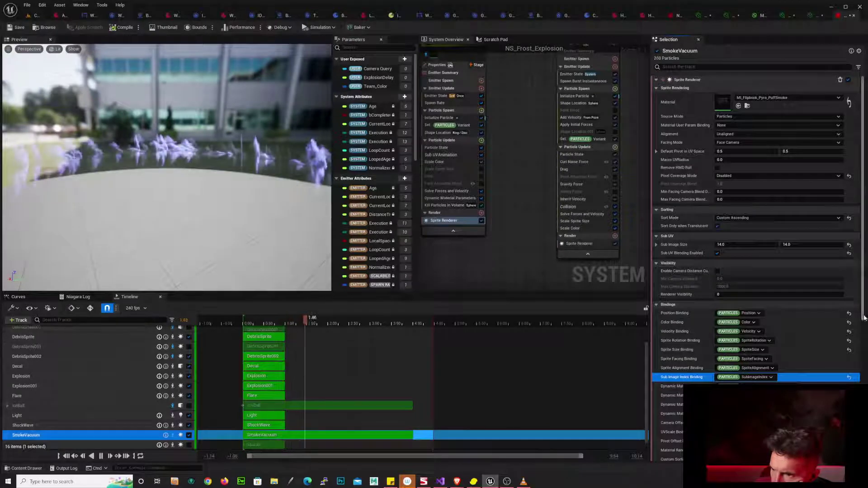
scroll(864, 318, down, 8)
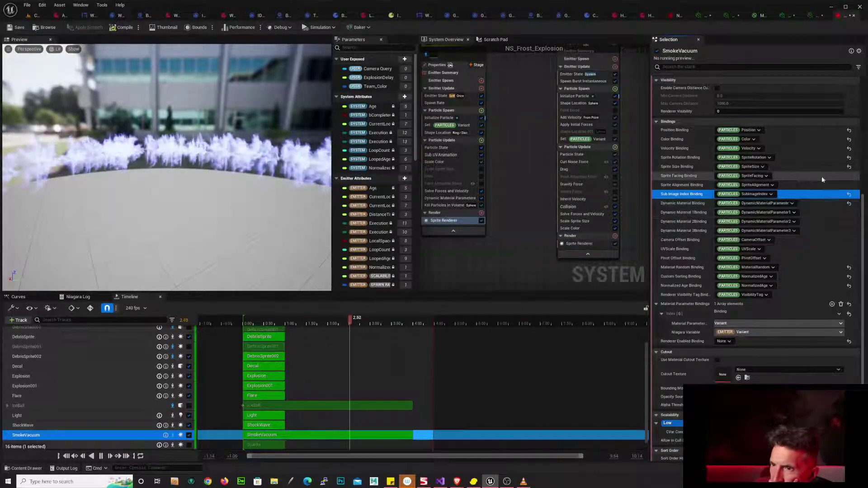
click(585, 244)
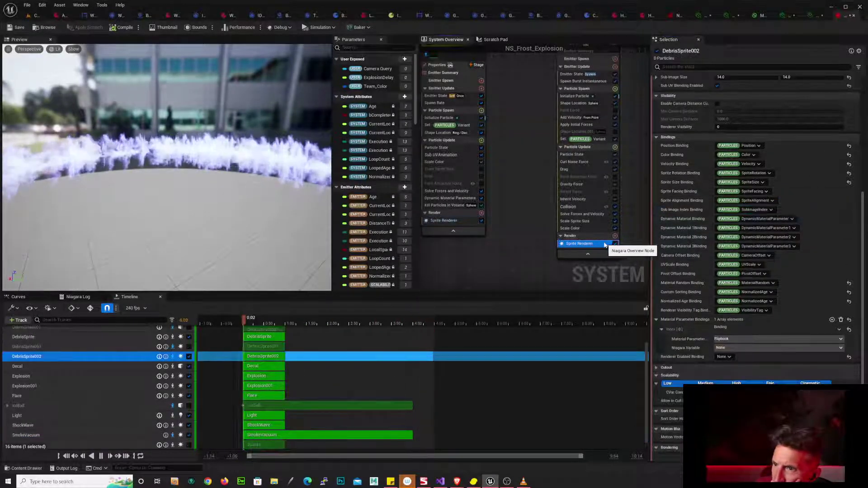
click(463, 222)
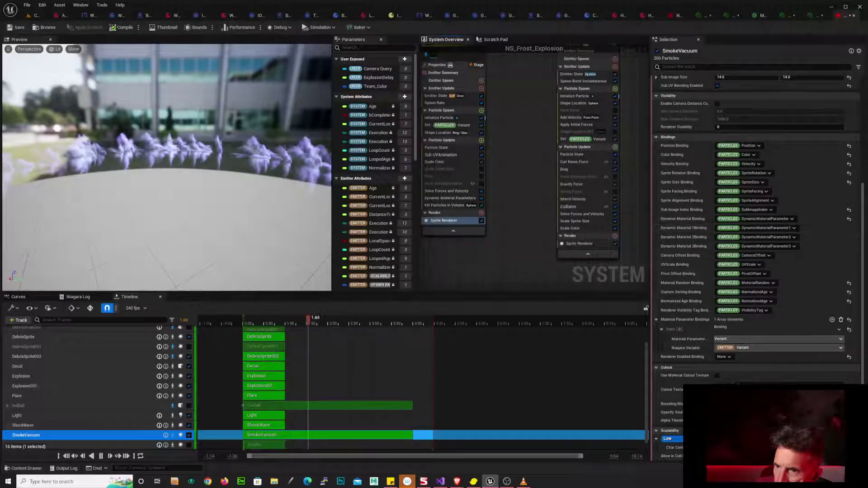
- Reset the material parameter binding entry of DebrisSprite002's Sprite Renderer to None and recheck it against SmokeVacuum's
click(593, 245)
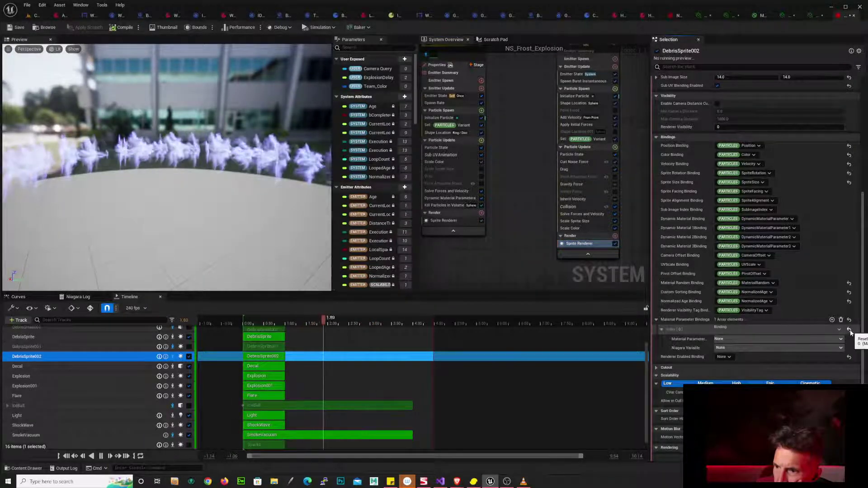
click(464, 222)
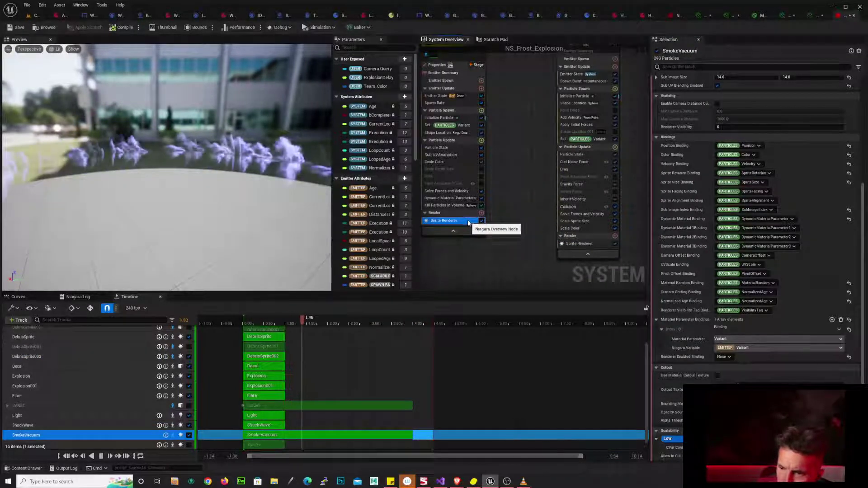
click(595, 245)
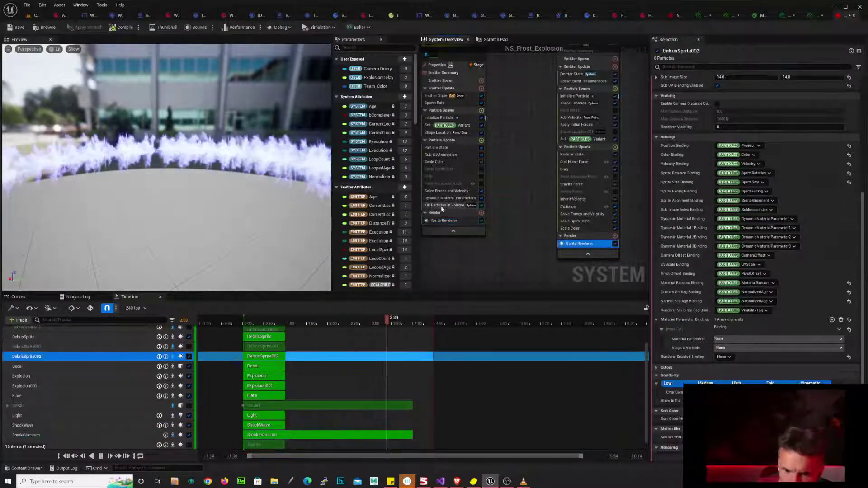
- Examine DebrisSprite002's emitter, particle, module output and transient parameters, checking them briefly against SmokeVacuum's
scroll(381, 177, down, 2)
scroll(381, 177, down, 5)
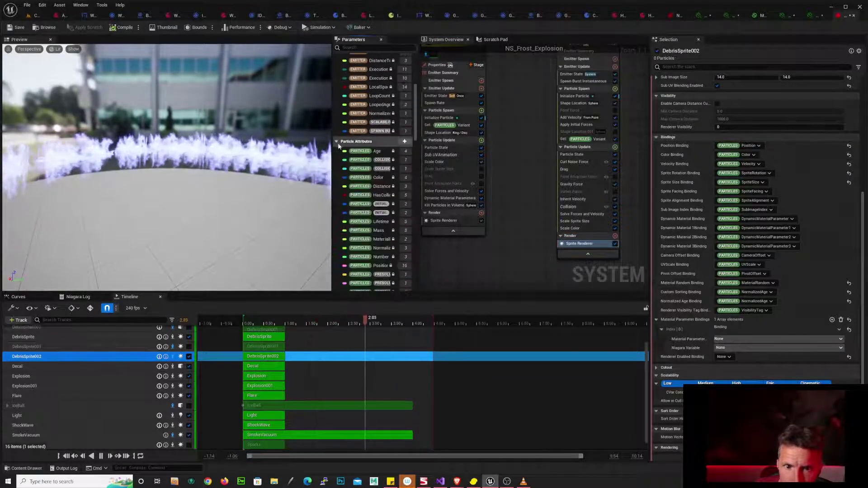
scroll(371, 149, up, 3)
scroll(371, 149, down, 5)
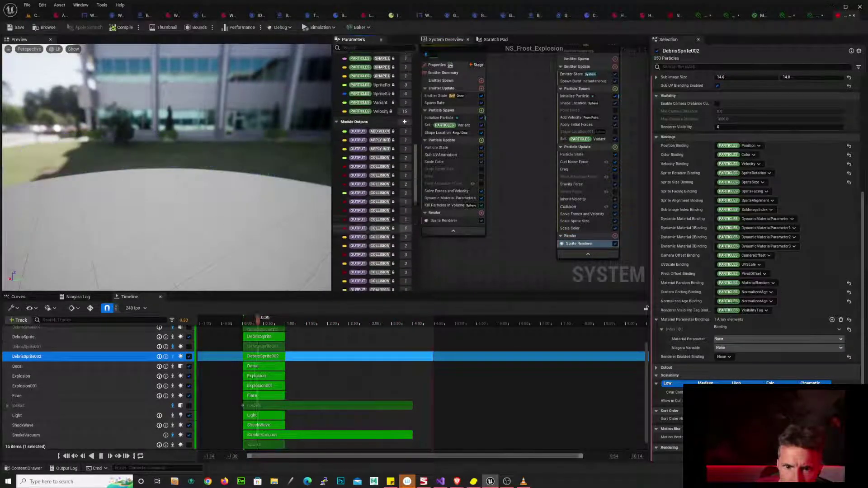
scroll(362, 223, up, 4)
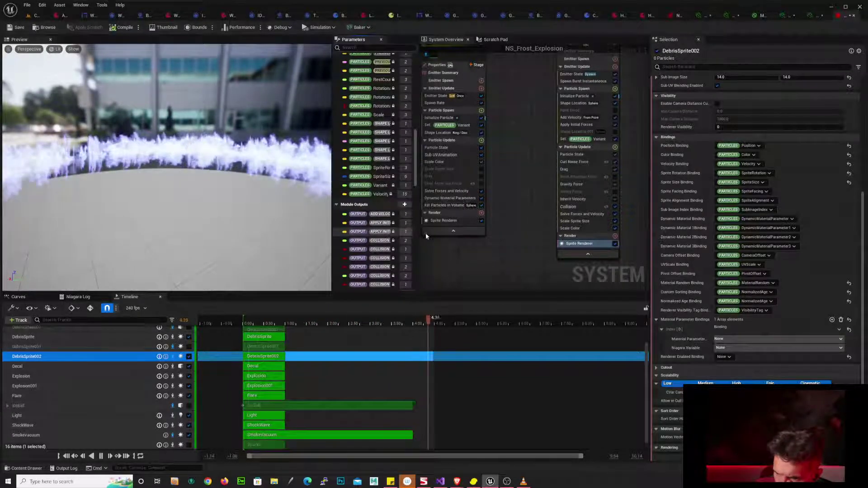
click(452, 222)
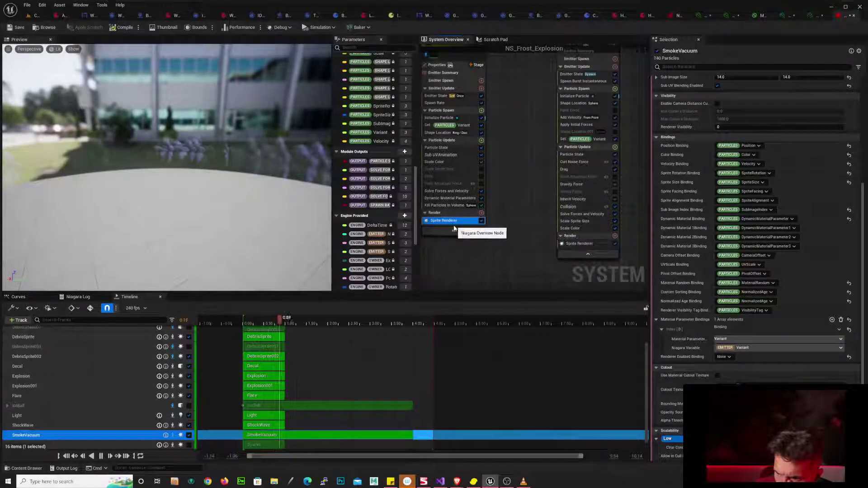
click(595, 258)
click(580, 244)
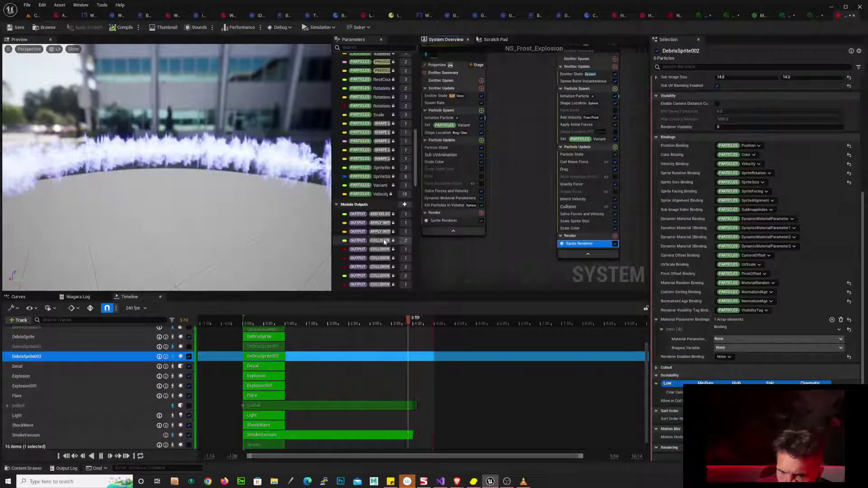
scroll(390, 149, up, 5)
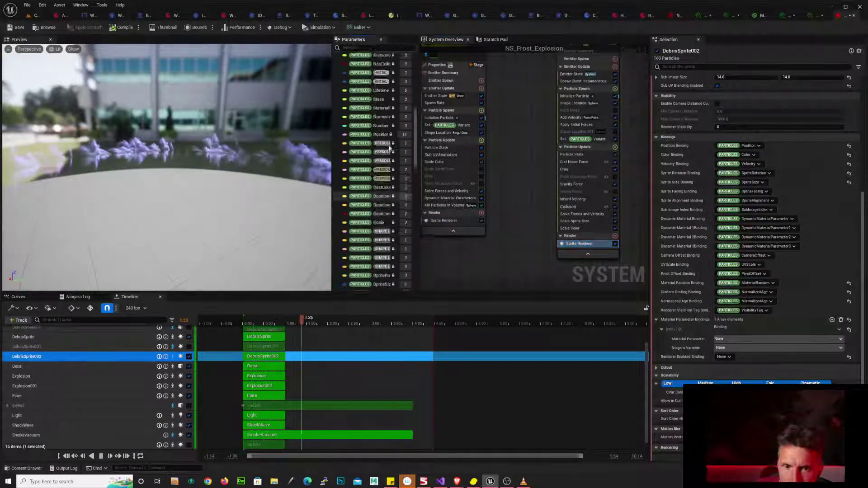
scroll(390, 149, up, 10)
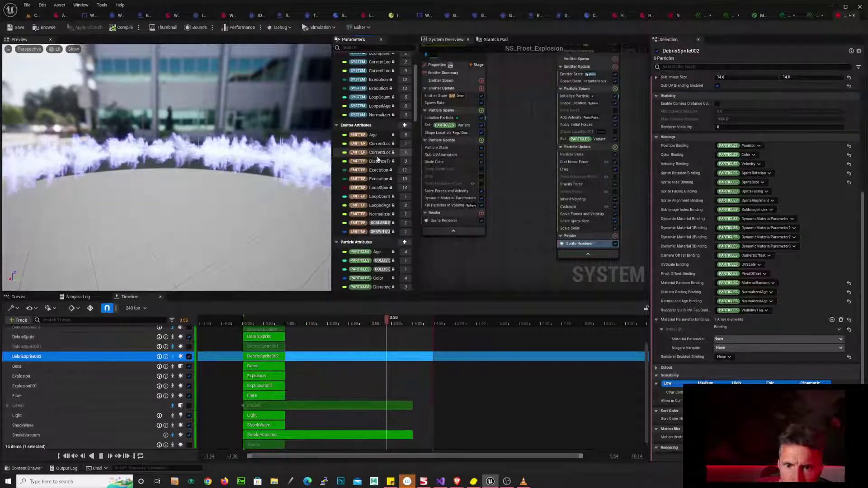
scroll(385, 149, down, 4)
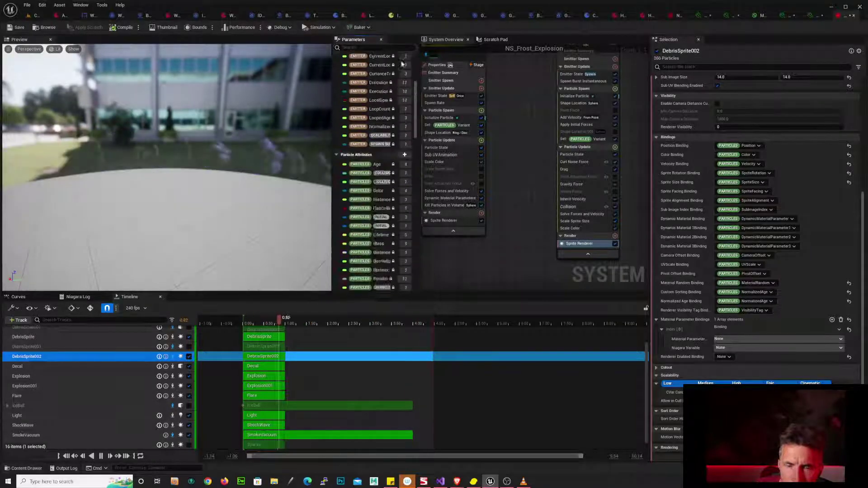
scroll(385, 113, down, 12)
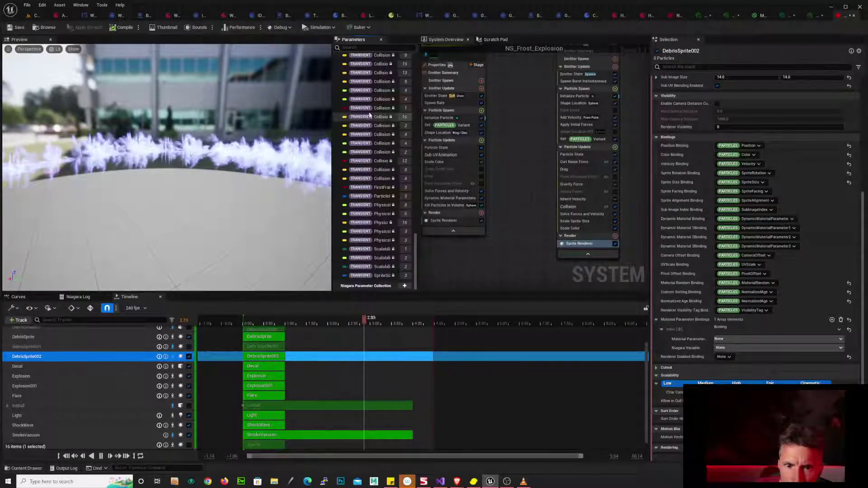
- Widen the parameter list to show full names and examine SmokeVacuum's emitter, particle, engine and transient parameters
click(466, 221)
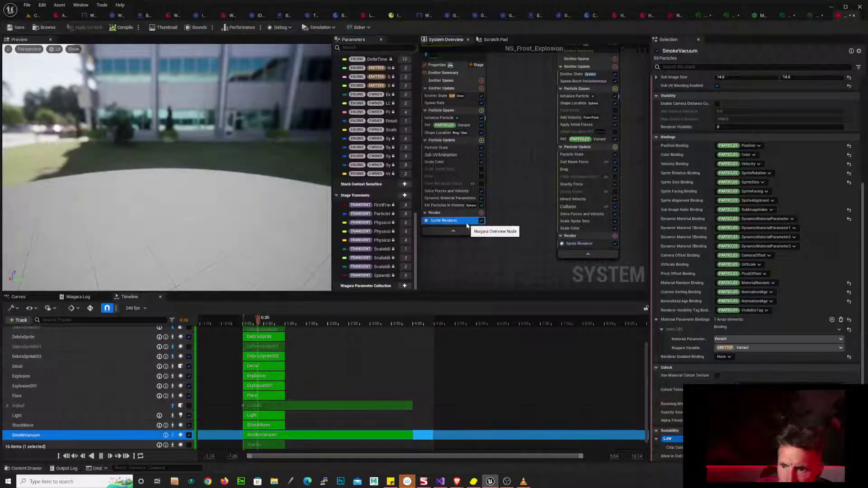
scroll(367, 210, up, 2)
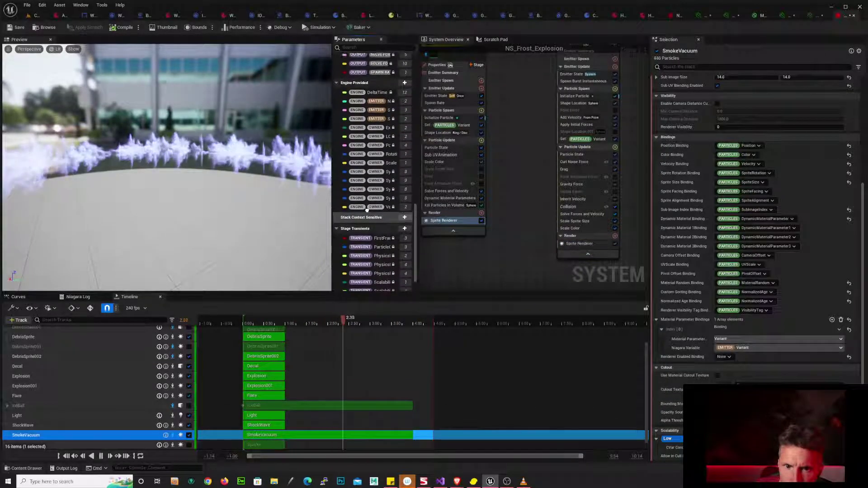
scroll(367, 210, up, 4)
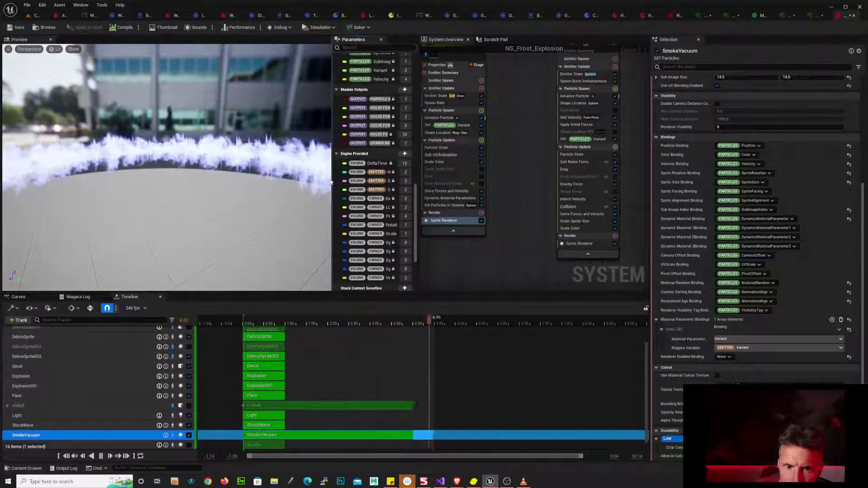
drag(332, 179, 271, 180)
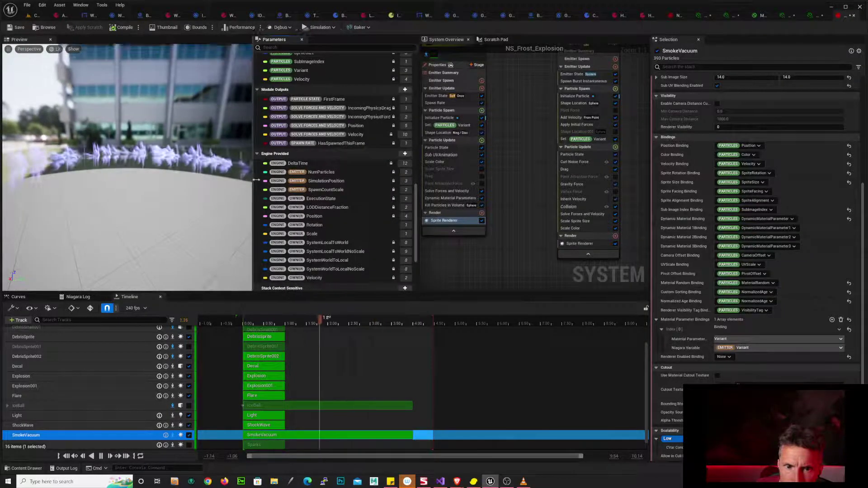
scroll(362, 167, up, 4)
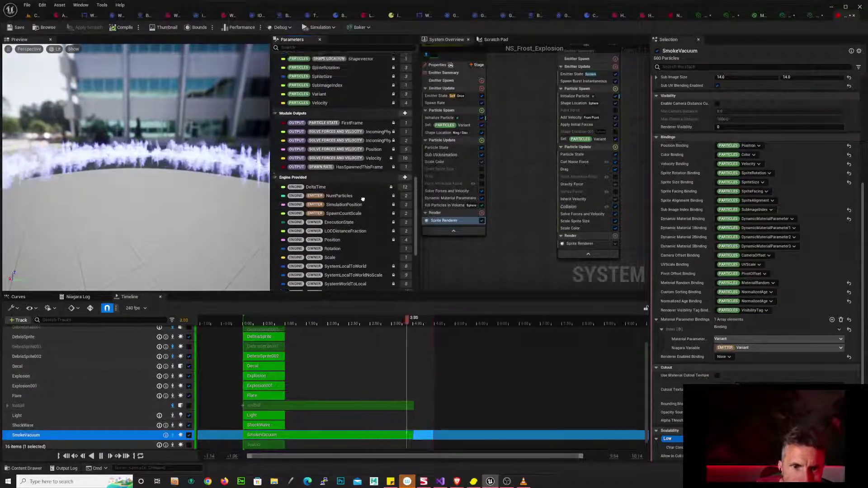
scroll(358, 148, up, 6)
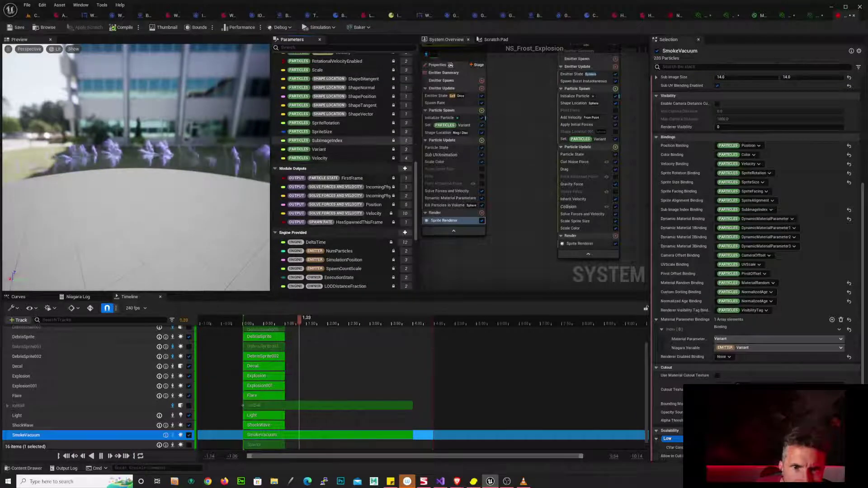
scroll(364, 158, up, 7)
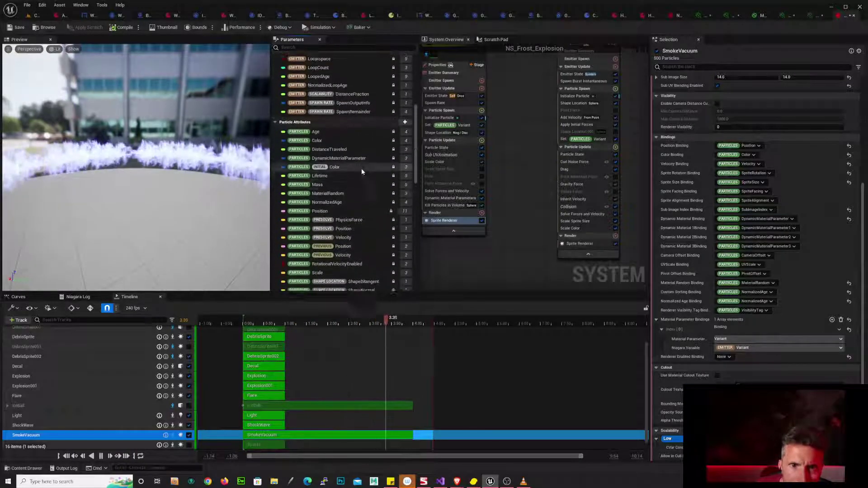
scroll(360, 172, up, 6)
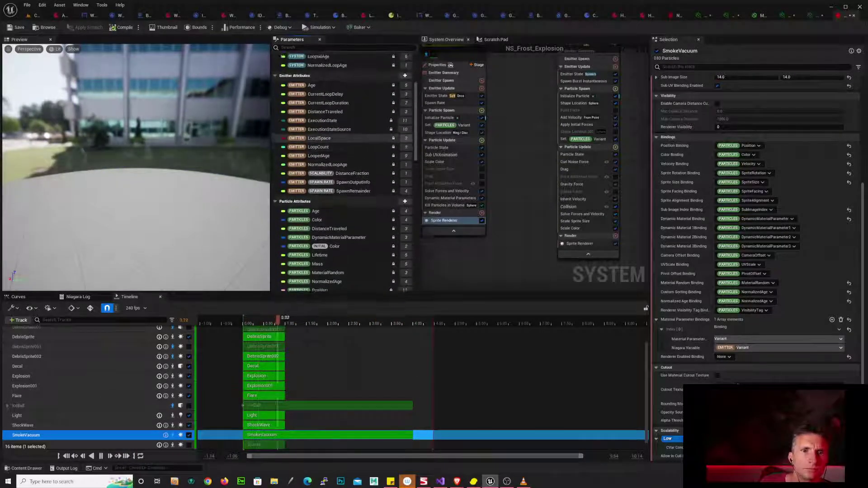
scroll(377, 166, up, 3)
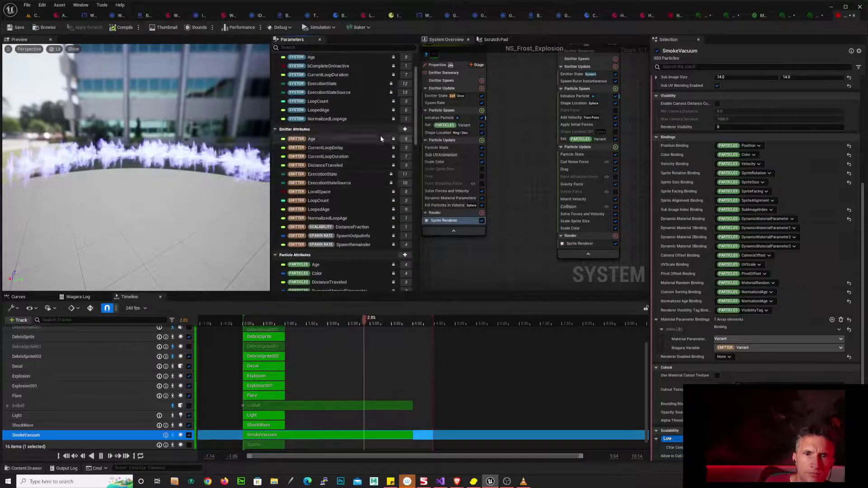
scroll(365, 181, down, 20)
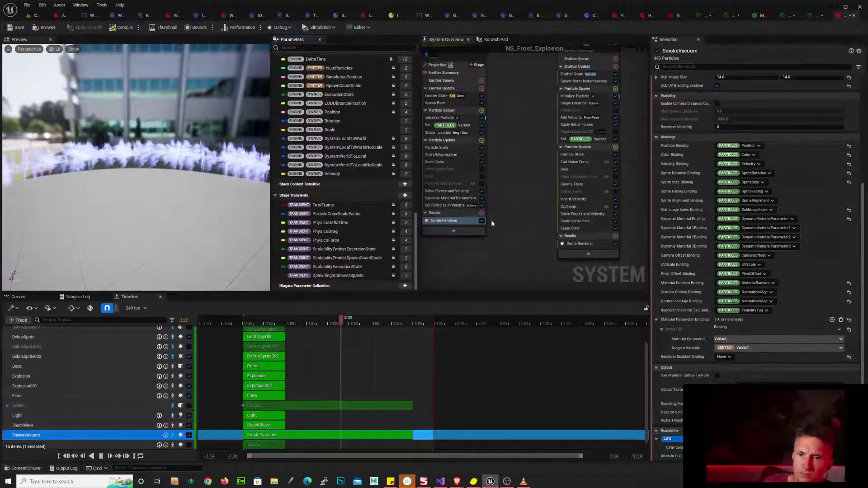
- Inspect the options and available material parameters for SmokeVacuum's Variant material parameter binding
right_click(770, 346)
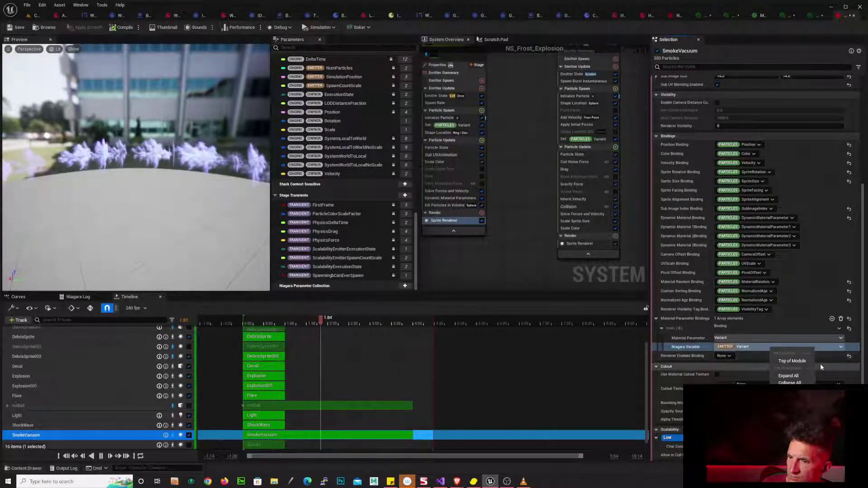
right_click(777, 338)
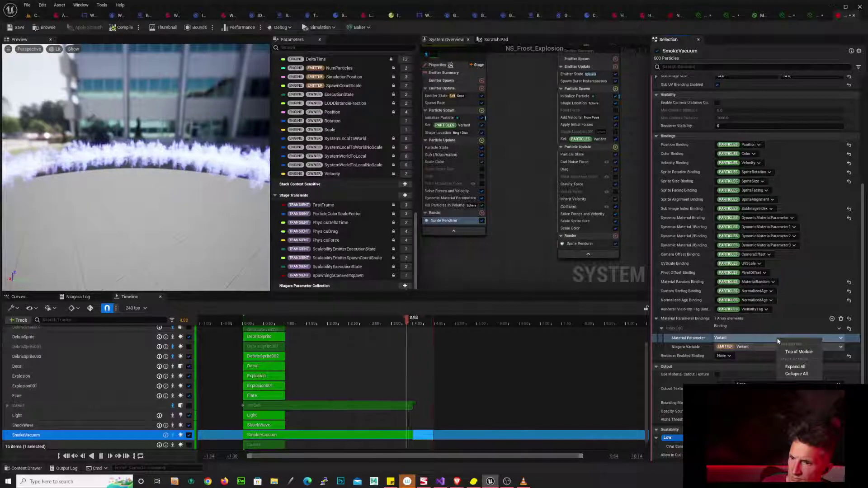
click(775, 338)
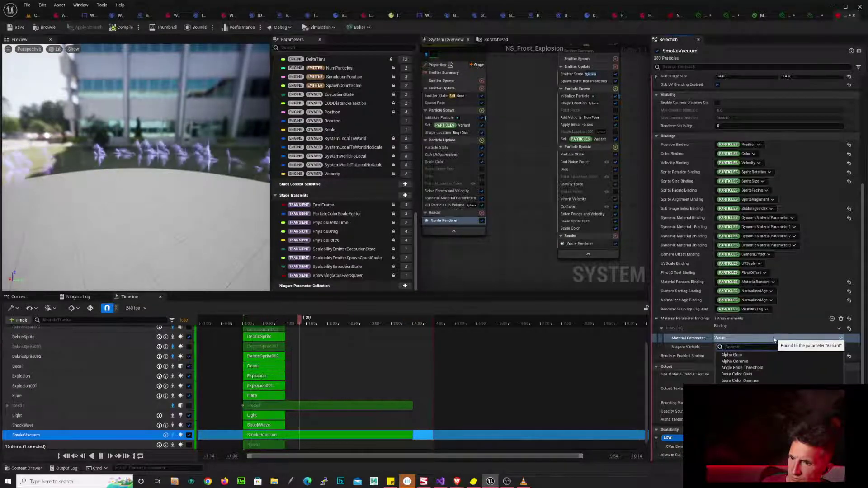
click(506, 278)
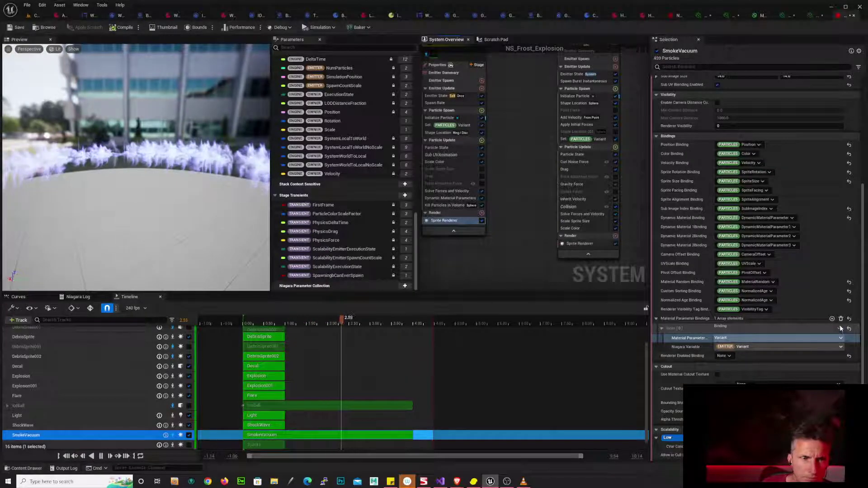
- Search the Scratch Pad scripts for "varia"
click(494, 40)
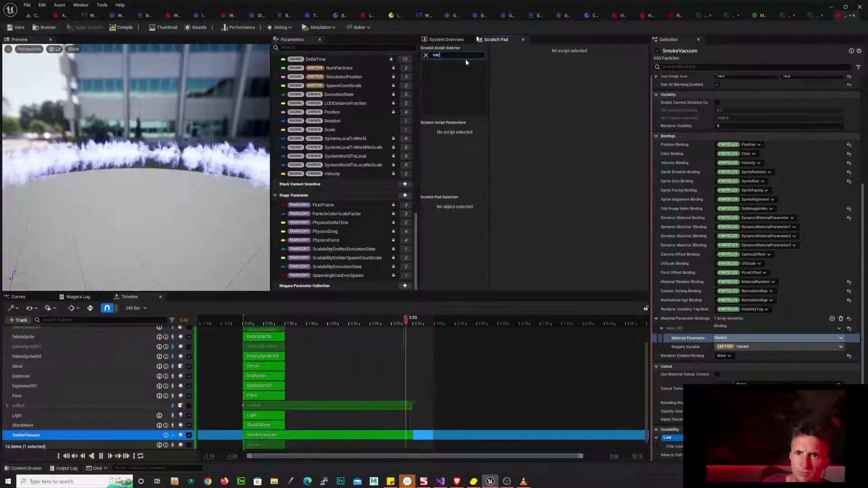
text(variaqnt)
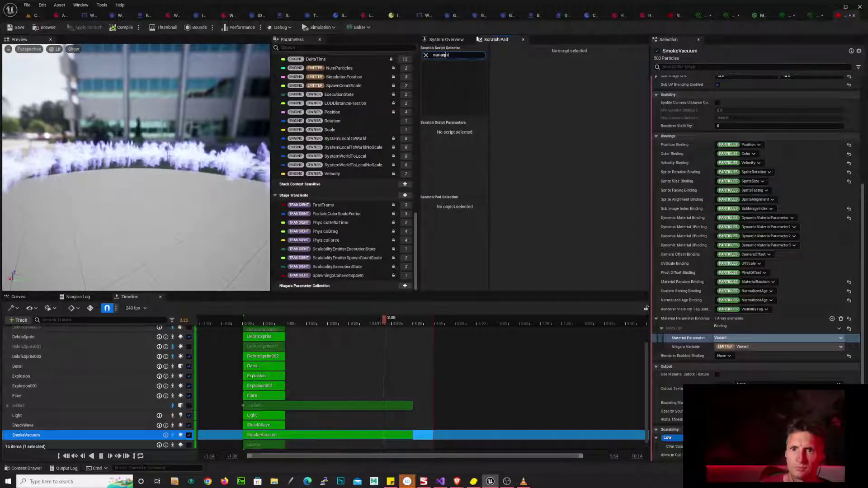
key(BackSpace)
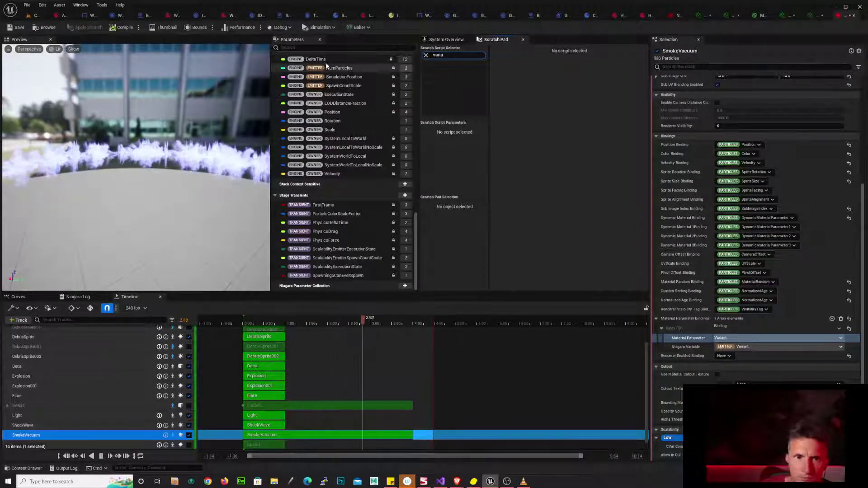
- Filter the parameters by "var" and try to assign the particle Variant attribute to DebrisSprite002's sprite renderer material parameter binding
text(var)
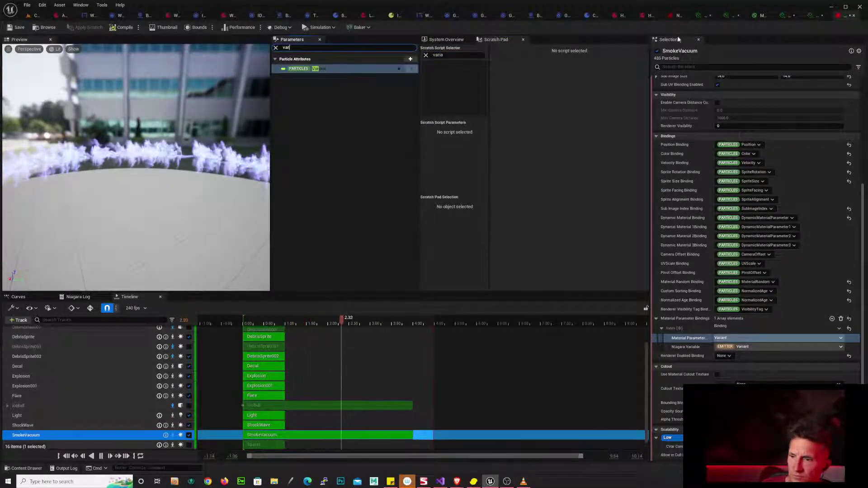
click(446, 40)
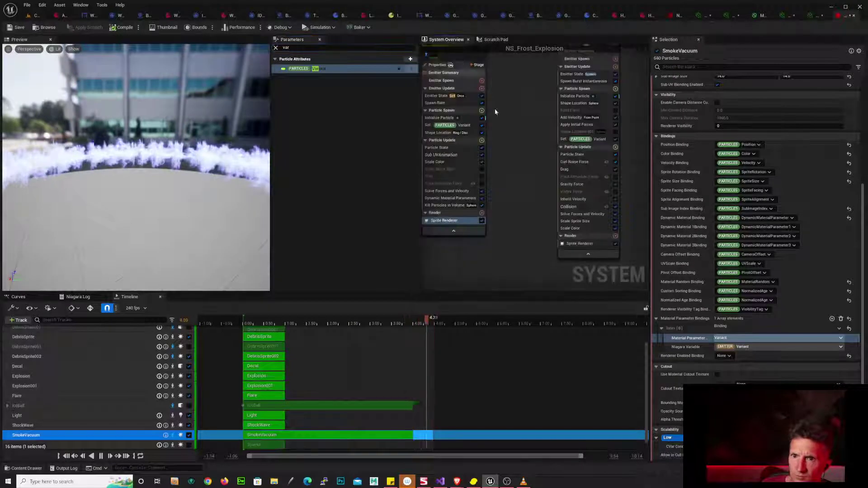
click(564, 244)
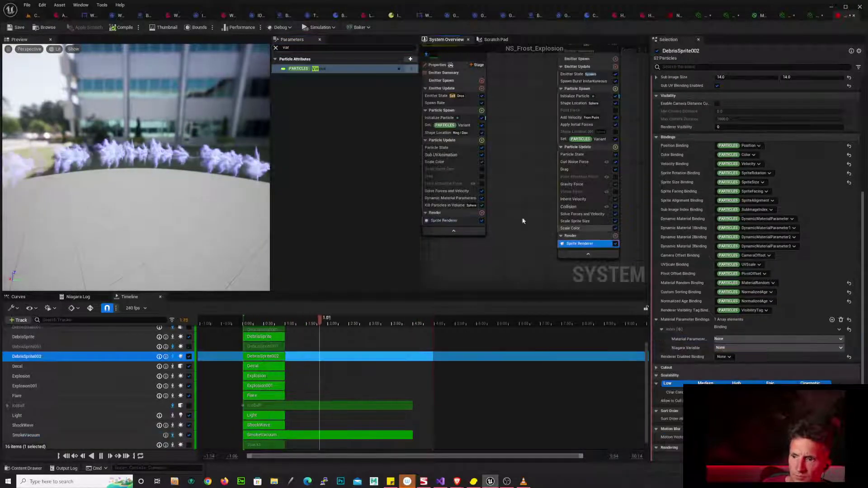
drag(303, 69, 742, 349)
- Try Flipbook Variant 3 in DebrisSprite002's material parameter binding, change it to Flipbook Variant 2, and open the Niagara variable choices
click(764, 348)
text(var)
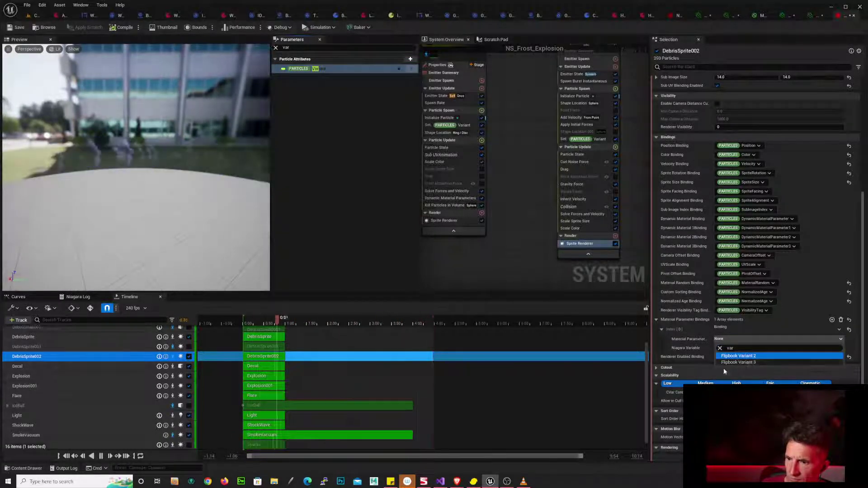
click(745, 363)
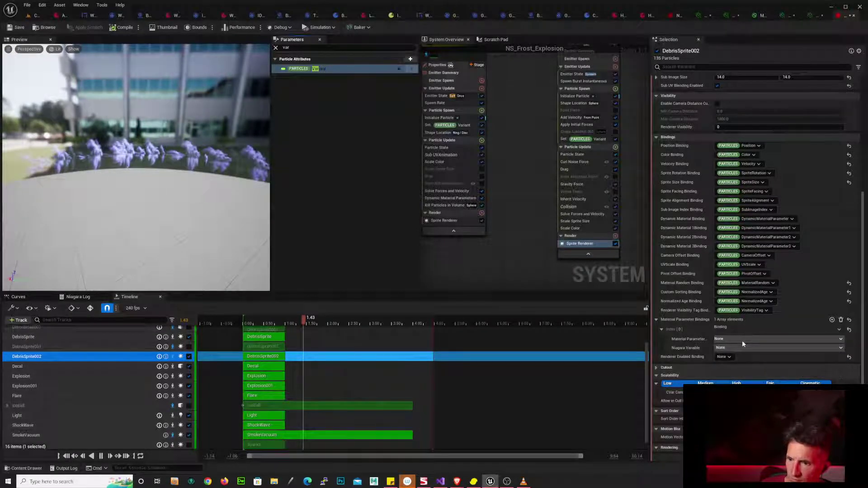
click(777, 347)
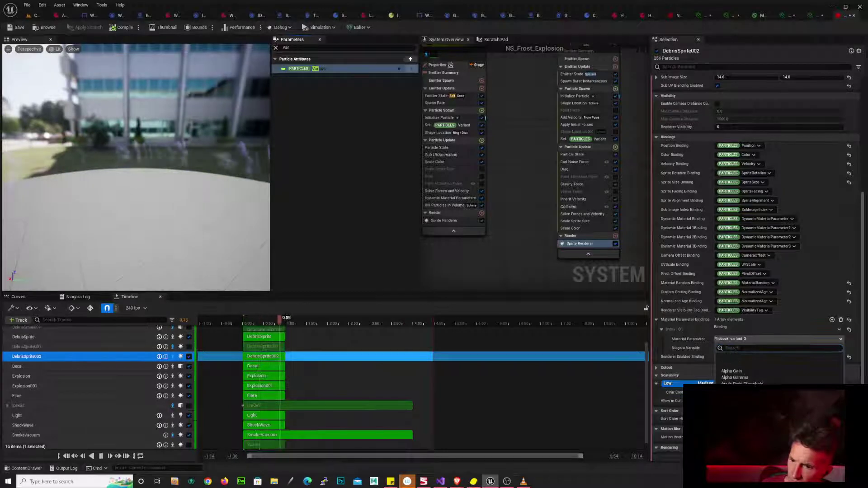
scroll(780, 368, up, 2)
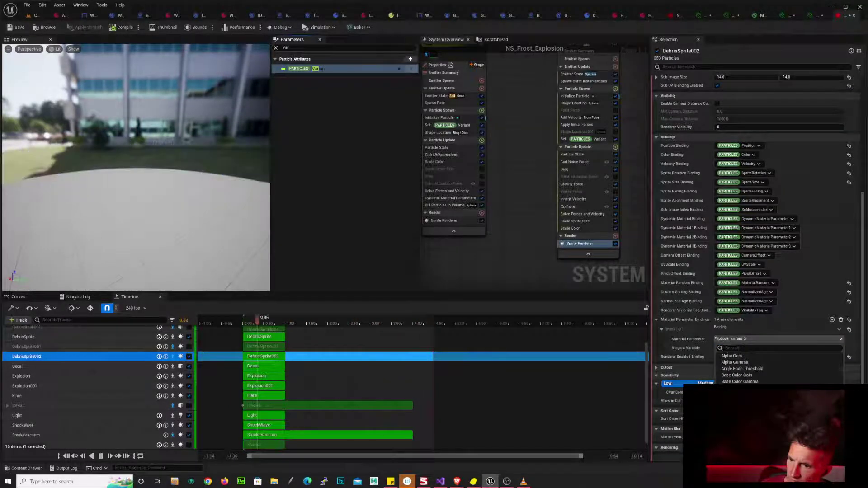
key(Escape)
click(757, 347)
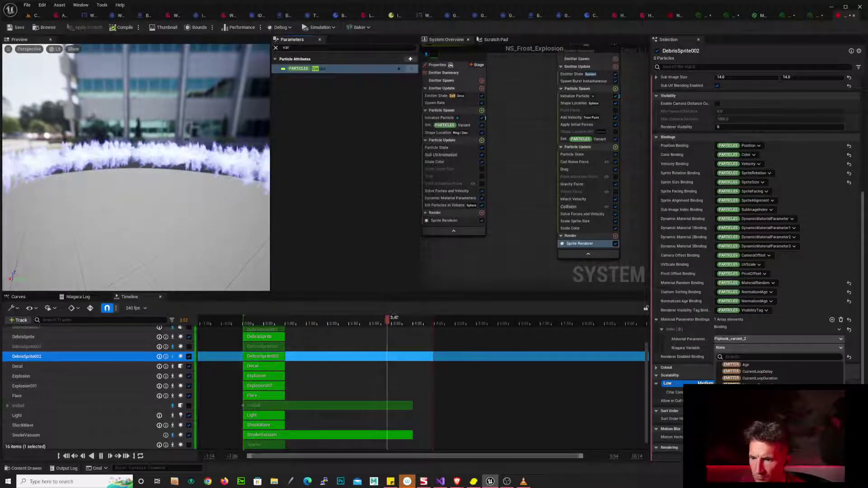
- Add a second material parameter binding to SmokeVacuum's sprite renderer, check its available material parameters, and delete the added binding
click(444, 220)
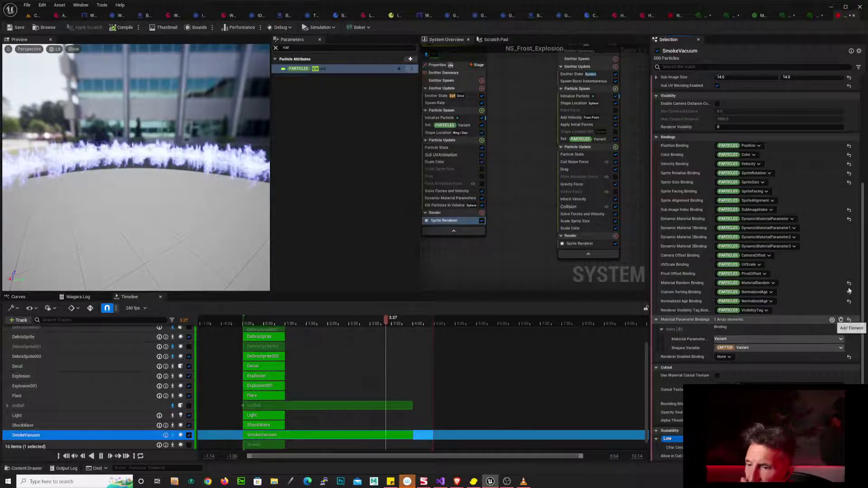
click(832, 320)
click(767, 367)
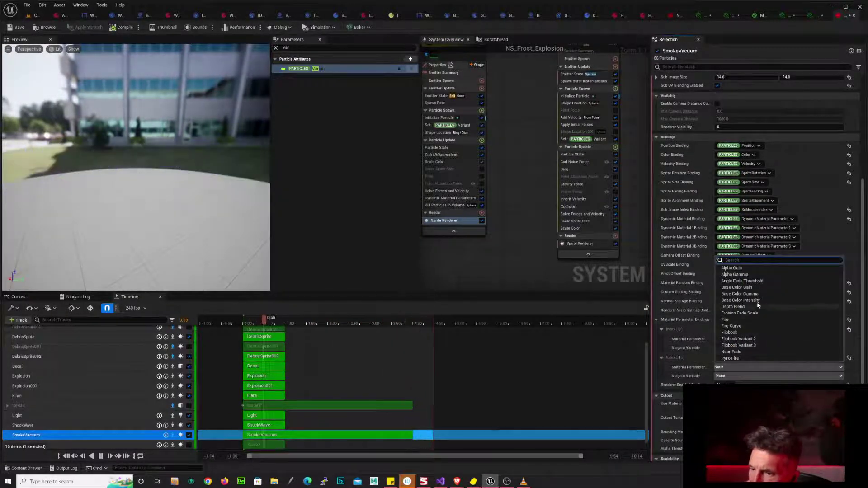
click(563, 281)
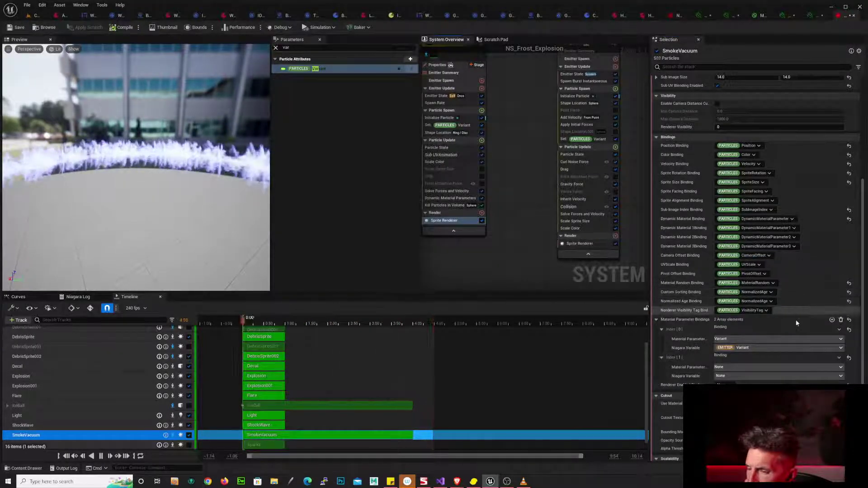
click(840, 357)
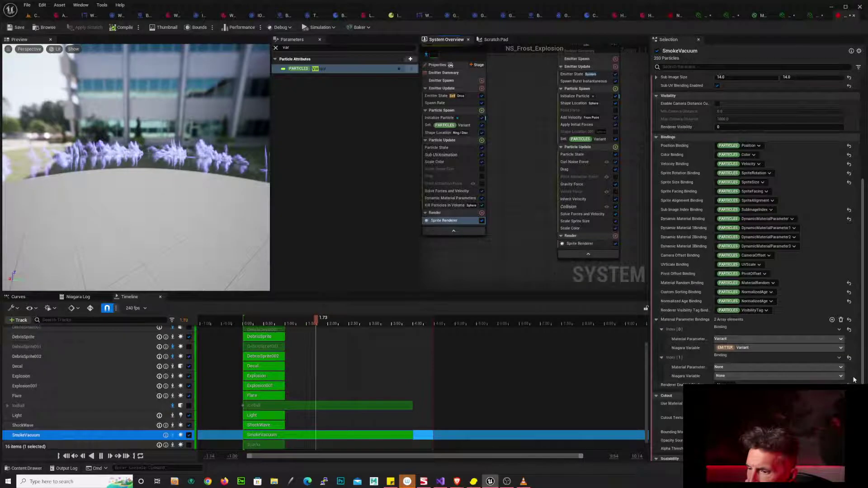
click(842, 375)
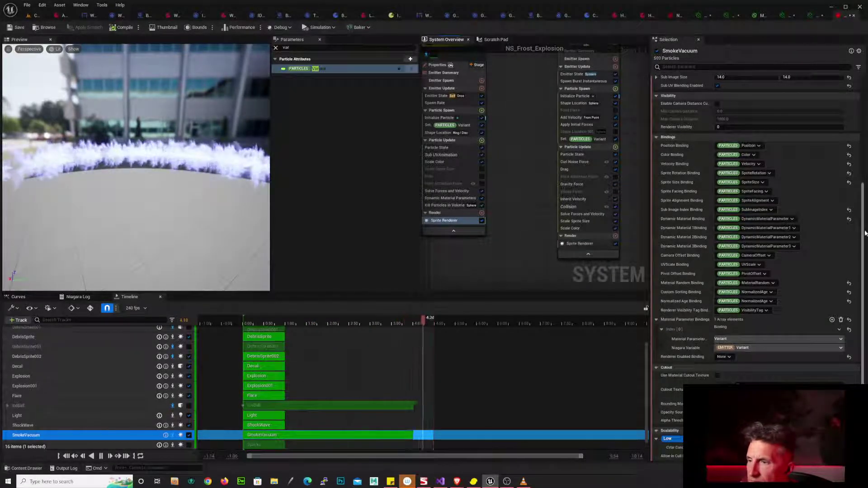
- Review SmokeVacuum's sprite renderer settings and remove its remaining Variant material parameter binding
scroll(865, 233, up, 3)
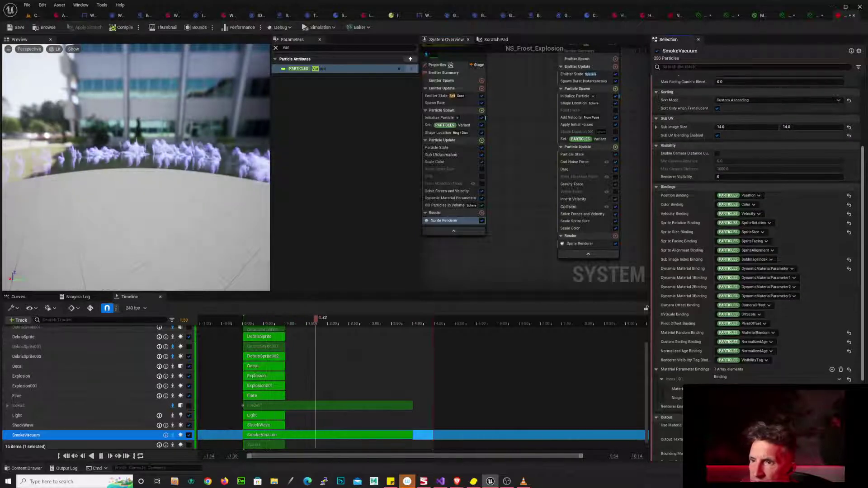
scroll(865, 168, up, 6)
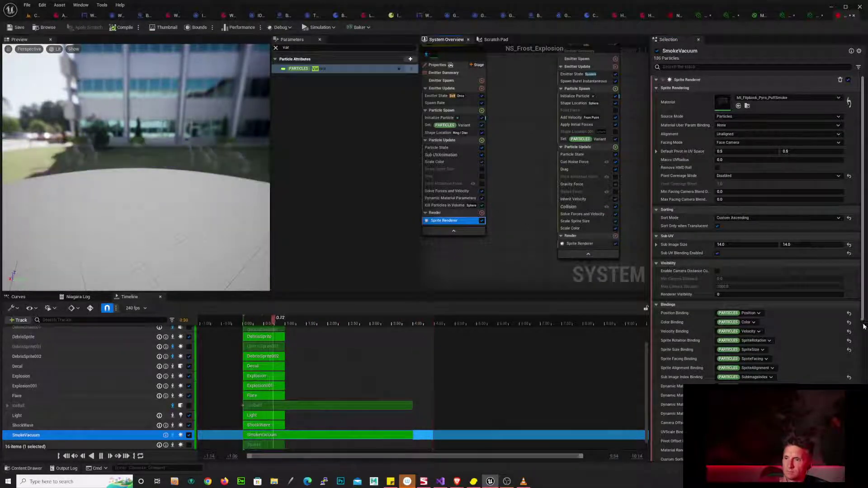
scroll(865, 326, down, 10)
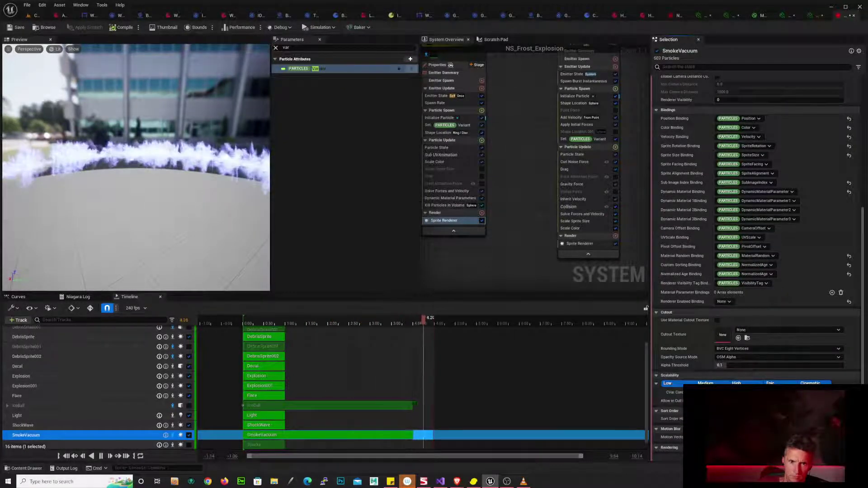
- Set the maximum sprite size Y in SmokeVacuum's Initialize Particle module to 1000 and inspect the smoke ring
right_drag(506, 176, 544, 193)
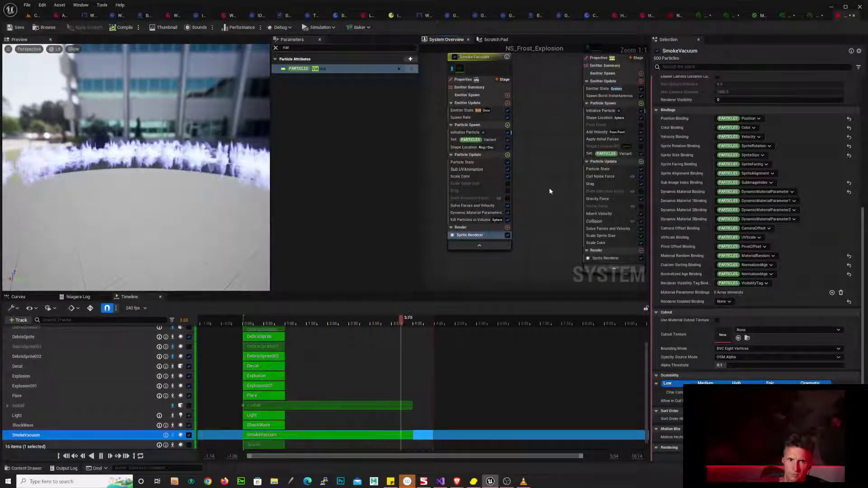
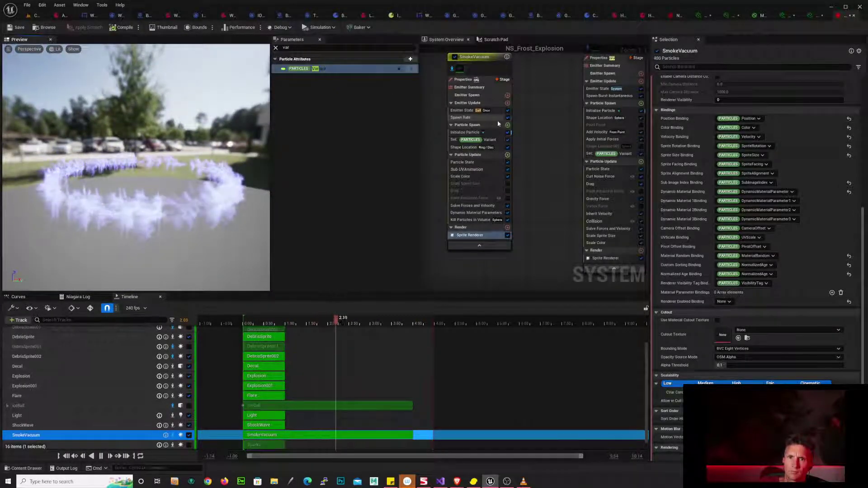
click(489, 162)
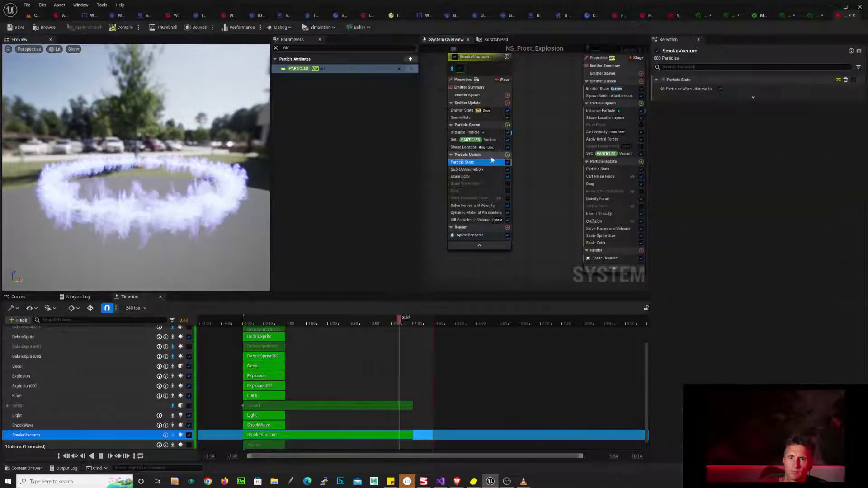
click(493, 132)
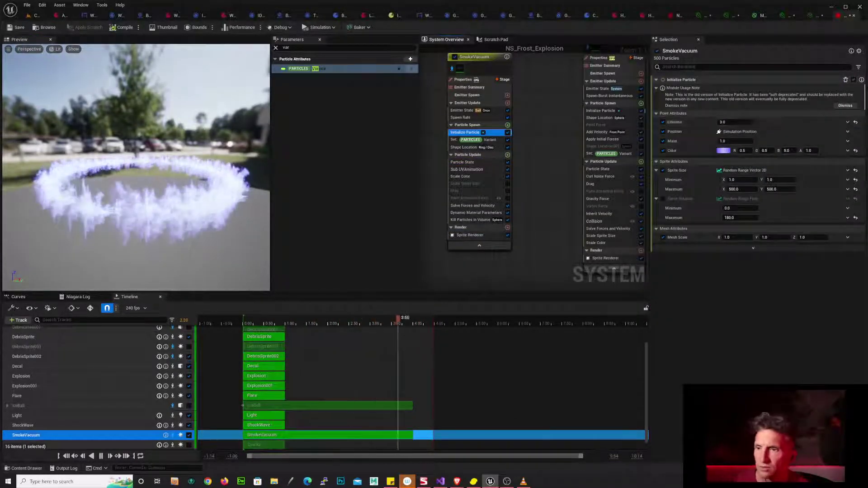
click(793, 189)
text(1000)
key(Return)
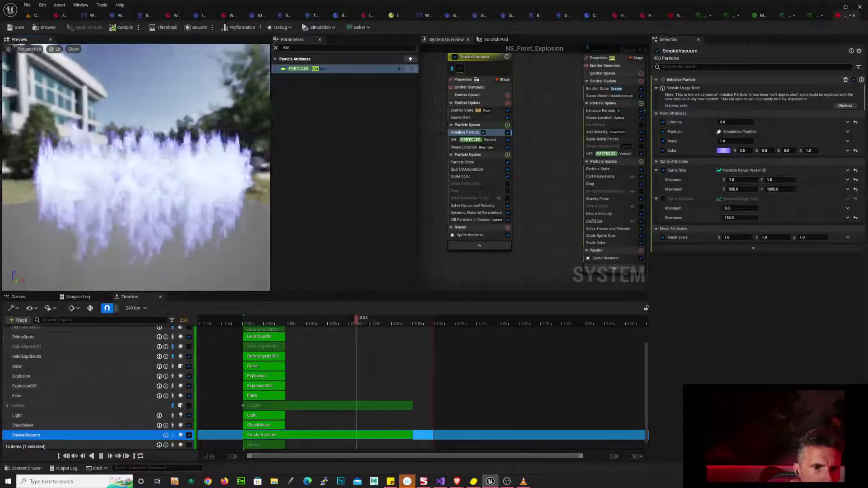
drag(153, 204, 124, 203)
- Set SmokeVacuum's sprite size range to a minimum Y of 0 and a maximum Y of 2000, and inspect the effect
click(778, 180)
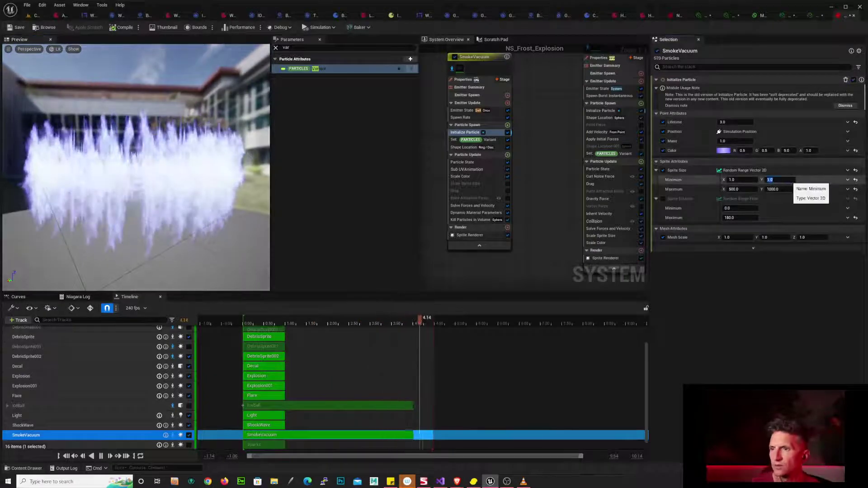
drag(136, 202, 199, 201)
click(779, 189)
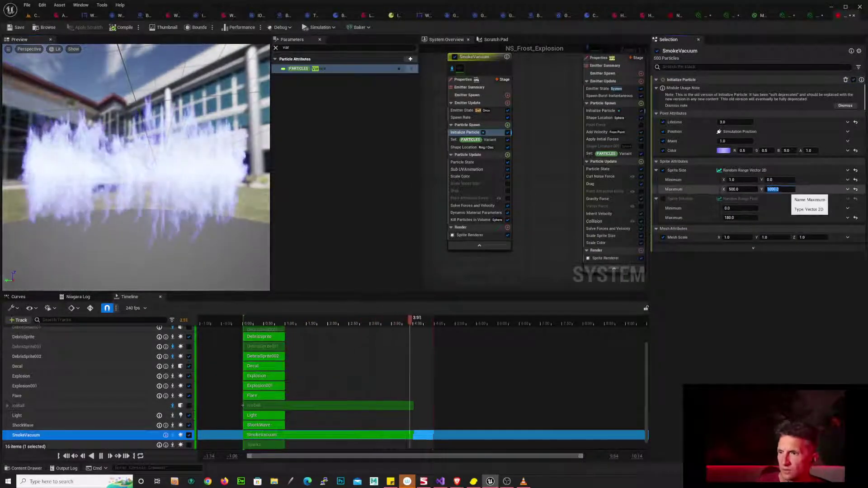
text(2000)
key(Return)
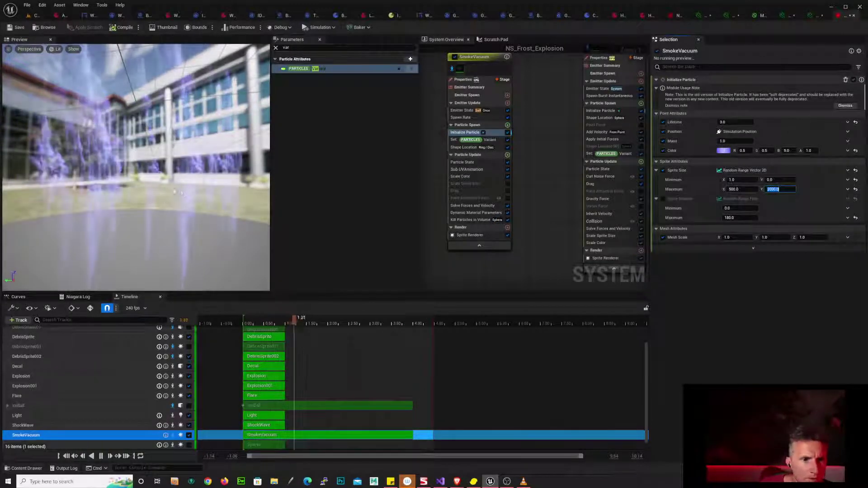
drag(113, 173, 217, 176)
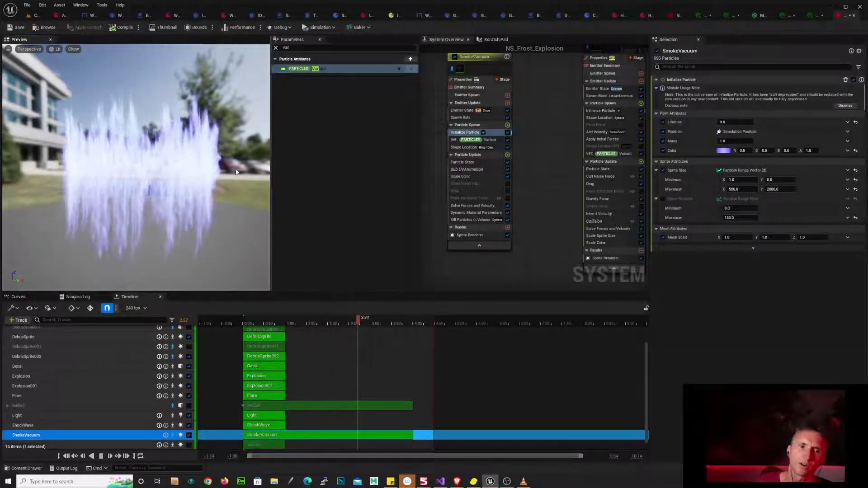
drag(177, 133, 138, 136)
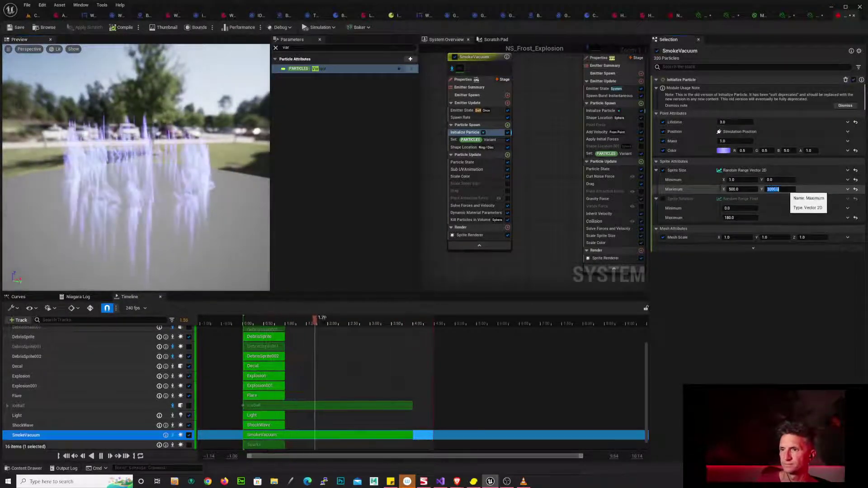
- Set SmokeVacuum's maximum sprite size Y to 500 and disable the Mesh Scale attribute in Initialize Particle
click(783, 189)
text(500)
key(Return)
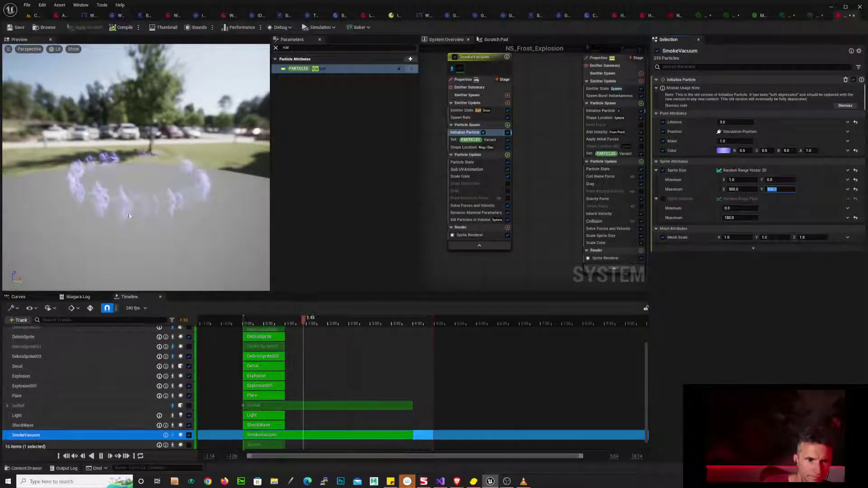
drag(129, 216, 131, 192)
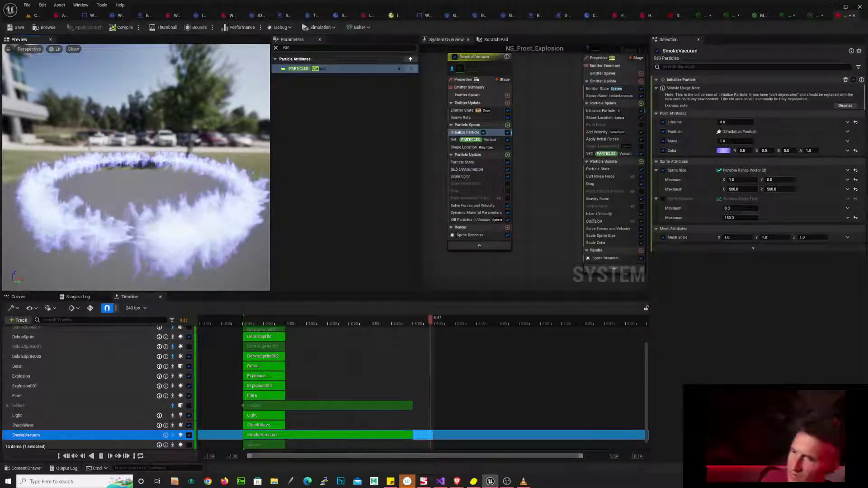
click(666, 238)
click(664, 238)
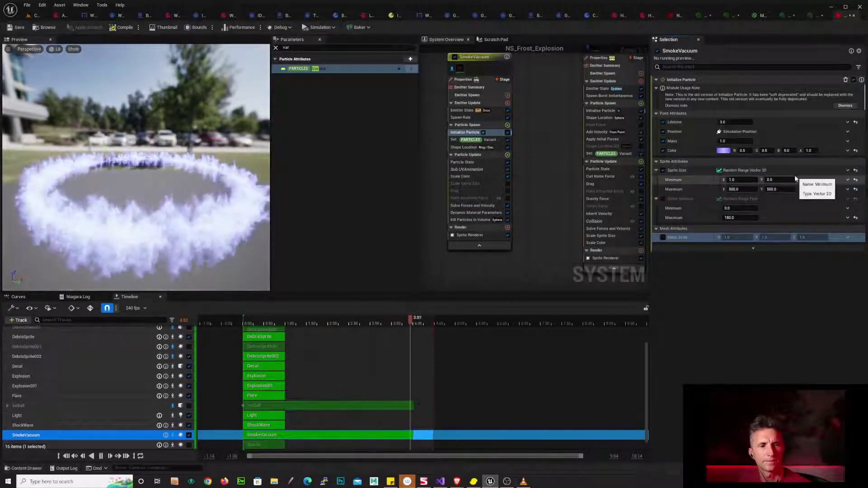
- Delete the module that sets the particle Variant from DebrisSprite002's Particle Spawn stage
right_drag(552, 135, 481, 152)
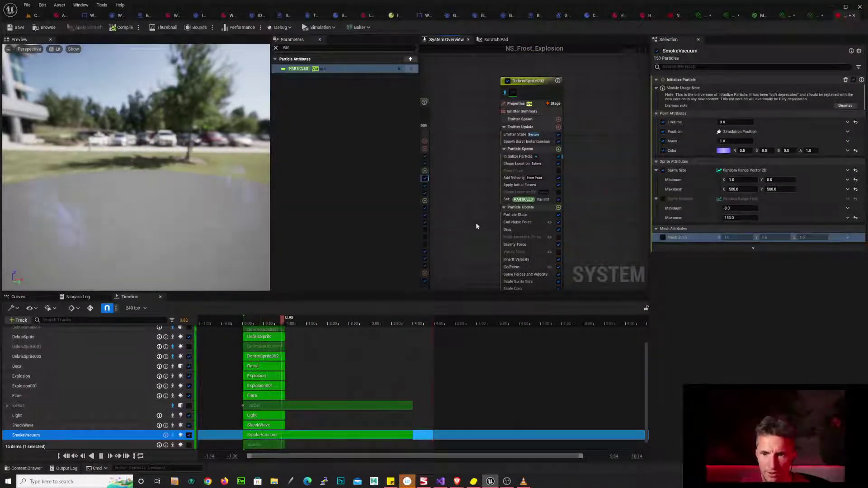
right_drag(477, 226, 549, 183)
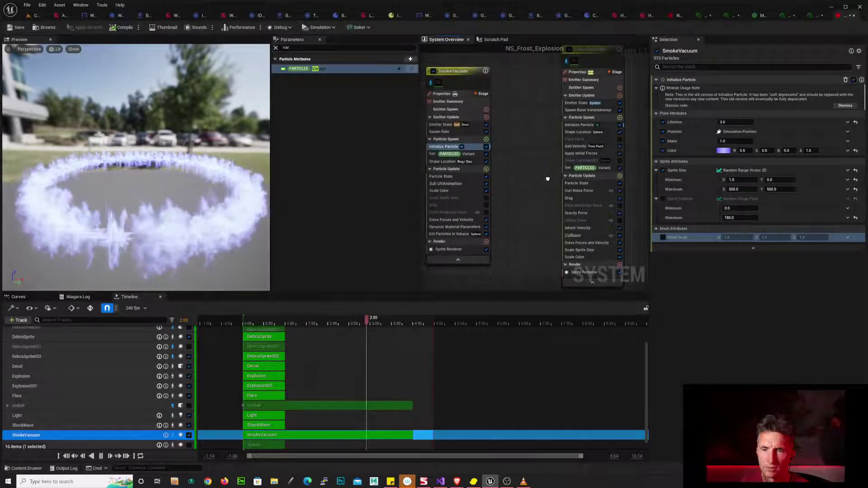
click(602, 175)
click(642, 236)
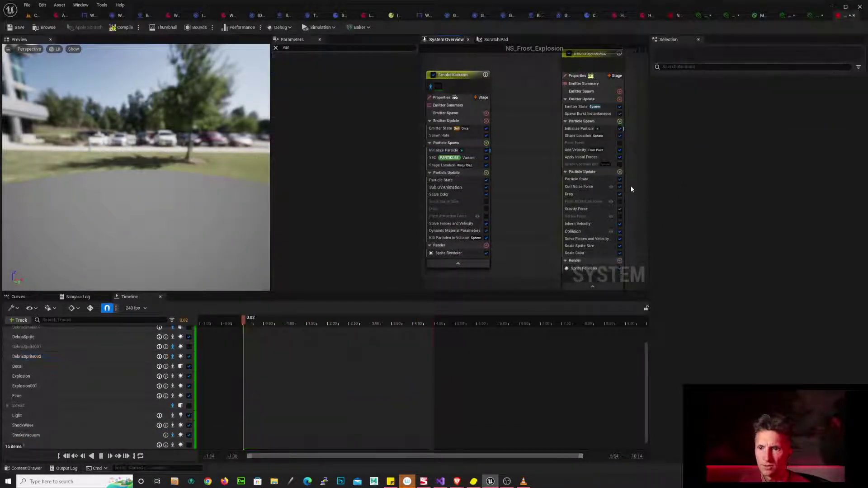
- Reset the material and the sub image size of DebrisSprite002's sprite renderer to their defaults, None and 1.0 by 1.0
right_drag(527, 231, 510, 208)
click(566, 246)
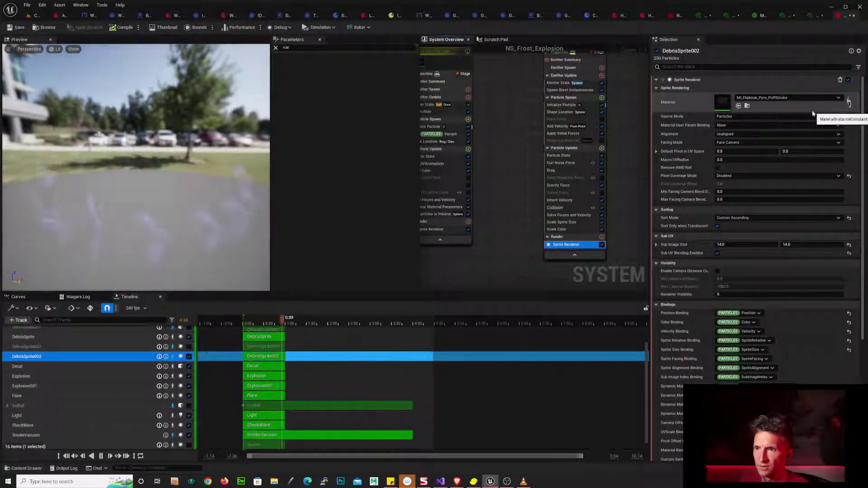
click(850, 102)
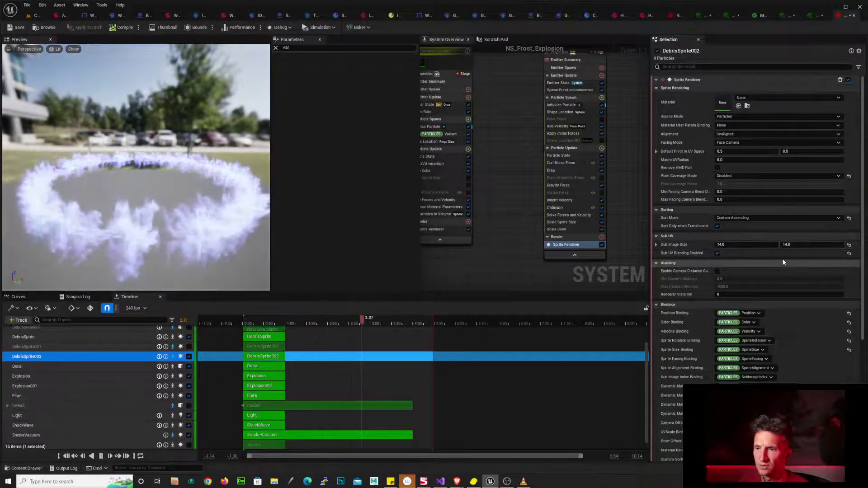
click(849, 244)
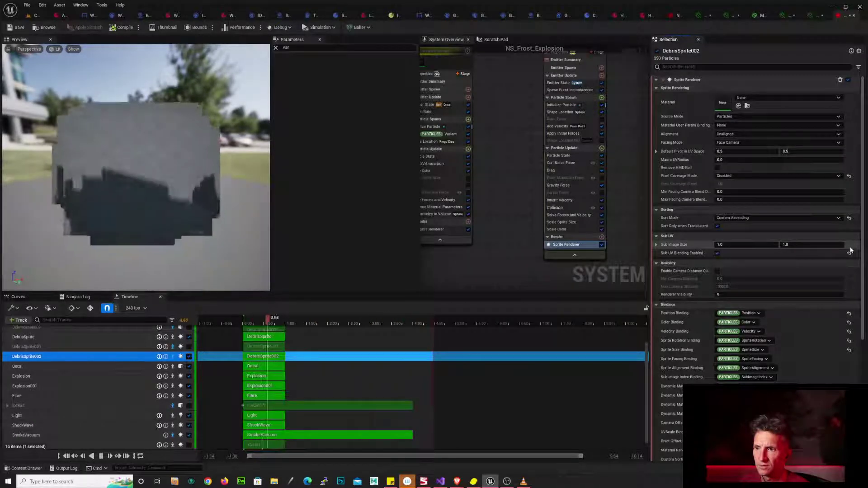
- Reset the sort mode of DebrisSprite002's sprite renderer to None and turn off its Sub UV blending
click(850, 219)
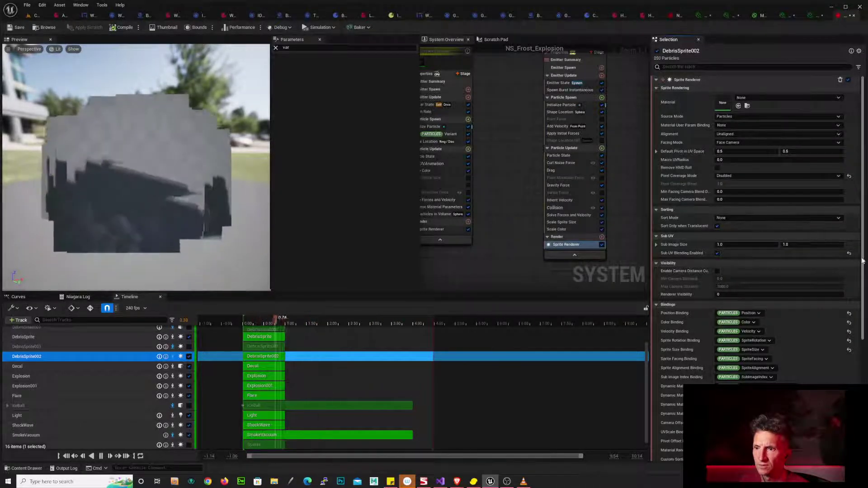
click(850, 254)
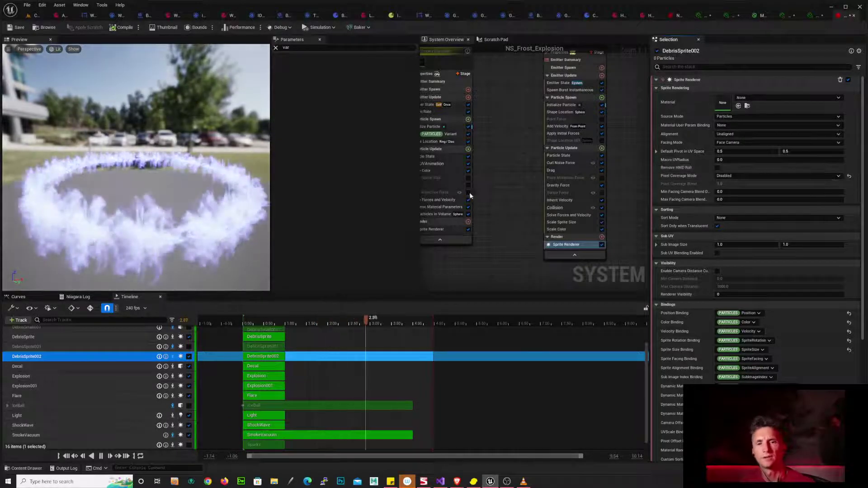
- Clear the material of SmokeVacuum's sprite renderer to None and disable the DebrisSprite002 emitter
right_drag(516, 153, 591, 184)
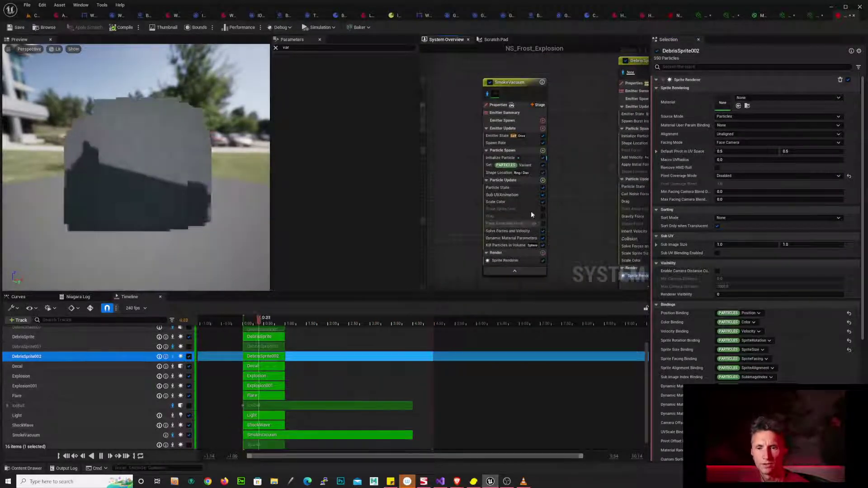
click(505, 260)
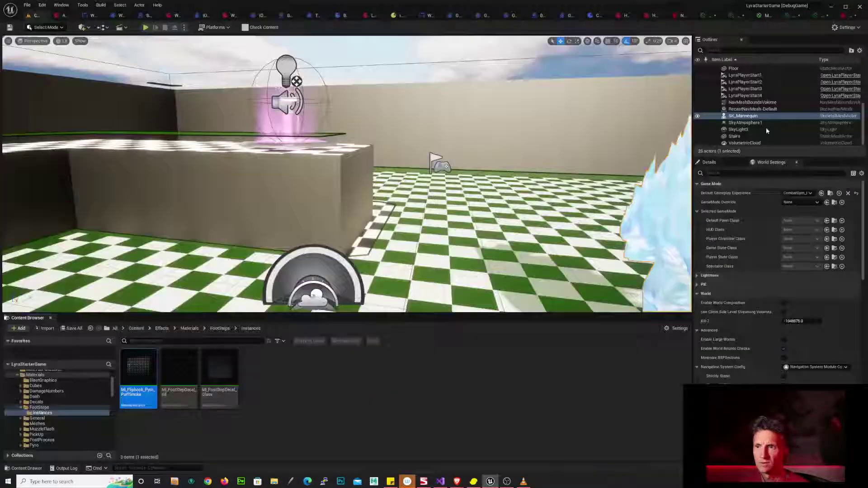
key(ctrl+Tab)
key(ctrl+Tab)
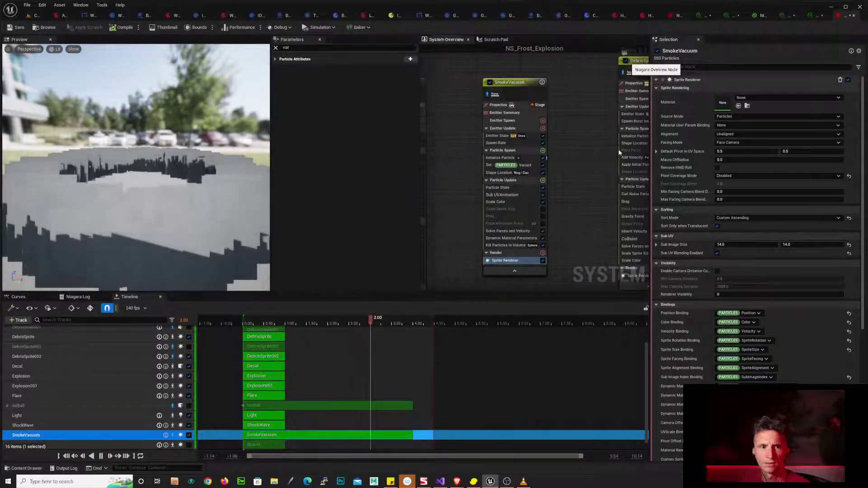
drag(137, 207, 114, 210)
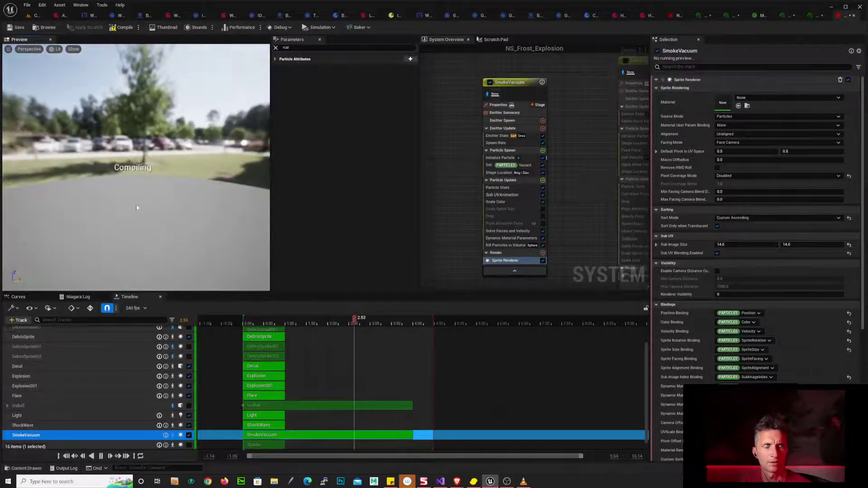
drag(187, 208, 228, 192)
scroll(194, 208, up, 4)
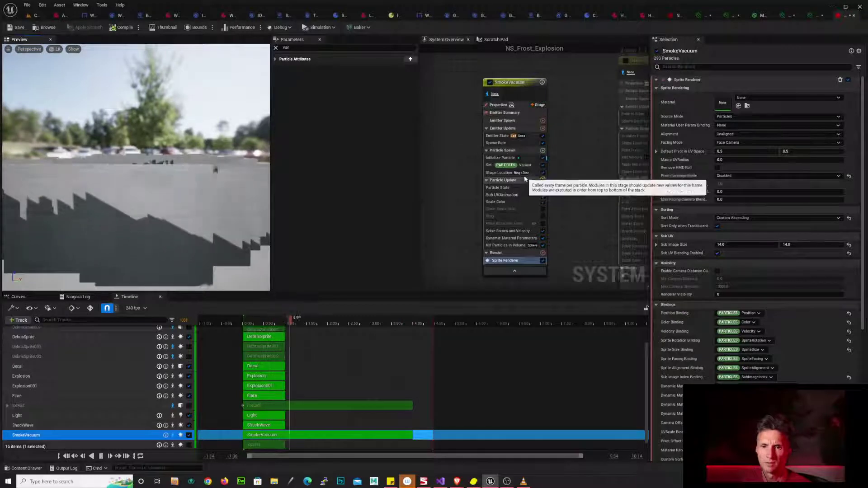
- Lower the SmokeVacuum emitter's spawn rate and inspect the sparser sprites from several angles in the preview
click(520, 158)
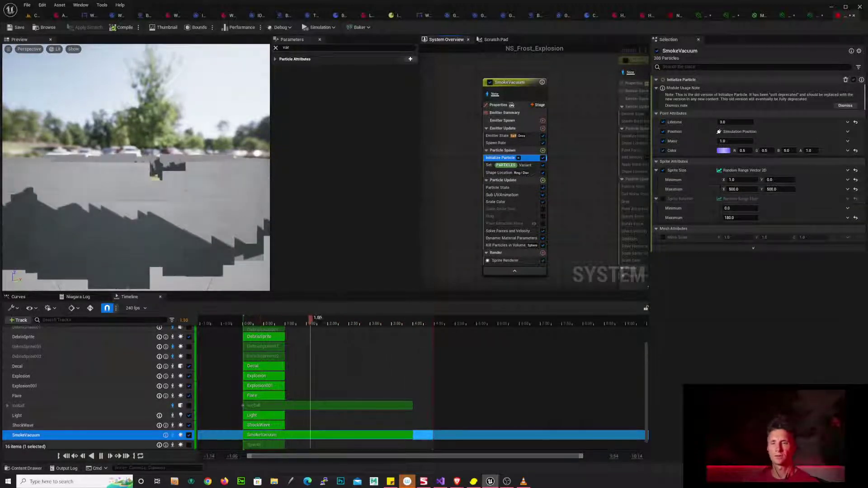
click(525, 82)
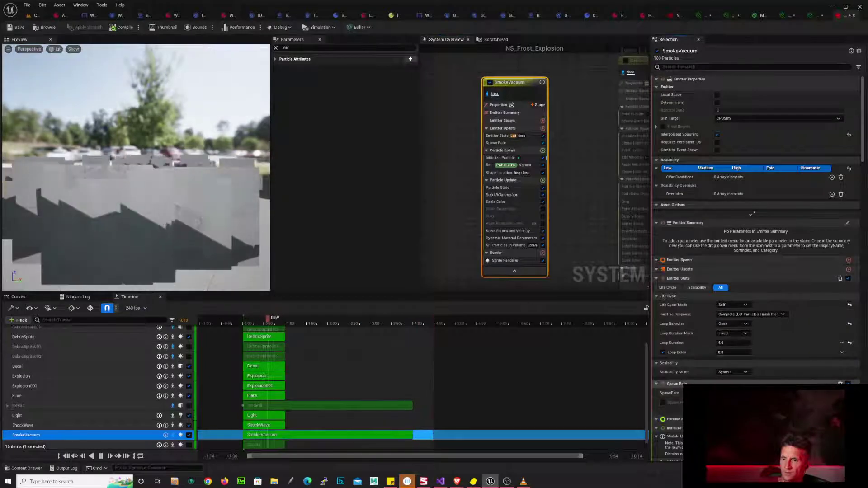
key(Return)
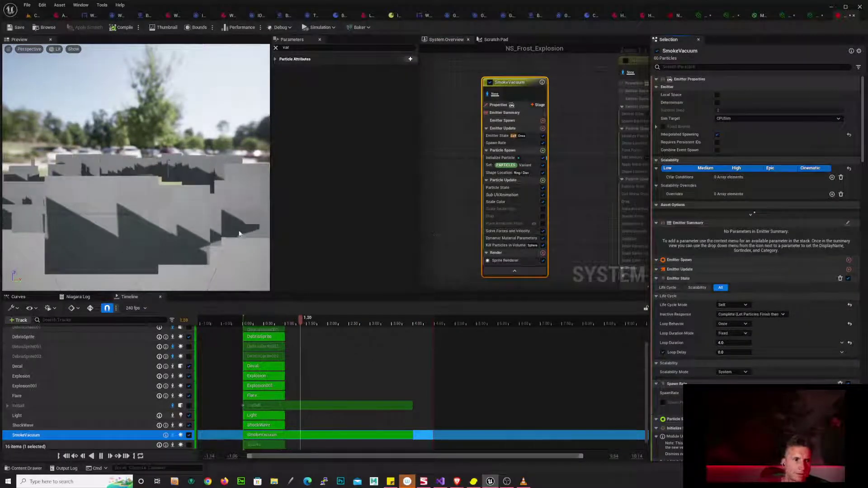
drag(240, 234, 308, 231)
drag(157, 226, 146, 238)
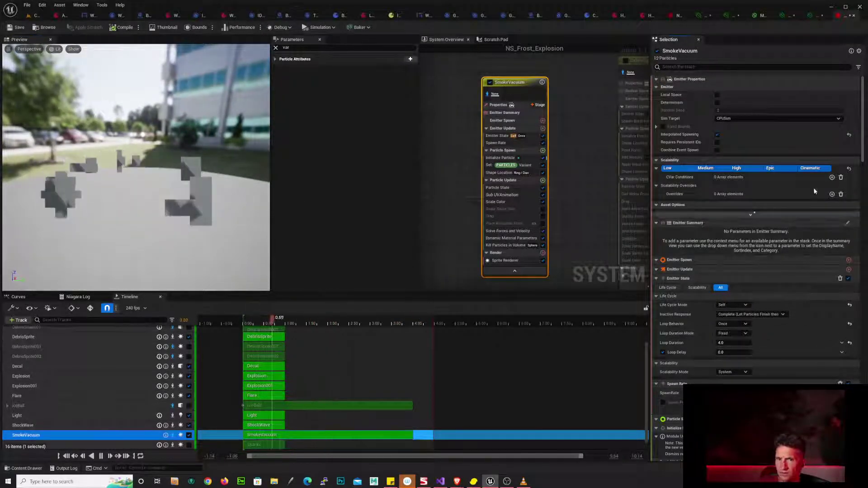
drag(116, 237, 223, 228)
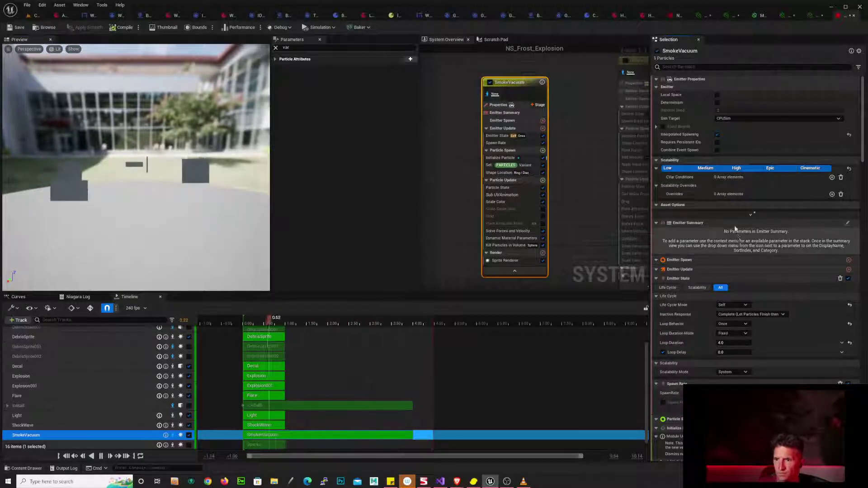
- Compare SmokeVacuum's sprites with MI_Flipbook_Pyro_PuffSmoke assigned and with the sprite renderer's material cleared to None
click(525, 260)
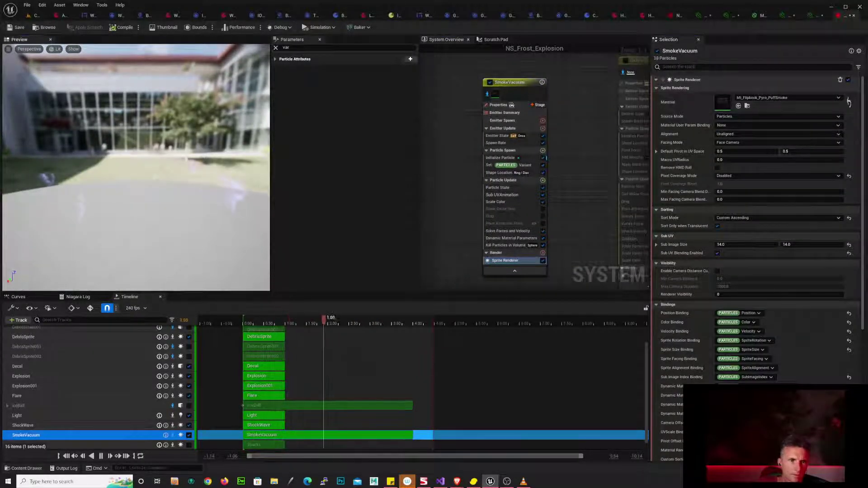
drag(264, 196, 258, 161)
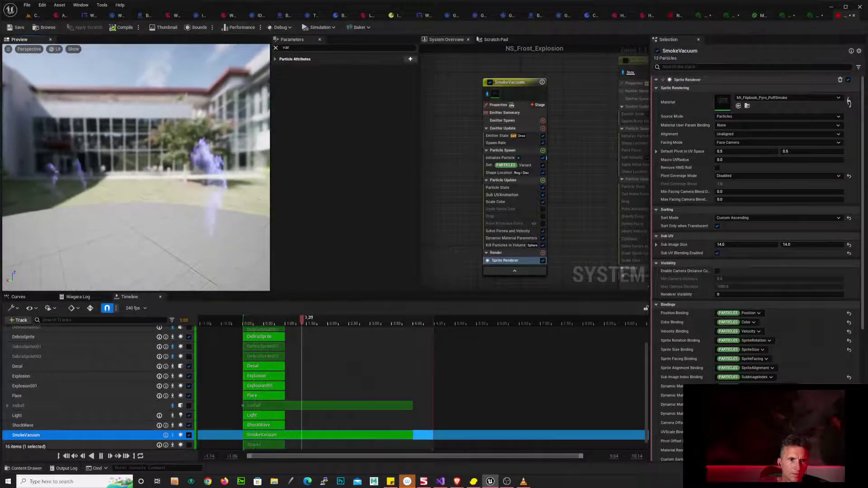
drag(131, 216, 146, 231)
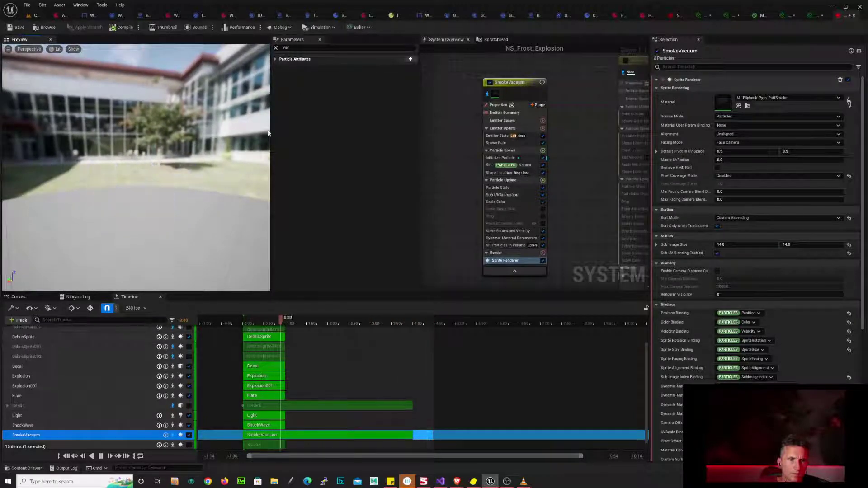
drag(212, 229, 202, 208)
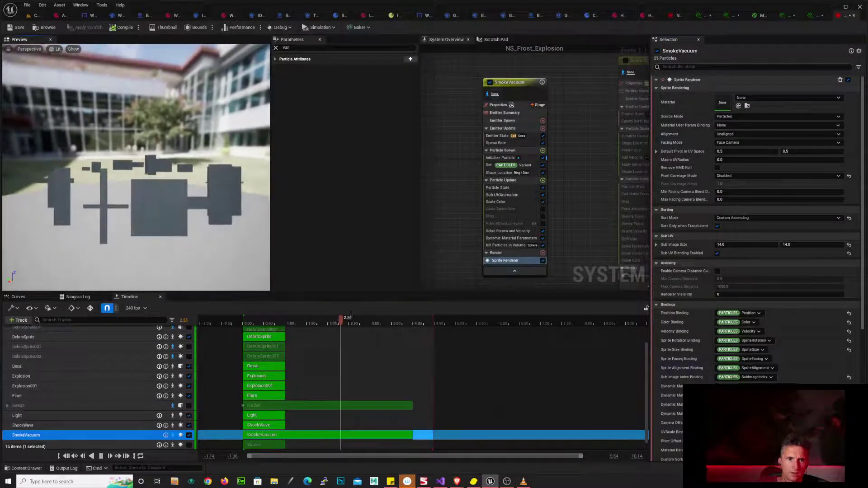
drag(136, 167, 80, 171)
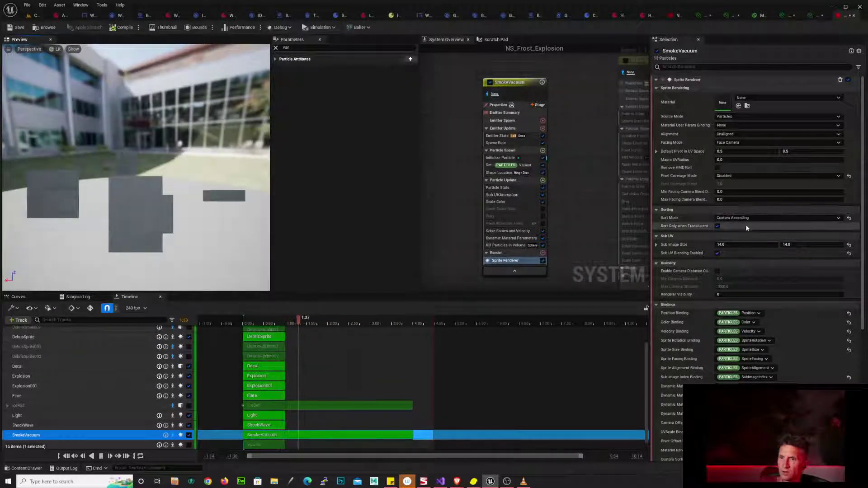
- Enable Sprite Rotation in SmokeVacuum's Initialize Particle module, set its random range maximum to 360, and inspect the rotated sprites
scroll(708, 278, down, 8)
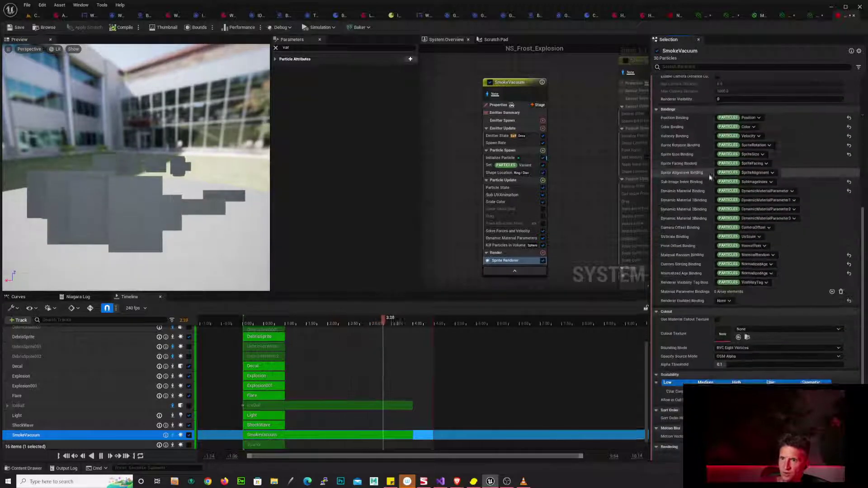
click(516, 158)
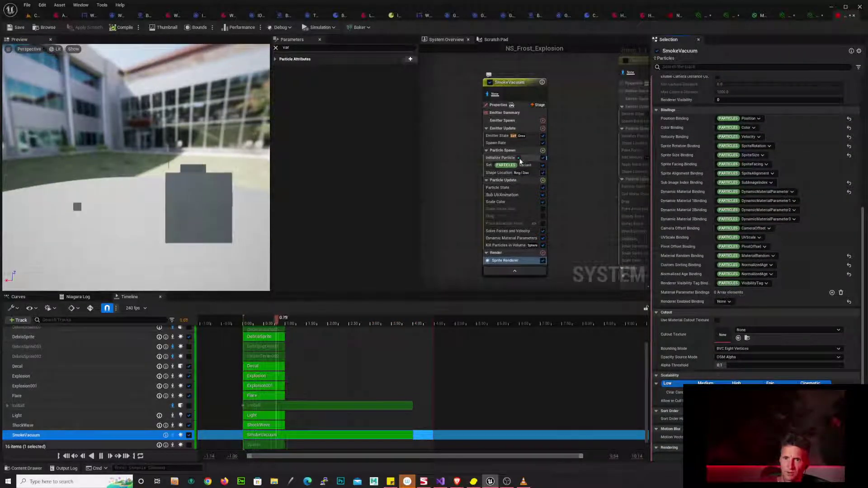
click(663, 199)
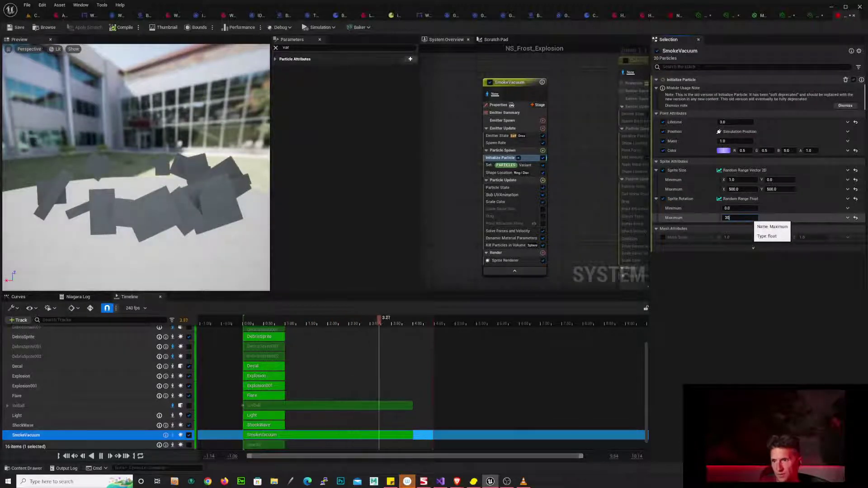
click(720, 217)
drag(215, 227, 452, 227)
drag(167, 179, 169, 191)
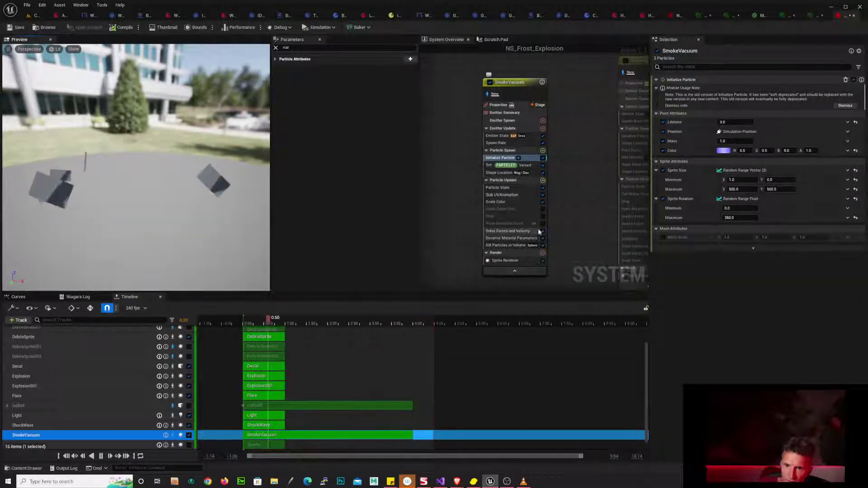
- Delete the disabled DebrisSprite002 emitter from the NS_Frost_Explosion system
right_drag(610, 89, 571, 148)
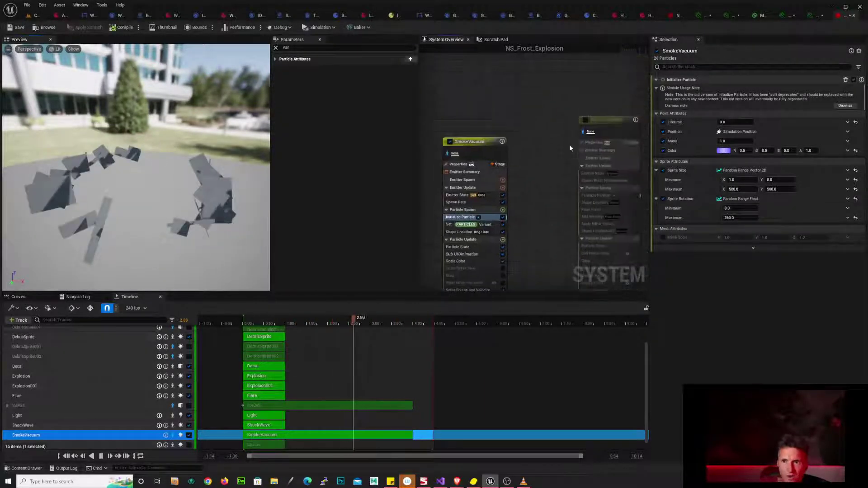
drag(622, 139, 618, 210)
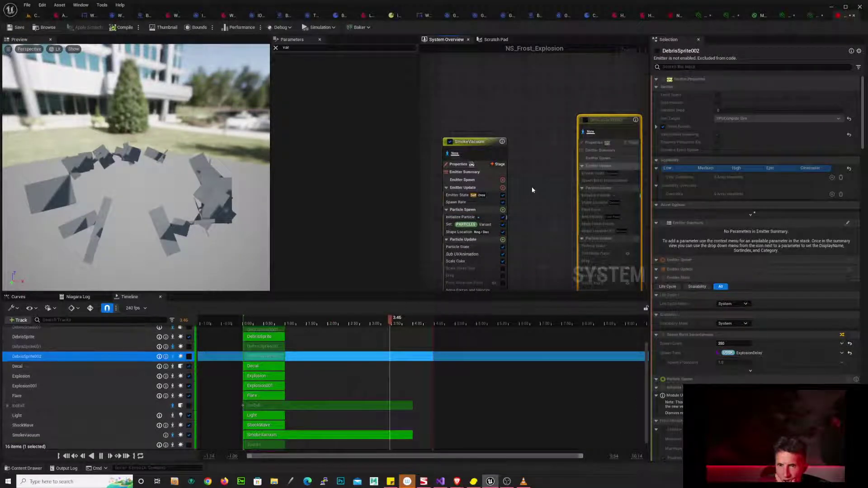
key(Delete)
right_click(572, 148)
click(594, 186)
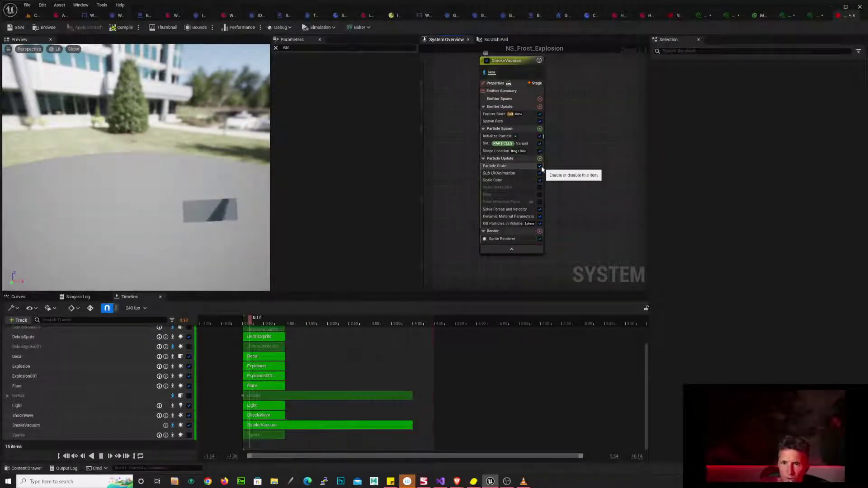
- Add an Add Rotational Velocity module to SmokeVacuum's Particle Spawn stage
click(520, 137)
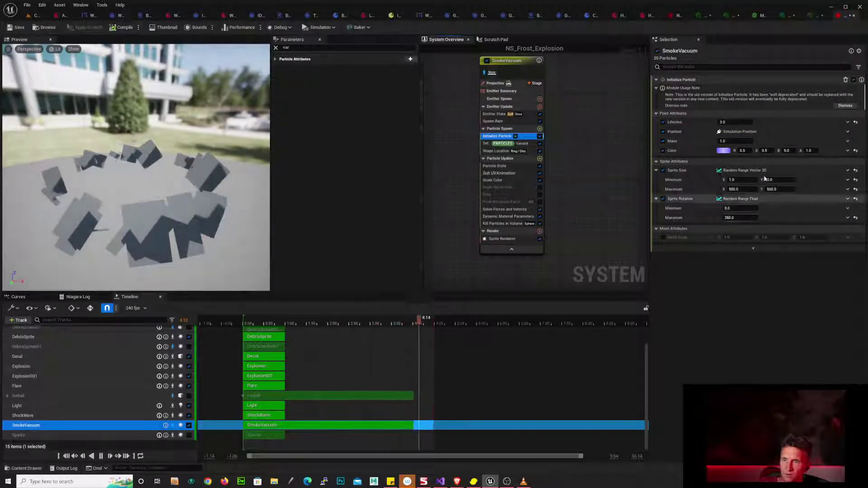
click(541, 129)
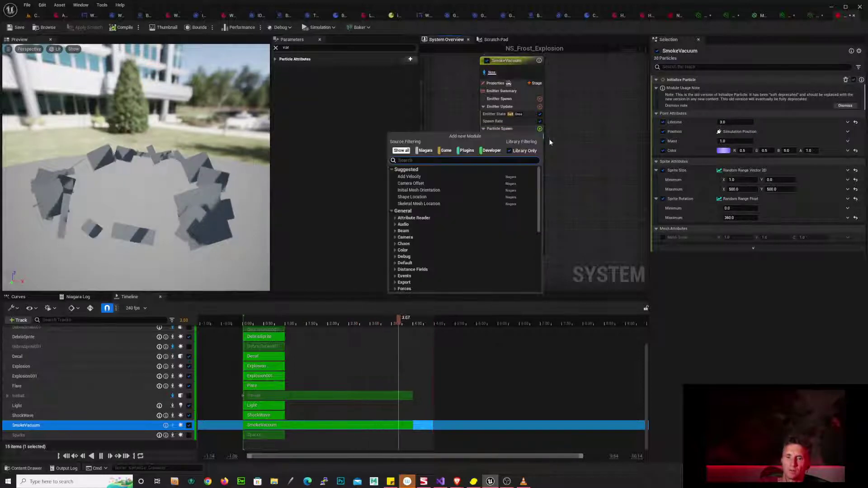
text(rotat)
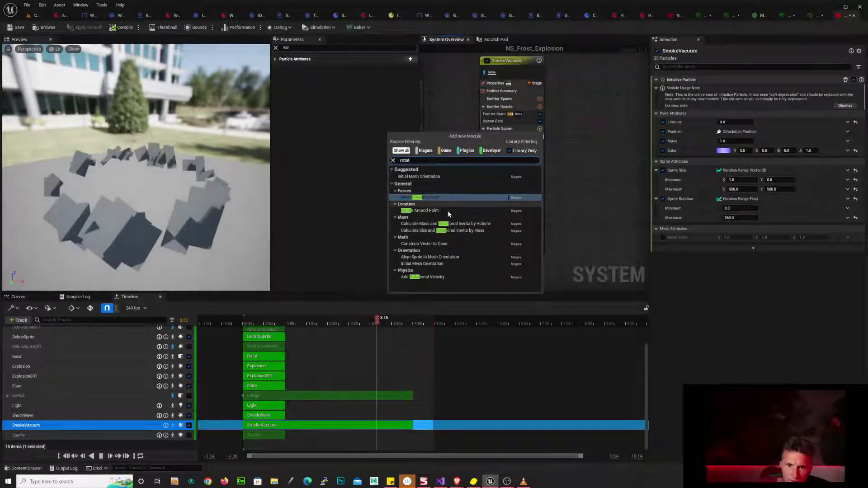
click(448, 277)
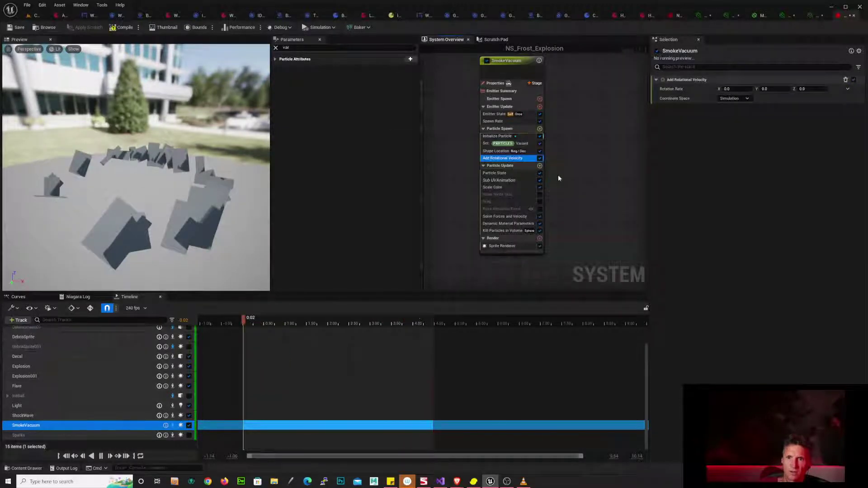
- Try a rotation rate of 100 in Add Rotational Velocity, first on Y only and next on Z only
click(778, 90)
text(100)
key(Return)
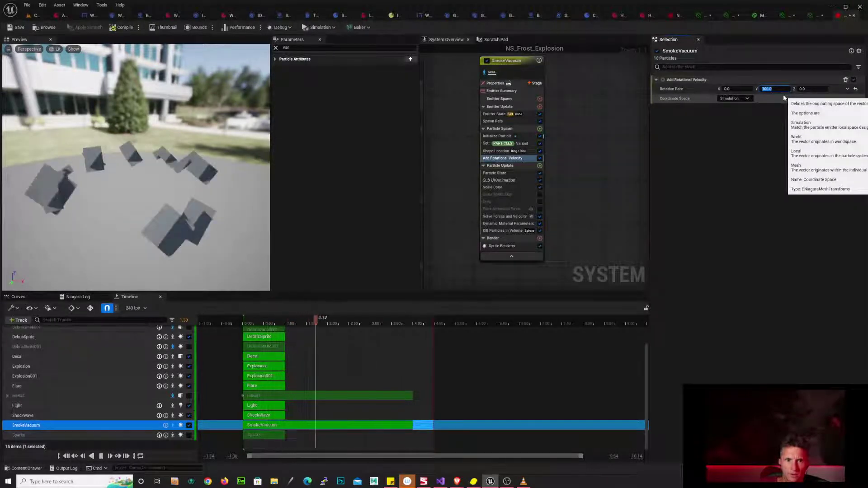
text(0)
click(809, 90)
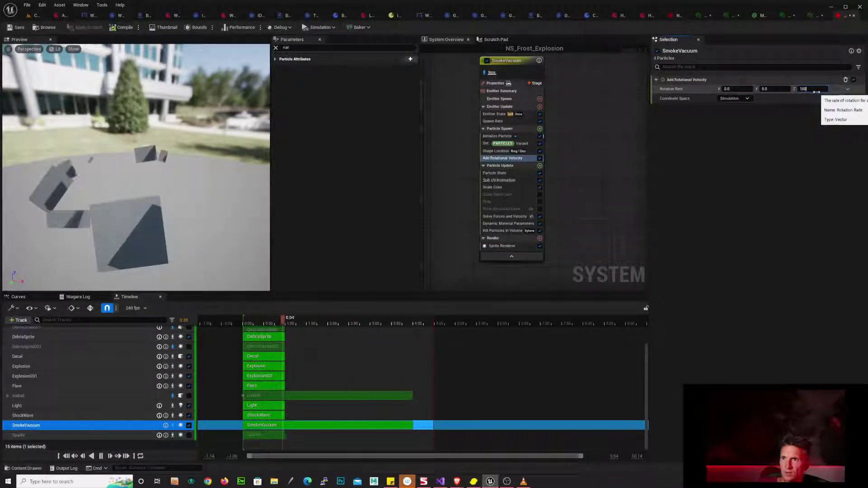
key(Return)
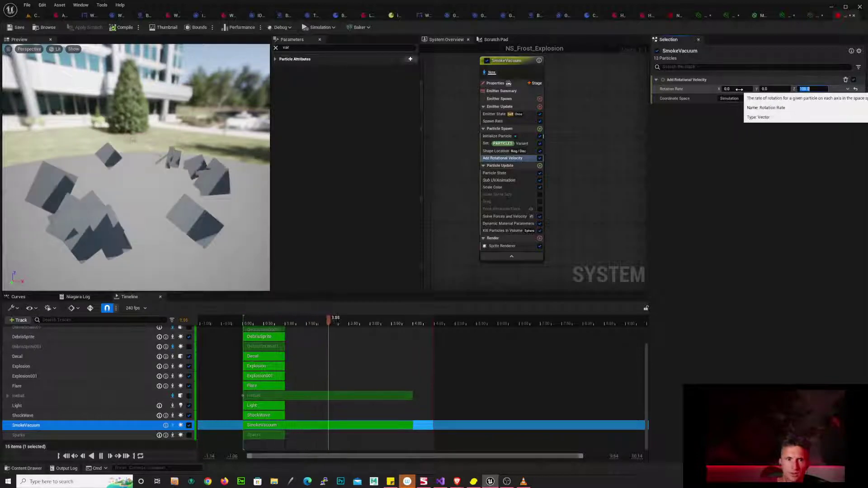
- Set Add Rotational Velocity's rotation rate to 100 on X and 0 on Z, with Local as the coordinate space
click(740, 89)
text(100)
click(819, 90)
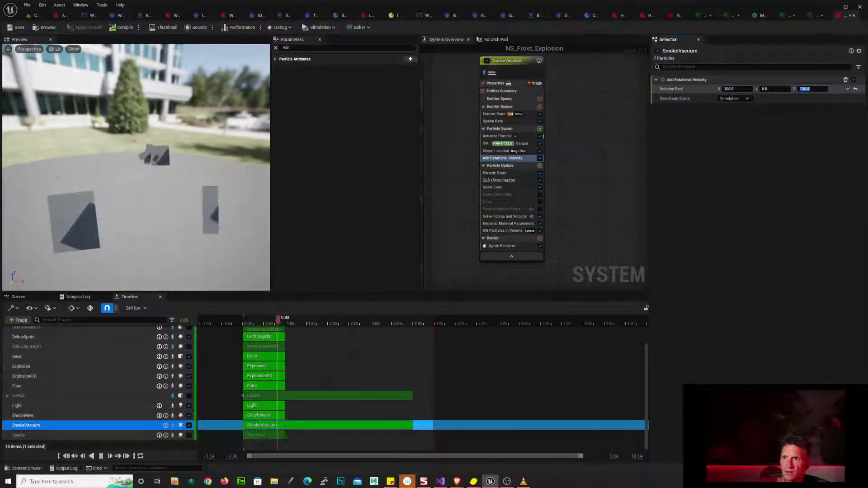
text(0)
key(Return)
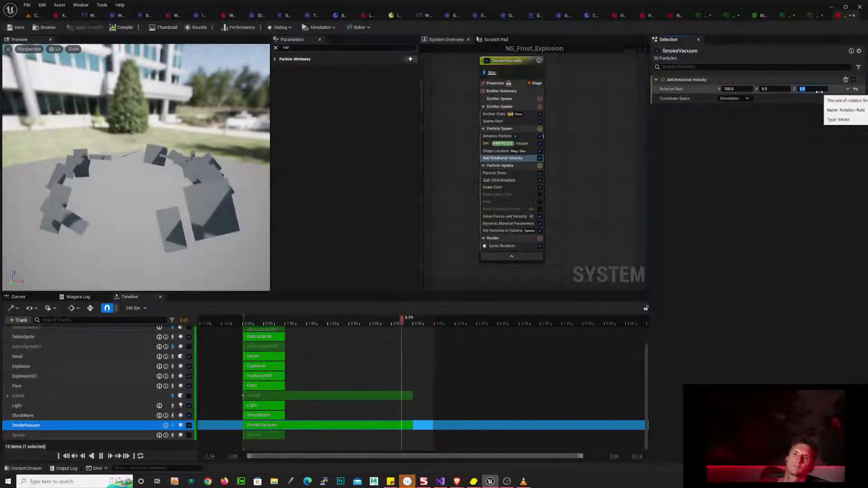
click(734, 98)
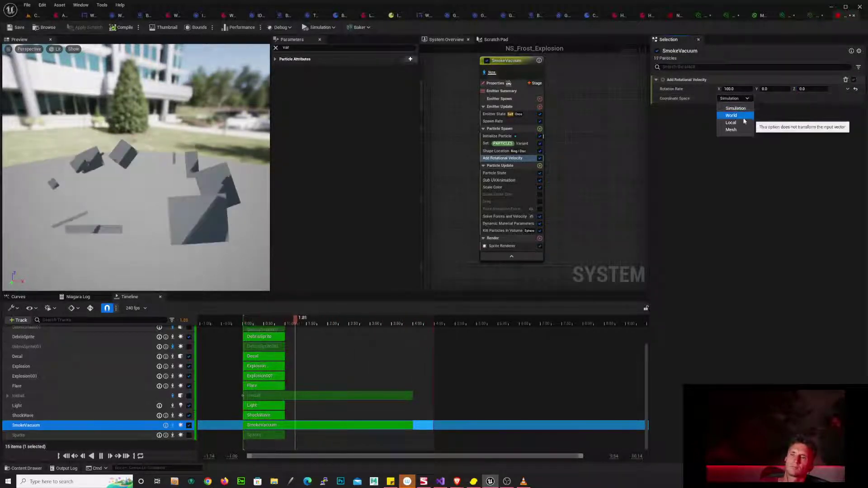
click(745, 121)
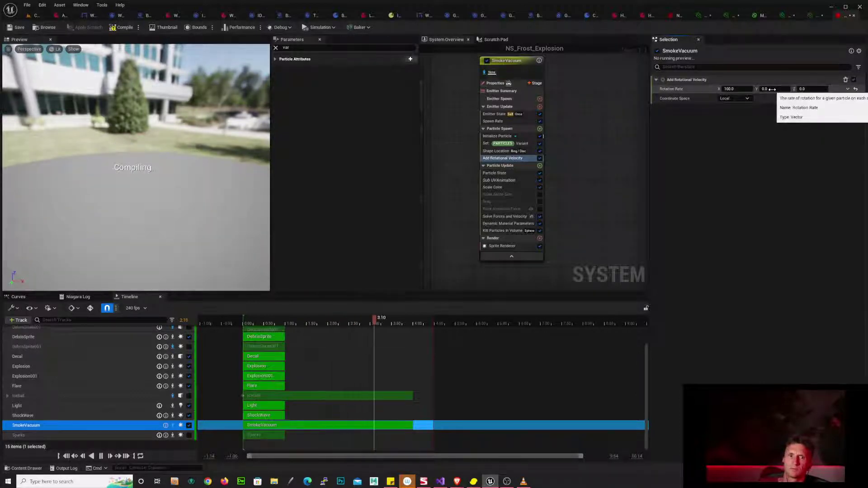
- Try a rotation rate of 100 on Y and Z as well in SmokeVacuum's Add Rotational Velocity module
click(772, 89)
text(100)
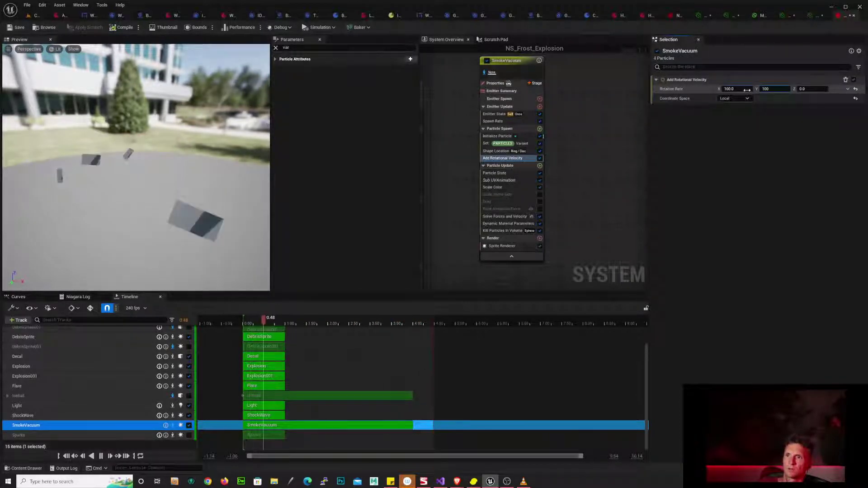
click(747, 89)
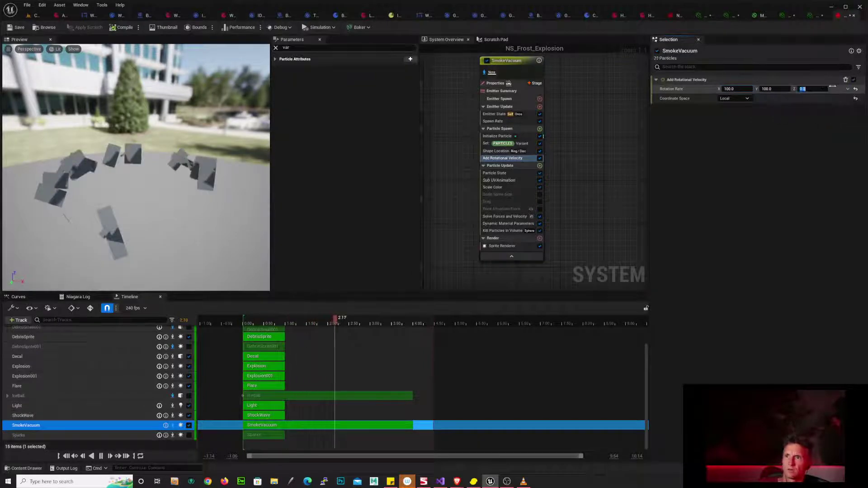
text(100)
key(Return)
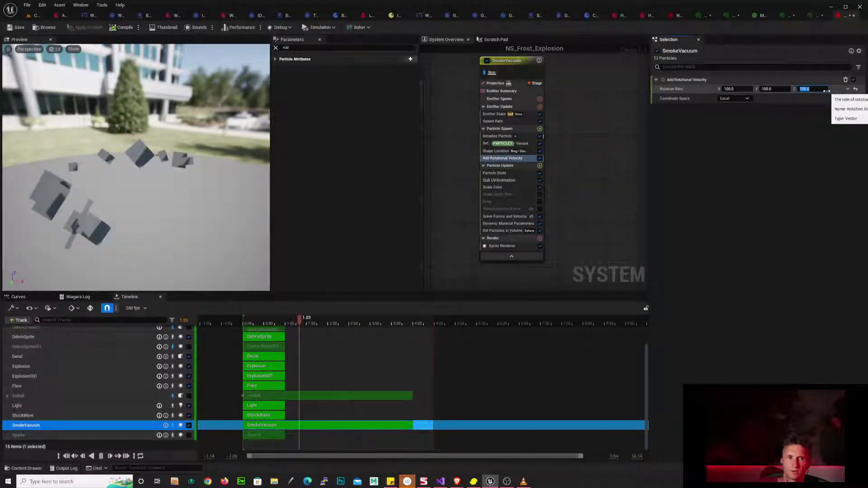
key(Return)
- Try a rotation rate of 1 on X, Y and Z in Add Rotational Velocity, with Mesh as the coordinate space
click(781, 88)
text(1)
click(744, 88)
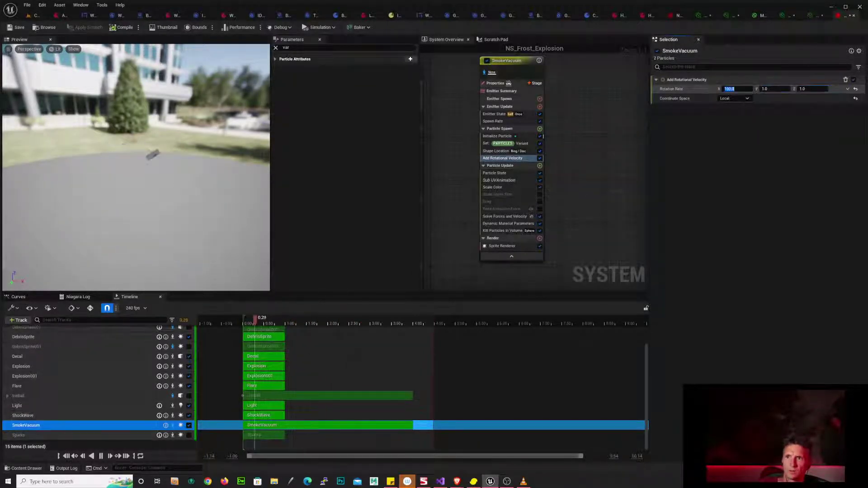
text(1)
key(Return)
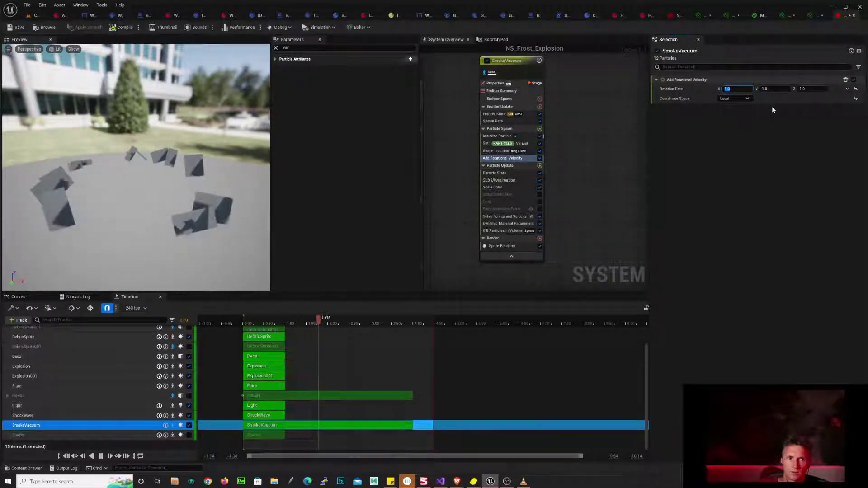
click(734, 98)
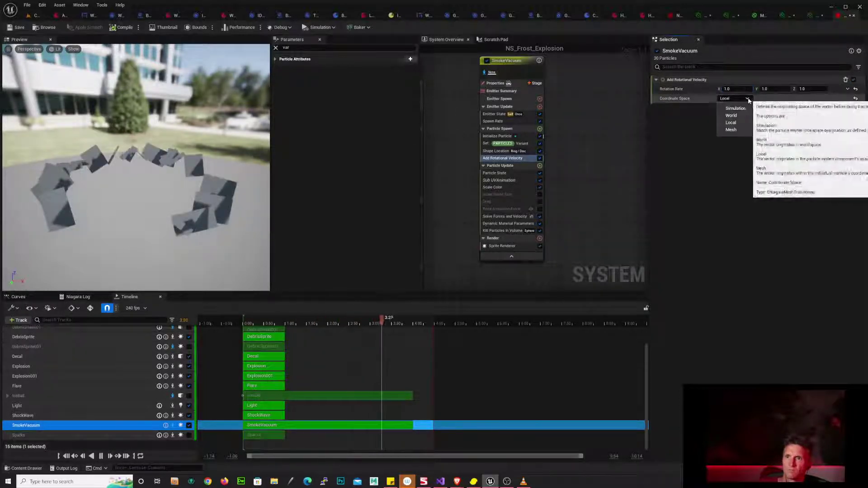
click(743, 130)
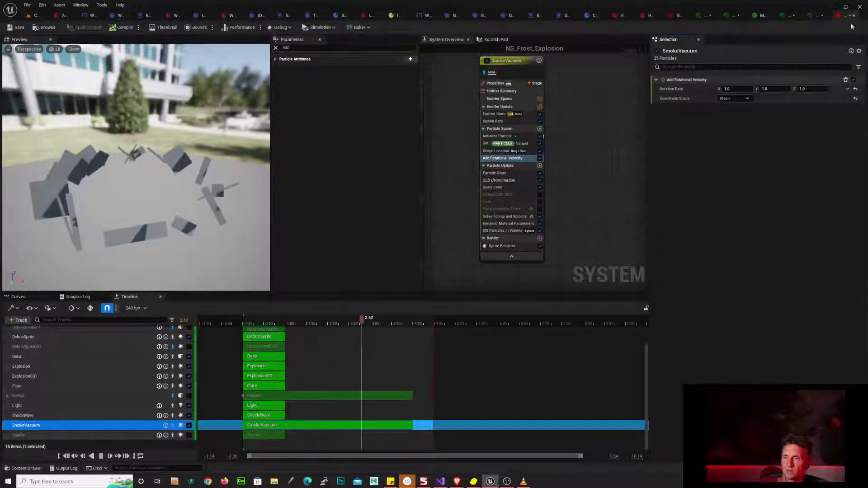
- Try a rotation rate of 100 on X, Y and Z in the Mesh coordinate space
click(736, 89)
text(0)
click(770, 90)
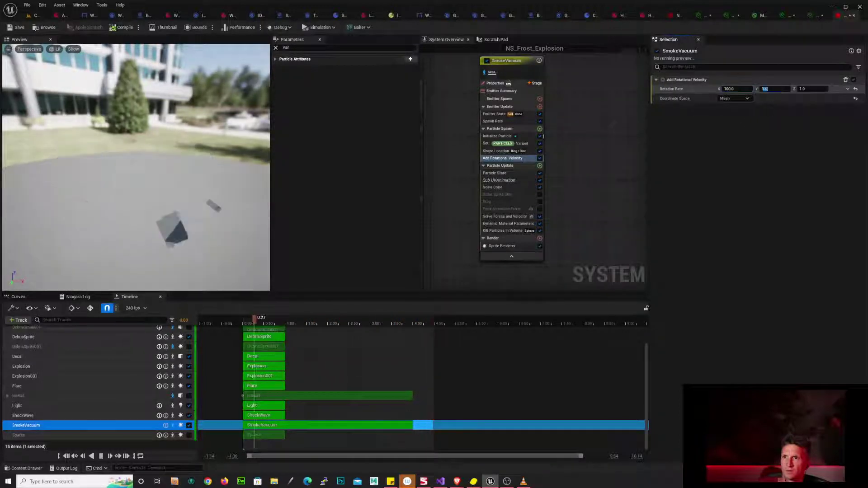
text(100)
click(815, 90)
text(100)
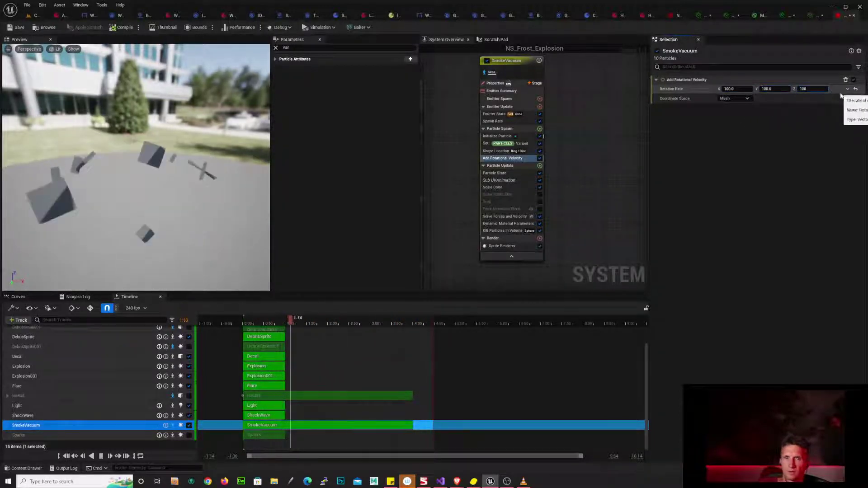
key(Return)
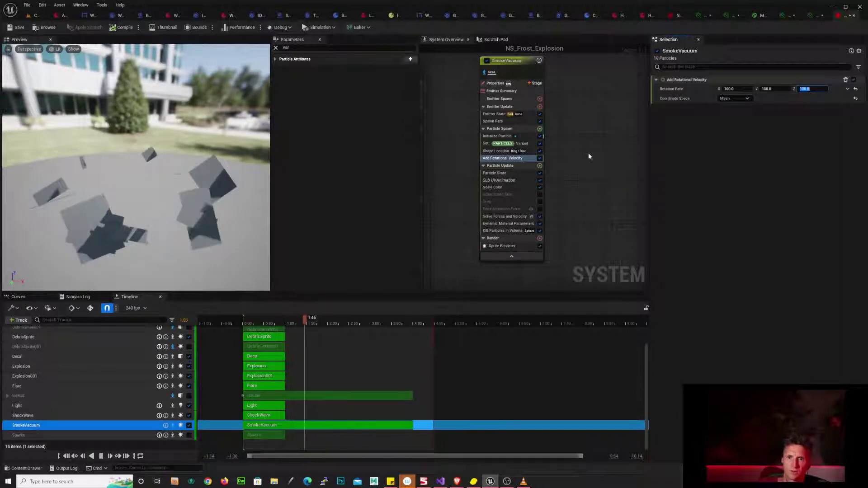
- Delete SmokeVacuum's Add Rotational Velocity module and add a Sprite Rotation Rate module to its Particle Update stage
click(523, 158)
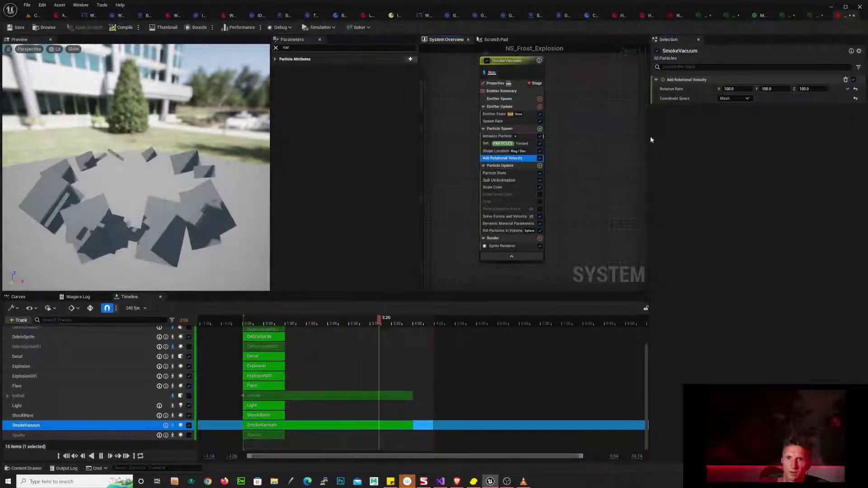
key(Delete)
click(540, 159)
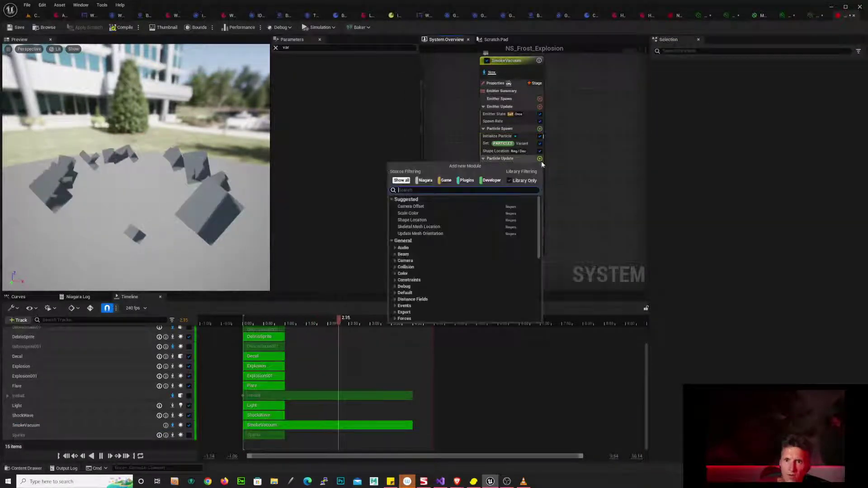
text(ro)
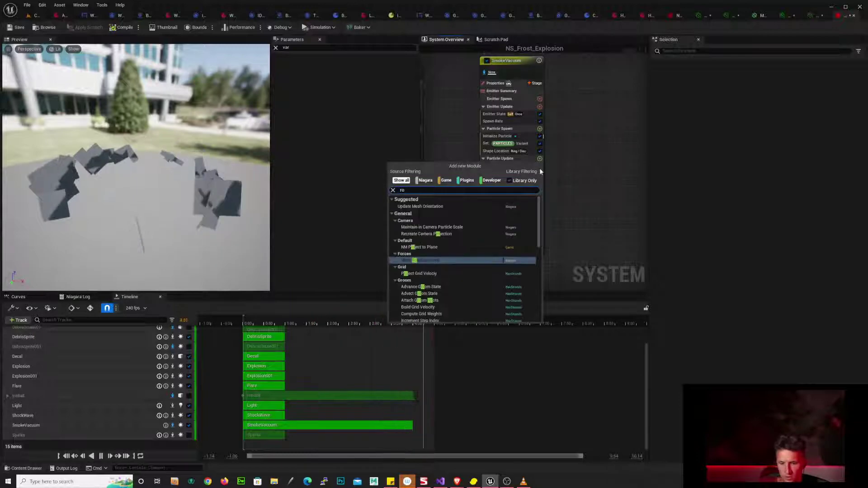
text(ta)
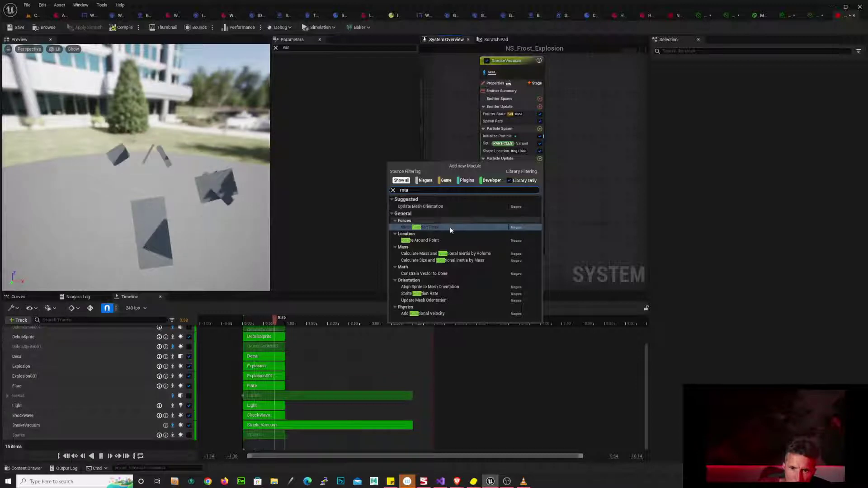
click(457, 293)
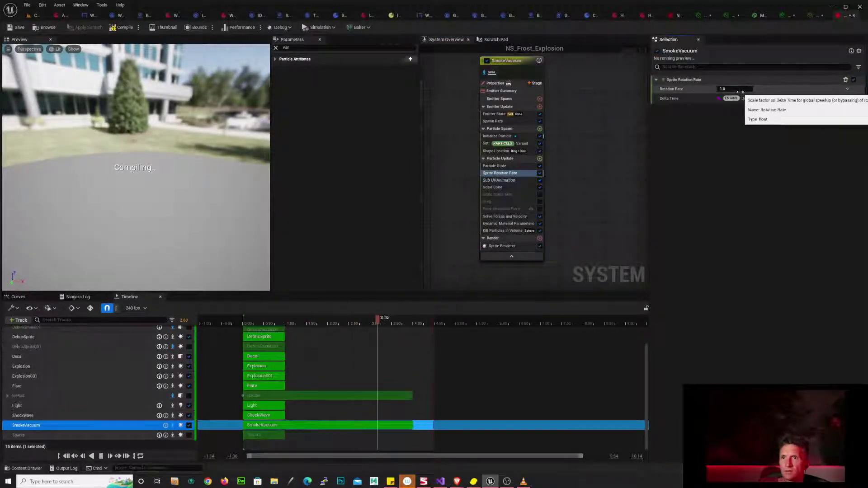
- Set the Sprite Rotation Rate module's rotation rate to 100
click(735, 88)
text(100)
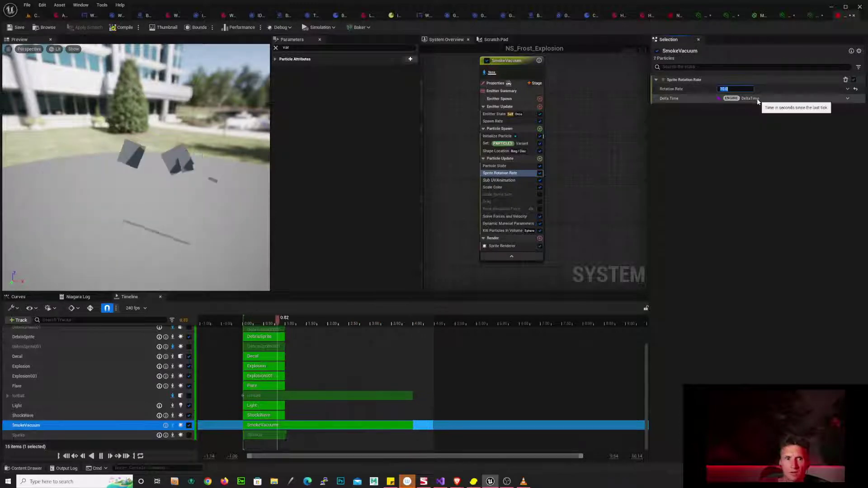
key(Return)
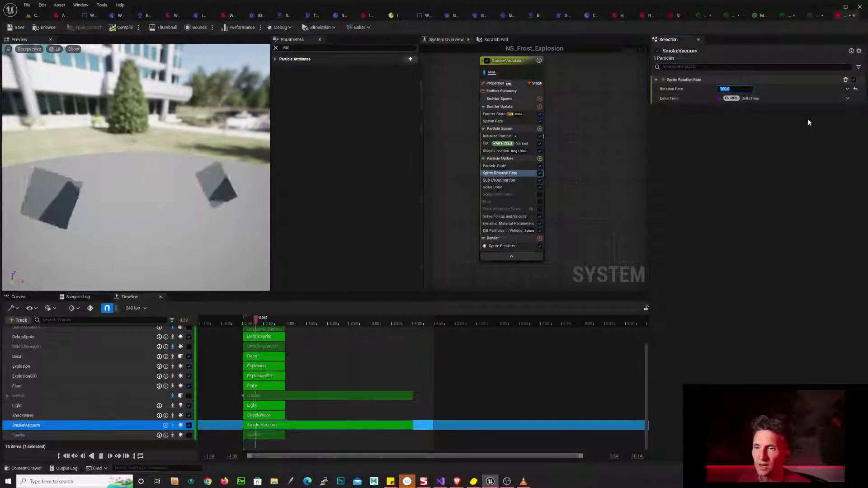
- Assign the MI_Flipbook_Pyro_PuffSmoke material to SmokeVacuum's Sprite Renderer and disable the Sprite Rotation Rate module
click(506, 246)
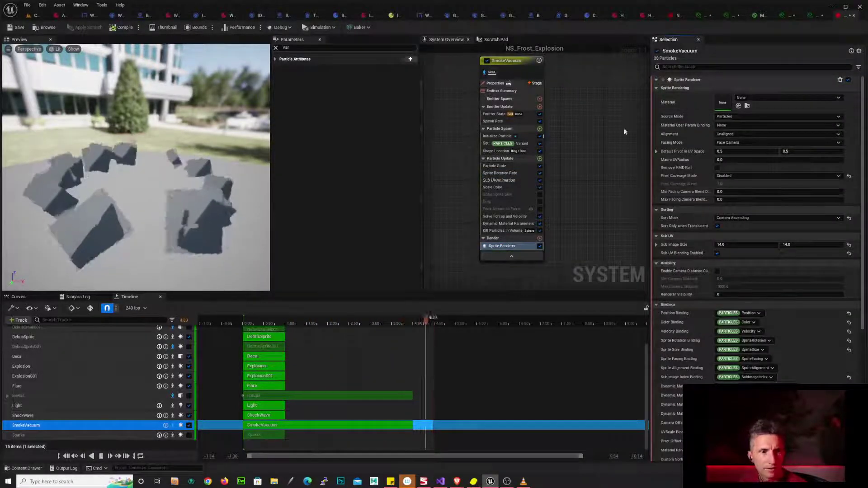
click(739, 106)
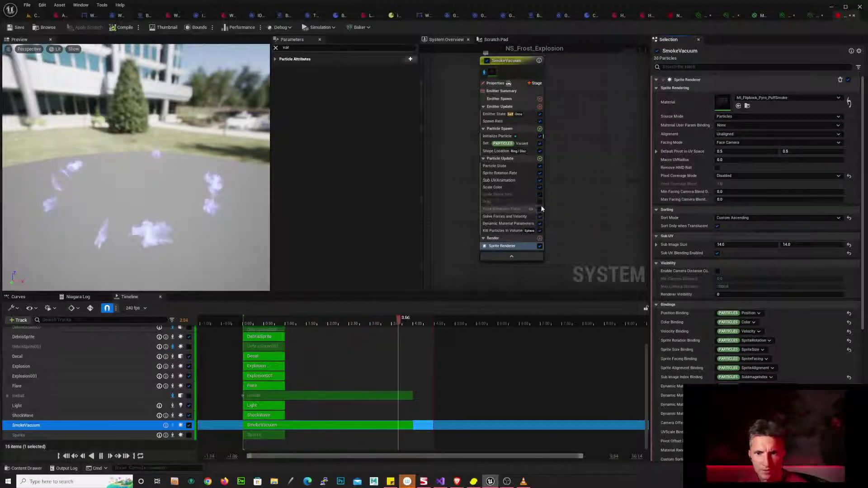
click(540, 174)
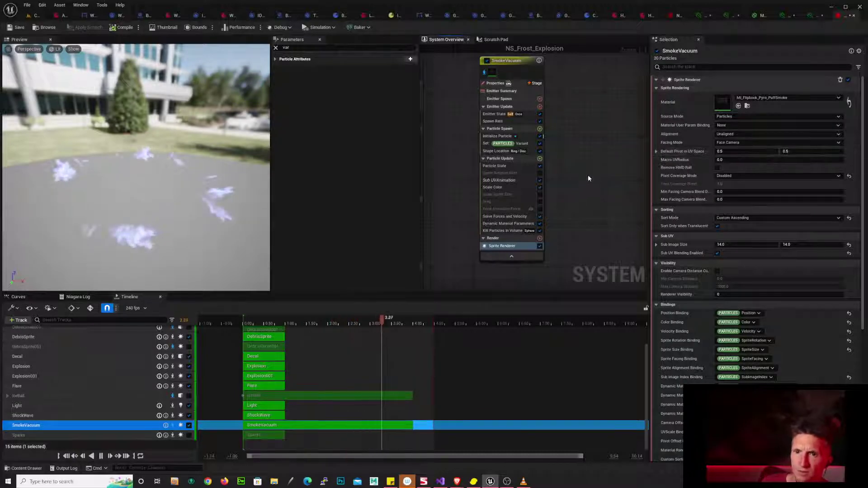
- Enable Mesh Scale in SmokeVacuum's Initialize Particle module
click(526, 143)
click(521, 136)
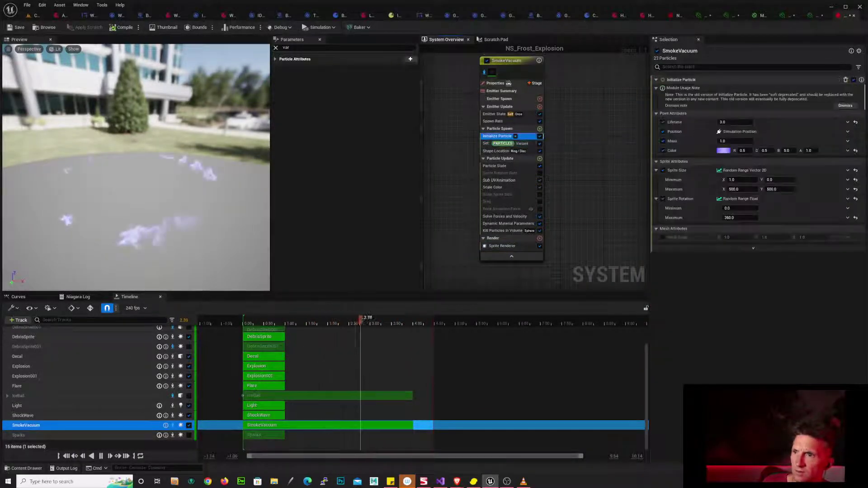
click(665, 240)
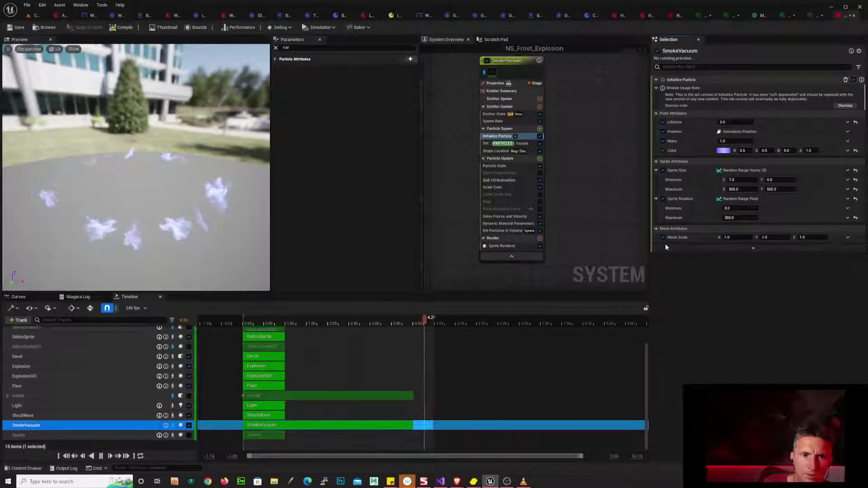
- Turn Sprite Rotation off and back on in Initialize Particle, comparing the smoke sprites from several angles in the preview
right_drag(181, 195, 204, 159)
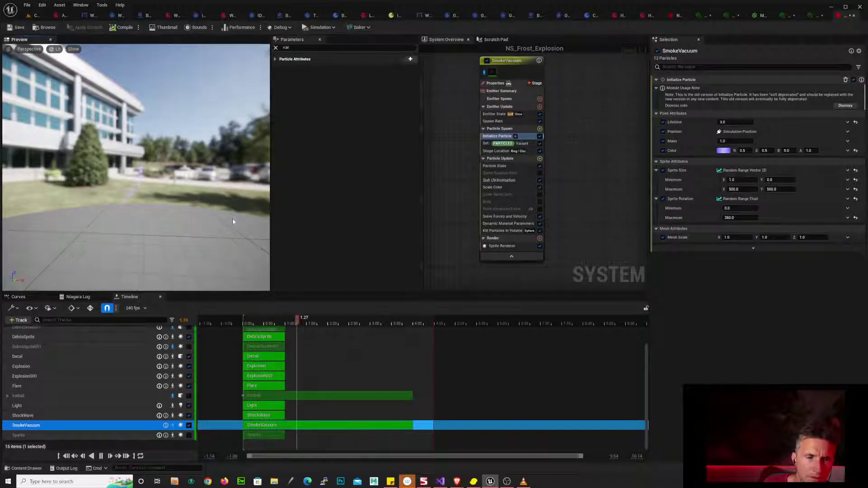
right_drag(232, 219, 188, 229)
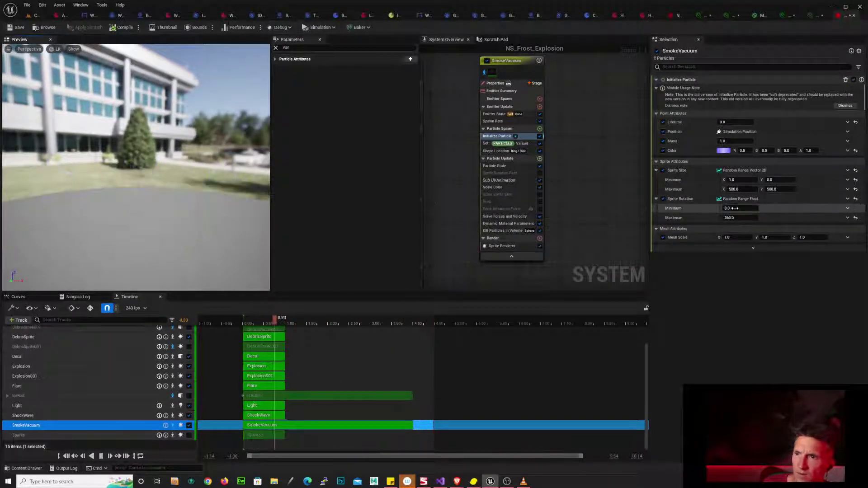
click(663, 199)
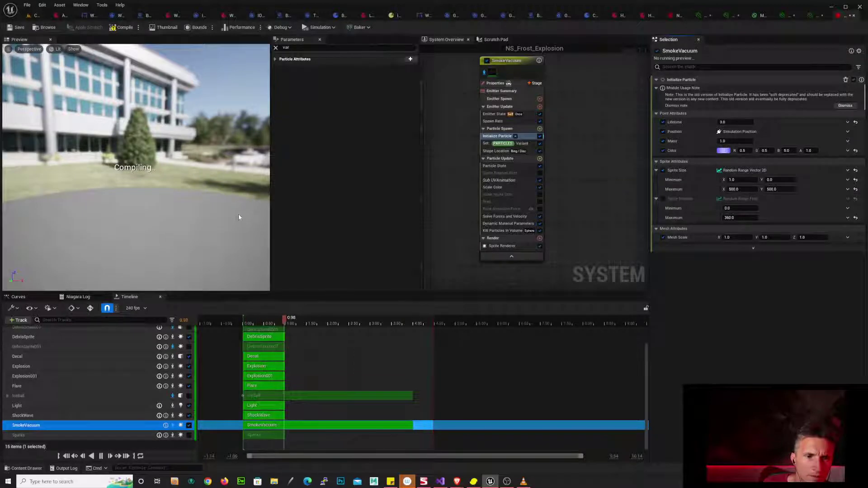
drag(219, 231, 197, 221)
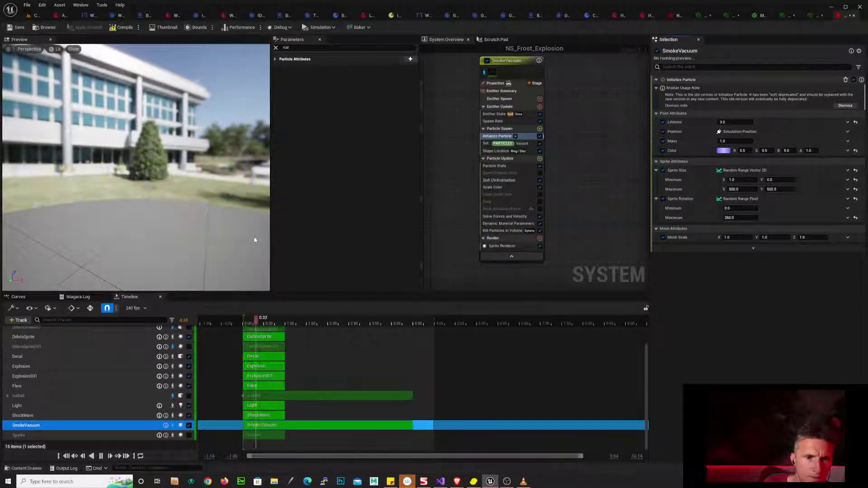
drag(245, 235, 384, 233)
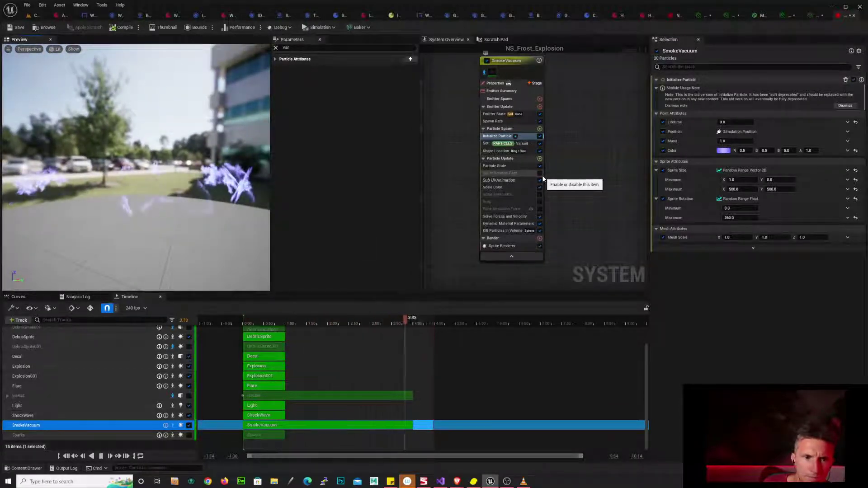
drag(208, 224, 264, 223)
mouse_move(127, 211)
mouse_down()
mouse_move(127, 204)
mouse_move(127, 211)
mouse_up()
scroll(159, 213, up, 3)
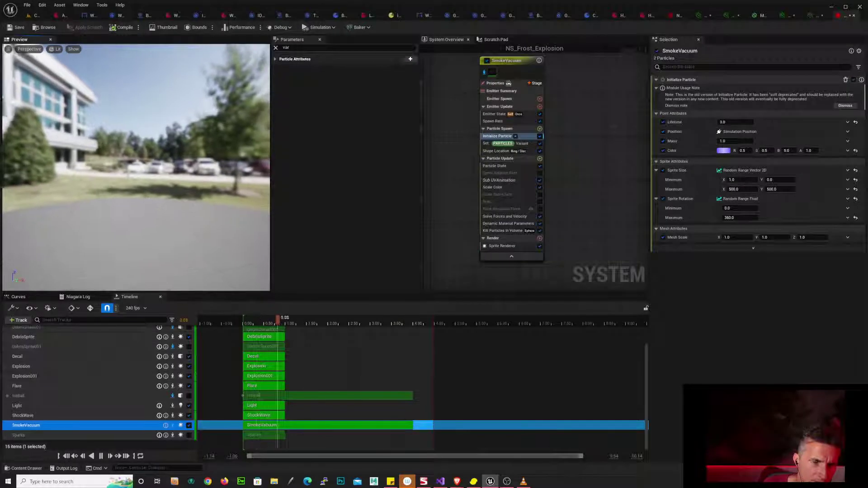
drag(183, 206, 199, 219)
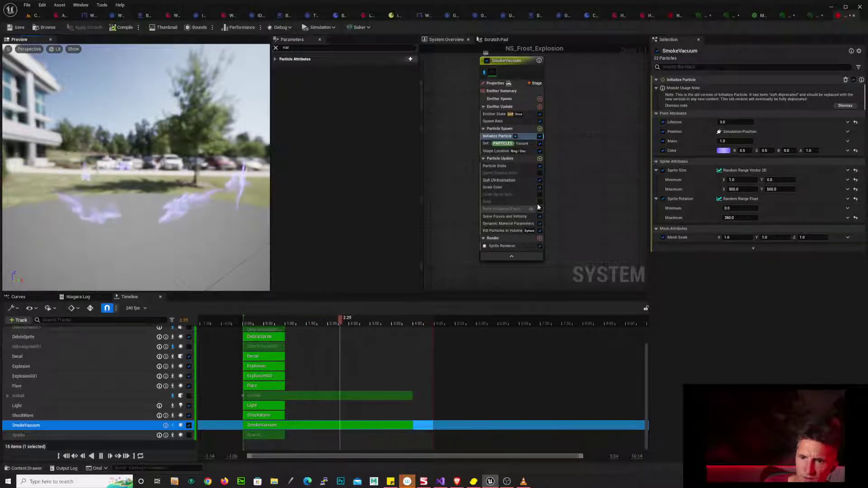
- Check the Scale Color and Sub UVAnimation curves, then enable the Scale Sprite Size module and open its settings
click(529, 187)
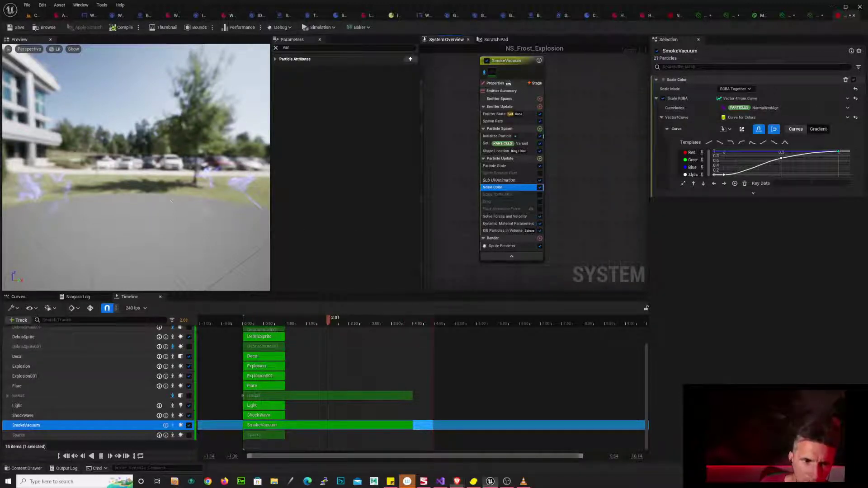
drag(171, 201, 194, 204)
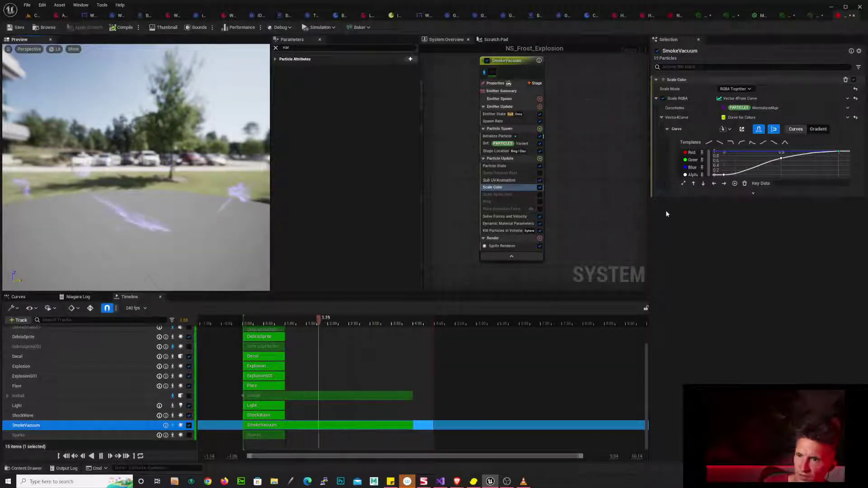
click(524, 183)
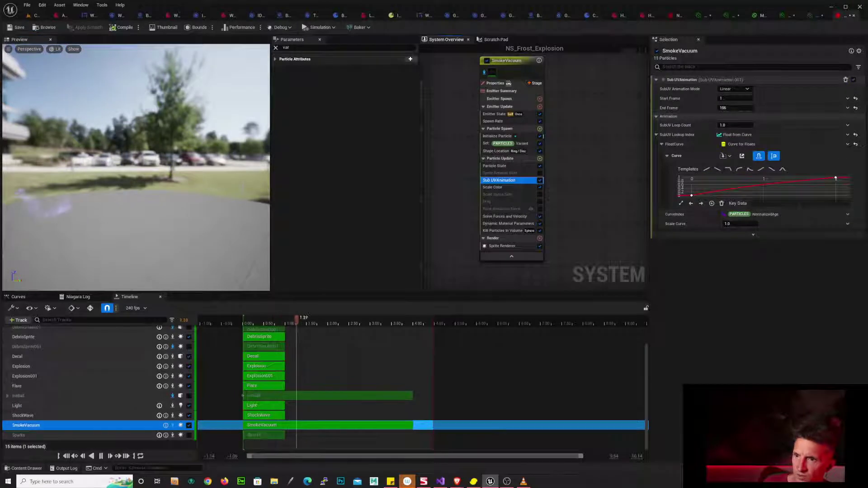
click(514, 187)
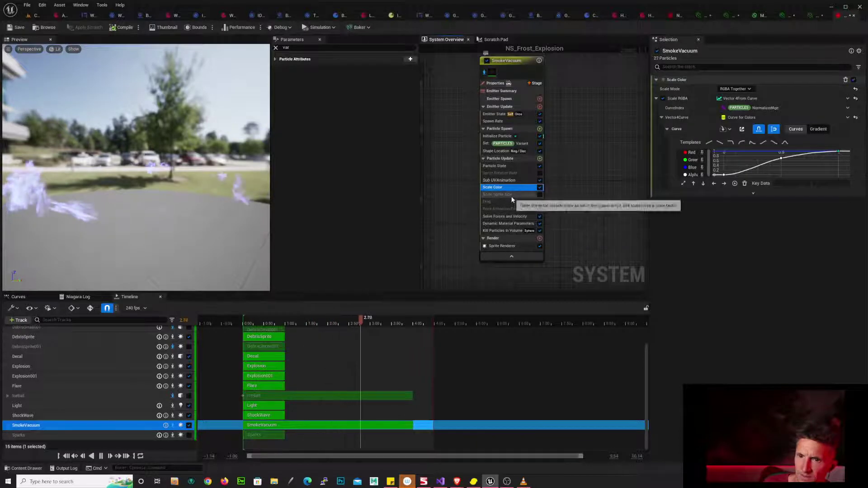
click(541, 195)
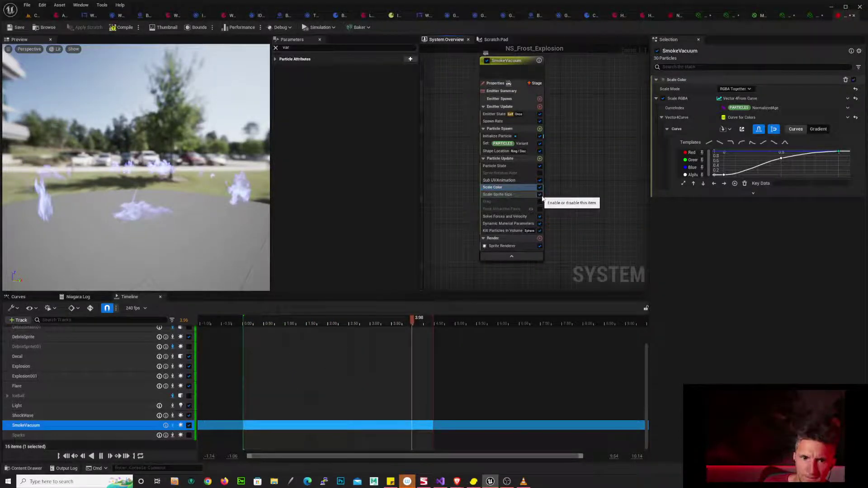
click(518, 196)
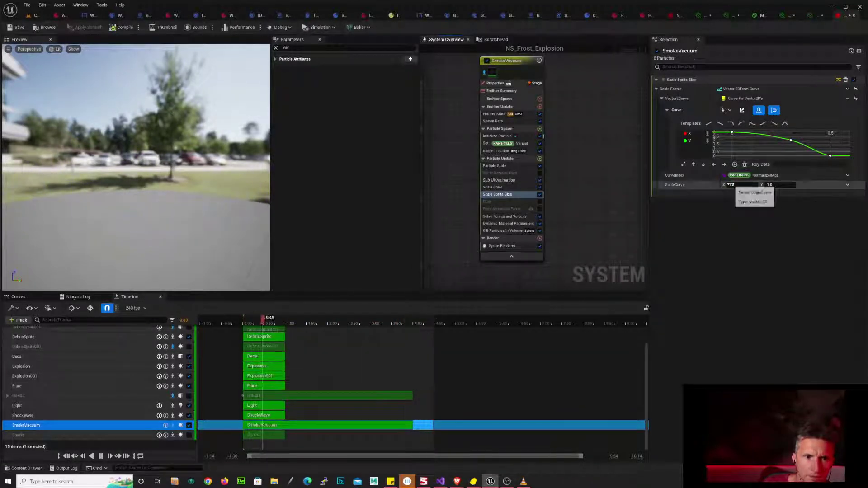
- Disable SmokeVacuum's Scale Sprite Size module and check the unscaled smoke sprites in the preview
click(540, 195)
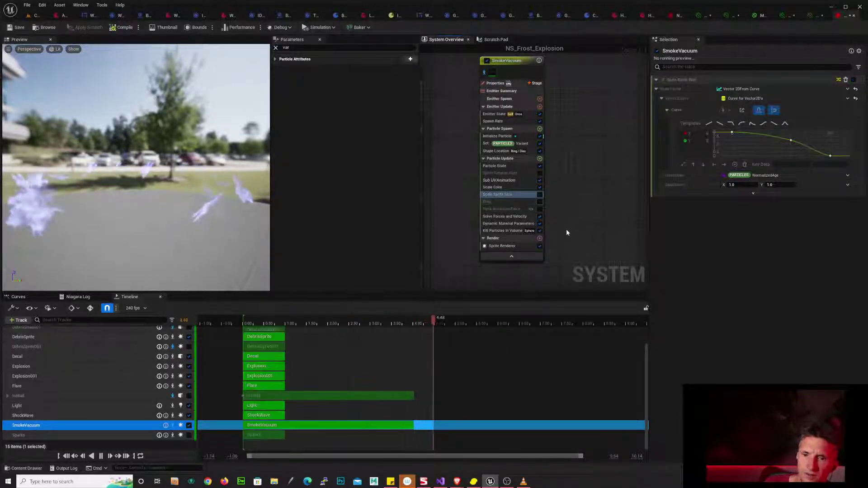
drag(182, 200, 242, 198)
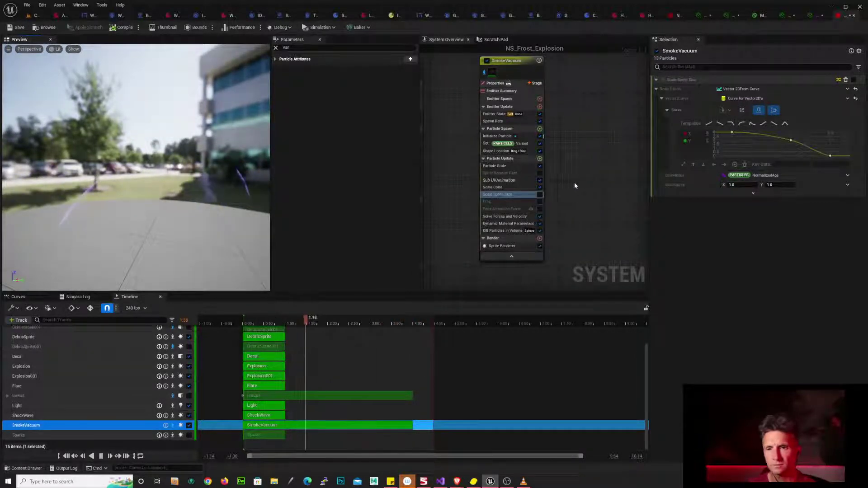
- Set SmokeVacuum's SpawnRate to 100 and enable its Point Attraction Force module
click(527, 122)
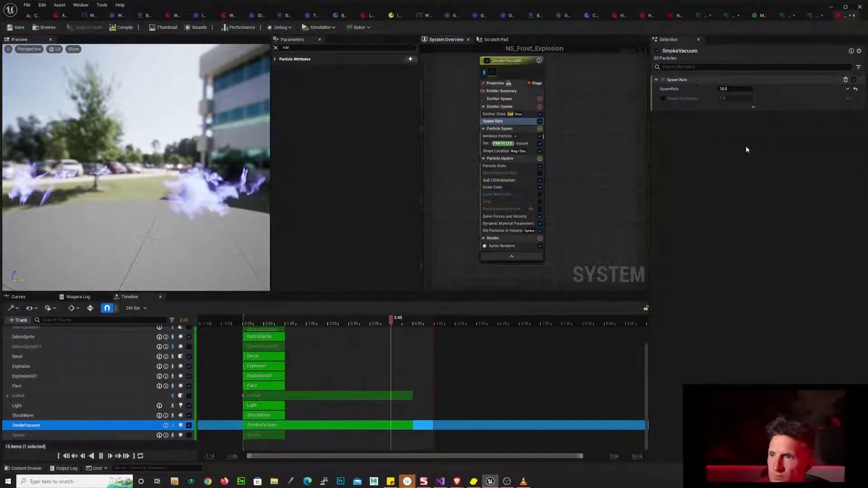
click(736, 89)
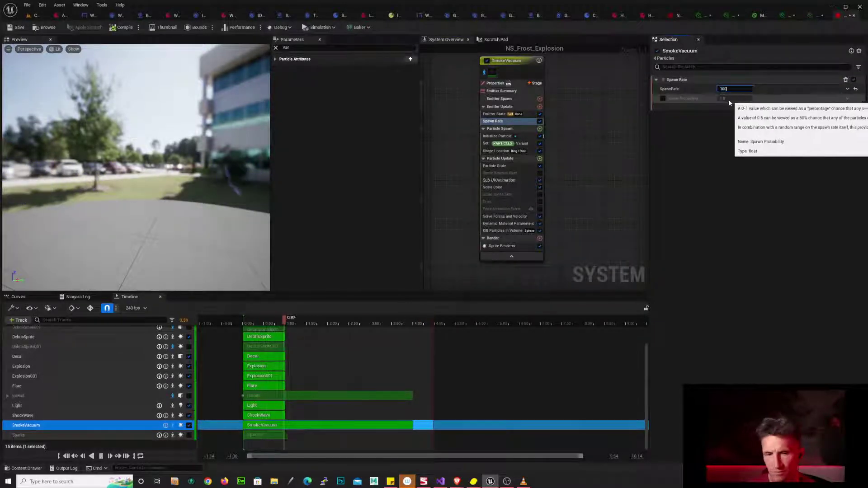
text(100)
key(Return)
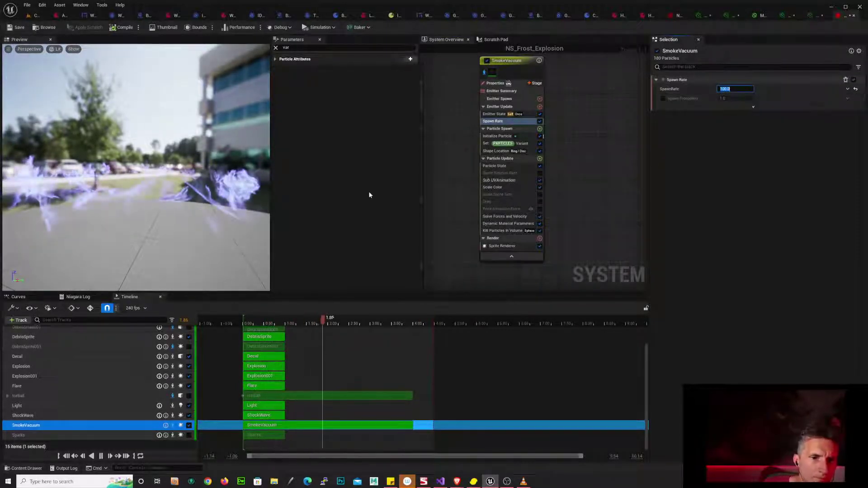
drag(180, 224, 195, 192)
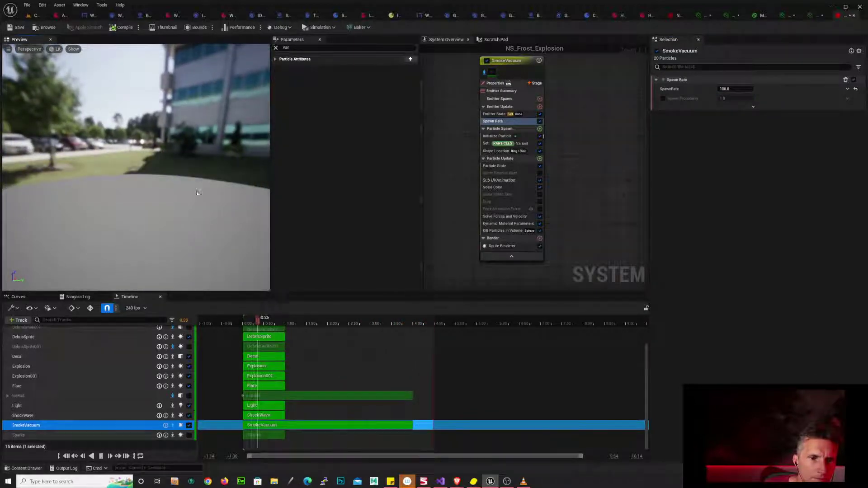
click(540, 209)
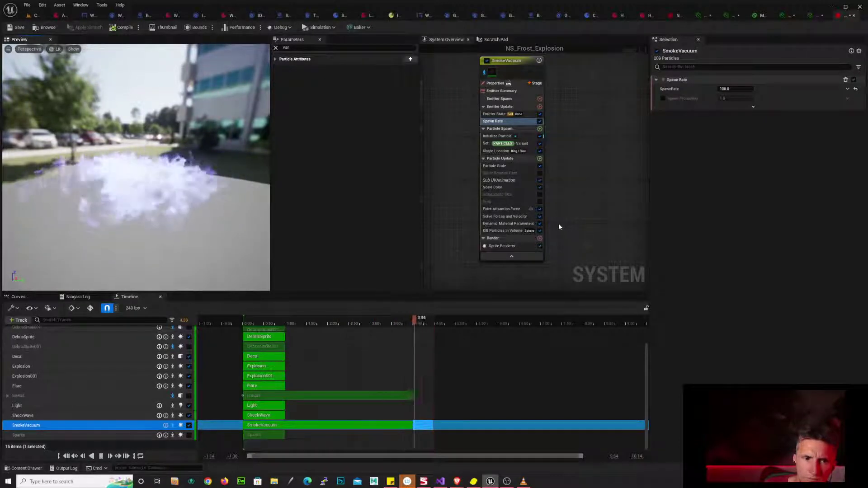
- Enable the Sprite Rotation Rate and Scale Sprite Size modules in the SmokeVacuum emitter
click(510, 231)
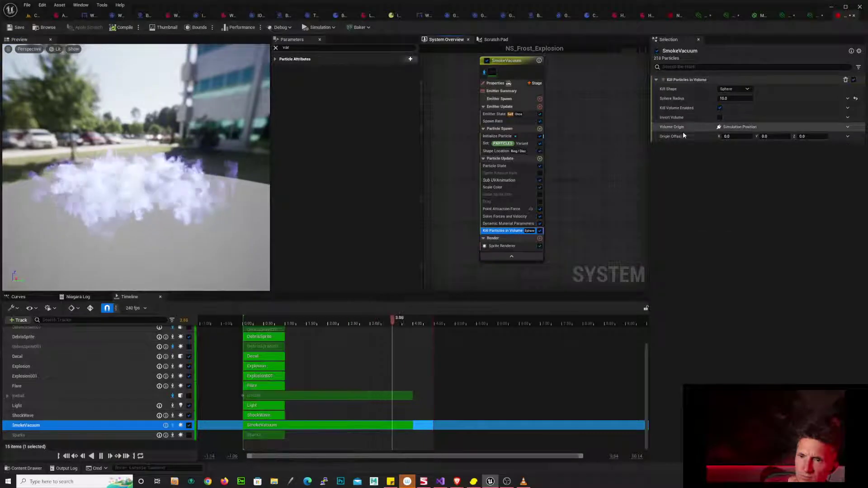
click(540, 194)
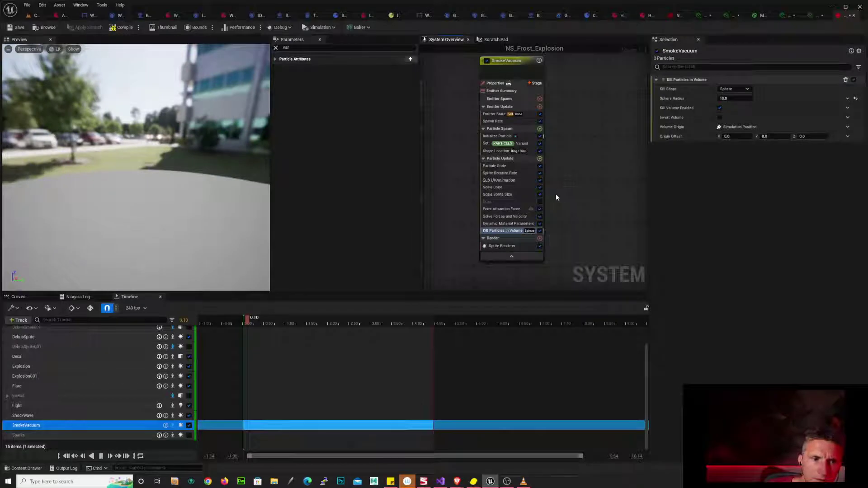
key(ctrl+z)
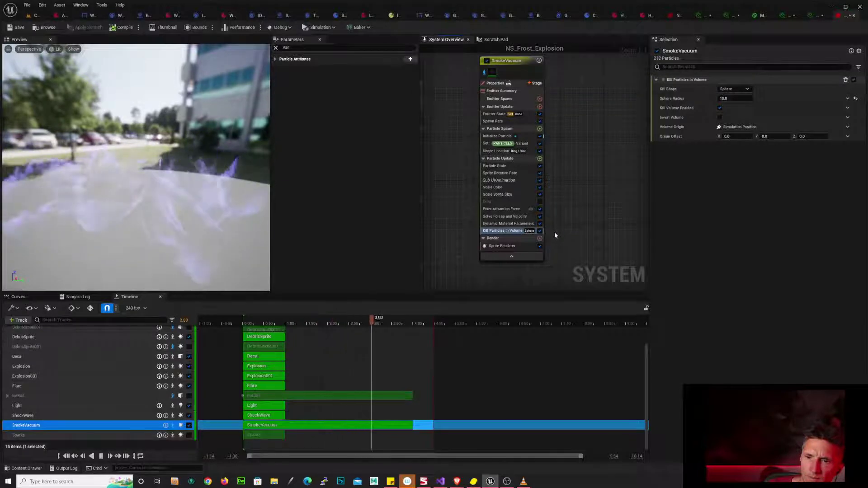
- Try sphere radii of 20 and 30 for SmokeVacuum's Kill Particles in Volume module, and settle on 100
click(515, 223)
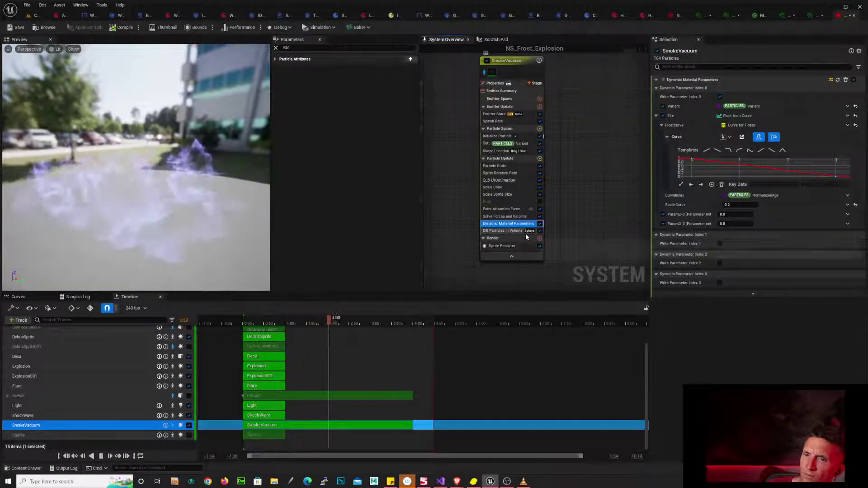
click(507, 231)
click(739, 97)
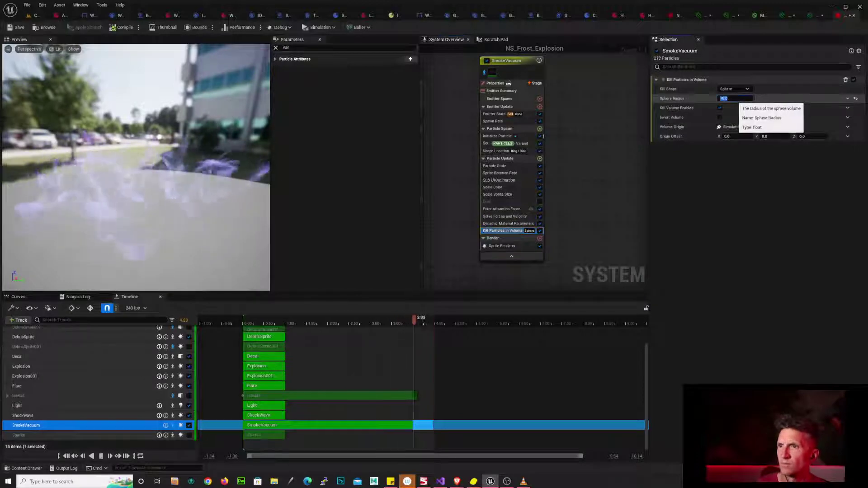
text(20)
key(Return)
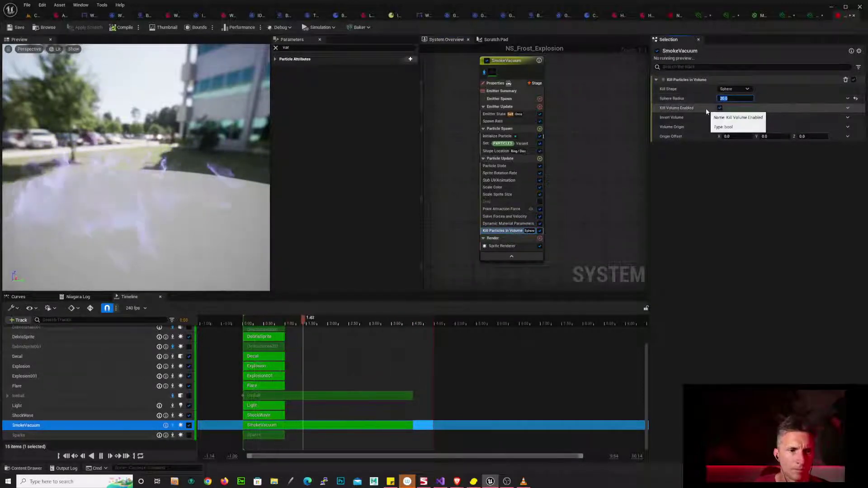
text(30)
key(Return)
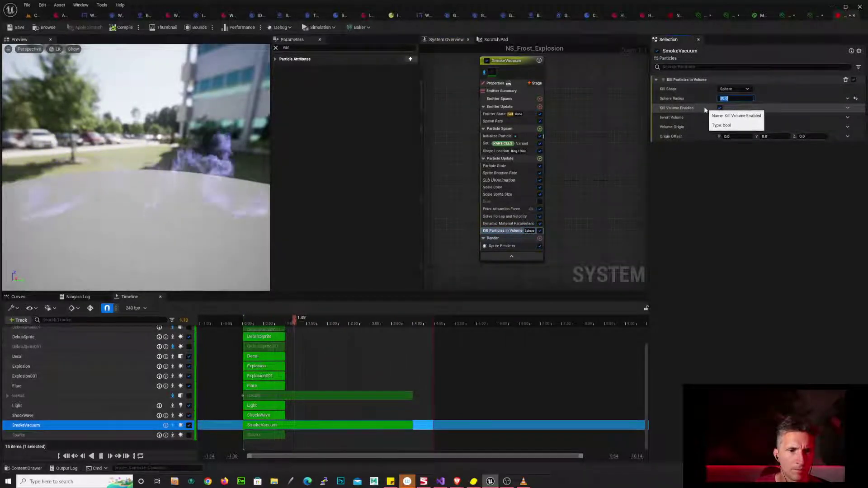
text(100)
key(Return)
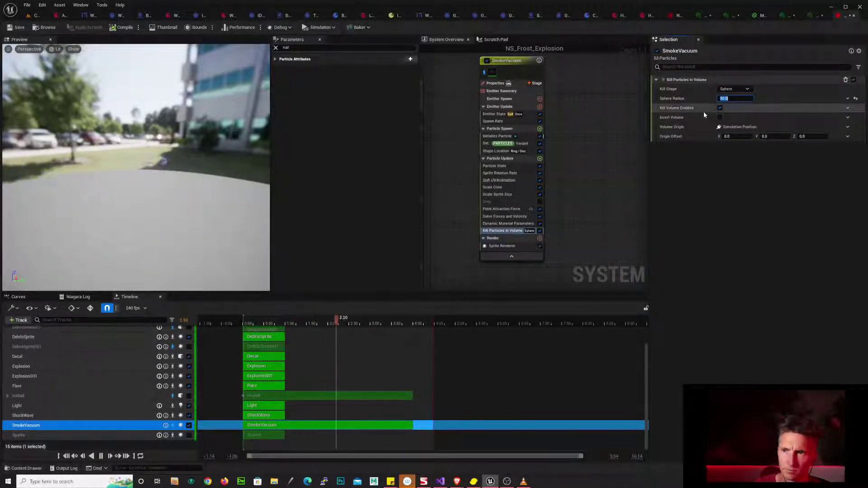
text(100)
key(Return)
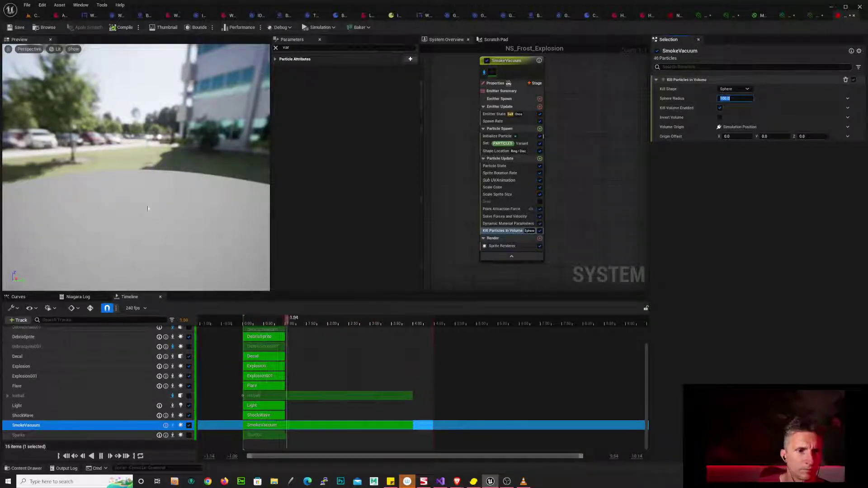
- Enable the IceBall emitter and open the settings of SmokeVacuum's Scale Color module
mouse_move(149, 209)
mouse_down()
mouse_move(208, 209)
mouse_move(165, 208)
mouse_up()
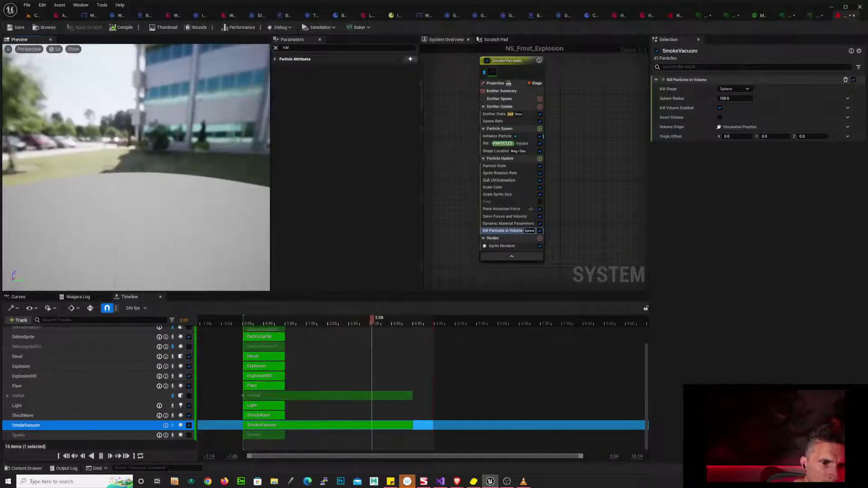
drag(242, 228, 241, 214)
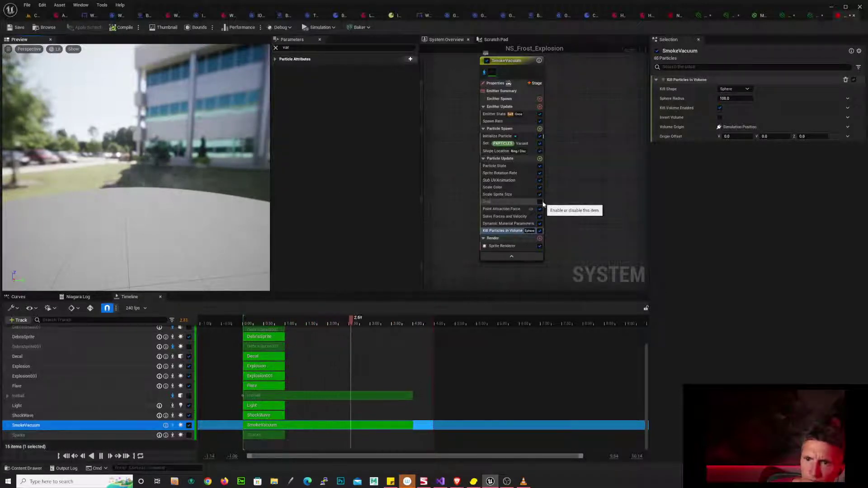
right_drag(448, 180, 522, 166)
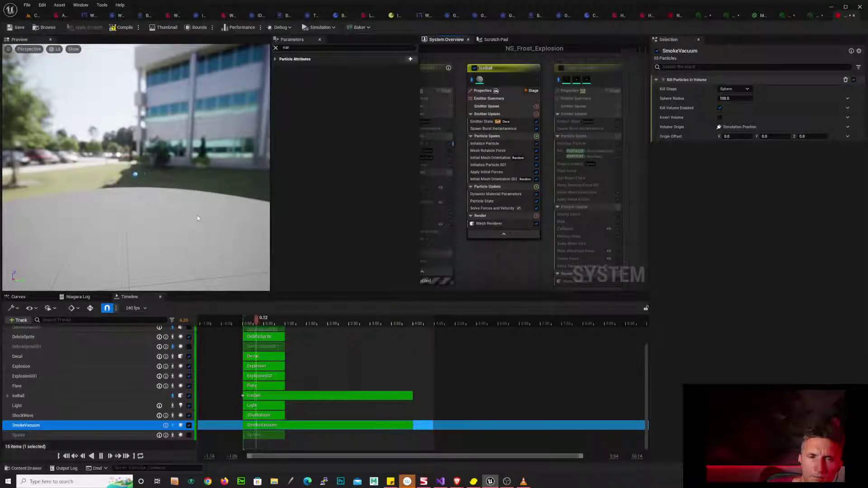
mouse_move(197, 218)
mouse_down()
mouse_move(247, 220)
mouse_move(180, 219)
mouse_move(202, 219)
mouse_up()
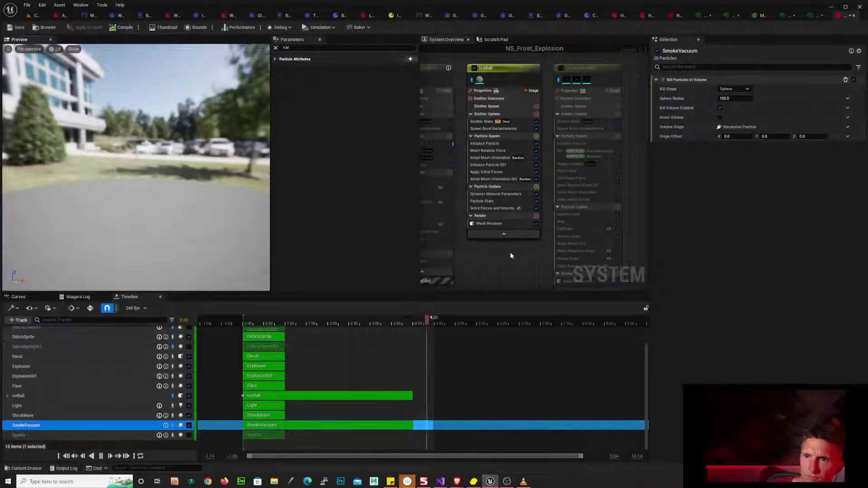
right_drag(511, 252, 425, 231)
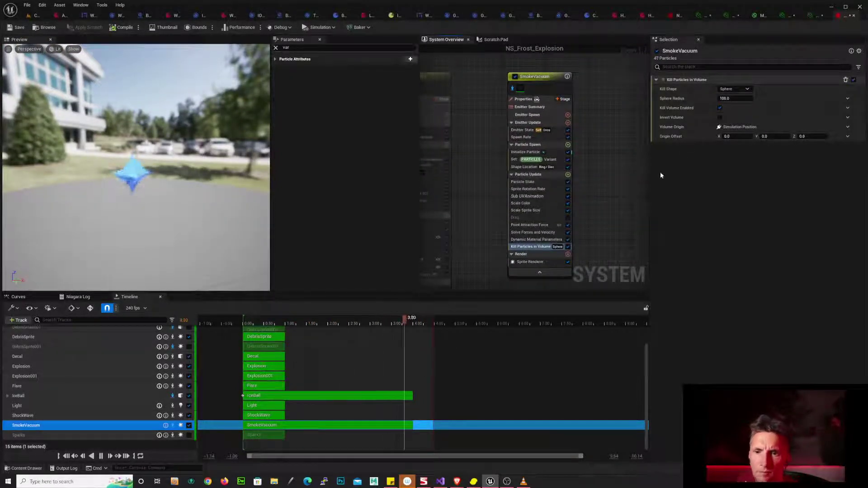
drag(555, 208, 553, 208)
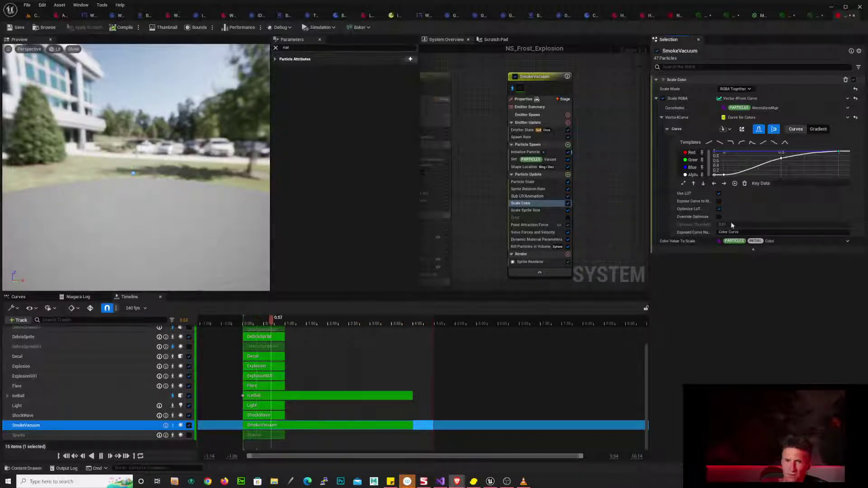
- Enable the DebrisSprite001 emitter and scrub the timeline to about 0.76 to inspect the combined effect
drag(158, 181, 238, 202)
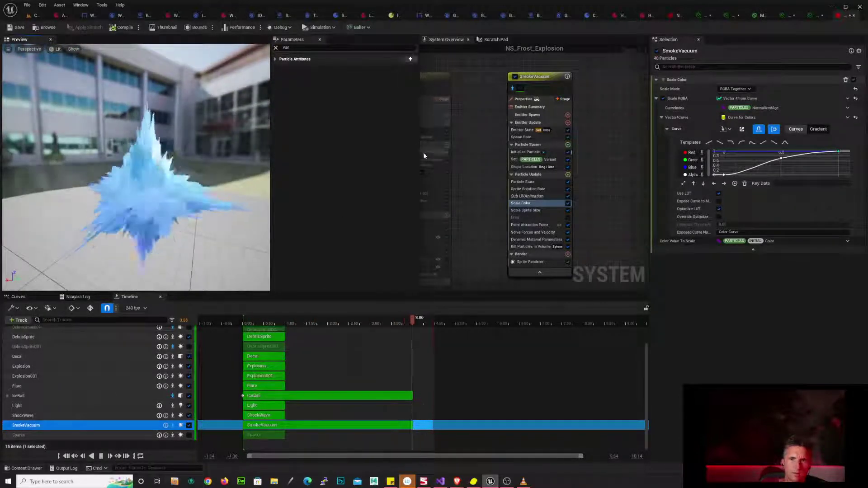
right_drag(483, 144, 649, 141)
right_drag(464, 64, 570, 68)
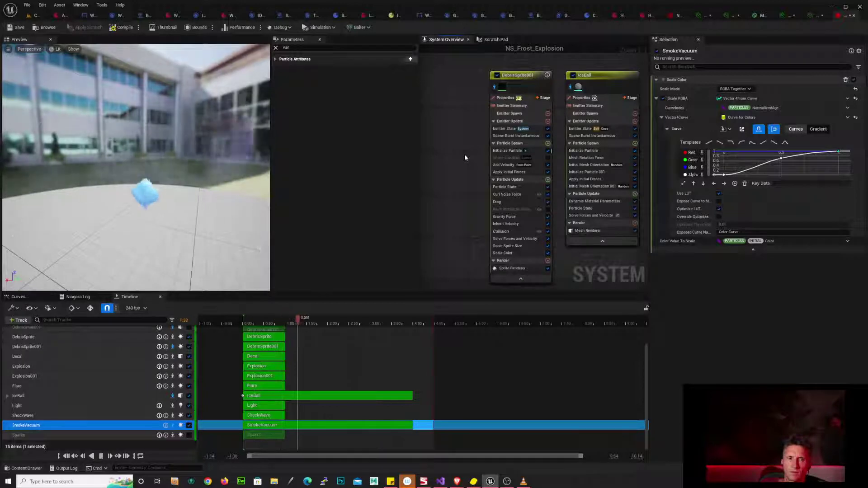
drag(190, 213, 207, 204)
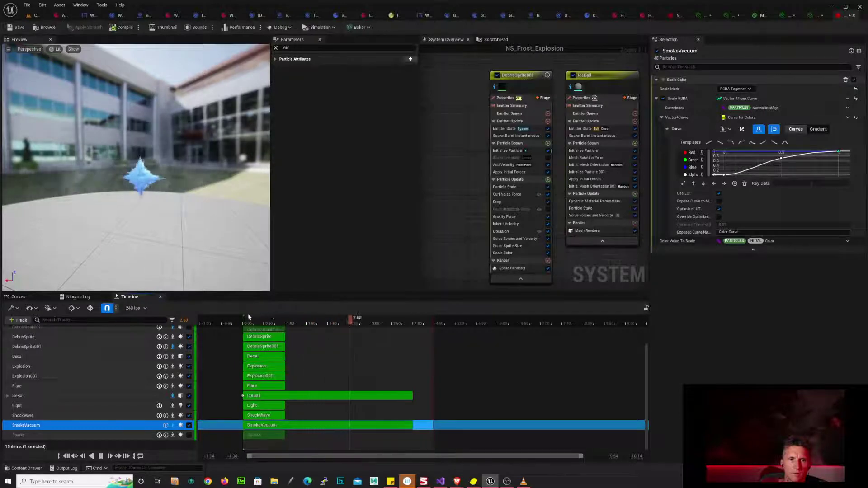
drag(247, 316, 279, 313)
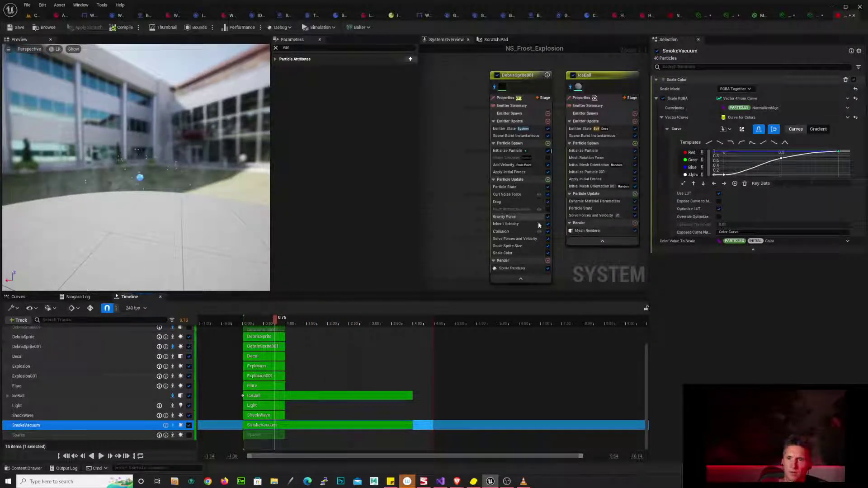
- Turn off Sprite Rotation in SmokeVacuum's Initialize Particle module and disable its Sprite Rotation Rate module
key(f)
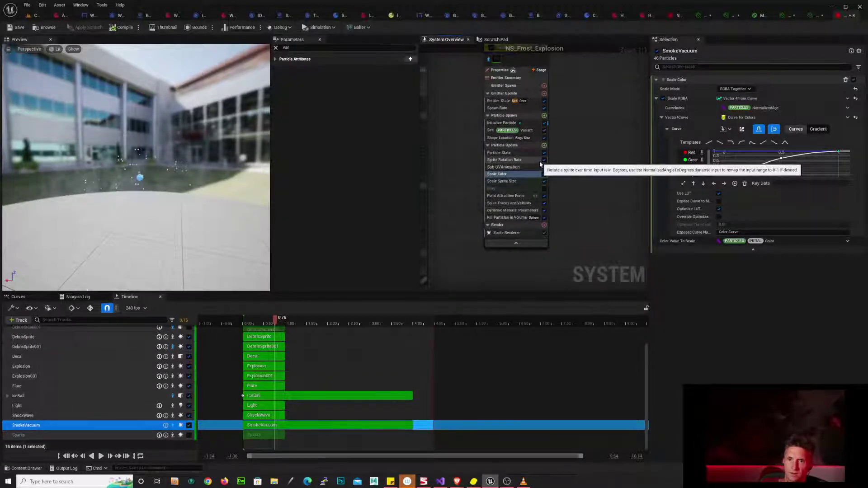
click(530, 123)
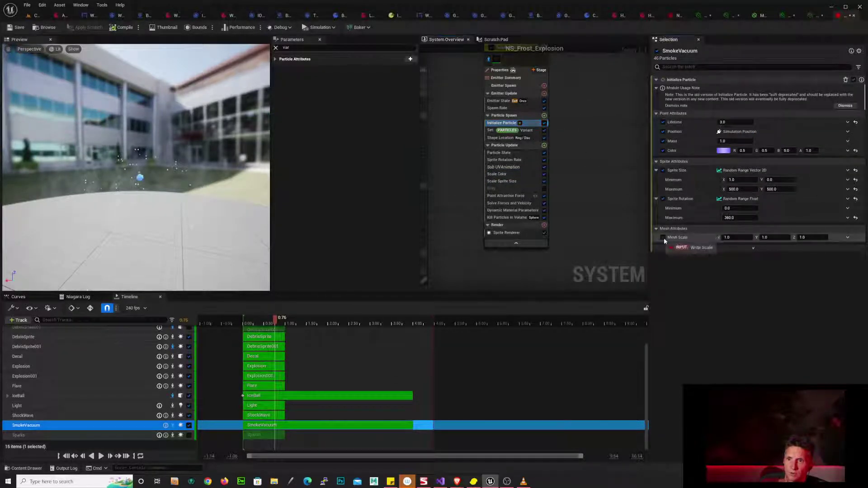
click(664, 238)
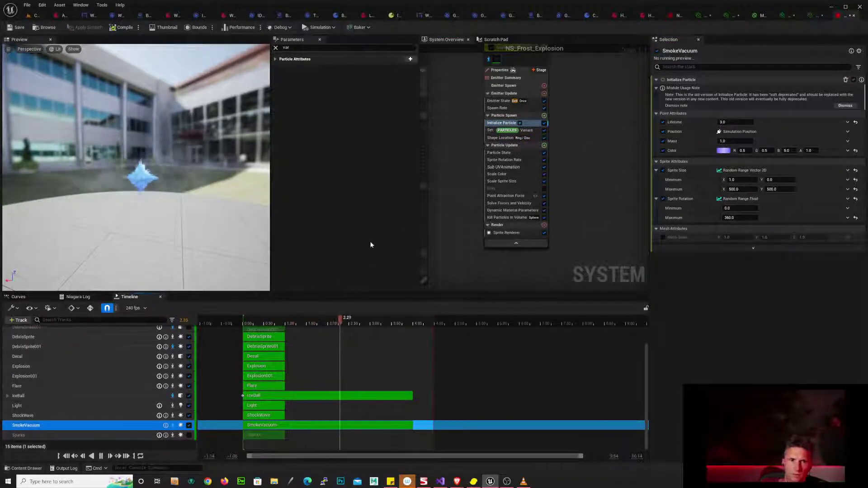
click(663, 199)
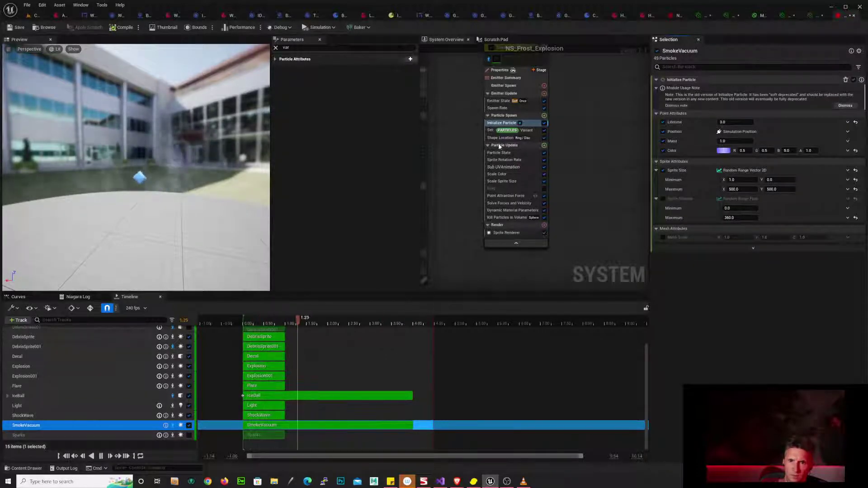
click(544, 160)
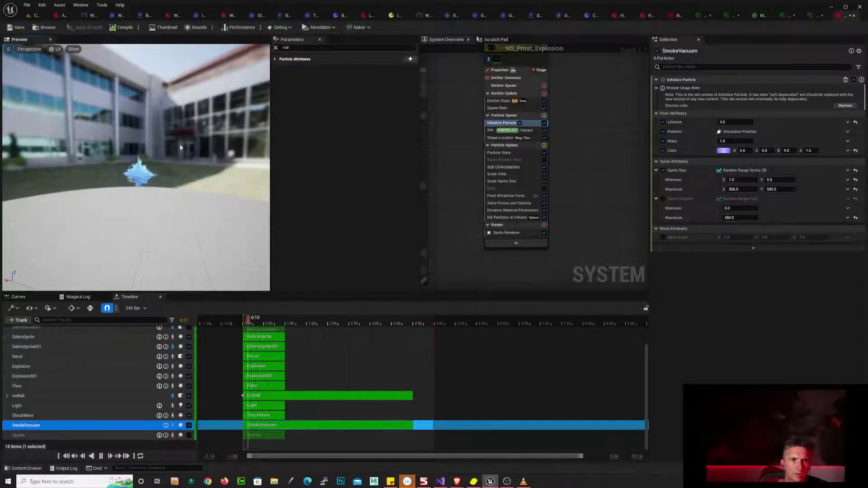
drag(180, 148, 182, 172)
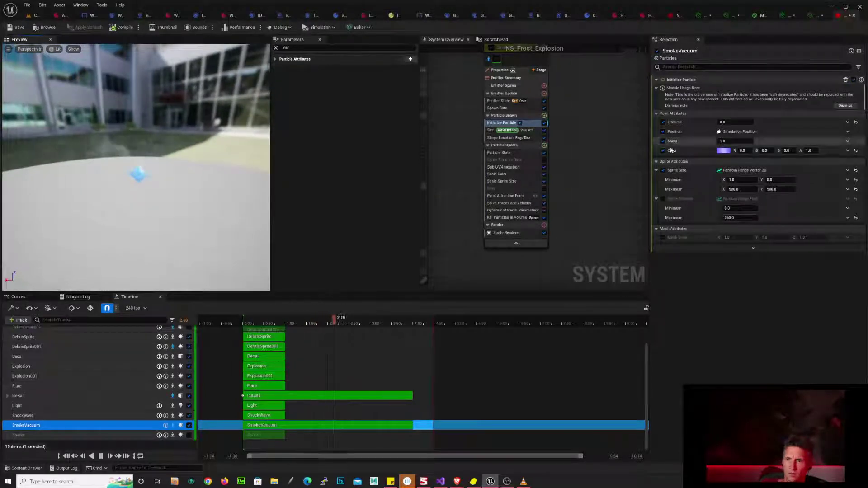
- Add an empty material parameter binding to SmokeVacuum's Sprite Renderer and look through the available material parameters
click(509, 232)
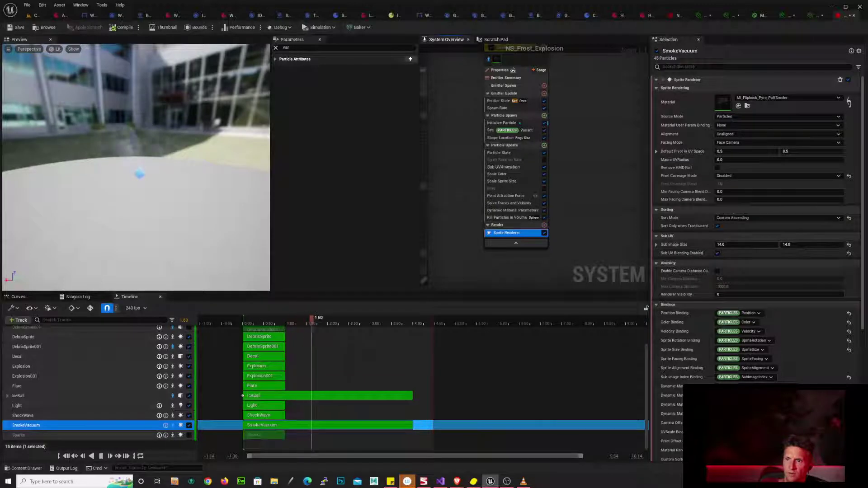
scroll(864, 270, down, 8)
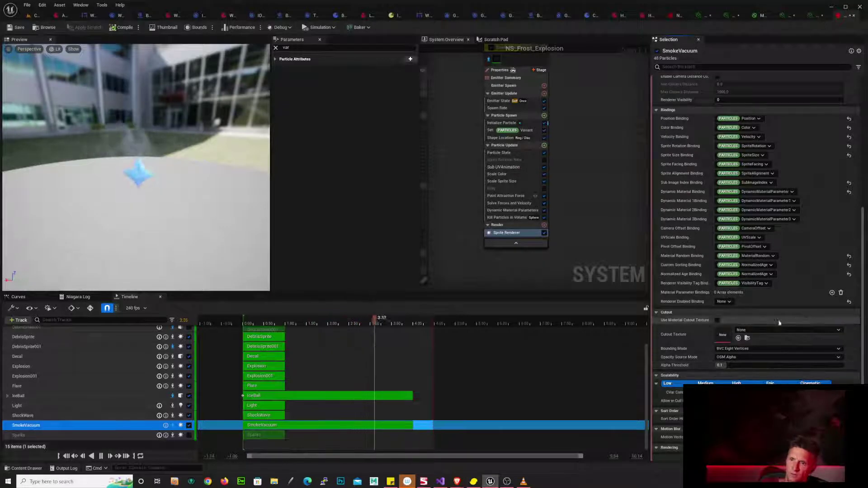
mouse_move(581, 173)
right_down()
mouse_move(588, 195)
mouse_move(586, 160)
right_up()
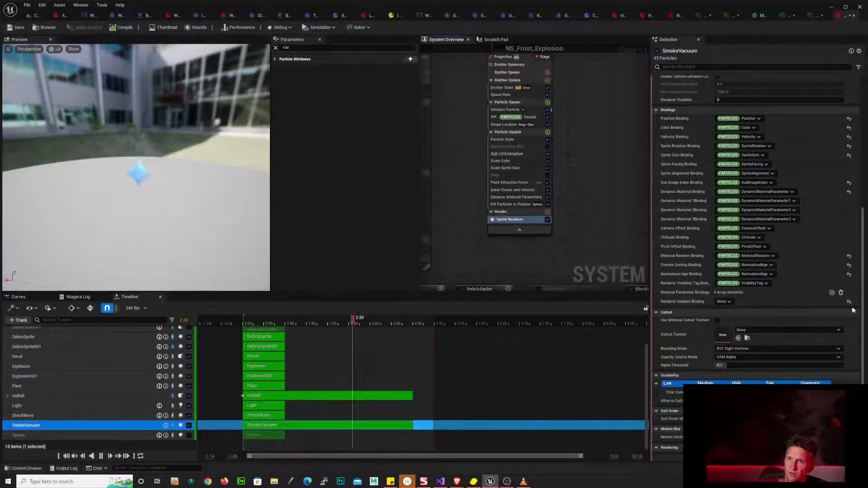
click(832, 292)
click(777, 312)
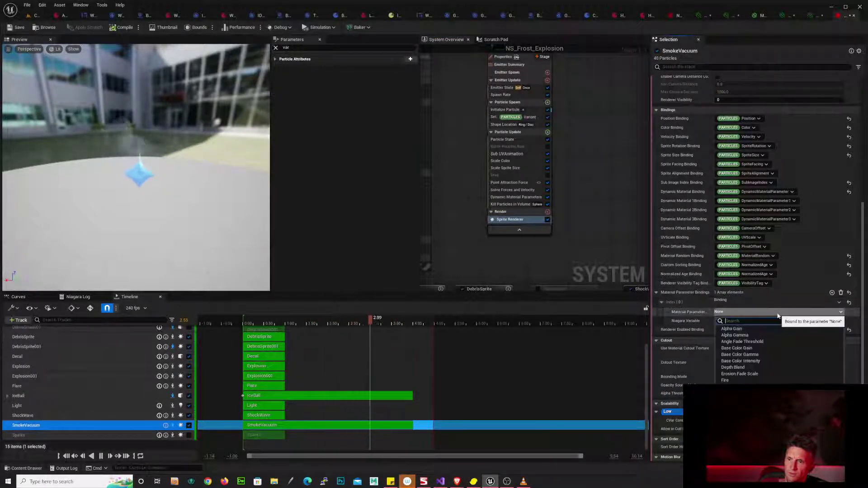
click(601, 229)
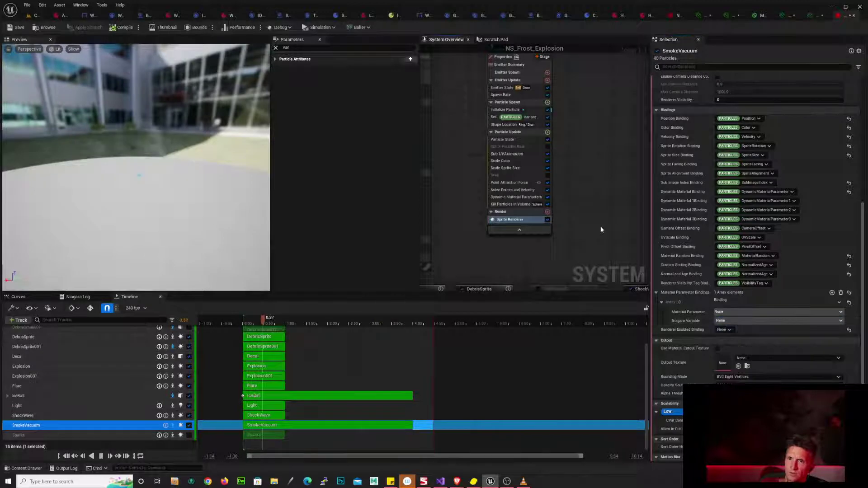
- Copy the Sprite Renderer of the Explosion001 emitter, which already has the Variant material parameter binding
right_drag(598, 171, 616, 194)
scroll(616, 194, down, 1)
scroll(616, 194, down, 3)
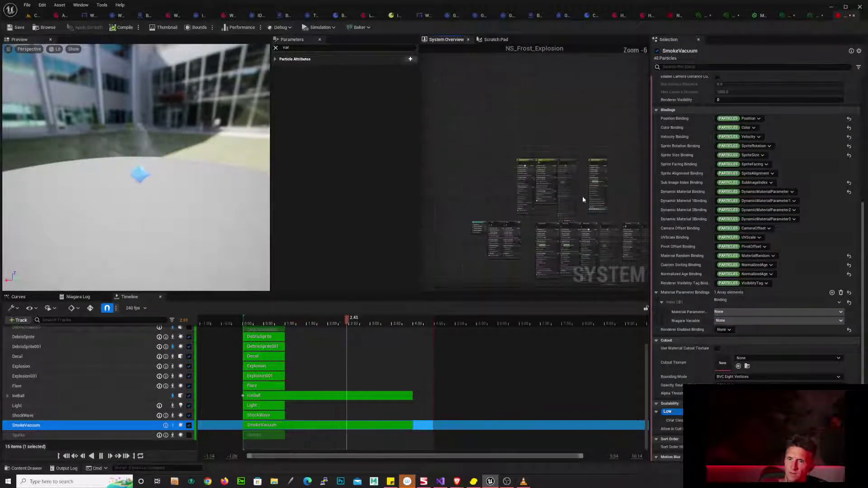
scroll(635, 208, up, 6)
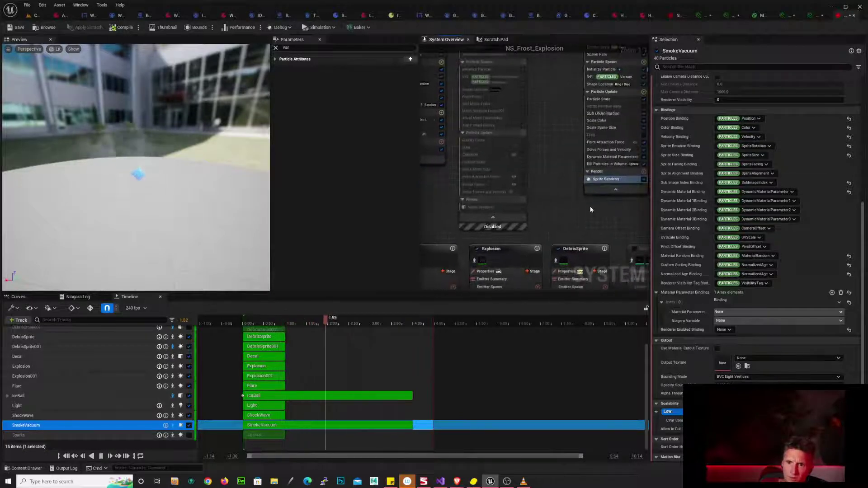
right_drag(558, 205, 581, 184)
right_drag(642, 165, 659, 155)
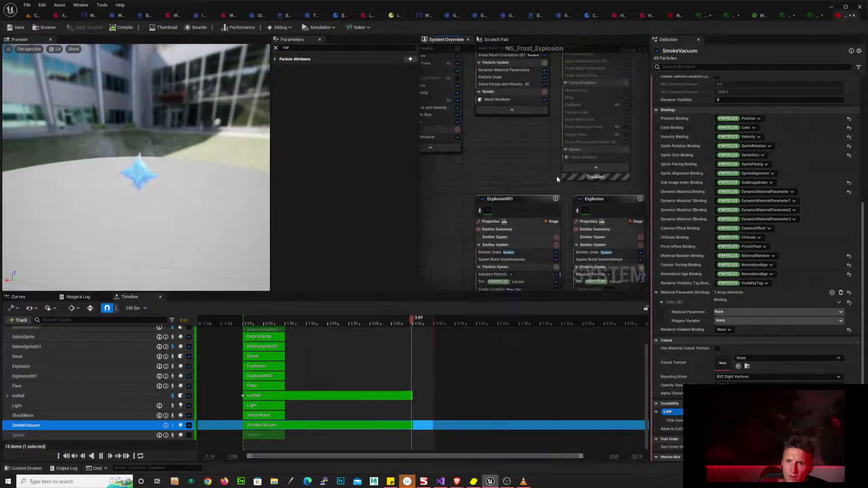
right_drag(511, 175, 521, 129)
right_drag(459, 236, 444, 123)
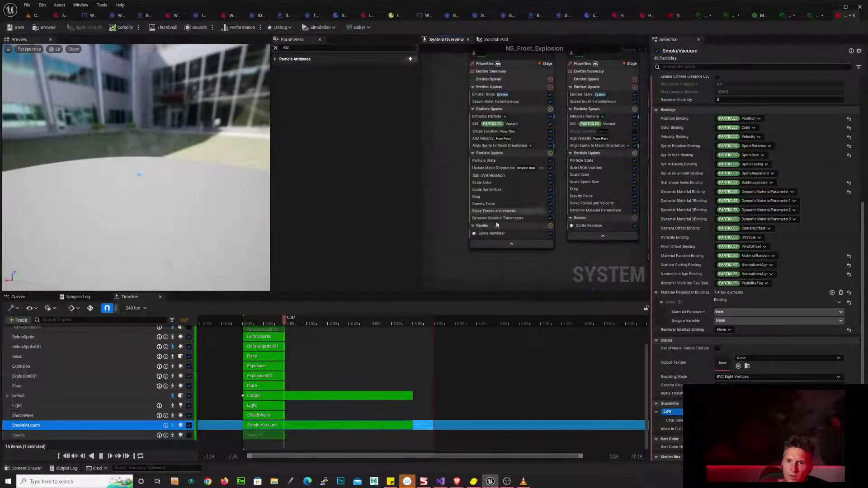
click(521, 234)
right_click(526, 238)
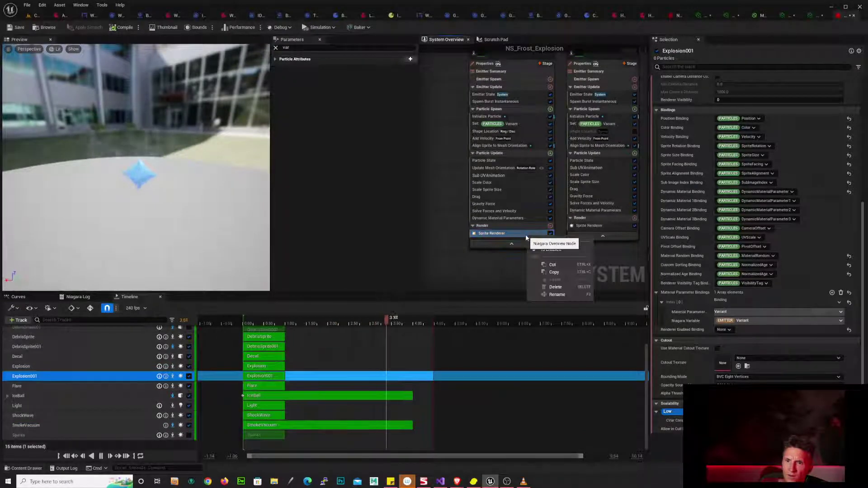
click(551, 249)
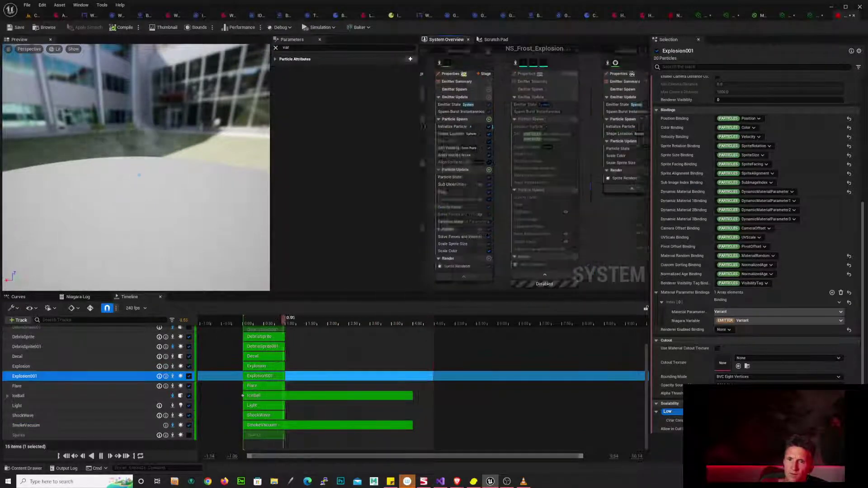
- Paste the copied Sprite Renderer into the Render group of the SmokeVacuum emitter
right_drag(562, 108, 537, 229)
right_drag(535, 116, 634, 247)
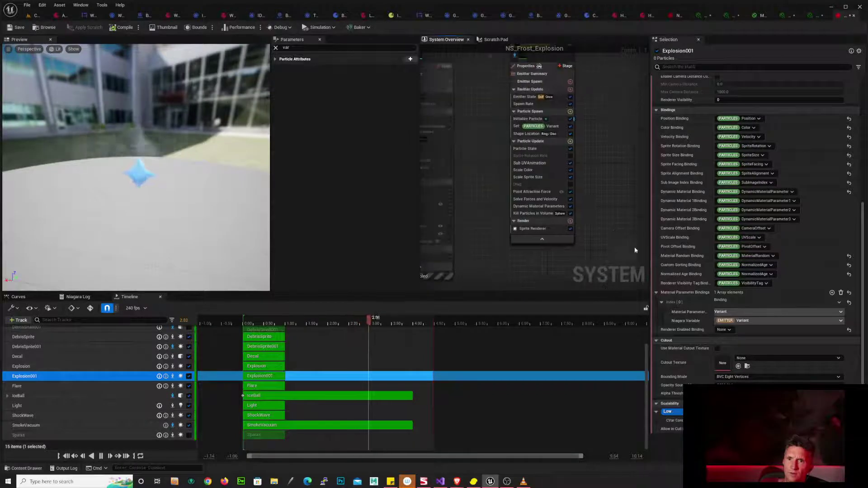
right_drag(615, 125, 556, 181)
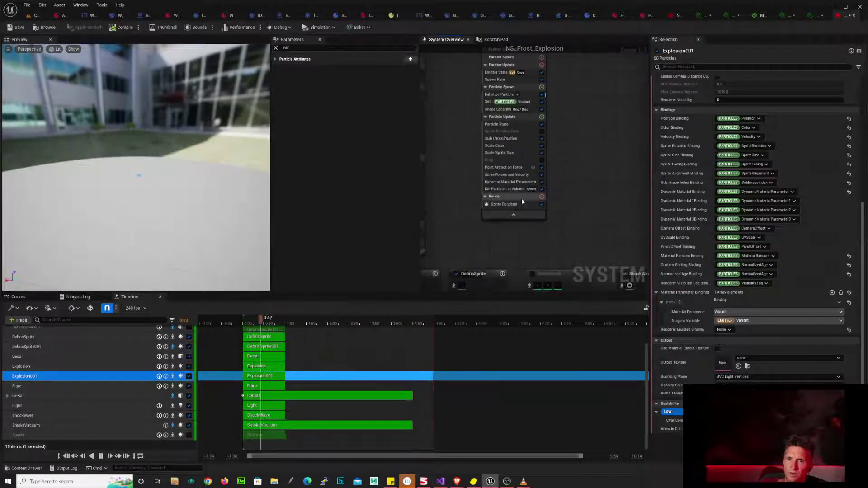
click(542, 196)
click(561, 216)
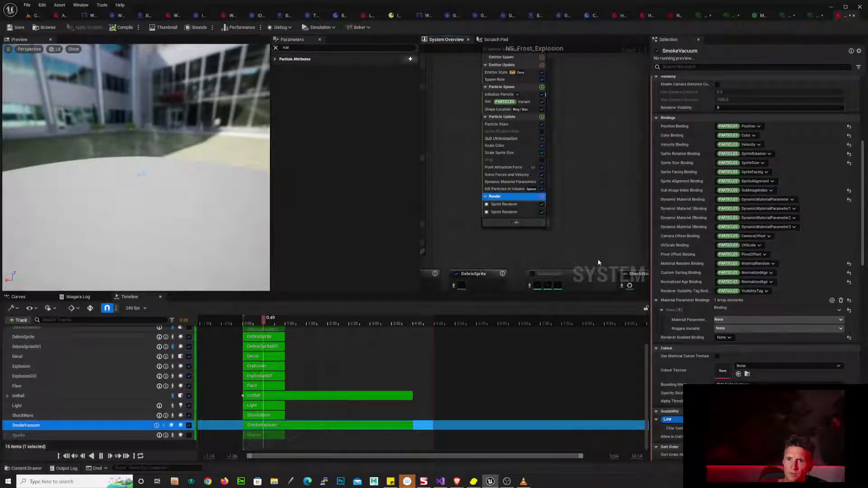
- Compare the material parameter bindings of SmokeVacuum's two Sprite Renderers and delete the one with the empty binding
click(526, 212)
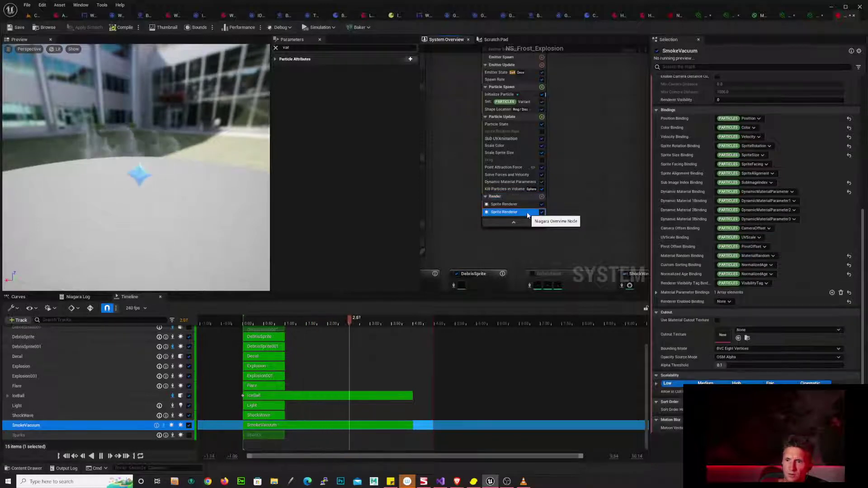
click(524, 206)
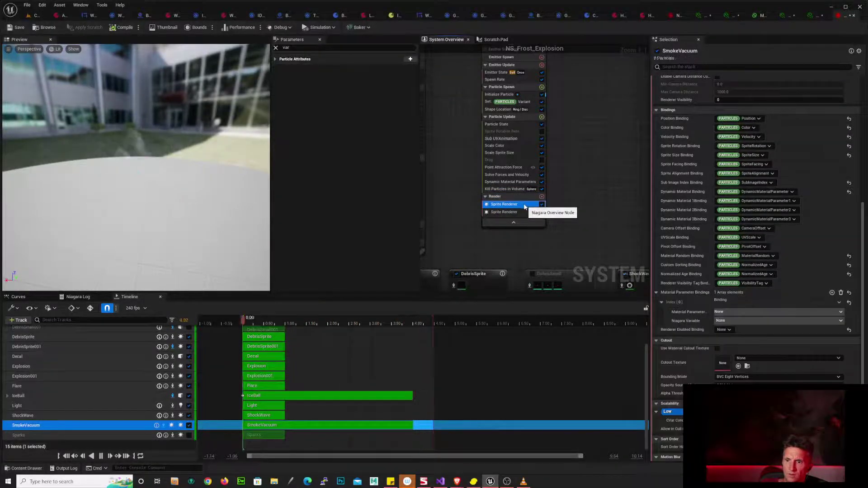
click(525, 213)
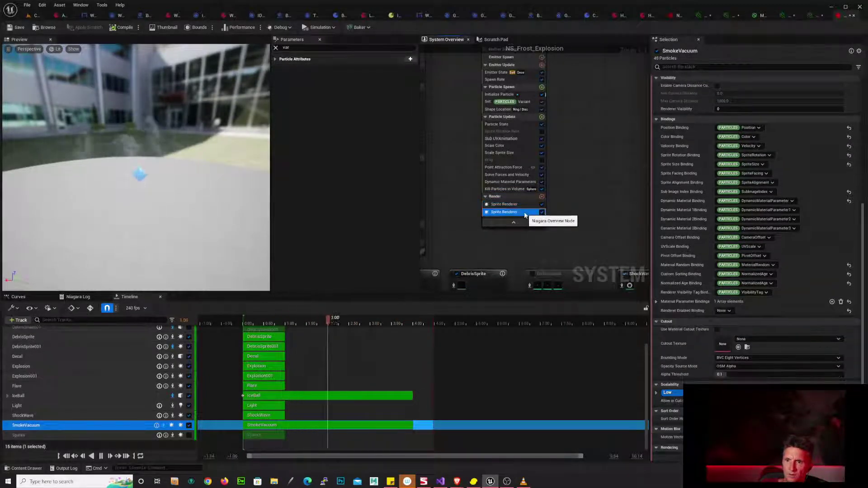
click(657, 302)
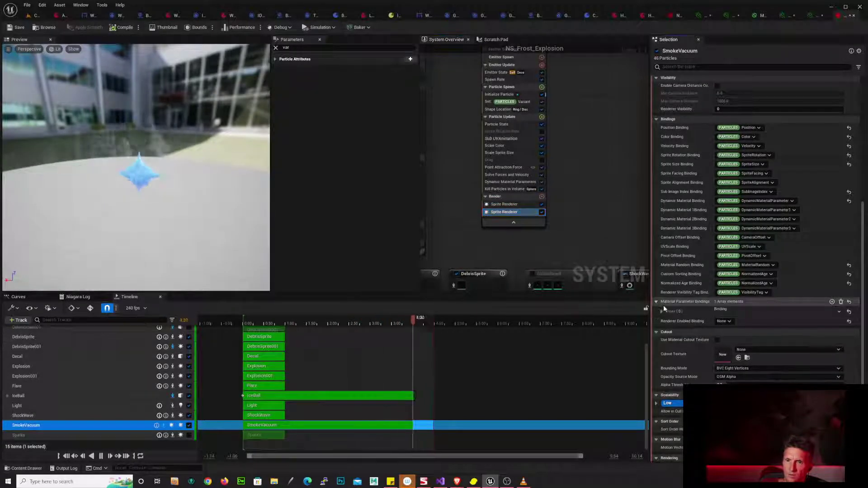
click(662, 311)
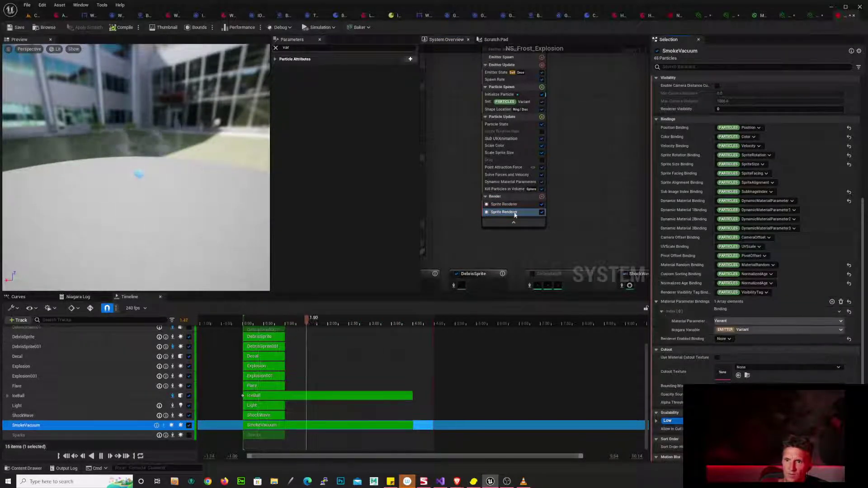
click(529, 205)
key(Delete)
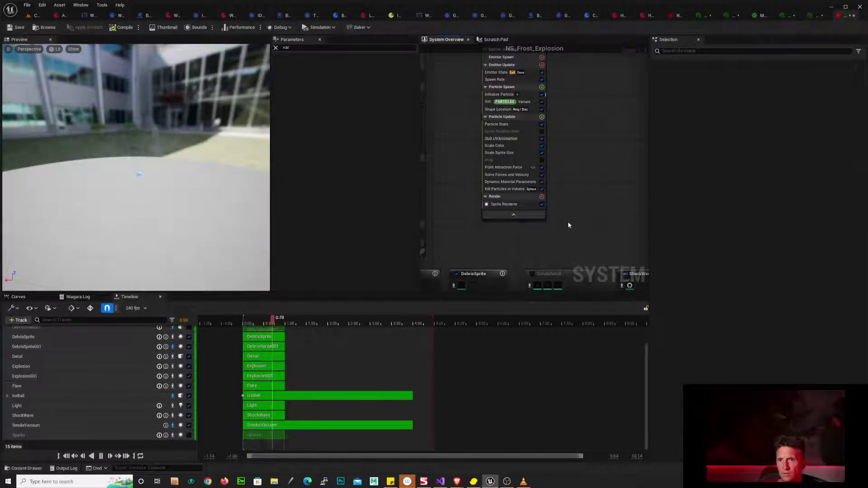
- Review the material, Sub UV and Variant binding settings of SmokeVacuum's remaining Sprite Renderer and check the smoke in the preview
click(520, 205)
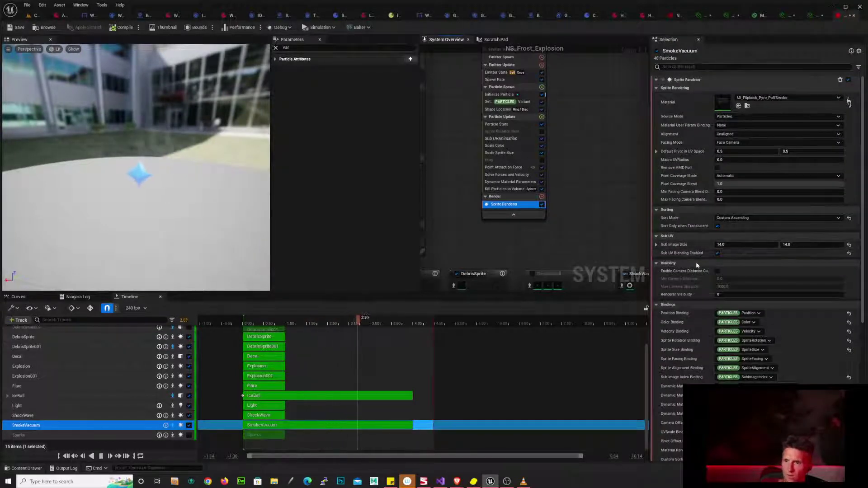
scroll(702, 146, down, 10)
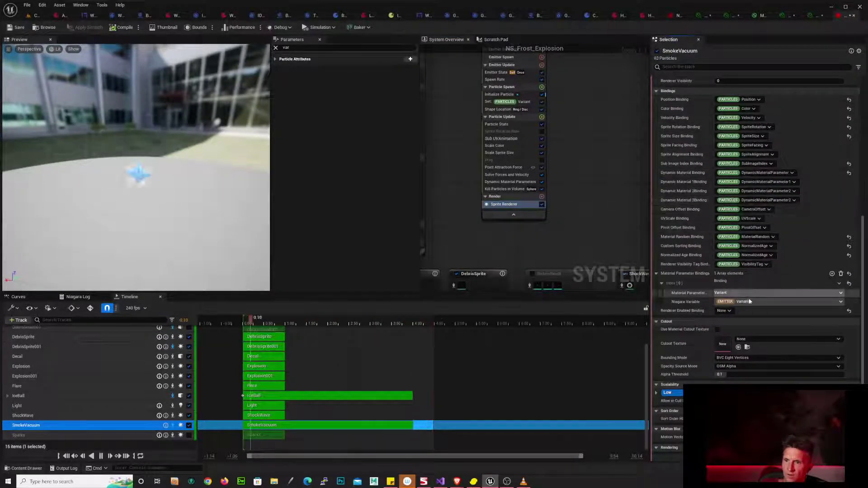
scroll(780, 148, up, 10)
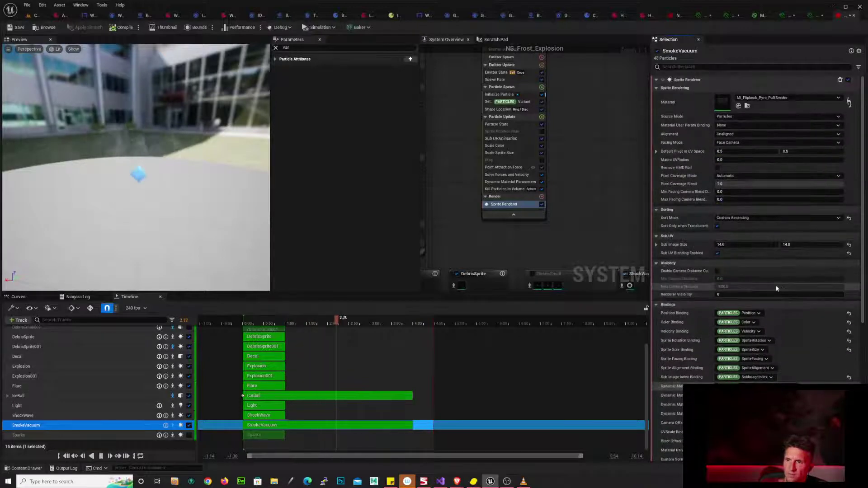
drag(222, 205, 240, 201)
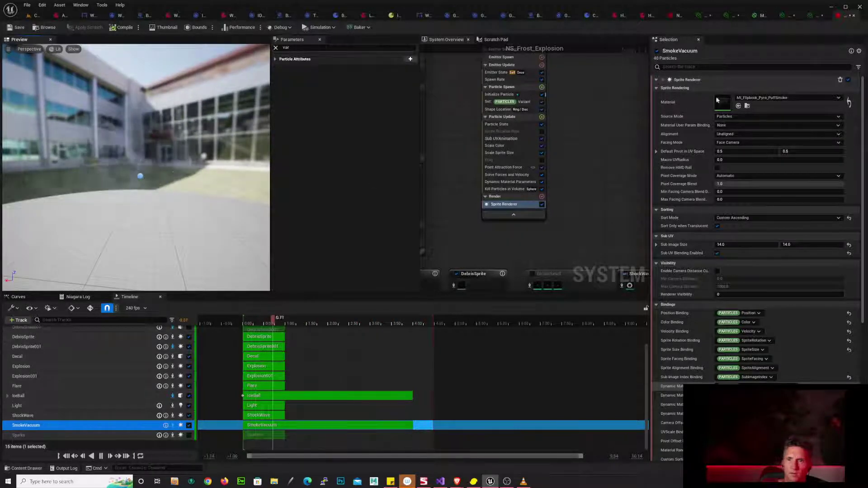
- Check SmokeVacuum's Dynamic Material Parameters, disable its Scale Color module and inspect the smoke in the preview
right_drag(585, 121, 583, 187)
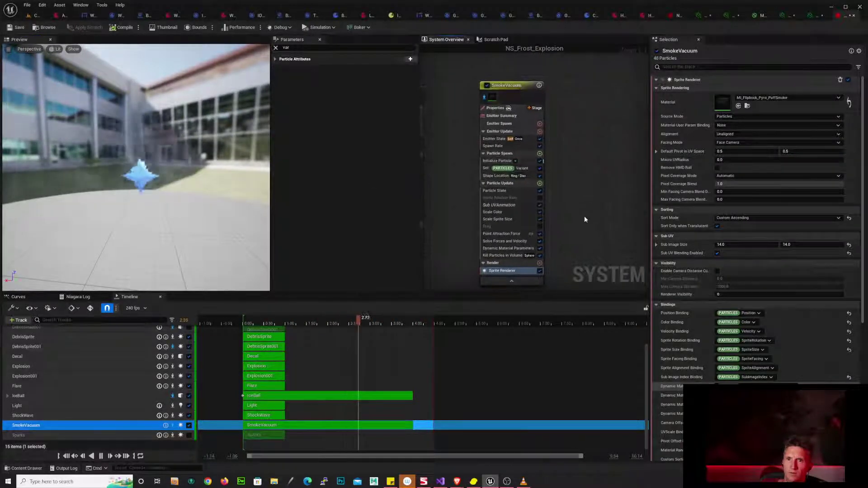
click(515, 97)
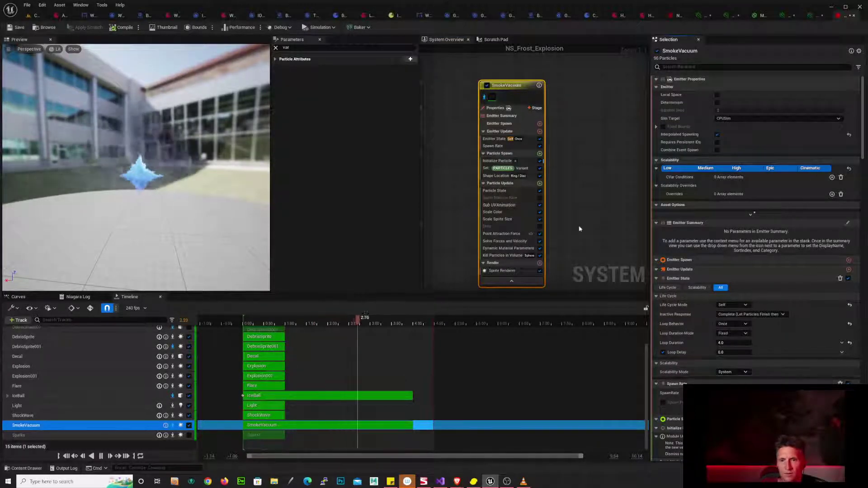
click(532, 250)
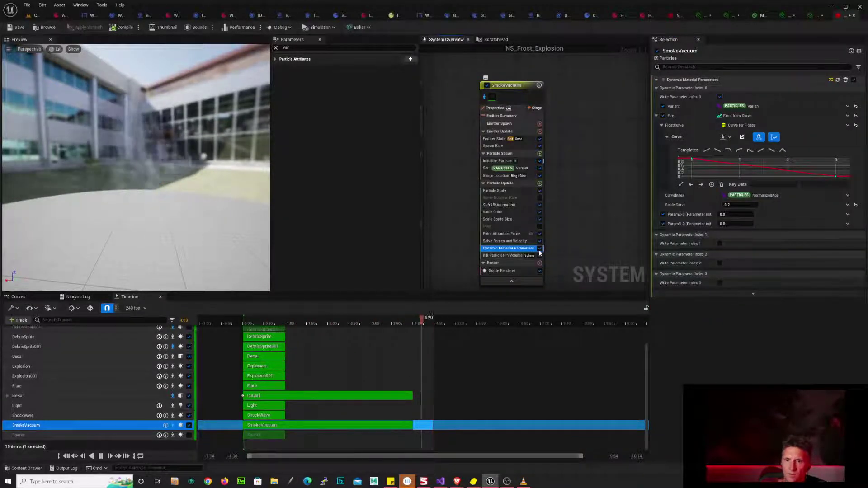
click(540, 212)
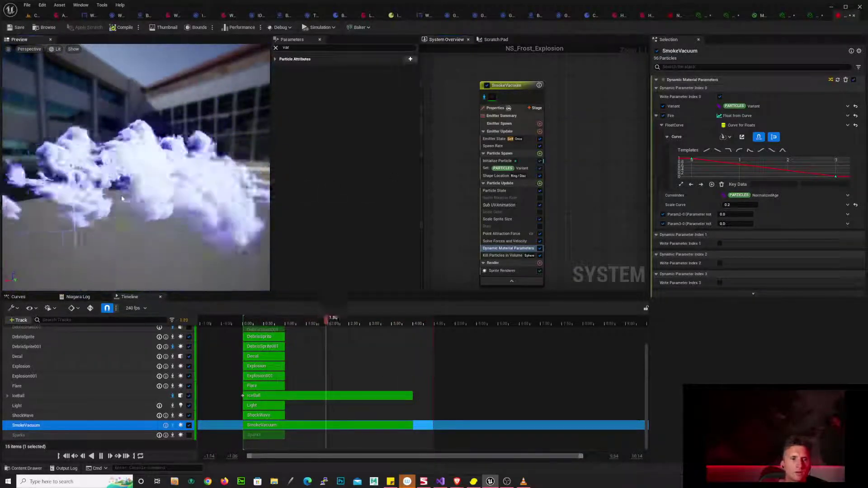
drag(136, 168, 181, 167)
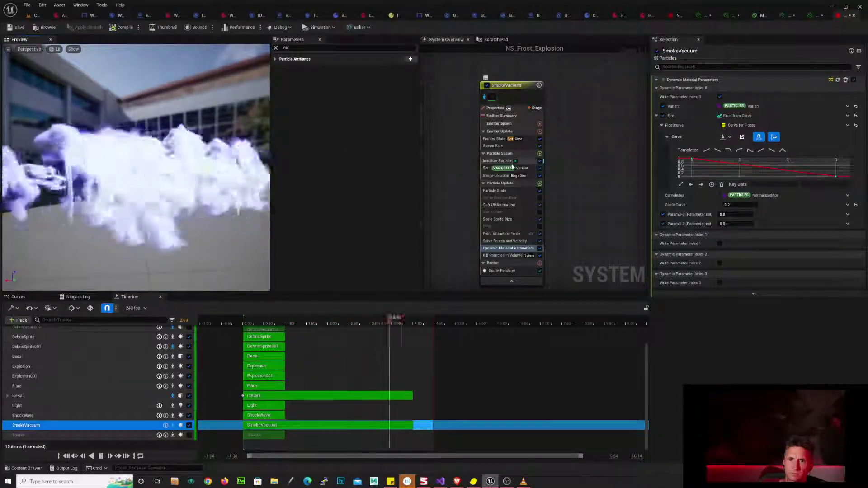
- Turn on Sprite Rotation in SmokeVacuum's Initialize Particle module and set its random range maximum to 180
click(510, 162)
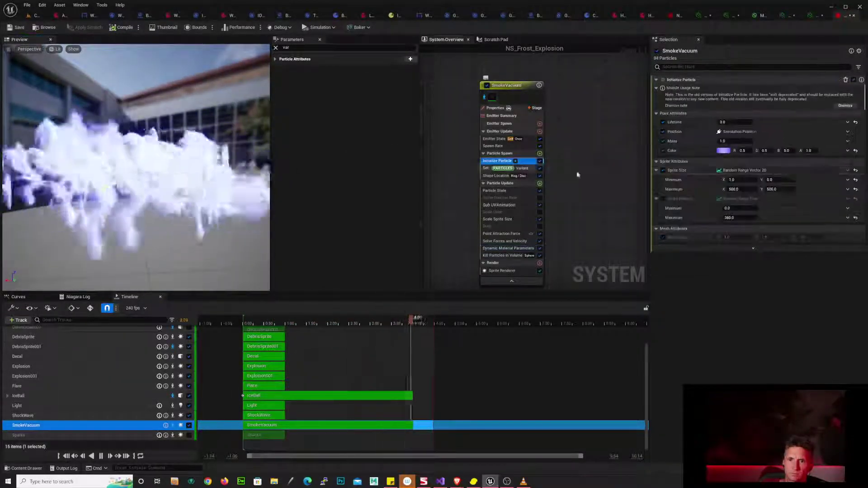
click(663, 199)
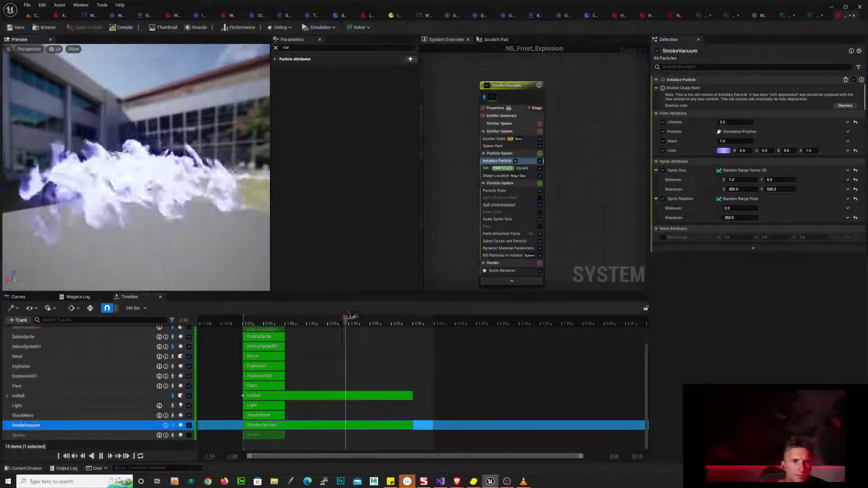
drag(136, 167, 149, 181)
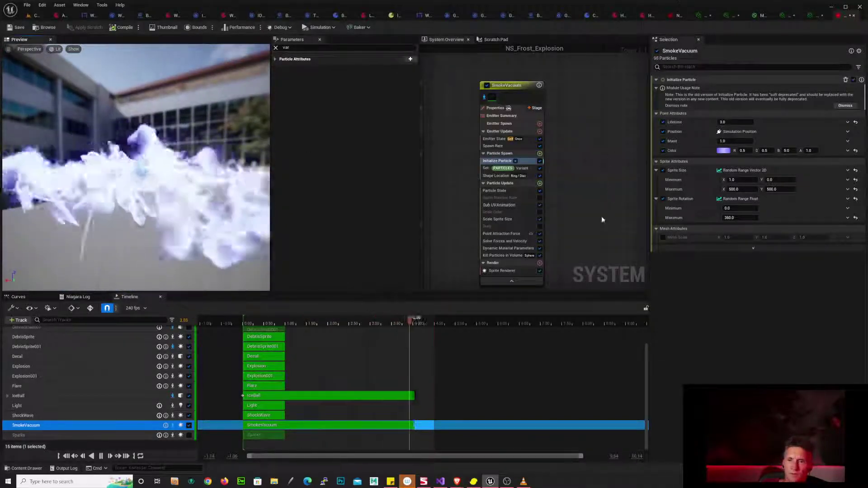
click(728, 217)
text(1800)
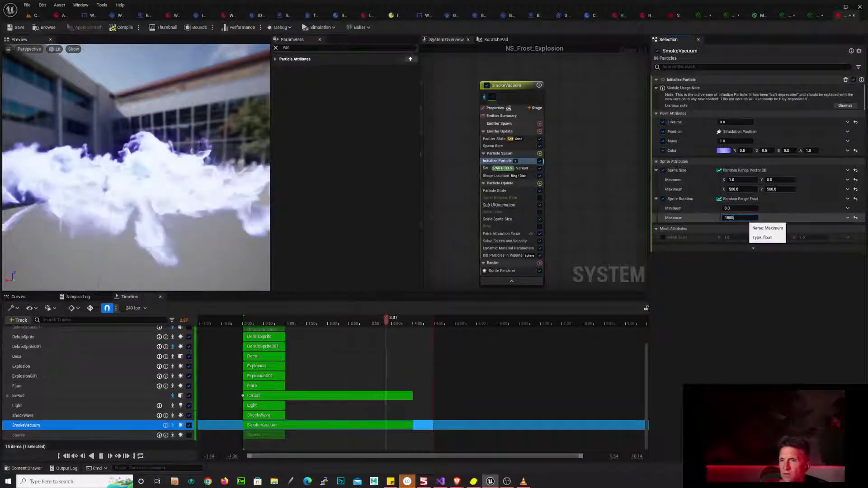
key(Return)
text(1)
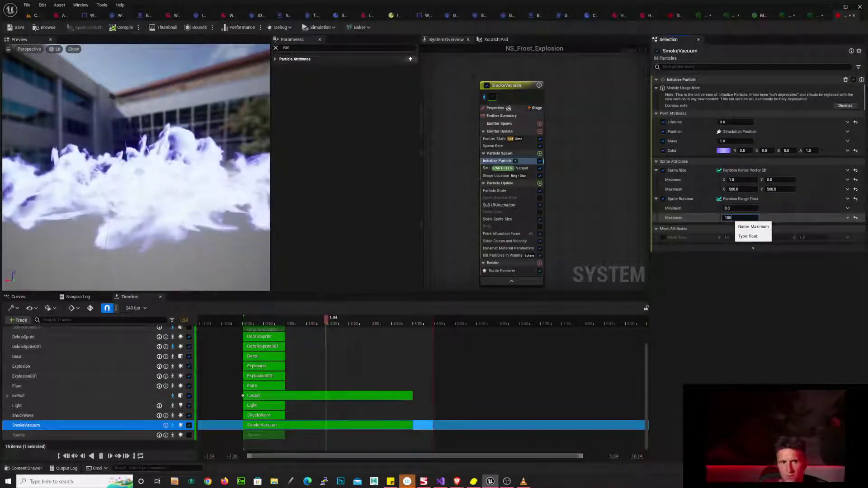
text(80)
key(Return)
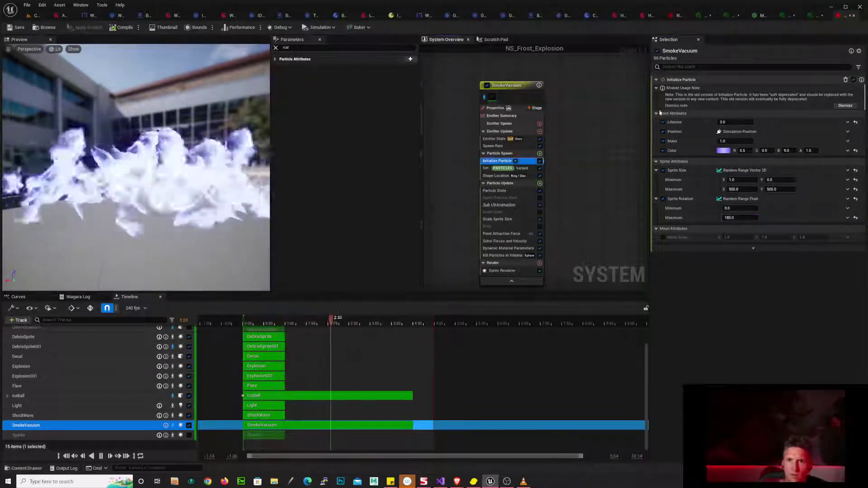
- Check SmokeVacuum's Scale Sprite Size curve and examine Explosion001's Initialize Particle settings for sprite size and rotation
click(498, 219)
right_drag(470, 256, 593, 146)
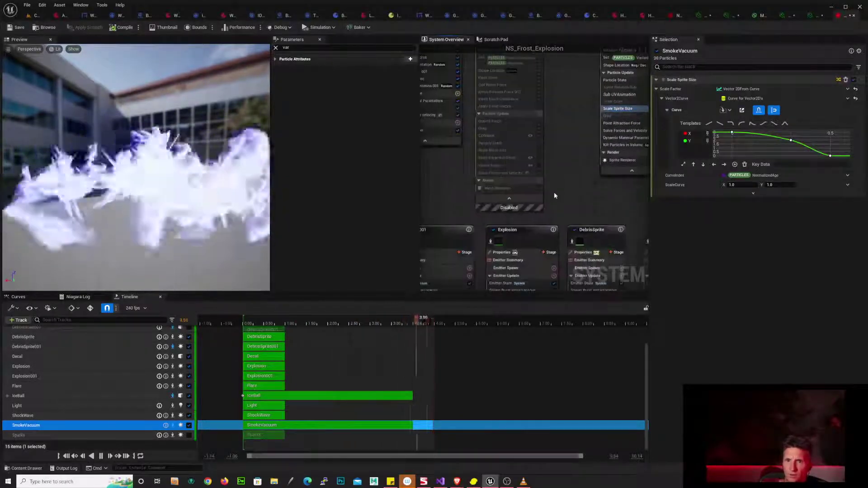
right_drag(555, 192, 618, 122)
click(496, 157)
scroll(718, 139, down, 5)
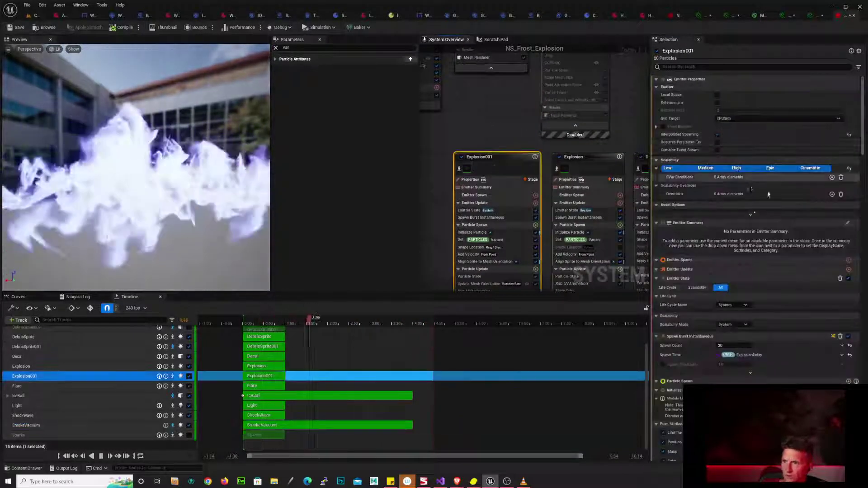
scroll(793, 148, down, 5)
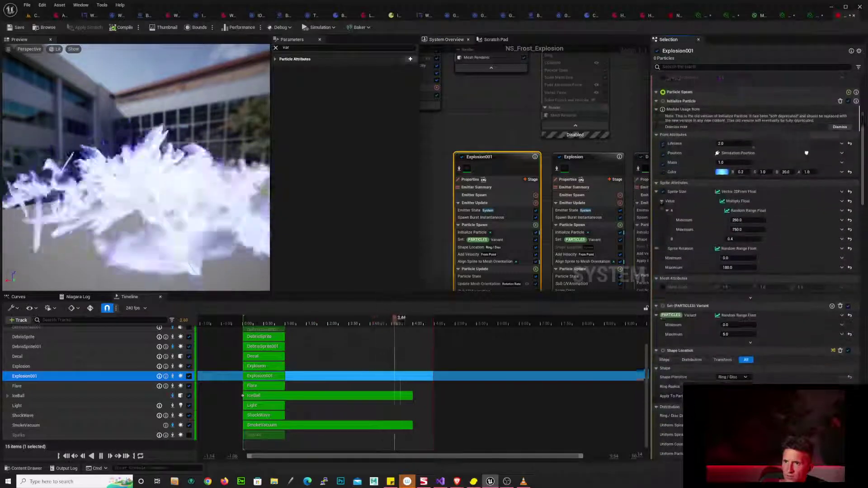
scroll(767, 251, down, 6)
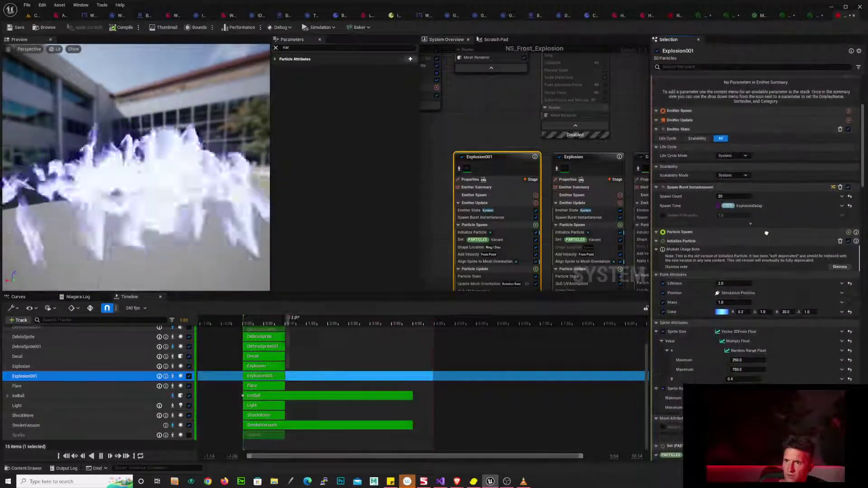
scroll(775, 195, down, 1)
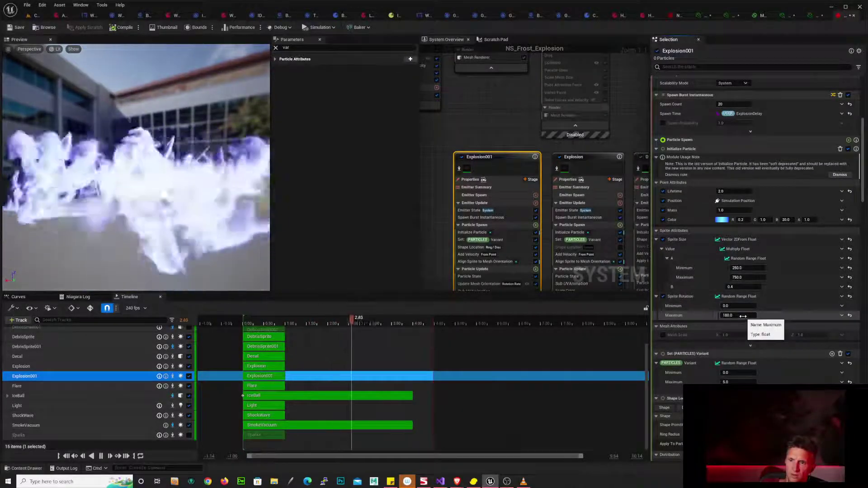
- Compare the sprite size and rotation settings in the Initialize Particle modules of SmokeVacuum and Explosion001
right_drag(619, 108, 564, 262)
right_drag(589, 188, 465, 283)
click(549, 208)
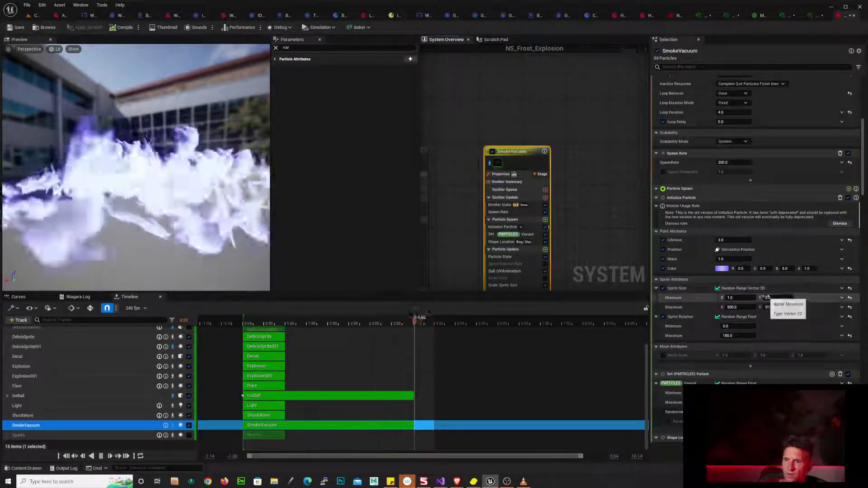
right_drag(564, 278, 540, 119)
click(541, 144)
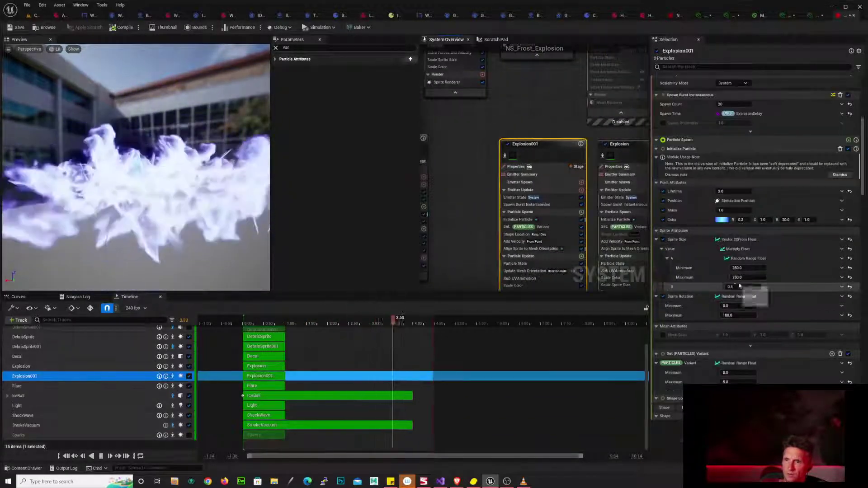
right_drag(550, 151, 407, 302)
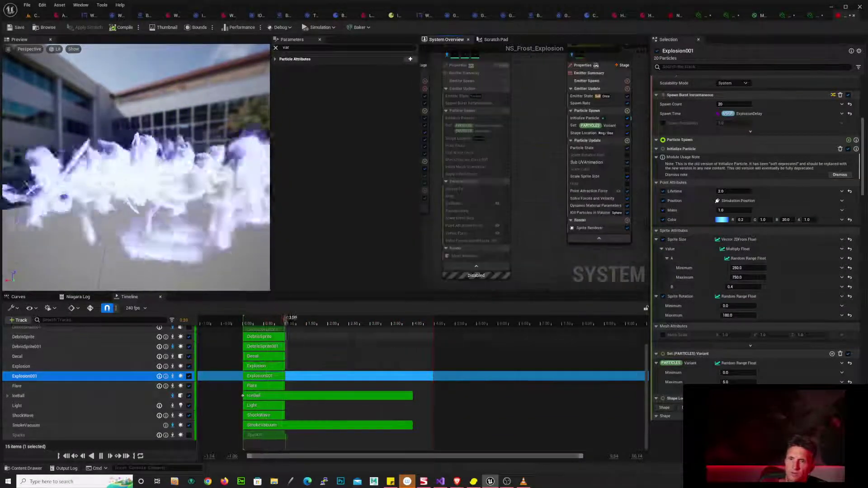
right_drag(513, 148, 447, 220)
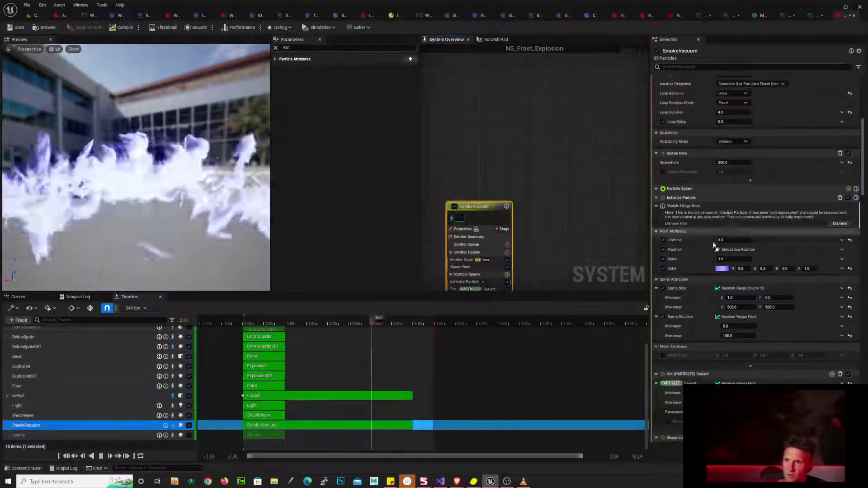
- Set the Y value of SmokeVacuum's Sprite Size minimum to 1
click(776, 300)
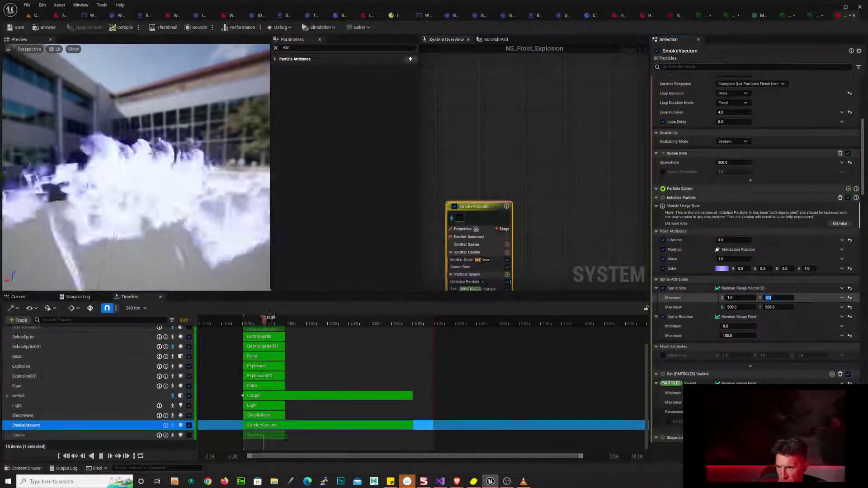
text(12)
key(BackSpace)
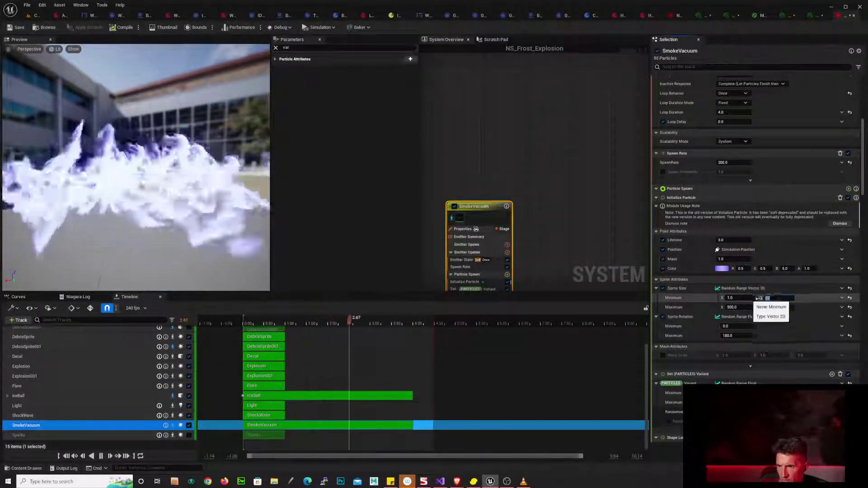
key(Return)
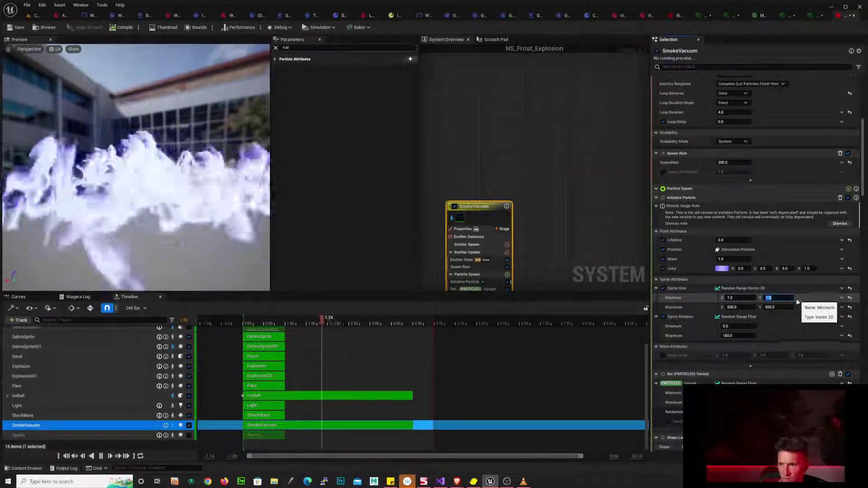
- Reset SmokeVacuum's Sprite Size to its default and look through the dynamic inputs available for it
click(850, 291)
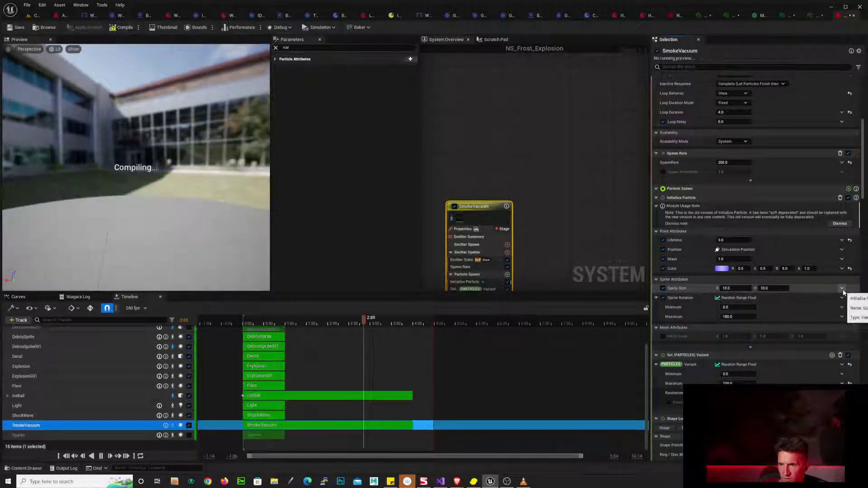
click(842, 289)
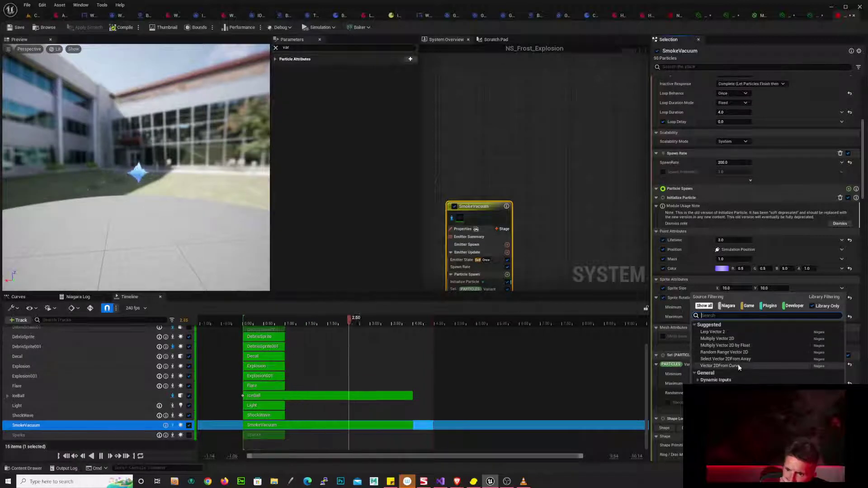
click(699, 381)
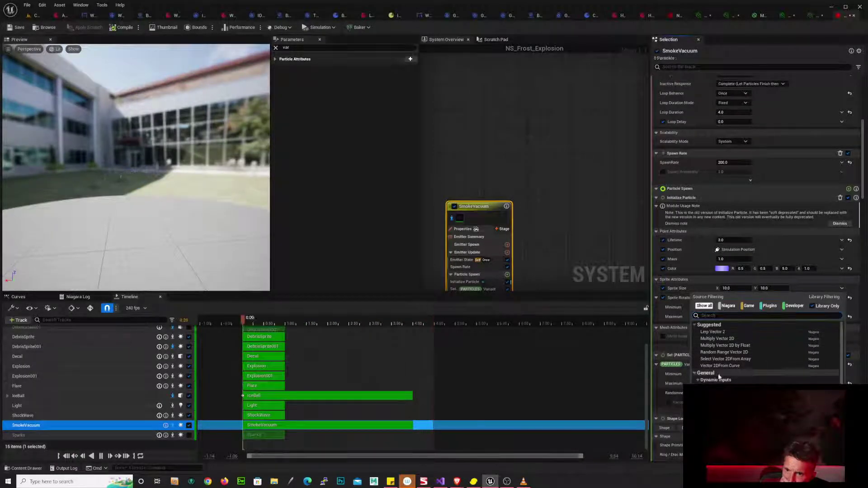
scroll(759, 379, down, 2)
scroll(758, 379, down, 4)
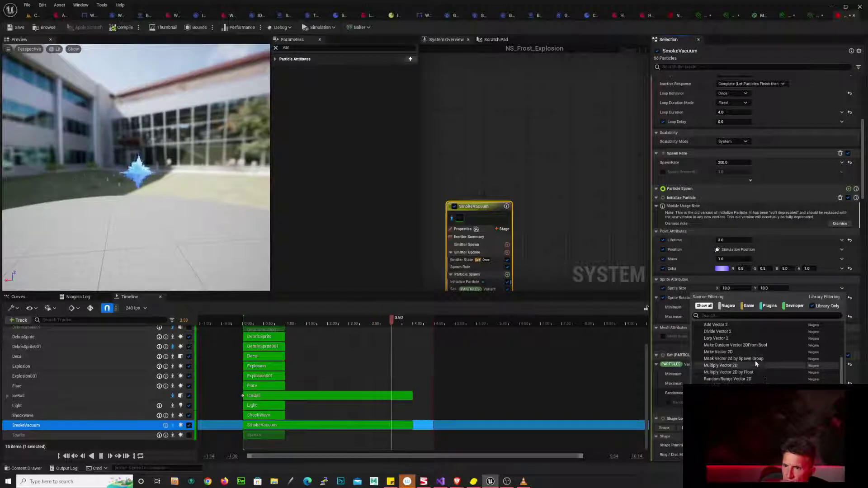
click(556, 190)
- Check how Explosion001 drives its Sprite Size and assign the same Vector 2D From Float input to SmokeVacuum's Sprite Size
right_drag(561, 234, 601, 124)
scroll(543, 222, down, 3)
right_drag(539, 225, 579, 142)
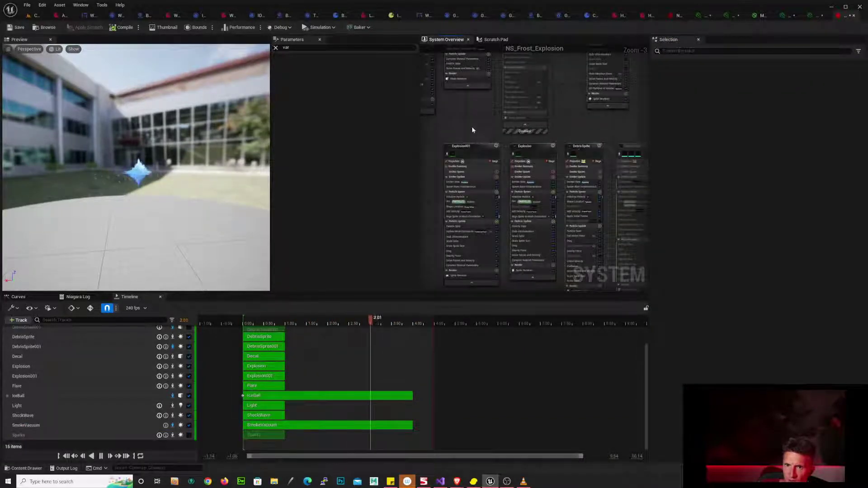
click(470, 148)
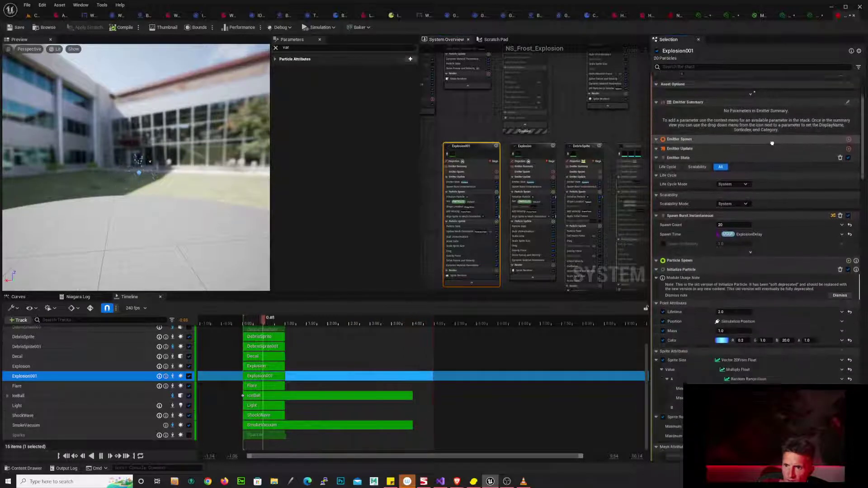
scroll(773, 144, down, 5)
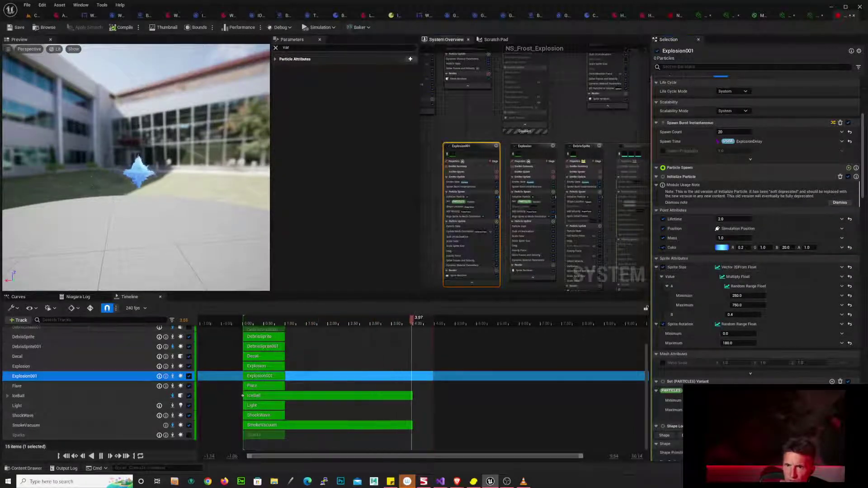
right_drag(616, 59, 519, 228)
click(519, 153)
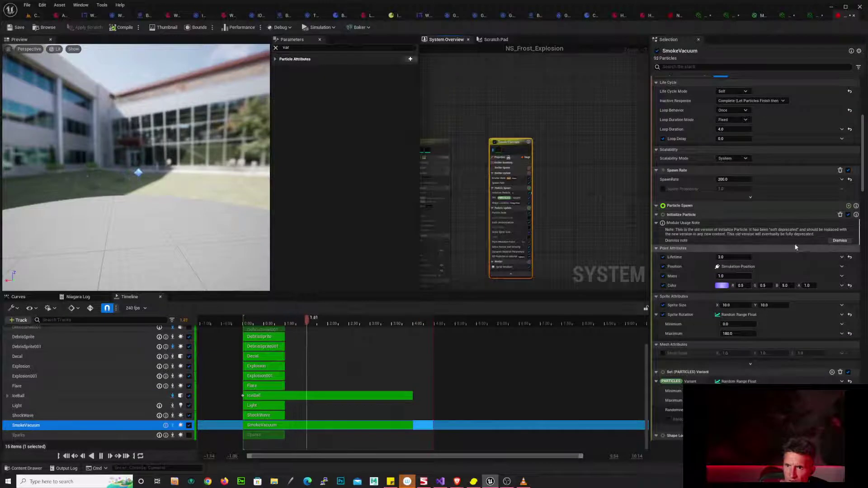
click(842, 315)
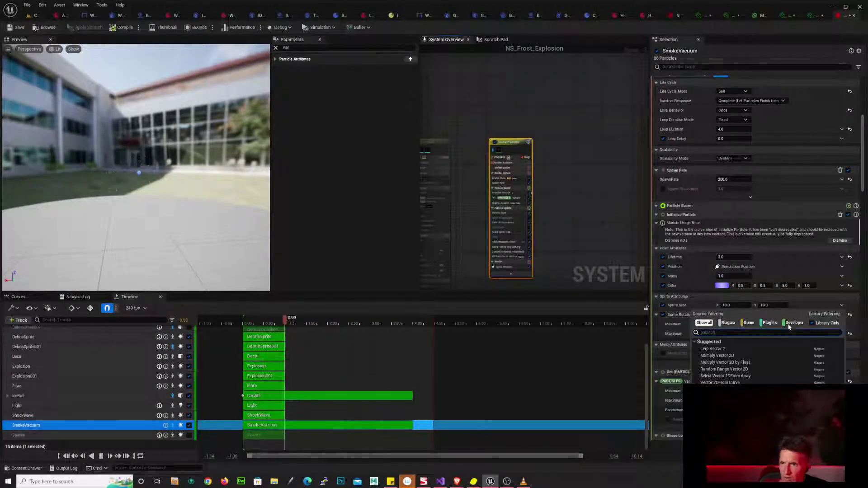
text(vect)
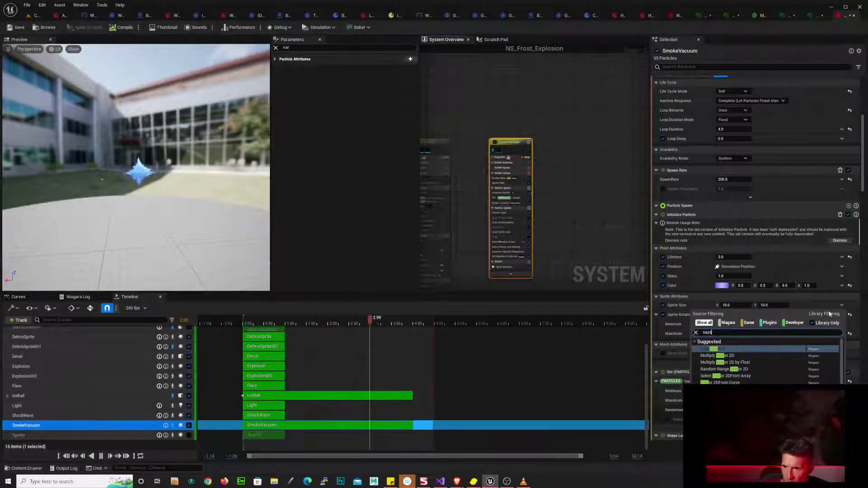
text(o)
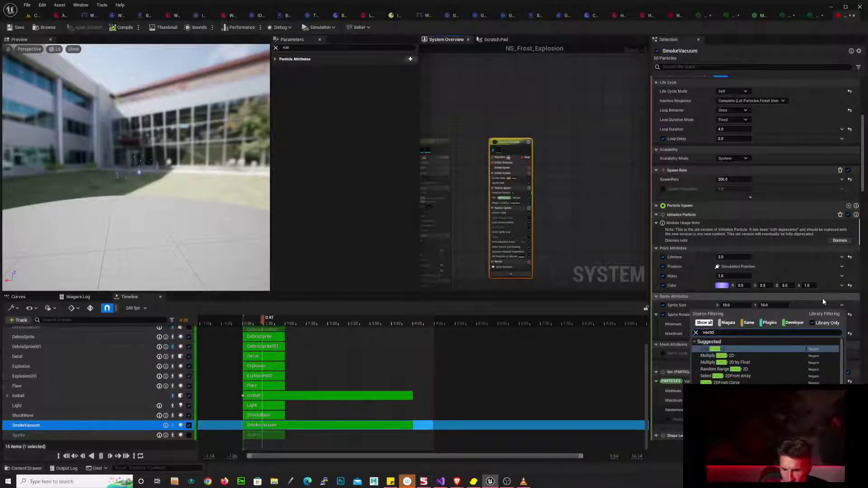
text(r2d)
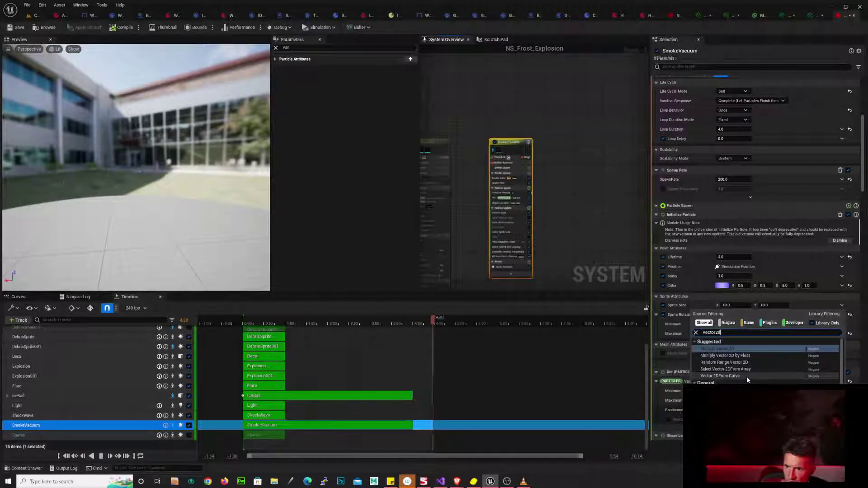
text( fr)
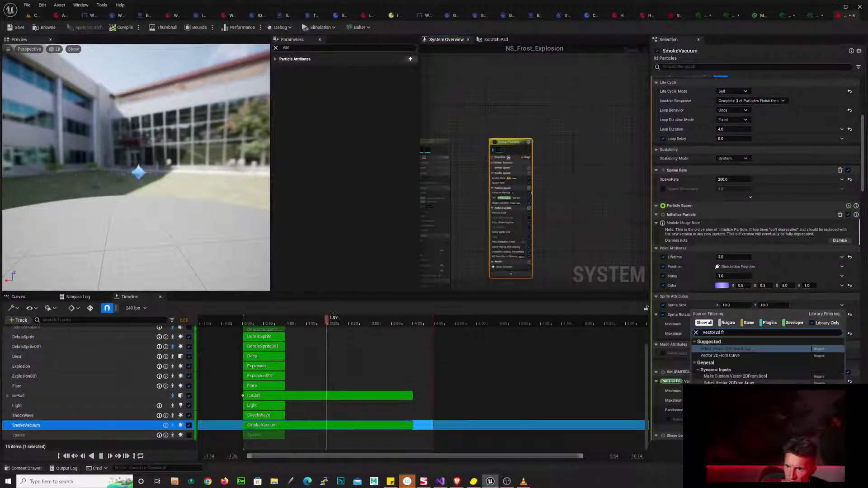
key(Escape)
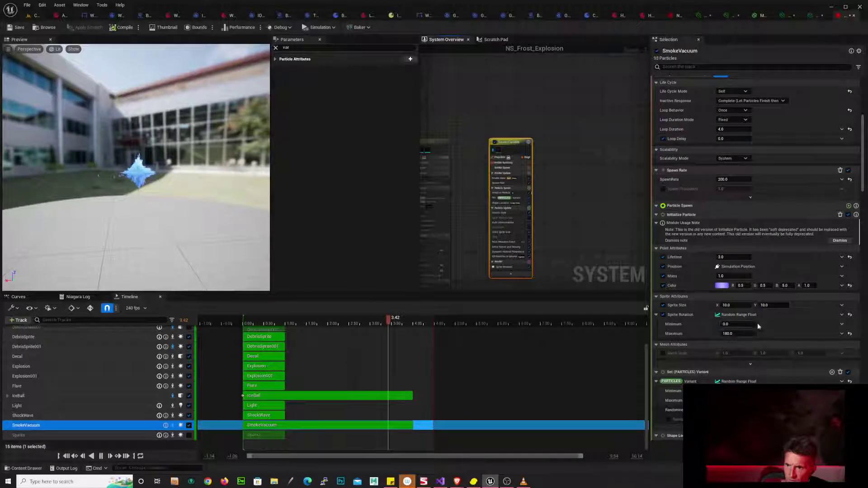
- Drive SmokeVacuum's Sprite Size value with a Random Range Float, minimum 250 and maximum 720
click(843, 314)
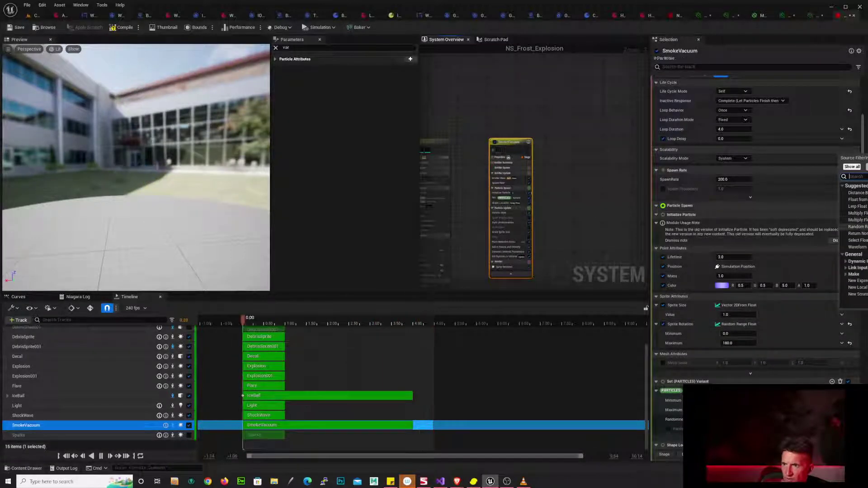
key(Escape)
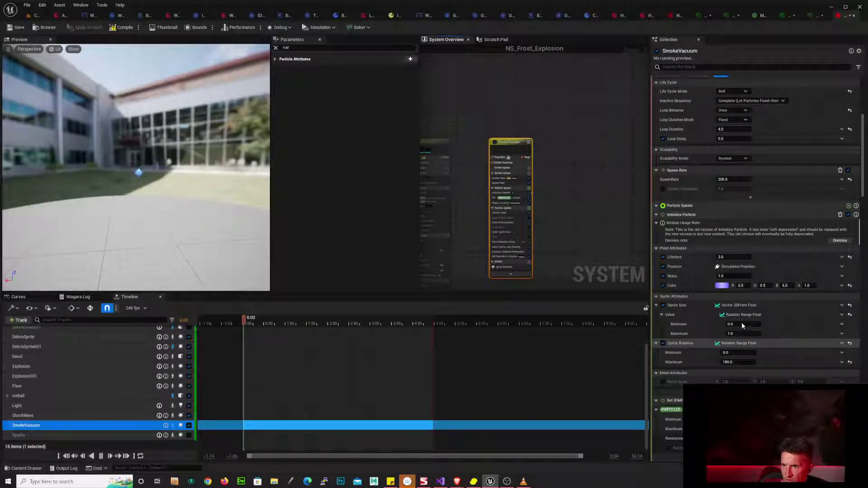
click(743, 325)
text(250)
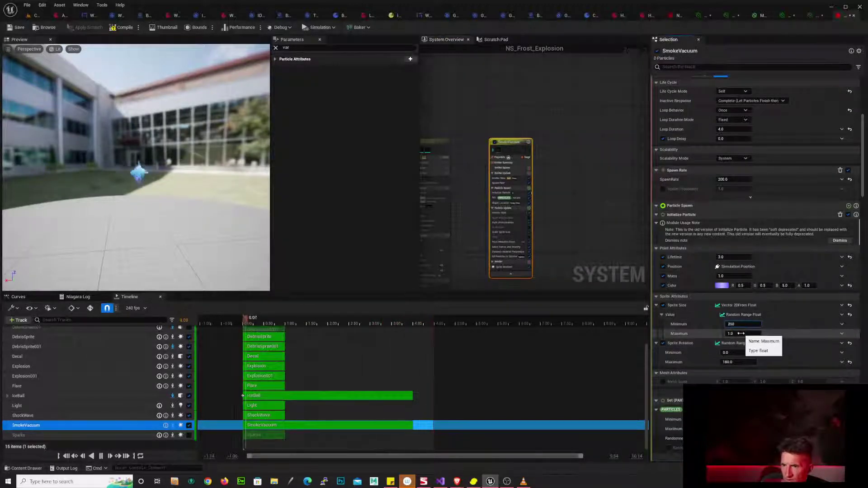
click(743, 334)
text(7)
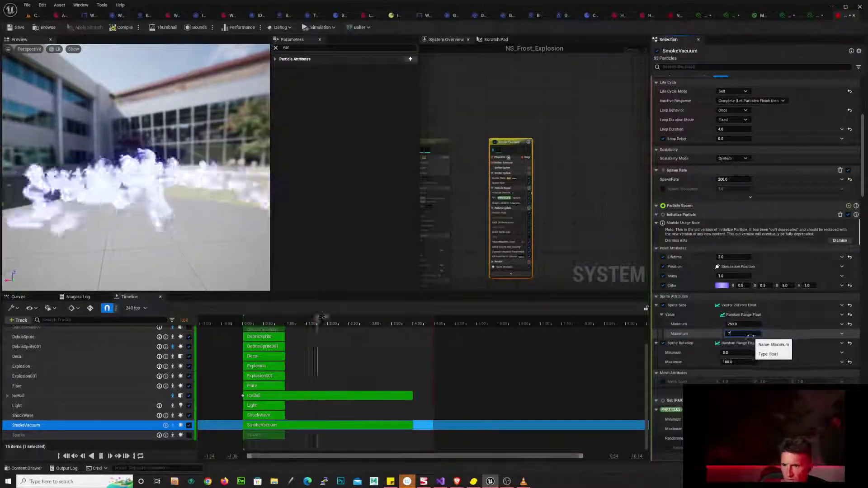
text(20)
key(Return)
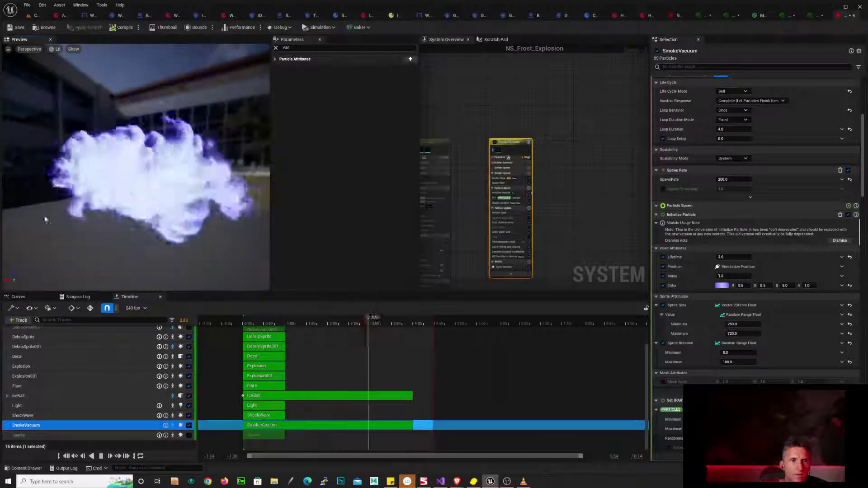
- Inspect the larger smoke sprites in the preview and set SmokeVacuum's SpawnRate to 20
drag(46, 219, 135, 217)
drag(247, 108, 258, 116)
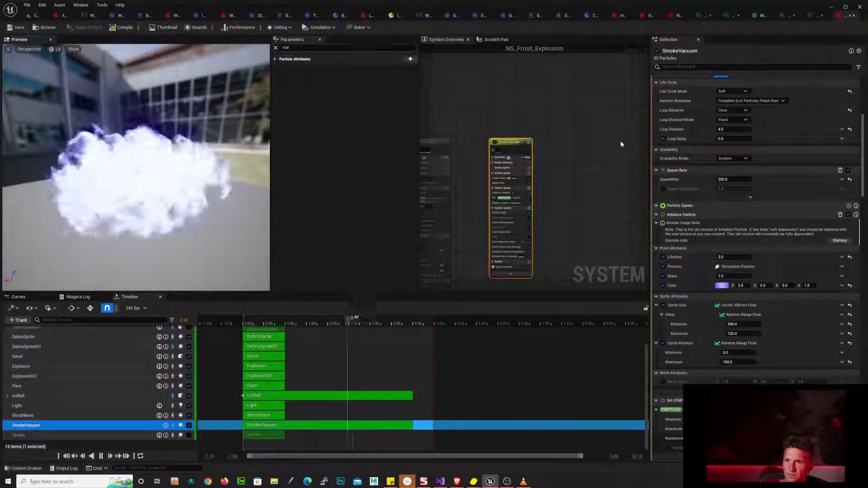
click(733, 180)
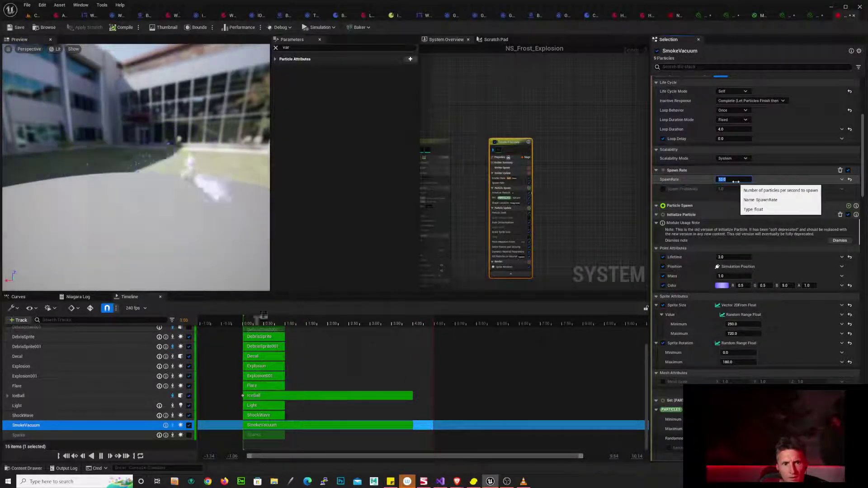
text(2)
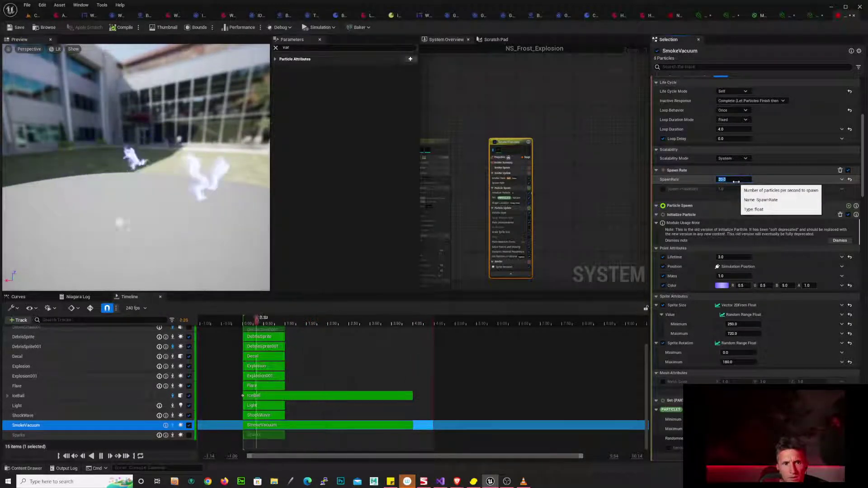
text(0)
key(Return)
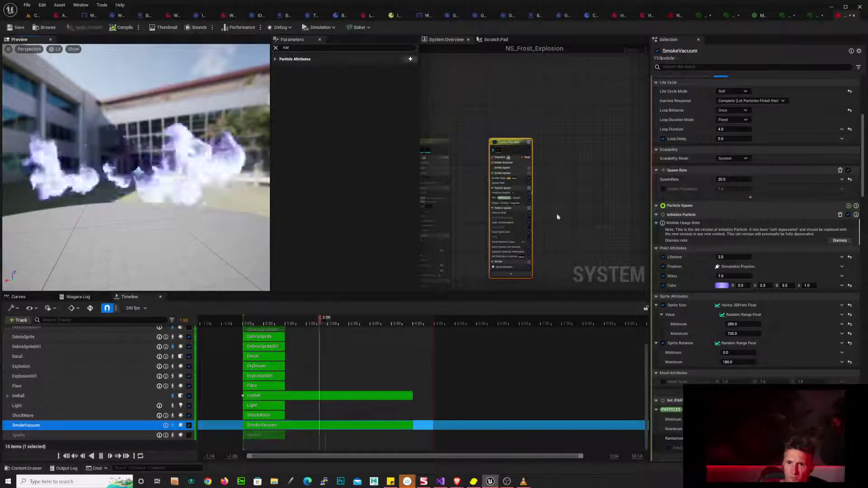
- Disable SmokeVacuum's Point Attraction Force and switch its Sub UVAnimation module off and on again to compare the smoke in the preview
scroll(562, 199, up, 4)
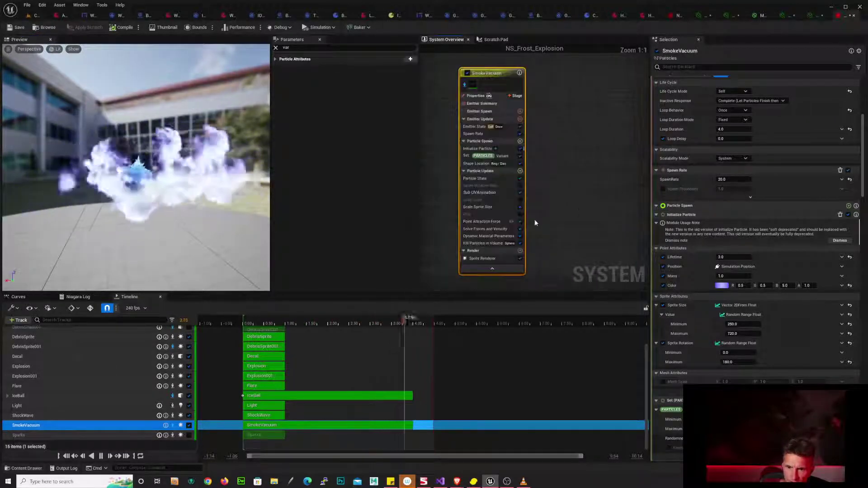
click(520, 221)
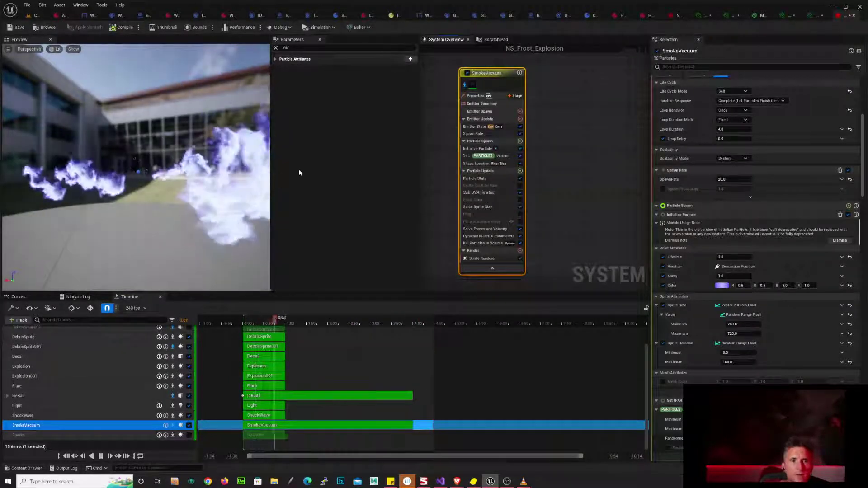
drag(192, 196, 144, 197)
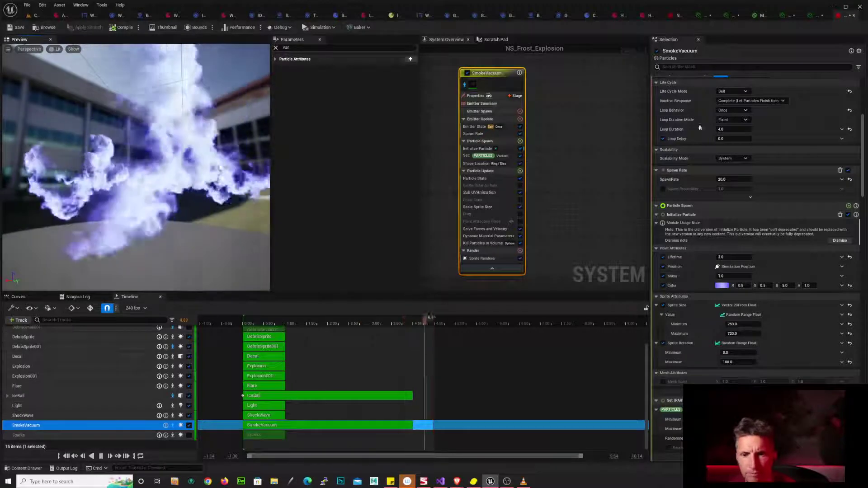
click(520, 193)
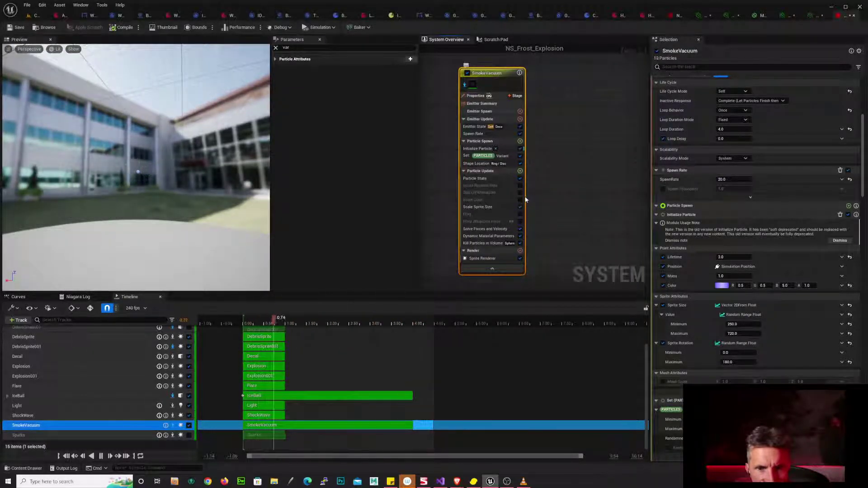
click(521, 193)
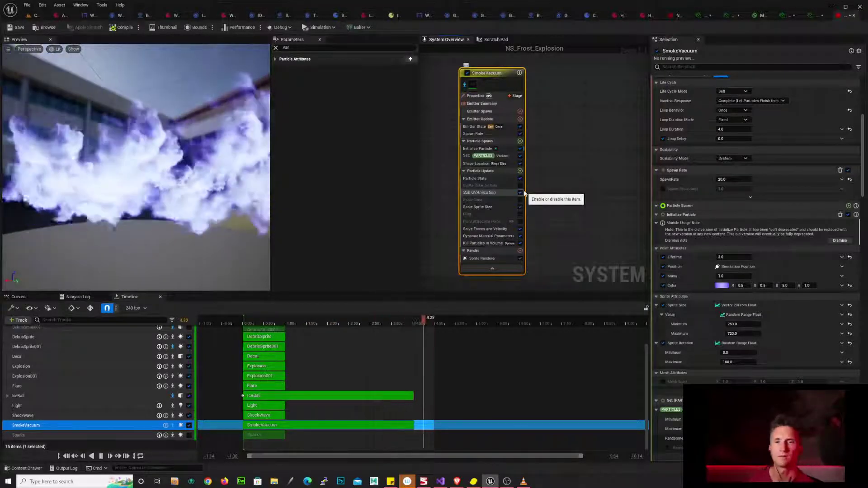
- Review SmokeVacuum's Scale Sprite Size curve and enable its Scale Color module
click(506, 209)
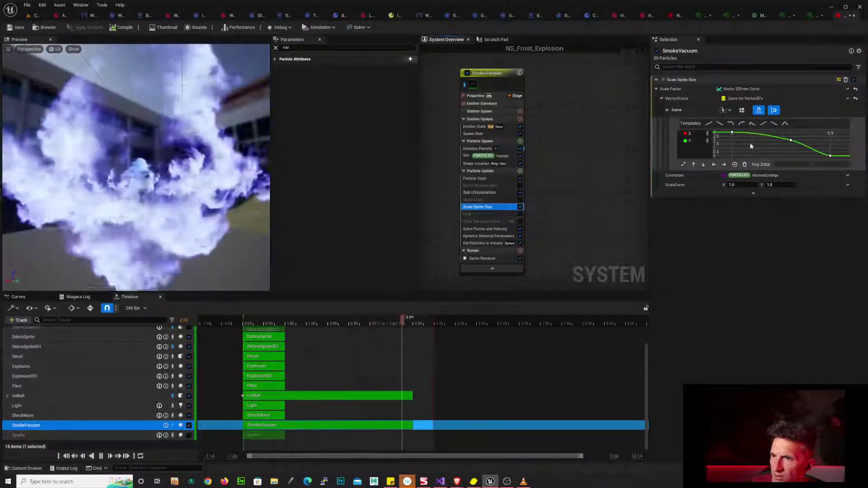
scroll(810, 150, down, 2)
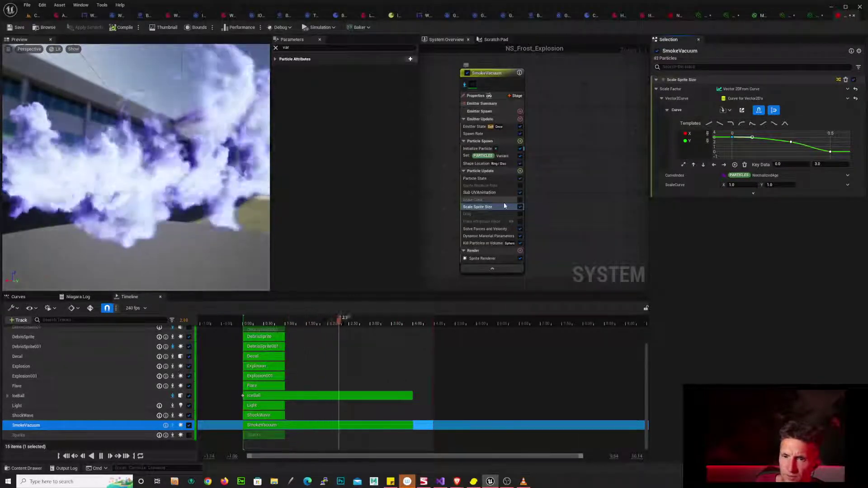
click(488, 199)
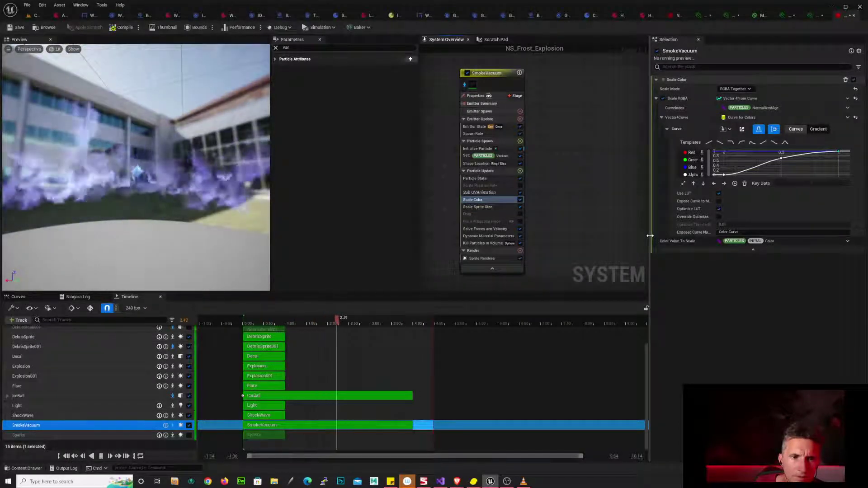
mouse_move(181, 181)
mouse_down()
mouse_move(235, 195)
mouse_move(185, 181)
mouse_up()
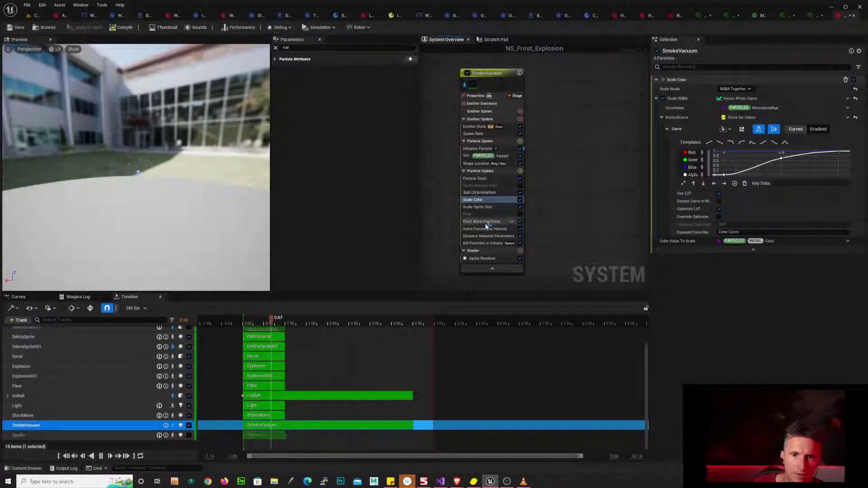
- Compare the smoke in the preview with Point Attraction Force disabled, review the module's settings and enable it again
click(520, 222)
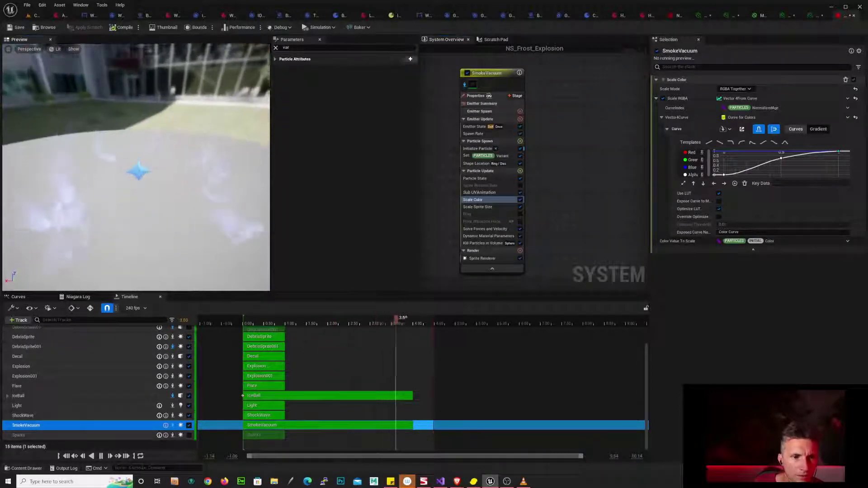
drag(190, 194, 190, 156)
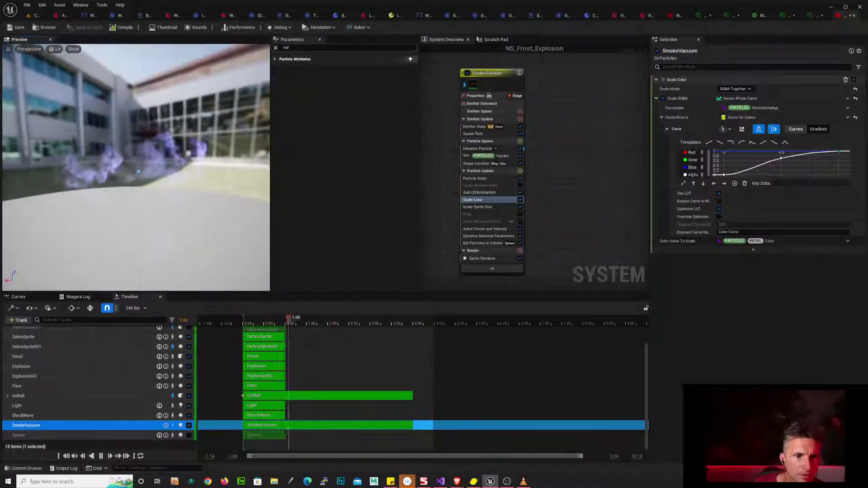
click(486, 221)
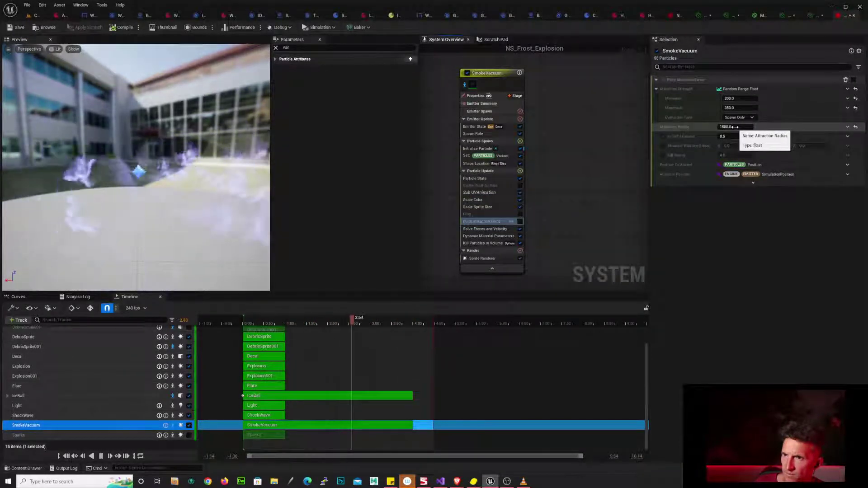
click(523, 222)
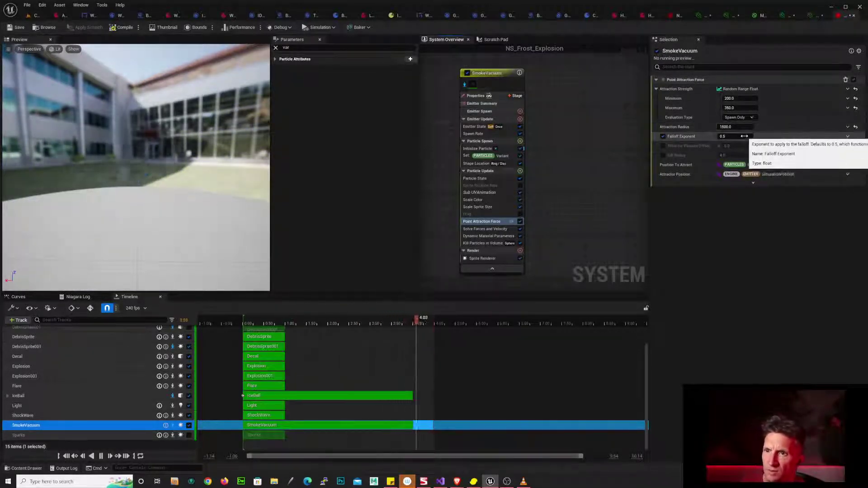
- Reduce Point Attraction Force's Attraction Strength range to a maximum of 100, trying a minimum of 10 before setting it to 1
drag(743, 99, 747, 100)
click(745, 100)
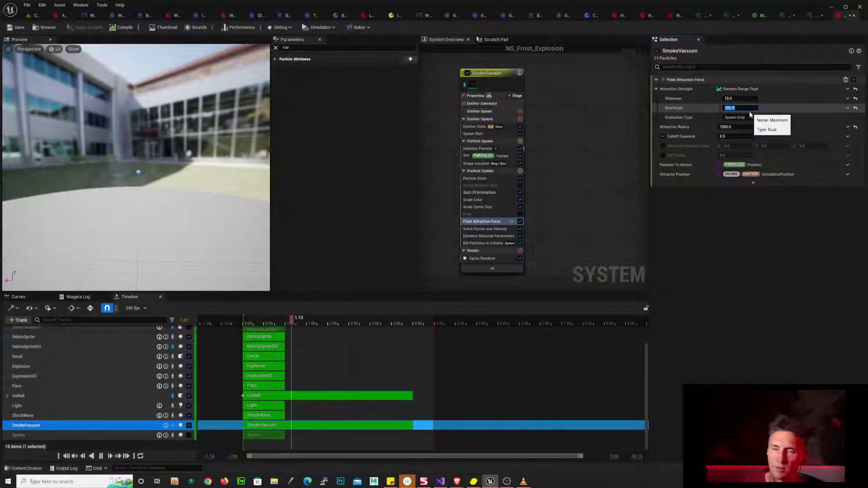
key(Return)
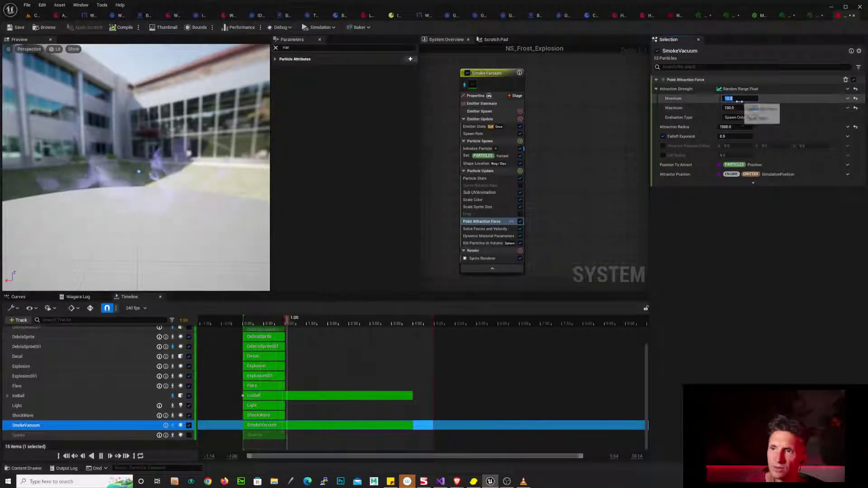
text(1)
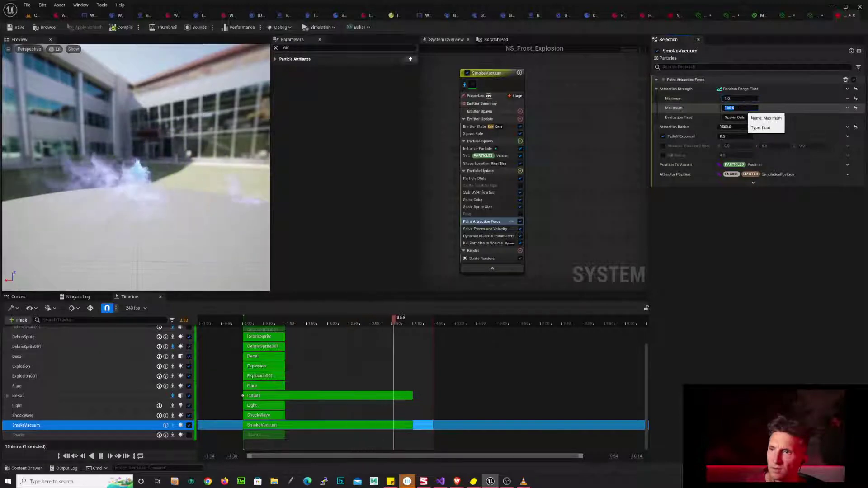
- Try Attraction Strength maximums of 10 and 20, set the maximum to 50 and check the smoke's pull in the preview
text(10)
key(Return)
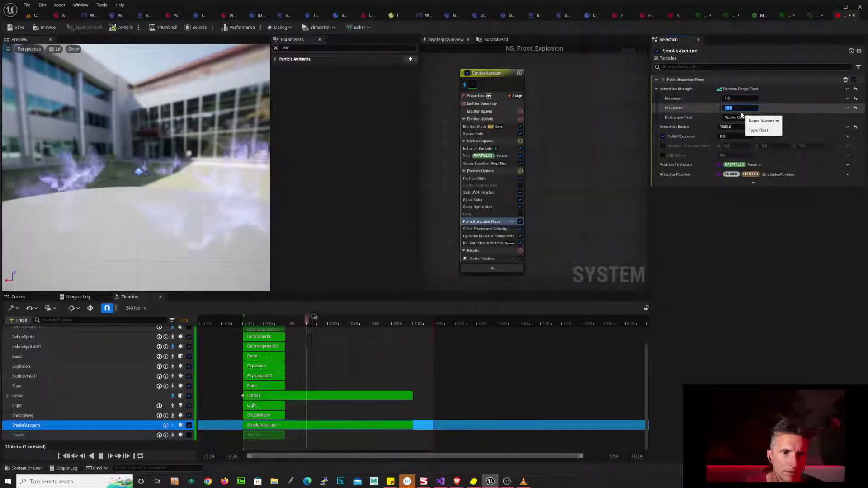
text(20)
key(Return)
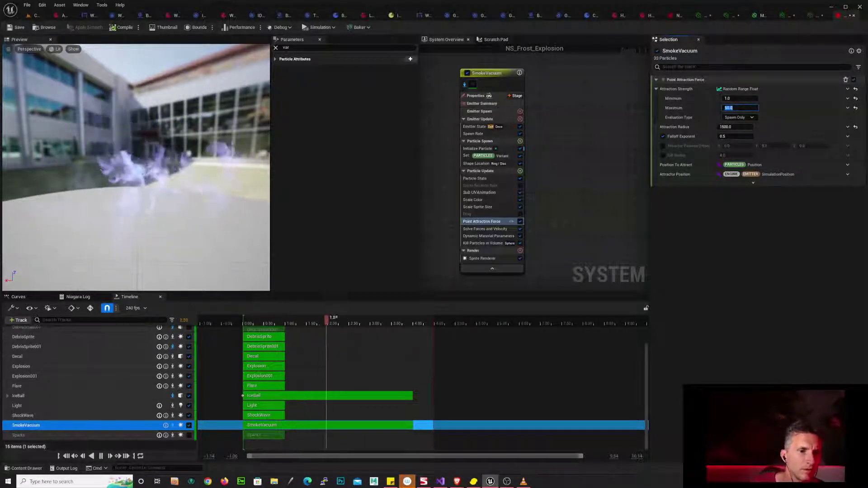
drag(136, 181, 253, 185)
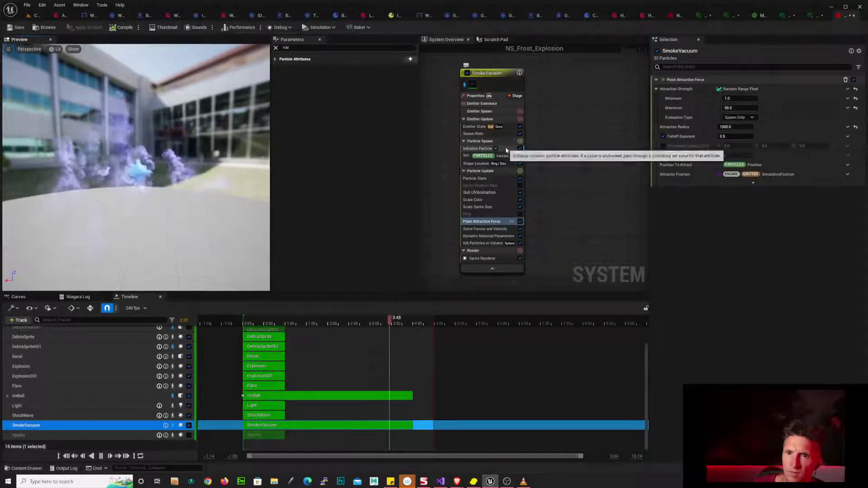
- Compare SmokeVacuum's Initialize Particle settings with those of Explosion001, including lifetime, color and sprite size
click(506, 149)
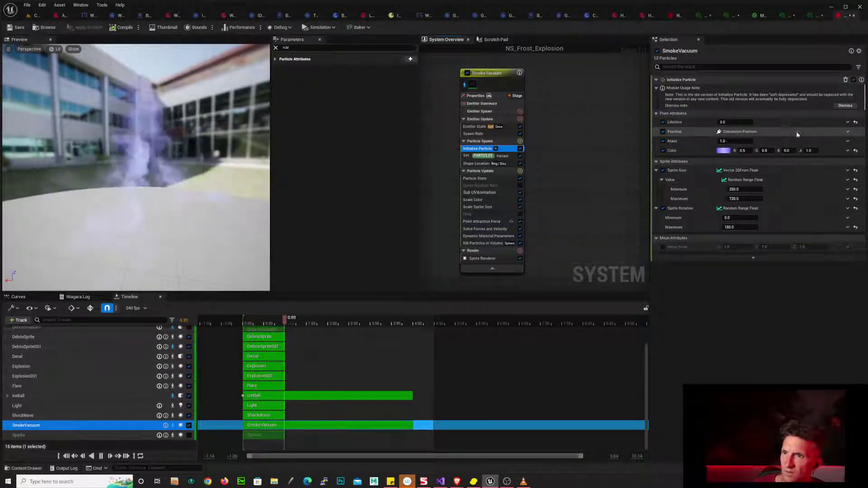
right_drag(564, 214, 616, 87)
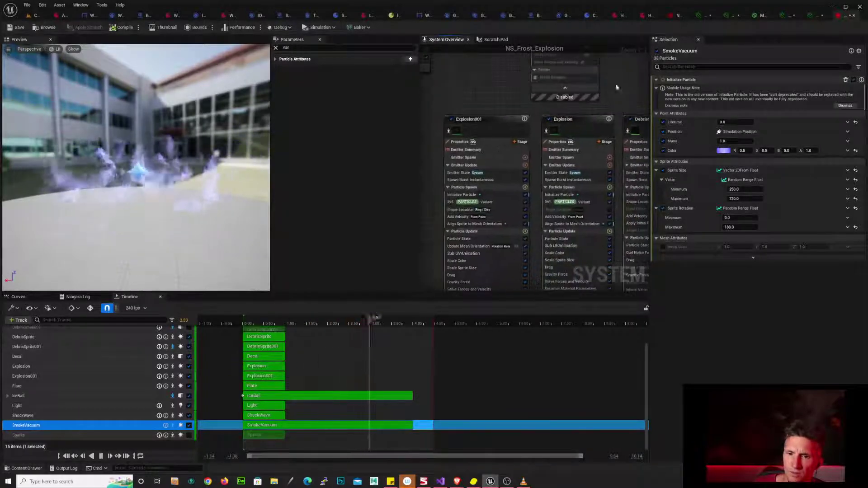
click(491, 119)
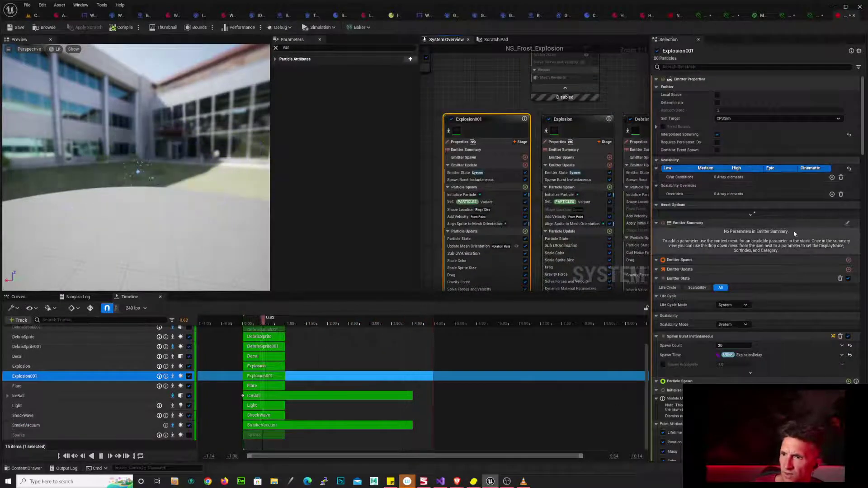
scroll(782, 220, down, 5)
scroll(784, 223, down, 5)
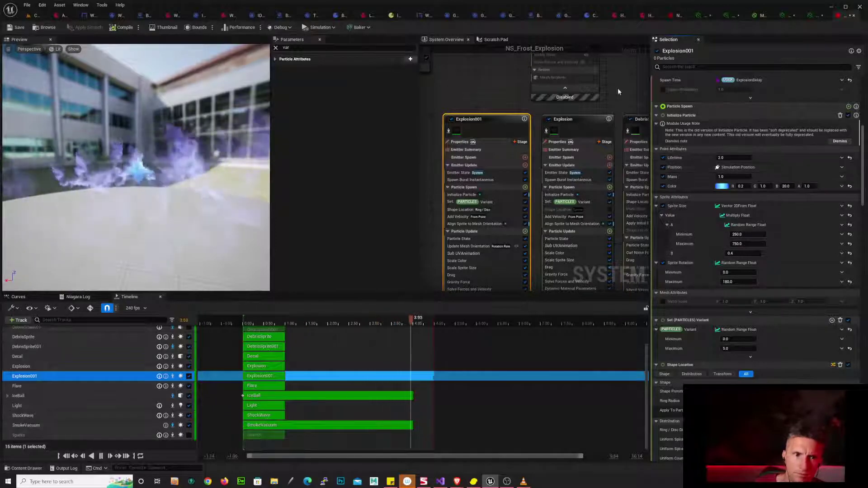
right_drag(618, 88, 606, 201)
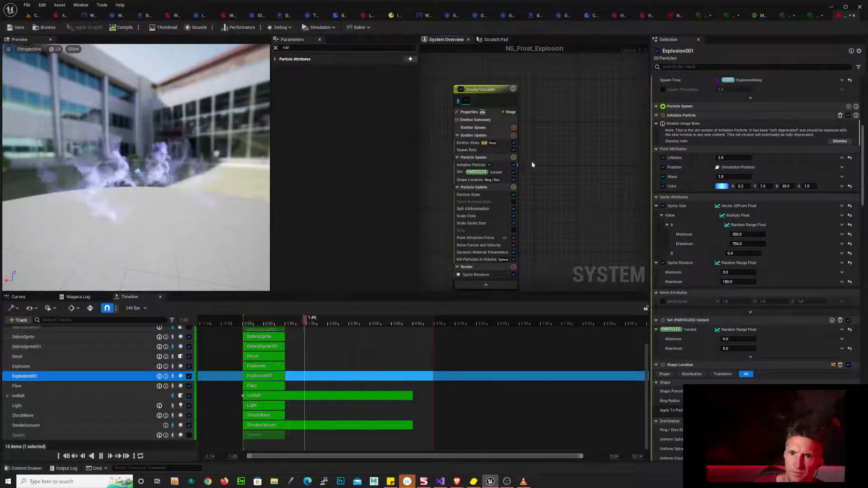
click(496, 166)
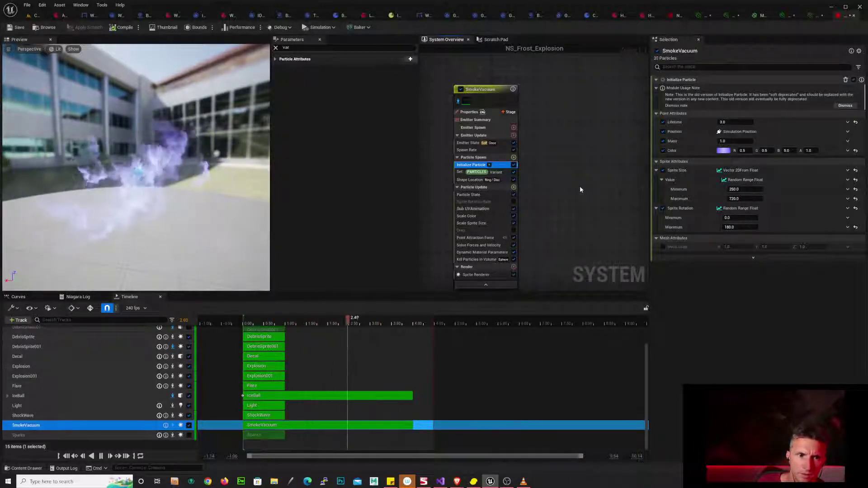
drag(154, 176, 294, 230)
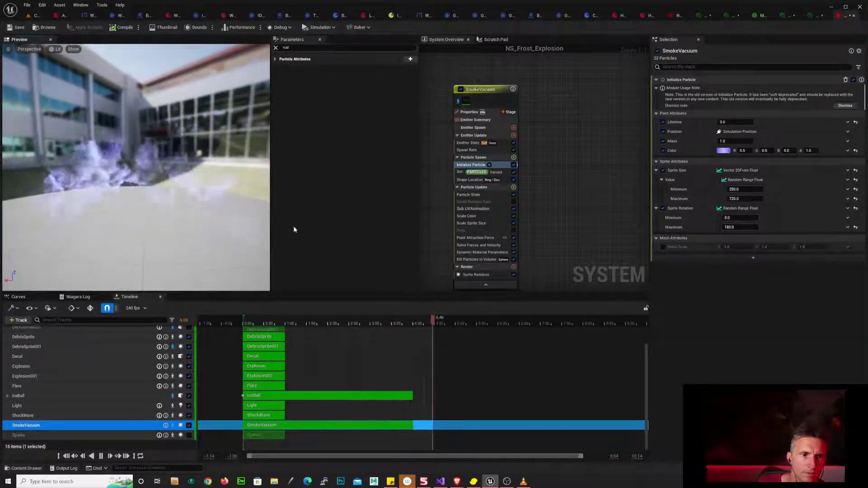
click(74, 50)
click(8, 50)
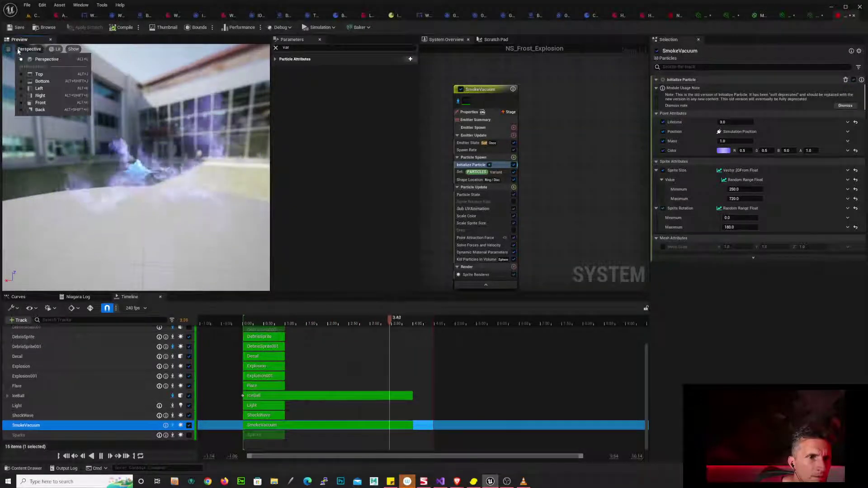
mouse_move(52, 119)
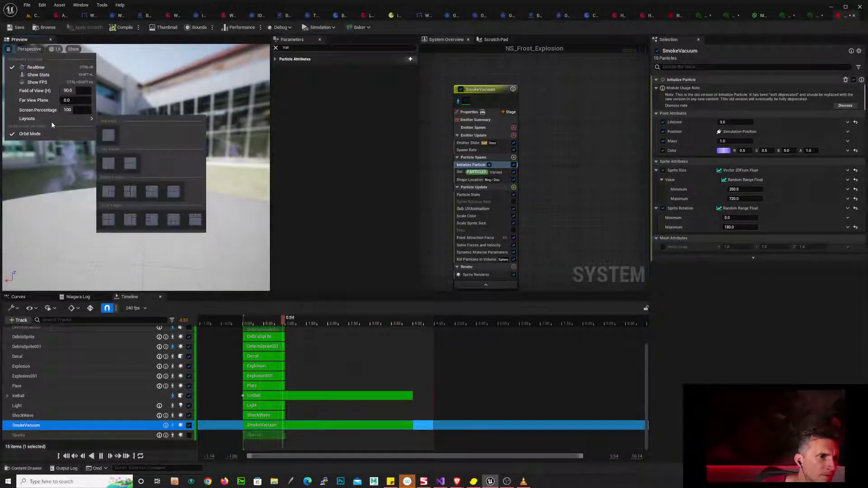
click(54, 50)
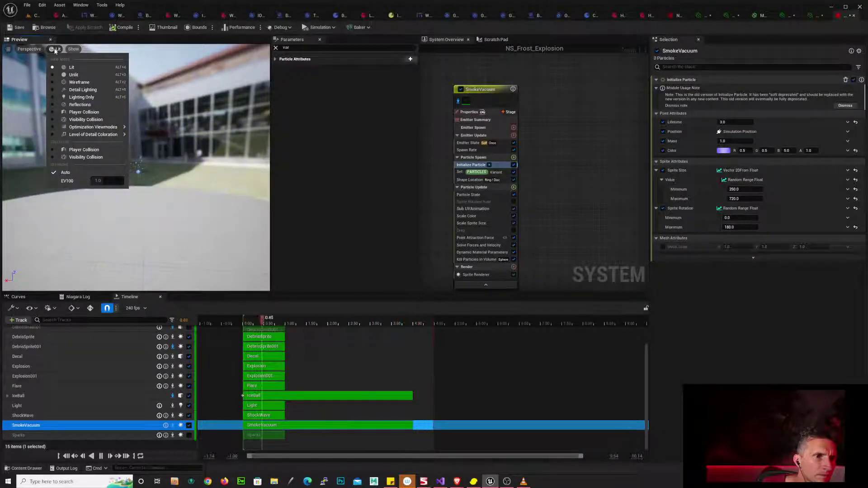
click(77, 49)
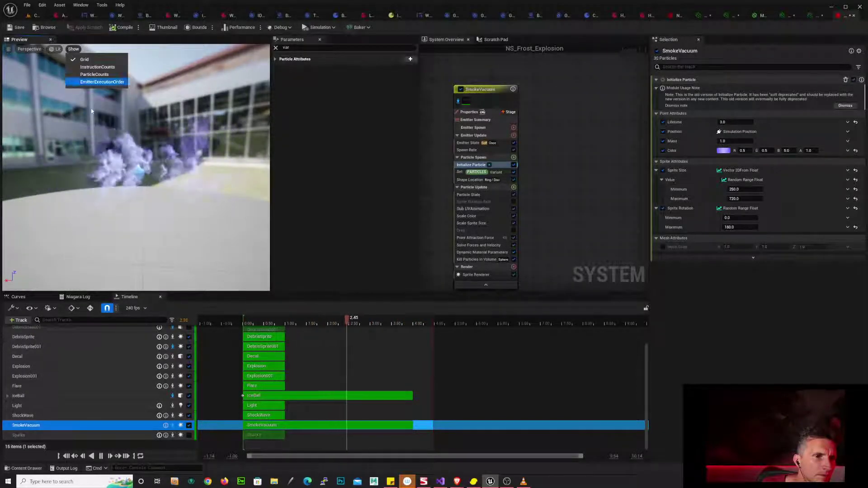
click(141, 181)
mouse_move(140, 181)
mouse_down()
mouse_move(156, 177)
mouse_move(145, 175)
mouse_up()
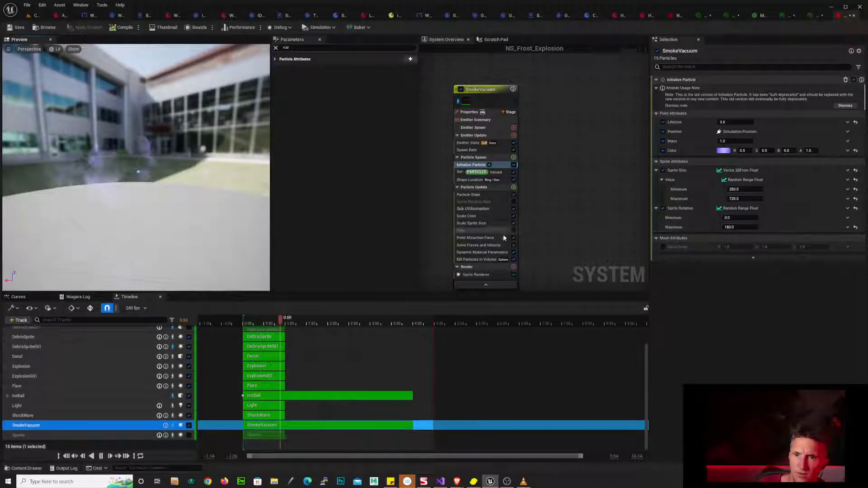
- Enable SmokeVacuum's Sprite Rotation Rate module and drive its Rotation Rate with a Random Range Float
click(514, 201)
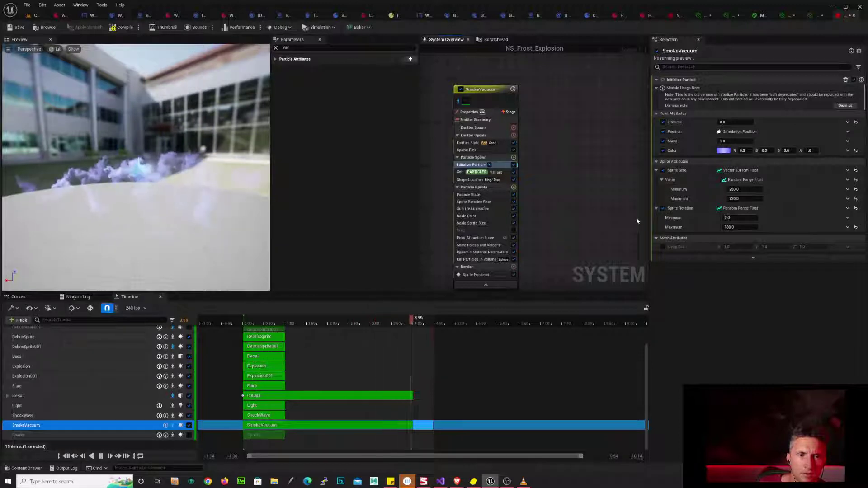
click(499, 202)
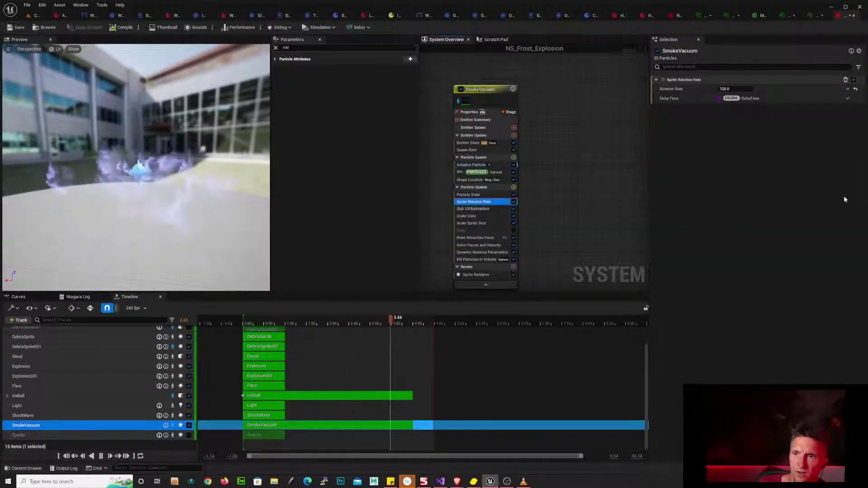
click(848, 89)
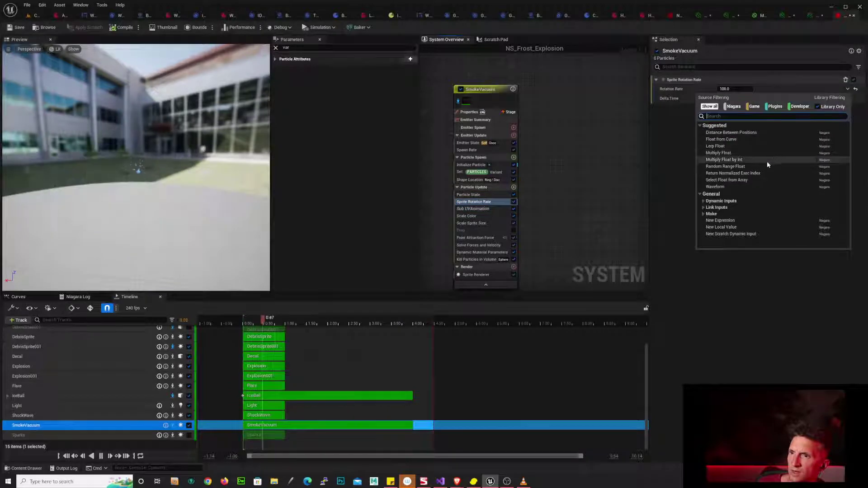
key(Escape)
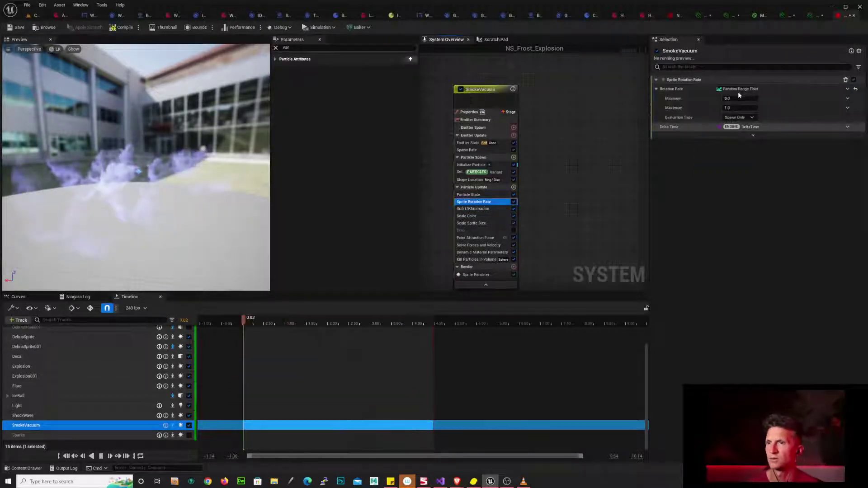
- Set the Rotation Rate's random range to minimum -20 and maximum 20
click(748, 98)
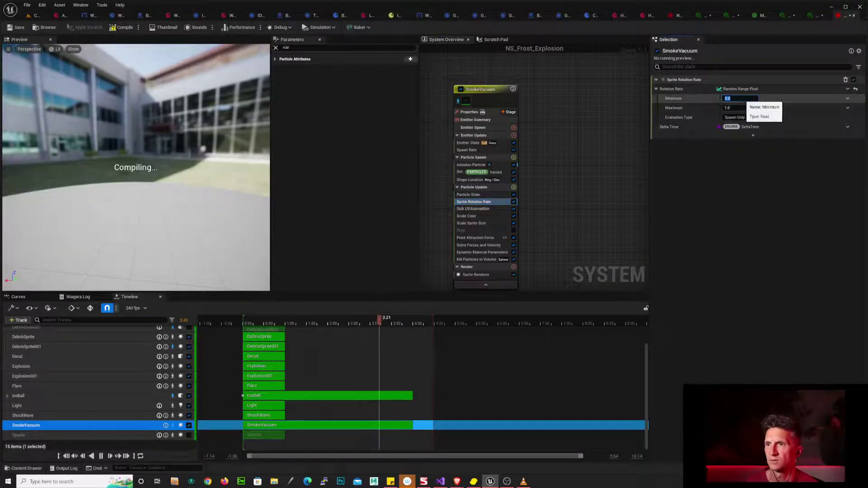
click(733, 107)
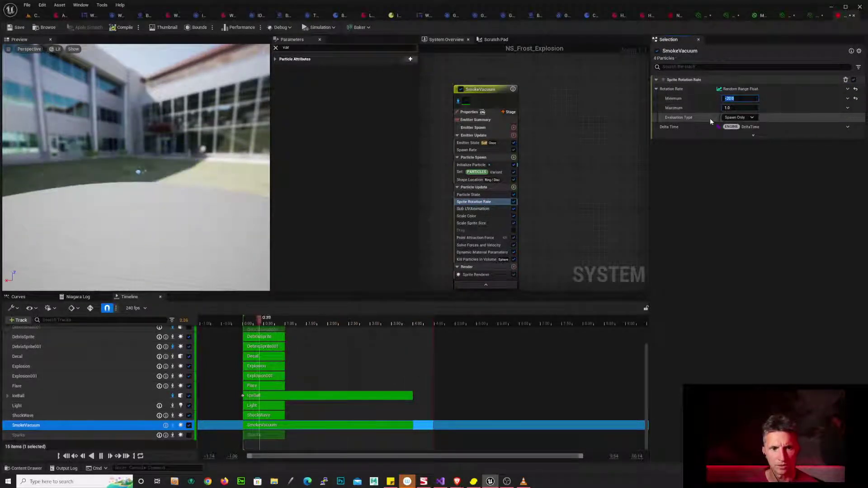
text(20)
key(Return)
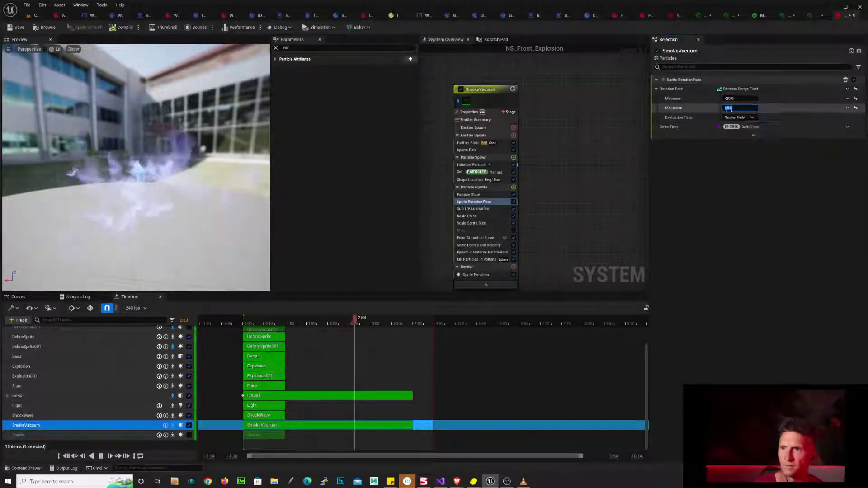
- Widen the Rotation Rate's random range to minimum -100 and maximum 100
text(100)
click(740, 98)
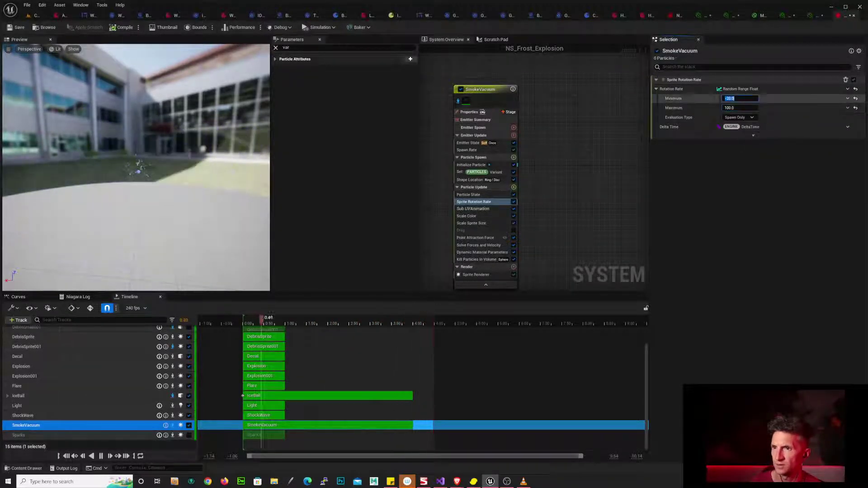
text(-100)
key(Return)
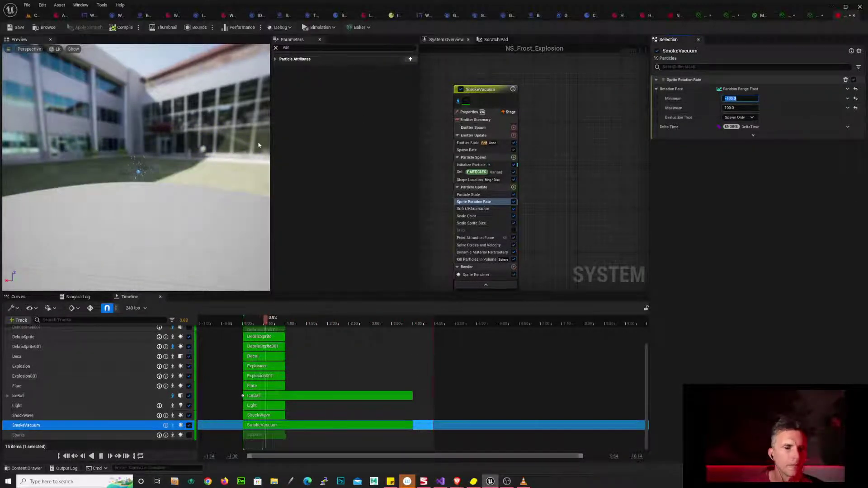
drag(171, 145, 199, 147)
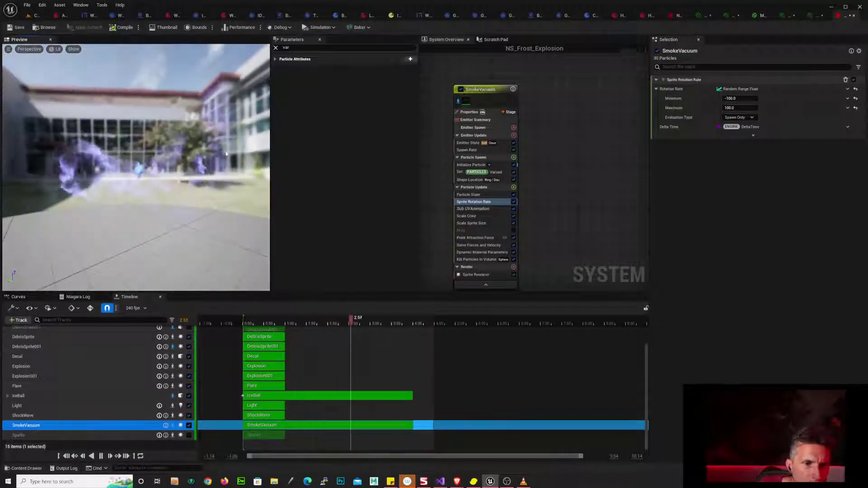
drag(213, 184, 251, 177)
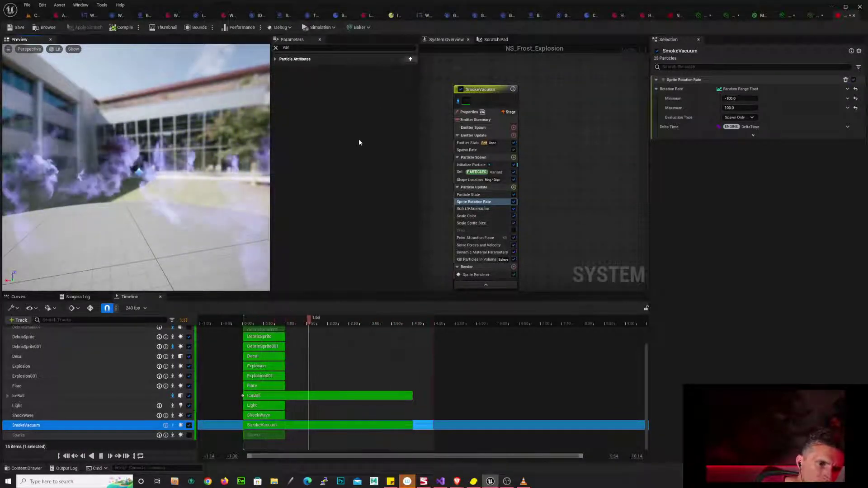
drag(260, 156, 286, 159)
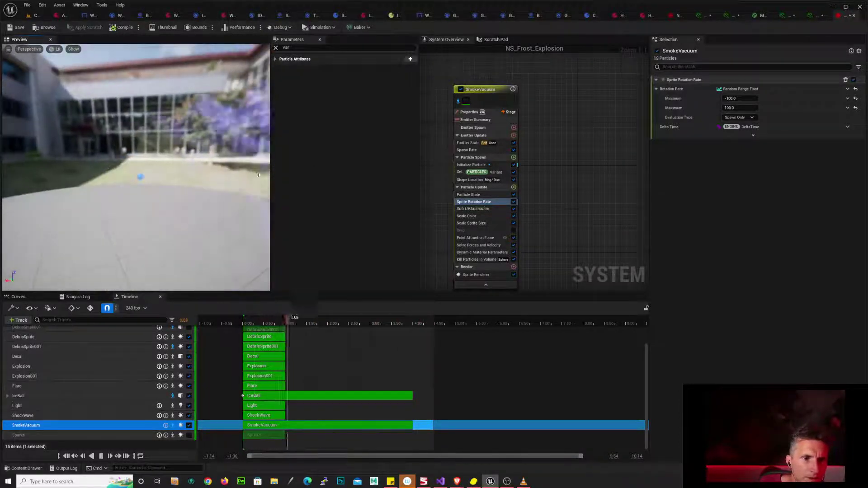
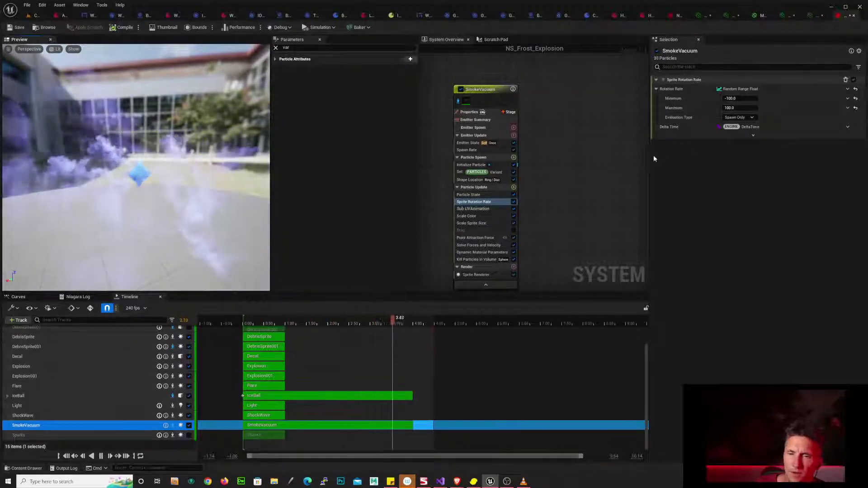
- Paste a copy of the Explosion001 emitter beside SmokeVacuum and disable the SmokeVacuum emitter
right_drag(573, 217, 665, 105)
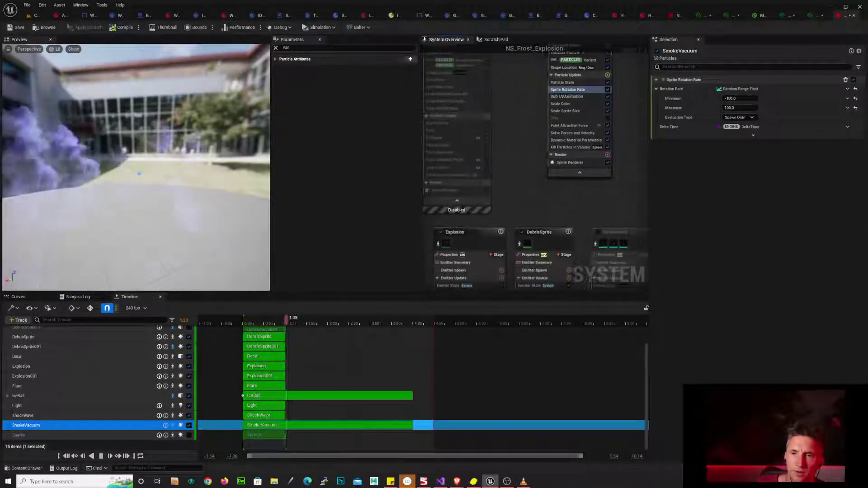
right_drag(564, 206, 622, 166)
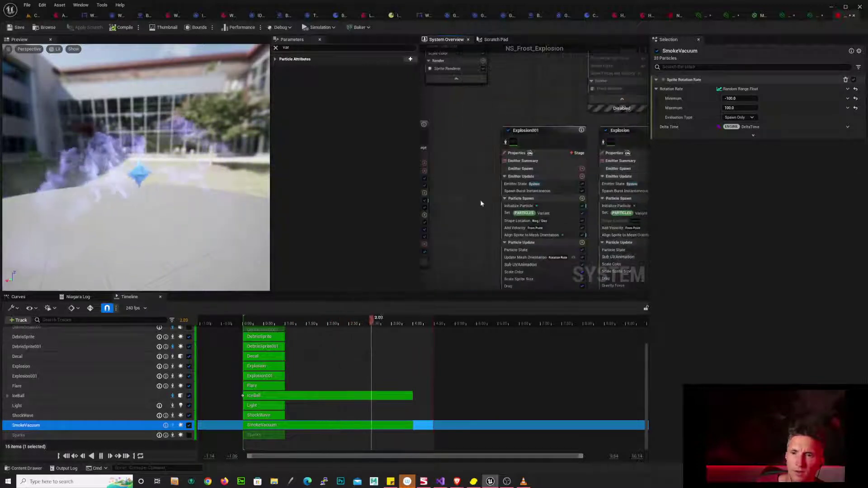
right_drag(475, 200, 488, 165)
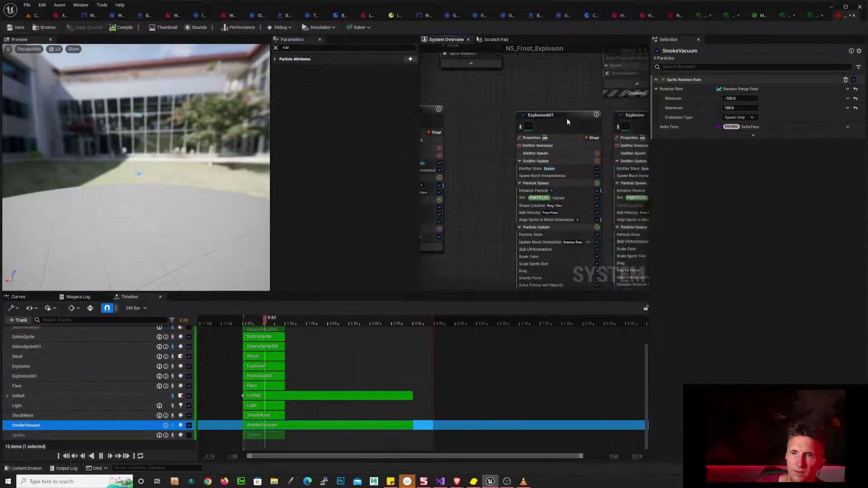
click(567, 121)
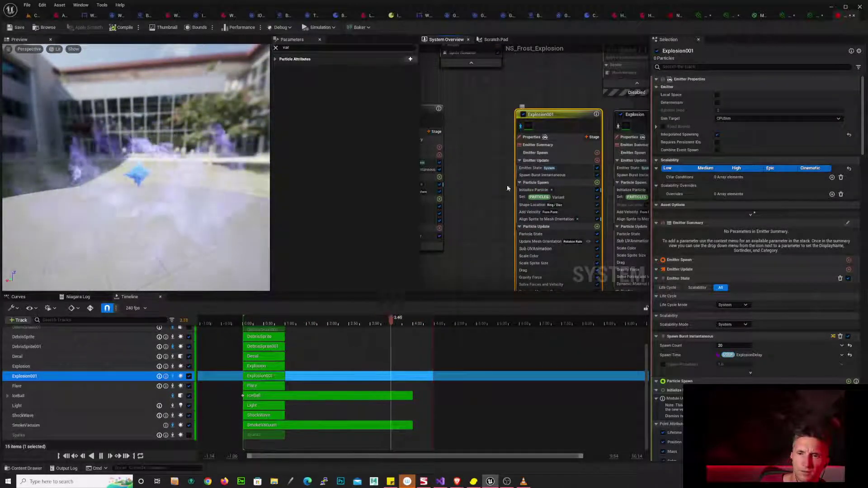
right_drag(513, 128, 478, 187)
scroll(514, 136, down, 8)
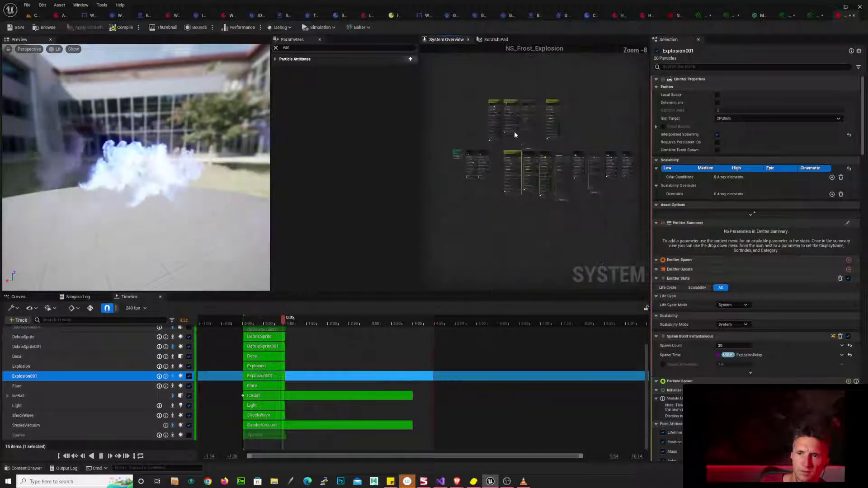
scroll(495, 160, up, 5)
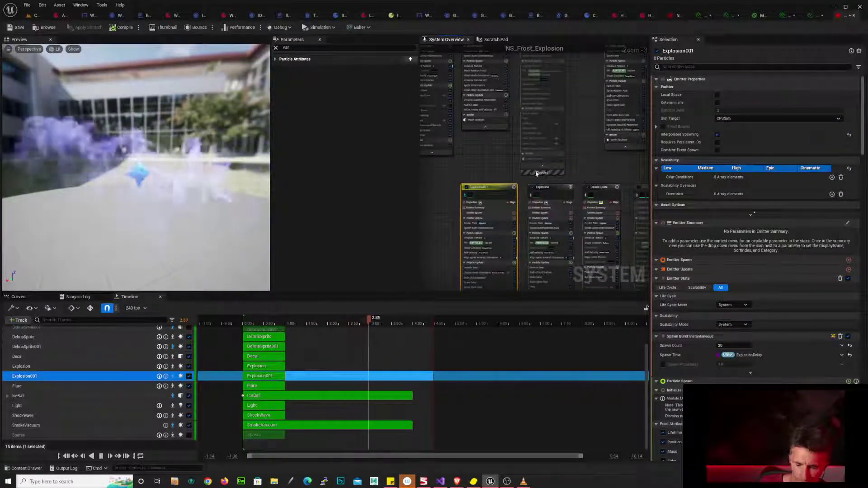
click(623, 124)
right_drag(622, 123, 362, 291)
right_drag(572, 170, 411, 247)
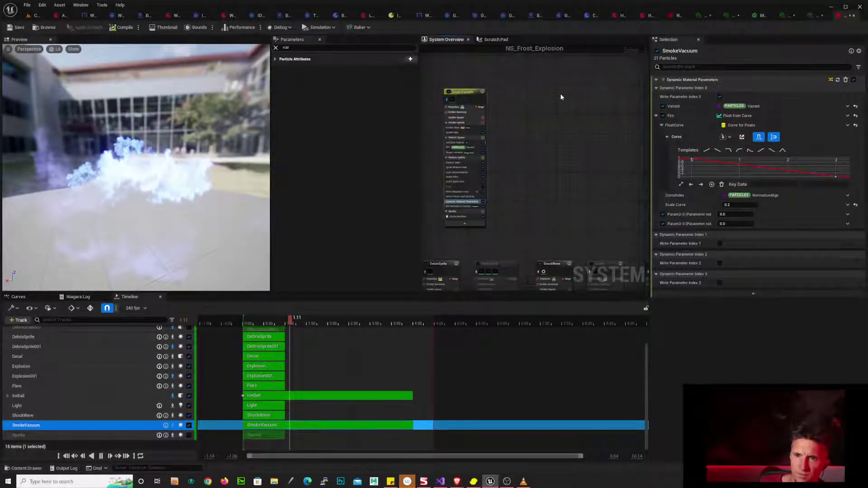
key(ctrl+v)
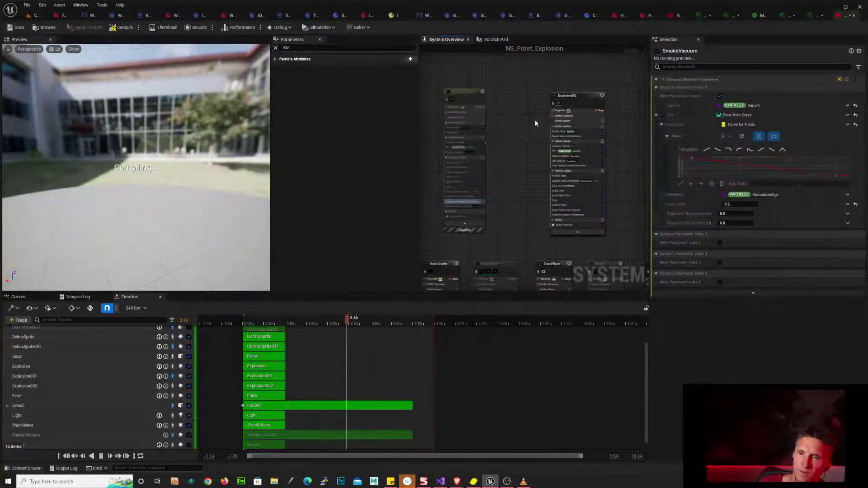
- Delete the Gravity Force module from the copied Explosion002 emitter
scroll(538, 122, up, 3)
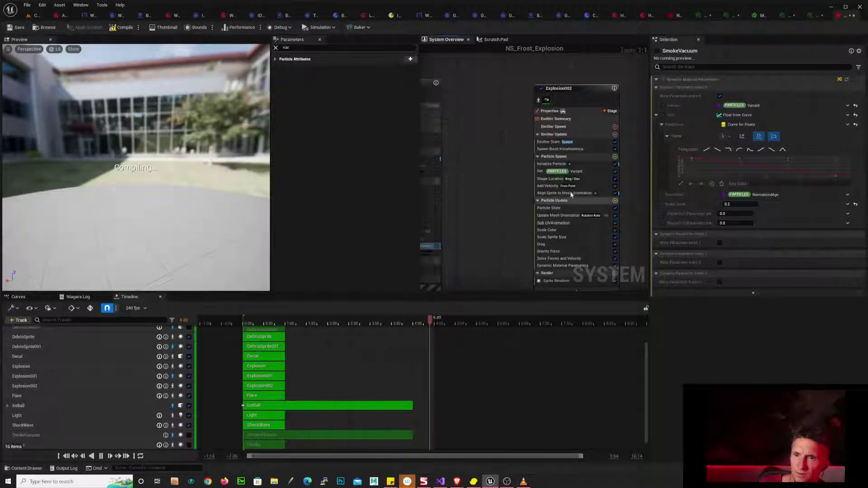
click(587, 179)
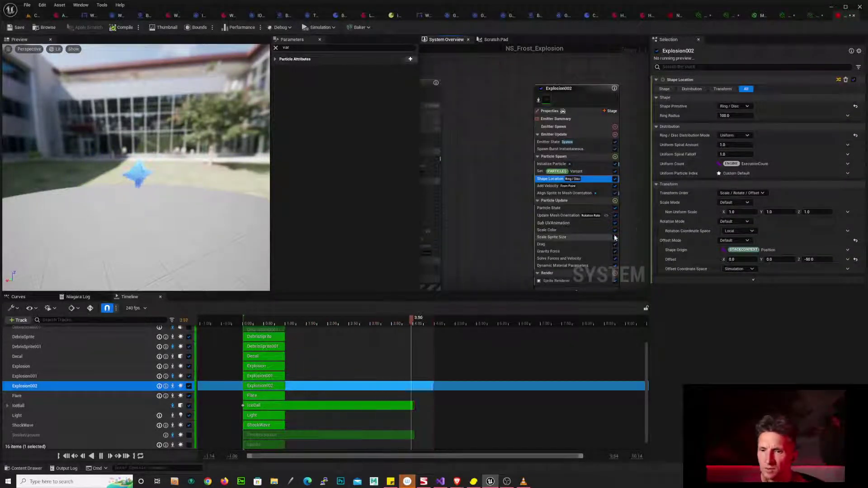
click(600, 252)
key(Delete)
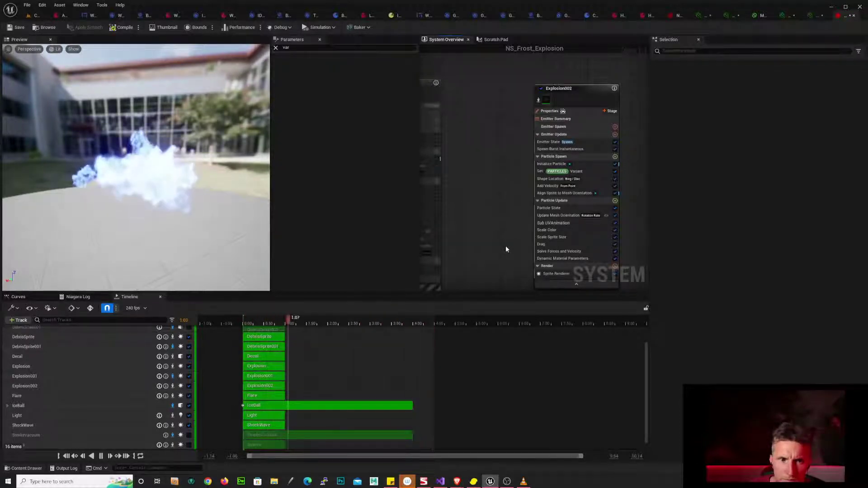
- Check SmokeVacuum's Shape Location settings and set the Ring Radius in Explosion002's Shape Location to 1000
right_drag(507, 249, 514, 237)
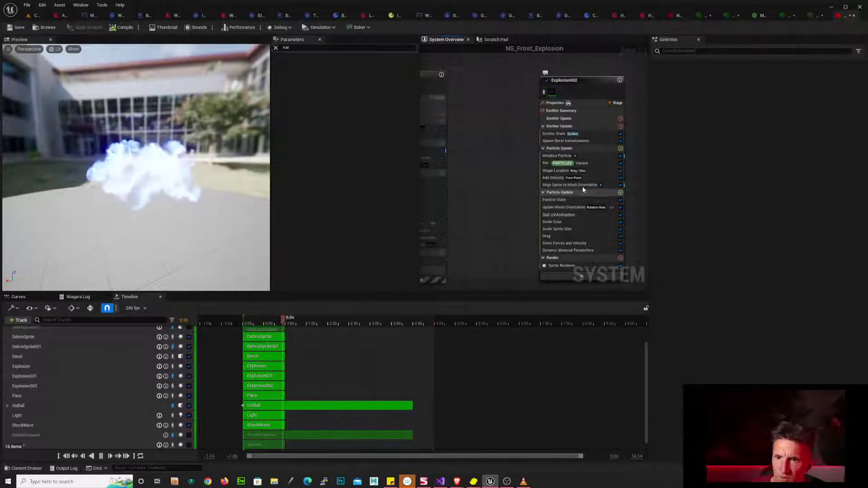
click(599, 175)
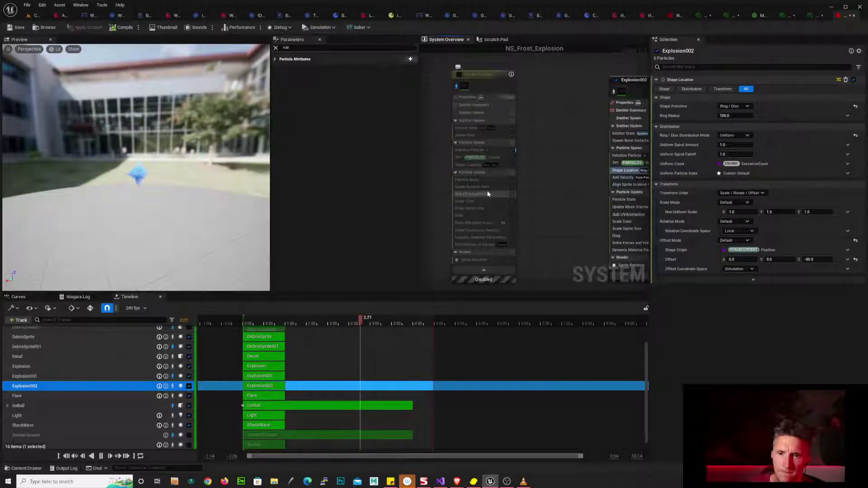
click(488, 165)
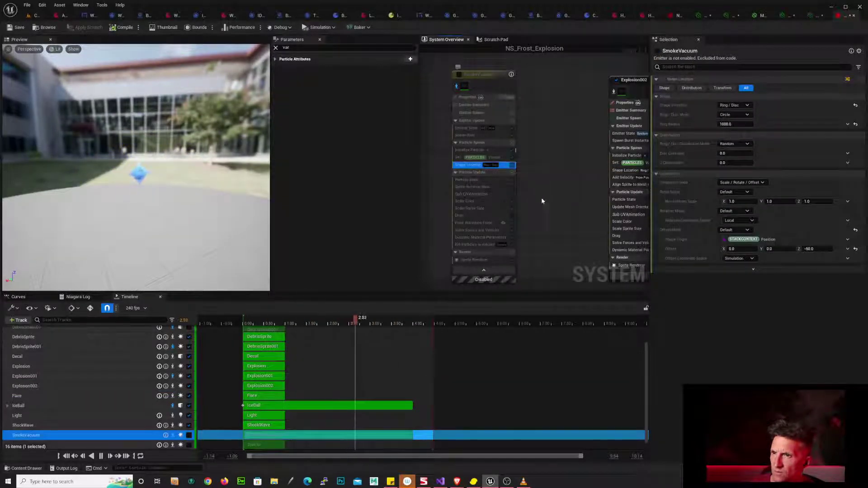
right_drag(577, 221, 504, 218)
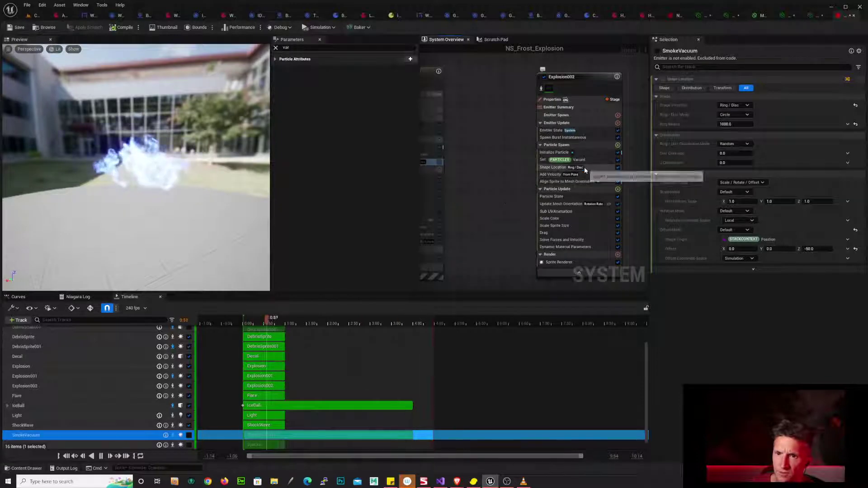
click(584, 167)
click(733, 115)
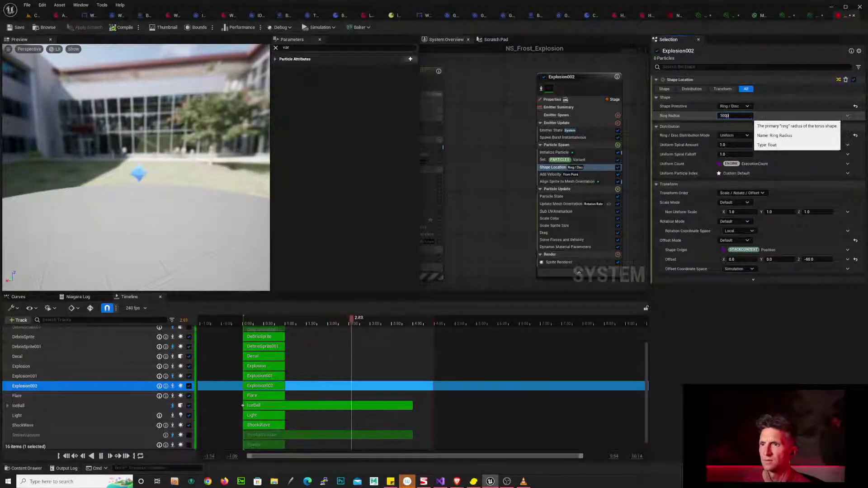
text(1000)
key(Return)
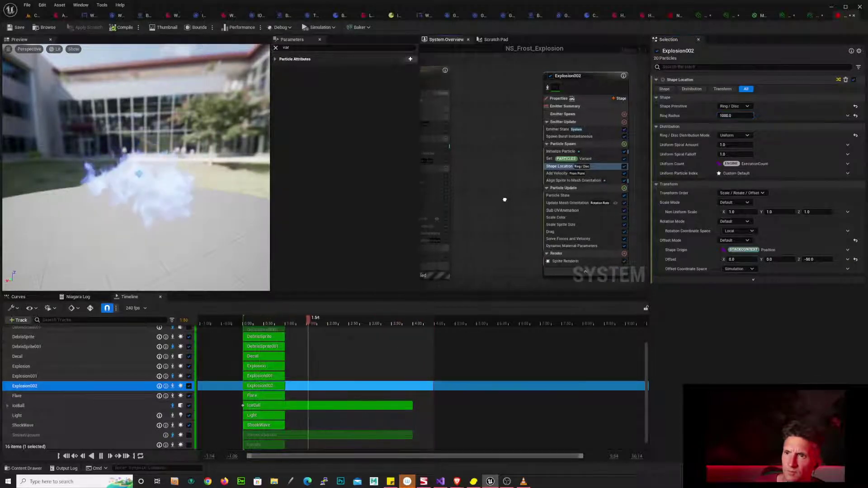
- Compare with SmokeVacuum's Shape Location and set Explosion002's Ring / Disc Distribution Mode to Random
right_drag(504, 194, 556, 187)
click(478, 158)
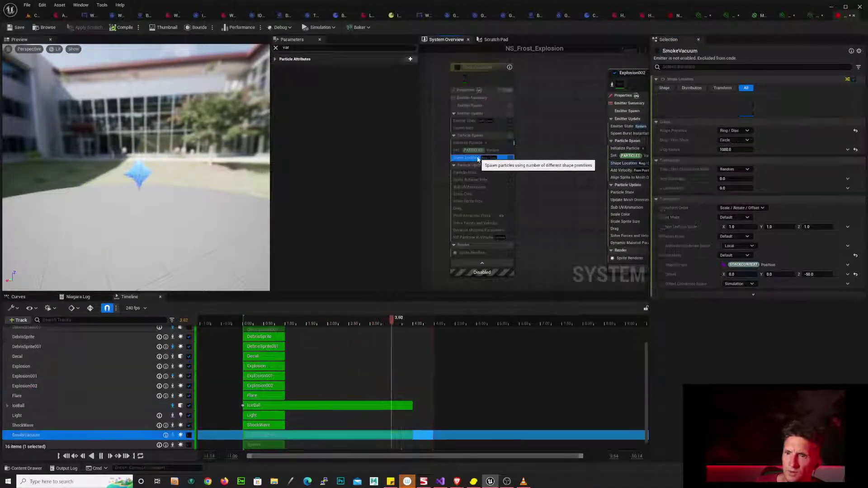
right_drag(564, 170, 469, 178)
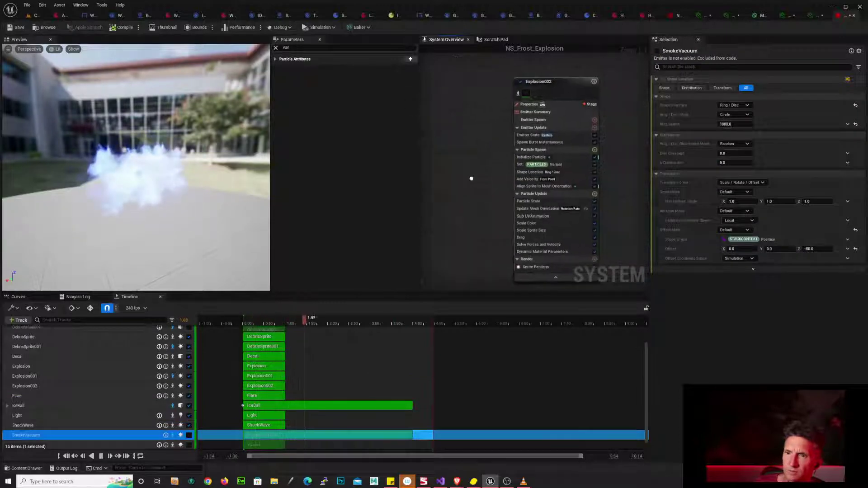
click(569, 173)
click(734, 135)
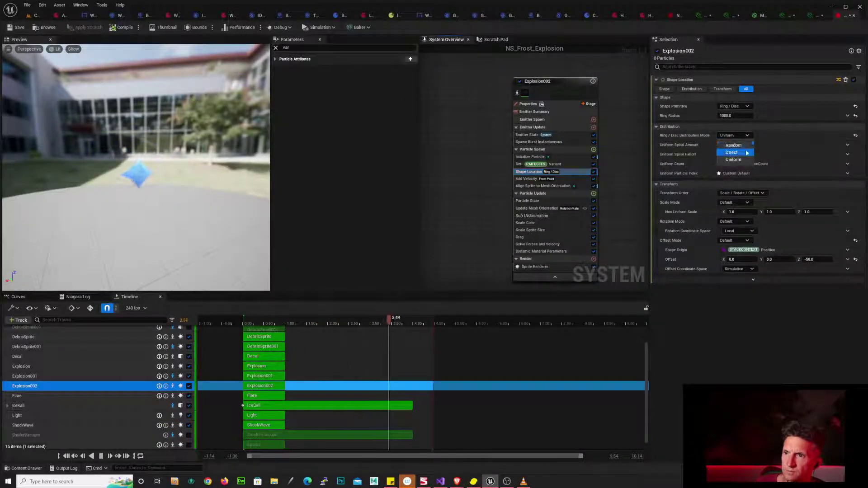
click(740, 146)
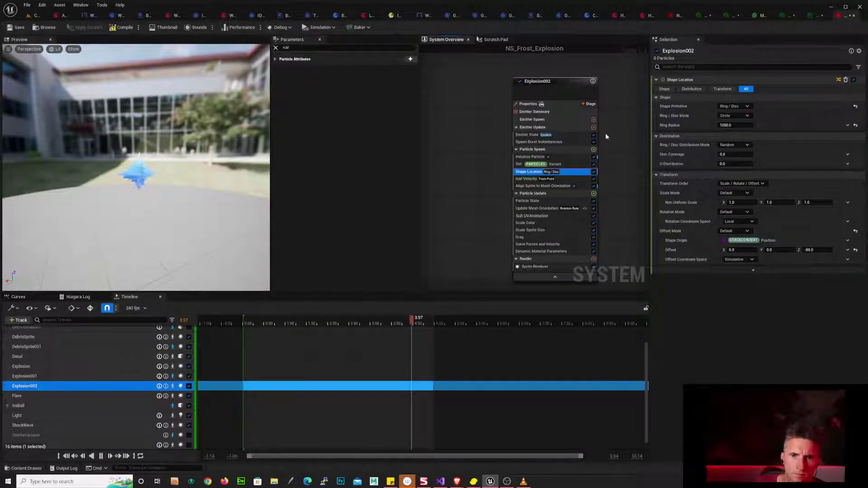
- Replace Explosion002's Spawn Burst Instantaneous module with a Spawn Rate module in Emitter Update
click(585, 86)
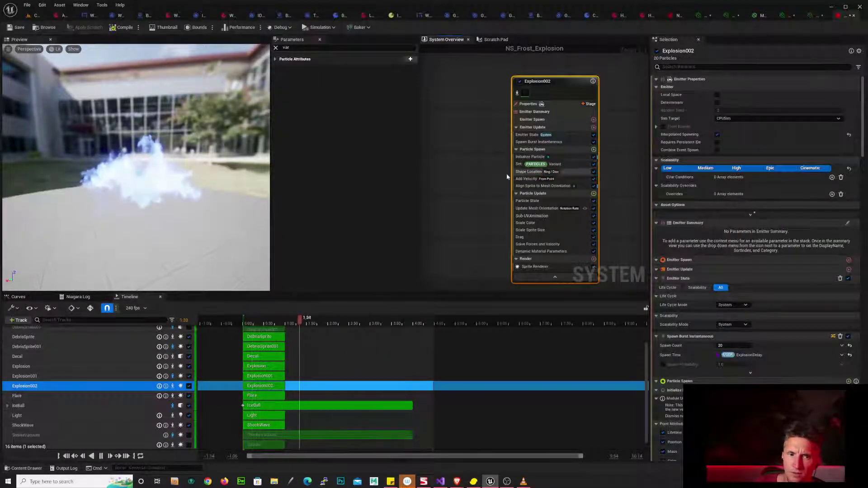
click(581, 142)
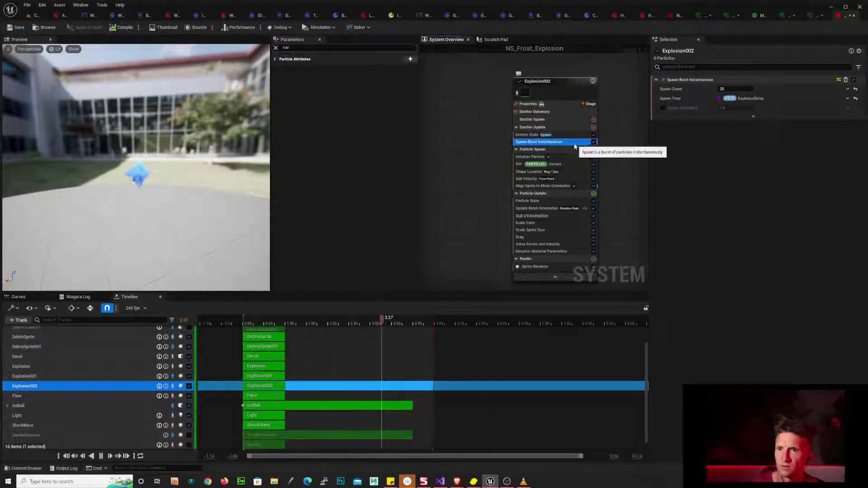
key(Delete)
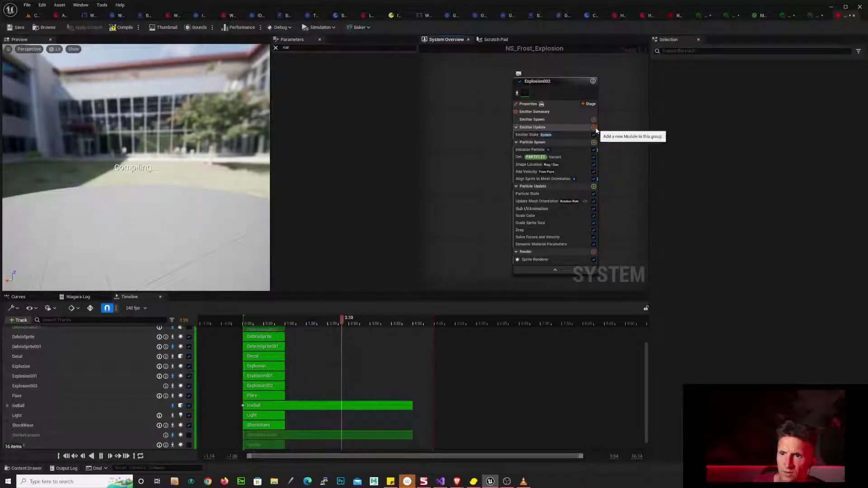
click(593, 127)
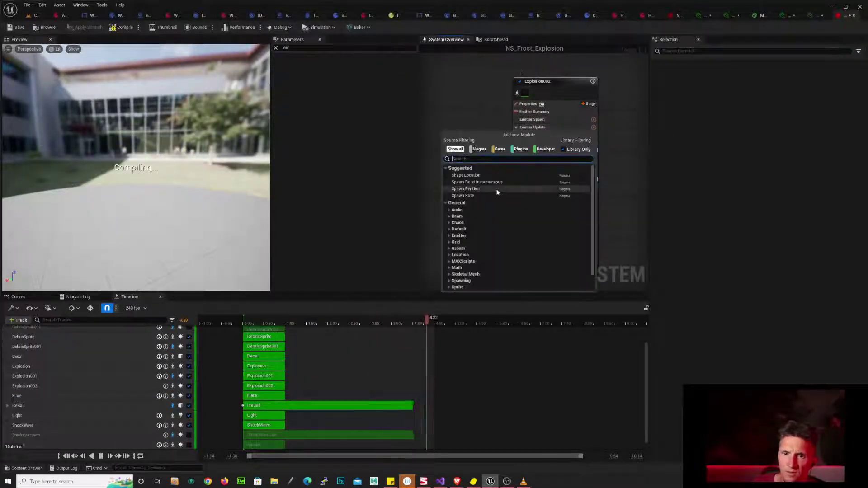
click(482, 196)
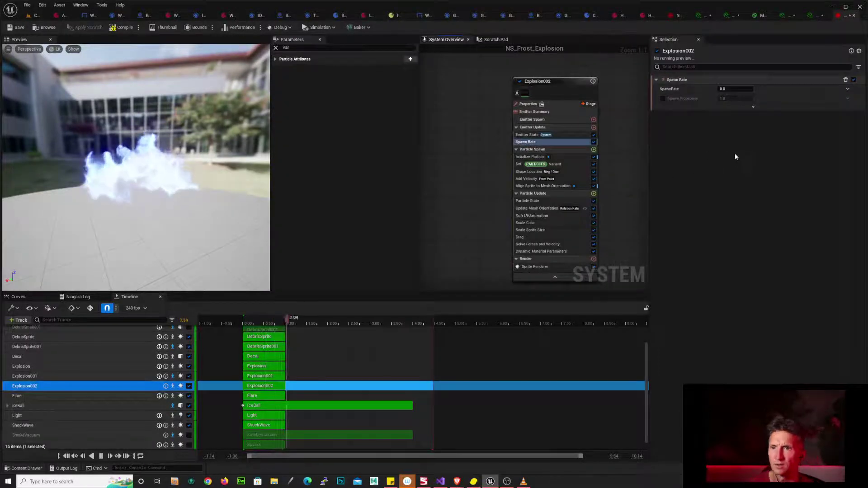
- Set Explosion002's SpawnRate to 100 and view the result in the preview from a higher angle
click(728, 89)
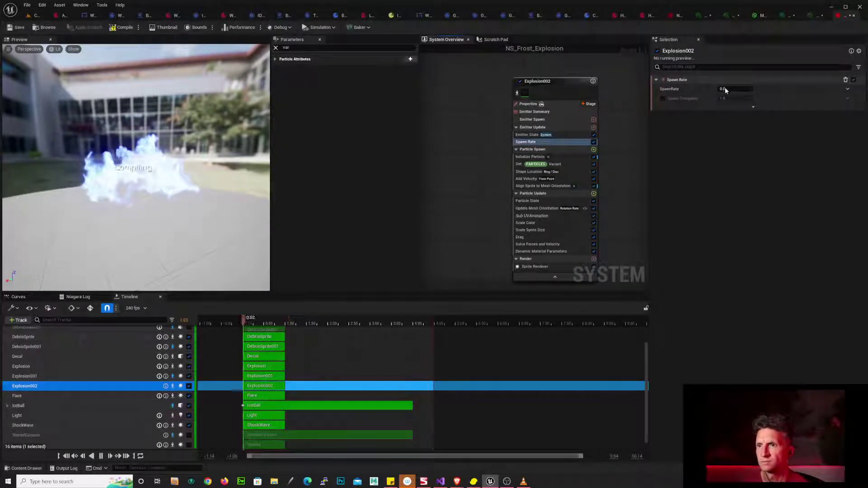
text(100)
key(Return)
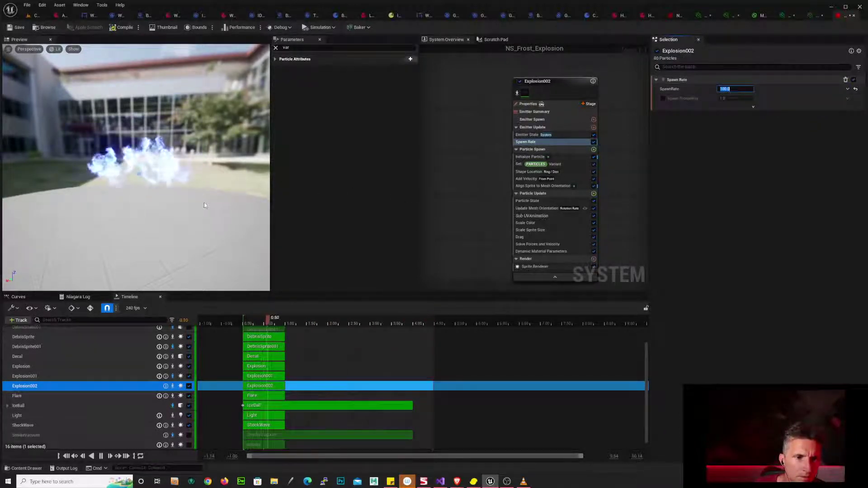
drag(177, 201, 177, 217)
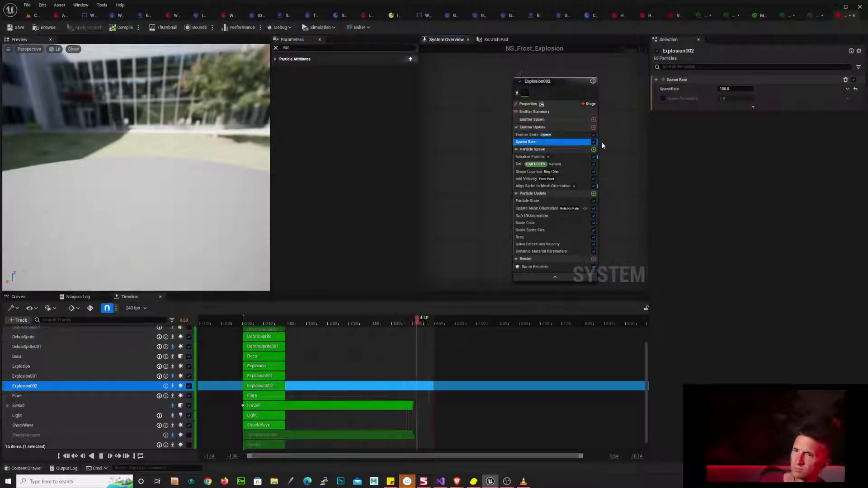
- Set Explosion002's Emitter State to Life Cycle Mode Self, Loop Behavior Once and Loop Duration 4
click(566, 137)
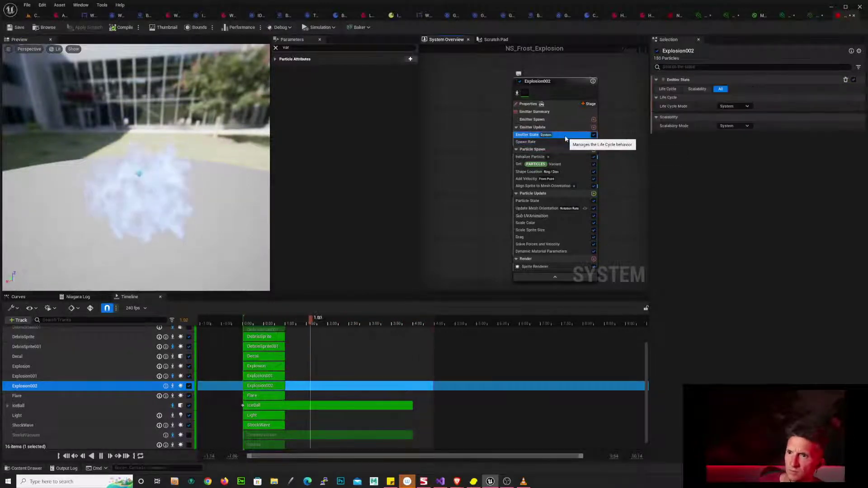
click(736, 106)
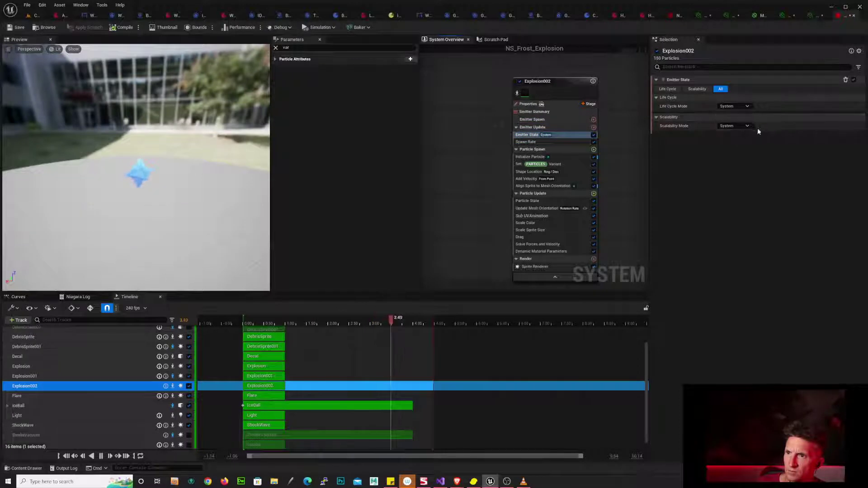
click(758, 131)
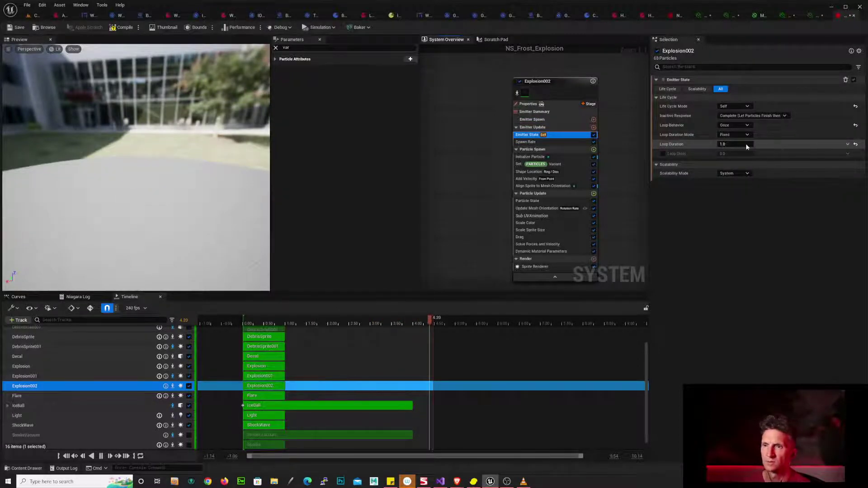
click(733, 144)
text(4)
key(BackSpace)
key(BackSpace)
key(BackSpace)
key(BackSpace)
text(4)
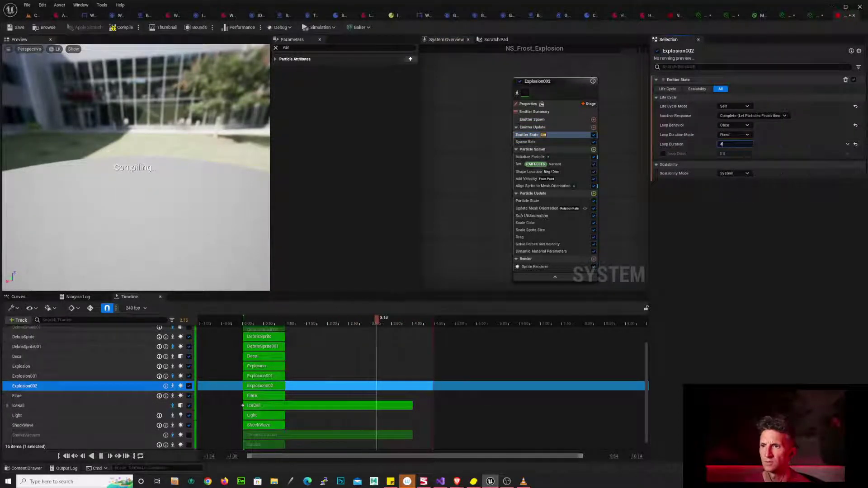
key(Return)
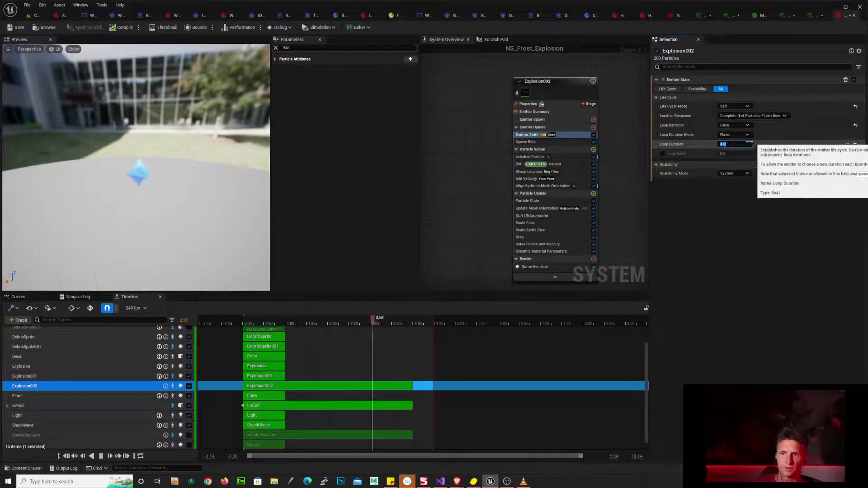
- Check SmokeVacuum's Spawn Rate and set Explosion002's SpawnRate to 20
right_drag(481, 184, 590, 171)
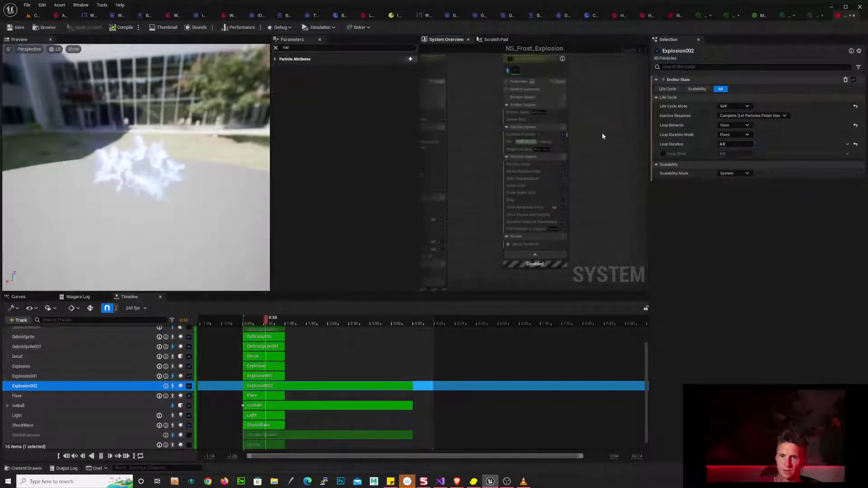
click(529, 138)
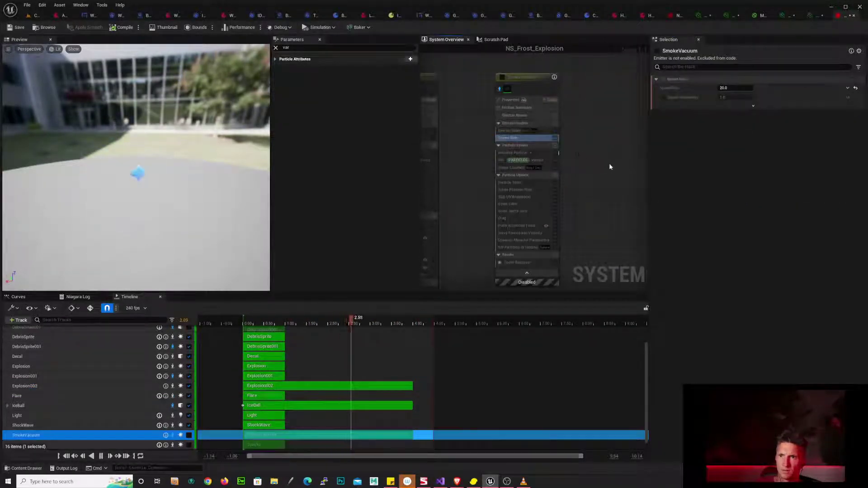
right_drag(610, 167, 557, 180)
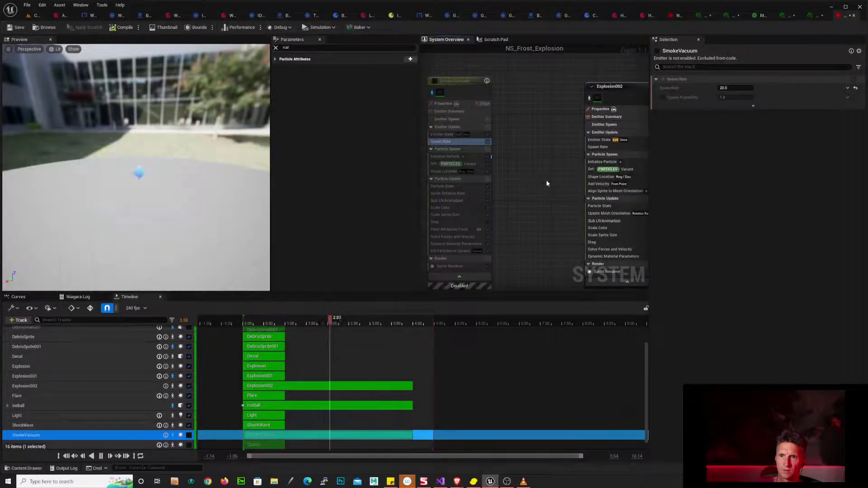
click(598, 147)
click(735, 89)
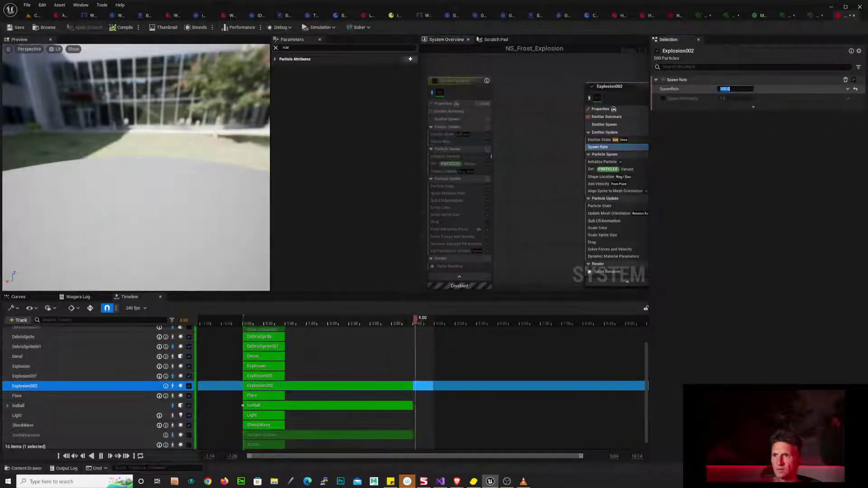
text(20)
key(Return)
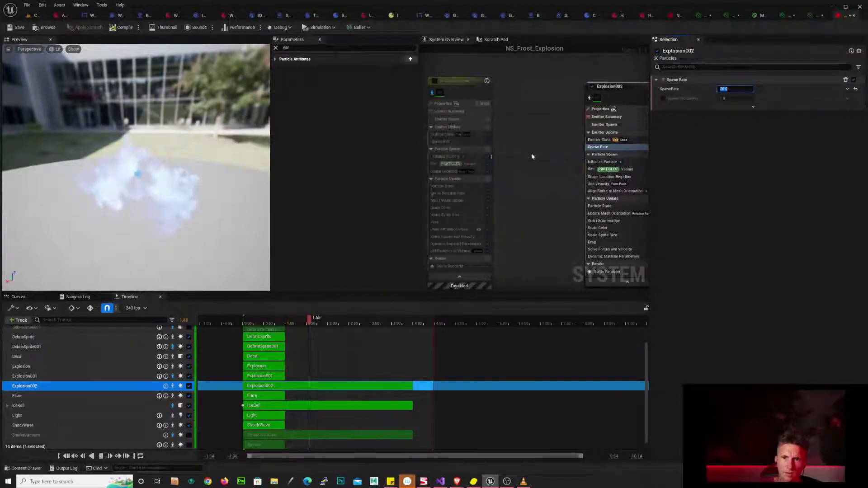
- Compare the Emitter State and Spawn Rate settings of Explosion002 and SmokeVacuum
mouse_move(532, 156)
right_down()
mouse_move(576, 146)
mouse_move(530, 156)
right_up()
click(590, 142)
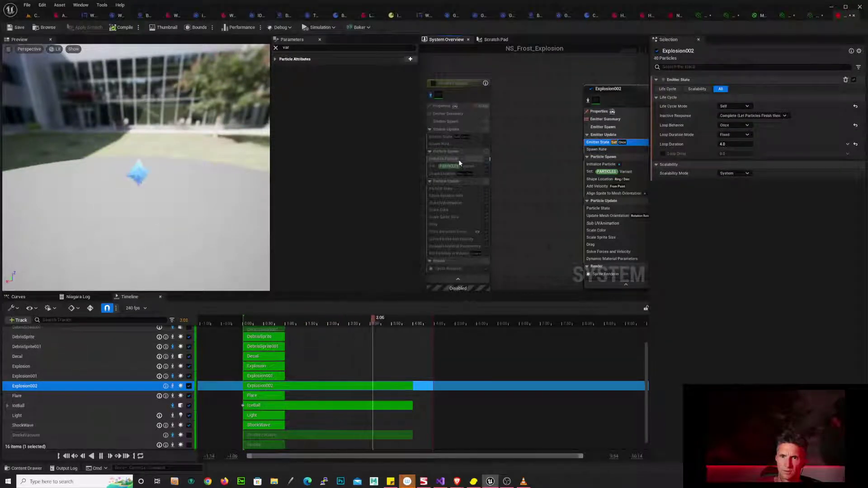
click(447, 139)
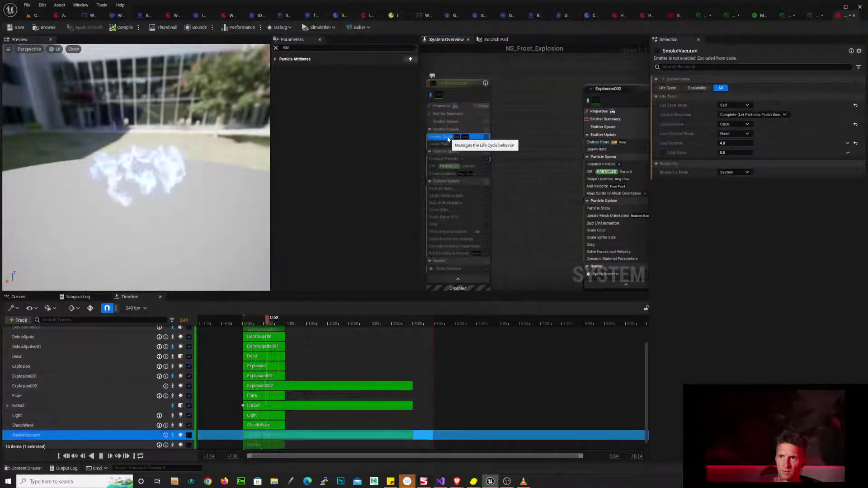
click(596, 143)
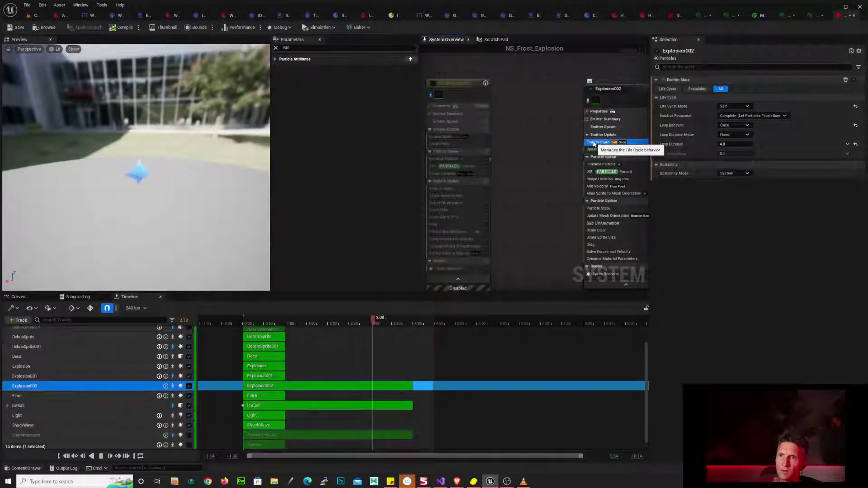
click(453, 137)
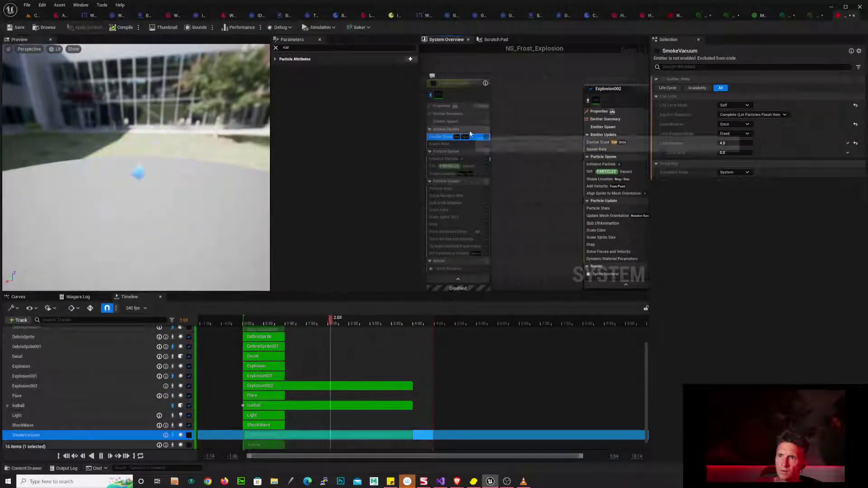
click(597, 150)
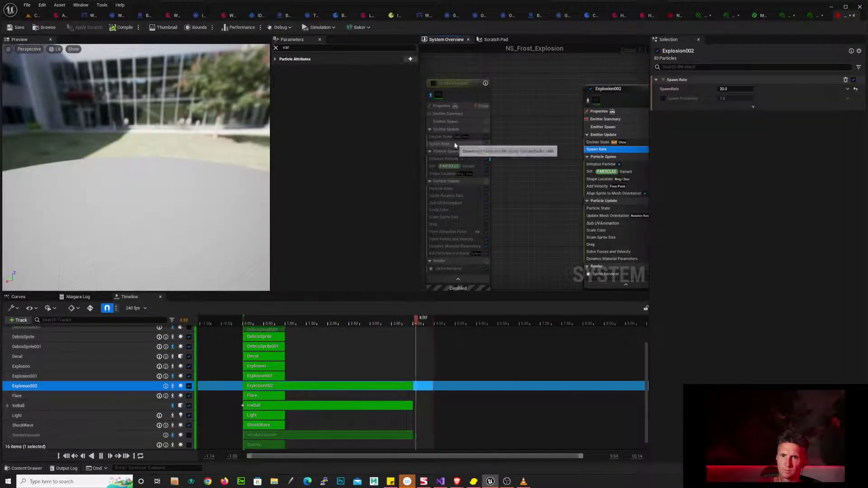
click(453, 144)
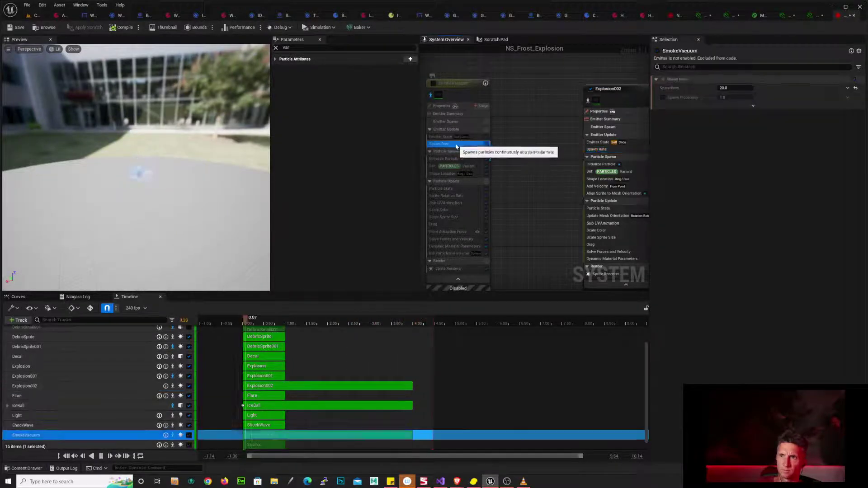
- Compare Initialize Particle in both smoke emitters and set Explosion002's Lifetime to 3
click(618, 165)
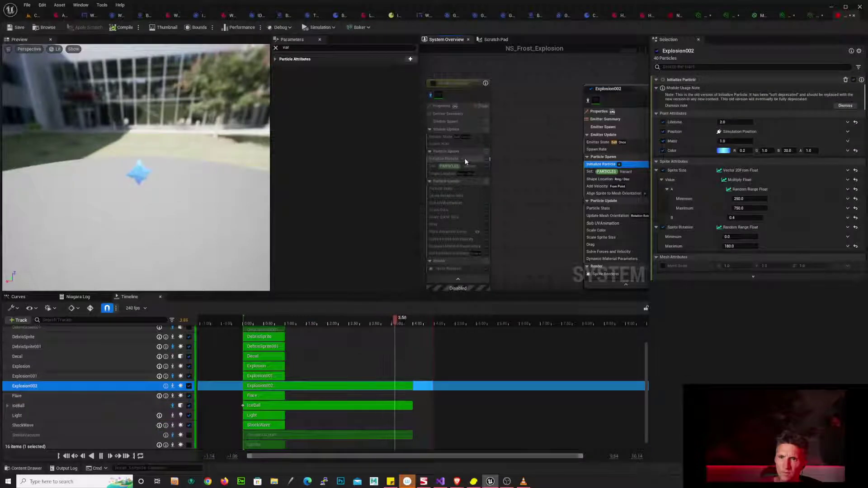
click(466, 161)
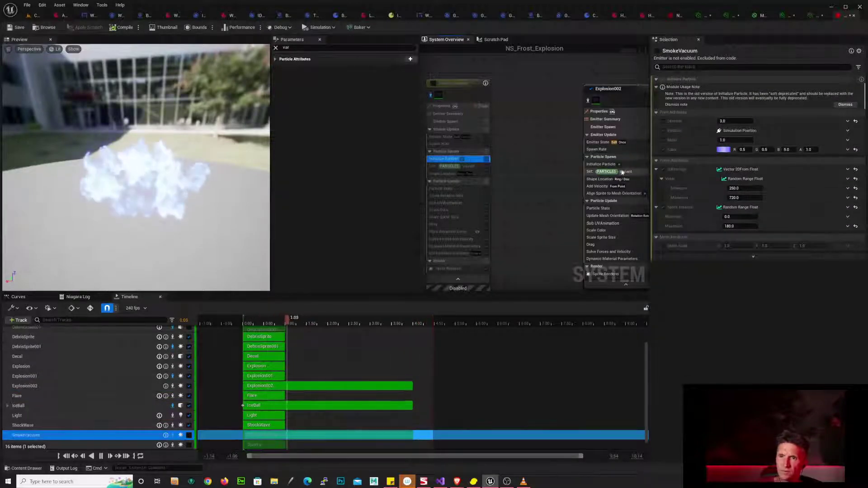
click(627, 164)
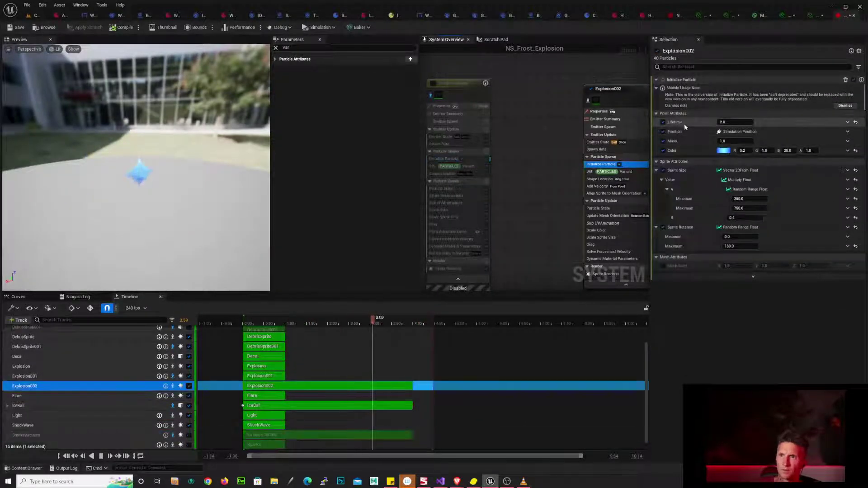
click(735, 121)
text(3)
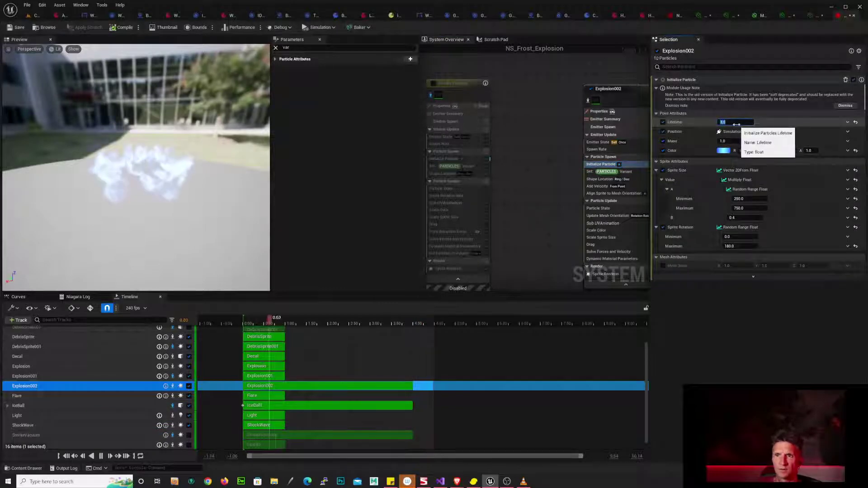
key(Return)
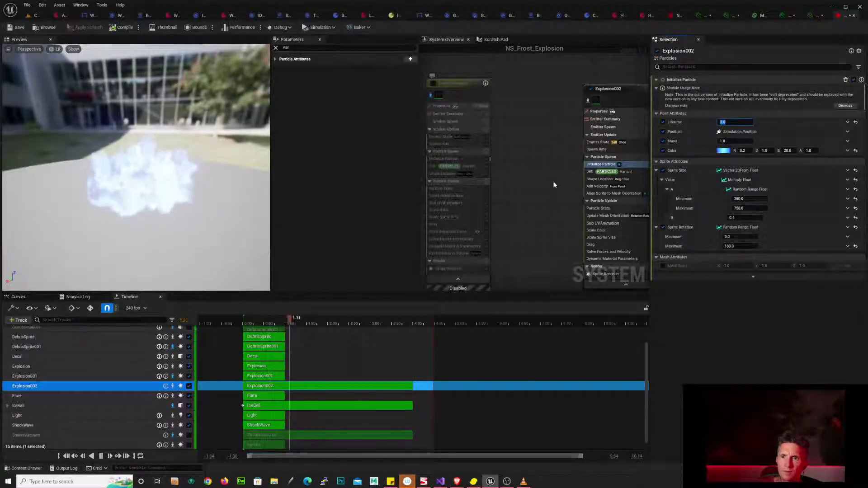
- Compare the Particles Variant and Shape Location settings of SmokeVacuum and Explosion002
click(636, 172)
click(446, 168)
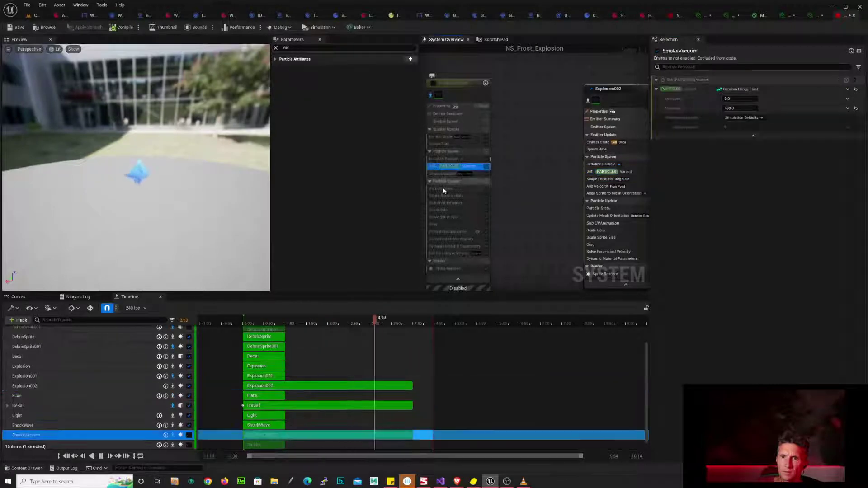
click(446, 175)
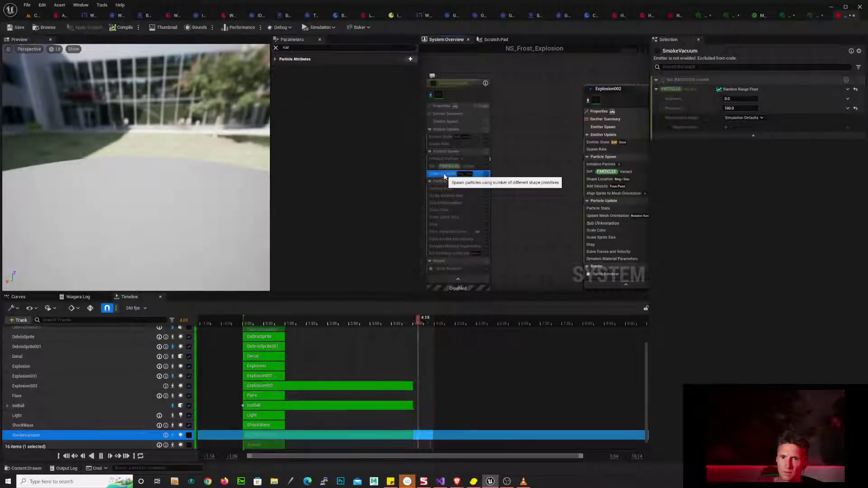
click(629, 179)
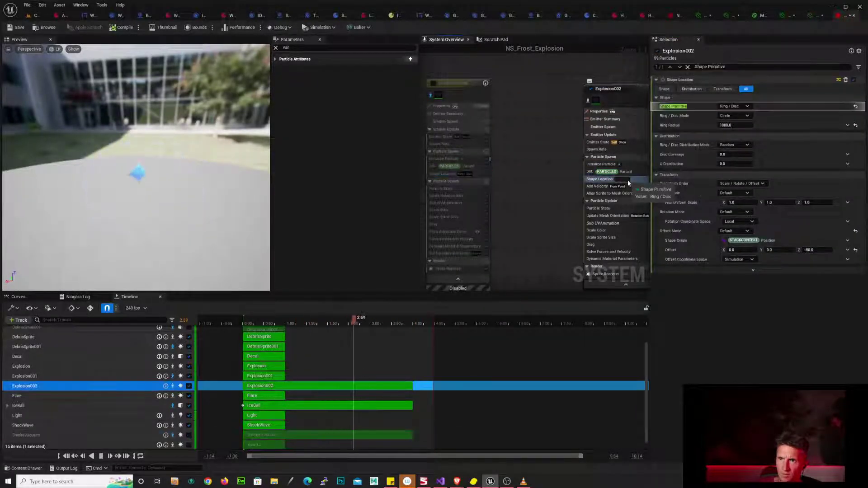
click(450, 176)
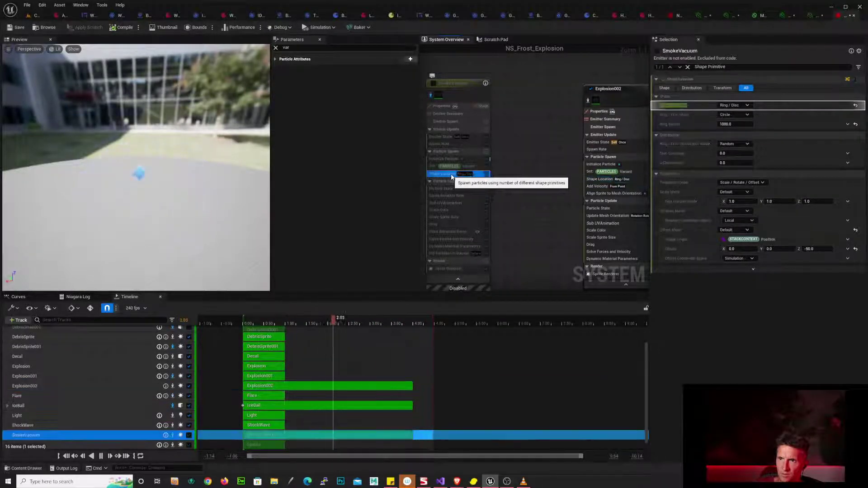
click(609, 181)
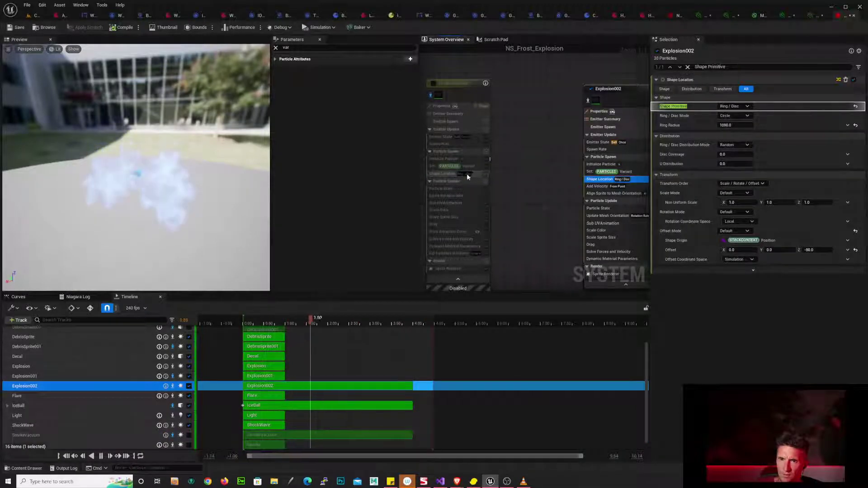
click(437, 176)
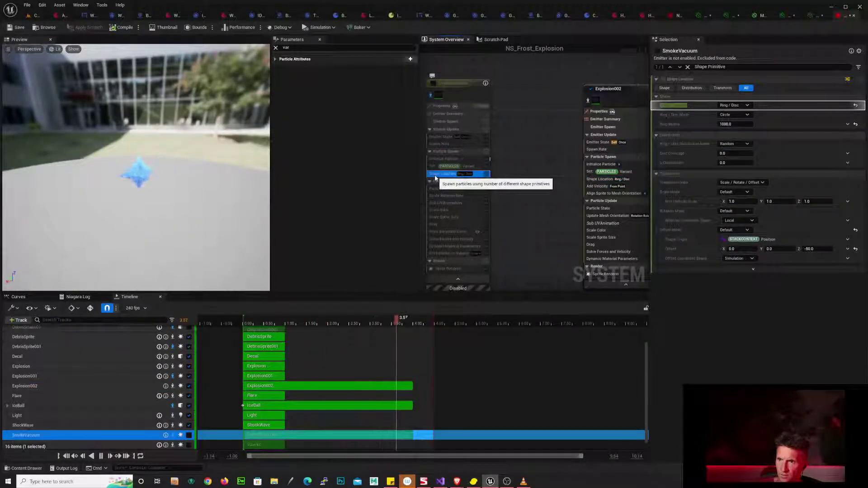
click(600, 180)
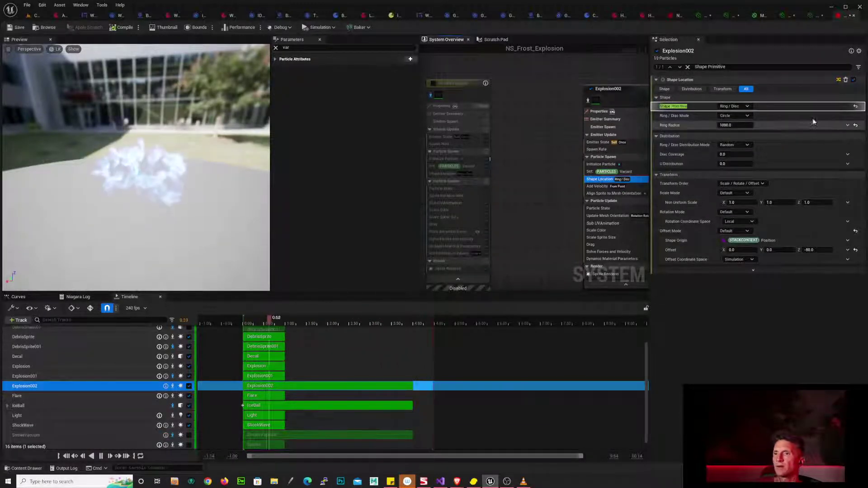
- Add Explosion002 to the isolated emitters so that it renders in the preview
right_drag(534, 157, 483, 181)
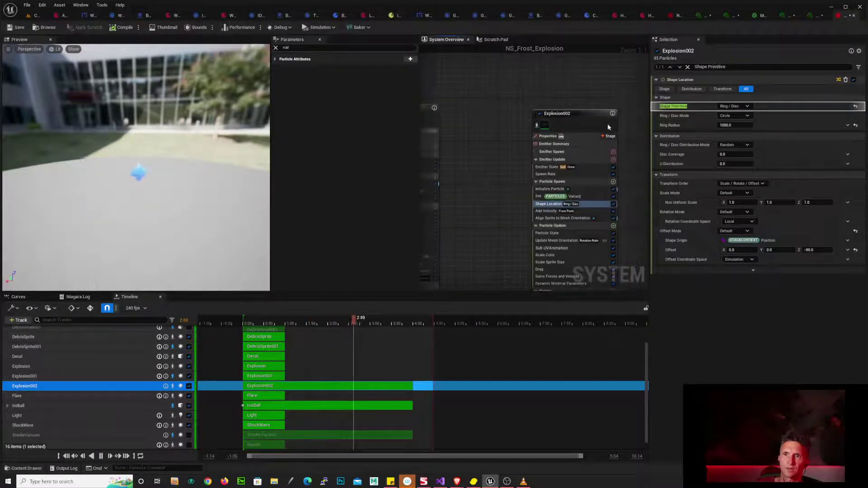
click(592, 114)
click(622, 135)
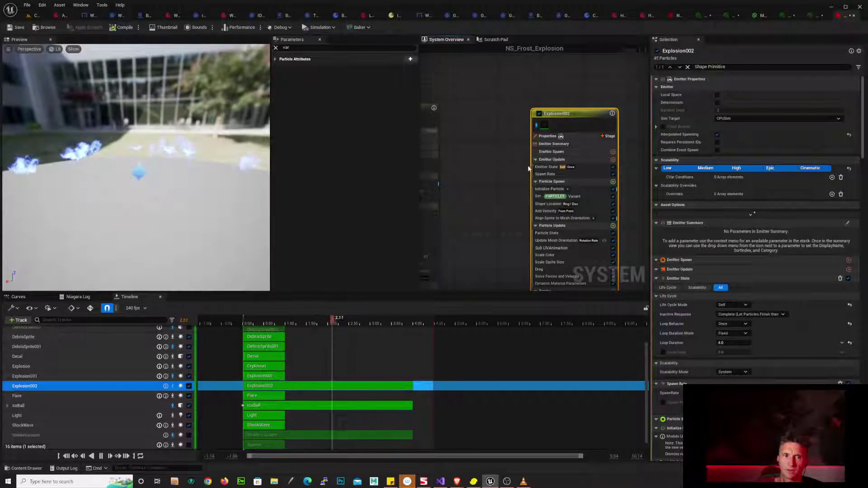
- Disable the Explosion001 emitter and return to Explosion002 in the system overview
scroll(520, 151, down, 9)
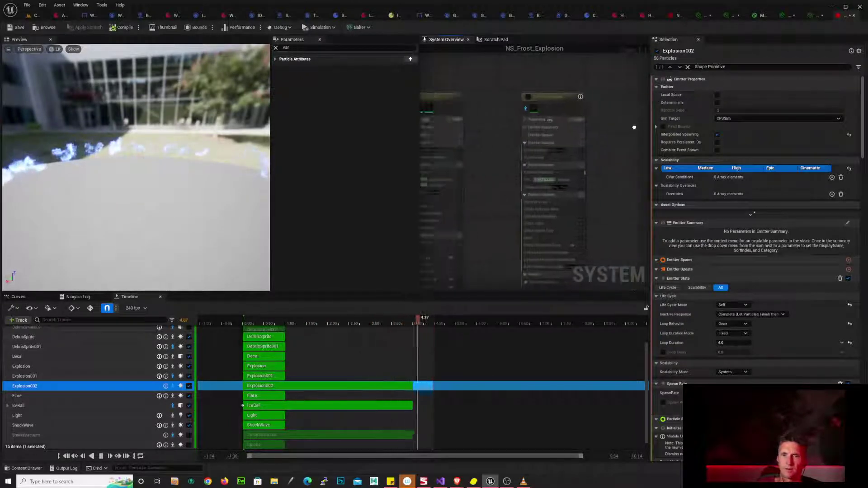
scroll(480, 141, up, 7)
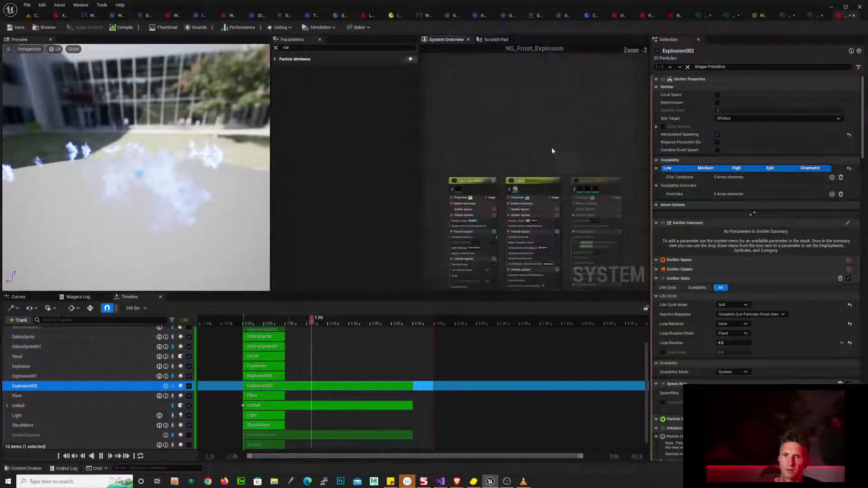
right_drag(544, 281, 548, 174)
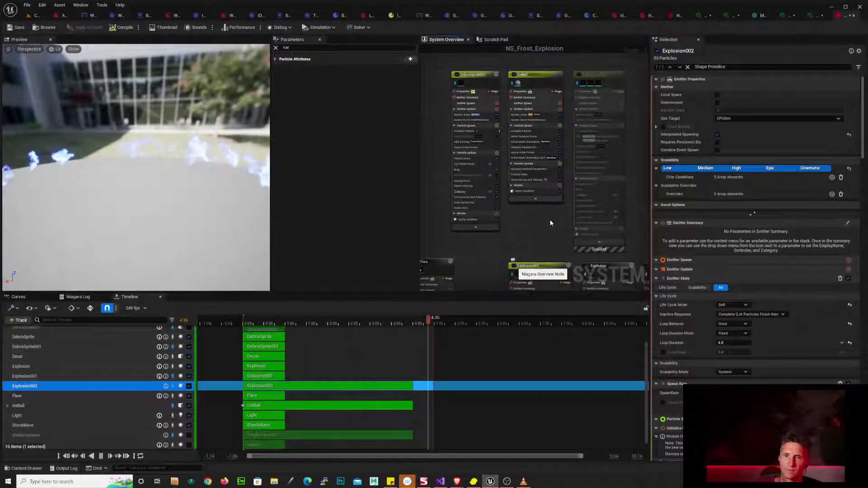
right_drag(538, 221, 520, 196)
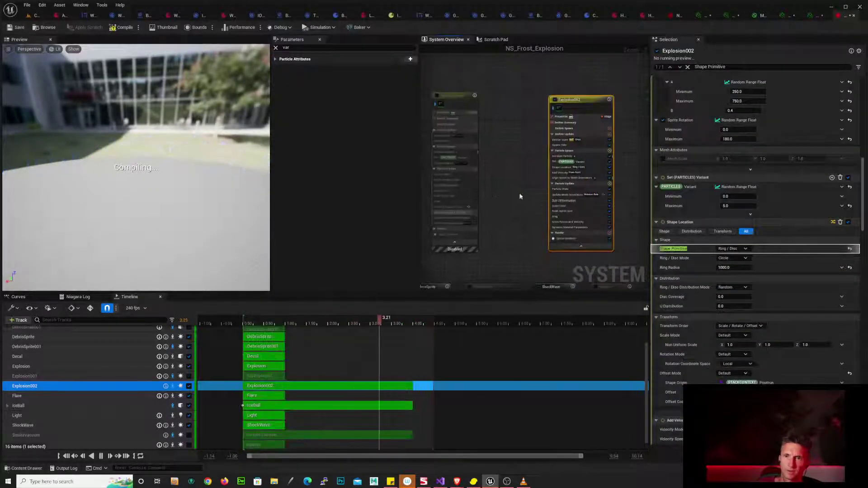
scroll(533, 138, up, 1)
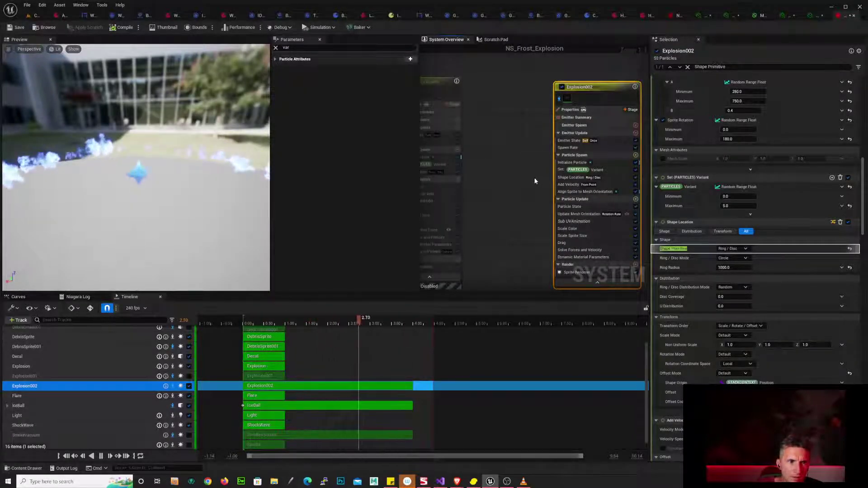
- Remove the Update Mesh Orientation and Align Sprite to Mesh Orientation modules from the Explosion002 emitter
drag(146, 195, 146, 156)
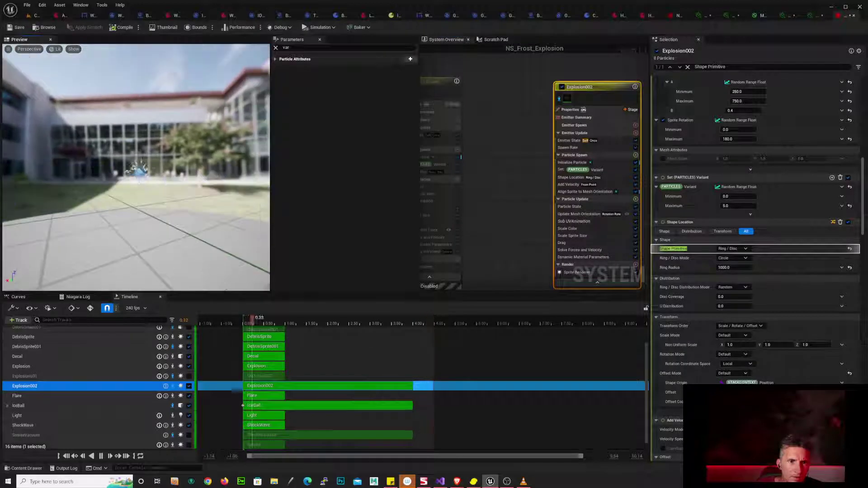
drag(146, 195, 170, 239)
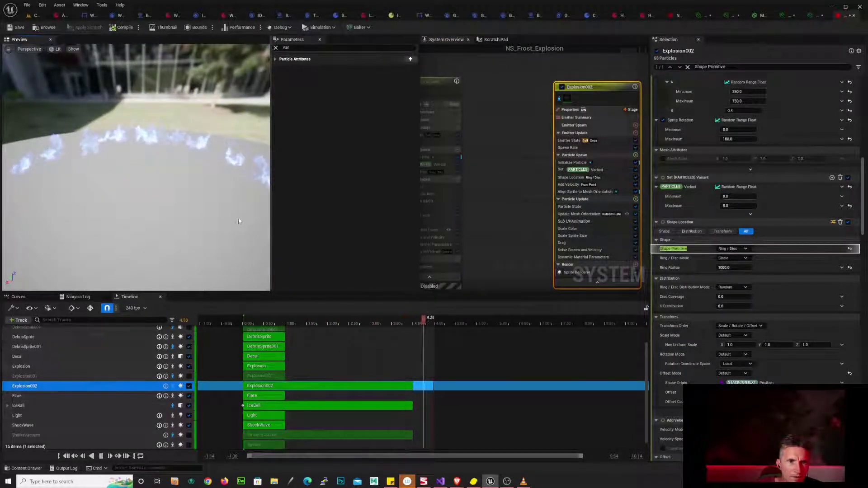
right_drag(533, 211, 496, 199)
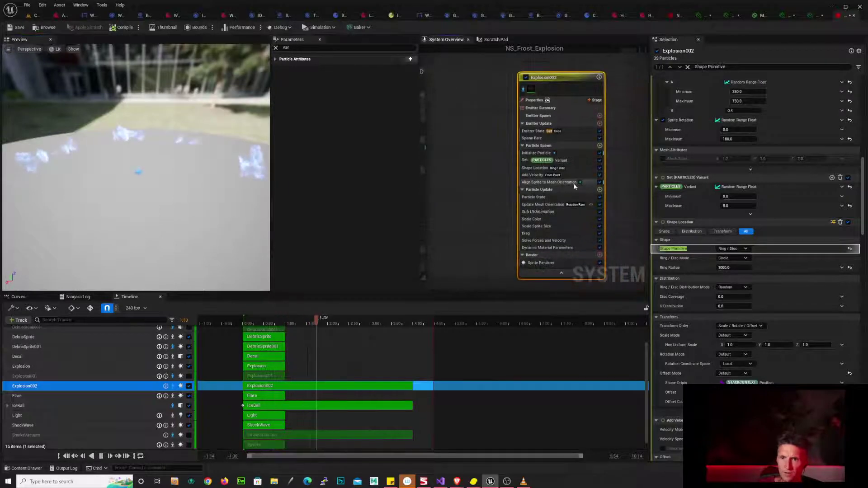
right_drag(623, 176, 606, 158)
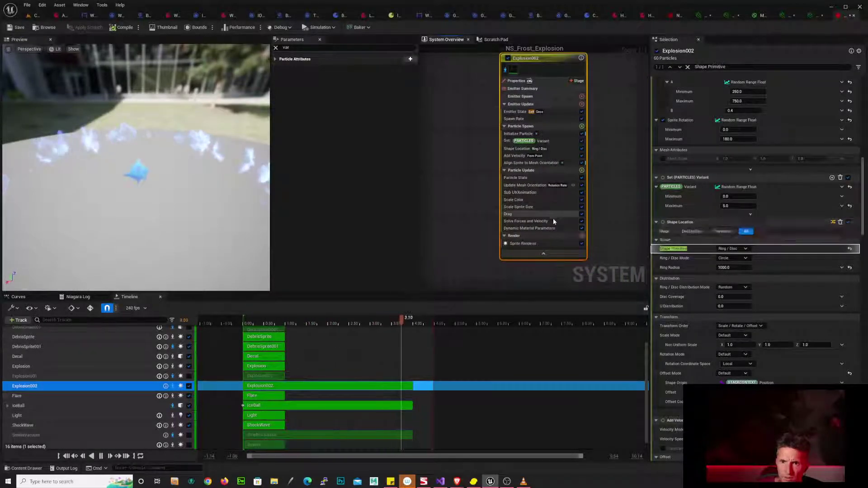
click(549, 187)
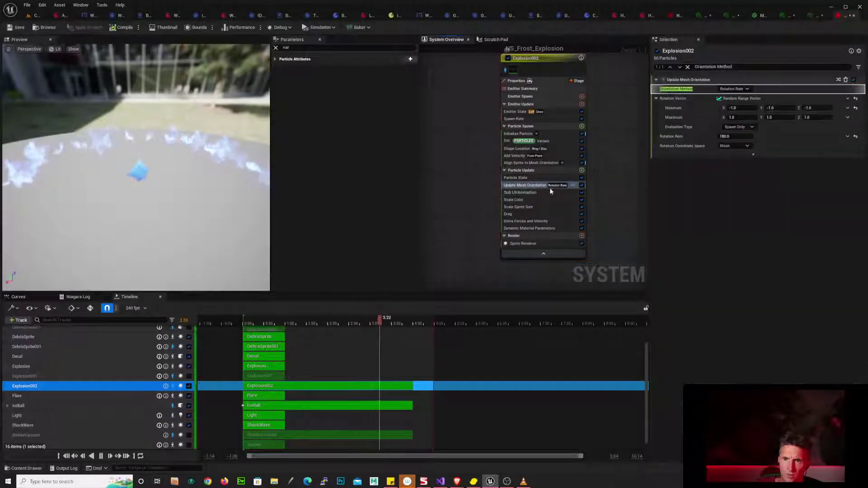
key(Delete)
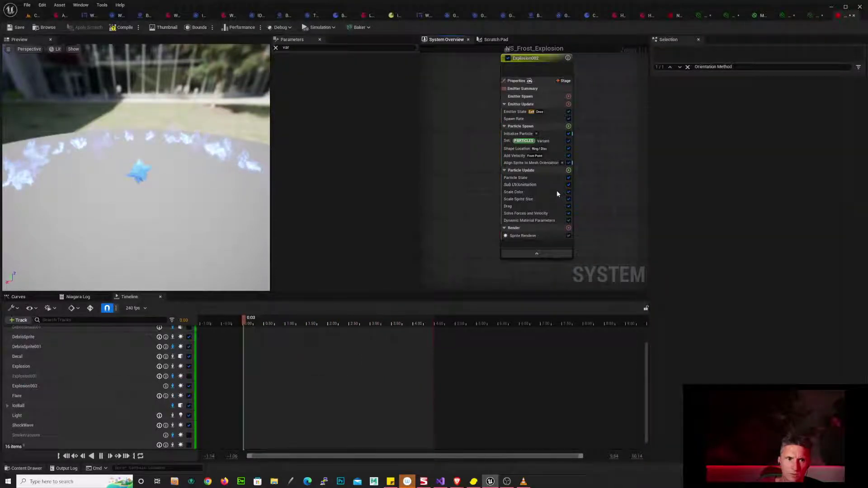
click(538, 163)
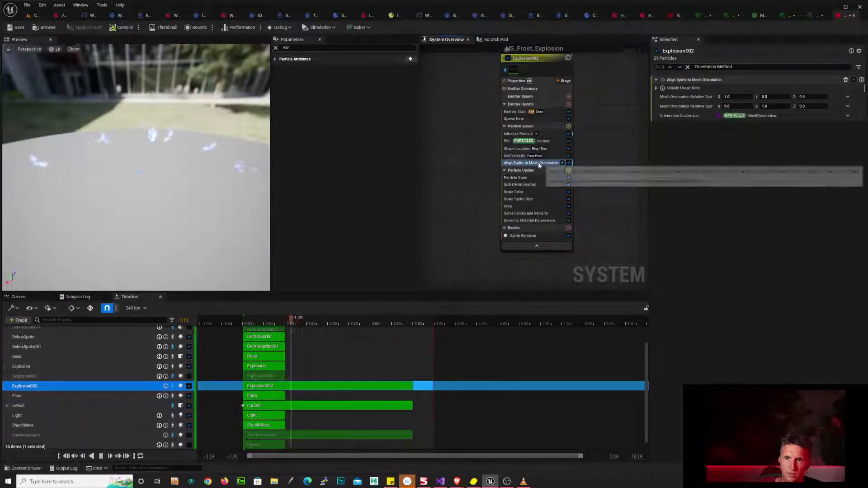
key(Delete)
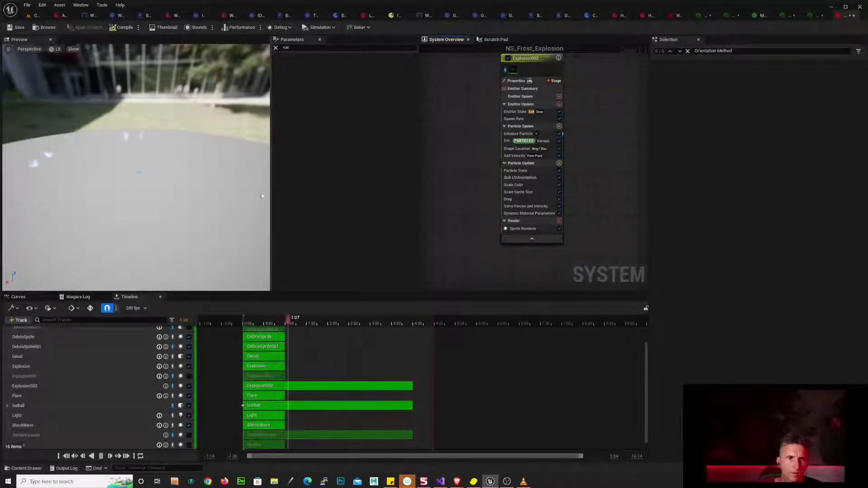
- Check the ring of smoke in the preview and delete the Add Velocity module from Explosion002's Particle Spawn
drag(221, 170, 181, 147)
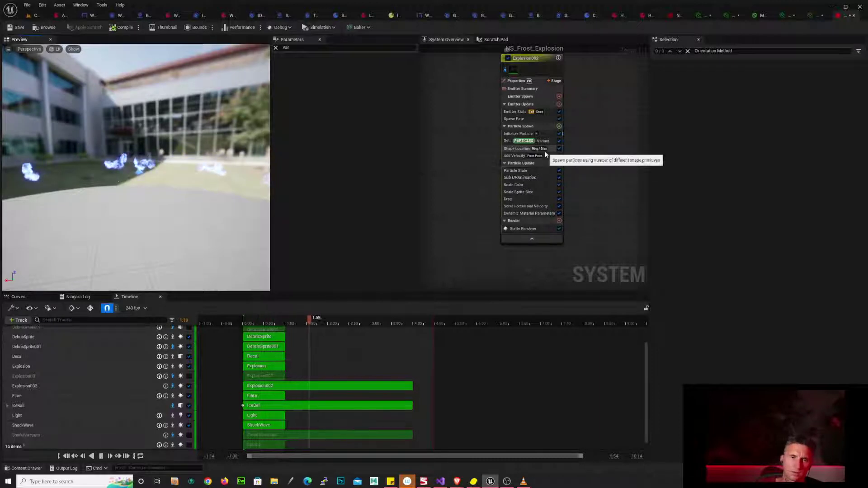
click(520, 155)
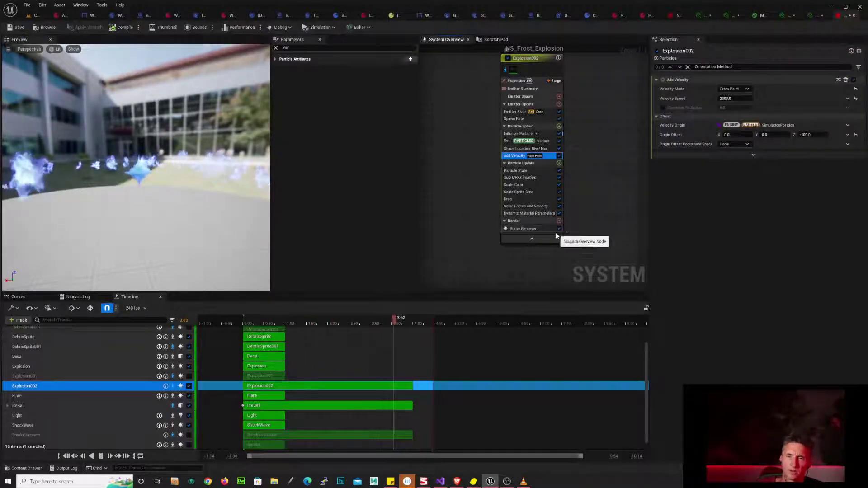
mouse_move(449, 214)
right_down()
mouse_move(460, 229)
mouse_move(448, 229)
right_up()
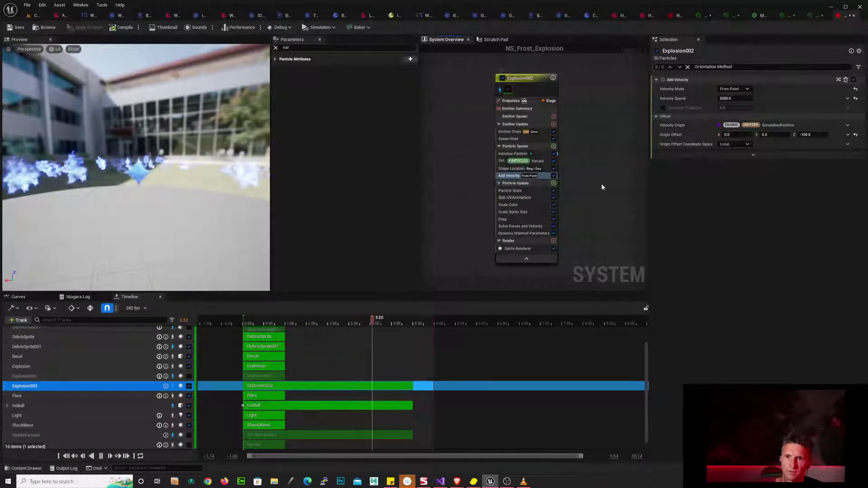
key(Delete)
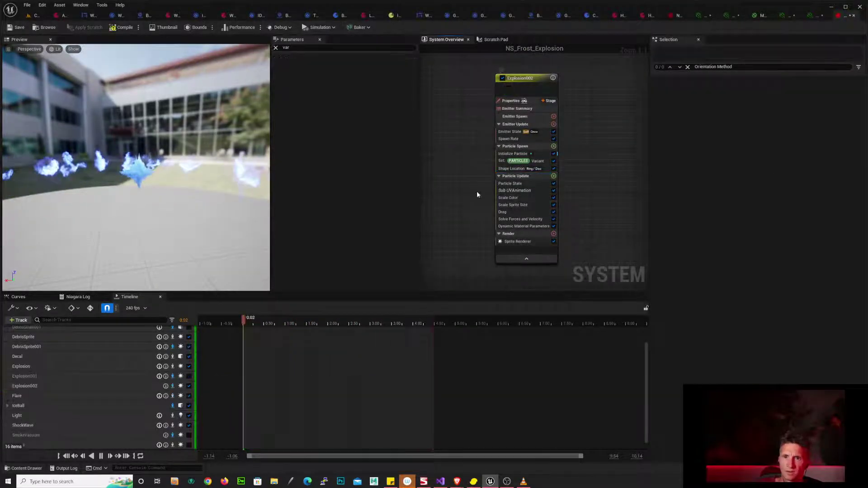
- Copy the Point Attraction Force module from SmokeVacuum into Explosion002's Particle Update stage
right_click(655, 183)
right_drag(474, 181, 602, 172)
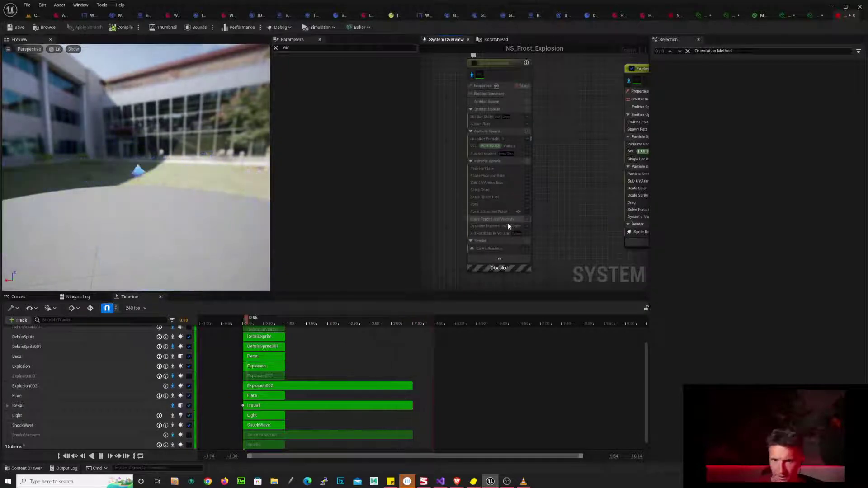
right_click(499, 212)
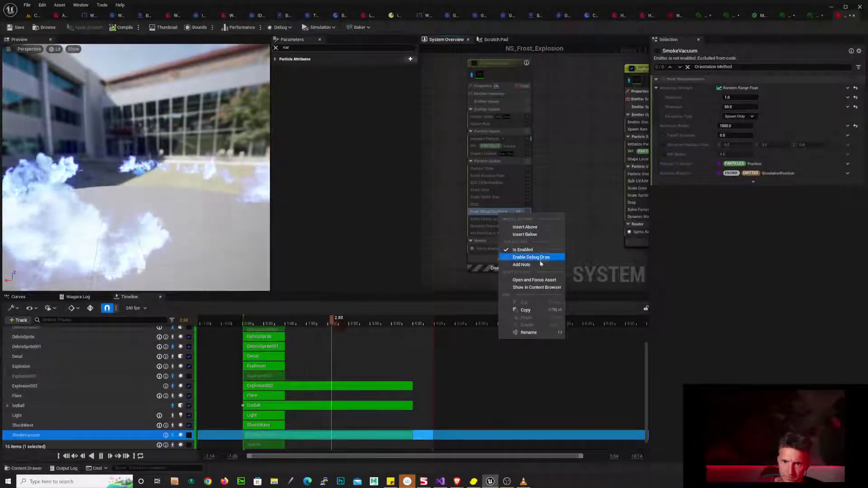
click(537, 310)
right_drag(581, 218, 519, 219)
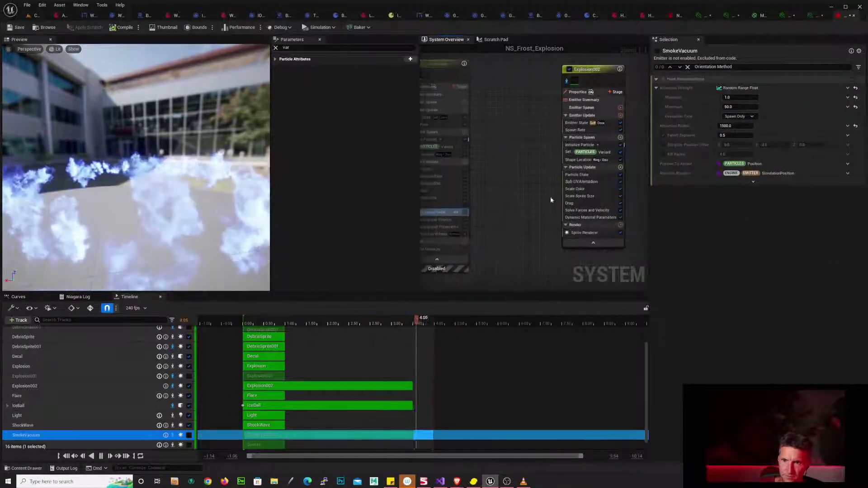
click(605, 170)
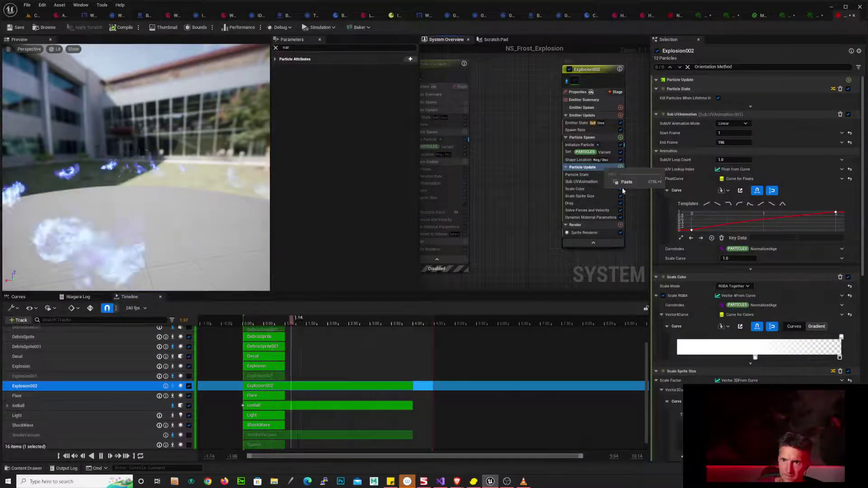
key(ctrl+v)
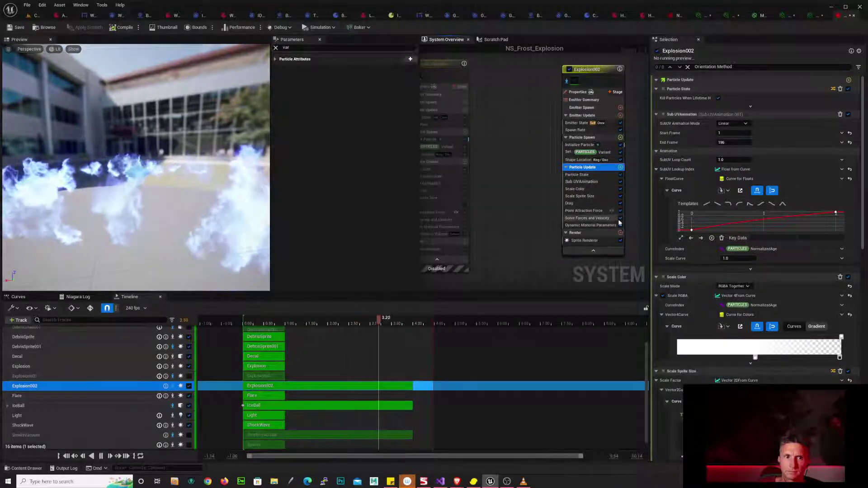
- Set the Attraction Strength of Explosion002's Point Attraction Force to a random range of 100 to 200
click(588, 211)
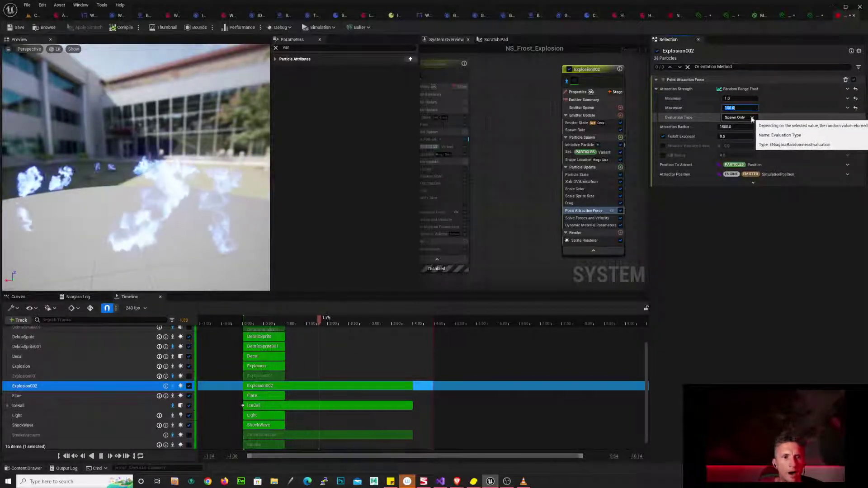
click(737, 108)
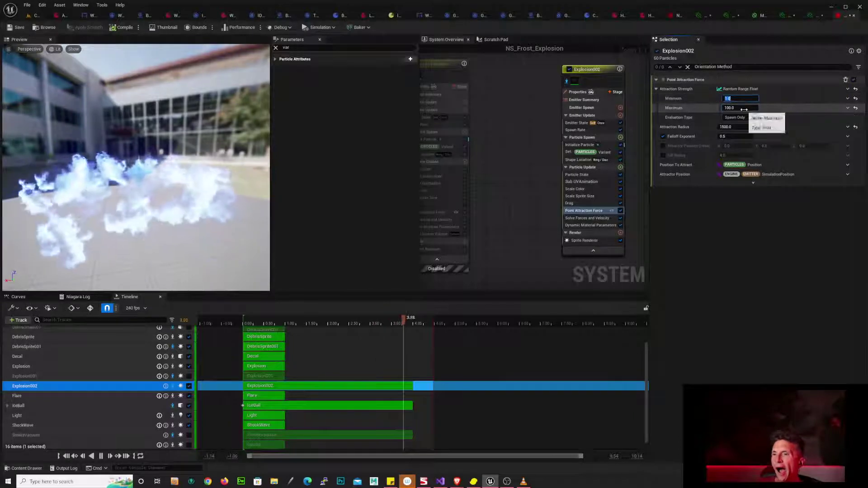
text(20)
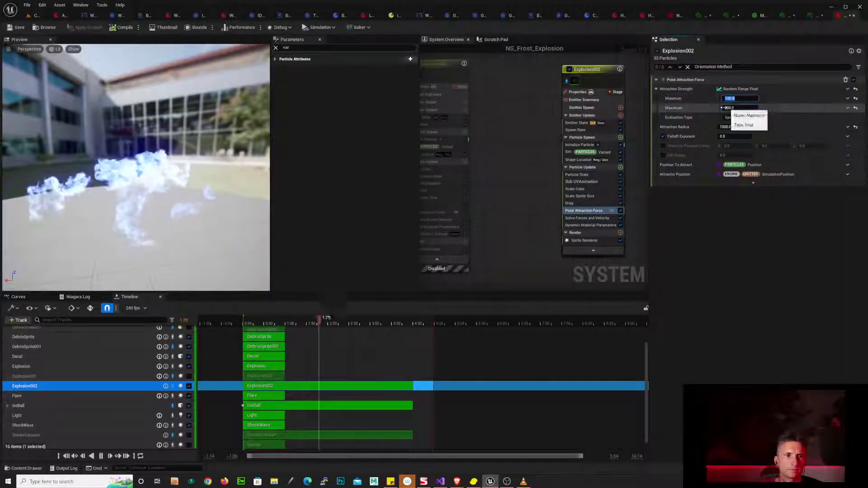
- Compare the Scale Color curves of SmokeVacuum and Explosion002, and delete Scale Color from Explosion002
right_drag(484, 172, 547, 185)
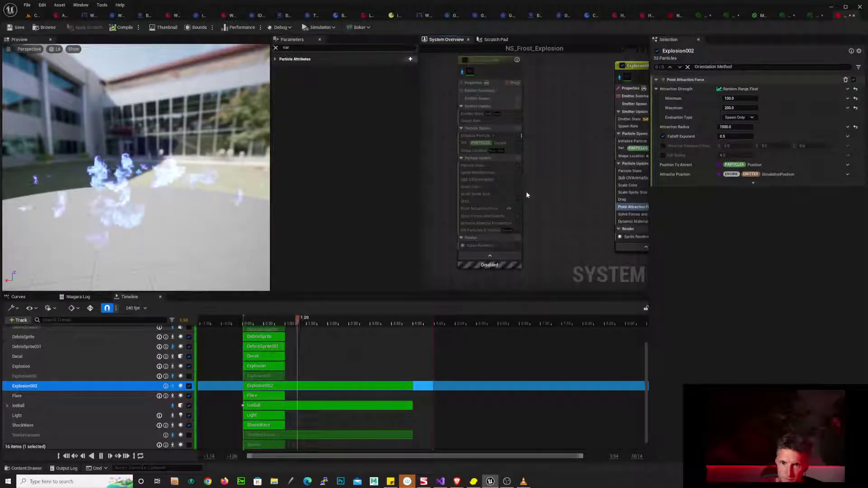
click(489, 187)
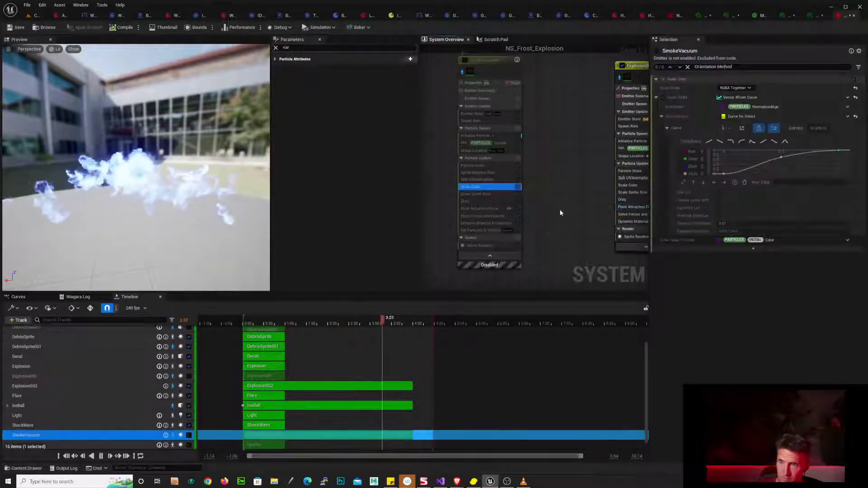
click(633, 185)
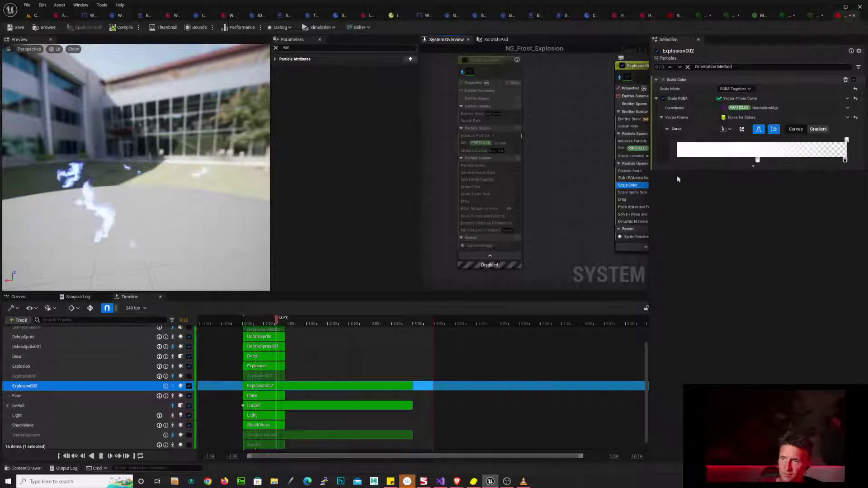
click(797, 130)
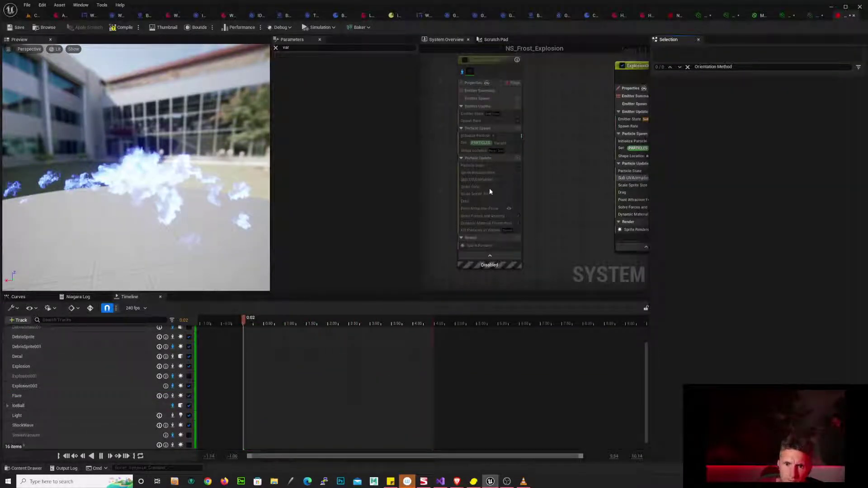
- Copy SmokeVacuum's Scale Color module into Explosion002's Particle Update, place it directly after Sub UVAnimation and show its curves
click(501, 188)
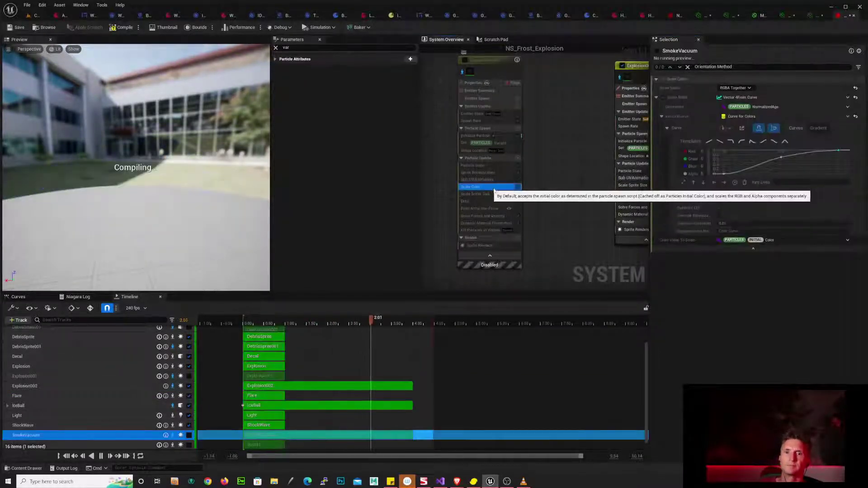
right_click(499, 189)
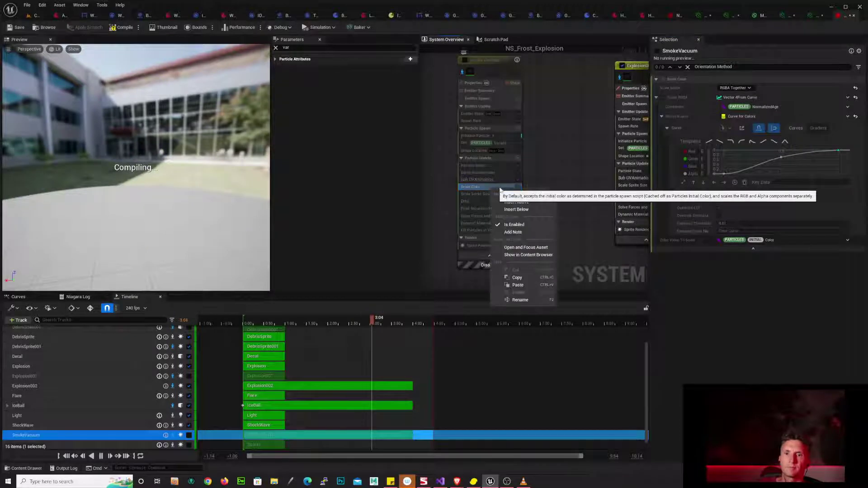
click(518, 279)
right_drag(562, 227, 486, 225)
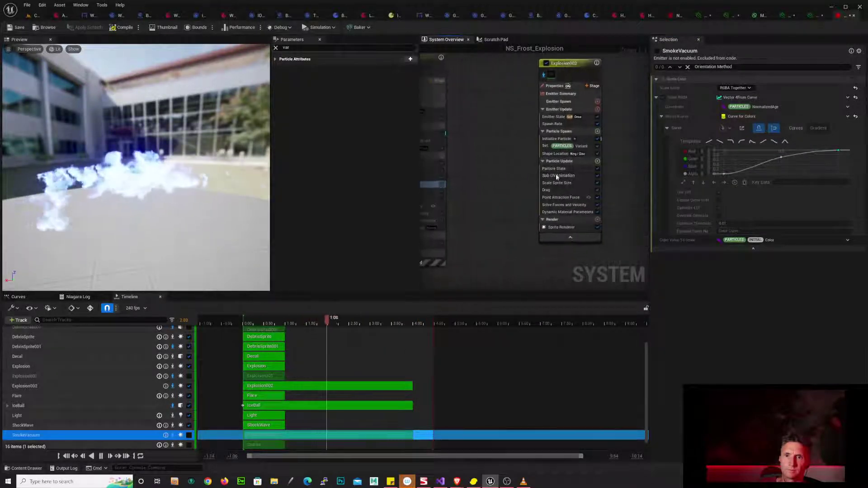
click(586, 162)
right_click(588, 165)
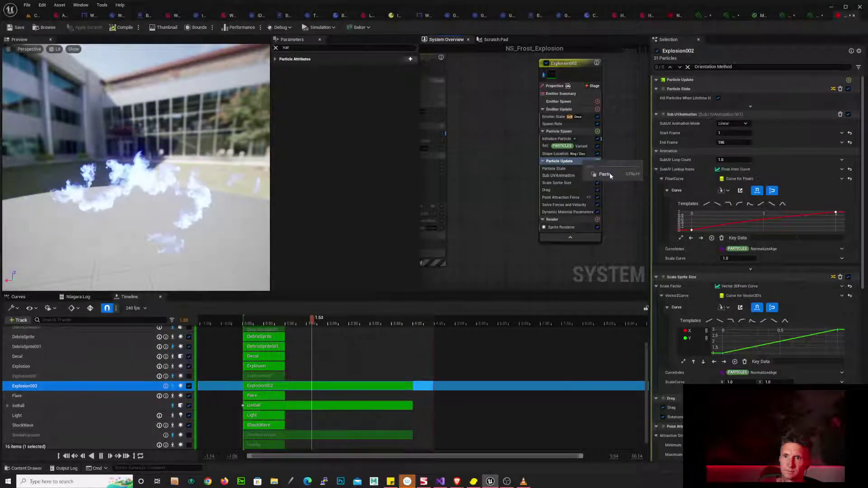
click(605, 174)
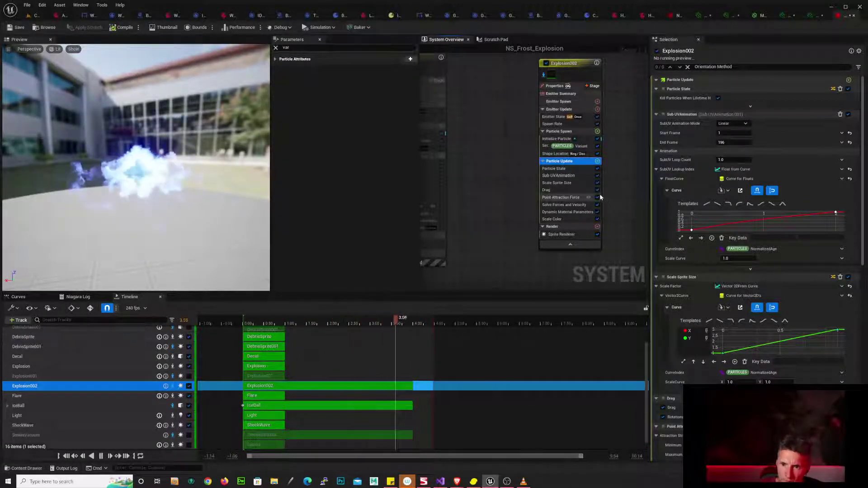
drag(562, 218, 584, 182)
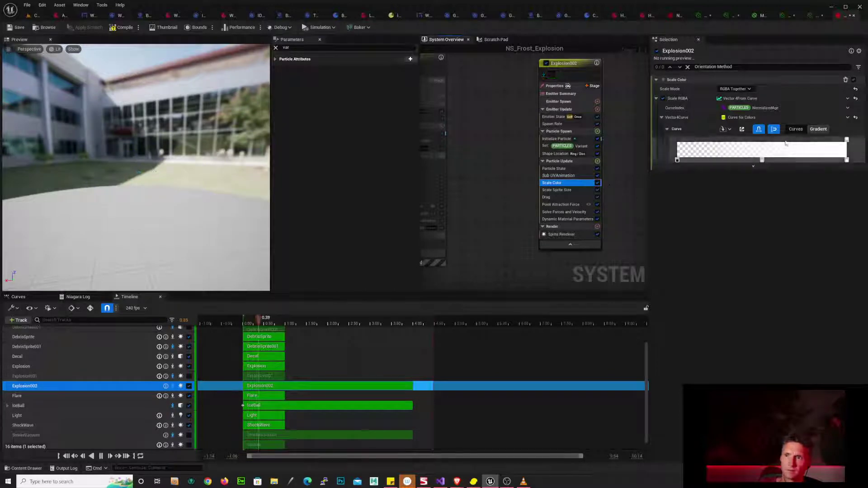
click(818, 129)
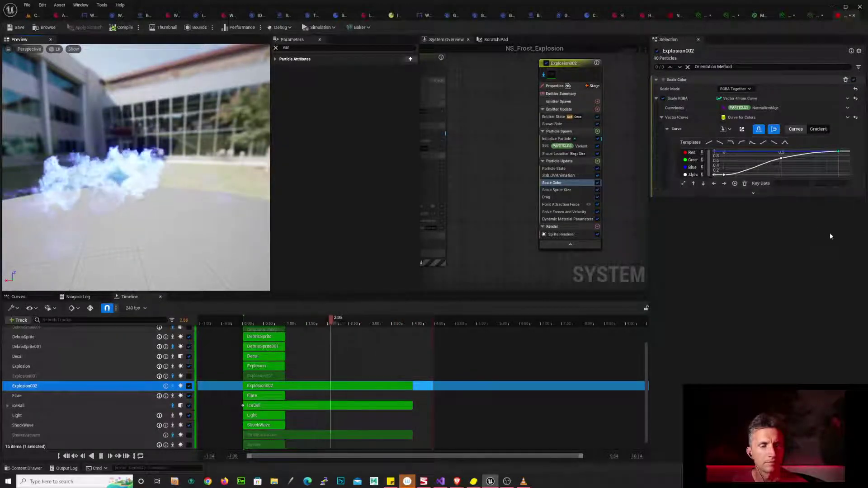
- Add a Kill Particles in Volume module to Explosion002's Particle Update stage, as in SmokeVacuum, and set its Sphere Radius to 50
right_drag(507, 230, 569, 233)
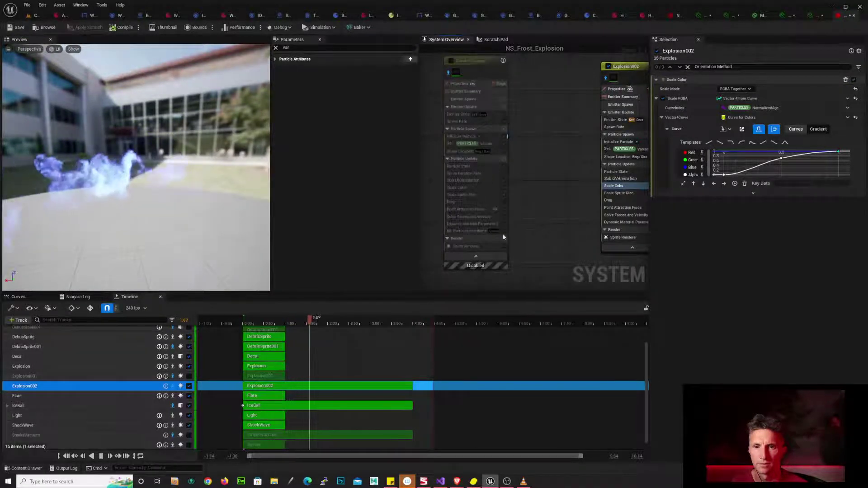
click(475, 231)
right_click(480, 232)
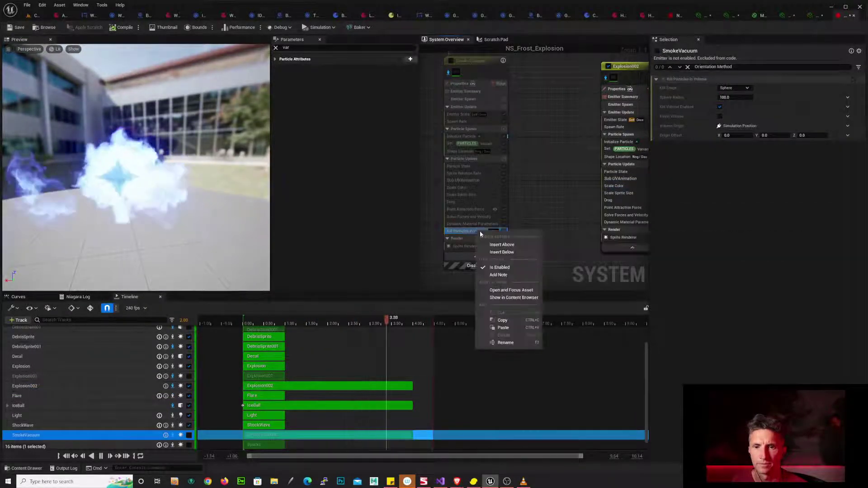
right_drag(568, 208, 478, 216)
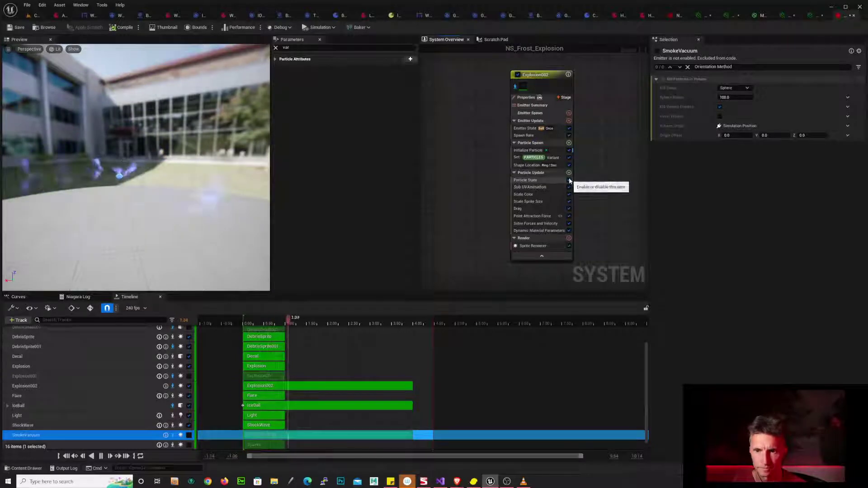
click(569, 172)
text(kil)
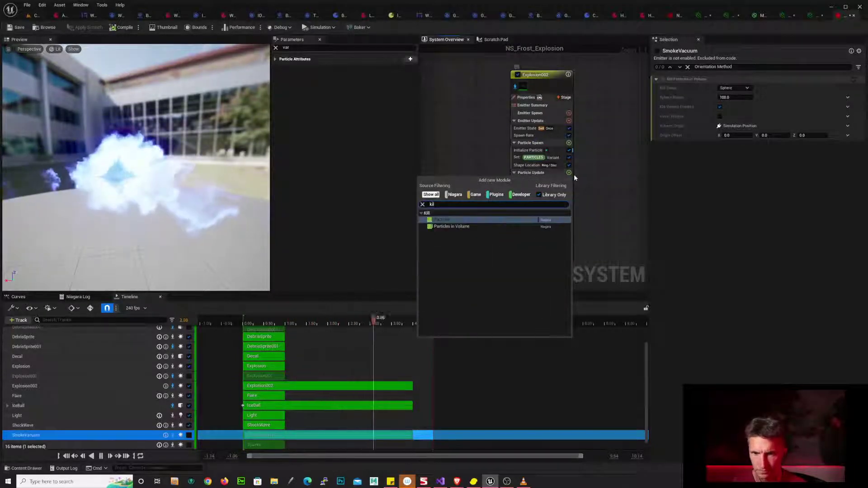
click(479, 226)
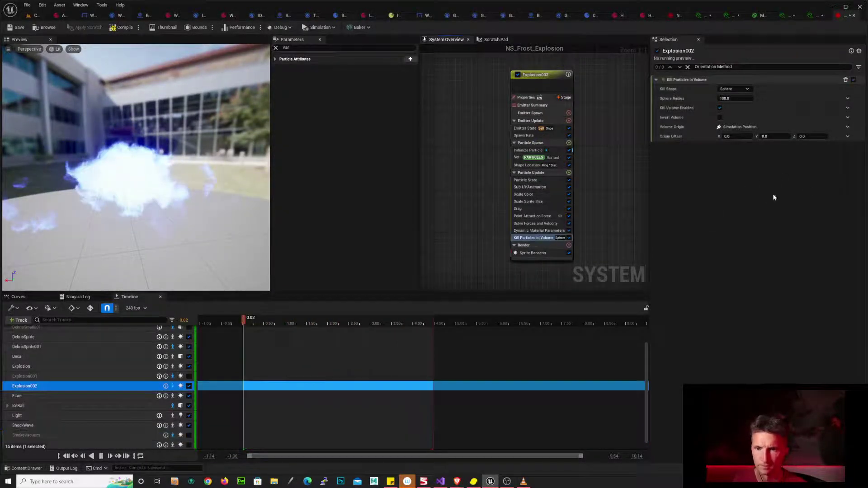
click(737, 99)
text(50)
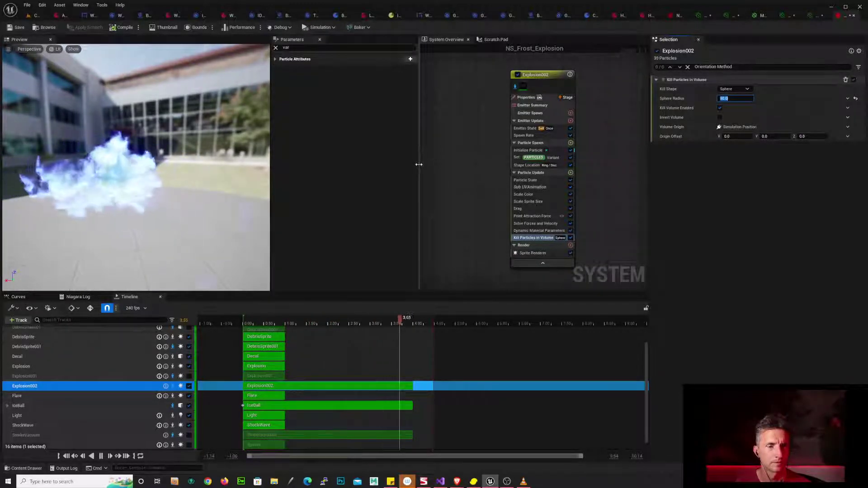
- Replace Explosion002's Scale Sprite Size module with a copy of SmokeVacuum's Scale Sprite Size in the Particle Update stage
right_drag(487, 181, 594, 169)
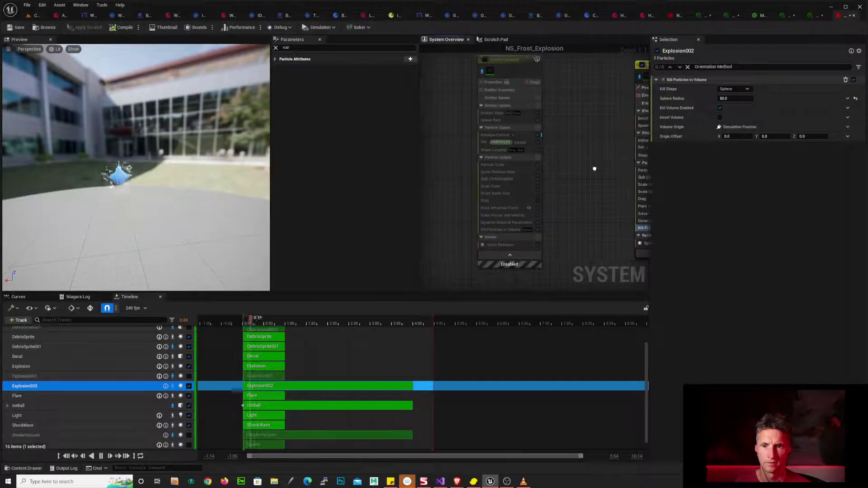
click(518, 193)
right_click(529, 195)
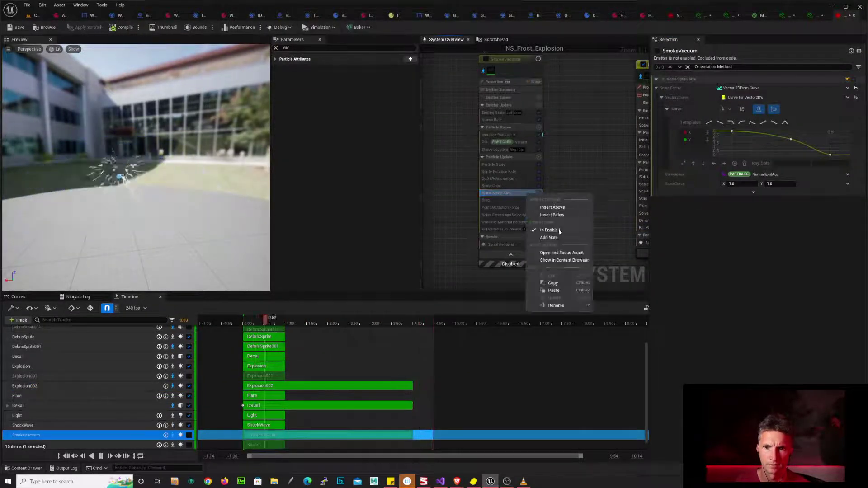
click(558, 284)
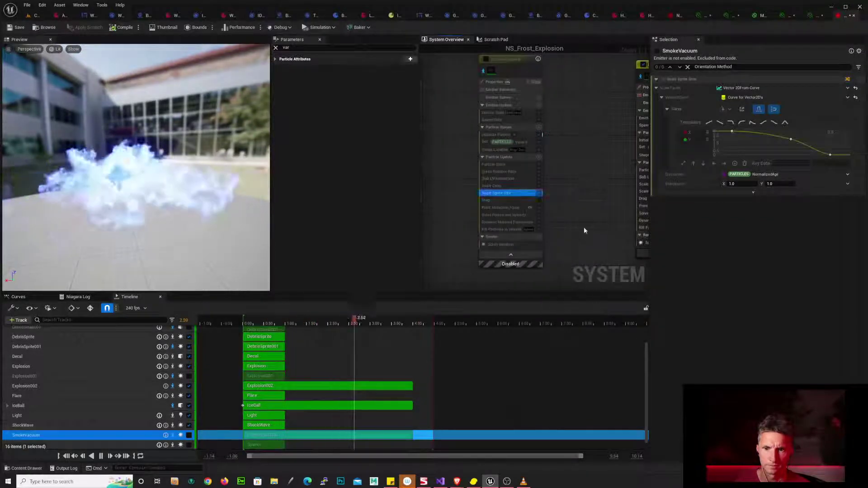
right_drag(585, 227, 490, 213)
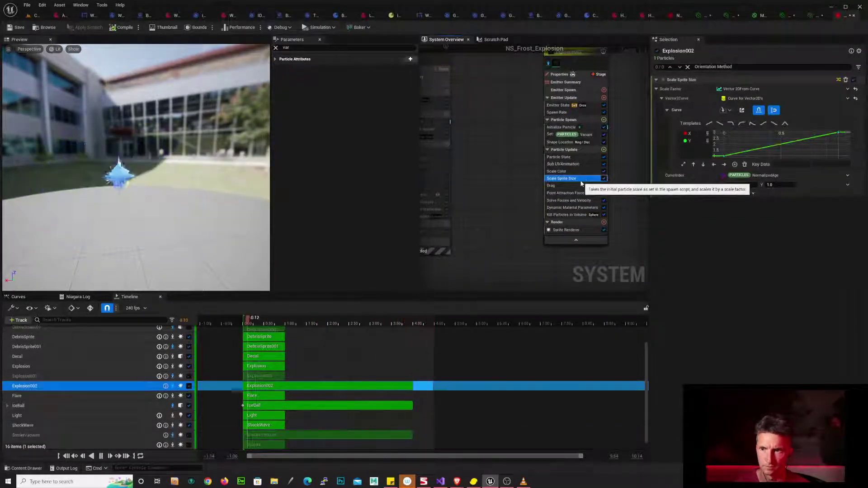
key(Delete)
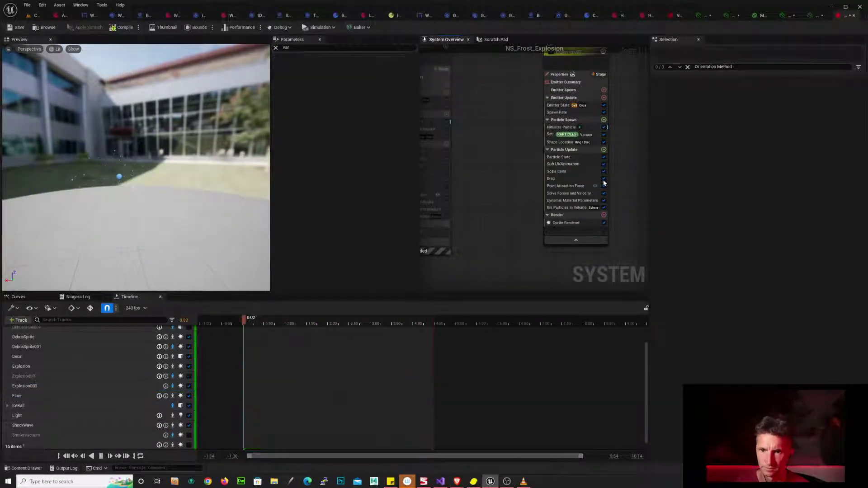
click(587, 150)
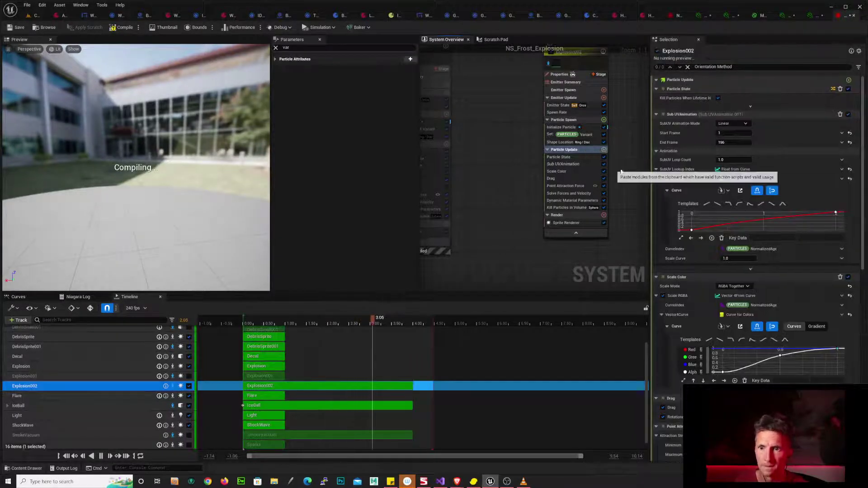
key(ctrl+v)
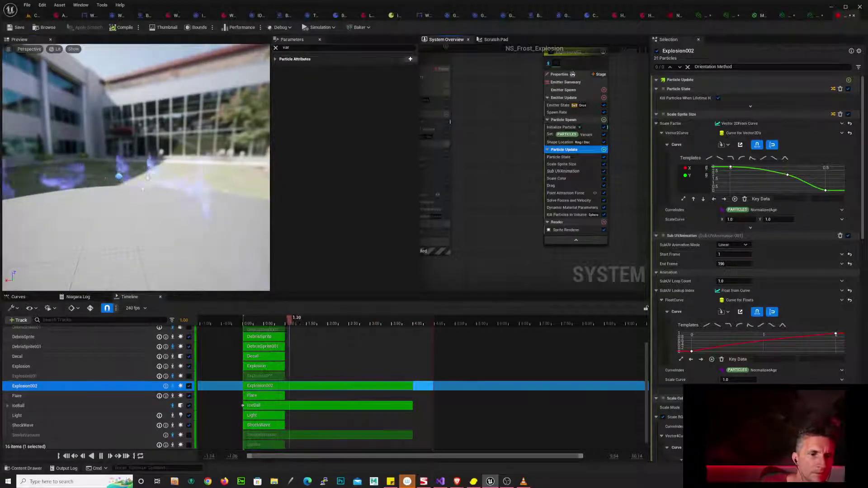
- Compare the Initialize Particle settings of SmokeVacuum and Explosion002 and inspect the smoke around the ice ball from several angles
drag(149, 178, 299, 177)
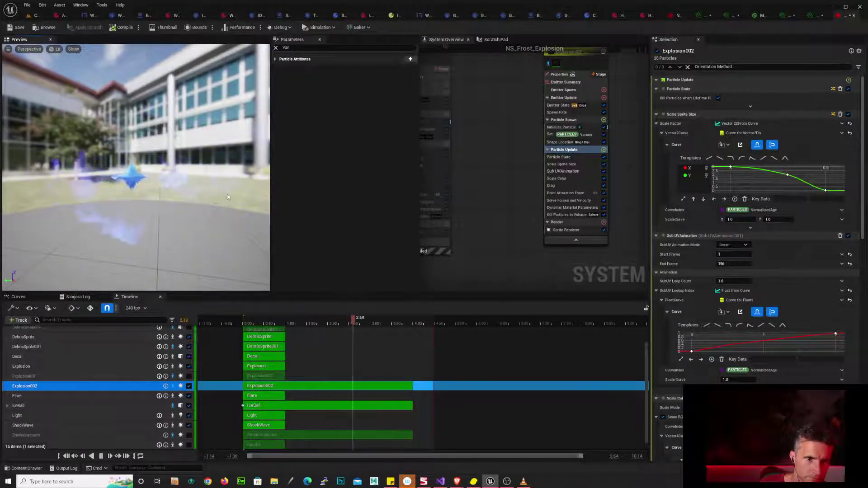
right_drag(504, 150, 582, 149)
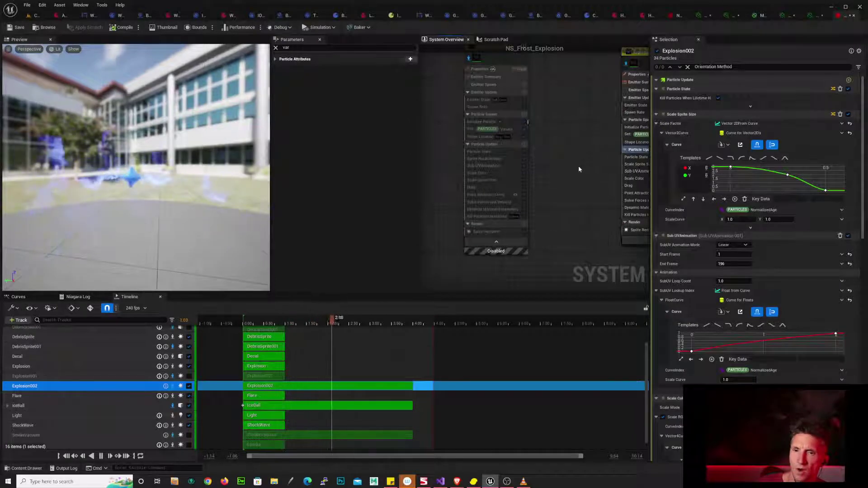
click(482, 121)
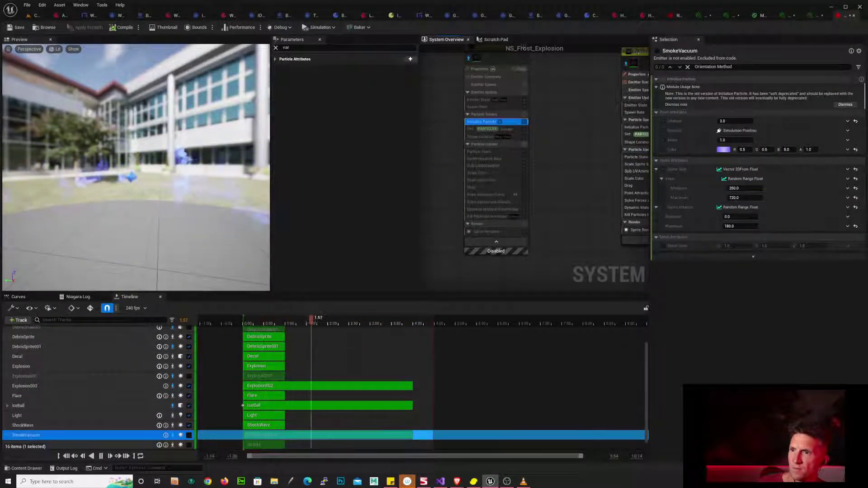
right_drag(620, 158, 536, 155)
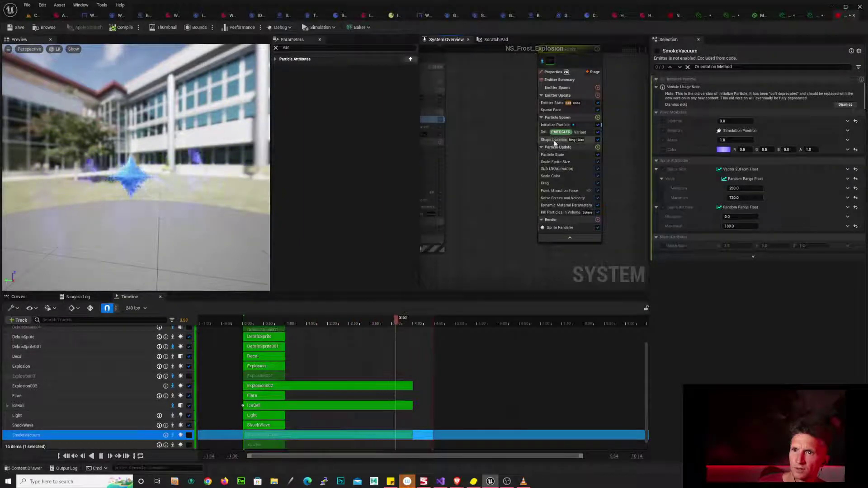
click(555, 125)
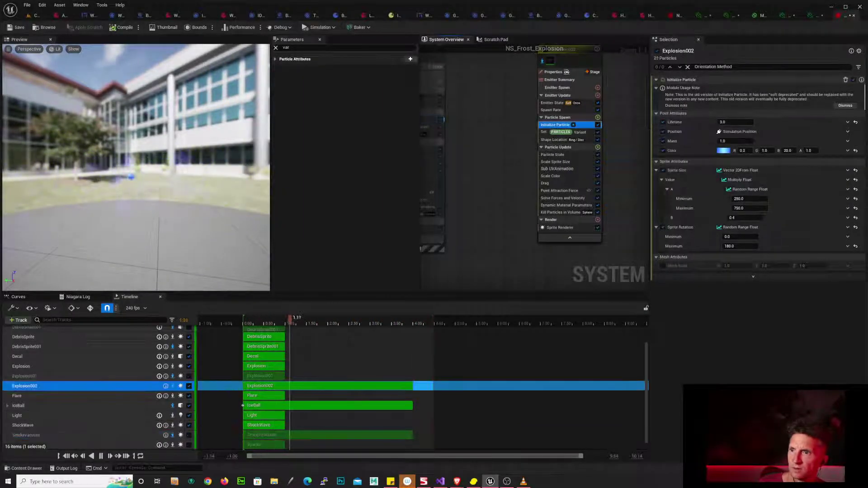
right_drag(491, 167, 569, 166)
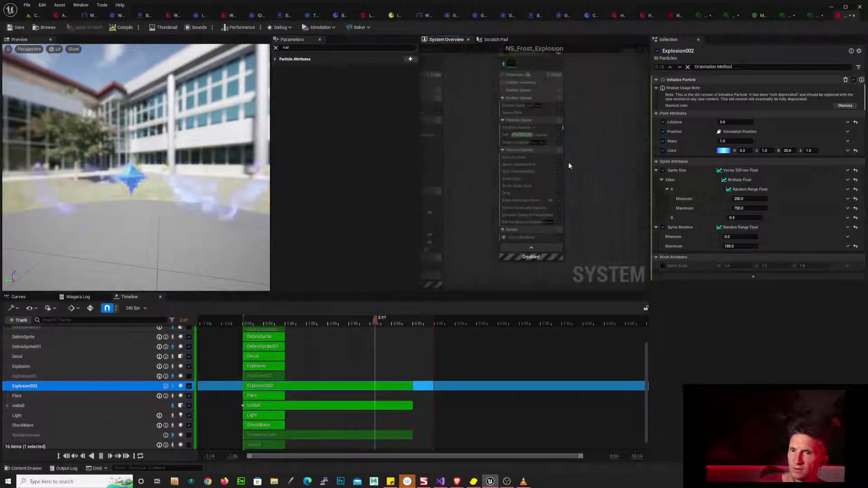
click(526, 128)
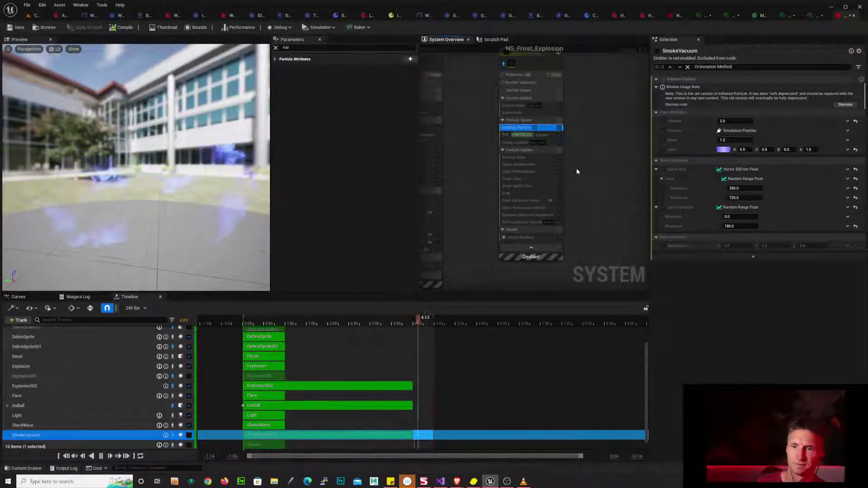
right_drag(601, 174, 670, 185)
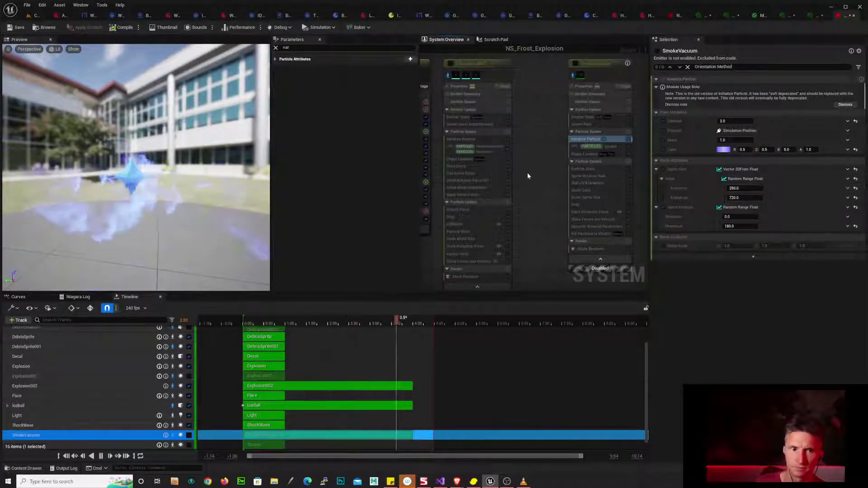
right_drag(528, 174, 357, 177)
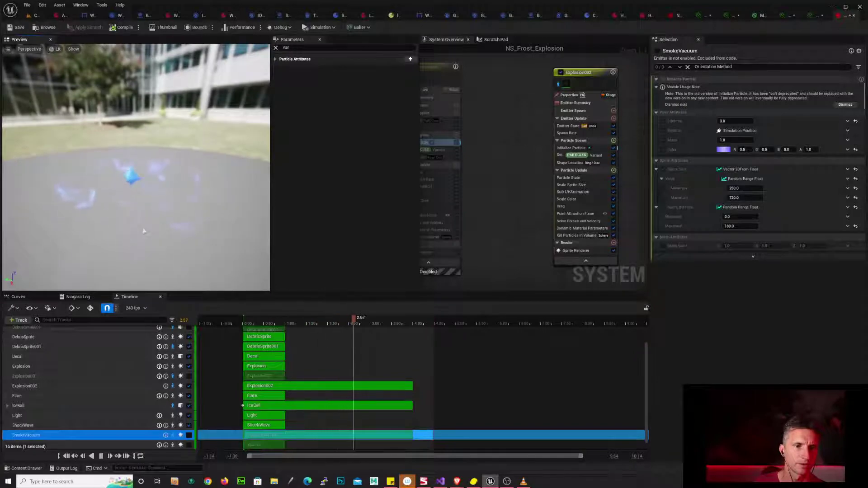
drag(110, 230, 109, 213)
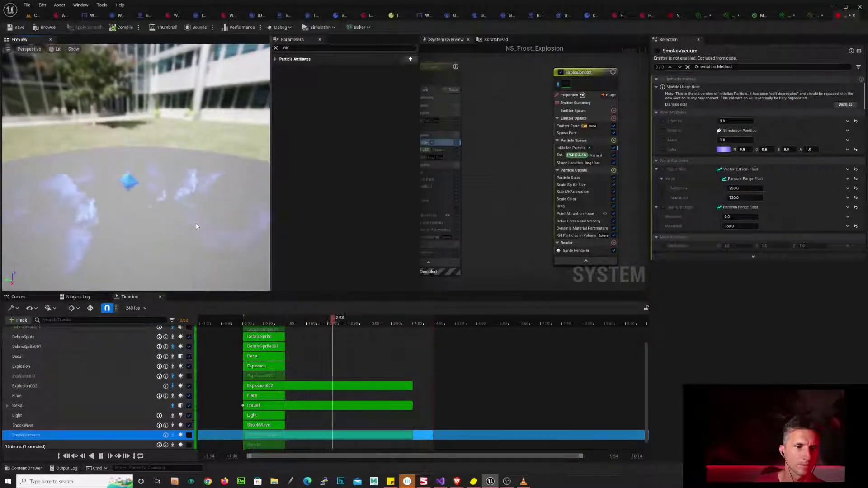
- Set the Sphere Radius of Explosion002's Kill Particles in Volume module to 20
click(587, 251)
click(591, 236)
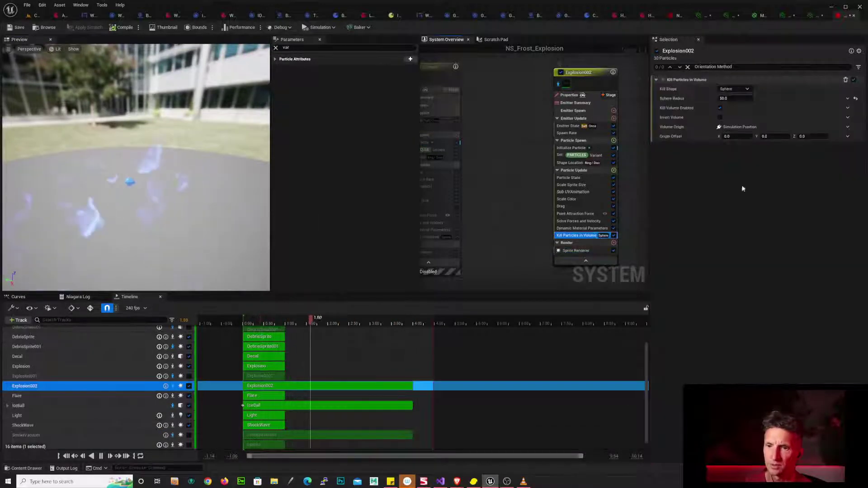
click(743, 98)
text(20)
key(Return)
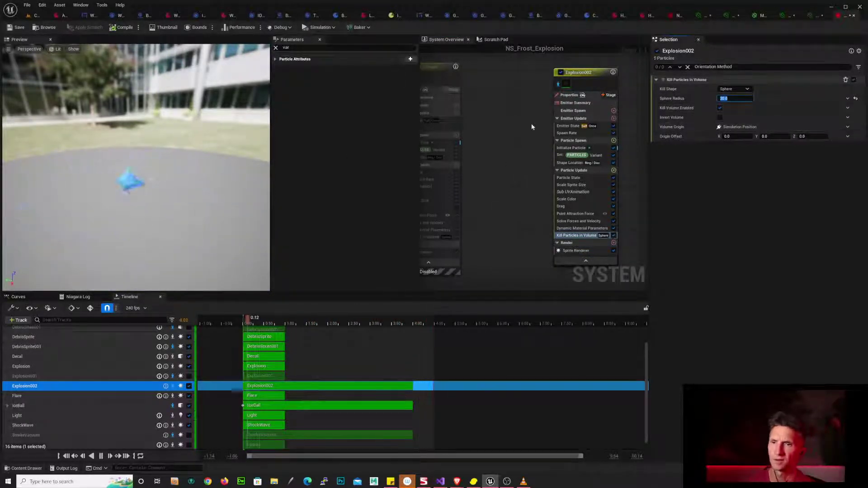
- Move the middle key of Explosion002's Scale Sprite Size curve to time 0.4
click(588, 186)
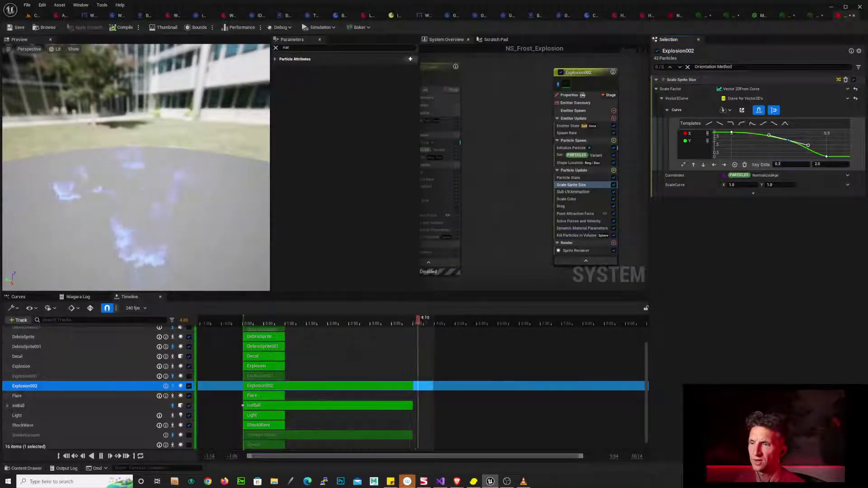
click(790, 164)
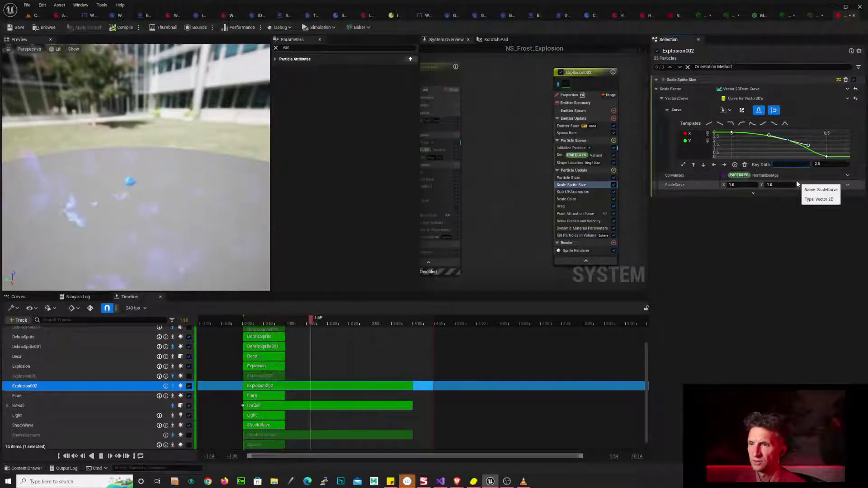
text(4)
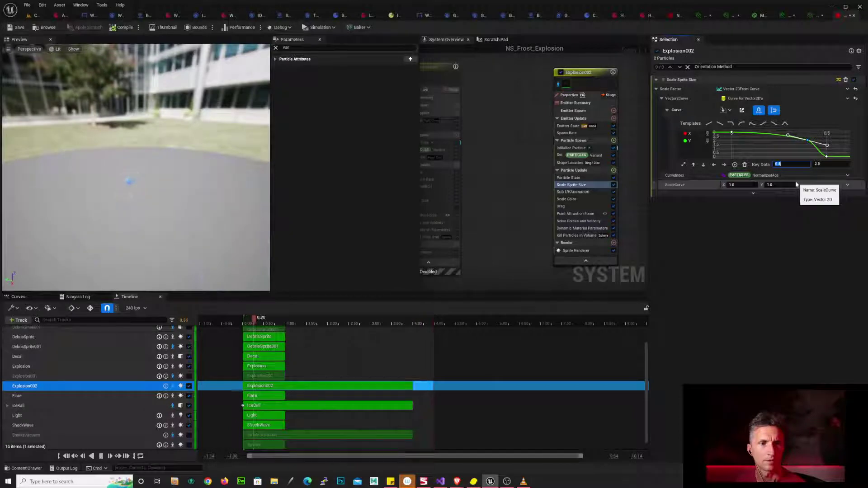
- Set the Sphere Radius of Explosion002's Kill Particles in Volume to 10 and check the smoke from a low angle in the preview
click(583, 236)
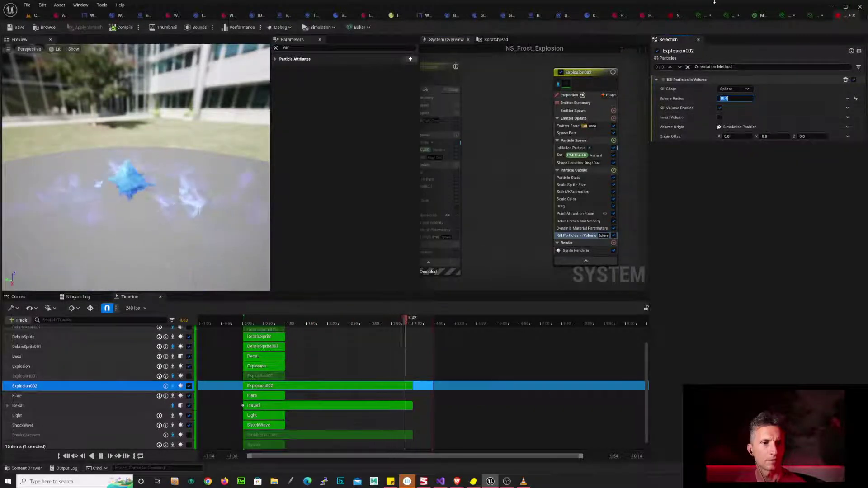
drag(63, 215, 136, 170)
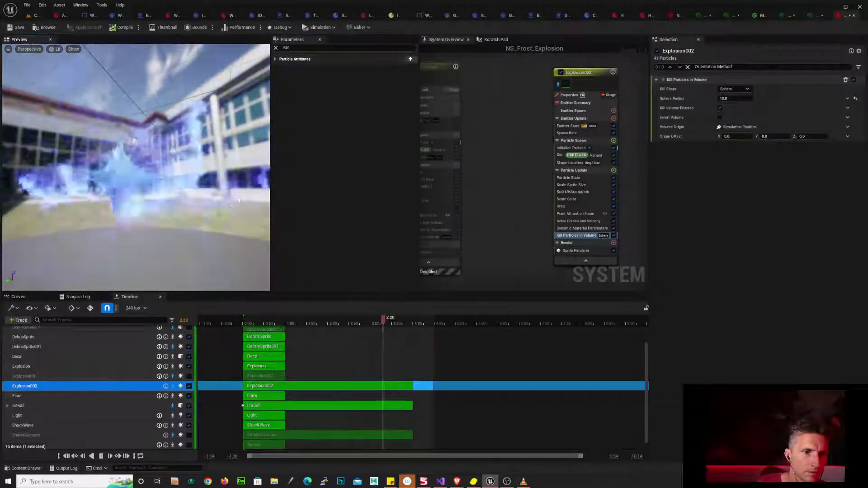
drag(204, 241, 231, 243)
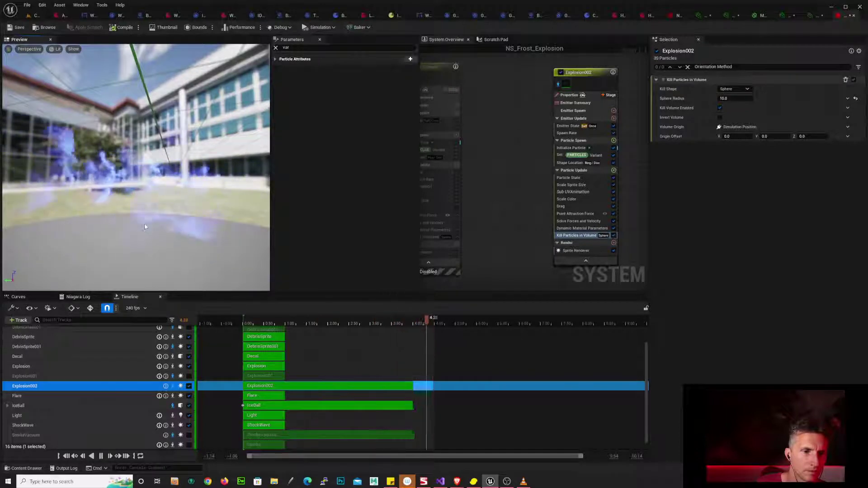
drag(145, 225, 131, 223)
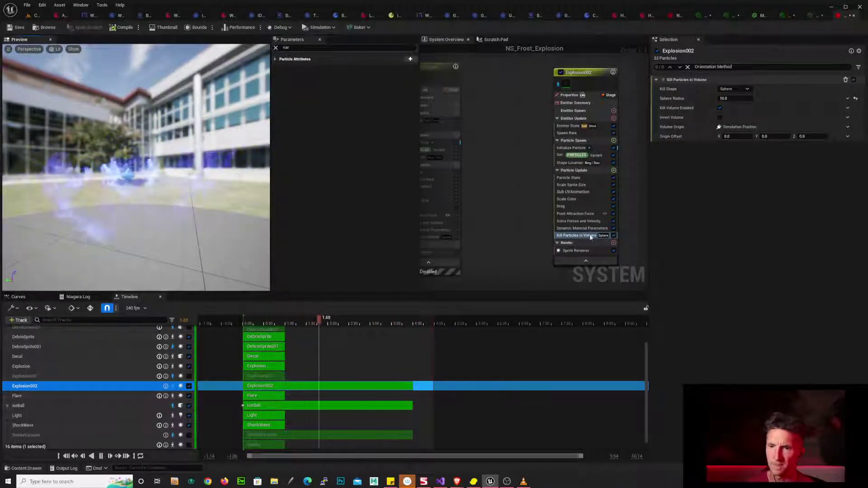
- Set the Attraction Strength range of Explosion002's Point Attraction Force to a minimum of 150 and a maximum of 250
click(581, 214)
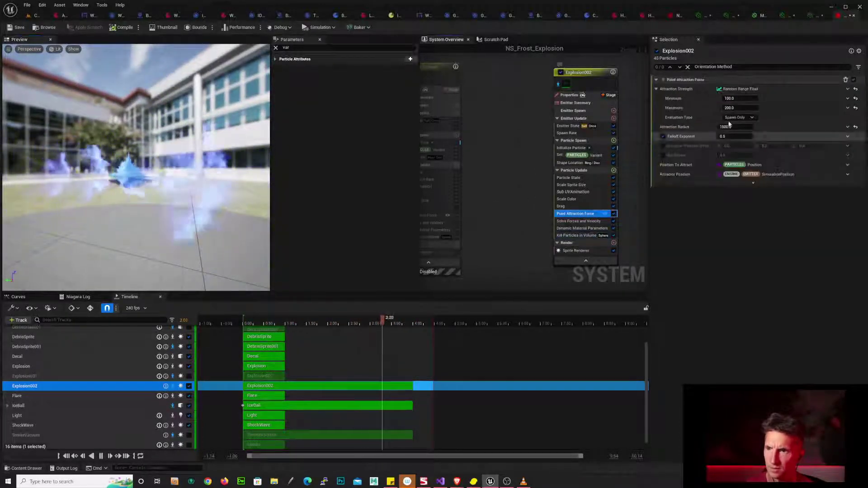
click(746, 98)
text(150)
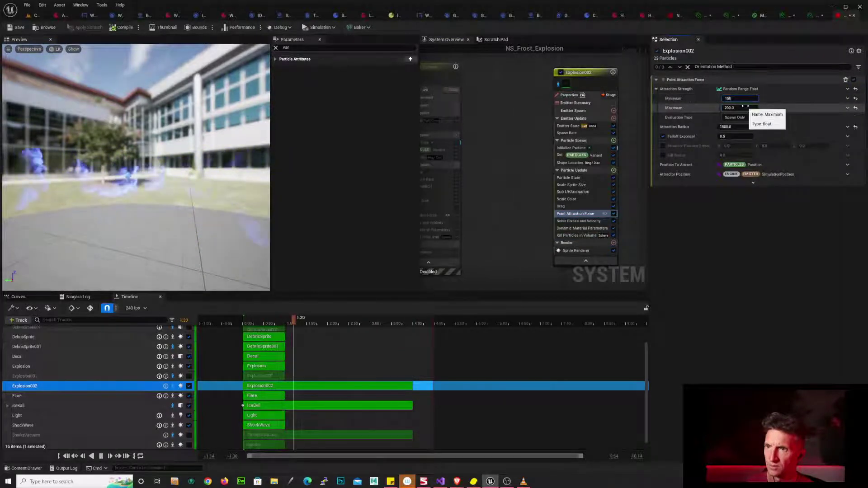
click(745, 108)
text(250)
key(Return)
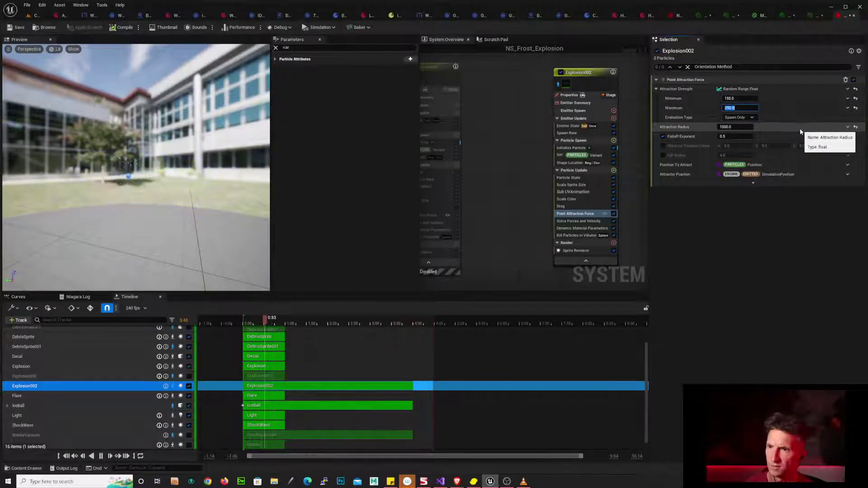
- Set the Attraction Radius of Explosion002's Point Attraction Force to 2000 and replay the effect from the start to check the smoke
click(736, 127)
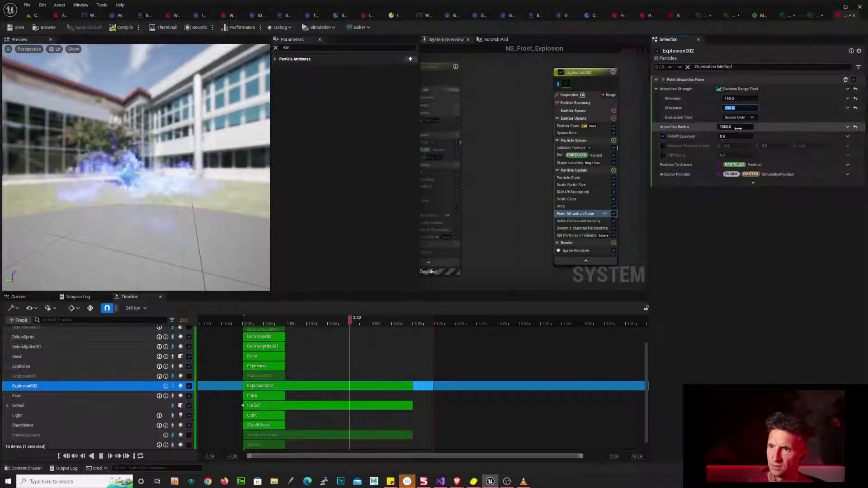
text(1000)
key(Return)
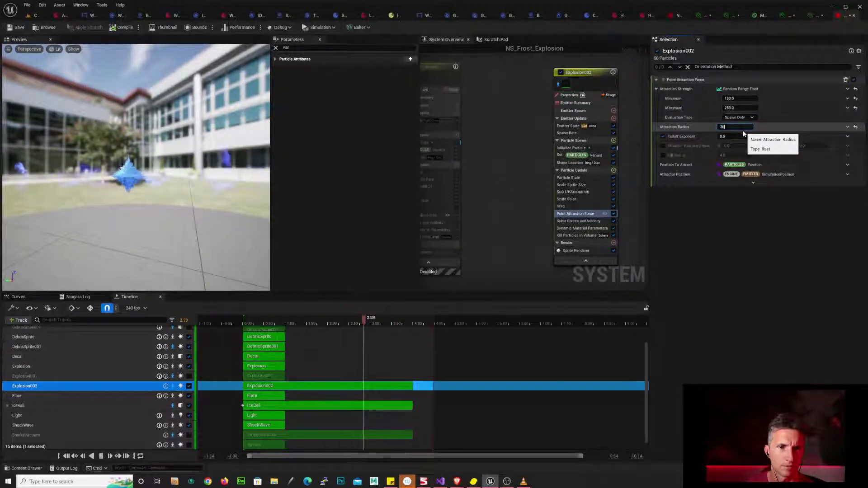
key(Return)
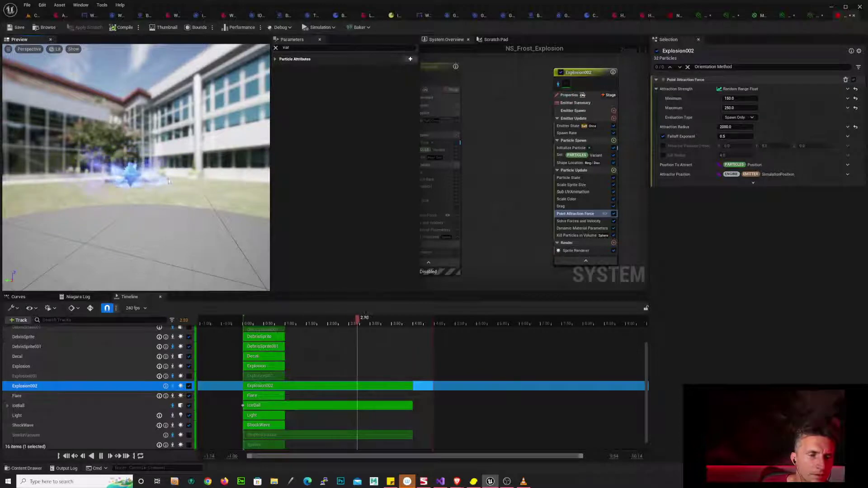
drag(85, 149, 99, 197)
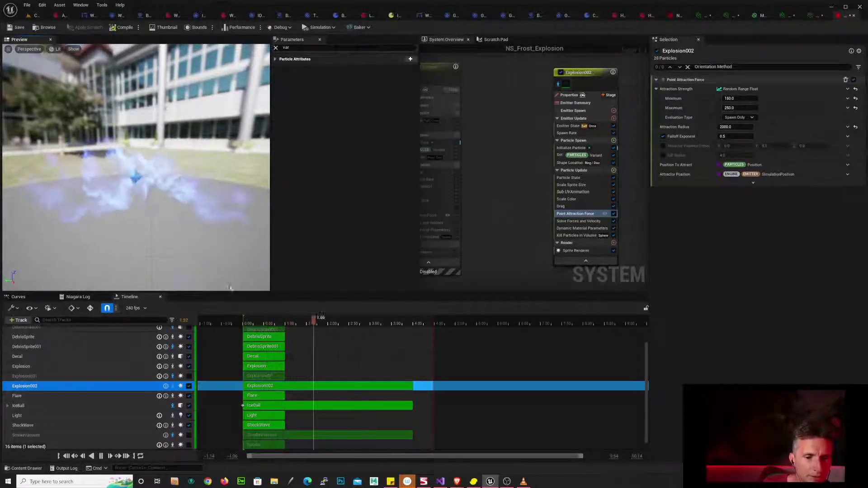
click(243, 320)
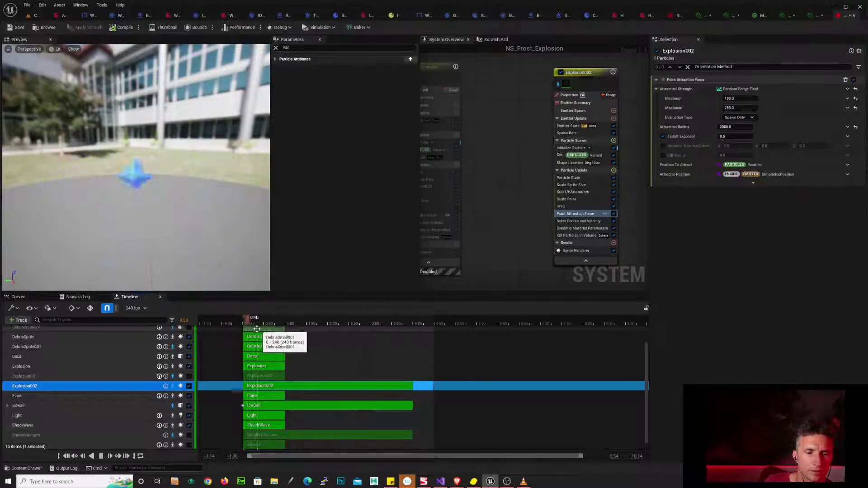
click(237, 323)
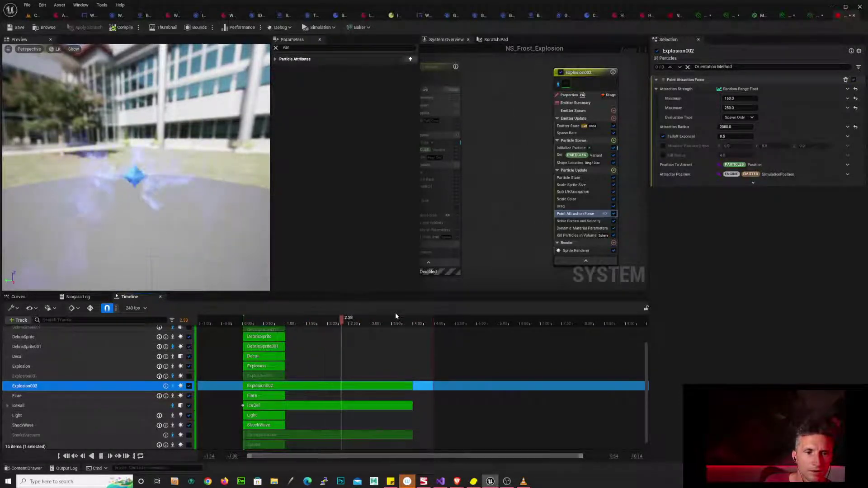
click(240, 324)
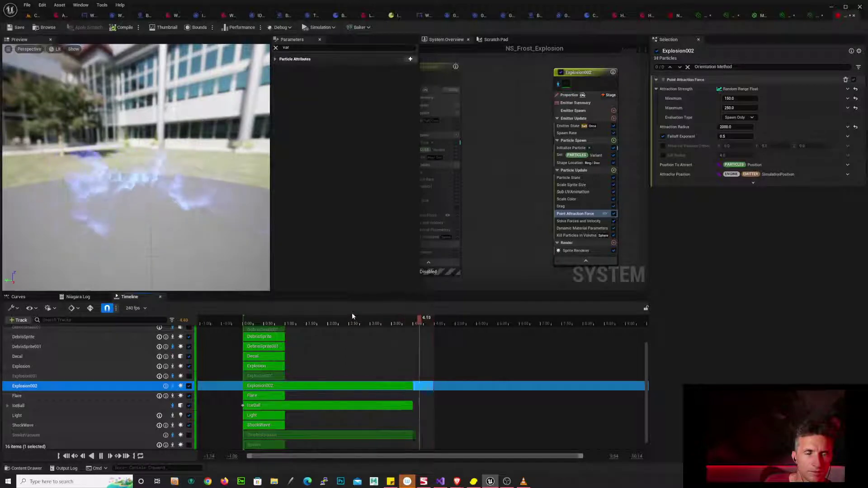
key(space)
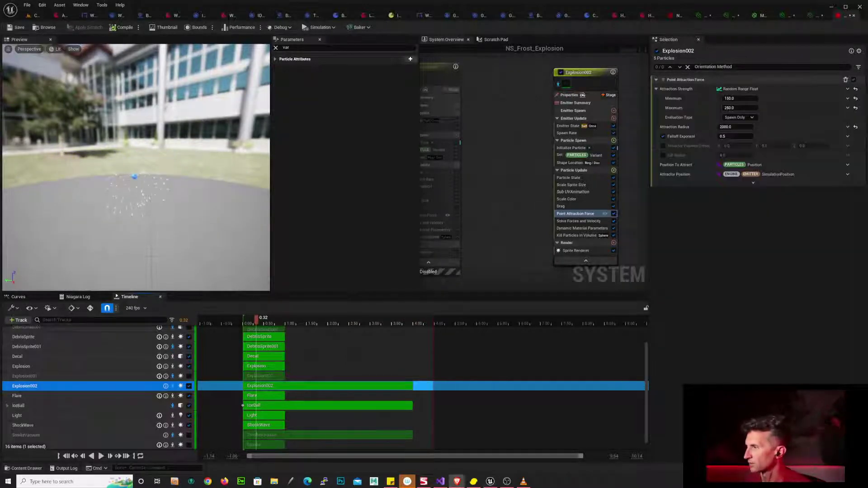
- Switch to the Brave browser and bring up the Frost Grenade VFX reference video on Vimeo
key(alt+Tab)
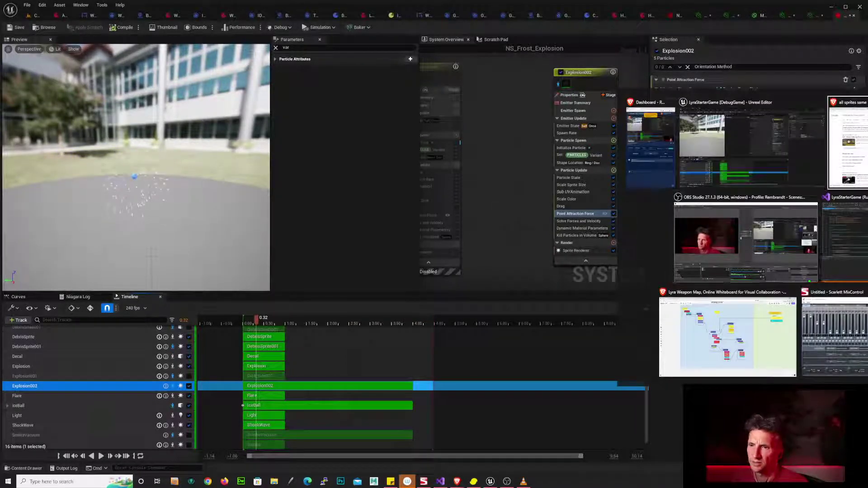
key(alt+Tab)
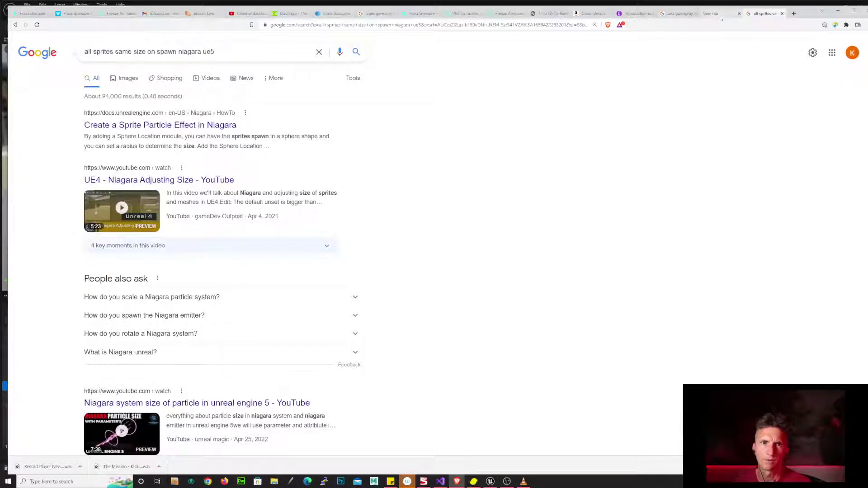
key(alt+Tab)
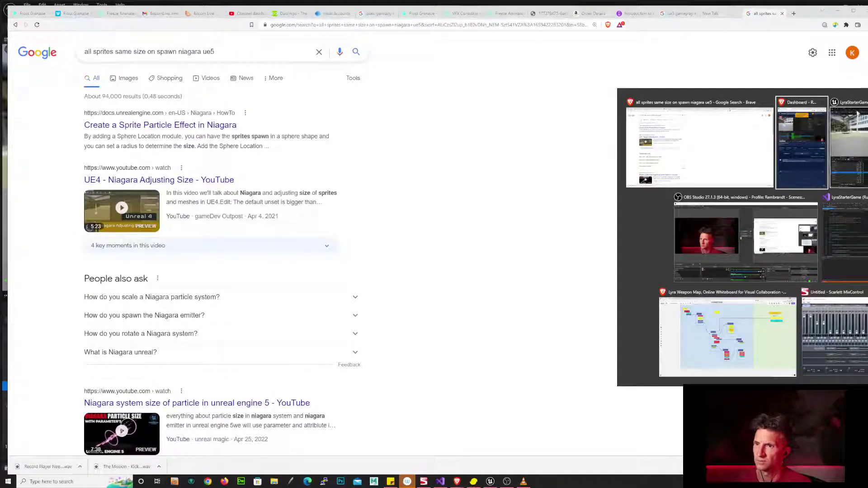
key(Escape)
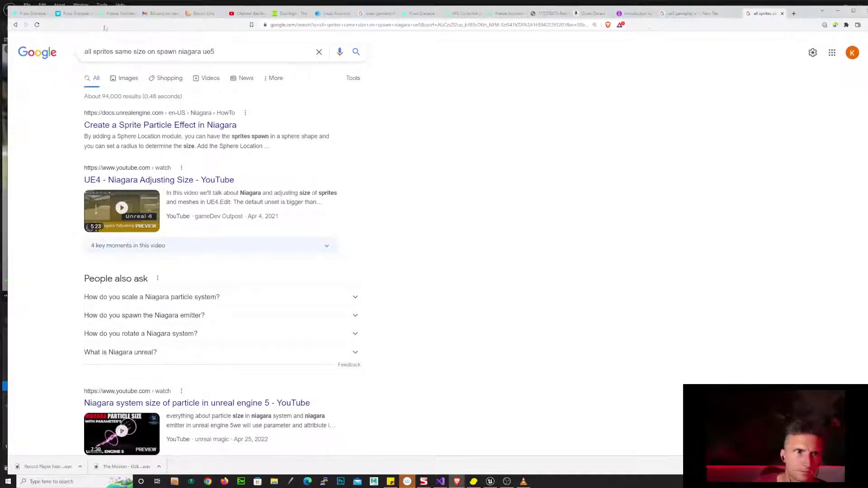
click(36, 15)
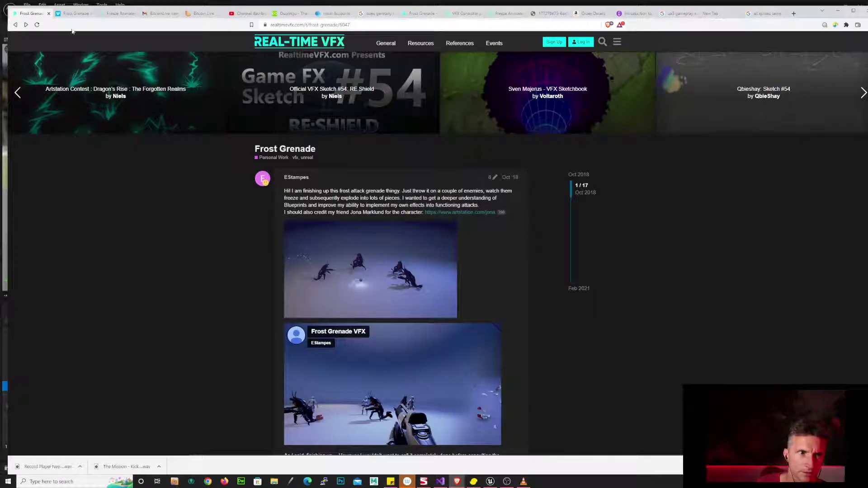
click(73, 14)
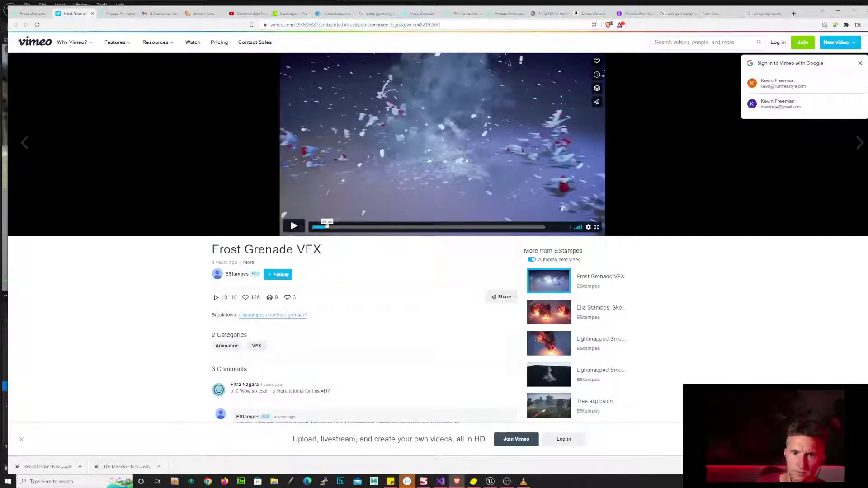
- Replay the opening seconds of the Frost Grenade VFX video repeatedly, pausing to study the smoke around the ice ball before it explodes
click(622, 130)
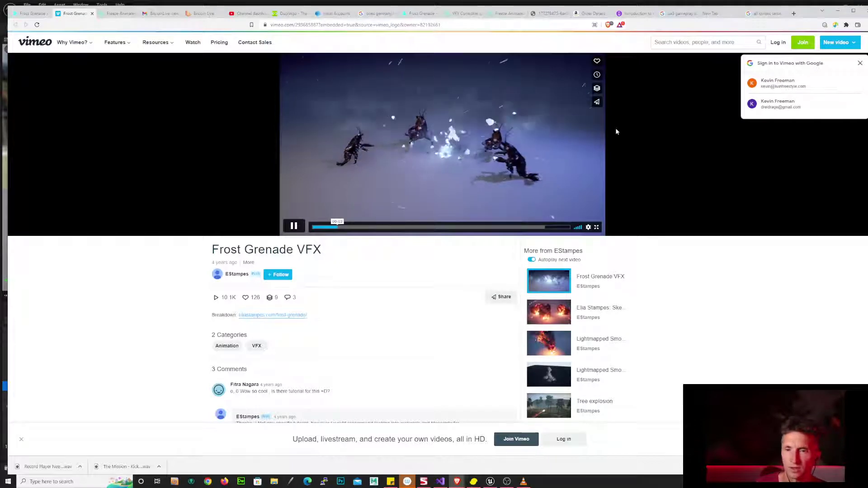
click(616, 132)
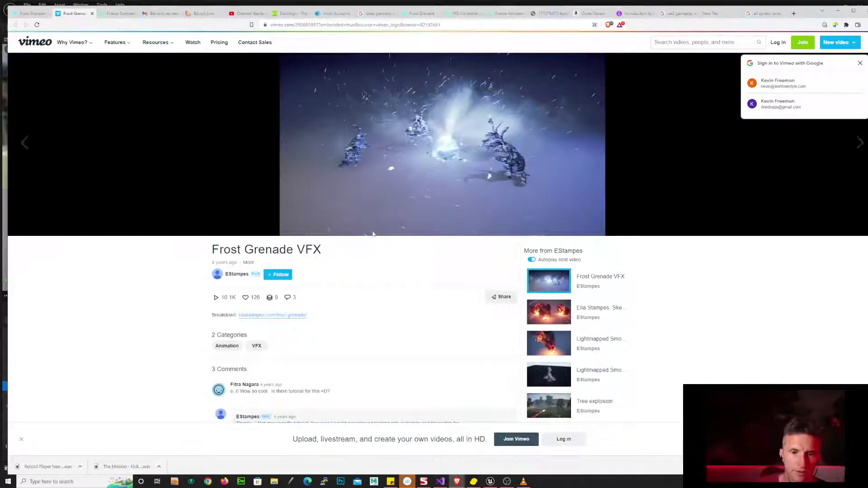
click(332, 228)
click(786, 175)
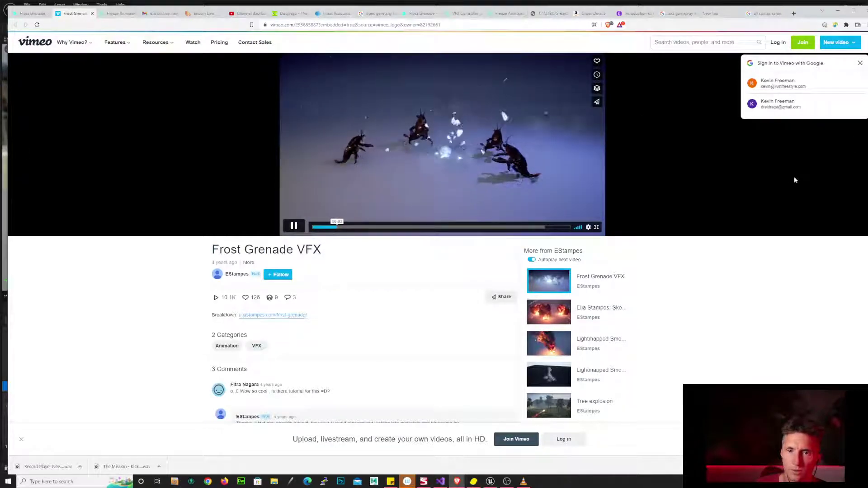
click(791, 178)
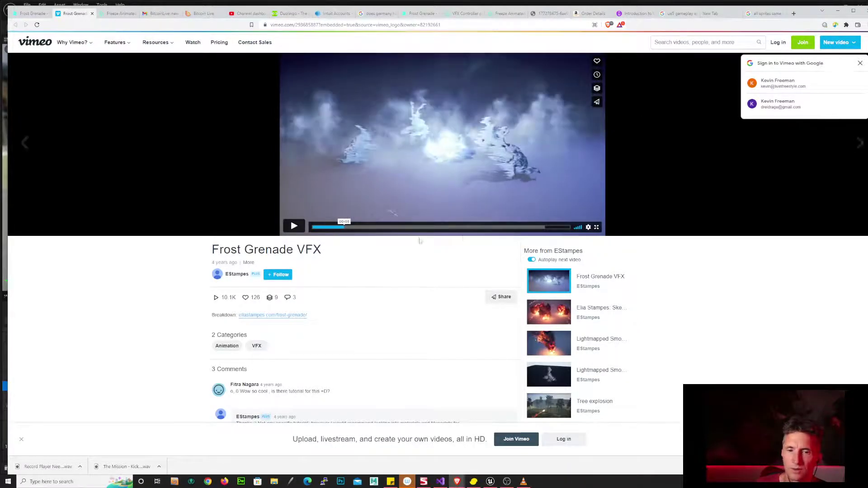
click(330, 227)
click(784, 184)
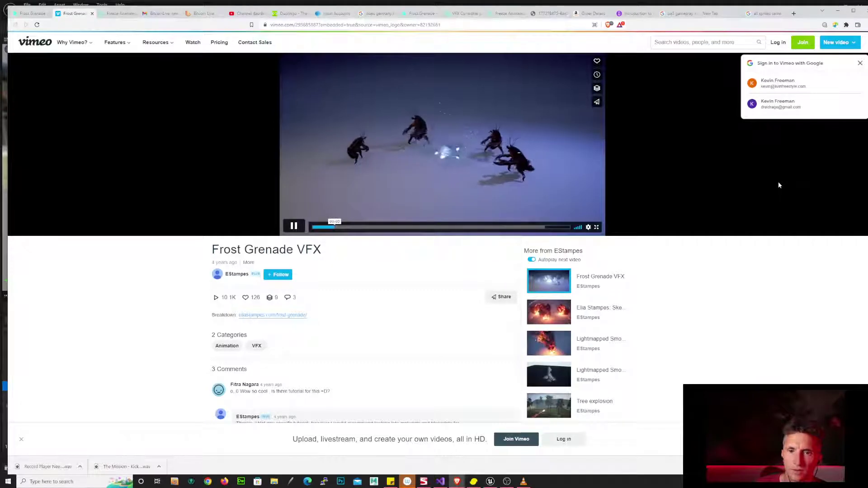
click(609, 196)
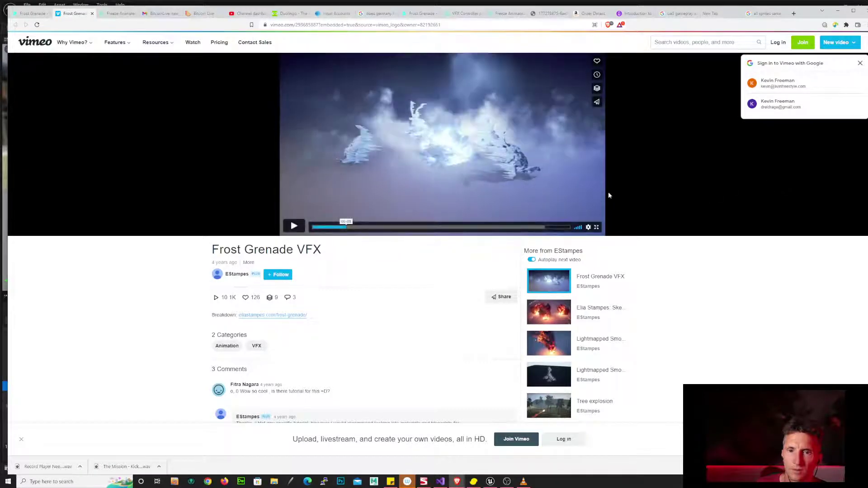
click(450, 181)
click(481, 164)
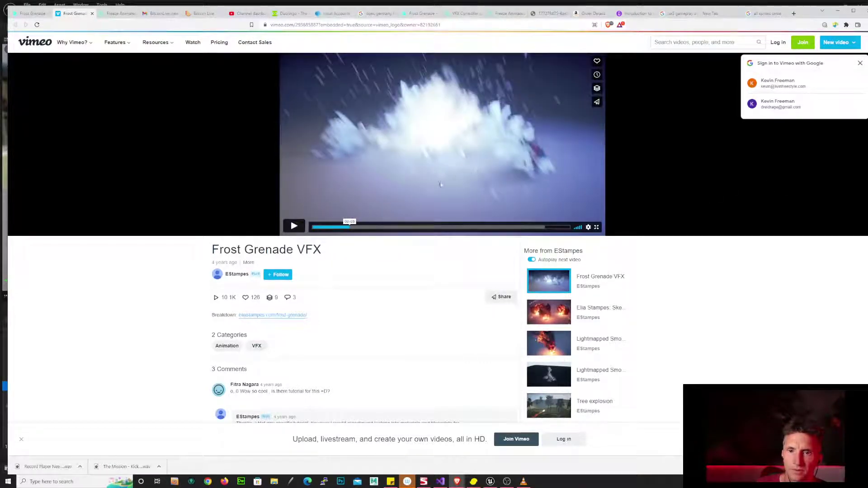
click(329, 229)
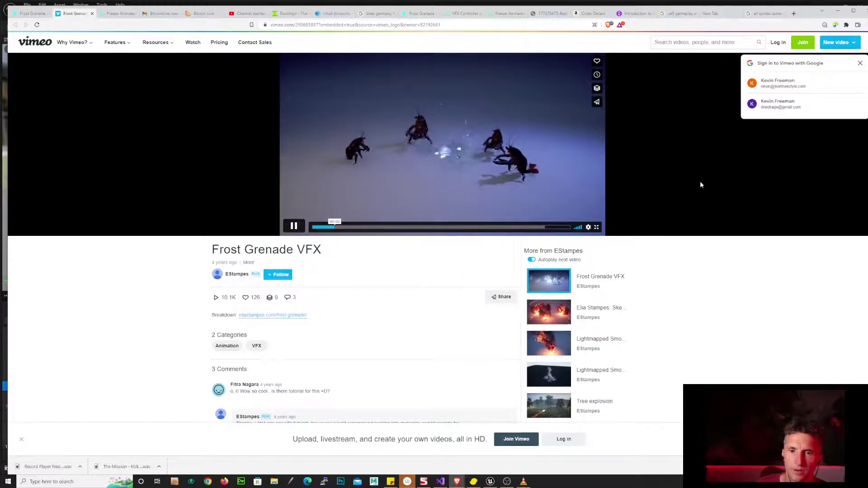
key(space)
key(space)
key(space)
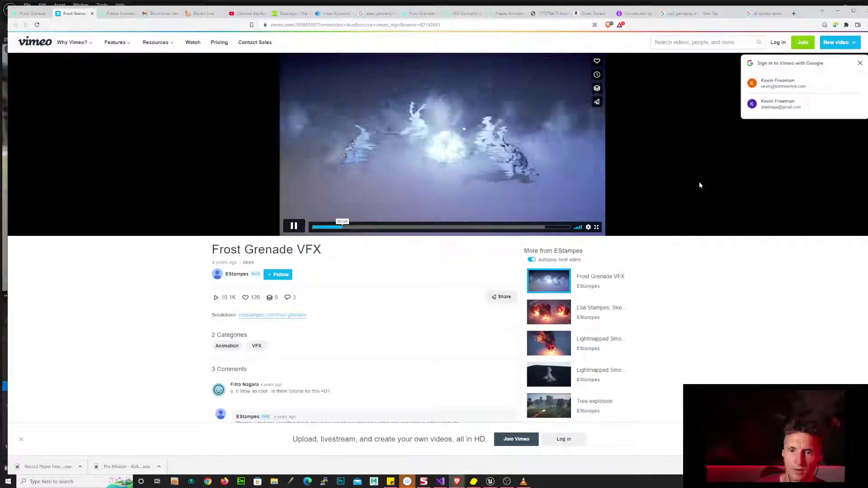
click(566, 195)
key(space)
key(space)
key(space)
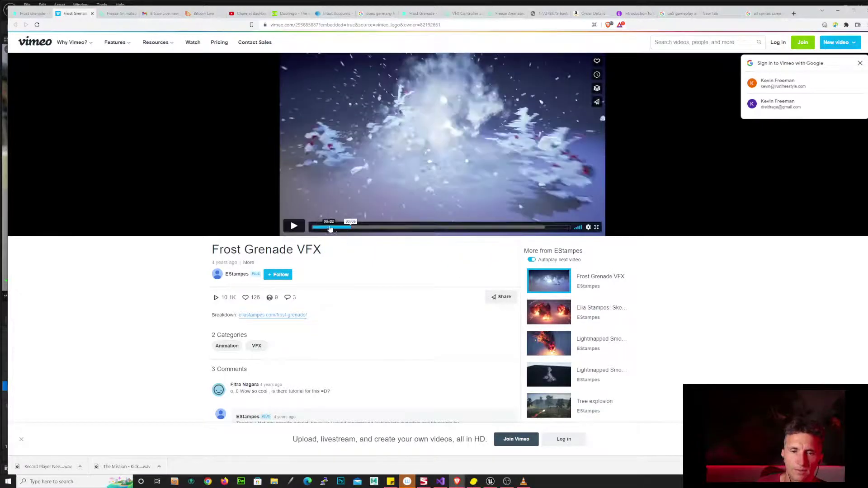
click(330, 228)
key(space)
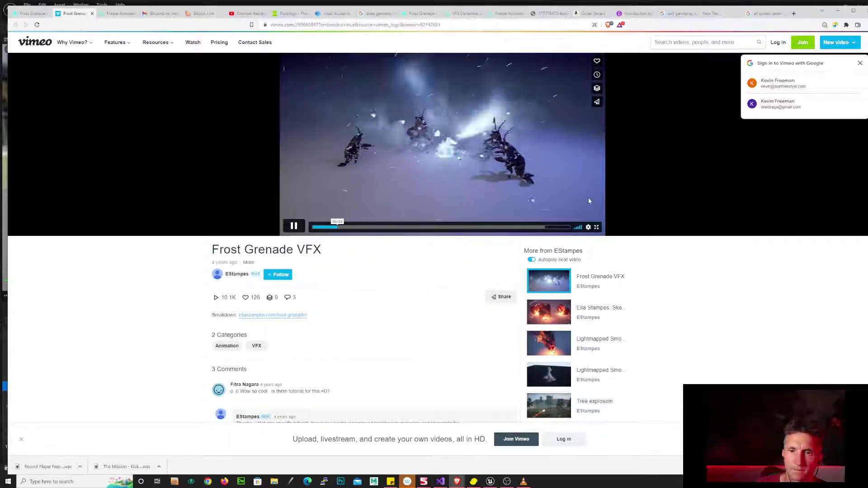
key(space)
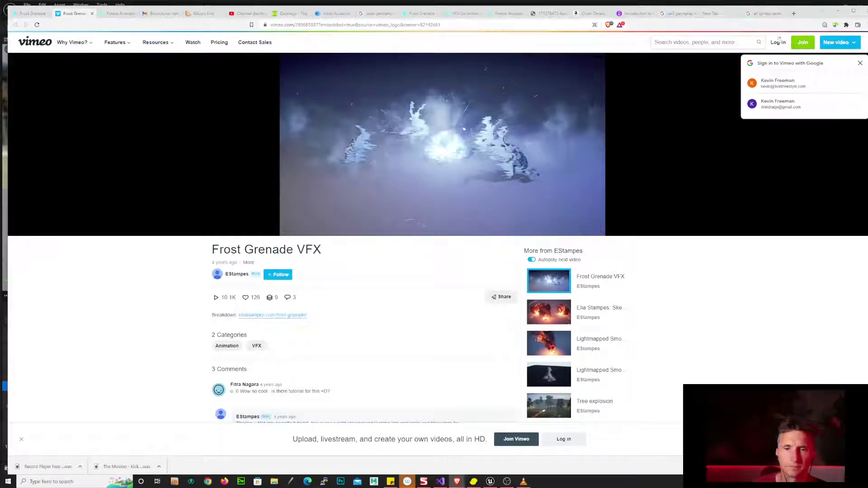
- Return to the Unreal Editor and disable Explosion002's Point Attraction Force to examine the smoke's spawn ring from above
click(839, 10)
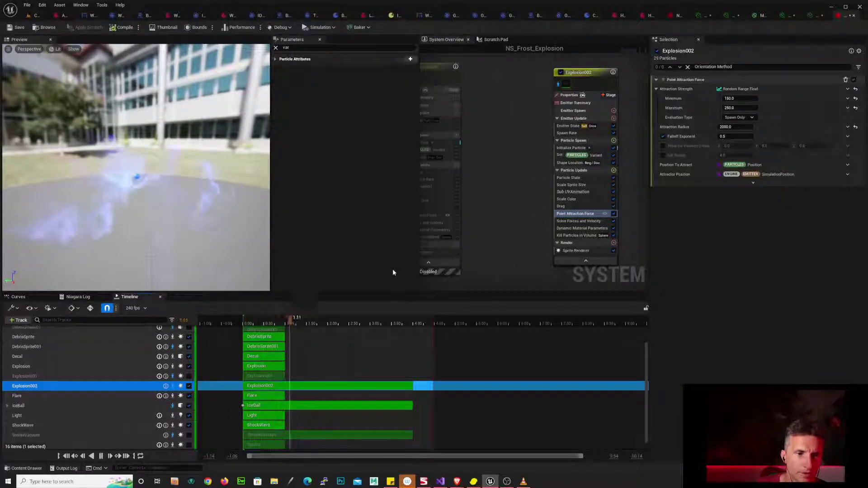
drag(207, 269, 207, 317)
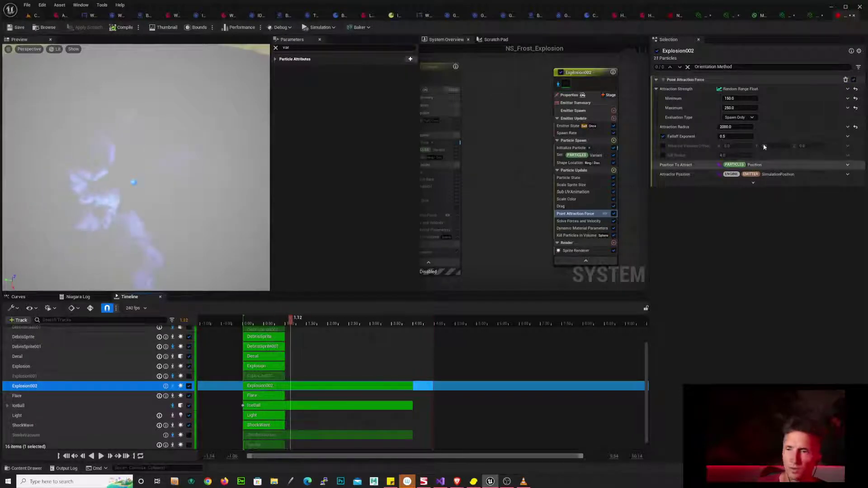
click(614, 214)
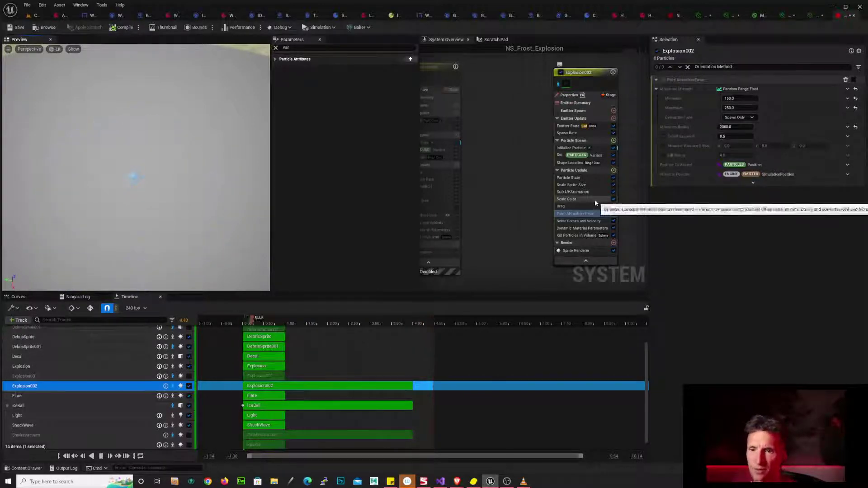
- Set both the Disc Coverage and the U Distribution of Explosion002's Shape Location module to 1
click(597, 164)
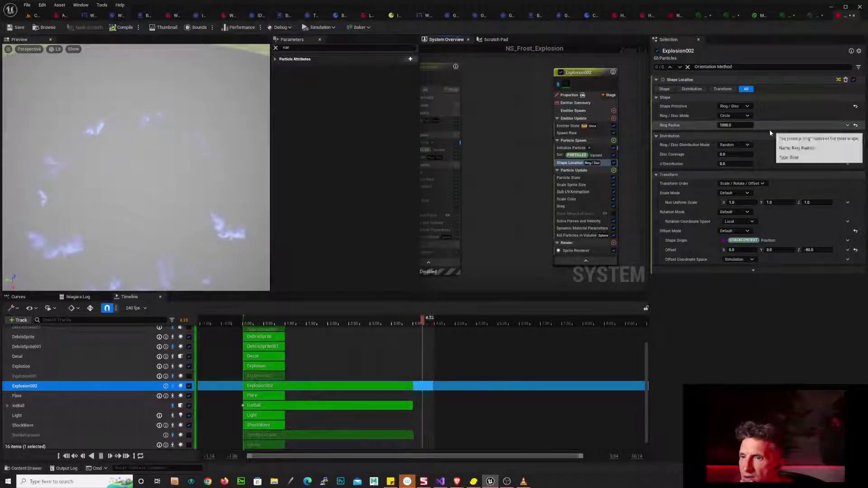
click(746, 116)
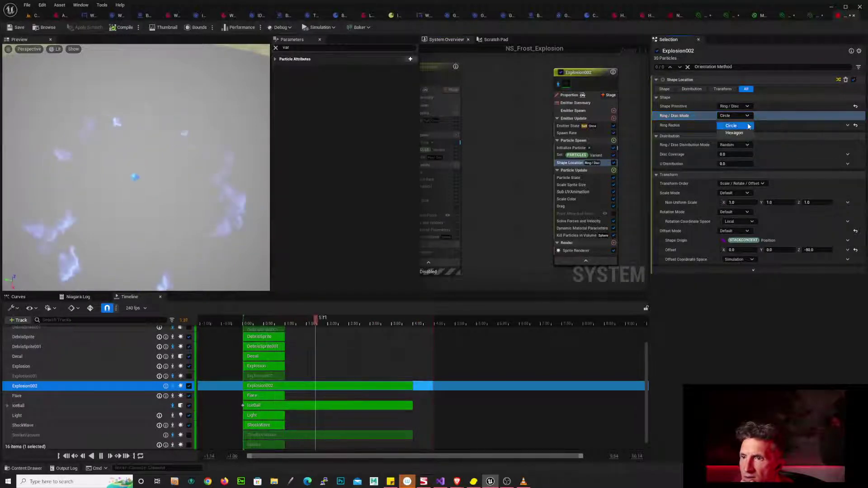
click(750, 119)
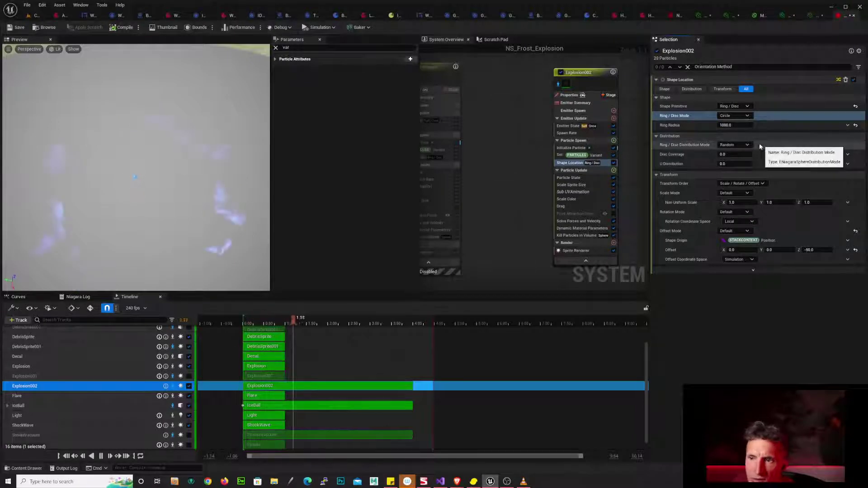
click(735, 154)
text(1)
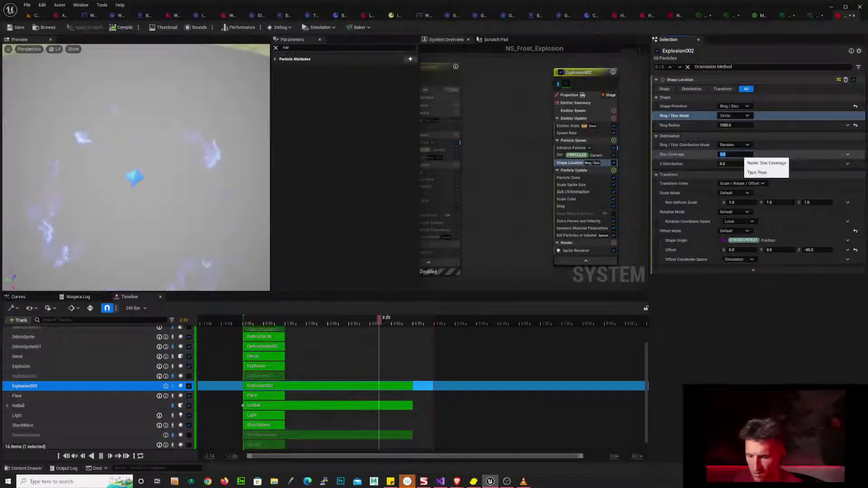
key(Return)
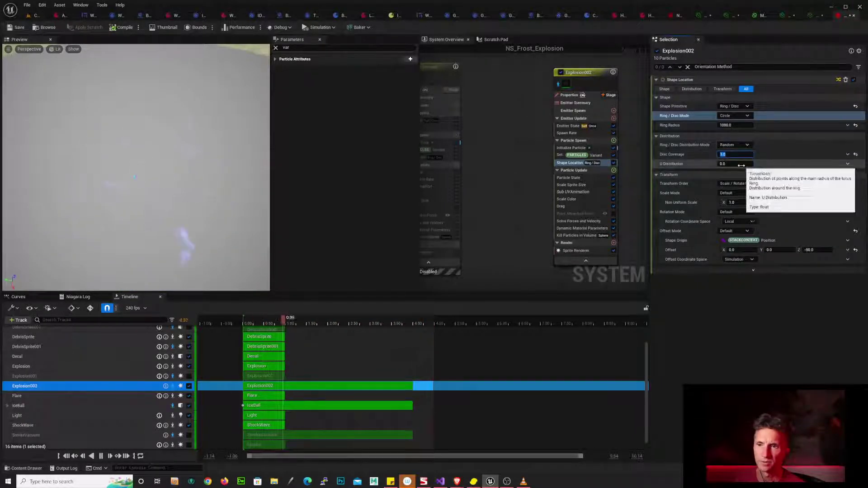
drag(741, 164, 753, 161)
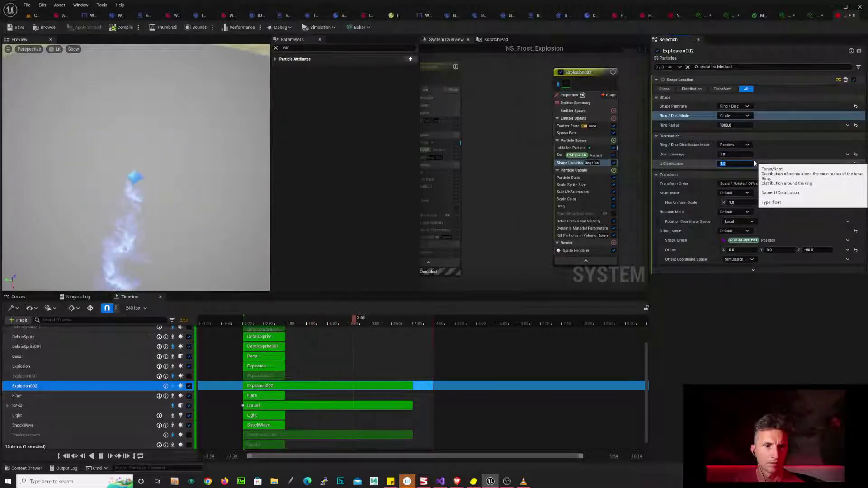
- Set the U Distribution of Explosion002's Shape Location module to 0, viewing the smoke's spawn ring from above
drag(252, 218, 111, 188)
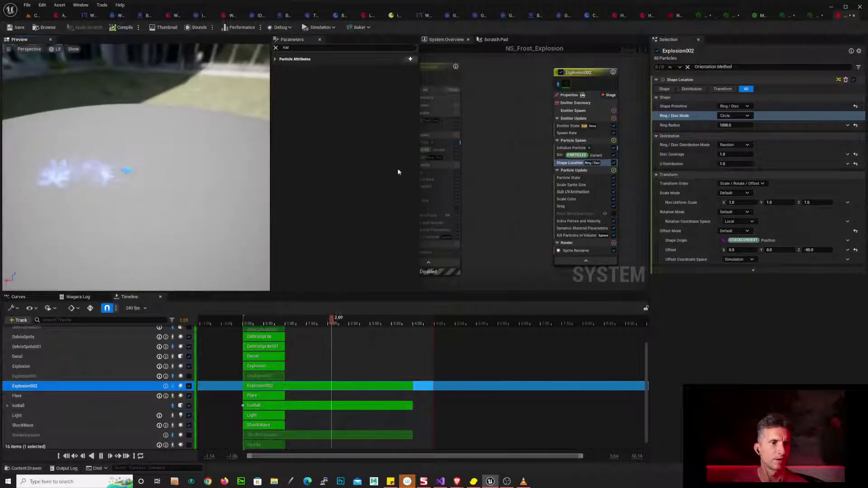
click(734, 163)
text(0)
key(Return)
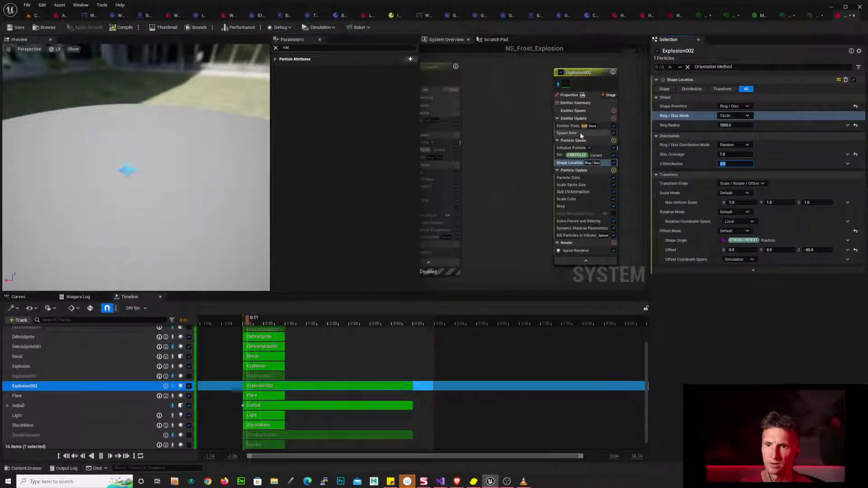
- Set Explosion002's Spawn Rate to 40 and re-enable its Point Attraction Force, checking the smoke from a lower angle
click(567, 133)
click(733, 89)
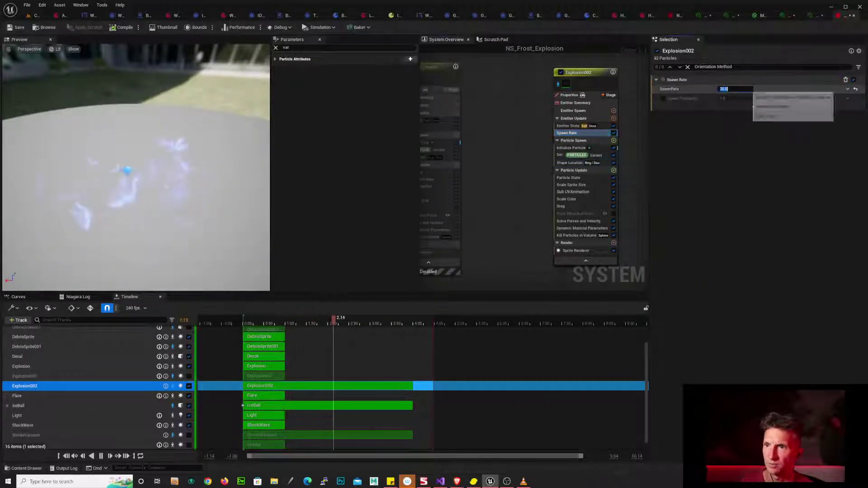
text(40)
key(Return)
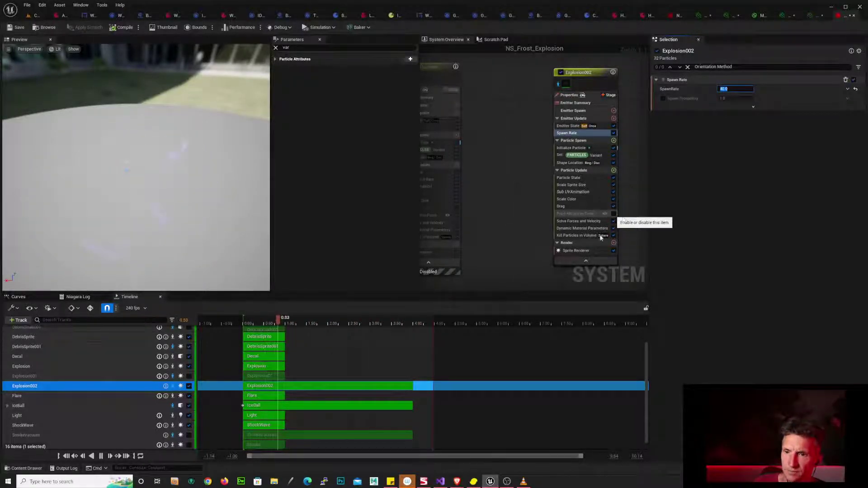
click(613, 214)
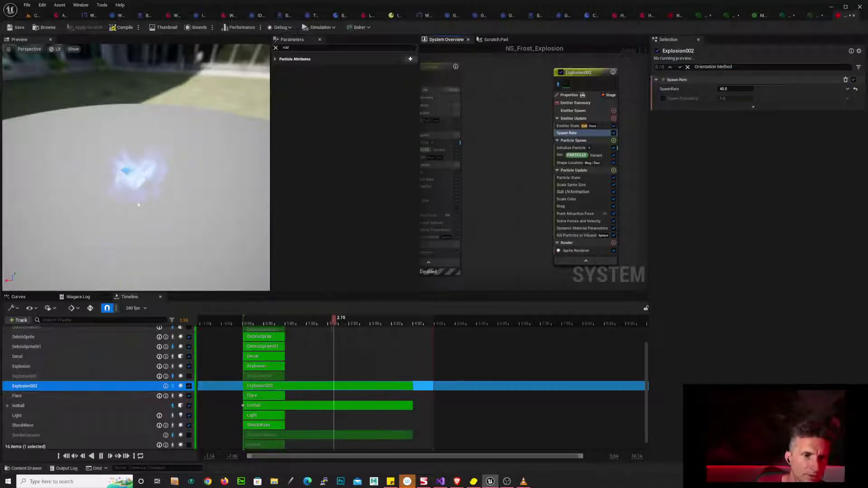
drag(138, 204, 226, 165)
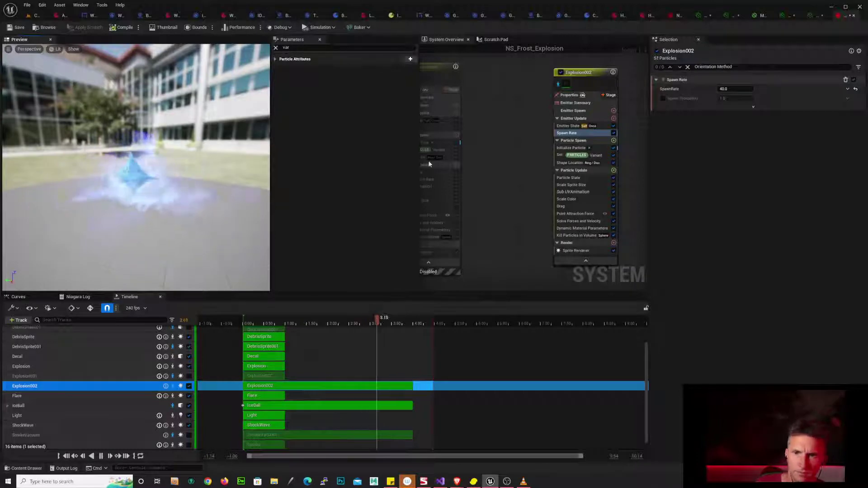
- Select the DebrisSprite001 emitter and recolour the first key of its Scale Color gradient to blue, about R 0.04, G 0.44, B 1
right_drag(529, 139, 647, 131)
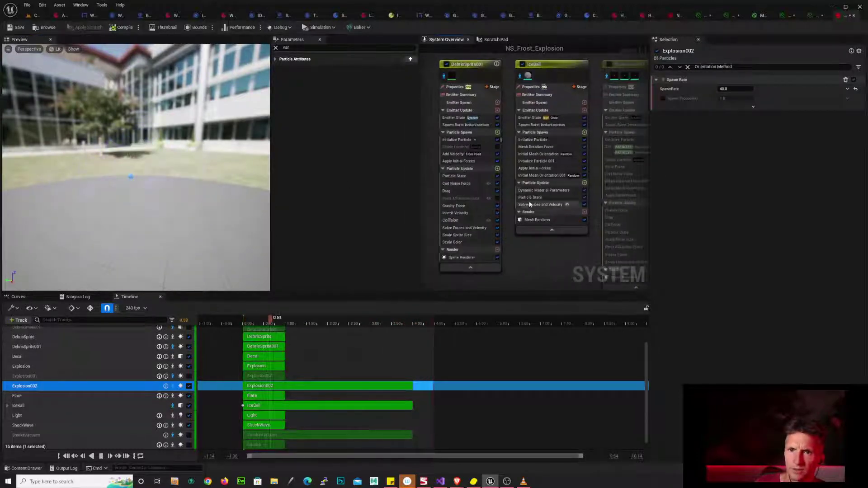
click(480, 64)
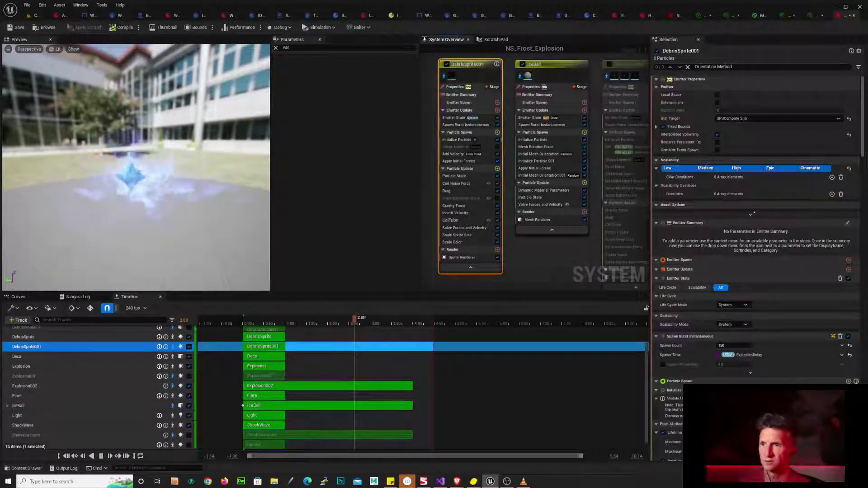
drag(863, 144, 864, 279)
scroll(756, 253, down, 15)
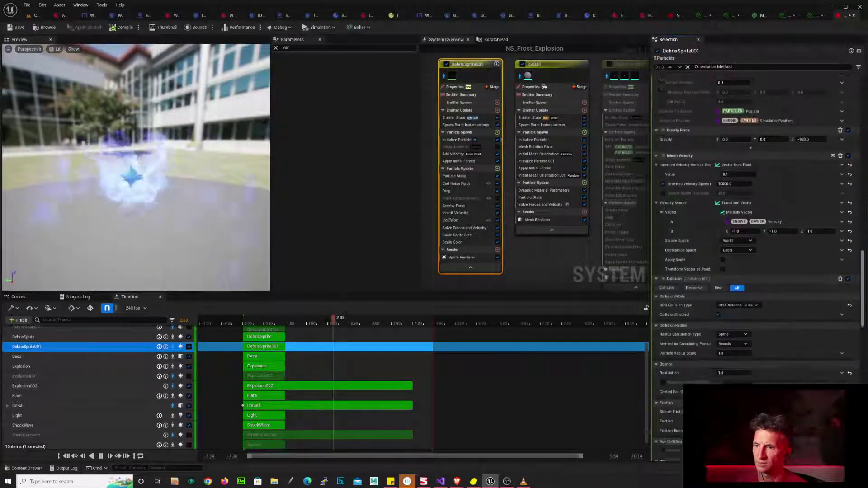
scroll(755, 253, down, 5)
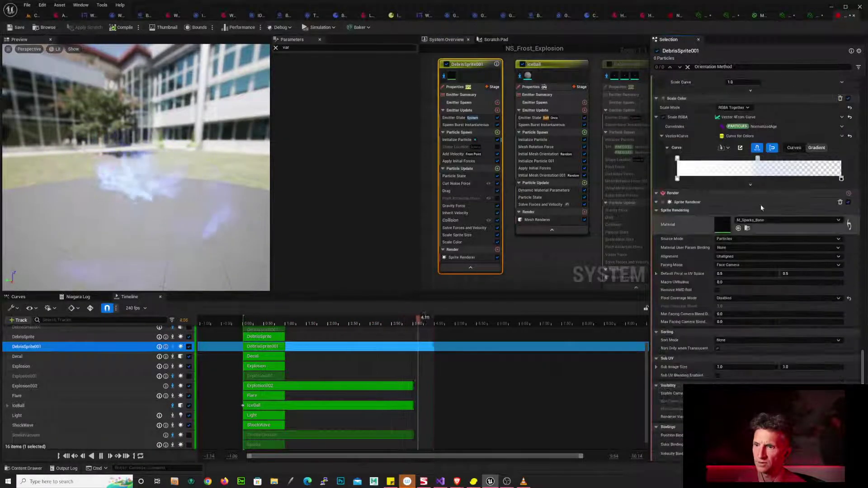
click(678, 159)
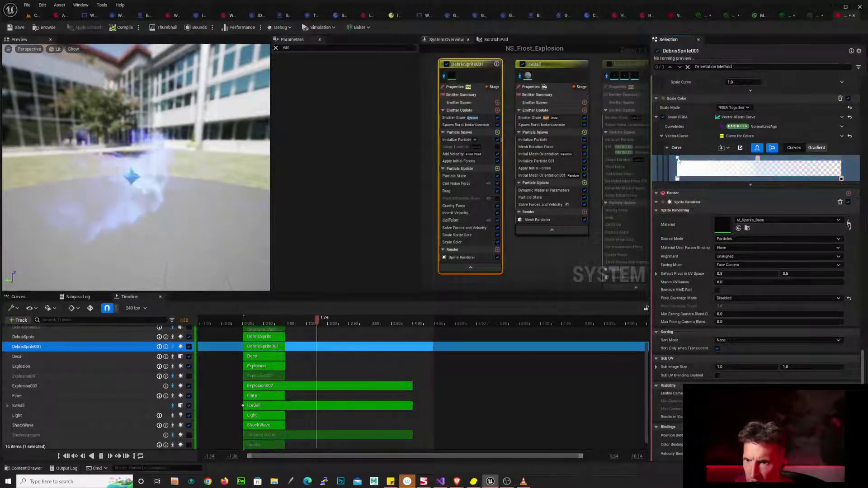
double_click(678, 159)
drag(708, 207, 695, 200)
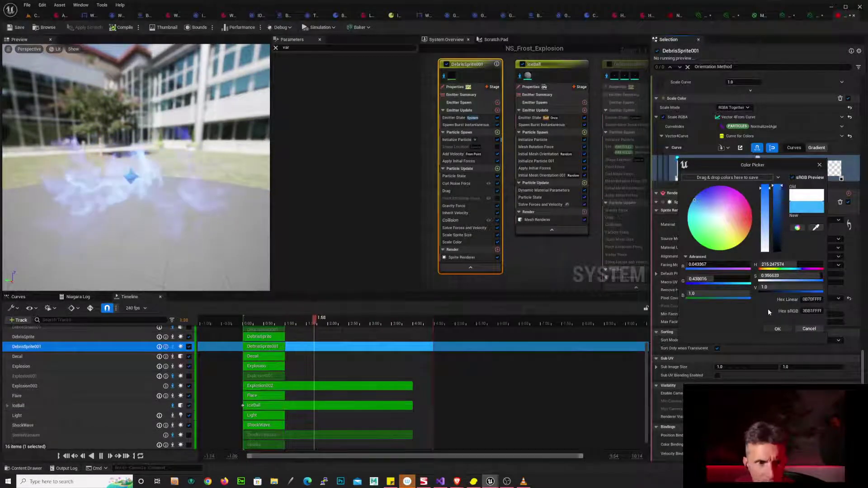
click(778, 329)
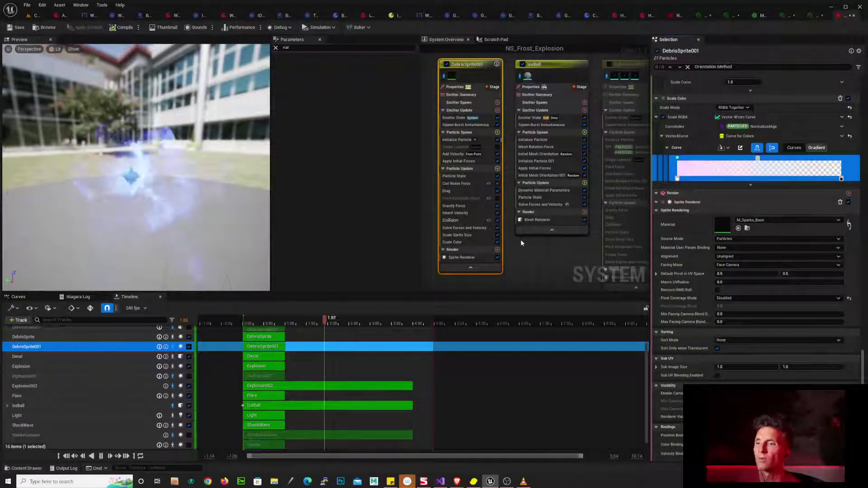
- Try a pinkish red, R 1, G 0, B about 0.22, on the first key of DebrisSprite001's Scale Color gradient
double_click(678, 180)
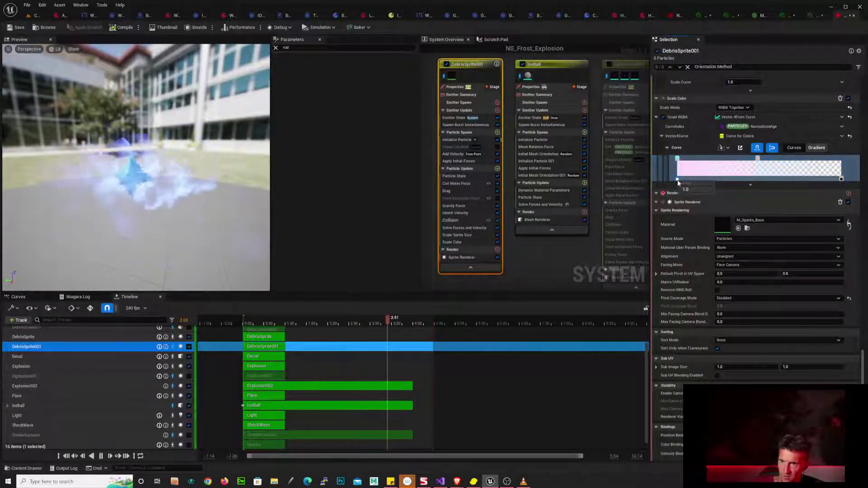
click(678, 159)
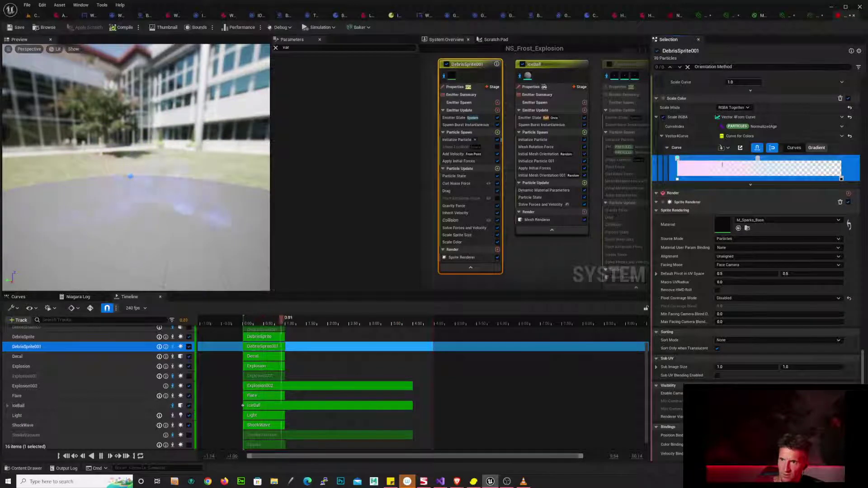
double_click(678, 158)
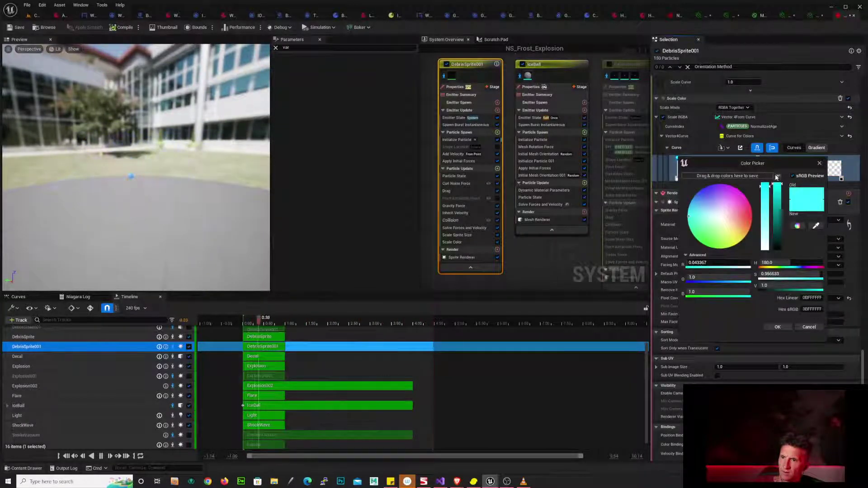
drag(747, 205, 755, 211)
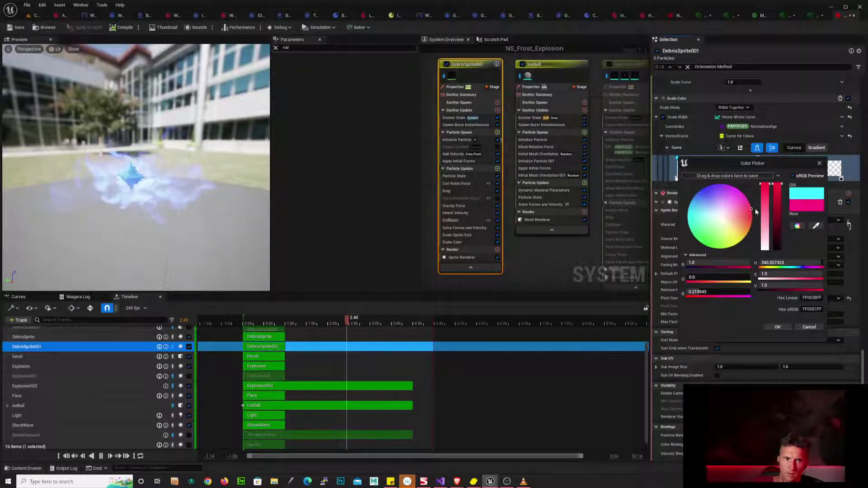
click(778, 327)
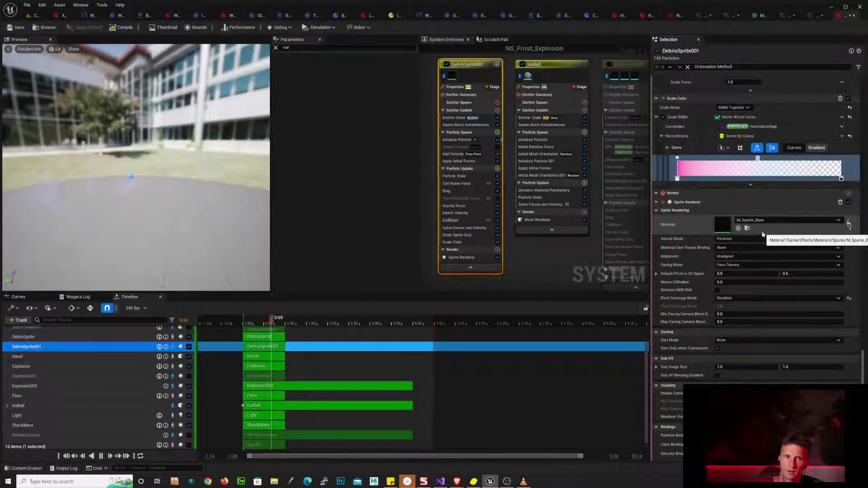
- Recolour the first key of DebrisSprite001's Scale Color gradient to light blue, R 0, G about 0.88, B 1
double_click(678, 159)
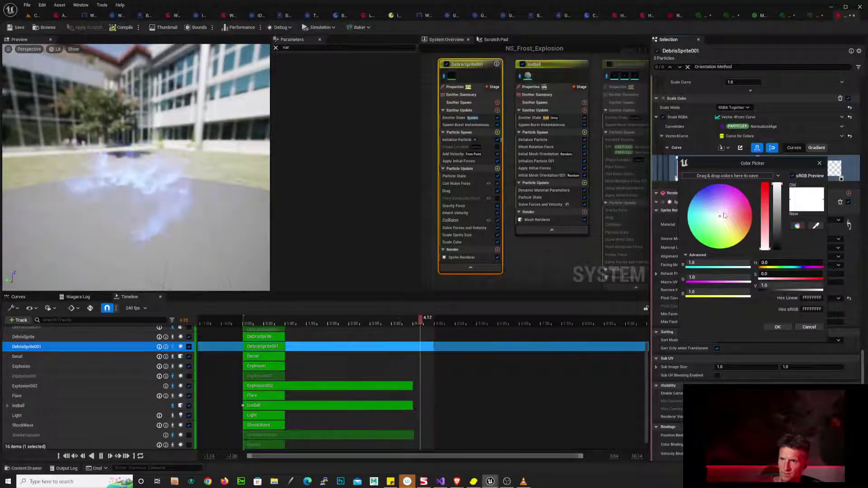
drag(724, 215, 677, 213)
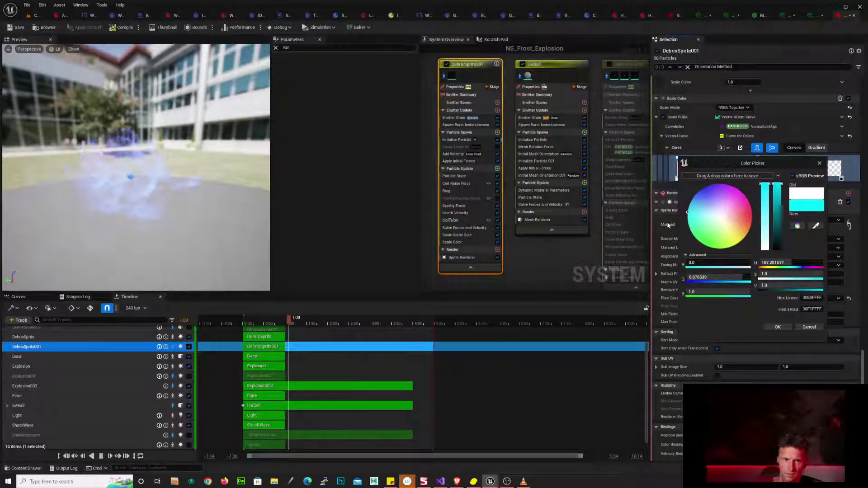
click(779, 326)
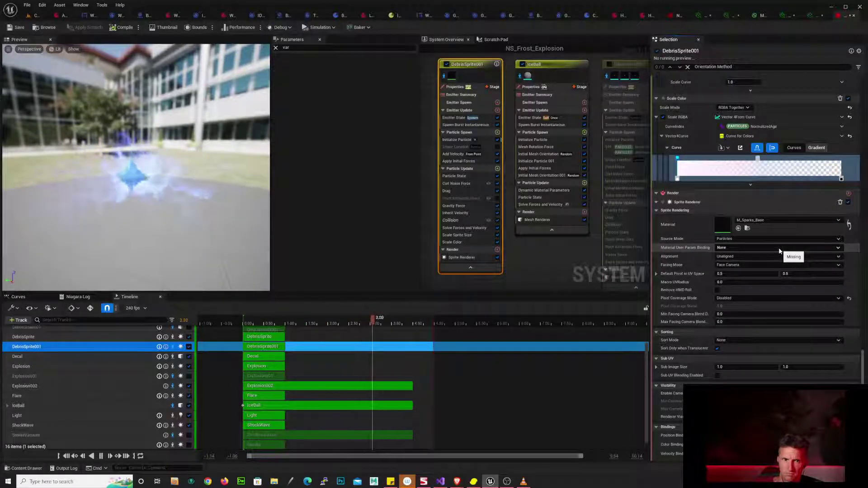
- Open the M_Sparks_Base material, examine how its emissive color and opacity are wired, and return to NS_Frost_Explosion
click(748, 229)
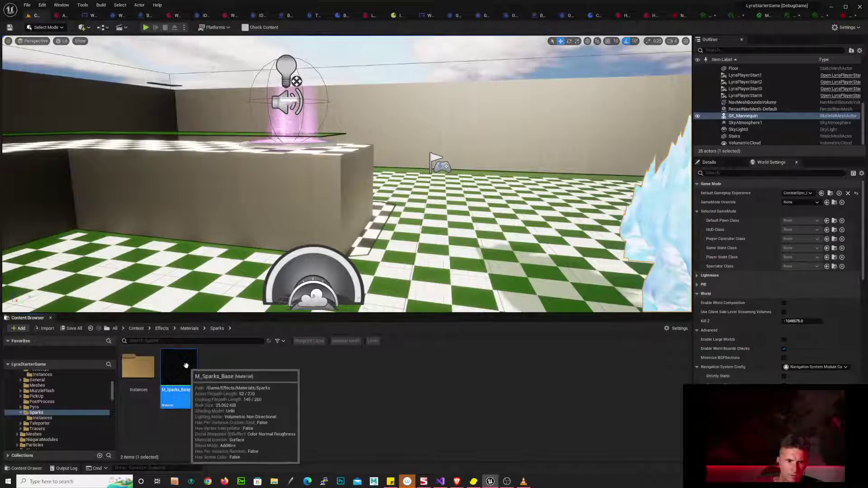
double_click(188, 366)
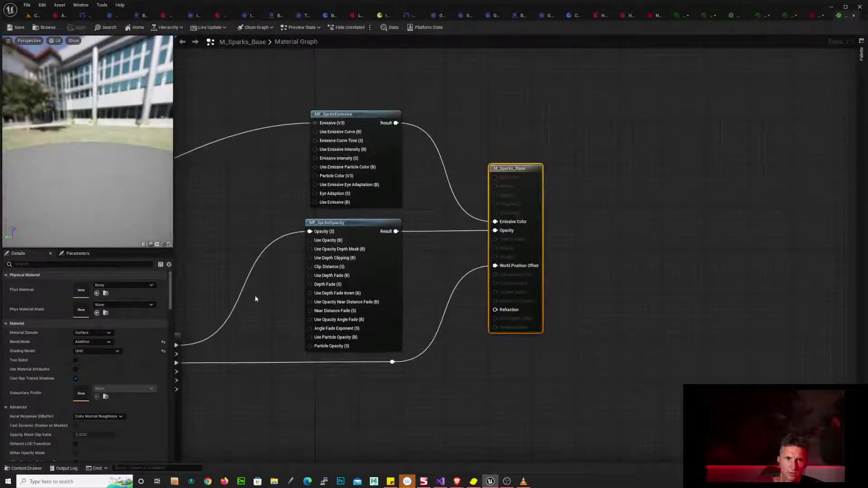
right_drag(255, 299, 571, 189)
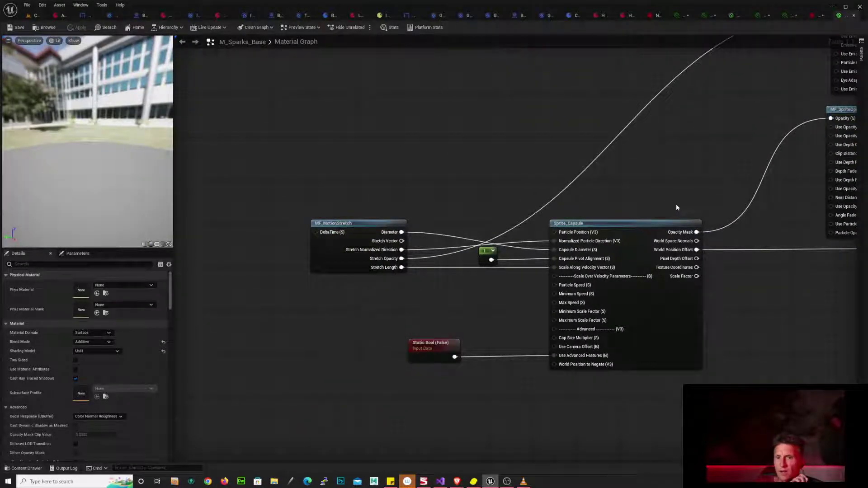
right_drag(671, 201, 528, 201)
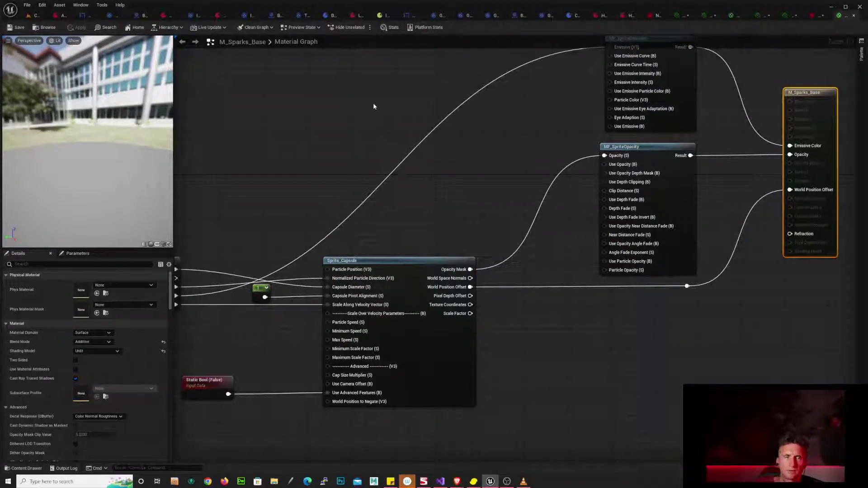
key(ctrl+Tab)
key(ctrl+Tab)
key(ctrl+Tab)
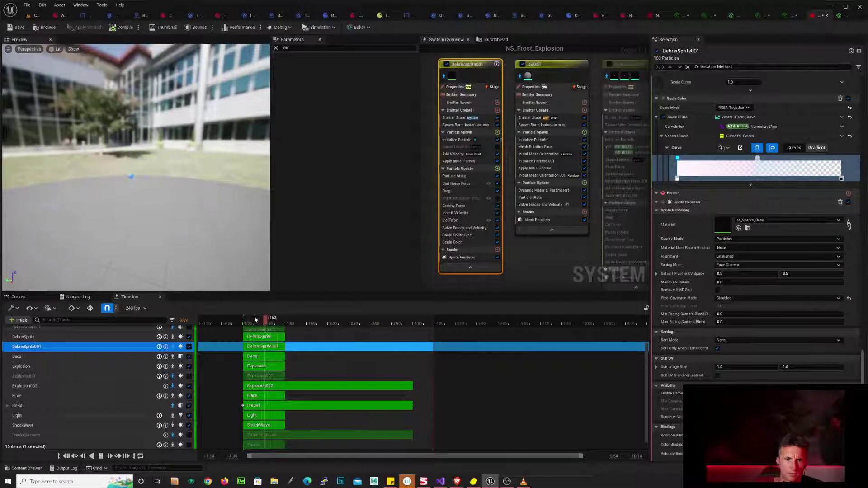
- Replay the effect from the start, pause it at the explosion, and check the Scale Mode options of DebrisSprite001's Scale Color, keeping RGBA Together
click(241, 323)
key(space)
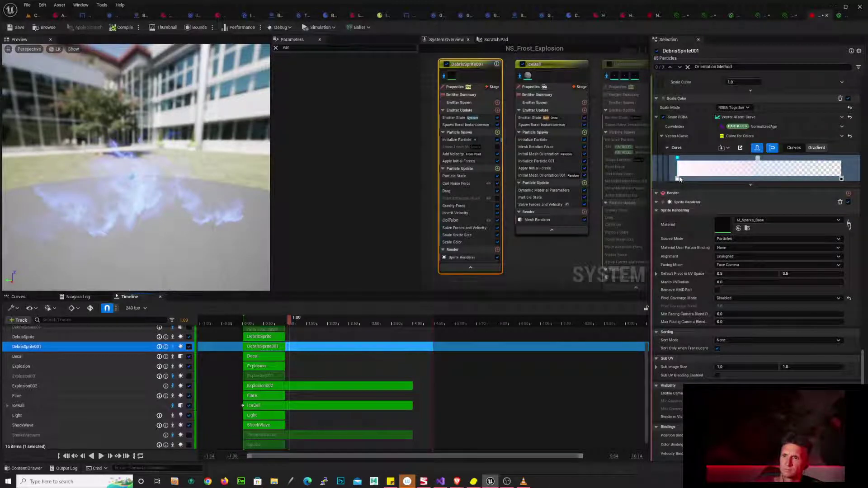
click(732, 107)
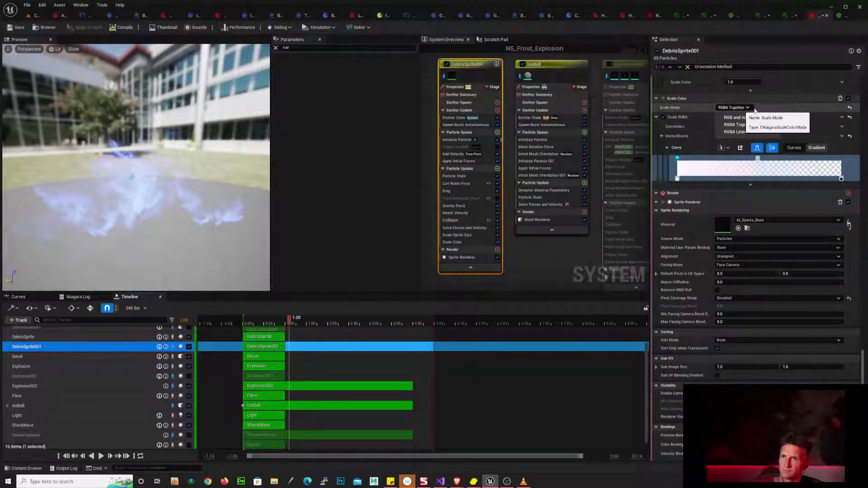
click(794, 107)
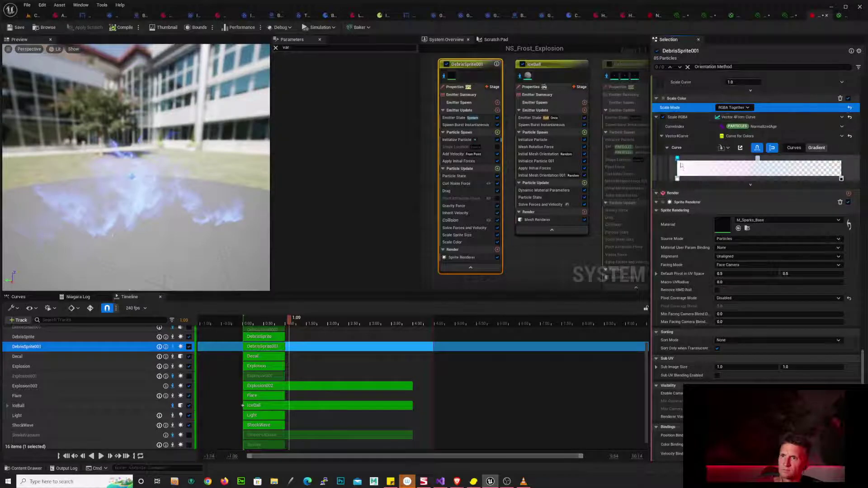
- Reopen the first colour key of DebrisSprite001's Scale Color gradient and confirm it as cyan, R 0, G 1, B 1
click(677, 160)
double_click(677, 158)
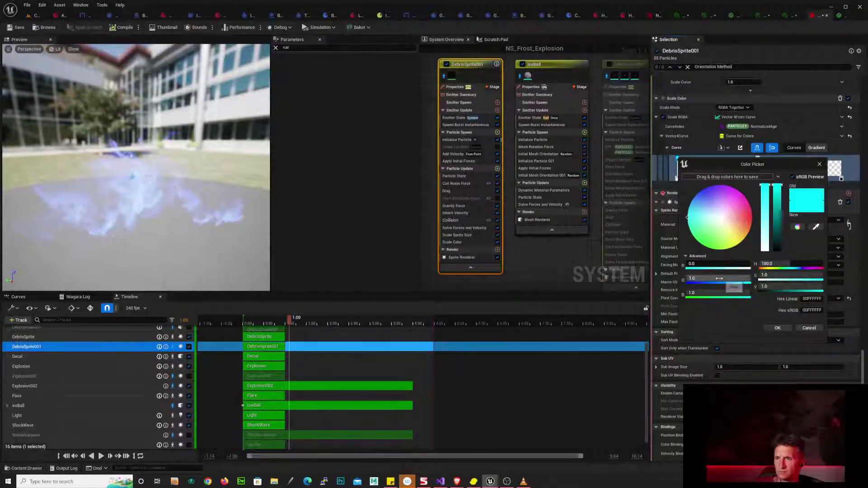
click(778, 329)
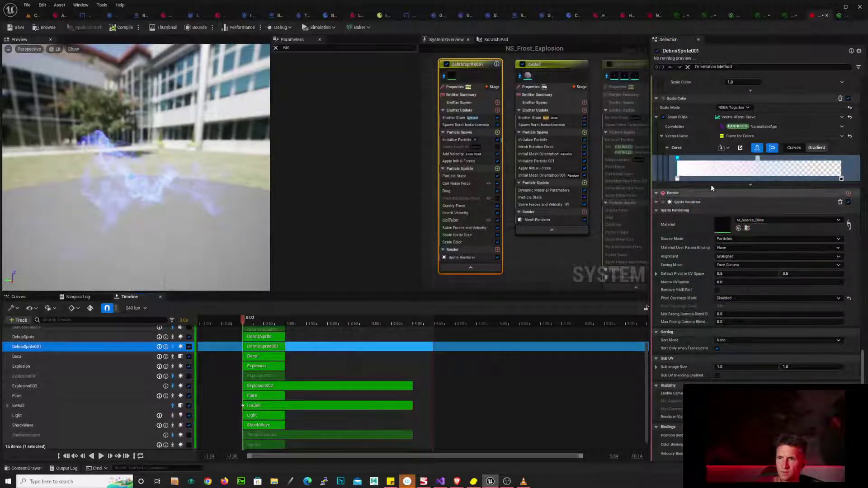
- Set the red value of the middle colour key in DebrisSprite001's Scale Color gradient to 0 and pause the replayed effect
double_click(758, 159)
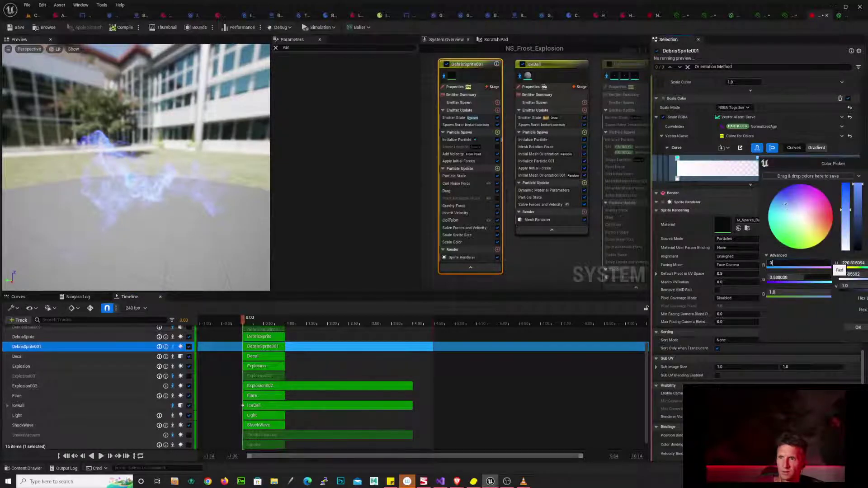
text(0)
key(Return)
click(861, 329)
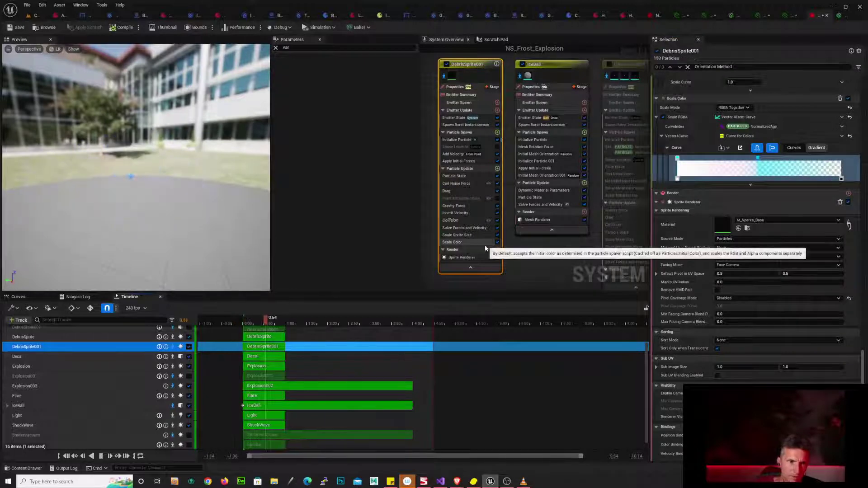
key(space)
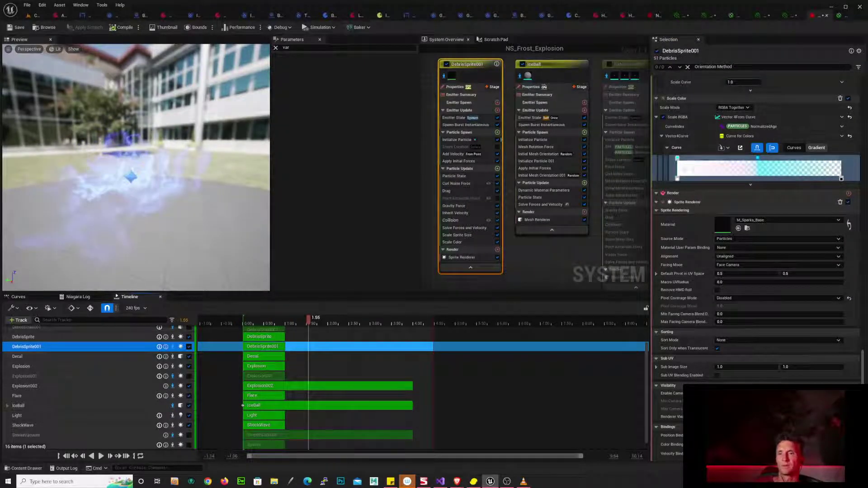
- Search the available materials for sprite materials and assign DefaultSpriteMaterial to DebrisSprite001's Sprite Renderer
click(805, 220)
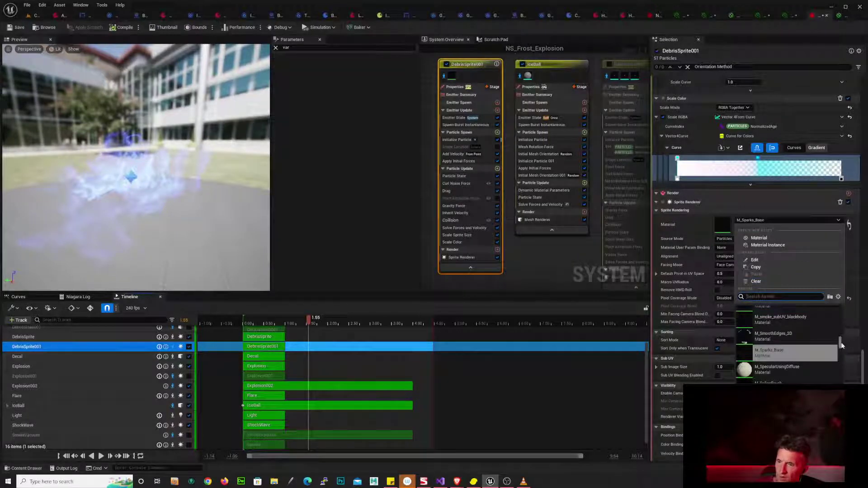
scroll(785, 313, up, 3)
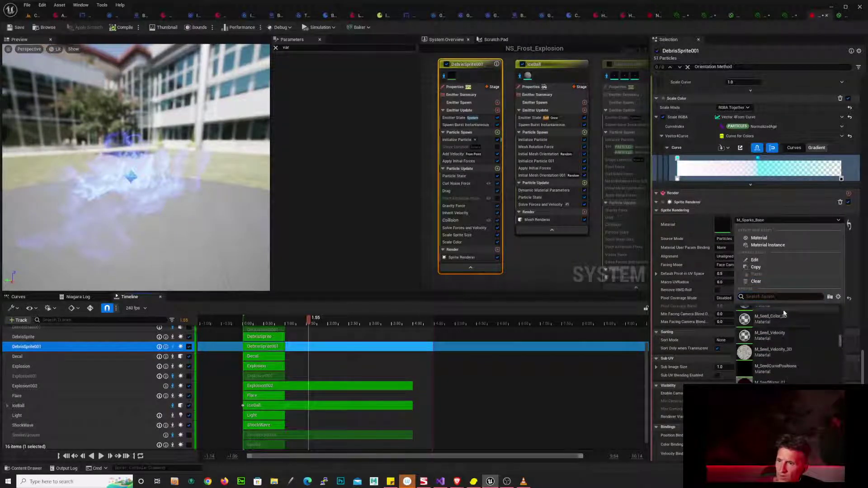
text(sprit)
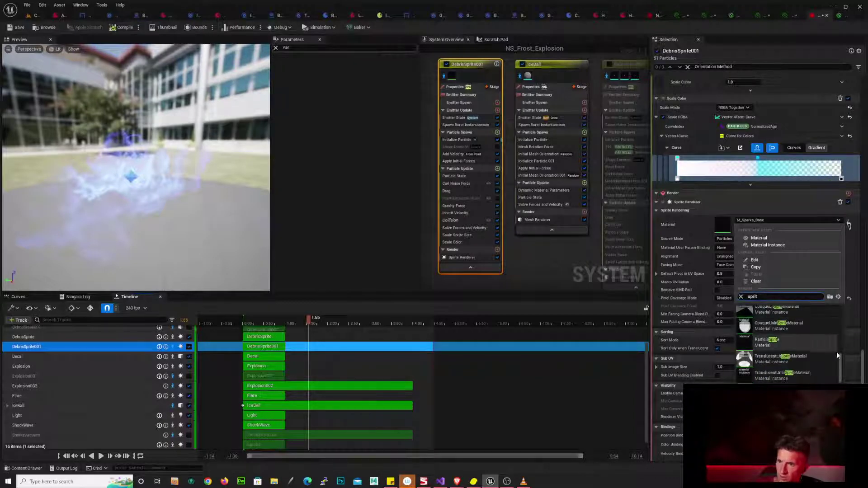
drag(840, 362, 843, 310)
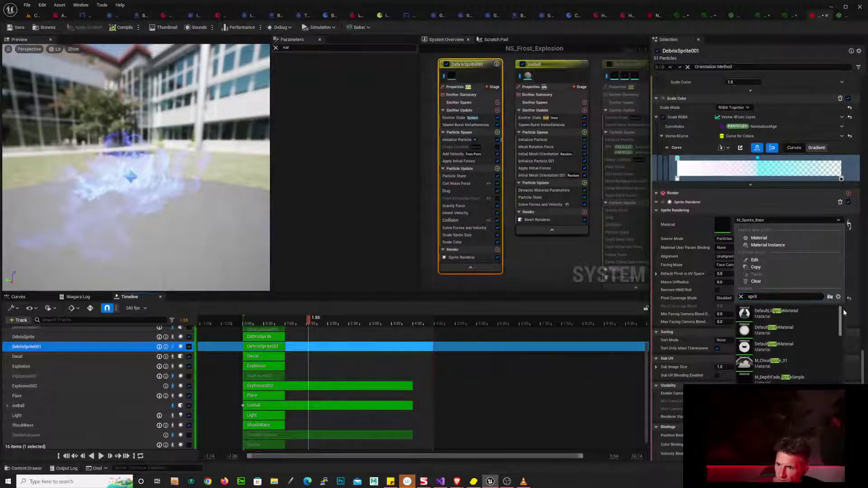
click(790, 328)
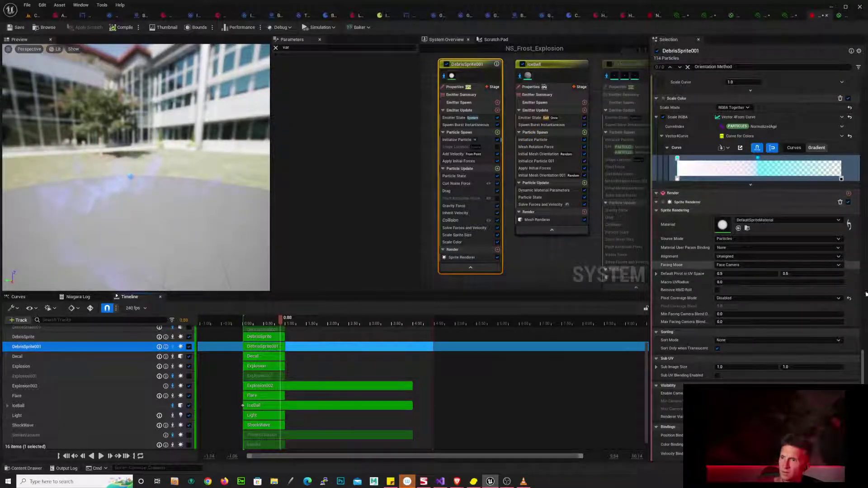
- Set the maximum Sprite Size in DebrisSprite001's Initialize Particle module to X 10, Y 10
scroll(862, 223, up, 10)
scroll(862, 222, up, 15)
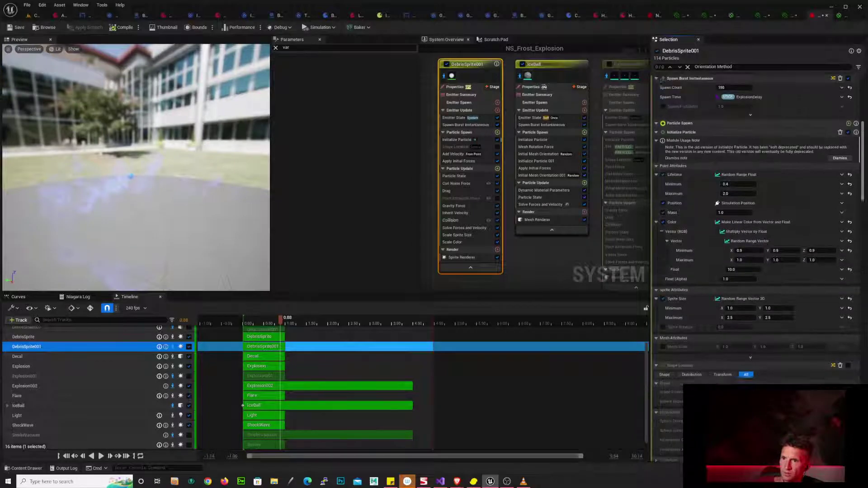
scroll(862, 223, up, 1)
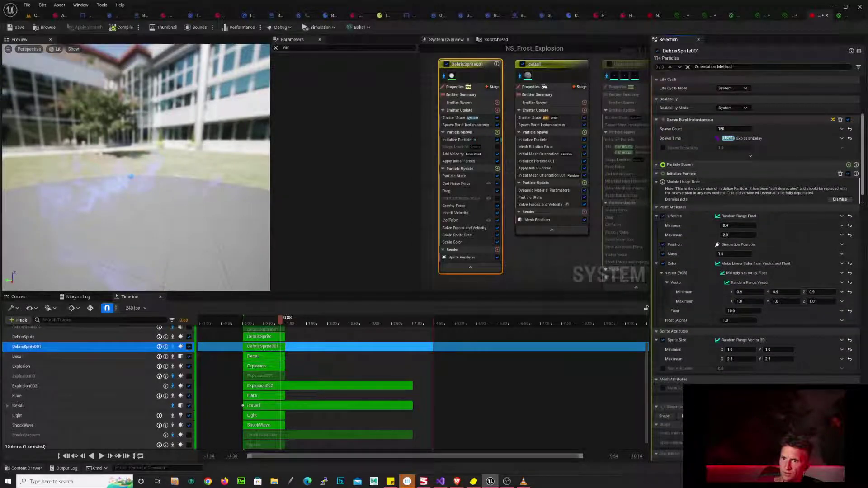
scroll(743, 290, down, 3)
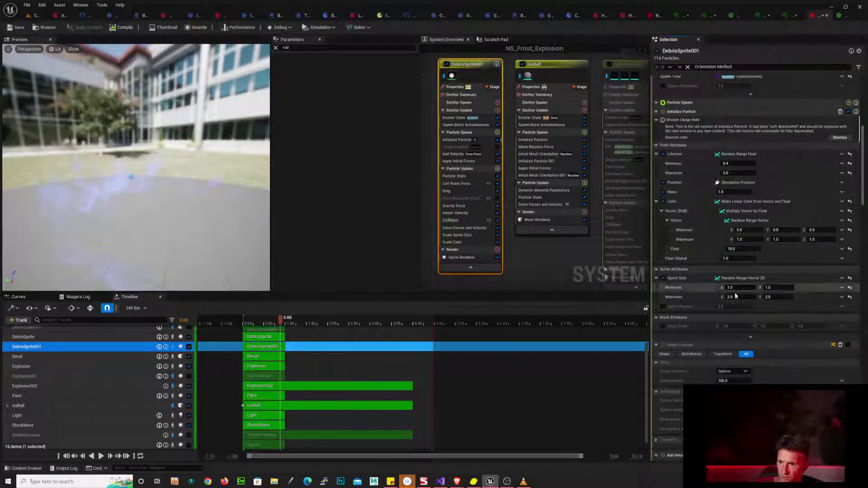
click(743, 288)
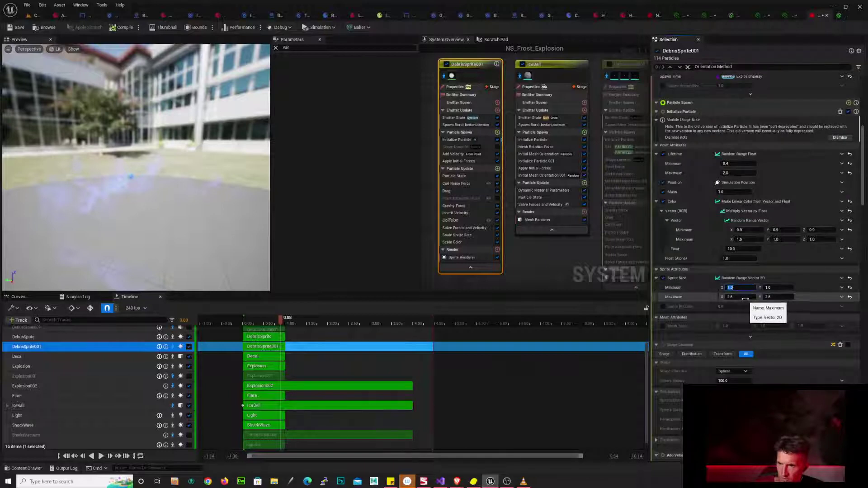
click(745, 299)
text(10)
key(Tab)
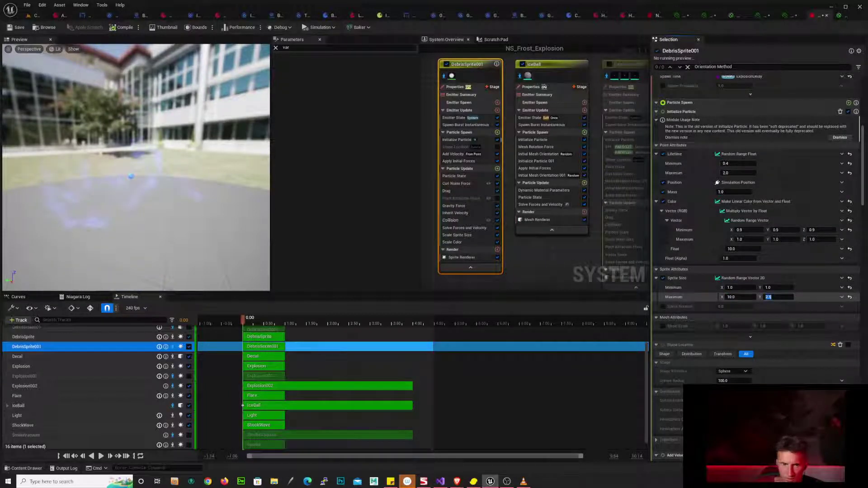
key(Return)
- Set DebrisSprite001's minimum Sprite Size to X 2, Y 2 and play the effect to check the enlarged sprites
text(2)
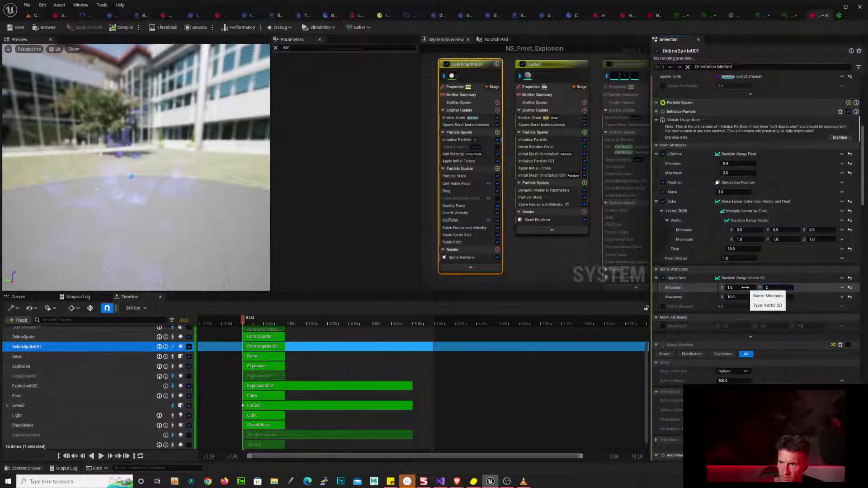
click(746, 288)
text(2)
key(Return)
key(space)
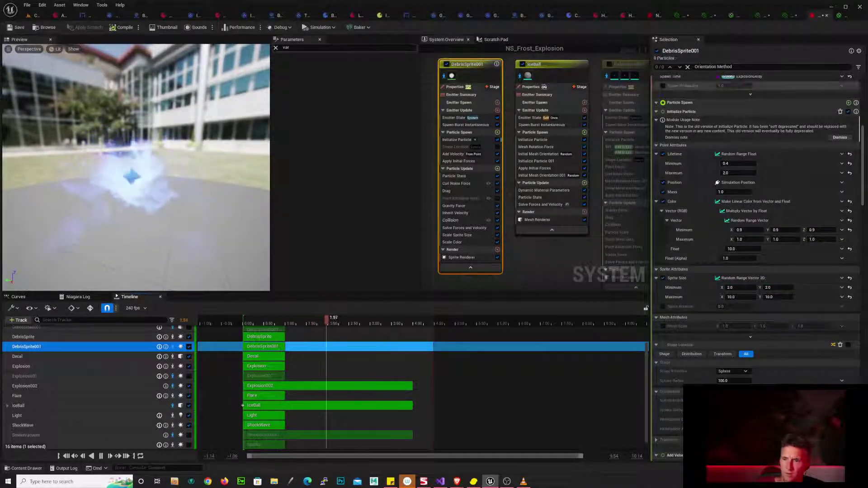
drag(866, 199, 865, 239)
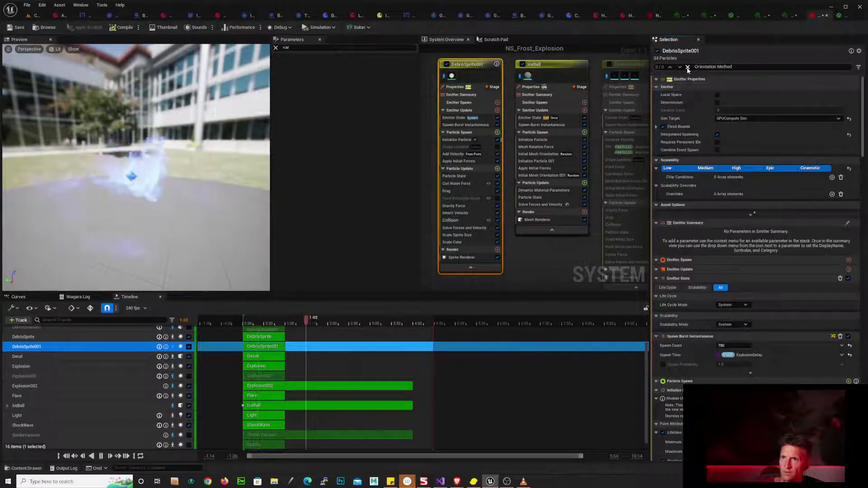
- Search the DebrisSprite001 emitter's properties for "color" and examine the Scale Color module's gradient
click(687, 68)
text(colo)
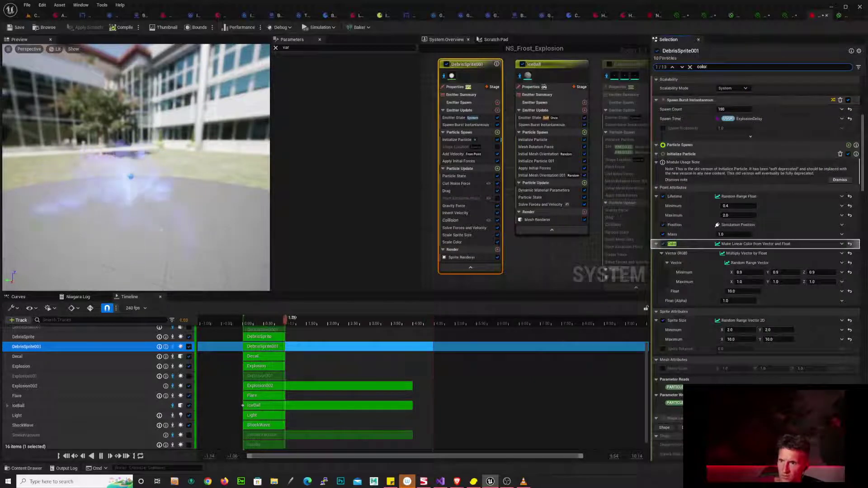
text(r)
scroll(755, 254, down, 10)
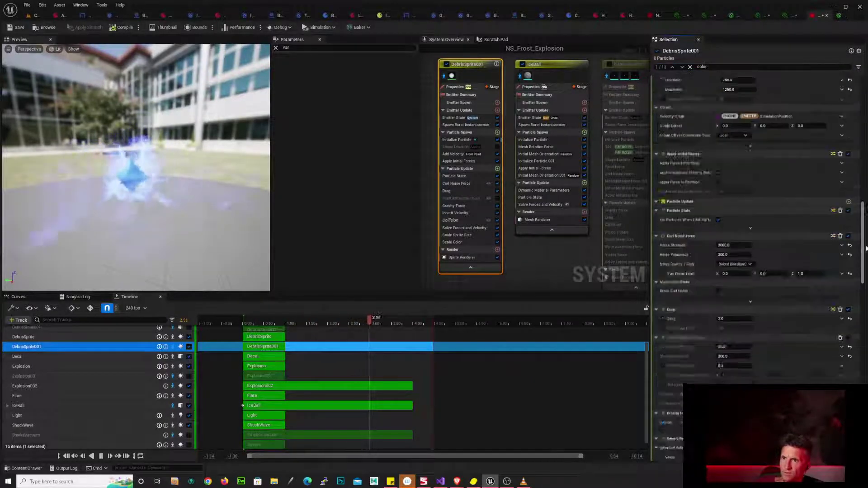
scroll(866, 353, down, 10)
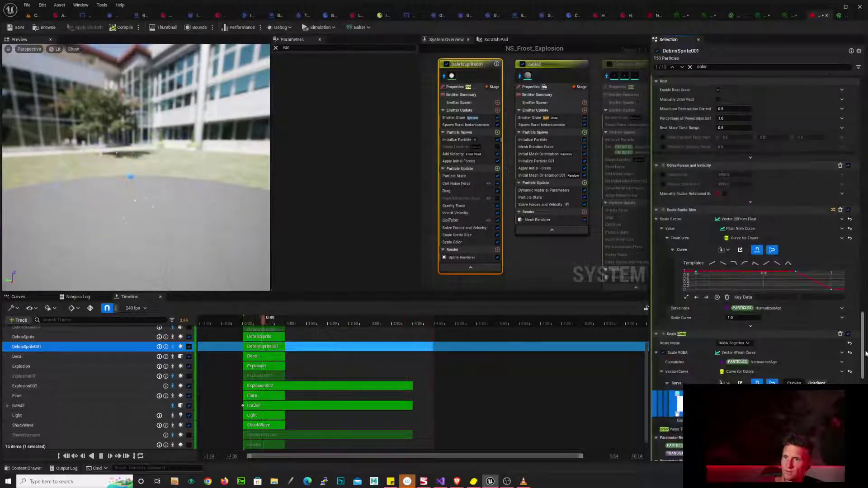
scroll(866, 360, down, 15)
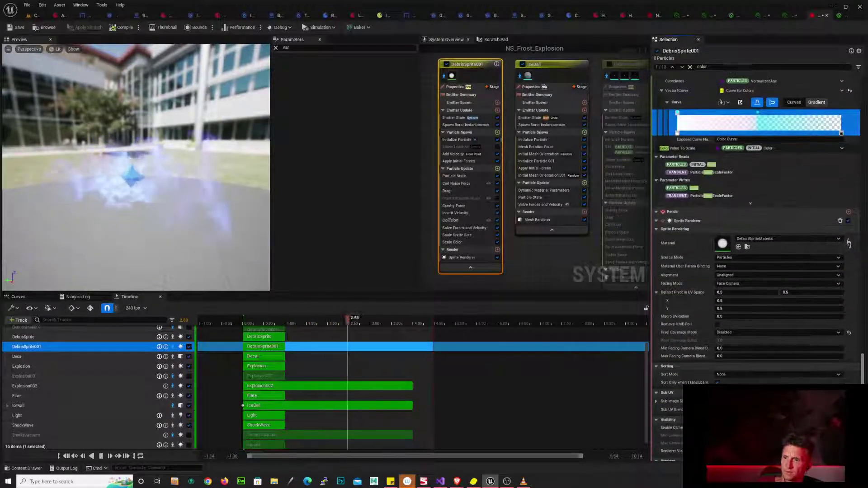
scroll(850, 360, up, 15)
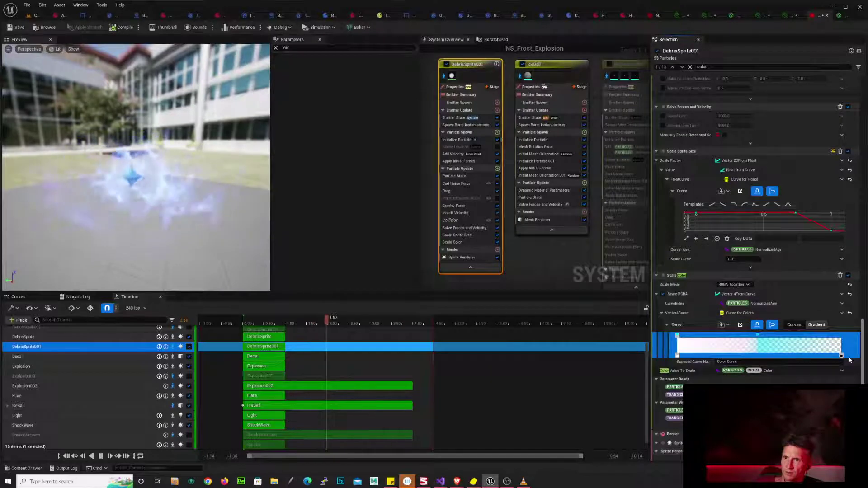
scroll(767, 363, up, 1)
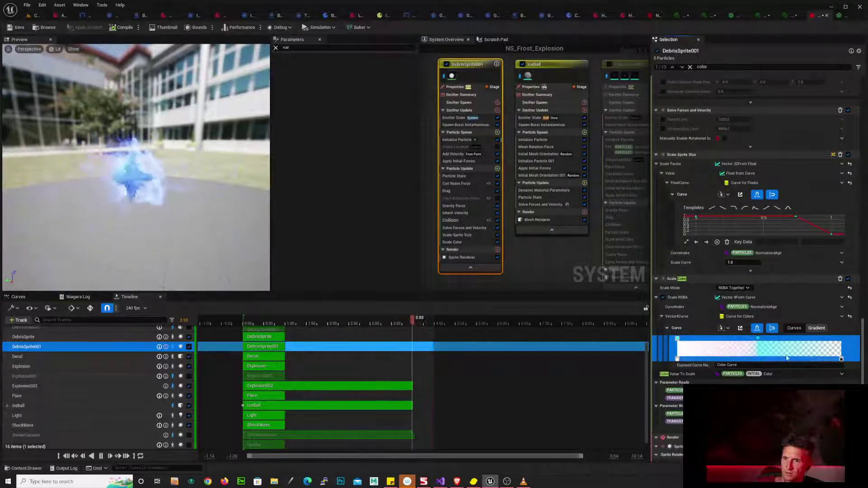
- Show the Scale Color gradient as curves and lower the red channel's first key
click(795, 329)
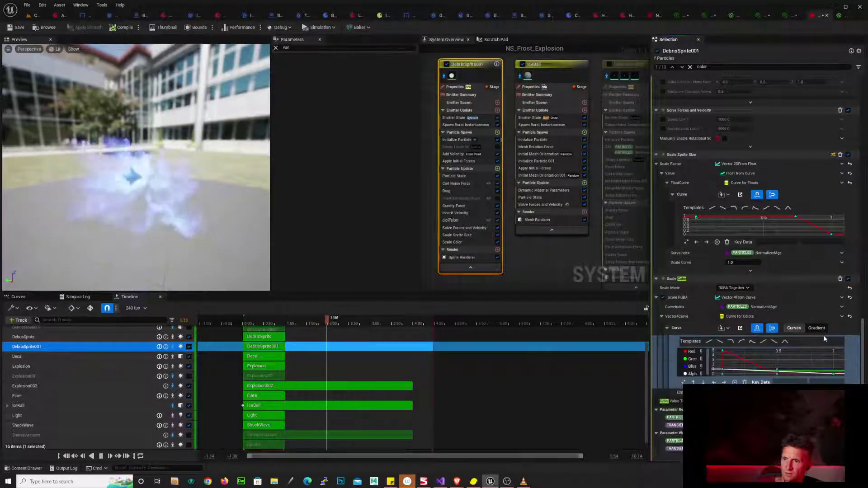
click(722, 351)
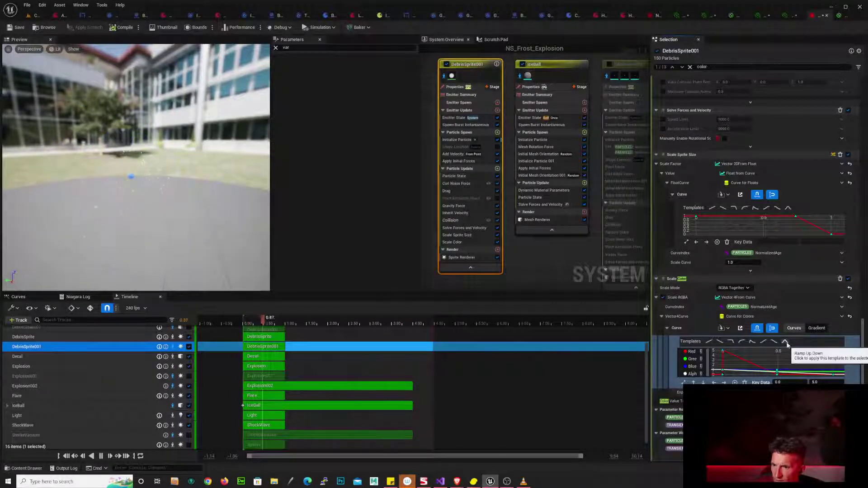
scroll(805, 361, up, 10)
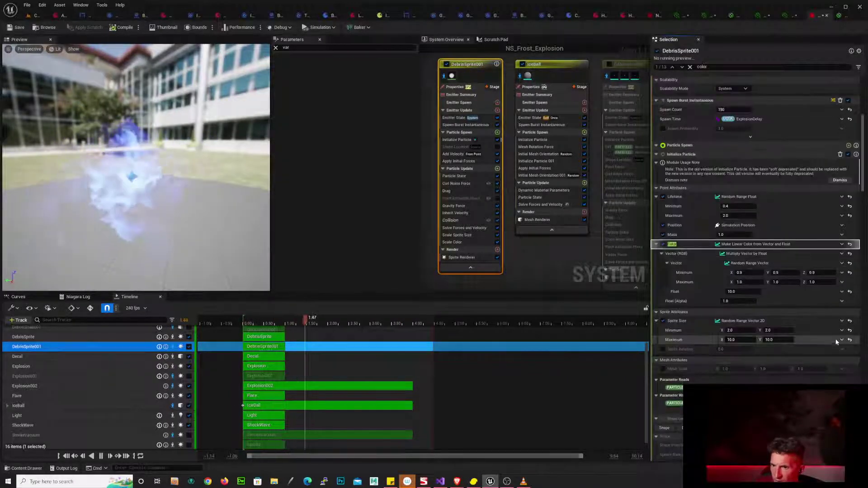
scroll(864, 199, down, 10)
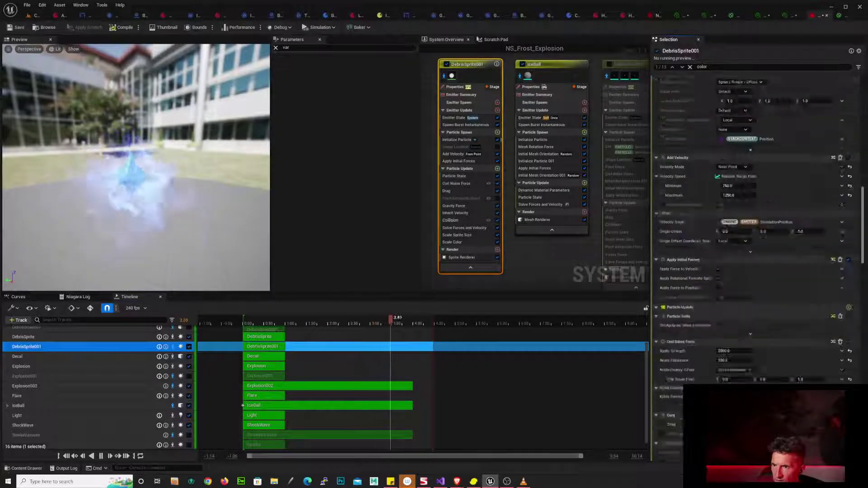
scroll(865, 199, down, 2)
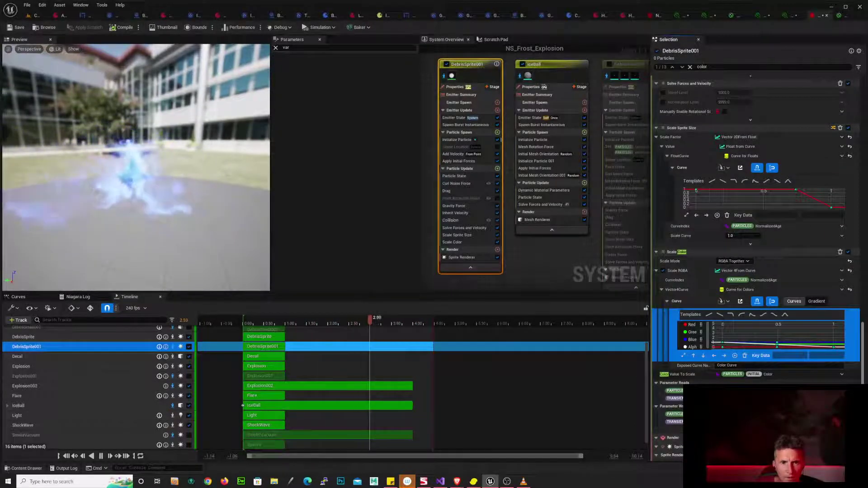
scroll(756, 262, up, 1)
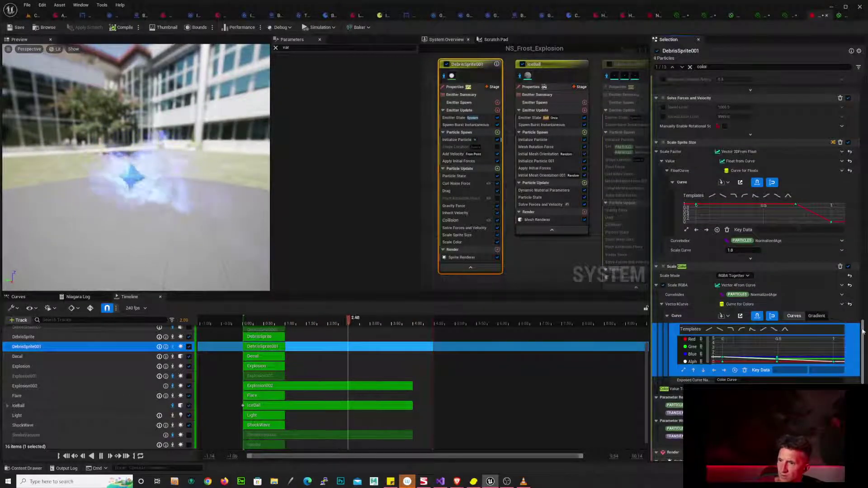
- Assign the MI_Sparks_Metal material to DebrisSprite001's Sprite Renderer, searching the assets for "spark"
scroll(850, 304, down, 6)
scroll(837, 285, up, 4)
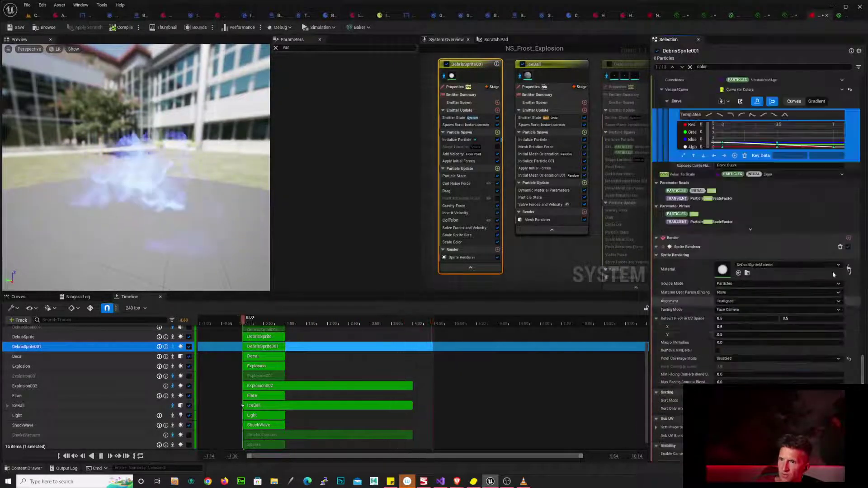
click(824, 267)
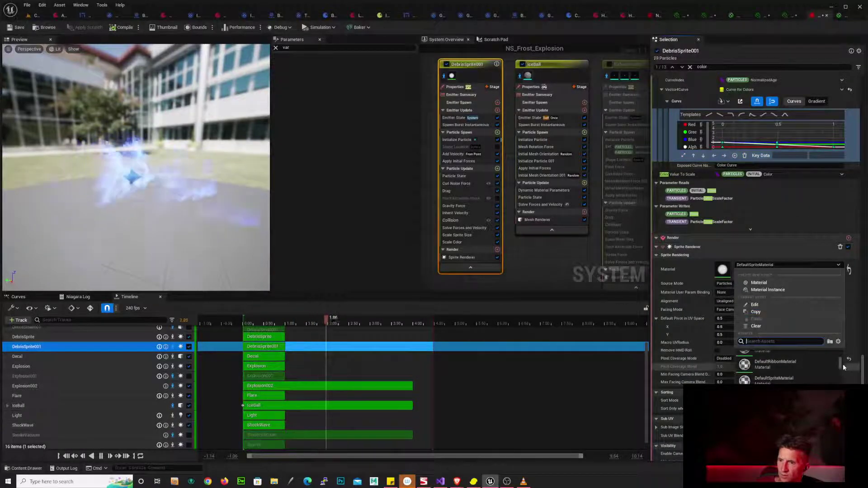
text(spark)
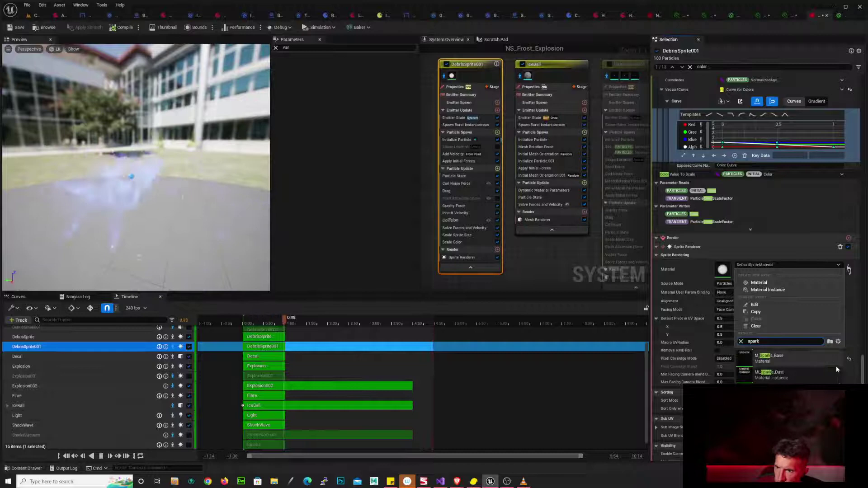
click(804, 375)
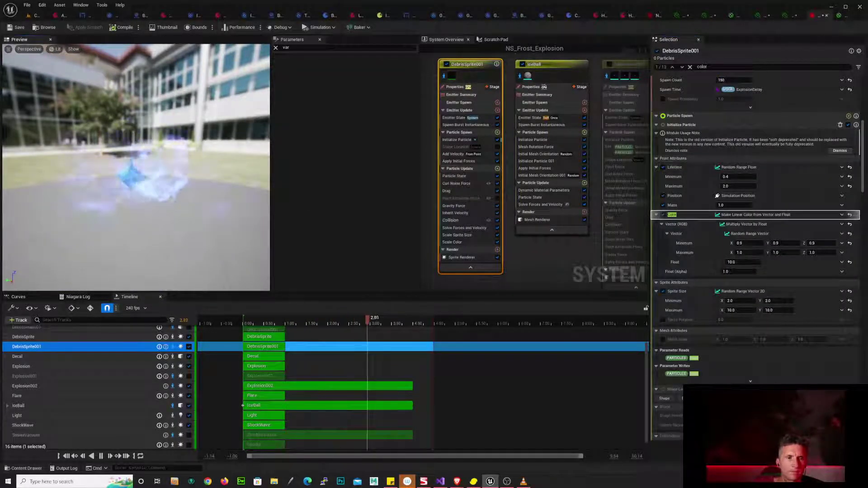
- Return Scale Color to its gradient display and set the starting color stop to red 1, green 1, blue 10
drag(244, 201, 264, 189)
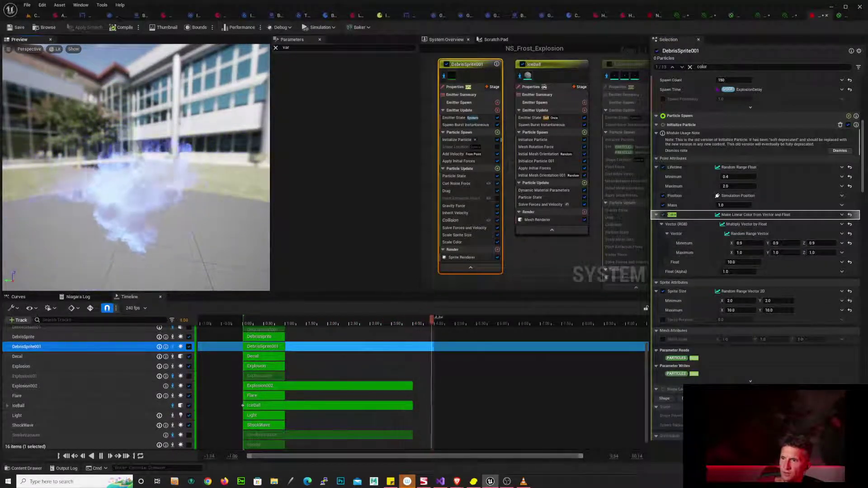
drag(862, 180, 863, 406)
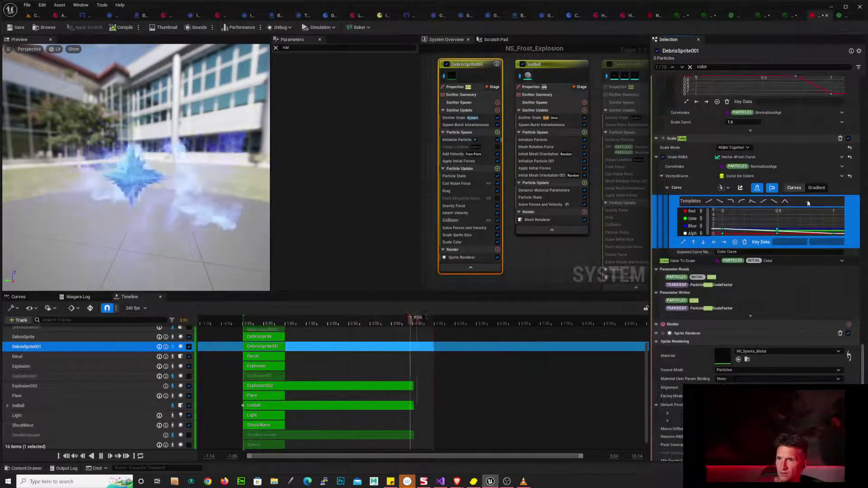
click(817, 189)
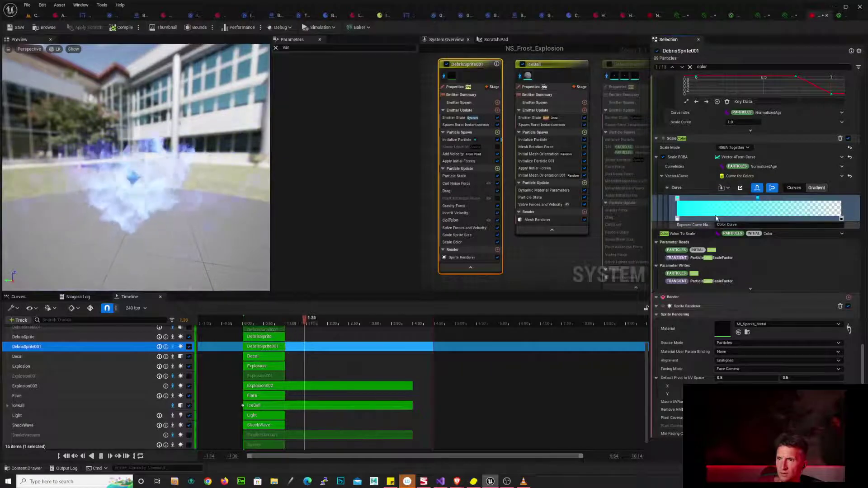
double_click(678, 200)
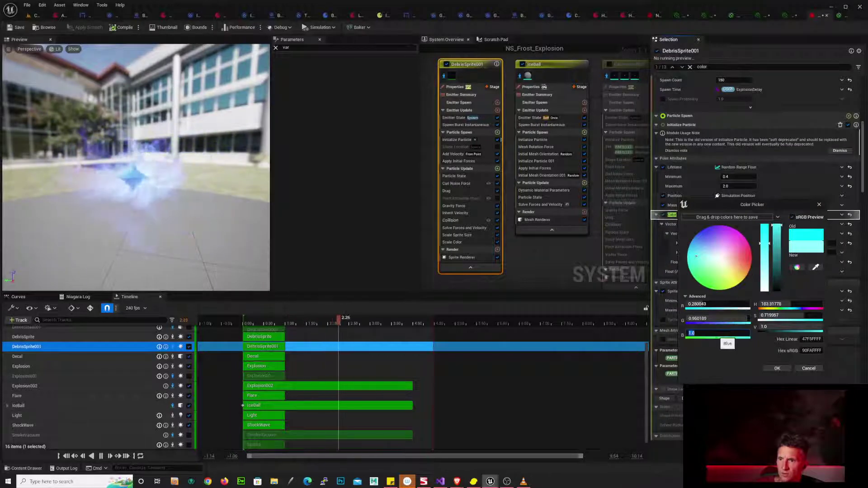
text(10)
click(710, 320)
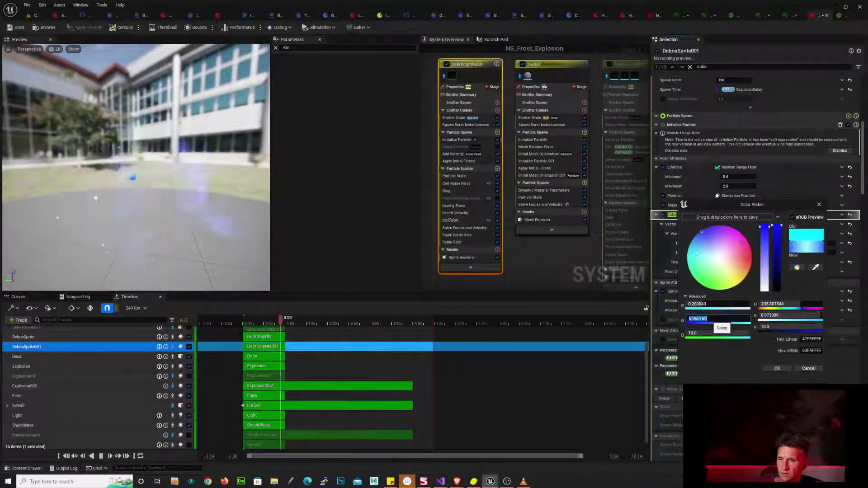
text(1)
click(712, 307)
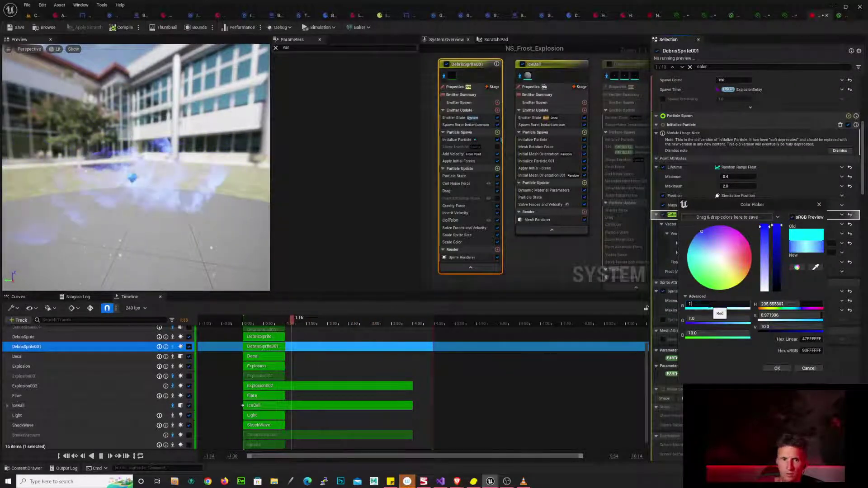
text(1)
key(Return)
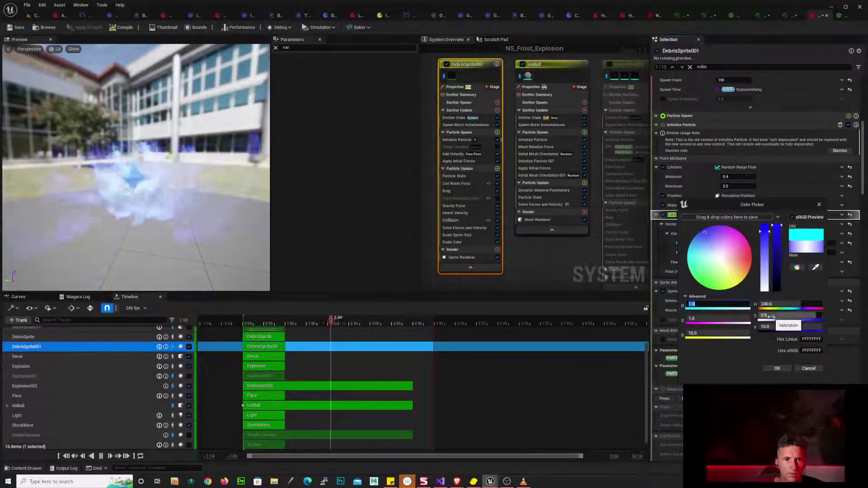
click(777, 369)
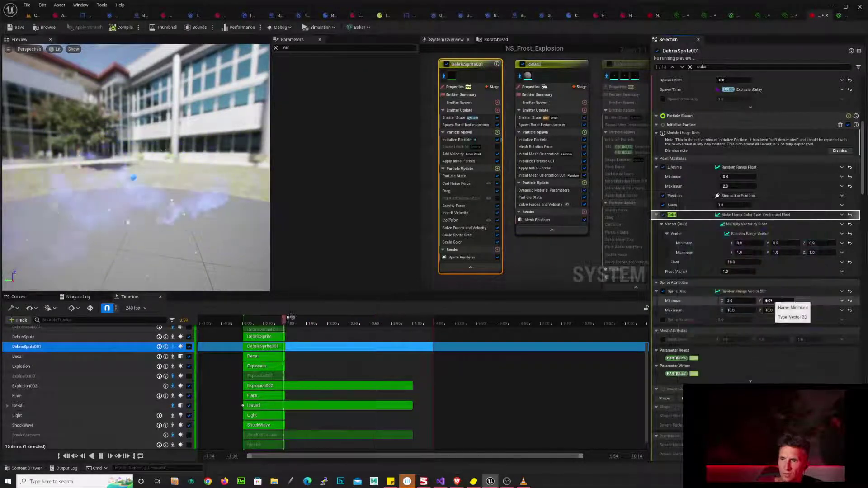
- Clear the property search and set the Scale Color gradient's middle color stop to red 1, green 1, blue 10
click(689, 67)
scroll(861, 167, down, 15)
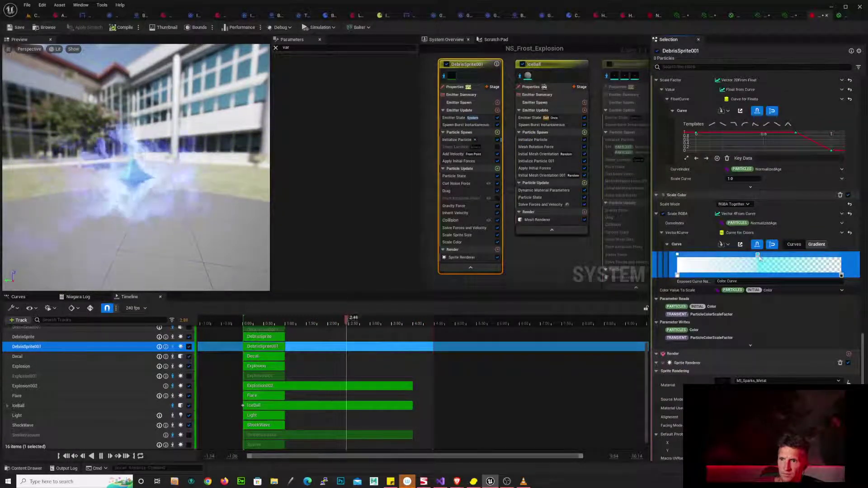
double_click(764, 263)
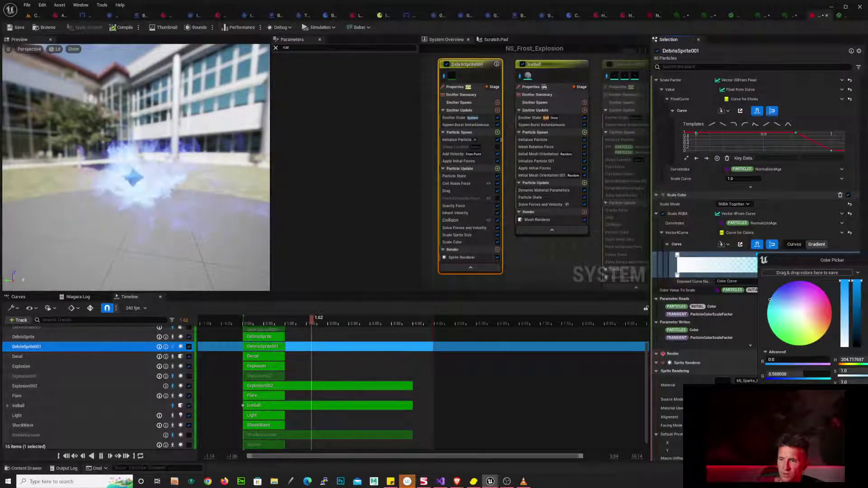
text(20)
key(Return)
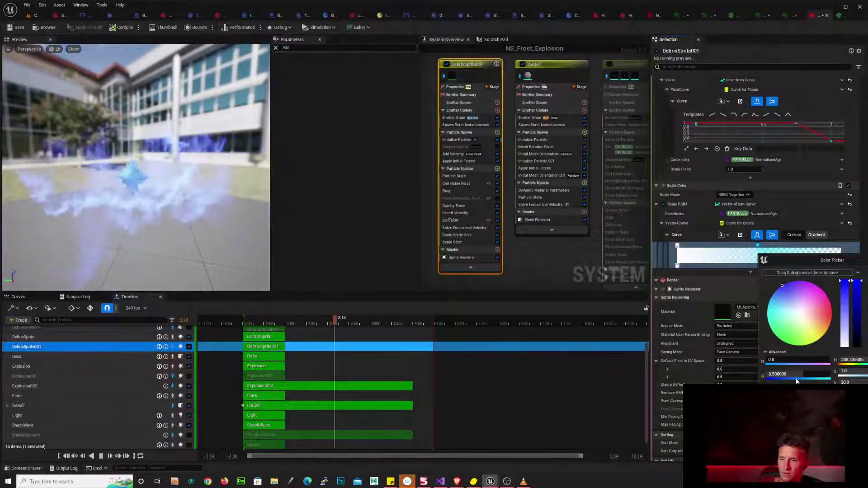
click(794, 374)
text(1)
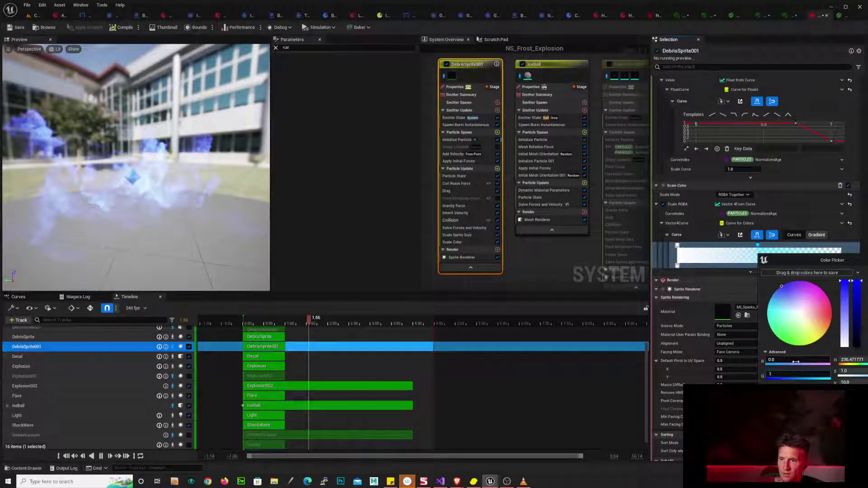
key(Return)
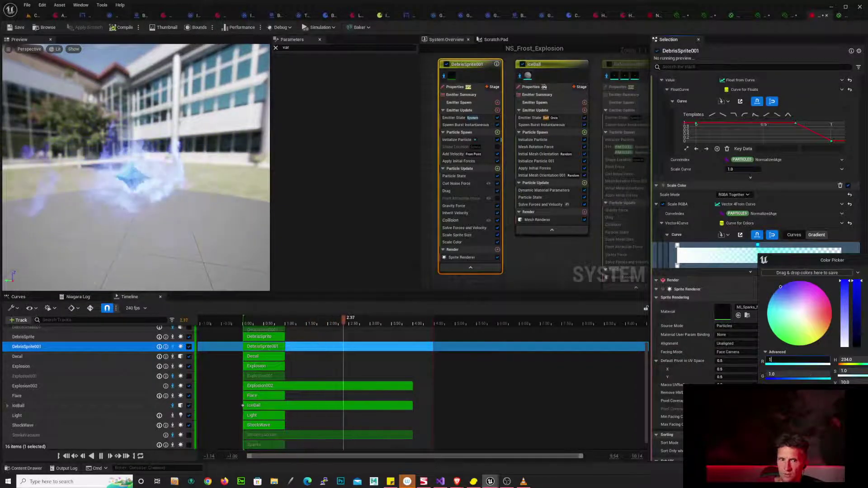
text(1)
key(Return)
click(710, 310)
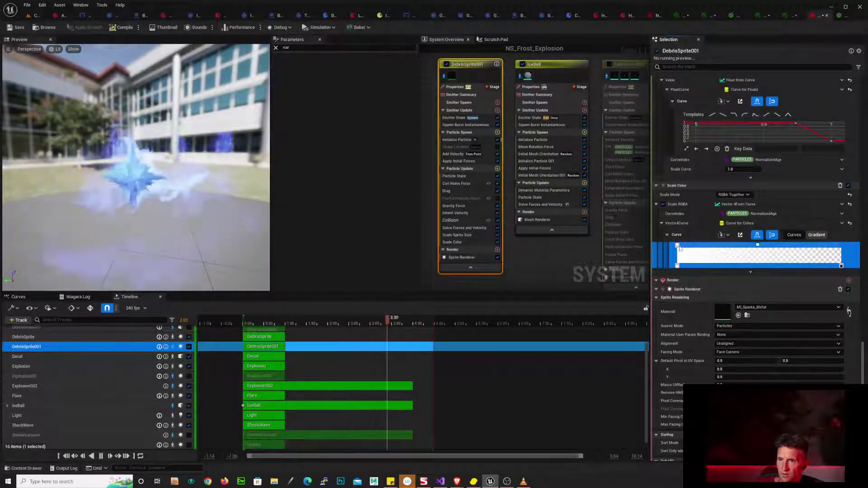
- Set the blue value of the Scale Color gradient's starting color stop to 20
double_click(678, 246)
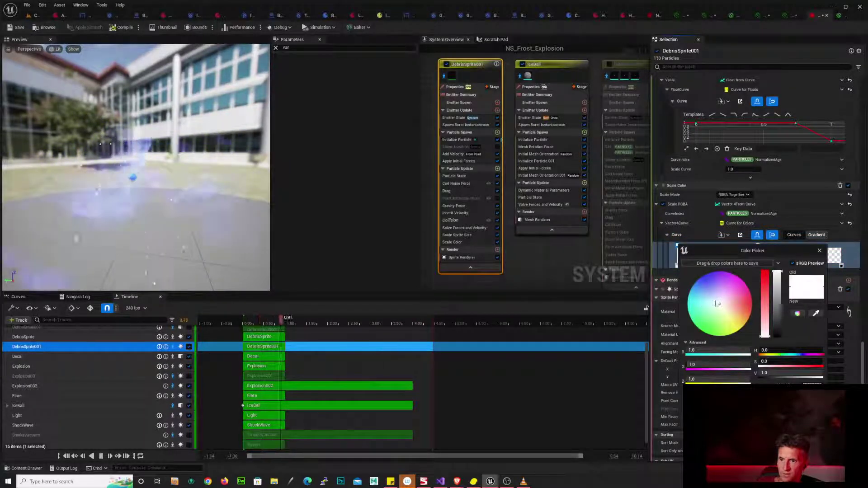
click(703, 235)
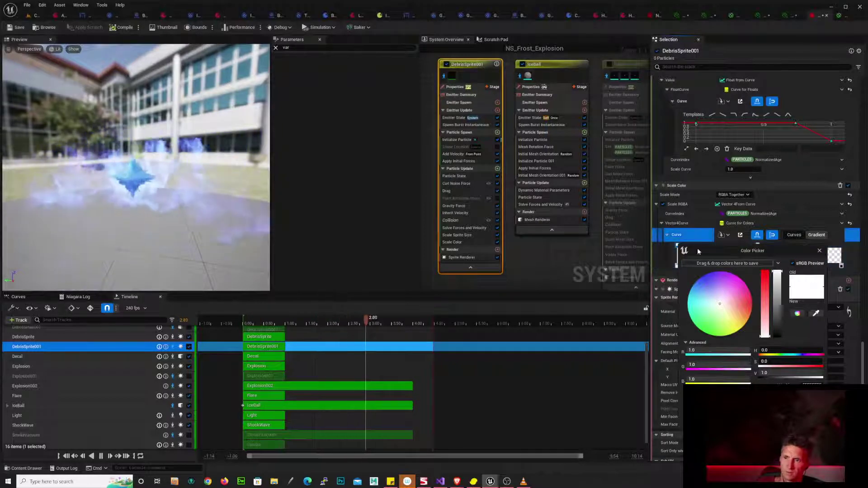
click(682, 303)
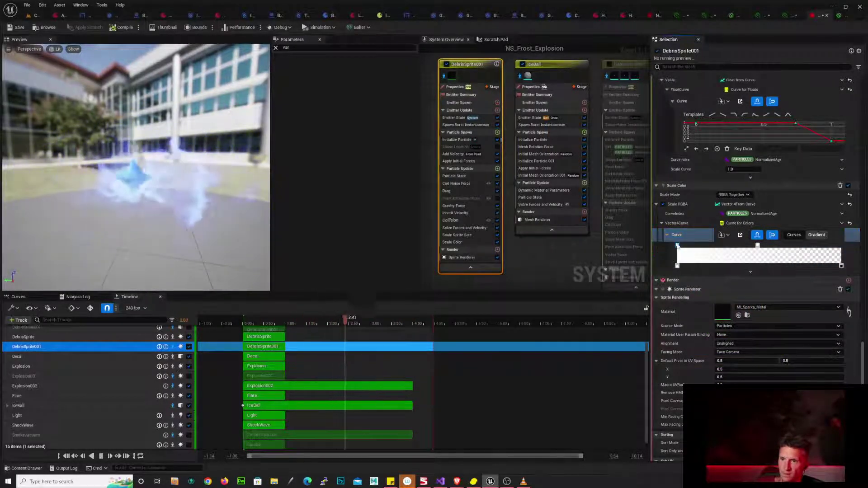
double_click(677, 245)
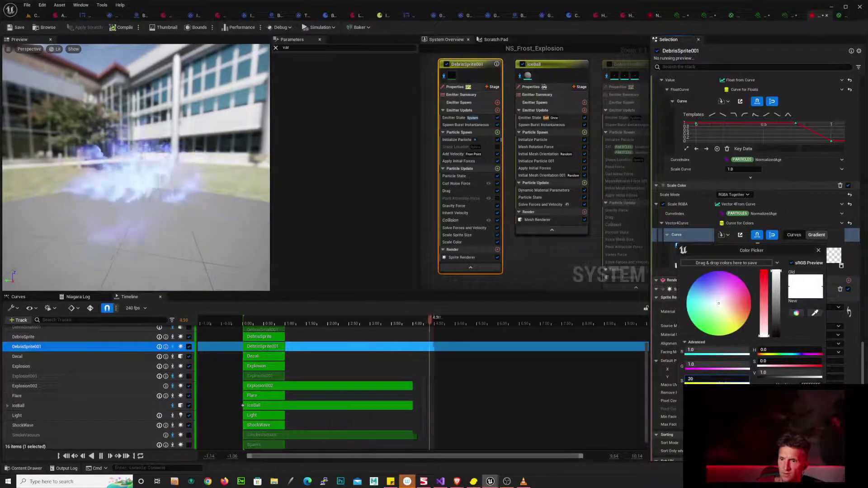
key(Return)
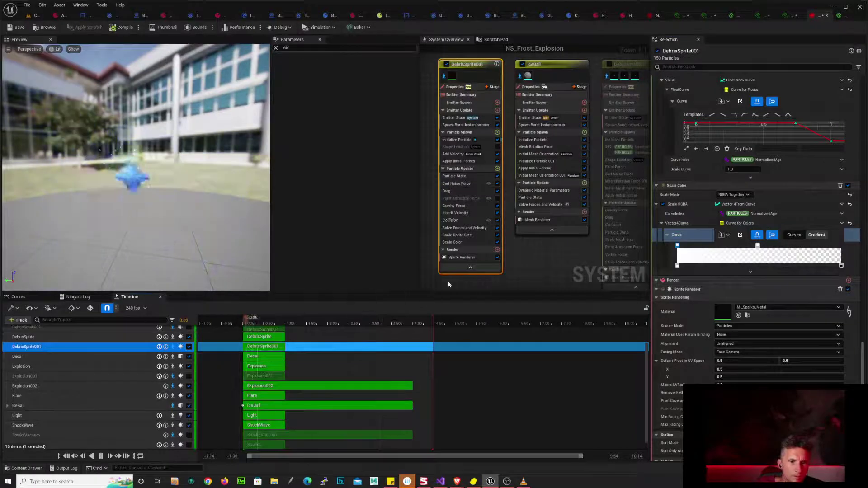
- Replay the frost explosion from the start several times, pausing to examine the DebrisSprite001 sparks in the preview
click(244, 320)
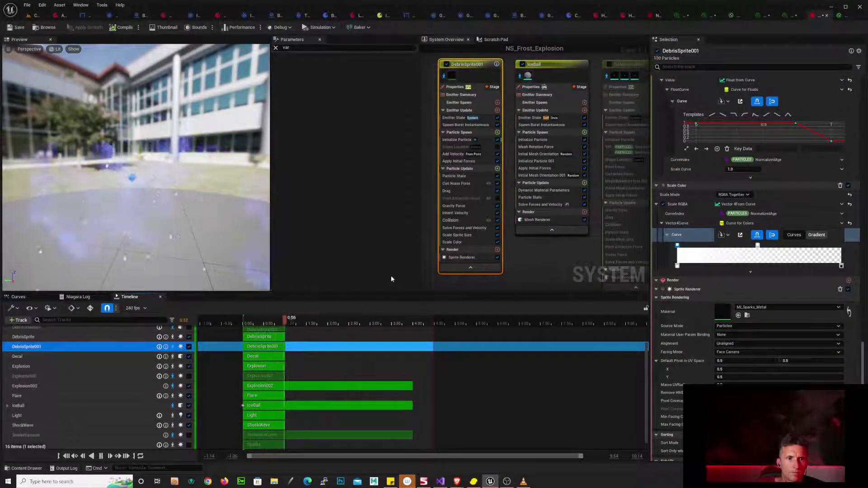
key(space)
click(241, 321)
key(space)
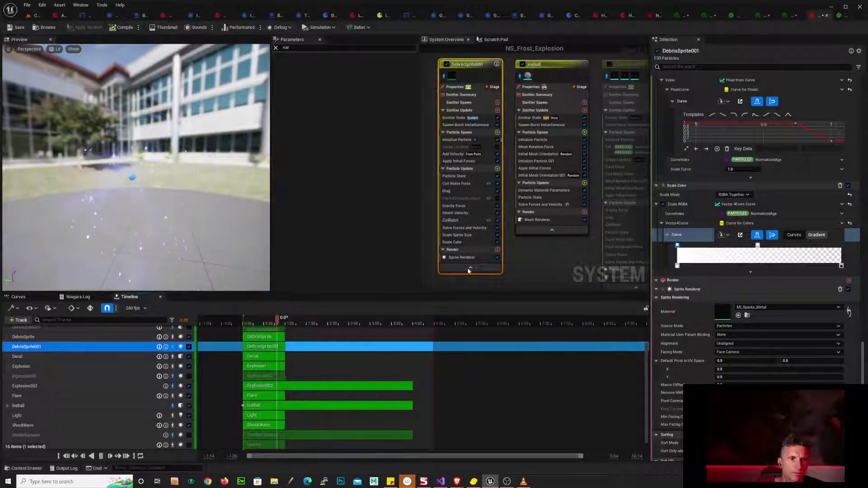
key(space)
drag(135, 181, 208, 170)
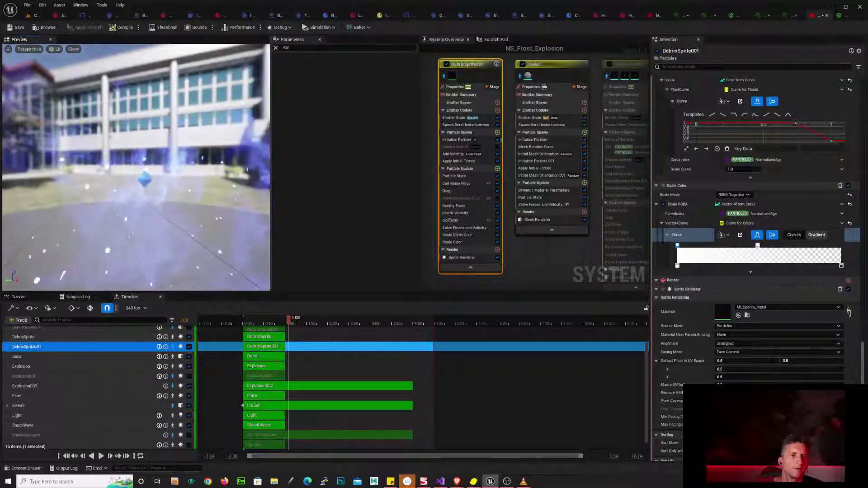
click(238, 319)
key(space)
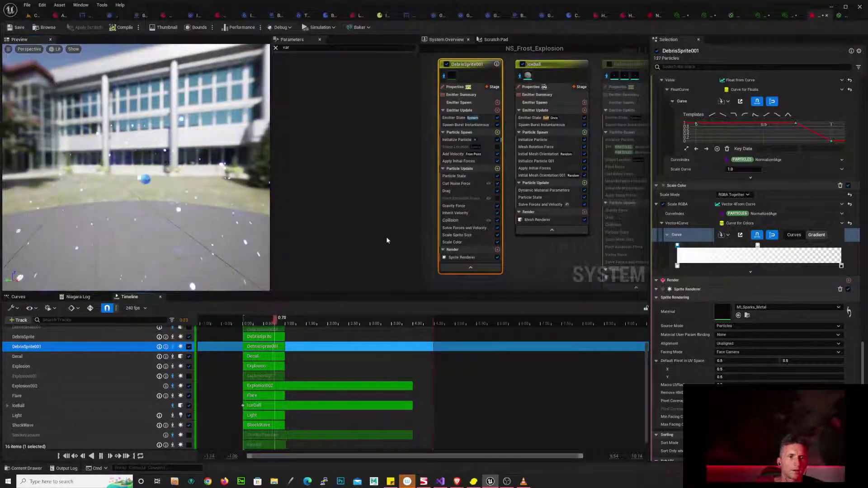
key(space)
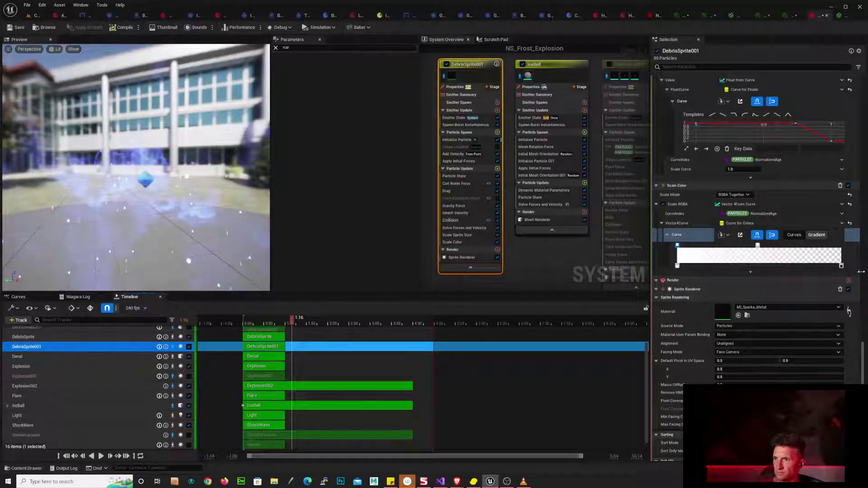
- Set DebrisSprite001's random Sprite Size range to minimum 1 by 1 and maximum 5 by 5 in Initialize Particle
drag(863, 347, 863, 108)
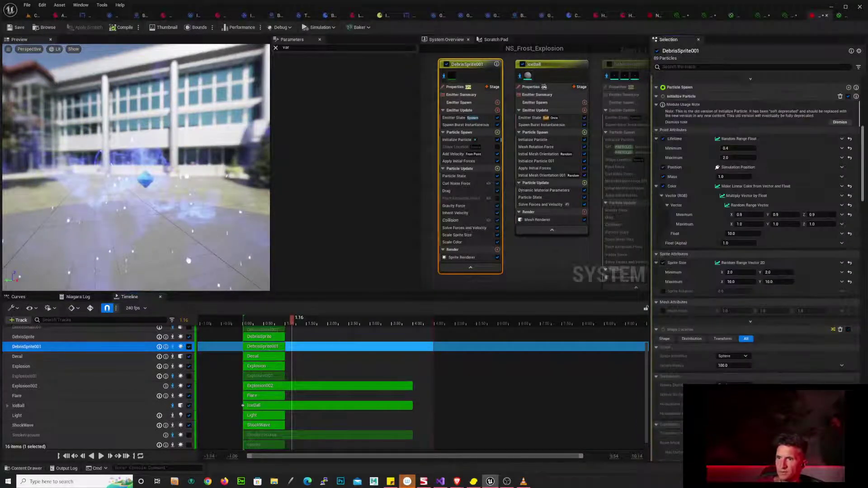
scroll(743, 249, down, 2)
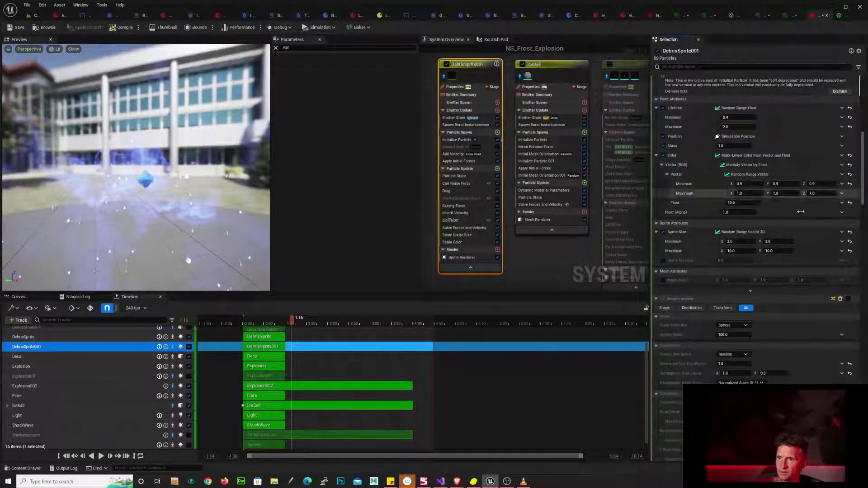
click(782, 252)
text(5)
click(787, 244)
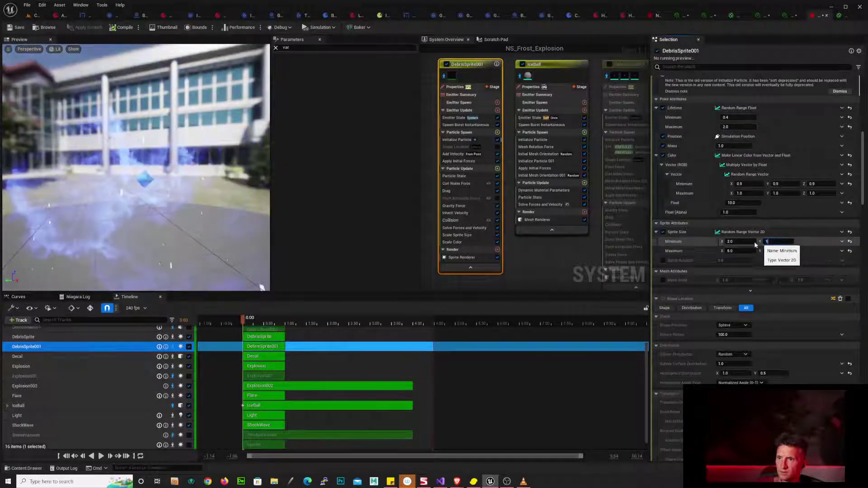
text(1)
key(Return)
text(1)
key(Return)
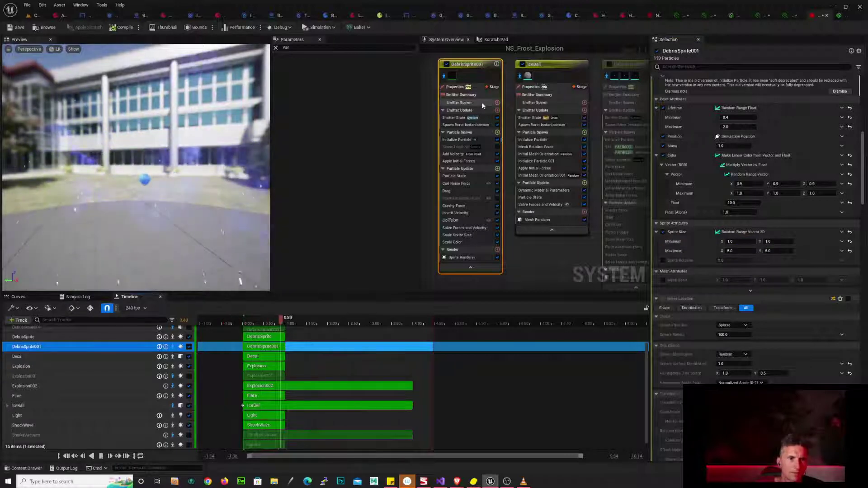
- Replay the explosion from the start to check the size and spread of the sparks
key(space)
click(232, 319)
key(space)
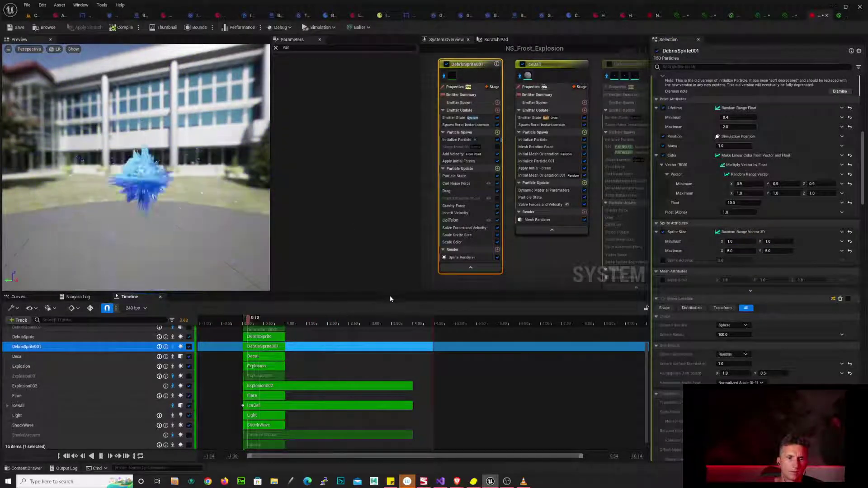
key(space)
click(236, 318)
key(space)
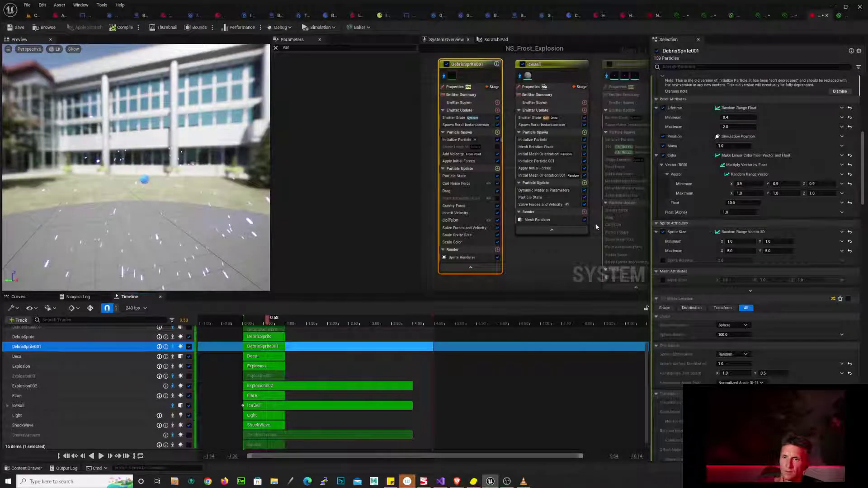
- Open DebrisSprite001's Add Velocity module and try Origin Offset Z values of -10 and -5
right_drag(535, 247, 544, 243)
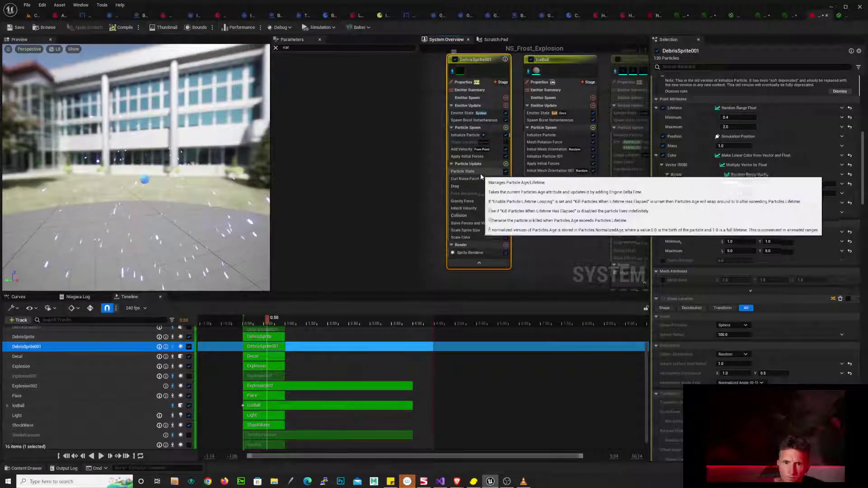
click(482, 149)
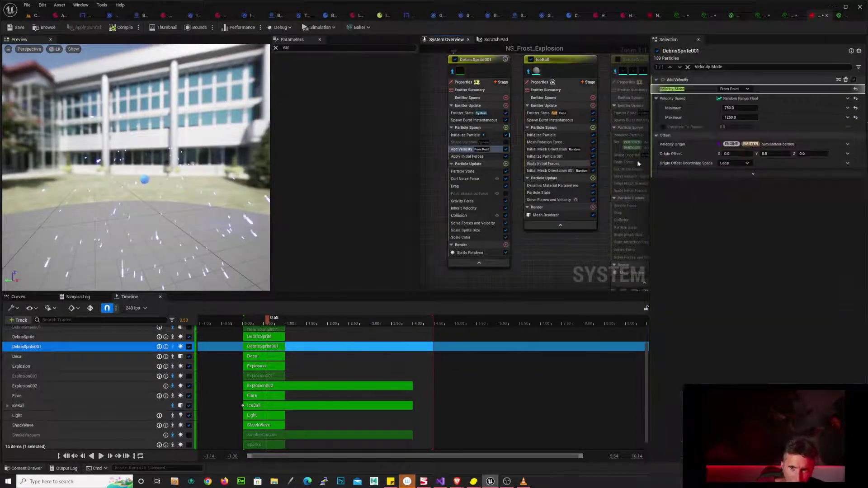
click(808, 154)
text(-10)
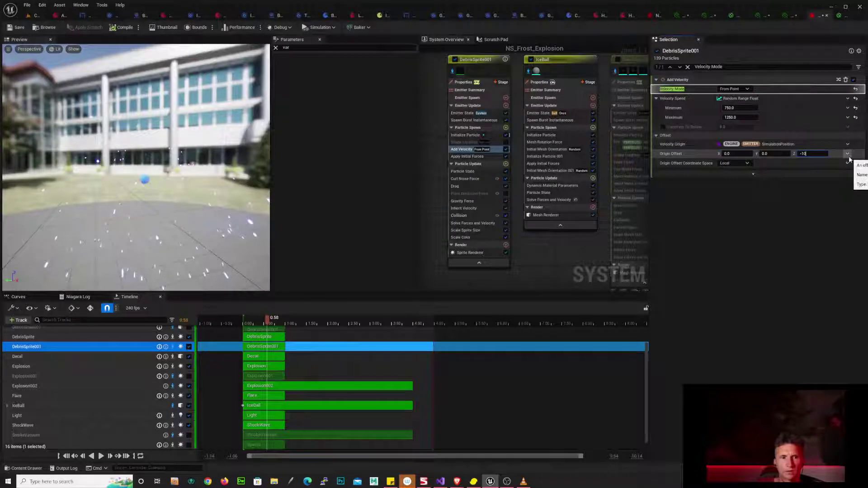
key(Return)
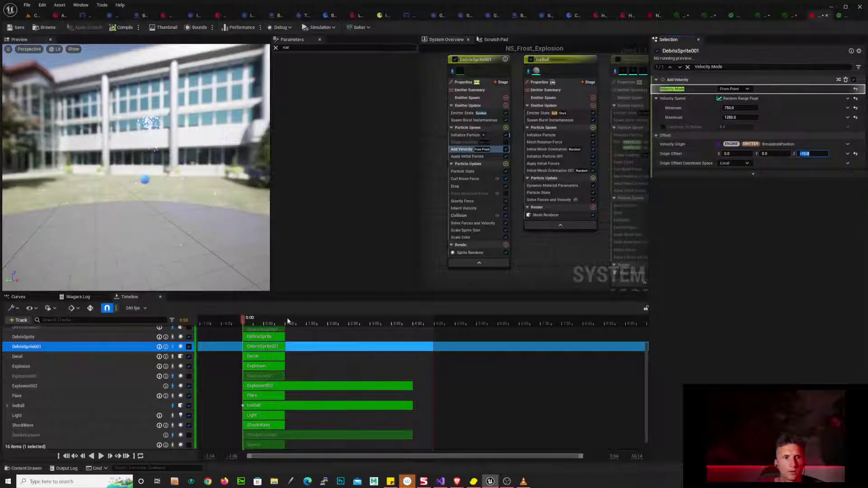
text(-5)
key(Return)
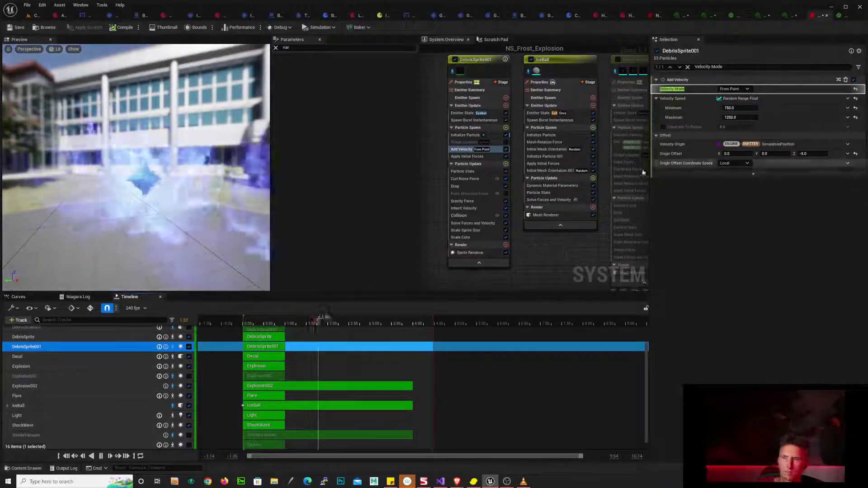
- Pause the preview and set Add Velocity's Origin Offset Z to -1, followed by -2
key(space)
click(807, 154)
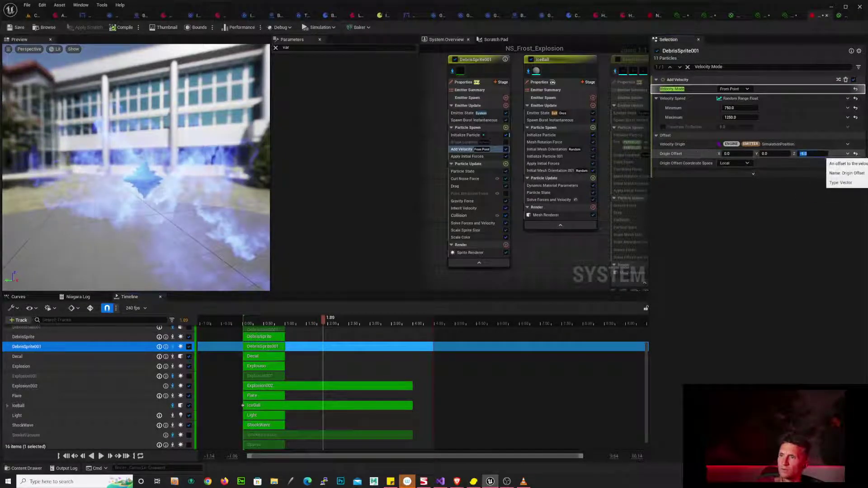
text(-1)
key(Return)
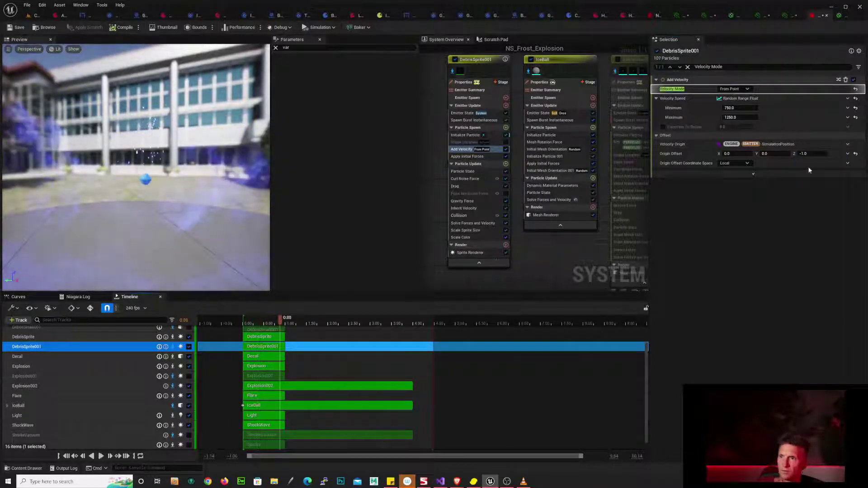
key(BackSpace)
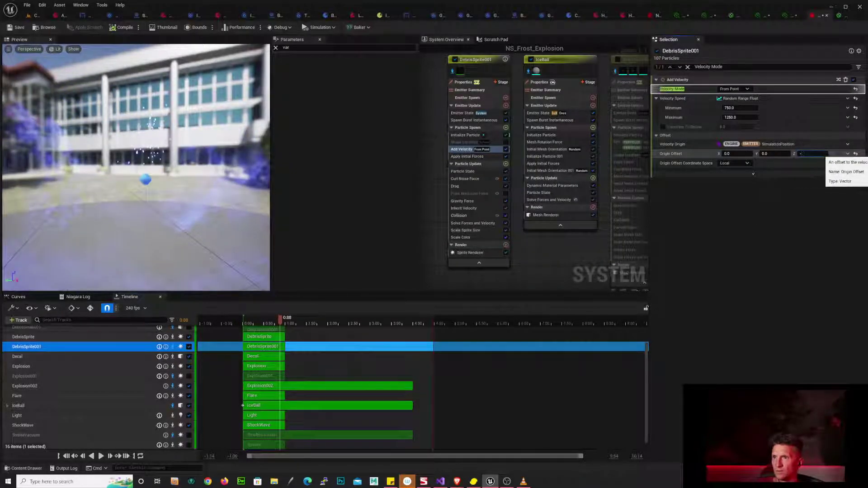
text(2)
key(Return)
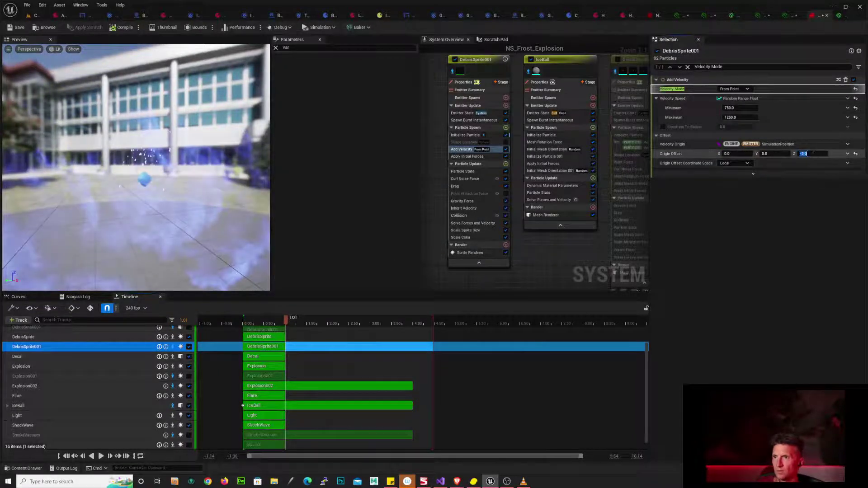
- Enable DebrisSprite001's Shape Location module and try sphere radii of 20 and 10
click(810, 154)
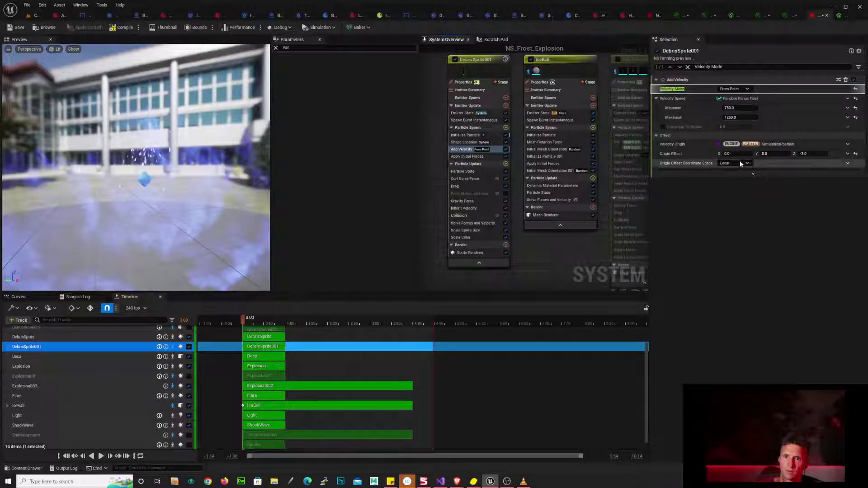
click(492, 142)
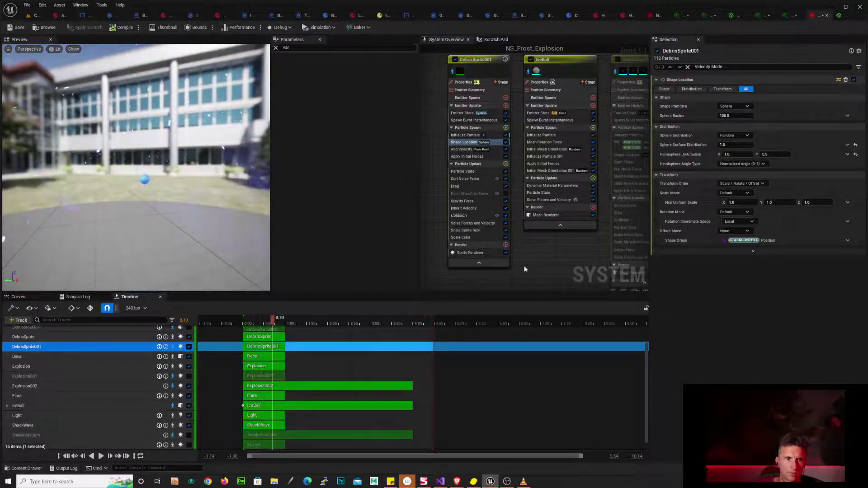
click(750, 116)
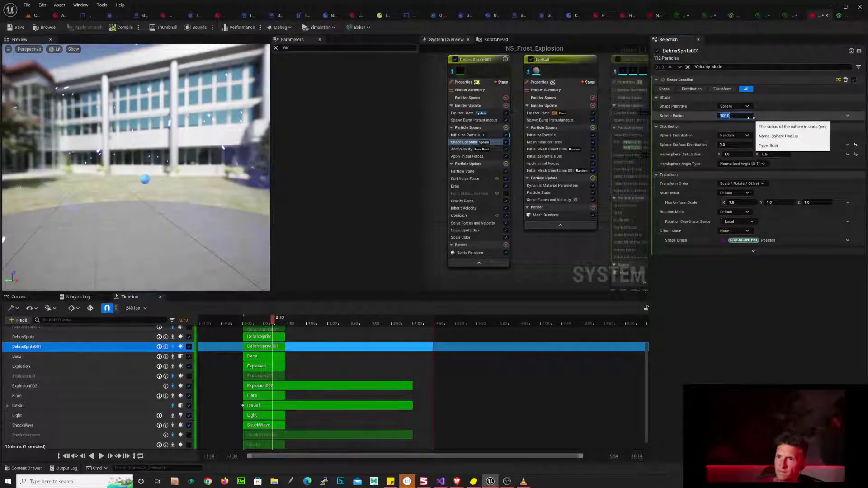
text(20)
key(Return)
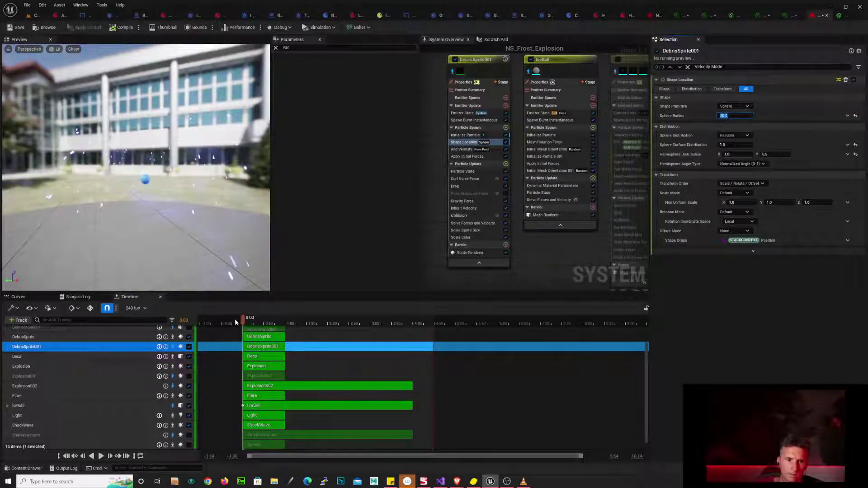
click(735, 116)
text(10)
key(Return)
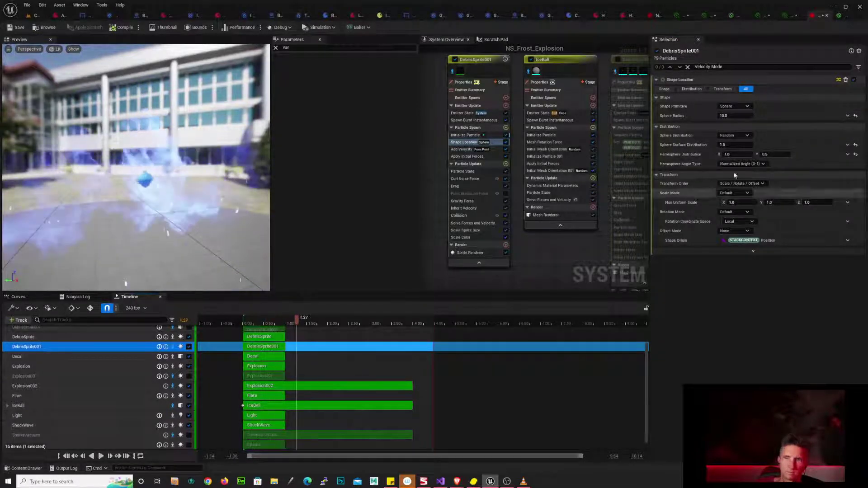
- Set Shape Location's Sphere Radius to 5 and replay the explosion to check the spark spread
click(735, 116)
text(5)
key(Return)
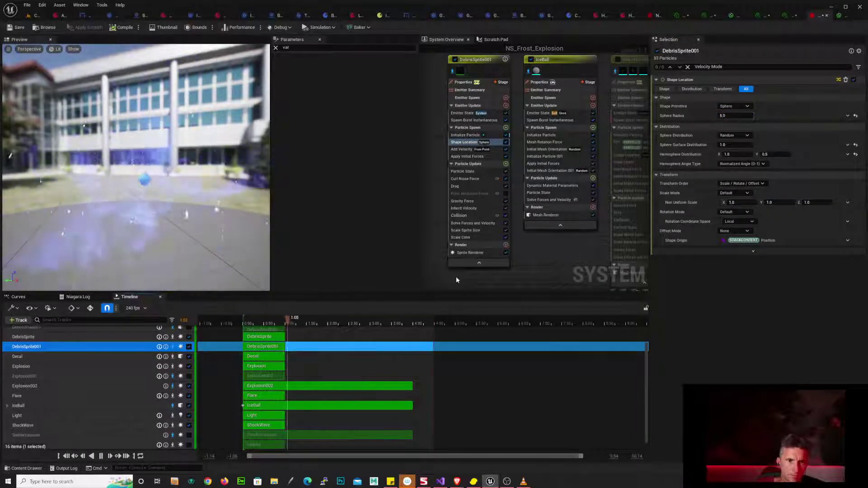
key(space)
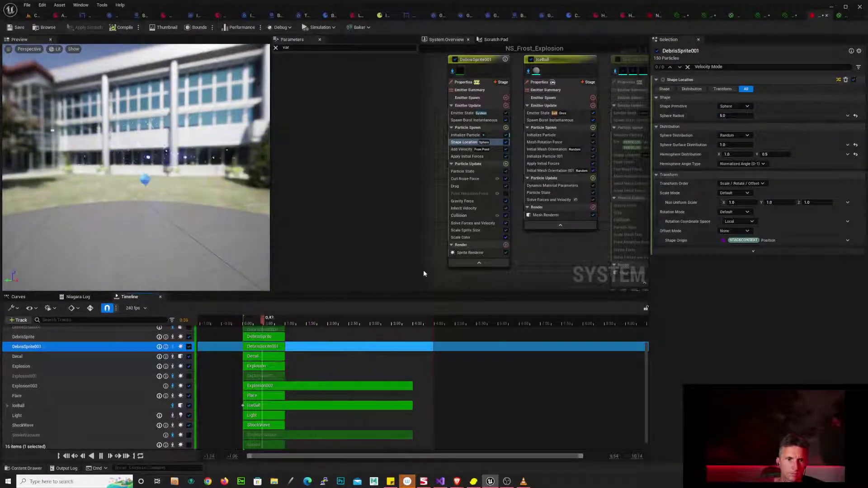
key(space)
click(736, 116)
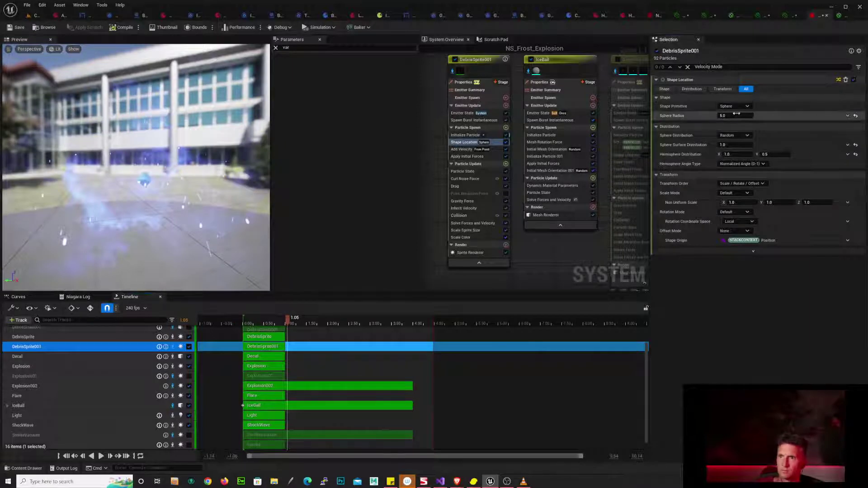
- Set Shape Location's Sphere Surface Distribution to 0 and its Hemisphere Distribution to X 0, Y 0
click(747, 146)
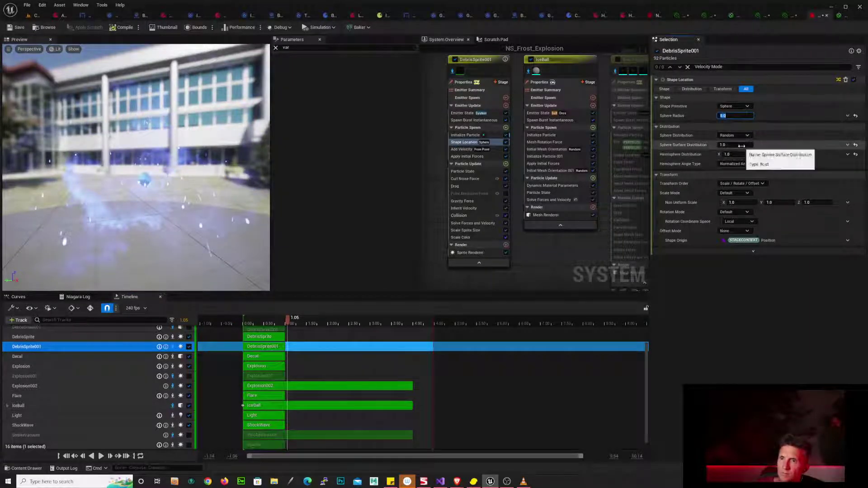
text(0)
key(Return)
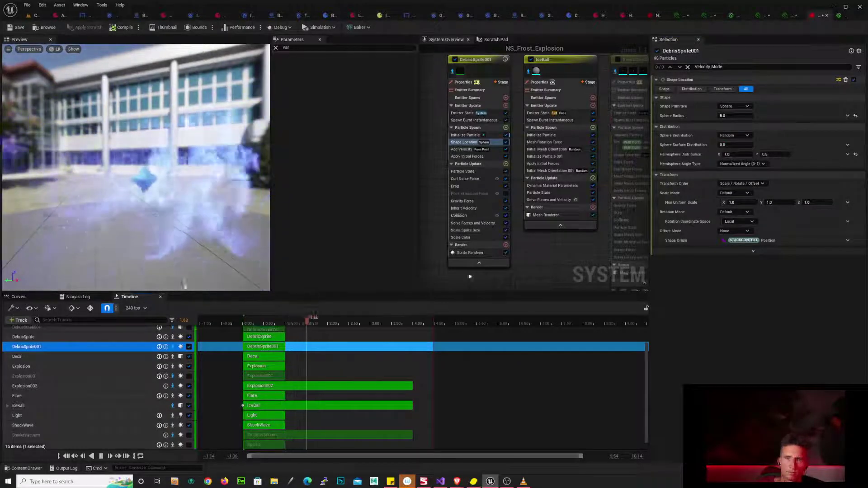
click(735, 154)
text(0)
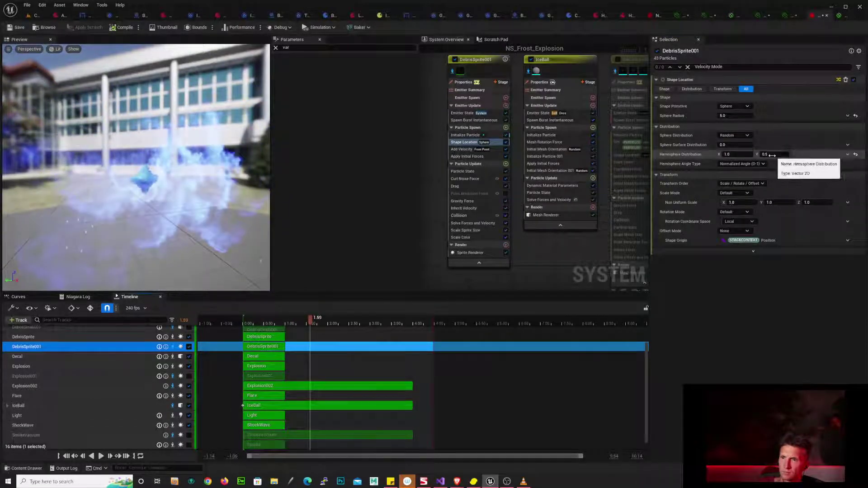
click(772, 155)
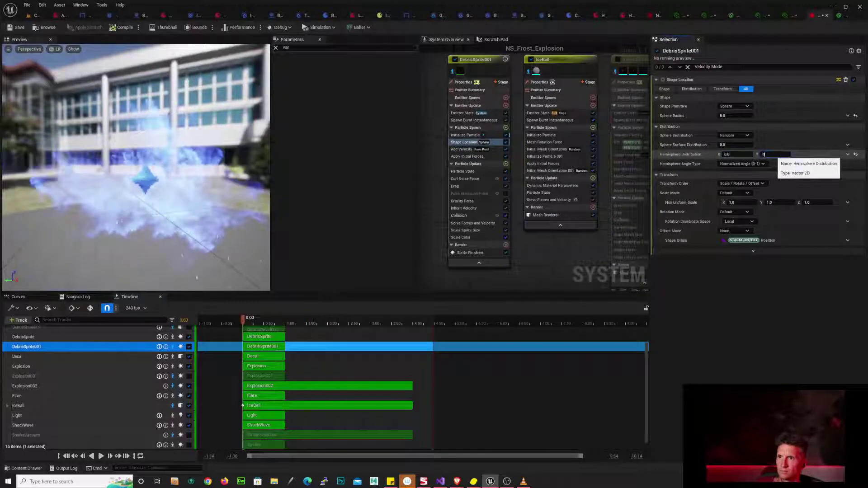
text(0)
key(Return)
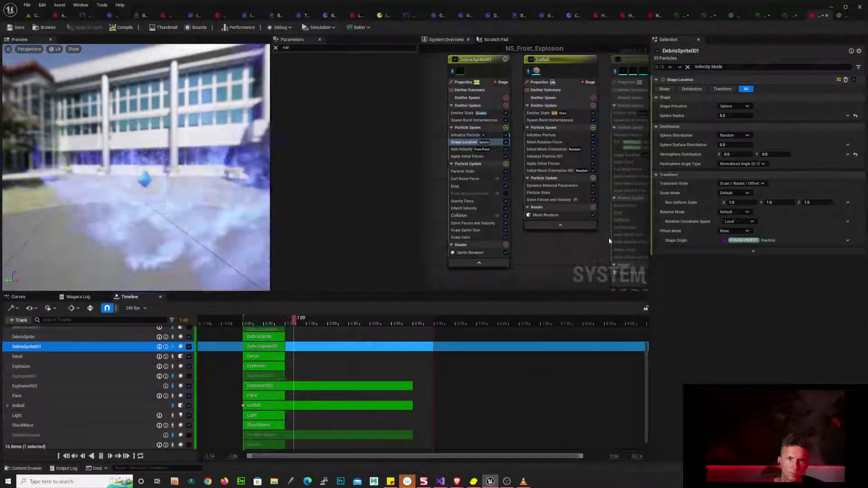
- Set Shape Location's Sphere Surface Distribution to 1 and its Hemisphere Distribution to X 1, Y 1
click(729, 145)
text(1)
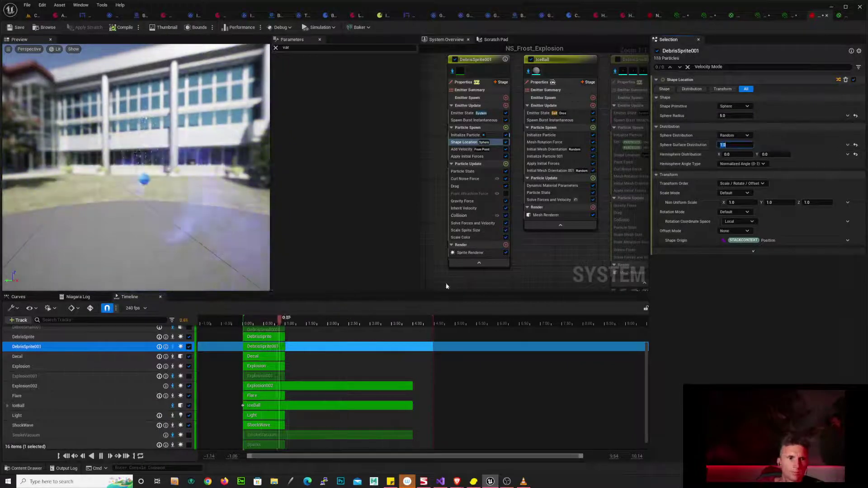
click(746, 154)
text(1)
click(779, 154)
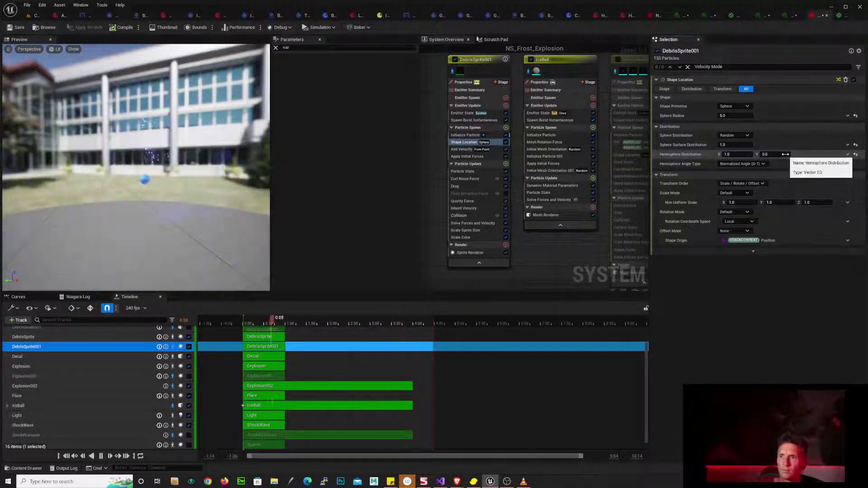
text(1)
key(Return)
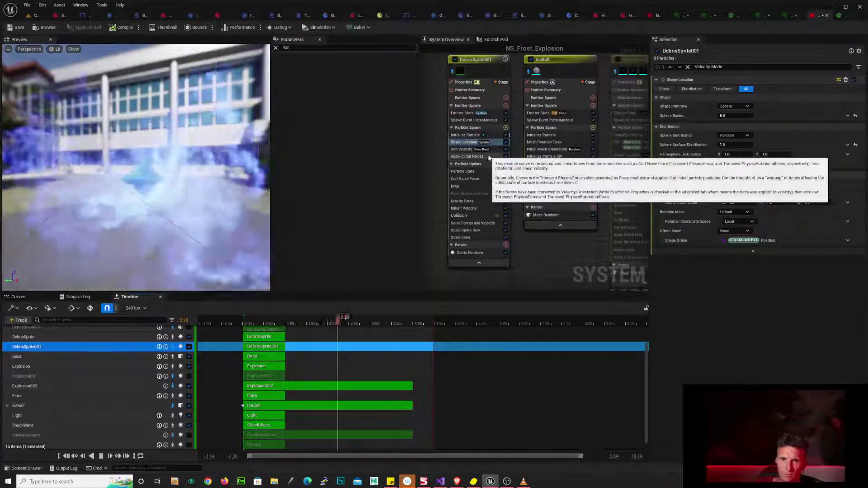
- Set Add Velocity's Origin Offset Z to -5, check the burst along the timeline, and change the offset to -10
click(462, 149)
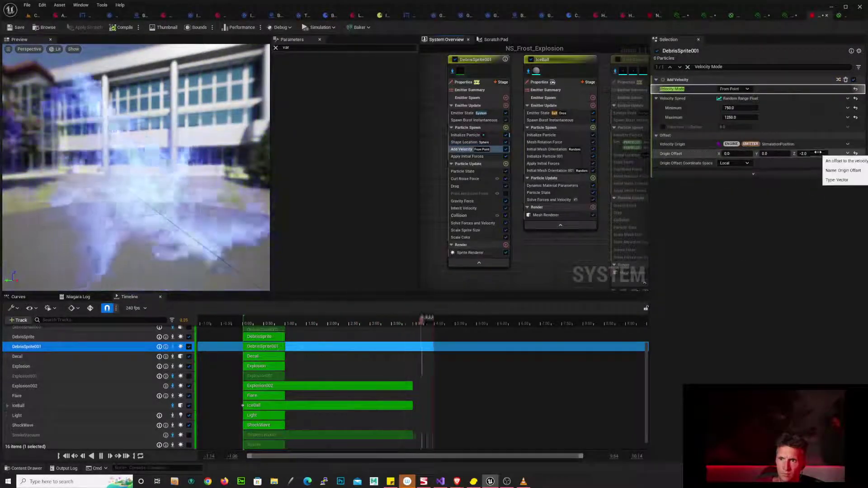
click(821, 155)
text(-5)
key(Return)
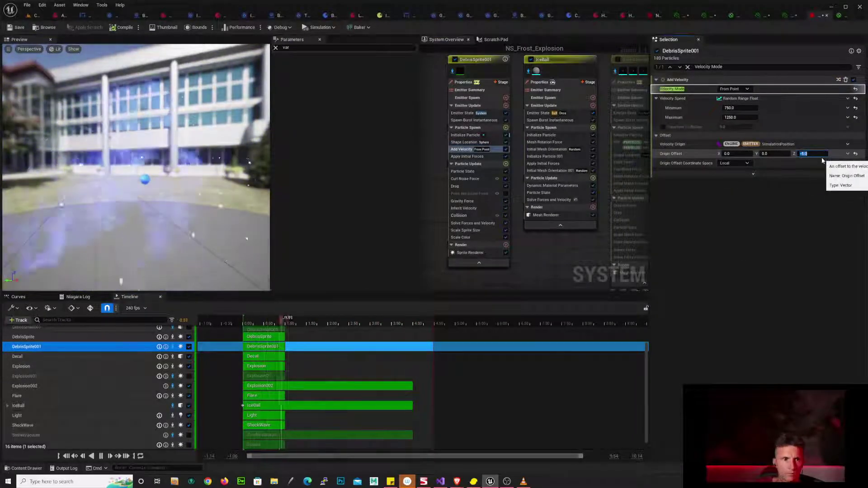
click(242, 315)
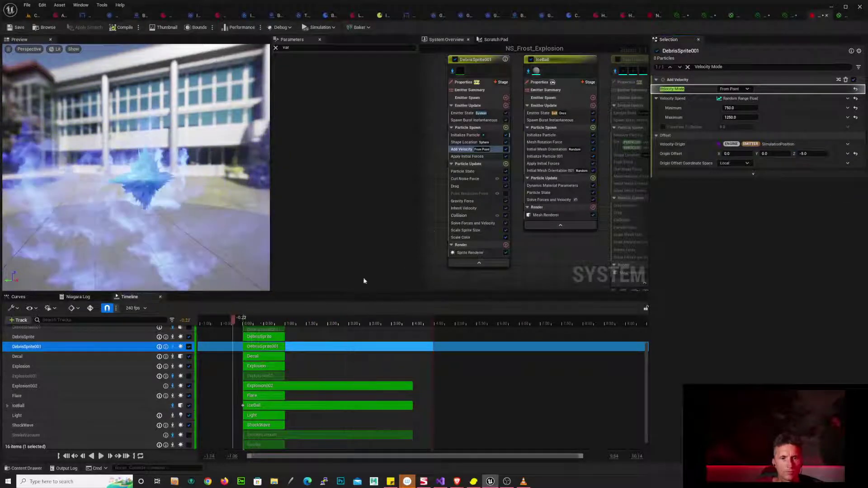
click(239, 319)
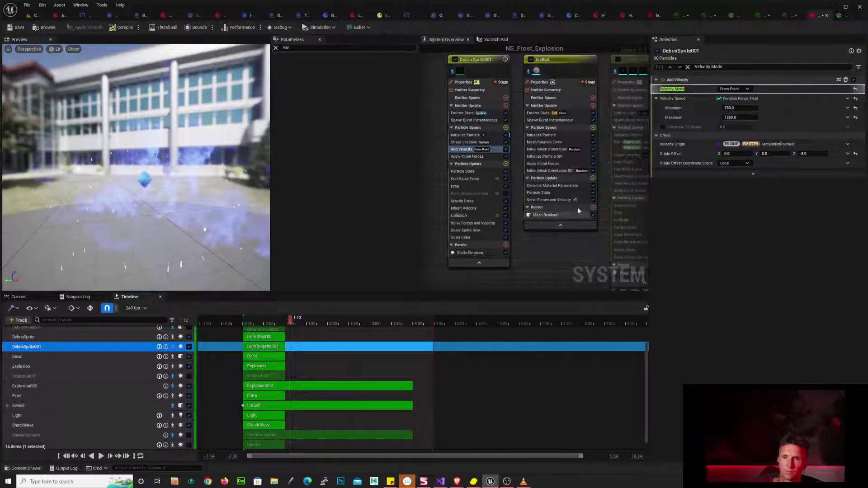
click(804, 154)
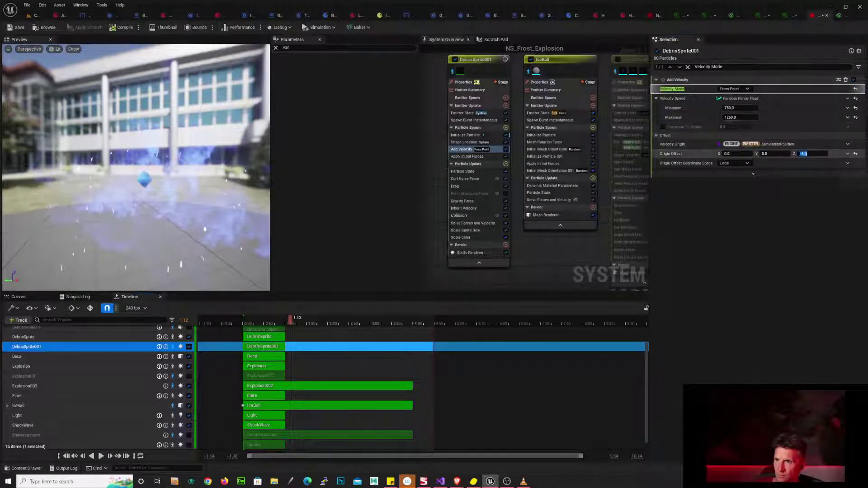
text(-10)
key(Return)
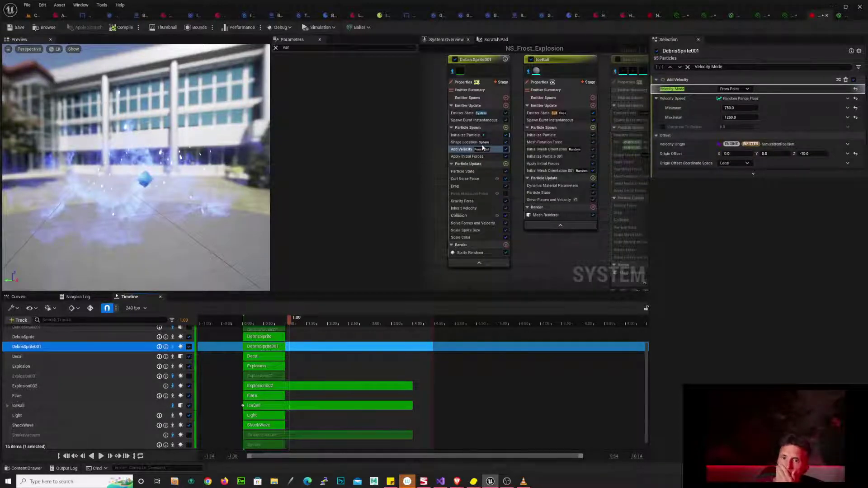
- Set the Z component of Shape Location's Non Uniform Scale to 2
click(466, 143)
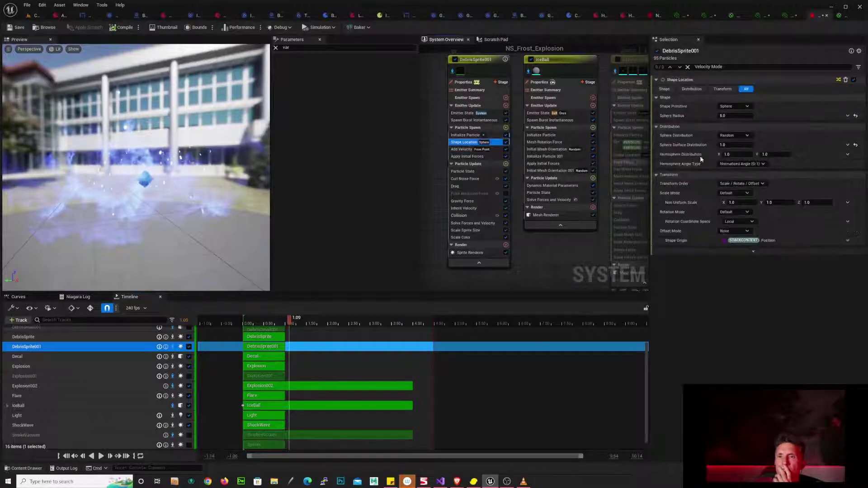
click(744, 115)
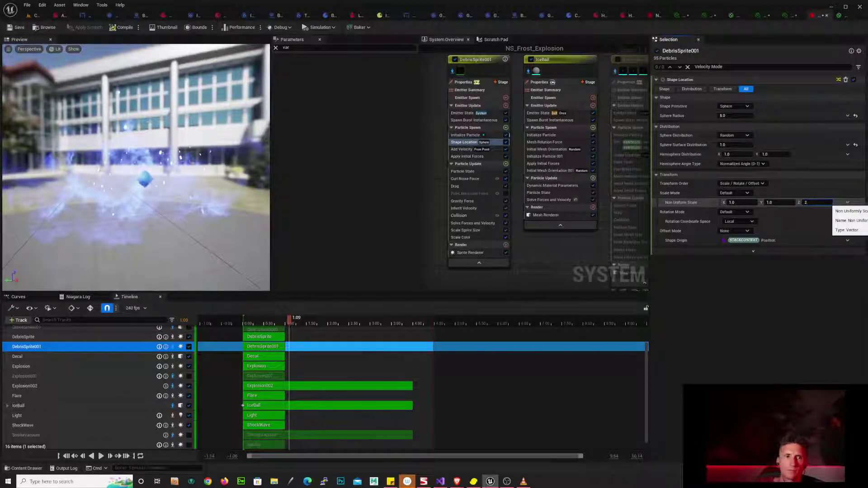
key(Return)
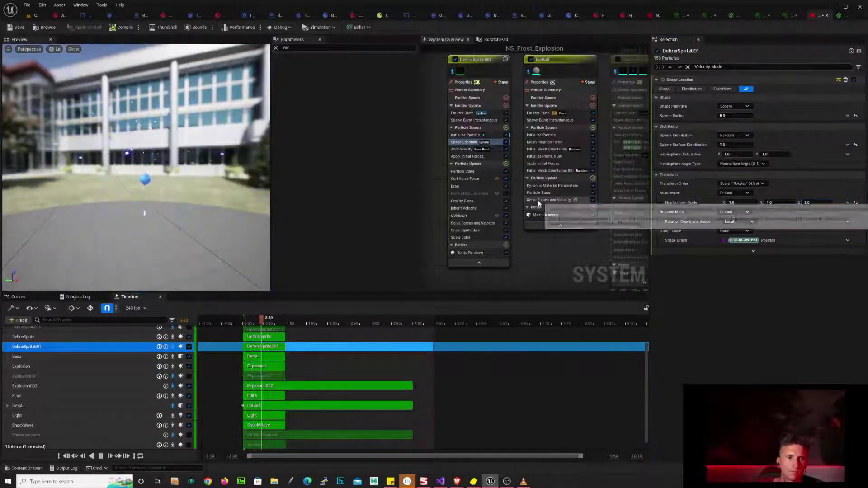
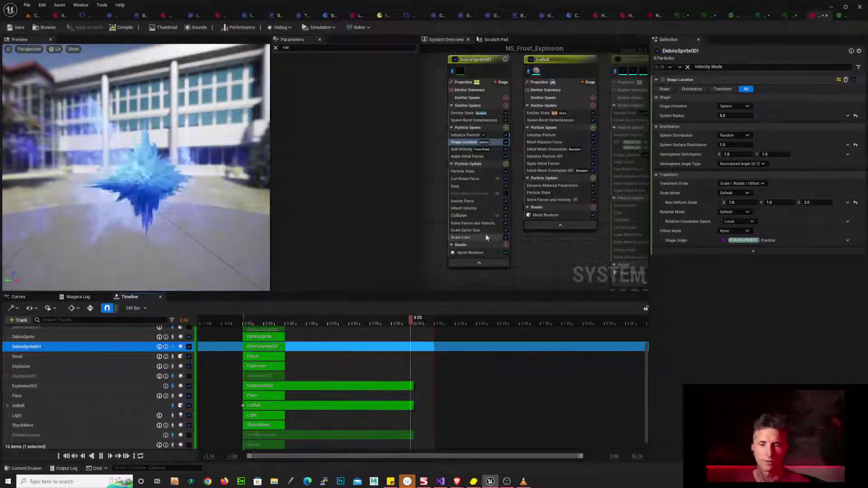
- Set DebrisSprite001's Drag to 1 and switch its input to Float from Curve with a falling curve
click(487, 186)
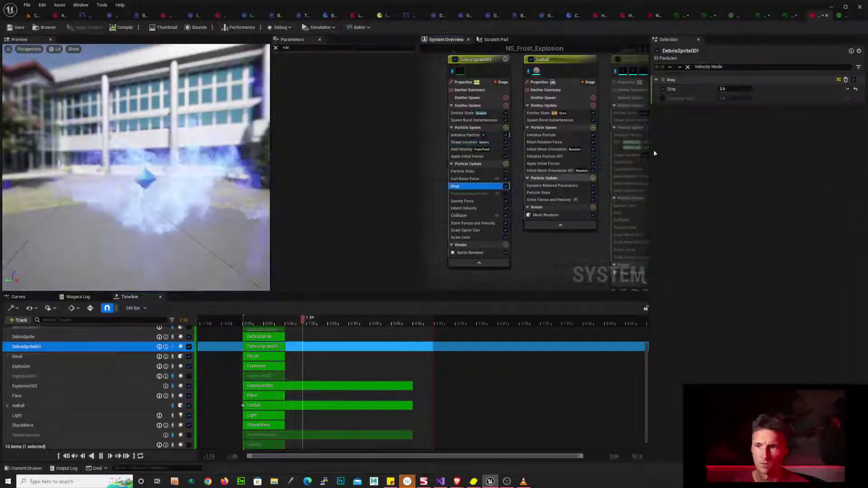
click(744, 89)
text(1)
key(Return)
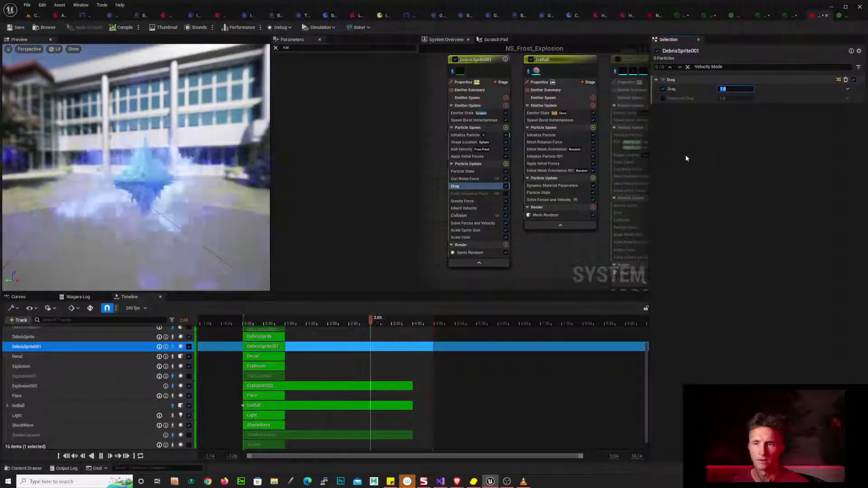
click(847, 89)
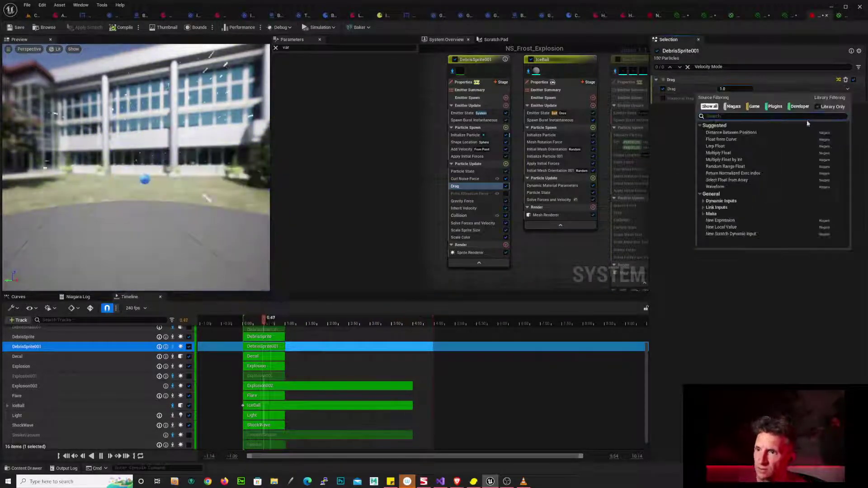
click(858, 96)
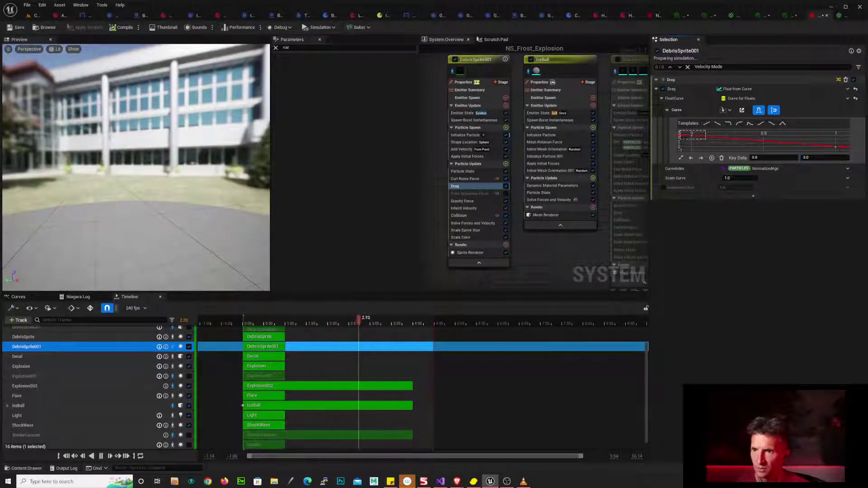
- Move the Drag curve's end key to time 0.7 and set its start key value to 4, followed by 5
right_click(691, 138)
click(732, 199)
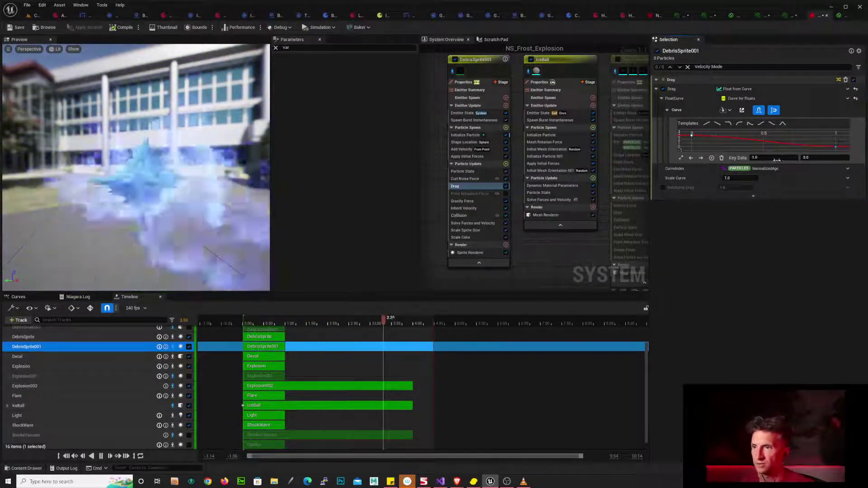
text(.7)
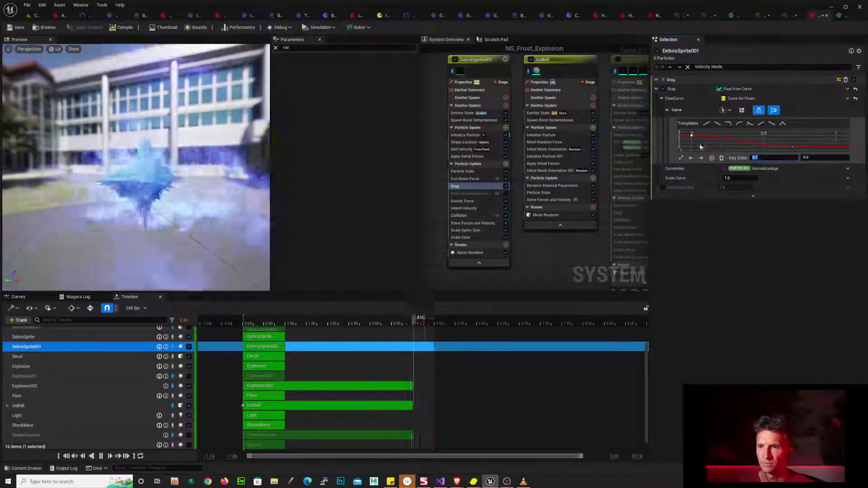
drag(700, 145, 684, 131)
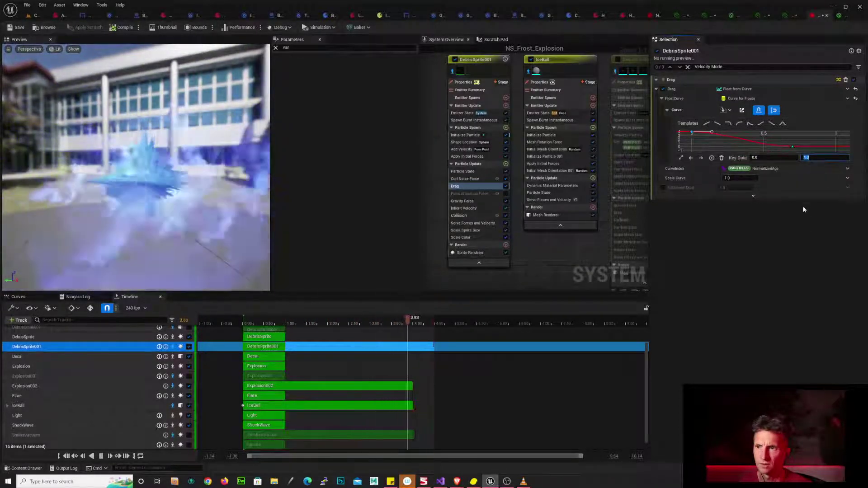
key(Return)
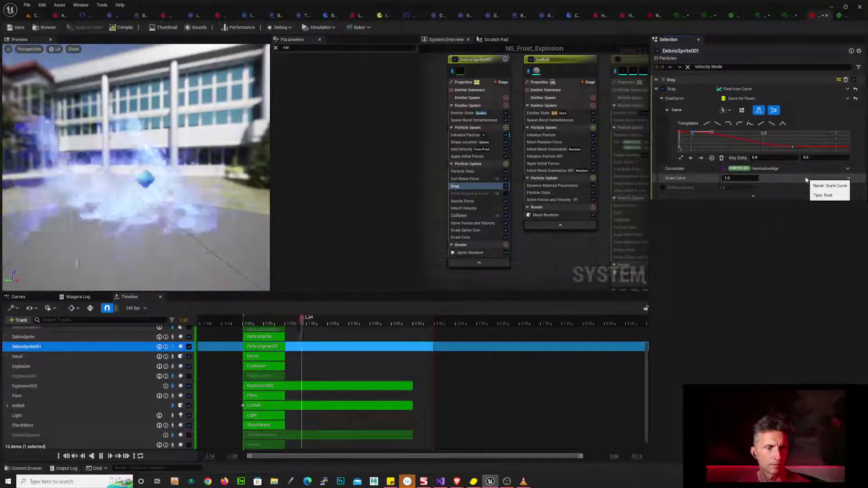
click(824, 158)
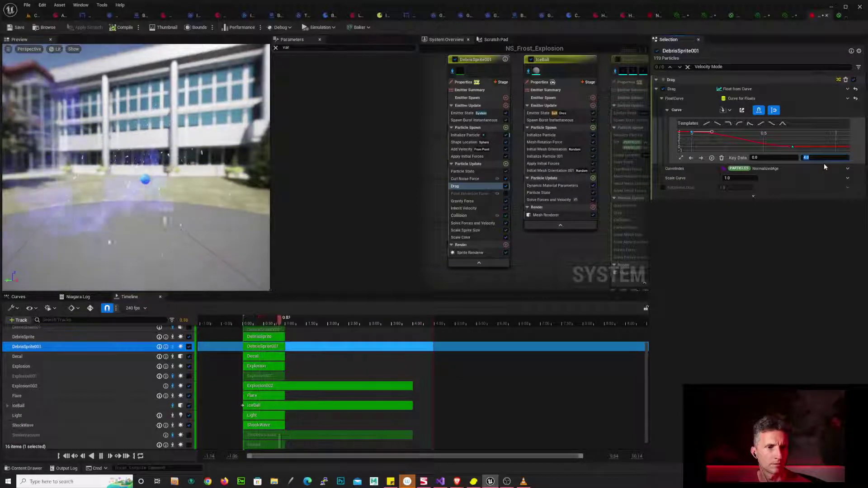
text(5)
key(Return)
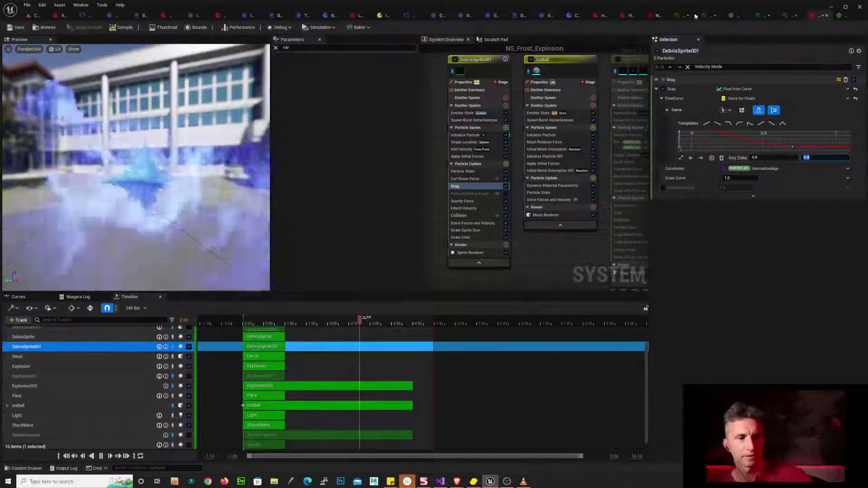
- Select the whole DebrisSprite001 emitter in the system overview and copy it
mouse_move(207, 203)
mouse_down()
mouse_move(219, 238)
mouse_move(201, 197)
mouse_move(193, 211)
mouse_up()
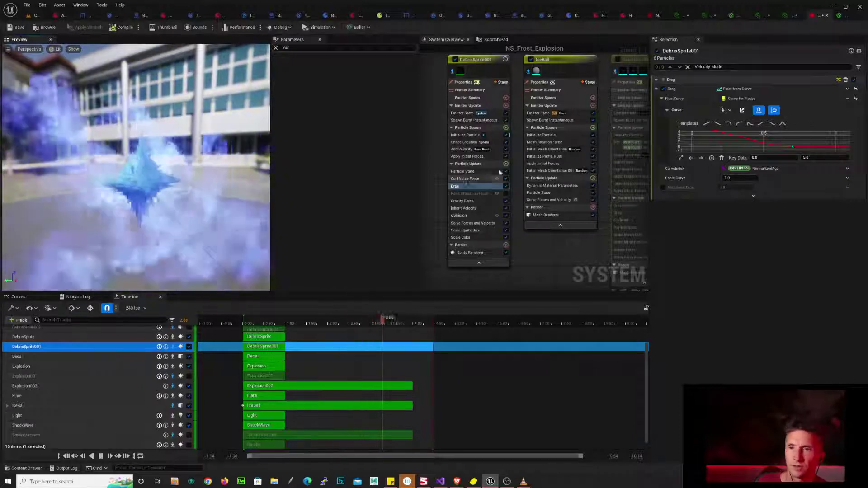
right_drag(537, 273, 348, 275)
right_drag(512, 209, 717, 221)
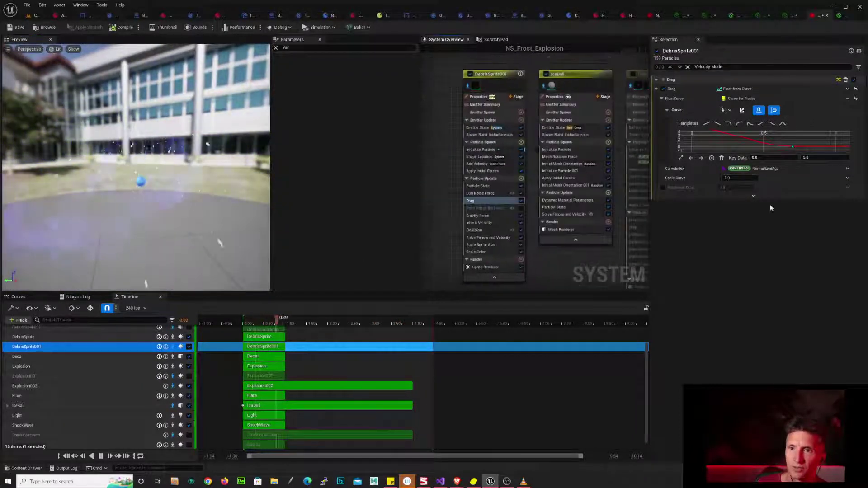
click(500, 85)
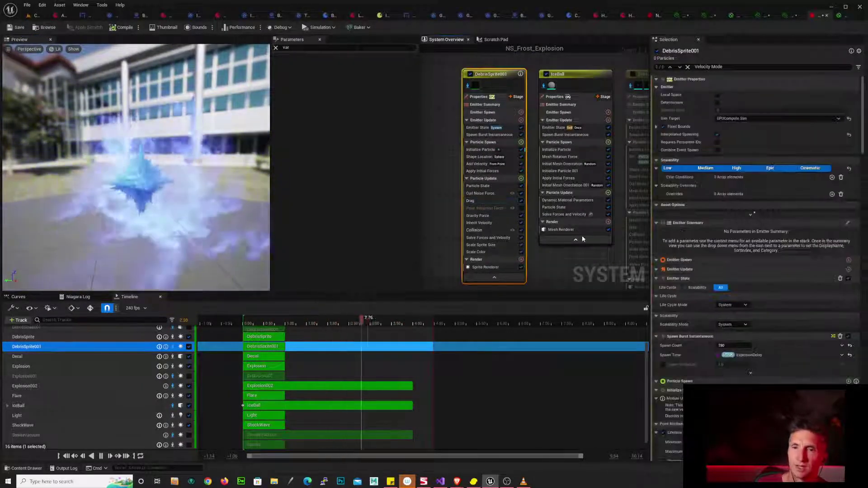
- Delete the disabled SmokeVacuum emitter and move the Explosion002 emitter into its place in the system overview
right_drag(569, 222, 433, 202)
right_drag(565, 172, 457, 234)
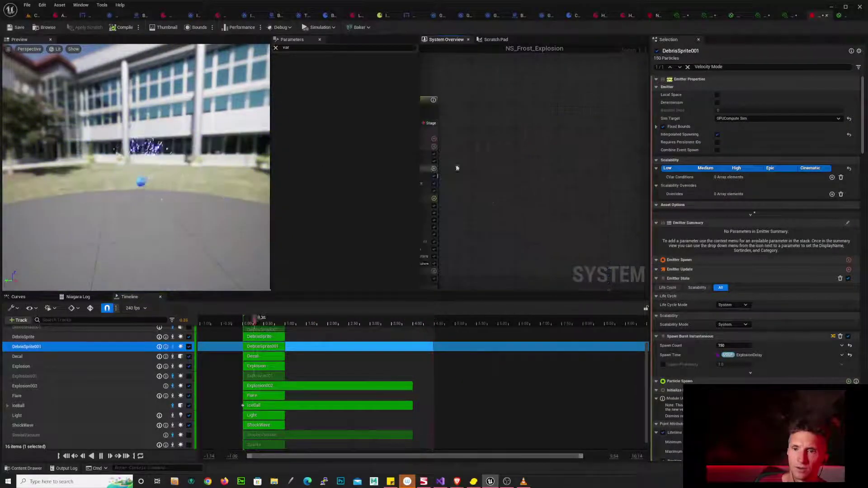
scroll(517, 168, down, 4)
scroll(454, 136, up, 4)
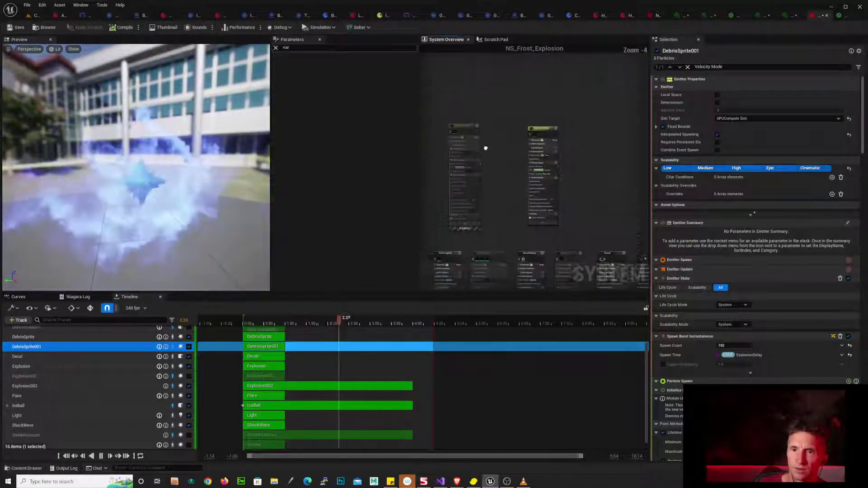
click(454, 131)
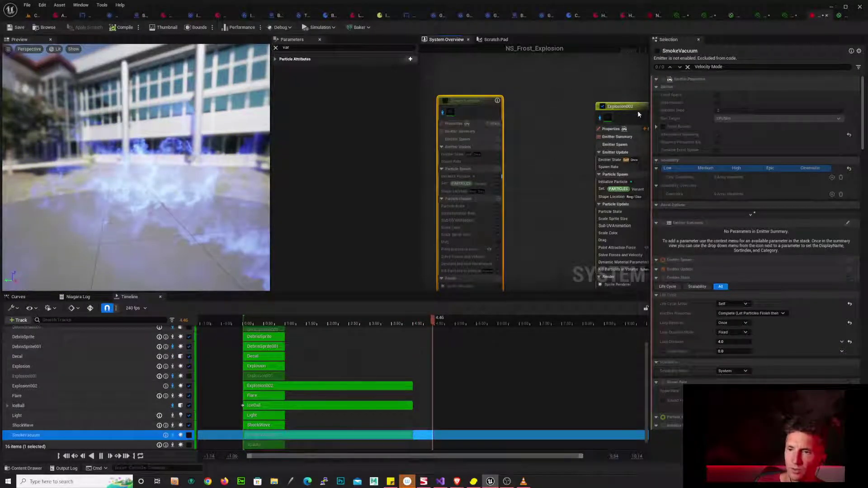
key(Delete)
drag(639, 109, 479, 80)
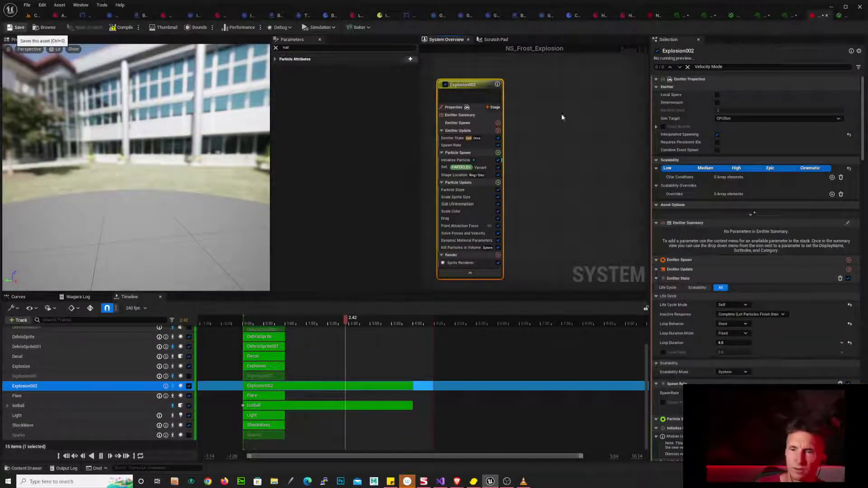
- Paste the copied debris emitter into the system and place it beside Explosion002
click(579, 104)
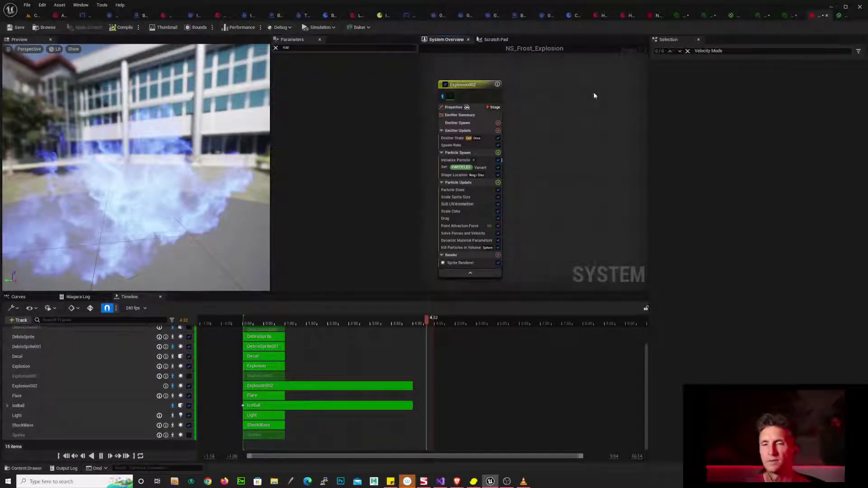
key(ctrl+v)
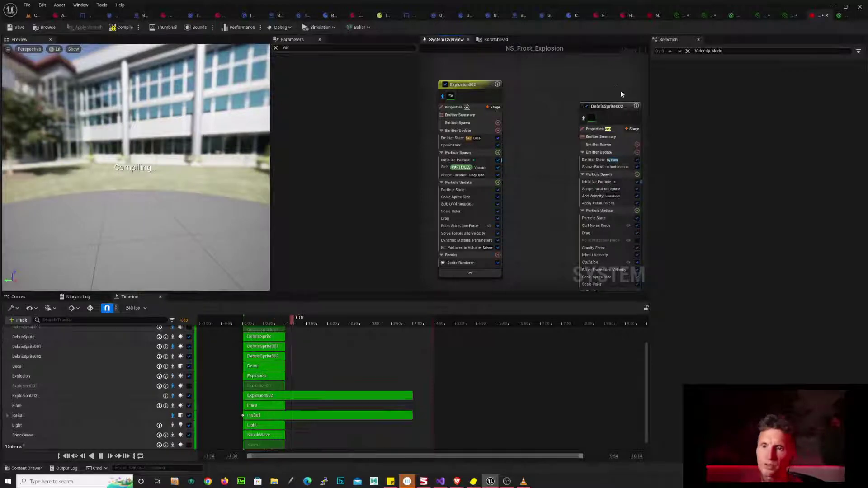
drag(631, 108, 582, 86)
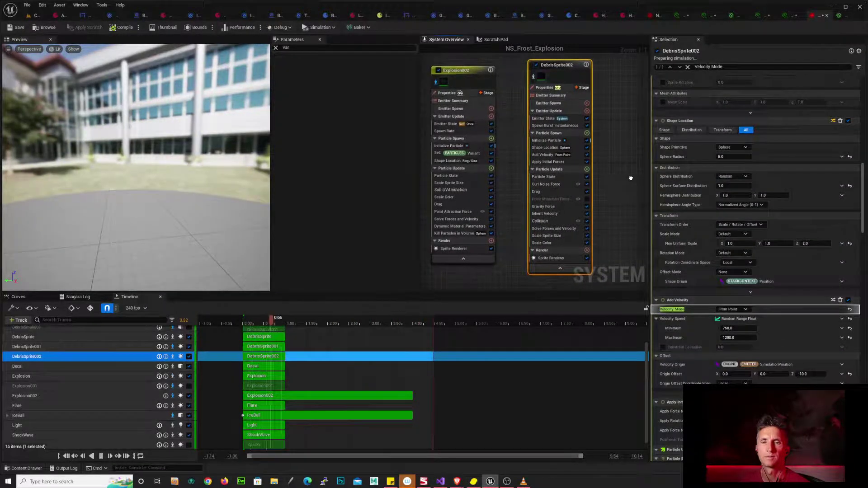
- Try to isolate the DebrisSprite002 emitter in the preview and look through its spawn, sprite size and shape location settings
right_drag(632, 176, 626, 179)
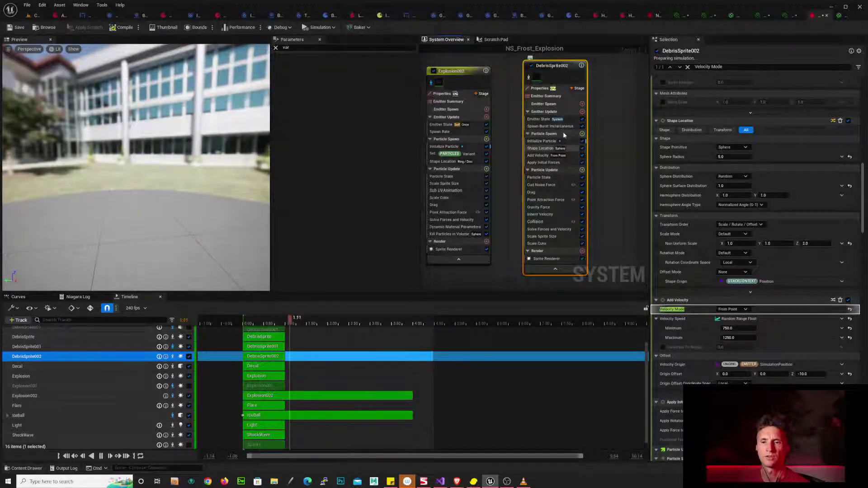
click(571, 150)
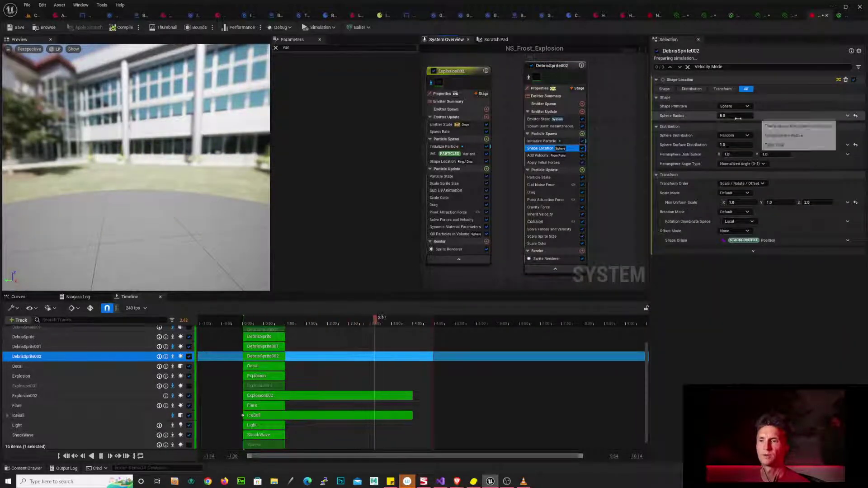
right_click(565, 68)
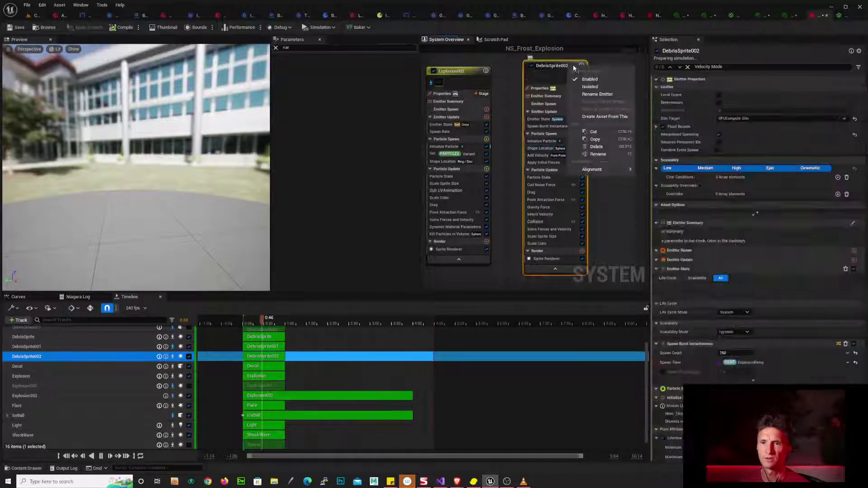
click(591, 87)
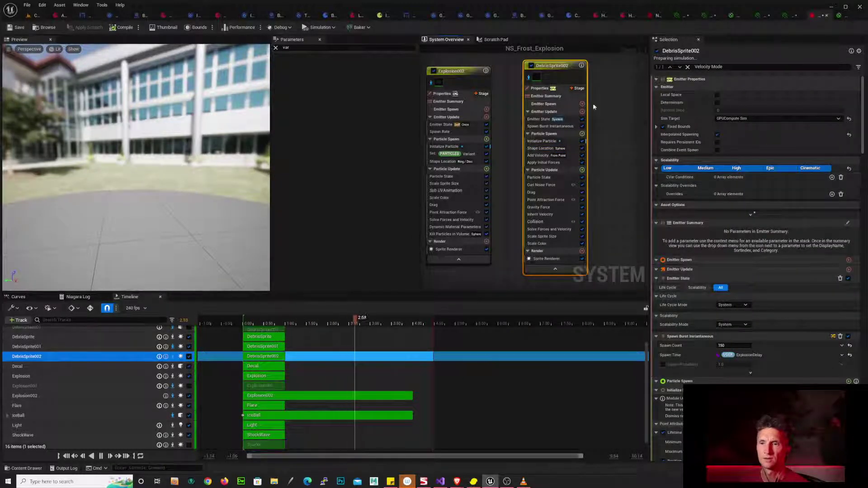
scroll(746, 154, down, 10)
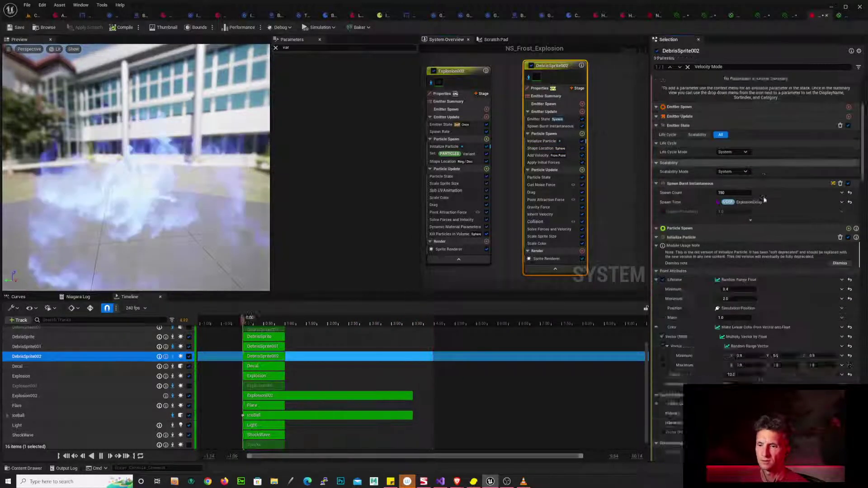
scroll(770, 136, up, 3)
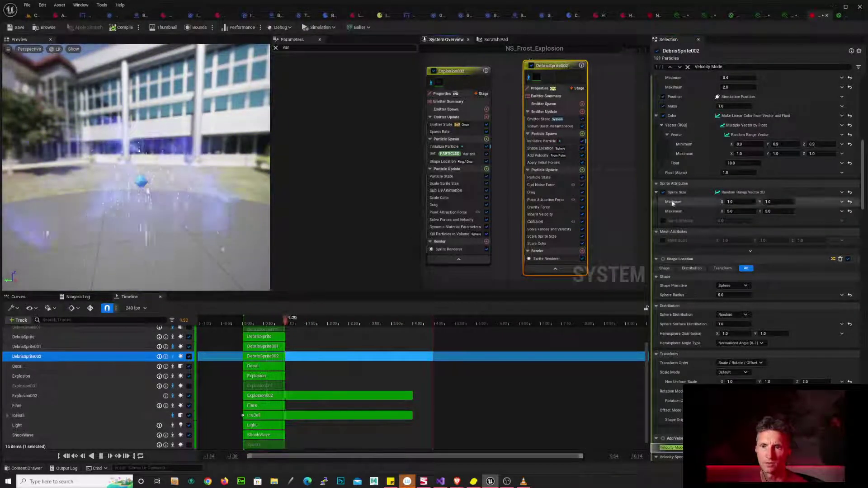
- Delete the Add Velocity module from DebrisSprite002 and set its Shape Location sphere radius to 200
click(570, 156)
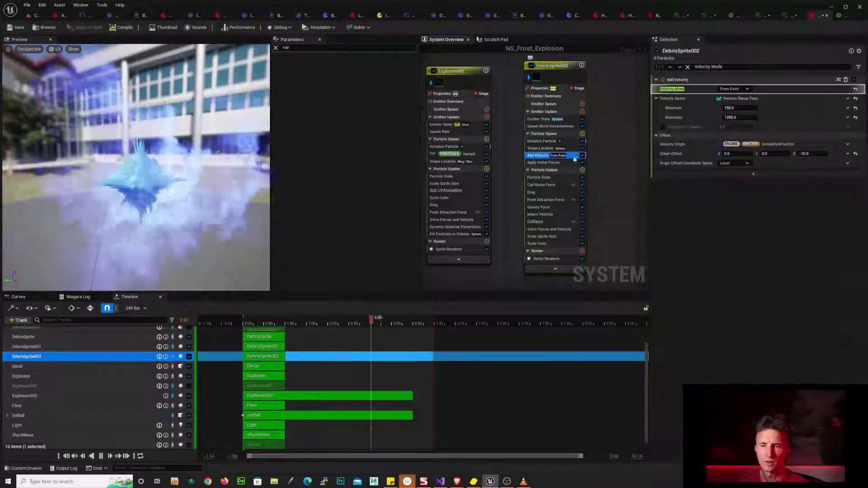
key(Delete)
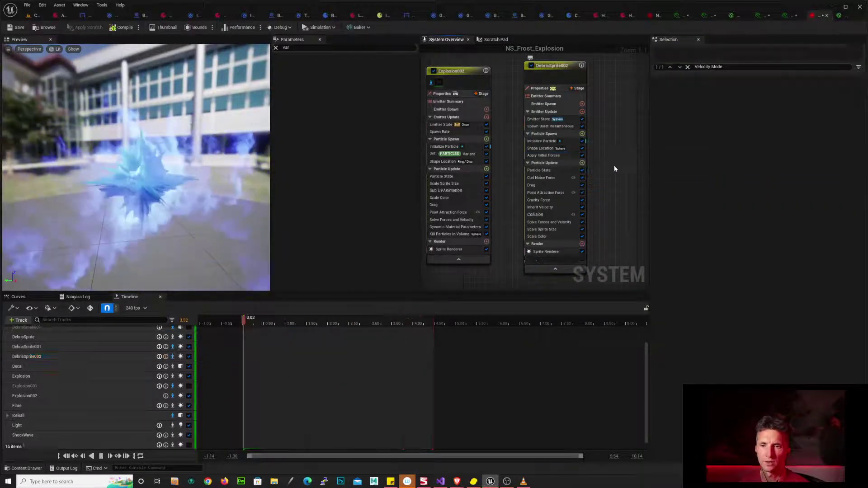
click(571, 151)
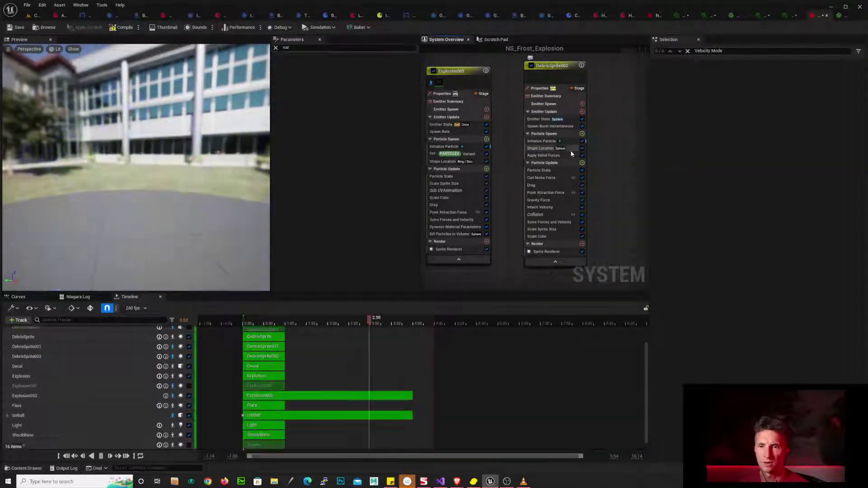
click(741, 117)
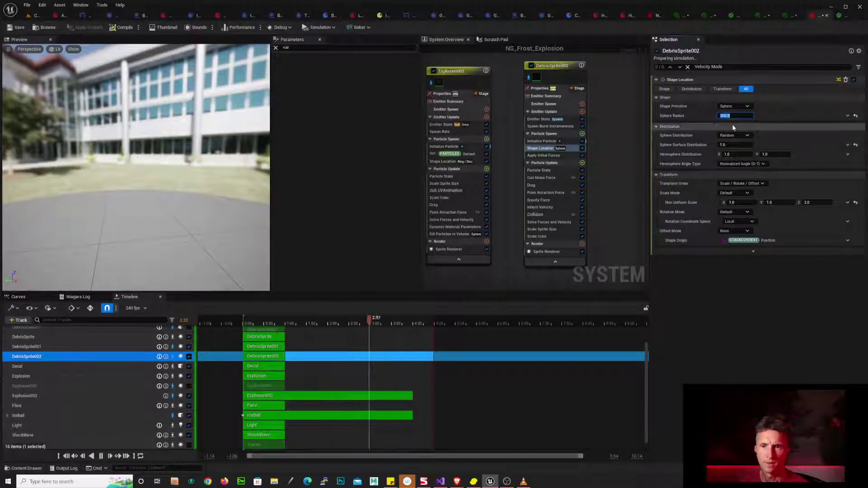
- Replace the Spawn Burst Instantaneous module in DebrisSprite002's Emitter Update group with a Spawn Rate module
click(480, 71)
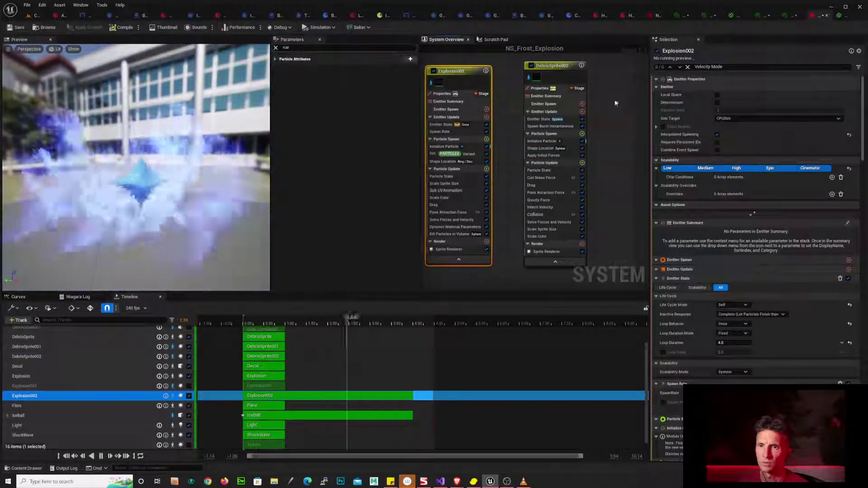
click(585, 111)
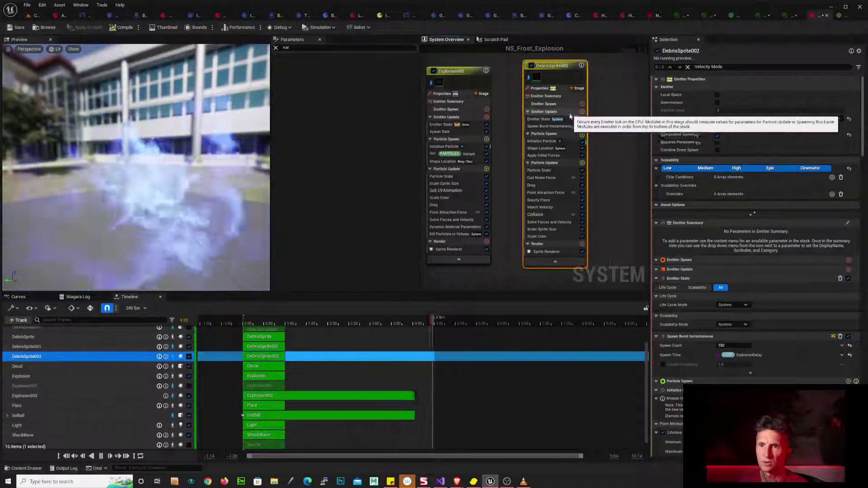
click(574, 127)
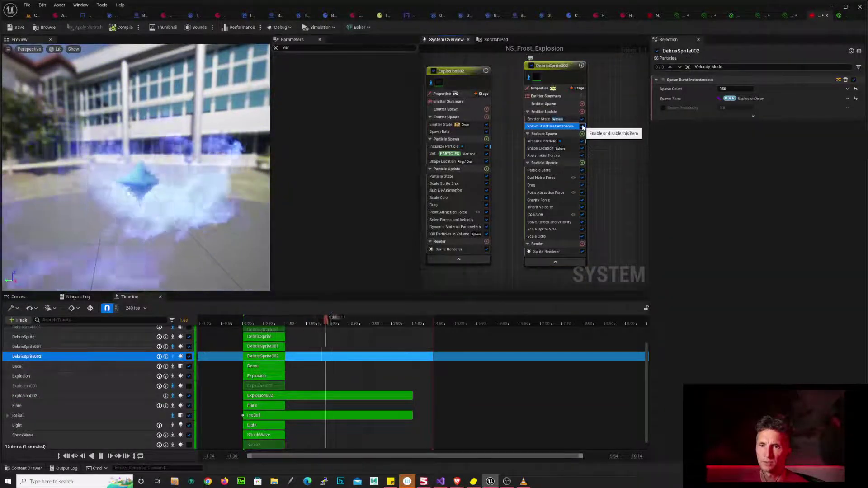
key(Delete)
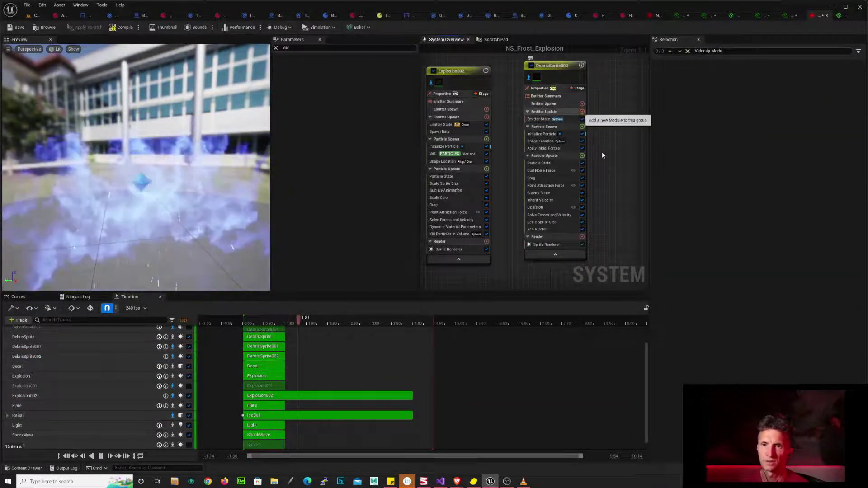
click(581, 112)
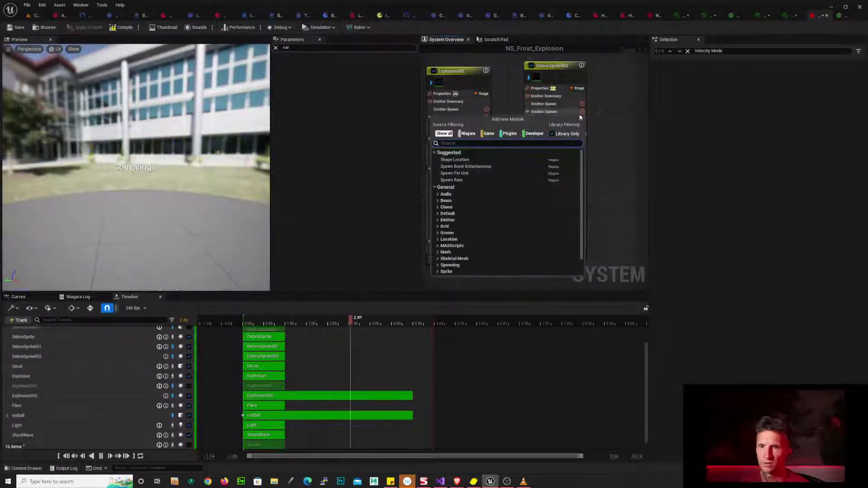
click(464, 179)
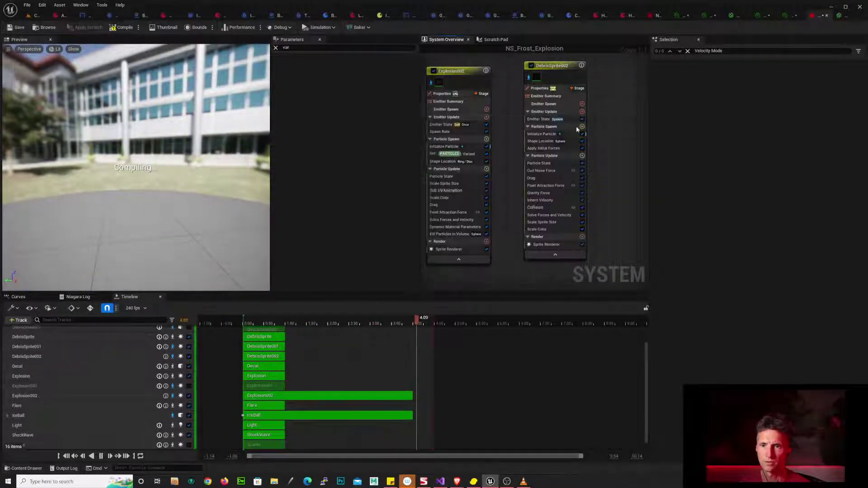
- Set the SpawnRate of DebrisSprite002's new Spawn Rate module to 100
click(570, 126)
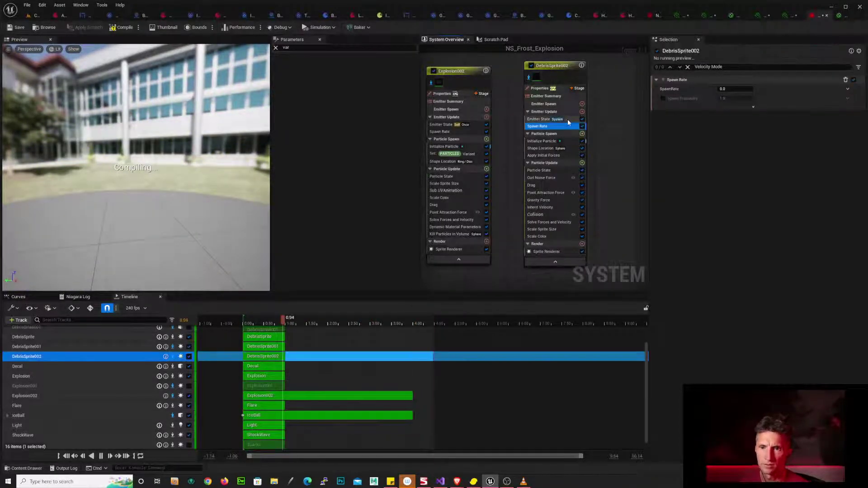
click(738, 88)
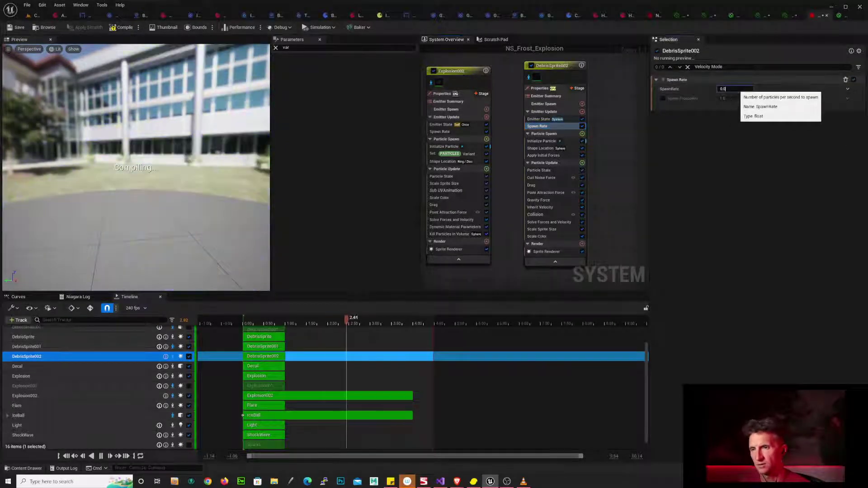
double_click(735, 89)
text(100)
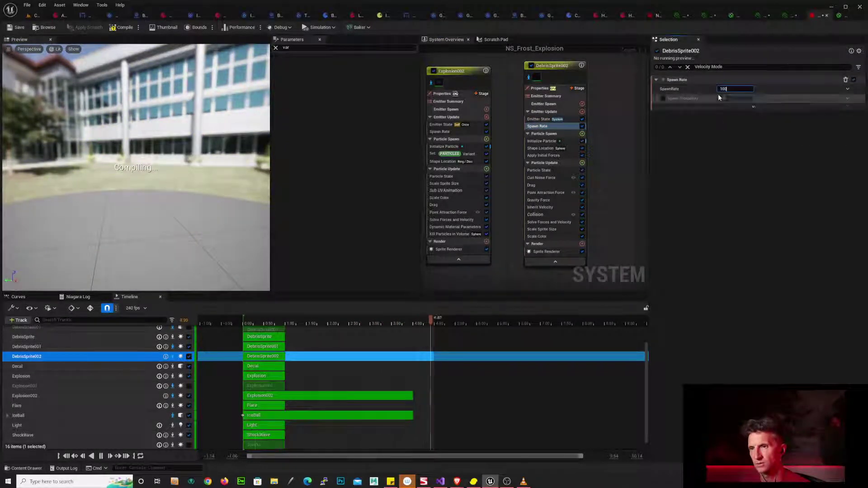
key(Return)
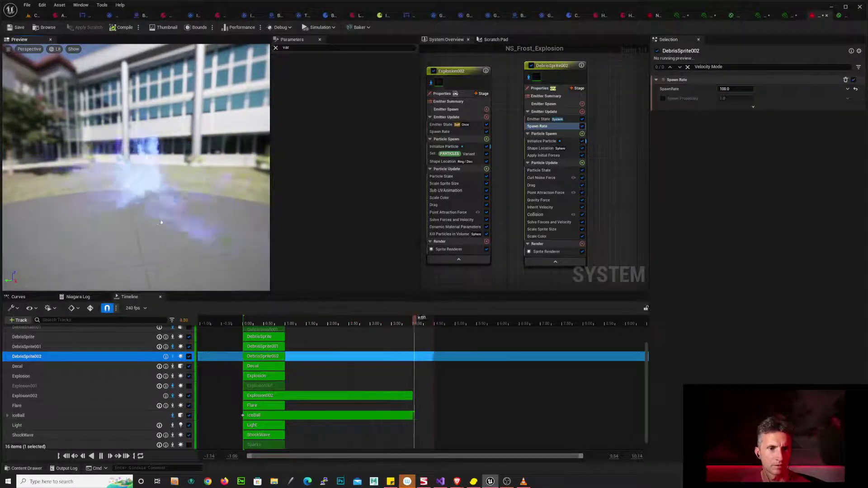
- In DebrisSprite002's Shape Location, reset Sphere Surface Distribution to its default and set Sphere Radius to 400
click(571, 148)
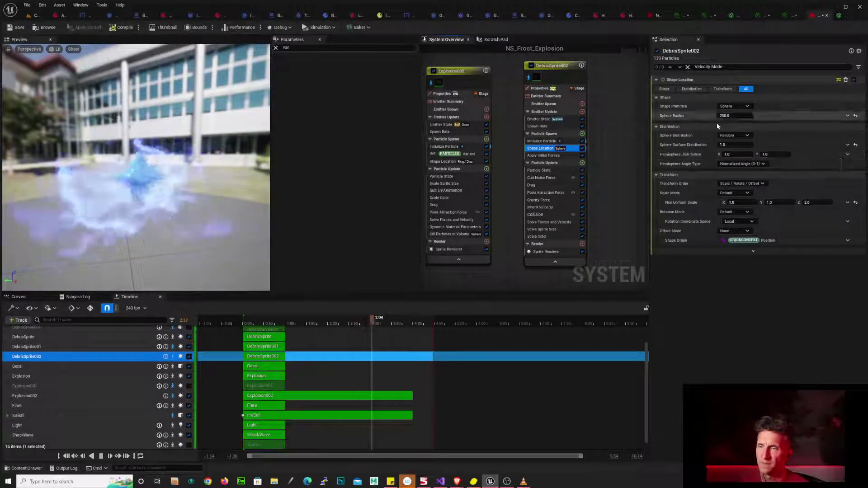
click(855, 145)
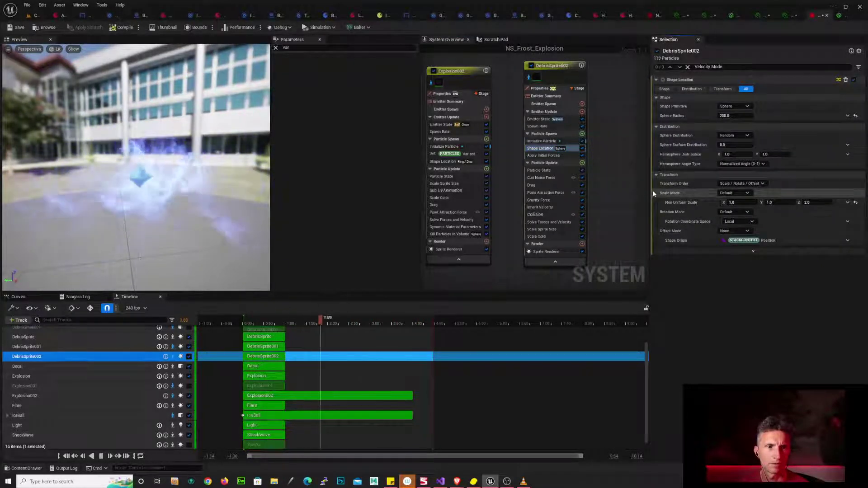
click(748, 117)
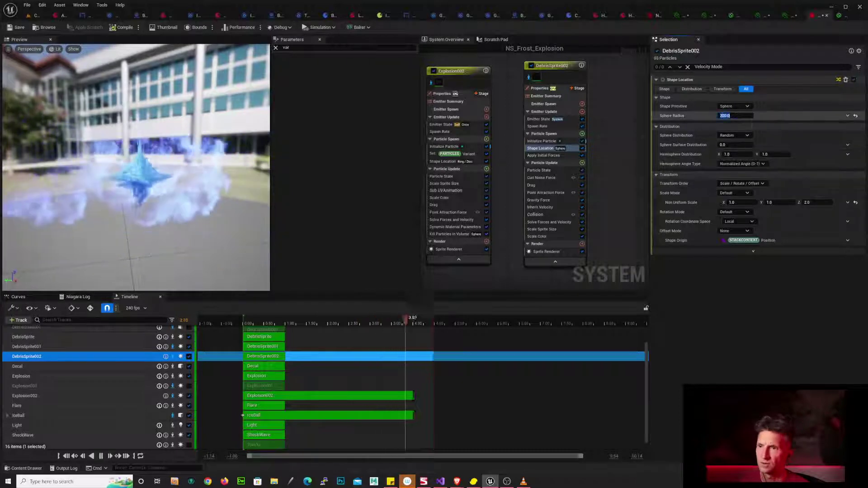
text(400)
key(Return)
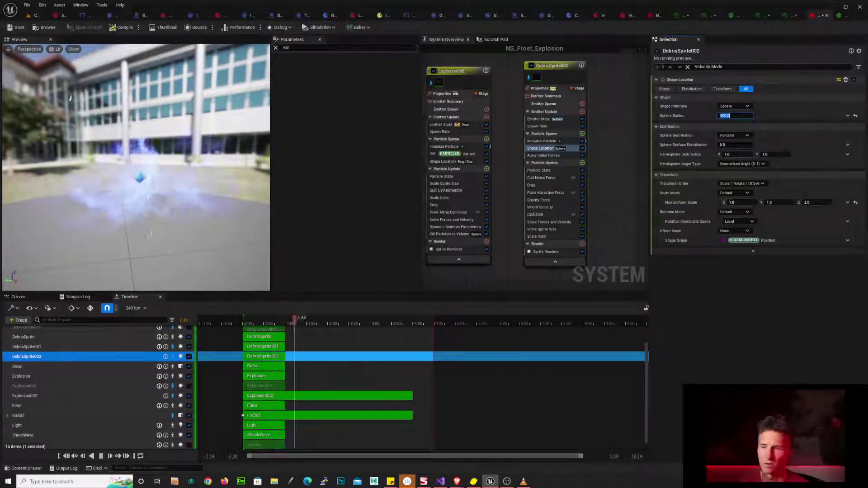
- Set the Z component of the Shape Location's Non Uniform Scale to 1 and check the particles in the preview
click(814, 203)
text(1)
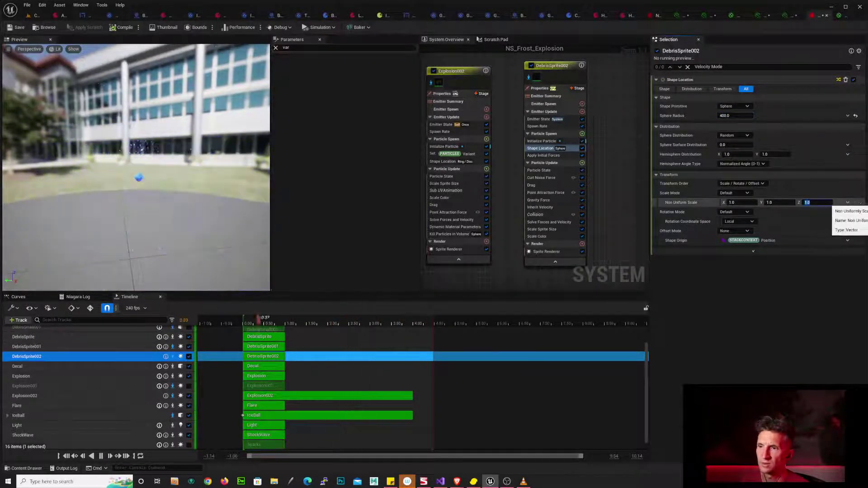
key(Return)
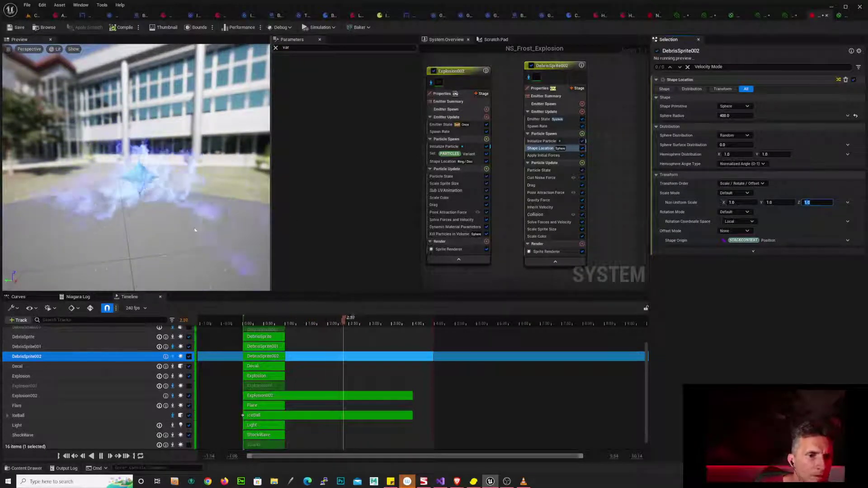
mouse_move(222, 220)
mouse_down()
mouse_move(298, 221)
mouse_move(226, 221)
mouse_up()
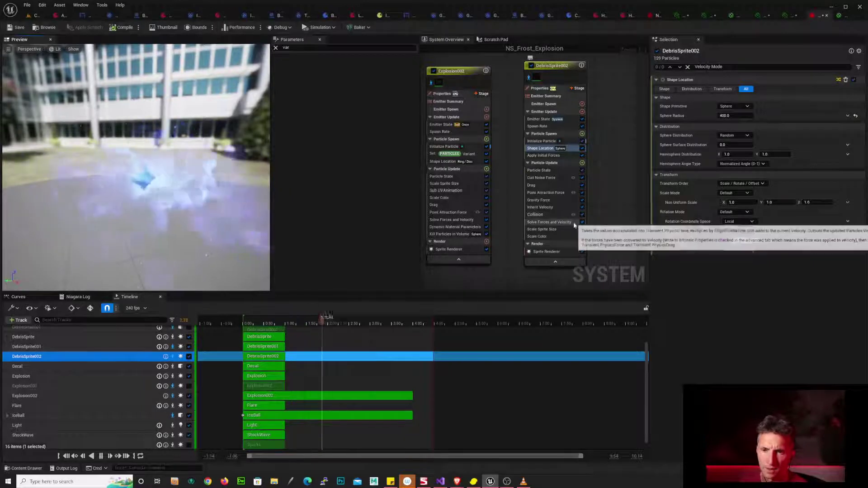
- Set the Attraction Radius of DebrisSprite002's Point Attraction Force to 1000
click(547, 193)
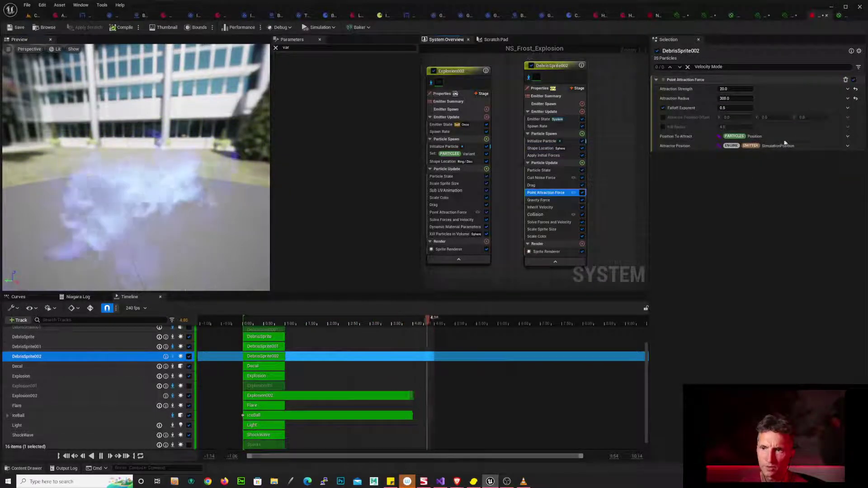
click(742, 99)
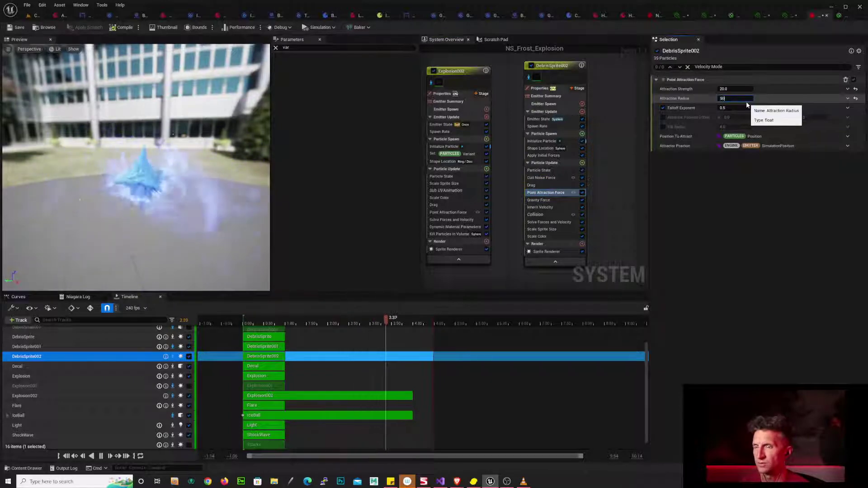
text(50)
drag(740, 100, 699, 101)
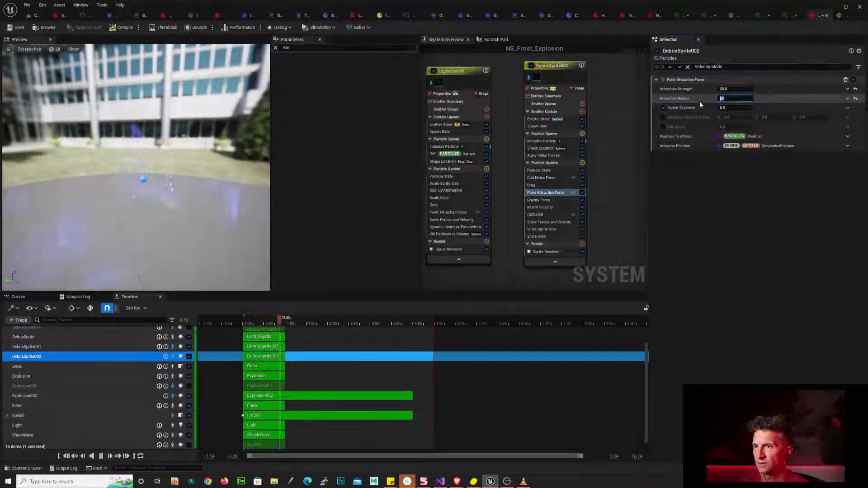
text(1000)
key(Return)
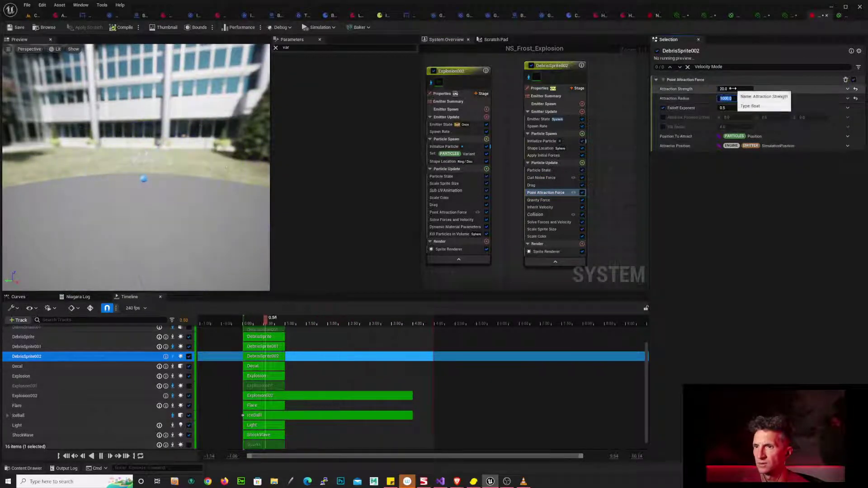
- Check Explosion002's Point Attraction Force settings and assign a Random Range Float to DebrisSprite002's Attraction Strength
click(447, 212)
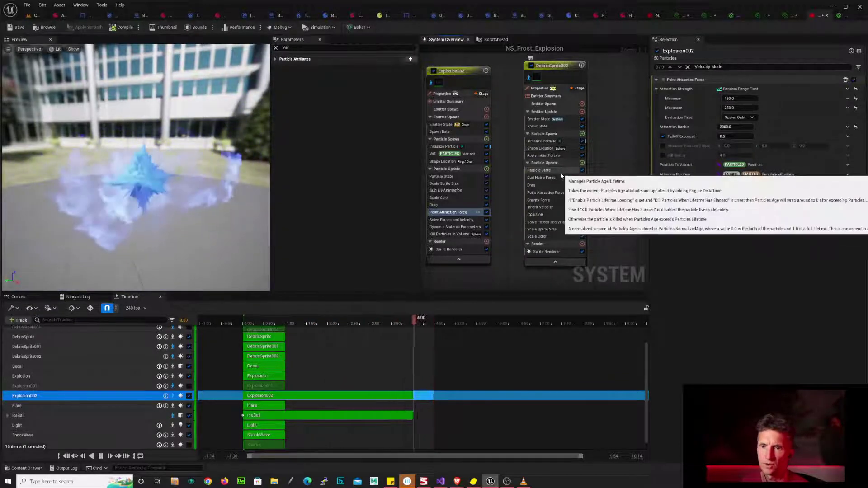
click(558, 193)
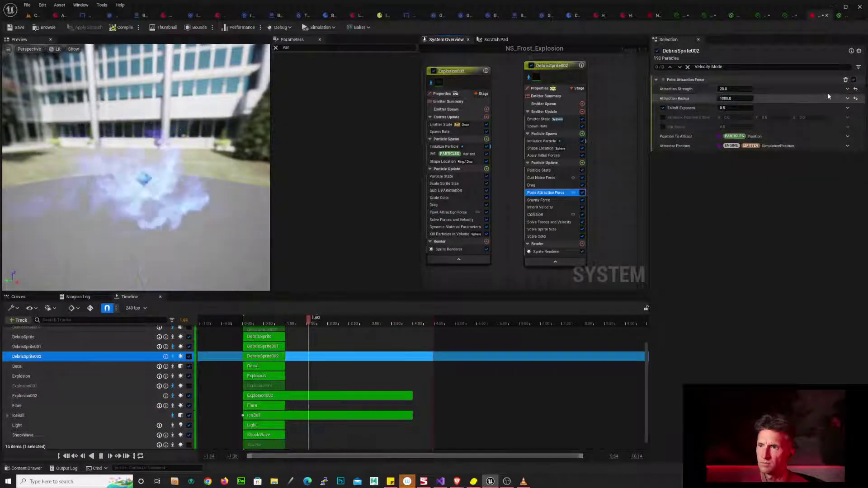
click(848, 98)
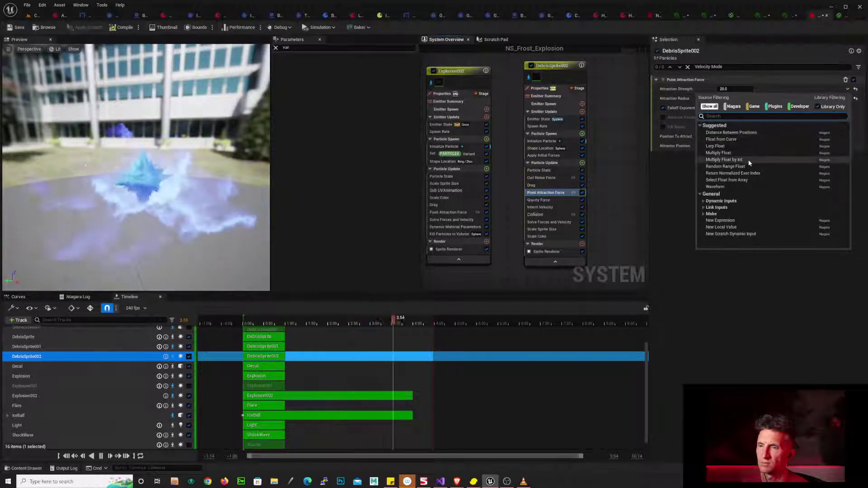
key(Escape)
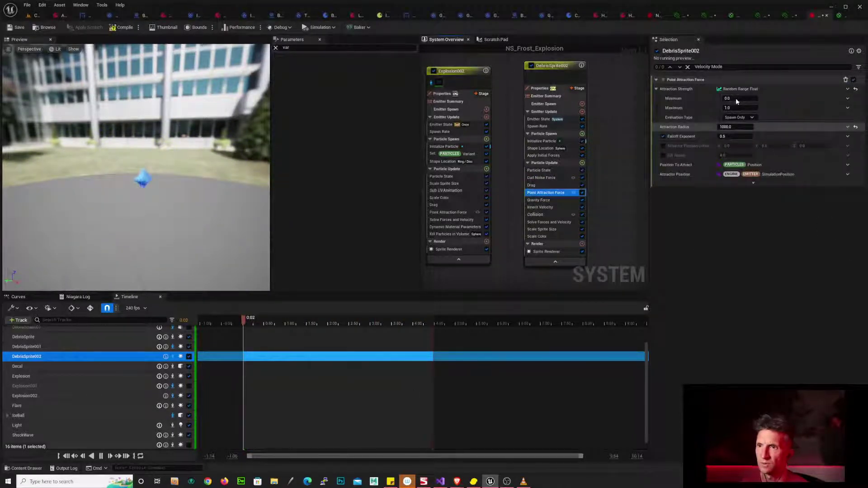
- Set the random range of DebrisSprite002's Attraction Strength to a minimum of 150 and a maximum of 250
text(15)
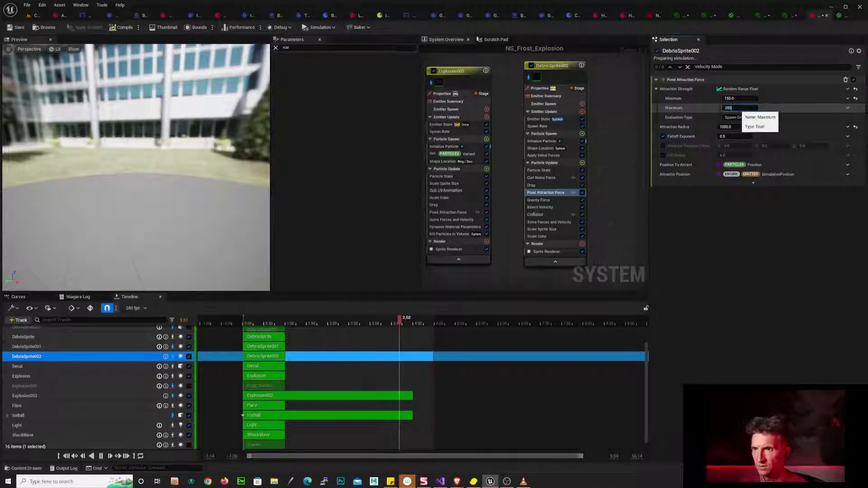
text(250)
key(Return)
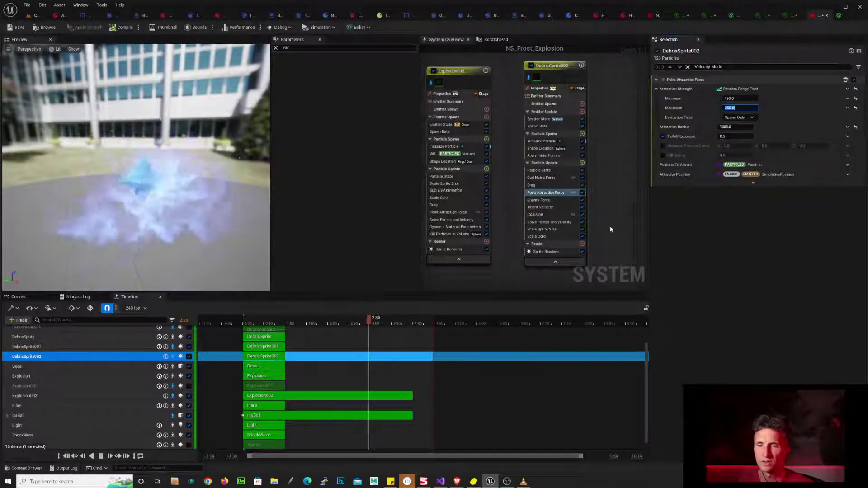
- In DebrisSprite002's Emitter State, set Life Cycle Mode to Self and Loop Duration to 4
click(565, 120)
click(747, 107)
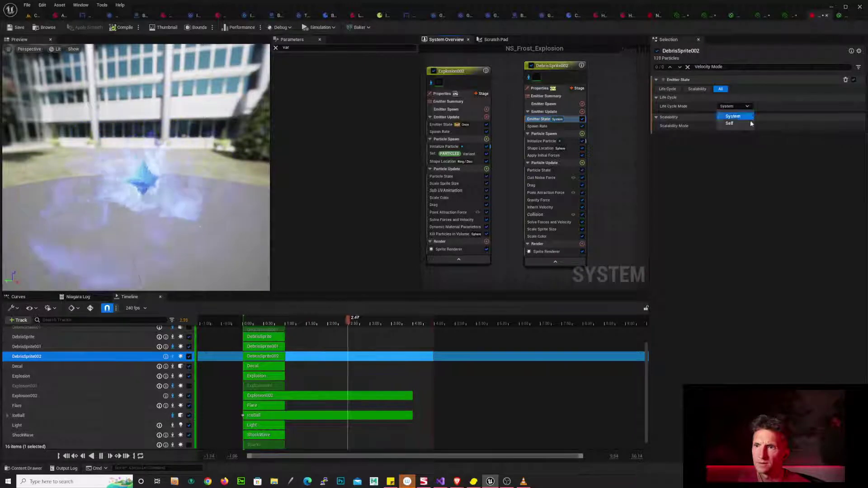
click(745, 127)
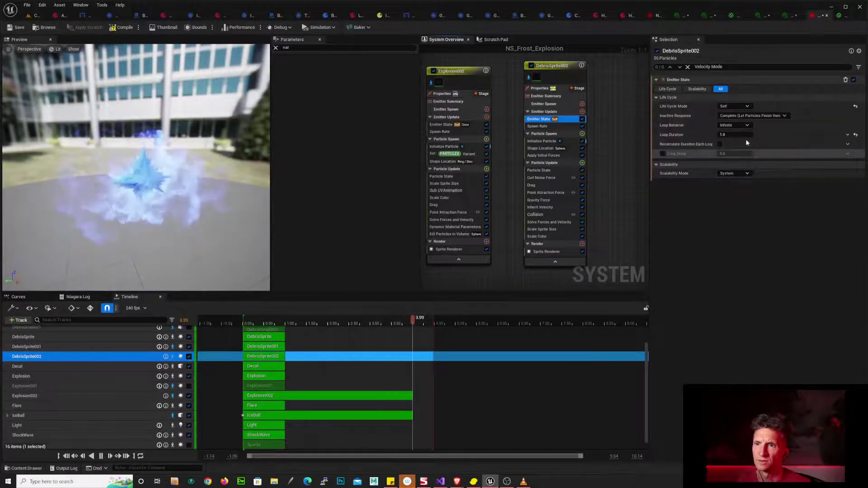
click(737, 135)
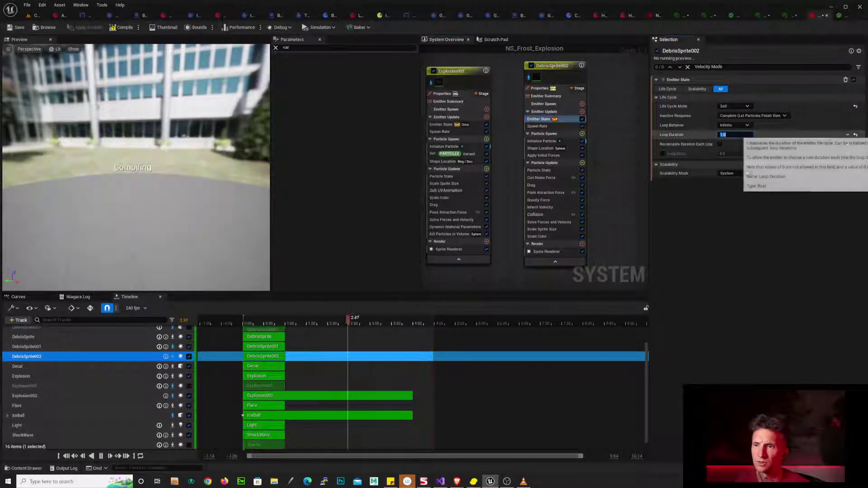
text(4)
key(Return)
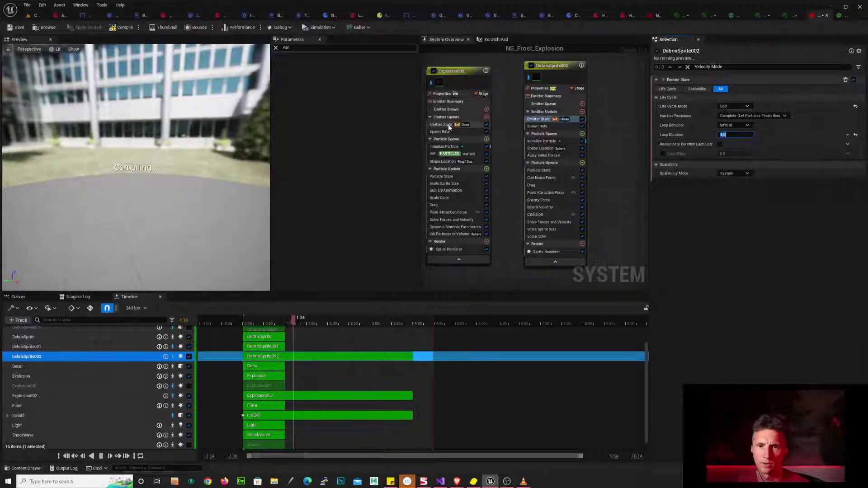
- Check Explosion002's Emitter State and set DebrisSprite002's Loop Behavior to Once to match it
click(451, 126)
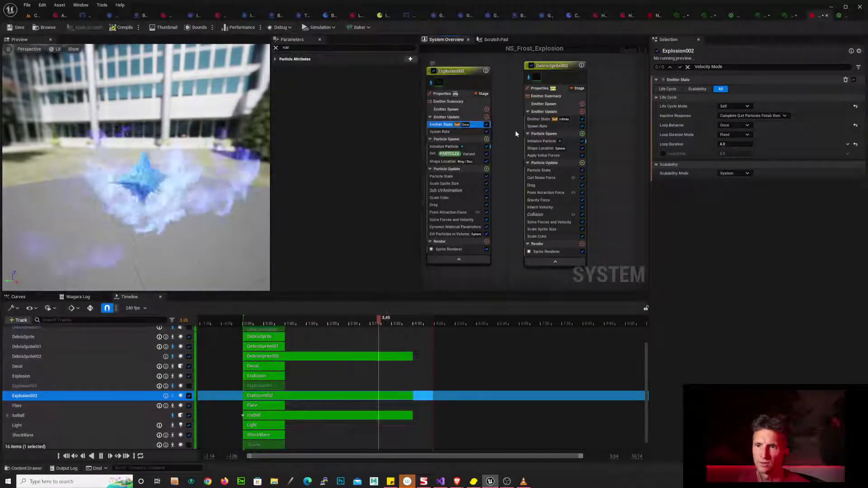
click(562, 120)
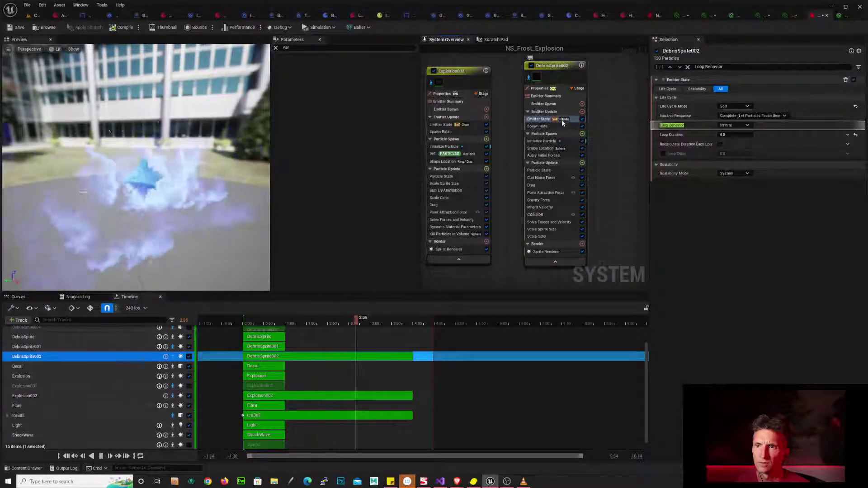
click(734, 126)
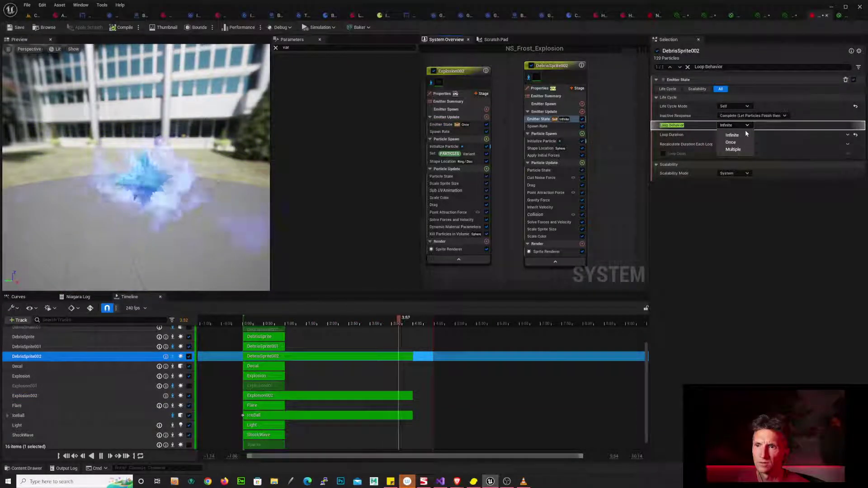
click(674, 175)
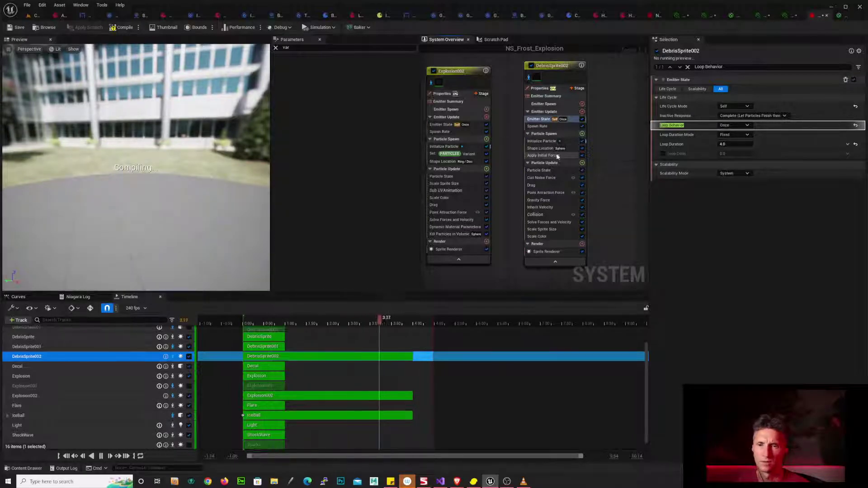
- Check Explosion002's spawn and initialization settings, and set DebrisSprite002's random Sprite Size to a minimum of 2 and a maximum of 10 on both axes
click(440, 126)
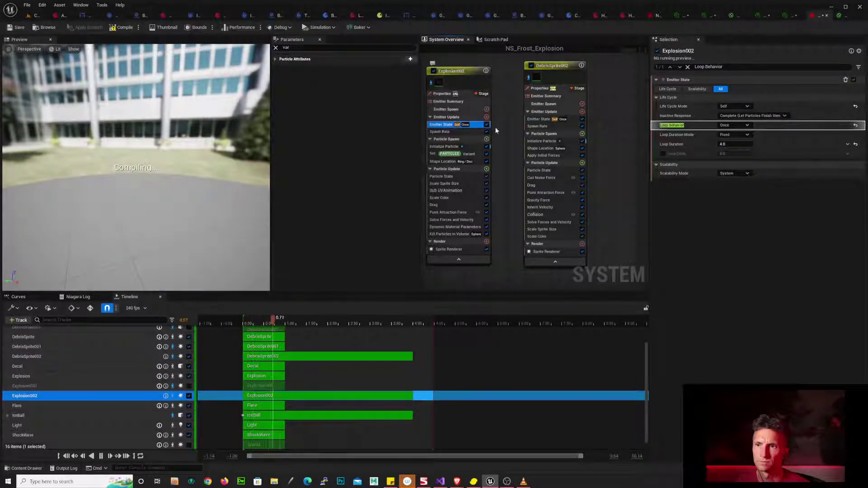
click(452, 132)
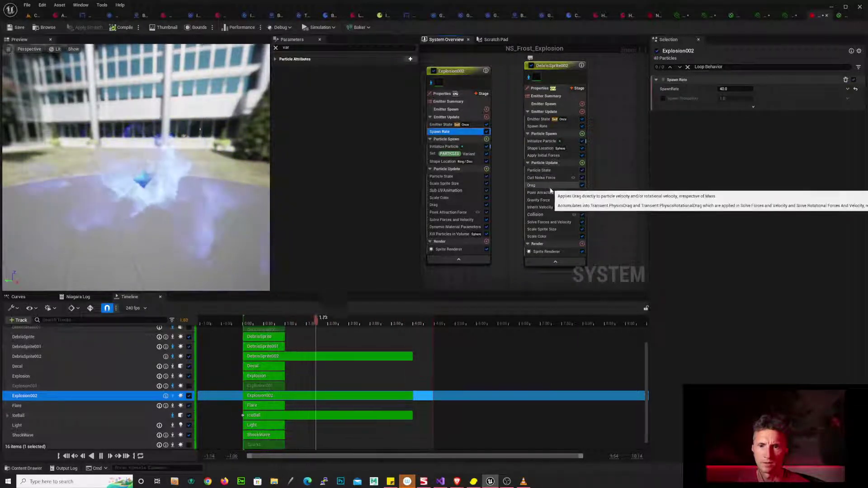
click(547, 142)
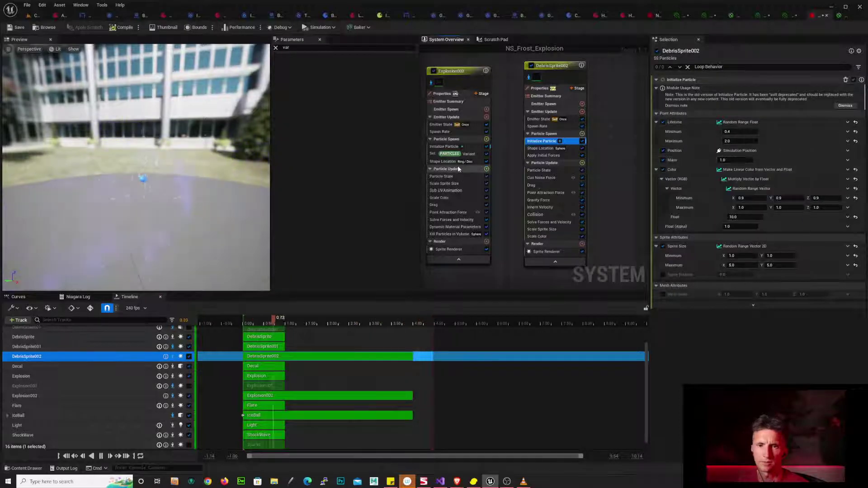
click(455, 147)
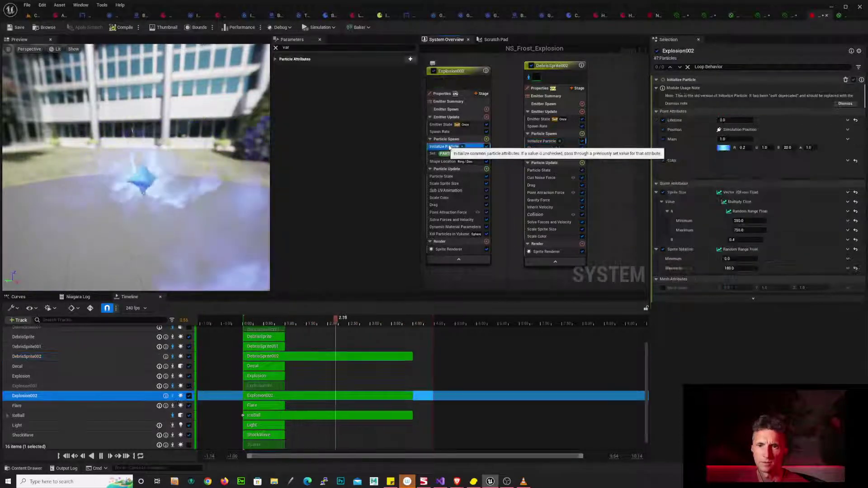
click(541, 142)
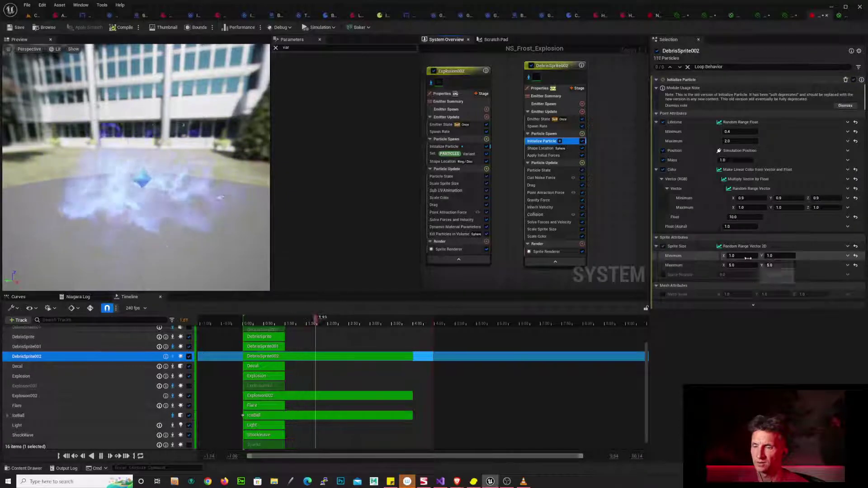
text(2)
click(779, 265)
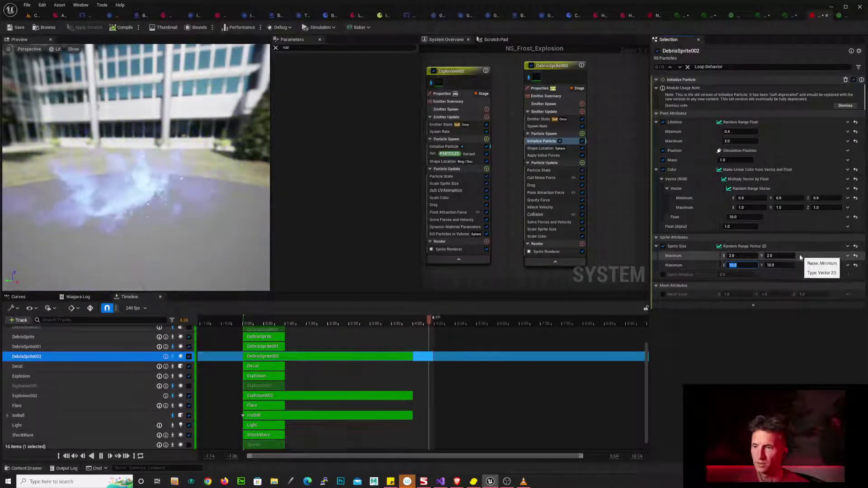
- Copy the Kill Particles in Volume module from Explosion002 into DebrisSprite002's Particle Update stage
click(558, 194)
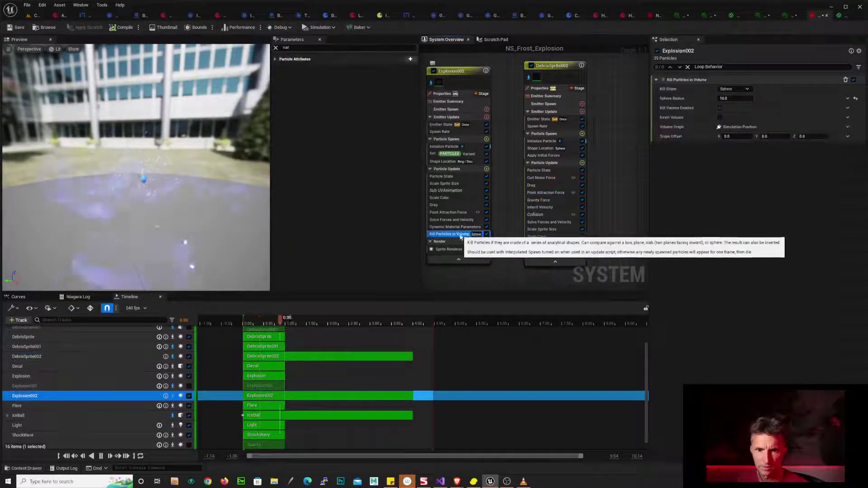
click(544, 163)
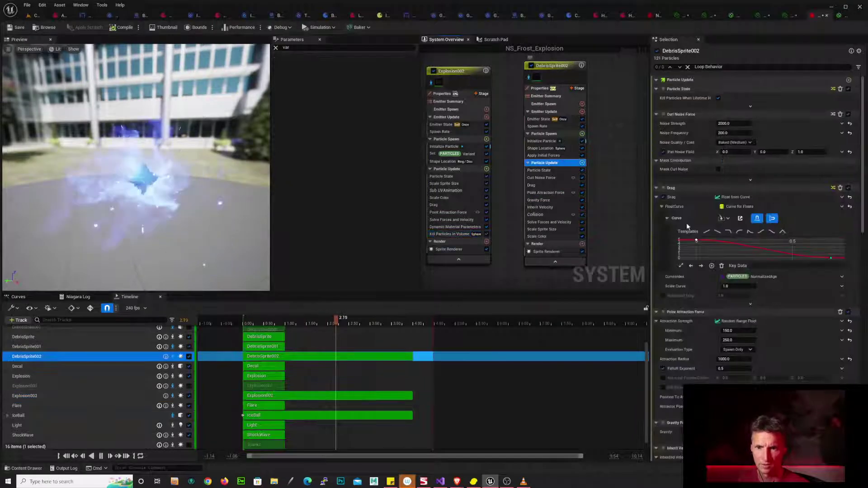
key(ctrl+v)
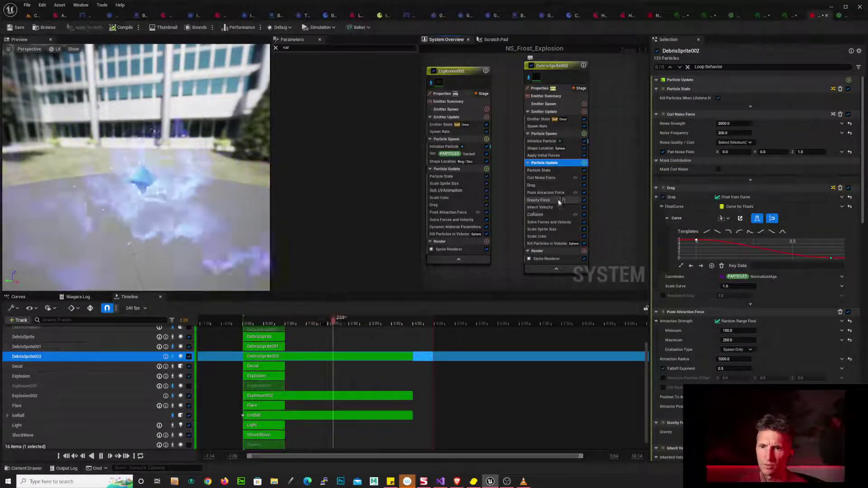
- Enable Attractor Position Offset in DebrisSprite002's Point Attraction Force and set its Z component to 50
click(574, 193)
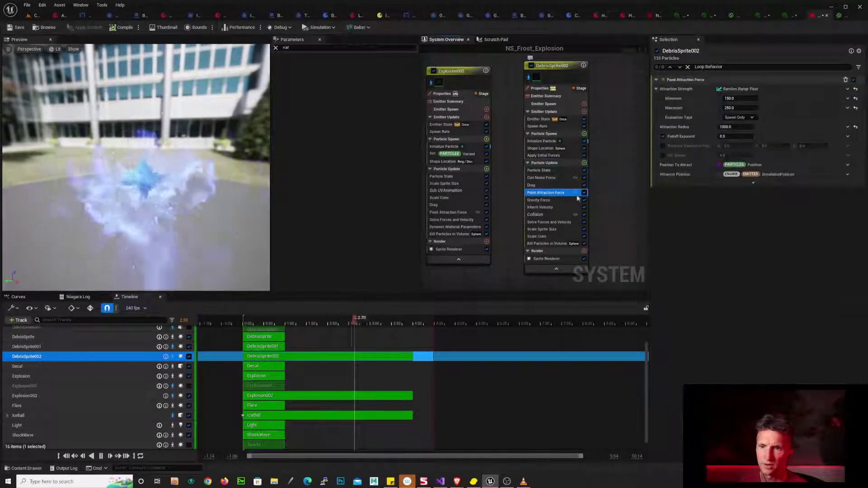
click(663, 146)
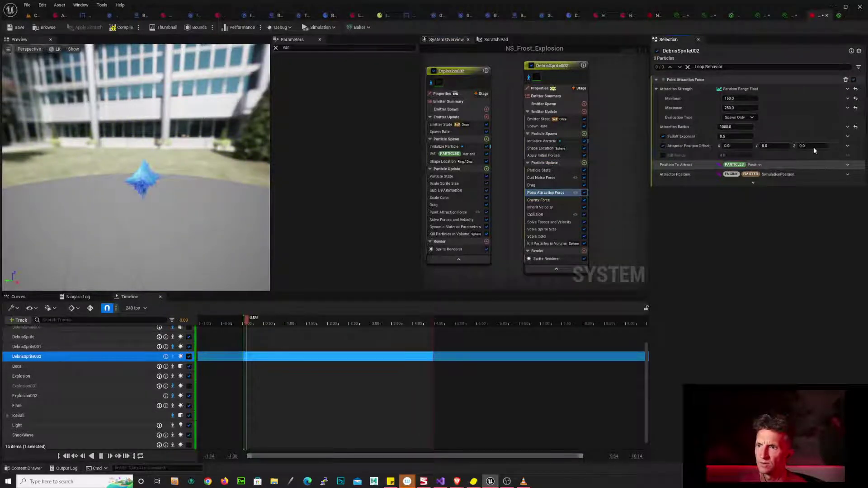
click(813, 147)
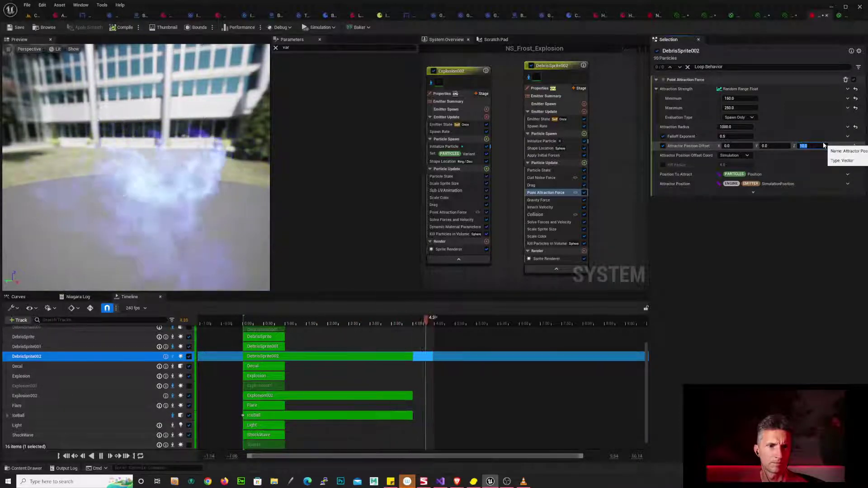
text(20)
key(Return)
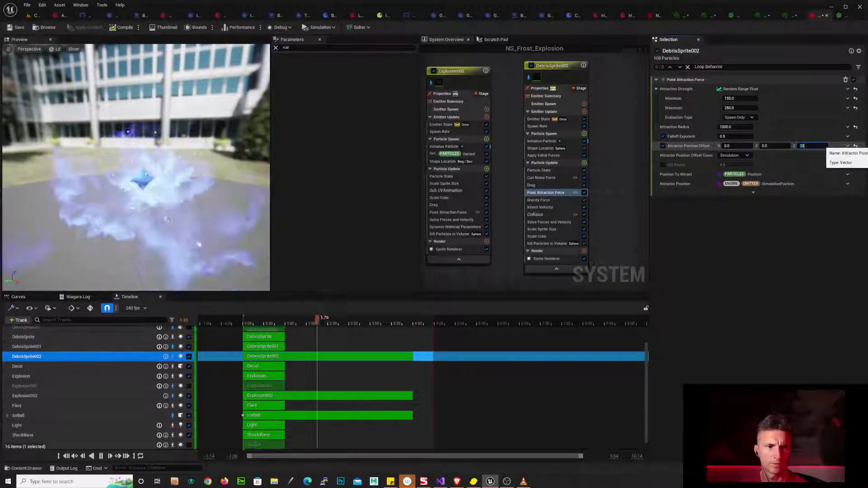
text(100)
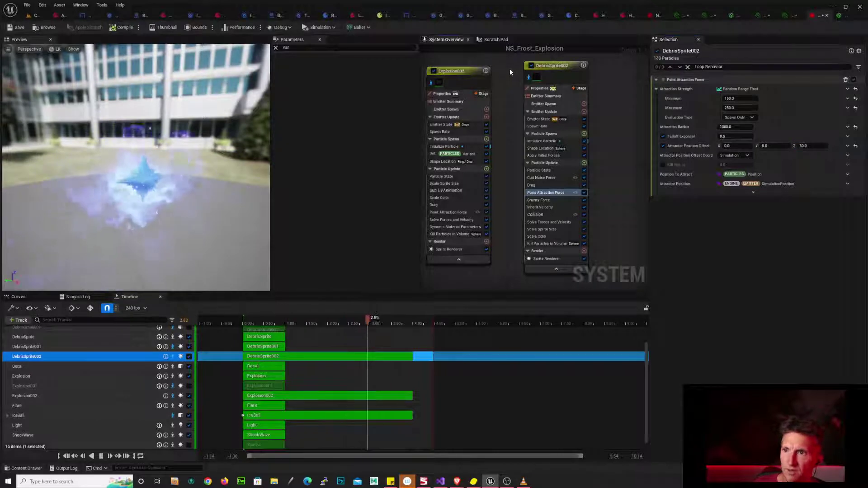
- Review Explosion002's full module settings, including its Emitter State, Spawn Rate, Initialize Particle, Shape Location and Emitter Spawn
click(484, 71)
right_drag(771, 219, 770, 152)
scroll(790, 264, down, 5)
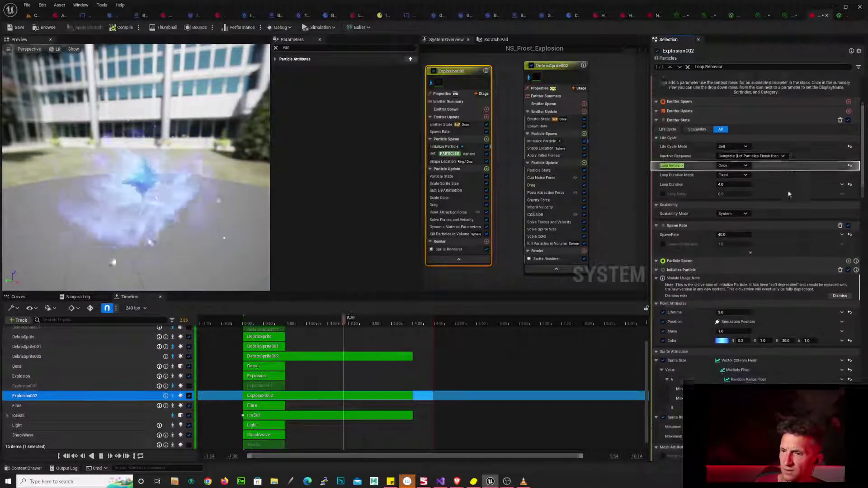
scroll(791, 263, down, 8)
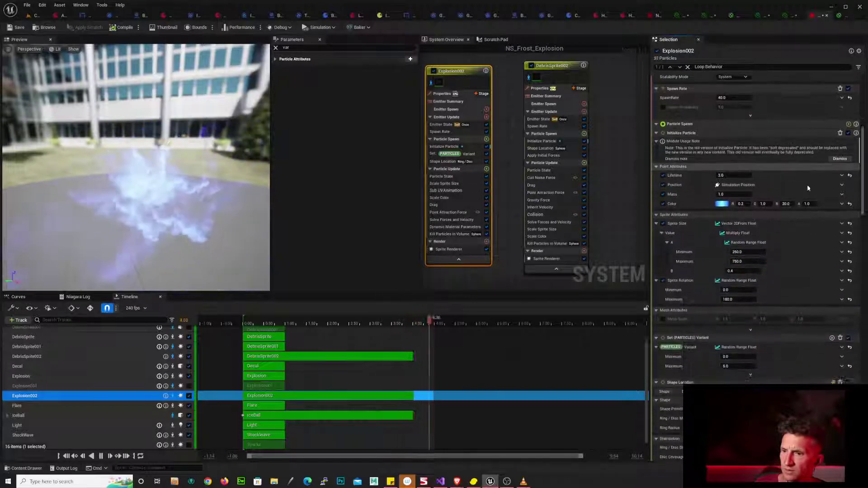
scroll(798, 242, down, 9)
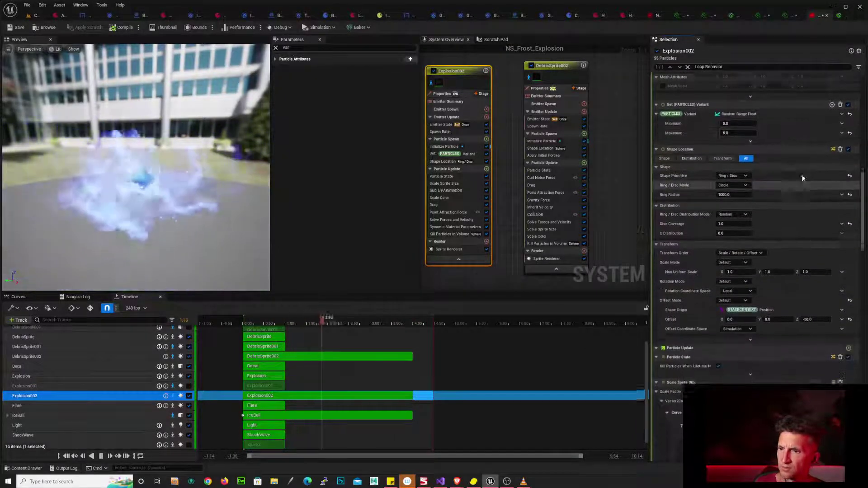
click(466, 110)
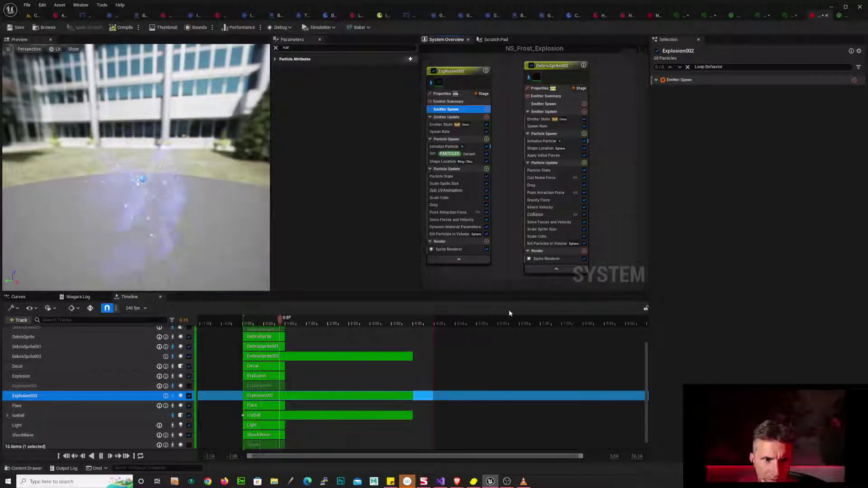
- Rename the Explosion002 emitter as CloudVacuum
right_drag(506, 227, 532, 227)
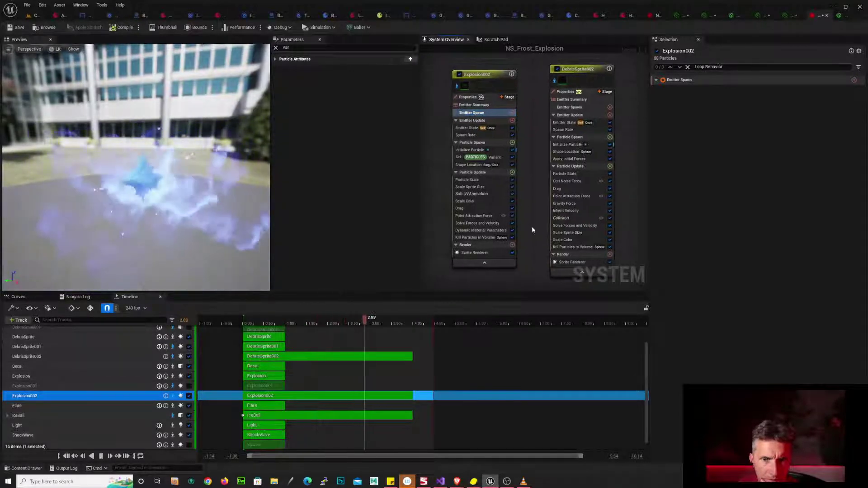
click(493, 75)
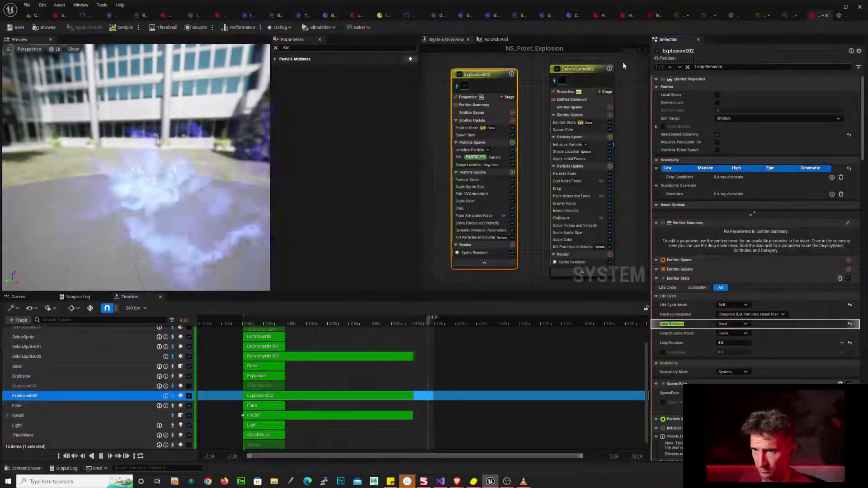
right_click(496, 73)
click(534, 107)
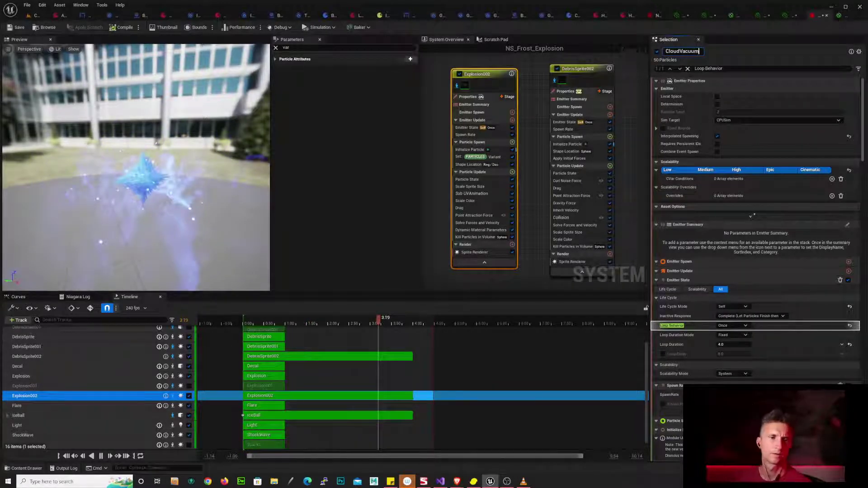
key(Return)
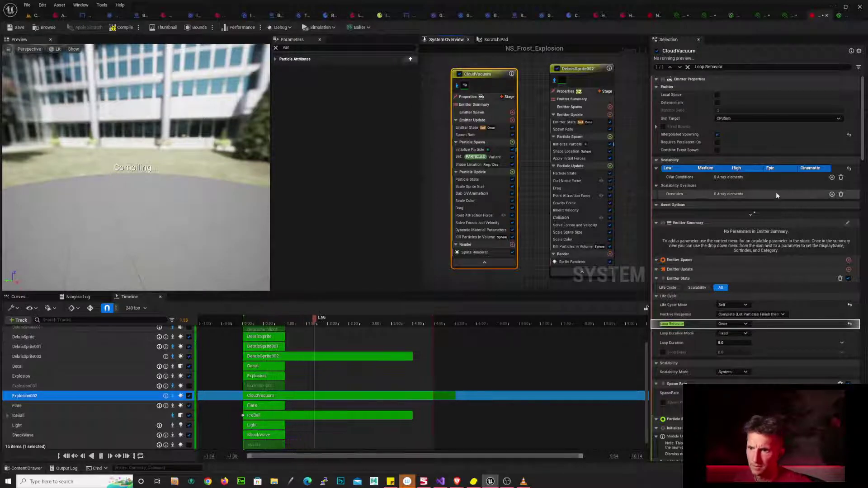
- Look through CloudVacuum's emitter and particle settings and search them for "start"
scroll(776, 192, down, 3)
scroll(778, 148, down, 5)
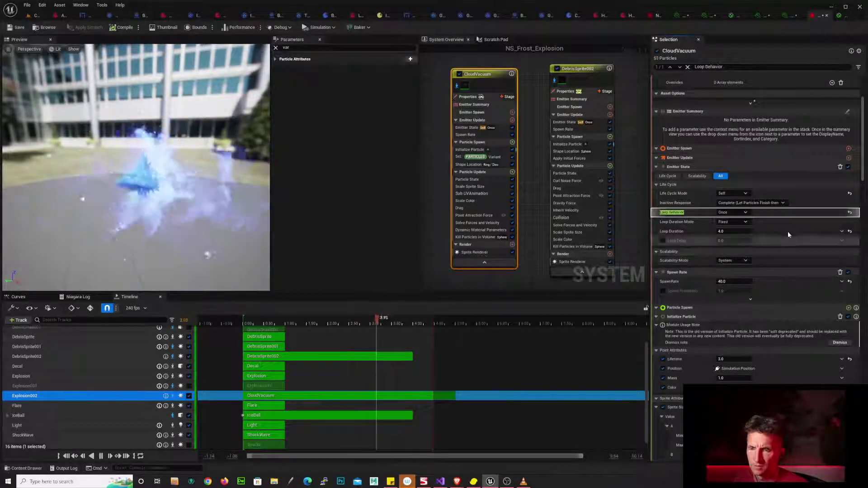
scroll(788, 232, down, 4)
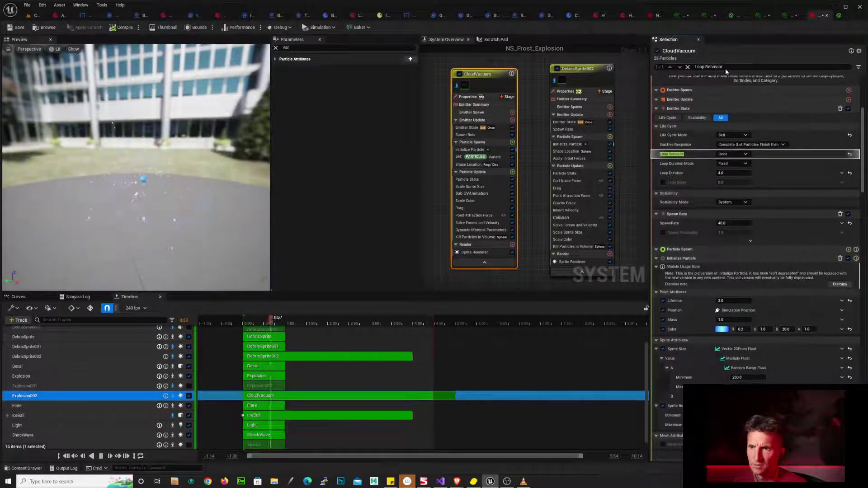
text(tart)
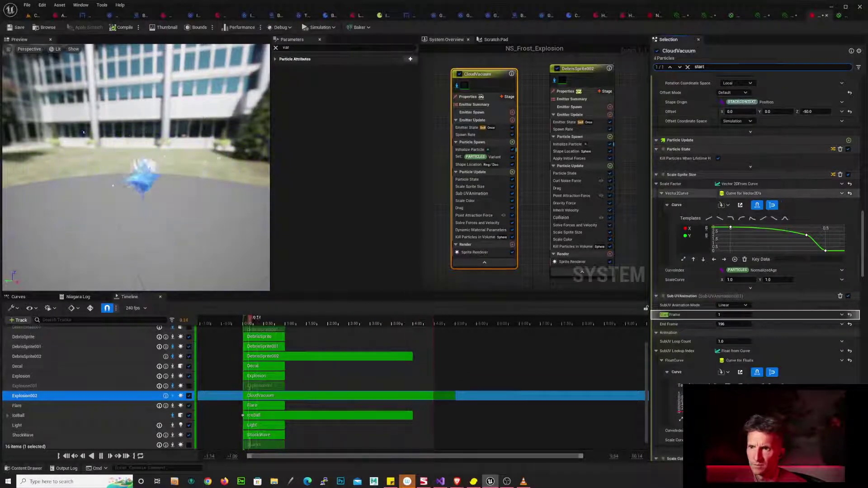
- Look through CloudVacuum's remaining modules, from Scale Sprite Size down to the Sprite Renderer's bindings and scalability settings
scroll(788, 165, down, 2)
scroll(793, 162, down, 2)
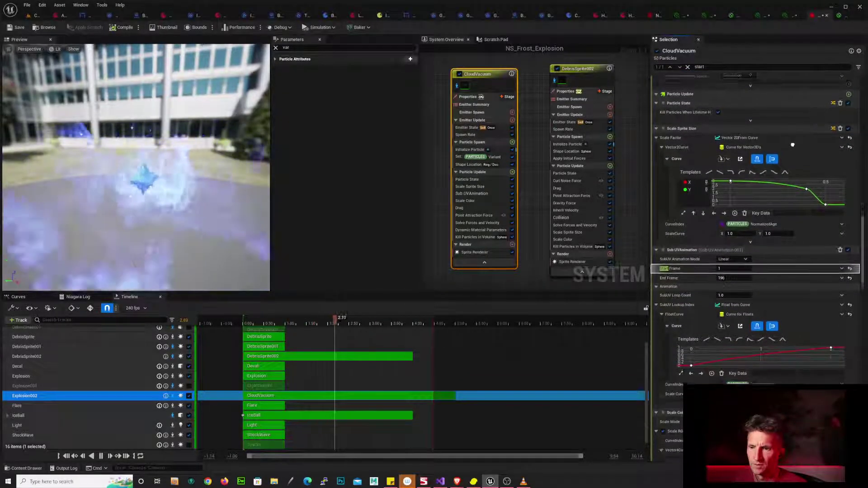
scroll(792, 129, down, 20)
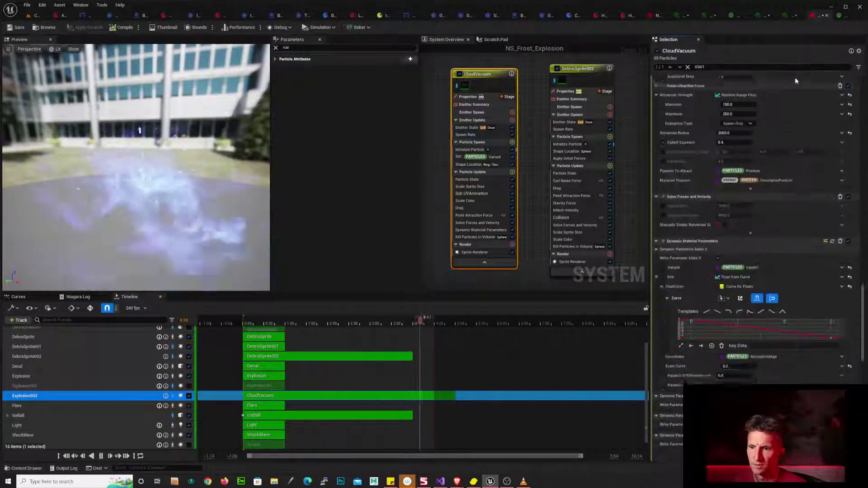
scroll(803, 162, down, 15)
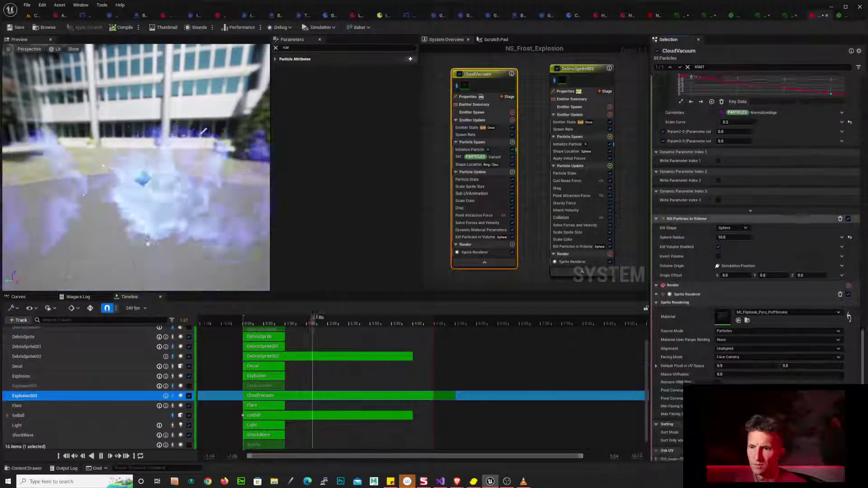
scroll(798, 110, down, 14)
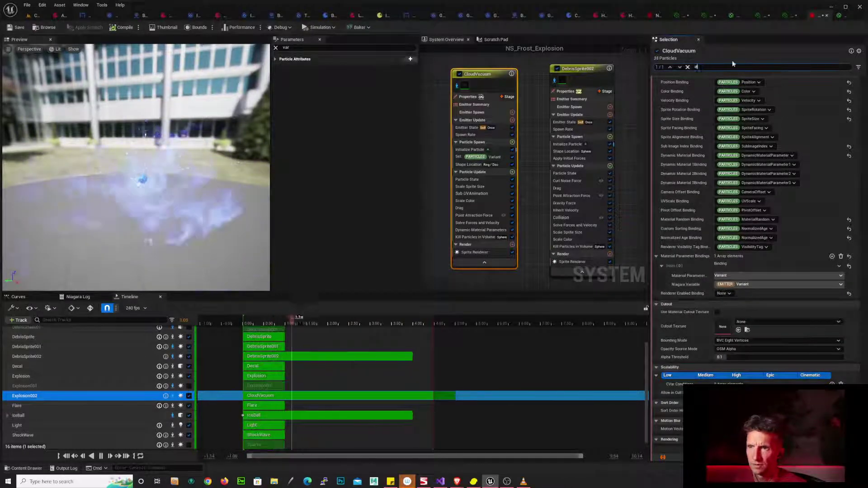
- Search CloudVacuum's settings for "delay" and check its Emitter State, Scale Sprite Size, Drag and Point Attraction Force modules
text(elay)
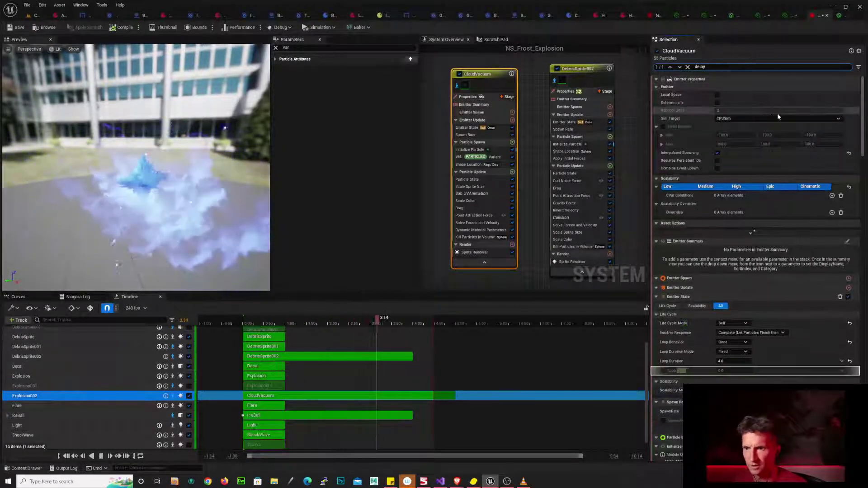
scroll(796, 132, down, 2)
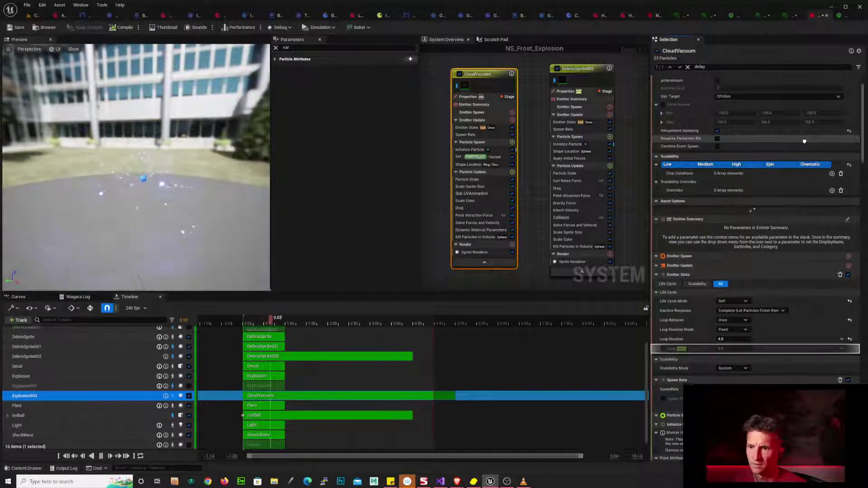
scroll(804, 142, down, 10)
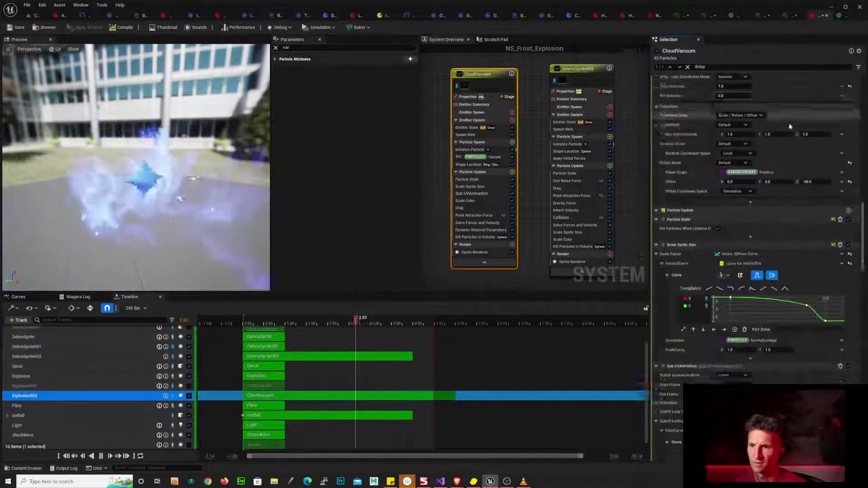
scroll(790, 126, down, 5)
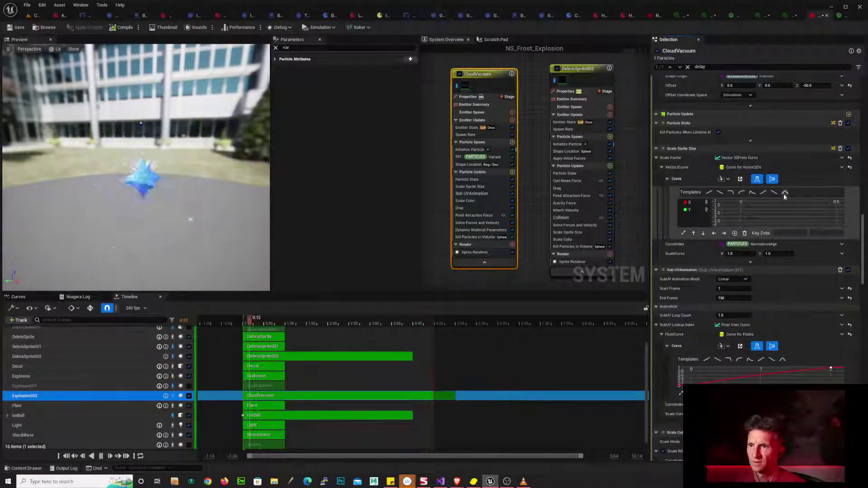
scroll(787, 190, down, 15)
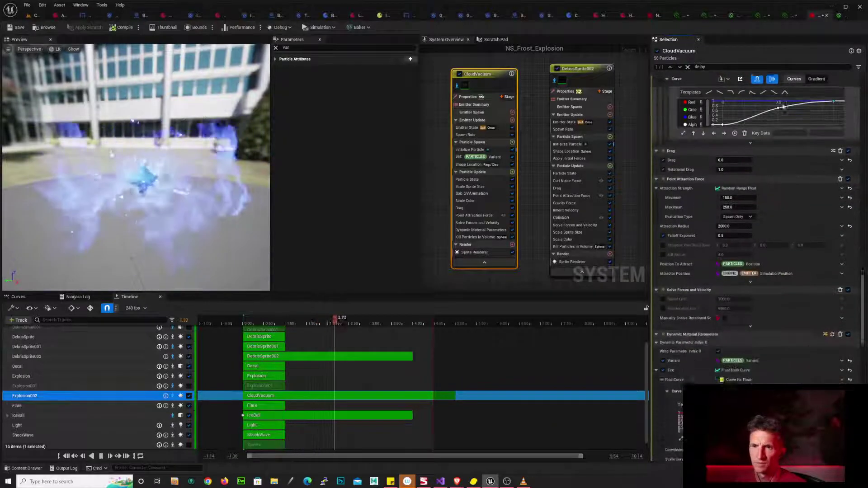
scroll(784, 107, down, 2)
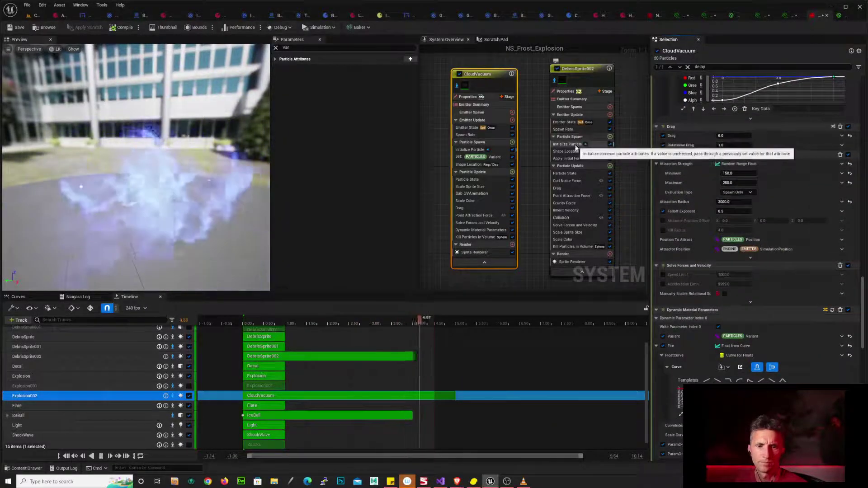
- Clear the settings search and review DebrisSprite002's Emitter State, Spawn Rate including its advanced options, and Initialize Particle
click(612, 70)
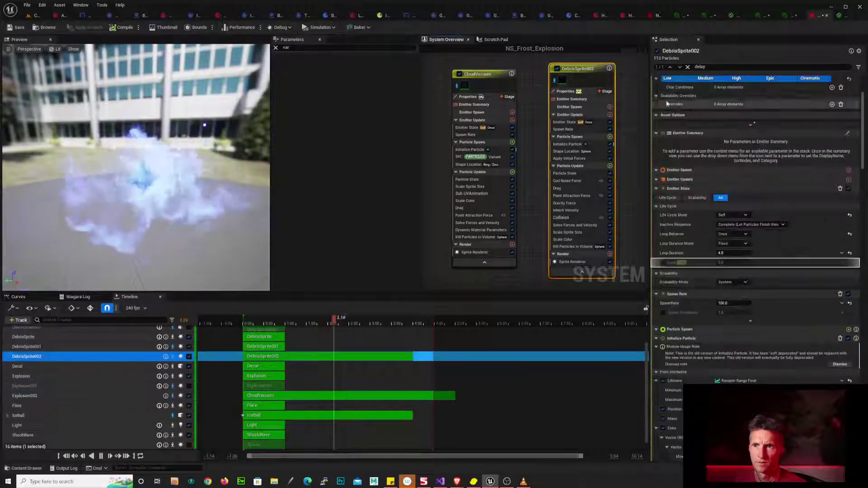
click(688, 67)
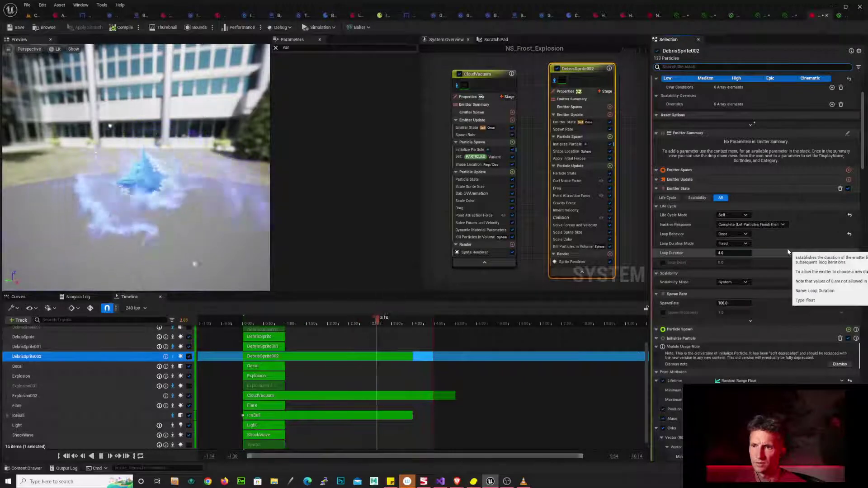
scroll(786, 231, down, 1)
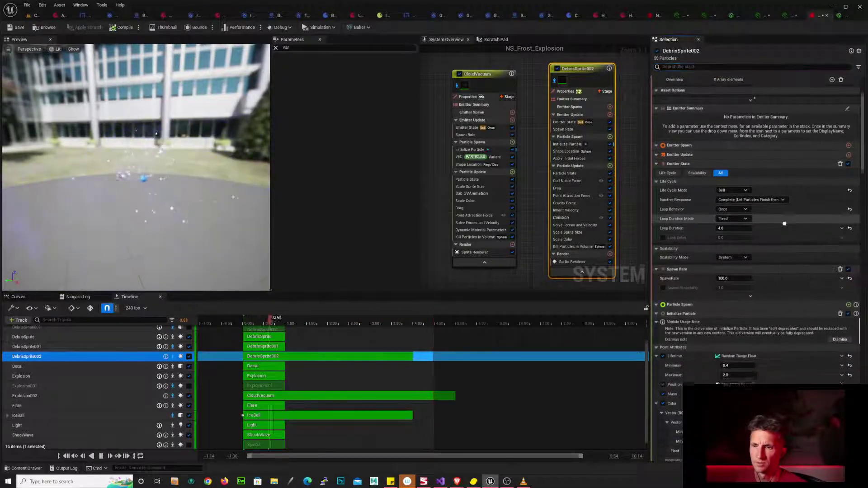
click(747, 217)
click(748, 218)
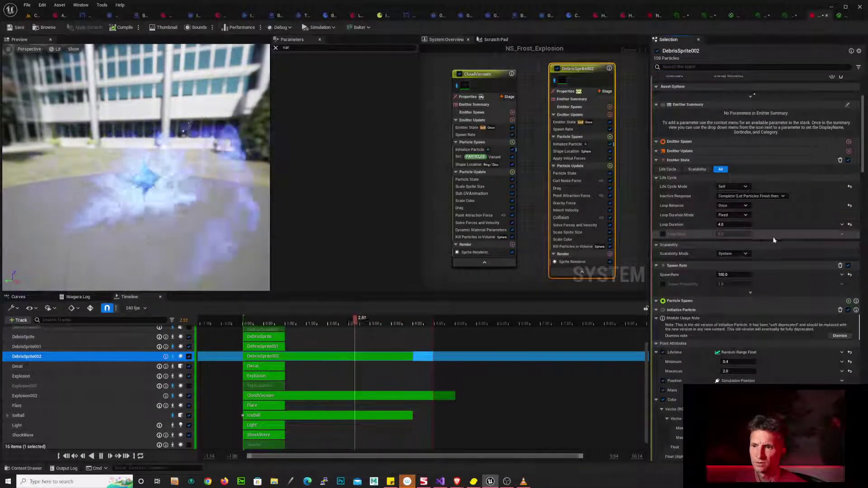
right_drag(773, 239, 775, 205)
scroll(776, 205, down, 3)
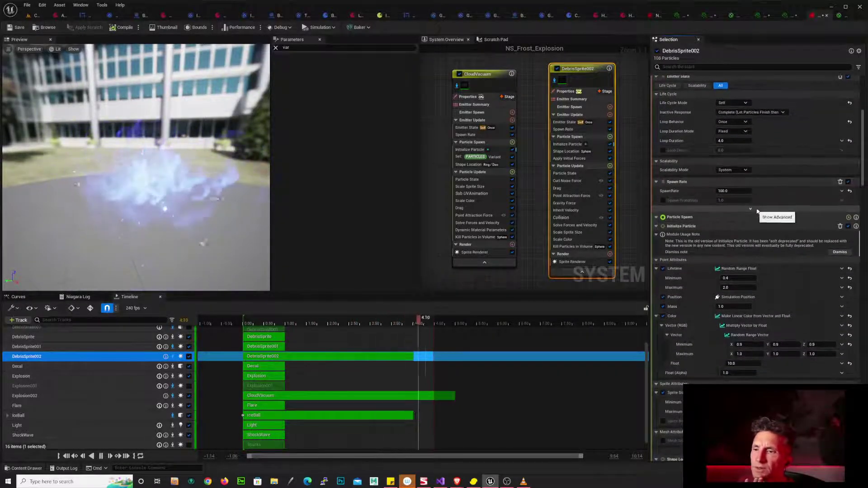
click(751, 208)
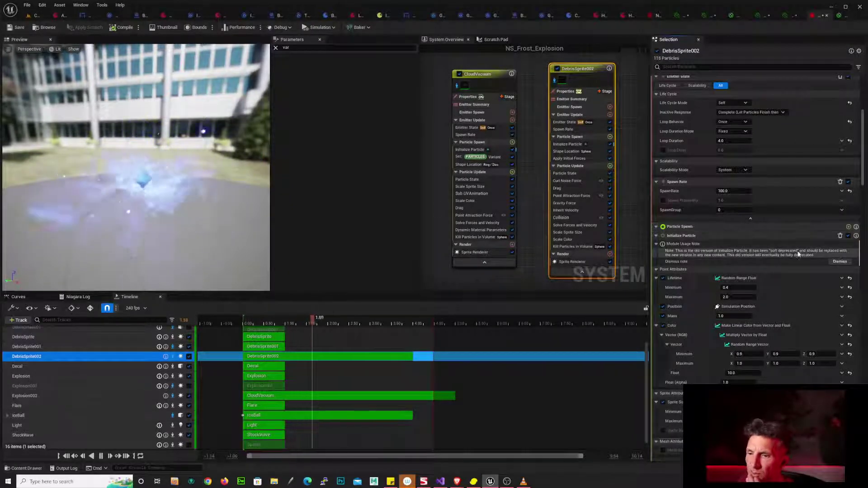
right_drag(797, 260, 804, 181)
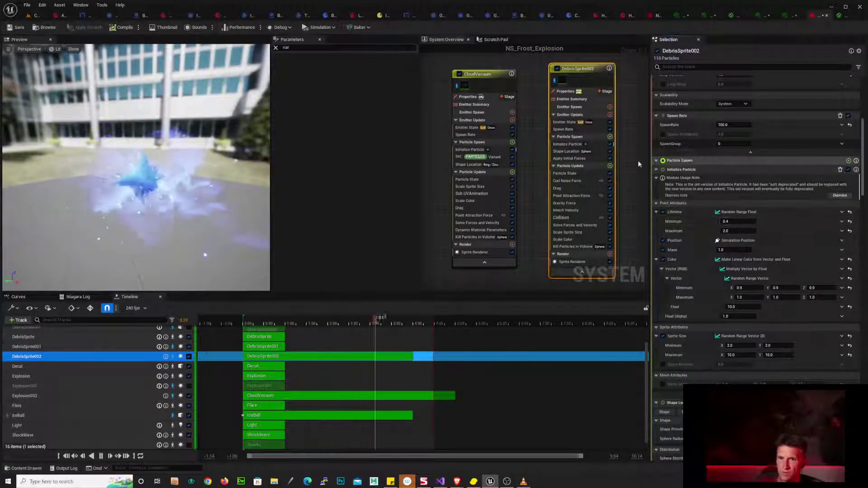
- Examine CloudVacuum's Initialize Particle, Spawn Rate and Emitter State settings one after another
click(484, 151)
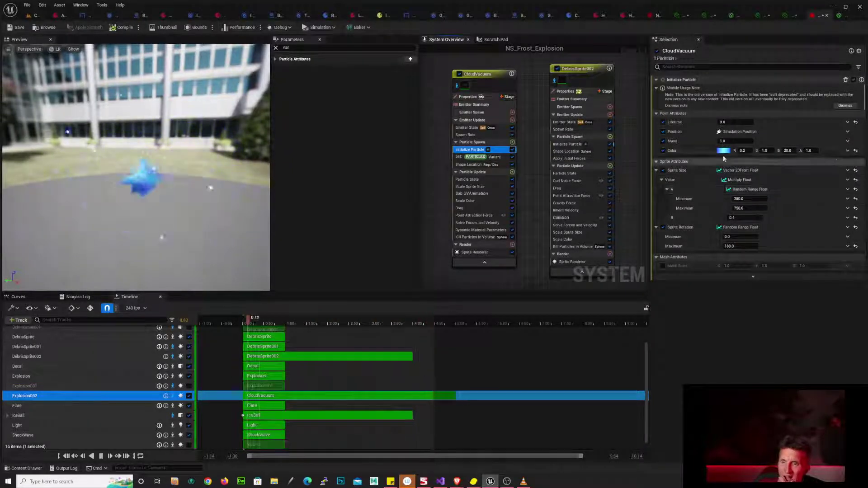
click(472, 134)
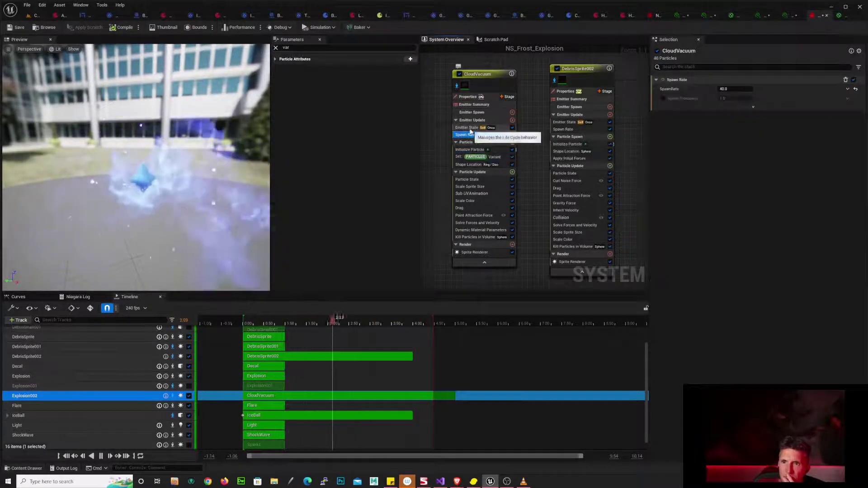
click(470, 129)
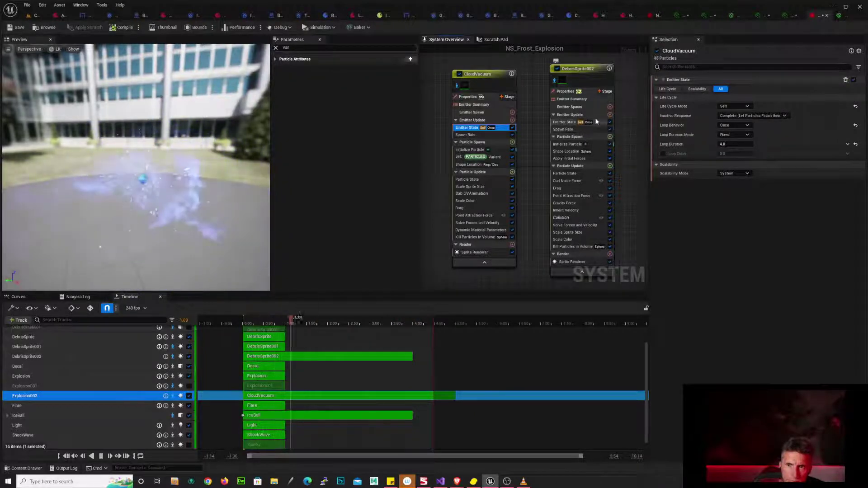
- Search the modules available for DebrisSprite002's Emitter Spawn stage for "spaw", adding none of them
click(590, 107)
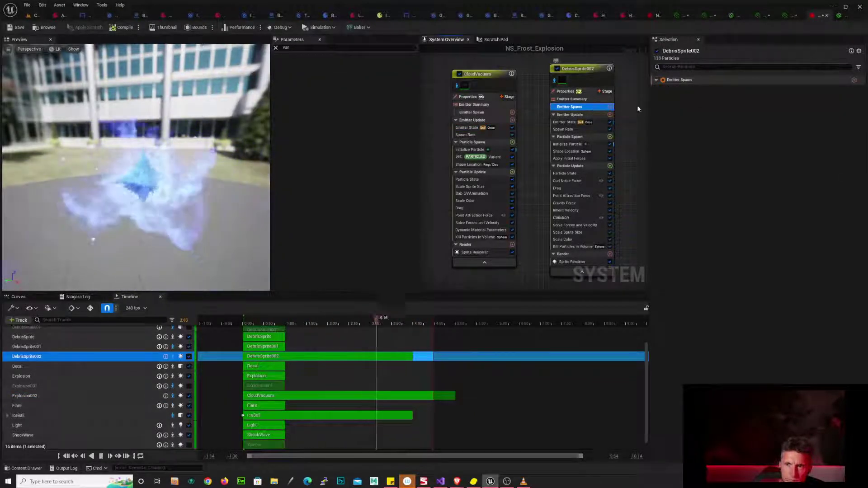
click(610, 107)
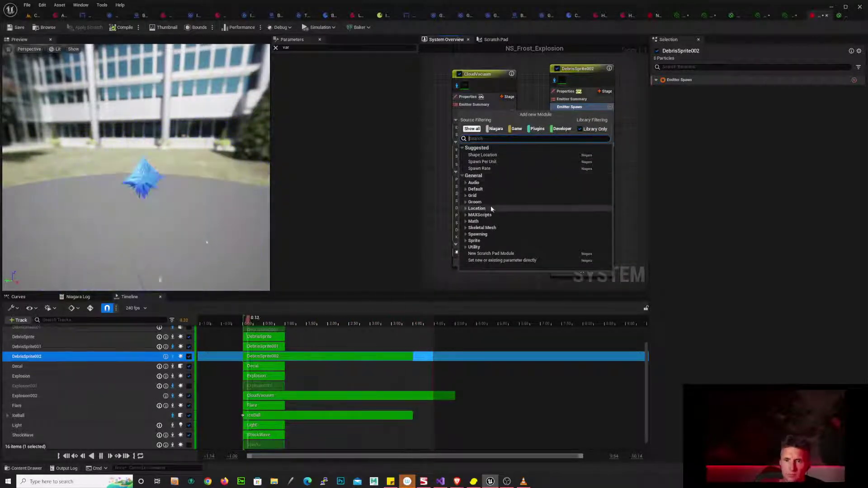
text(s)
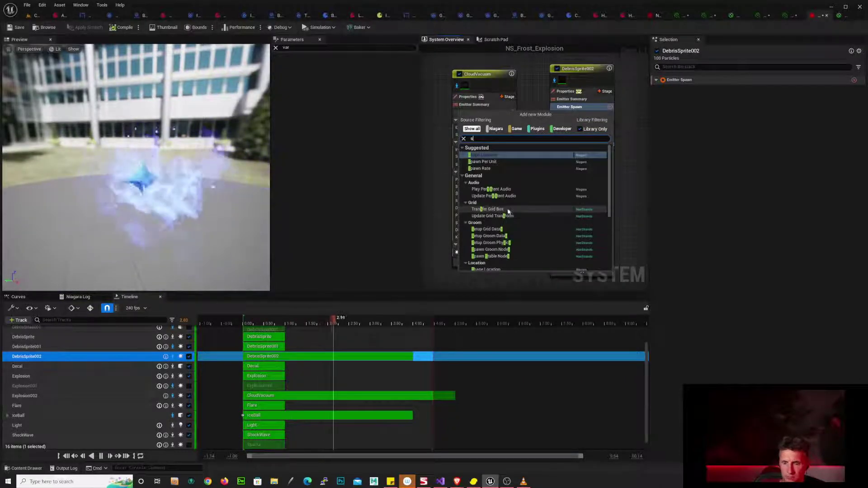
text(paw)
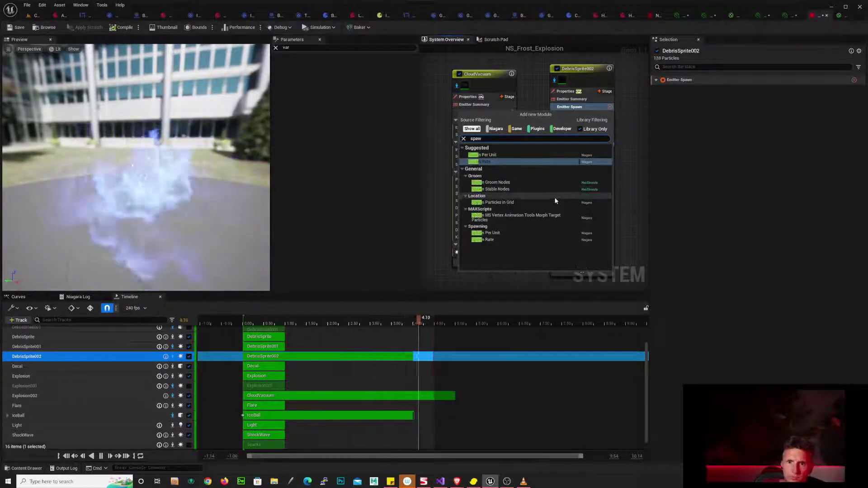
click(704, 143)
- Check DebrisSprite002's Emitter Update stage with only the Life Cycle settings shown, and its emitter properties including Interpolated Spawning
click(597, 116)
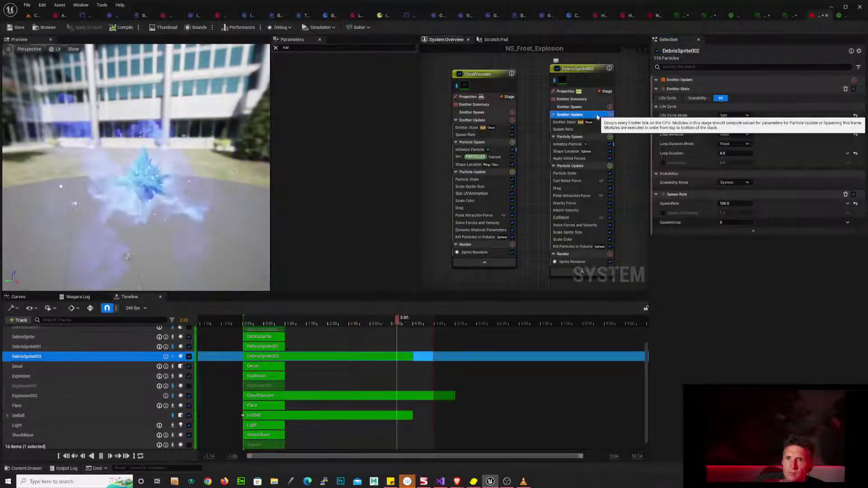
click(668, 98)
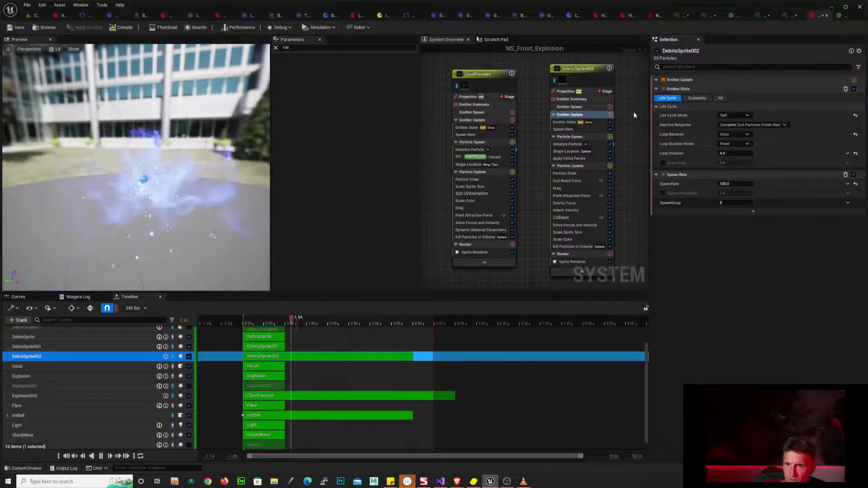
click(615, 144)
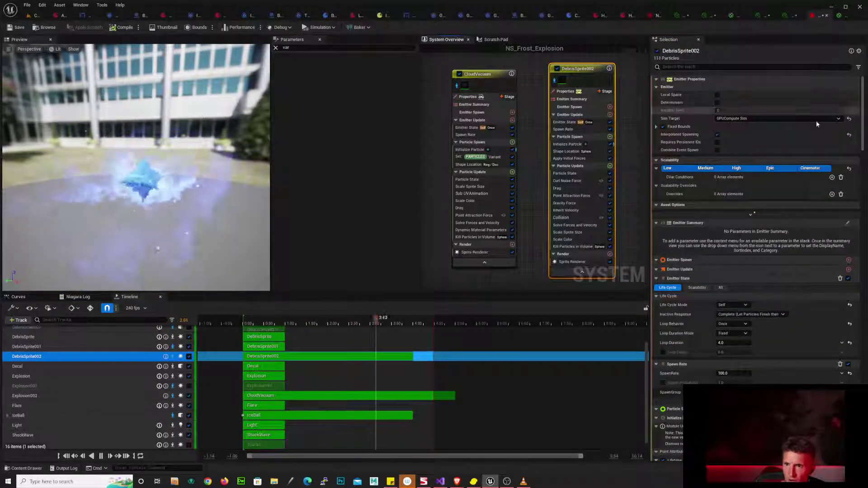
click(717, 134)
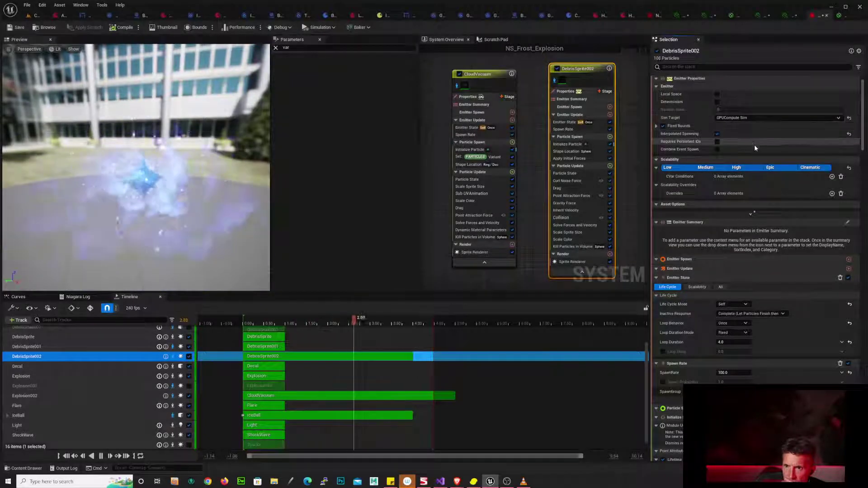
- Dismiss the Module Usage Note on DebrisSprite002's Initialize Particle module
scroll(760, 188, down, 3)
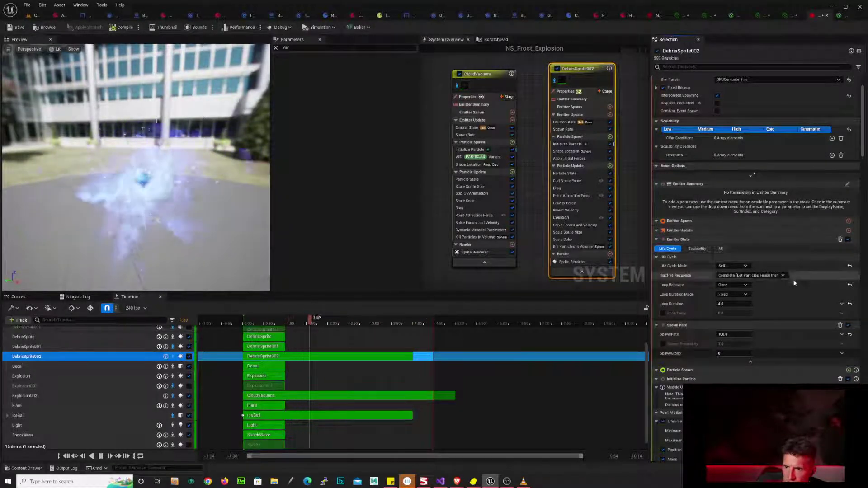
scroll(796, 251, down, 2)
scroll(795, 251, down, 6)
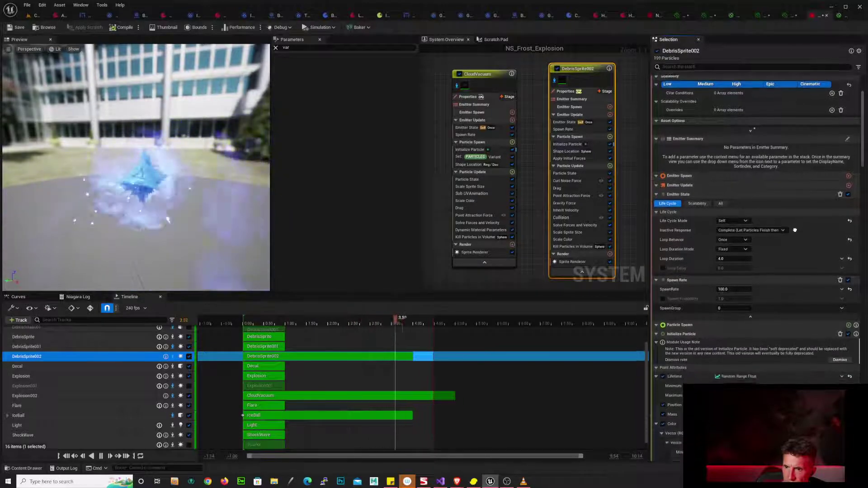
scroll(795, 248, down, 3)
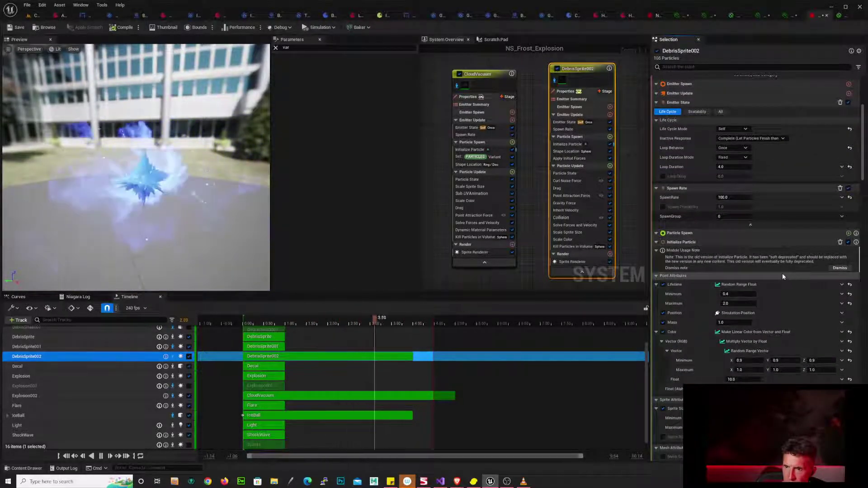
click(839, 268)
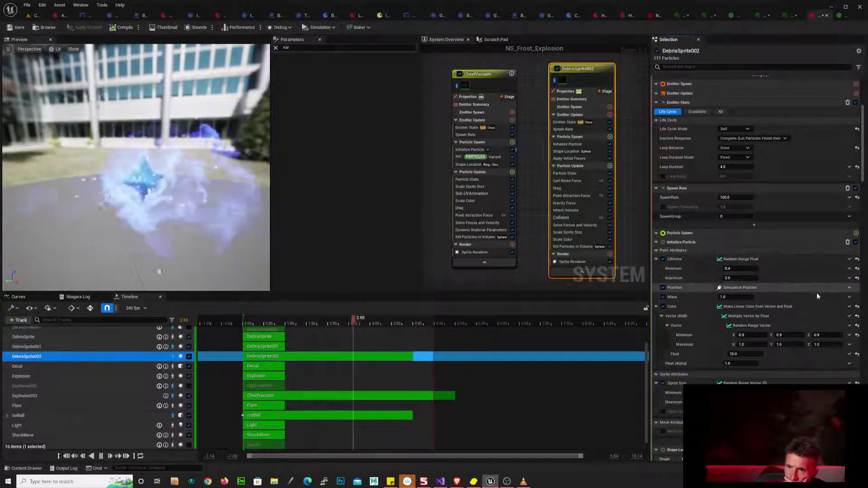
- Search the modules available for DebrisSprite002's Particle Spawn stage for "start" and "del", adding none of them
scroll(818, 319, down, 2)
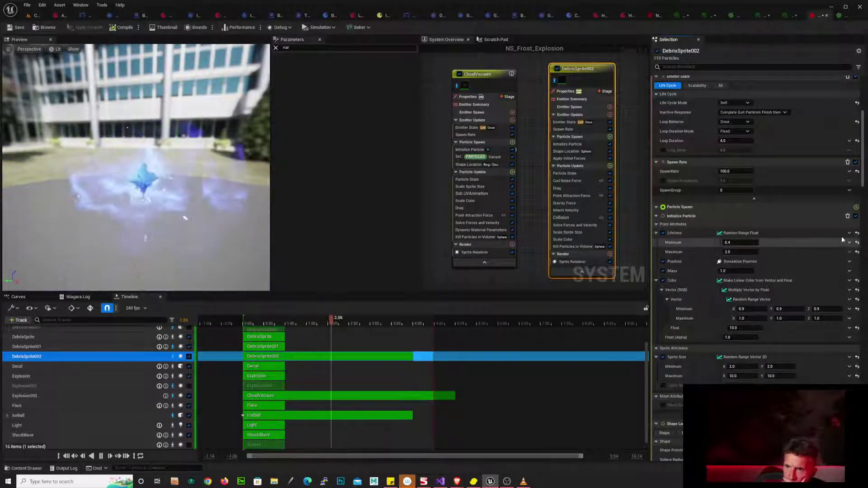
click(856, 207)
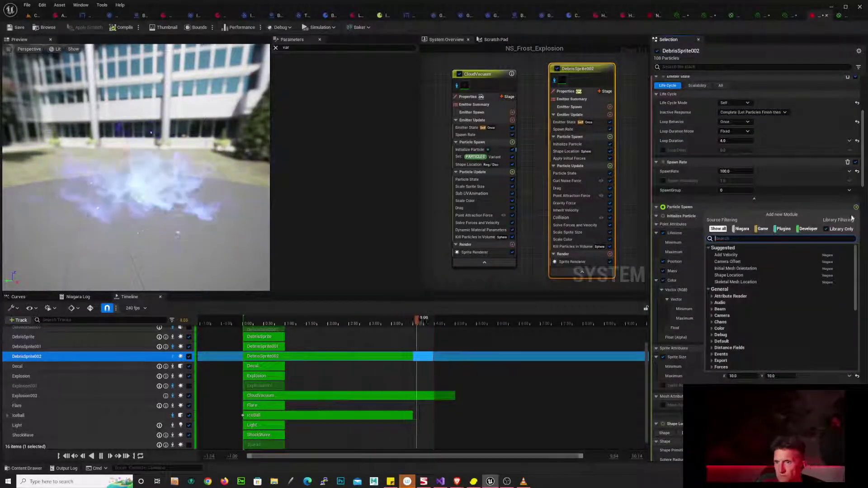
text(start)
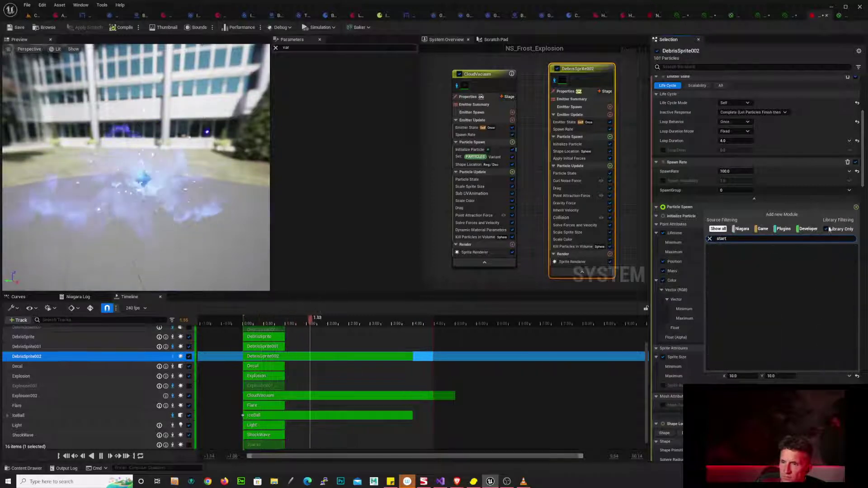
double_click(776, 237)
text(del)
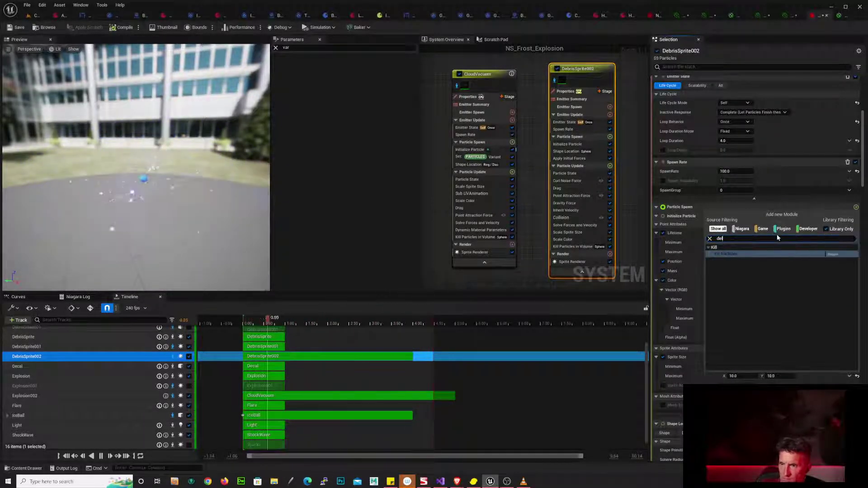
key(Escape)
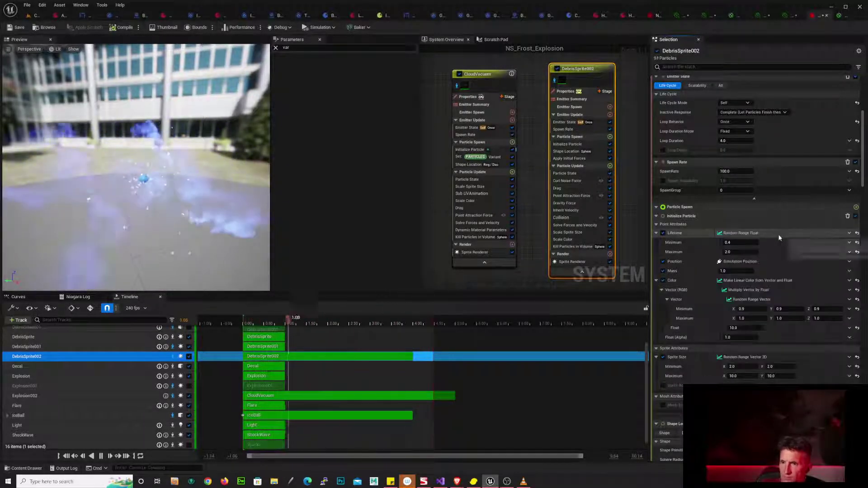
scroll(768, 219, up, 1)
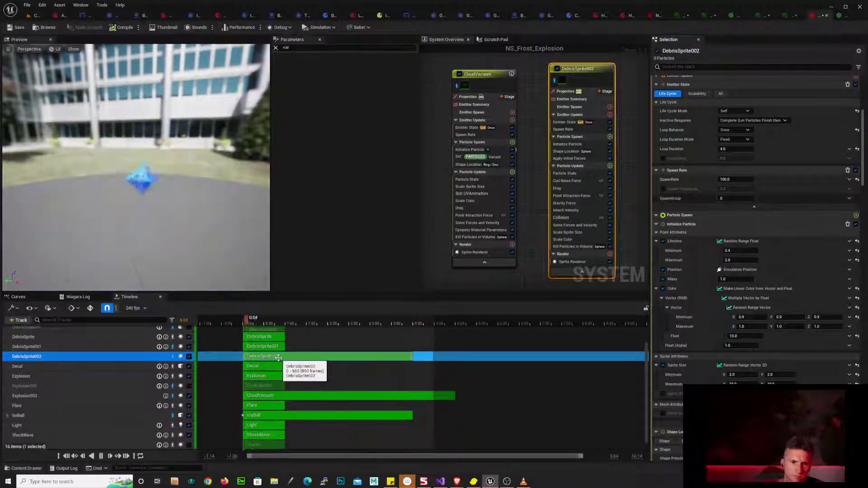
- Try to shift DebrisSprite002's section along the timeline, and undo the recent changes back past the CloudVacuum rename
click(628, 86)
click(584, 99)
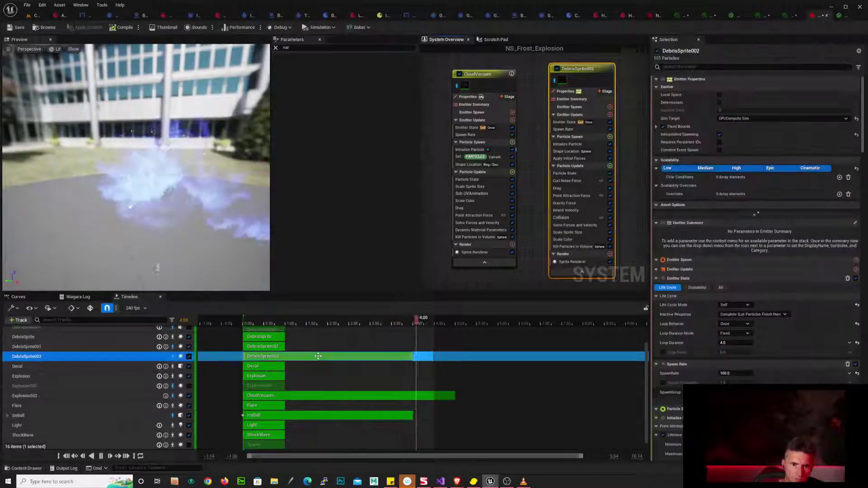
drag(318, 359, 312, 360)
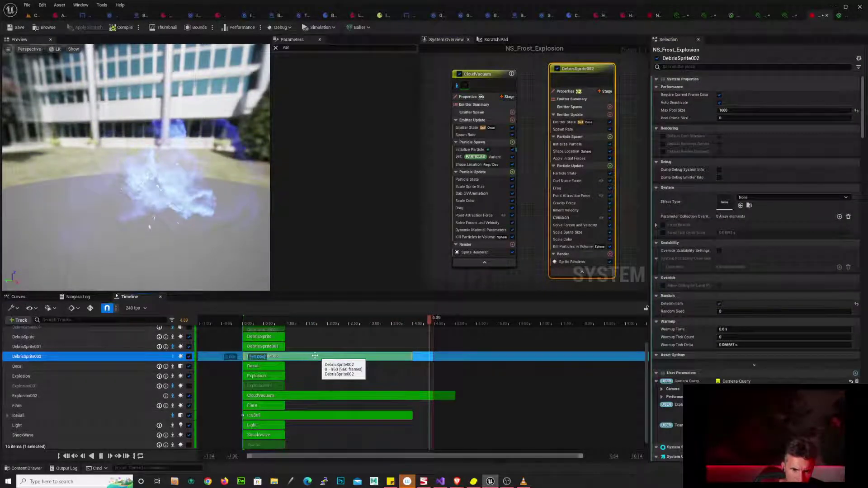
key(ctrl+z)
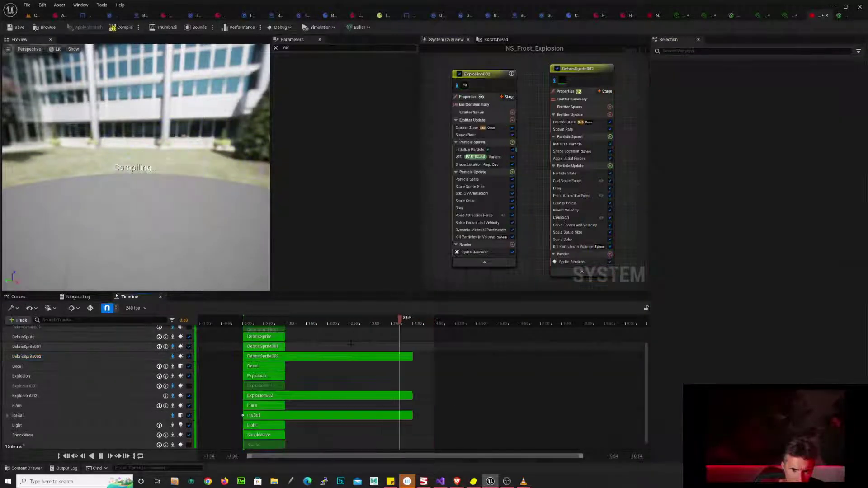
- Check the NS_Frost_Explosion system properties, including Warmup and the user parameters, with DebrisSprite002's timeline section selected
click(305, 358)
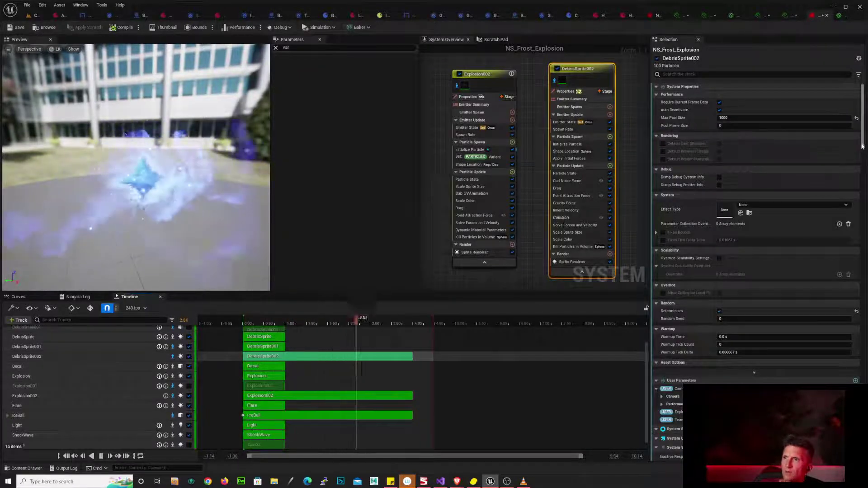
scroll(686, 344, down, 3)
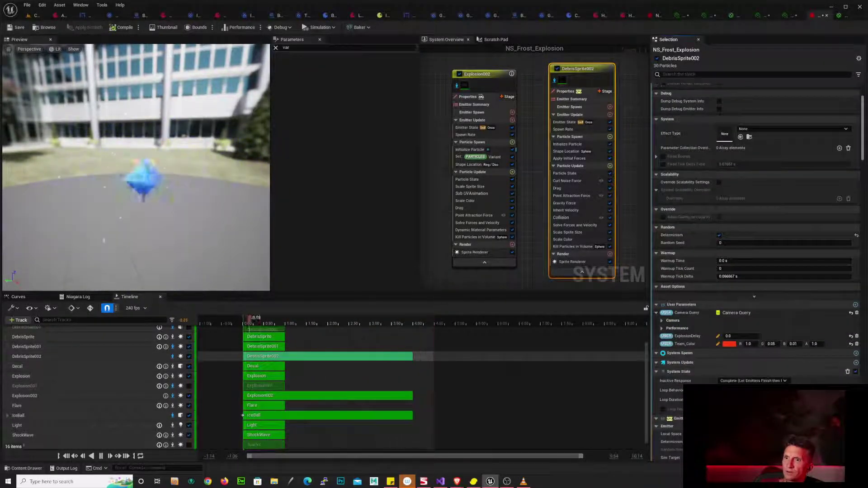
scroll(755, 271, up, 3)
- Browse the Default, Spawning and Sprite module categories for DebrisSprite002's Emitter Spawn stage without adding a module
drag(627, 79, 629, 78)
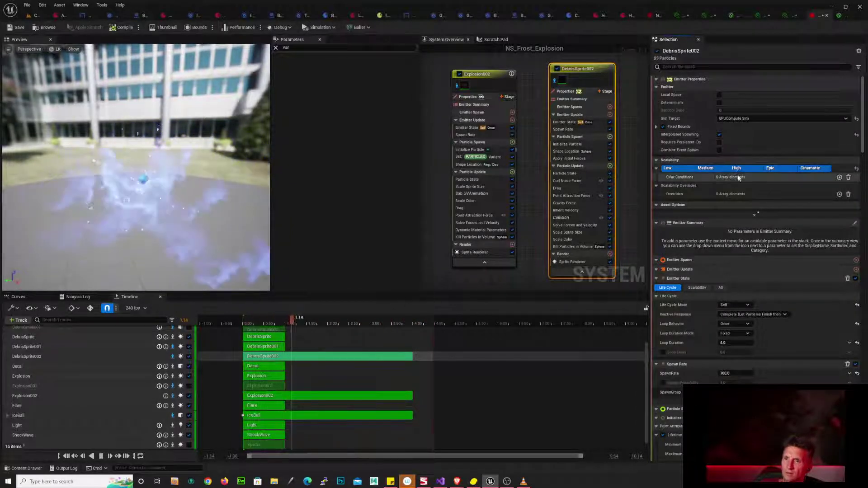
scroll(734, 210, down, 4)
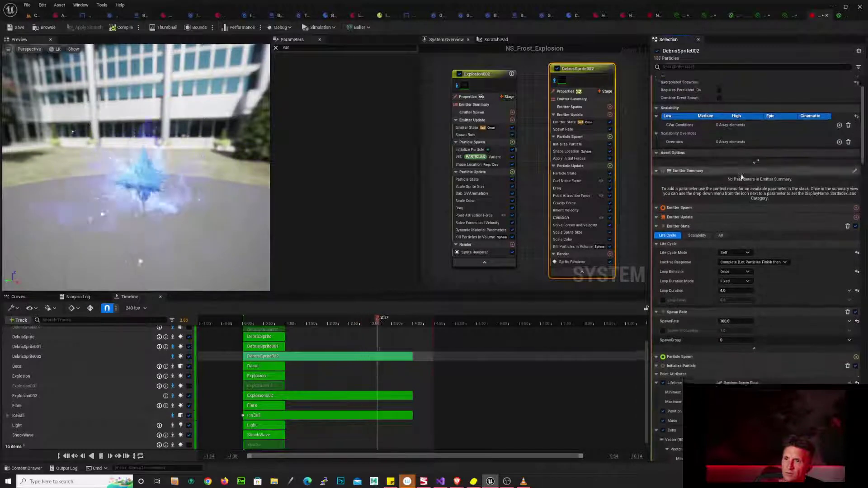
click(857, 199)
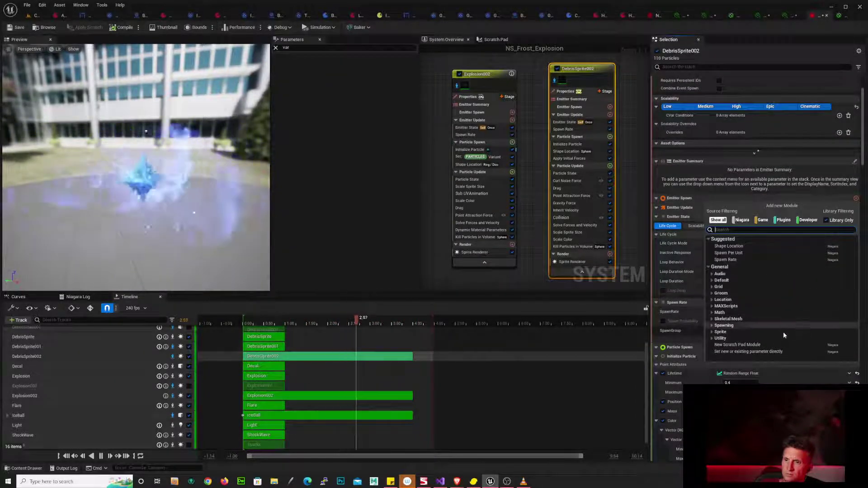
click(759, 280)
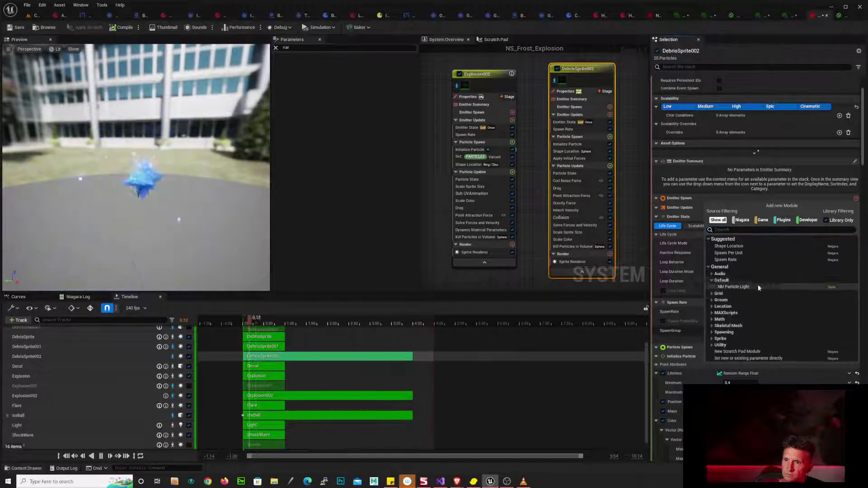
click(760, 333)
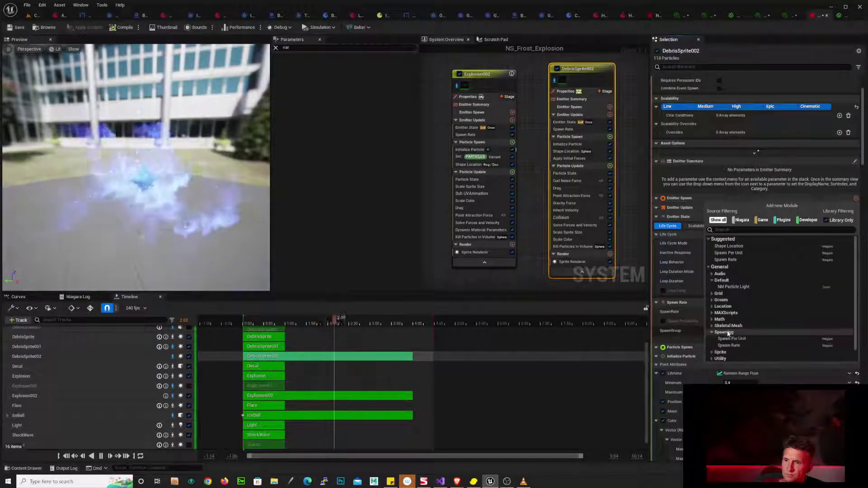
click(712, 358)
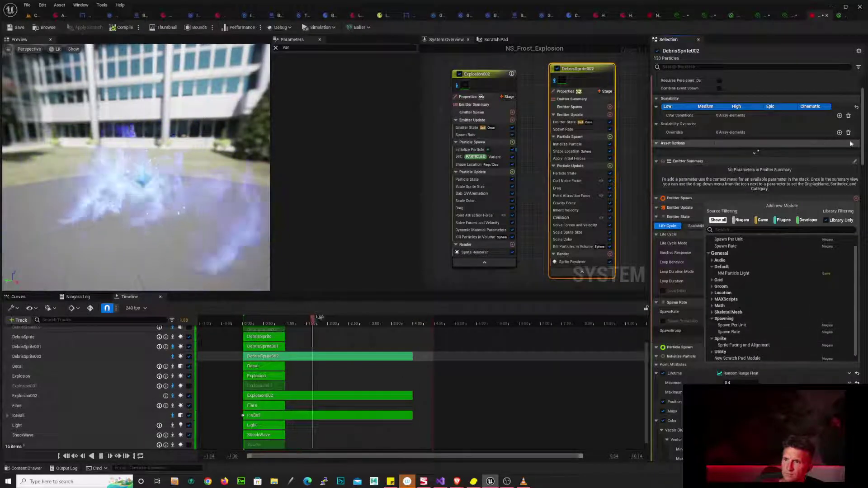
click(865, 144)
drag(865, 144, 866, 154)
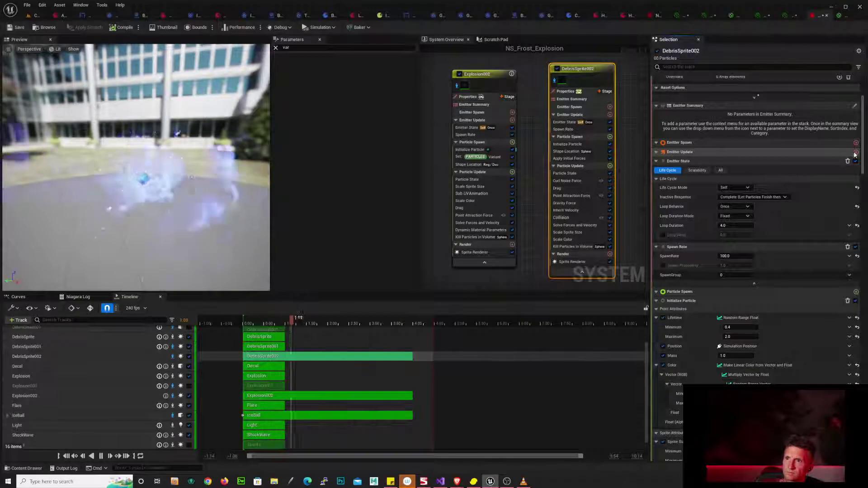
- Try an additional Emitter State module in DebrisSprite002's Emitter Update stage and remove it again
click(855, 153)
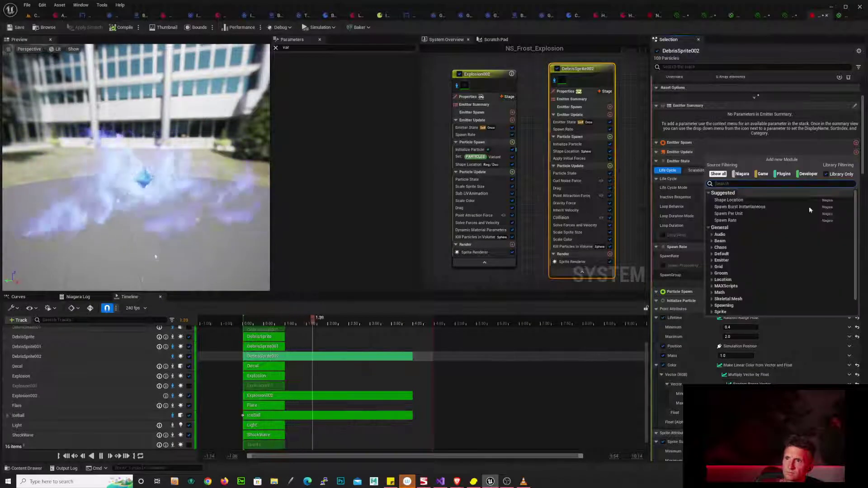
click(717, 262)
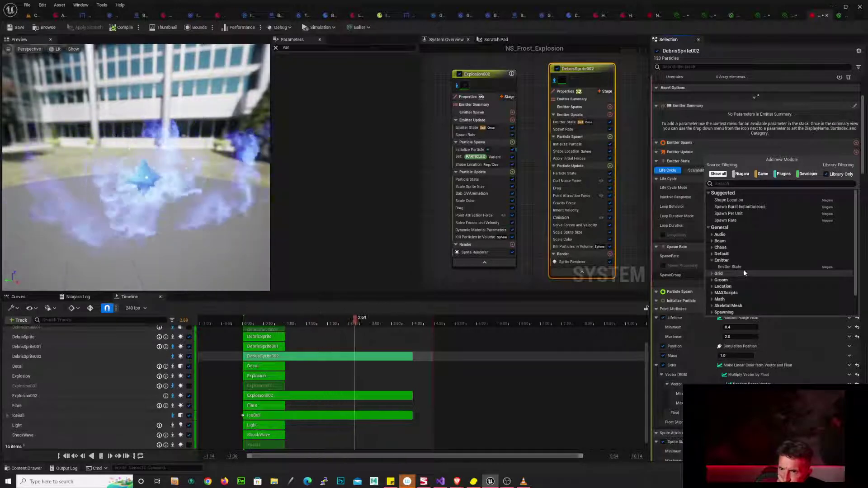
click(746, 266)
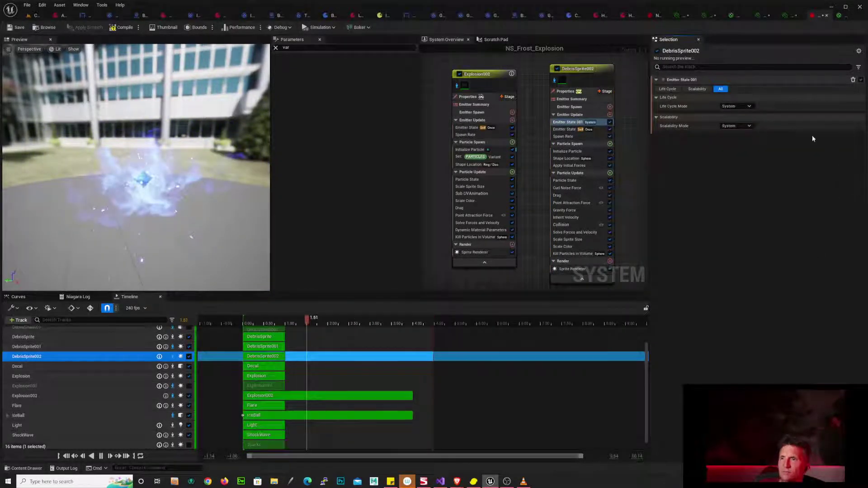
click(853, 80)
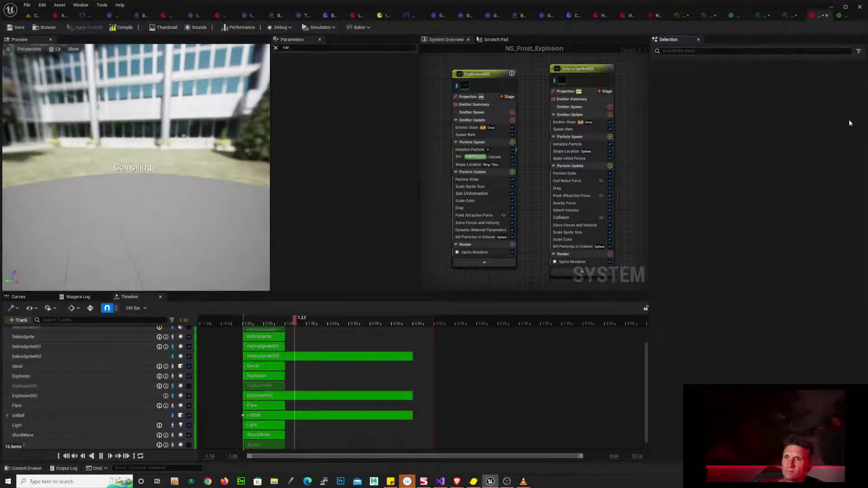
- Examine DebrisSprite002's whole module stack, from the emitter properties through Shape Location and forces to the Sprite Renderer bindings
click(599, 80)
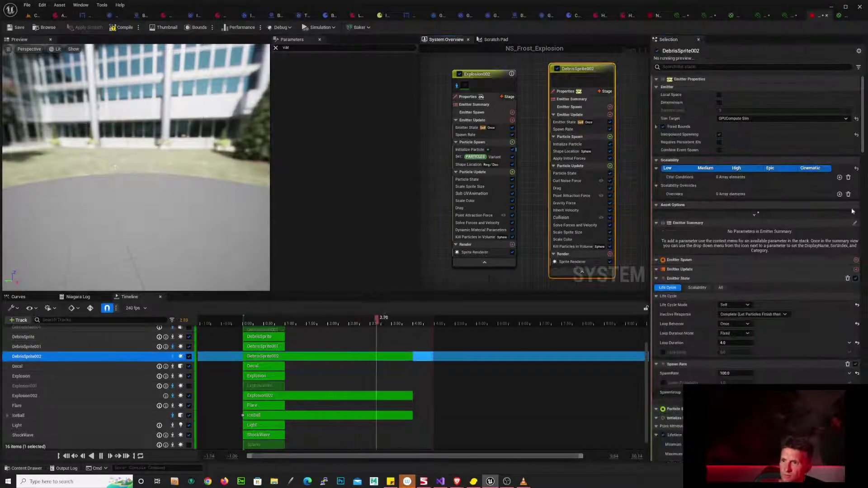
scroll(804, 214, down, 2)
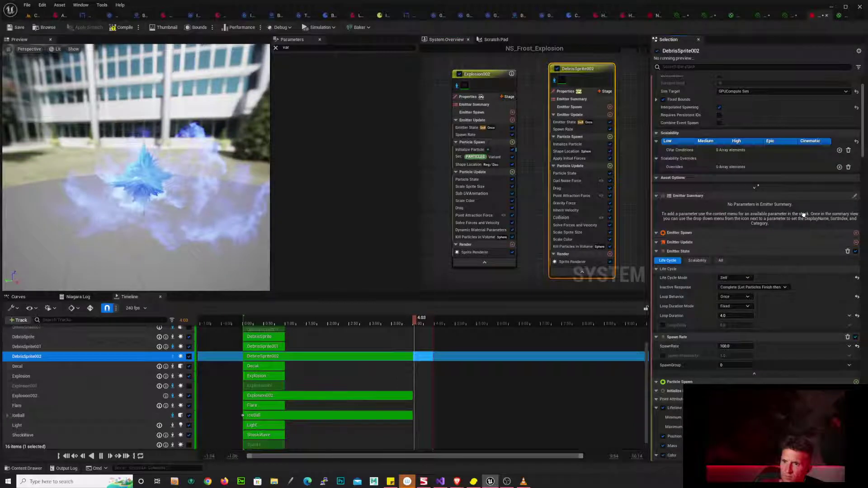
scroll(804, 214, down, 8)
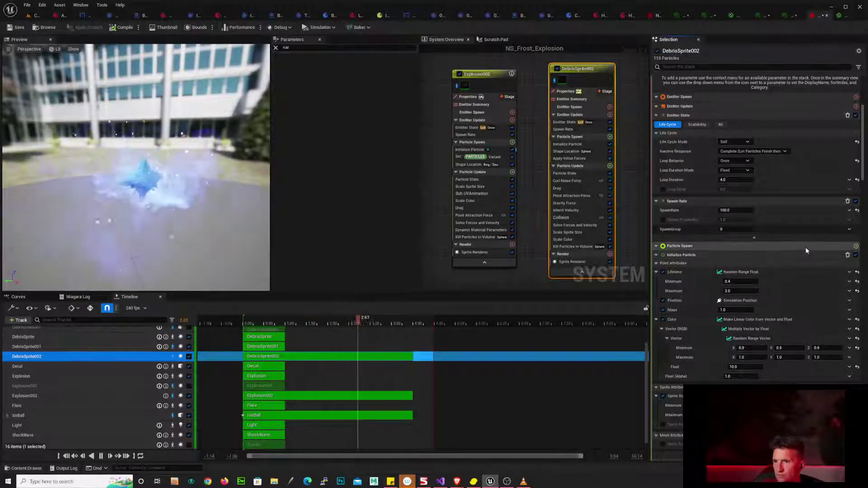
scroll(800, 227, down, 3)
scroll(798, 221, down, 7)
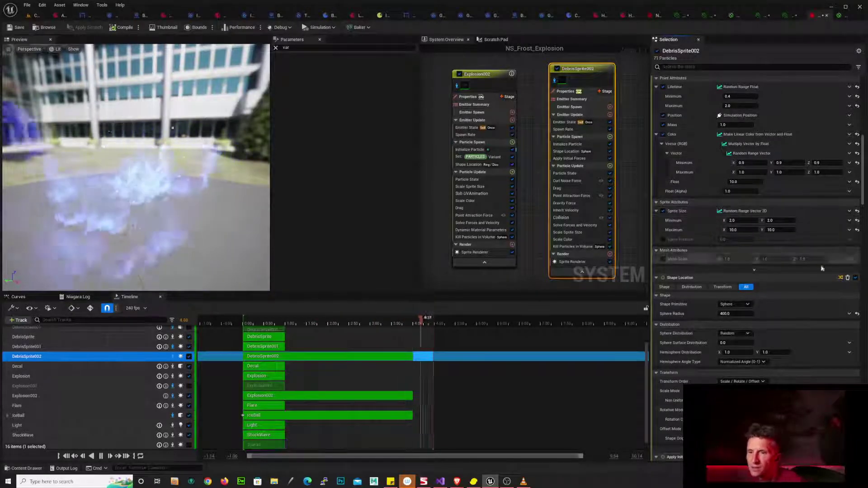
scroll(805, 278, down, 8)
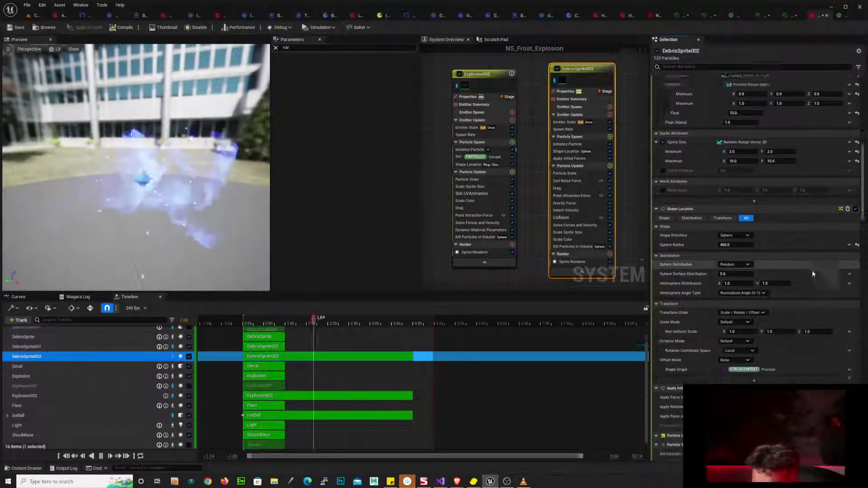
scroll(813, 279, down, 9)
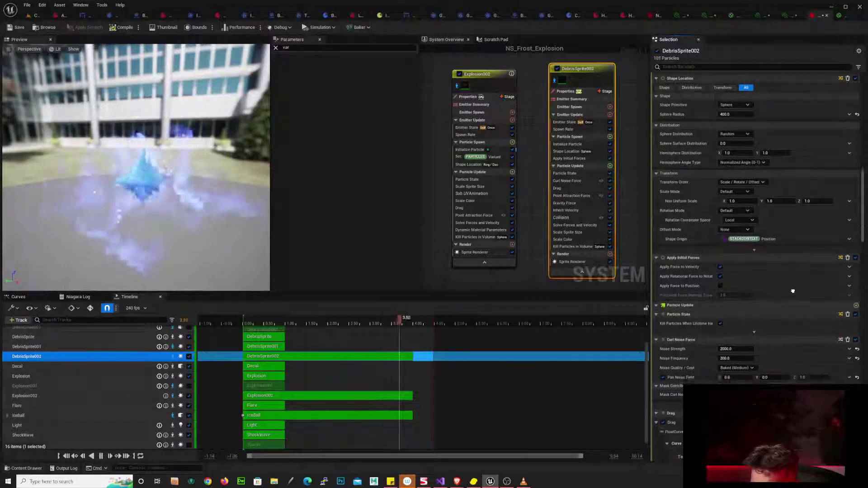
scroll(837, 166, down, 20)
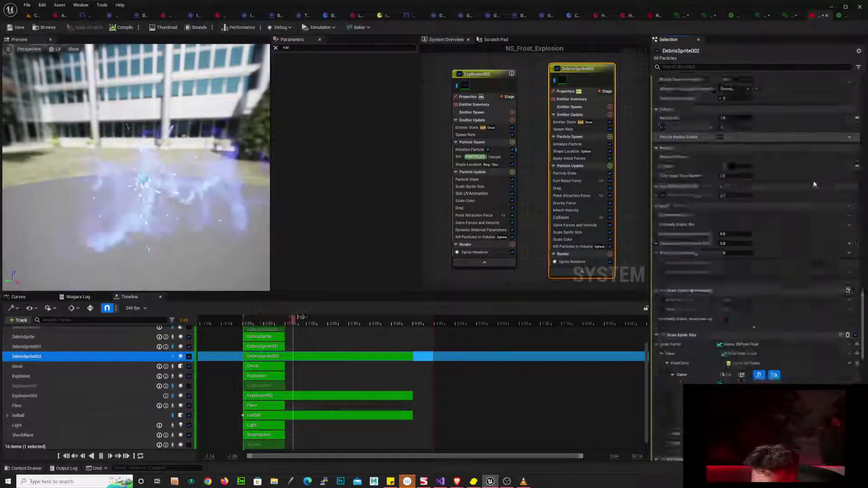
scroll(789, 287, down, 6)
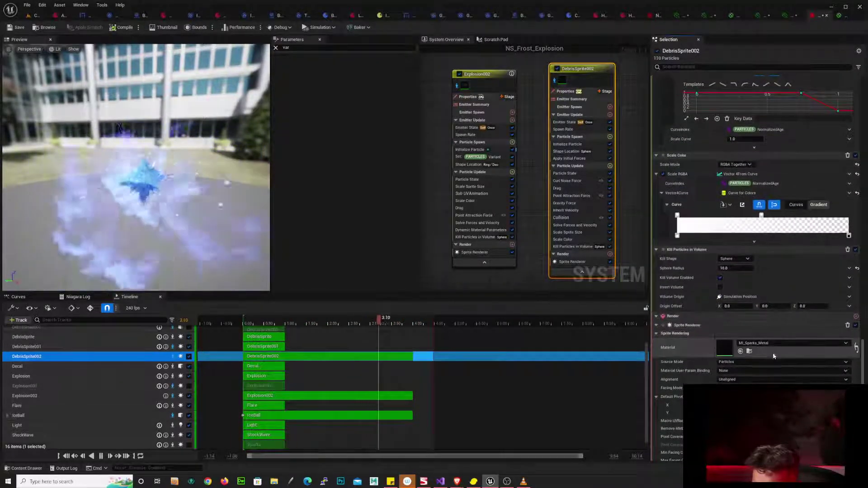
scroll(774, 325, down, 3)
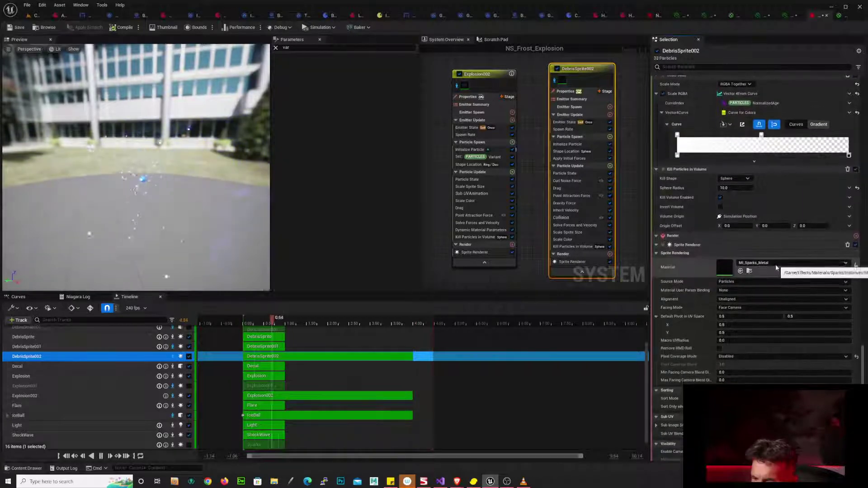
scroll(782, 262, down, 13)
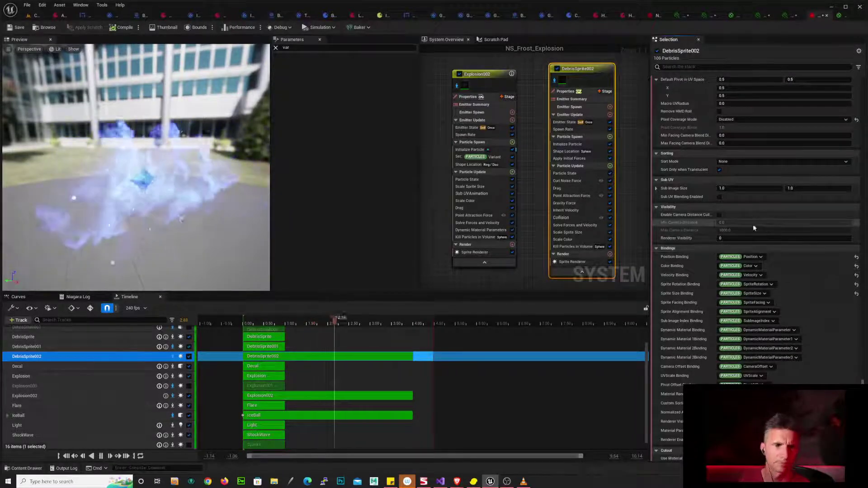
- View the explosion preview from another angle and switch to the browser with Vimeo's Frost Grenade VFX reference video
drag(244, 177, 172, 155)
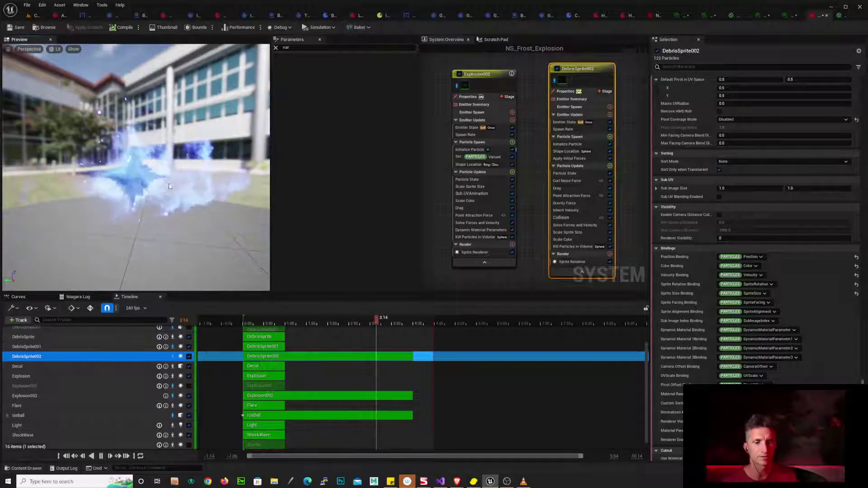
key(alt+Tab)
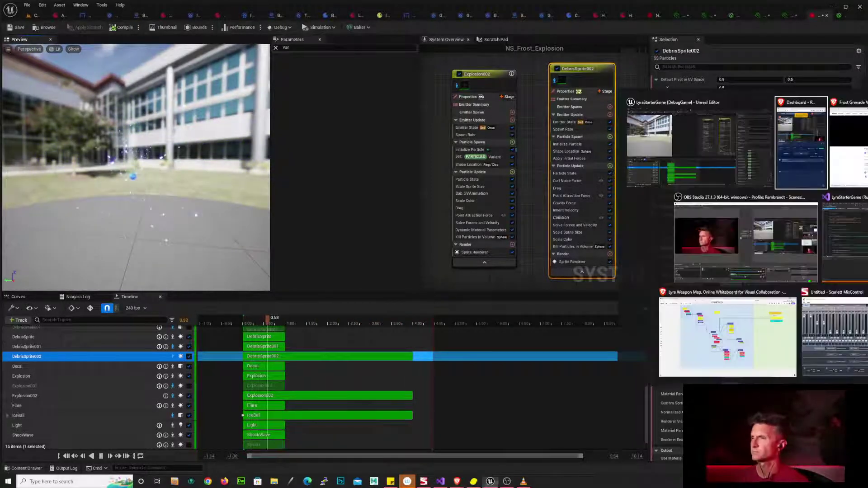
key(alt+Tab)
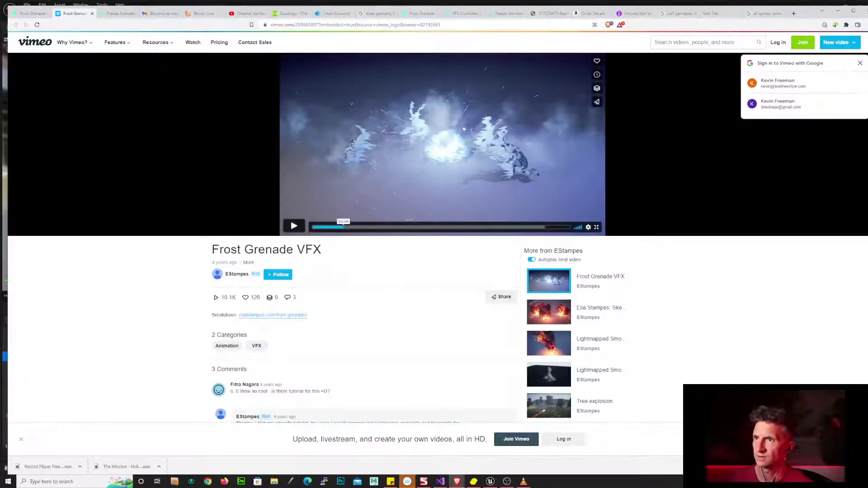
- Search the web for "niagara delay particle start" and open the YouTube video "Niagara: Delay Emitter via Timeline"
click(765, 13)
click(563, 24)
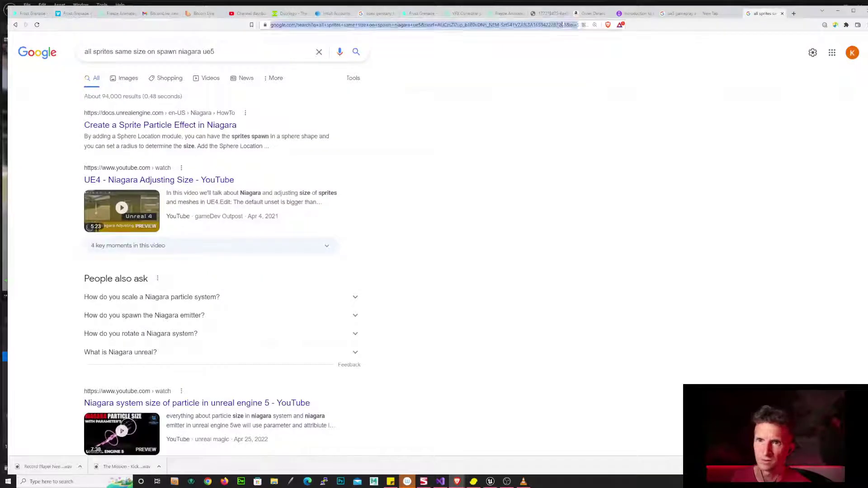
text(niagar)
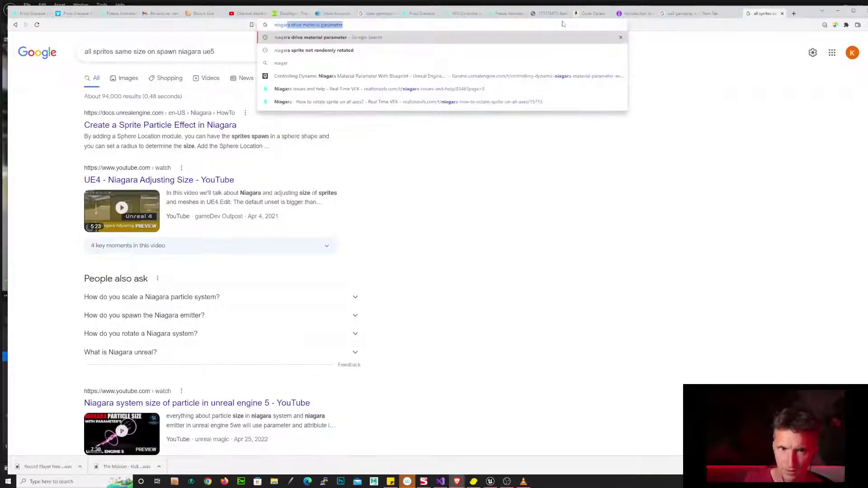
text(a delay parti)
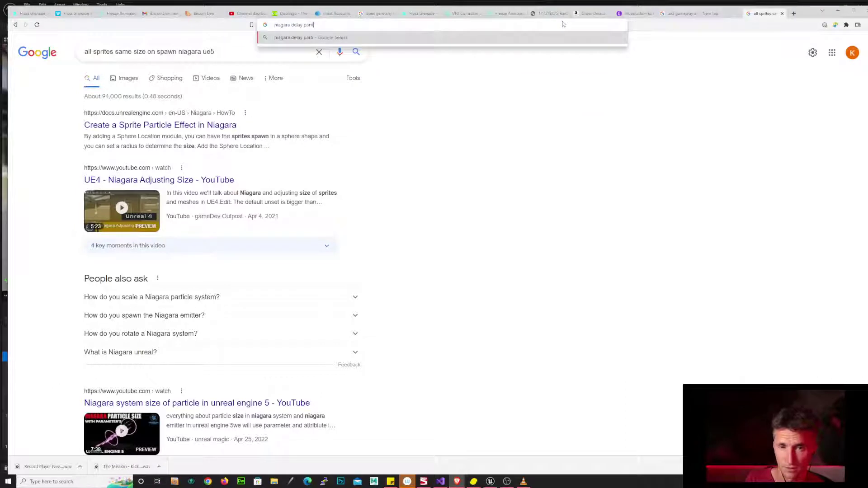
text(cle start)
key(Return)
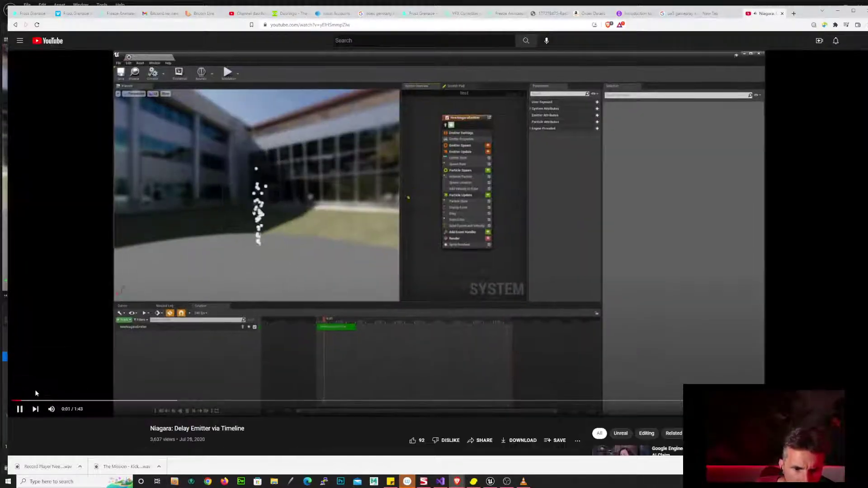
- Watch the opening section of the Delay Emitter video to learn which Emitter State setting postpones an emitter's start
click(89, 400)
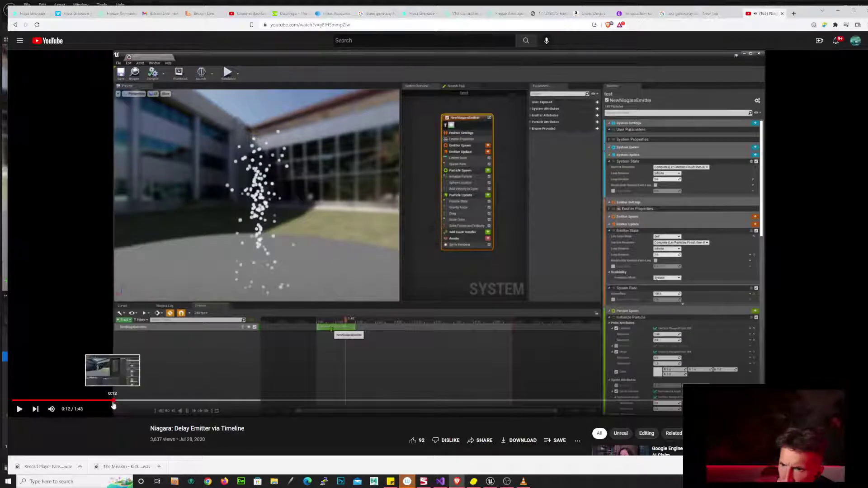
click(139, 278)
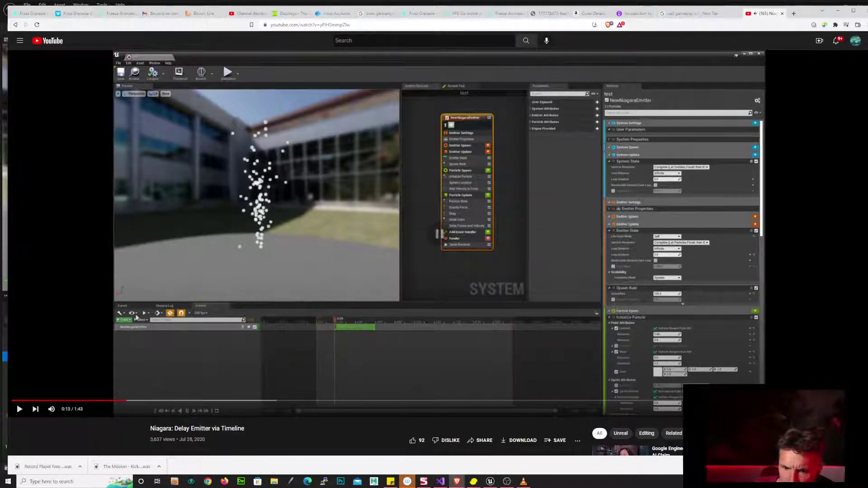
click(144, 285)
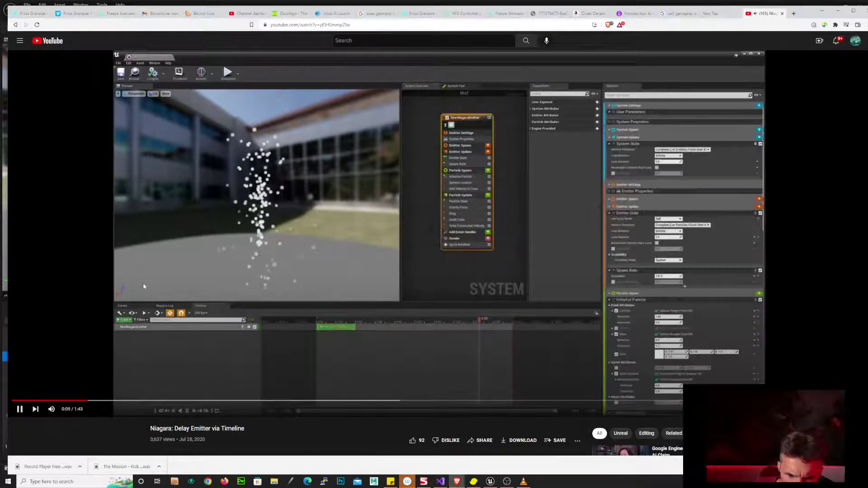
click(278, 165)
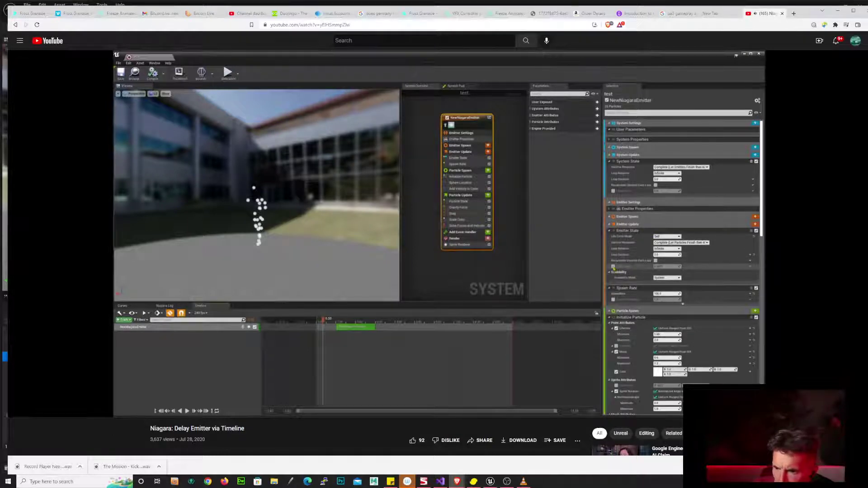
- Switch back to Unreal Engine and enable Loop Delay in DebrisSprite002's Emitter State with a value of 1
key(alt+Tab)
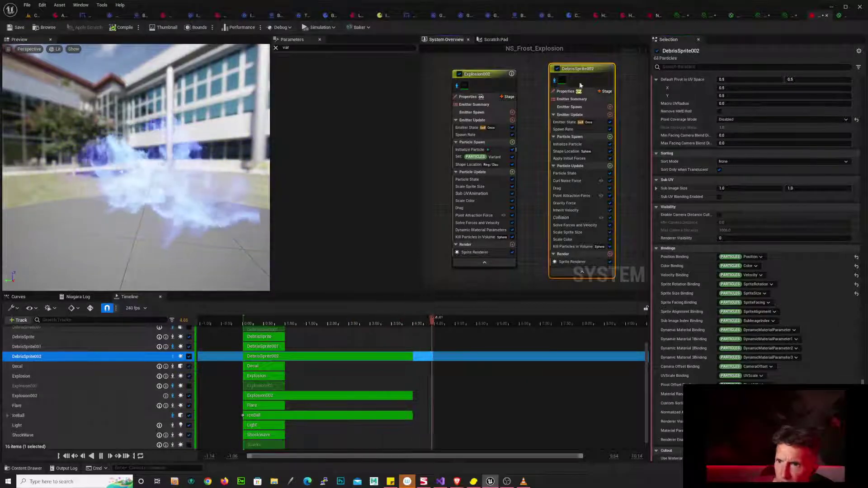
scroll(820, 188, up, 10)
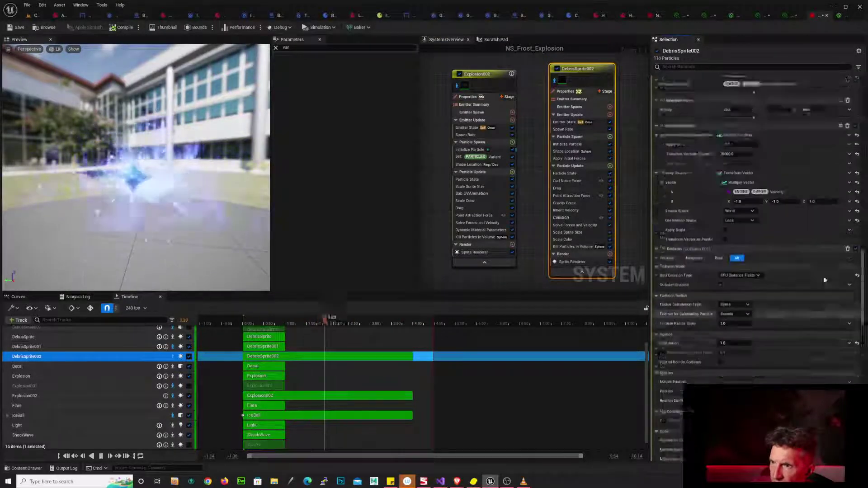
scroll(799, 223, up, 5)
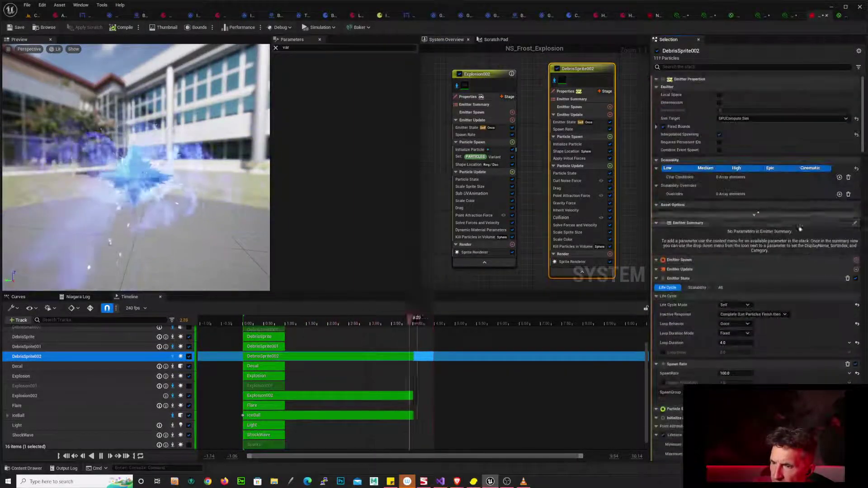
scroll(799, 222, down, 2)
click(663, 319)
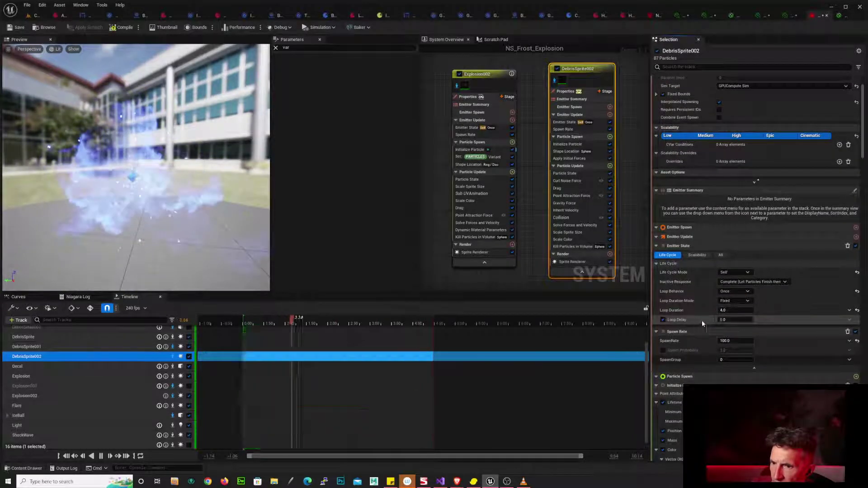
click(737, 320)
text(1)
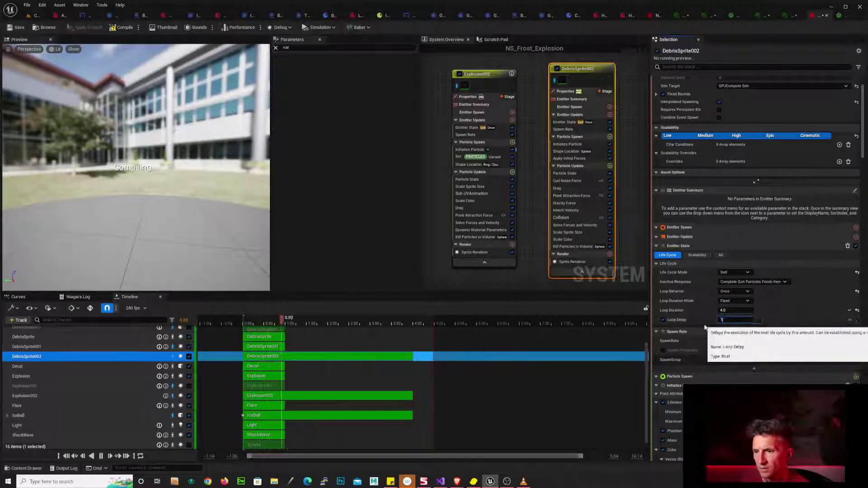
key(Return)
- Enable Loop Delay in Explosion002's Emitter State and set it to 1.0
click(481, 74)
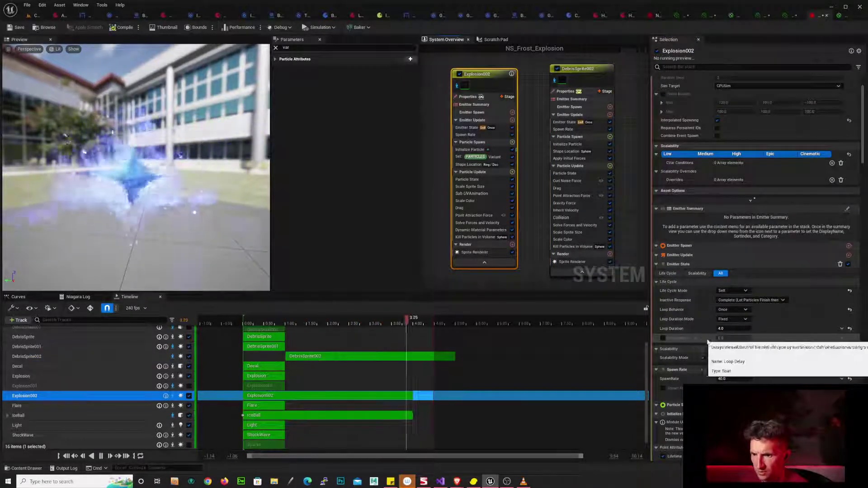
click(663, 338)
click(733, 340)
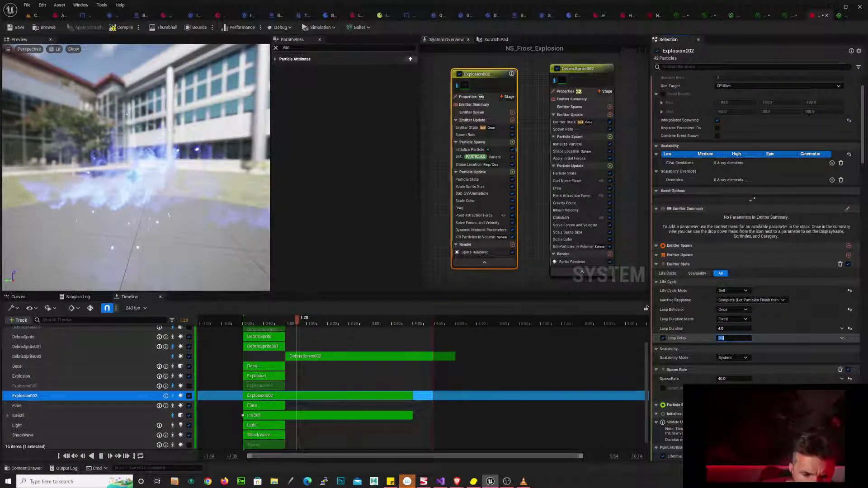
text(1)
key(Return)
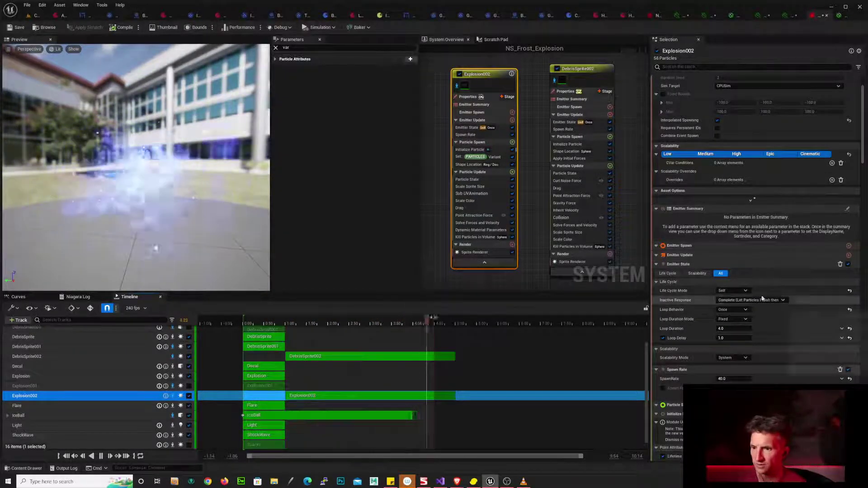
- Set the Loop Delay to 0.5 for both the Explosion002 and DebrisSprite002 emitters
click(733, 338)
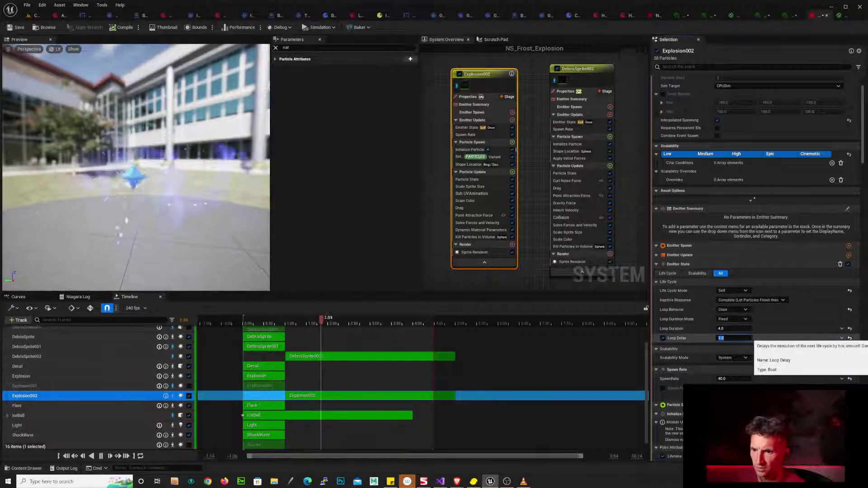
text(5)
key(Return)
click(597, 68)
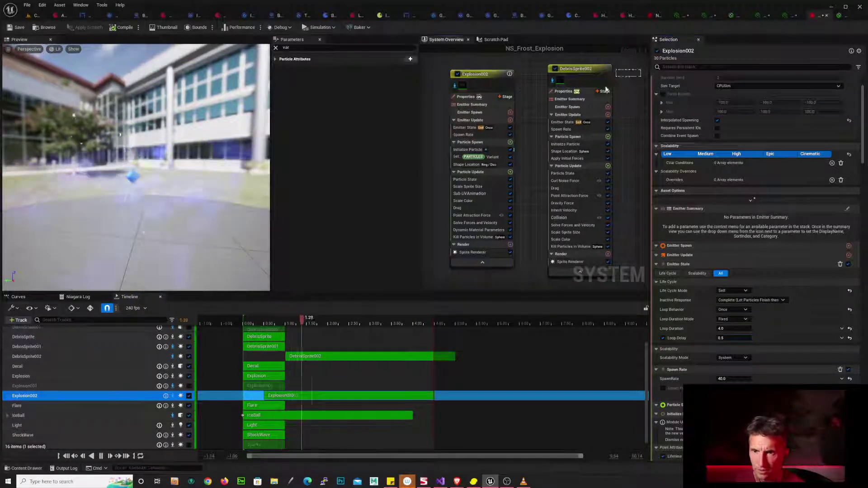
key(Return)
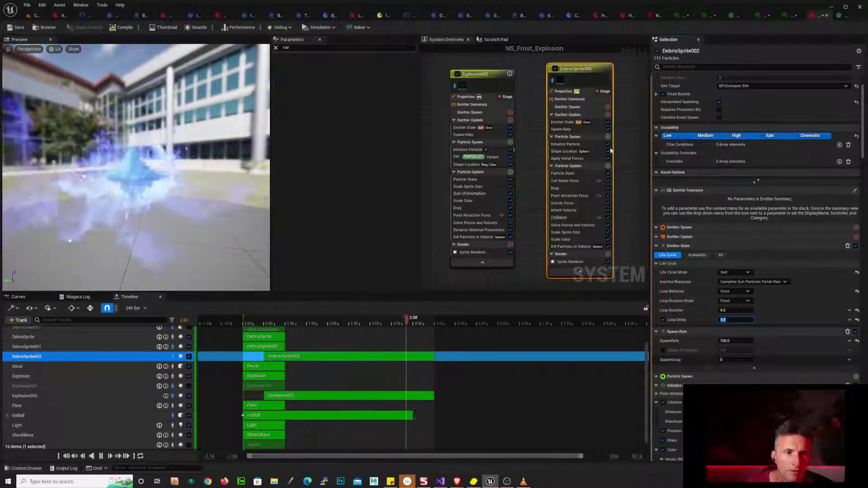
- Try sphere radii of 20, 30 and 40 in DebrisSprite002's Kill Particles in Volume module and settle on 50
click(584, 250)
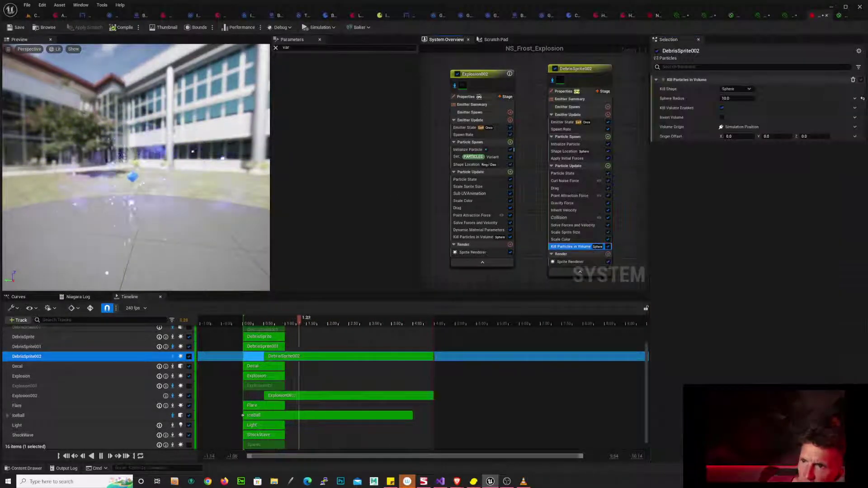
click(742, 99)
text(20)
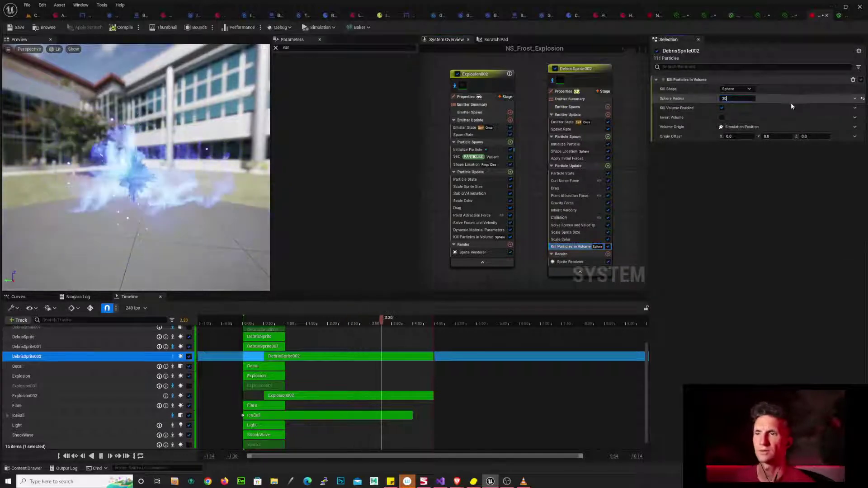
key(Return)
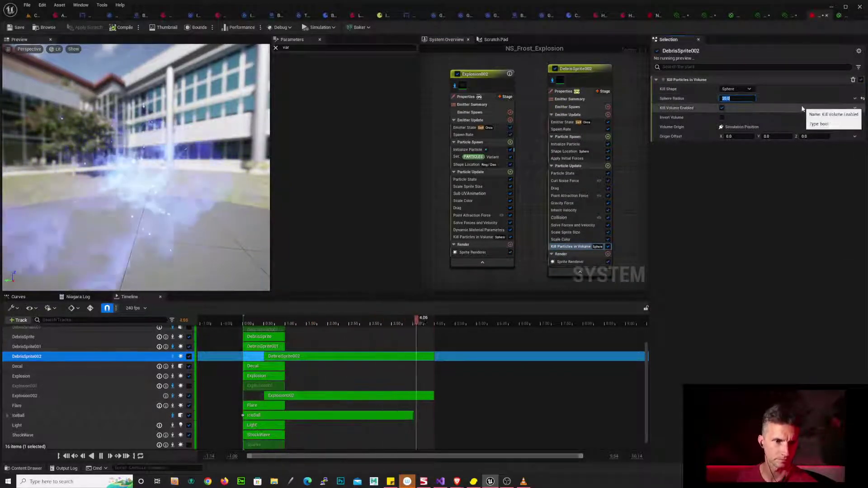
text(30)
key(Return)
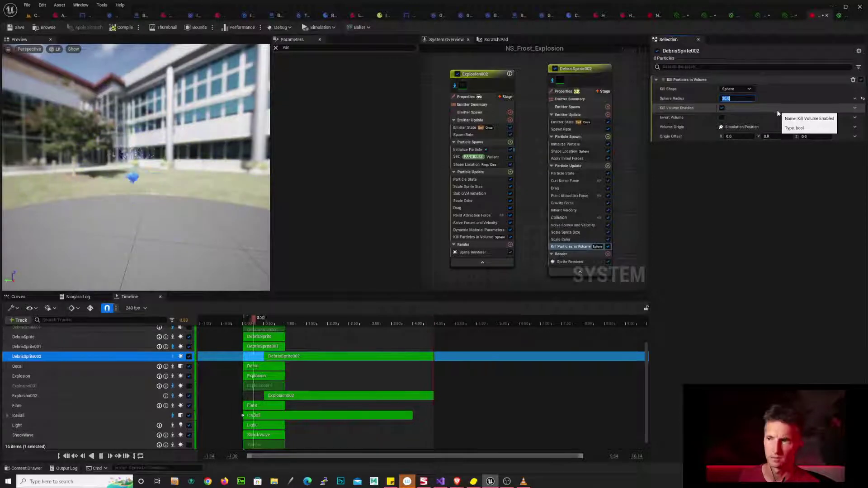
text(40)
key(Return)
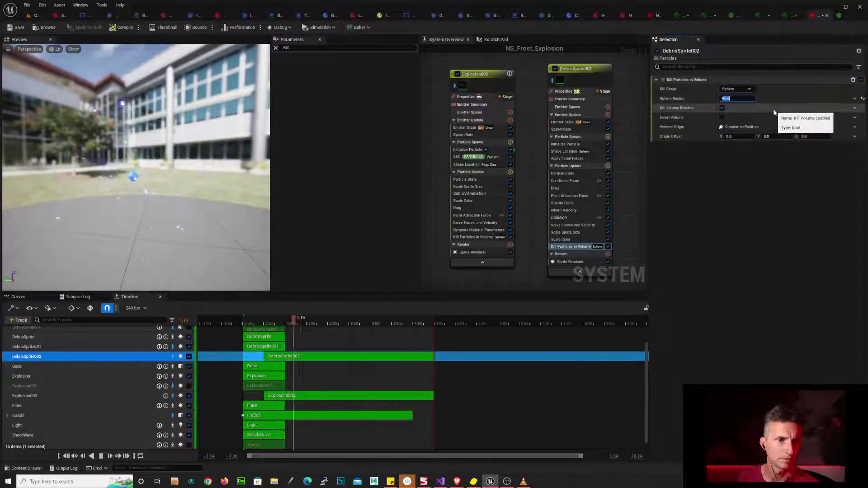
text(50)
key(Return)
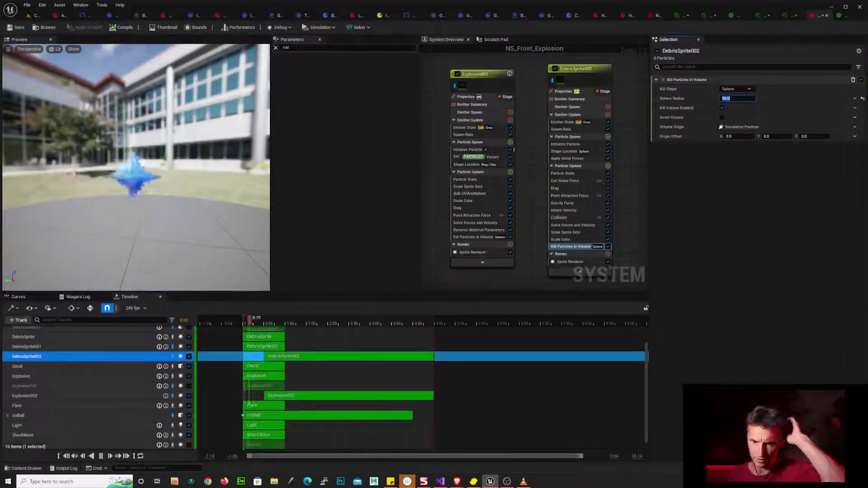
- Try a Noise Frequency of 500 in DebrisSprite002's Curl Noise Force and settle on Noise Strength 5000 with Noise Frequency 200
click(583, 182)
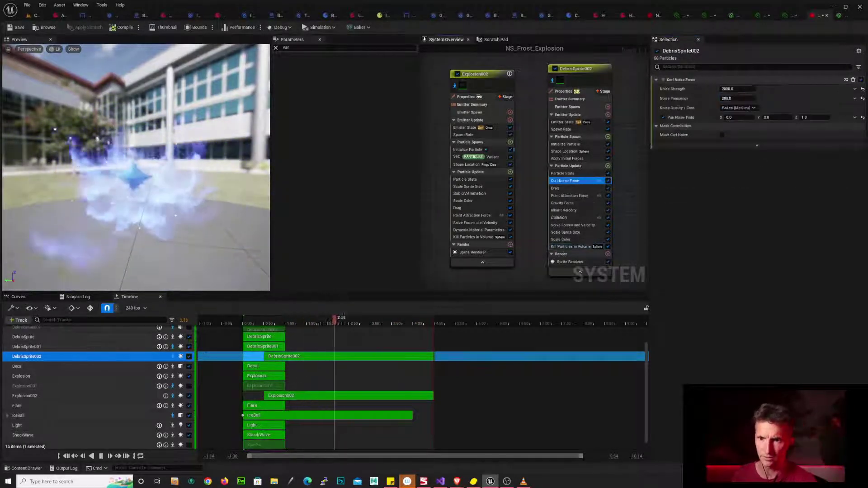
click(740, 98)
text(500)
key(Return)
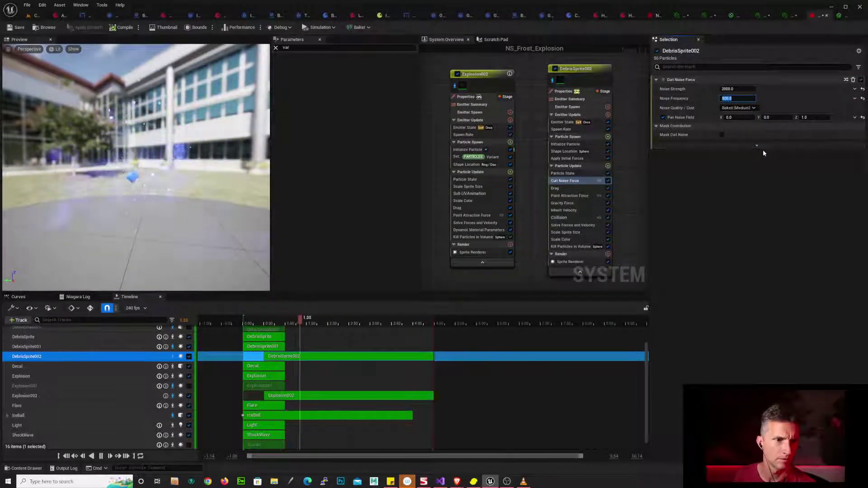
click(747, 89)
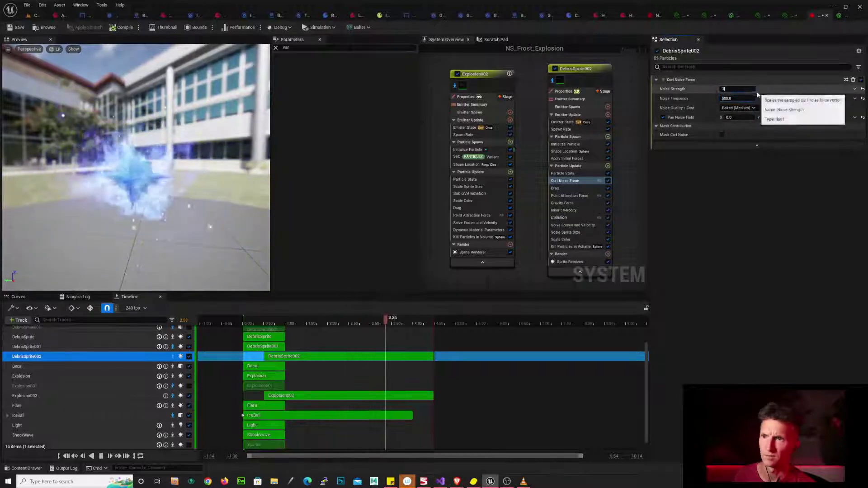
text(10000)
key(Return)
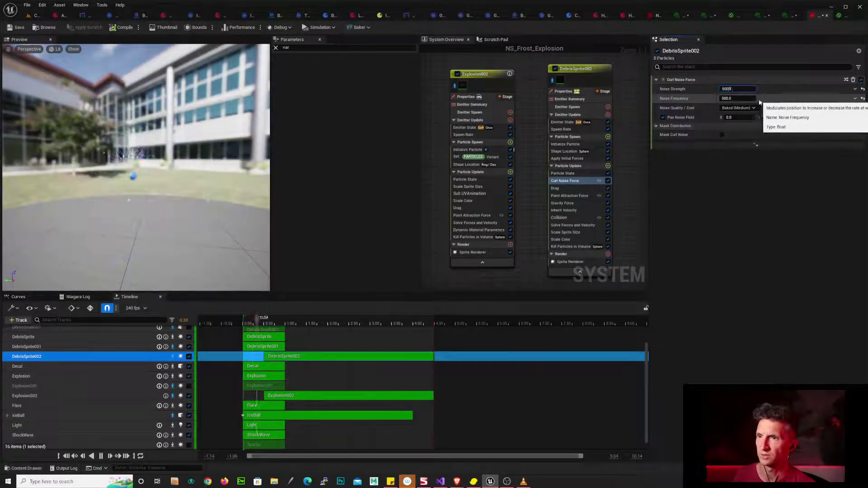
text(50000)
key(Return)
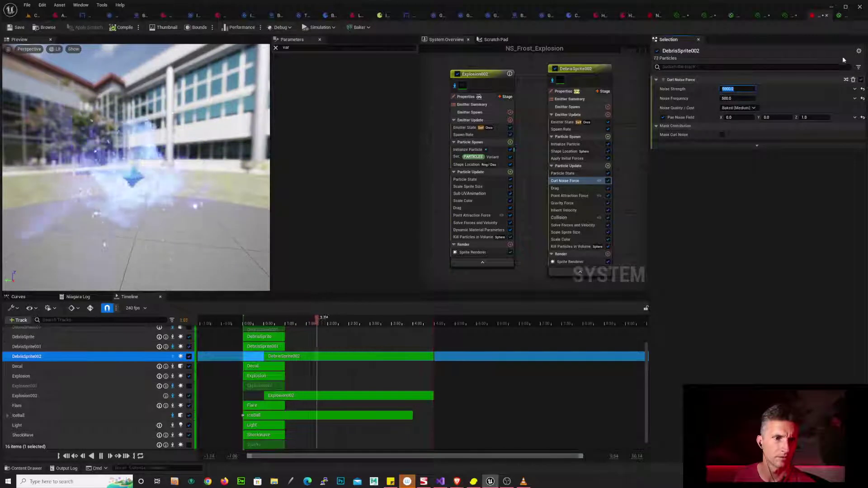
click(733, 99)
text(2)
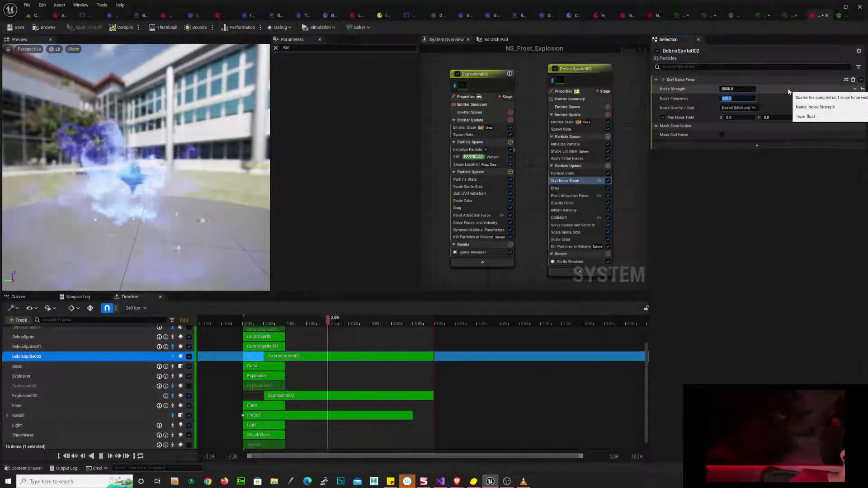
- View the delayed implosion preview from several angles and switch to the browser with the Delay Emitter video
click(226, 216)
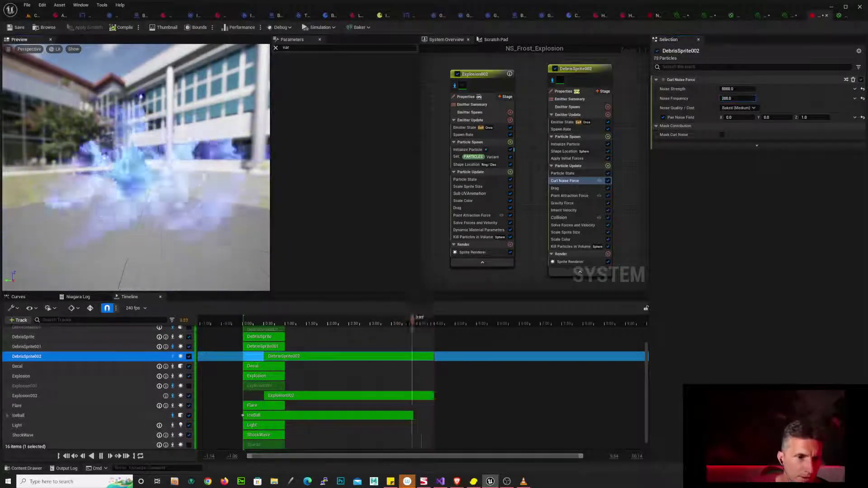
drag(130, 199, 240, 206)
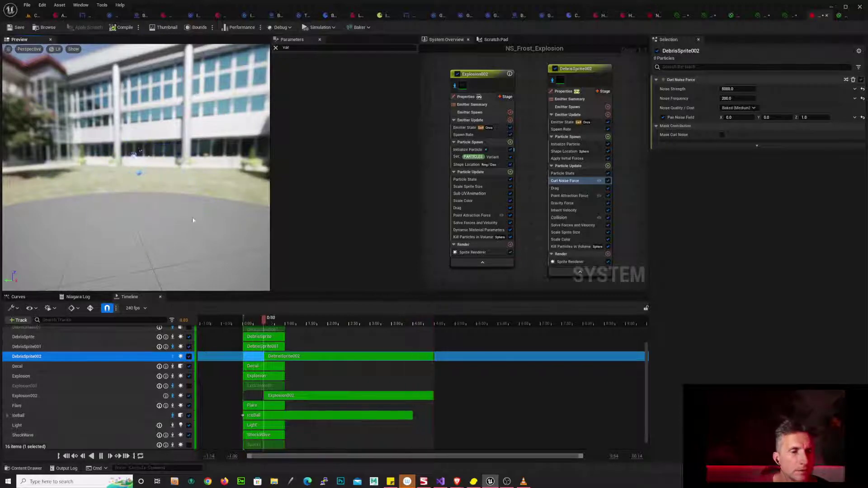
drag(169, 178, 242, 208)
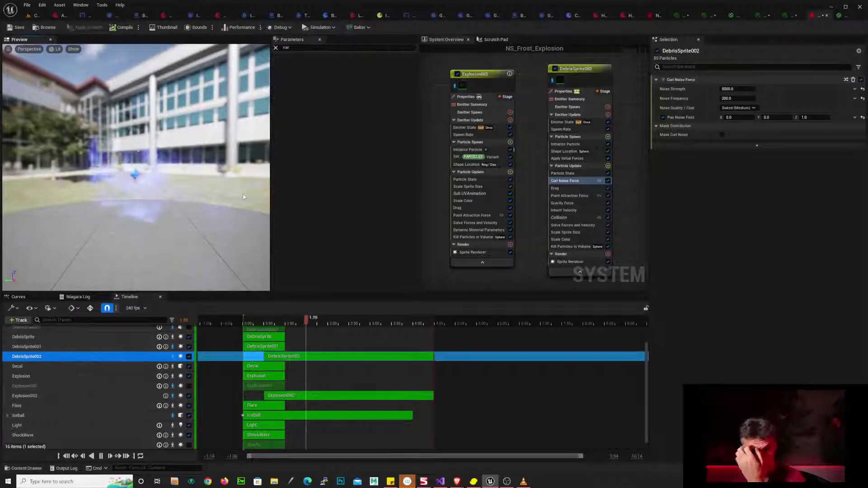
key(alt+Tab)
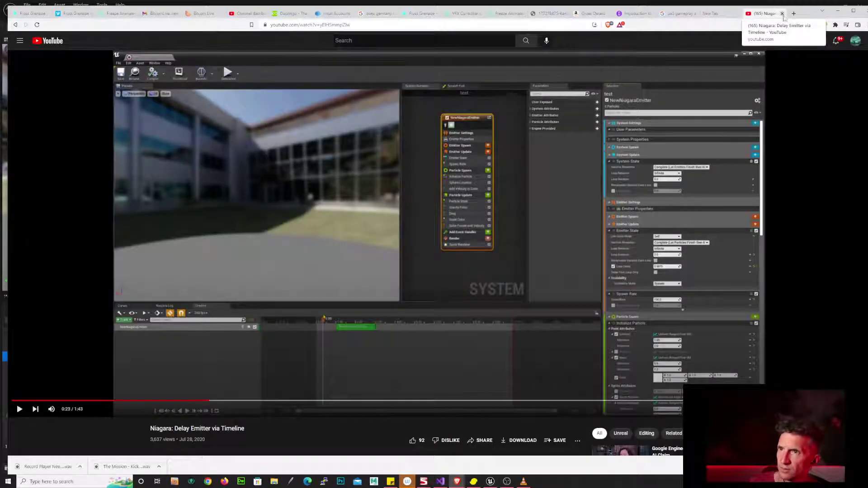
- Look over the Frost Grenade thread on the Real-Time VFX forum, including its explosion clips and breakdown
click(38, 14)
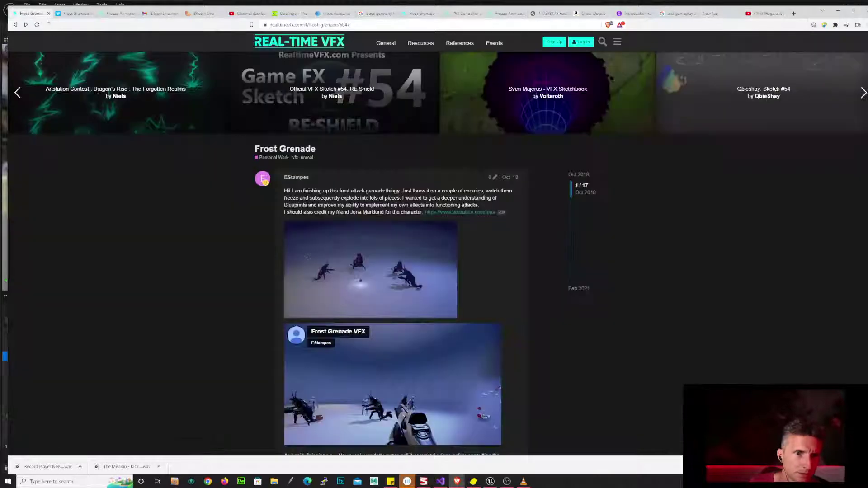
right_click(213, 338)
click(181, 289)
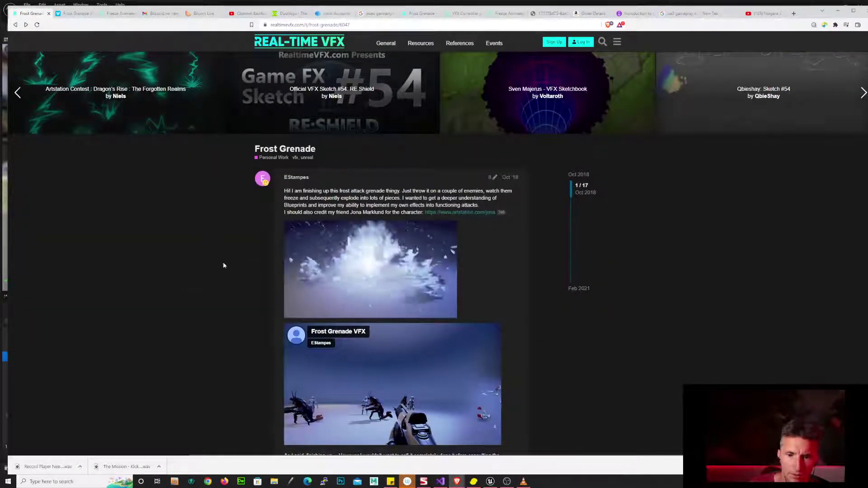
scroll(861, 114, down, 5)
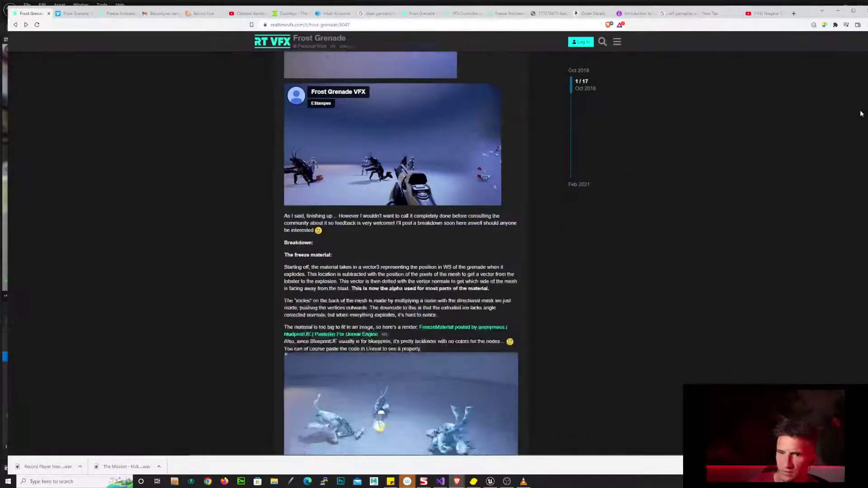
- Replay the opening seconds of the Frost Grenade VFX video on Vimeo to examine the implosion and explosion timing
click(74, 14)
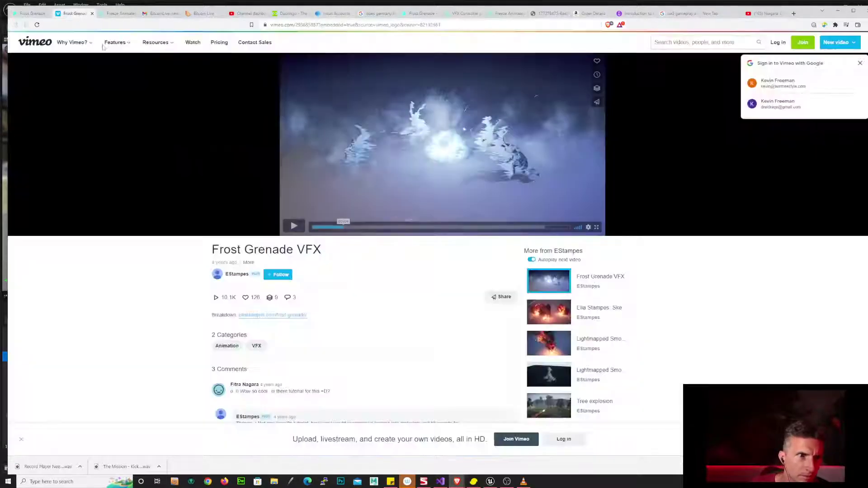
click(333, 227)
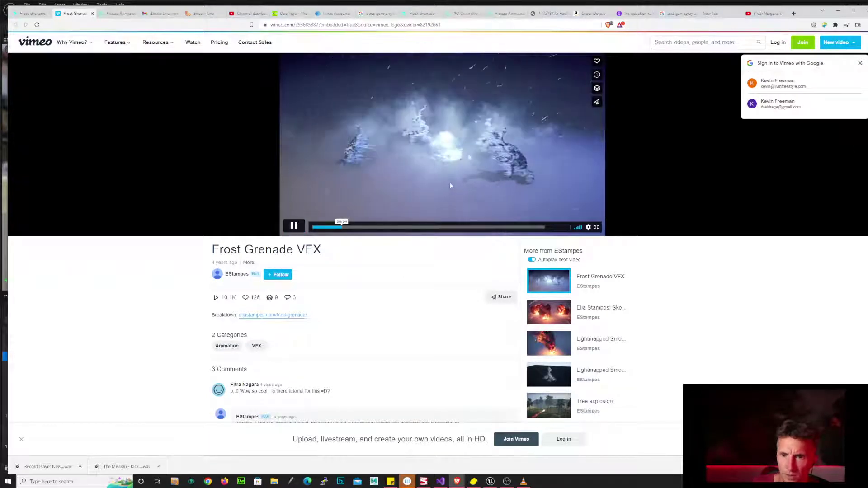
click(449, 183)
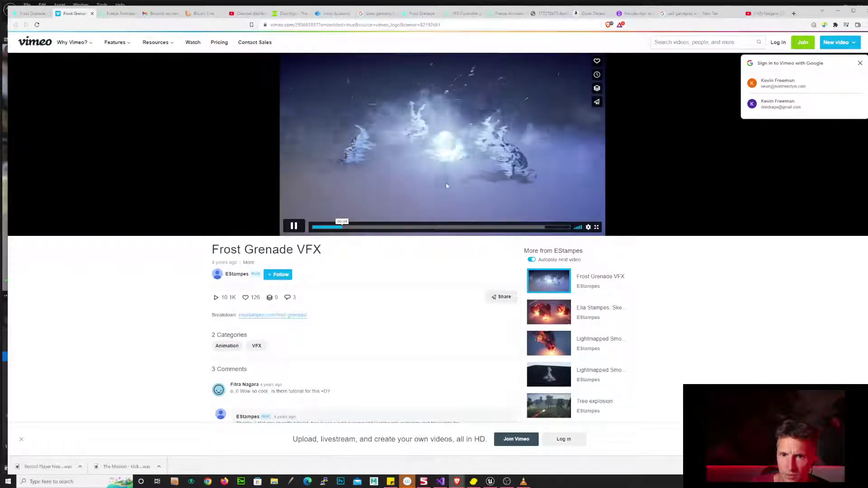
click(479, 172)
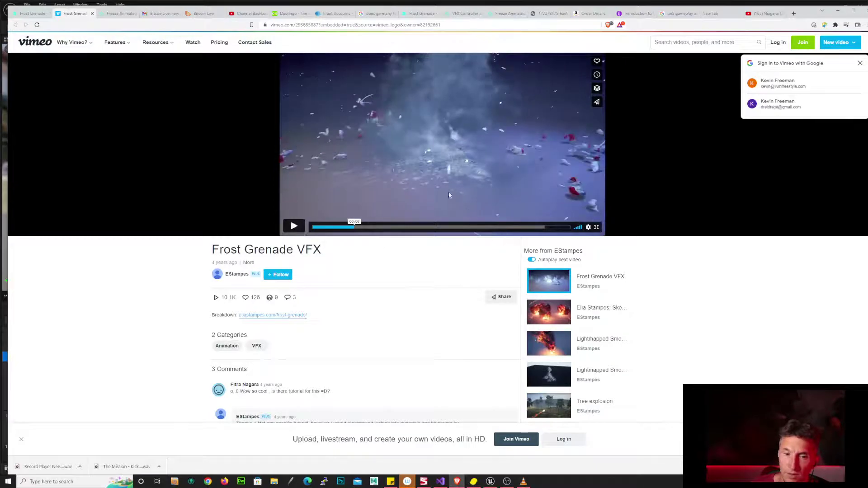
click(344, 228)
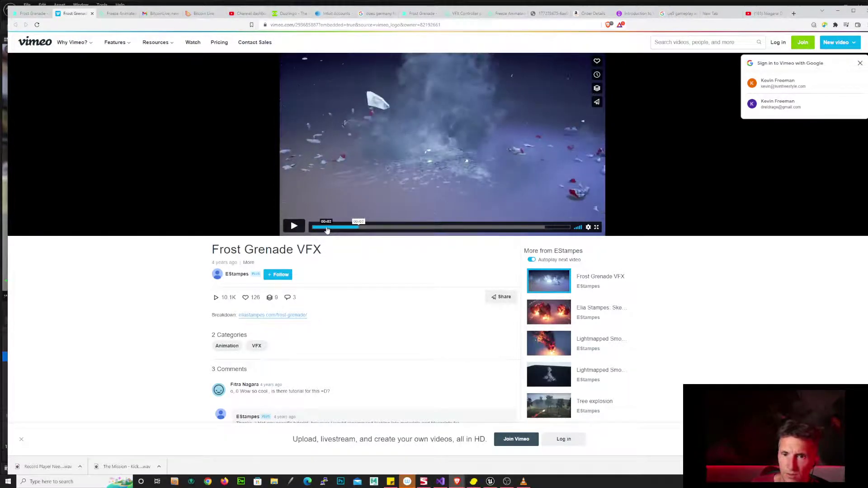
click(345, 228)
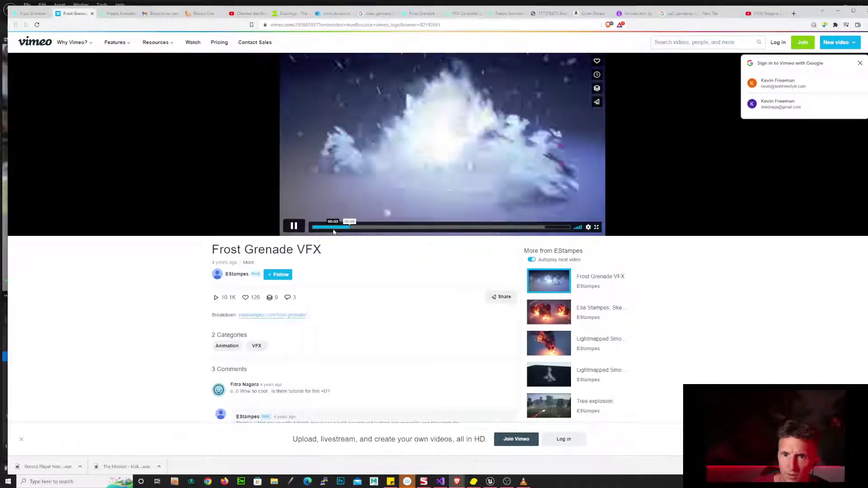
click(333, 228)
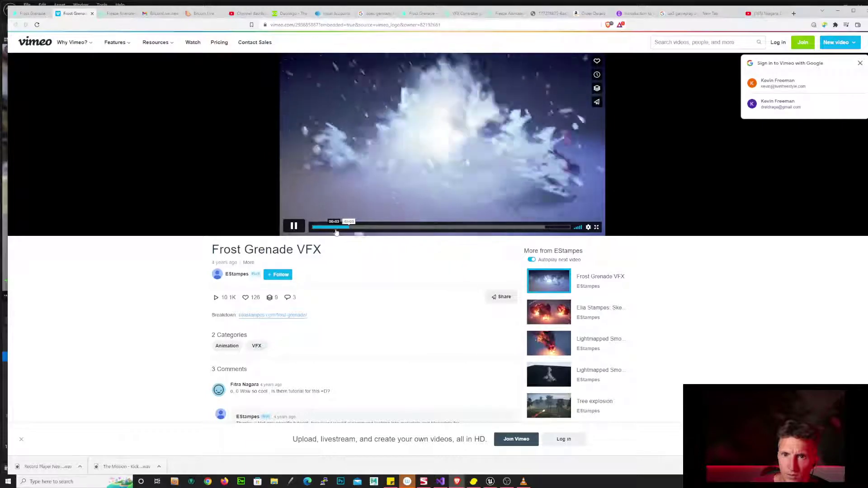
click(333, 229)
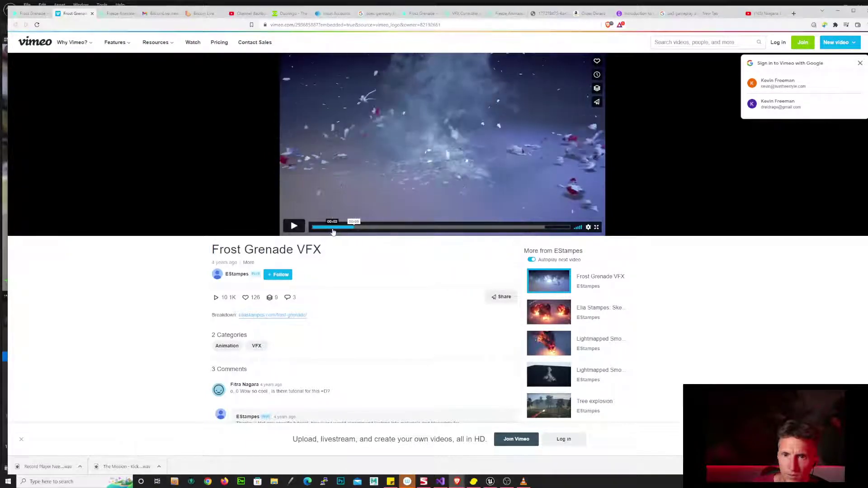
click(332, 229)
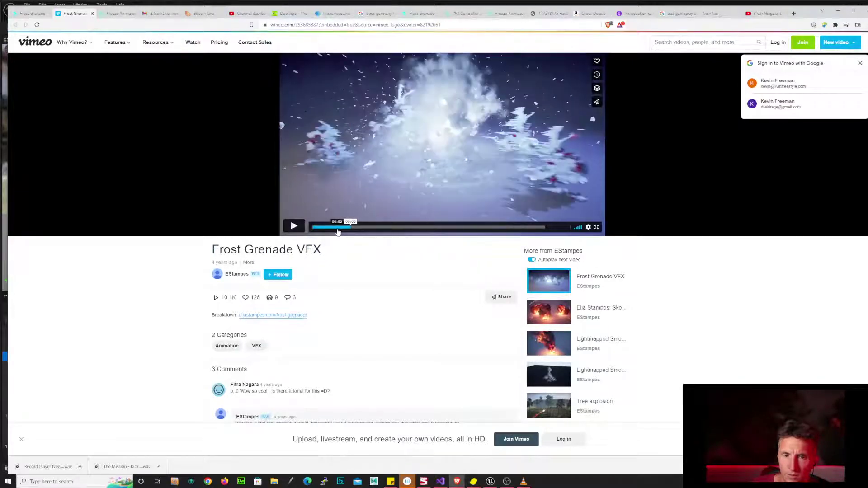
click(325, 228)
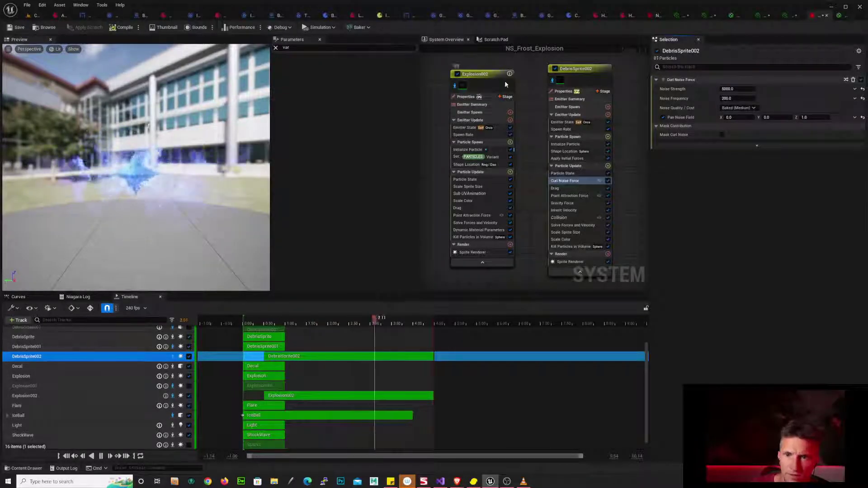
- Return to NS_Frost_Explosion in Unreal Editor and rename the Explosion002 emitter as CloudVaccum
drag(527, 59, 487, 90)
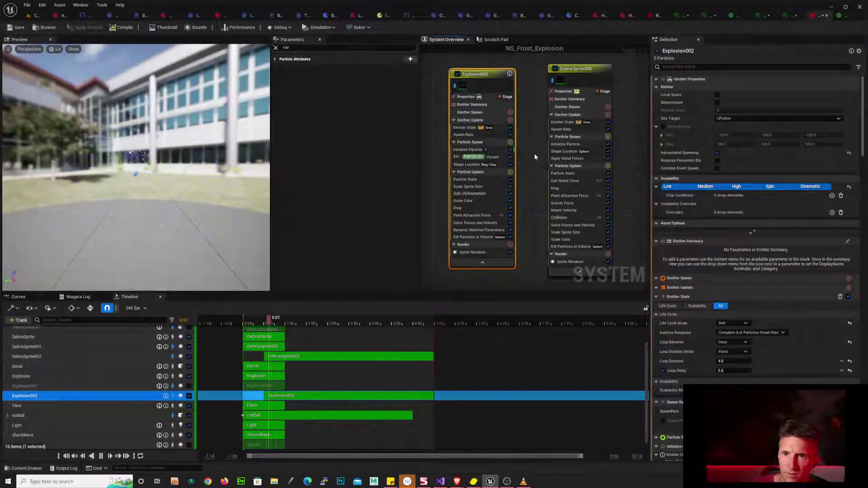
right_click(487, 77)
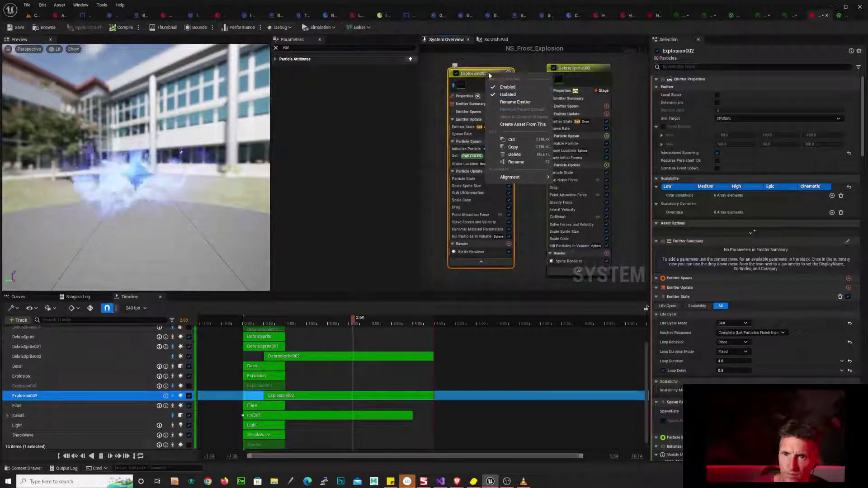
click(524, 102)
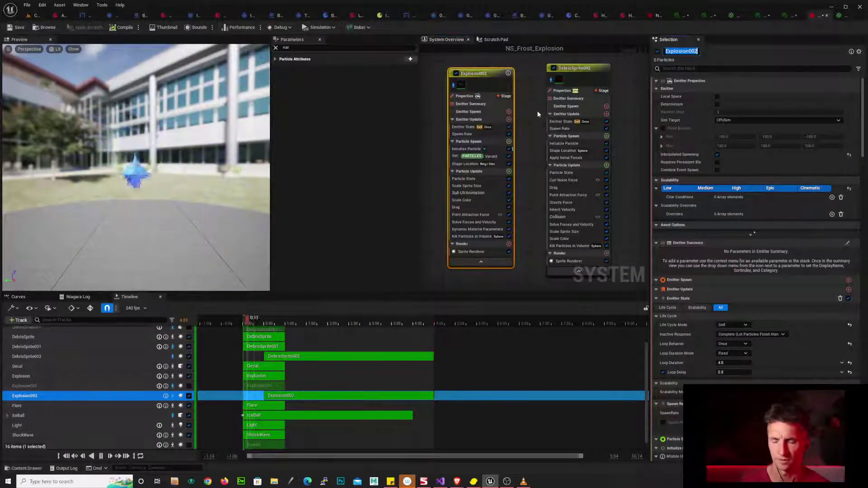
text(CloudVo)
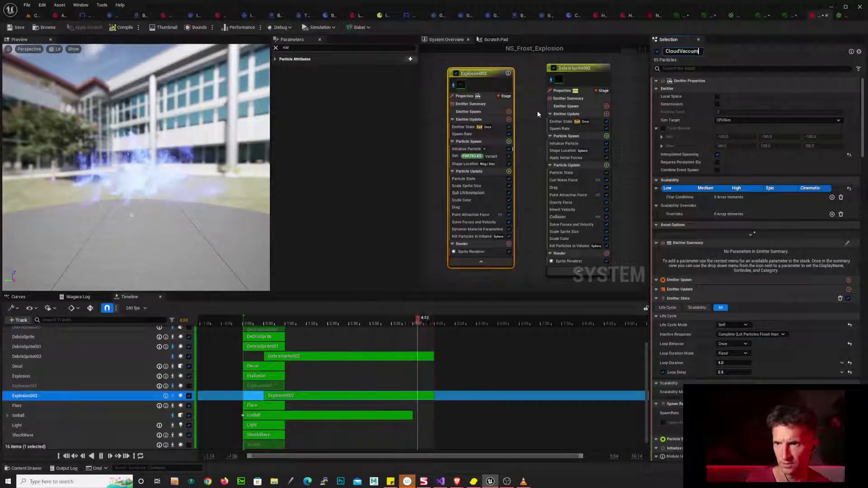
key(Return)
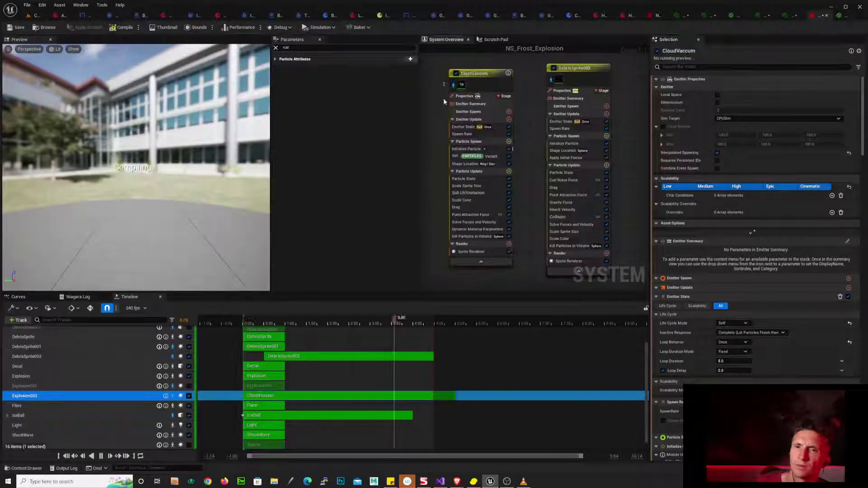
- Try an Attraction Strength range of 250 to 500 in CloudVaccum's Point Attraction Force and check the preview
click(485, 79)
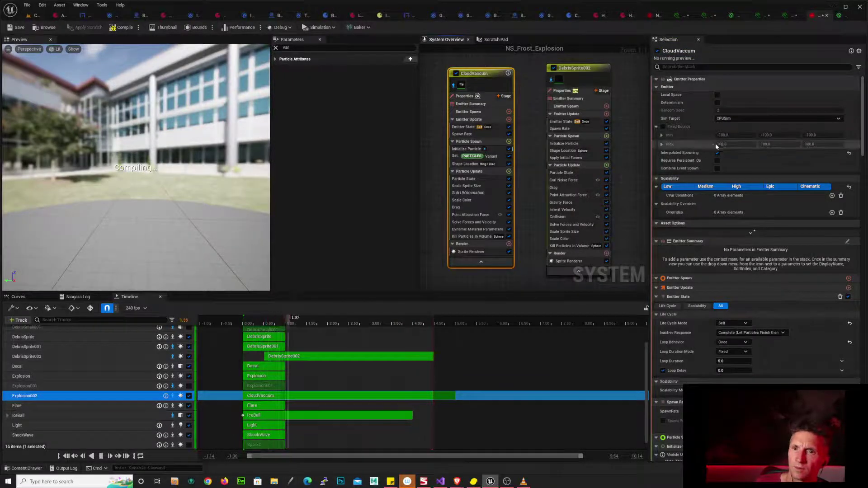
click(482, 215)
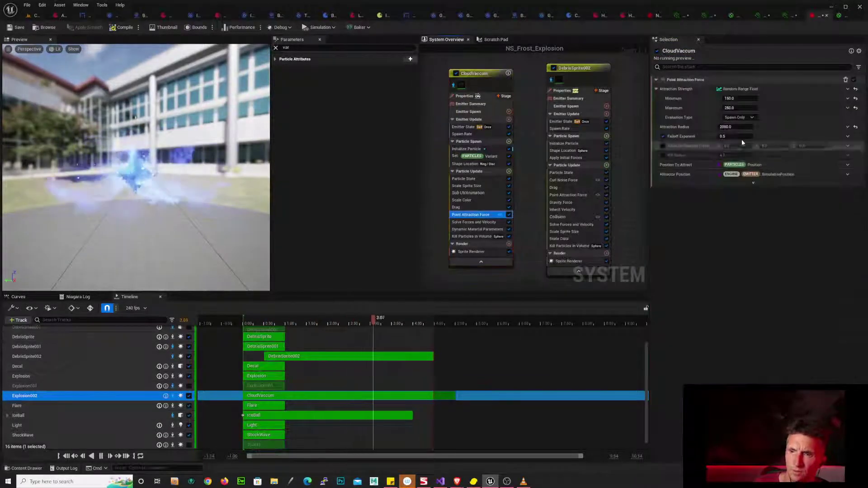
click(753, 100)
text(250)
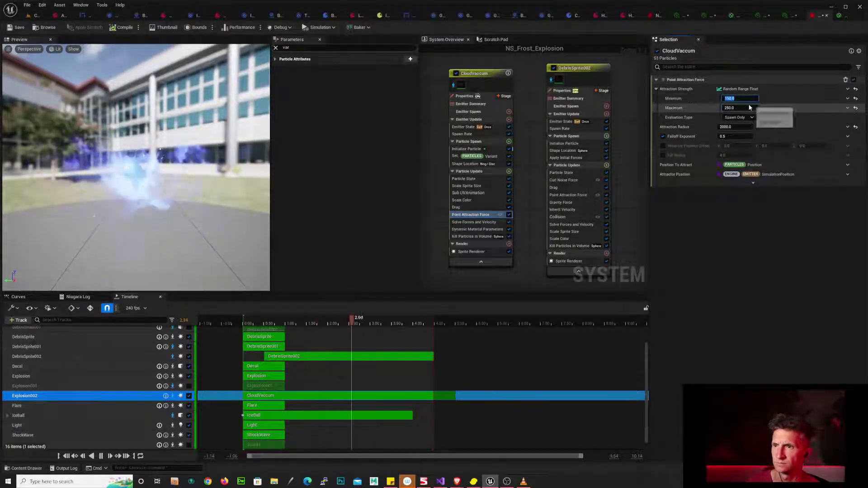
text(500)
key(Return)
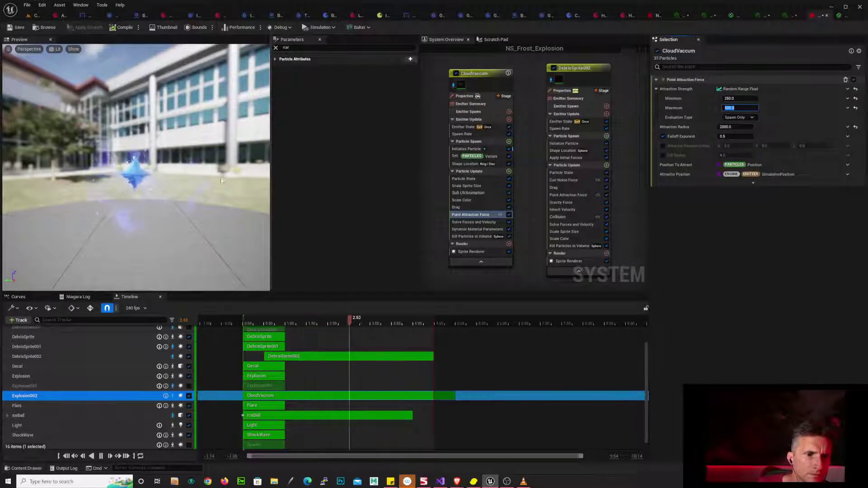
click(150, 186)
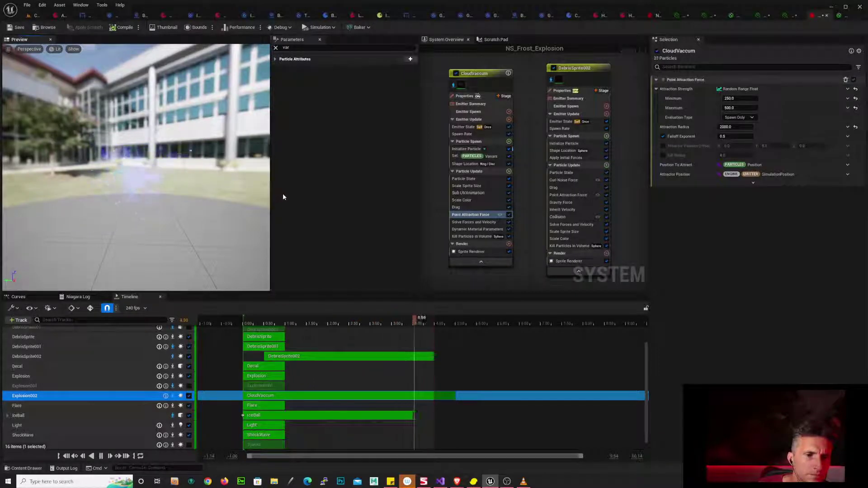
mouse_move(150, 186)
mouse_down()
mouse_move(154, 221)
mouse_move(150, 182)
mouse_up()
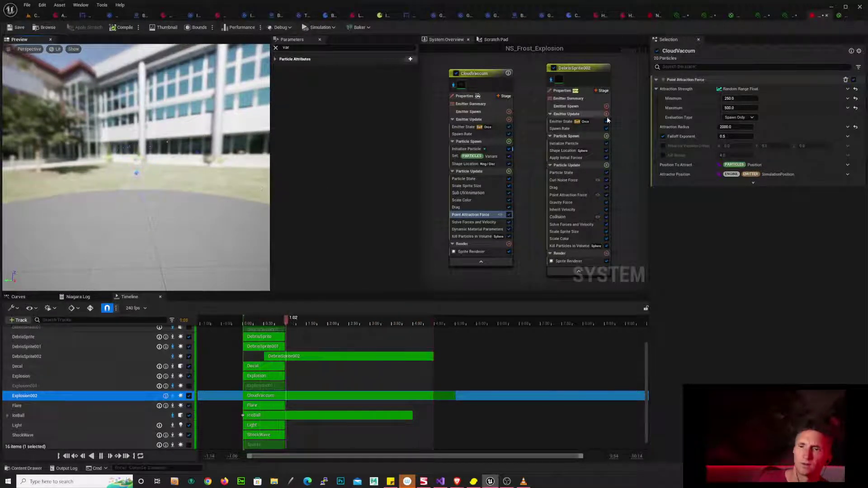
- Try a Drag value of 10 in the CloudVaccum emitter's Drag module
click(496, 206)
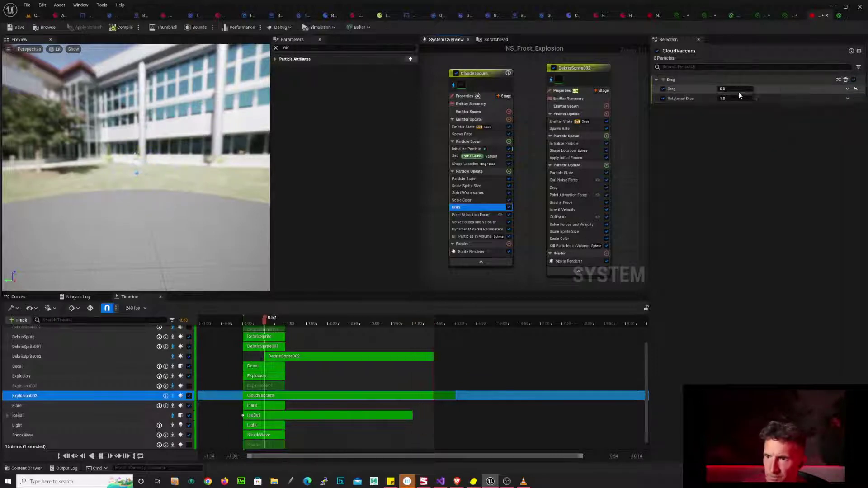
text(10)
key(Return)
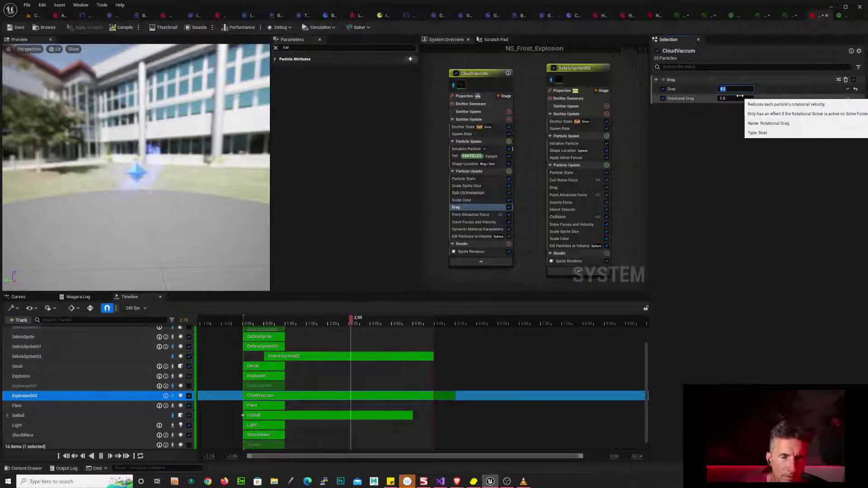
key(Return)
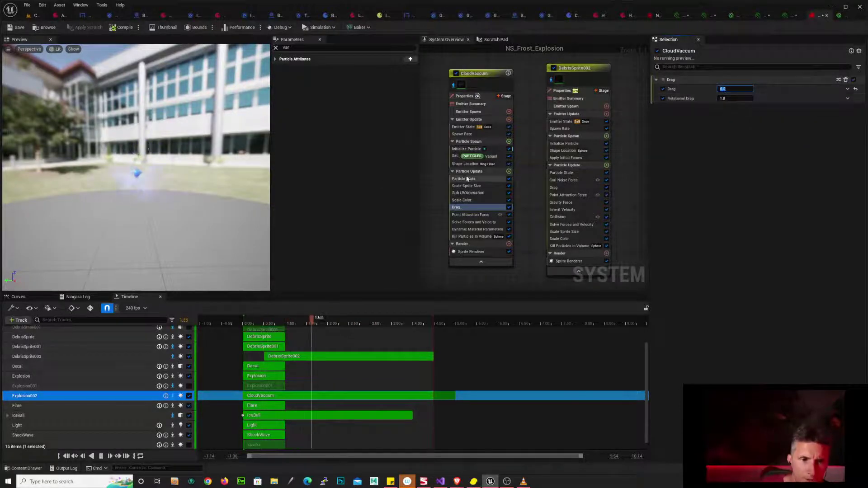
- Set CloudVaccum's Point Attraction Force strength to a minimum of 100 and a maximum of 250, and check the preview
click(491, 215)
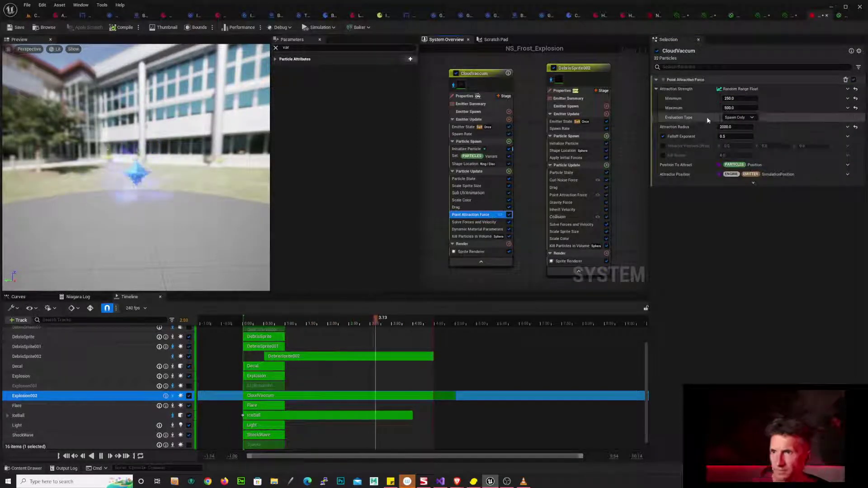
click(744, 98)
text(10)
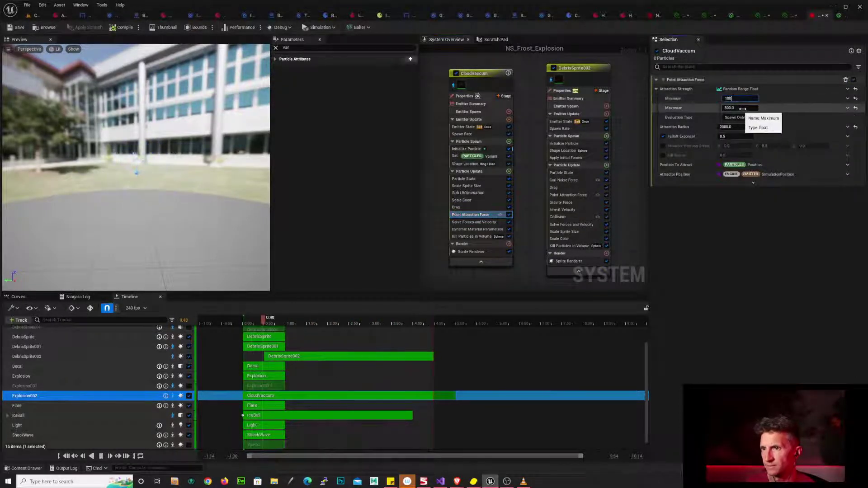
key(Return)
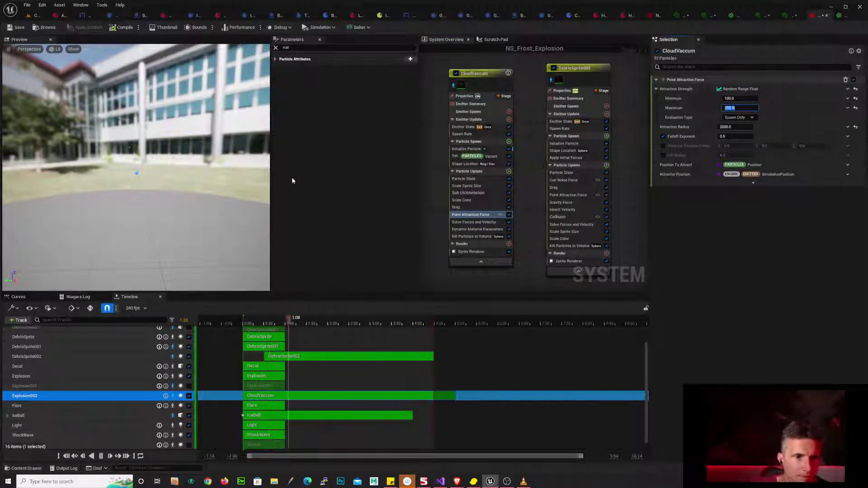
click(235, 203)
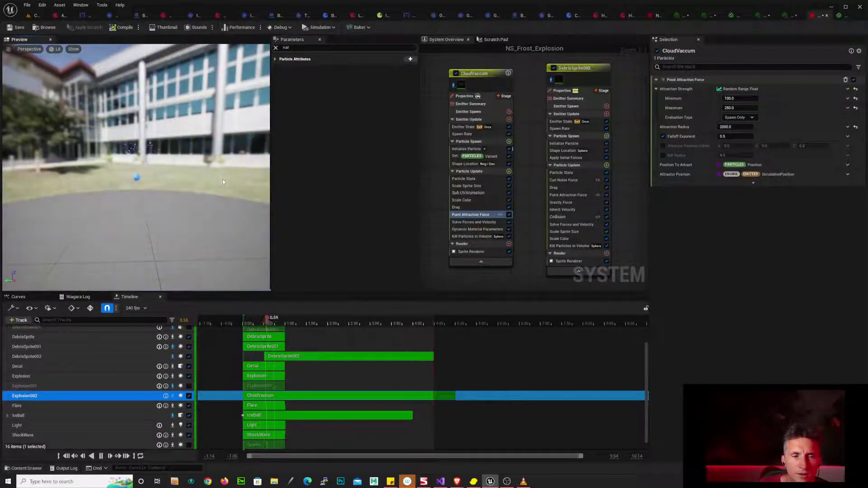
- Switch to the browser and replay the Frost Grenade VFX implosion to compare it with the cloud preview
key(alt+Tab)
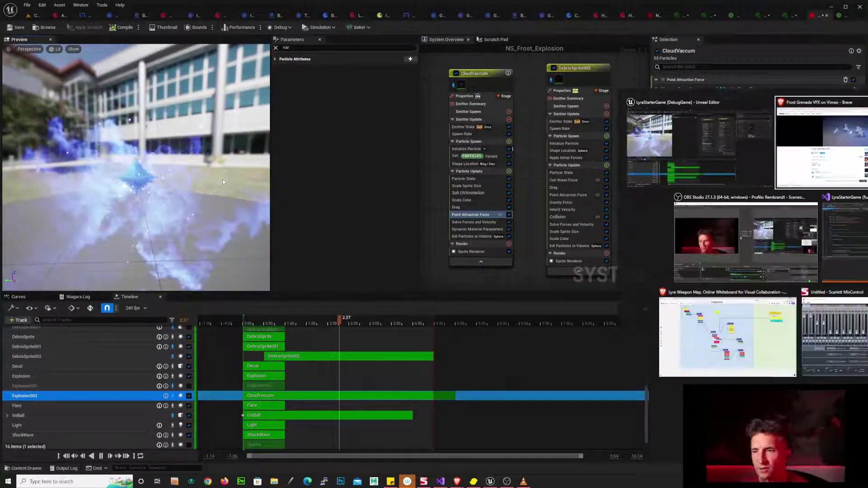
click(341, 226)
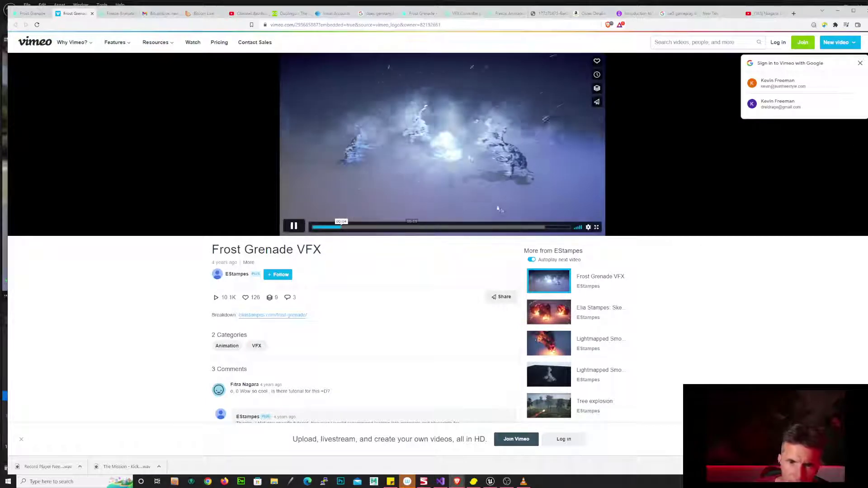
click(512, 204)
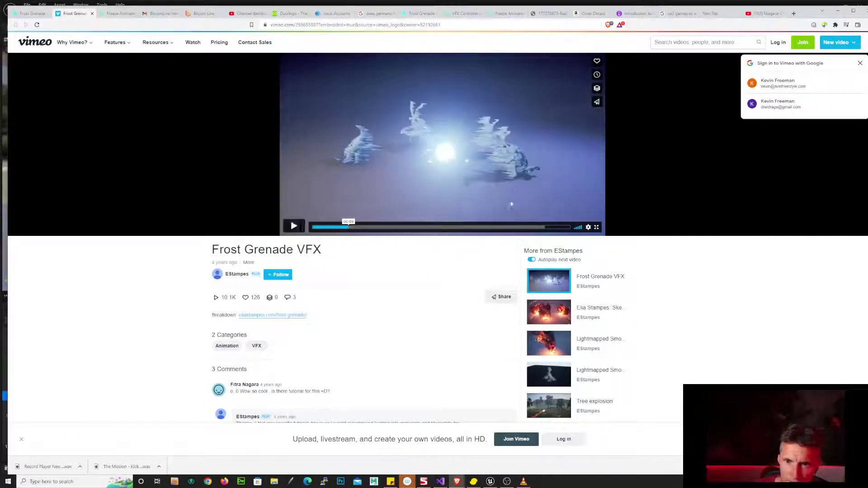
click(327, 227)
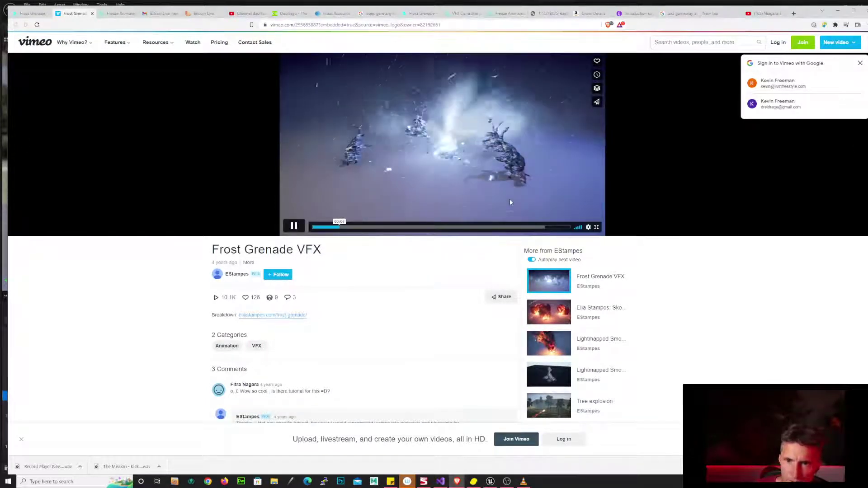
- Return to Unreal Editor and add a Vortex Force module to CloudVaccum's Particle Update stage
click(510, 202)
key(alt+Tab)
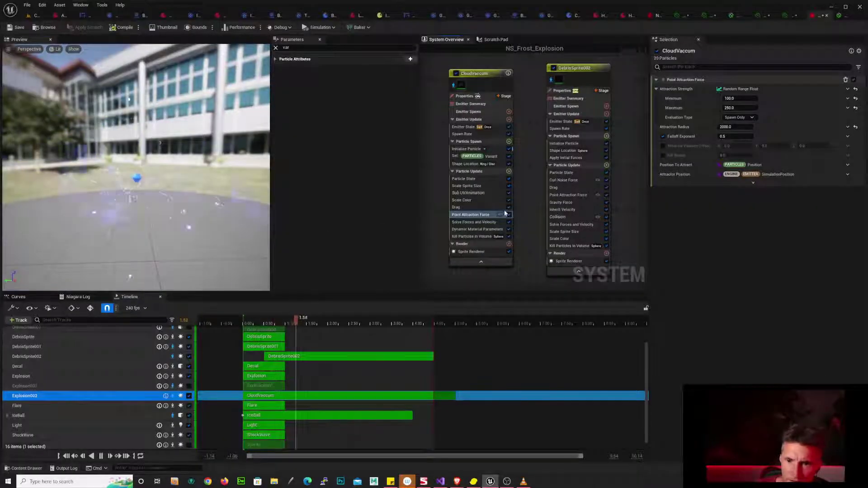
click(509, 171)
text(v)
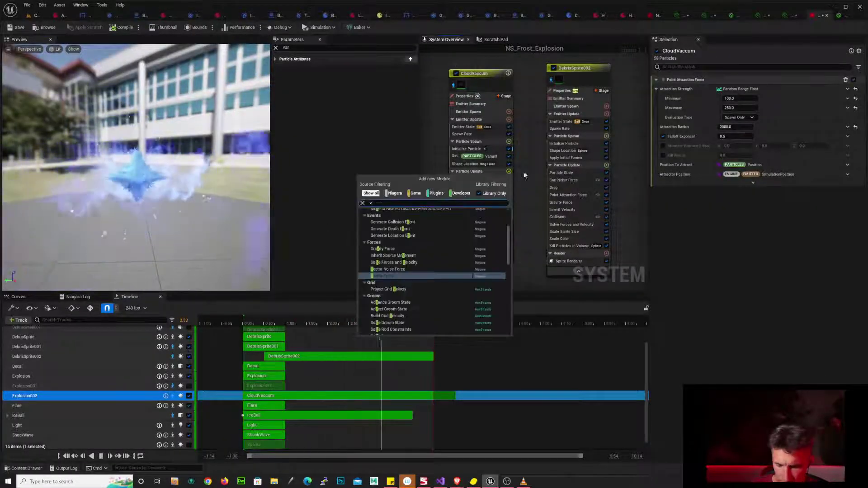
text(orte)
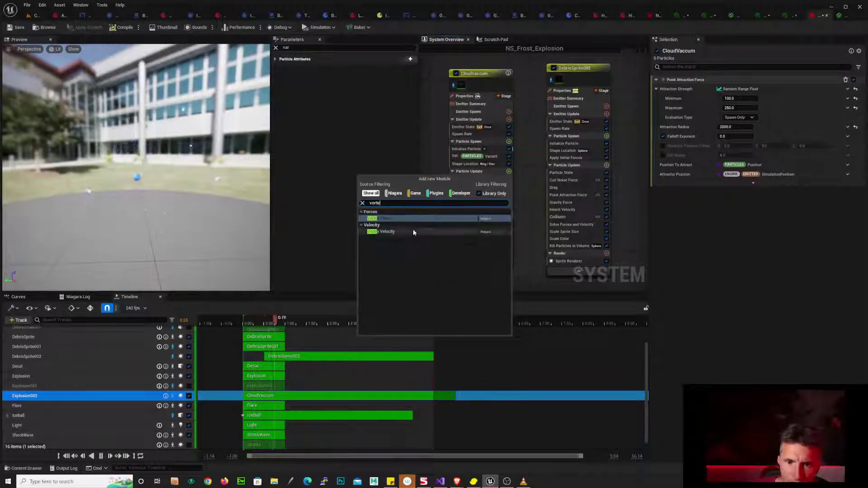
click(414, 219)
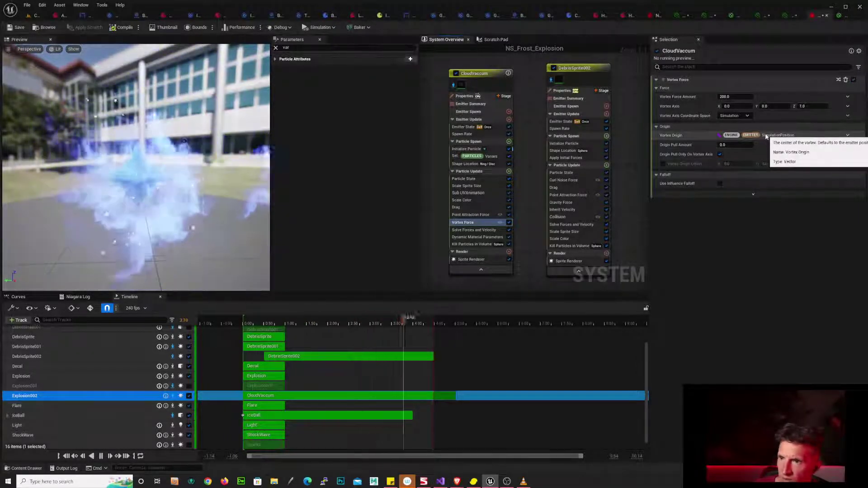
- Set CloudVaccum's Vortex Force Amount to 2000 and check the swirling clouds in the preview
drag(154, 177, 159, 212)
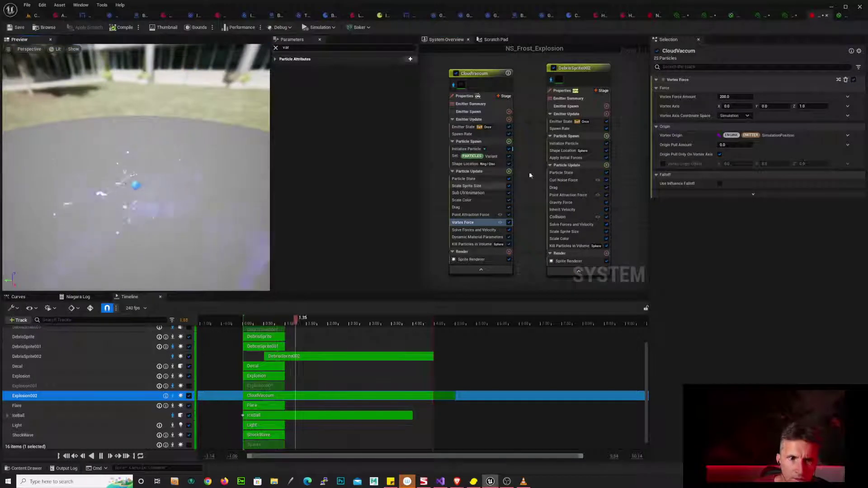
click(746, 96)
text(2000)
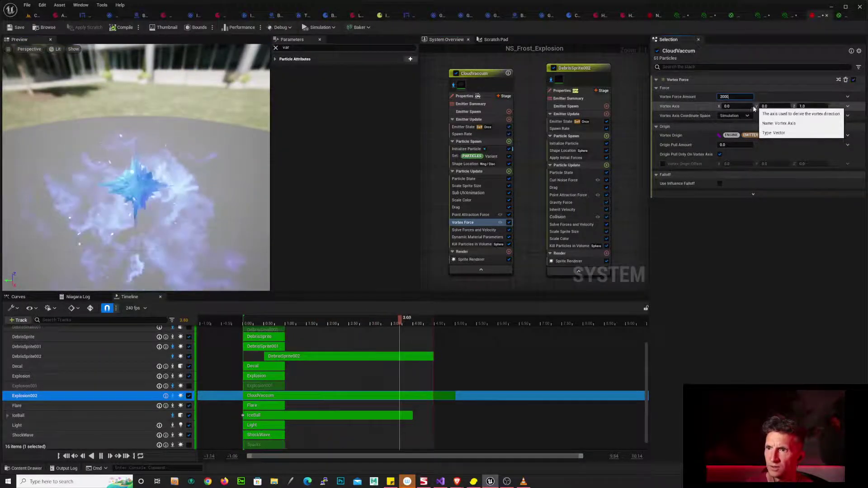
key(Return)
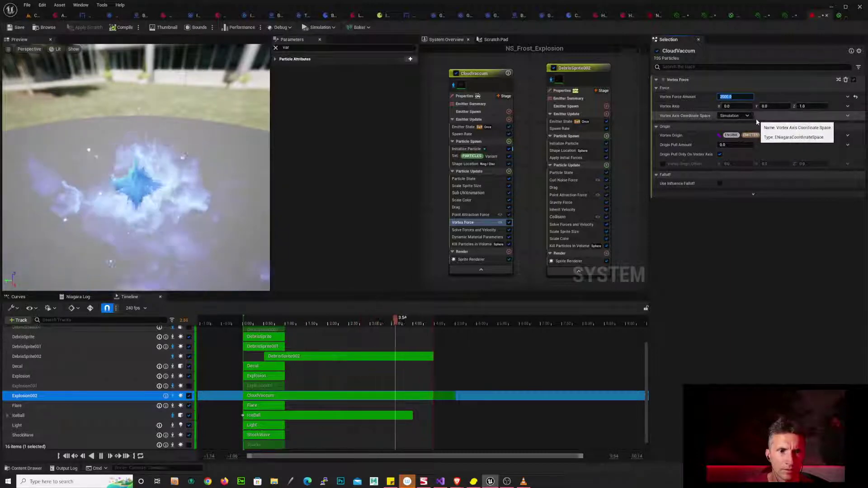
drag(221, 197, 222, 152)
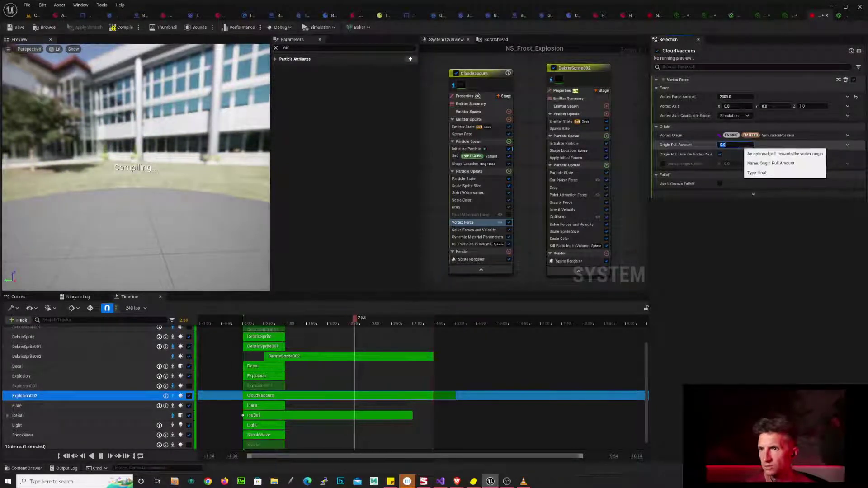
- With Point Attraction Force disabled, try Vortex Force Origin Pull Amounts of 1000 and 2000, then set it to 3000 and check the preview
text(100)
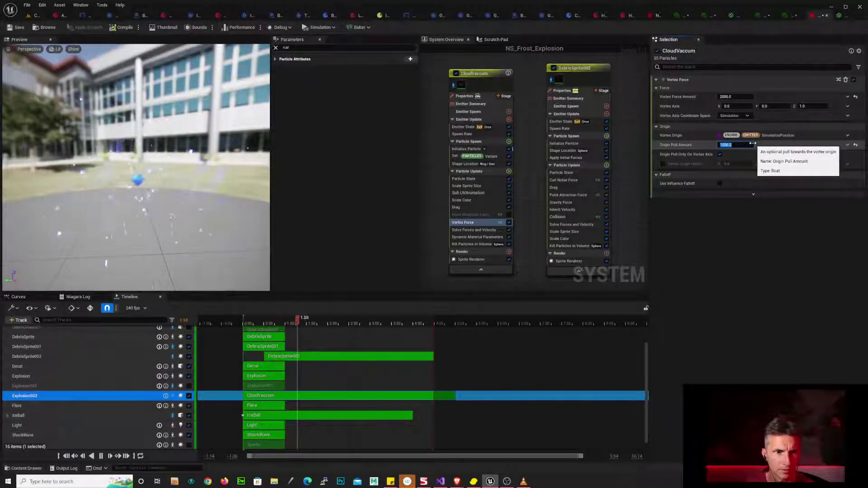
text(200)
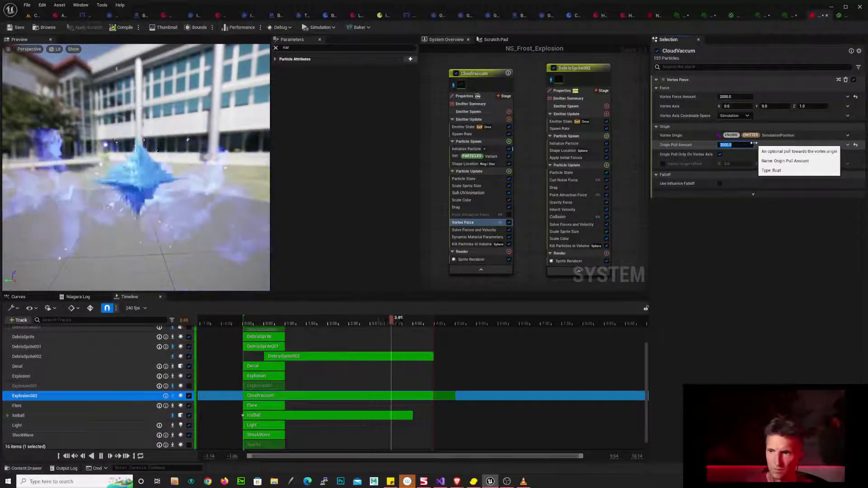
text(3000)
key(Return)
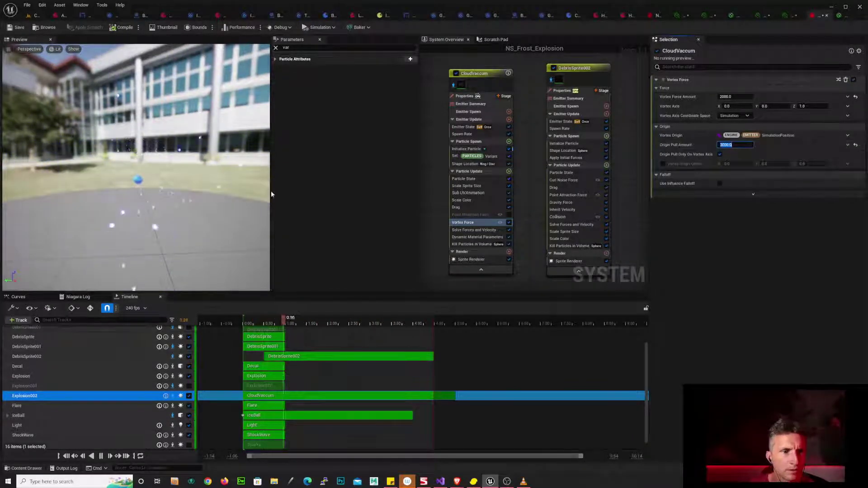
drag(167, 227, 163, 183)
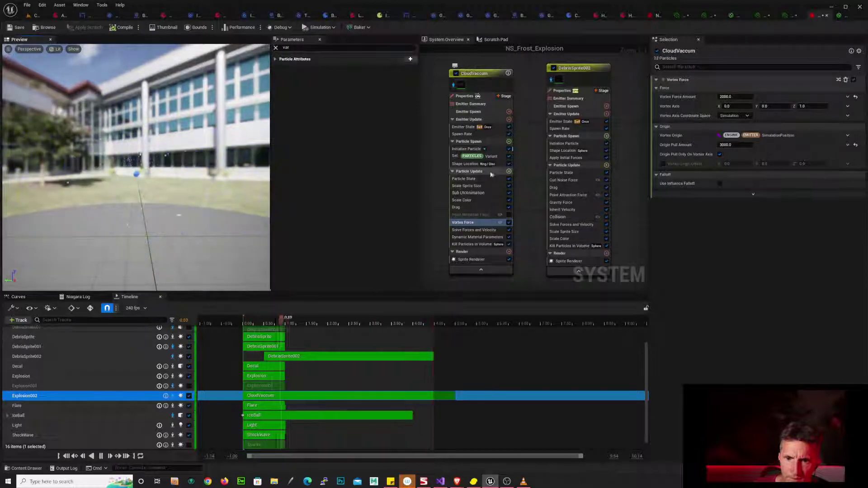
- Set the maximum Sprite Rotation to 360 in CloudVaccum's Initialize Particle module
click(491, 150)
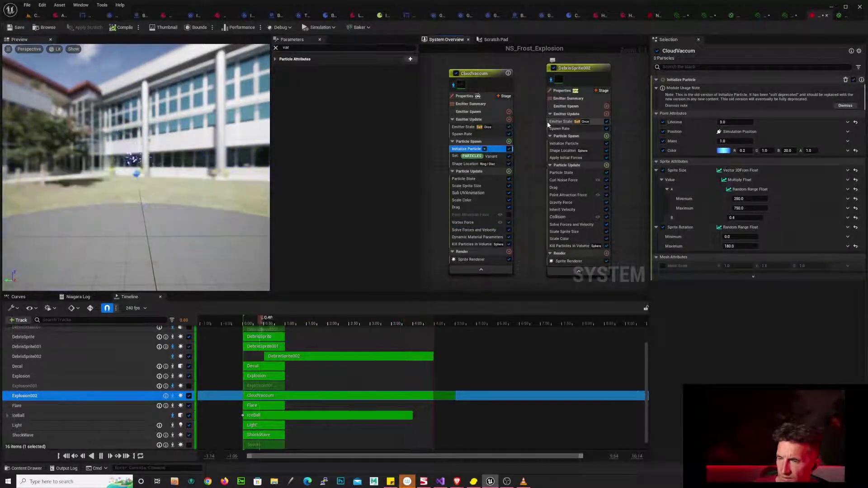
click(745, 247)
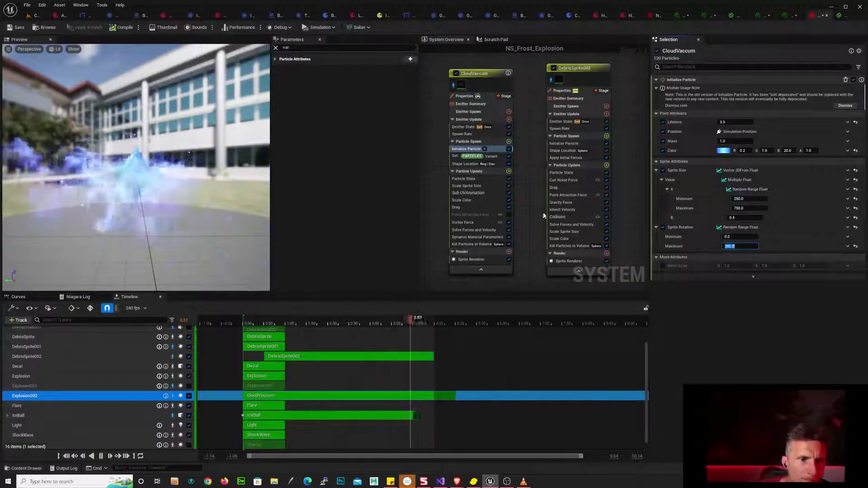
- Review CloudVaccum's Scale Sprite Size module and examine the cloud implosion from several preview angles
click(493, 186)
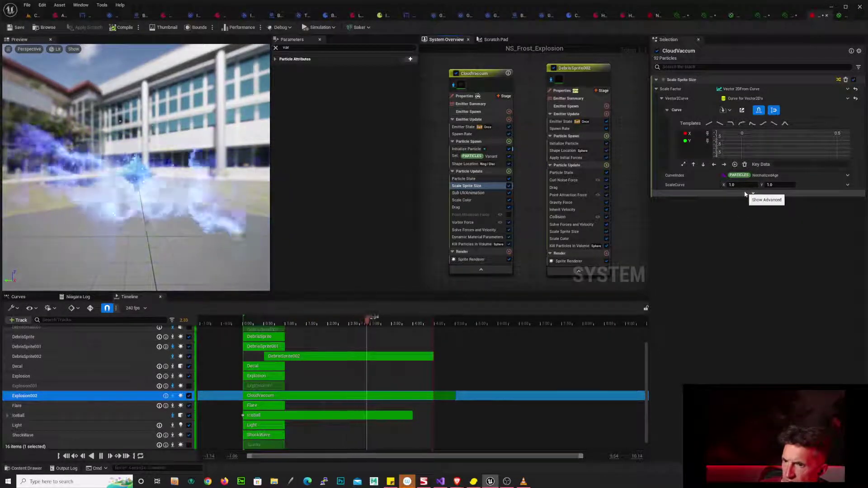
click(501, 186)
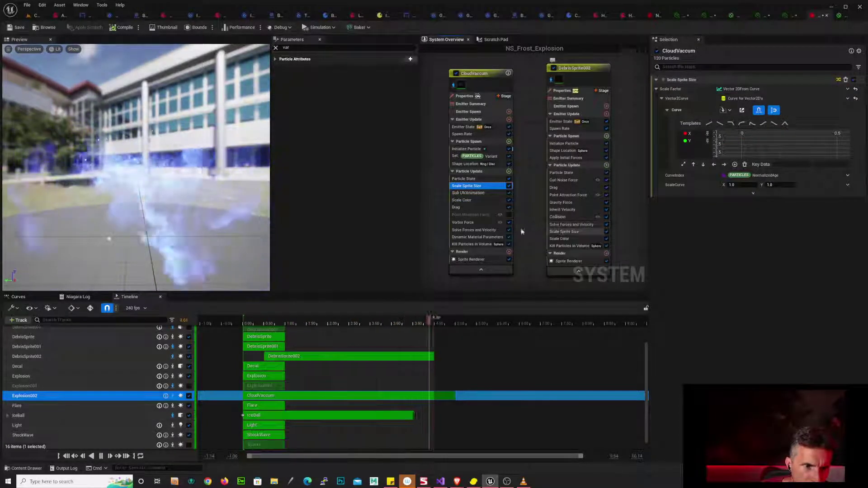
drag(190, 181, 190, 212)
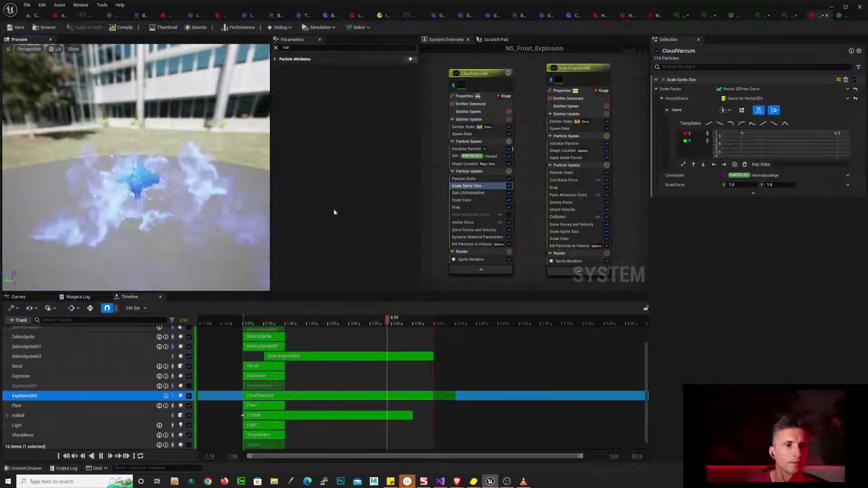
drag(154, 226, 164, 172)
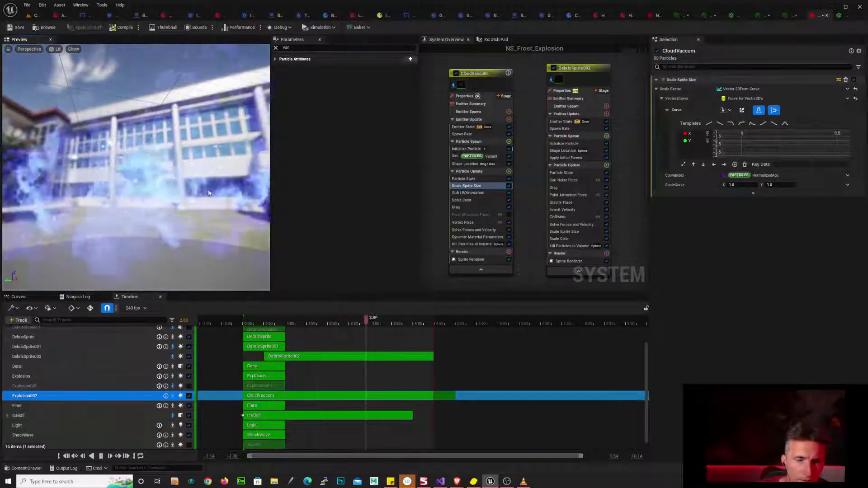
drag(209, 194, 194, 222)
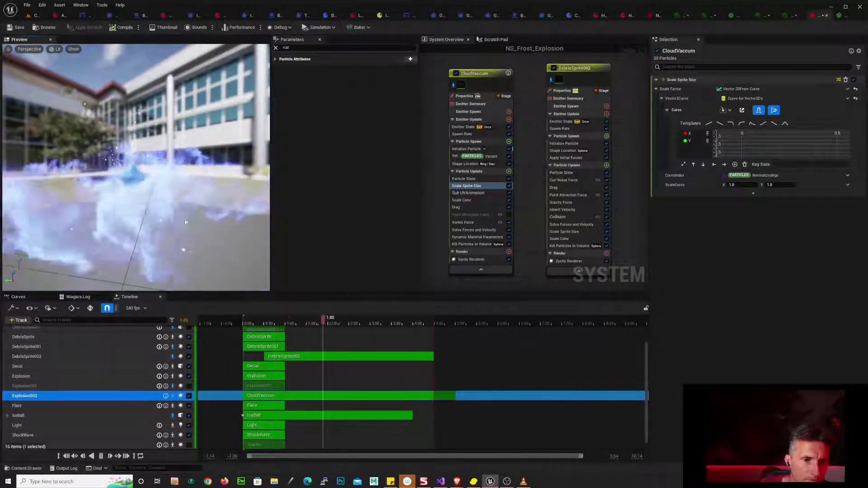
mouse_move(186, 223)
mouse_down()
mouse_move(199, 224)
mouse_move(189, 222)
mouse_up()
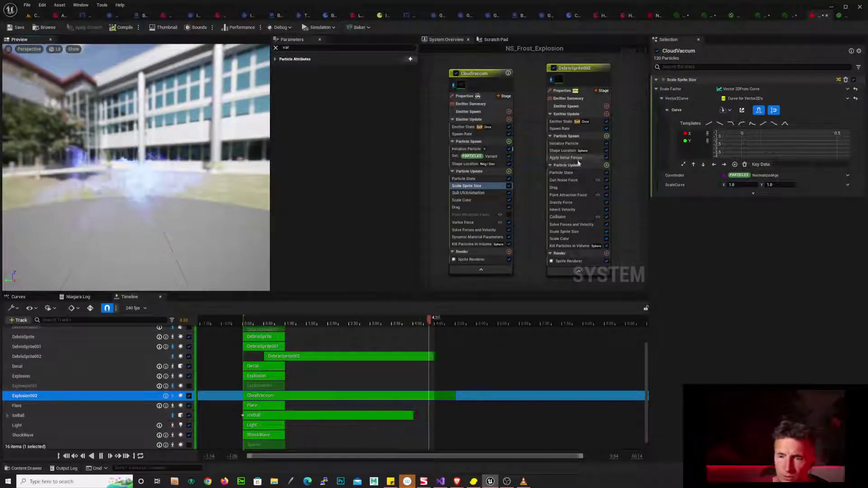
- Try enabling the DebrisSmall001 emitter in the system overview
mouse_move(629, 181)
right_down()
mouse_move(598, 180)
mouse_move(633, 172)
right_up()
scroll(588, 167, down, 5)
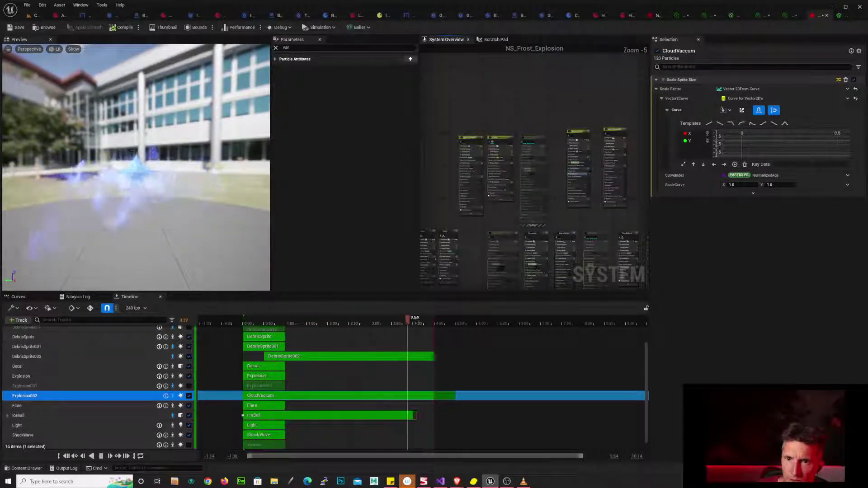
scroll(505, 120, up, 5)
right_drag(612, 164, 532, 133)
scroll(516, 134, down, 1)
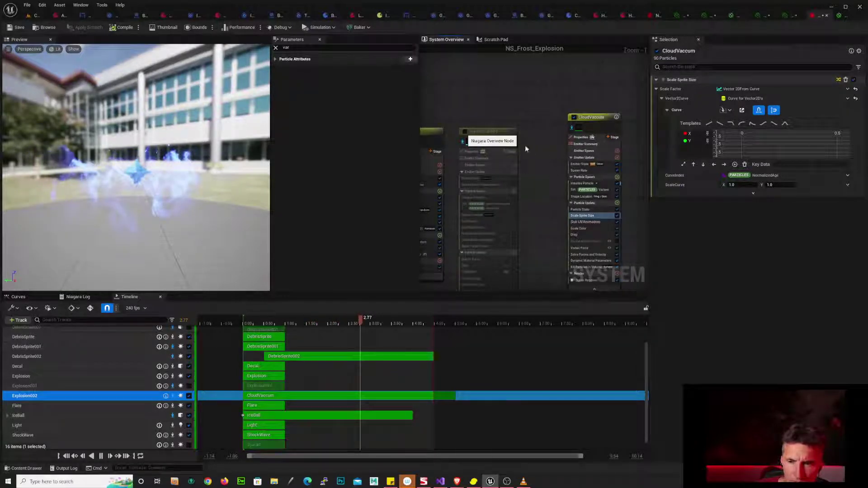
key(ctrl+z)
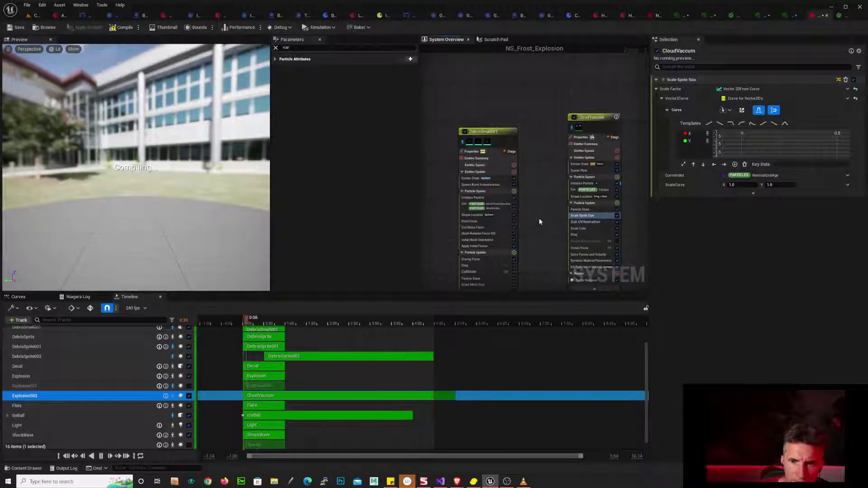
- Move the DebrisSmall001 emitter beside DebrisSprite002 and disable it
right_drag(527, 247, 537, 202)
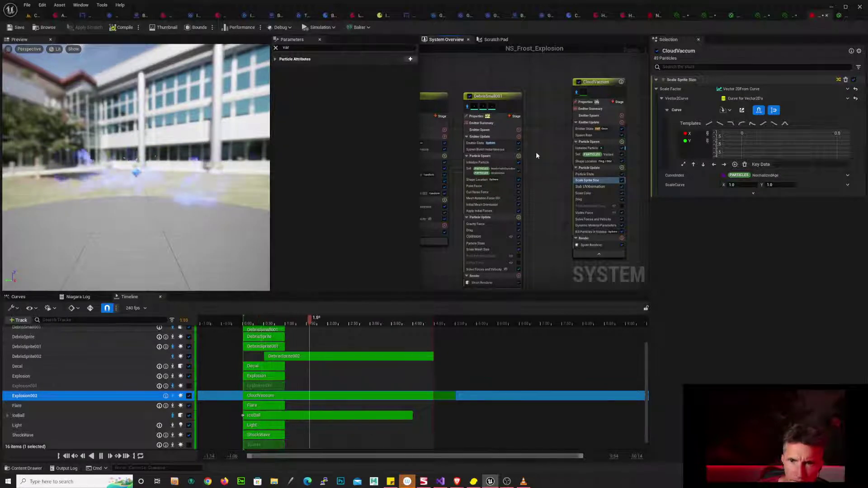
scroll(525, 181, down, 4)
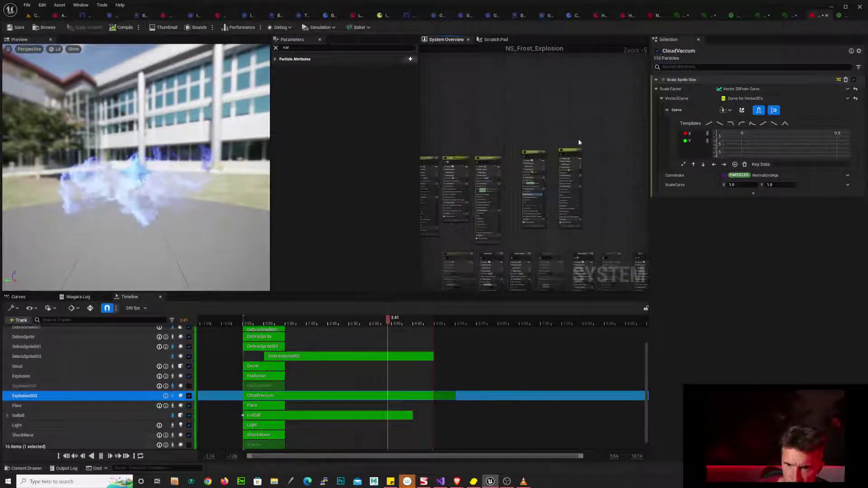
scroll(584, 150, down, 1)
click(608, 152)
key(f)
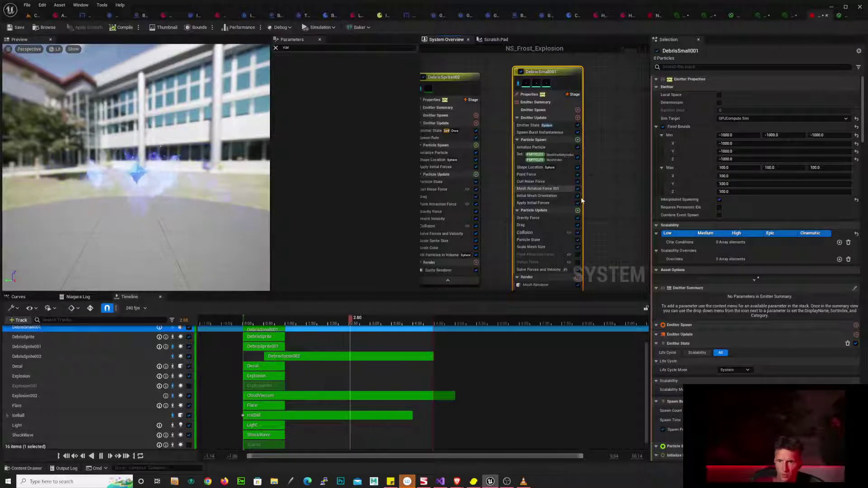
click(556, 118)
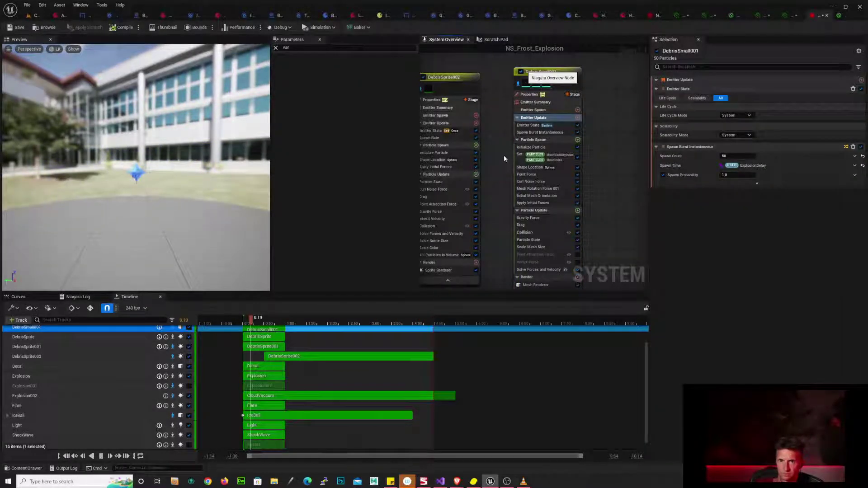
click(521, 72)
- Switch to the browser and replay the Frost Grenade VFX implosion, pausing on the blast to study its debris
key(alt+Tab)
key(alt+Tab)
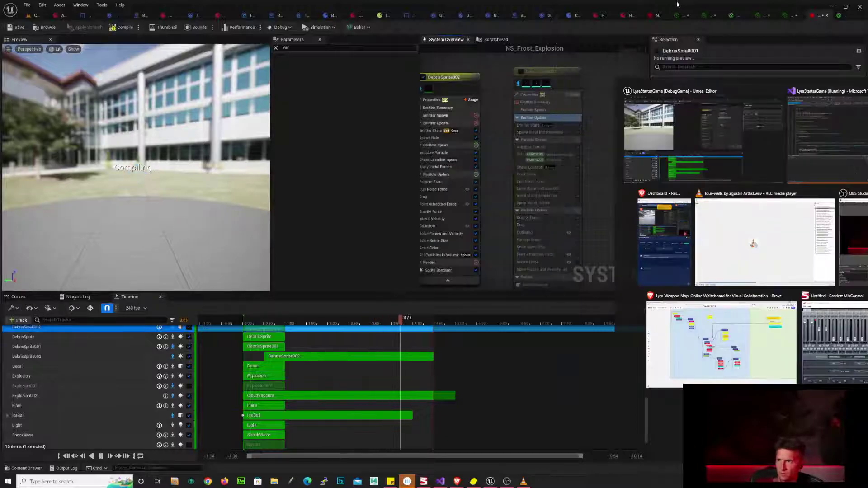
click(334, 231)
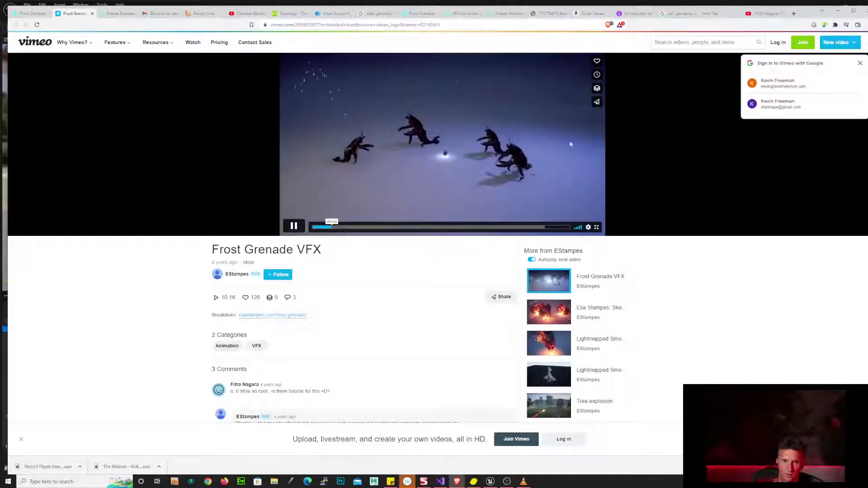
click(521, 155)
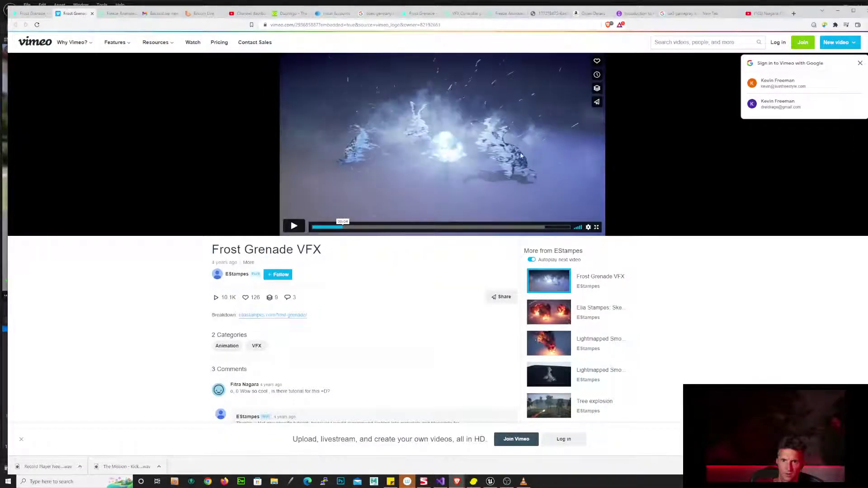
- Return to Unreal Editor and change the Sphere Radius in DebrisSprite002's Shape Location module
key(alt+Tab)
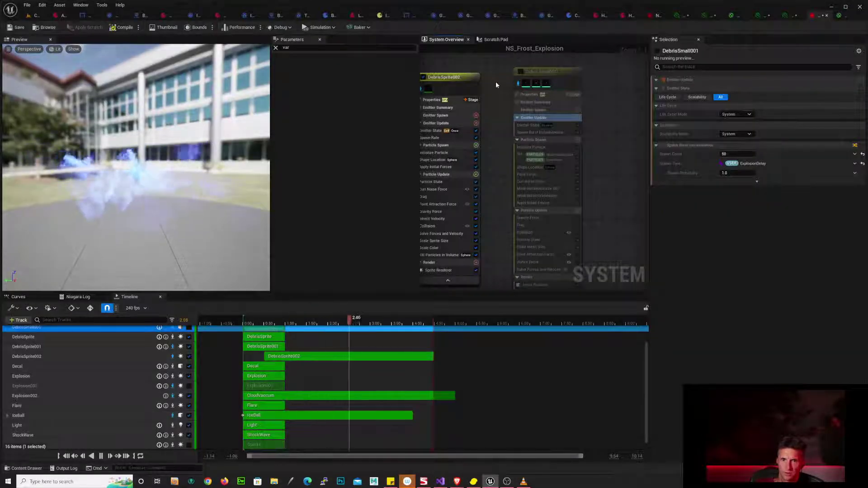
right_drag(496, 84, 584, 82)
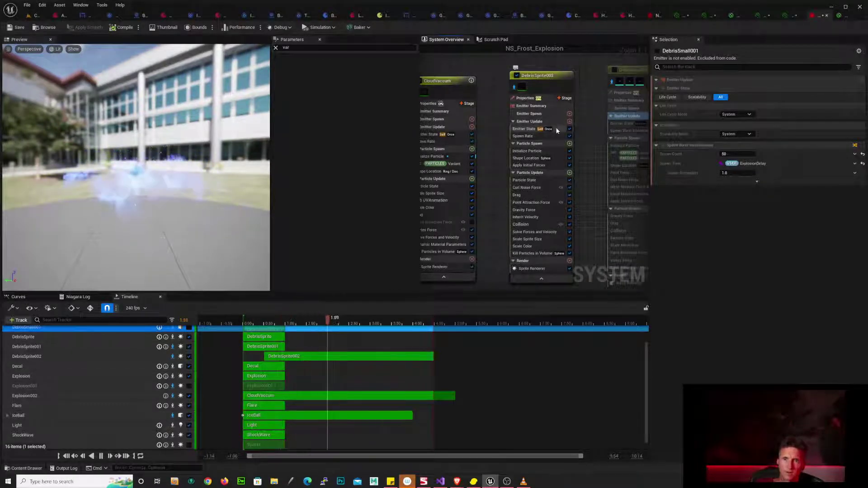
click(544, 78)
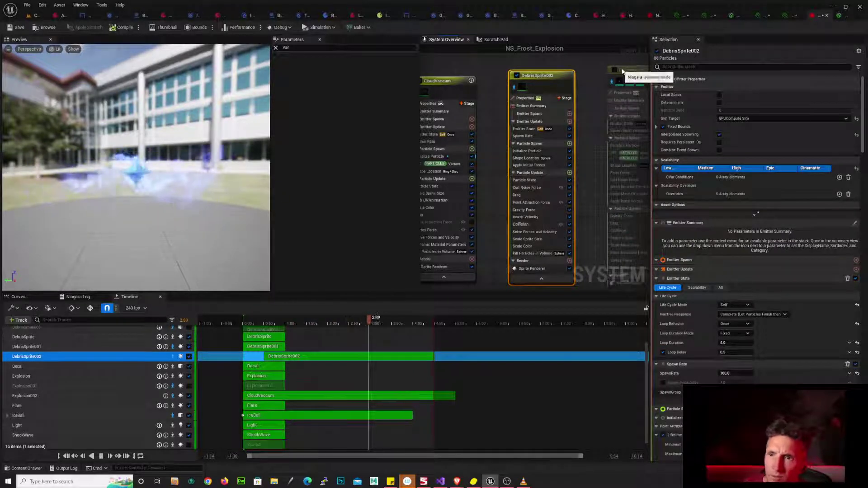
click(538, 158)
click(729, 115)
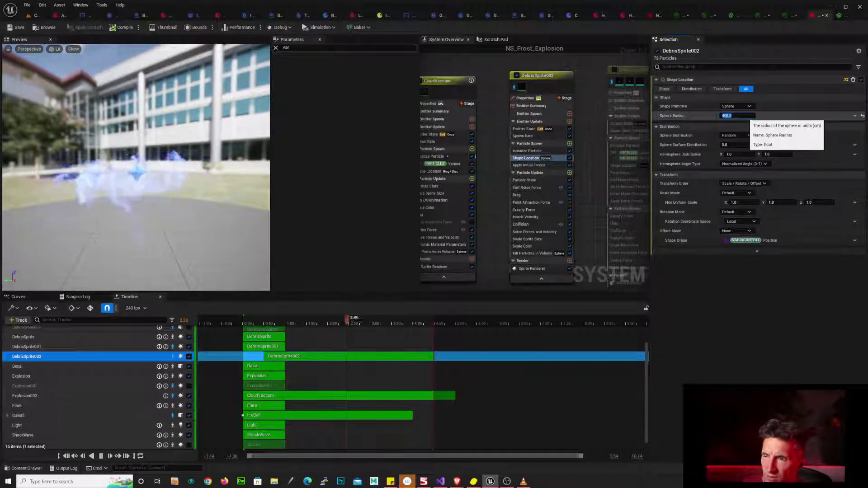
key(Return)
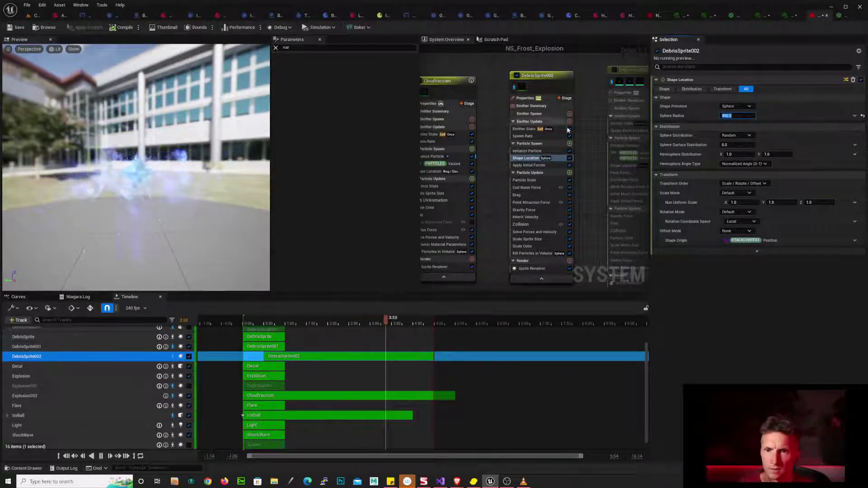
- Set the Noise Frequency to 400 in DebrisSprite002's Curl Noise Force module
click(552, 188)
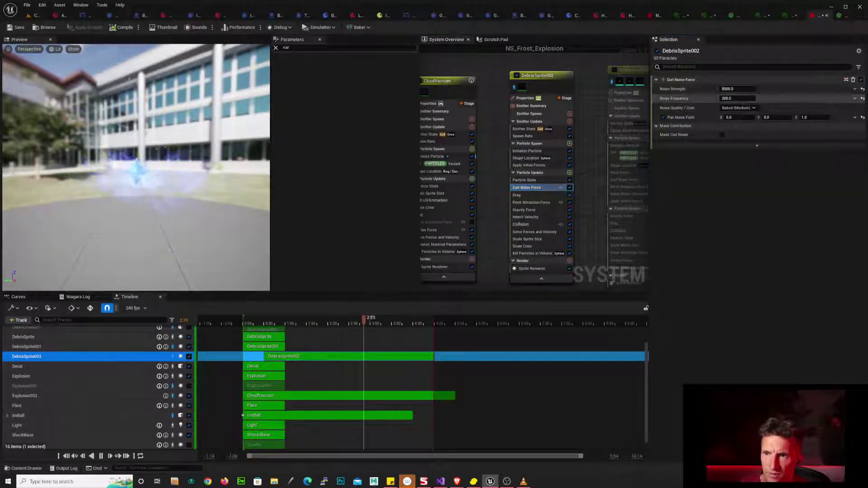
click(735, 98)
text(40)
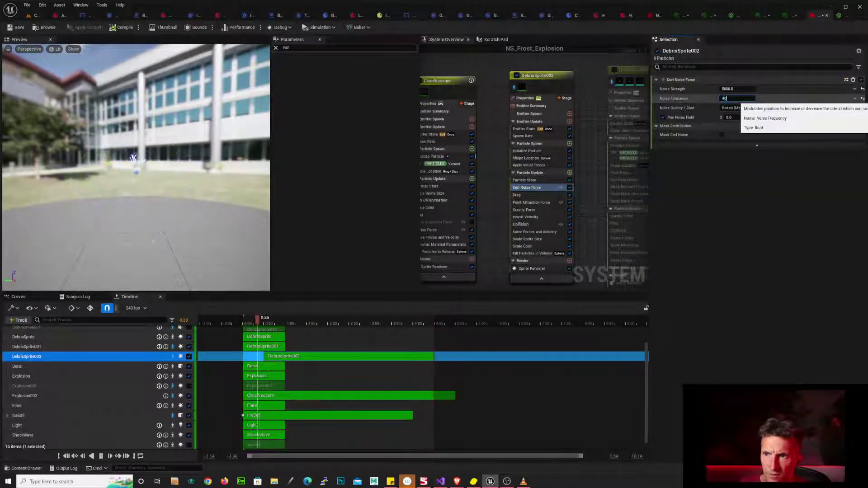
key(Return)
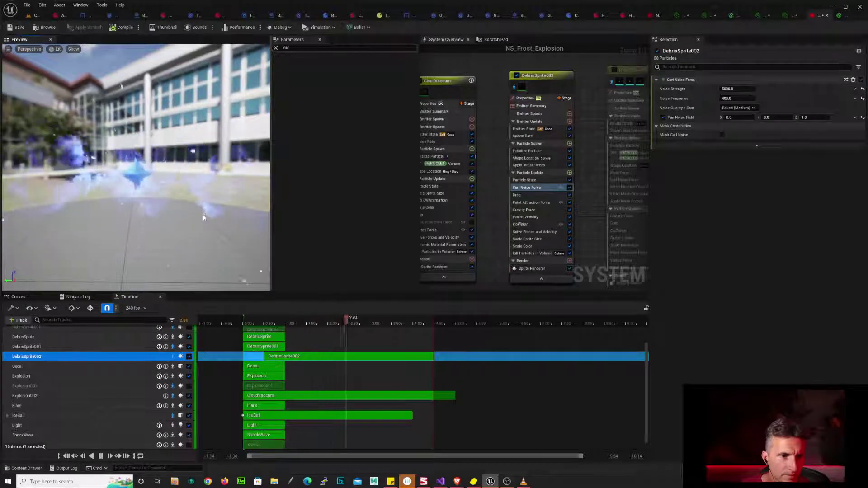
drag(158, 210, 208, 215)
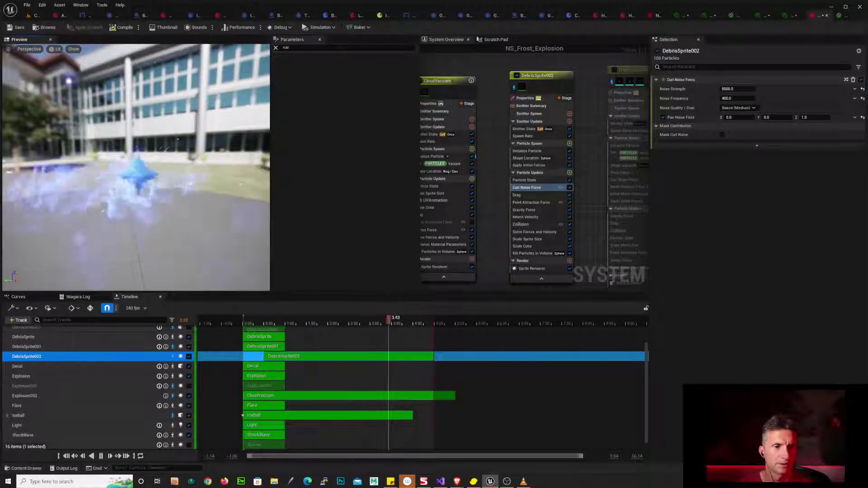
drag(151, 161, 217, 162)
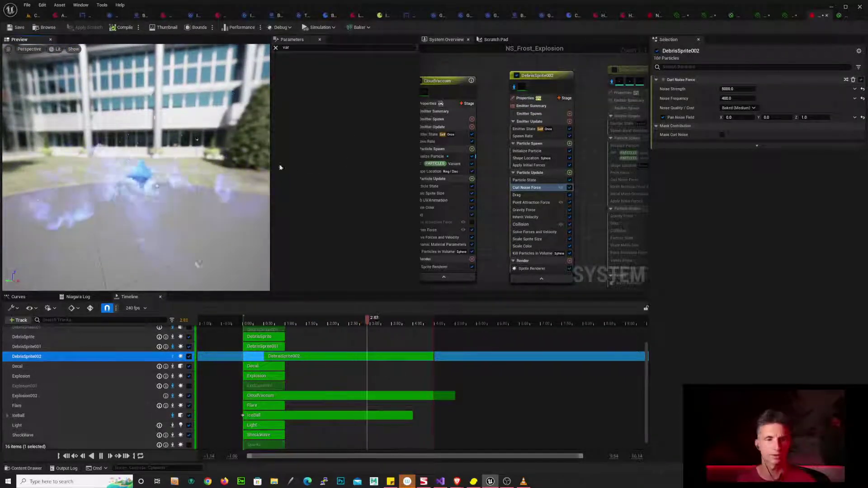
key(alt+Tab)
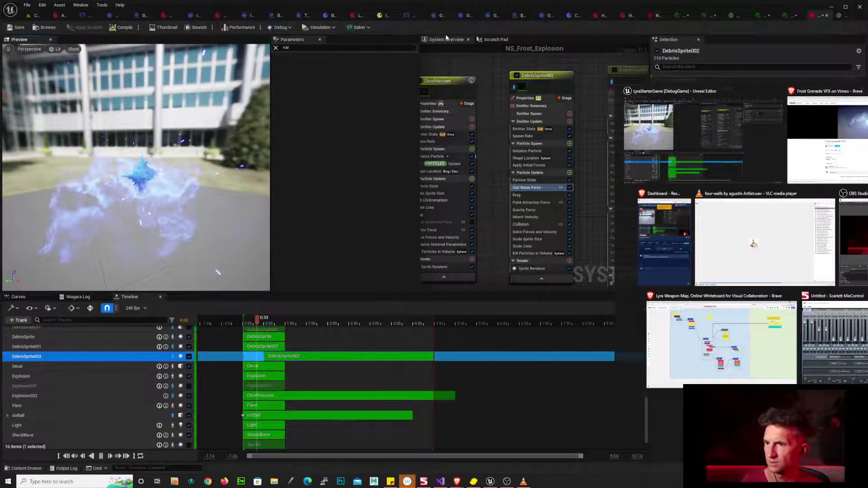
key(alt+Tab)
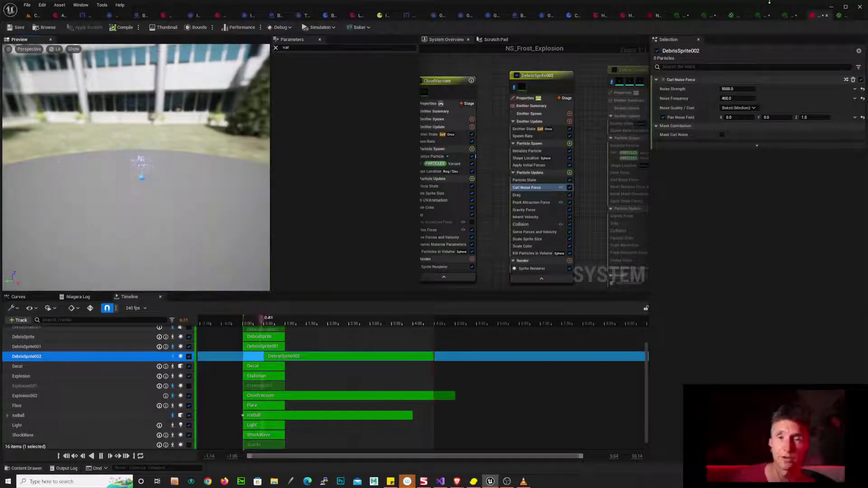
key(alt+Tab)
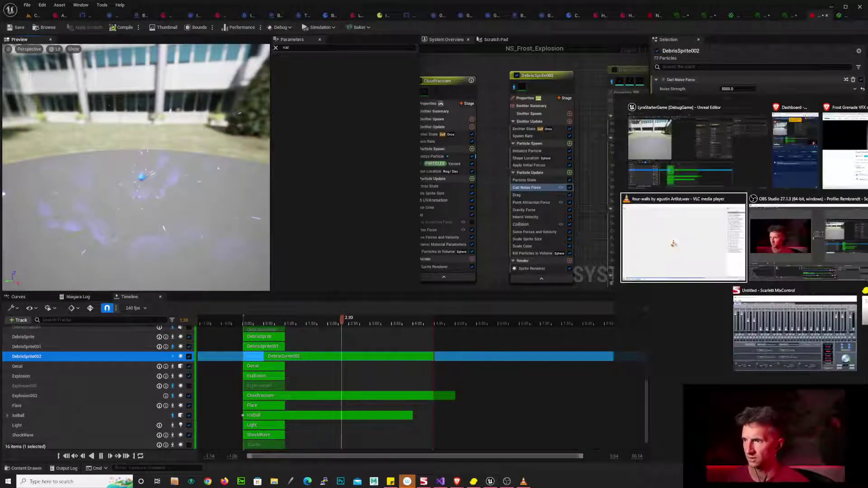
key(Escape)
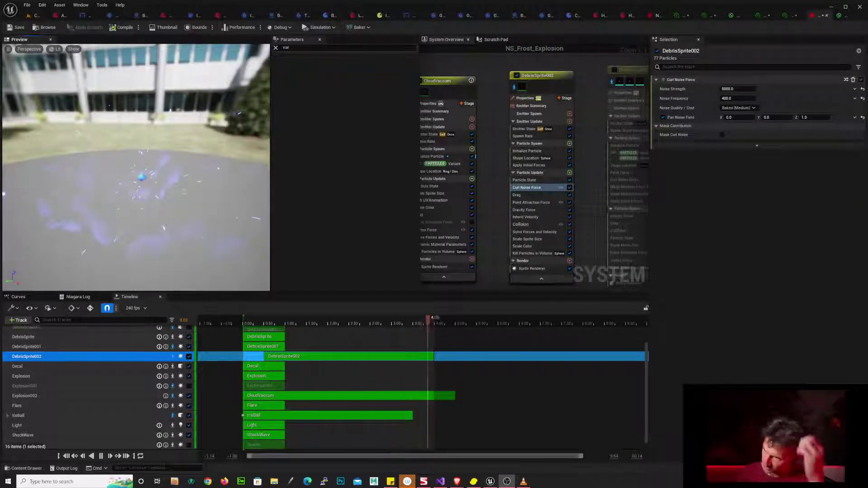